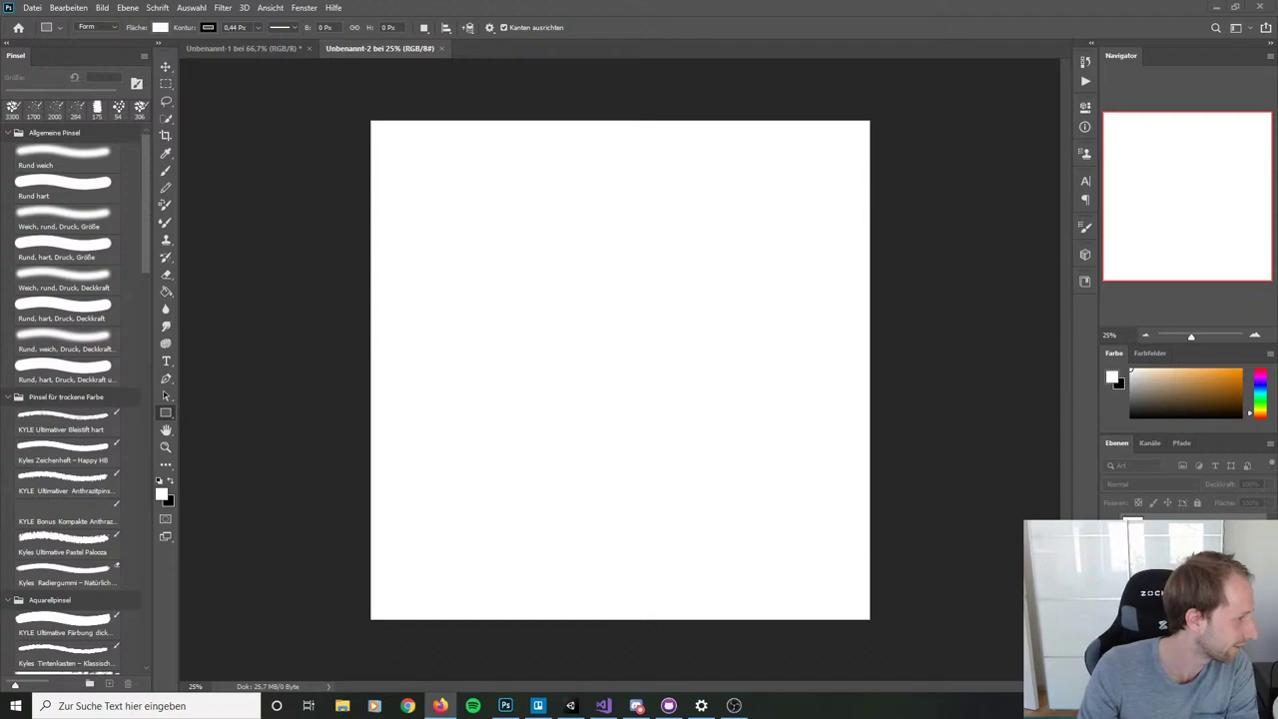
key("alt+Tab")
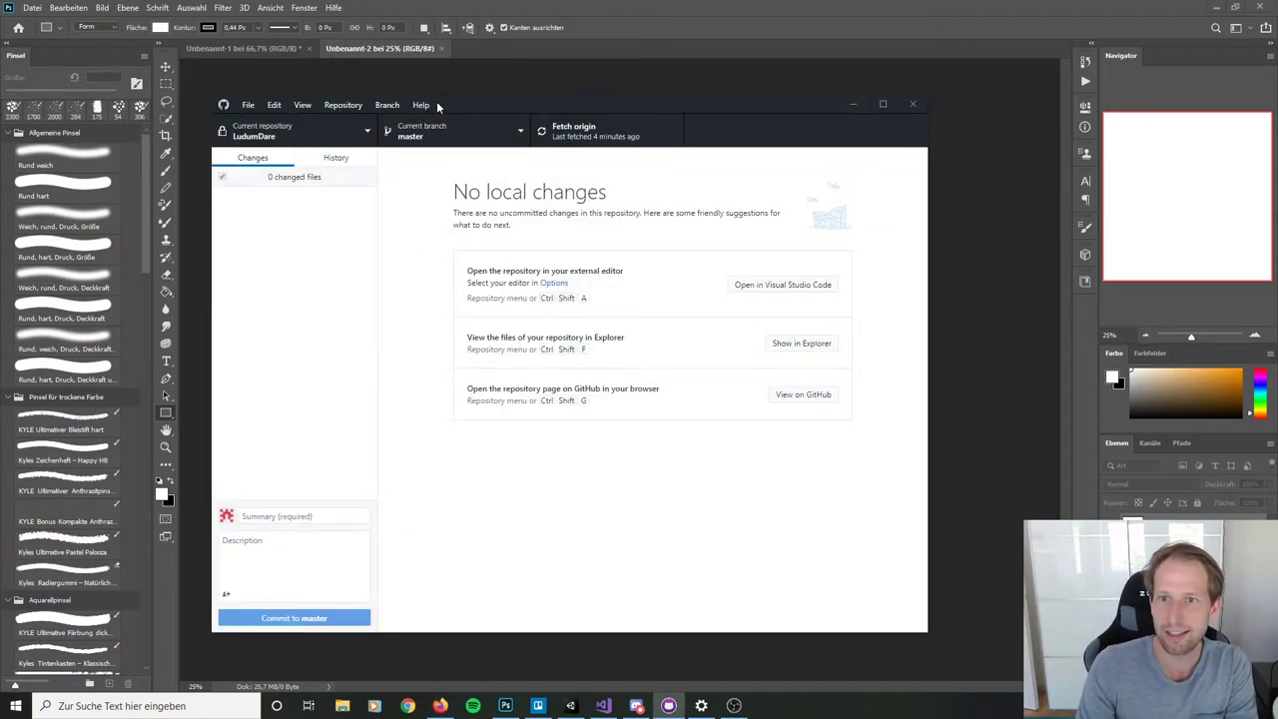
left_click(853, 104)
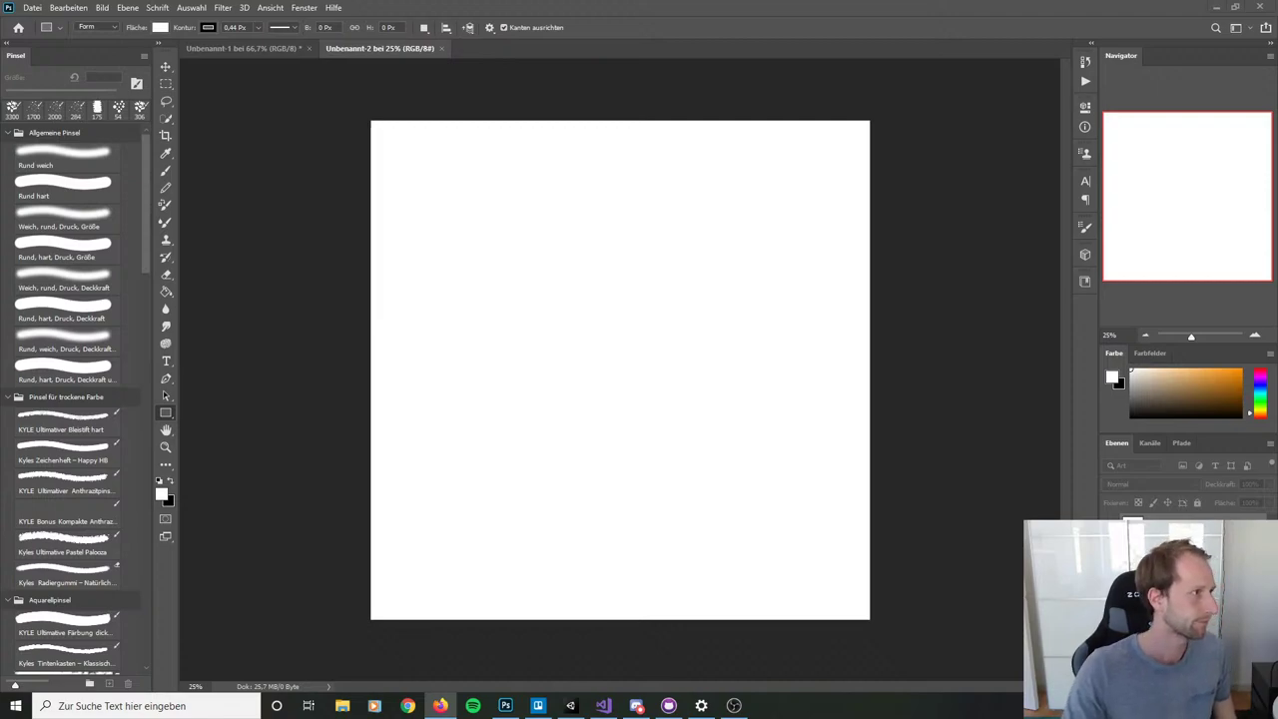
Step: Switch to the Discord announcement draft in the browser and continue it after "Hey," with "I'm streaming the"
key("alt+Tab")
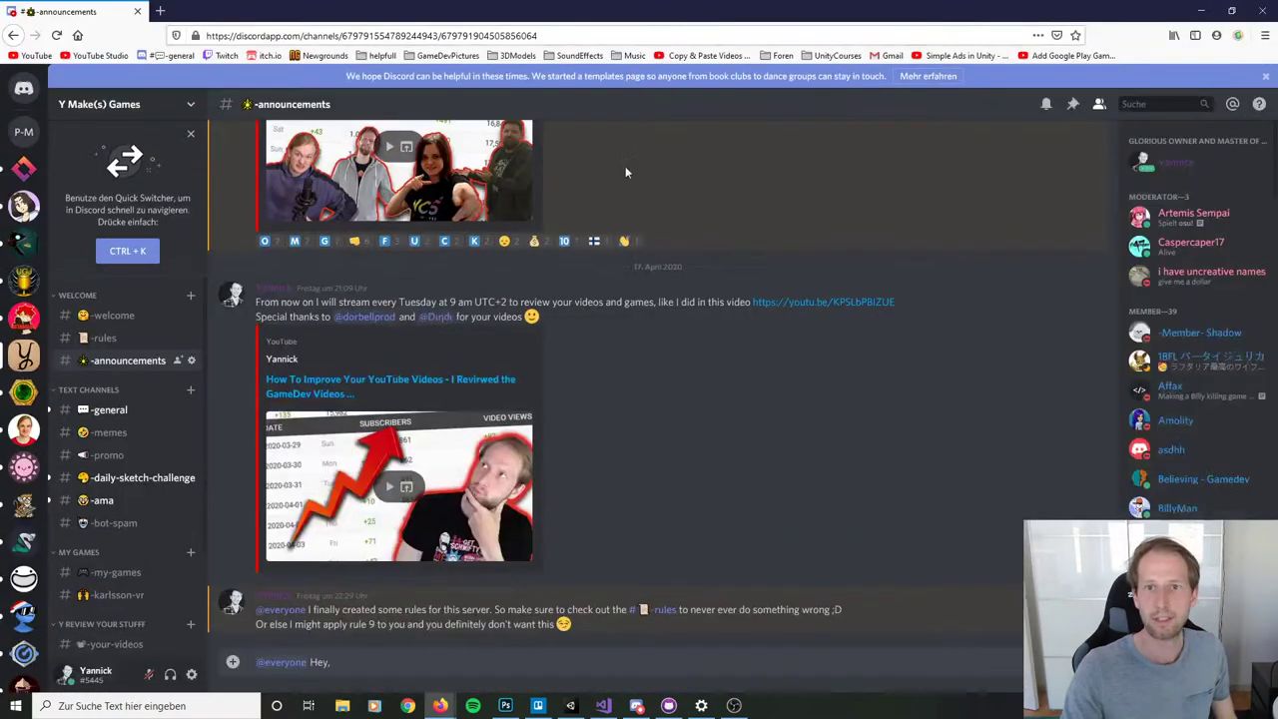
type("I")
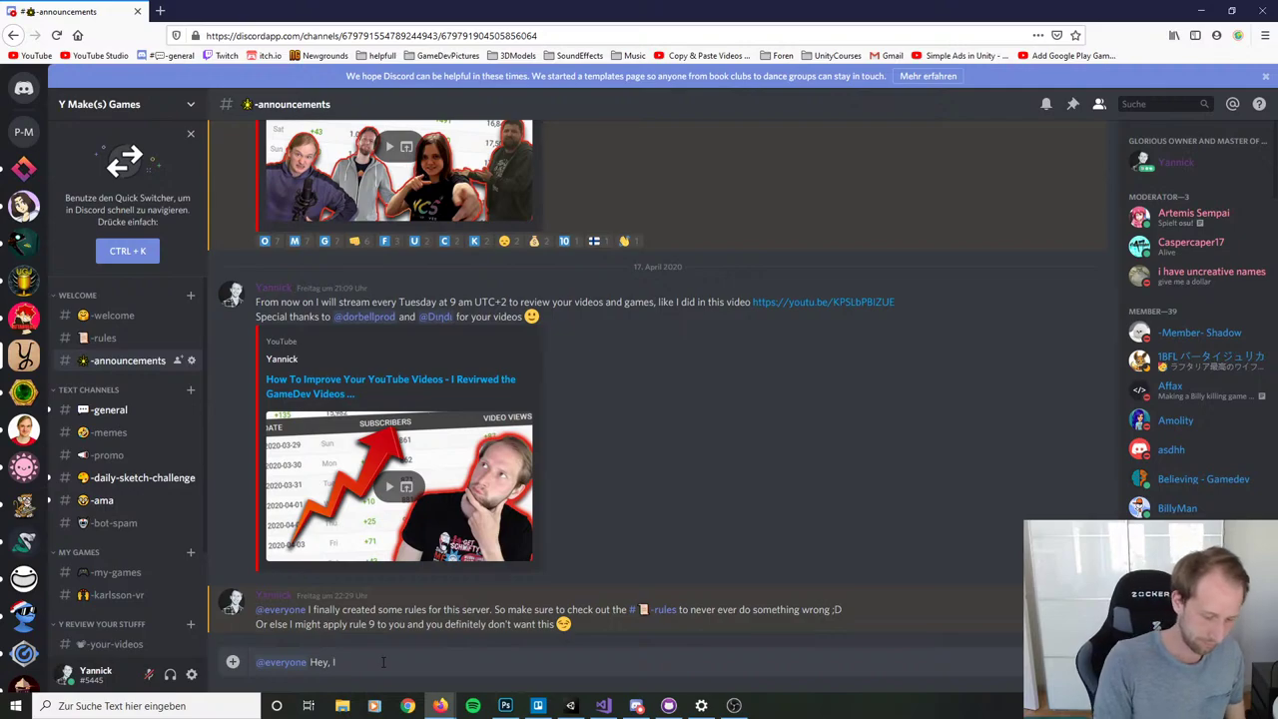
type("'")
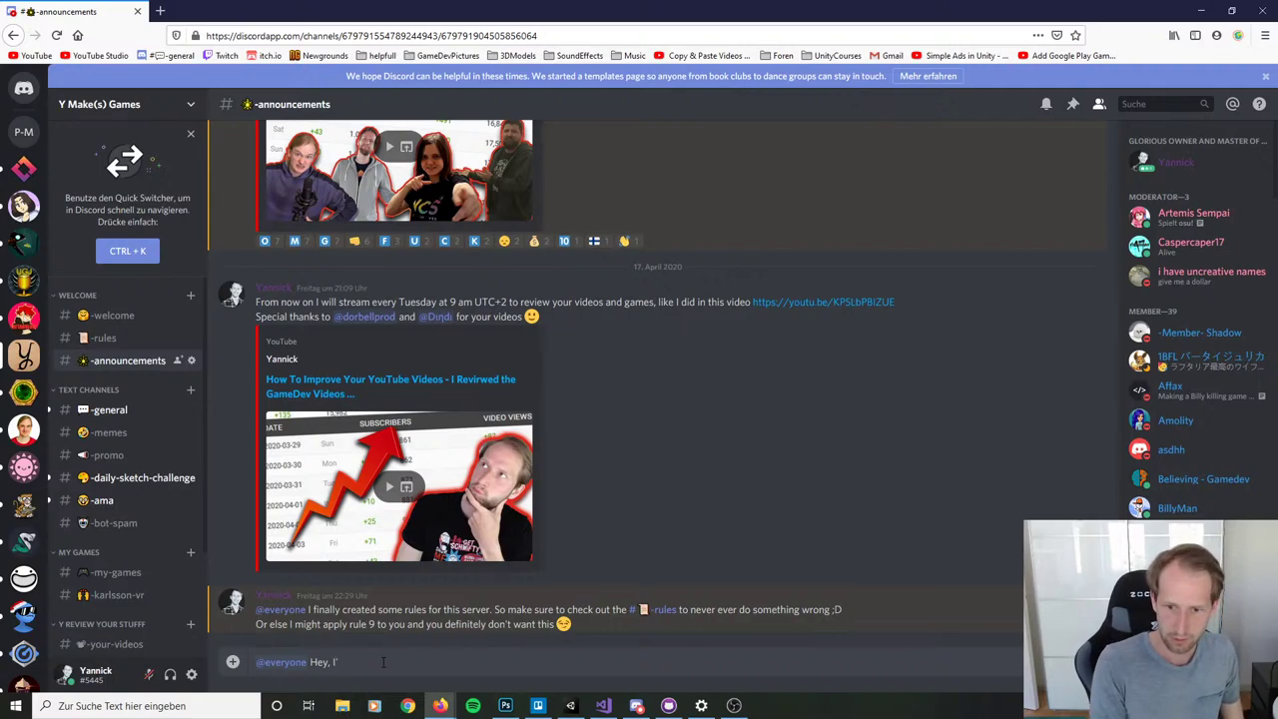
type("m stream")
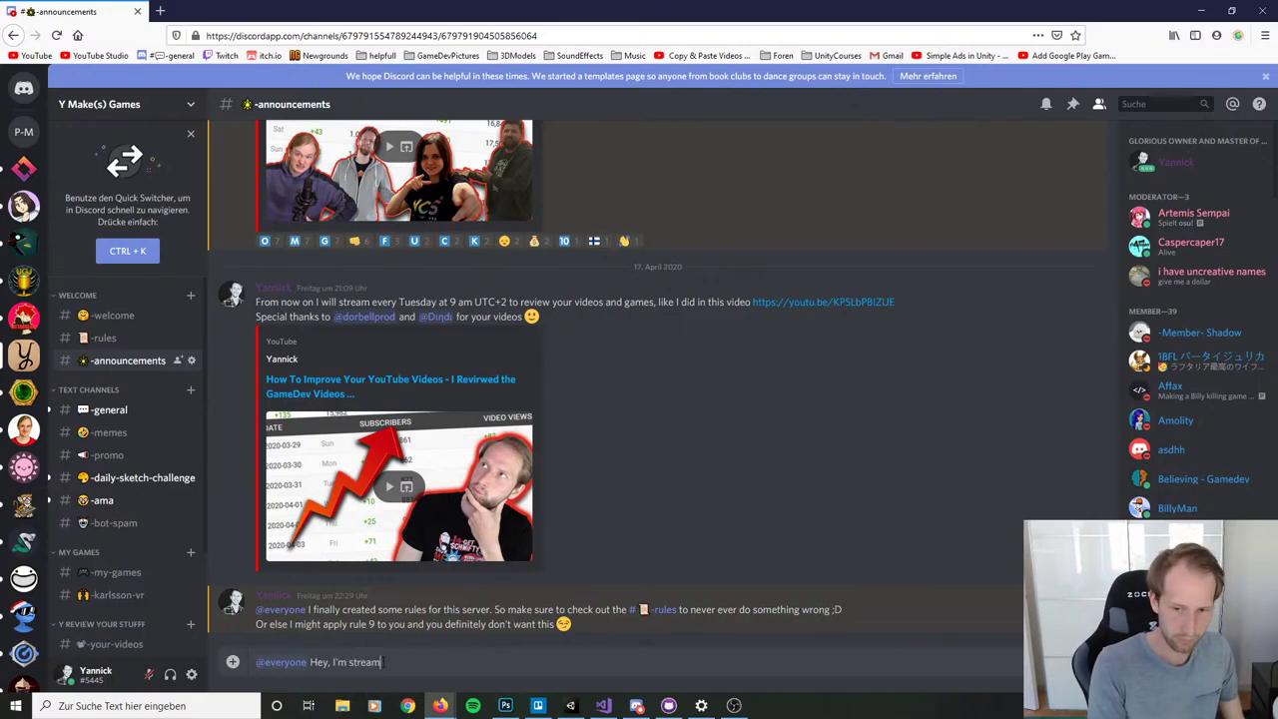
type("ing the")
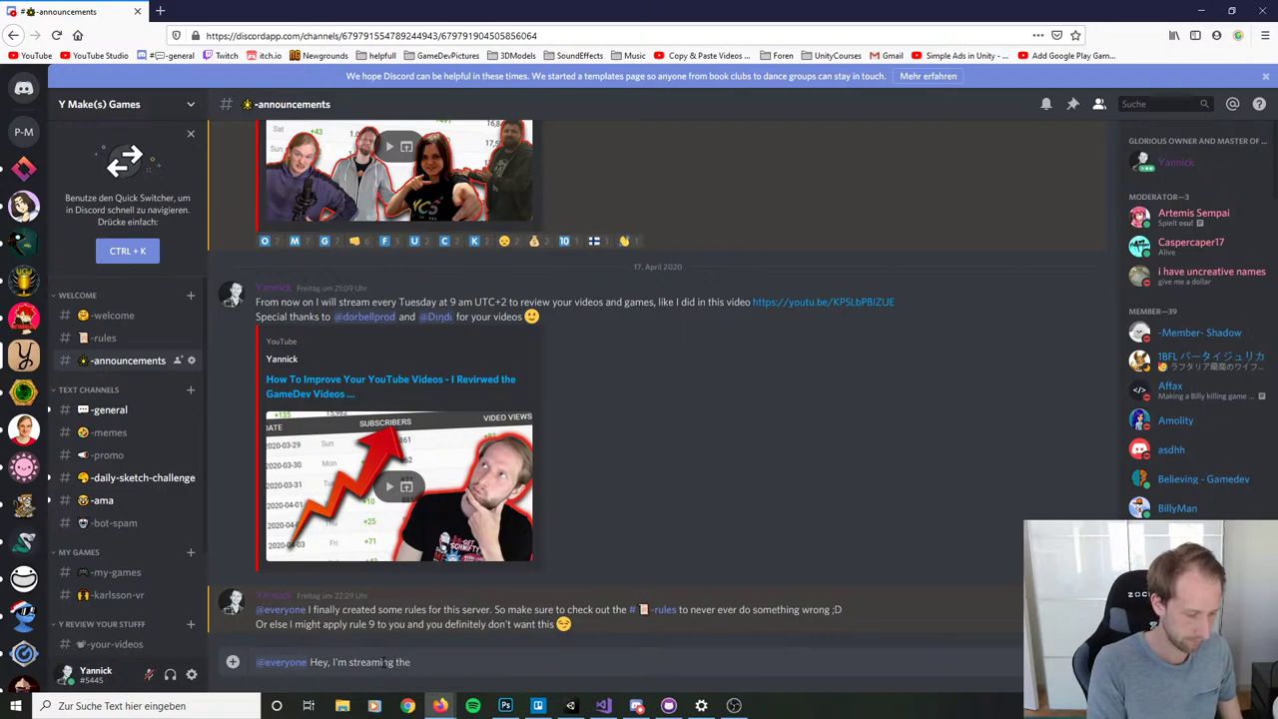
type("gam")
key("BackSpace")
key("BackSpace")
key("BackSpace")
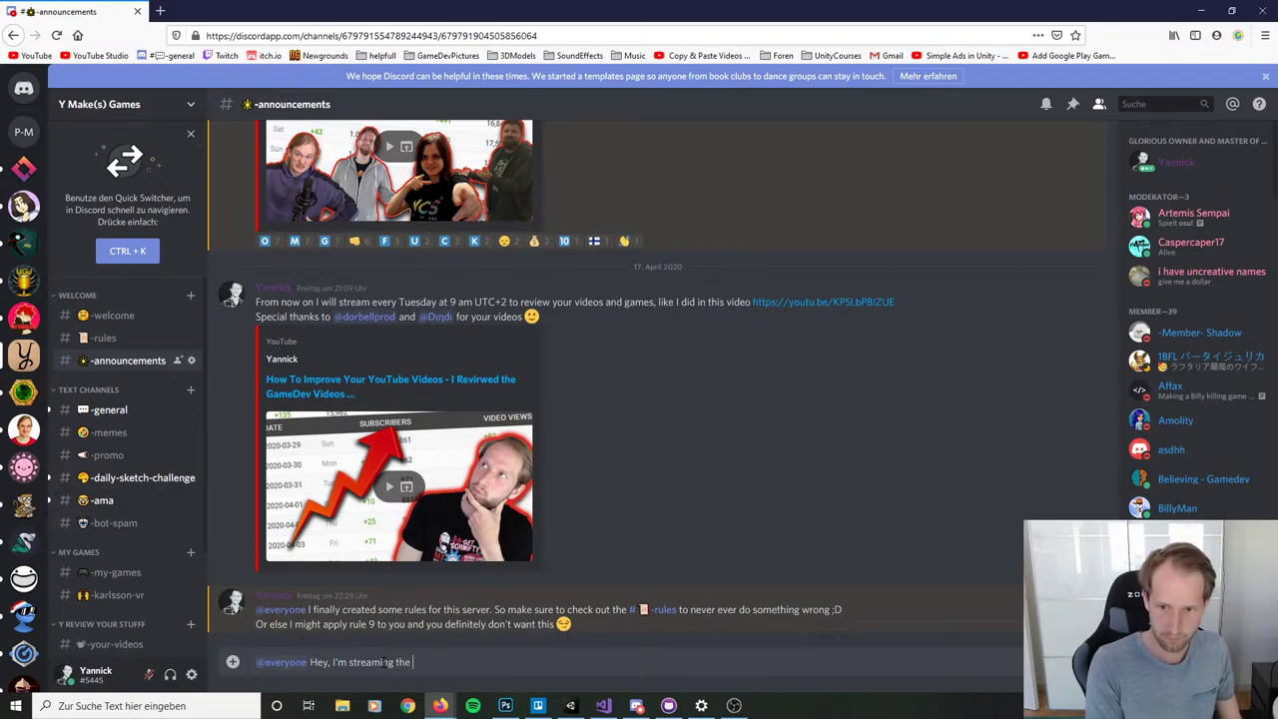
Step: Replace "the" at the end of the draft with "my Ludum Dare developemnt"
key("BackSpace")
key("BackSpace")
key("BackSpace")
type("my L")
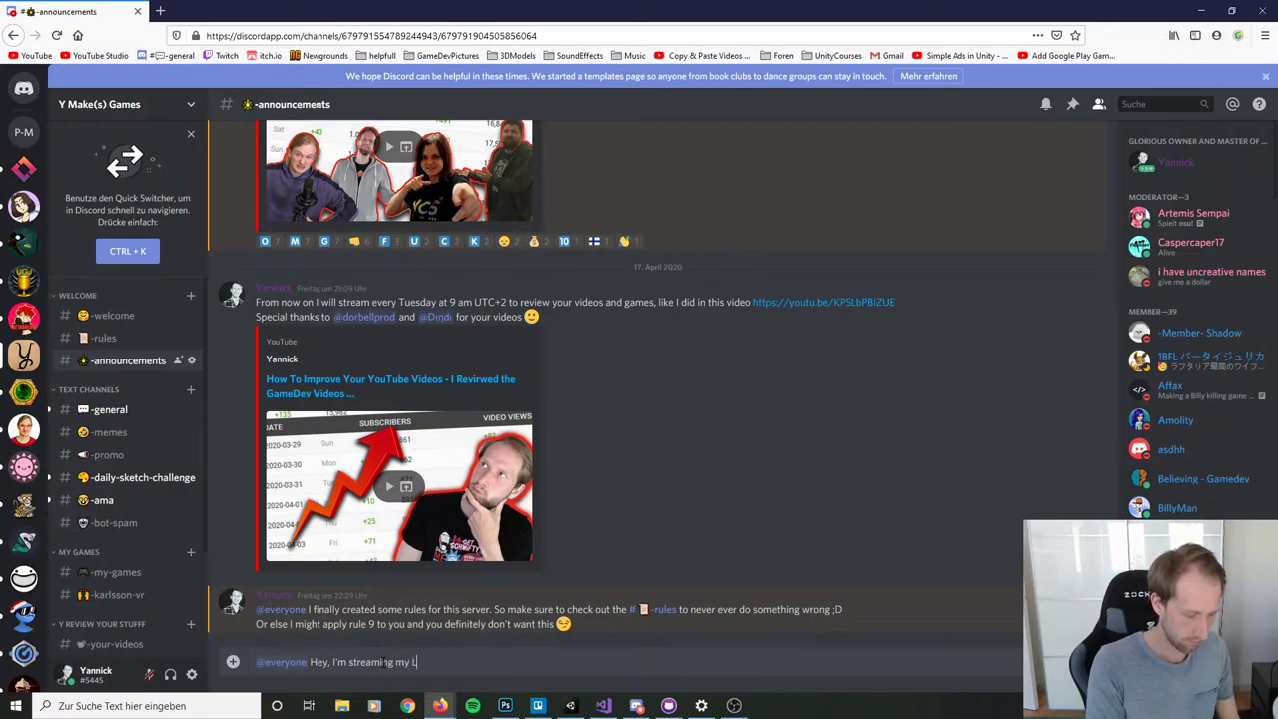
type("udum")
type(" Dare")
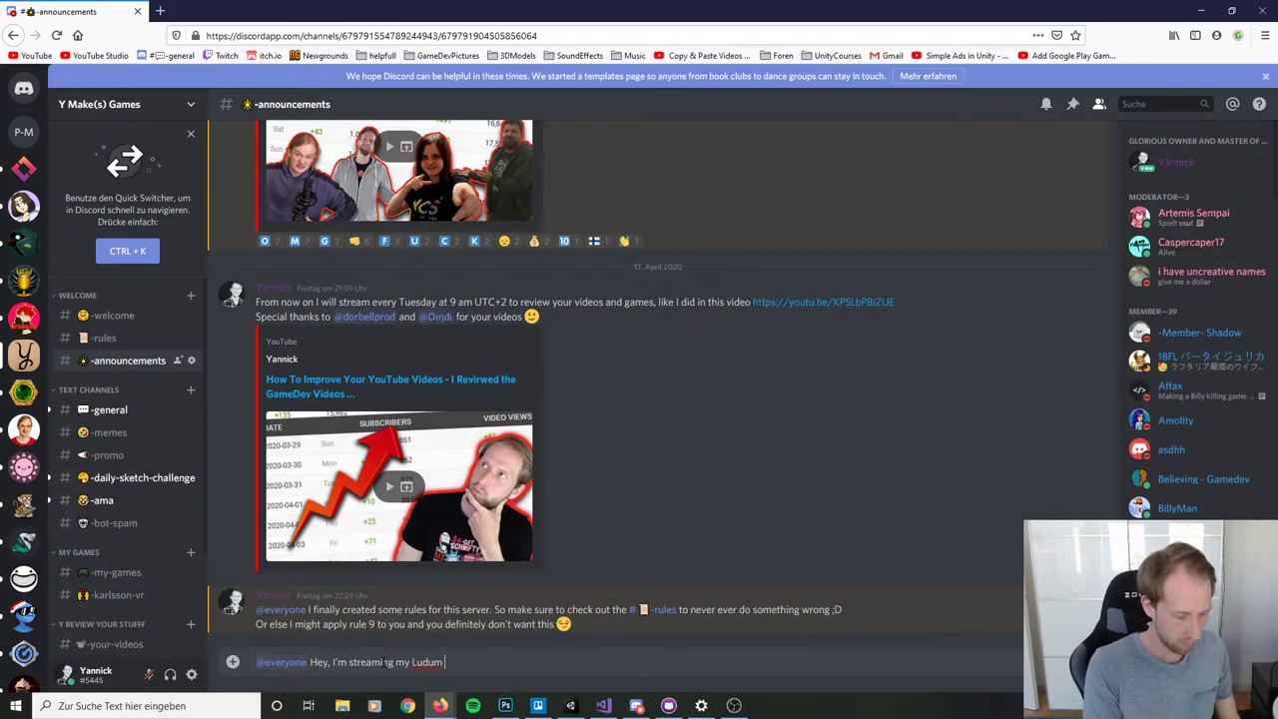
type(" developemnt")
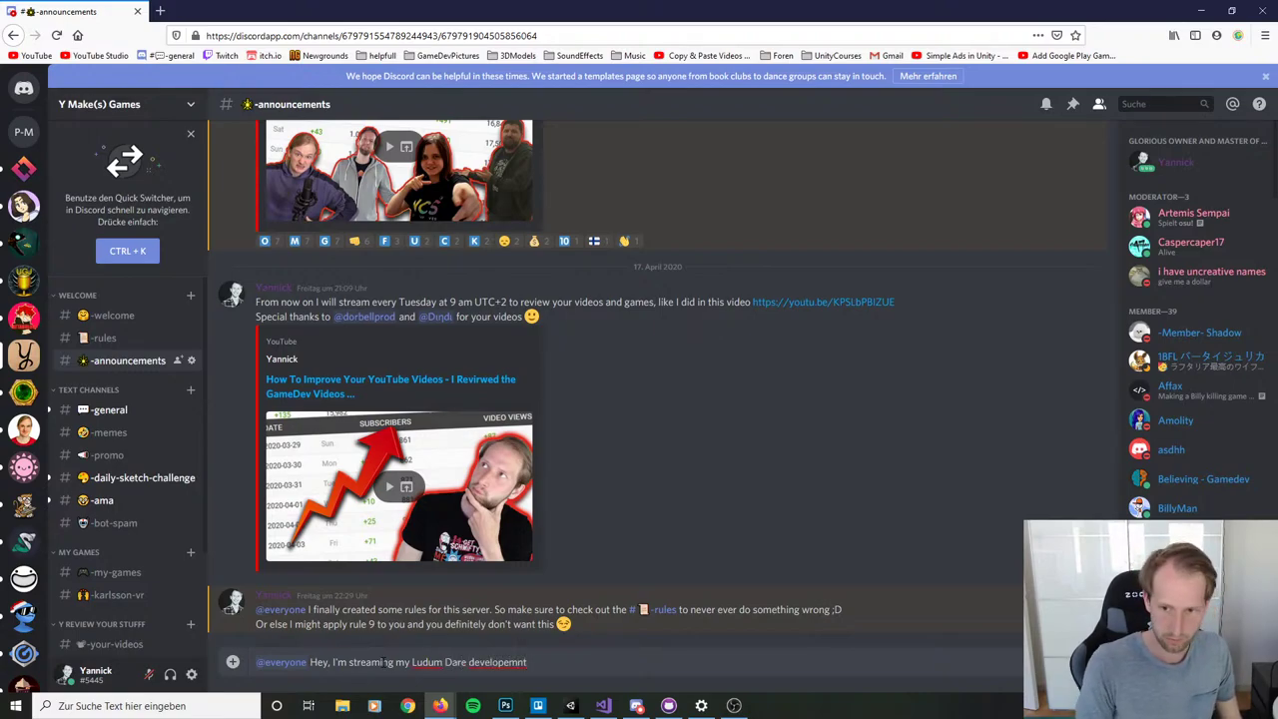
Step: Change "my" to "some" in the draft and correct its last word to "developement"
key("ctrl+Left")
key("ctrl+Left")
key("ctrl+Left")
key("ctrl+BackSpace")
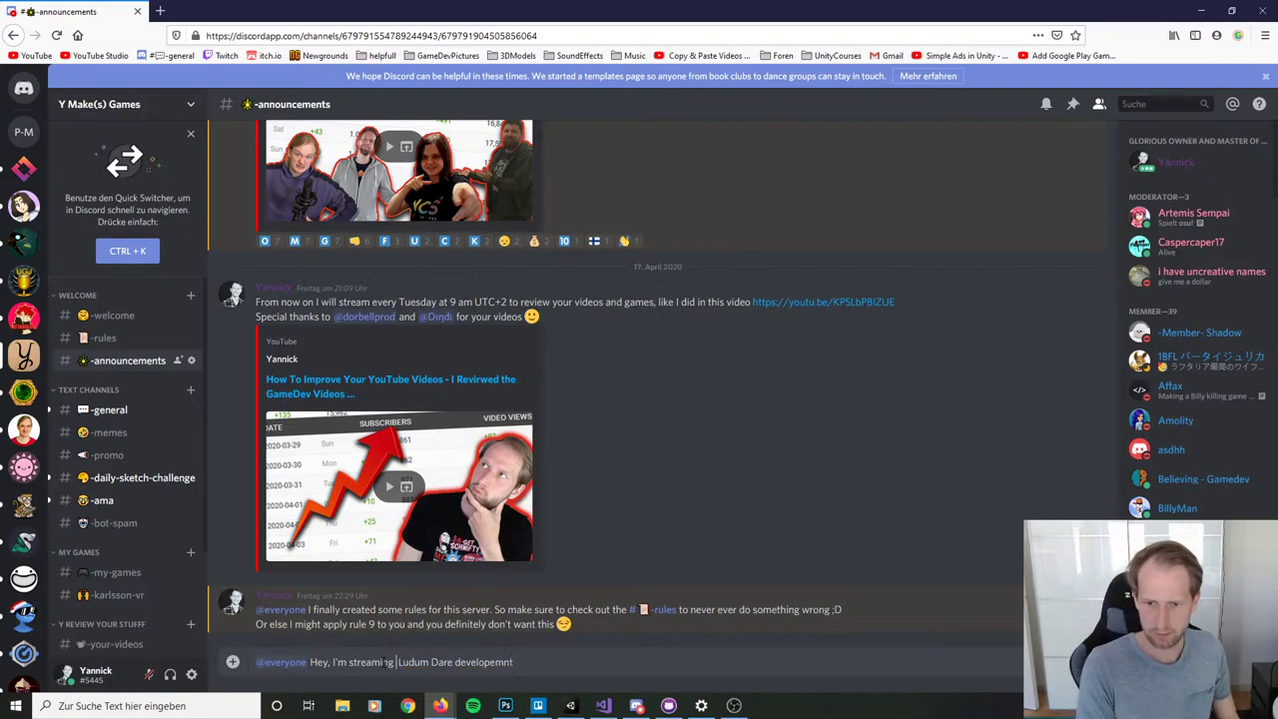
type("some ")
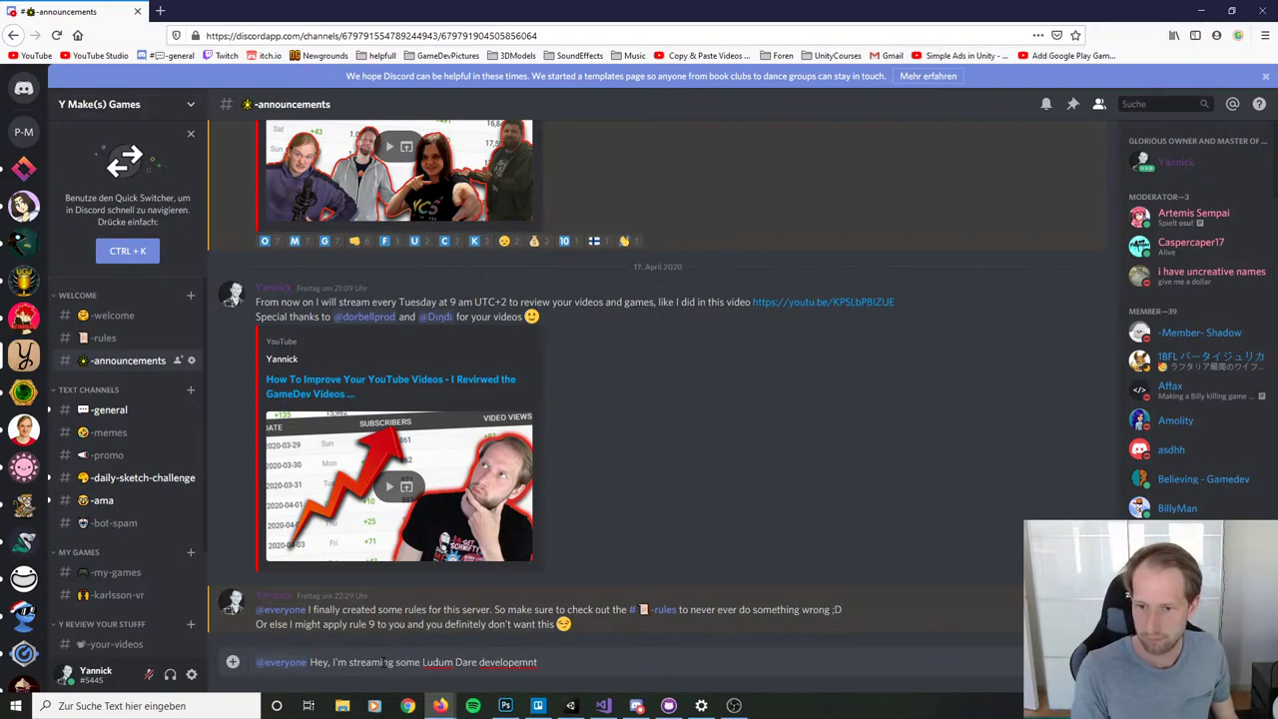
type("e")
key("End")
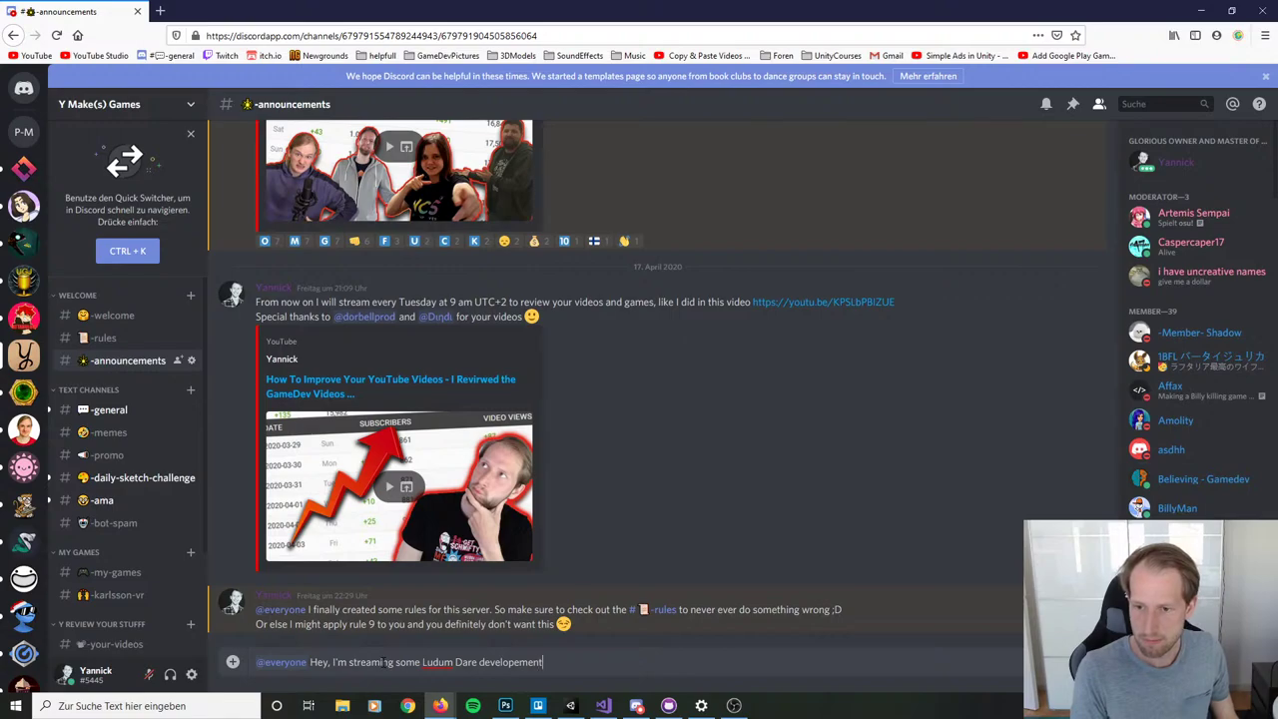
Step: End the announcement with "live now :)" plus the channel's YouTube live link on a new line, and send it to everyone
type("live now ")
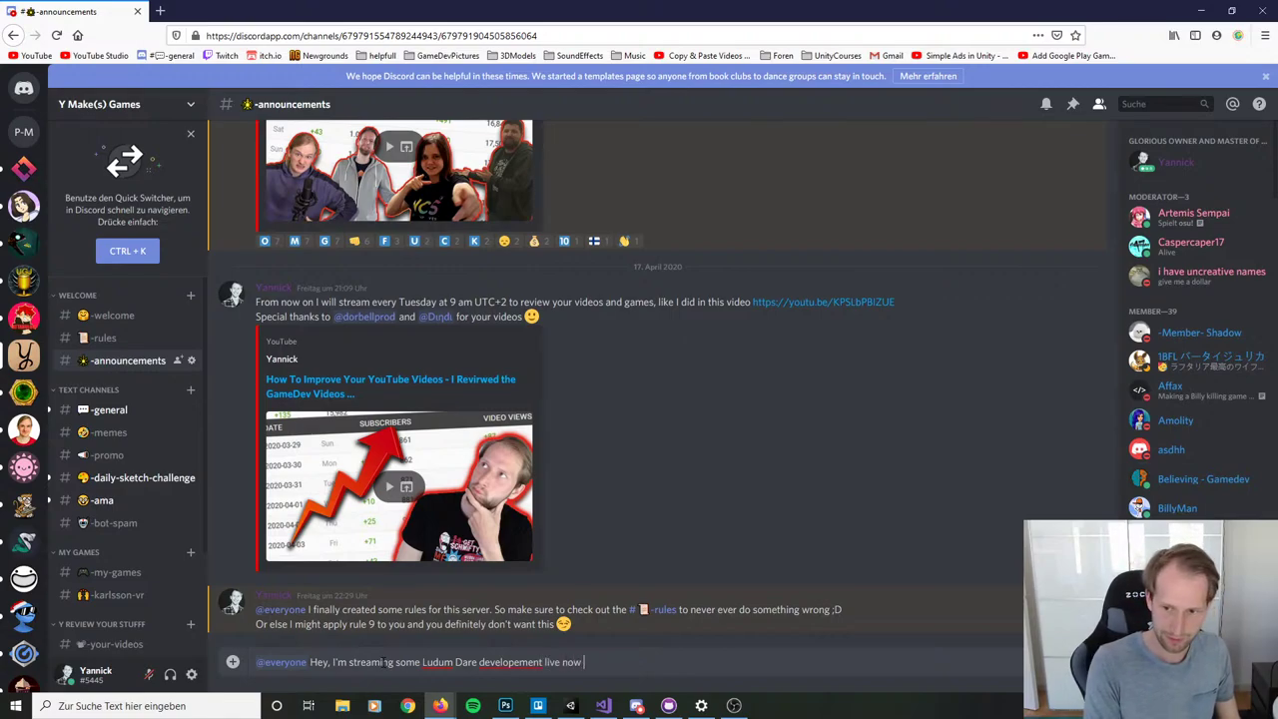
type(":)")
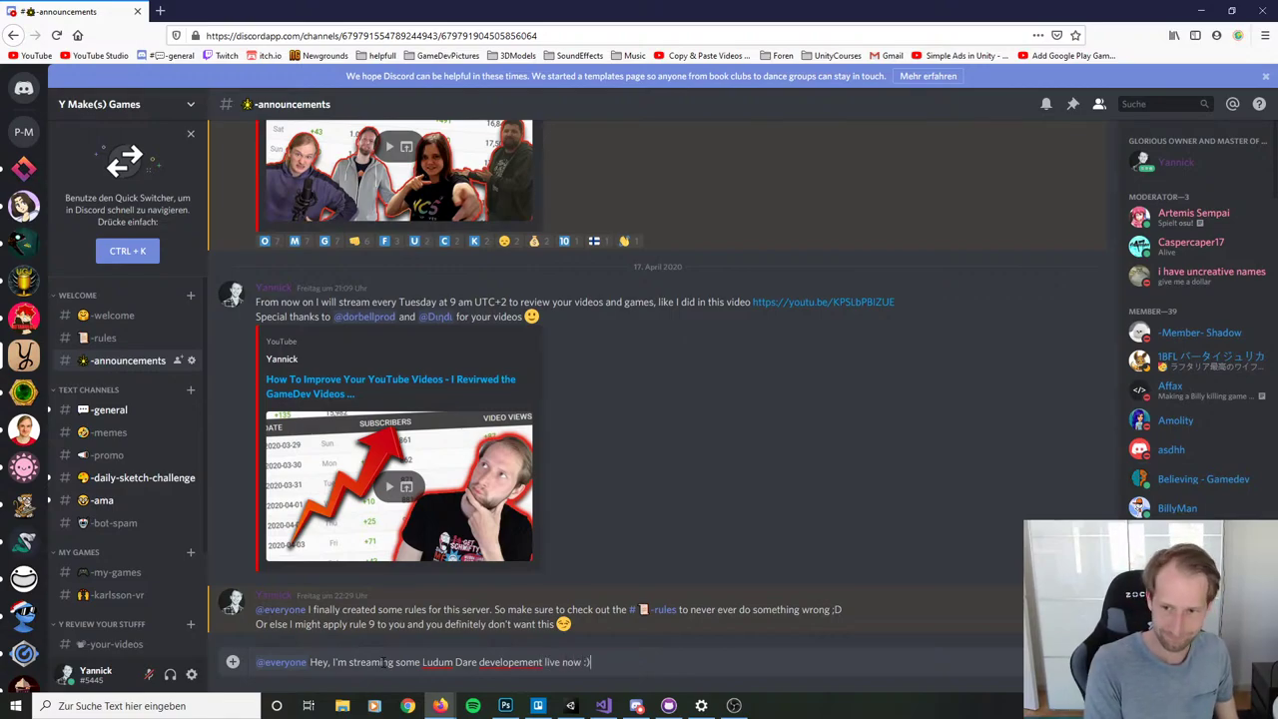
key("shift+Return")
type("https://www.youtube.com/c/YannickGameDev/live")
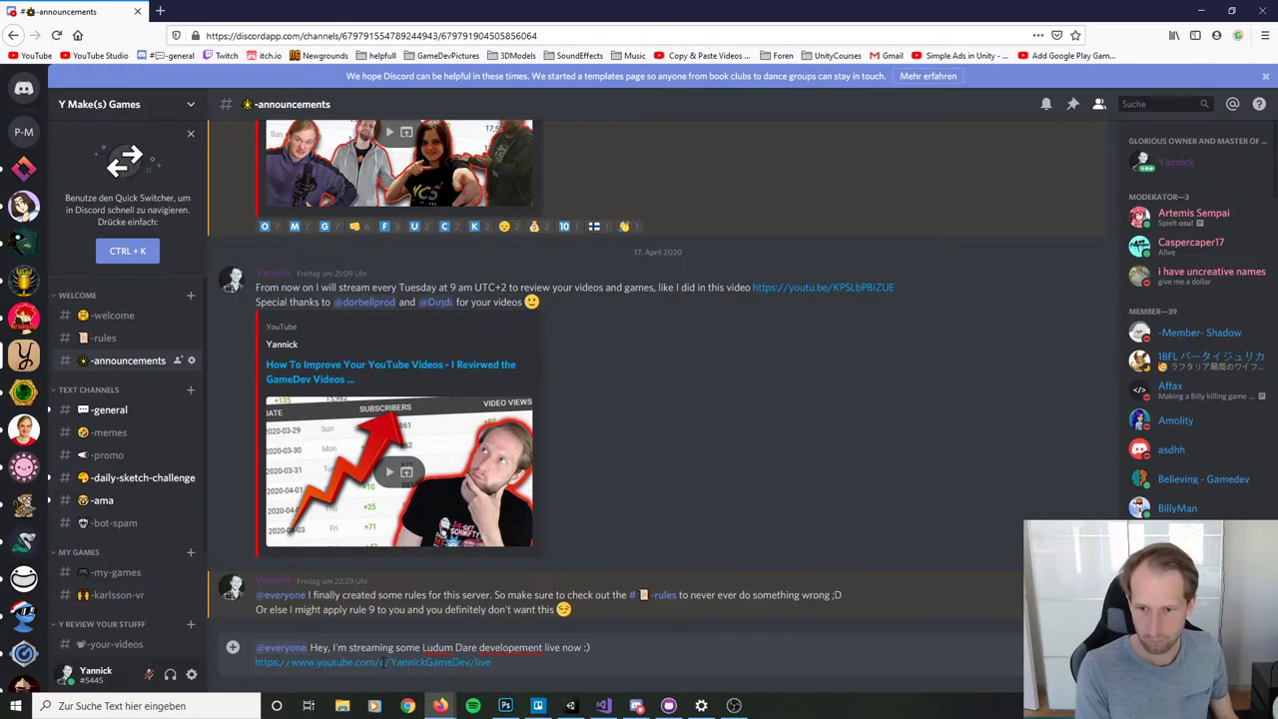
key("Return")
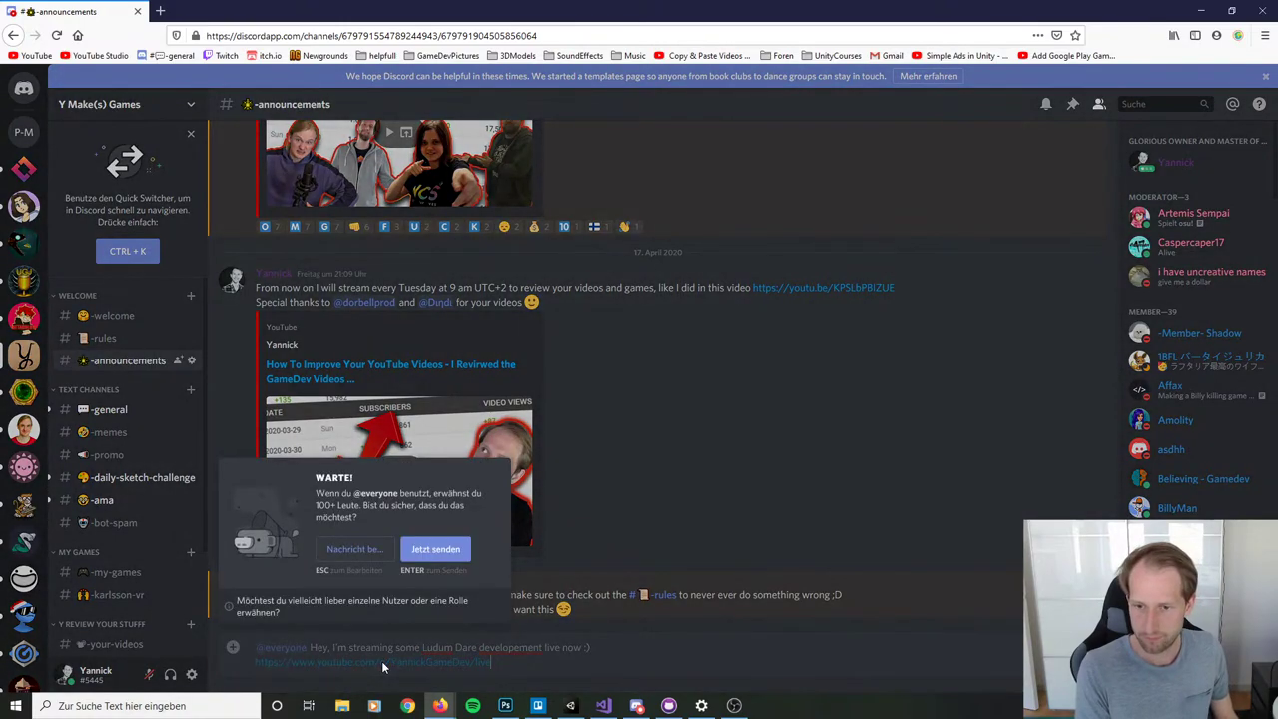
left_click(443, 548)
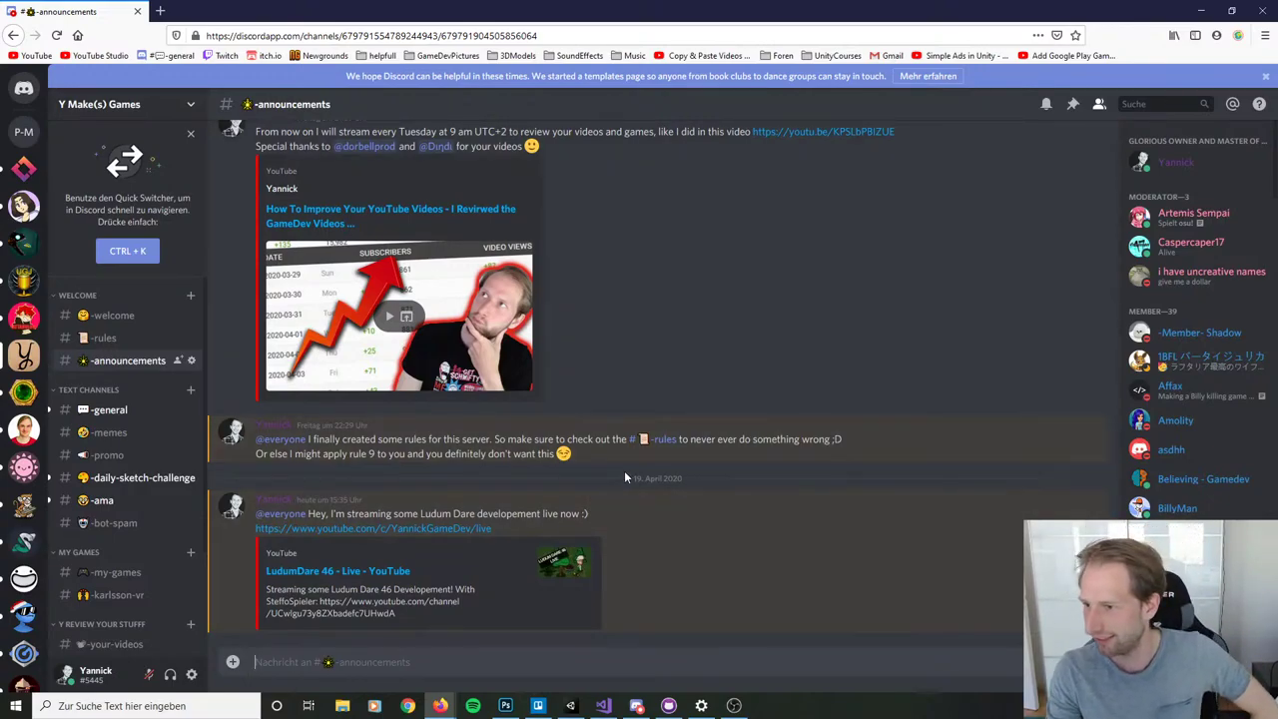
scroll(1148, 275, "down", 10)
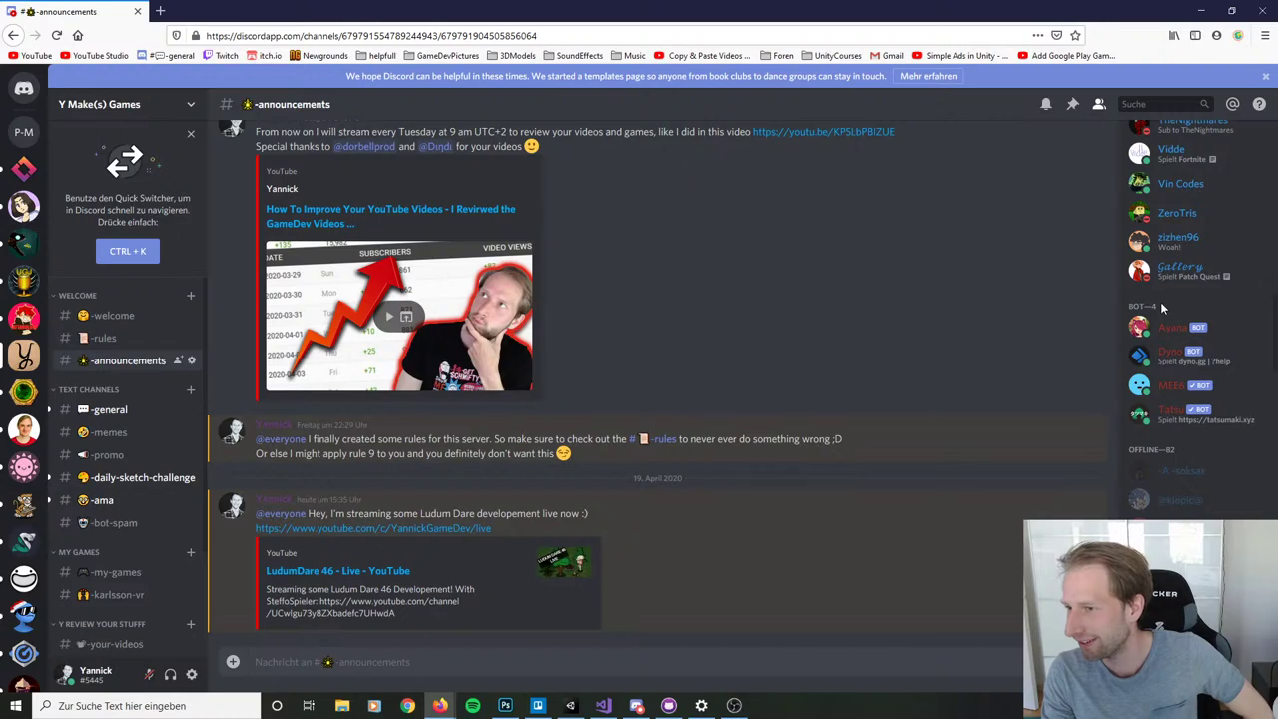
scroll(1160, 301, "up", 10)
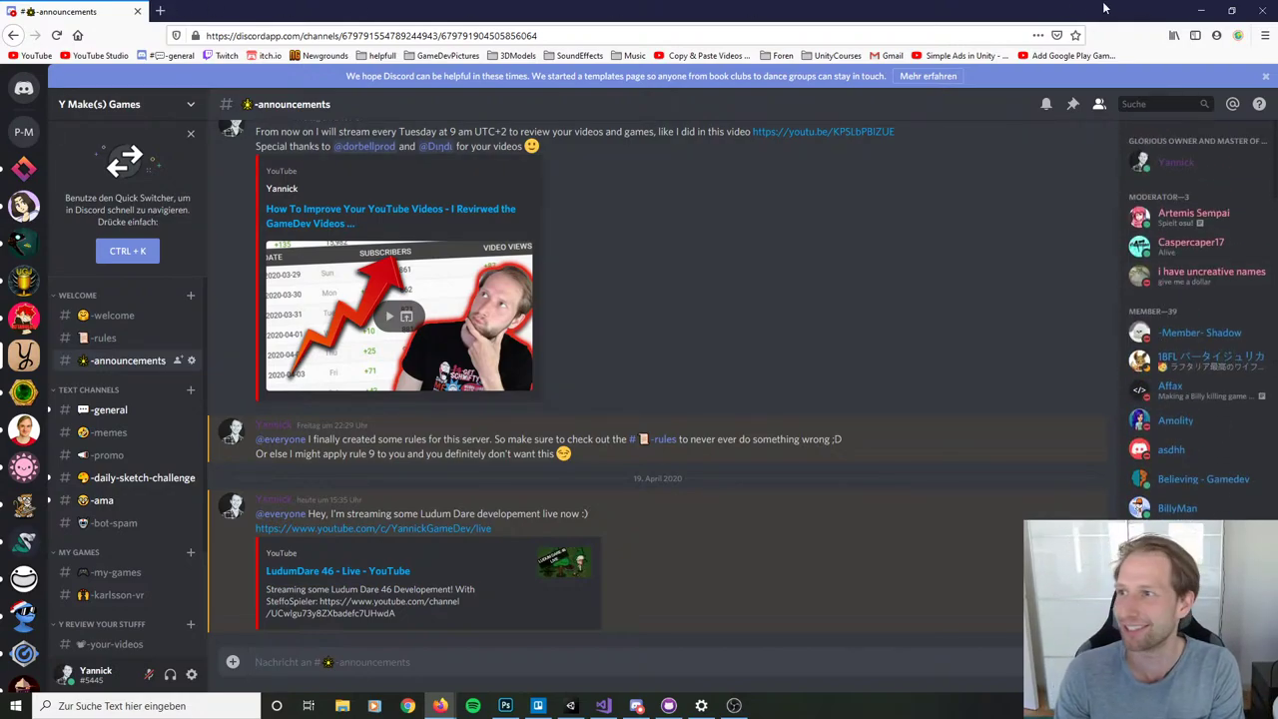
Step: Minimize the browser, switch to the LudumDare project in Unity and run the Map Generation scene
left_click(1201, 10)
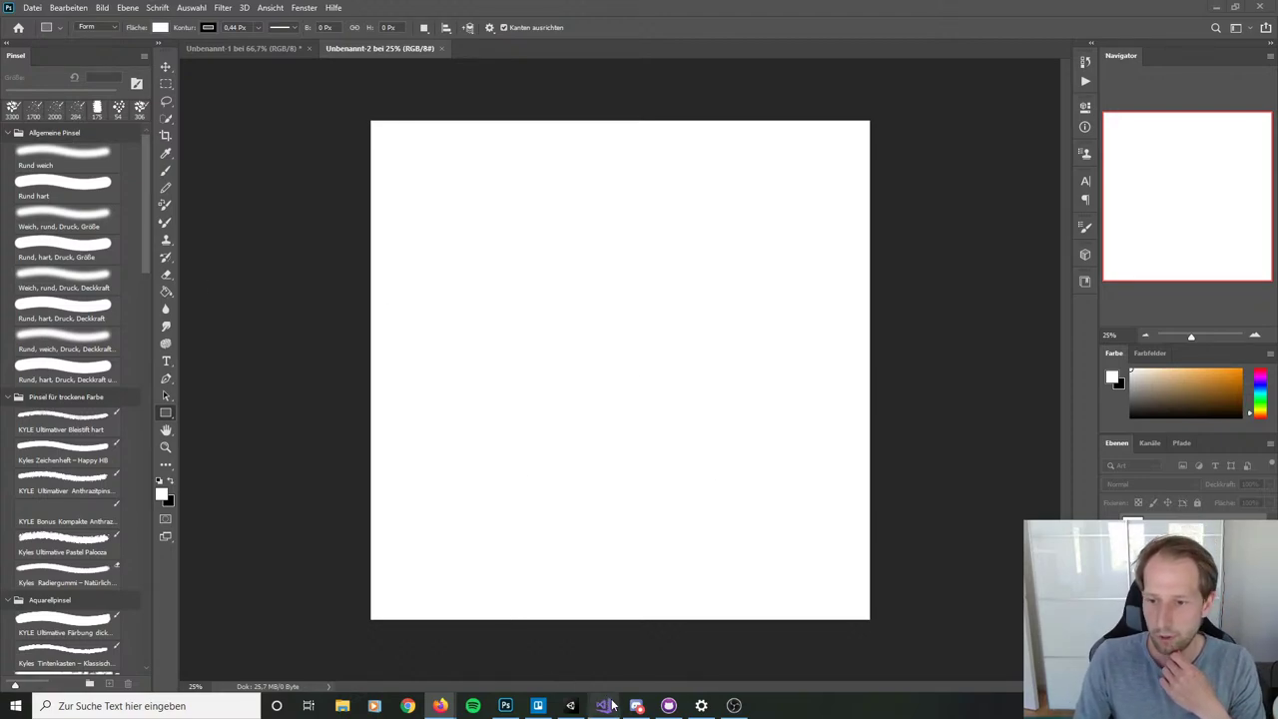
mouse_move(572, 705)
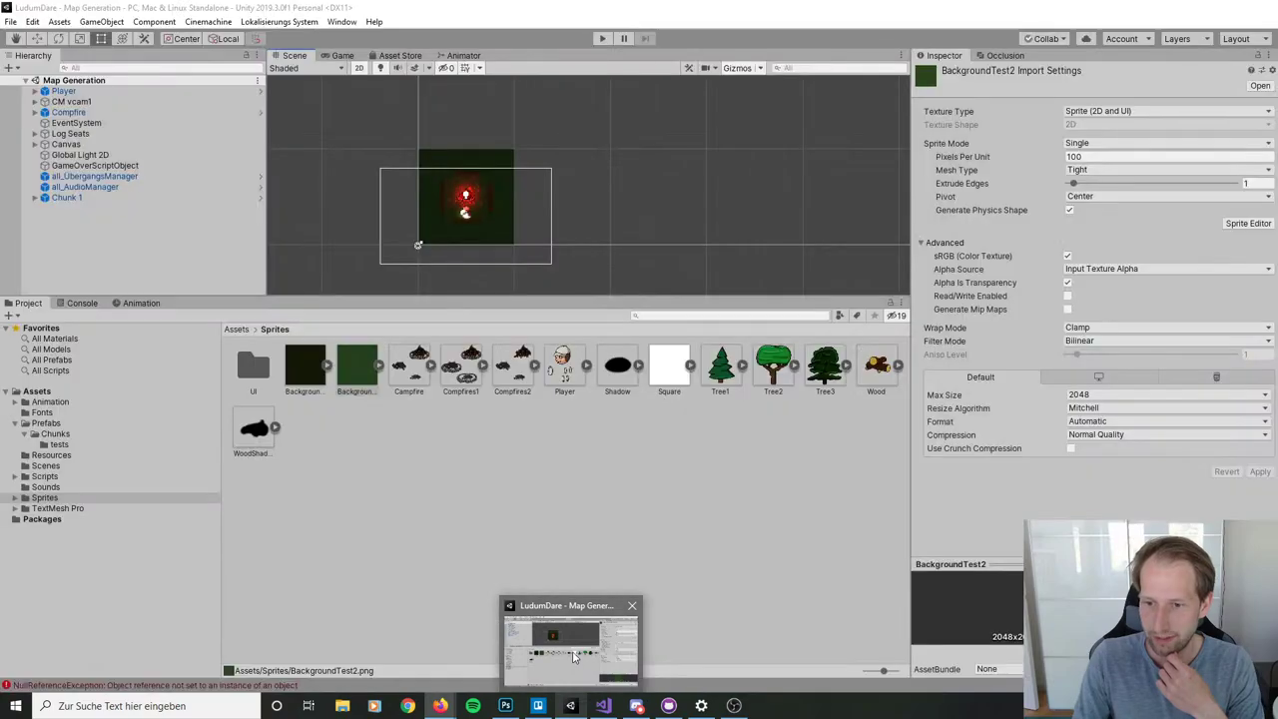
left_click(574, 656)
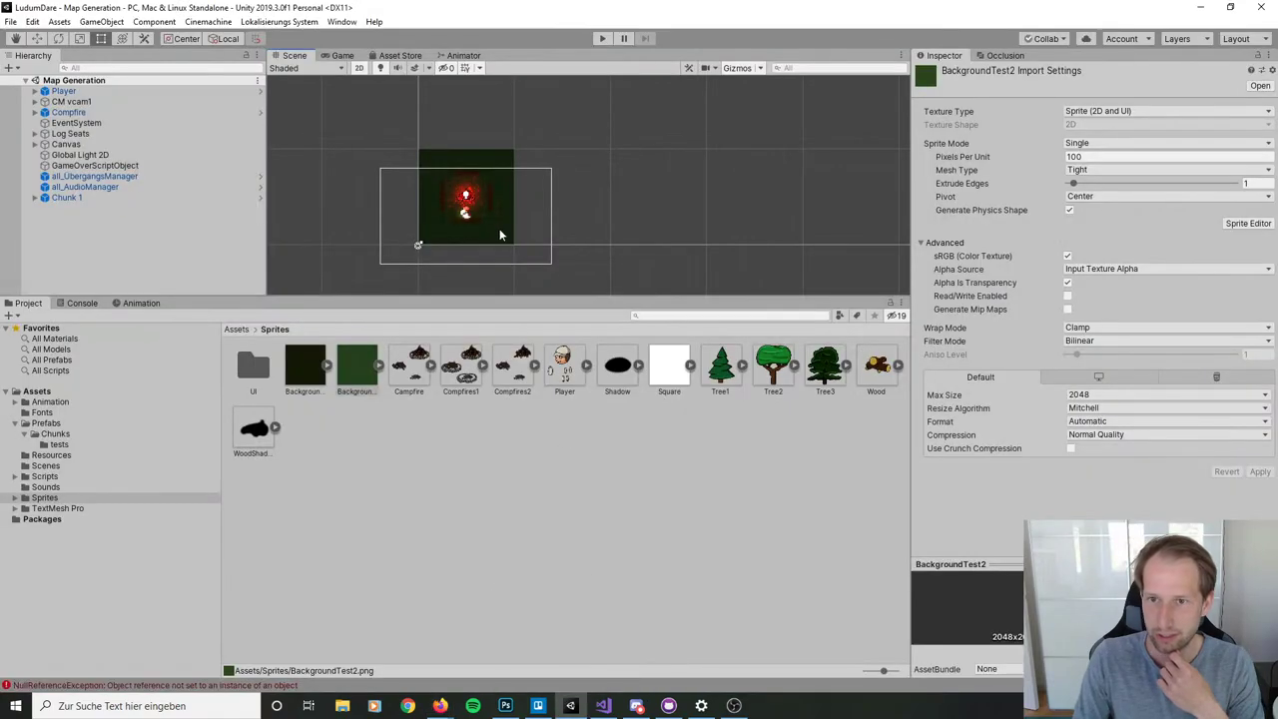
left_click(604, 39)
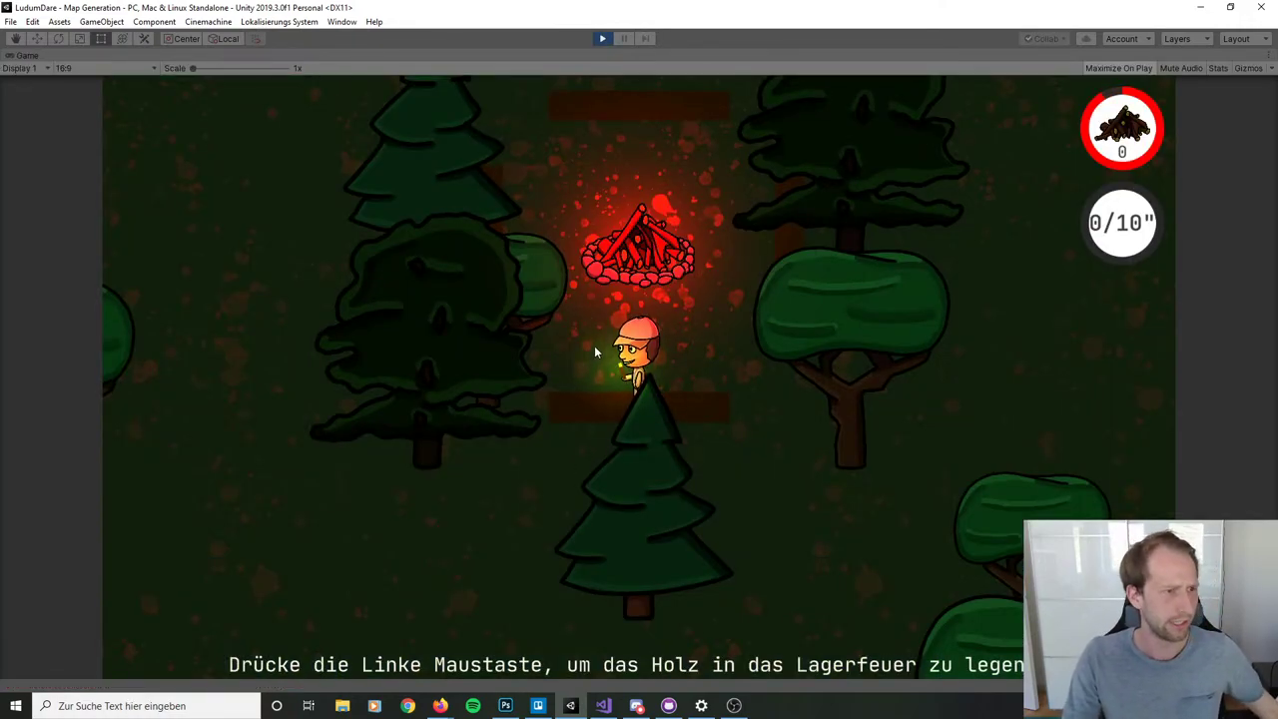
Step: Test the player's movement by walking around the fir below the campfire and back to the fire
key("s")
key("a")
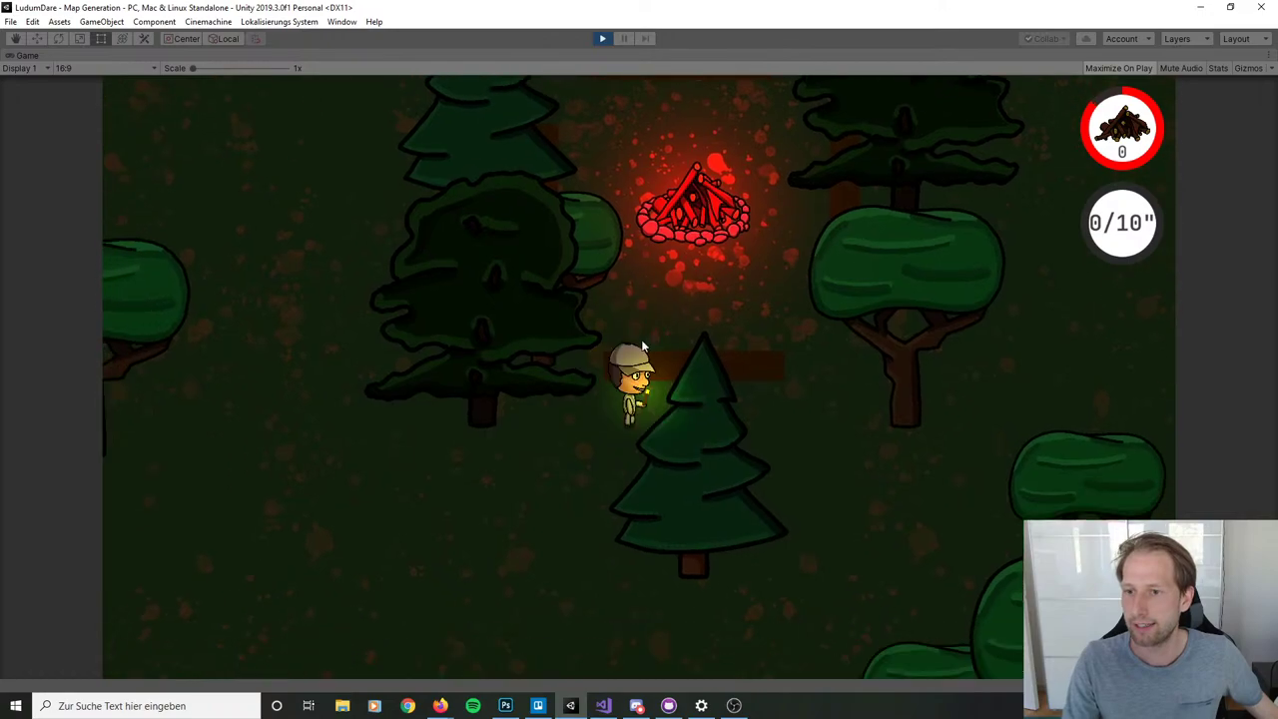
key("w")
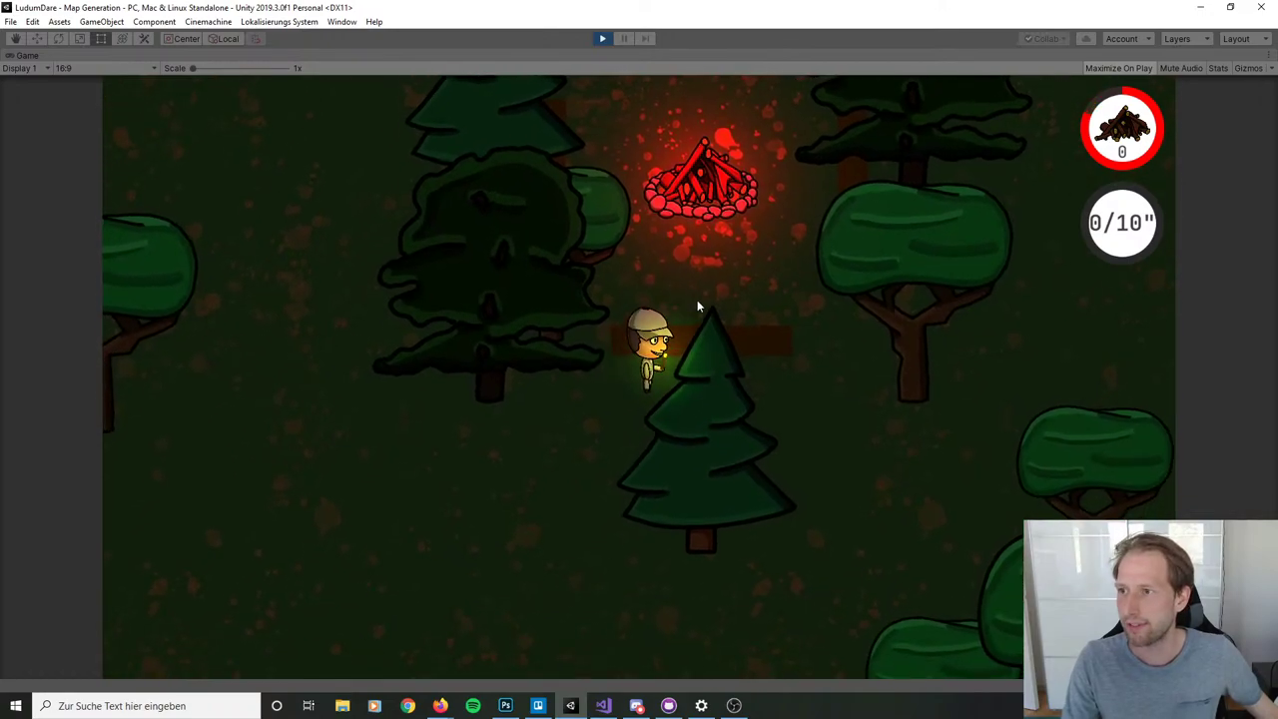
key("d")
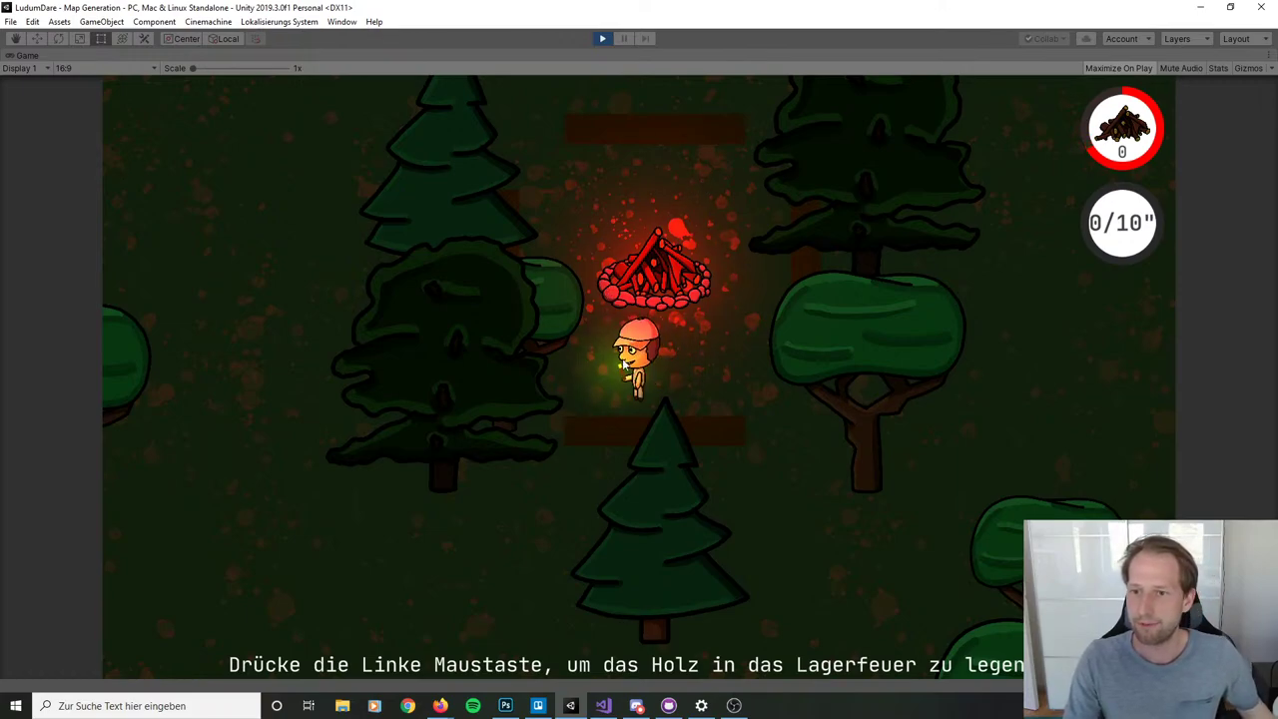
Step: Test wood gathering by felling the two trees beside the campfire and feeding the collected wood to the fire
key("a")
key("s")
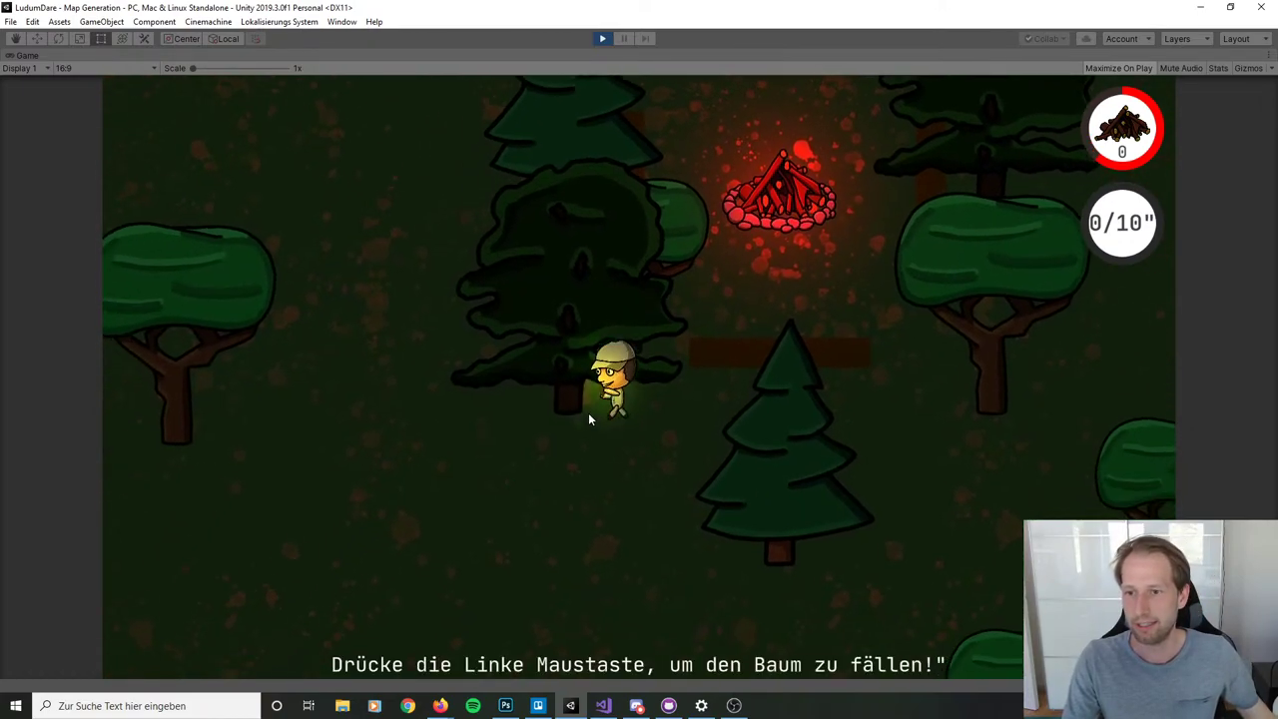
key("w")
key("a")
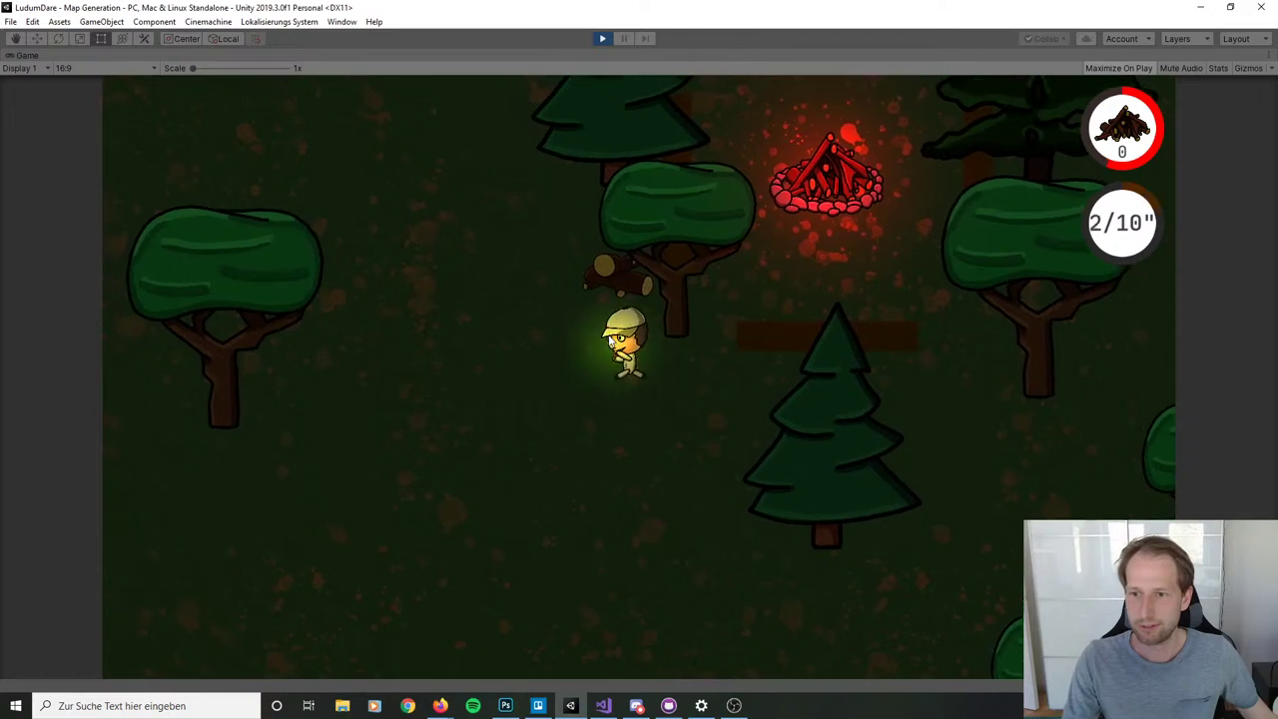
key("d")
key("s")
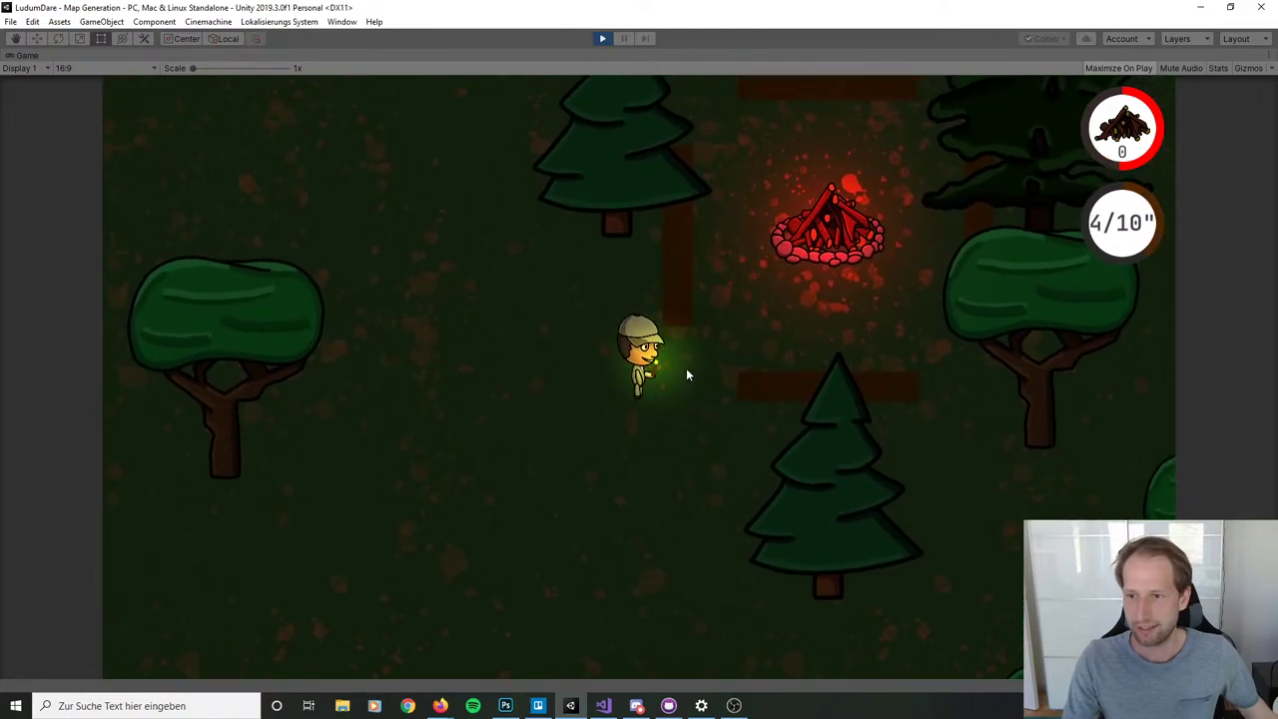
key("d")
key("w")
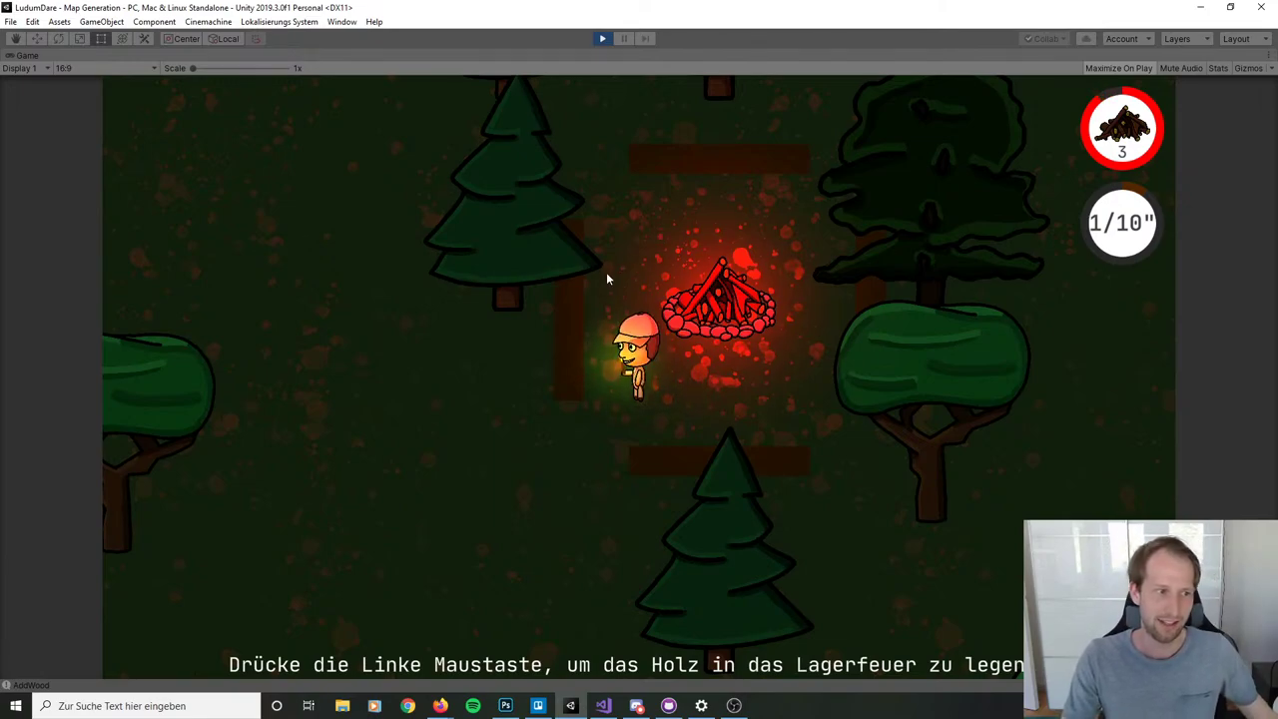
Step: Fell the fir nearest the campfire and carry its wood back to the fire
key("w")
key("a")
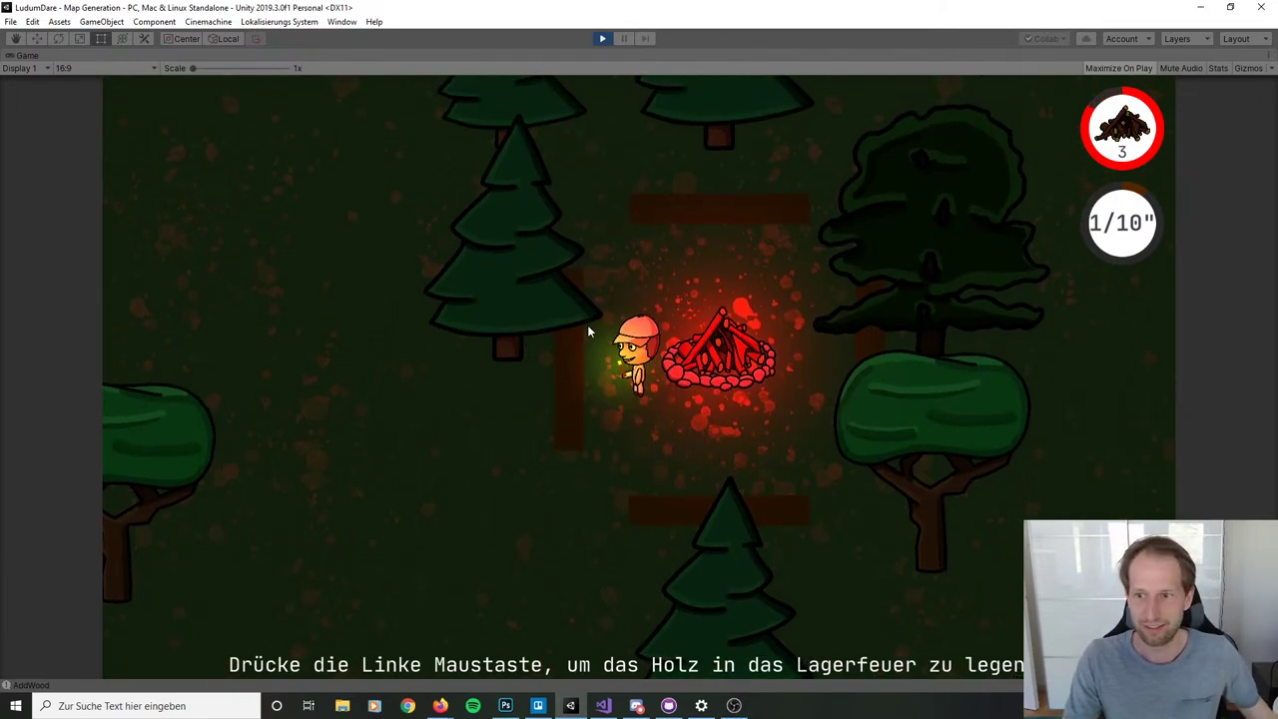
left_click(573, 379)
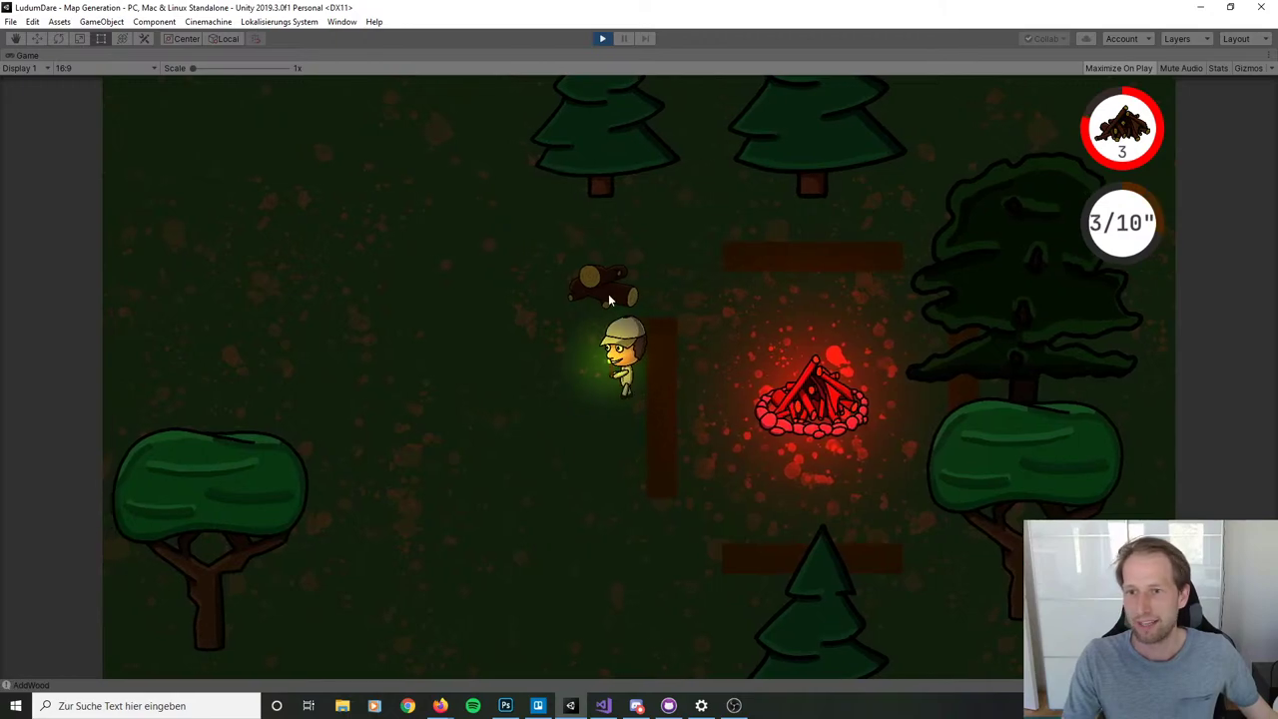
key("d")
key("s")
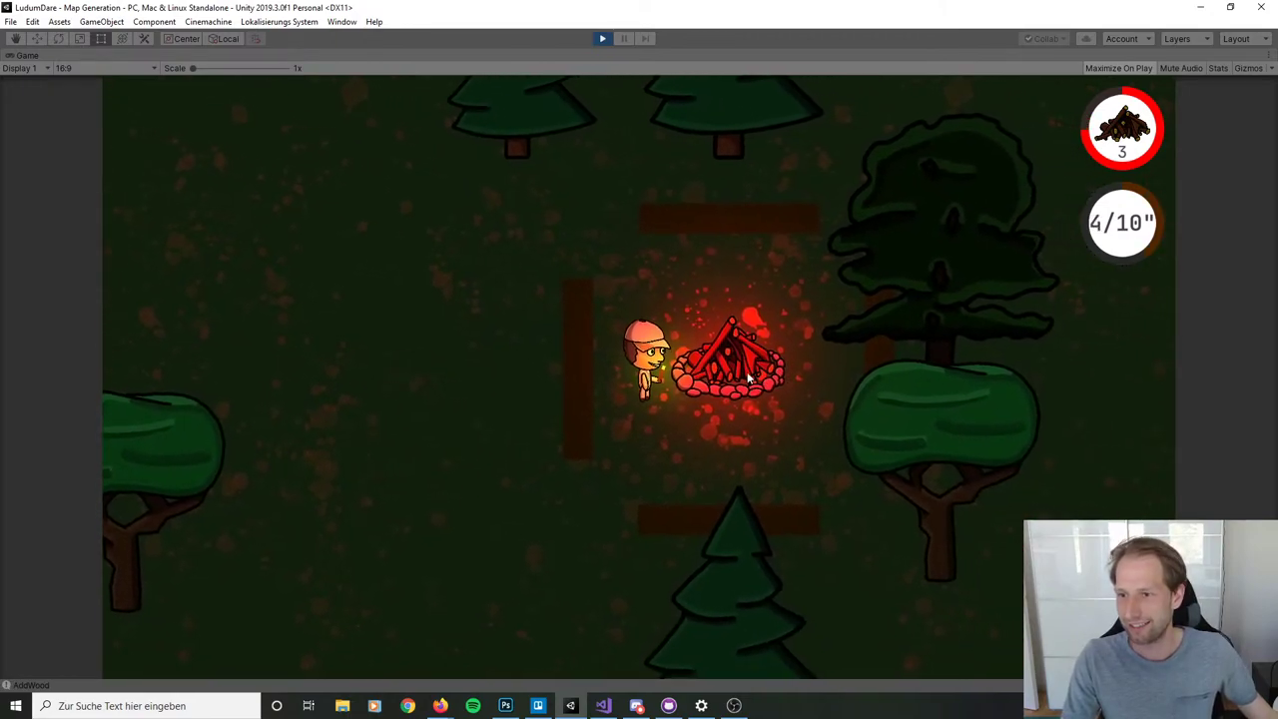
Step: Walk the player down and left from the campfire to the lone leafy tree and fell it
key("a")
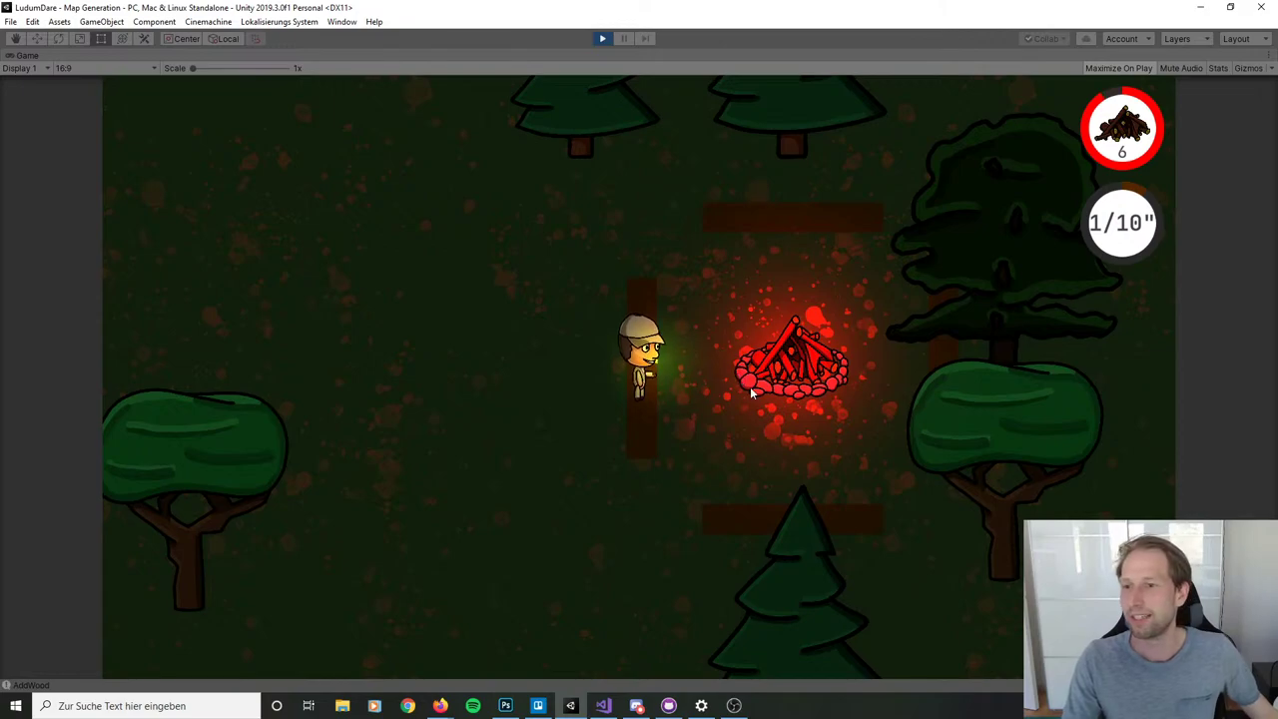
key("a")
key("s")
key("a")
key("s")
key("a")
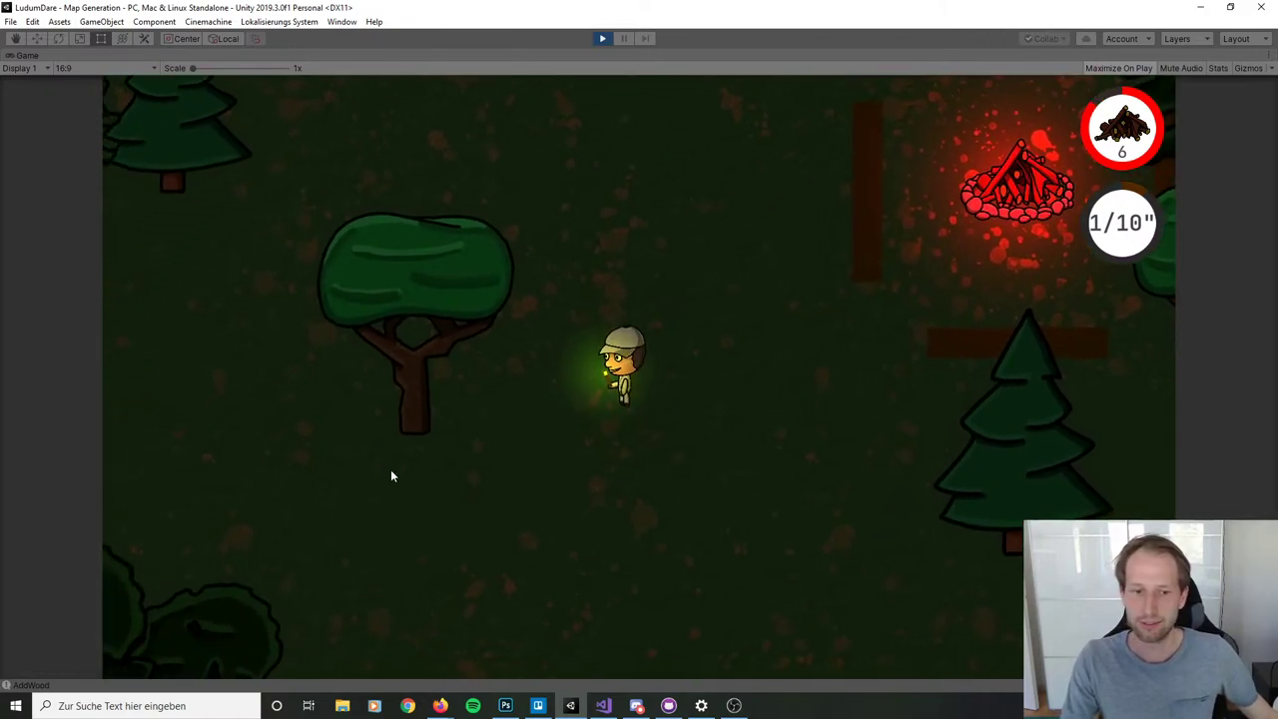
key("d")
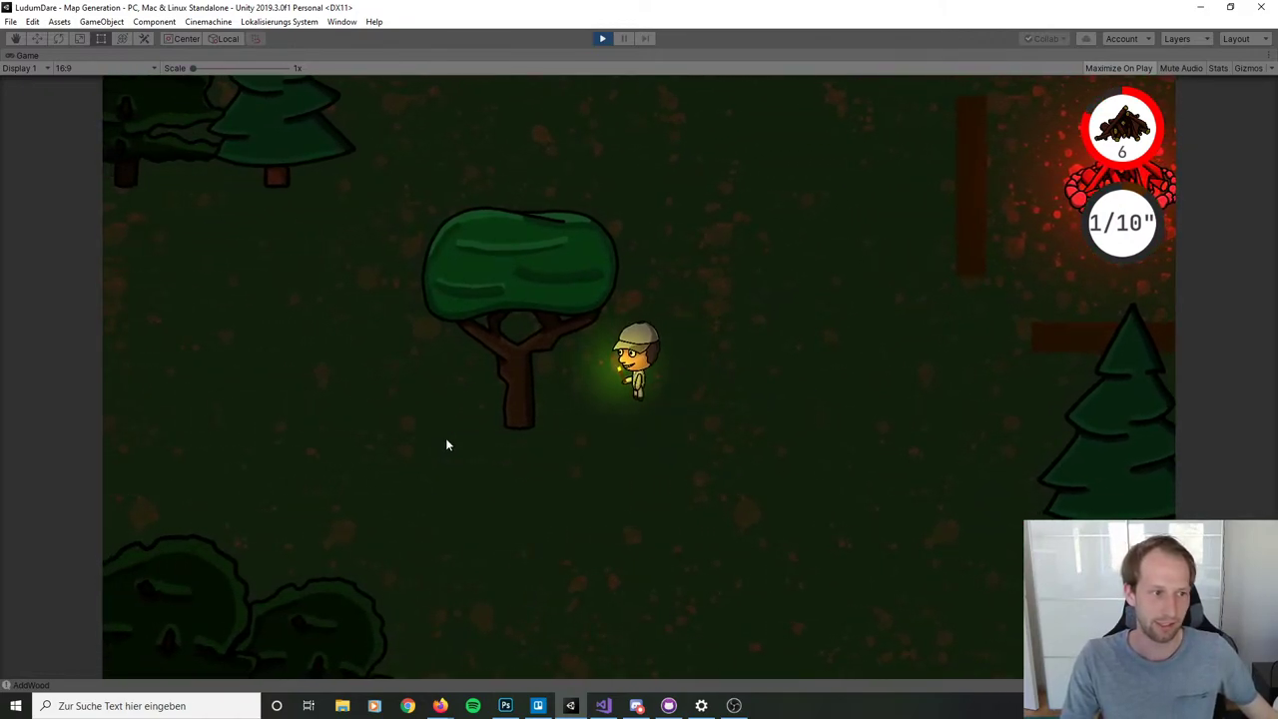
key("s")
key("a")
key("w")
key("a")
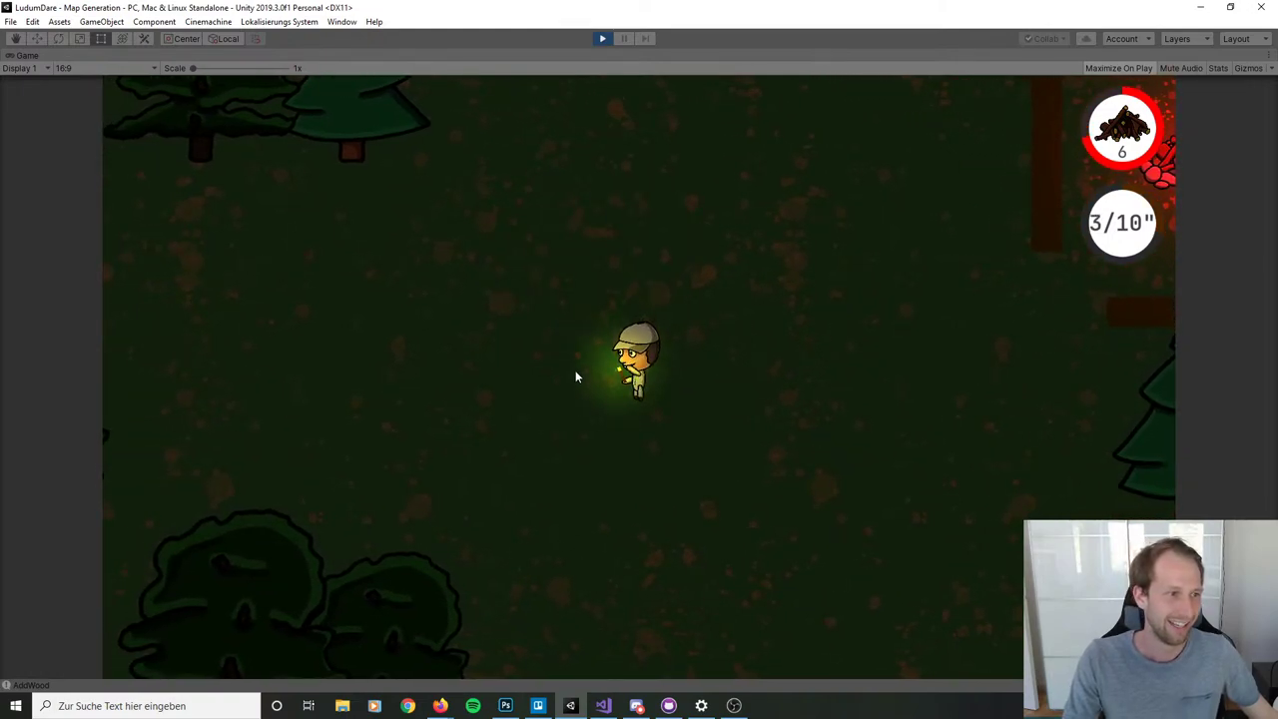
Step: Carry the felled tree's wood back to the campfire to feed it, and stop the playtest
key("w")
key("a")
key("d")
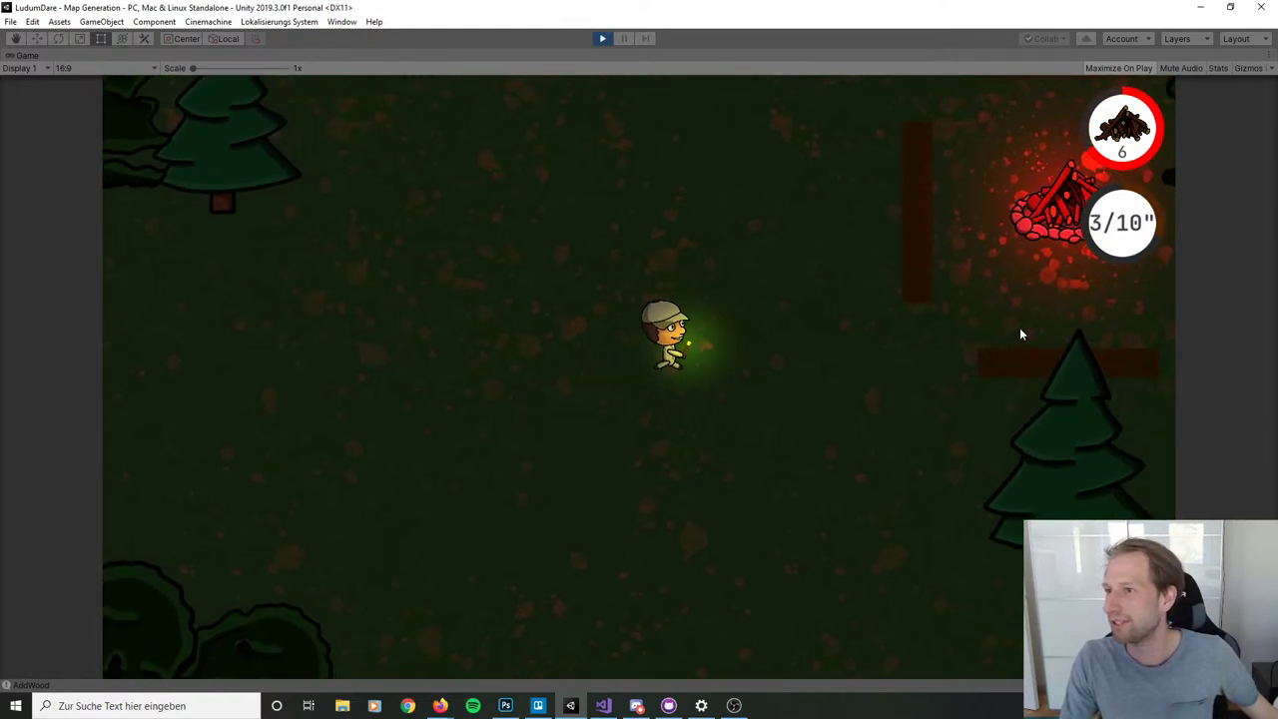
key("w")
key("d")
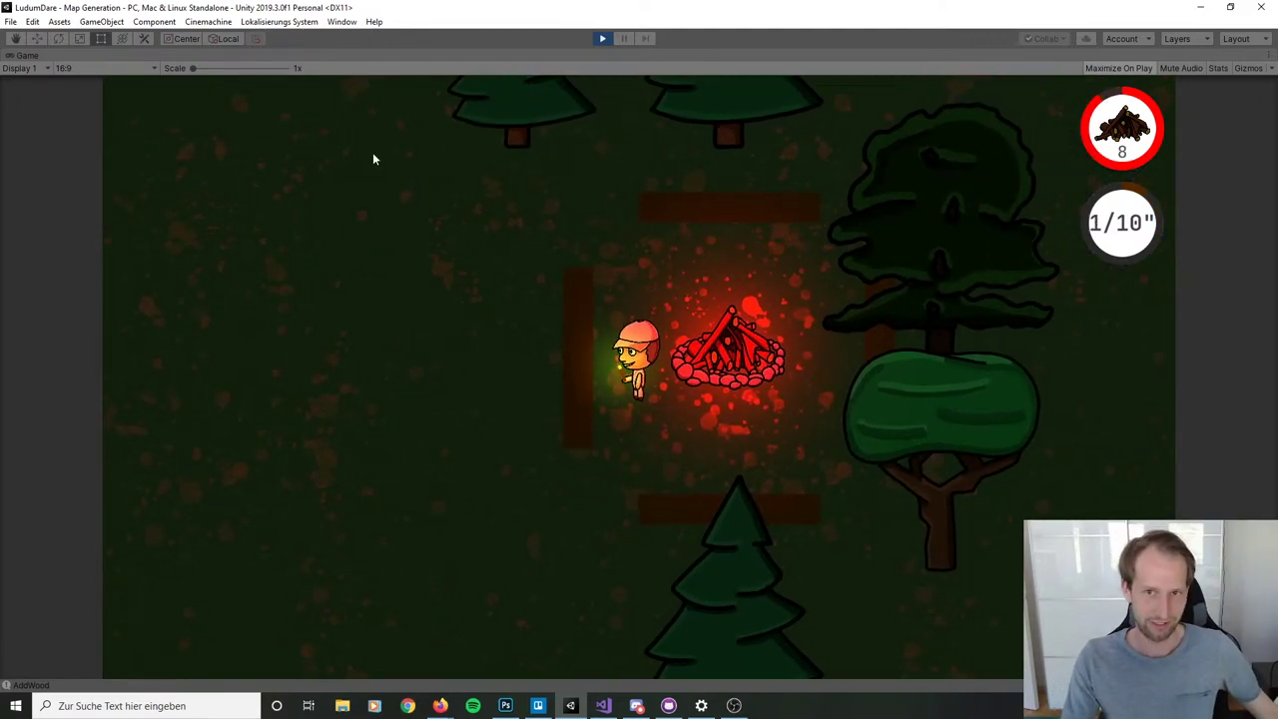
left_click(602, 38)
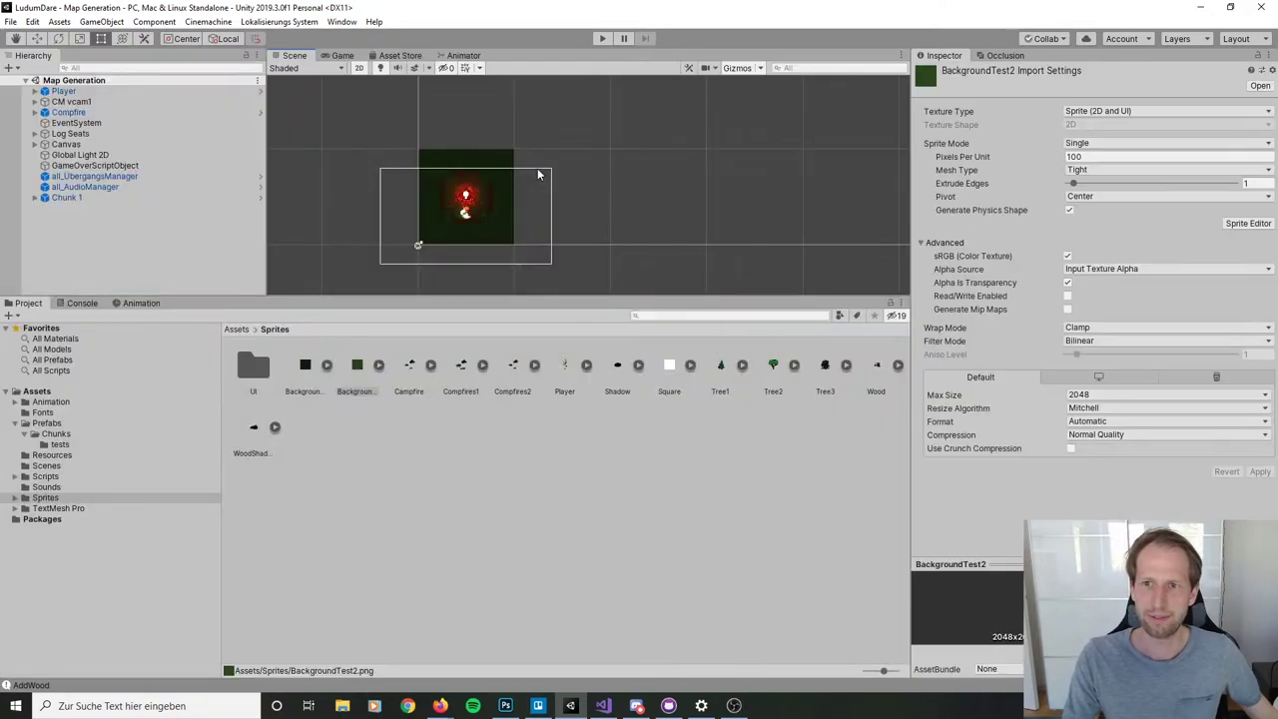
Step: Minimize Unity and Photoshop, set the working area in Huion Tablet to Display1, and return to Photoshop
left_click(1196, 7)
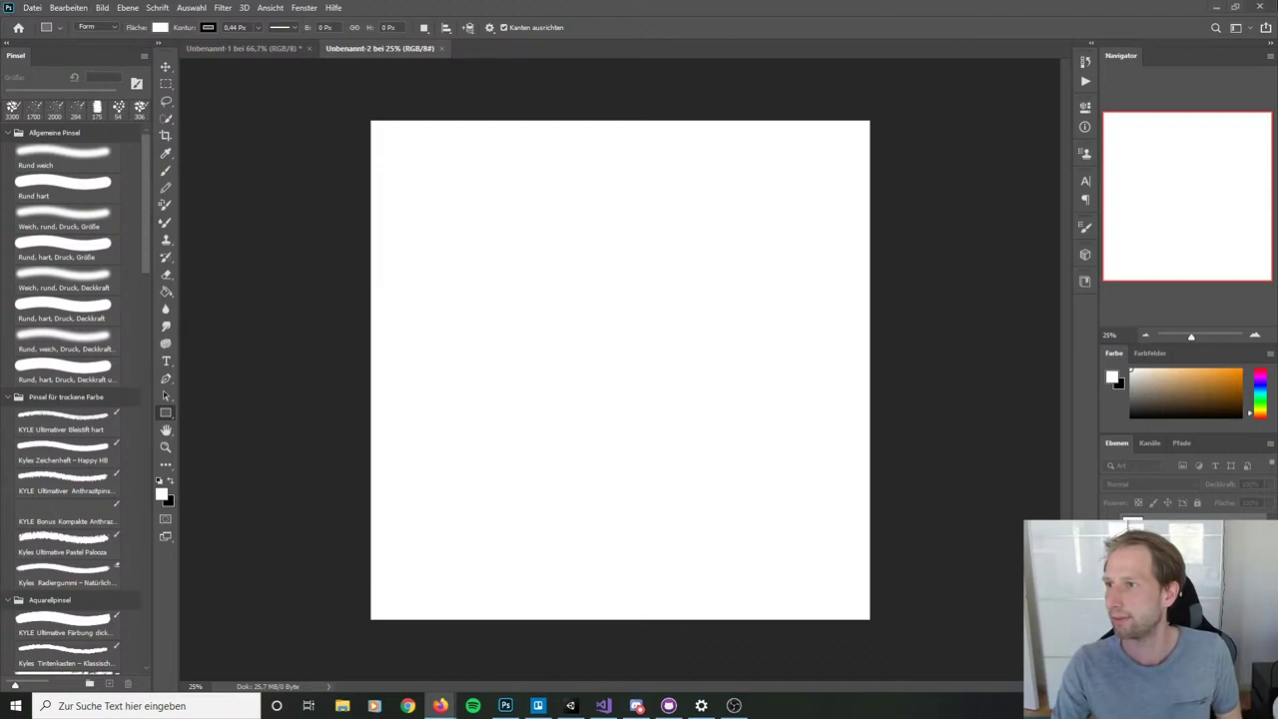
left_click(1216, 8)
double_click(278, 614)
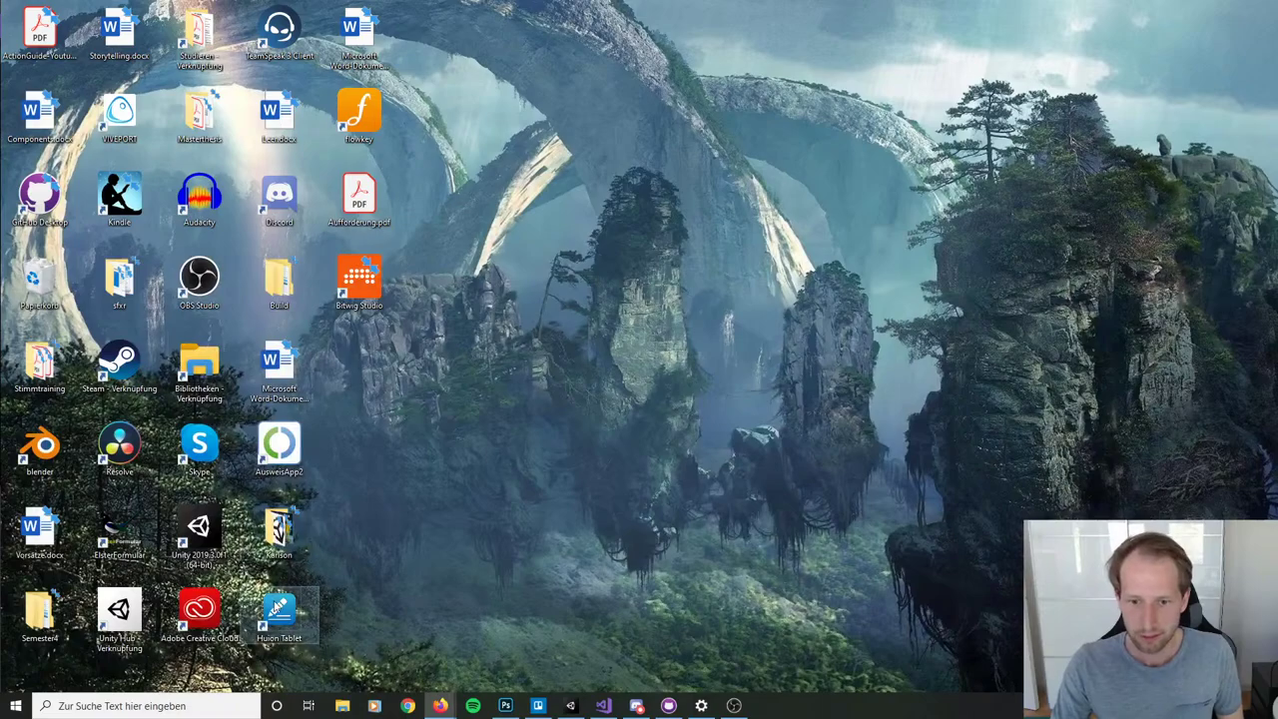
left_click(514, 345)
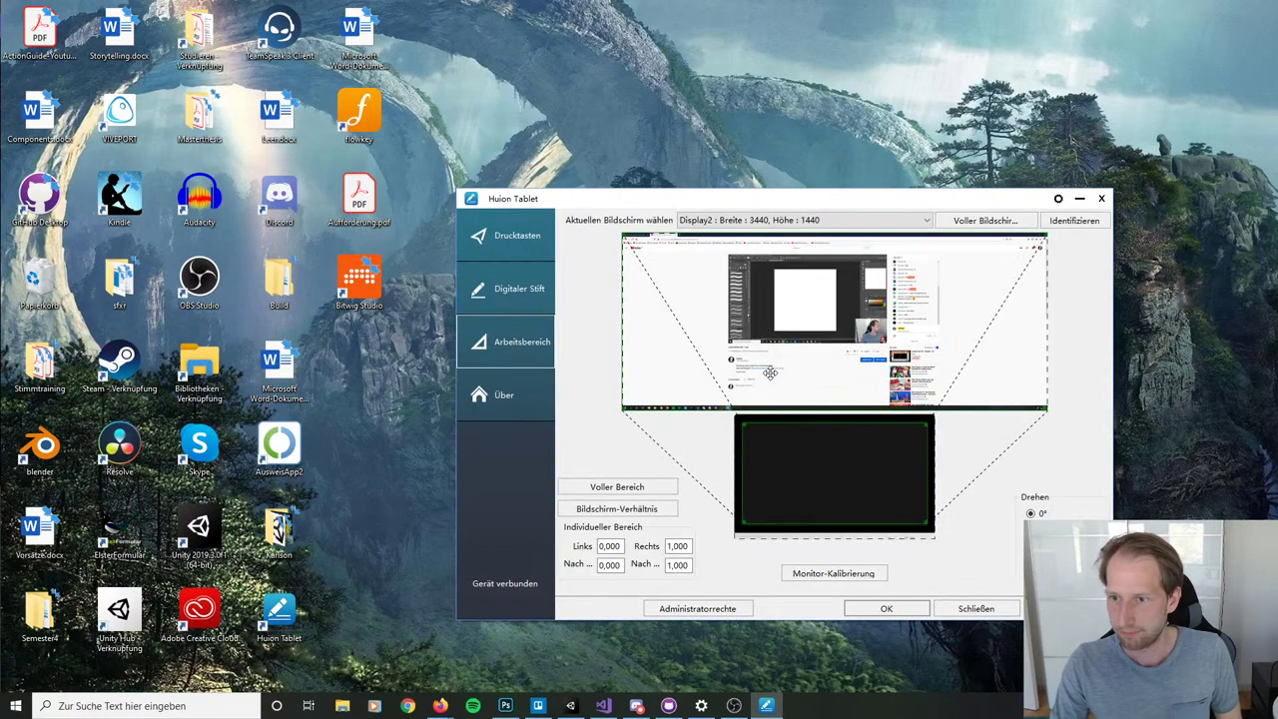
left_click(806, 219)
left_click(760, 243)
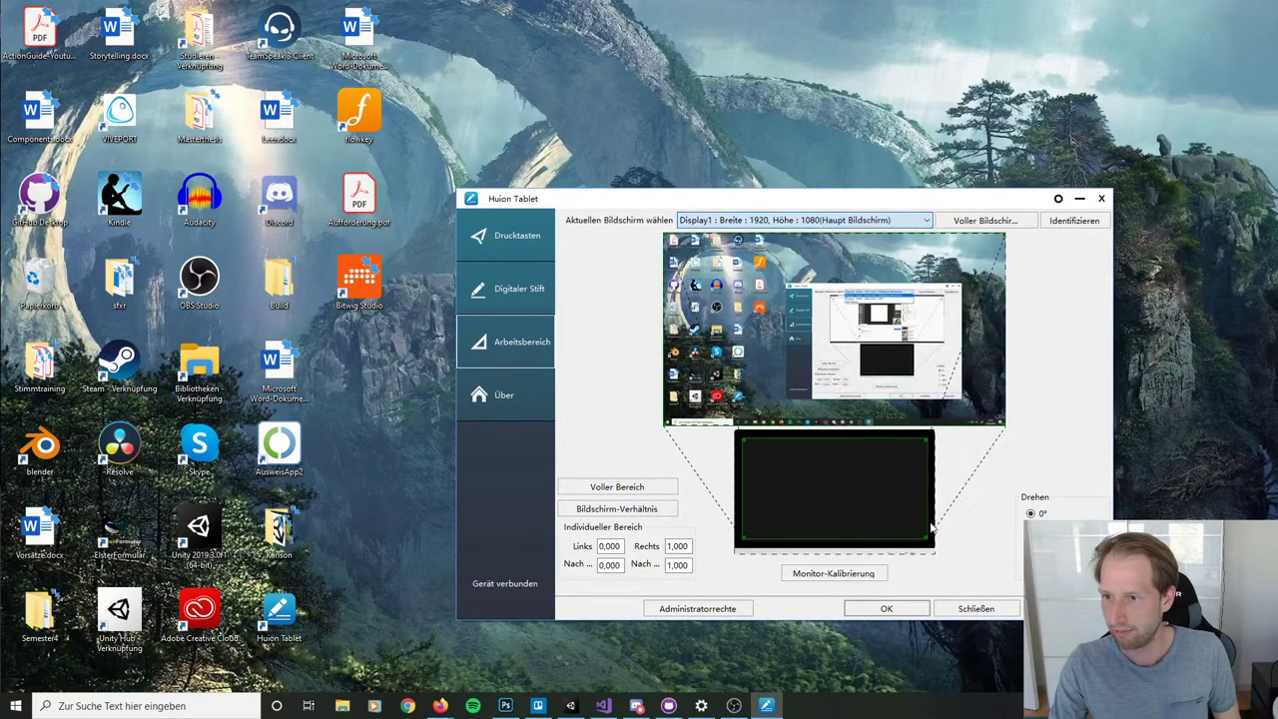
left_click(886, 608)
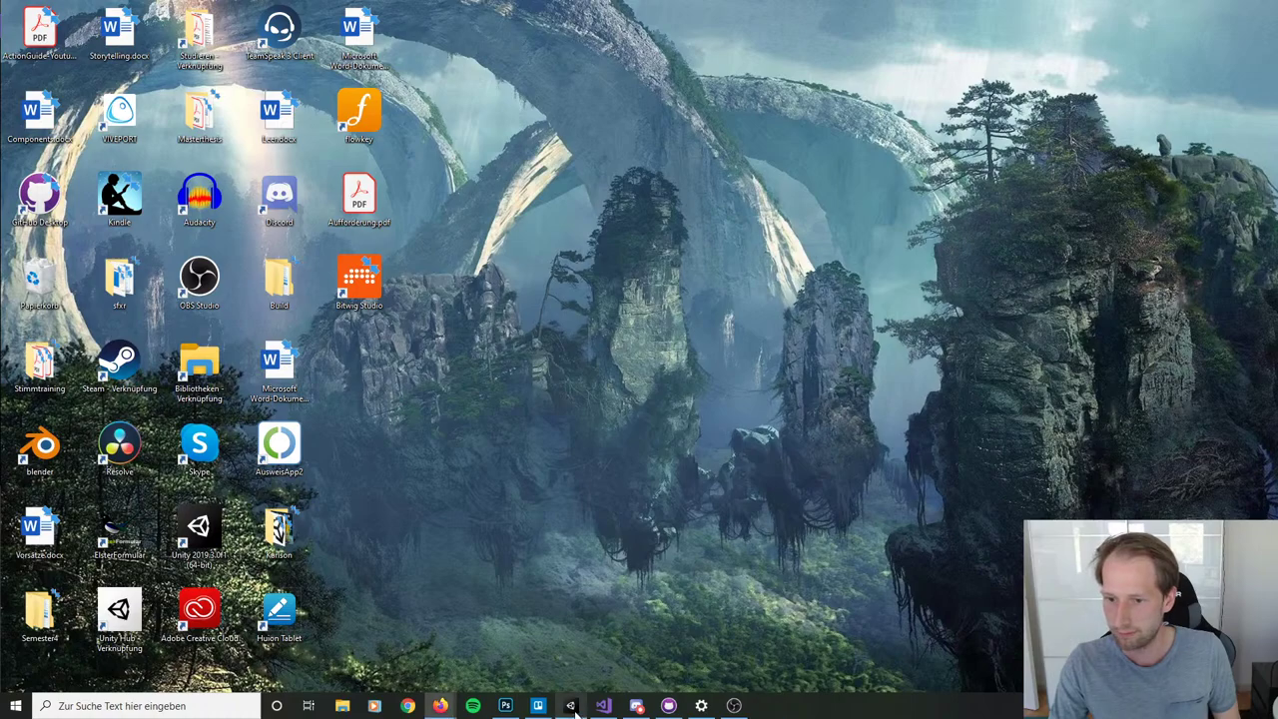
left_click(505, 706)
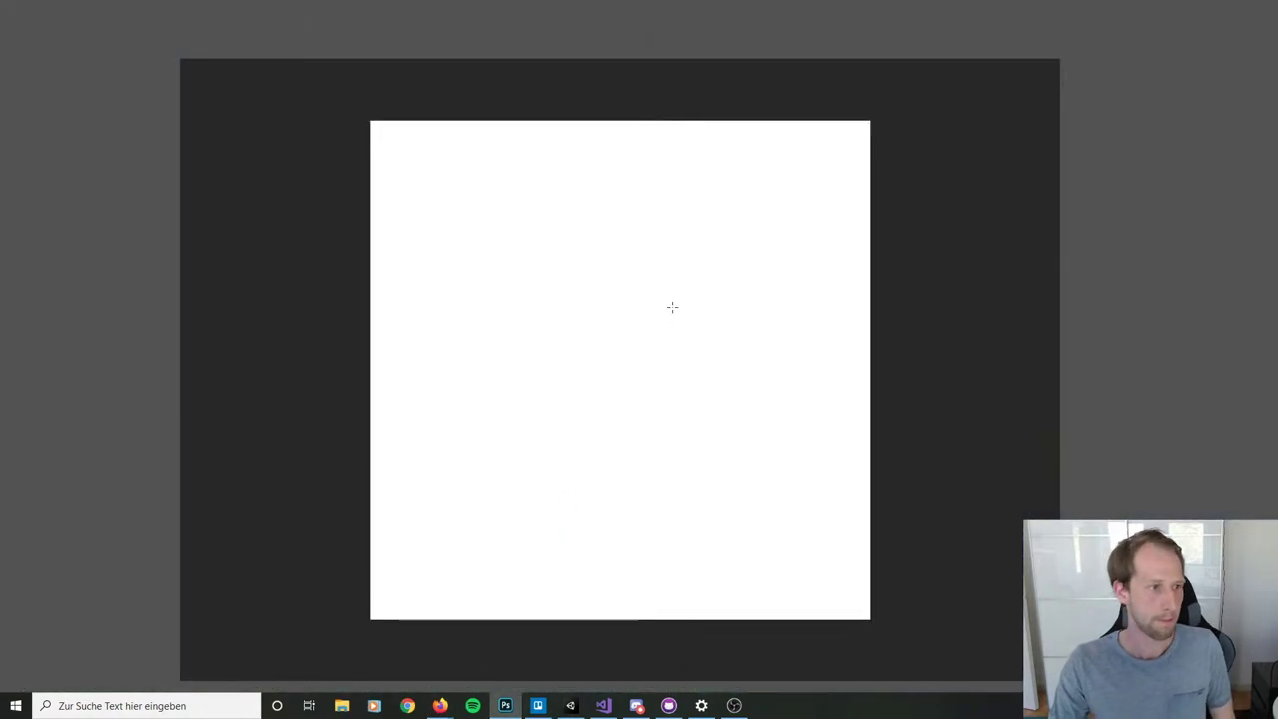
left_click(969, 284)
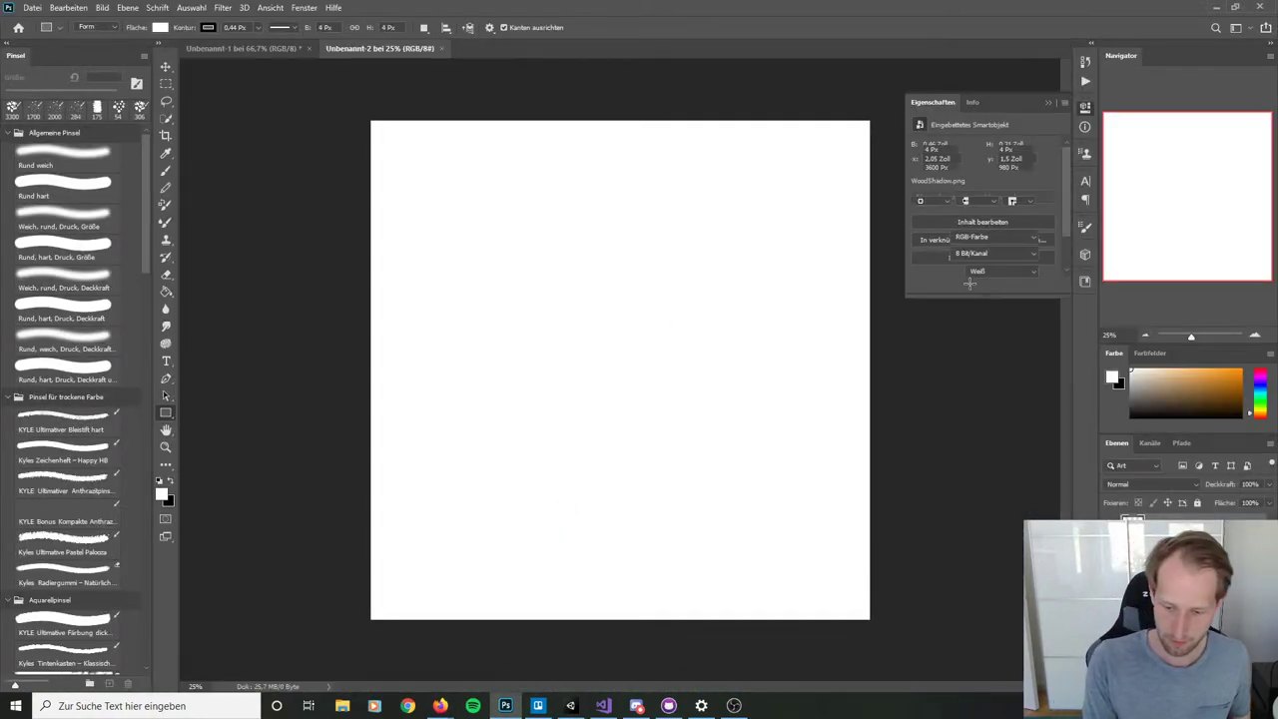
left_click(966, 379)
left_click(1048, 102)
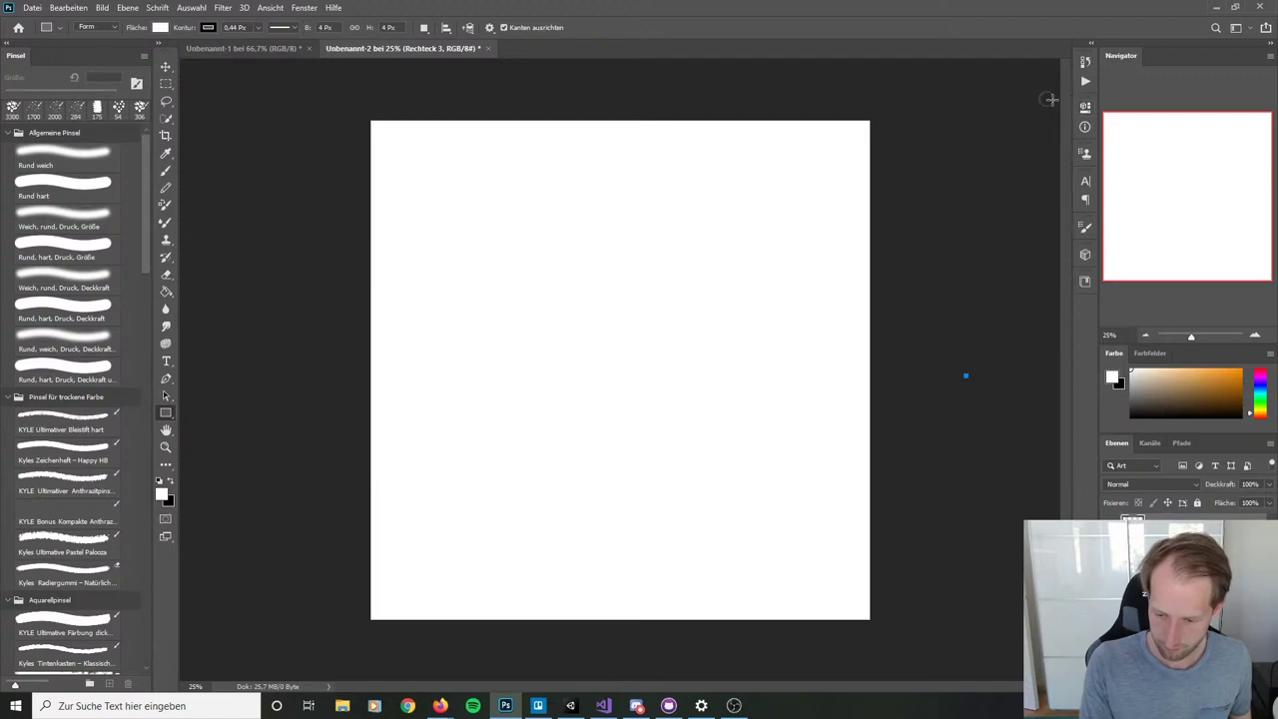
left_click_drag(684, 191, 698, 465)
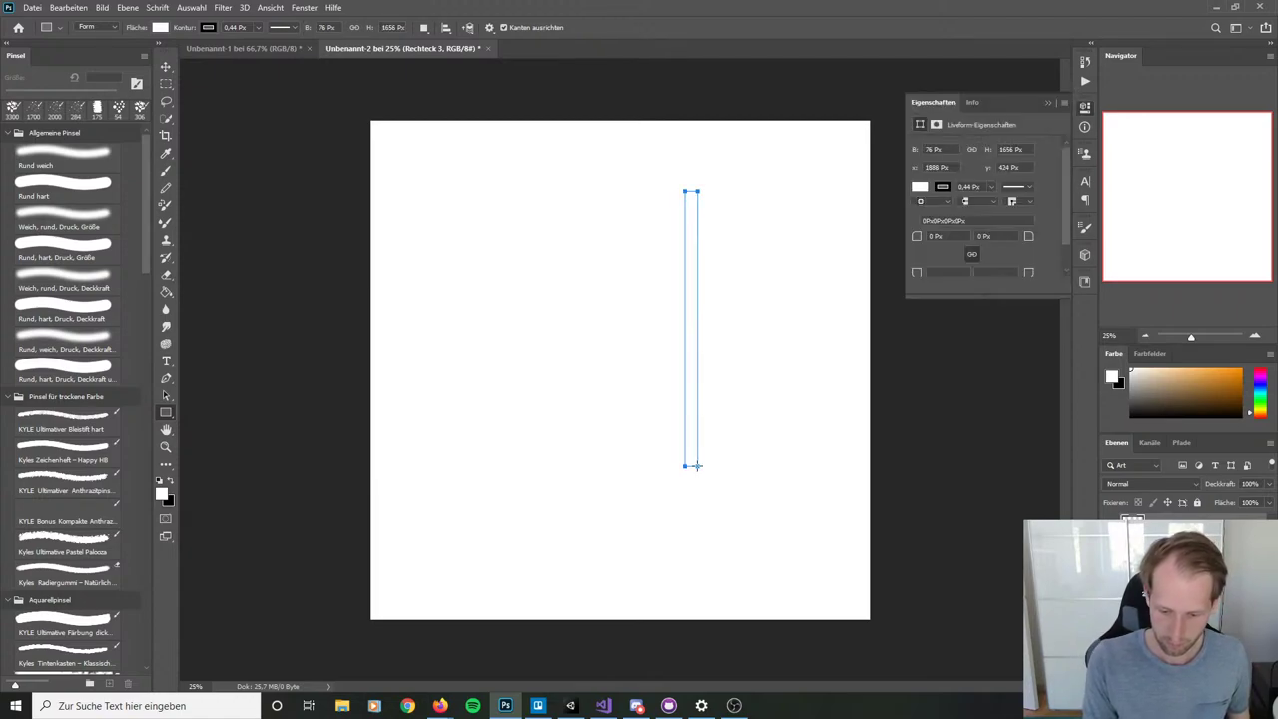
key("ctrl+z")
left_click(1048, 103)
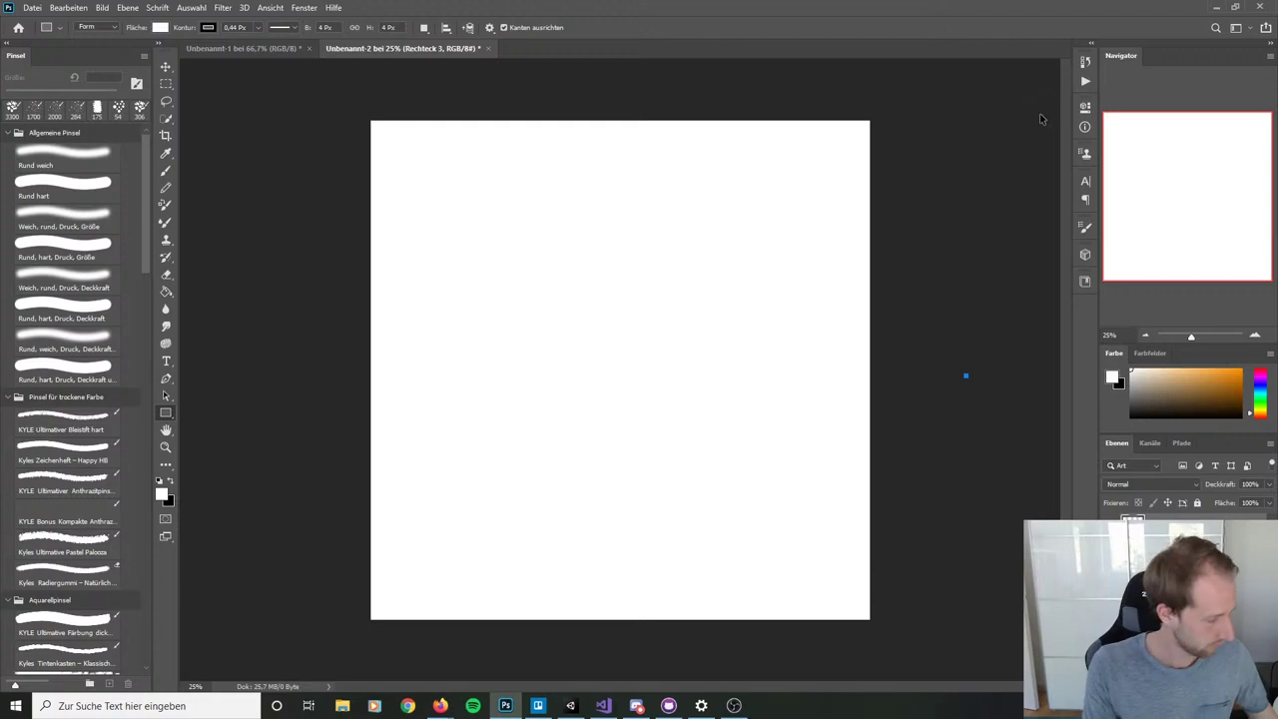
key("ctrl+z")
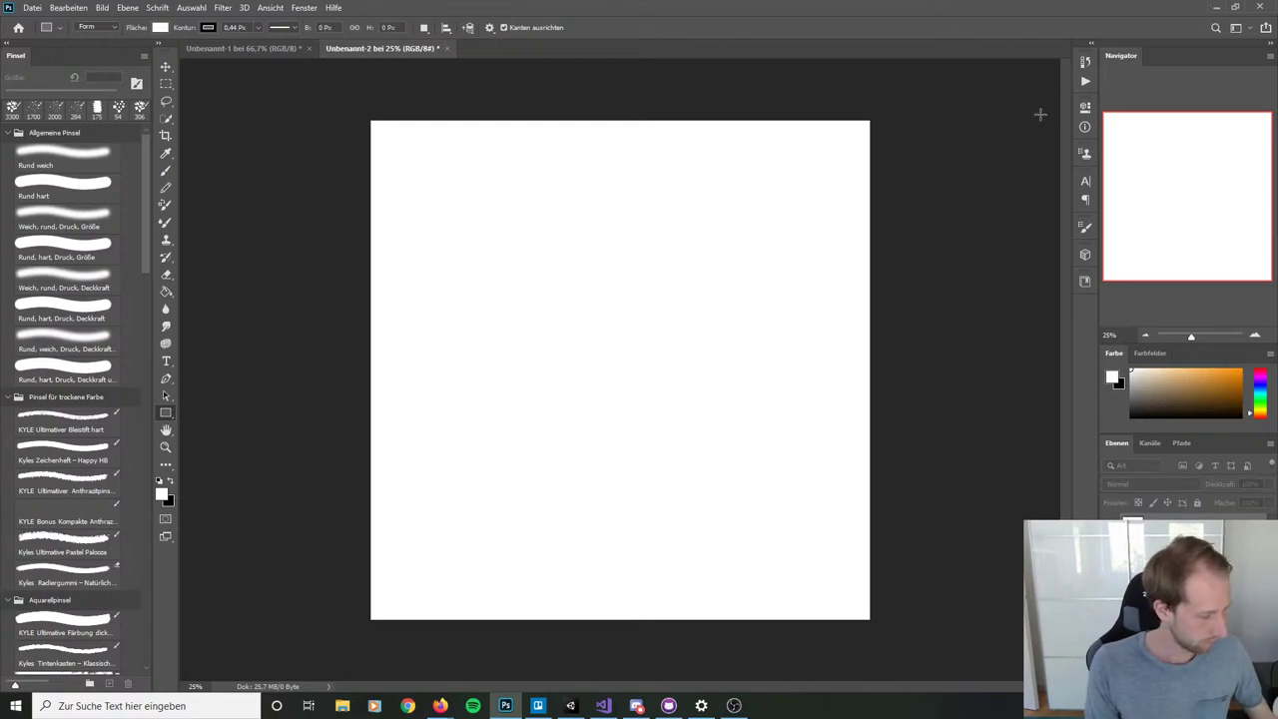
Step: Create a new layer named Ebene 1 with Normal mode and 100 % opacity
key("ctrl+shift+n")
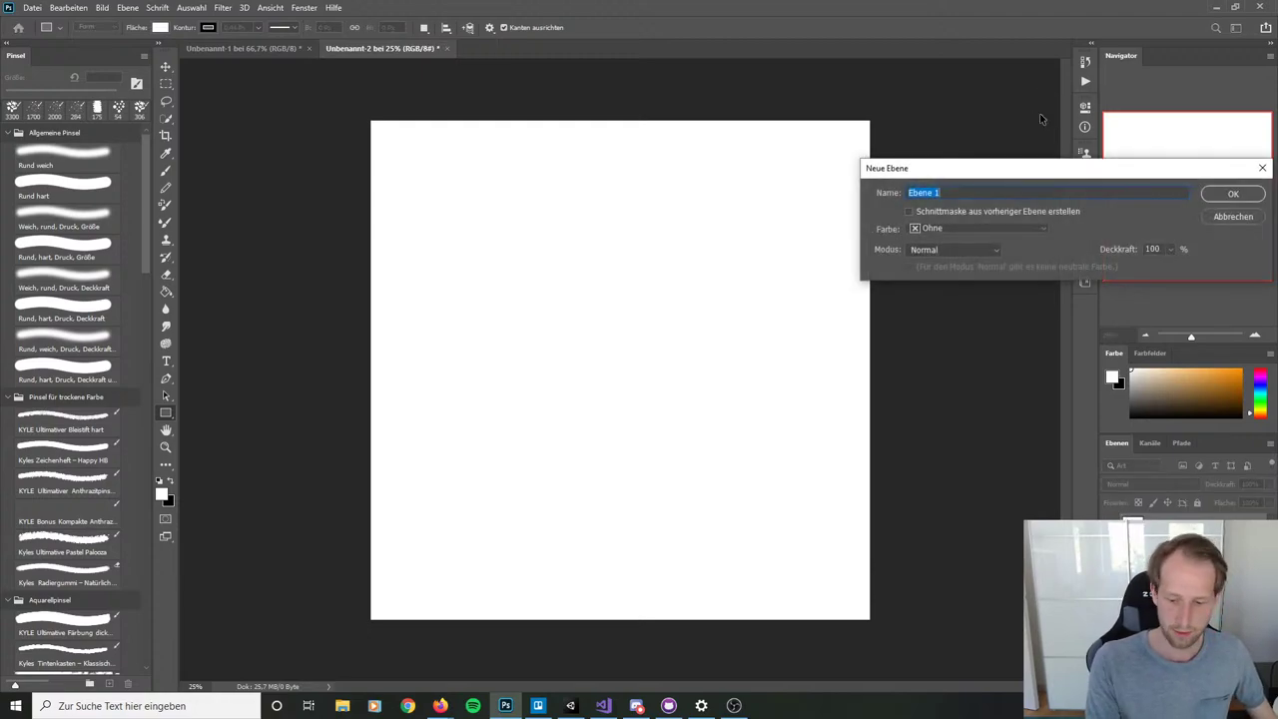
left_click(1233, 194)
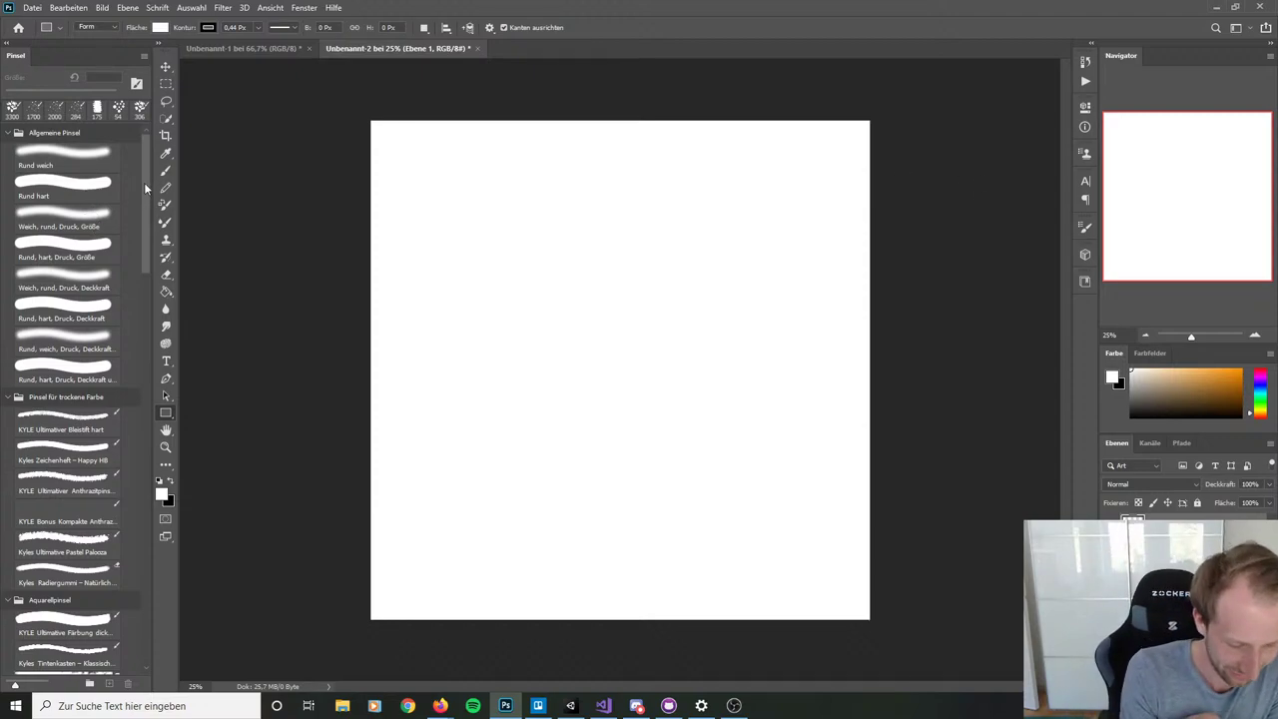
Step: Choose the Rund hart brush and reduce its size to 80 px
scroll(149, 188, "down", 3)
scroll(148, 188, "up", 3)
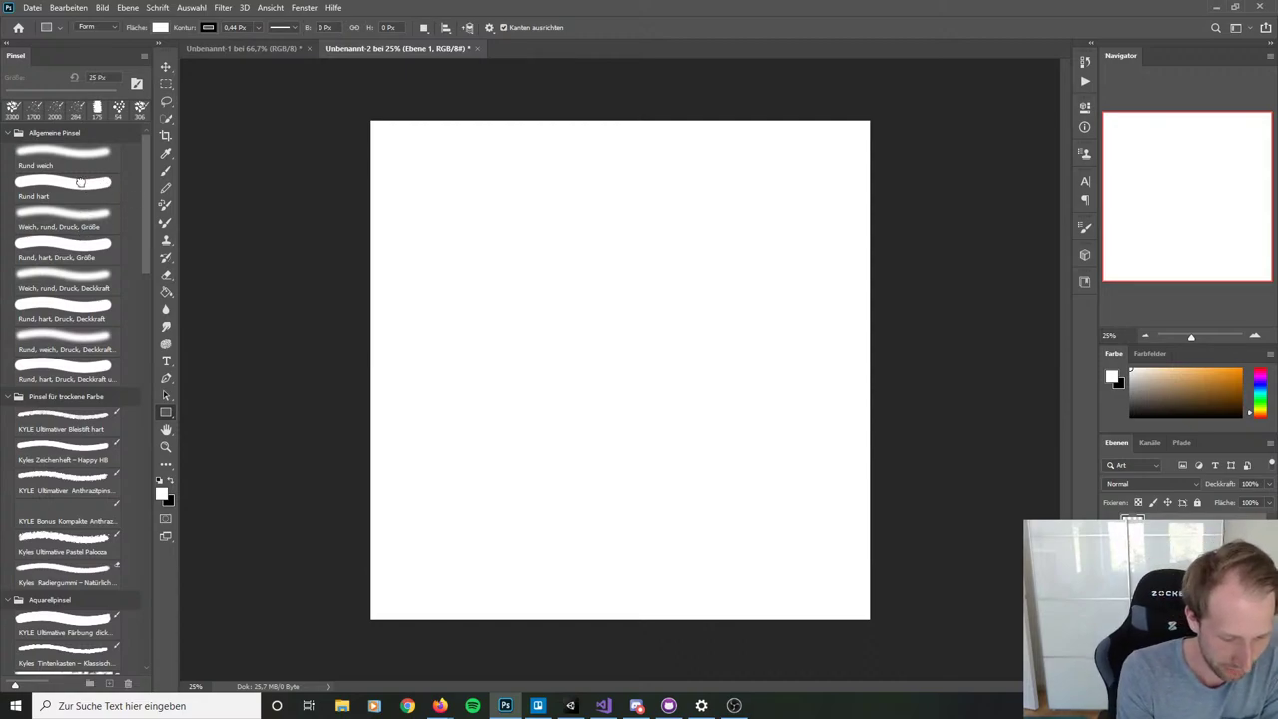
left_click(110, 183)
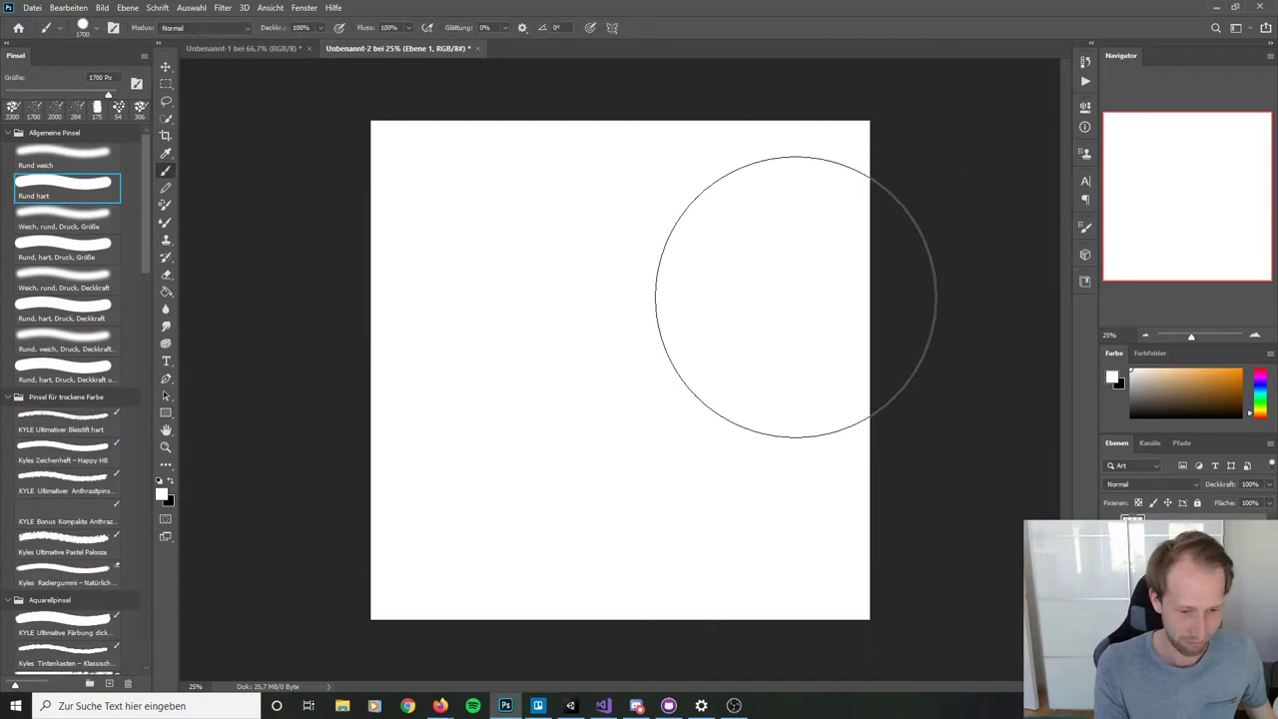
key("bracketleft")
key("bracketleft")
key("bracketleft")
key("bracketleft")
key("bracketleft")
key("bracketleft")
key("bracketleft")
key("bracketleft")
key("bracketleft")
key("bracketleft")
key("bracketleft")
key("bracketleft")
key("bracketleft")
key("bracketleft")
key("bracketleft")
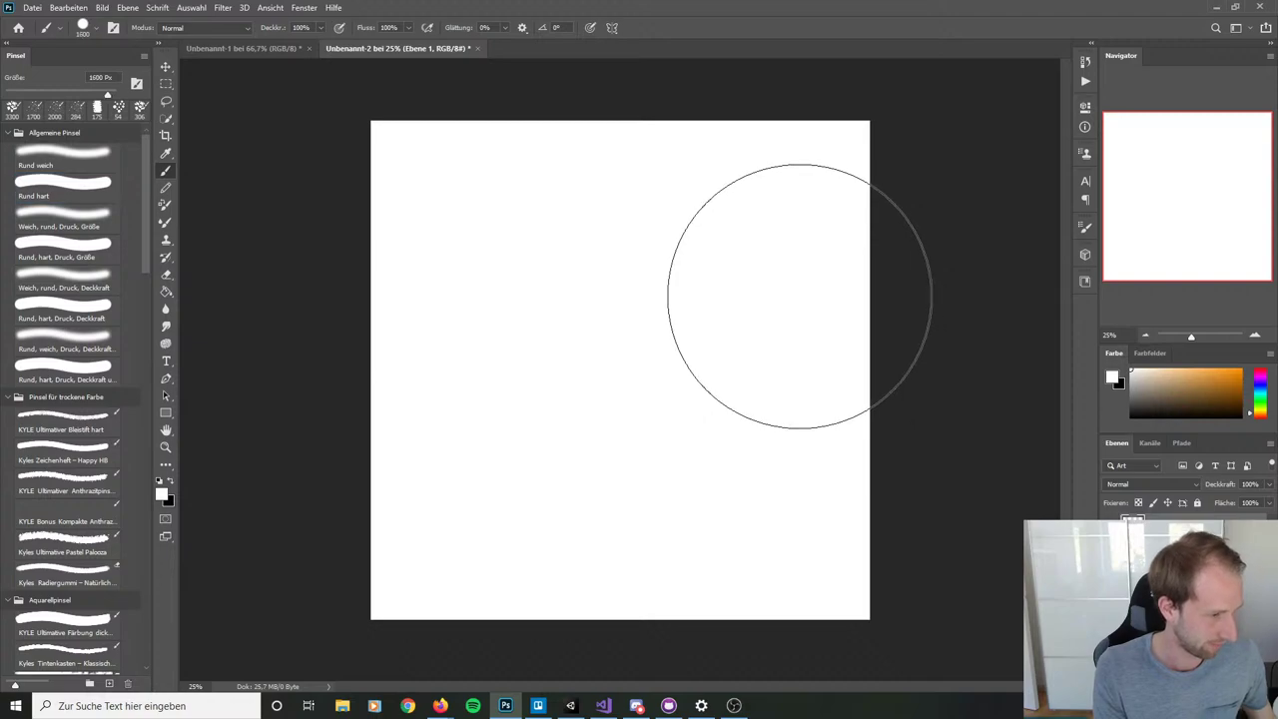
key("bracketleft")
key("bracketleft")
key("bracketleft")
key("bracketleft")
key("bracketleft")
key("bracketleft")
key("bracketleft")
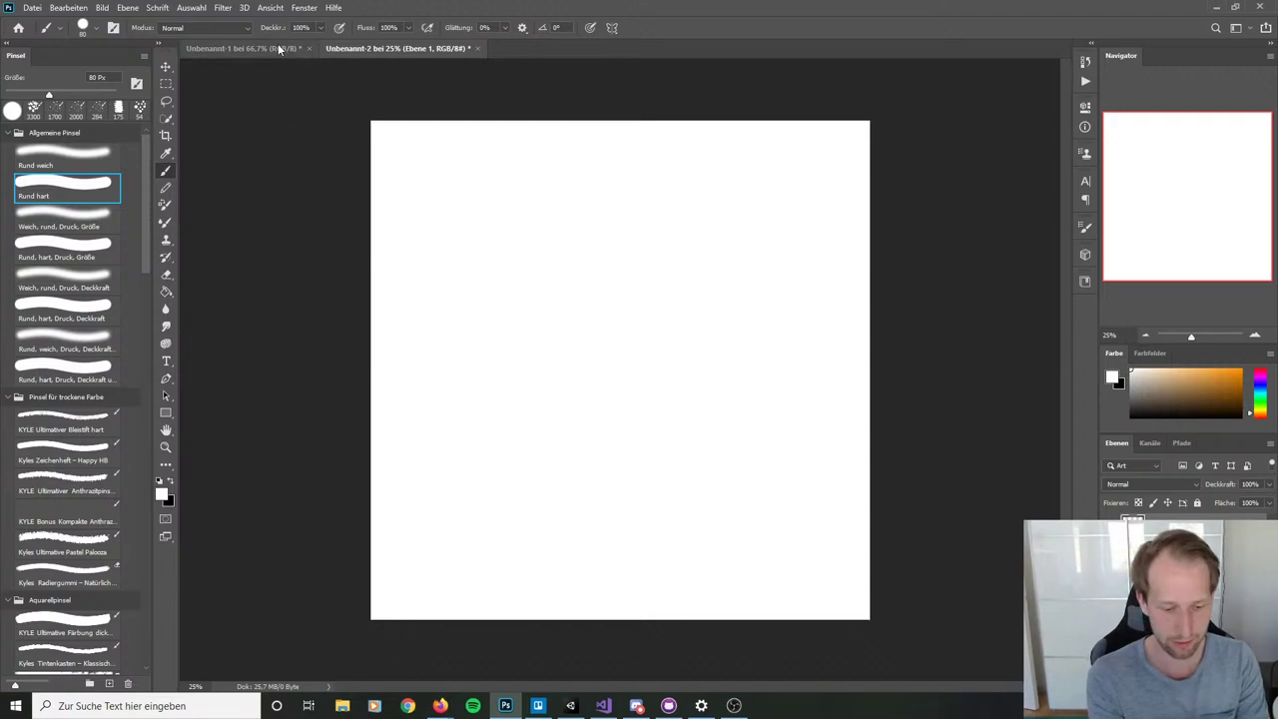
Step: Collapse the brush groups above CoreBrushesV2Bonus and choose its Sketcher brush at 10 px
left_click_drag(146, 182, 145, 204)
scroll(79, 250, "up", 1)
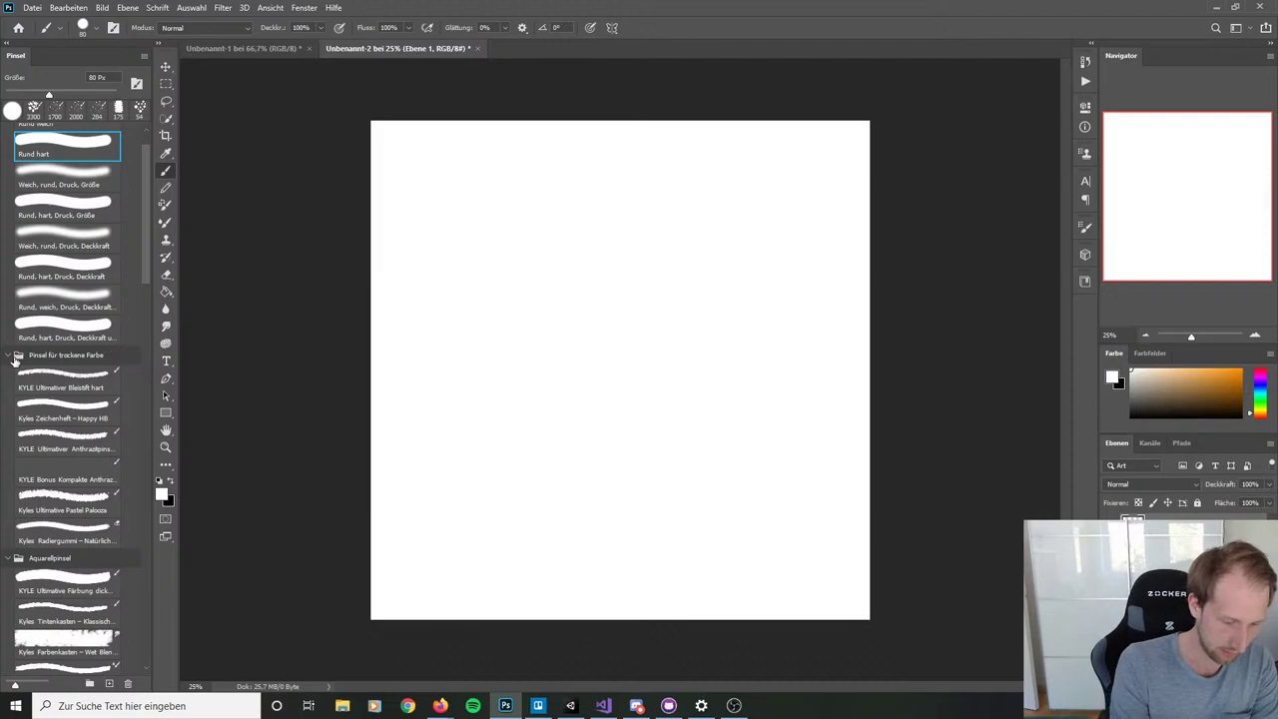
left_click(14, 357)
left_click(8, 356)
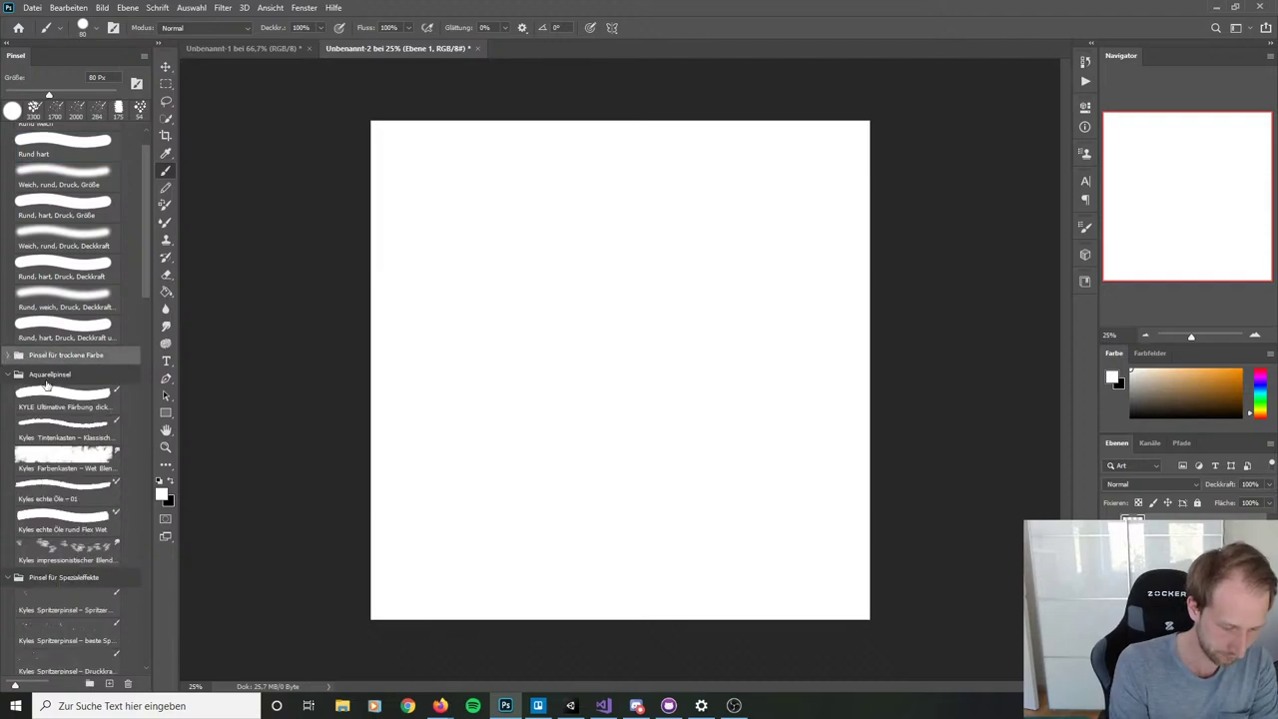
left_click(10, 376)
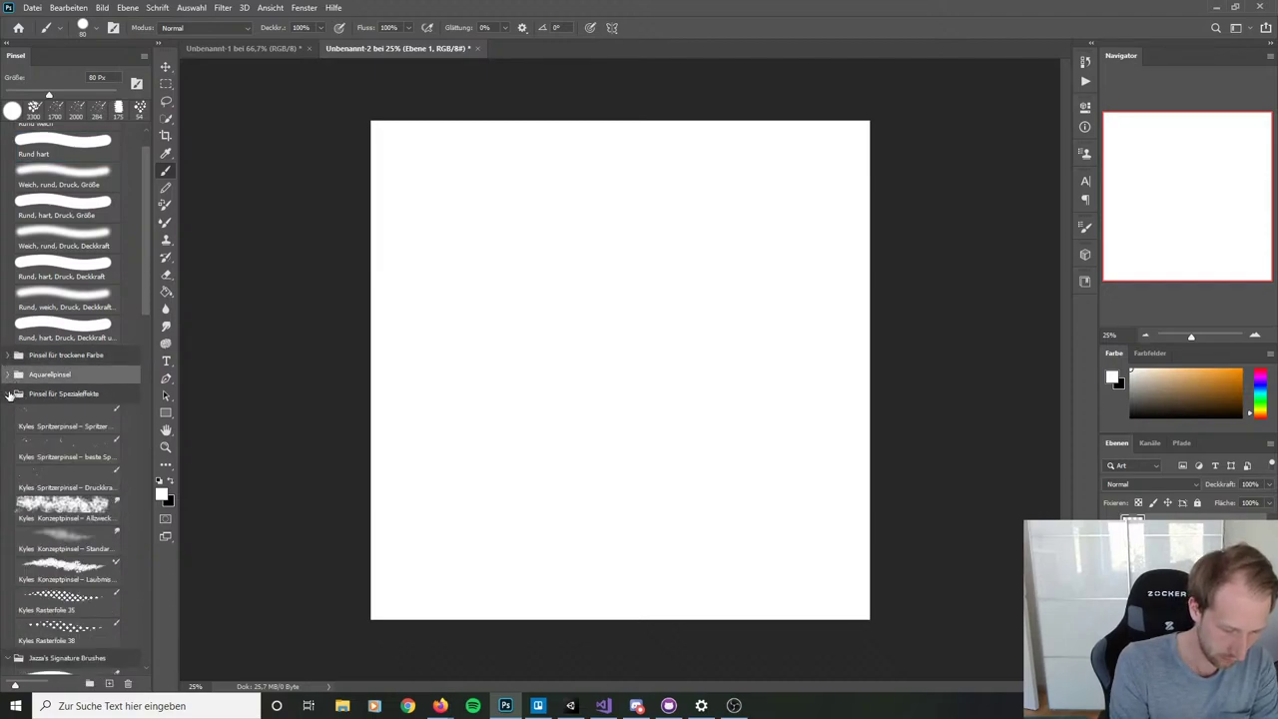
left_click(8, 394)
left_click(8, 413)
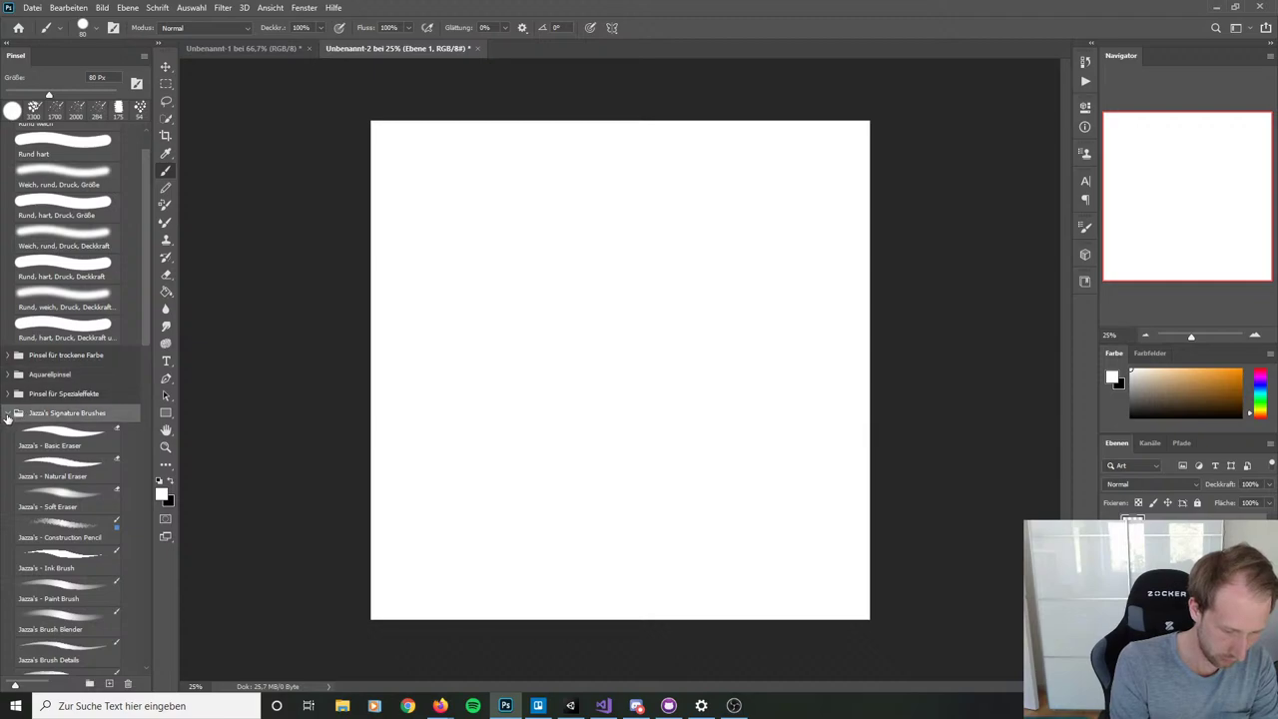
left_click(8, 414)
left_click(67, 446)
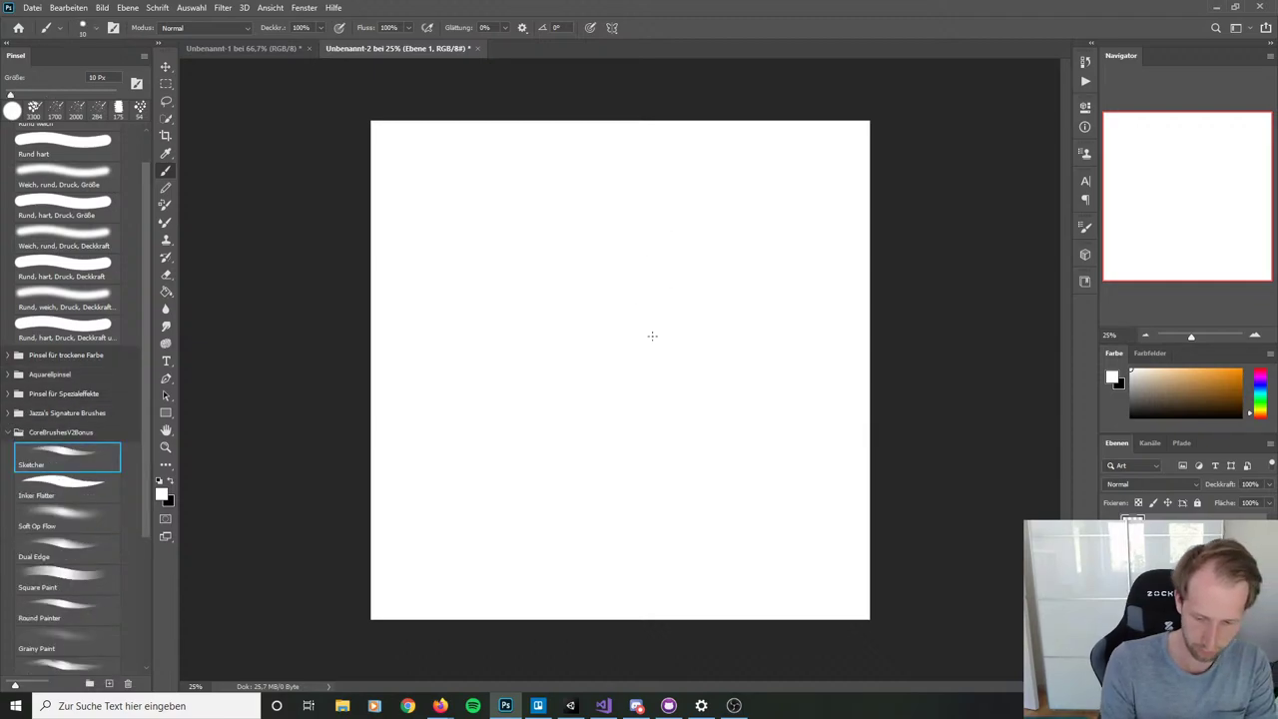
Step: Make black the foreground colour and sketch the curved top and upright right panel of a backpack-like shape on Ebene 1
key("x")
left_click_drag(587, 347, 741, 502)
key("ctrl+z")
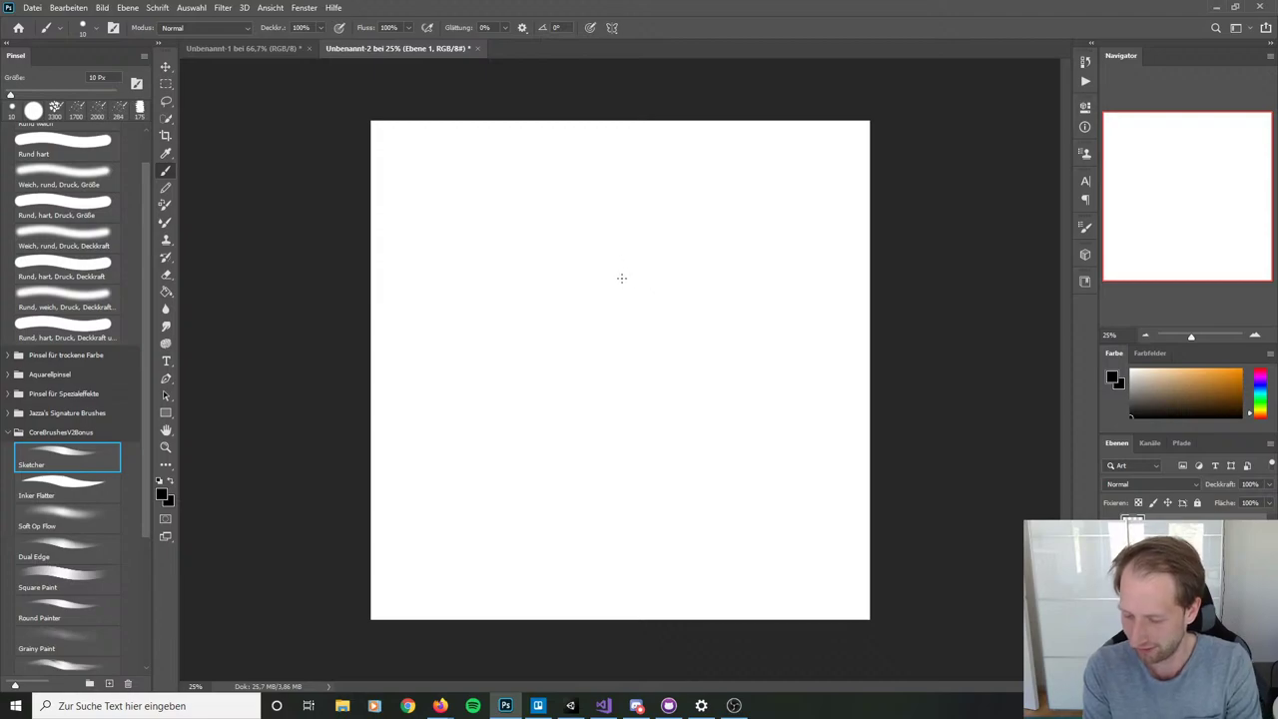
mouse_move(619, 289)
left_mouse_down()
mouse_move(677, 314)
mouse_move(655, 272)
mouse_move(671, 269)
mouse_move(702, 281)
mouse_move(707, 312)
left_mouse_up()
mouse_move(675, 269)
left_mouse_down()
mouse_move(715, 302)
mouse_move(713, 403)
left_mouse_up()
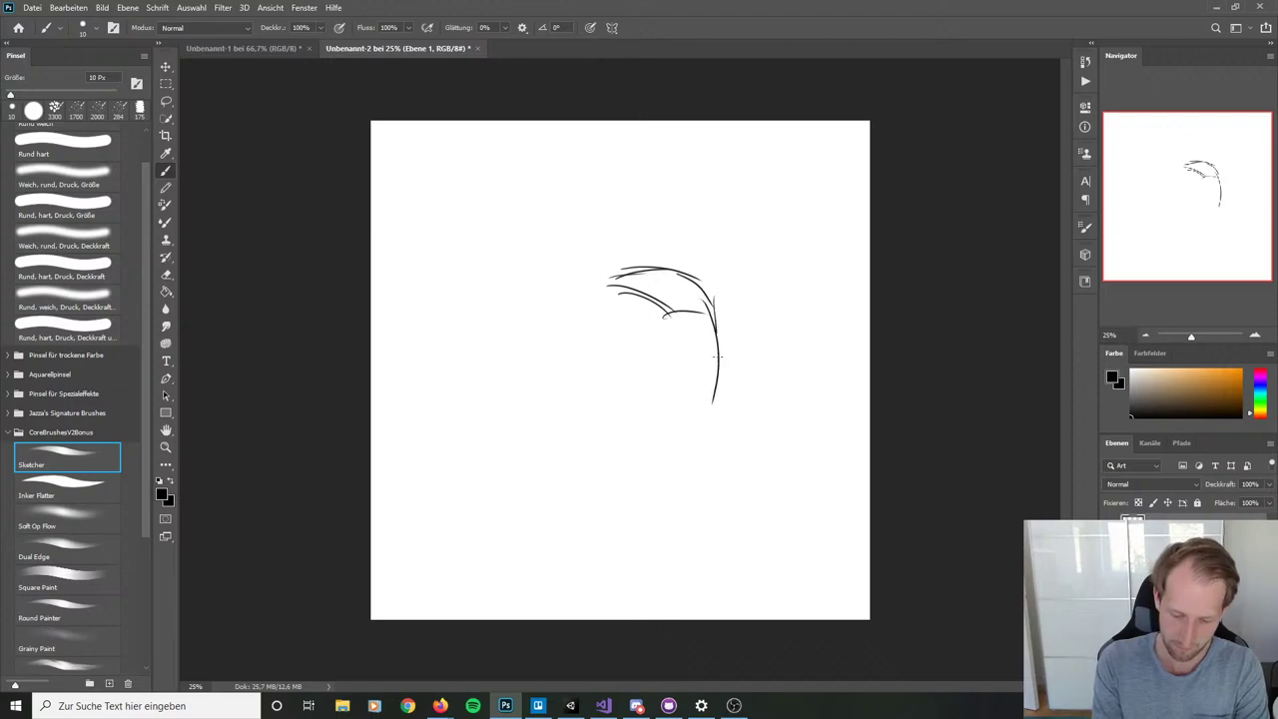
left_click_drag(713, 297, 716, 405)
mouse_move(668, 311)
left_mouse_down()
mouse_move(669, 428)
mouse_move(713, 407)
left_mouse_up()
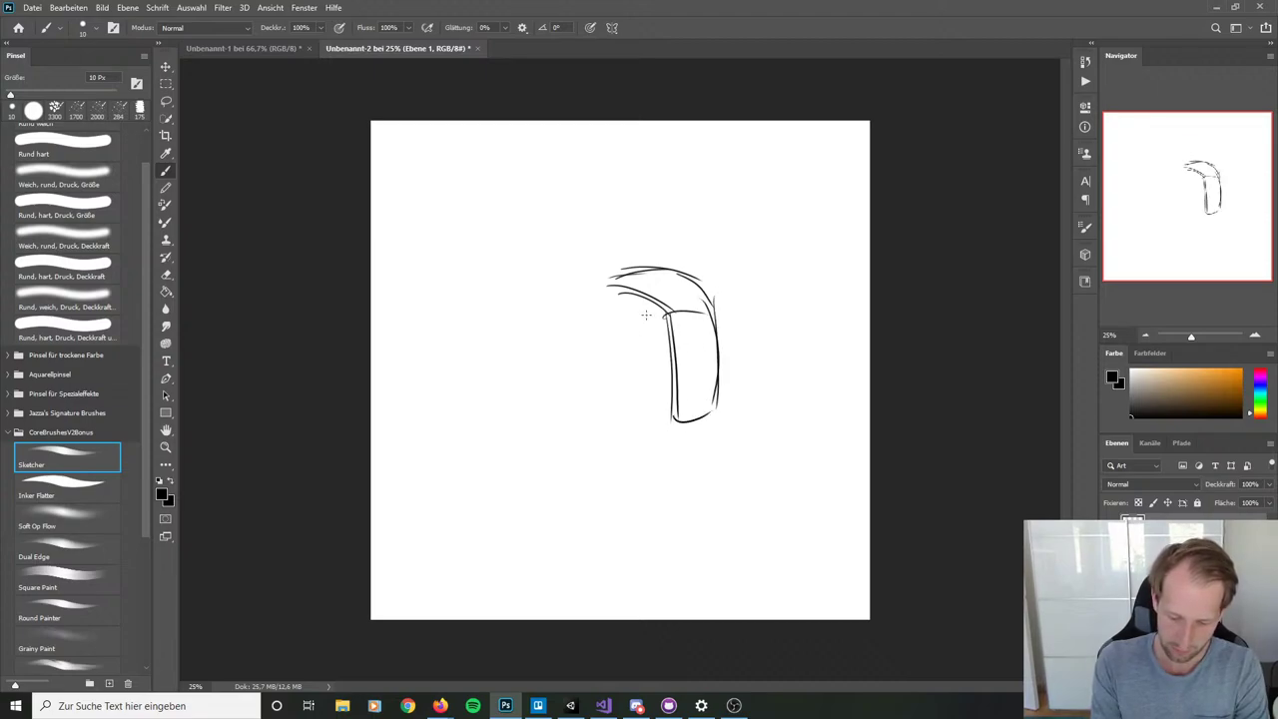
Step: Sketch the rounded panel left of the upright panel and try narrow side curves beside it, undoing the unwanted strokes
mouse_move(639, 315)
left_mouse_down()
mouse_move(615, 411)
mouse_move(649, 307)
mouse_move(624, 355)
mouse_move(637, 412)
mouse_move(622, 389)
mouse_move(636, 416)
mouse_move(621, 418)
mouse_move(663, 422)
mouse_move(635, 415)
mouse_move(679, 393)
mouse_move(666, 421)
left_mouse_up()
mouse_move(617, 287)
left_mouse_down()
mouse_move(599, 389)
mouse_move(607, 340)
mouse_move(611, 384)
mouse_move(606, 322)
mouse_move(603, 359)
left_mouse_up()
left_click_drag(621, 385, 635, 395)
key("ctrl+z")
key("ctrl+z")
key("ctrl+z")
key("ctrl+z")
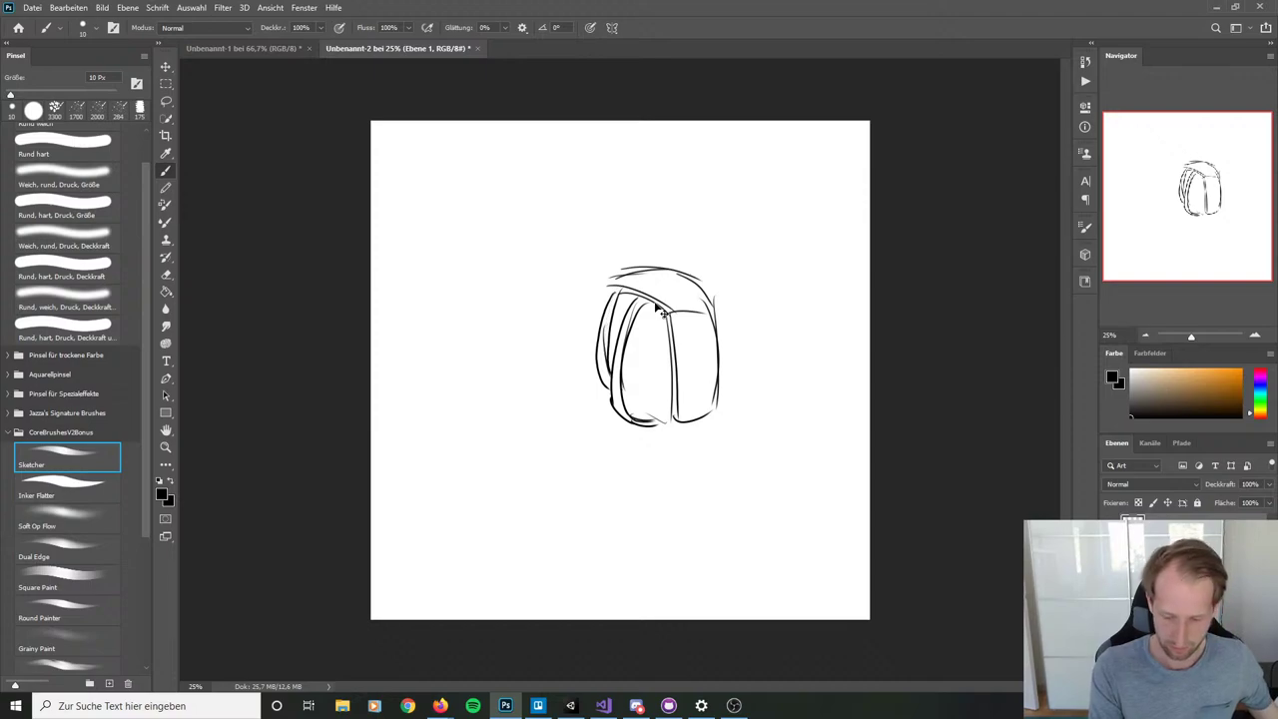
key("ctrl+z")
key("ctrl+z")
Step: Redraw the two left side curves wider and go over the shape's outer outline
mouse_move(619, 287)
left_mouse_down()
mouse_move(591, 374)
mouse_move(612, 413)
left_mouse_up()
mouse_move(611, 283)
left_mouse_down()
mouse_move(597, 304)
mouse_move(603, 401)
left_mouse_up()
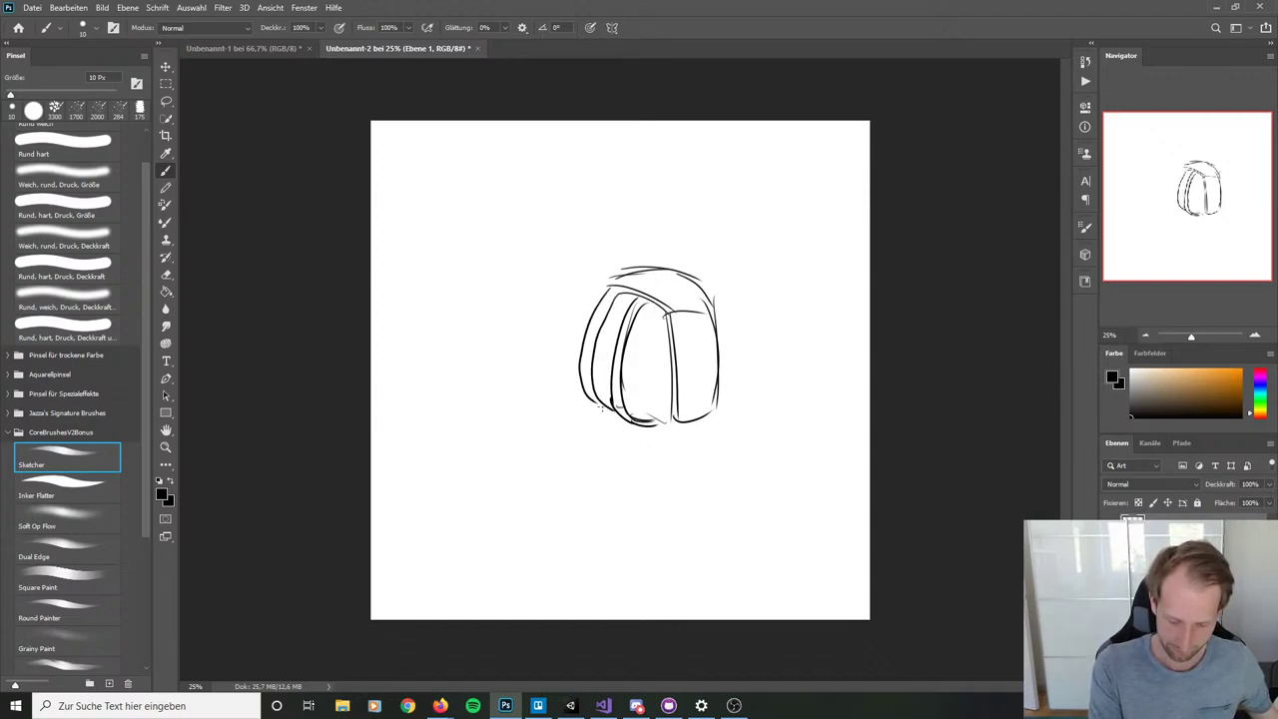
mouse_move(609, 286)
left_mouse_down()
mouse_move(589, 349)
mouse_move(605, 408)
mouse_move(657, 419)
mouse_move(679, 285)
mouse_move(697, 287)
mouse_move(715, 319)
mouse_move(669, 319)
mouse_move(706, 309)
mouse_move(723, 411)
mouse_move(671, 424)
left_mouse_up()
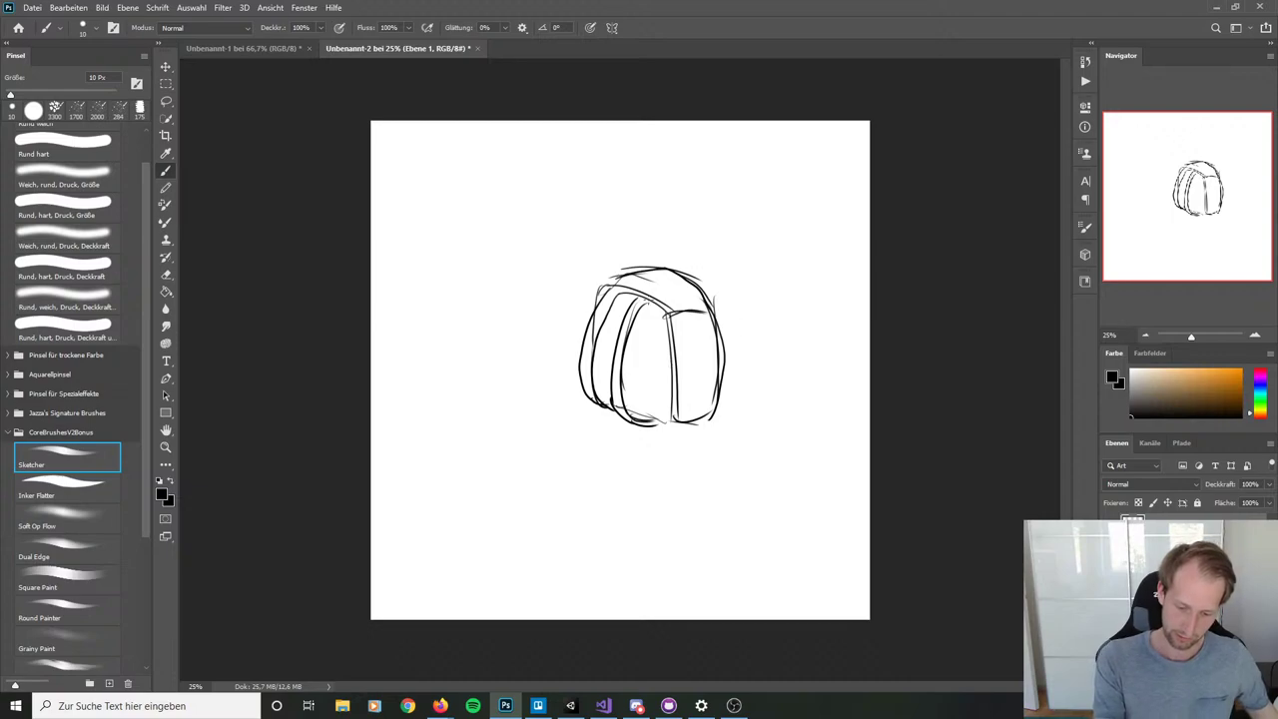
Step: Go over the rounded panel's left curve and the top outline, and sketch two small ovals stacked on the right panel
mouse_move(651, 298)
left_mouse_down()
mouse_move(624, 370)
mouse_move(646, 421)
mouse_move(612, 346)
mouse_move(623, 418)
left_mouse_up()
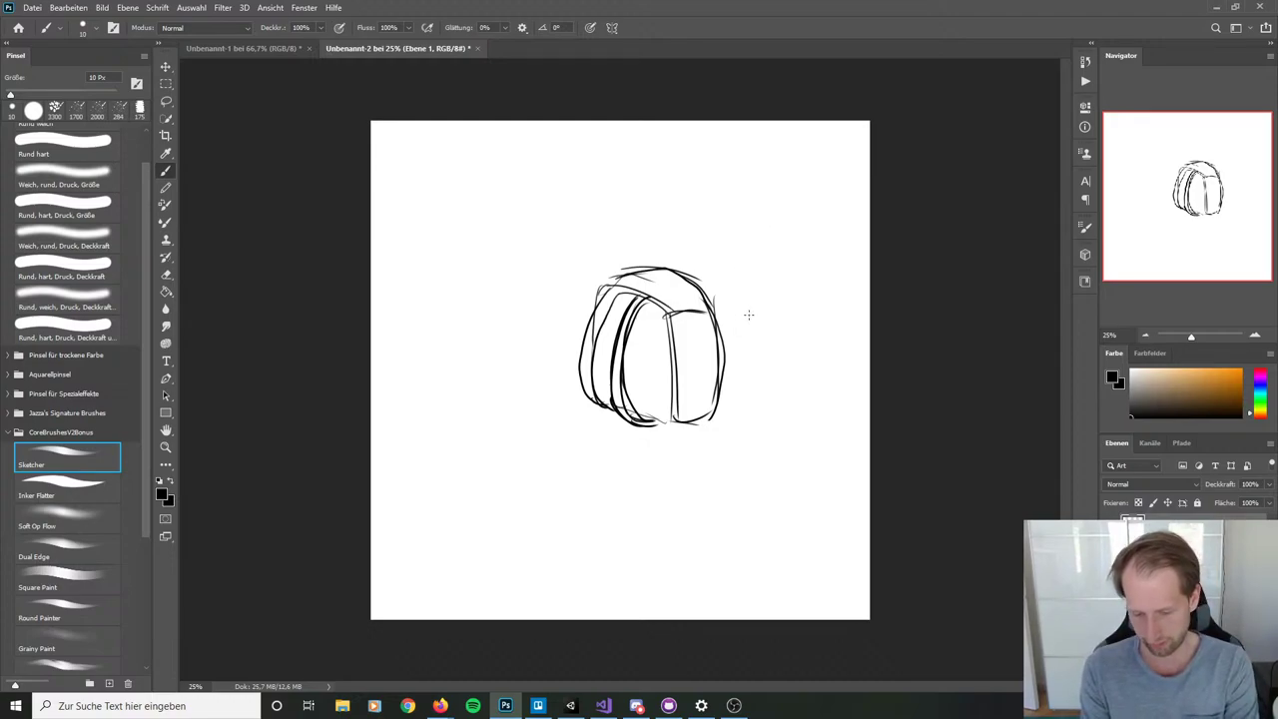
mouse_move(603, 287)
left_mouse_down()
mouse_move(661, 272)
mouse_move(709, 297)
left_mouse_up()
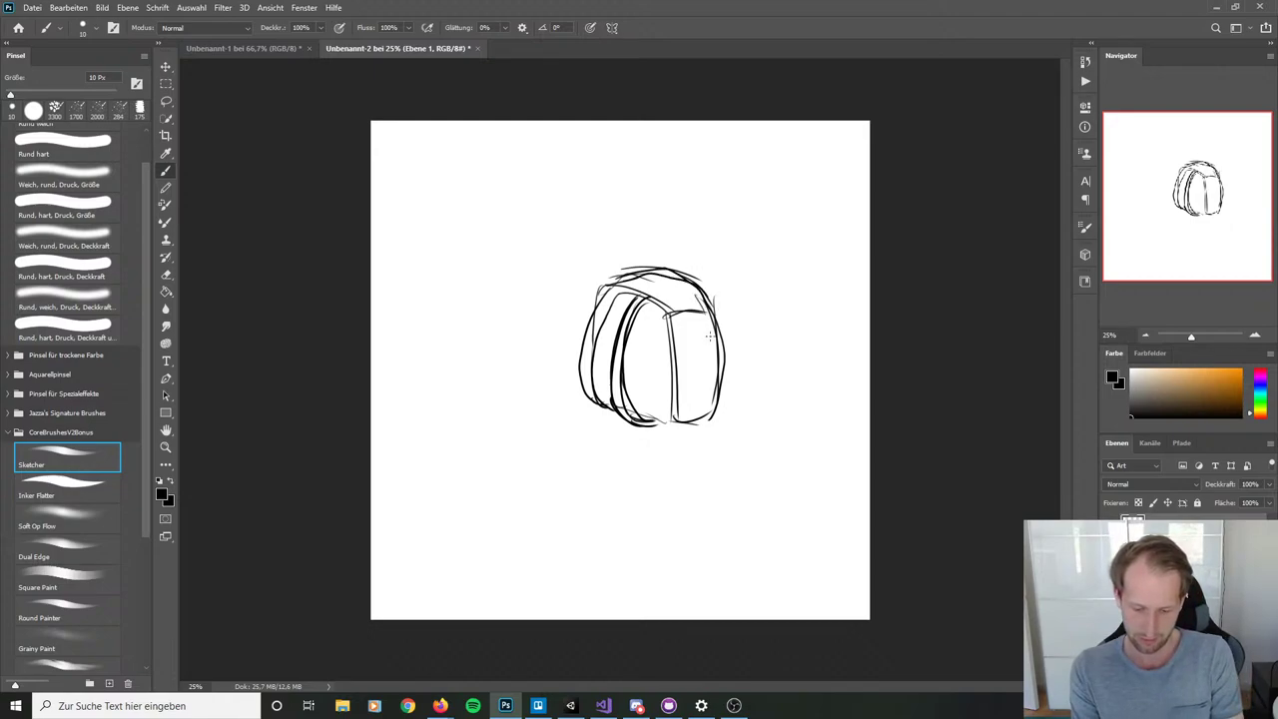
left_click_drag(699, 325, 698, 342)
mouse_move(690, 377)
left_mouse_down()
mouse_move(701, 362)
mouse_move(700, 385)
left_mouse_up()
key("ctrl+z")
key("ctrl+z")
key("ctrl+z")
key("ctrl+z")
key("ctrl+z")
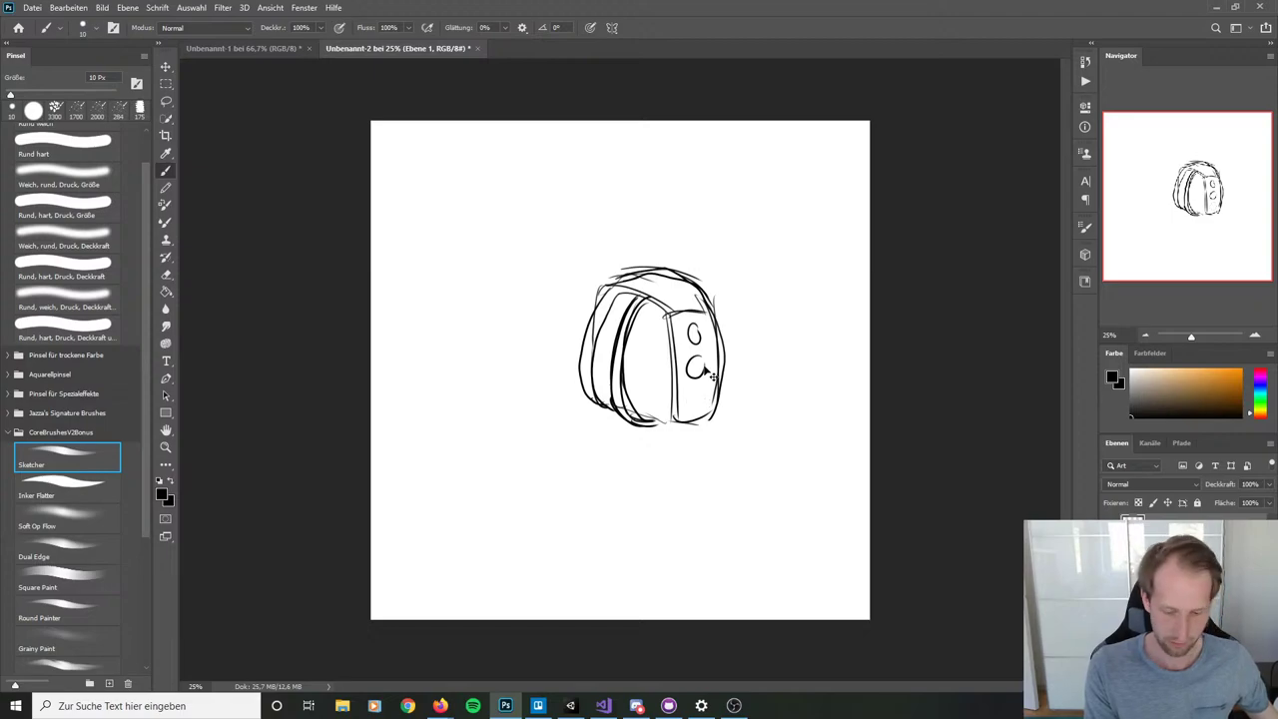
left_click_drag(697, 331, 703, 358)
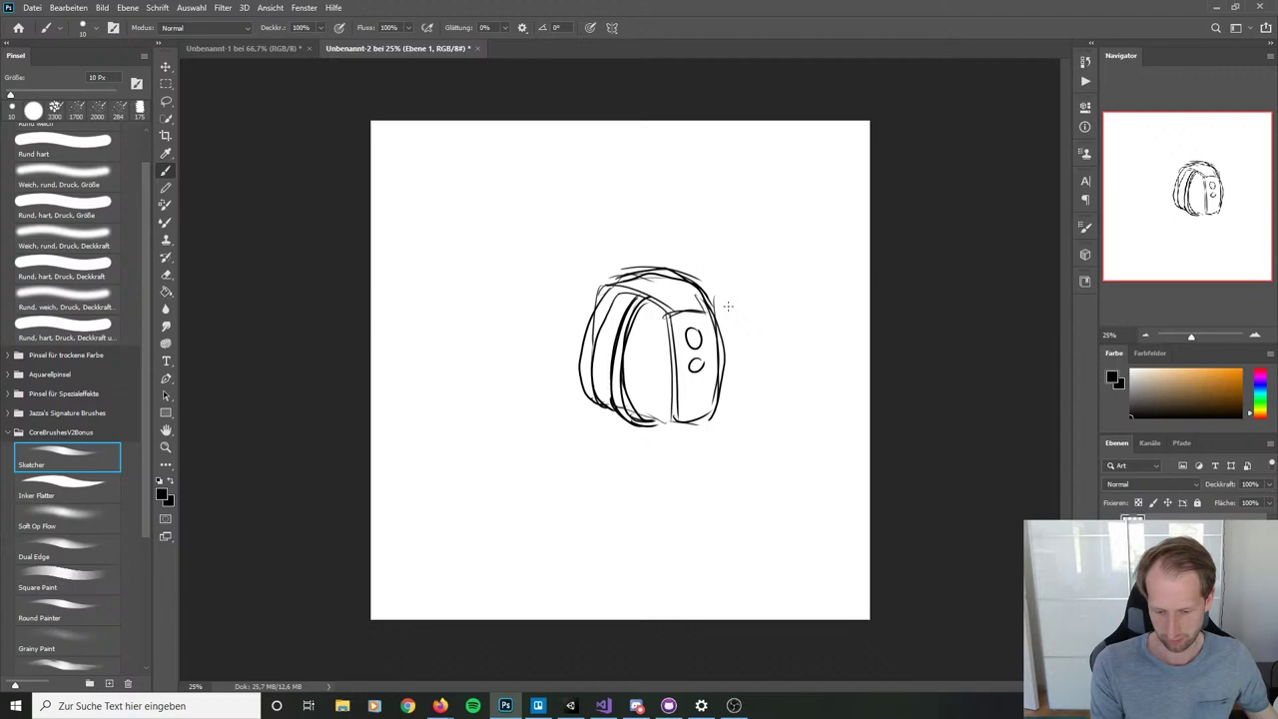
Step: Enlarge the backpack sketch to about 133% around the middle of the canvas and lower its layer opacity to 26%
key("ctrl+t")
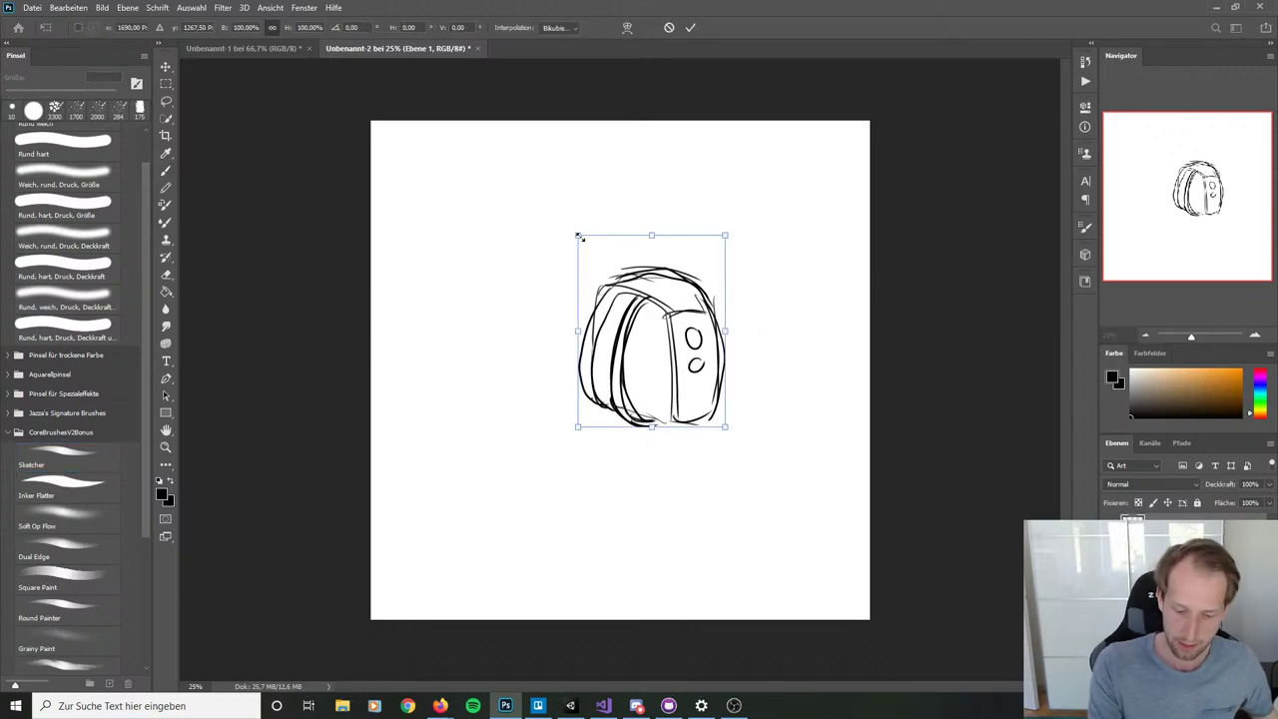
left_click_drag(580, 237, 528, 171)
mouse_move(645, 261)
left_mouse_down()
mouse_move(653, 372)
mouse_move(657, 324)
left_mouse_up()
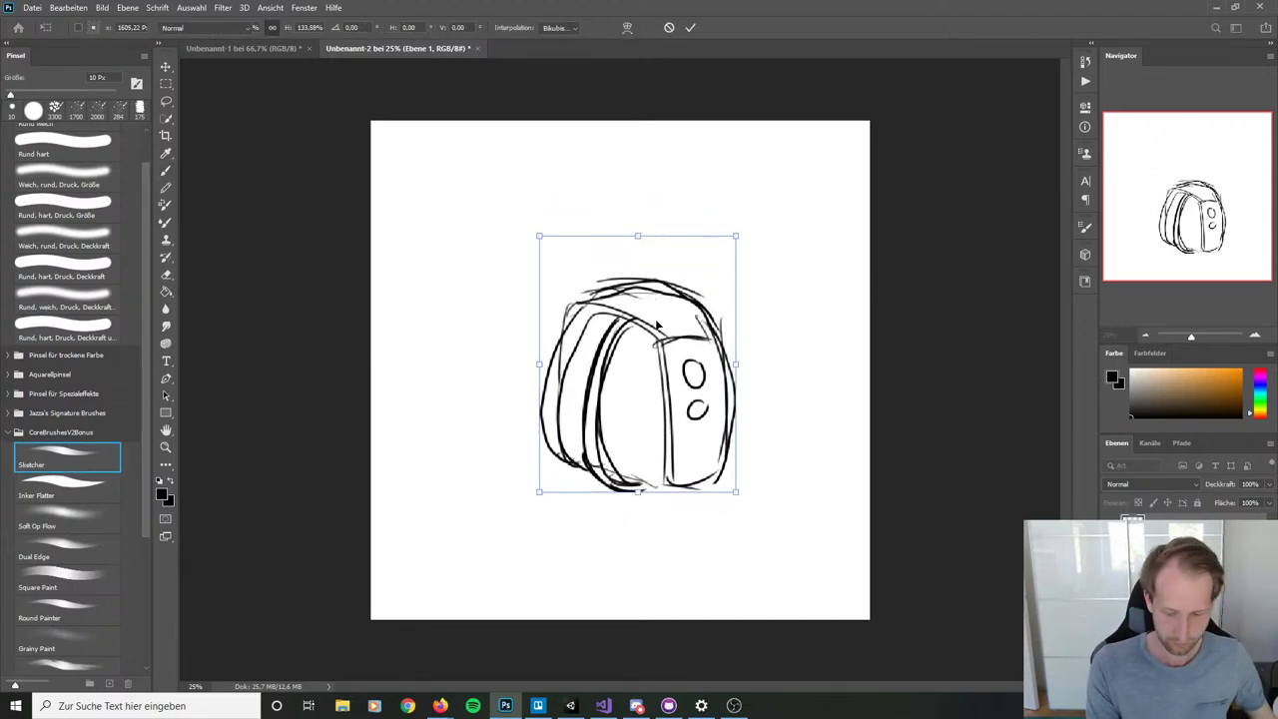
key("Return")
left_click_drag(1197, 507, 1198, 507)
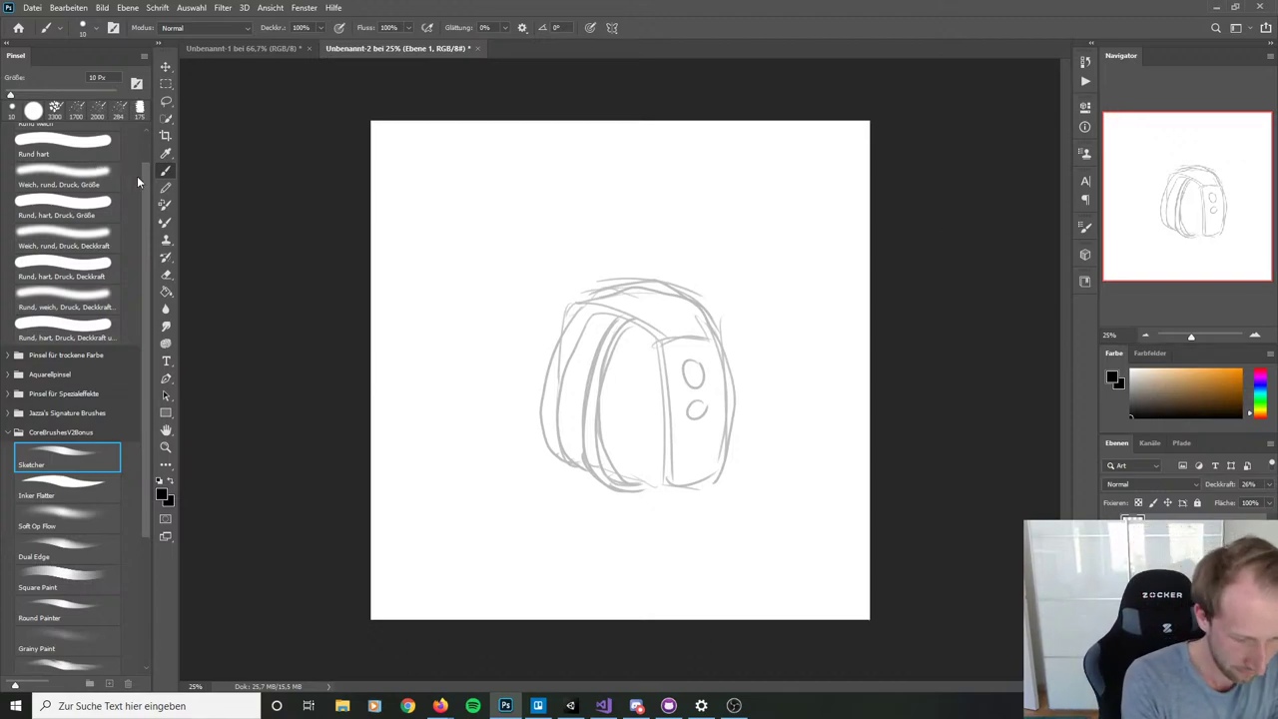
Step: Select the Rund hart brush at 25 px and add a new layer named Ebene 2 for the outlines
scroll(145, 165, "up", 1)
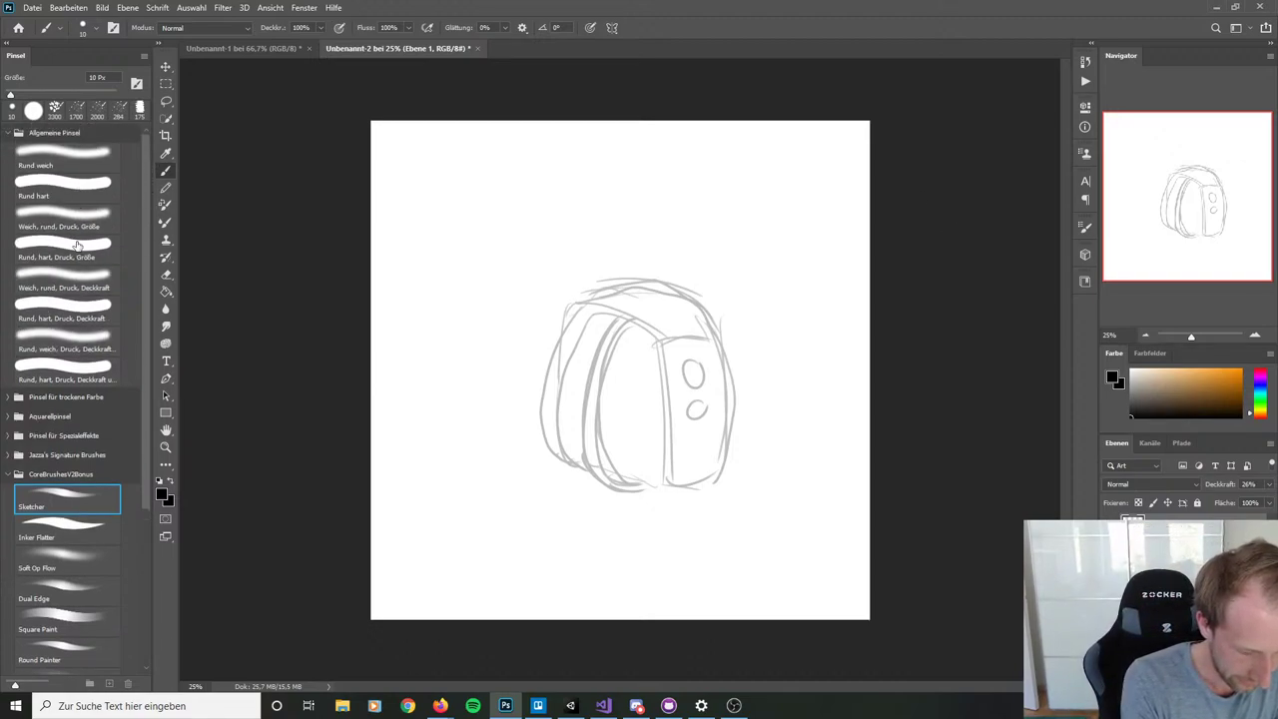
left_click(78, 244)
left_click(80, 182)
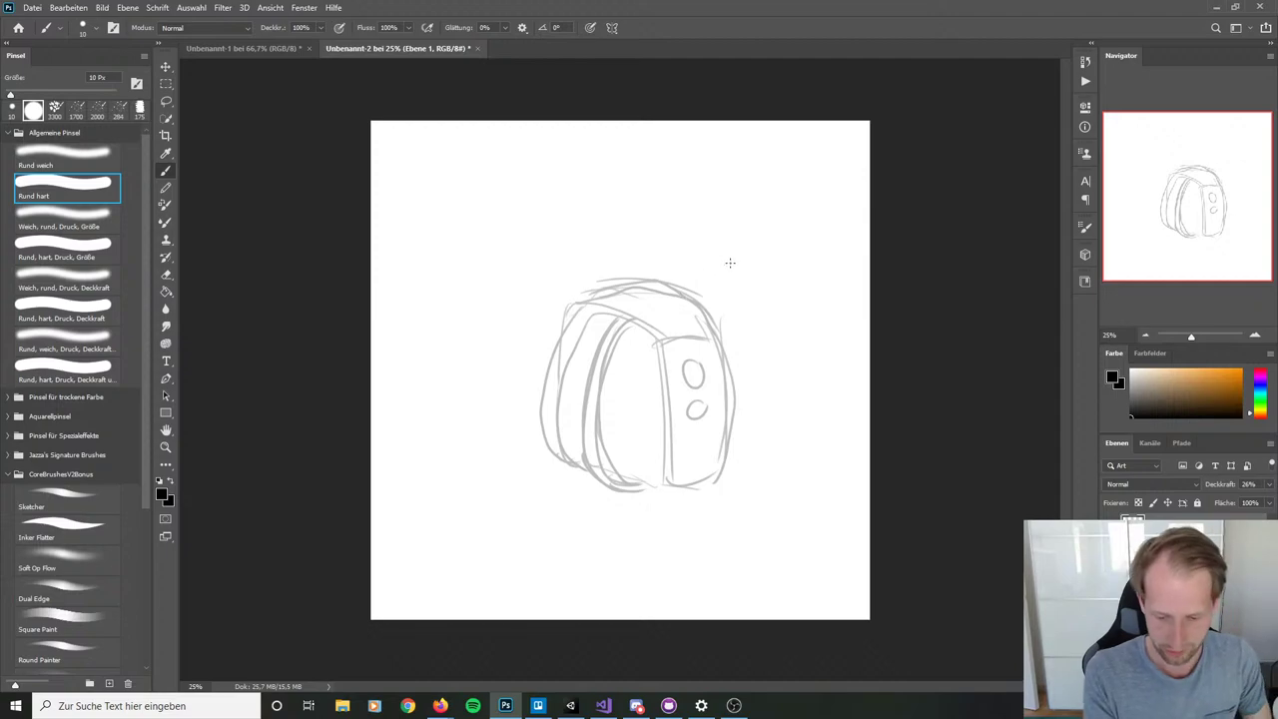
key("ctrl+shift+n")
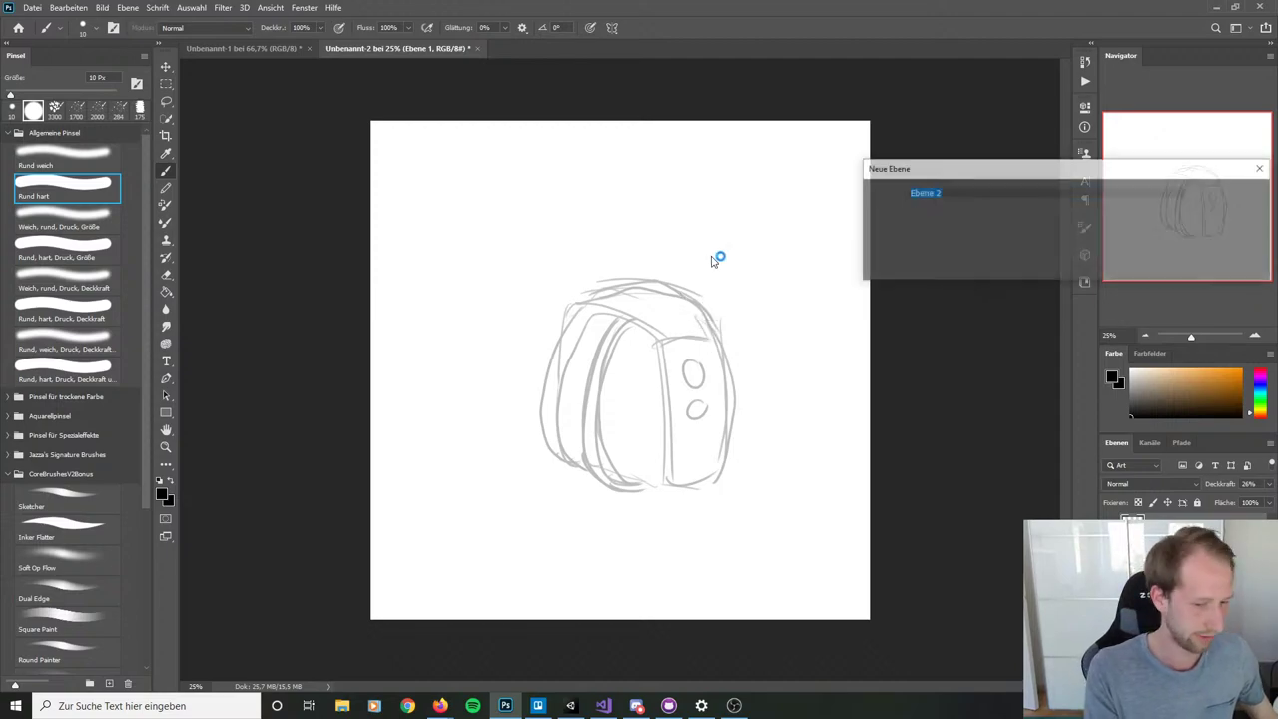
left_click(1219, 197)
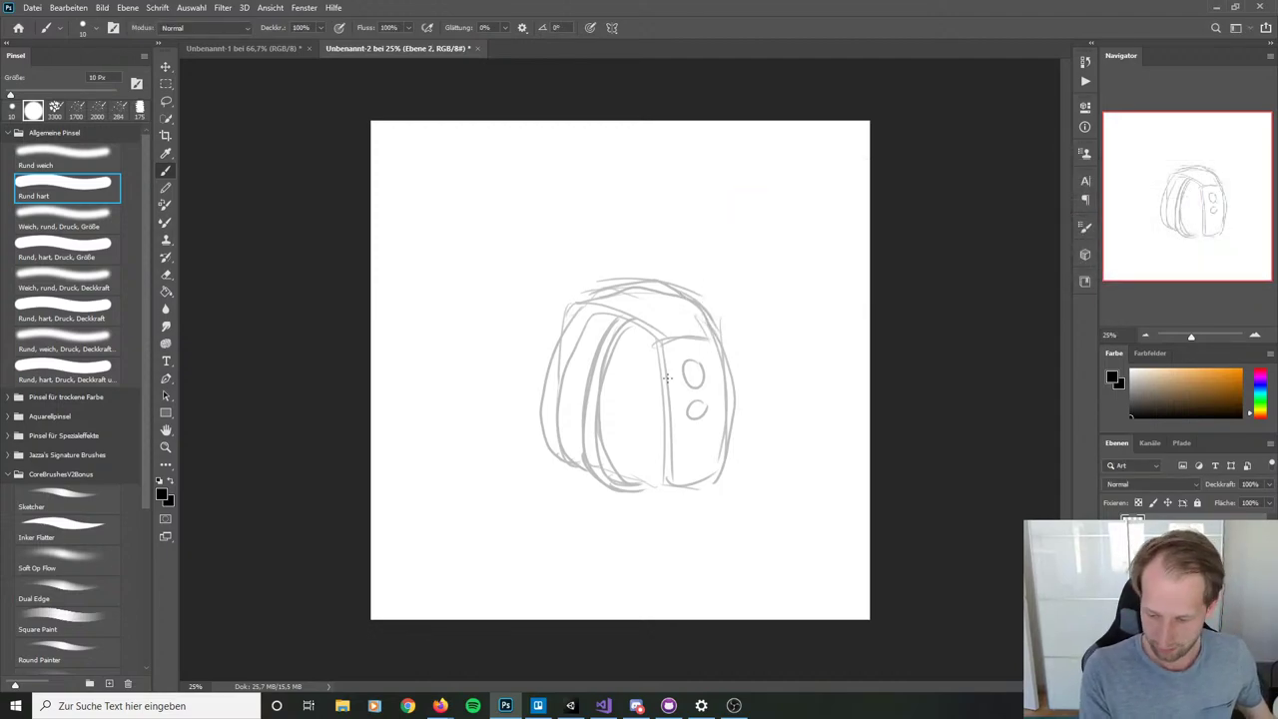
key("ctrl+plus")
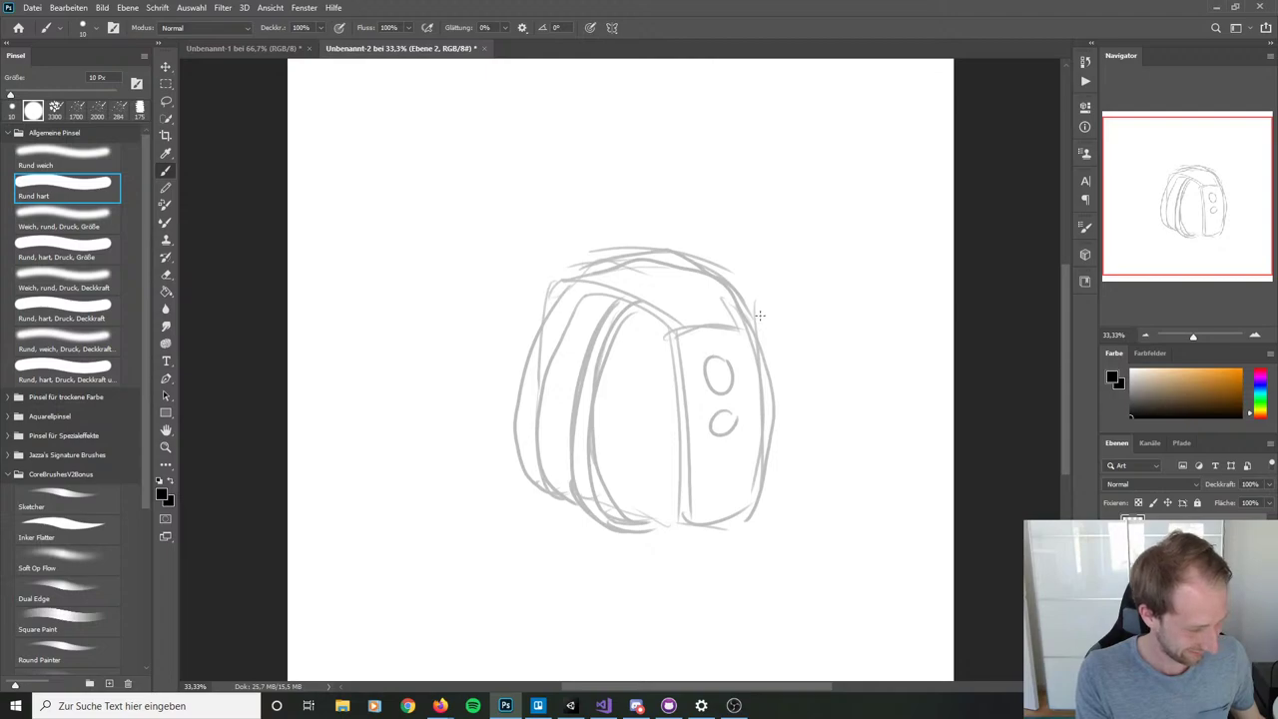
key("bracketright")
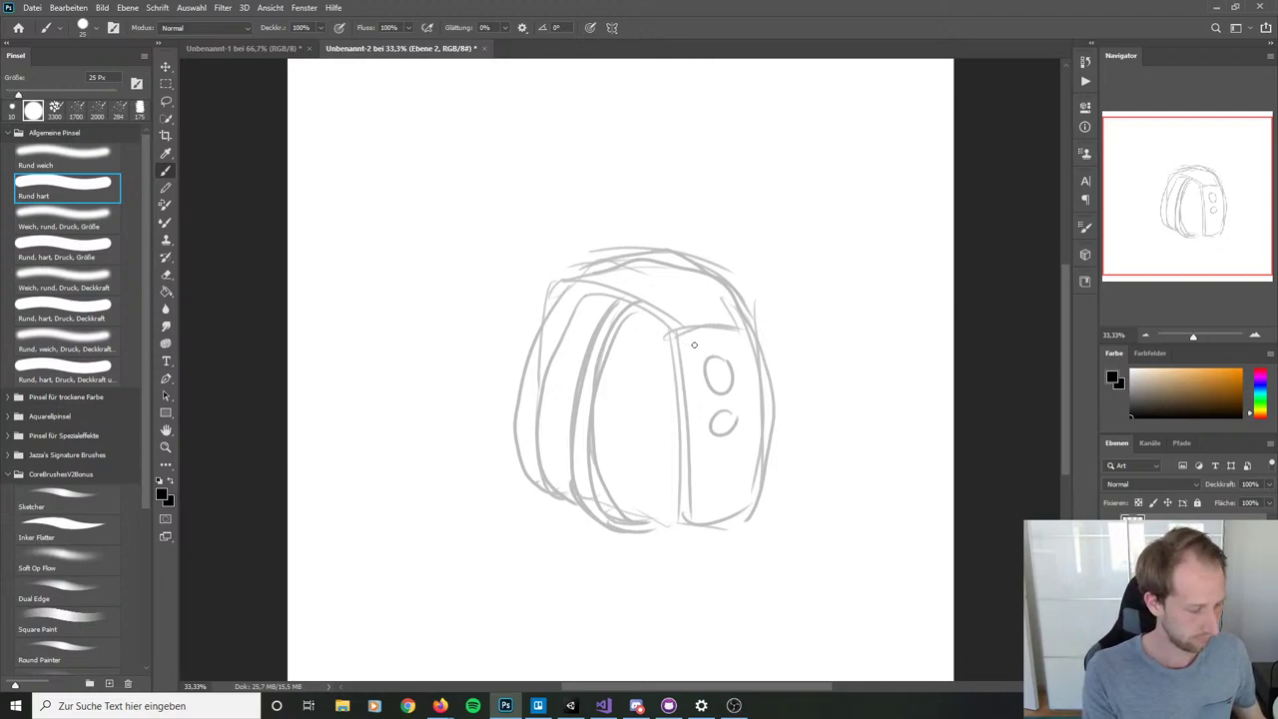
key("ctrl+plus")
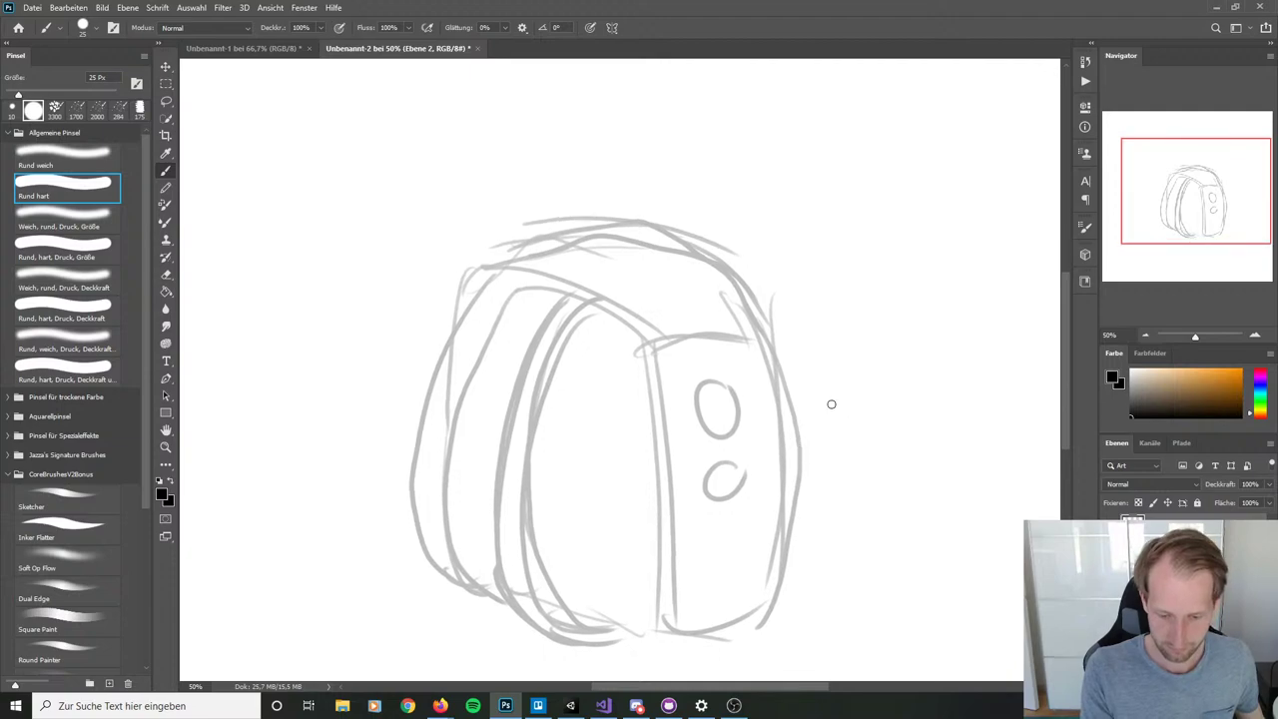
Step: Try inking the backpack lid's top arc and front edge over the faded sketch on Ebene 2
mouse_move(470, 265)
left_mouse_down()
mouse_move(587, 289)
mouse_move(671, 345)
left_mouse_up()
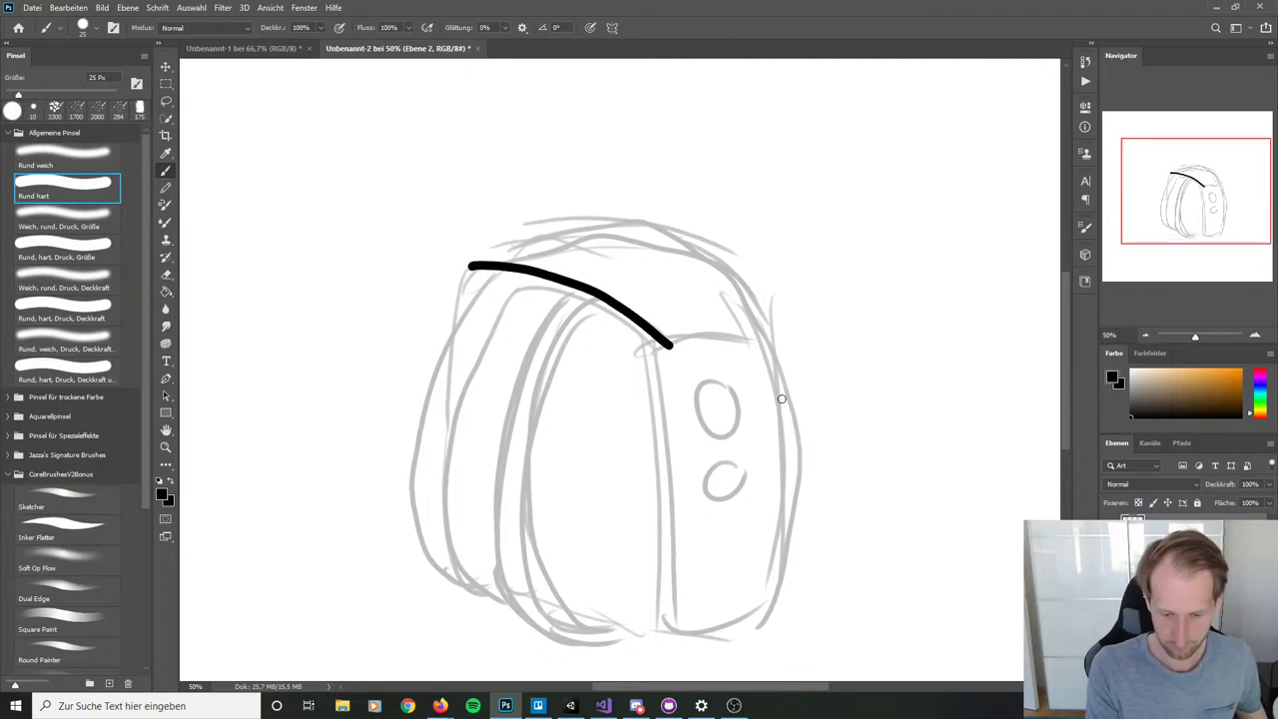
key("ctrl+z")
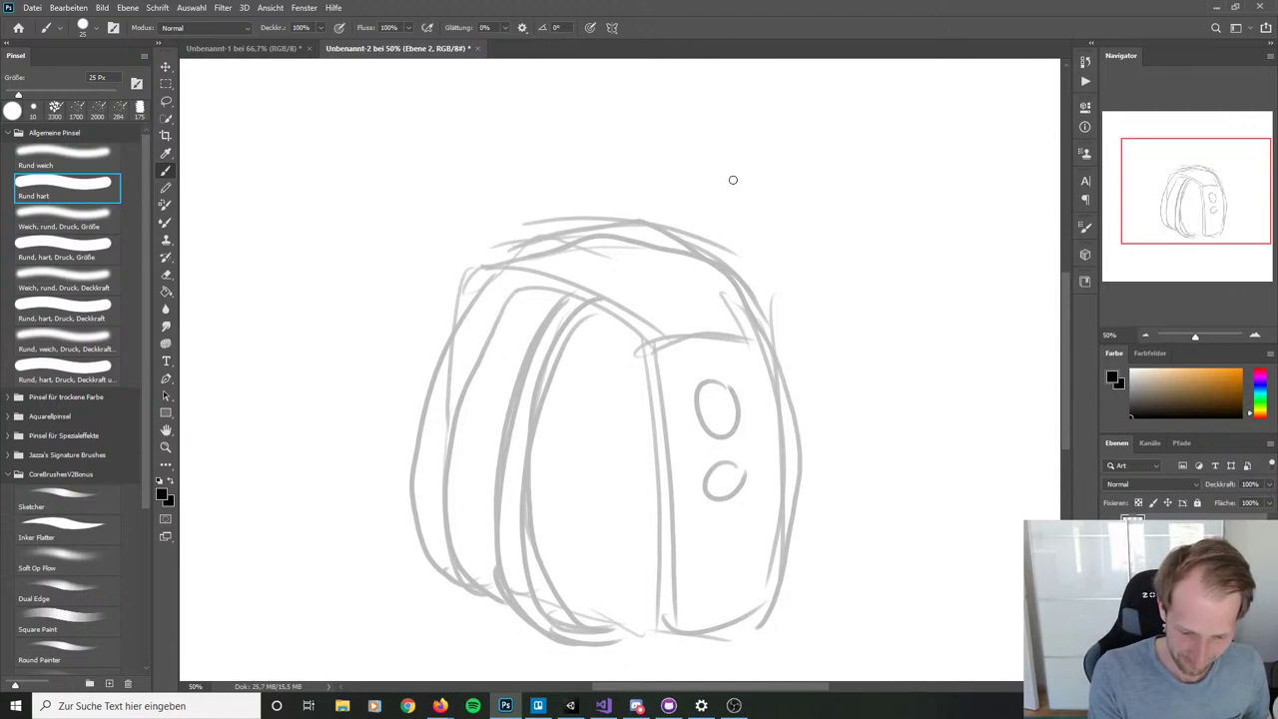
mouse_move(485, 259)
left_mouse_down()
mouse_move(630, 241)
mouse_move(712, 267)
mouse_move(767, 332)
left_mouse_up()
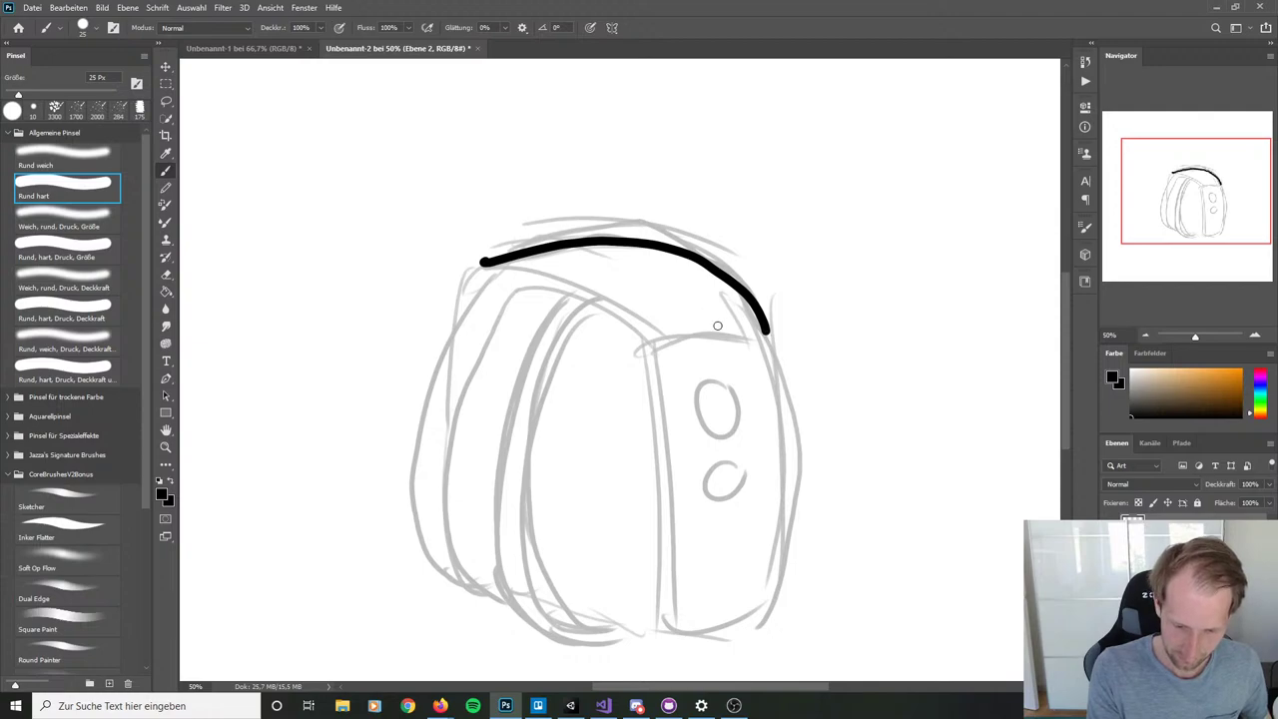
mouse_move(651, 344)
left_mouse_down()
mouse_move(707, 347)
mouse_move(767, 319)
mouse_move(713, 344)
mouse_move(644, 339)
left_mouse_up()
key("ctrl+z")
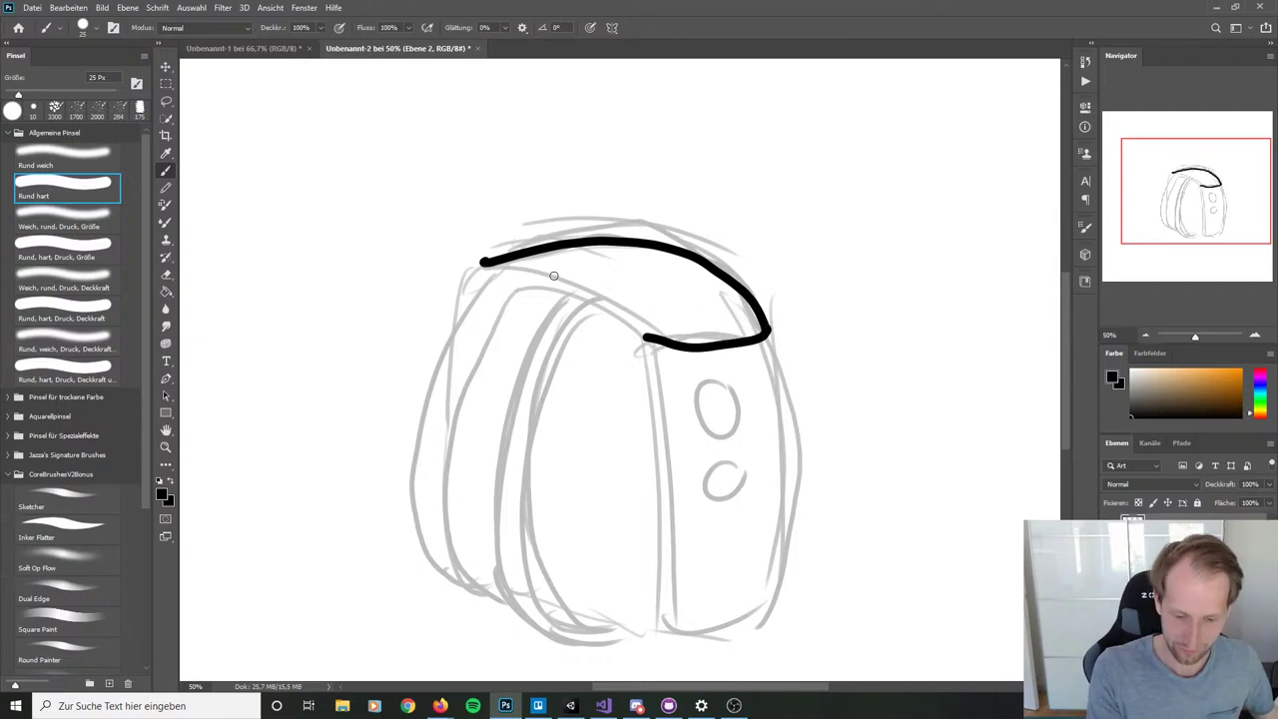
Step: Try several strokes for the lid's diagonal lower-left edge, undoing each one, and remove the lid lines
left_click_drag(483, 263, 654, 339)
key("ctrl+z")
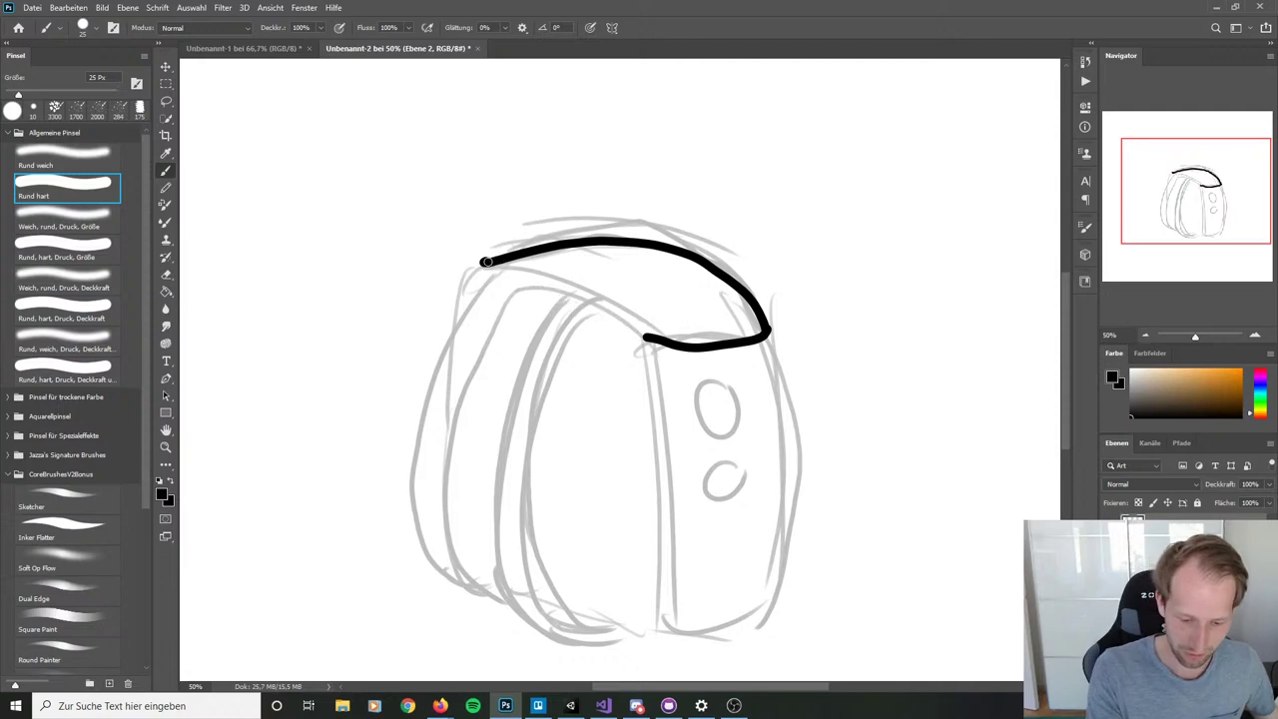
left_click_drag(483, 263, 644, 339)
key("ctrl+z")
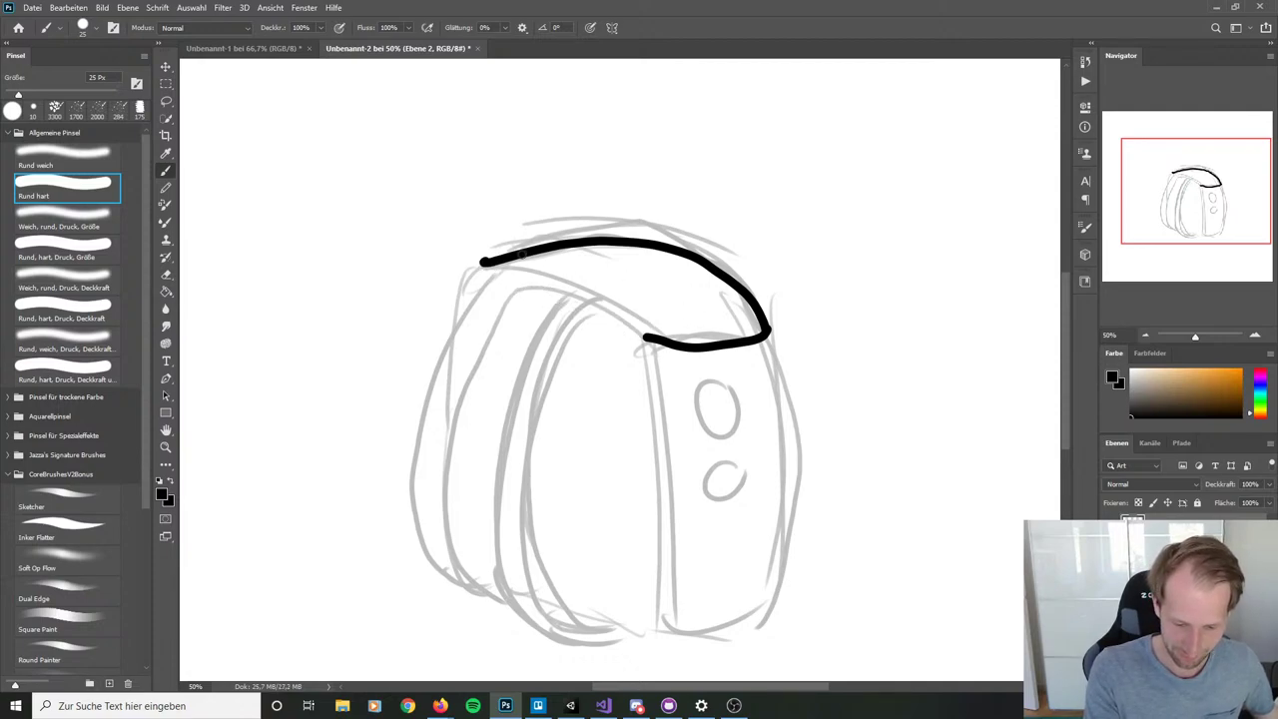
mouse_move(483, 263)
left_mouse_down()
mouse_move(589, 296)
mouse_move(643, 340)
left_mouse_up()
key("ctrl+z")
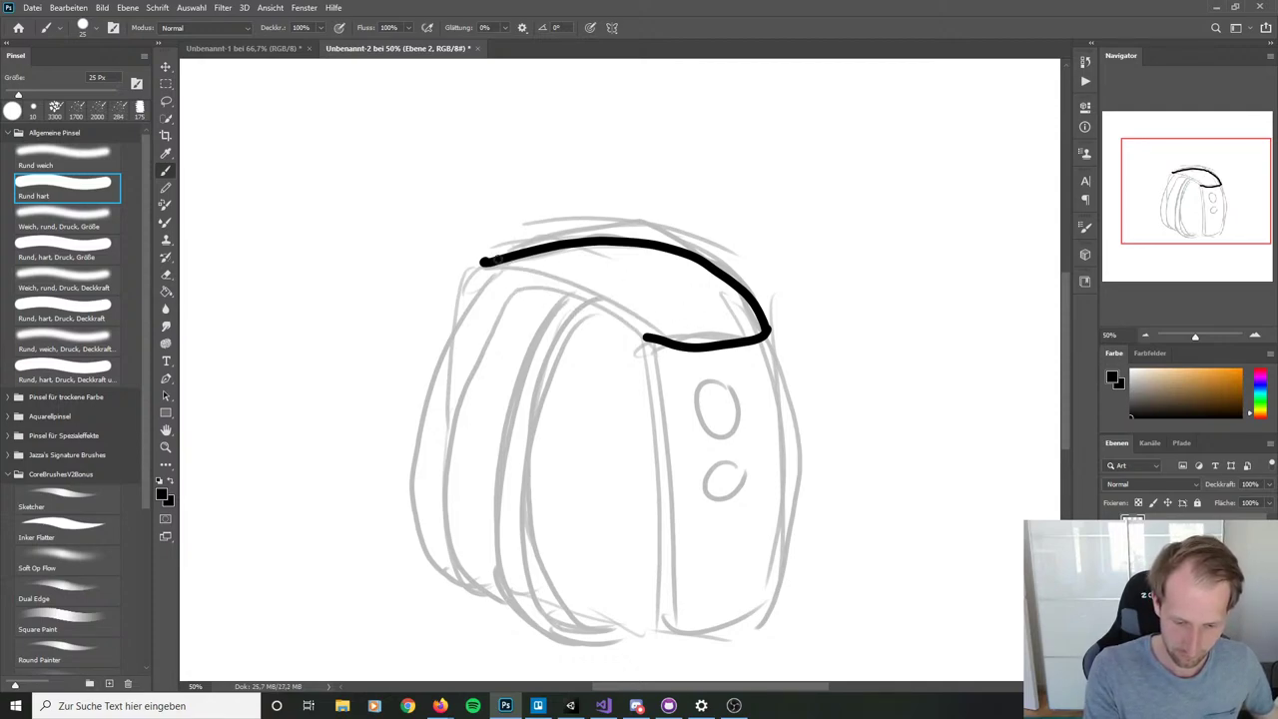
mouse_move(483, 263)
left_mouse_down()
mouse_move(578, 294)
mouse_move(642, 337)
left_mouse_up()
key("ctrl+z")
key("ctrl+z")
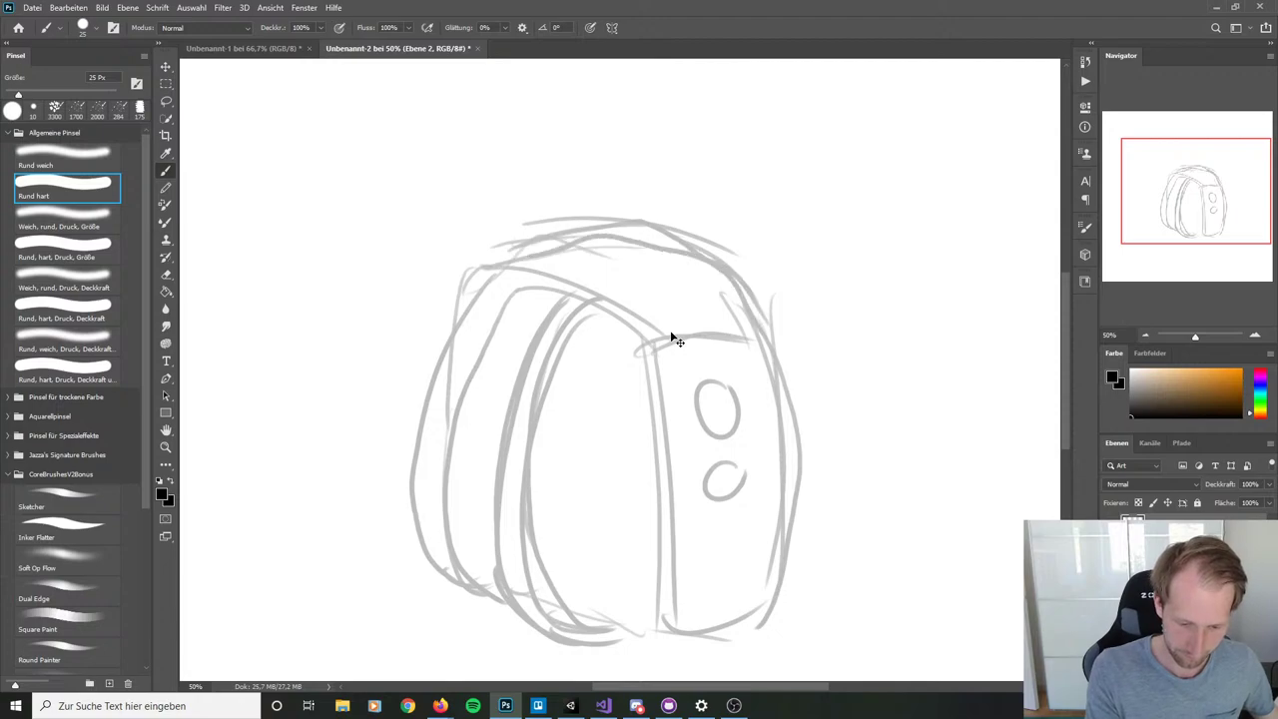
Step: Try a new top arc and diagonal lower edge for the lid, undoing these strokes
mouse_move(485, 270)
left_mouse_down()
mouse_move(606, 245)
mouse_move(674, 260)
mouse_move(732, 296)
mouse_move(759, 334)
left_mouse_up()
key("ctrl+t")
key("Escape")
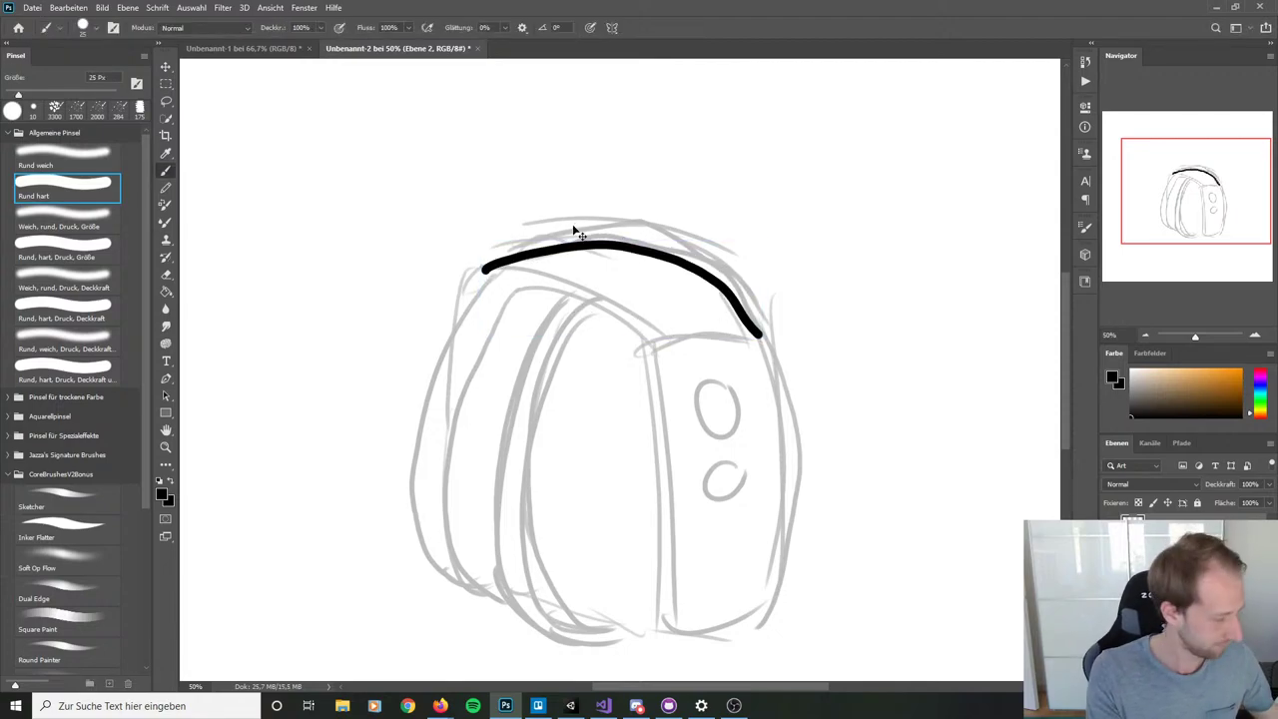
key("ctrl+z")
mouse_move(489, 265)
left_mouse_down()
mouse_move(628, 231)
mouse_move(697, 250)
mouse_move(749, 296)
mouse_move(767, 338)
left_mouse_up()
mouse_move(494, 262)
left_mouse_down()
mouse_move(537, 261)
mouse_move(605, 290)
mouse_move(633, 343)
left_mouse_up()
key("ctrl+z")
mouse_move(487, 262)
left_mouse_down()
mouse_move(604, 290)
mouse_move(654, 332)
left_mouse_up()
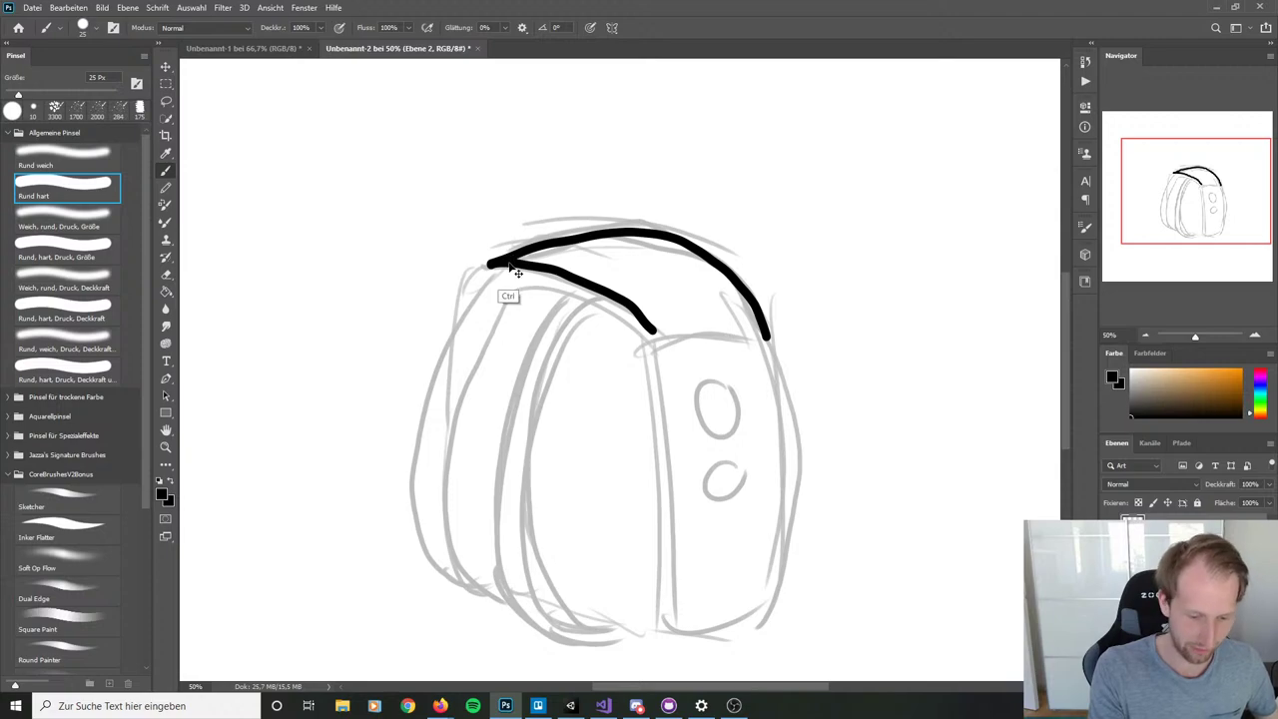
key("ctrl+z")
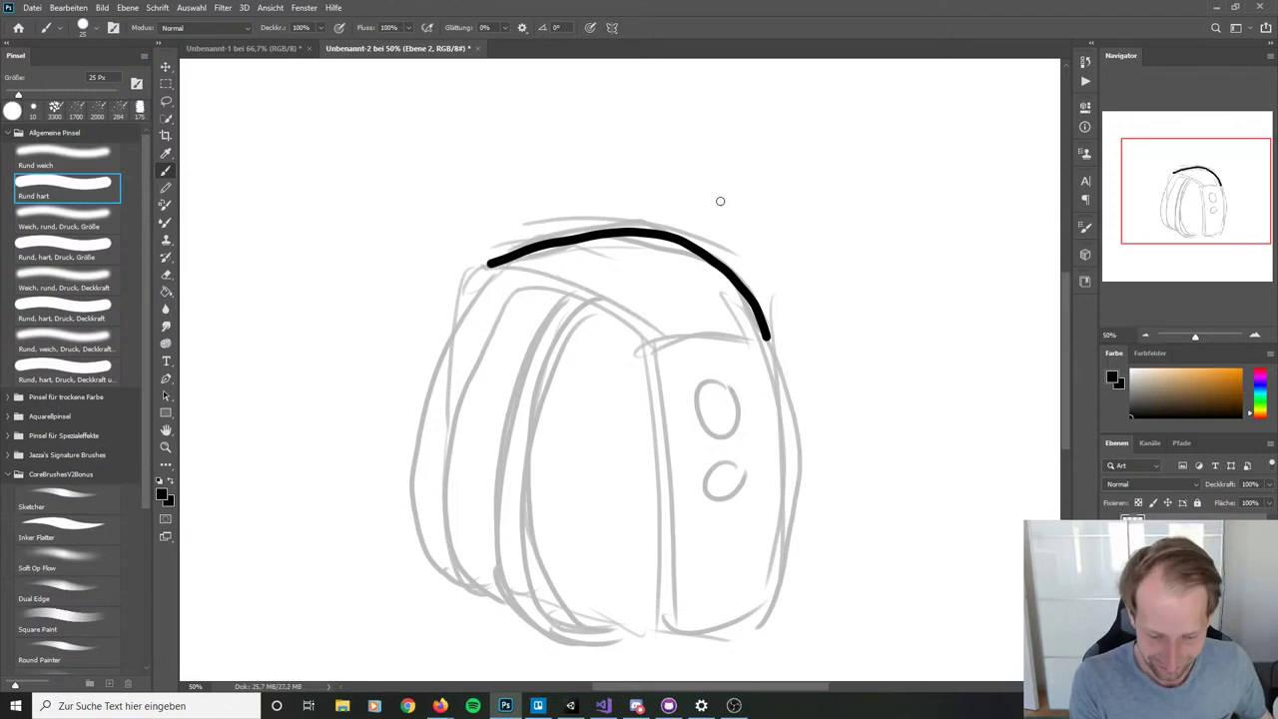
key("ctrl+z")
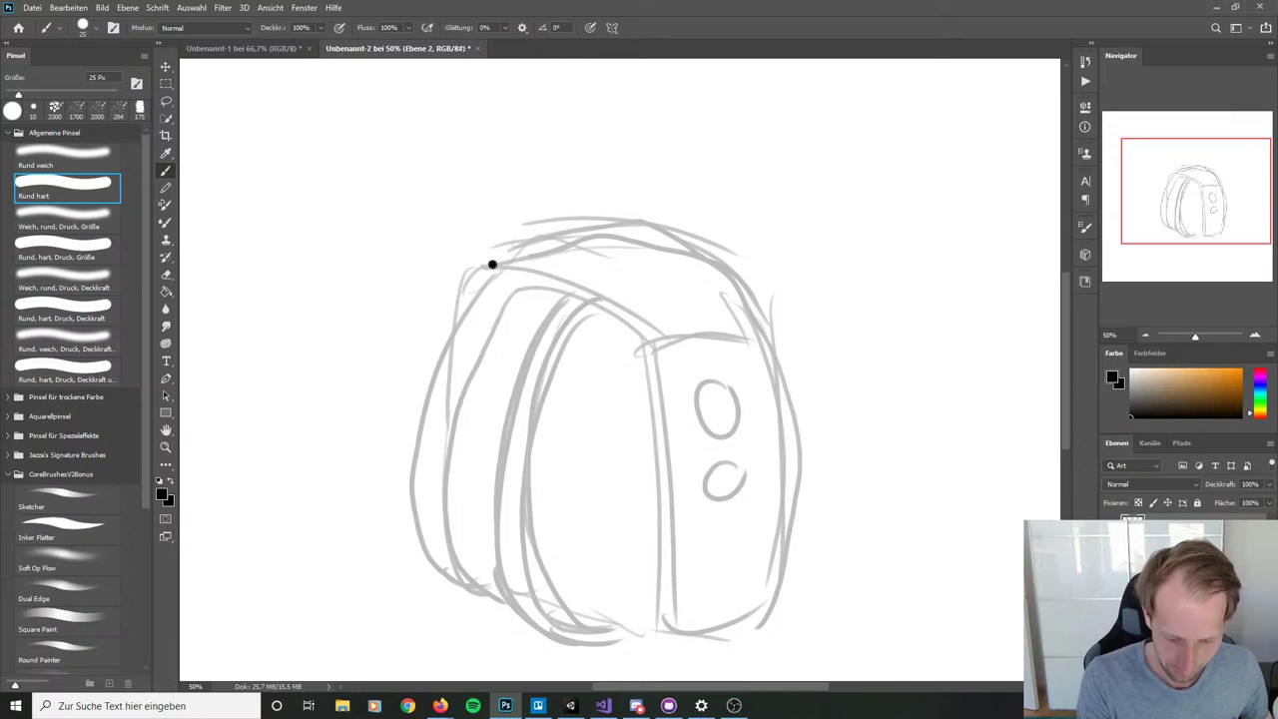
Step: Redraw the lid's top arc, undoing unsatisfactory versions, and close the lid outline along its diagonal and front edges
mouse_move(491, 264)
left_mouse_down()
mouse_move(622, 236)
mouse_move(763, 322)
left_mouse_up()
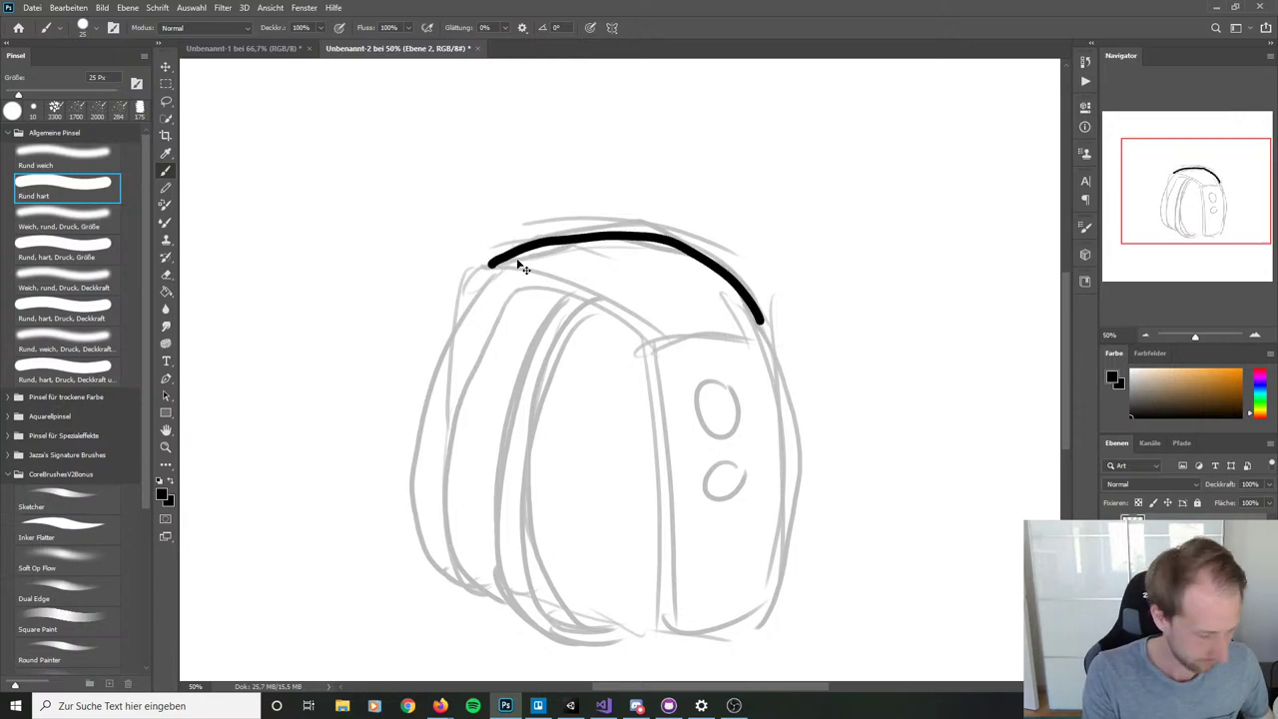
key("ctrl+z")
mouse_move(490, 265)
left_mouse_down()
mouse_move(554, 241)
mouse_move(665, 245)
mouse_move(776, 334)
left_mouse_up()
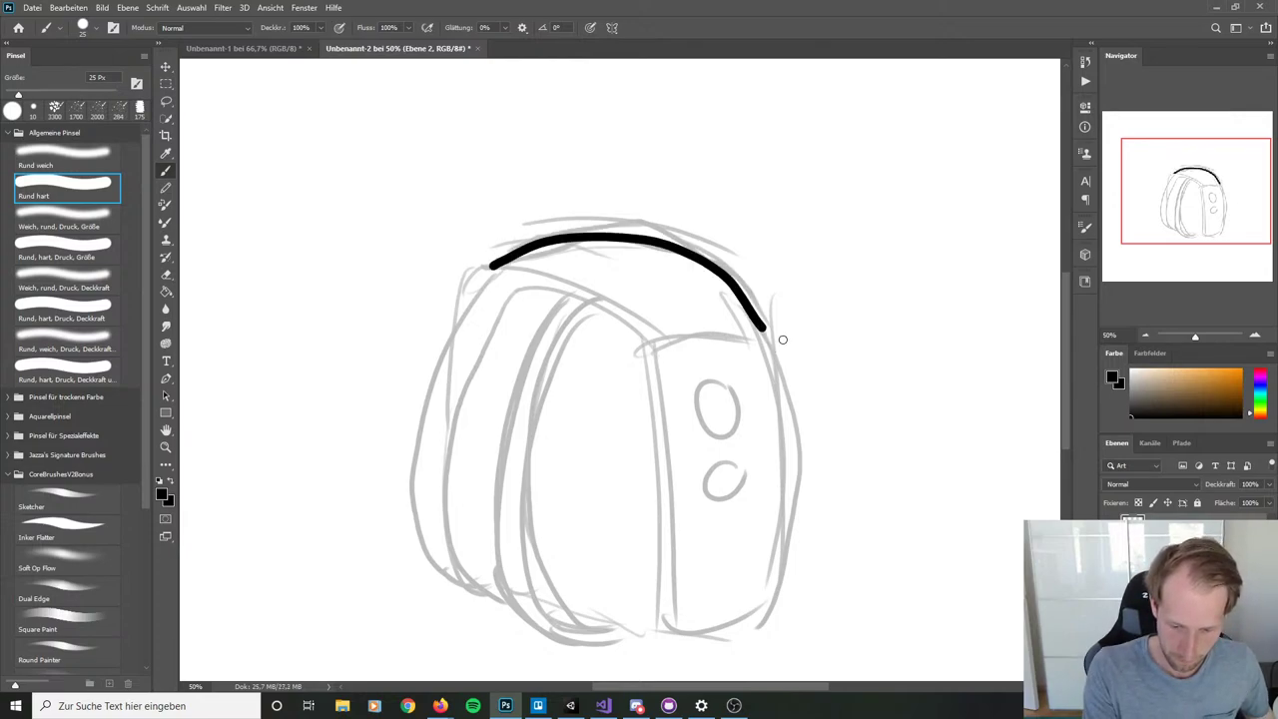
key("ctrl+z")
mouse_move(488, 261)
left_mouse_down()
mouse_move(577, 233)
mouse_move(687, 244)
mouse_move(769, 329)
left_mouse_up()
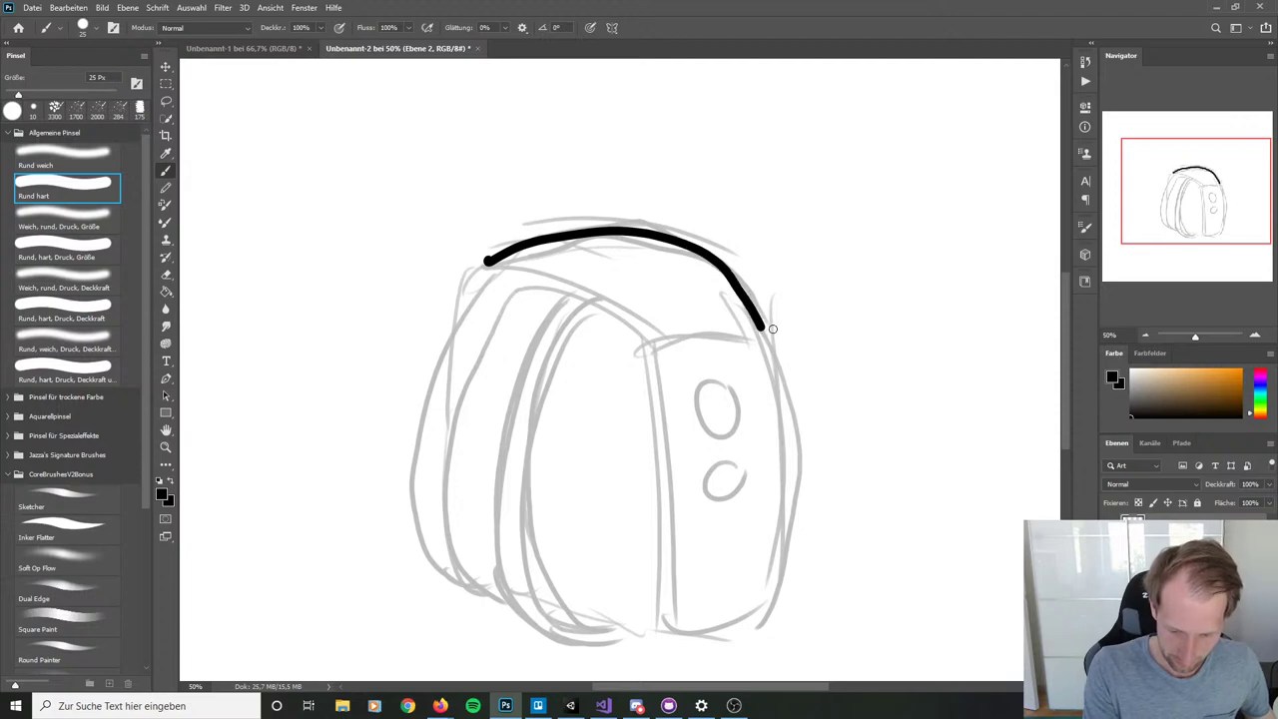
mouse_move(488, 262)
left_mouse_down()
mouse_move(641, 332)
mouse_move(760, 326)
left_mouse_up()
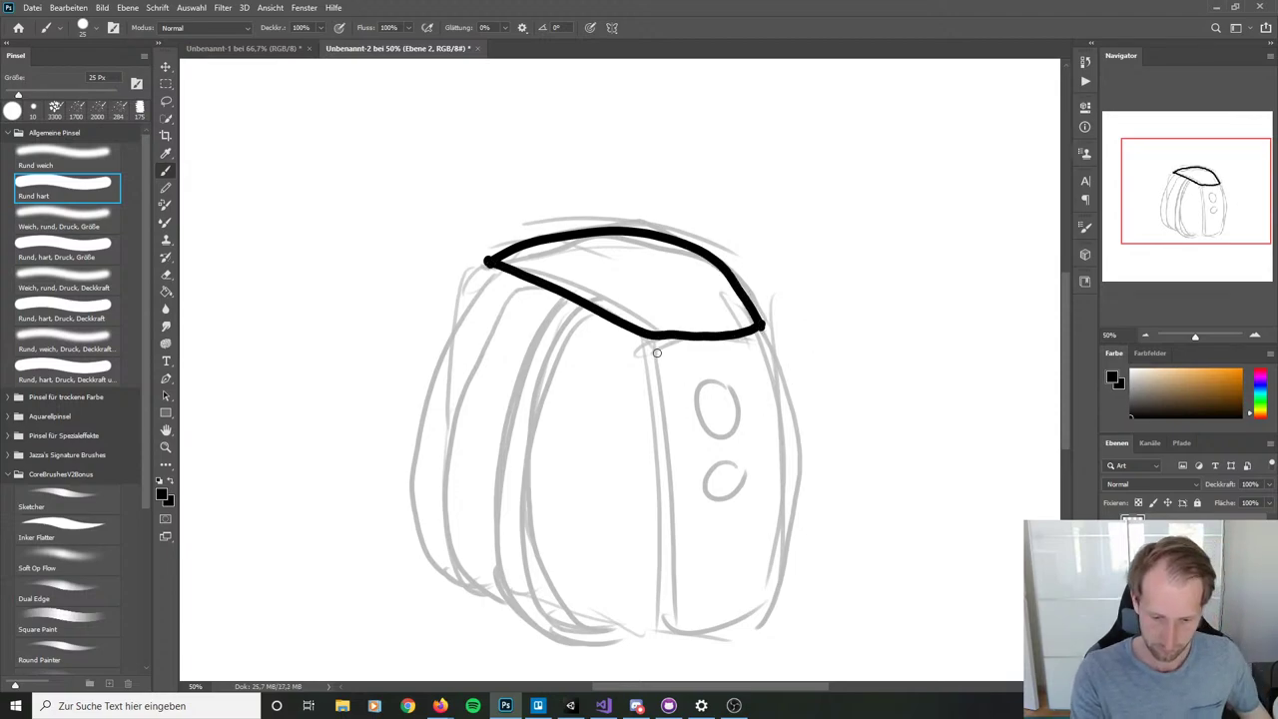
Step: Ink the curved vertical divider from the lid's front corner down to the base, undoing the unwanted strokes
mouse_move(647, 338)
left_mouse_down()
mouse_move(666, 502)
mouse_move(644, 631)
left_mouse_up()
key("ctrl+z")
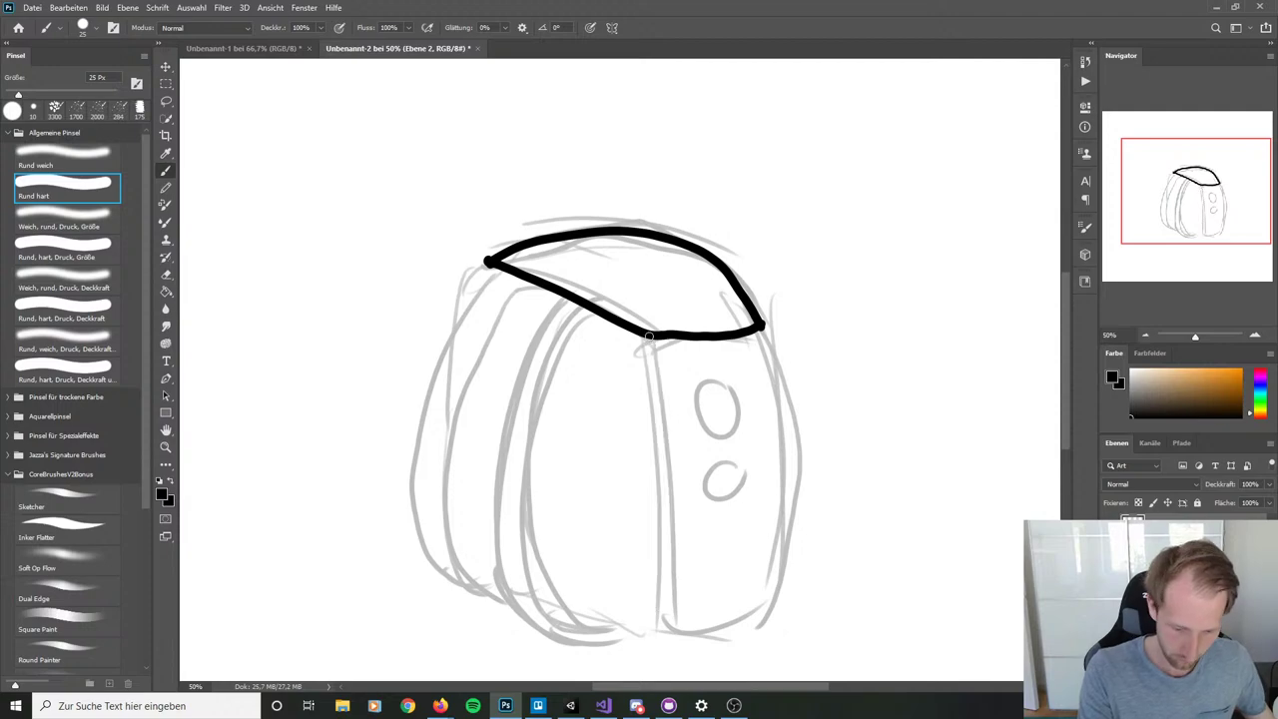
mouse_move(645, 337)
left_mouse_down()
mouse_move(669, 514)
mouse_move(655, 612)
left_mouse_up()
key("ctrl+z")
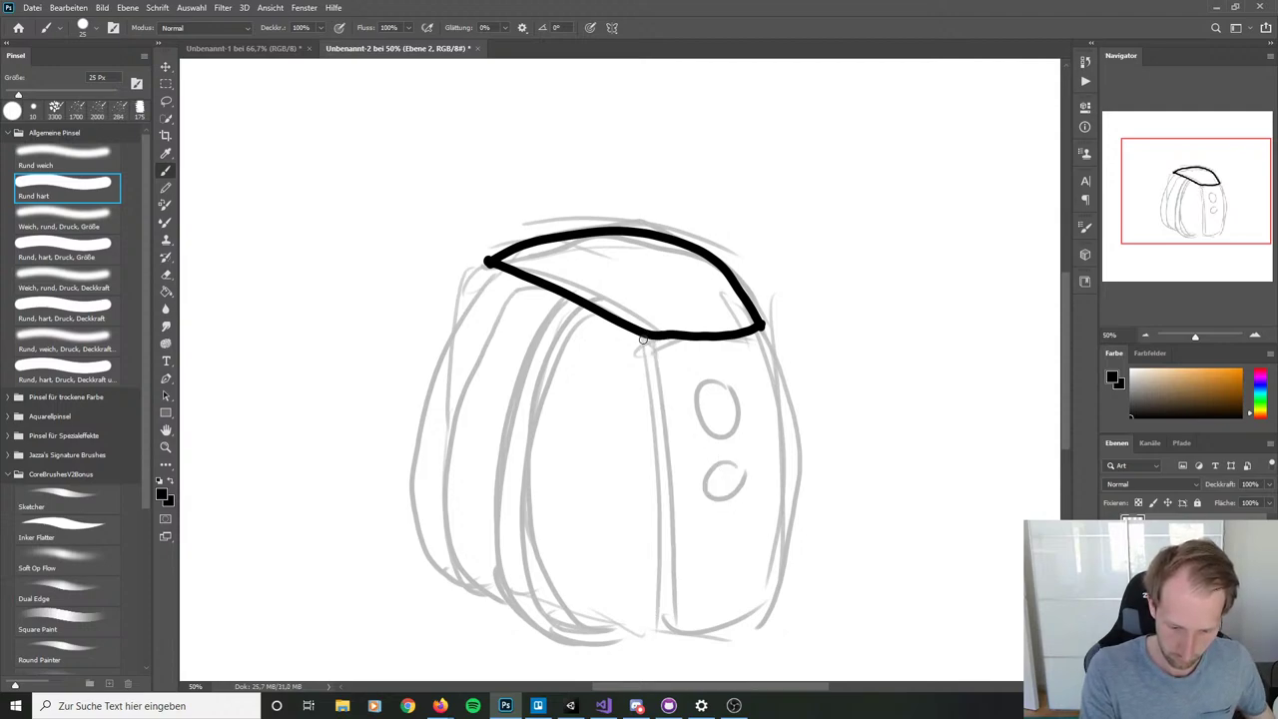
mouse_move(645, 338)
left_mouse_down()
mouse_move(665, 427)
mouse_move(667, 621)
left_mouse_up()
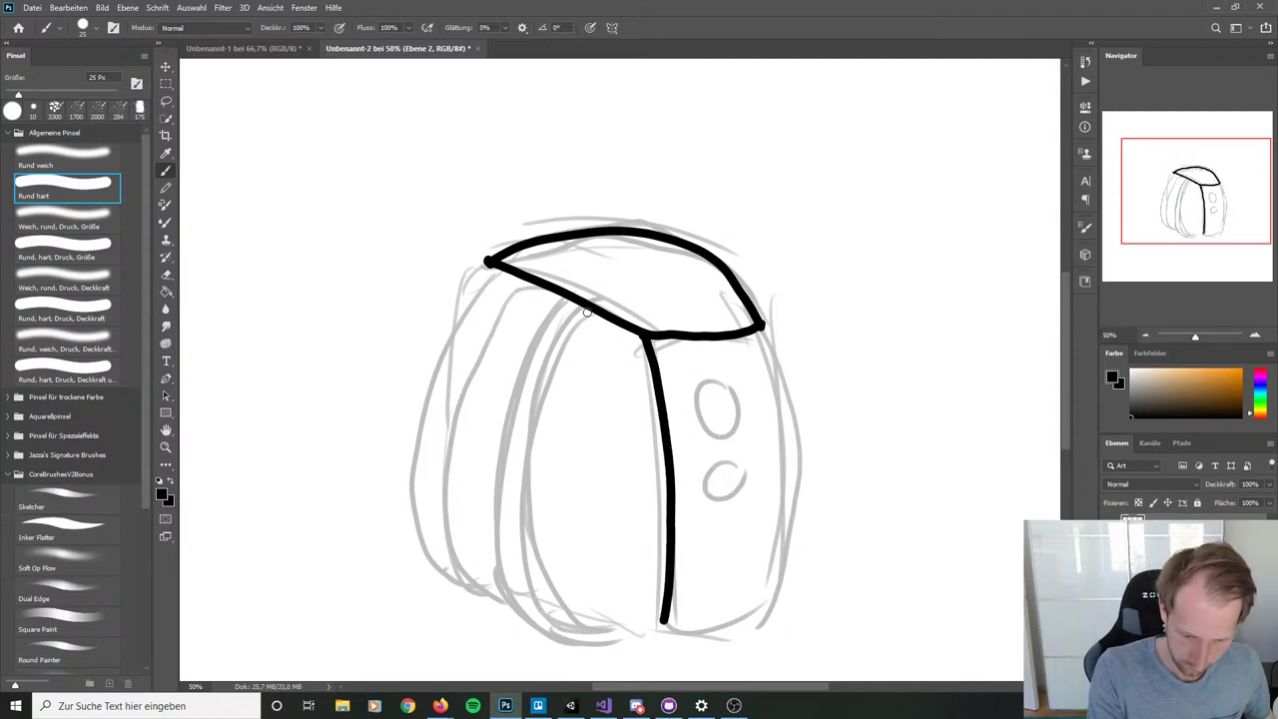
Step: Try inking the rounded panel's left curve from the lid down to the base, undoing the strokes
mouse_move(591, 311)
left_mouse_down()
mouse_move(564, 331)
mouse_move(520, 529)
mouse_move(607, 613)
left_mouse_up()
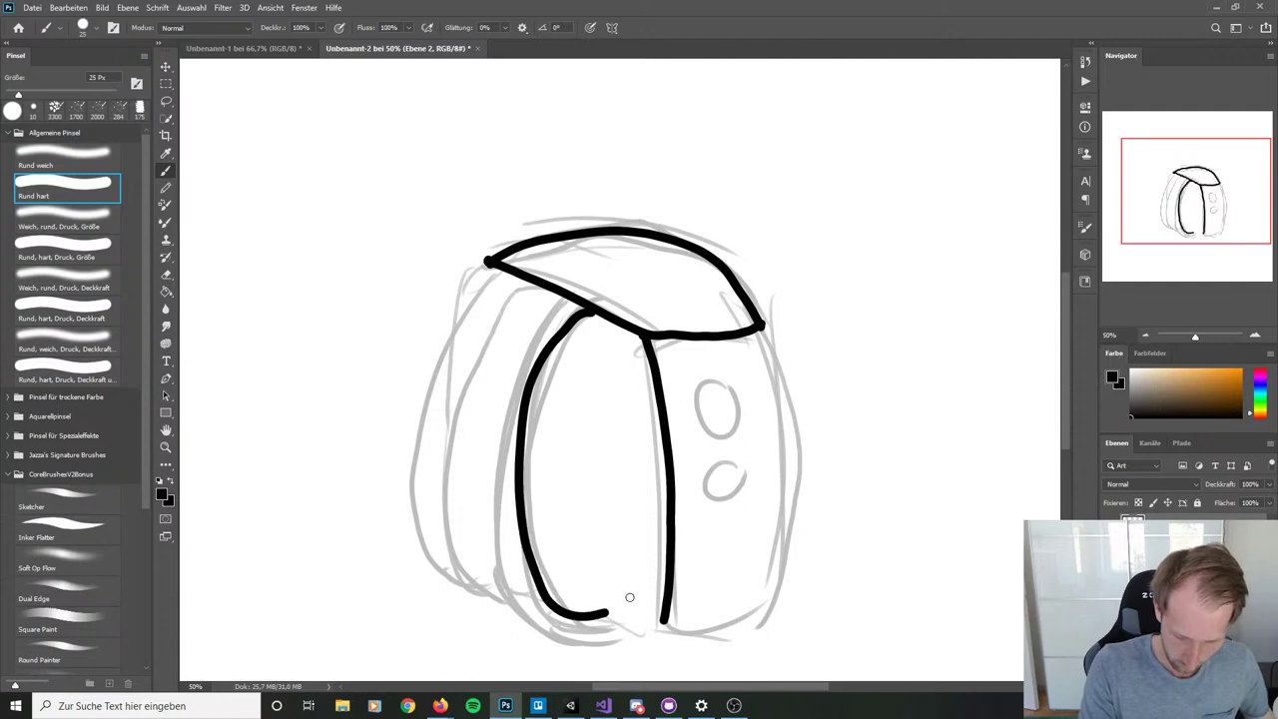
key("ctrl+z")
mouse_move(591, 311)
left_mouse_down()
mouse_move(528, 390)
mouse_move(527, 527)
mouse_move(579, 608)
mouse_move(592, 313)
mouse_move(554, 333)
mouse_move(515, 443)
mouse_move(538, 576)
mouse_move(615, 621)
left_mouse_up()
key("ctrl+z")
key("ctrl+z")
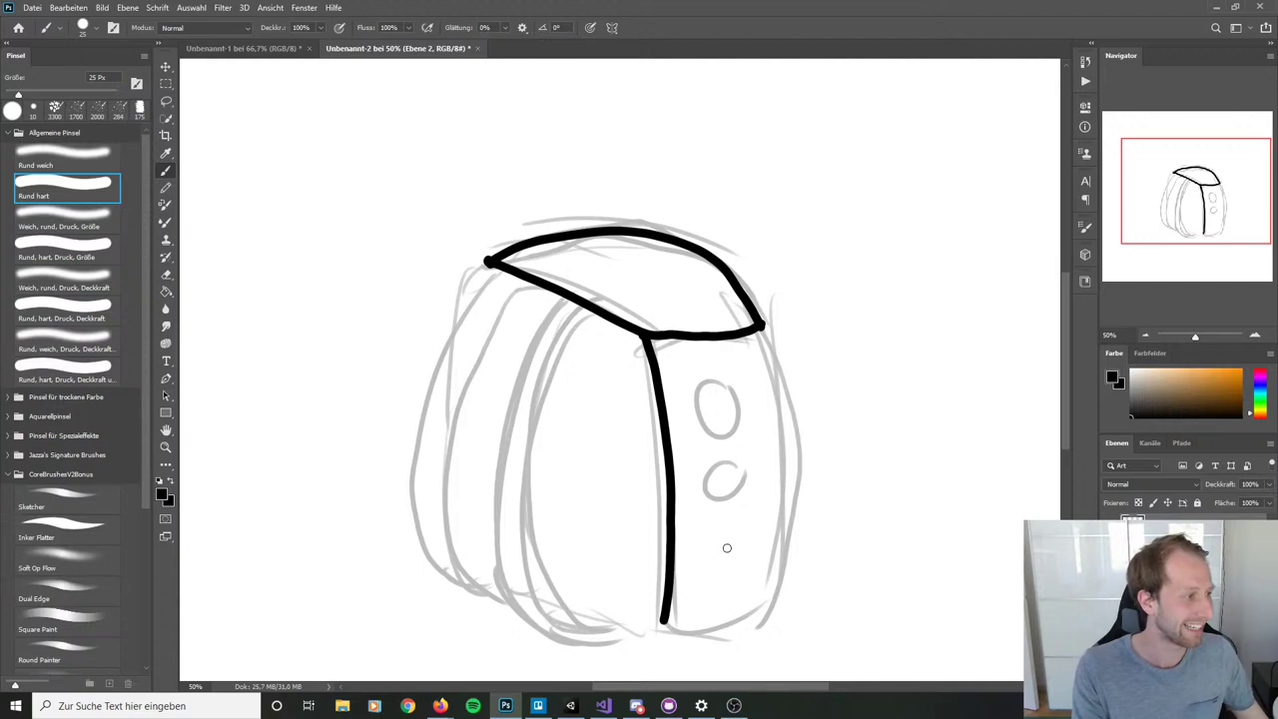
Step: Ink the front side panel's left curve from the lid's diagonal edge down to the base, undoing the unsatisfactory strokes
mouse_move(589, 306)
left_mouse_down()
mouse_move(559, 327)
mouse_move(518, 455)
mouse_move(533, 571)
mouse_move(617, 624)
left_mouse_up()
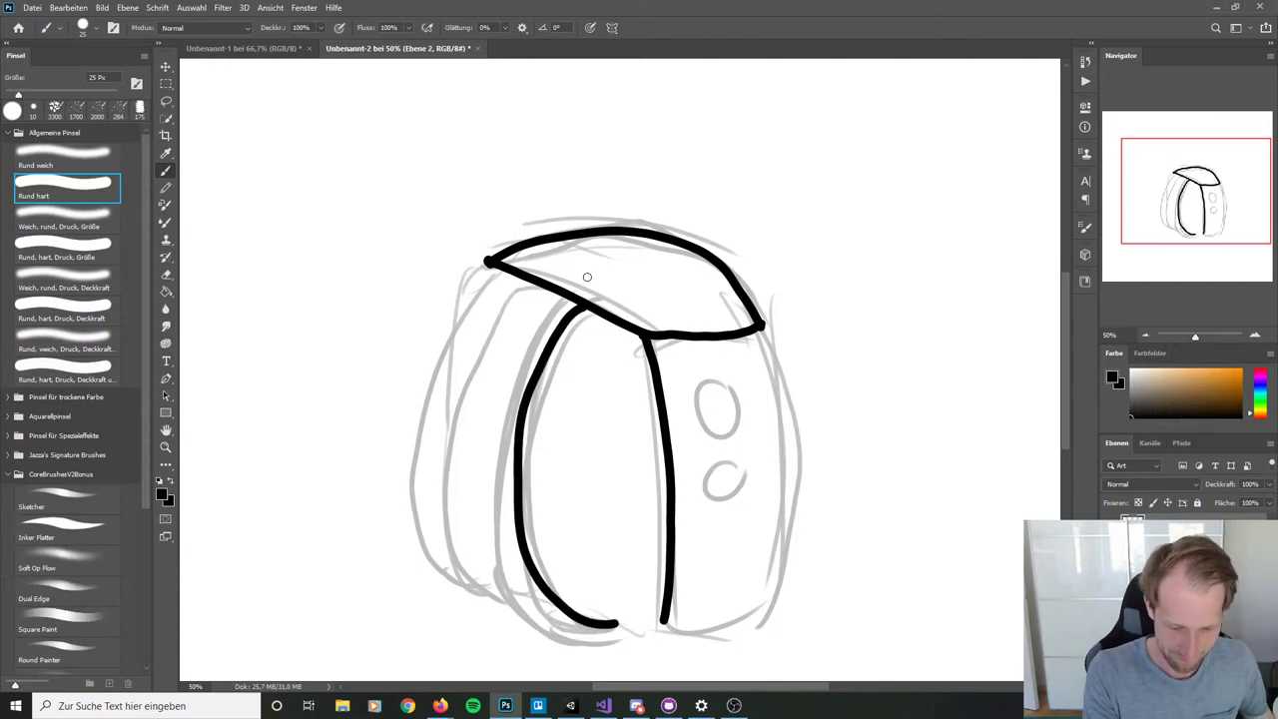
key("ctrl+z")
mouse_move(606, 317)
left_mouse_down()
mouse_move(567, 351)
mouse_move(529, 448)
mouse_move(562, 582)
mouse_move(626, 611)
left_mouse_up()
key("ctrl+z")
mouse_move(609, 317)
left_mouse_down()
mouse_move(548, 408)
mouse_move(553, 537)
mouse_move(617, 611)
left_mouse_up()
key("ctrl+z")
mouse_move(609, 317)
left_mouse_down()
mouse_move(536, 434)
mouse_move(540, 569)
mouse_move(614, 632)
left_mouse_up()
key("ctrl+z")
mouse_move(609, 318)
left_mouse_down()
mouse_move(535, 403)
mouse_move(596, 621)
mouse_move(625, 621)
left_mouse_up()
Step: Ink a second curve just outside the panel's curve, running from the lid to the base, undoing the unwanted version
mouse_move(567, 297)
left_mouse_down()
mouse_move(535, 324)
mouse_move(501, 436)
mouse_move(516, 534)
mouse_move(556, 601)
mouse_move(585, 609)
left_mouse_up()
key("ctrl+z")
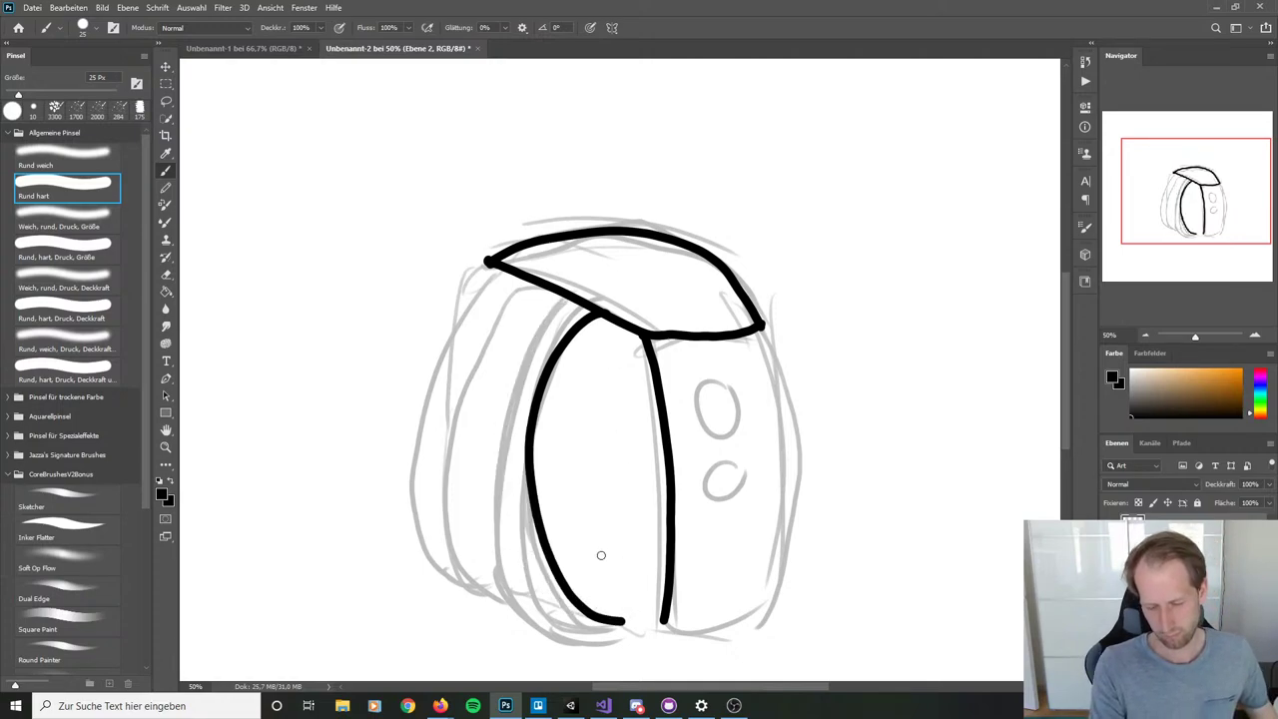
mouse_move(565, 298)
left_mouse_down()
mouse_move(496, 451)
mouse_move(513, 554)
mouse_move(555, 605)
mouse_move(590, 608)
mouse_move(601, 594)
mouse_move(589, 603)
mouse_move(602, 598)
mouse_move(631, 609)
left_mouse_up()
key("ctrl+z")
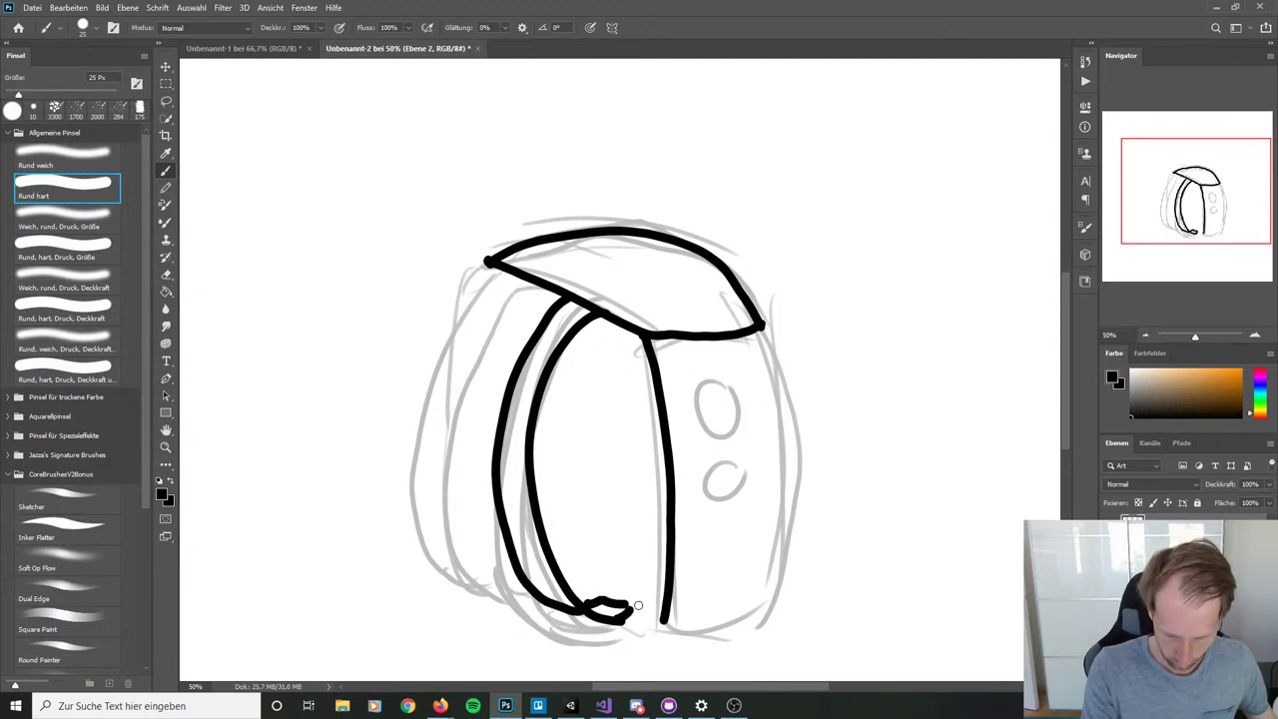
Step: Ink the backpack's two outermost side curves from the lid down to the base, undoing and redrawing the first pair
mouse_move(533, 284)
left_mouse_down()
mouse_move(473, 341)
mouse_move(440, 455)
mouse_move(463, 552)
mouse_move(519, 579)
left_mouse_up()
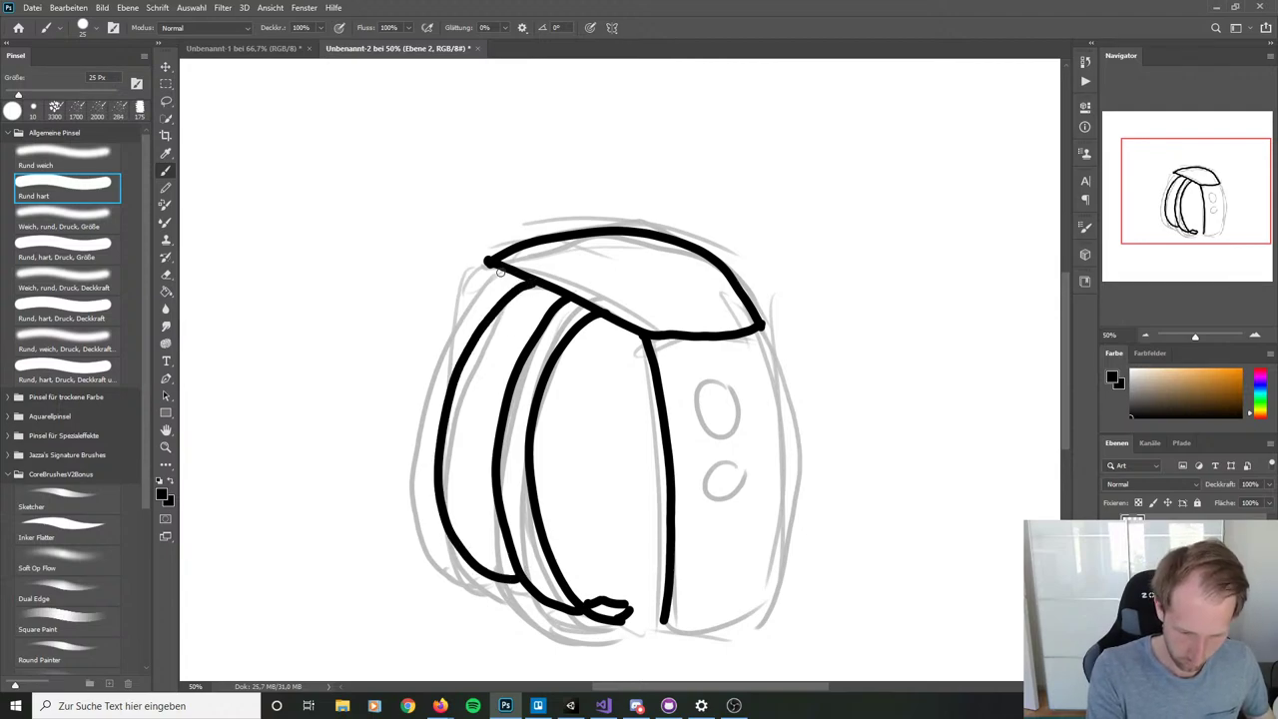
mouse_move(491, 268)
left_mouse_down()
mouse_move(434, 351)
mouse_move(416, 474)
mouse_move(489, 583)
left_mouse_up()
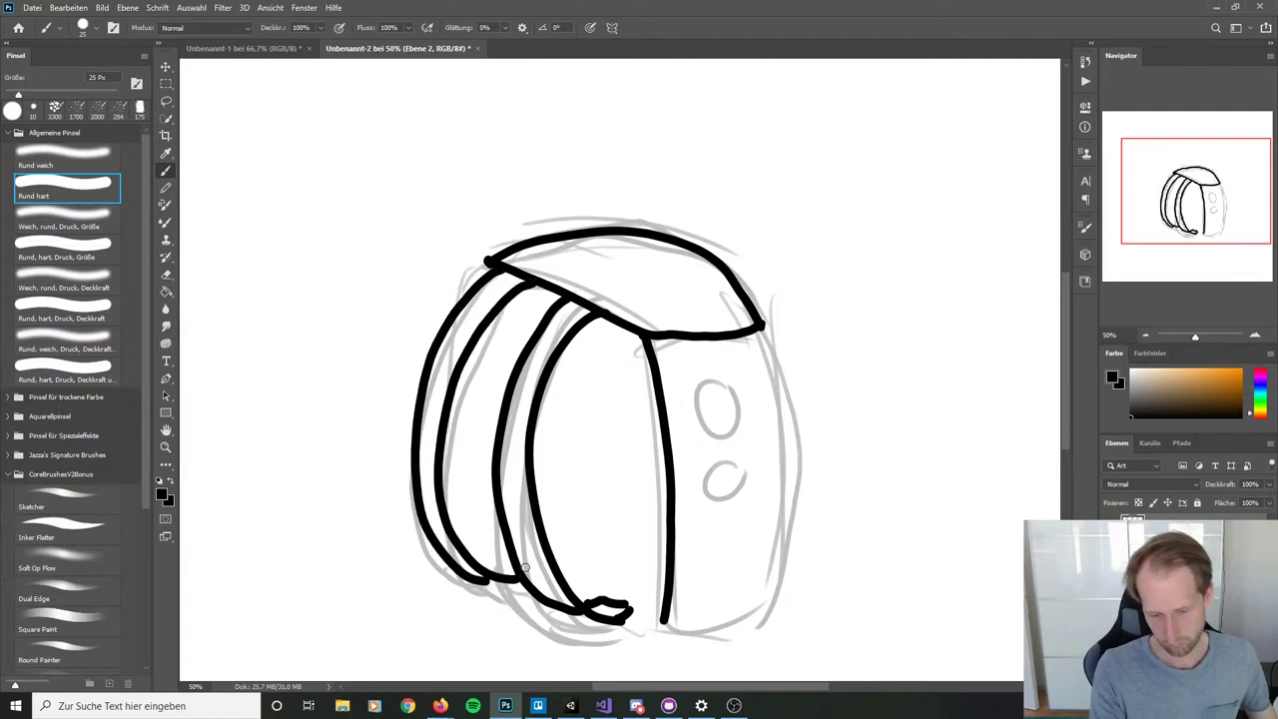
key("ctrl+z")
key("ctrl+z")
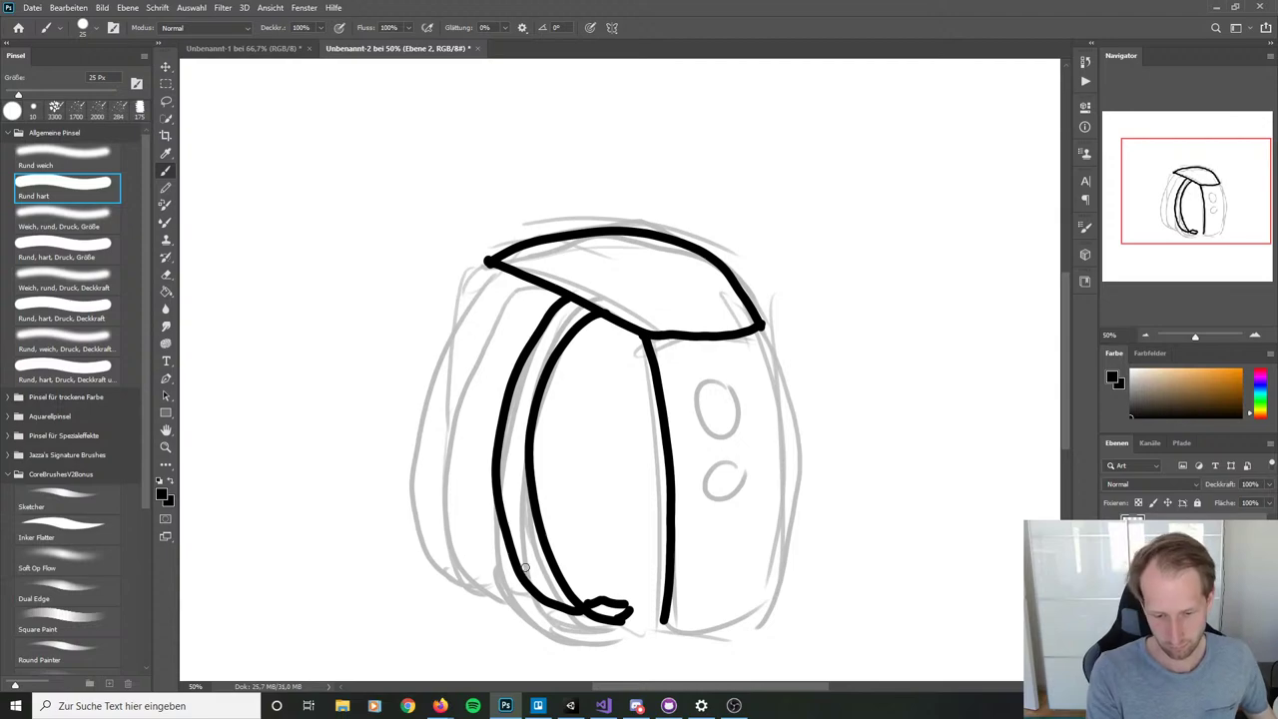
mouse_move(512, 299)
left_mouse_down()
mouse_move(461, 393)
mouse_move(445, 474)
mouse_move(519, 591)
left_mouse_up()
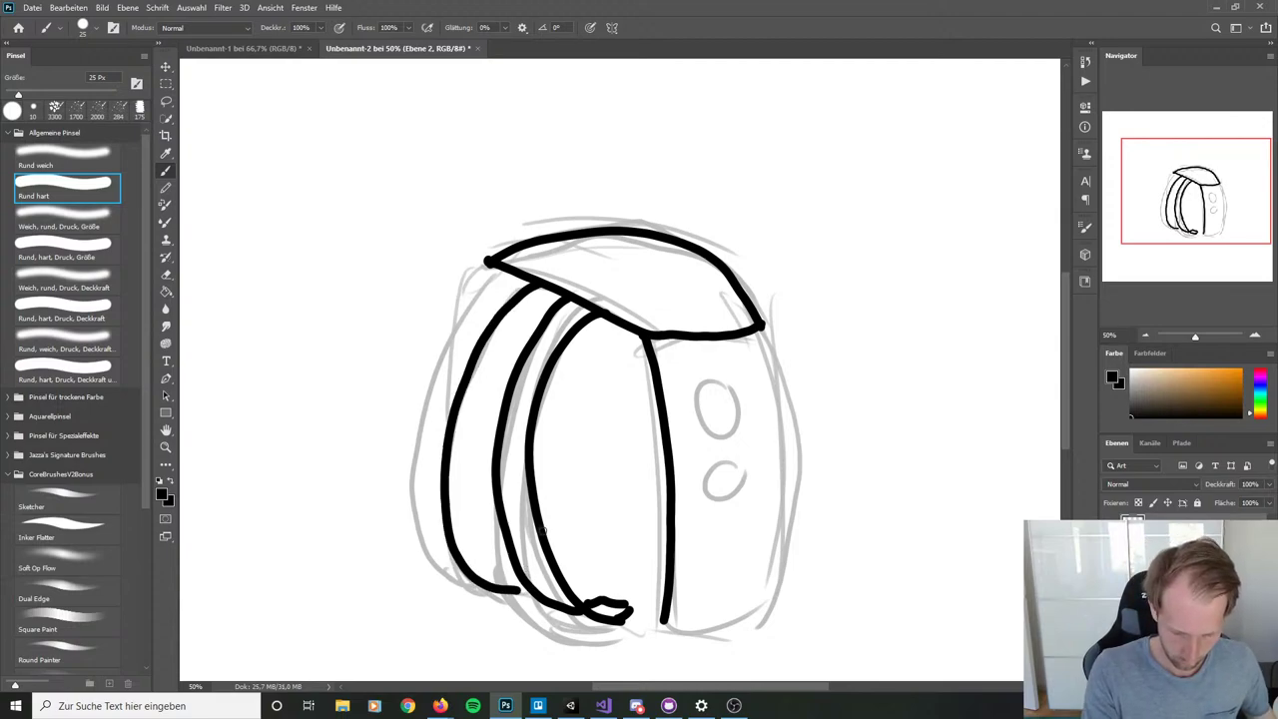
mouse_move(500, 267)
left_mouse_down()
mouse_move(431, 387)
mouse_move(416, 477)
mouse_move(439, 557)
mouse_move(471, 581)
mouse_move(521, 579)
left_mouse_up()
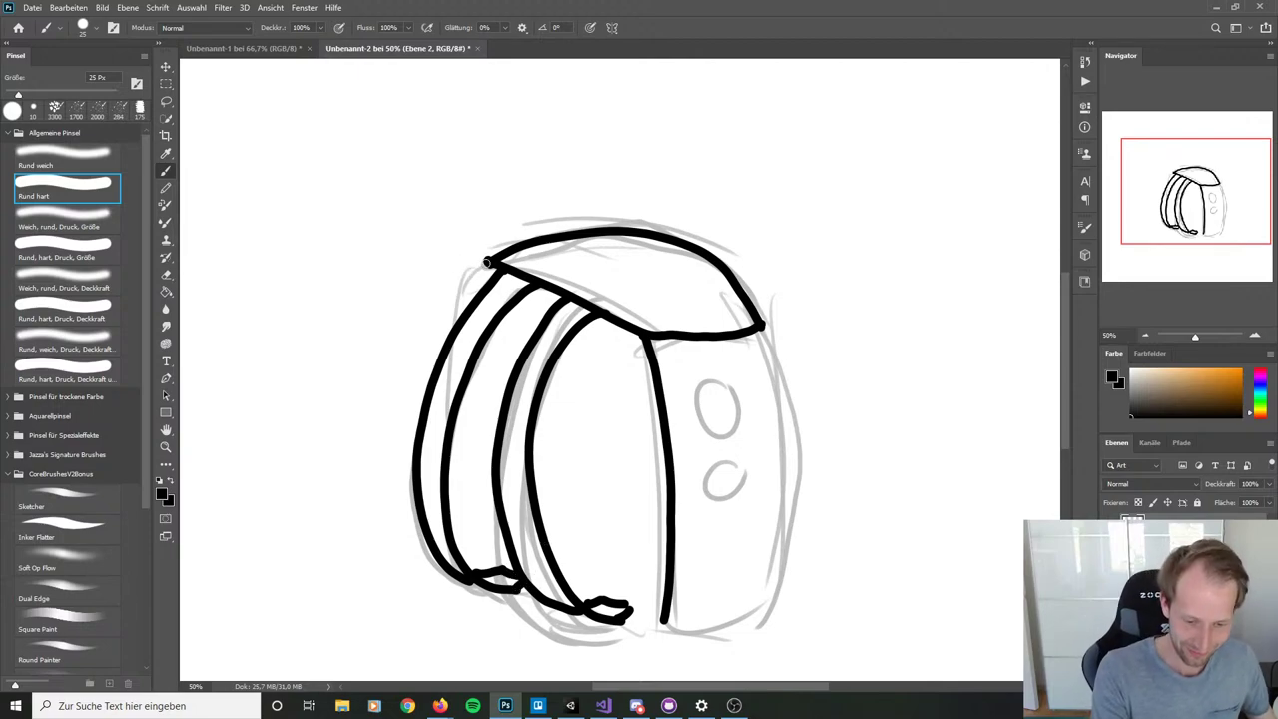
Step: Ink the lid's small rear corner and a vertical line in the side section, and close the base outline up to the divider
left_click_drag(488, 261, 486, 291)
left_click_drag(485, 345, 485, 569)
left_click_drag(661, 621, 615, 620)
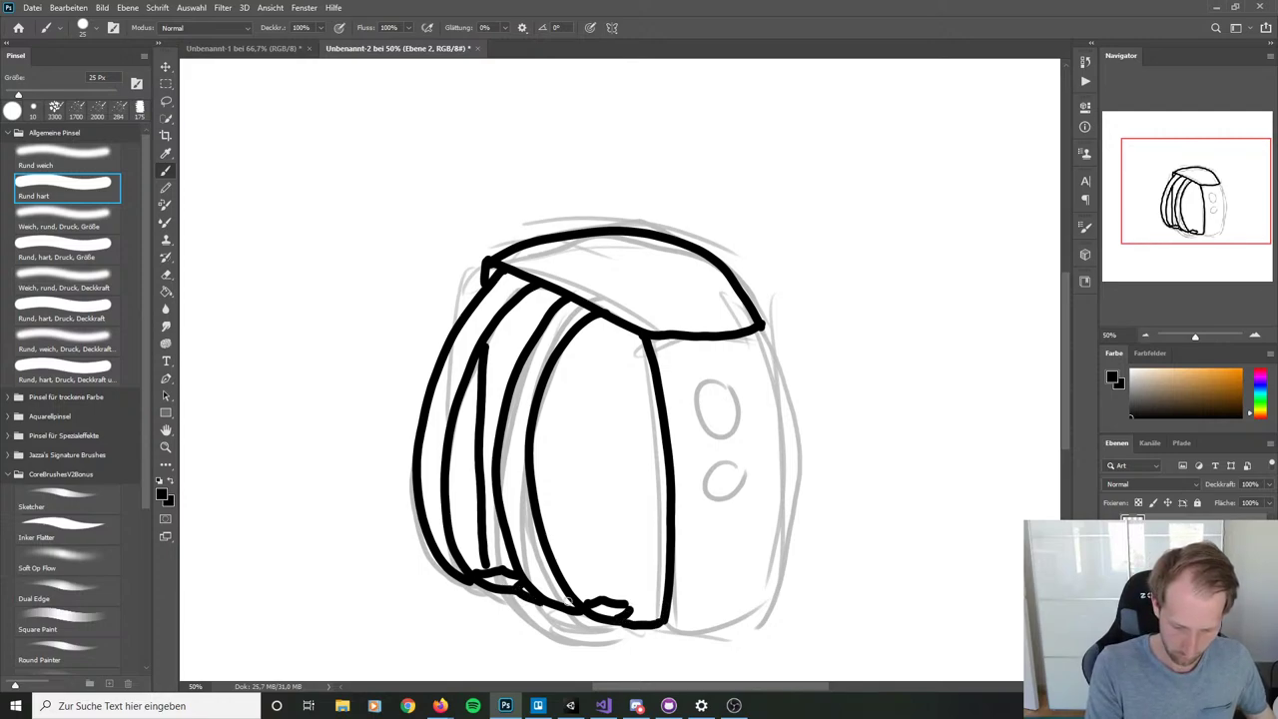
left_click_drag(517, 589, 573, 595)
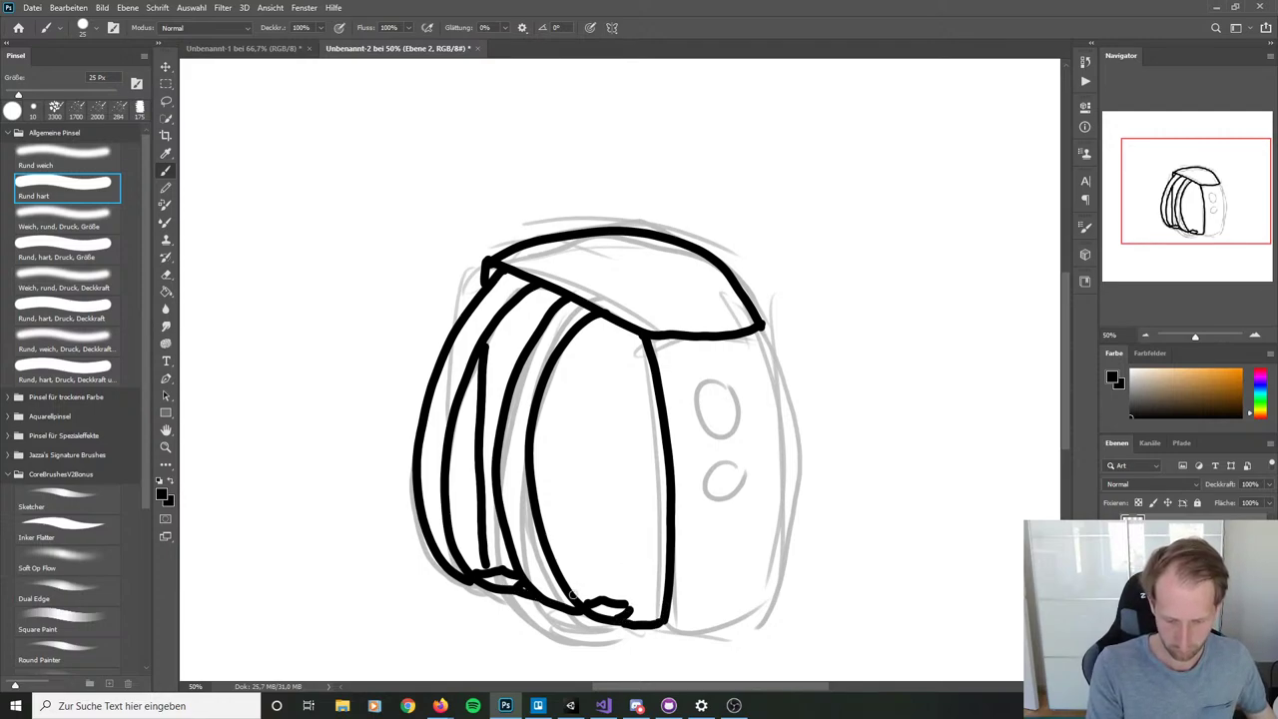
Step: Ink the front face's outer edge from the lid corner down and along the base to the divider, undoing the first attempt
left_click_drag(868, 462, 770, 374)
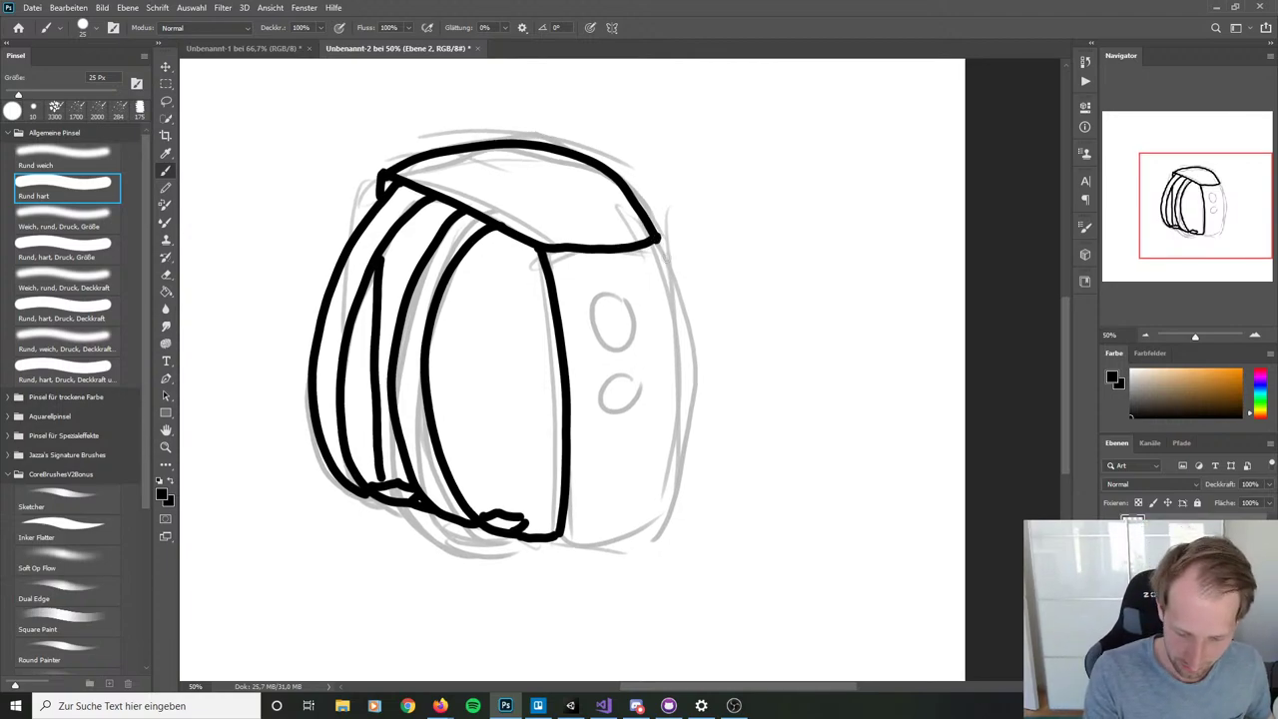
mouse_move(659, 238)
left_mouse_down()
mouse_move(684, 439)
mouse_move(661, 535)
left_mouse_up()
key("ctrl+z")
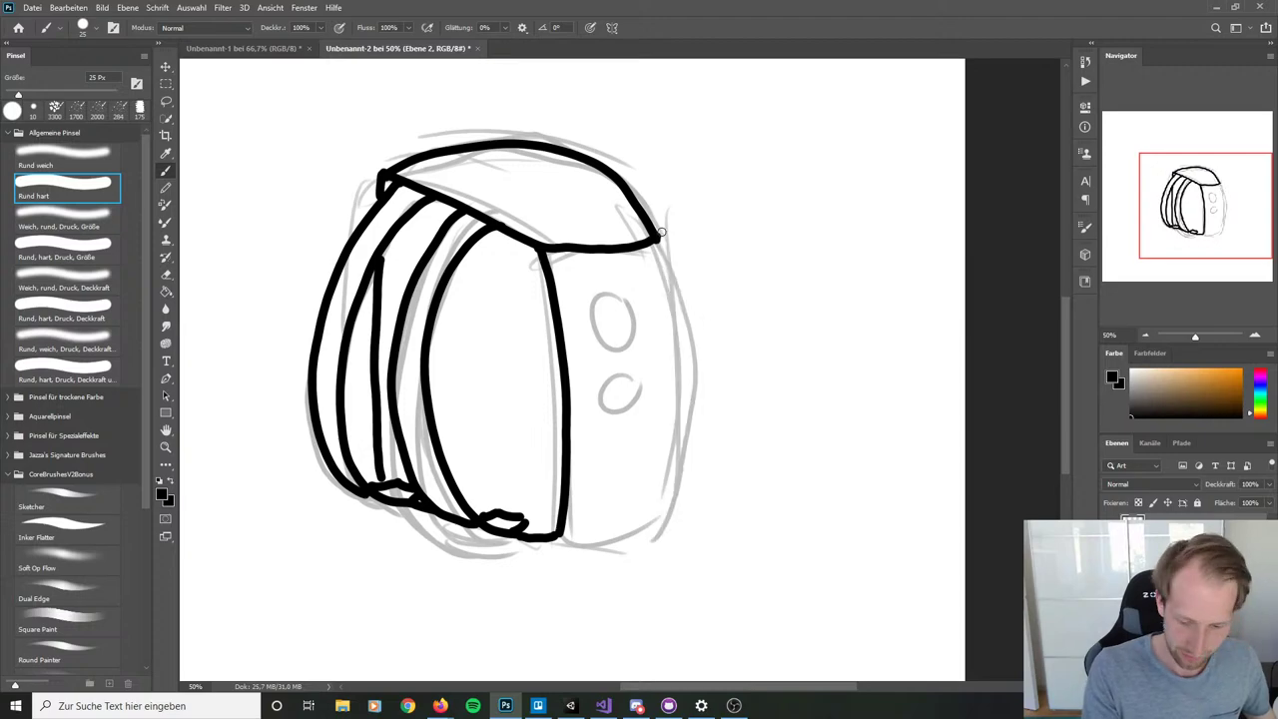
mouse_move(659, 235)
left_mouse_down()
mouse_move(685, 385)
mouse_move(671, 508)
mouse_move(615, 537)
mouse_move(548, 532)
left_mouse_up()
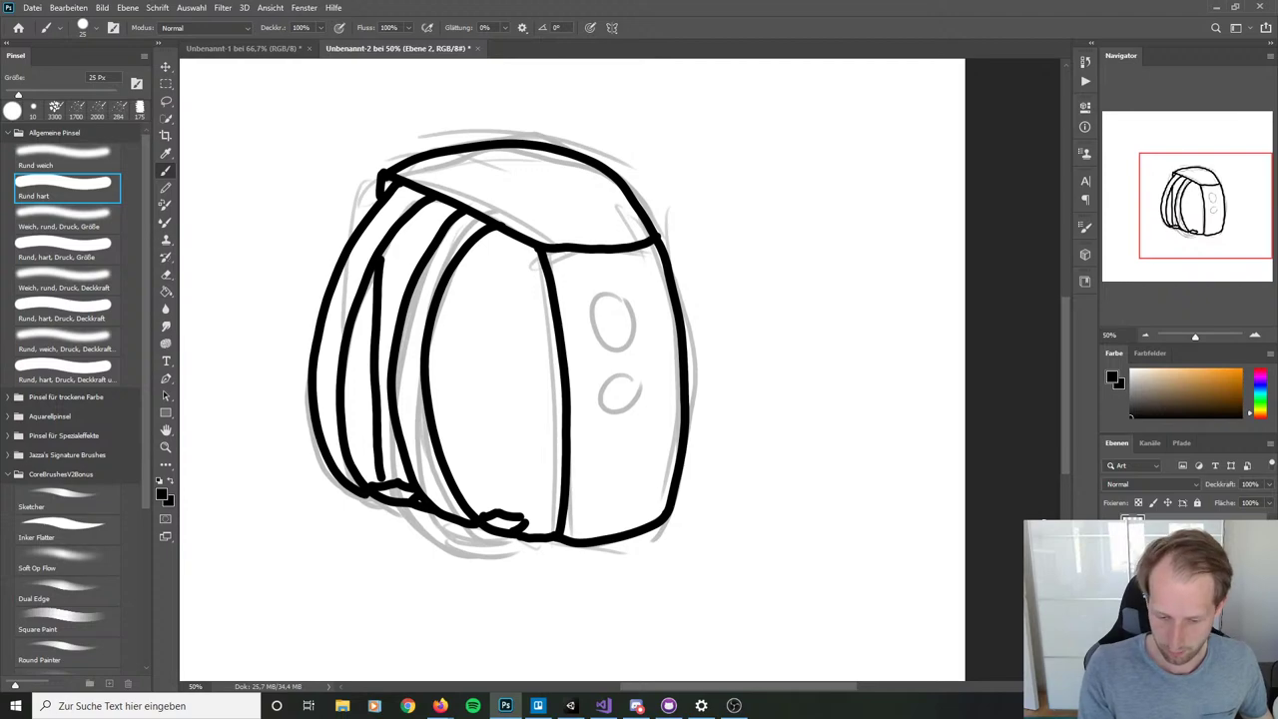
Step: Hide the grey sketch layer and ink two ovals, one above the other, on the upper part of the front face
key("ctrl+comma")
mouse_move(613, 276)
left_mouse_down()
mouse_move(609, 319)
mouse_move(619, 276)
left_mouse_up()
left_click_drag(613, 341, 617, 344)
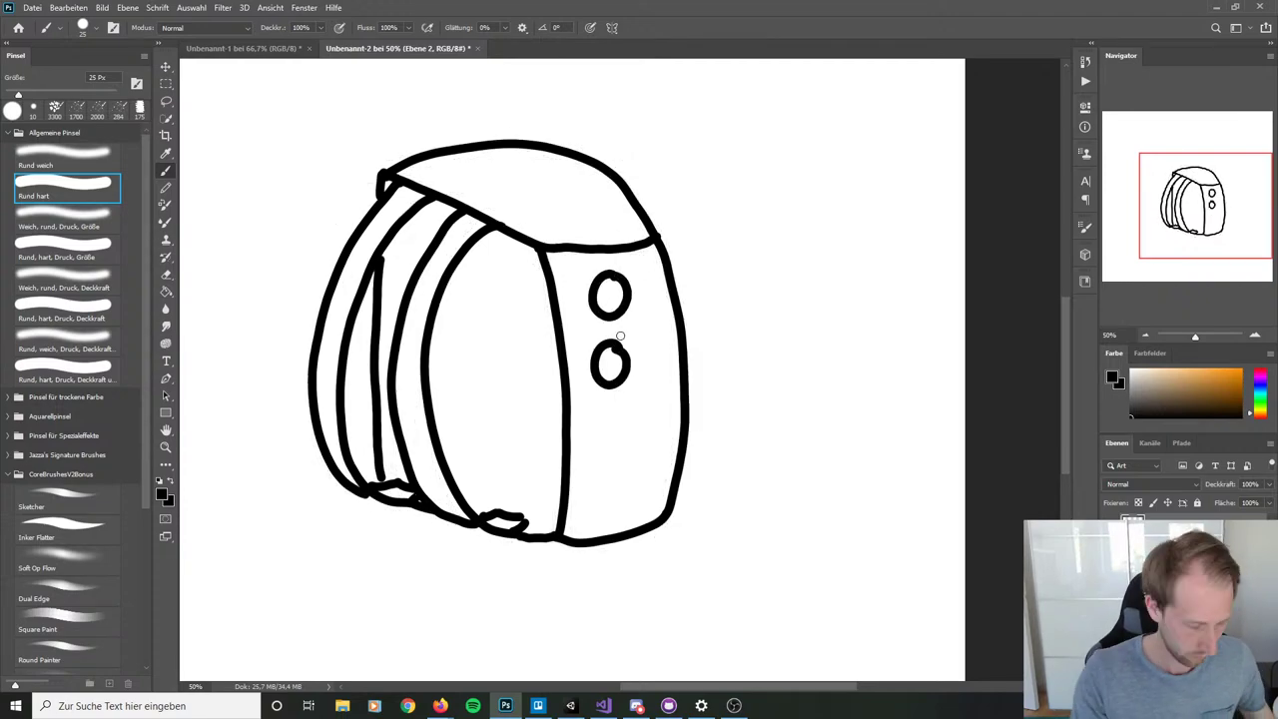
key("ctrl+minus")
key("ctrl+minus")
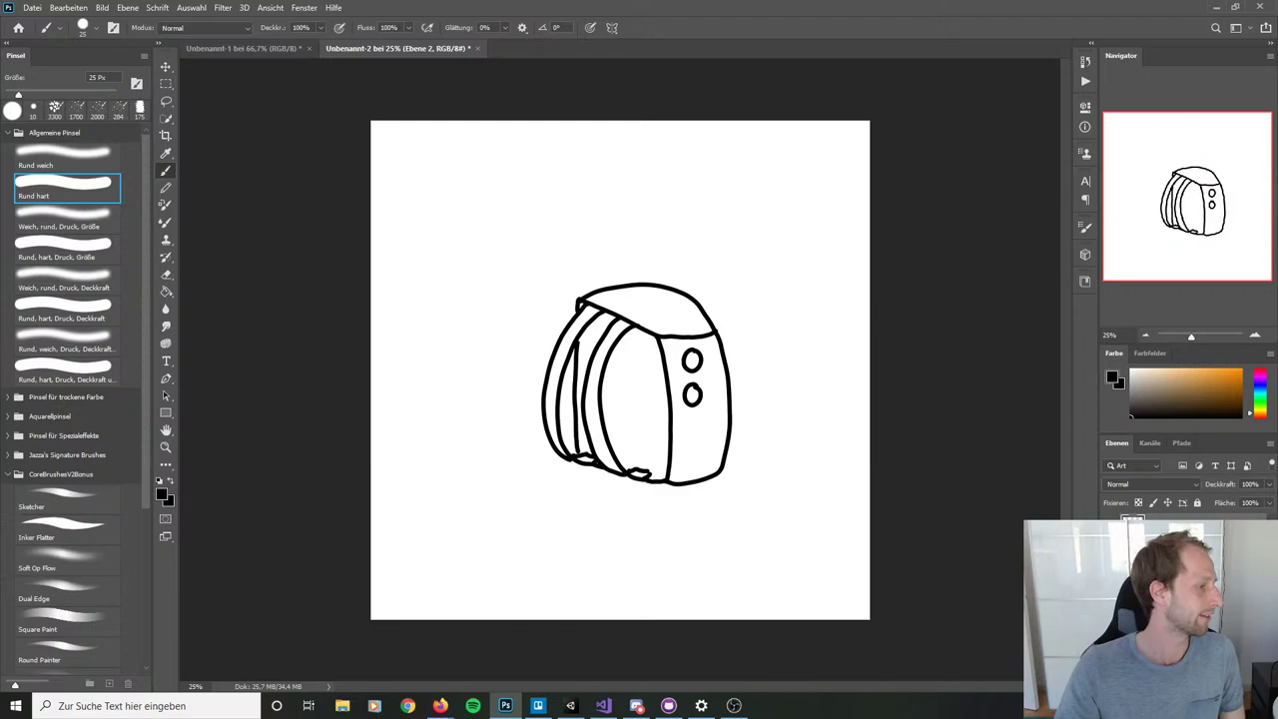
Step: Switch to Chrome and search Google for "backpack", showing the image results
key("super+3")
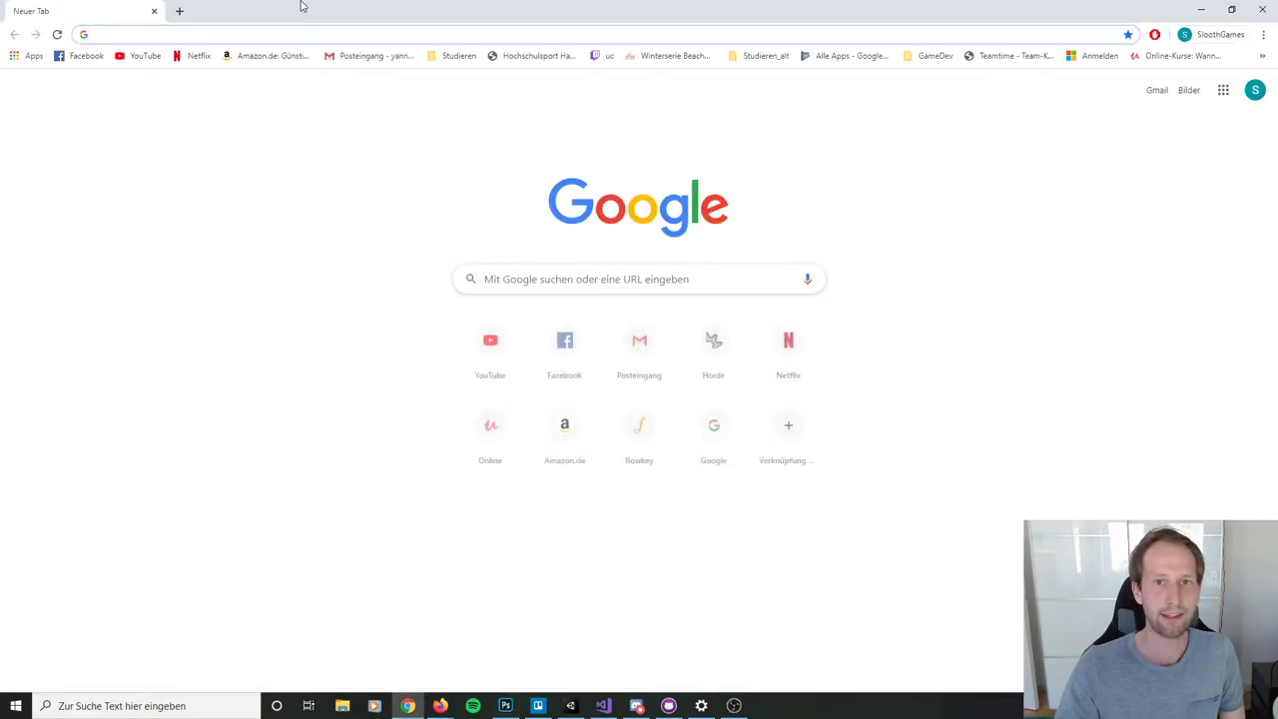
mouse_move(299, 6)
left_mouse_down()
mouse_move(244, 50)
mouse_move(292, 3)
left_mouse_up()
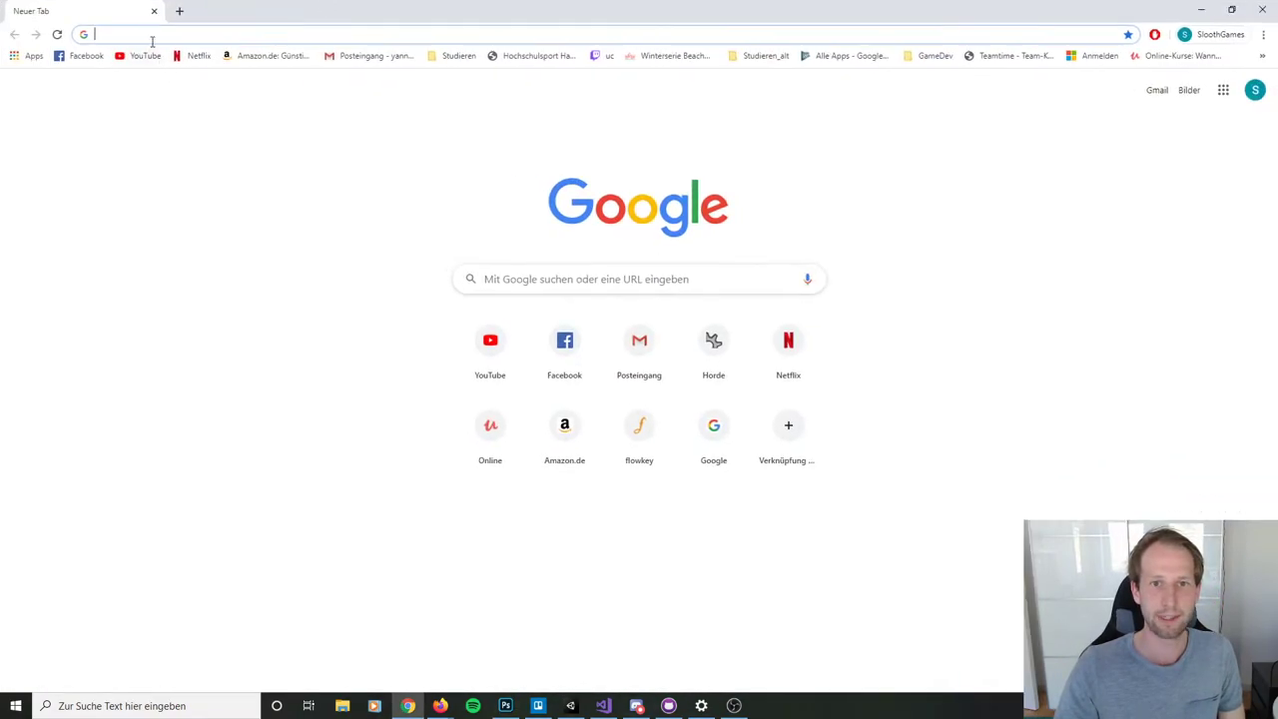
type("back")
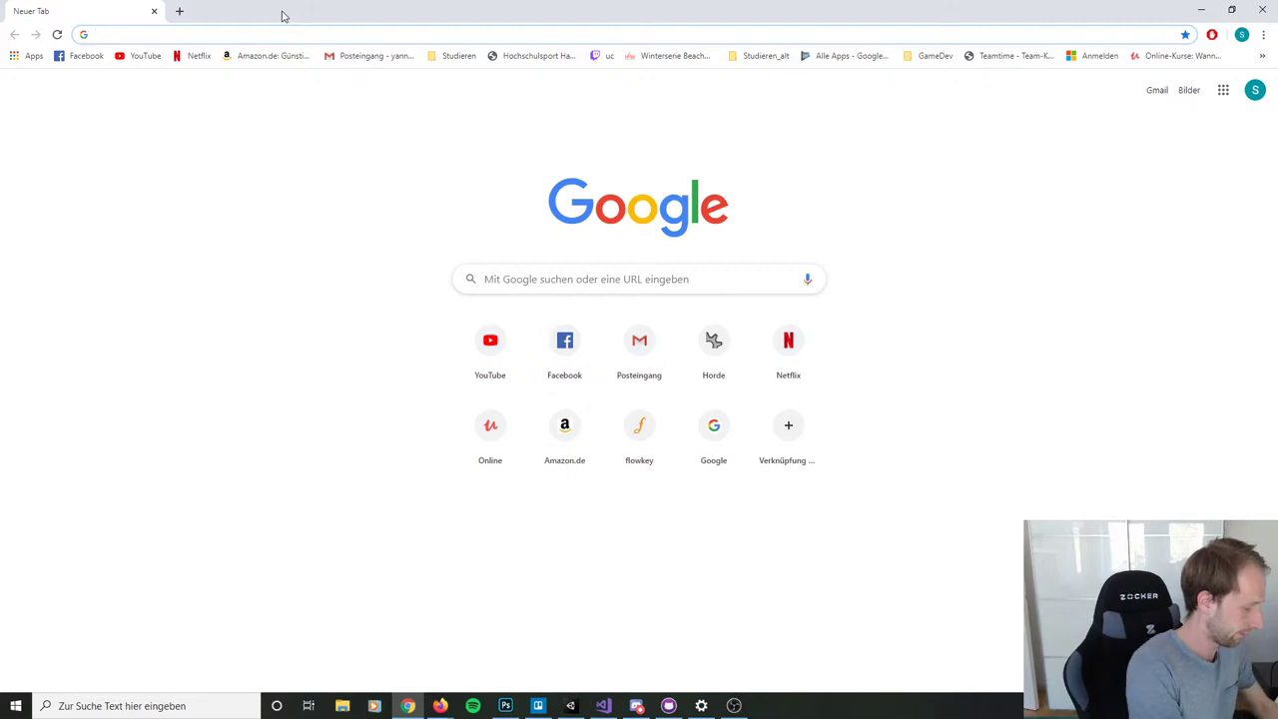
type("pack")
key("Return")
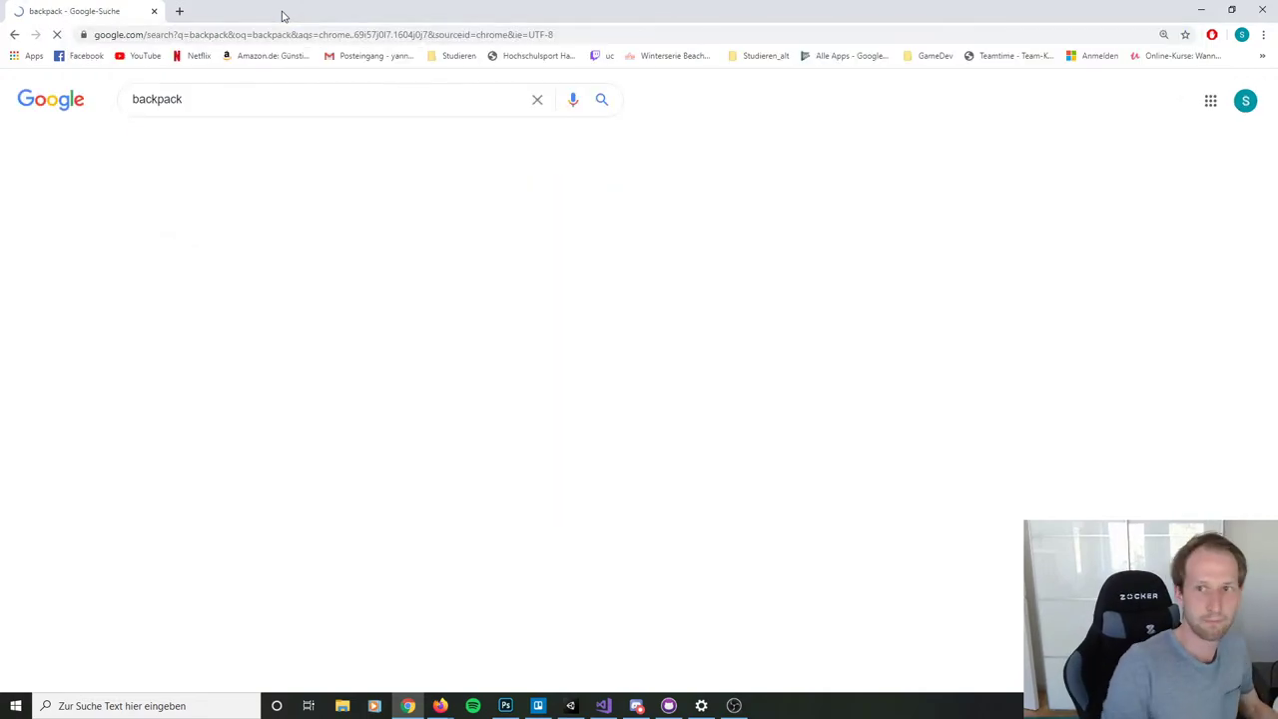
left_click(275, 142)
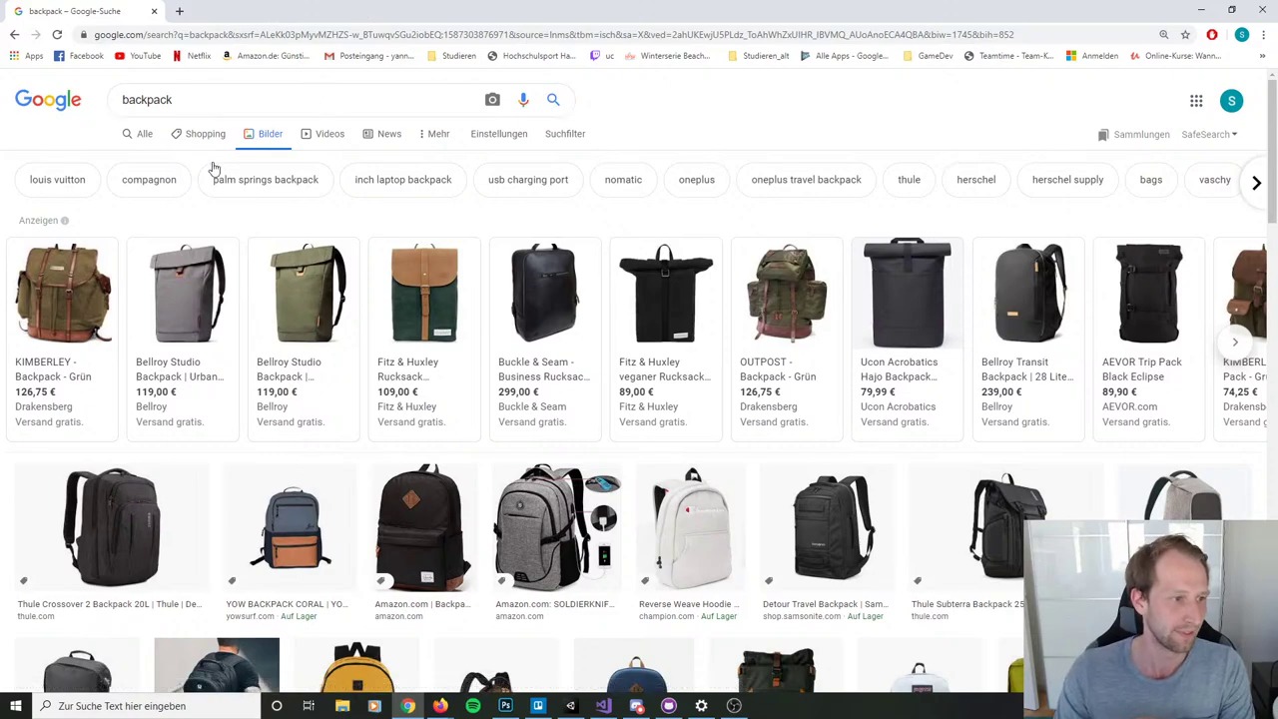
Step: Examine the backpack image results for design references and open the Doppel Rucksack 2 result
mouse_move(192, 326)
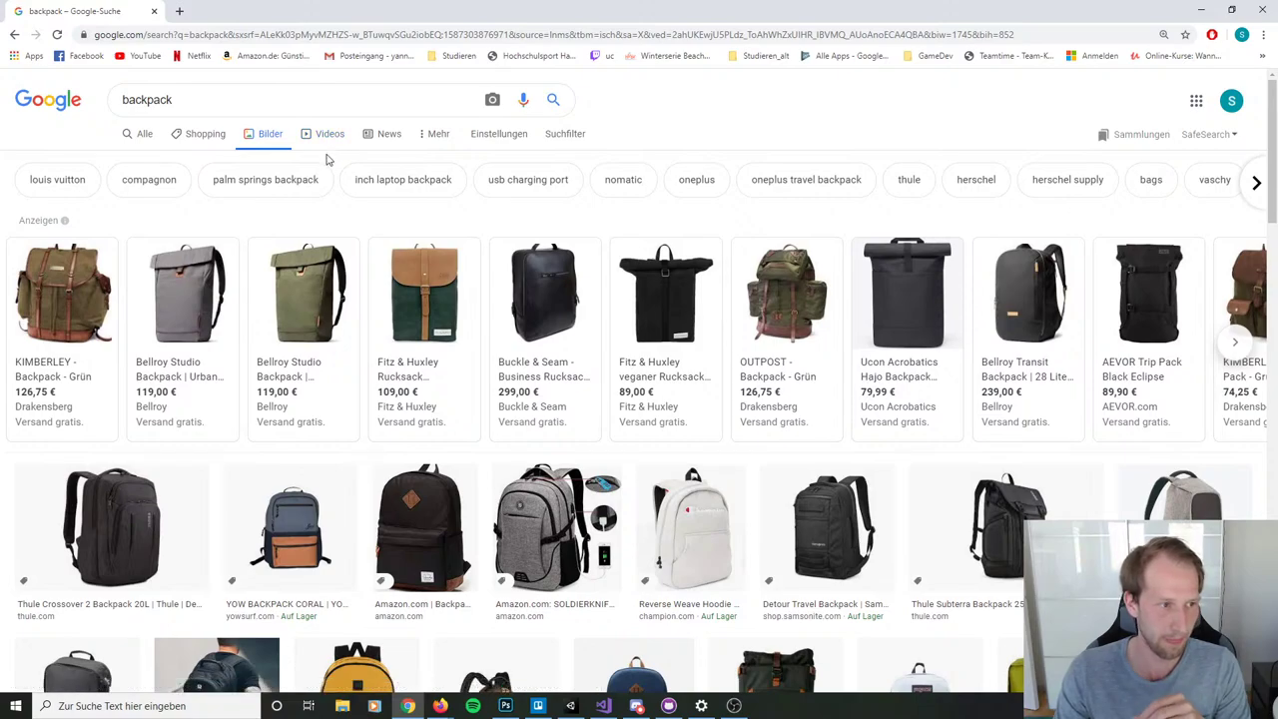
mouse_move(499, 270)
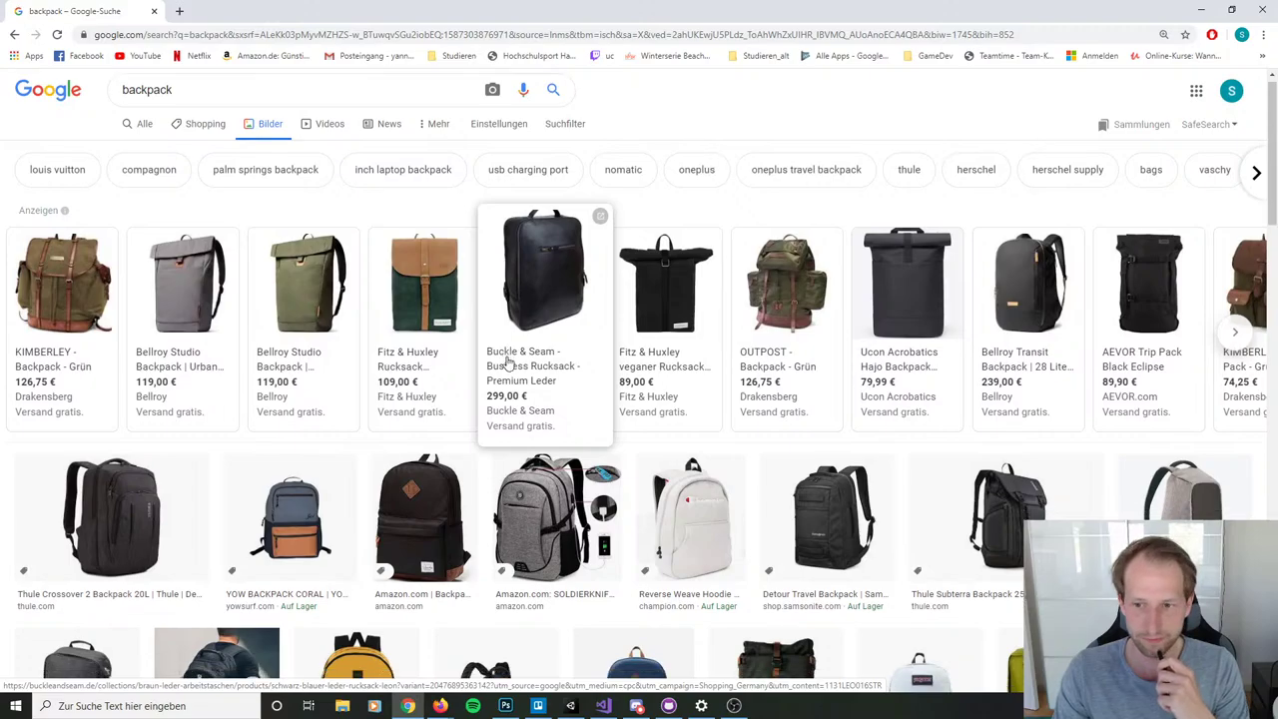
scroll(559, 340, "down", 4)
key("XF86AudioLowerVolume")
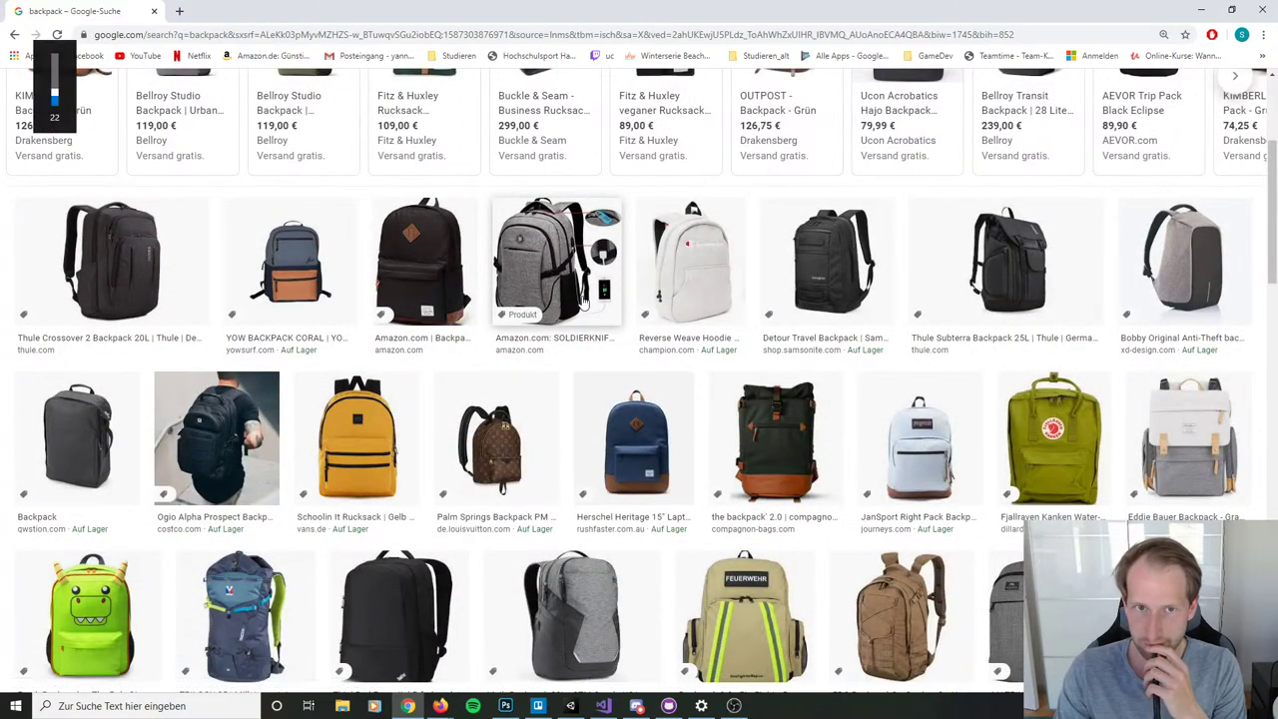
key("XF86AudioLowerVolume")
scroll(599, 330, "down", 2)
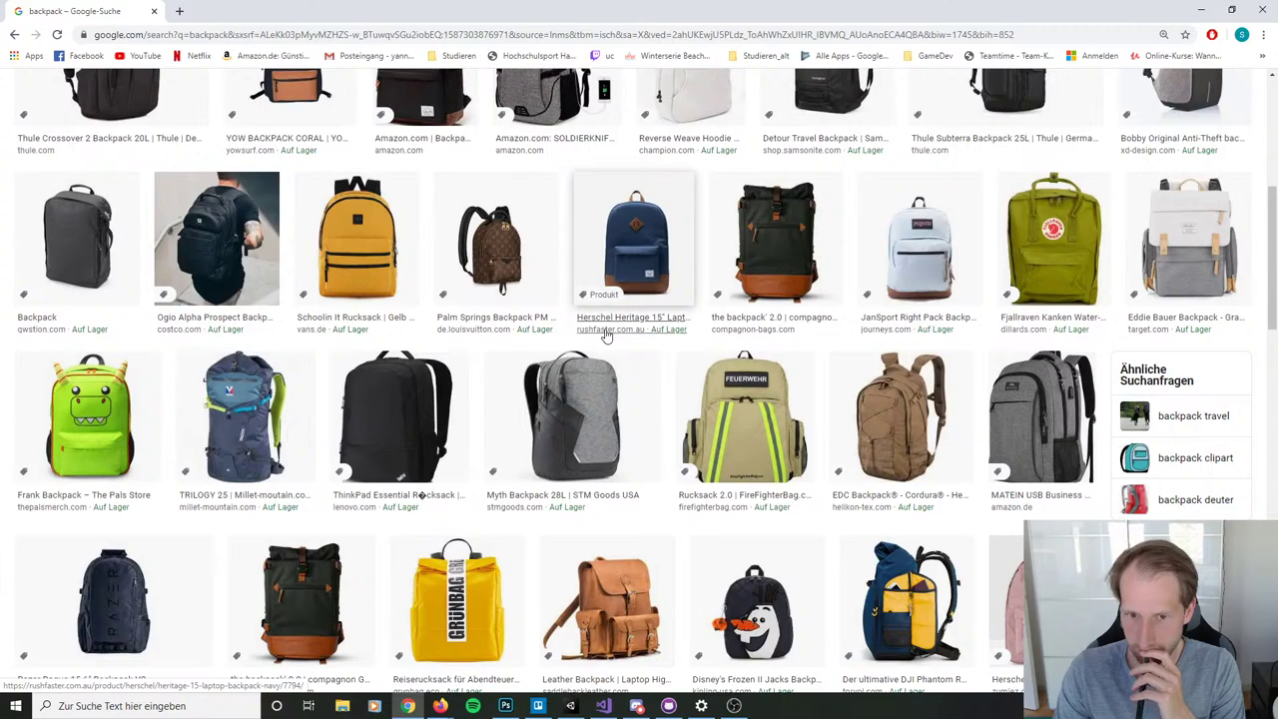
scroll(605, 336, "up", 1)
scroll(605, 336, "up", 3)
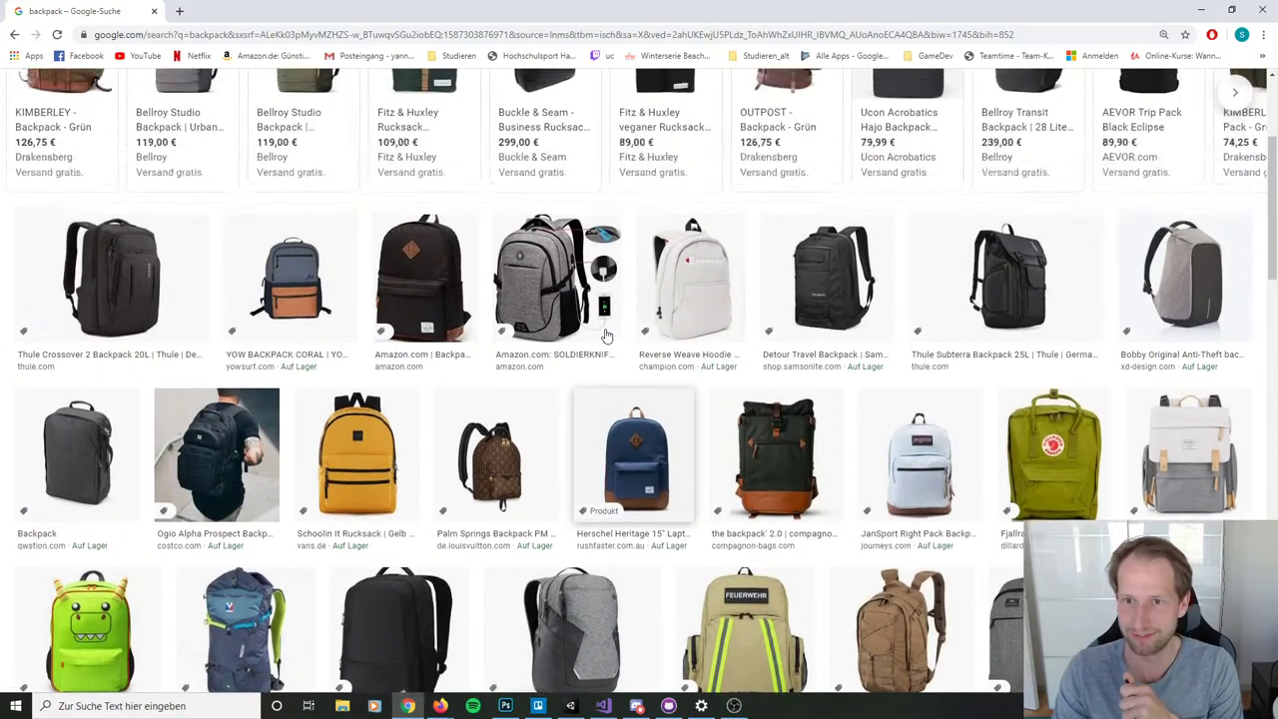
scroll(605, 336, "down", 5)
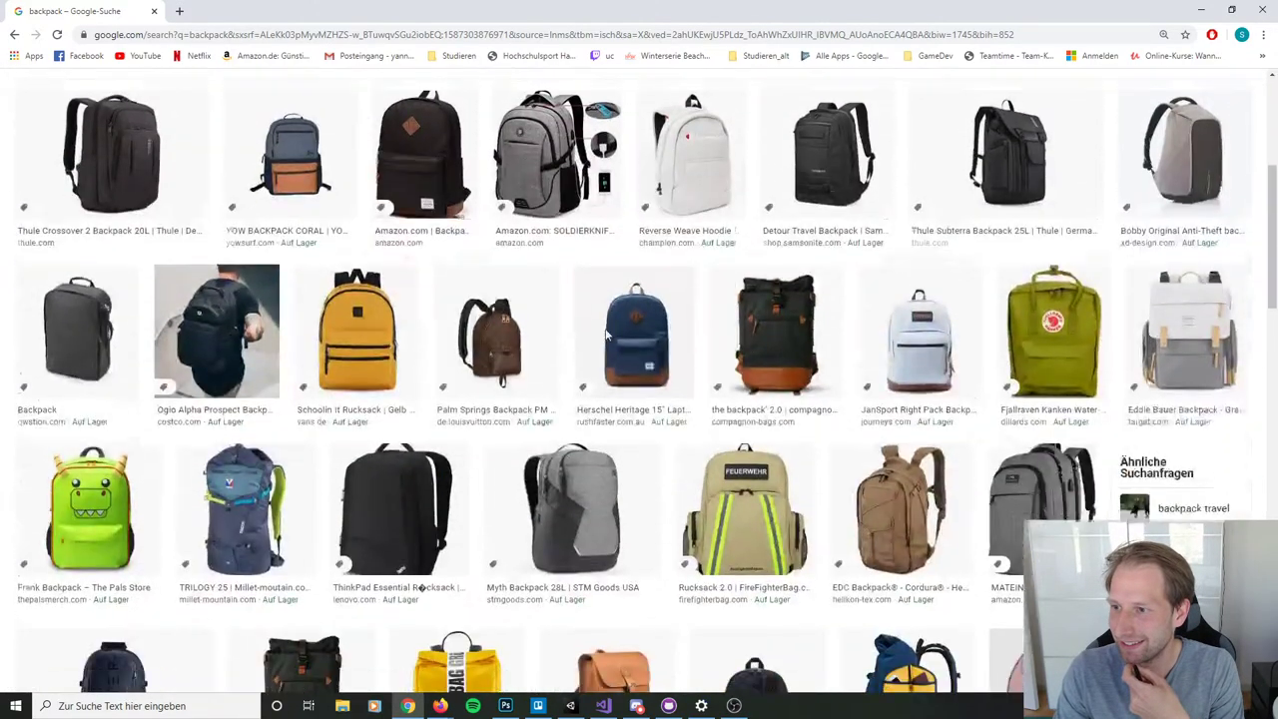
scroll(605, 336, "down", 2)
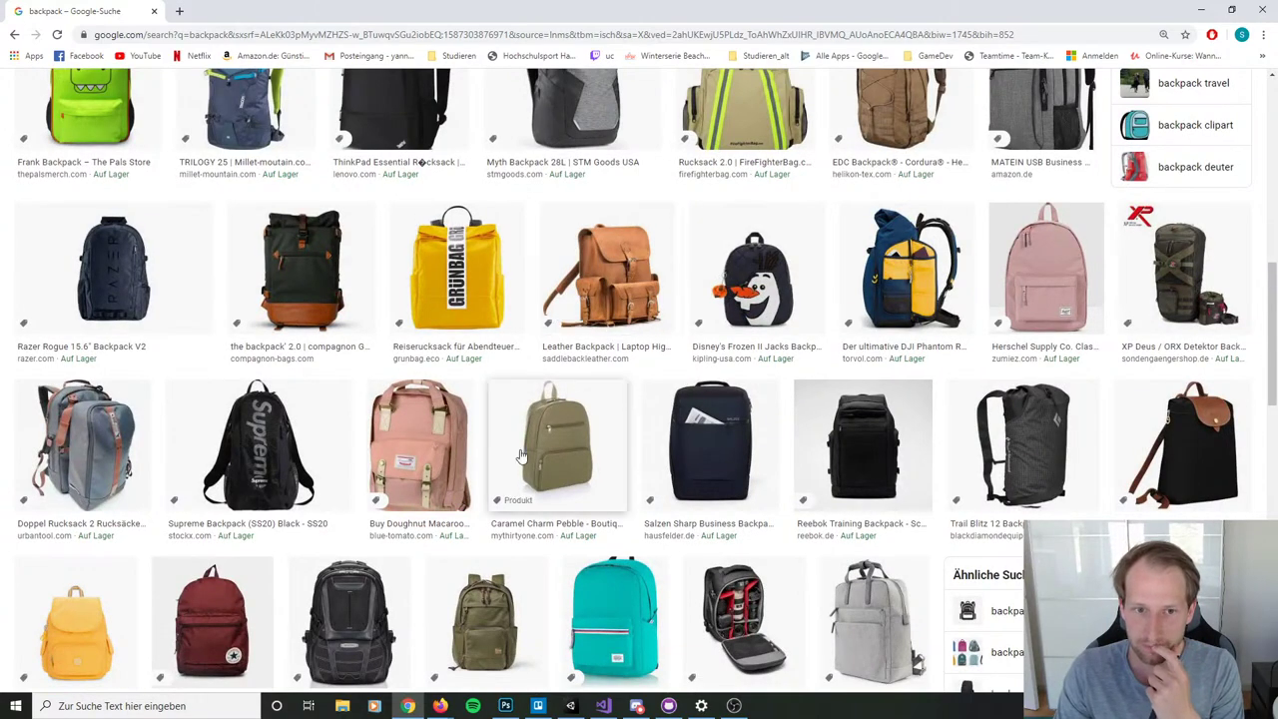
left_click(104, 460)
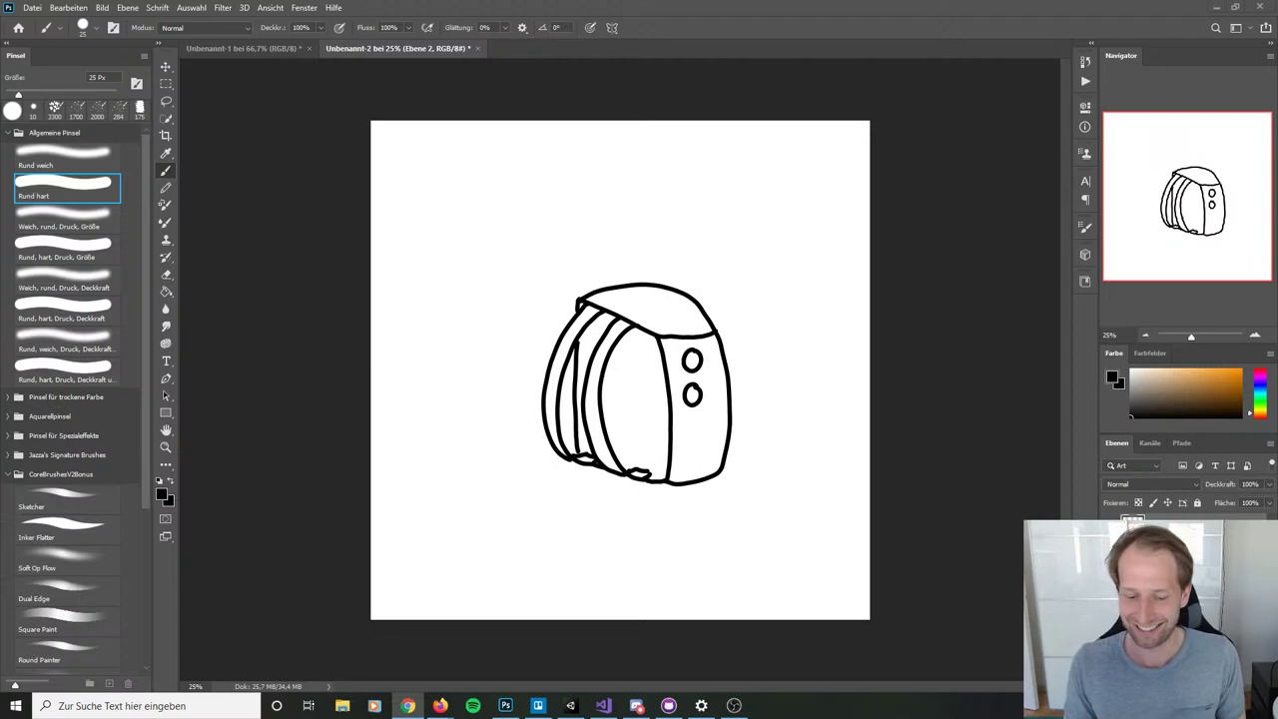
Step: Back in Photoshop, hide the inked layer, try a panel curve on Ebene 1 with the 10 px Sketcher brush, and undo it
key("ctrl+comma")
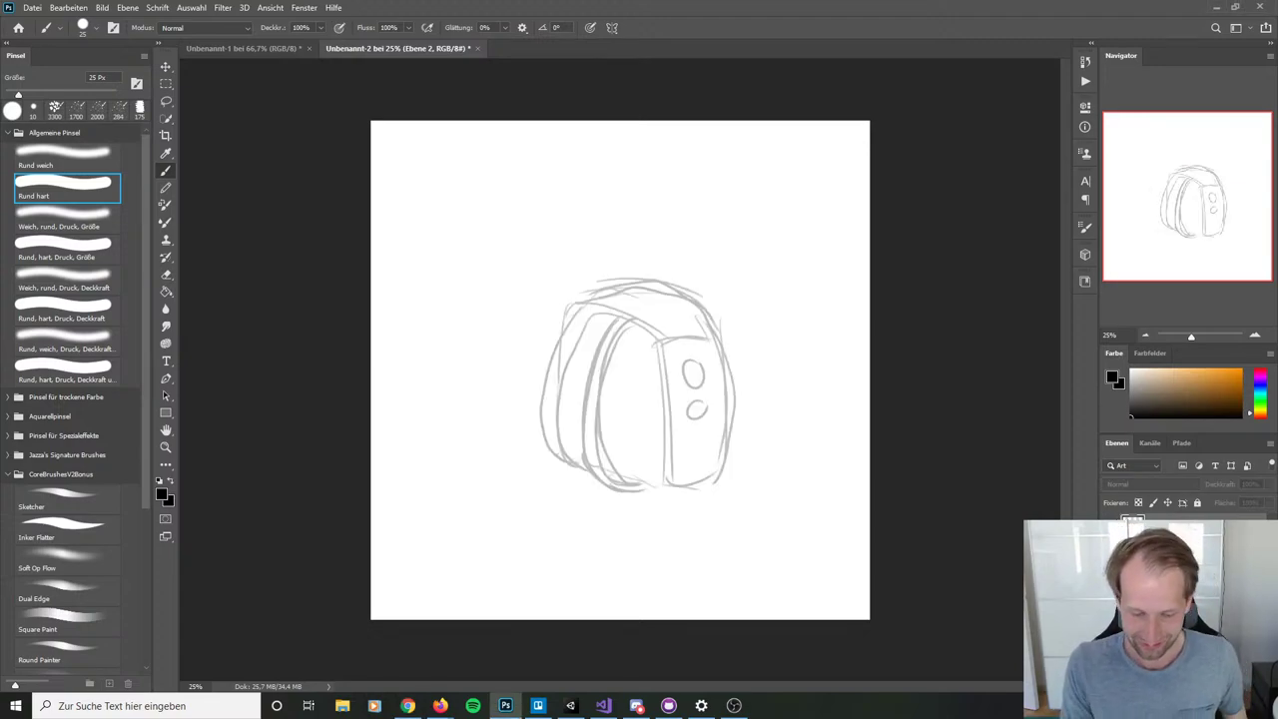
left_click(66, 495)
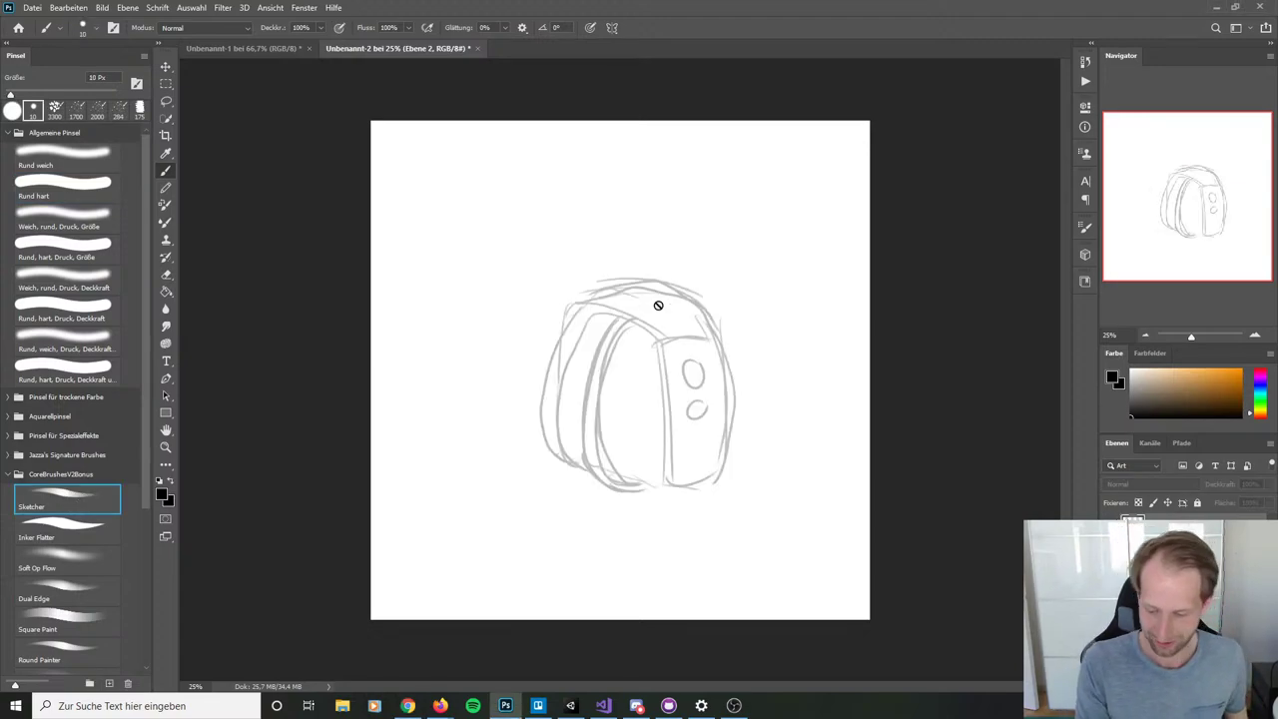
key("alt+bracketleft")
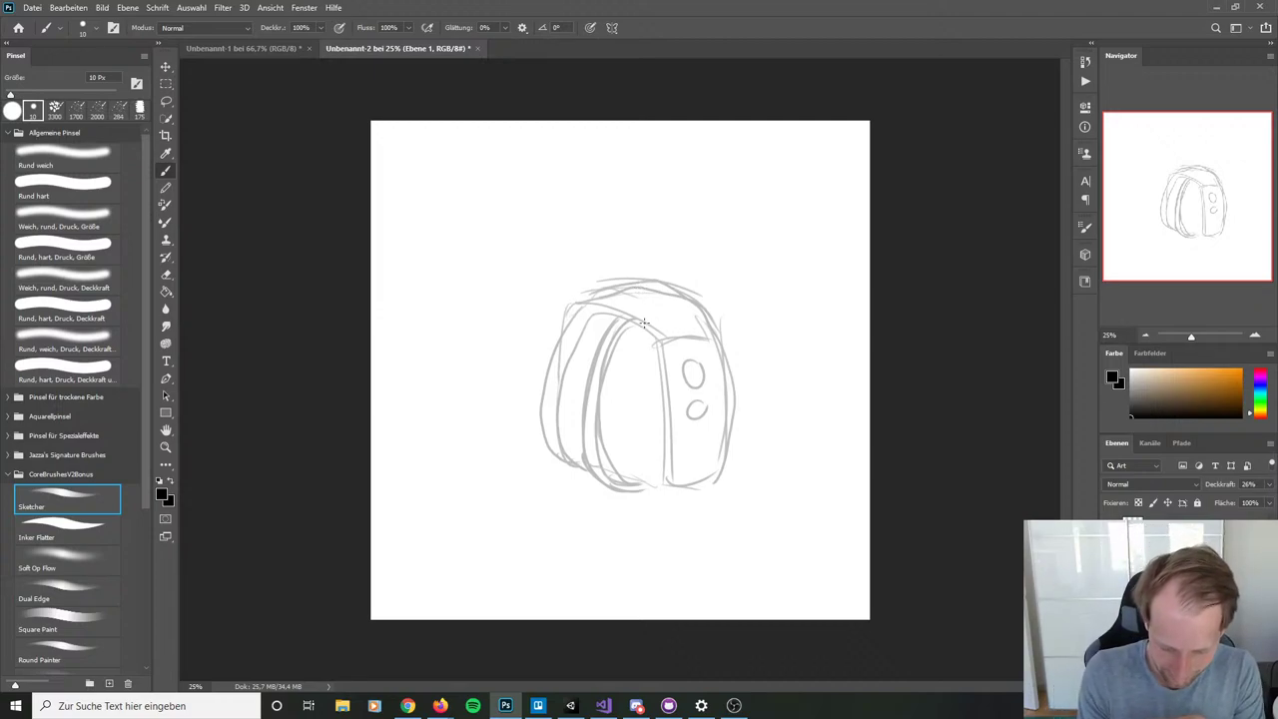
mouse_move(643, 322)
left_mouse_down()
mouse_move(610, 396)
mouse_move(611, 447)
left_mouse_up()
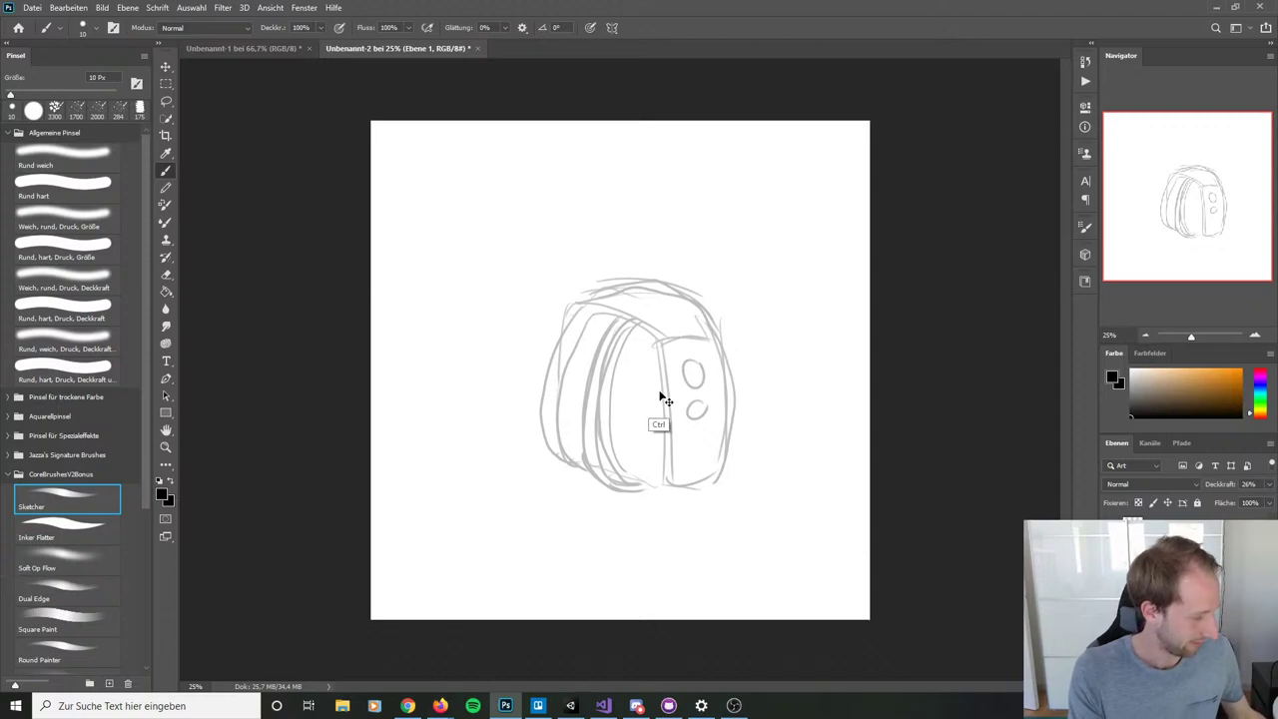
key("ctrl+z")
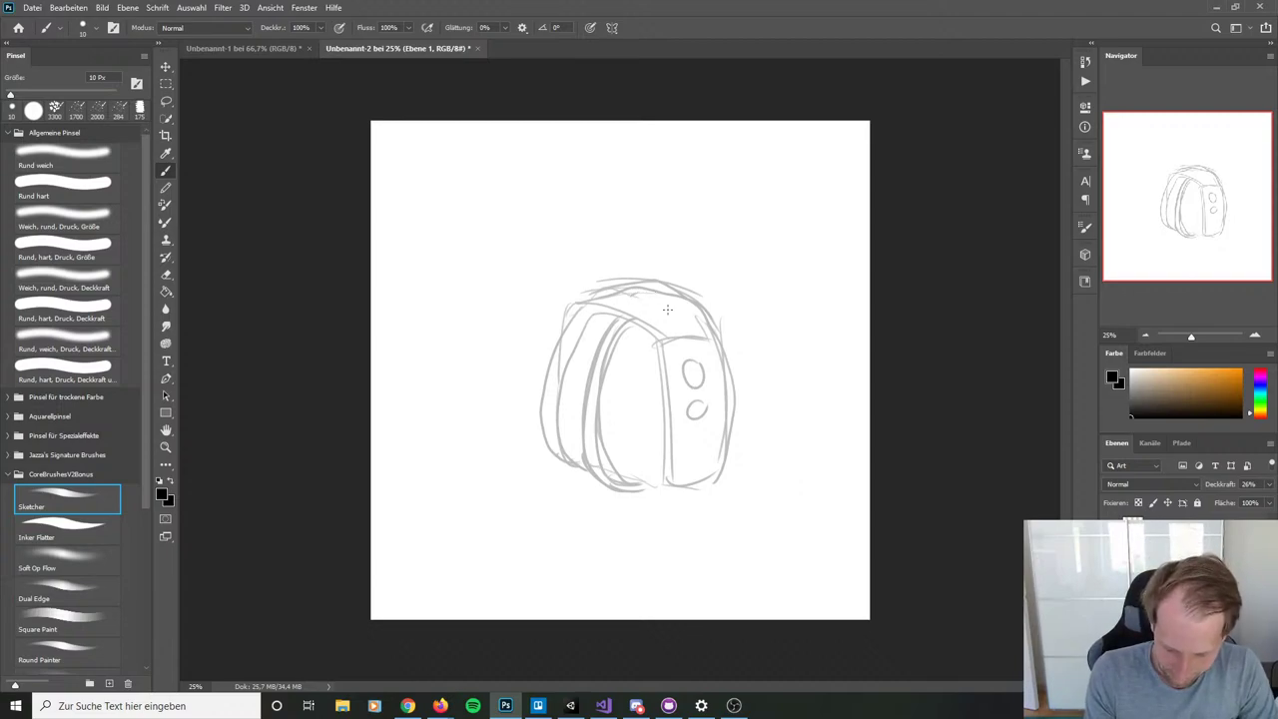
Step: Sketch a short curve on the lid and set the opacity of Ebene 1 to 100%
left_click_drag(643, 292, 667, 325)
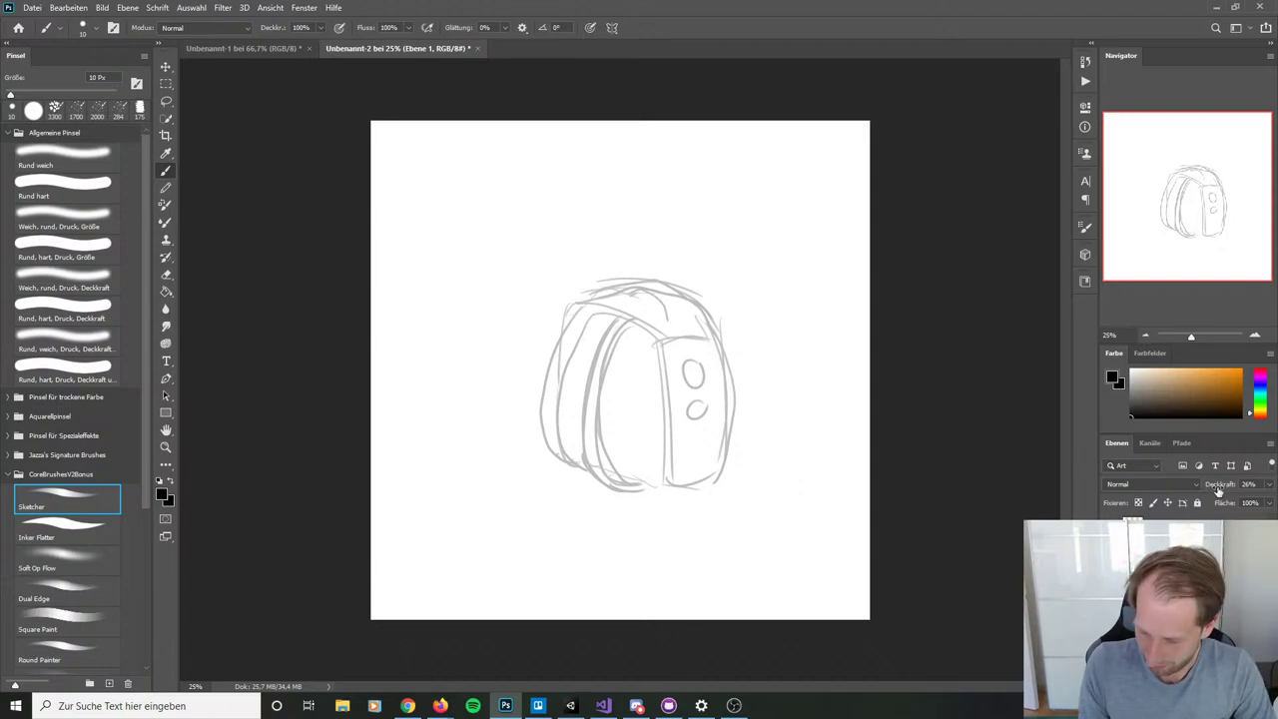
left_click_drag(1218, 490, 1260, 490)
key("ctrl+plus")
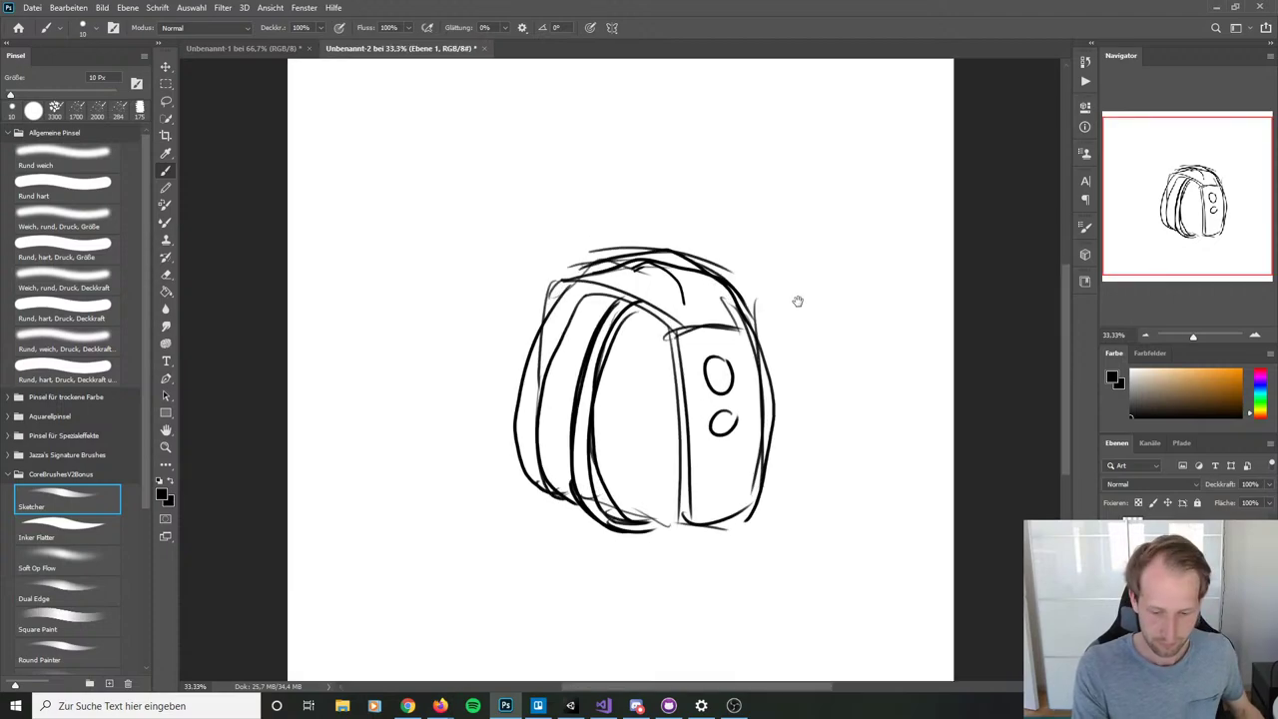
Step: Erase the two heavy inner curves along the backpack's side with a 100 px eraser, and return to the brush
left_click_drag(797, 301, 762, 357)
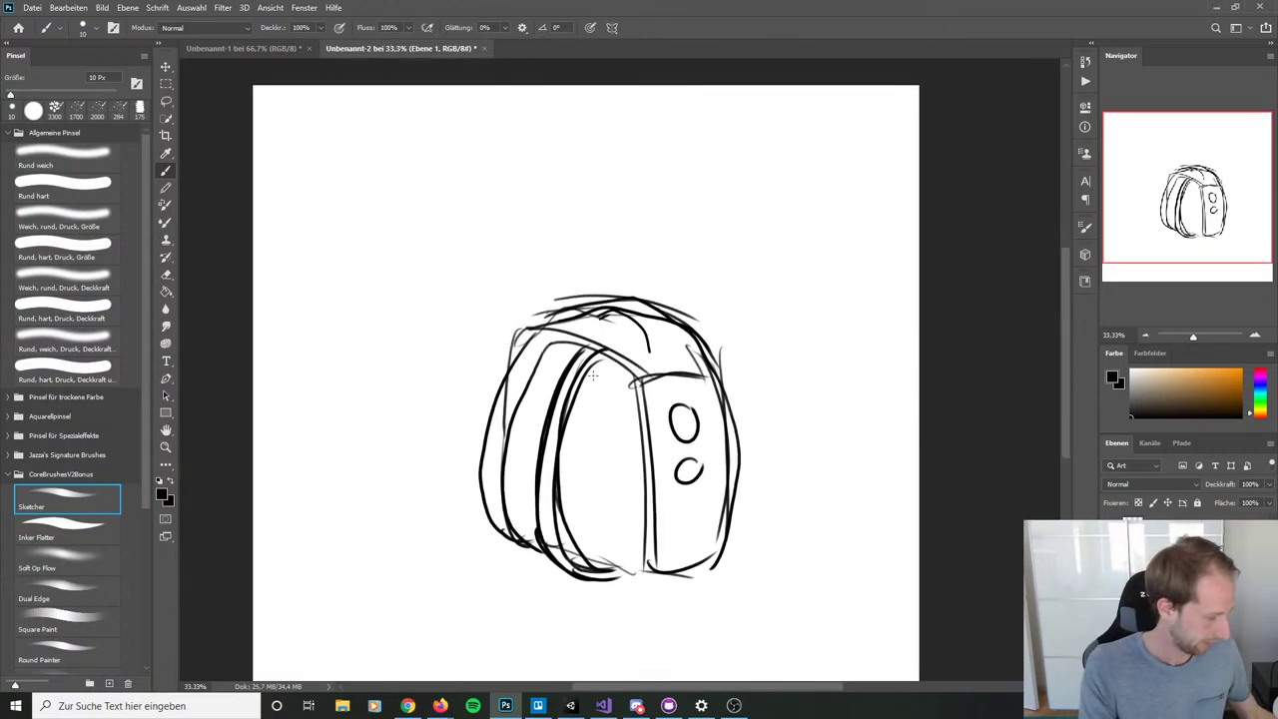
key("e")
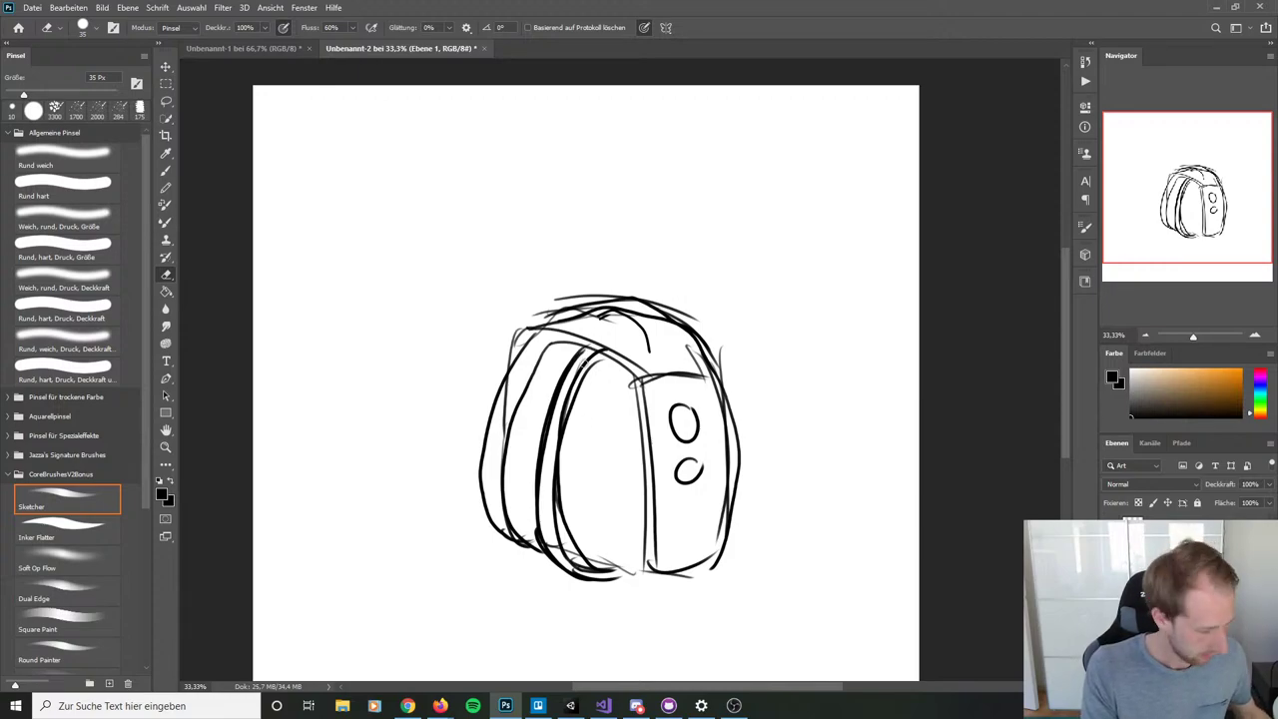
key("bracketright")
key("bracketright")
key("bracketright")
key("bracketright")
key("bracketright")
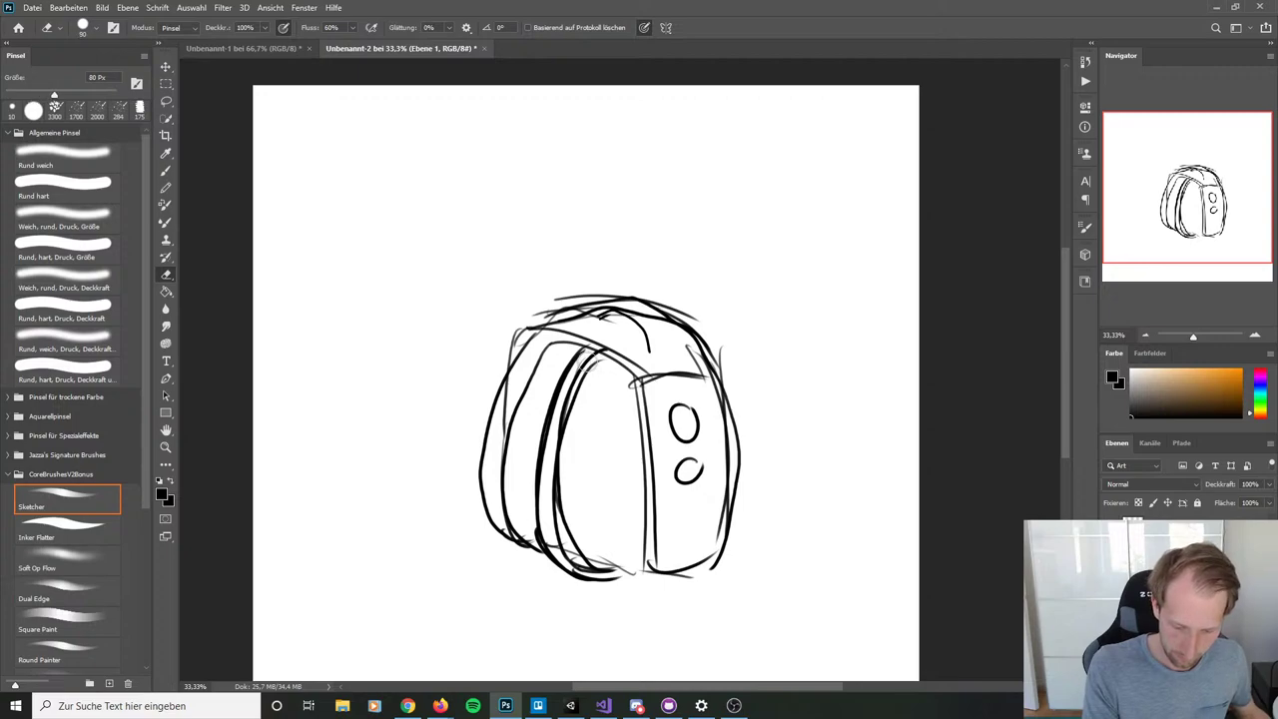
key("bracketright")
key("bracketright")
mouse_move(589, 355)
left_mouse_down()
mouse_move(549, 461)
mouse_move(547, 521)
mouse_move(569, 575)
mouse_move(611, 569)
left_mouse_up()
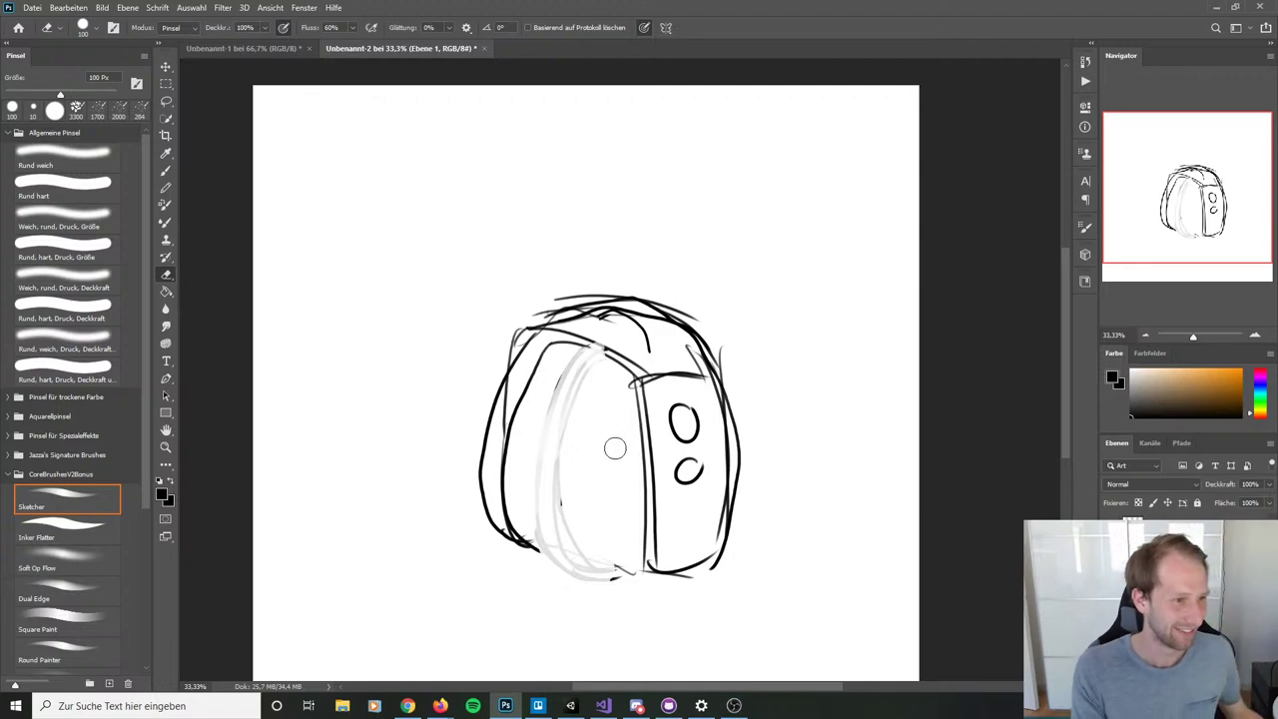
key("b")
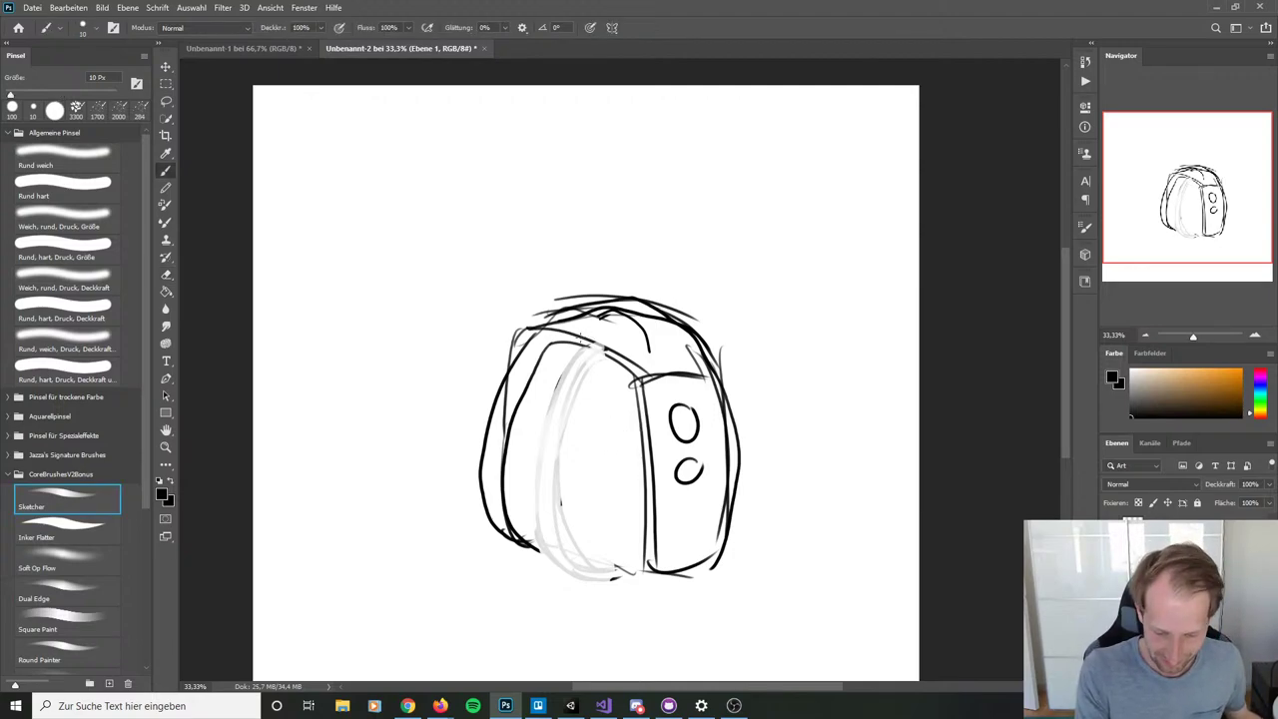
Step: Try to redraw the side panel's curves with the 10 px Sketcher brush, and undo the strokes
mouse_move(619, 361)
left_mouse_down()
mouse_move(579, 464)
mouse_move(578, 531)
mouse_move(611, 571)
left_mouse_up()
key("ctrl+z")
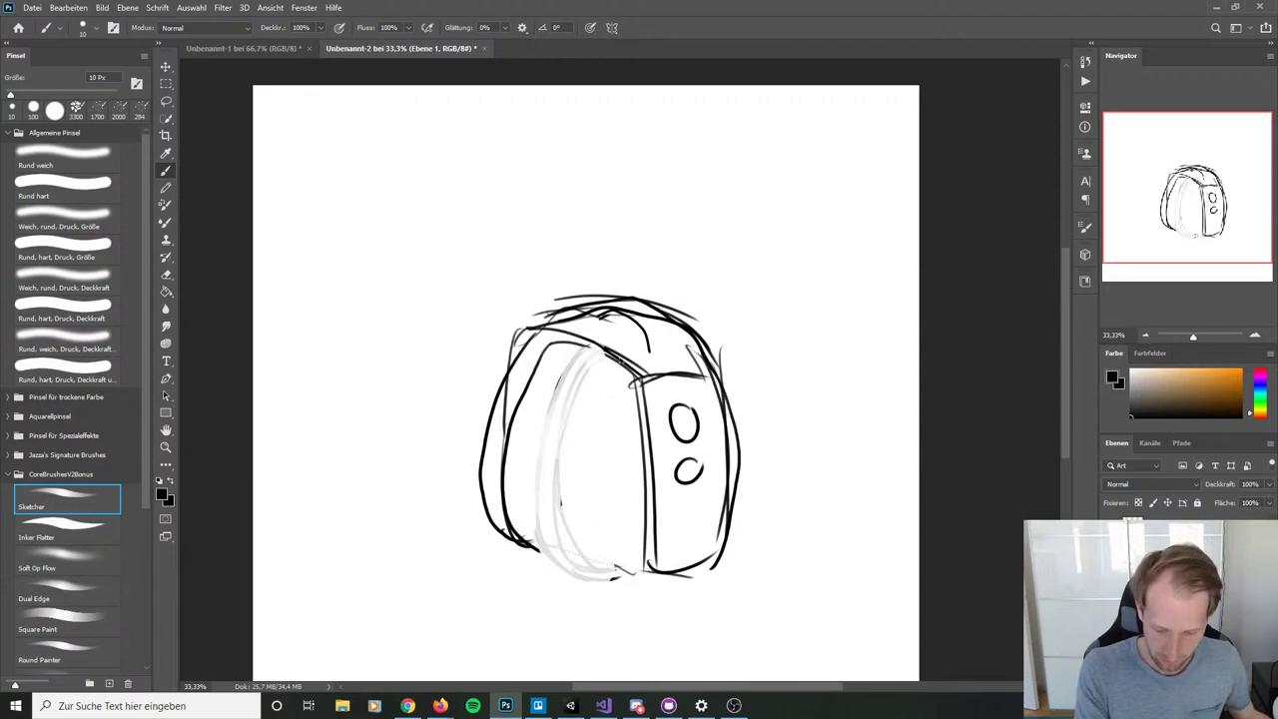
mouse_move(621, 358)
left_mouse_down()
mouse_move(584, 447)
mouse_move(611, 561)
left_mouse_up()
key("ctrl+z")
mouse_move(615, 358)
left_mouse_down()
mouse_move(566, 437)
mouse_move(567, 517)
mouse_move(609, 571)
left_mouse_up()
mouse_move(592, 348)
left_mouse_down()
mouse_move(551, 440)
mouse_move(561, 549)
mouse_move(589, 551)
mouse_move(602, 569)
left_mouse_up()
key("ctrl+z")
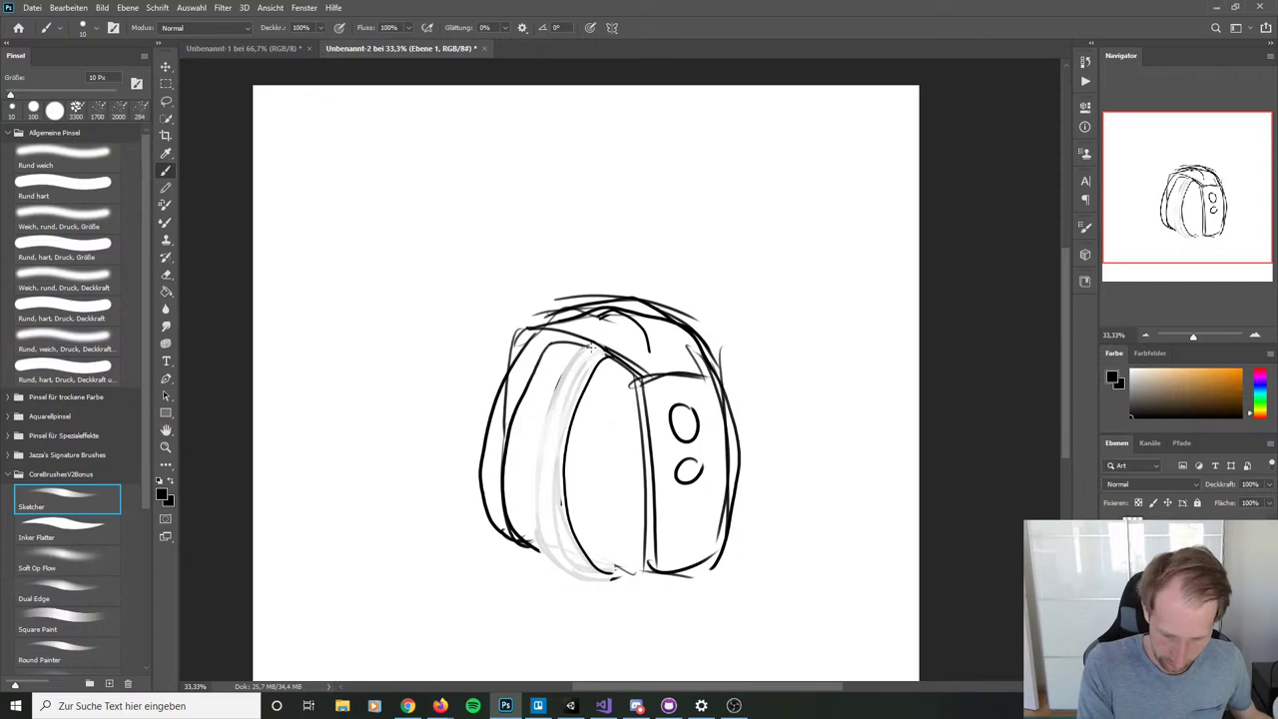
mouse_move(591, 347)
left_mouse_down()
mouse_move(557, 424)
mouse_move(549, 487)
mouse_move(573, 562)
mouse_move(611, 573)
left_mouse_up()
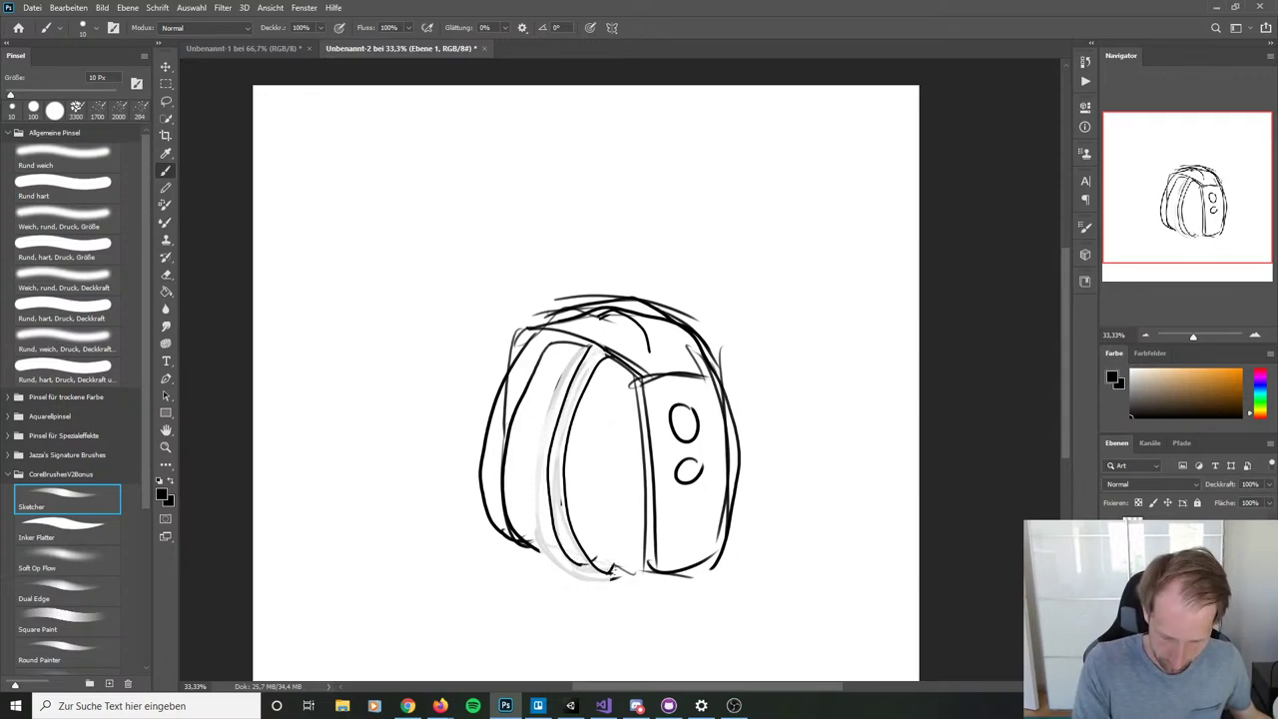
mouse_move(554, 340)
left_mouse_down()
mouse_move(522, 398)
mouse_move(508, 477)
mouse_move(545, 550)
left_mouse_up()
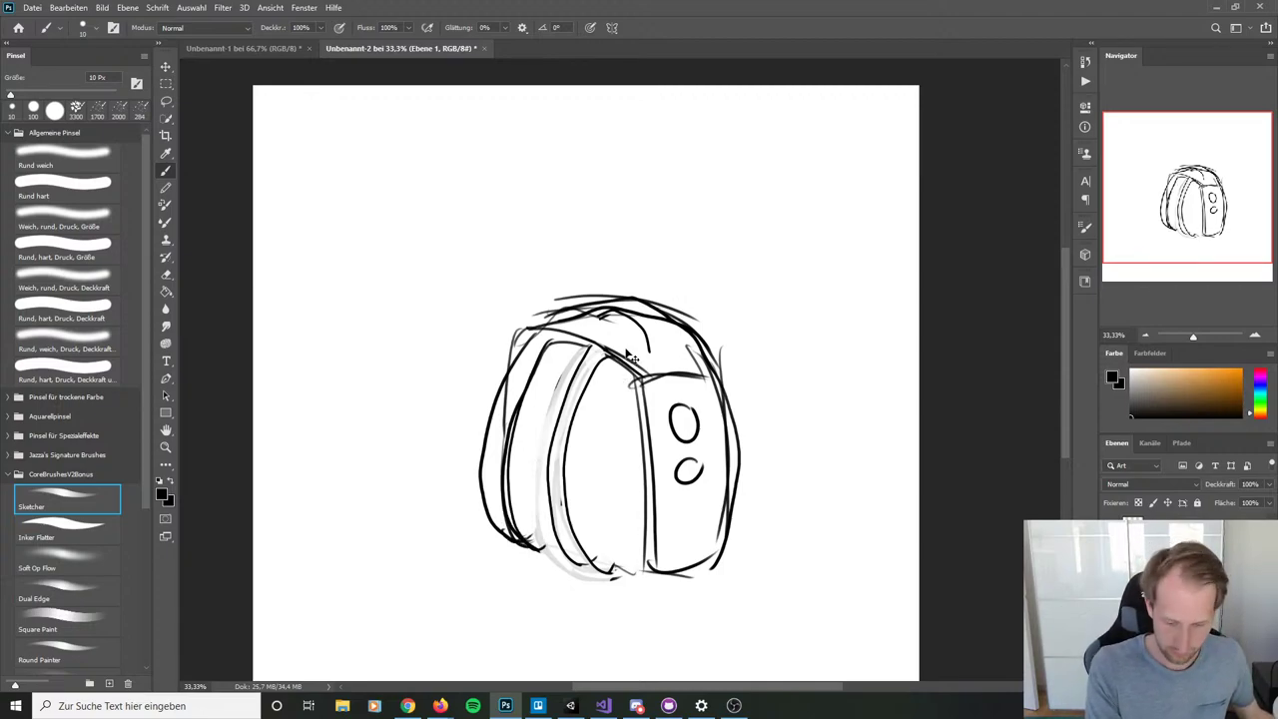
key("ctrl+z")
key("ctrl+z")
key("ctrl+z")
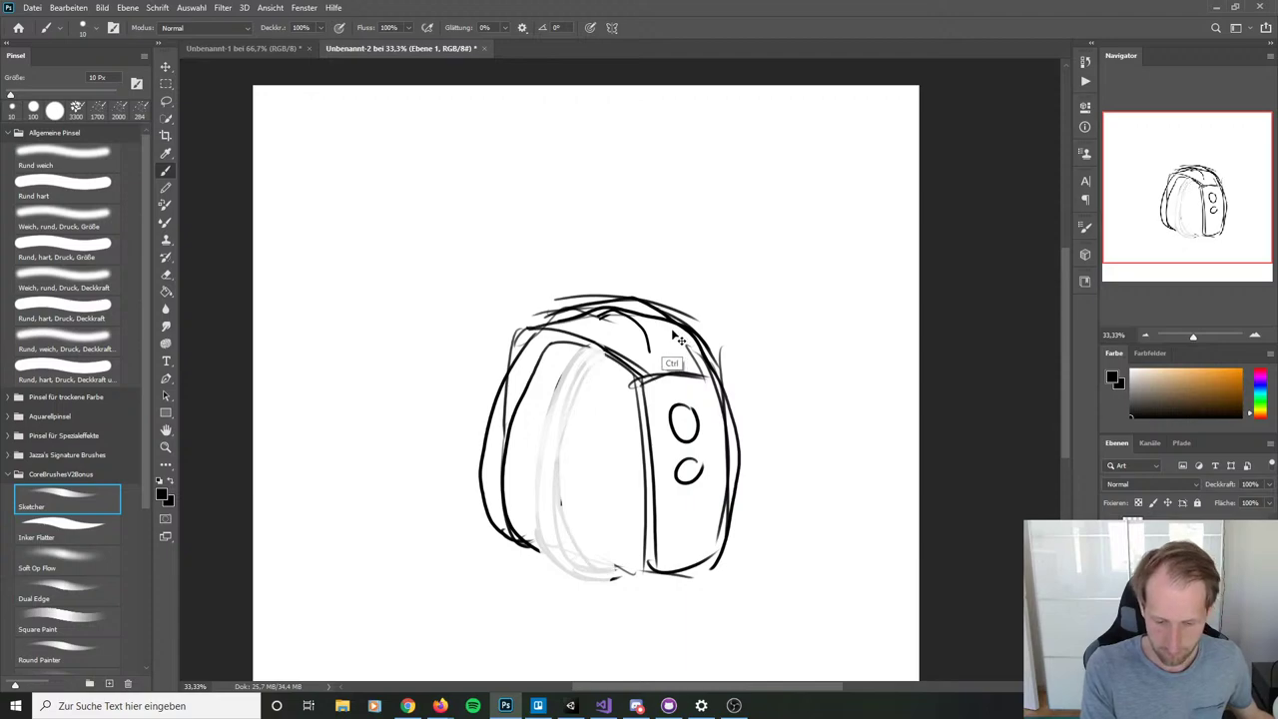
Step: Sketch two parallel side panel curves with a small hooked lower end, and a curved handle on the lid
left_click_drag(613, 361, 587, 398)
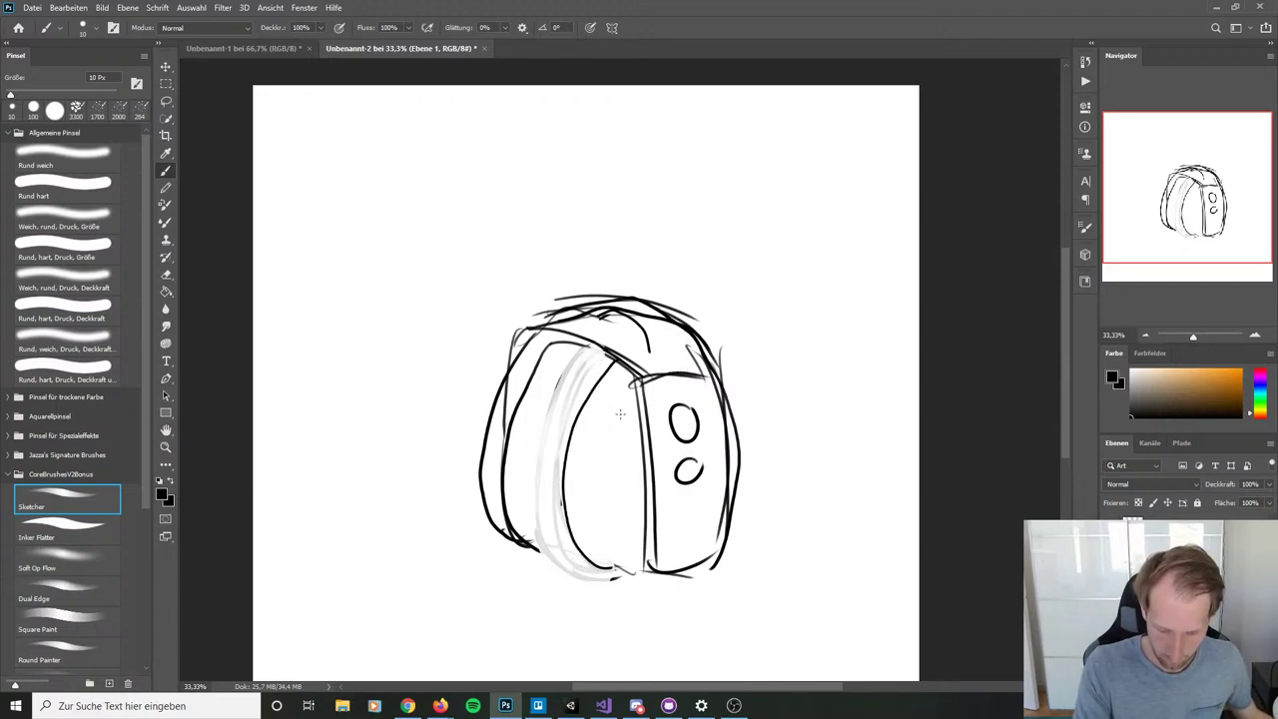
mouse_move(607, 351)
left_mouse_down()
mouse_move(557, 429)
mouse_move(554, 529)
mouse_move(613, 565)
mouse_move(627, 551)
left_mouse_up()
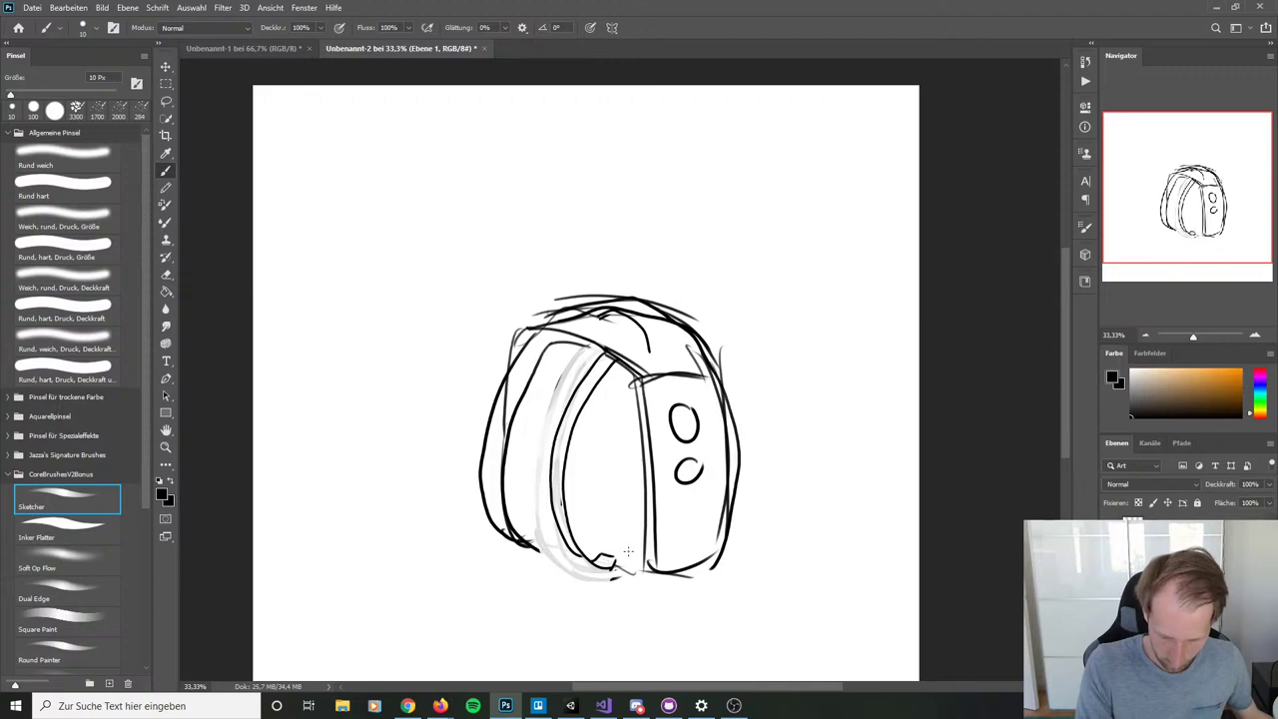
mouse_move(591, 311)
left_mouse_down()
mouse_move(654, 359)
mouse_move(633, 305)
mouse_move(663, 365)
left_mouse_up()
left_click_drag(635, 315, 659, 359)
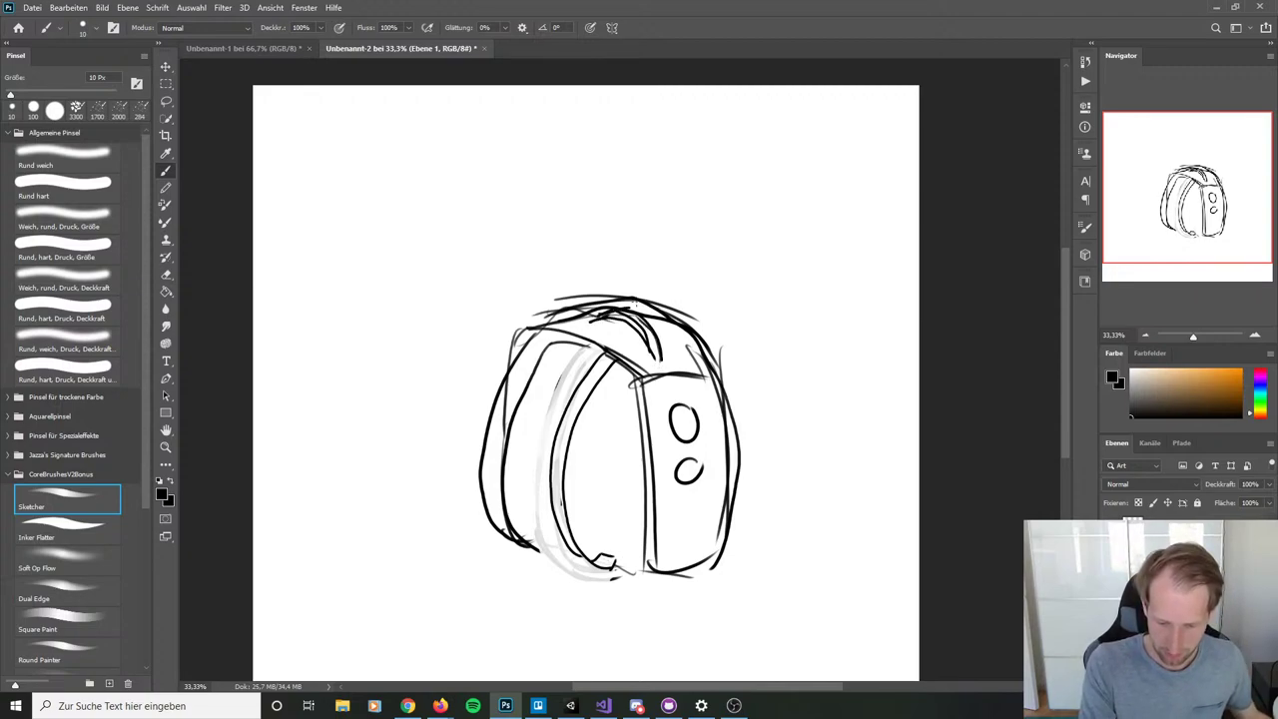
Step: Sketch a pocket bulging from the backpack's right side, and touch up the bottom edge and lid handle
mouse_move(677, 317)
left_mouse_down()
mouse_move(705, 321)
mouse_move(747, 360)
mouse_move(767, 420)
left_mouse_up()
mouse_move(699, 345)
left_mouse_down()
mouse_move(746, 364)
mouse_move(754, 411)
mouse_move(710, 339)
mouse_move(757, 395)
mouse_move(755, 484)
mouse_move(728, 547)
left_mouse_up()
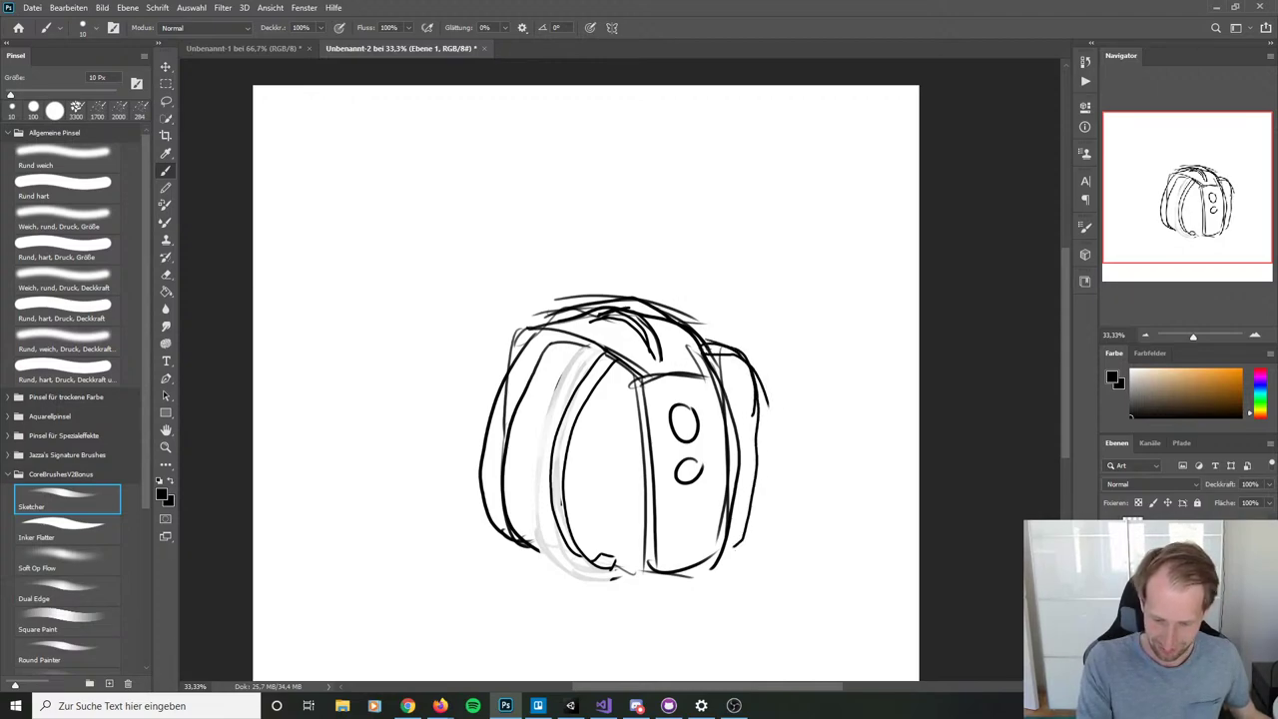
mouse_move(707, 349)
left_mouse_down()
mouse_move(755, 459)
mouse_move(733, 536)
left_mouse_up()
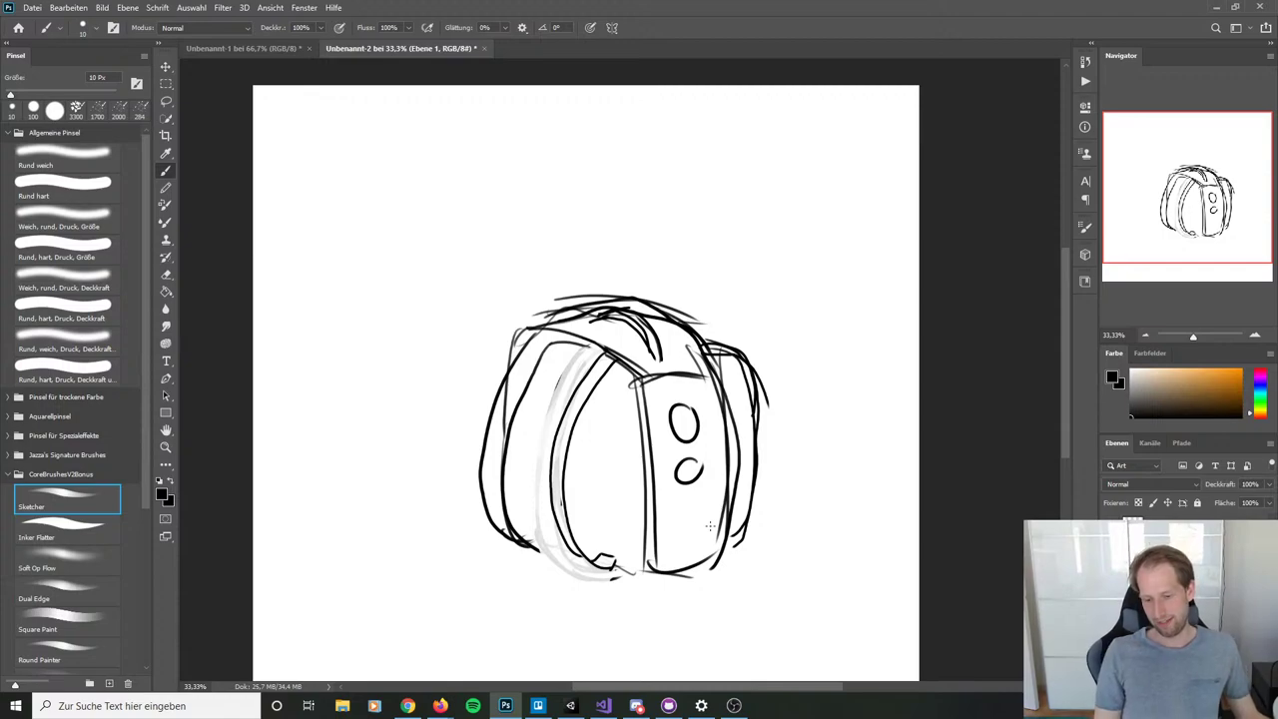
left_click_drag(640, 564, 629, 561)
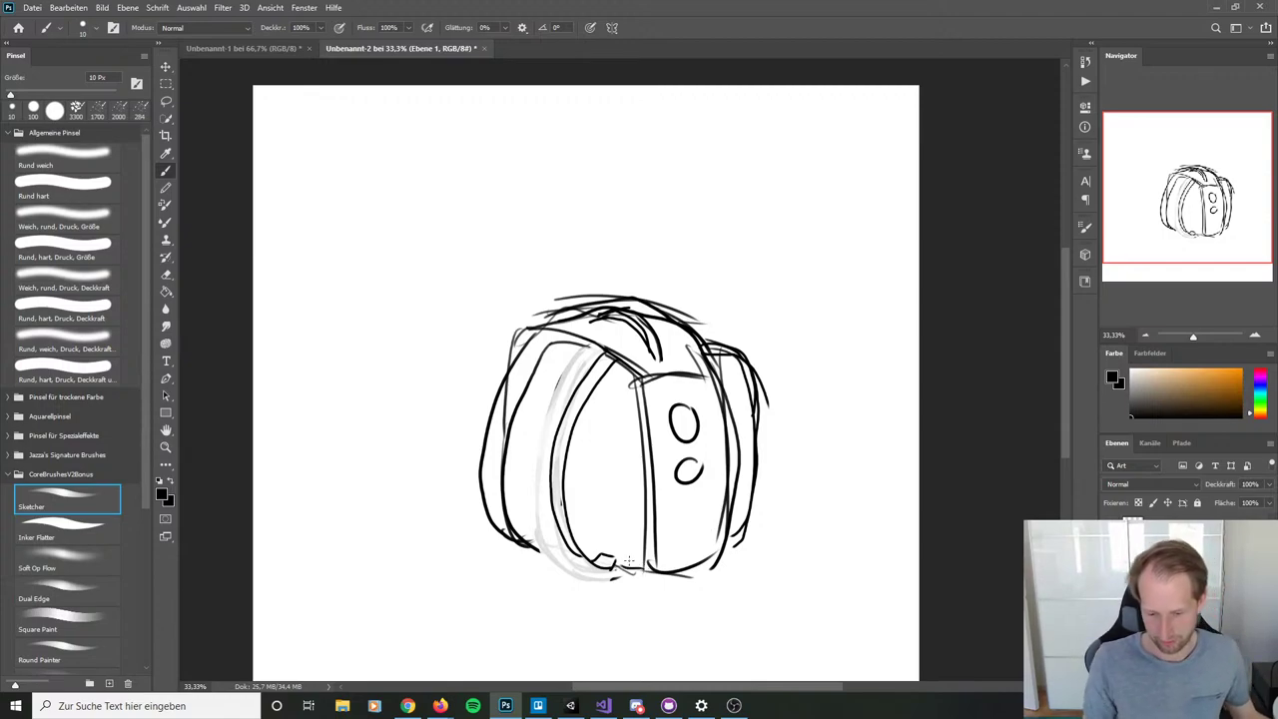
left_click_drag(593, 316, 657, 333)
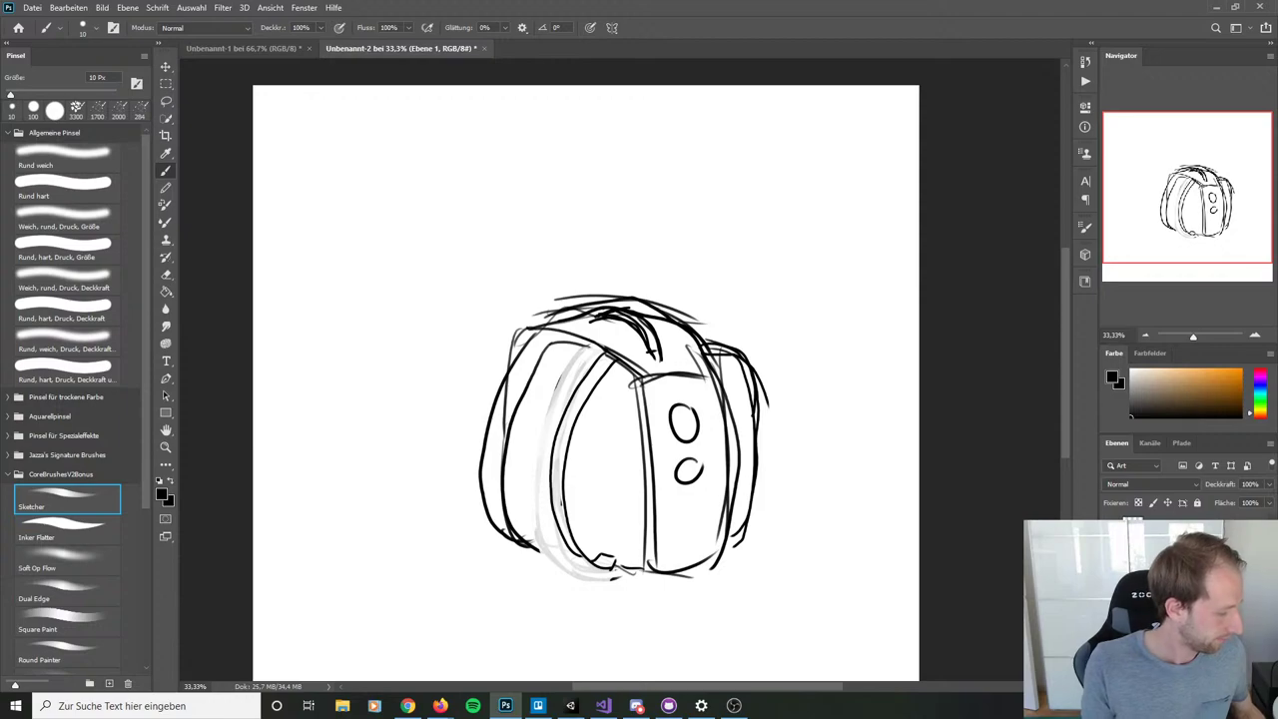
Step: Add a new layer above the sketch and reduce the opacity of Ebene 1 to 29%
key("ctrl+shift+n")
left_click(1222, 193)
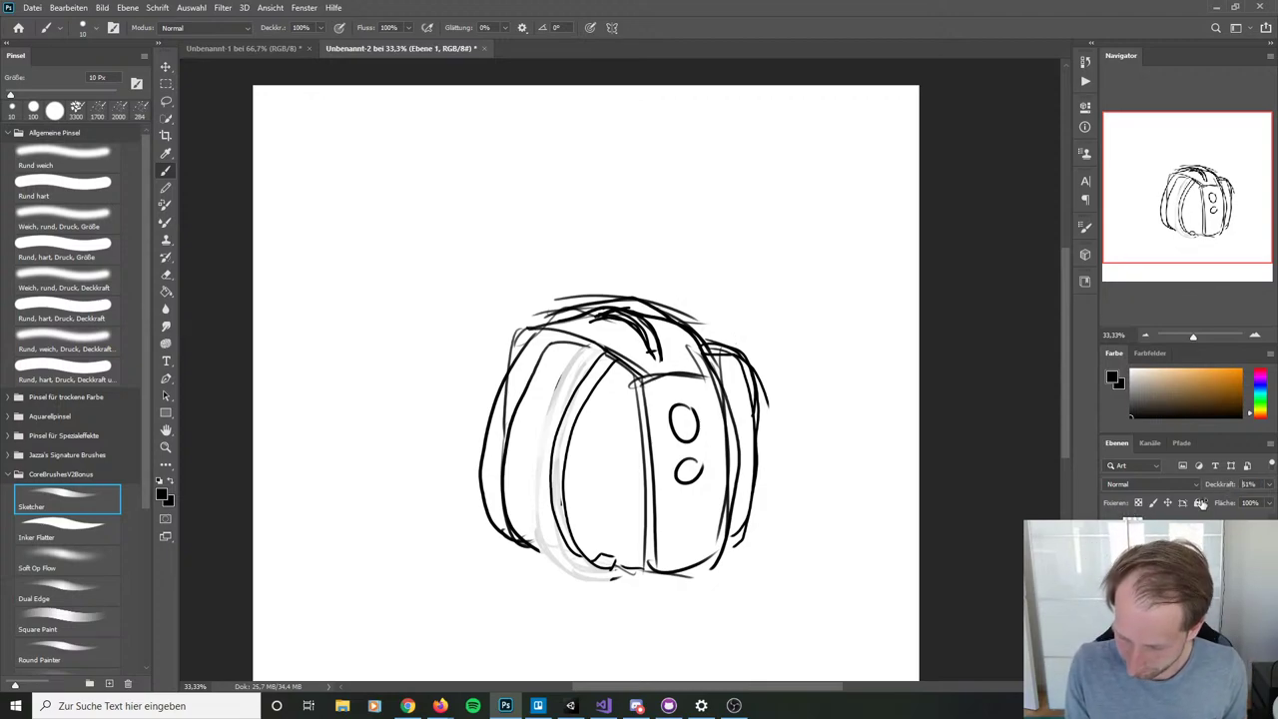
type("29")
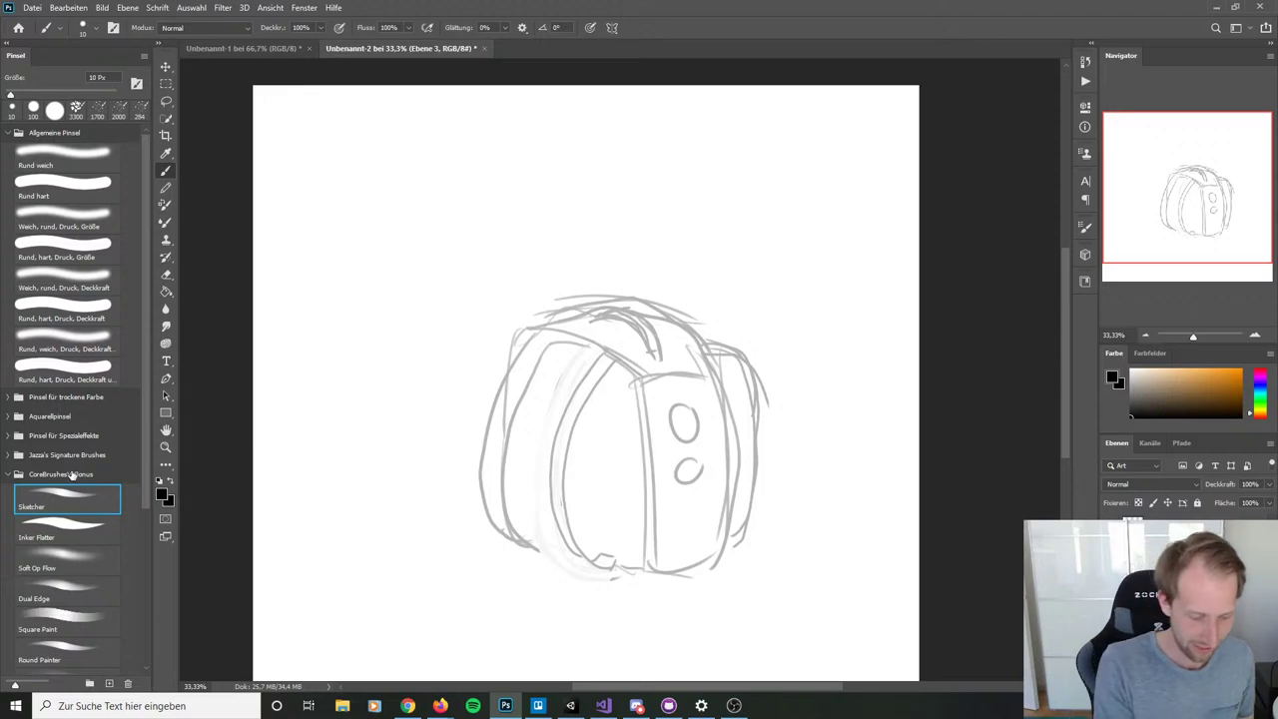
Step: Choose the Rund hart brush at 15 px, testing strokes beside the backpack on Ebene 3 and undoing them
left_click(61, 184)
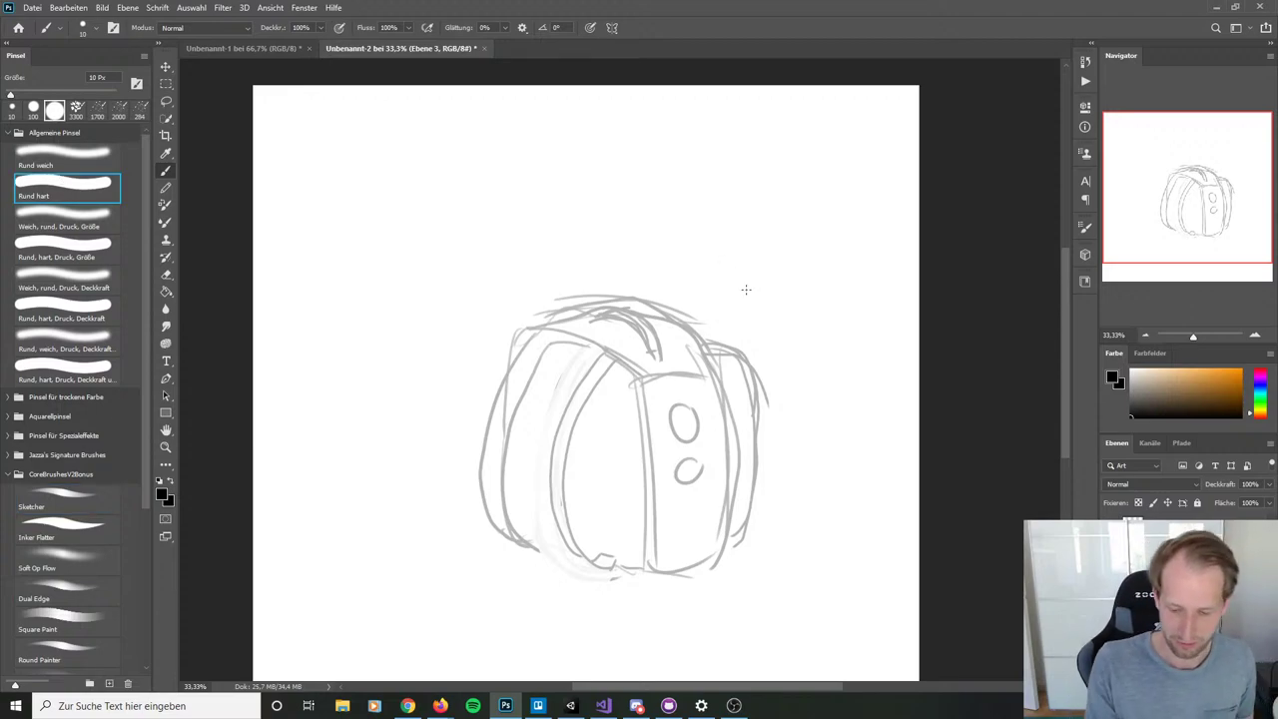
left_click_drag(782, 247, 844, 365)
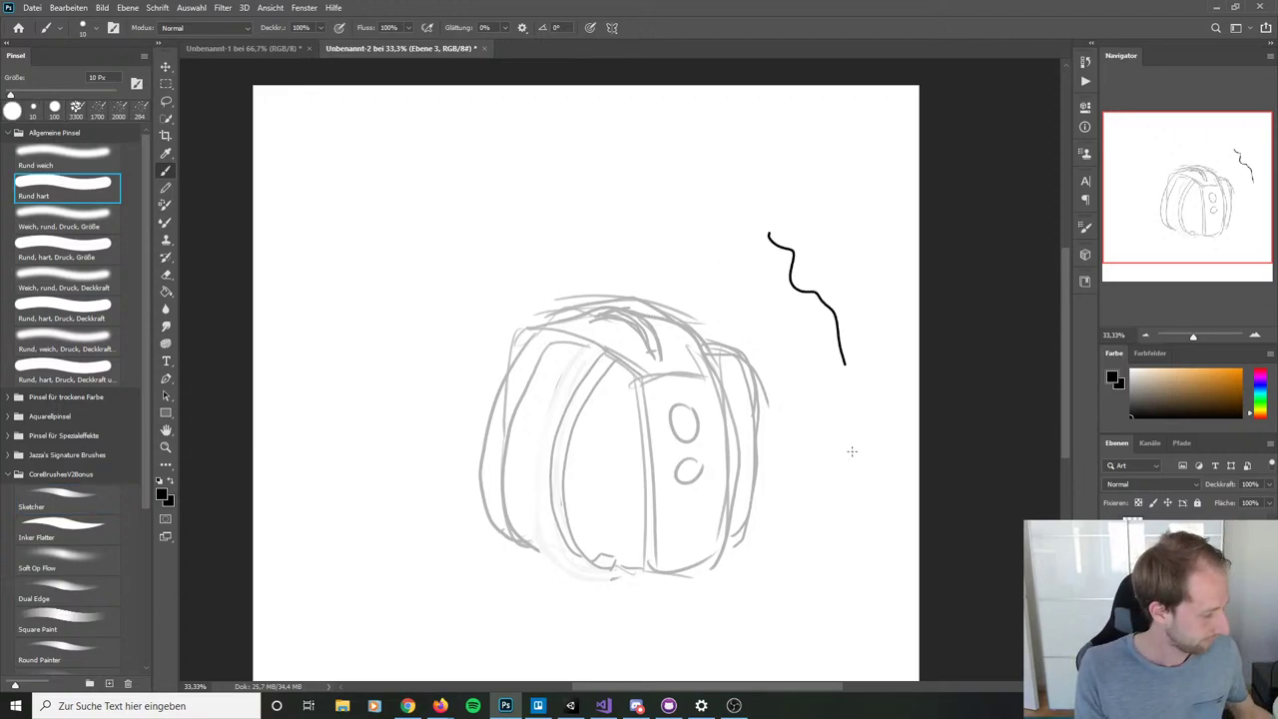
key("ctrl+z")
key("bracketright")
key("bracketright")
key("bracketright")
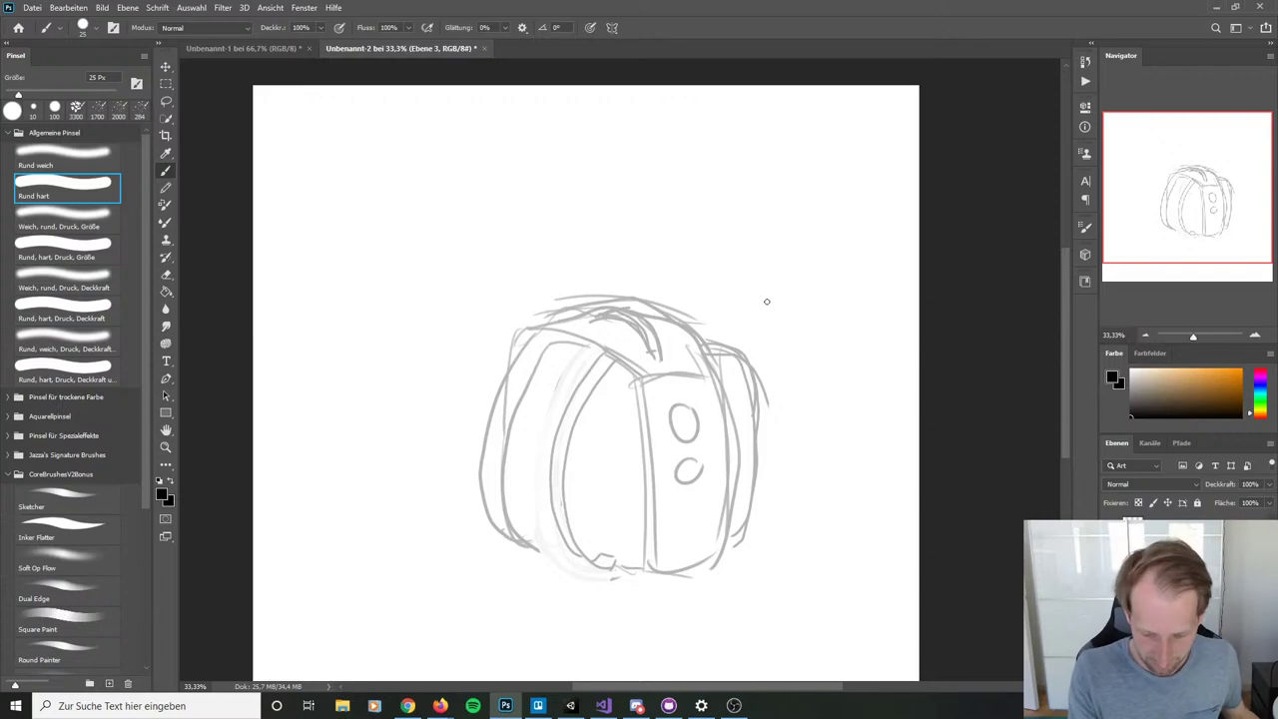
left_click_drag(767, 301, 834, 447)
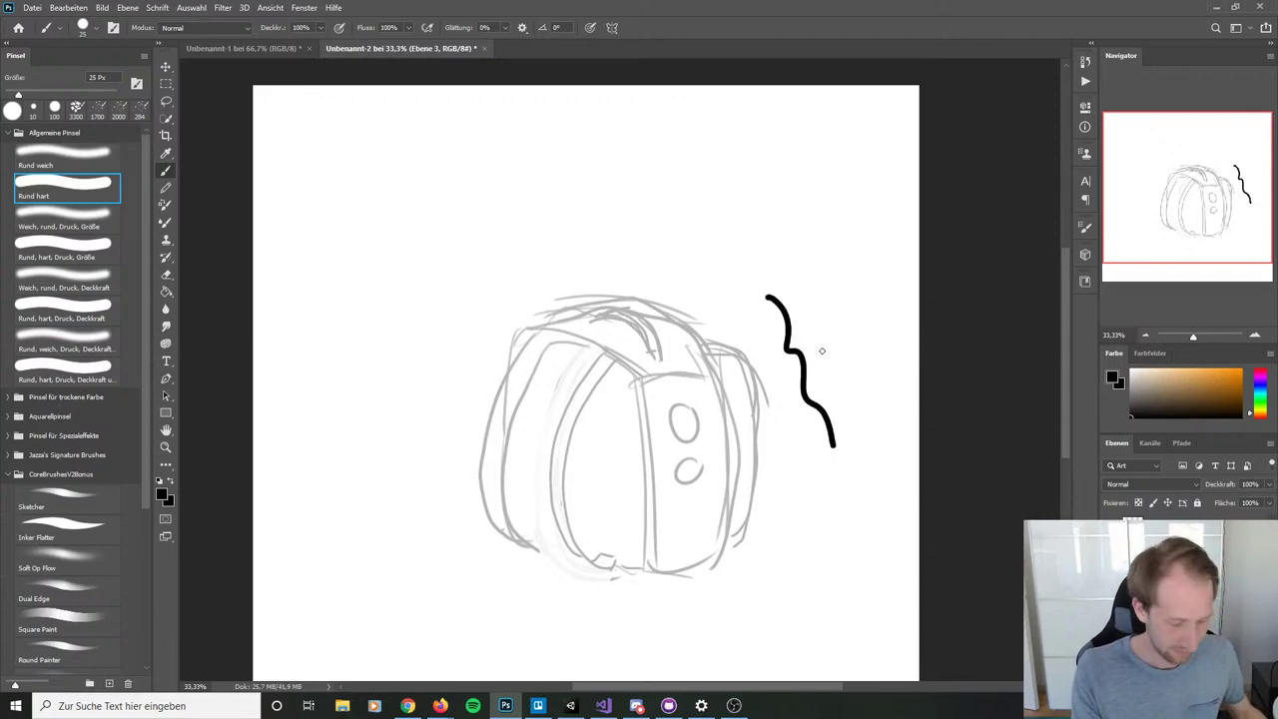
key("bracketleft")
key("ctrl+z")
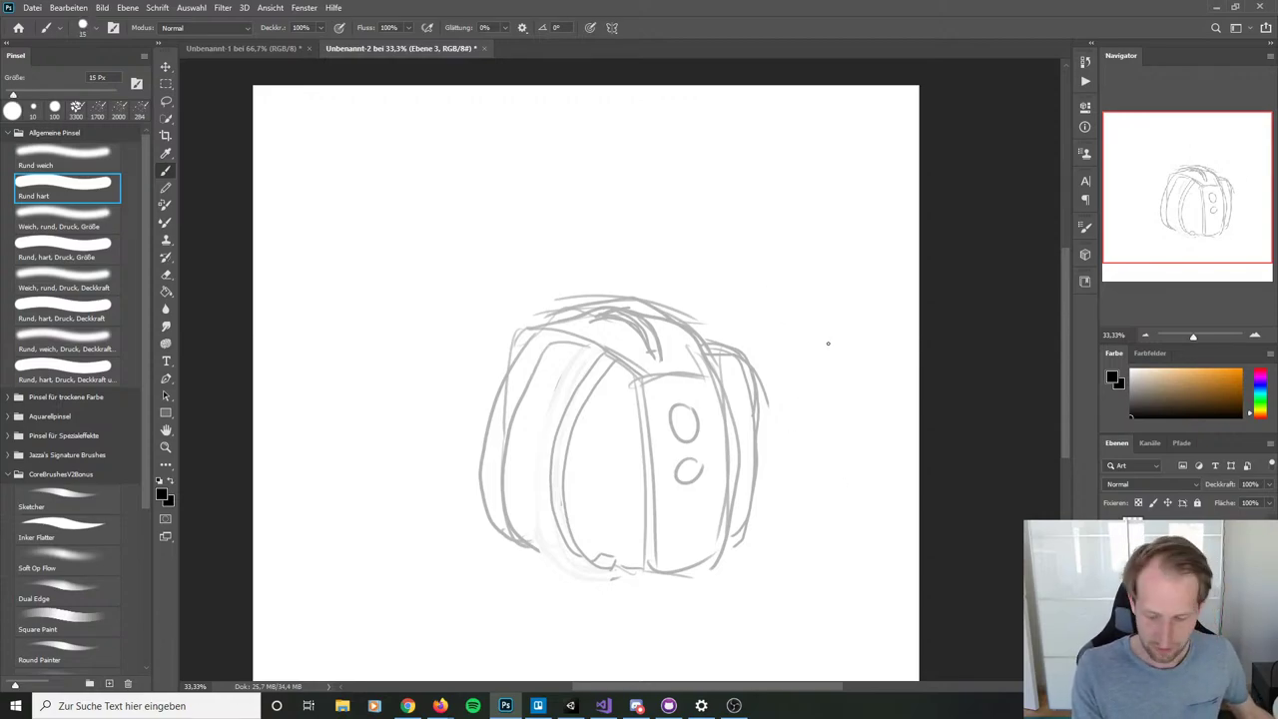
Step: Try to ink the side panel curve and the handle's inner curve at 15 px, undoing each stroke
key("ctrl+plus")
scroll(734, 324, "down", 3)
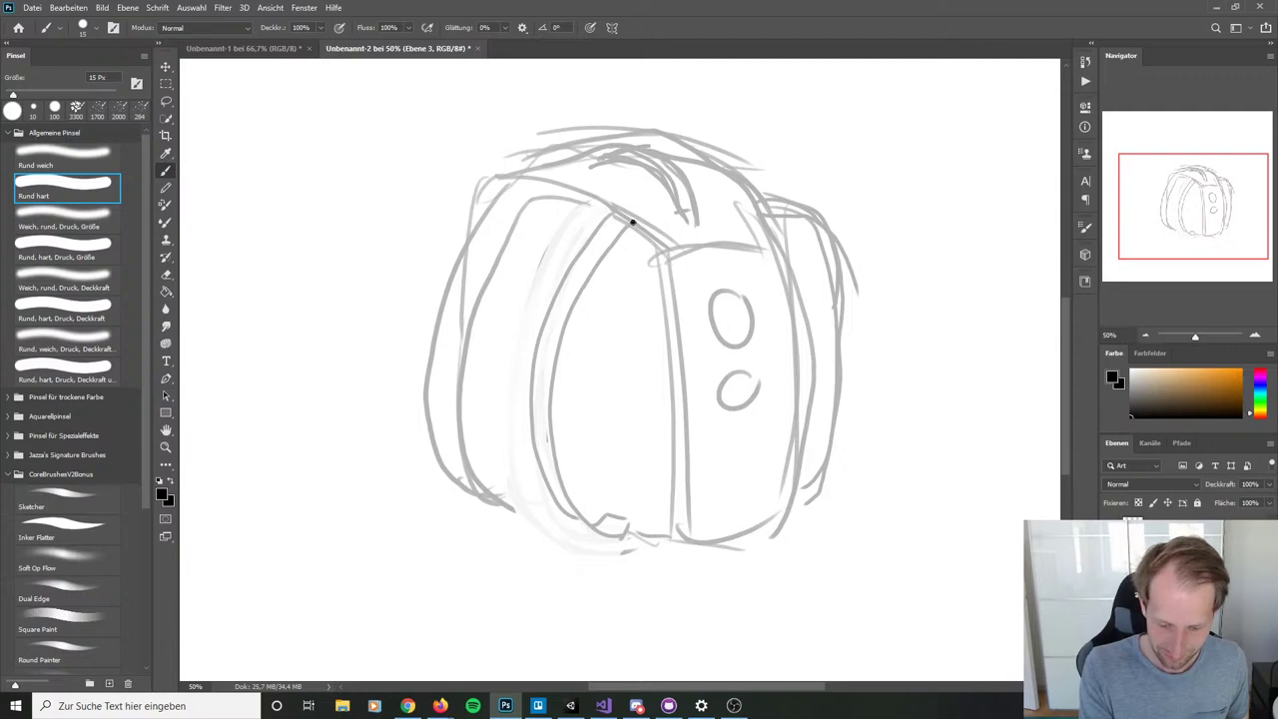
mouse_move(632, 222)
left_mouse_down()
mouse_move(552, 320)
mouse_move(546, 432)
mouse_move(589, 528)
mouse_move(647, 513)
left_mouse_up()
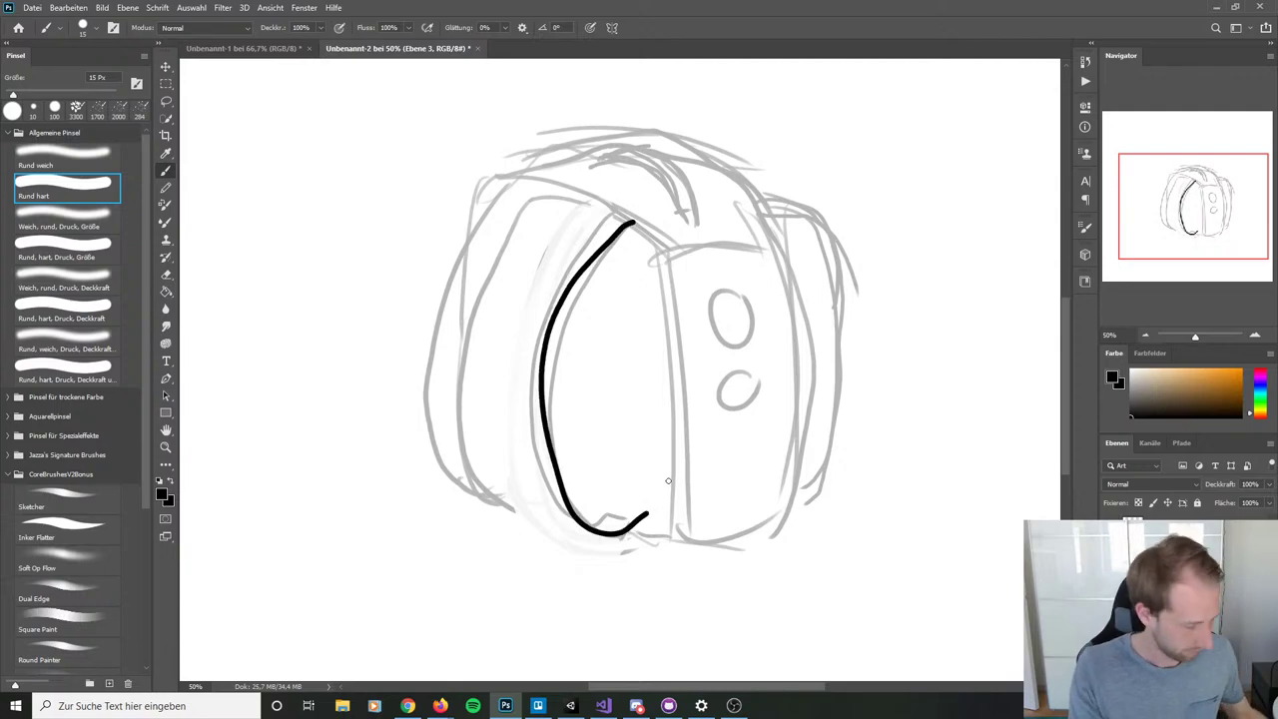
key("ctrl+z")
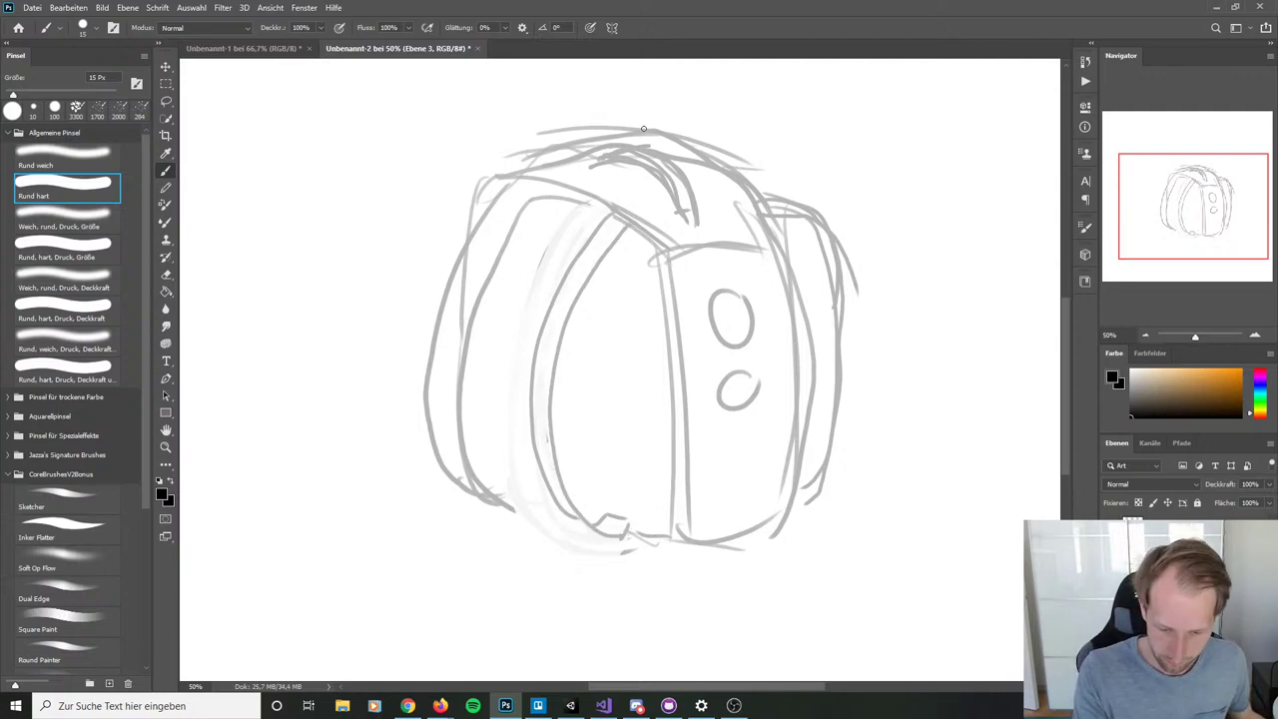
mouse_move(589, 164)
left_mouse_down()
mouse_move(654, 174)
mouse_move(685, 222)
left_mouse_up()
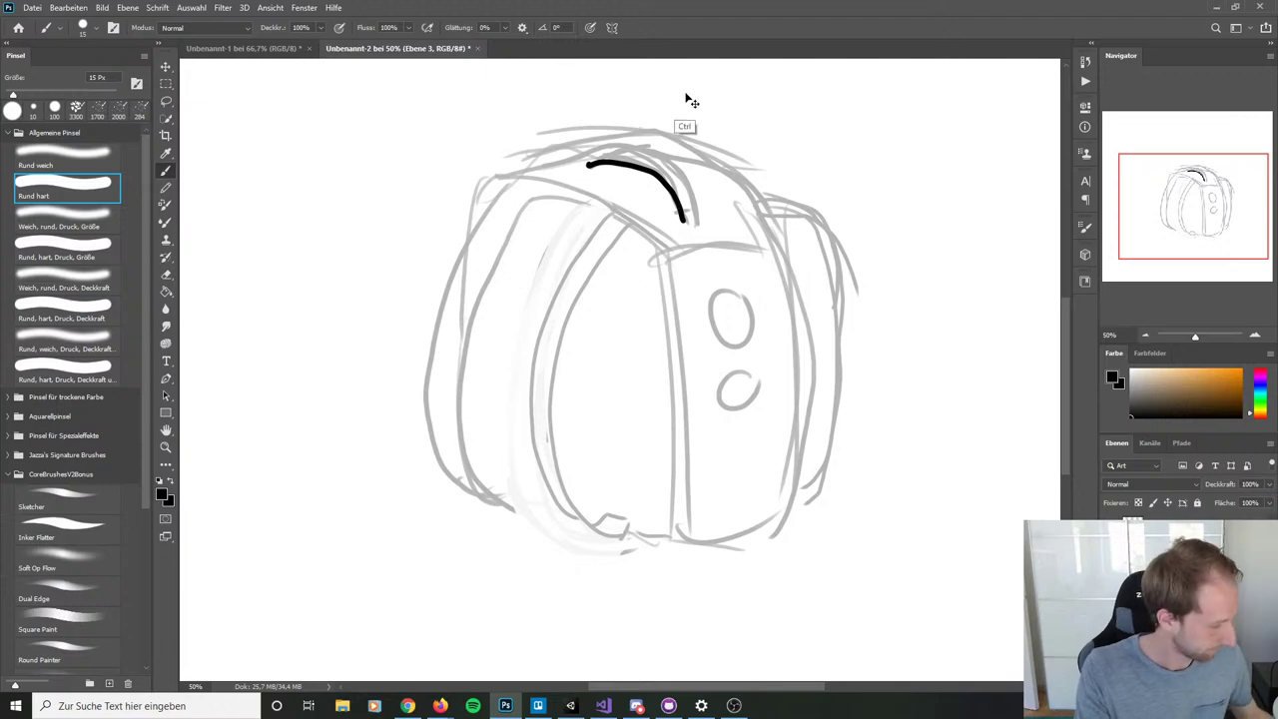
key("ctrl+z")
Step: Try to ink the lid handle at 20 px, undo the strokes and return the brush to 15 px
scroll(684, 118, "up", 2)
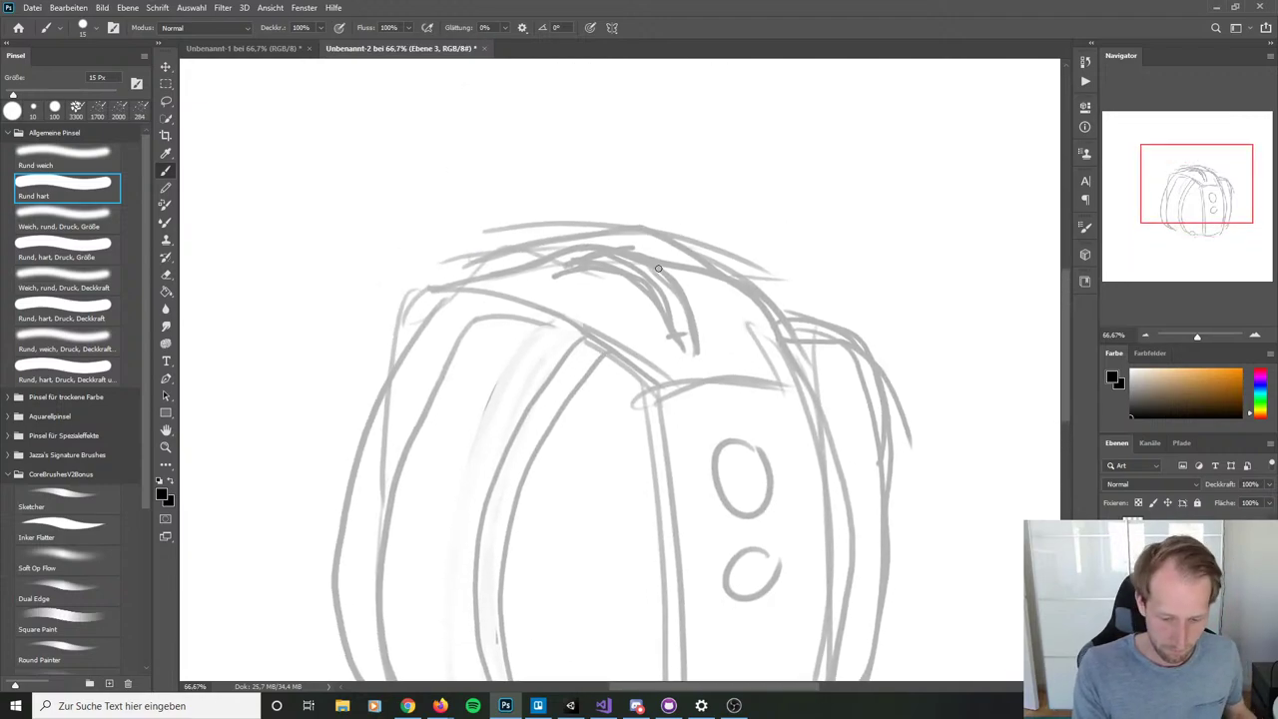
key("bracketright")
mouse_move(552, 278)
left_mouse_down()
mouse_move(630, 277)
mouse_move(674, 336)
mouse_move(588, 249)
left_mouse_up()
key("ctrl+z")
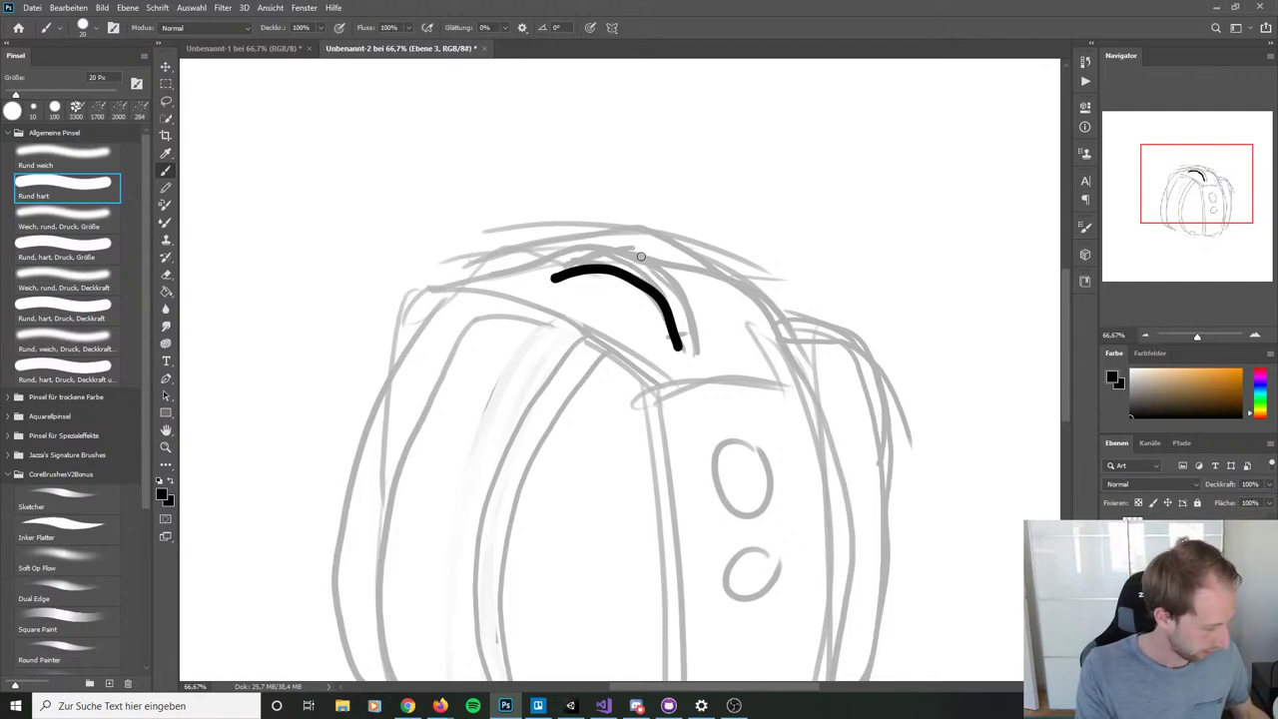
key("bracketleft")
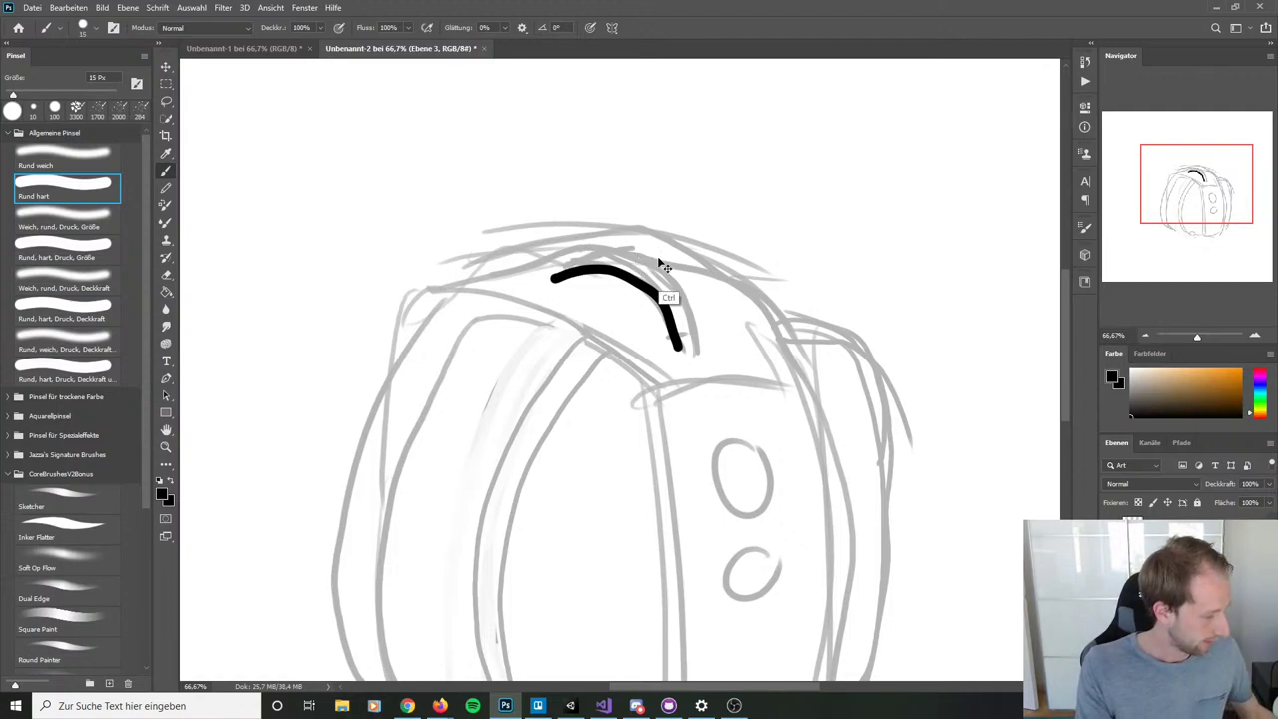
key("ctrl+z")
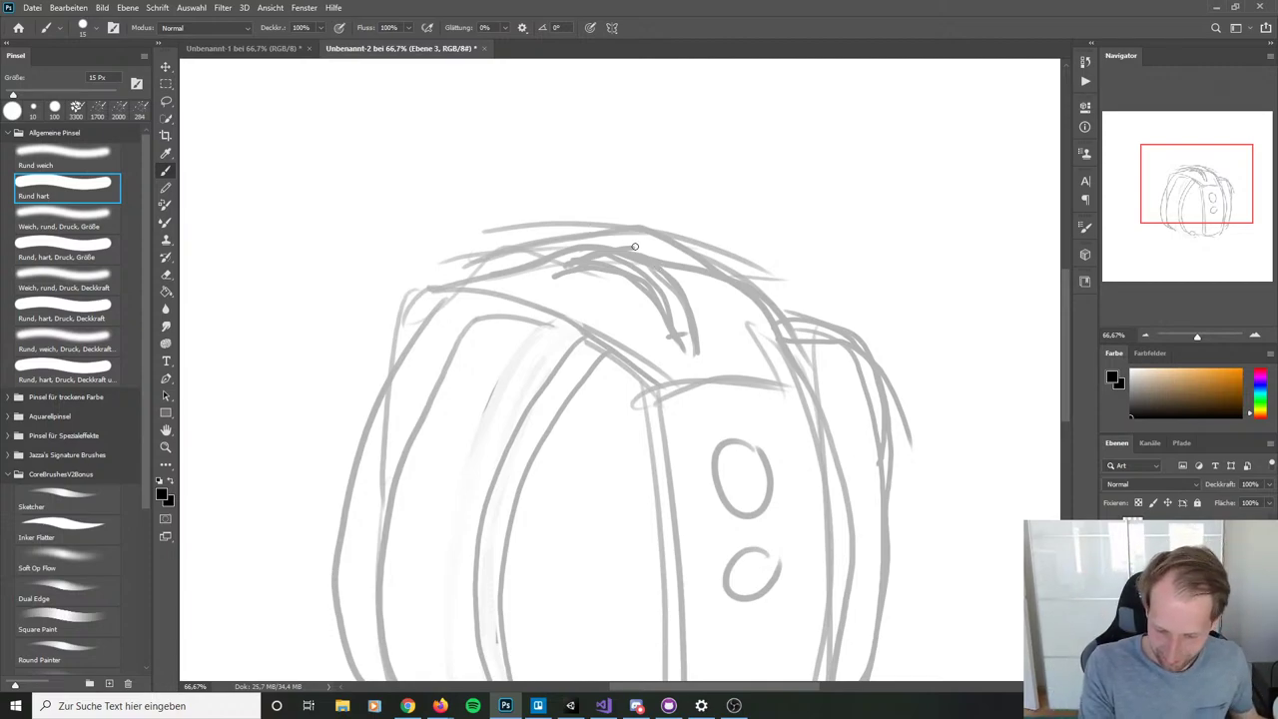
Step: Ink the inner curve of the lid handle with the 15 px brush, undoing the extra stroke
mouse_move(552, 276)
left_mouse_down()
mouse_move(597, 273)
mouse_move(657, 303)
mouse_move(679, 345)
left_mouse_up()
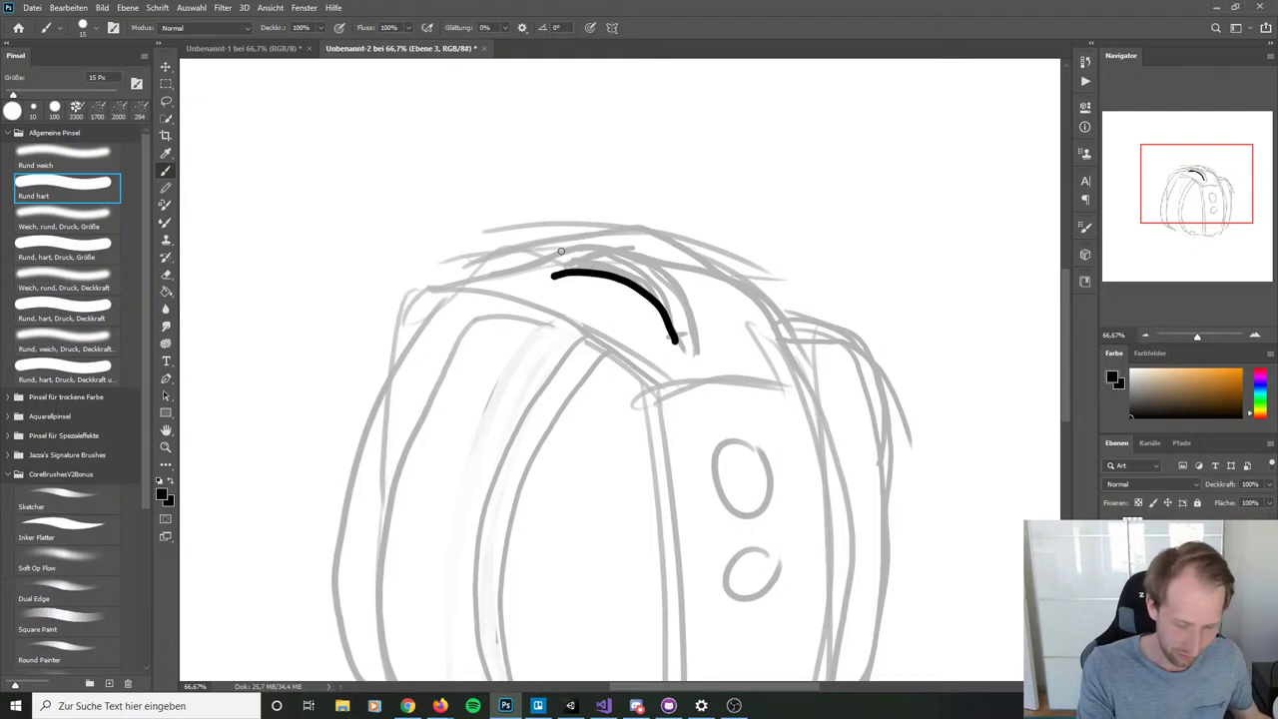
mouse_move(551, 276)
left_mouse_down()
mouse_move(623, 256)
mouse_move(659, 276)
mouse_move(703, 338)
mouse_move(679, 292)
mouse_move(644, 269)
mouse_move(576, 265)
left_mouse_up()
key("ctrl+z")
key("ctrl+z")
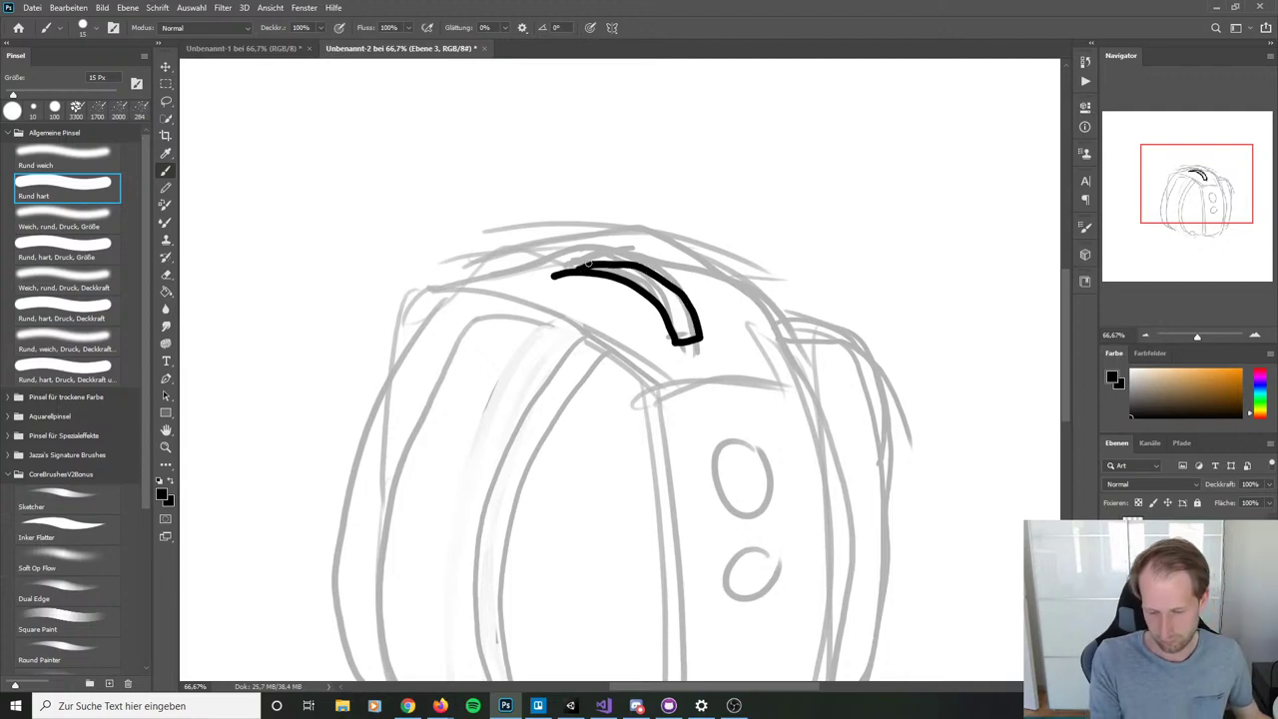
Step: Ink the lid handle's short end and outer curve, redrawing the outer curve until it follows the sketch
key("ctrl+z")
mouse_move(701, 334)
left_mouse_down()
mouse_move(656, 279)
mouse_move(593, 266)
left_mouse_up()
key("ctrl+z")
mouse_move(703, 339)
left_mouse_down()
mouse_move(671, 285)
mouse_move(637, 264)
mouse_move(575, 267)
left_mouse_up()
key("ctrl+z")
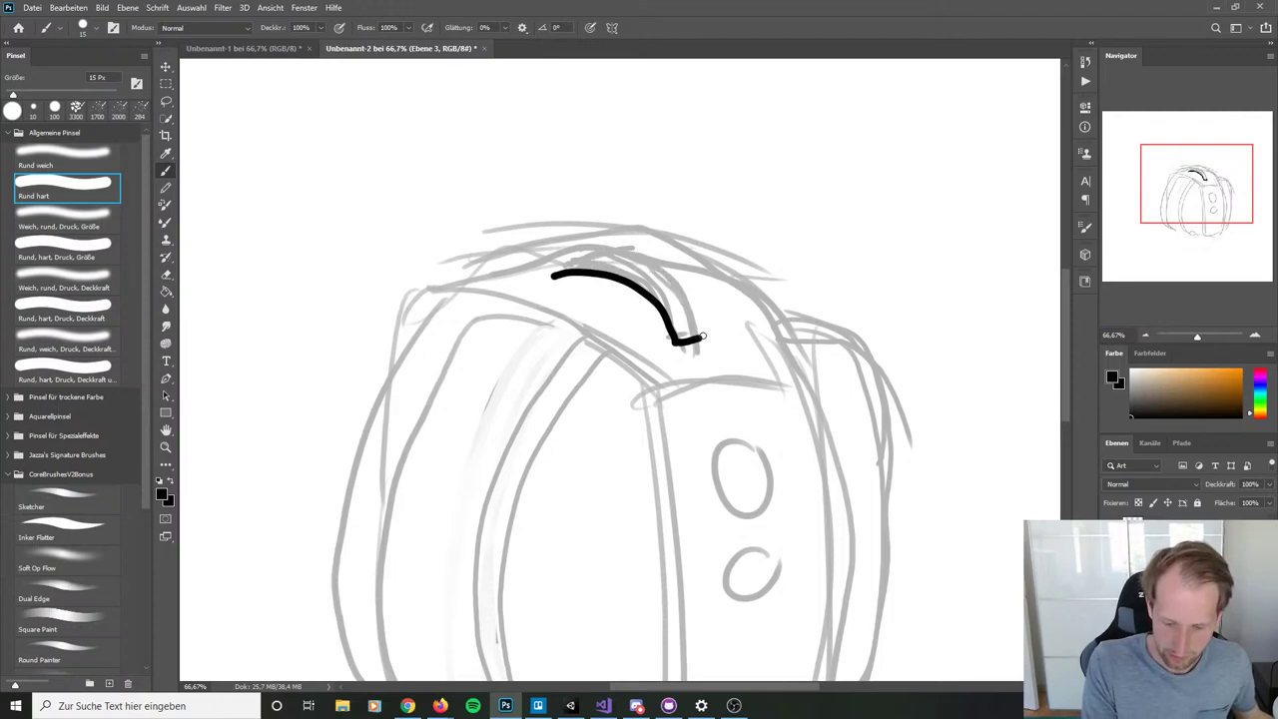
mouse_move(700, 340)
left_mouse_down()
mouse_move(647, 268)
mouse_move(587, 262)
mouse_move(579, 275)
left_mouse_up()
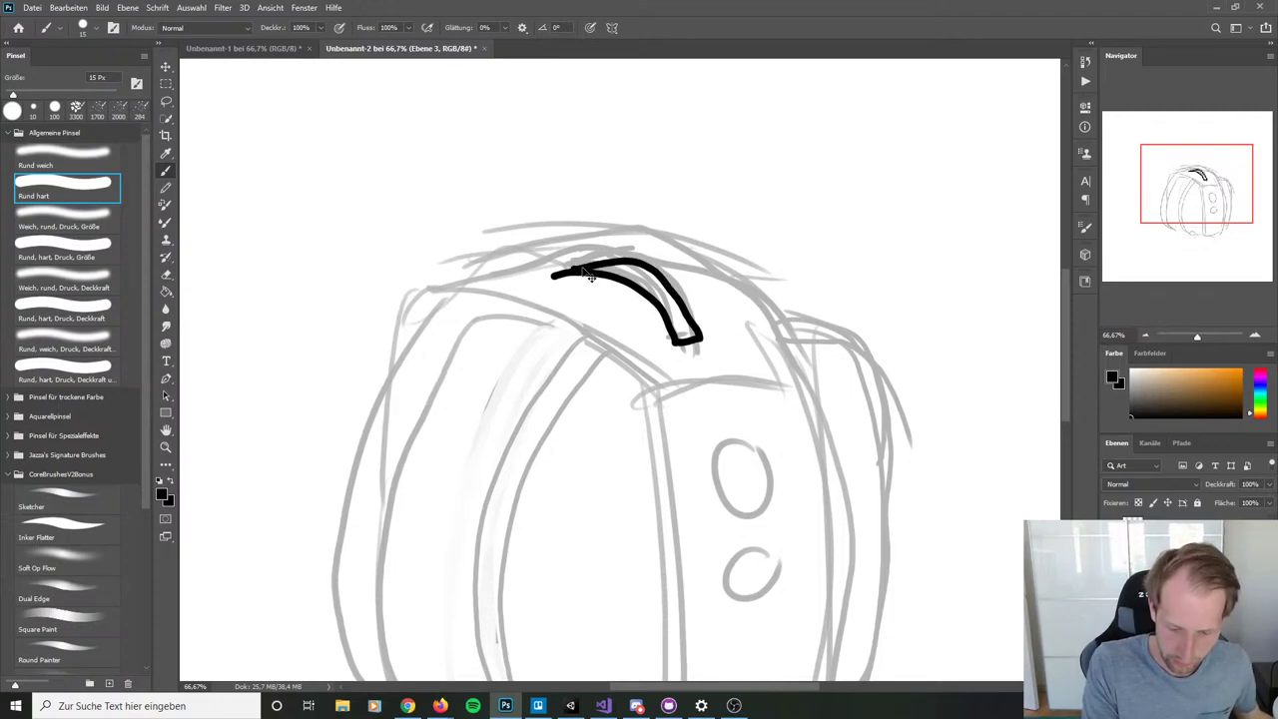
key("ctrl+z")
mouse_move(701, 330)
left_mouse_down()
mouse_move(662, 277)
mouse_move(591, 257)
mouse_move(565, 266)
left_mouse_up()
key("ctrl+z")
mouse_move(698, 335)
left_mouse_down()
mouse_move(657, 278)
mouse_move(593, 266)
left_mouse_up()
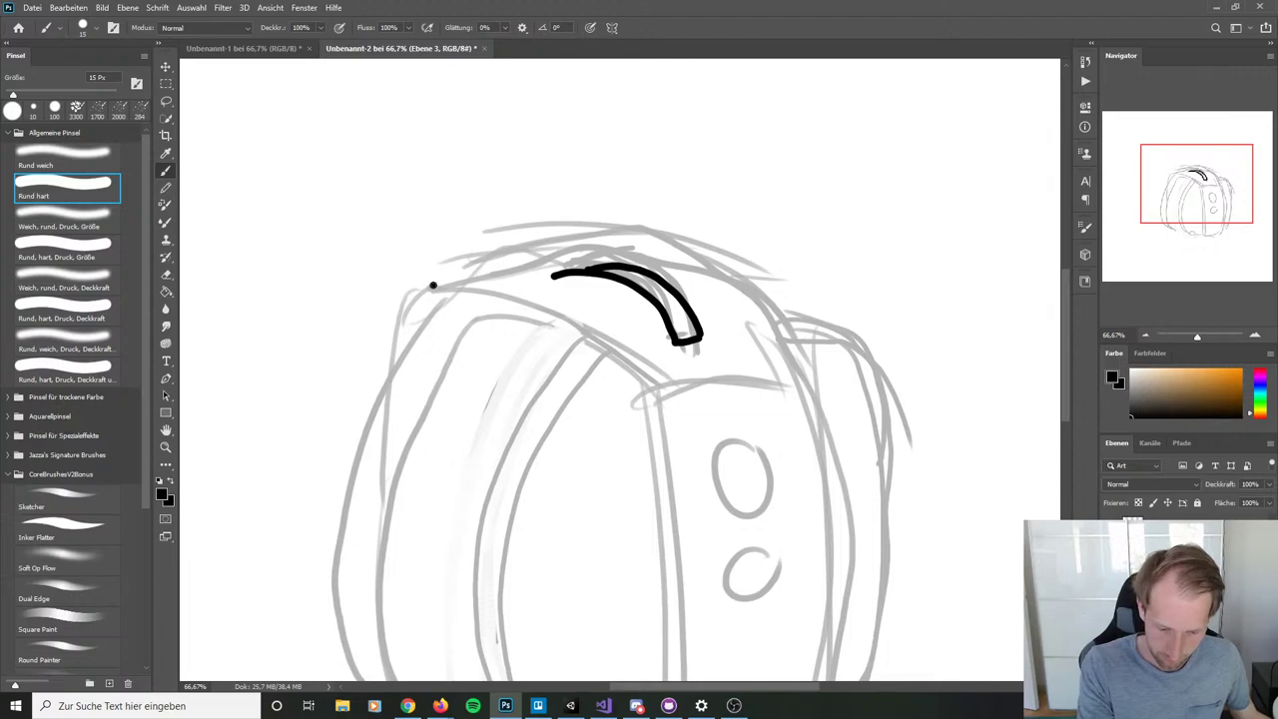
Step: Try to ink the lid's long upper edge from its back corner to its front corner, undoing each stroke
left_click_drag(433, 285, 606, 243)
key("ctrl+z")
mouse_move(432, 285)
left_mouse_down()
mouse_move(624, 244)
mouse_move(757, 314)
mouse_move(791, 382)
left_mouse_up()
key("ctrl+z")
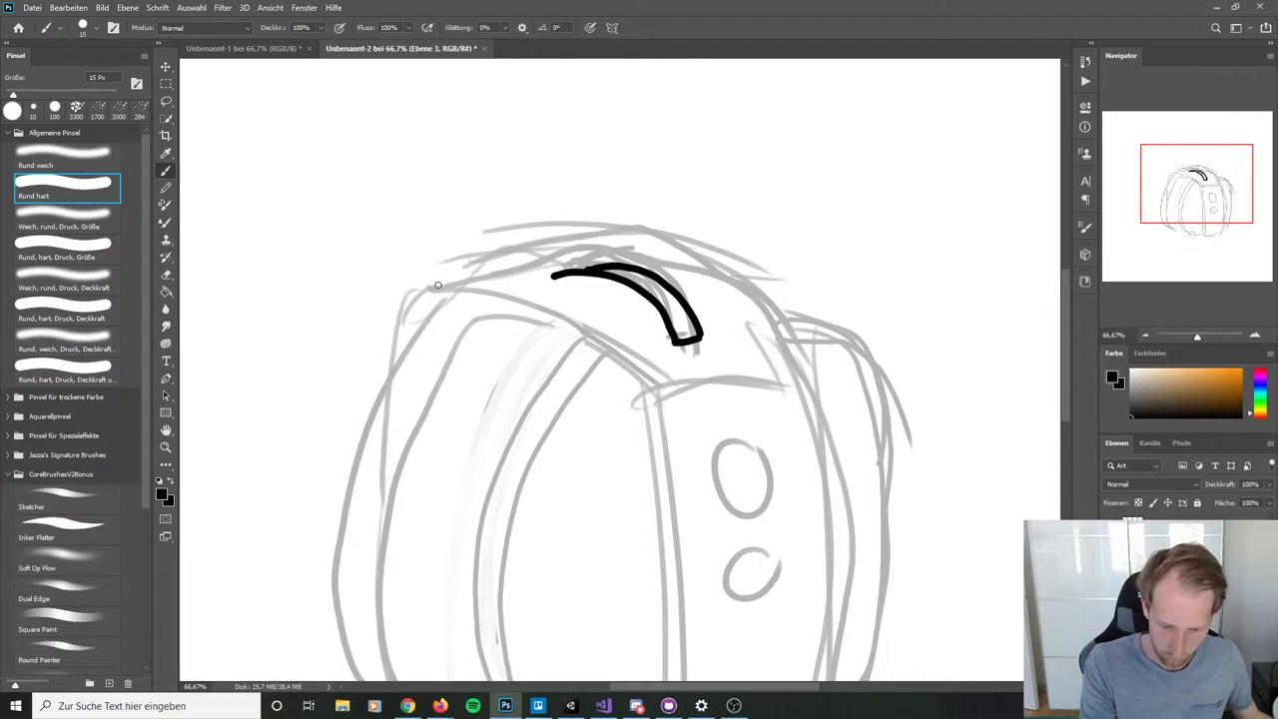
mouse_move(433, 286)
left_mouse_down()
mouse_move(600, 241)
mouse_move(696, 251)
mouse_move(781, 316)
mouse_move(821, 410)
mouse_move(431, 288)
mouse_move(622, 231)
mouse_move(715, 255)
mouse_move(785, 336)
mouse_move(826, 413)
mouse_move(546, 258)
mouse_move(626, 239)
mouse_move(702, 254)
mouse_move(756, 301)
mouse_move(806, 385)
left_mouse_up()
key("ctrl+z")
key("ctrl+z")
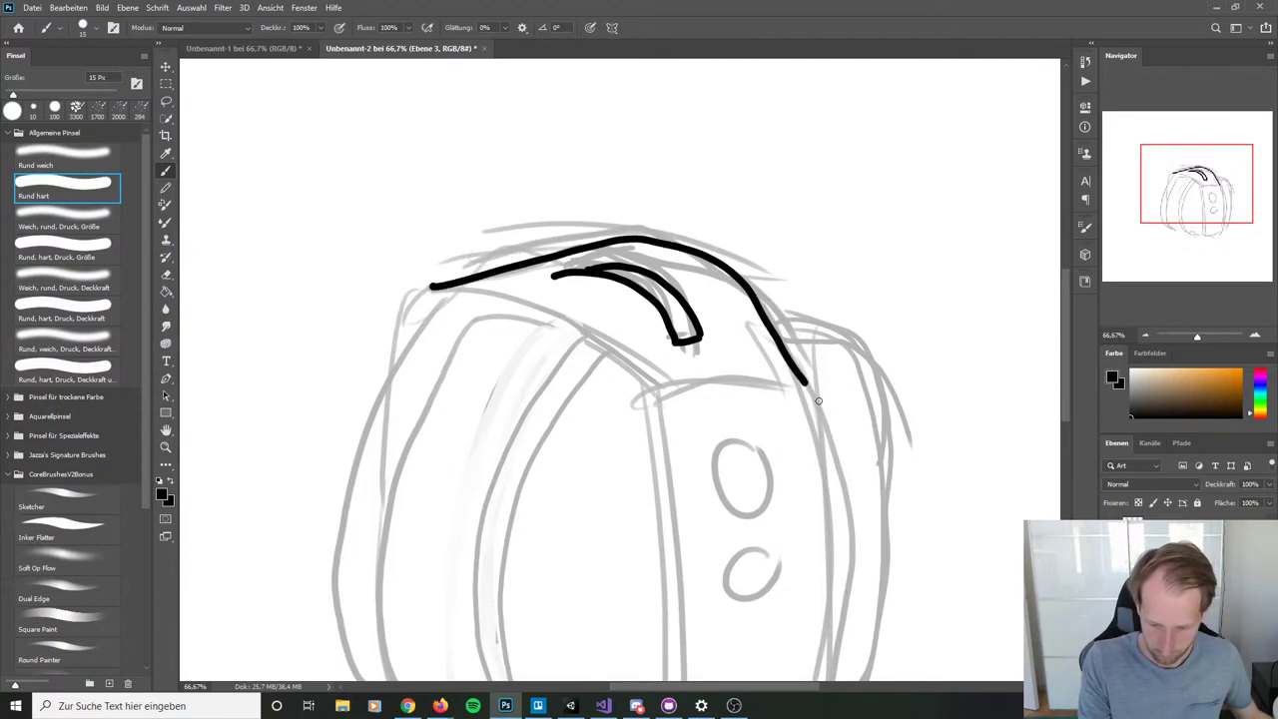
key("ctrl+z")
mouse_move(431, 287)
left_mouse_down()
mouse_move(620, 241)
mouse_move(720, 286)
mouse_move(786, 370)
left_mouse_up()
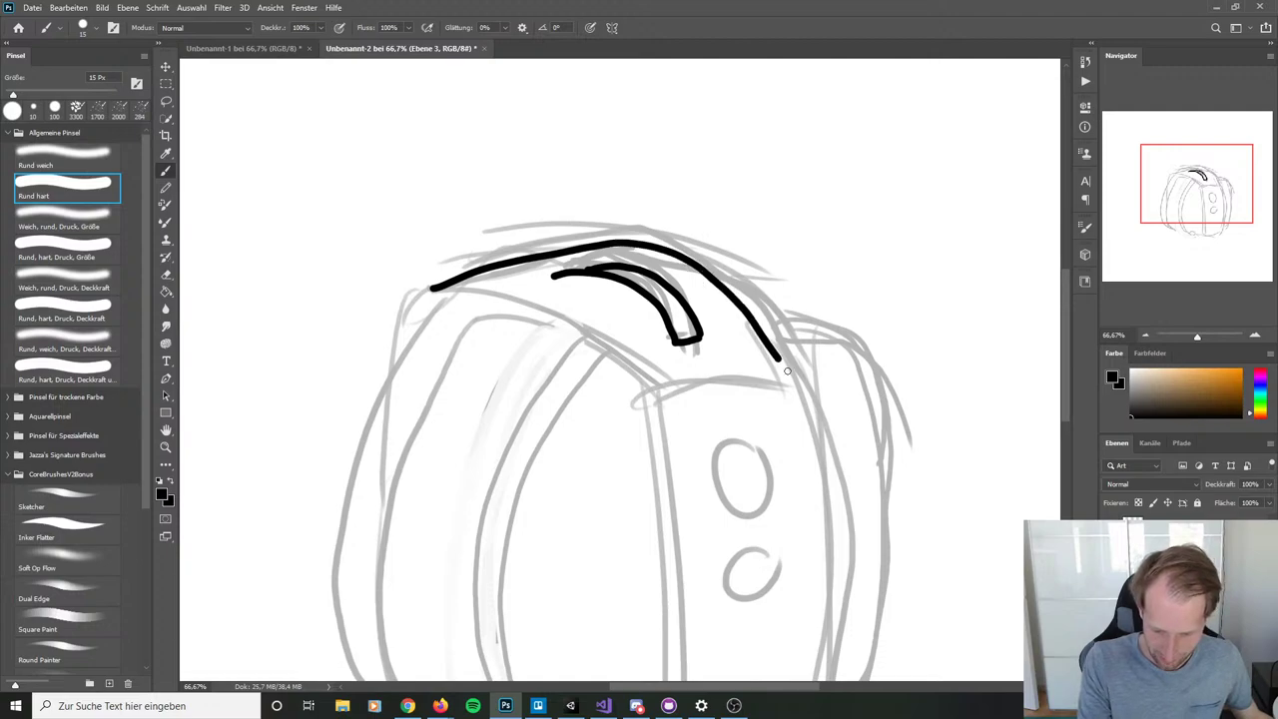
key("ctrl+z")
mouse_move(433, 286)
left_mouse_down()
mouse_move(669, 239)
mouse_move(754, 287)
mouse_move(809, 393)
left_mouse_up()
key("ctrl+z")
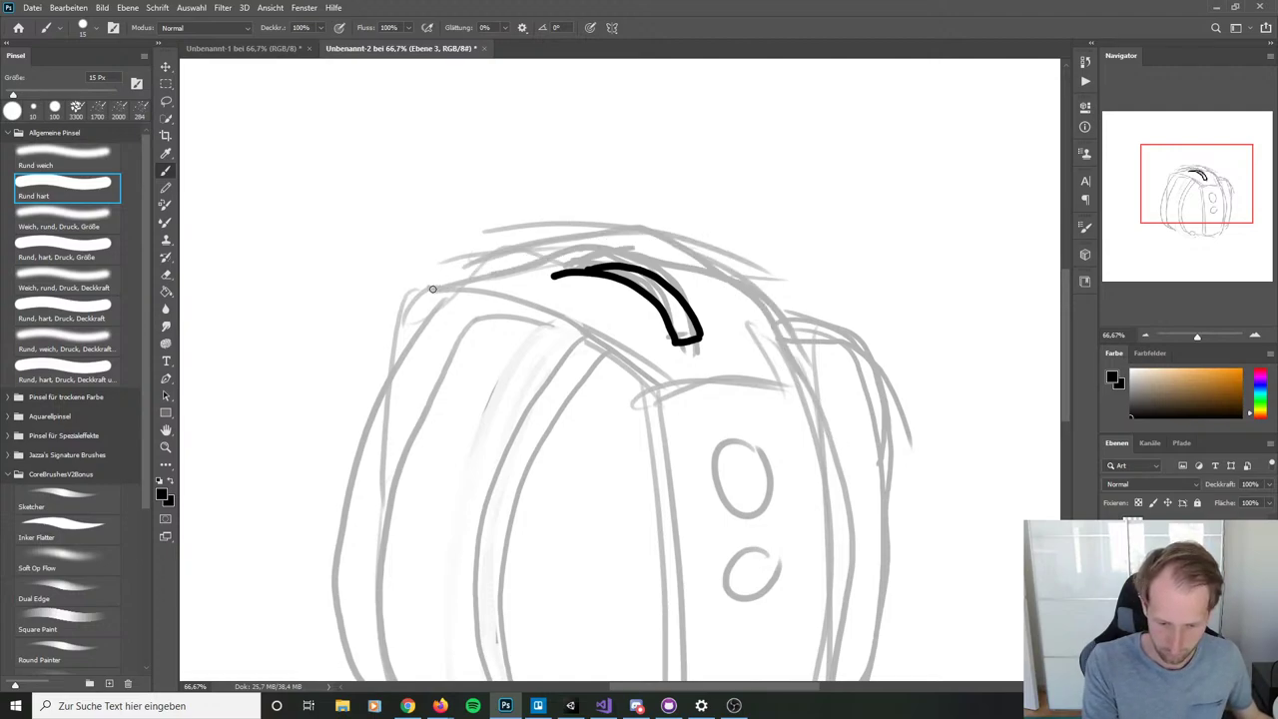
mouse_move(432, 289)
left_mouse_down()
mouse_move(596, 234)
mouse_move(674, 234)
mouse_move(800, 356)
mouse_move(808, 397)
left_mouse_up()
key("ctrl+z")
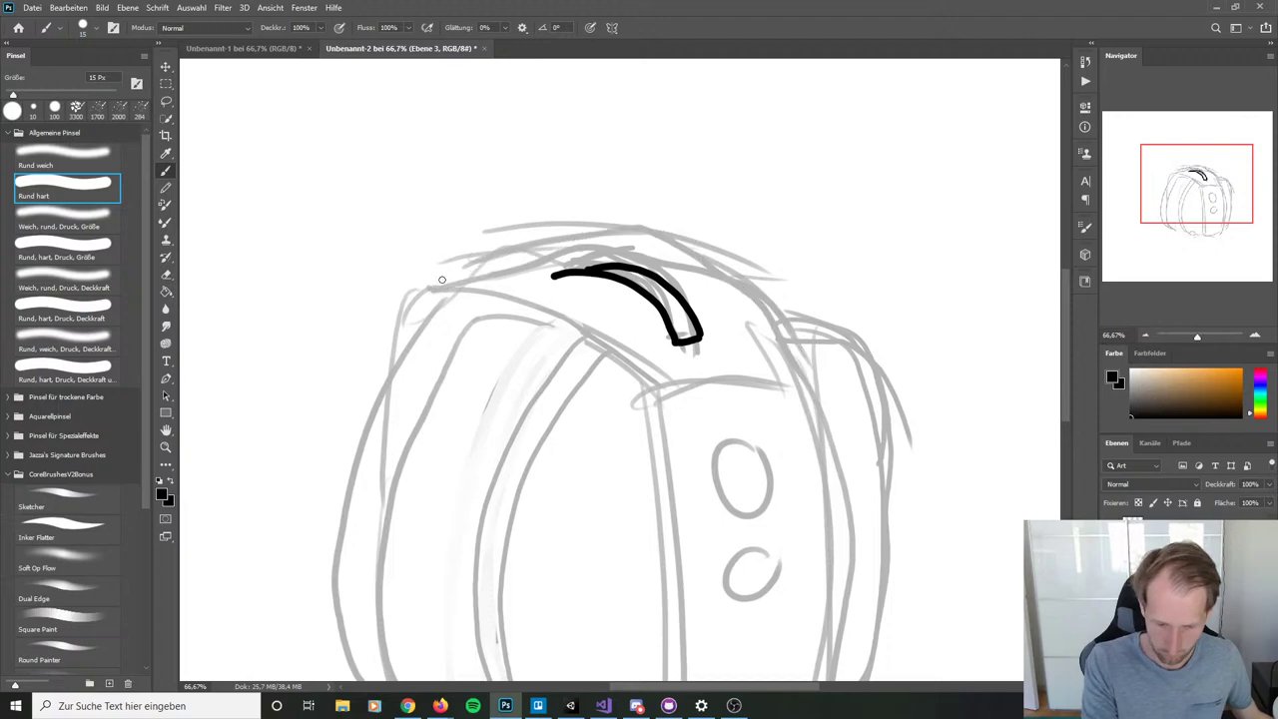
Step: Try to ink the complete lid outline with its upper, side and front edges, and undo the strokes
mouse_move(433, 285)
left_mouse_down()
mouse_move(591, 241)
mouse_move(677, 237)
mouse_move(749, 285)
mouse_move(809, 383)
left_mouse_up()
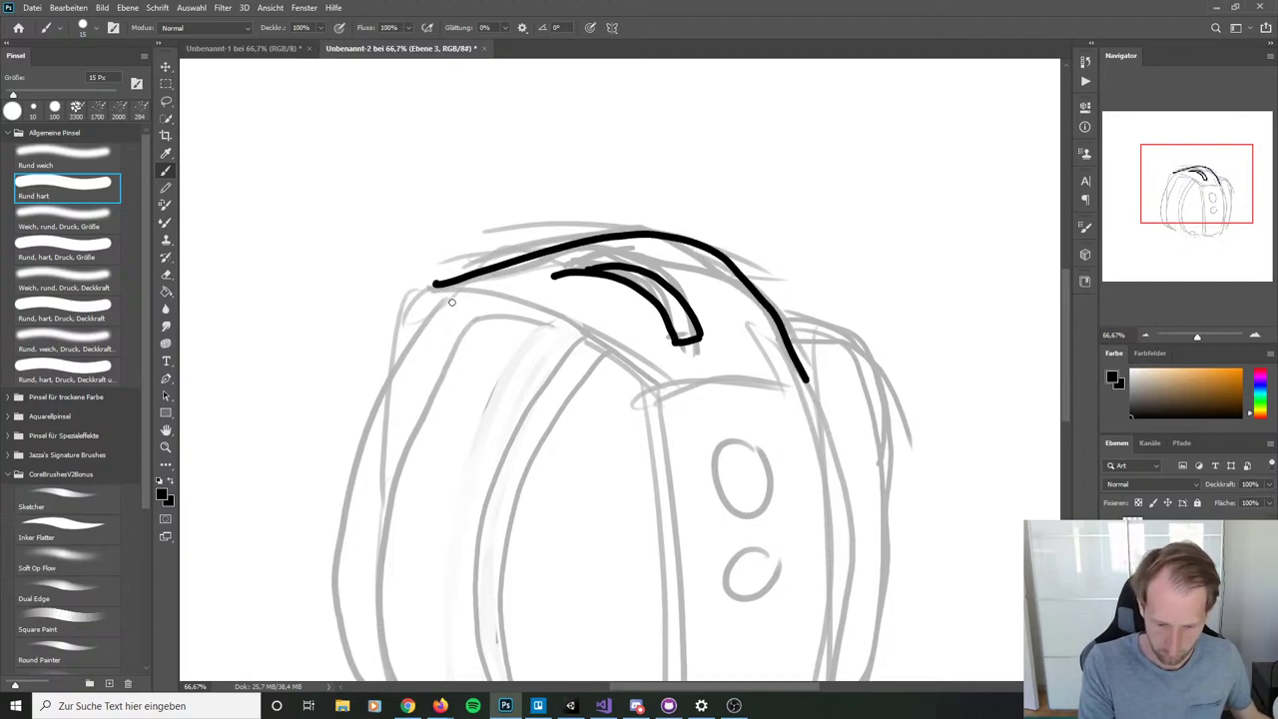
mouse_move(433, 285)
left_mouse_down()
mouse_move(617, 344)
mouse_move(655, 381)
mouse_move(797, 370)
mouse_move(810, 382)
left_mouse_up()
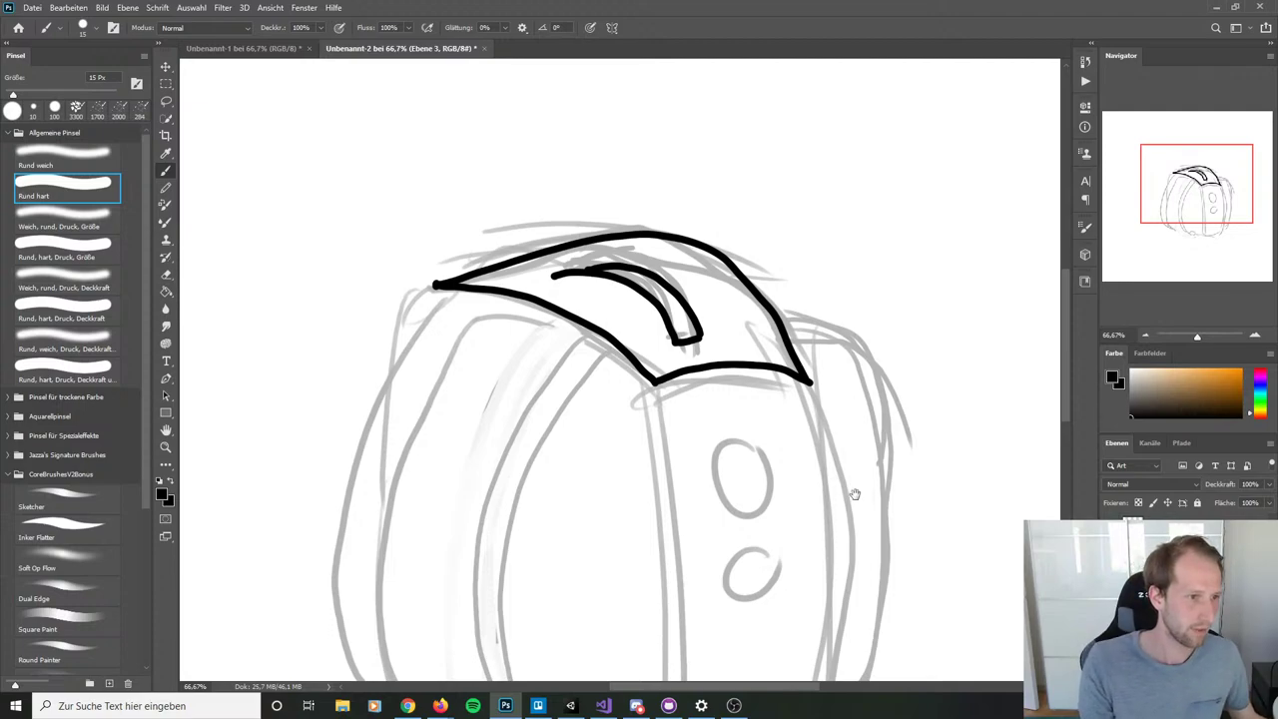
scroll(848, 473, "down", 5)
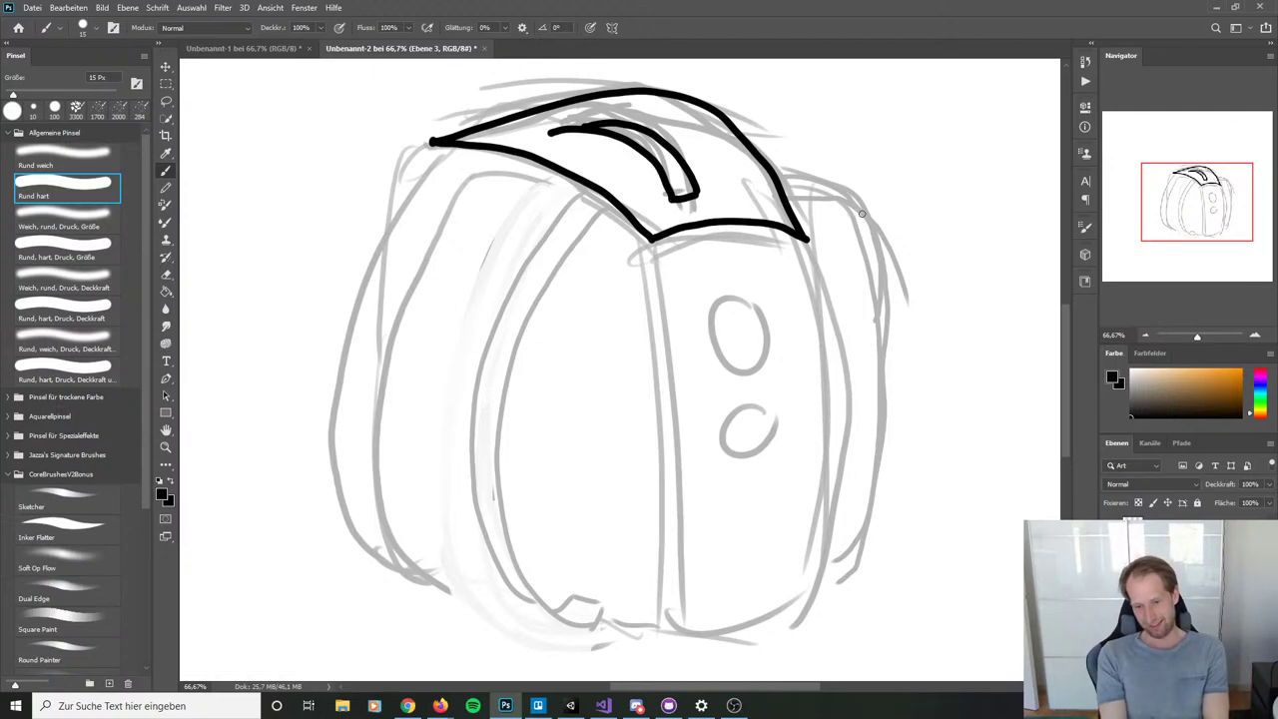
key("ctrl+z")
key("ctrl+z")
key("ctrl+z")
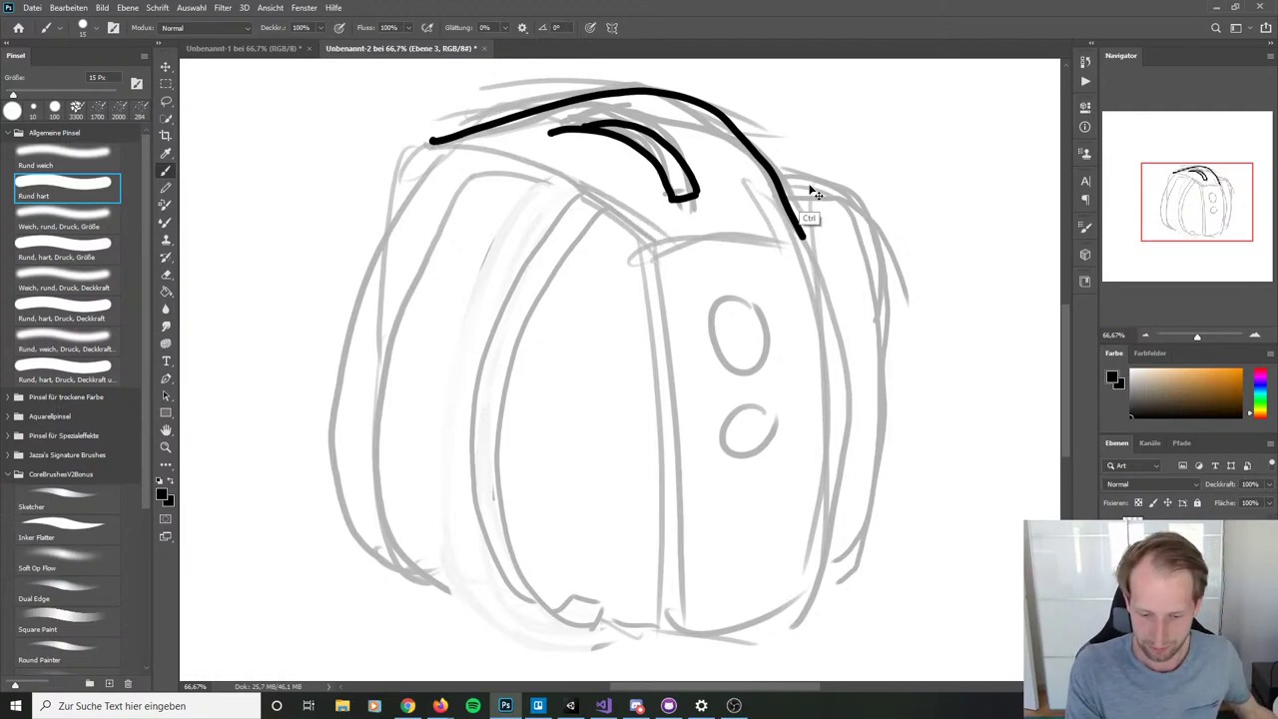
Step: Ink the lid outline around the handle with a lower upper edge, a curved side edge and a front edge
left_click_drag(813, 190, 800, 235)
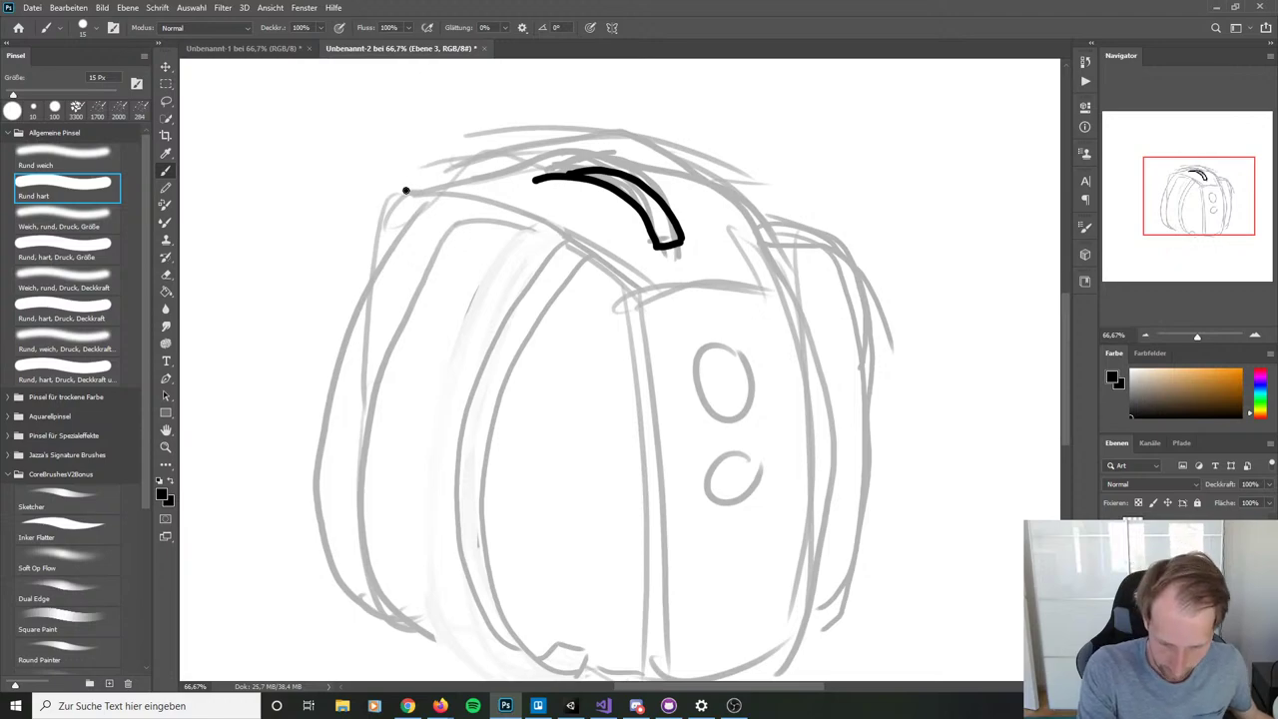
mouse_move(405, 190)
left_mouse_down()
mouse_move(545, 159)
mouse_move(648, 171)
mouse_move(711, 199)
mouse_move(773, 264)
mouse_move(791, 306)
left_mouse_up()
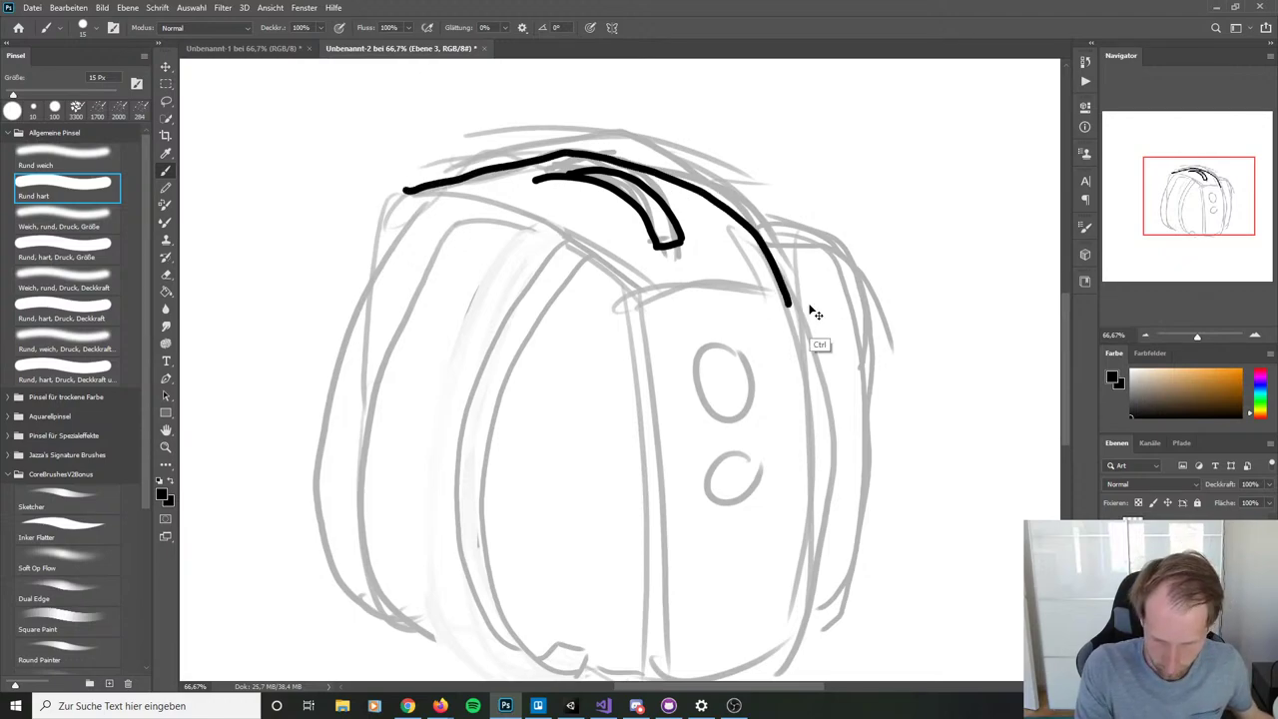
mouse_move(406, 188)
left_mouse_down()
mouse_move(547, 229)
mouse_move(640, 285)
mouse_move(751, 279)
mouse_move(790, 298)
left_mouse_up()
Step: Ink the front panel's two vertical edges down from the lid corners and join them along the bottom
mouse_move(643, 299)
left_mouse_down()
mouse_move(661, 153)
mouse_move(687, 294)
mouse_move(691, 519)
left_mouse_up()
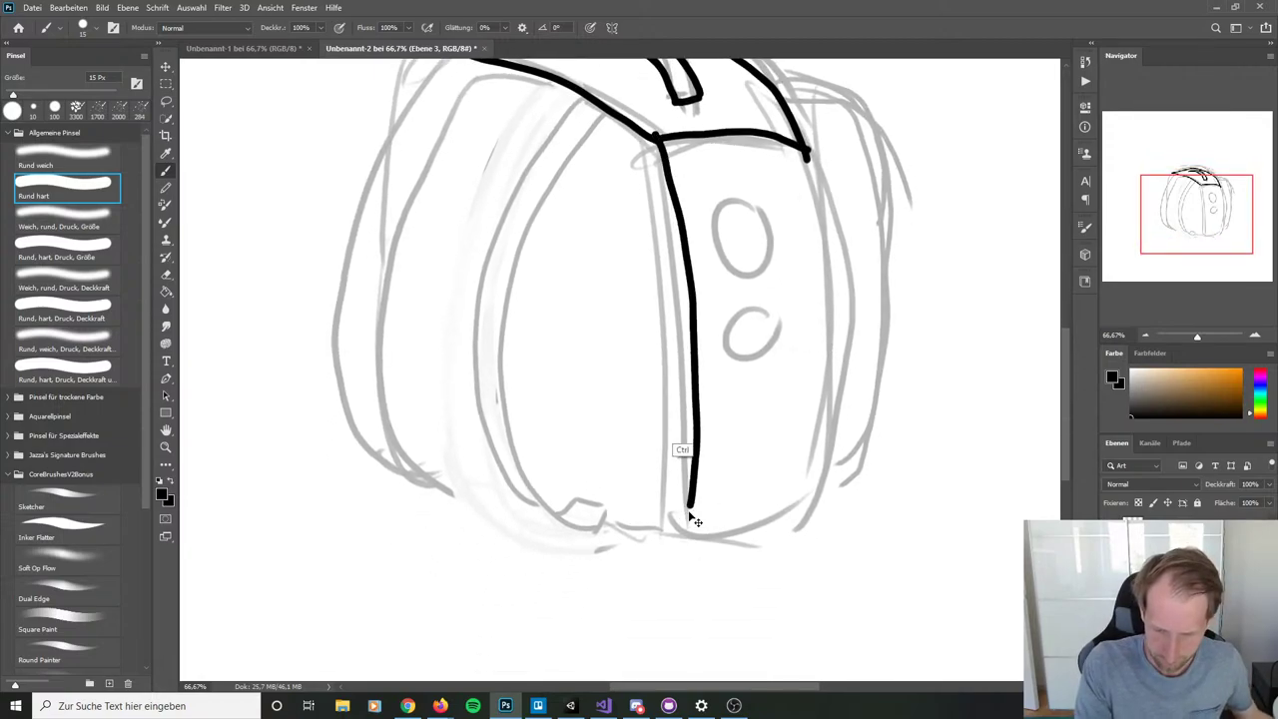
key("ctrl+z")
mouse_move(655, 146)
left_mouse_down()
mouse_move(675, 377)
mouse_move(661, 531)
left_mouse_up()
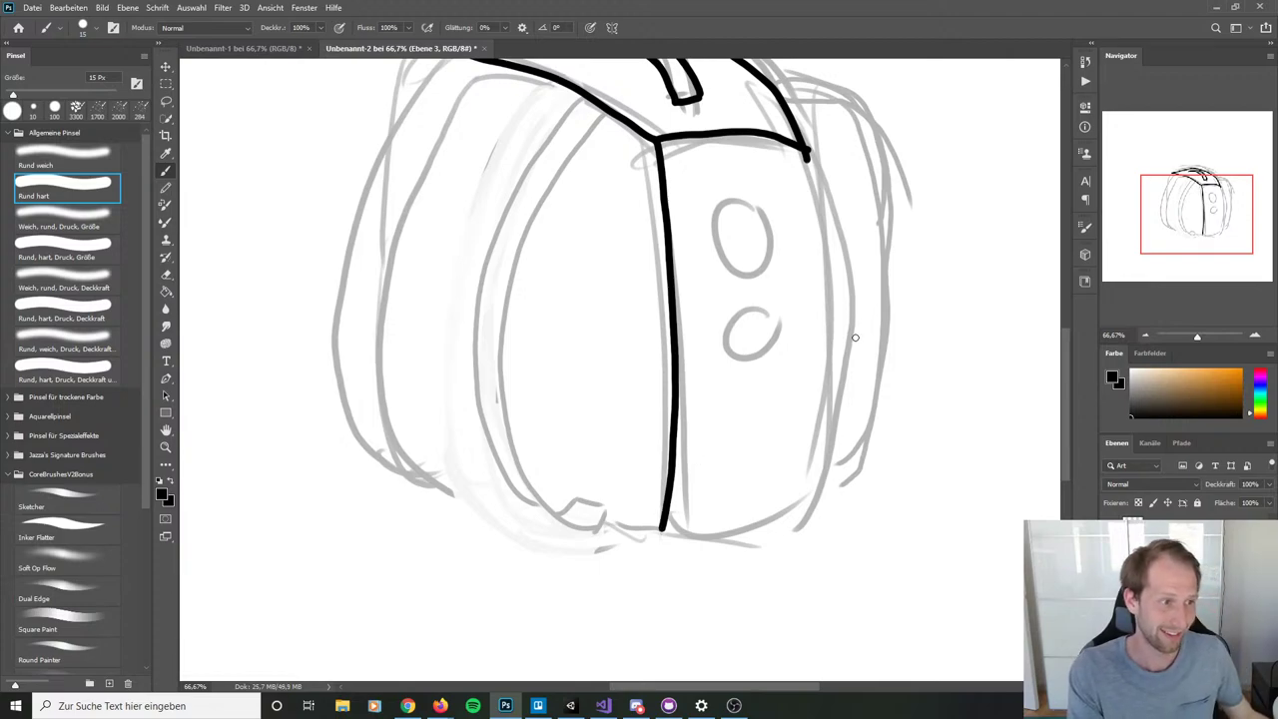
mouse_move(807, 148)
left_mouse_down()
mouse_move(827, 287)
mouse_move(827, 402)
mouse_move(804, 517)
left_mouse_up()
key("ctrl+z")
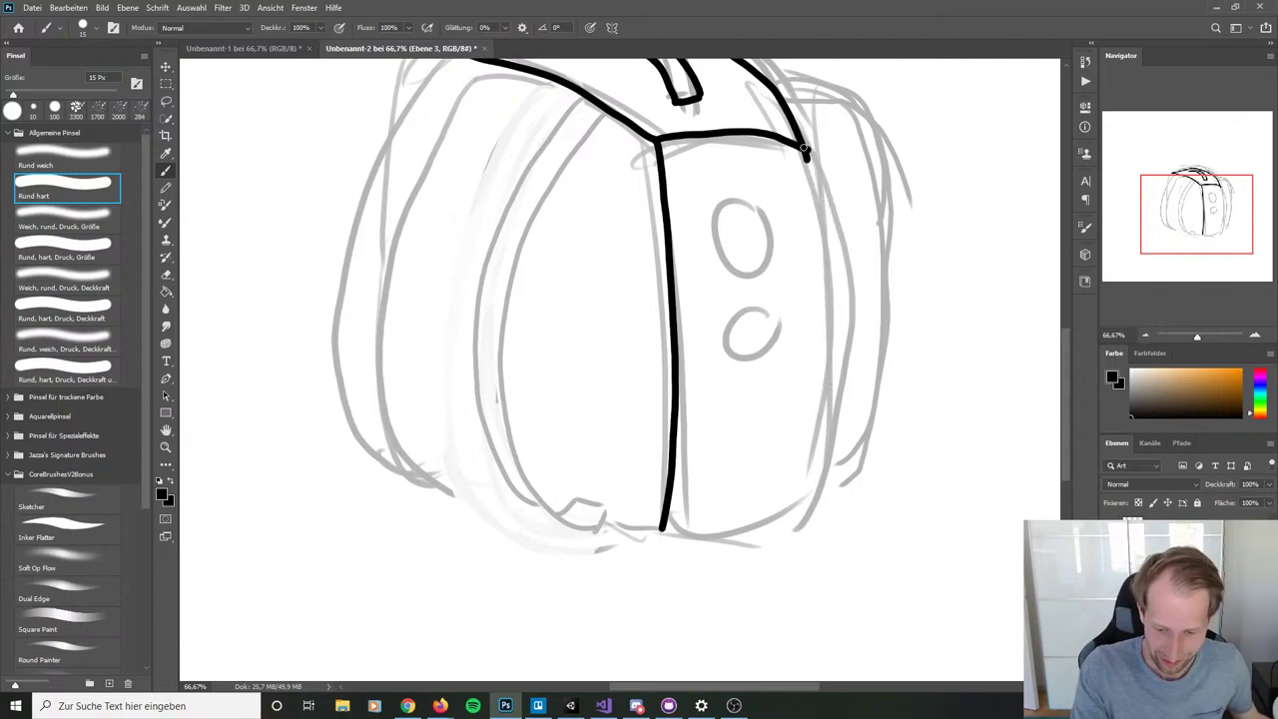
mouse_move(805, 149)
left_mouse_down()
mouse_move(833, 243)
mouse_move(836, 355)
mouse_move(811, 498)
mouse_move(751, 529)
mouse_move(700, 535)
mouse_move(659, 507)
left_mouse_up()
Step: Ink the outline of the side pocket on the backpack's right and a short curved seam near its top
left_click_drag(912, 419, 877, 497)
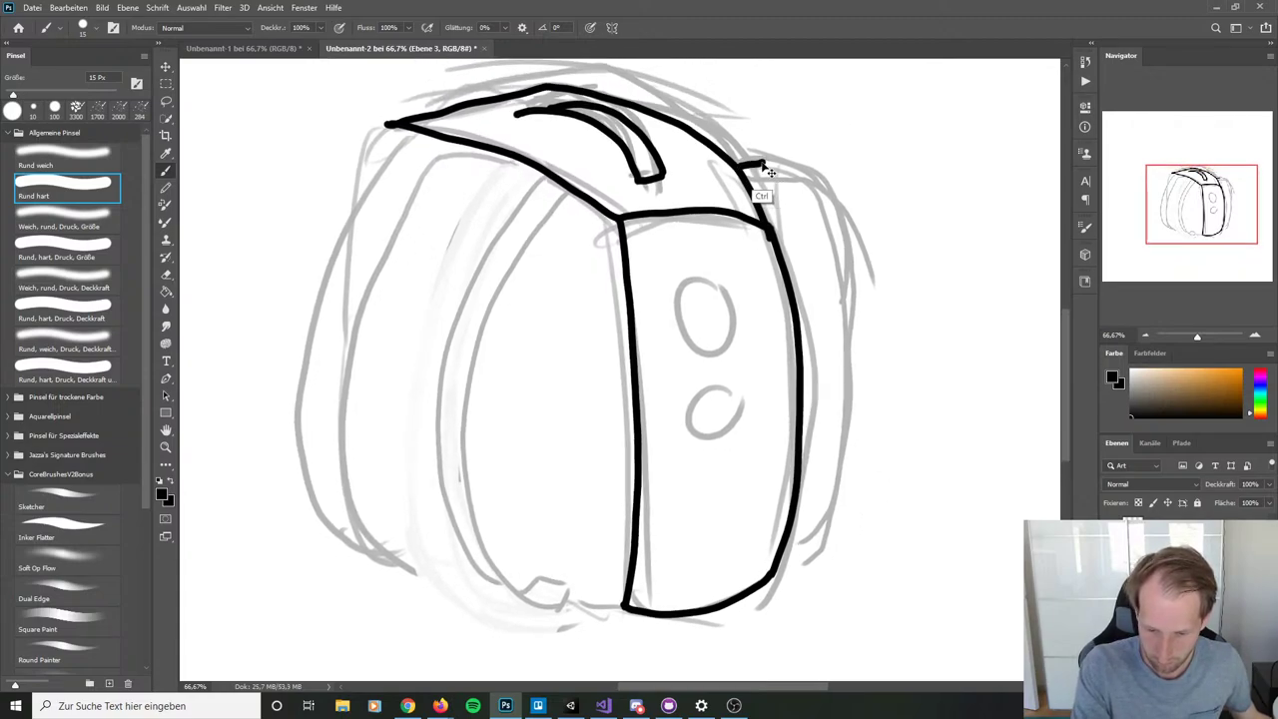
mouse_move(741, 165)
left_mouse_down()
mouse_move(828, 204)
mouse_move(851, 311)
mouse_move(846, 457)
mouse_move(826, 524)
mouse_move(774, 567)
left_mouse_up()
scroll(761, 596, "up", 2)
scroll(825, 516, "down", 2)
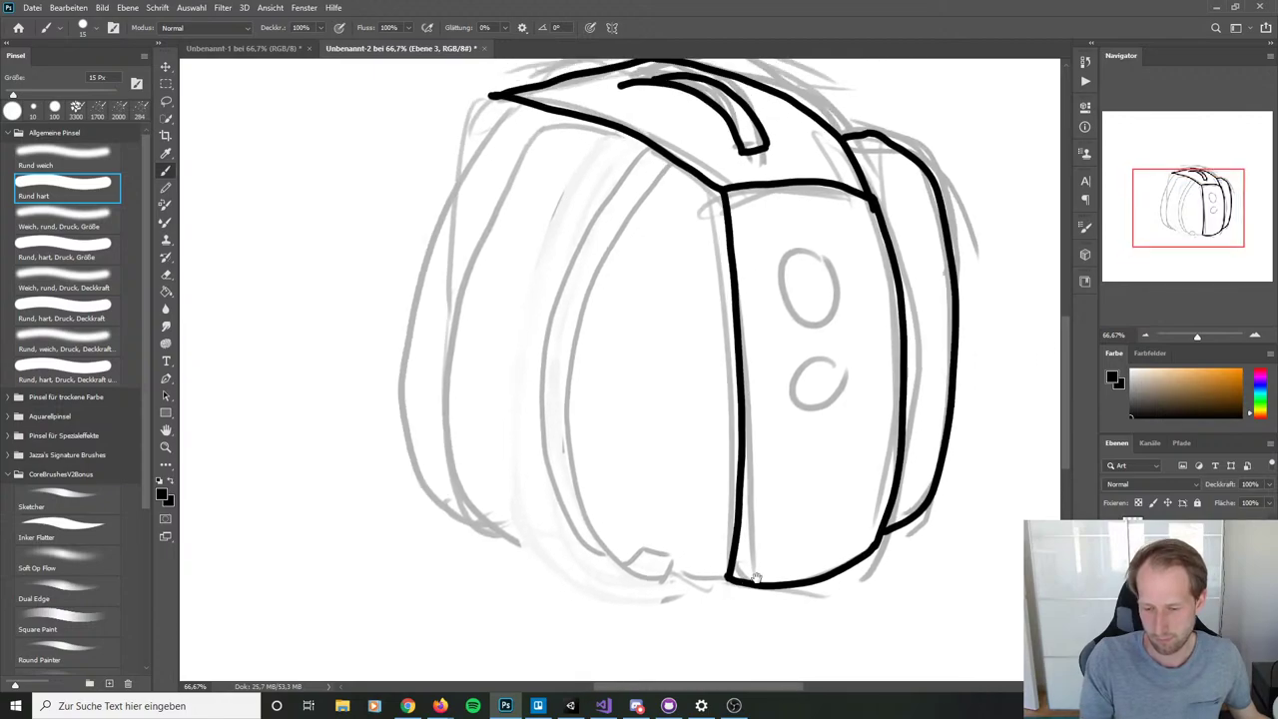
left_click_drag(919, 193, 865, 209)
key("ctrl+z")
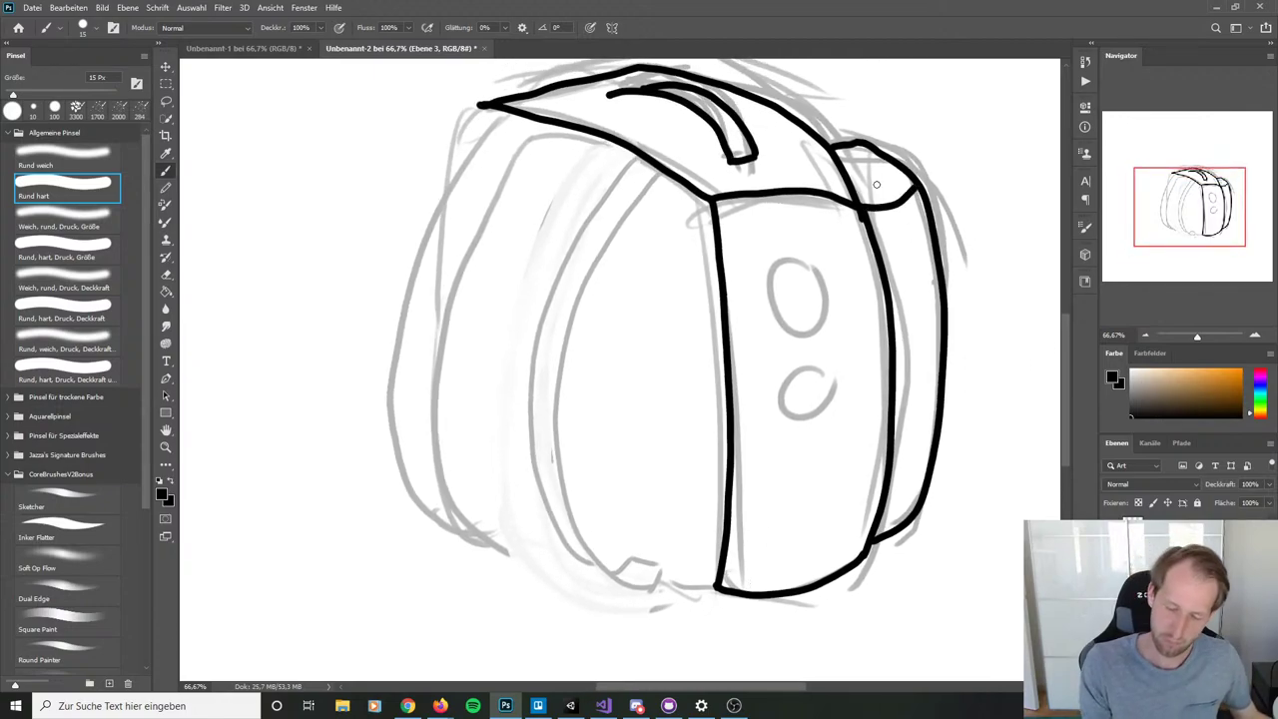
key("ctrl+z")
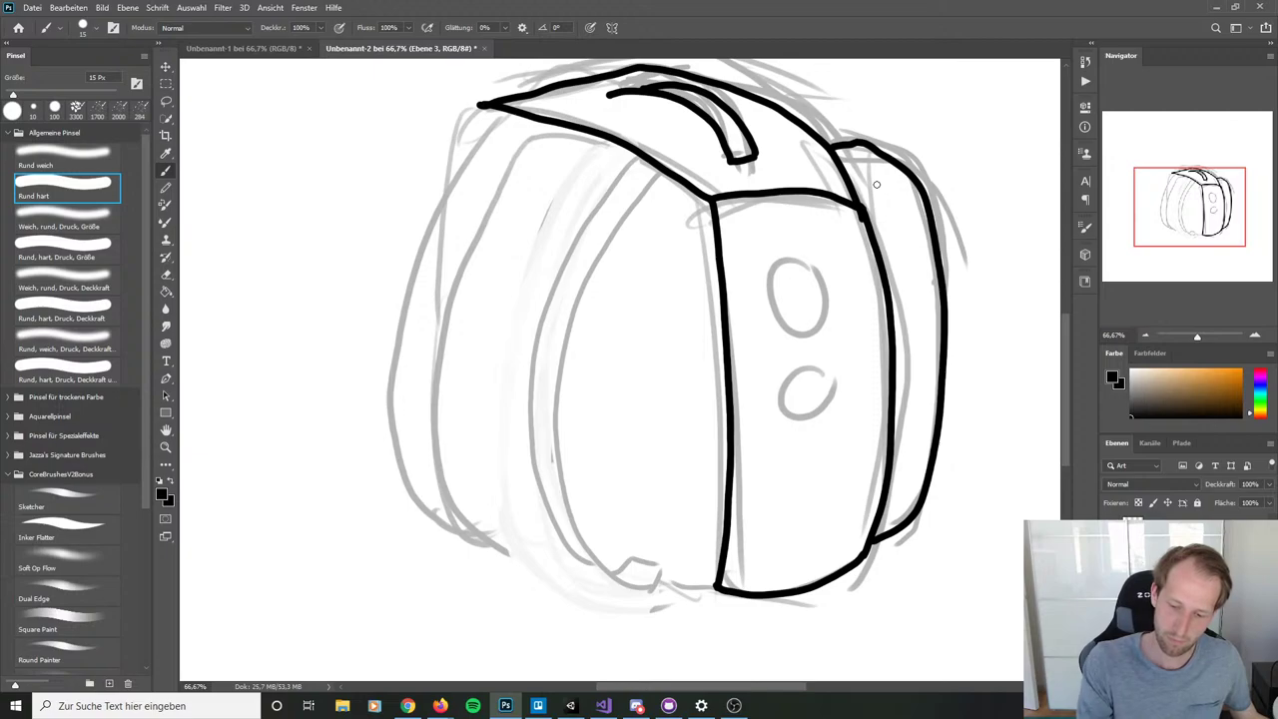
left_click_drag(910, 185, 869, 210)
key("ctrl+z")
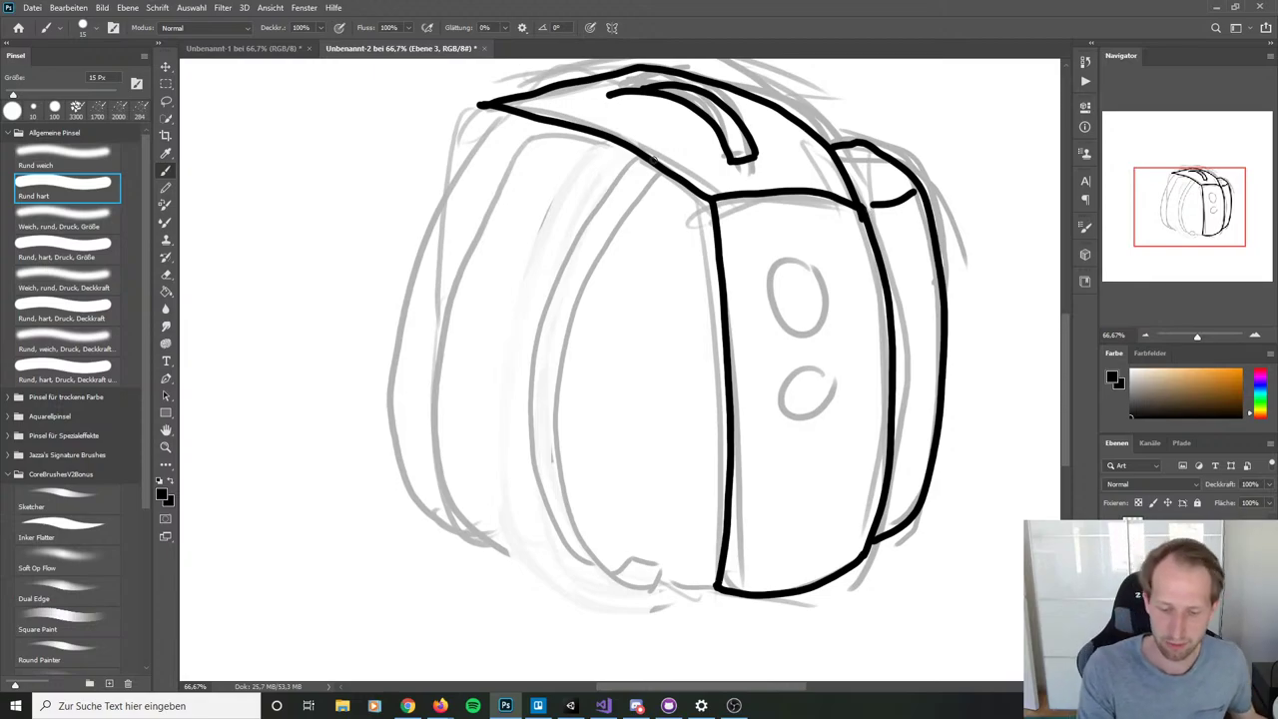
Step: Ink the front strap with two curved edges from the lid to the base and a small folded end
mouse_move(659, 166)
left_mouse_down()
mouse_move(575, 295)
mouse_move(573, 537)
mouse_move(659, 551)
mouse_move(669, 505)
left_mouse_up()
key("ctrl+z")
mouse_move(659, 168)
left_mouse_down()
mouse_move(565, 450)
mouse_move(658, 555)
mouse_move(685, 513)
left_mouse_up()
key("ctrl+z")
mouse_move(659, 165)
left_mouse_down()
mouse_move(618, 219)
mouse_move(569, 422)
mouse_move(568, 524)
mouse_move(646, 567)
left_mouse_up()
key("ctrl+z")
mouse_move(659, 172)
left_mouse_down()
mouse_move(611, 248)
mouse_move(565, 413)
mouse_move(577, 542)
mouse_move(655, 562)
left_mouse_up()
mouse_move(637, 157)
left_mouse_down()
mouse_move(556, 321)
mouse_move(540, 433)
mouse_move(551, 528)
mouse_move(591, 571)
left_mouse_up()
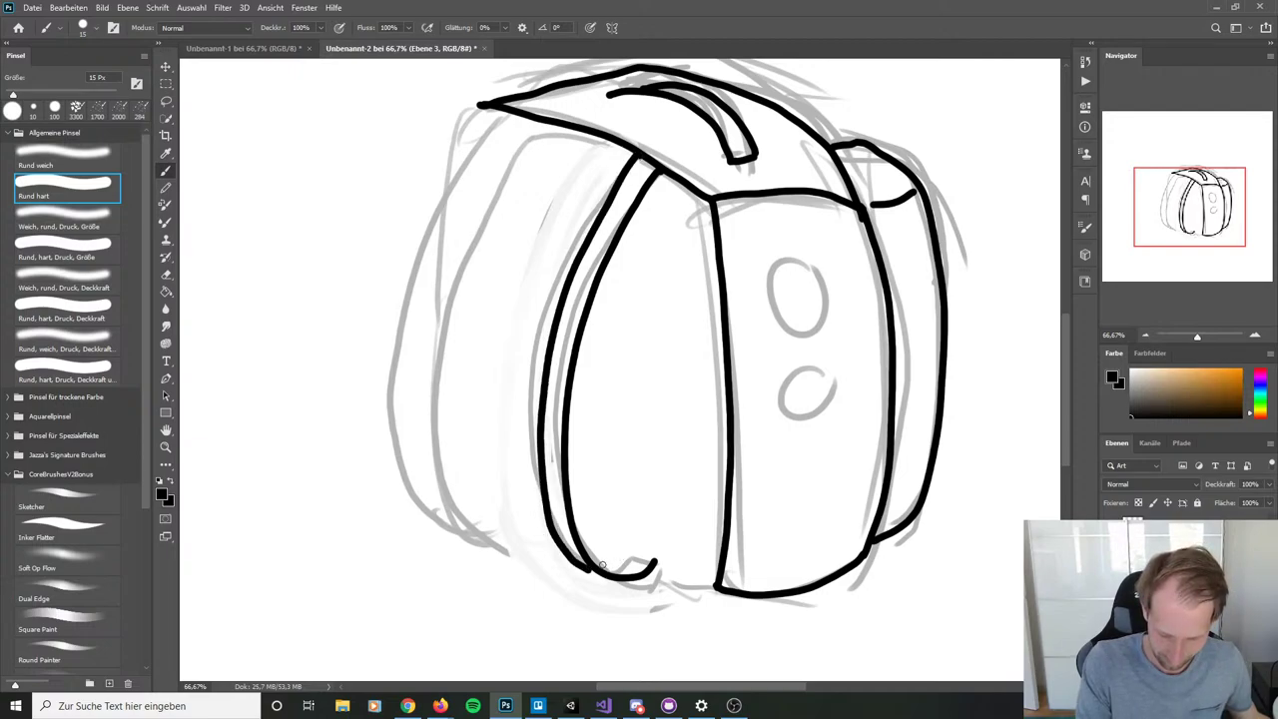
left_click_drag(602, 572, 631, 549)
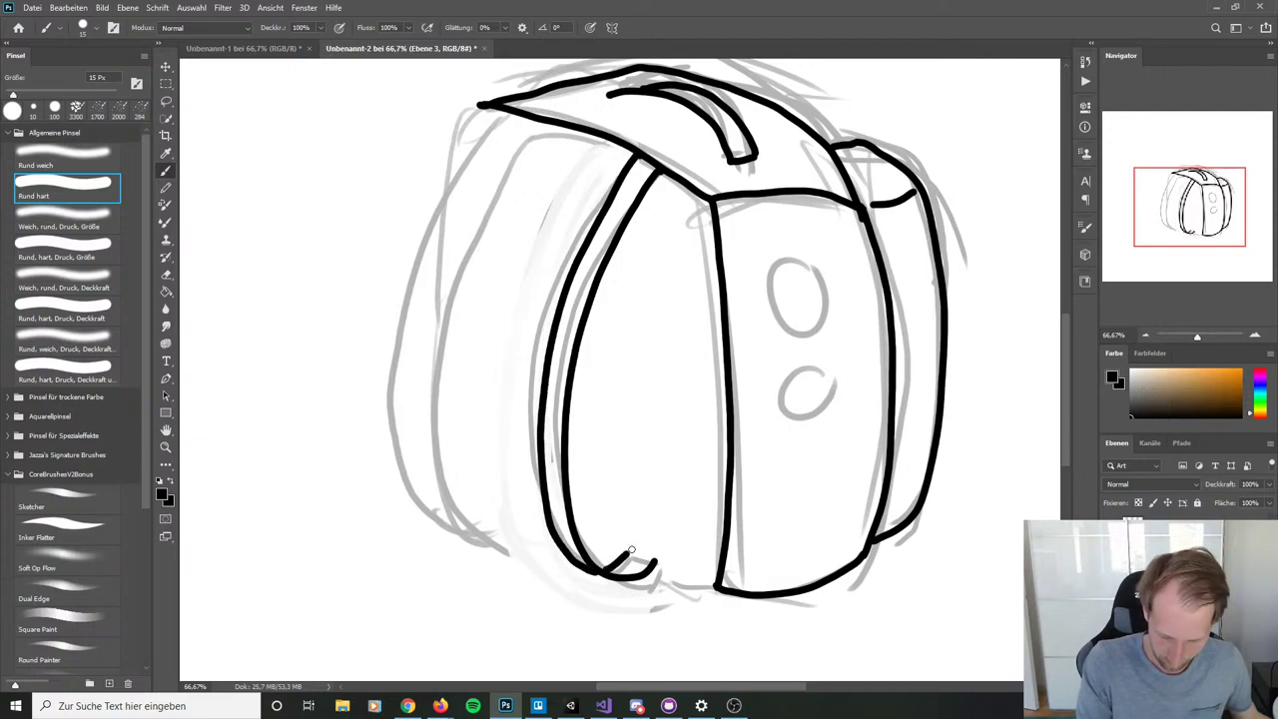
Step: Ink the rear strap with two curved edges down from the lid's back corner and a small folded end
left_click_drag(722, 435, 758, 490)
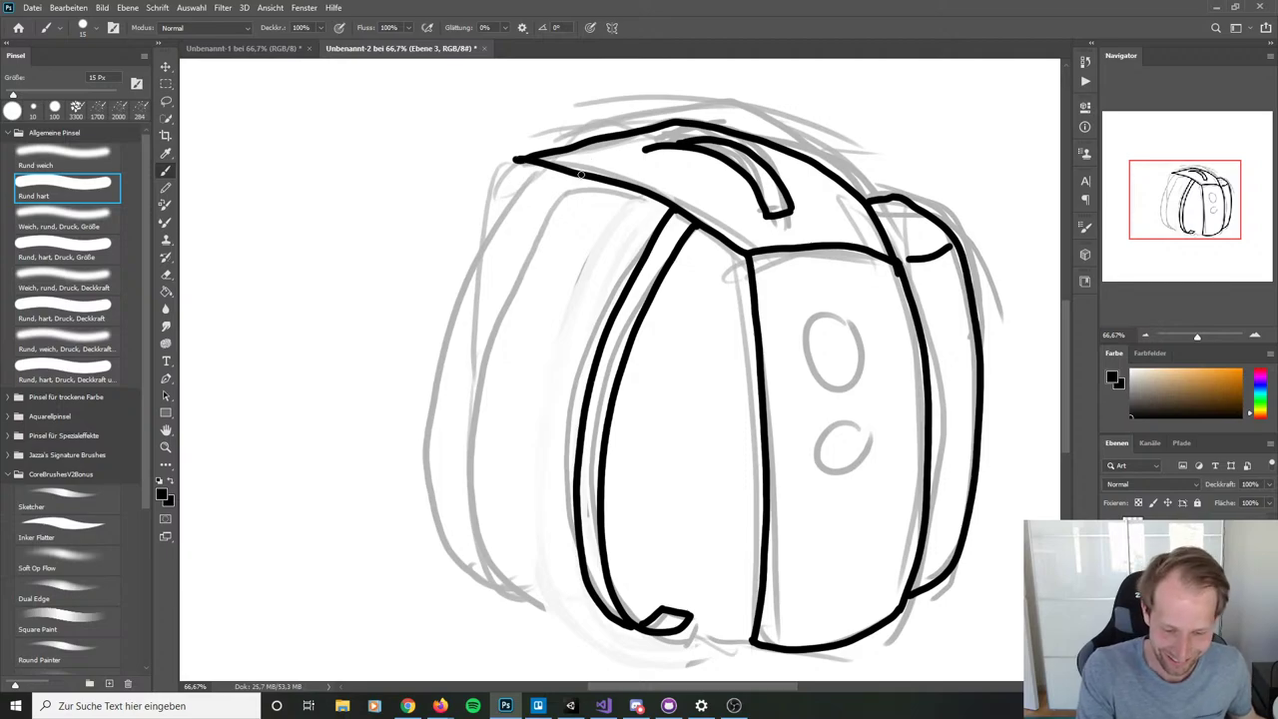
mouse_move(574, 175)
left_mouse_down()
mouse_move(516, 242)
mouse_move(459, 402)
mouse_move(470, 519)
mouse_move(534, 579)
left_mouse_up()
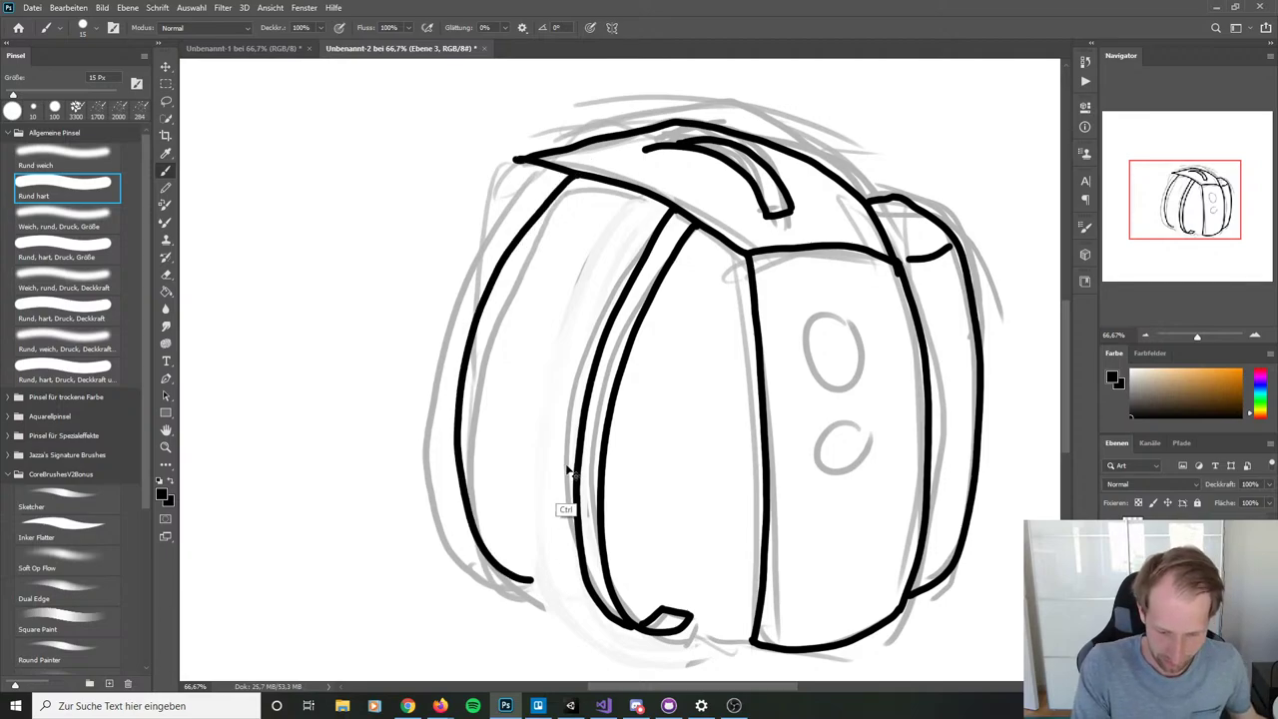
key("ctrl+z")
mouse_move(569, 173)
left_mouse_down()
mouse_move(491, 313)
mouse_move(476, 452)
mouse_move(485, 542)
mouse_move(544, 577)
left_mouse_up()
mouse_move(539, 166)
left_mouse_down()
mouse_move(499, 216)
mouse_move(439, 454)
mouse_move(491, 565)
mouse_move(542, 577)
left_mouse_up()
key("ctrl+z")
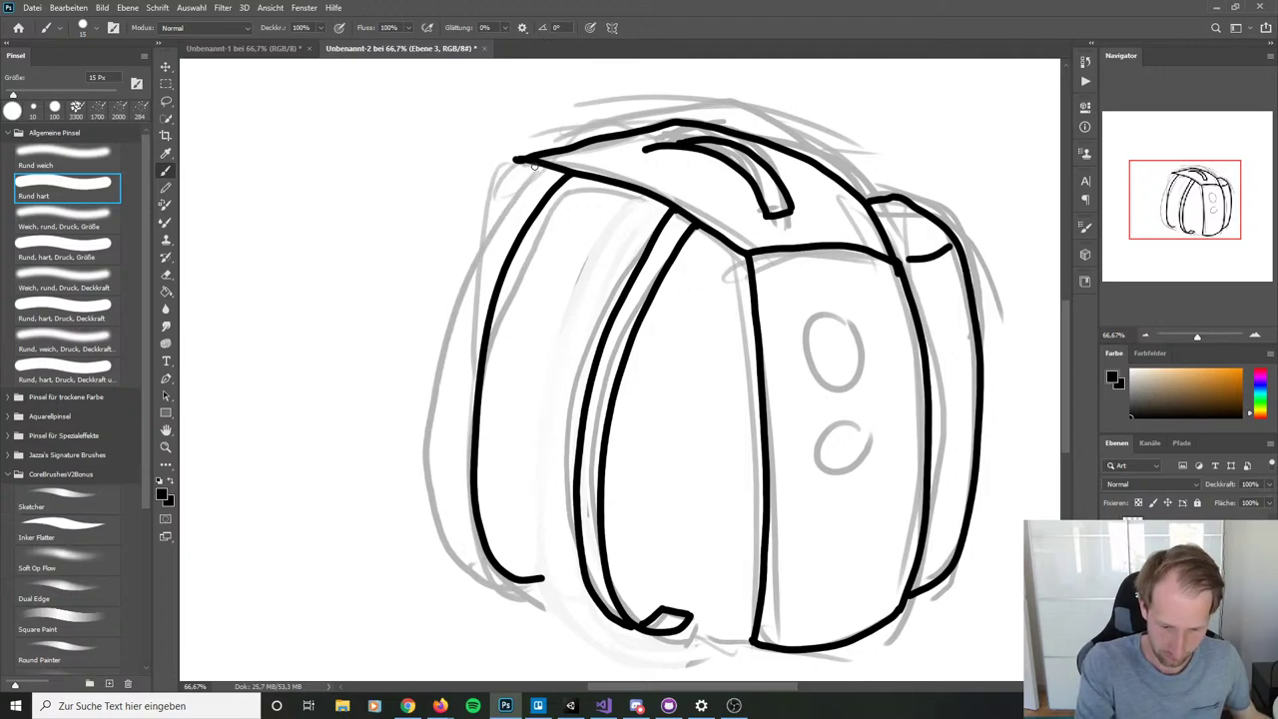
mouse_move(542, 165)
left_mouse_down()
mouse_move(496, 243)
mouse_move(450, 383)
mouse_move(445, 502)
mouse_move(471, 565)
mouse_move(505, 575)
mouse_move(547, 576)
left_mouse_up()
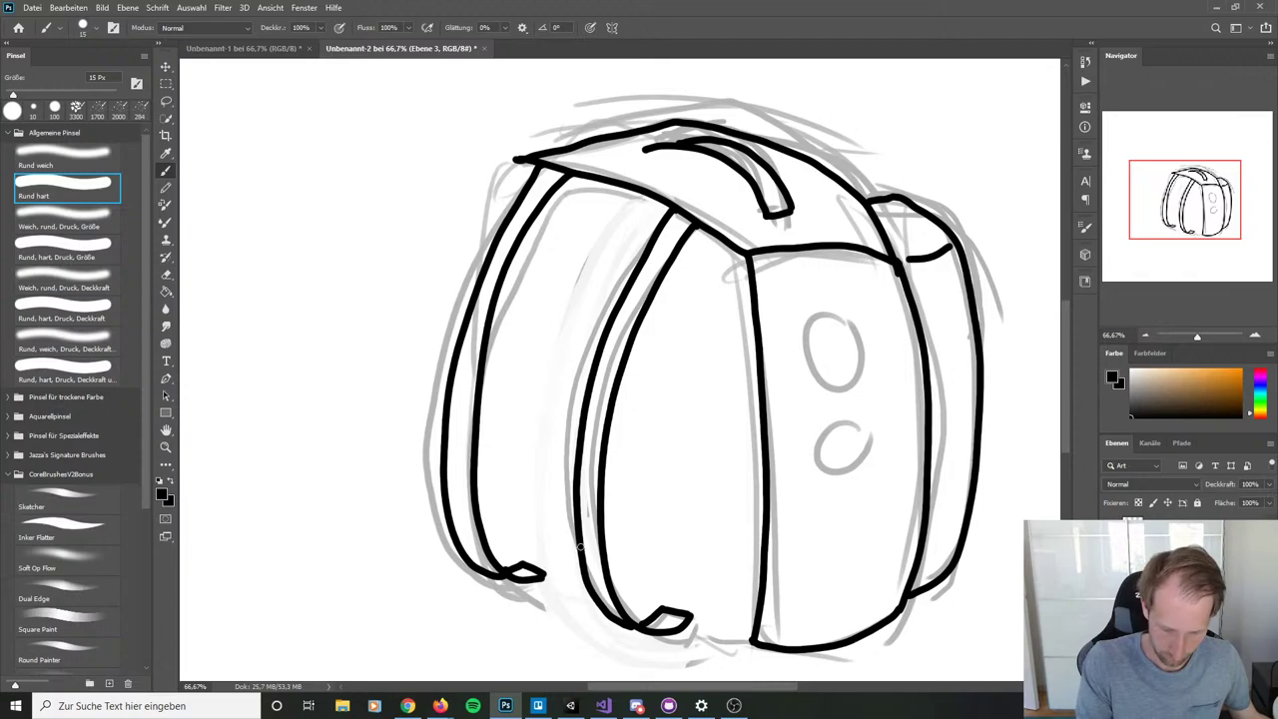
Step: Ink the backpack's back edge behind the rear strap and the curved bottom edge to the front panel
left_click_drag(515, 159, 507, 551)
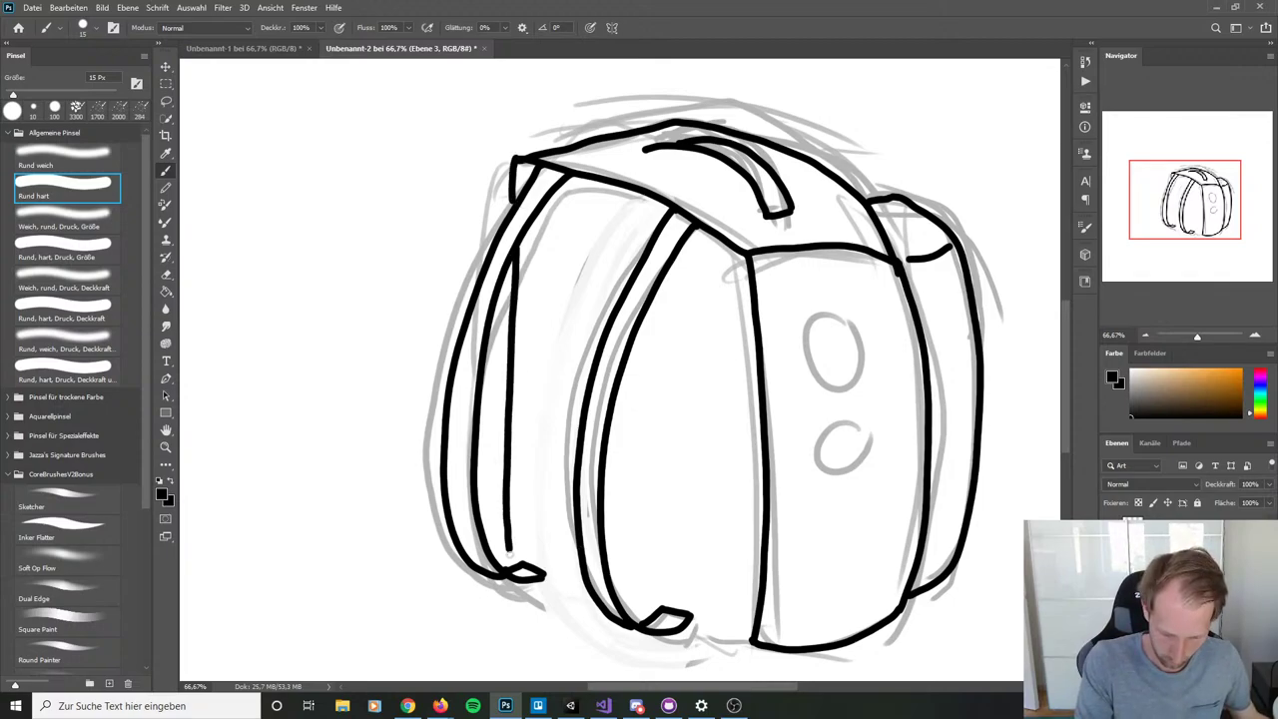
mouse_move(537, 591)
left_mouse_down()
mouse_move(698, 660)
mouse_move(747, 637)
mouse_move(603, 625)
mouse_move(515, 583)
left_mouse_up()
key("ctrl+z")
key("ctrl+z")
key("ctrl+z")
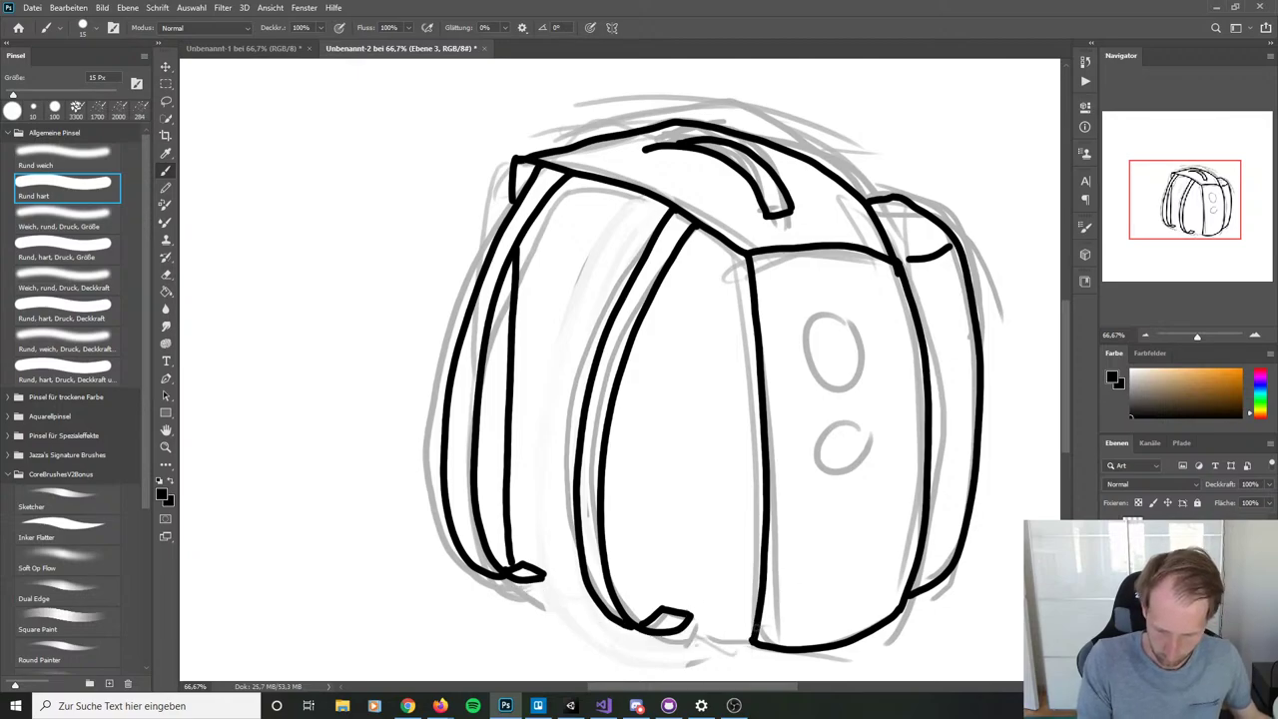
mouse_move(754, 637)
left_mouse_down()
mouse_move(656, 643)
mouse_move(519, 573)
left_mouse_up()
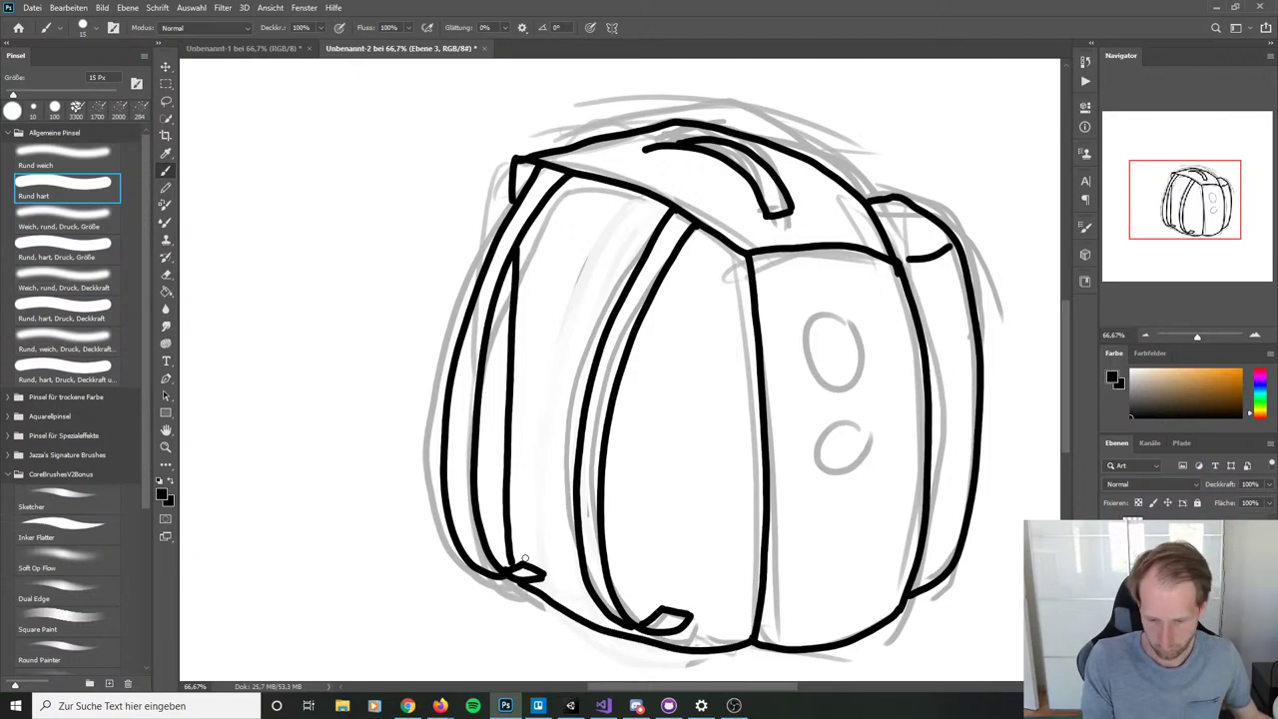
key("ctrl+z")
mouse_move(750, 640)
left_mouse_down()
mouse_move(650, 645)
mouse_move(559, 616)
mouse_move(516, 583)
left_mouse_up()
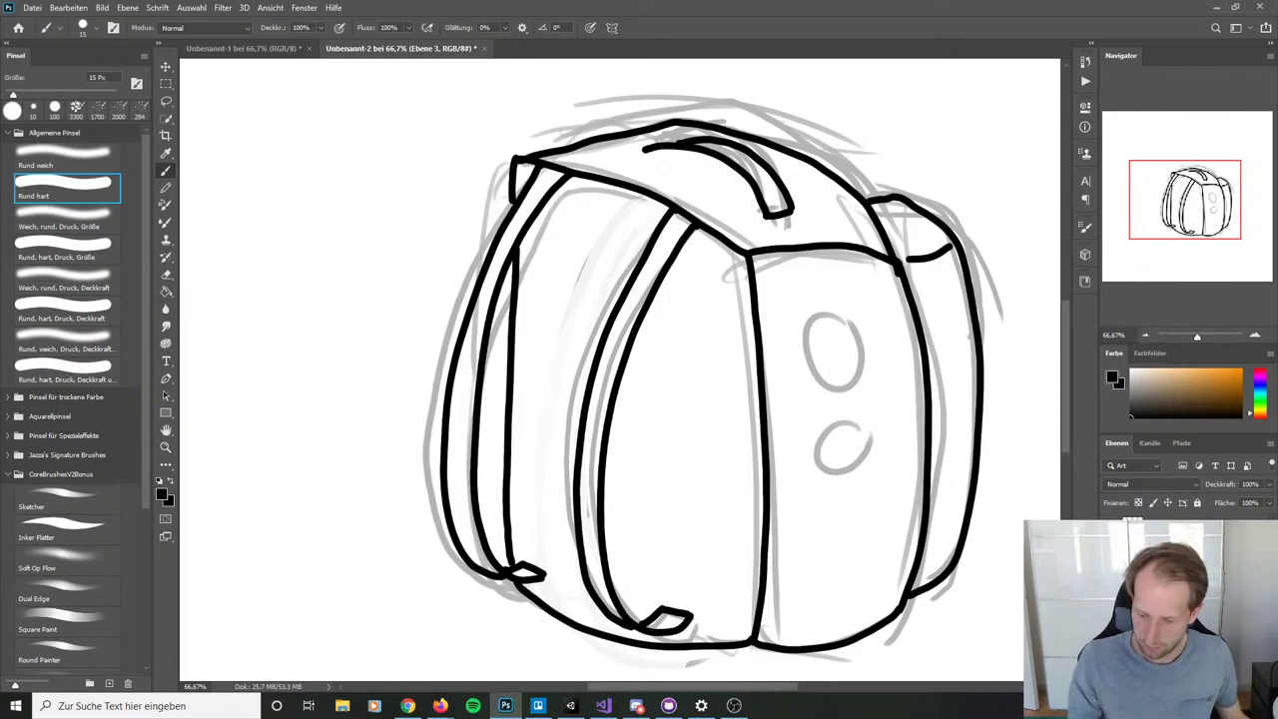
Step: Hide the rough sketch and ink two small ovals, one below the other, on the backpack's front panel
key("ctrl+comma")
mouse_move(836, 283)
left_mouse_down()
mouse_move(824, 319)
mouse_move(839, 281)
mouse_move(811, 296)
mouse_move(848, 285)
left_mouse_up()
key("ctrl+z")
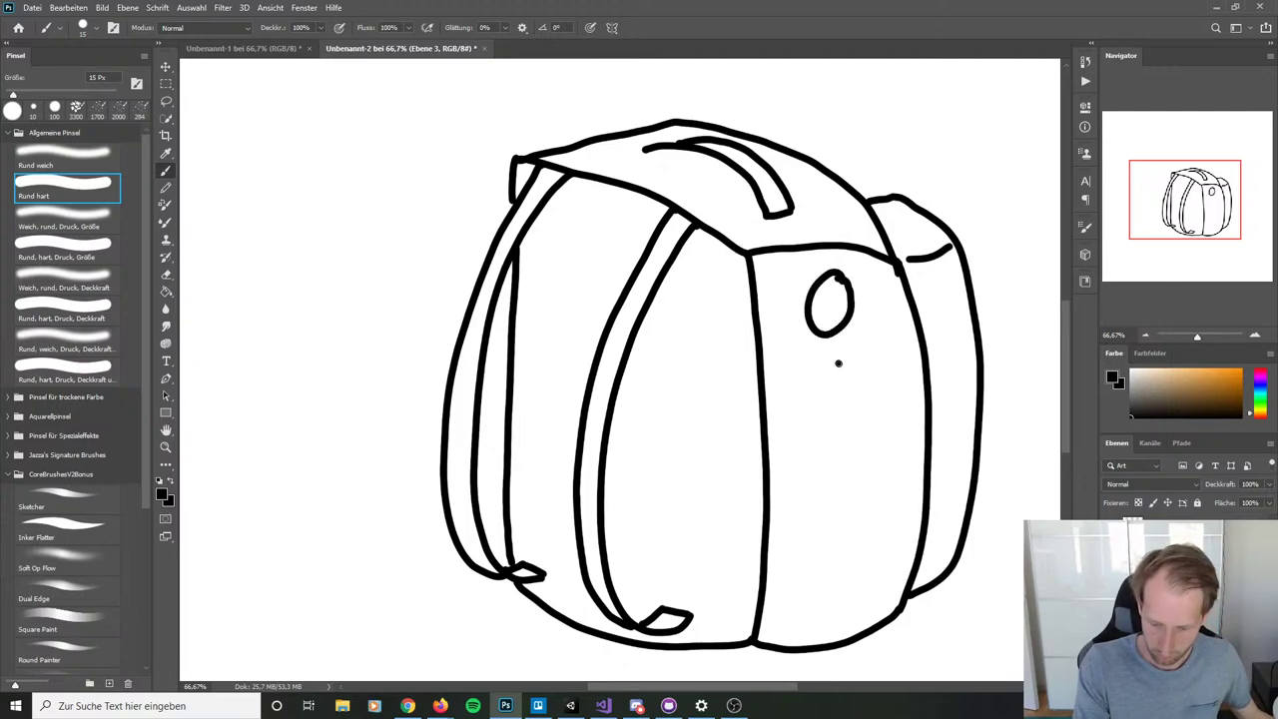
mouse_move(841, 361)
left_mouse_down()
mouse_move(807, 407)
mouse_move(844, 365)
left_mouse_up()
key("ctrl+minus")
key("ctrl+minus")
key("ctrl+minus")
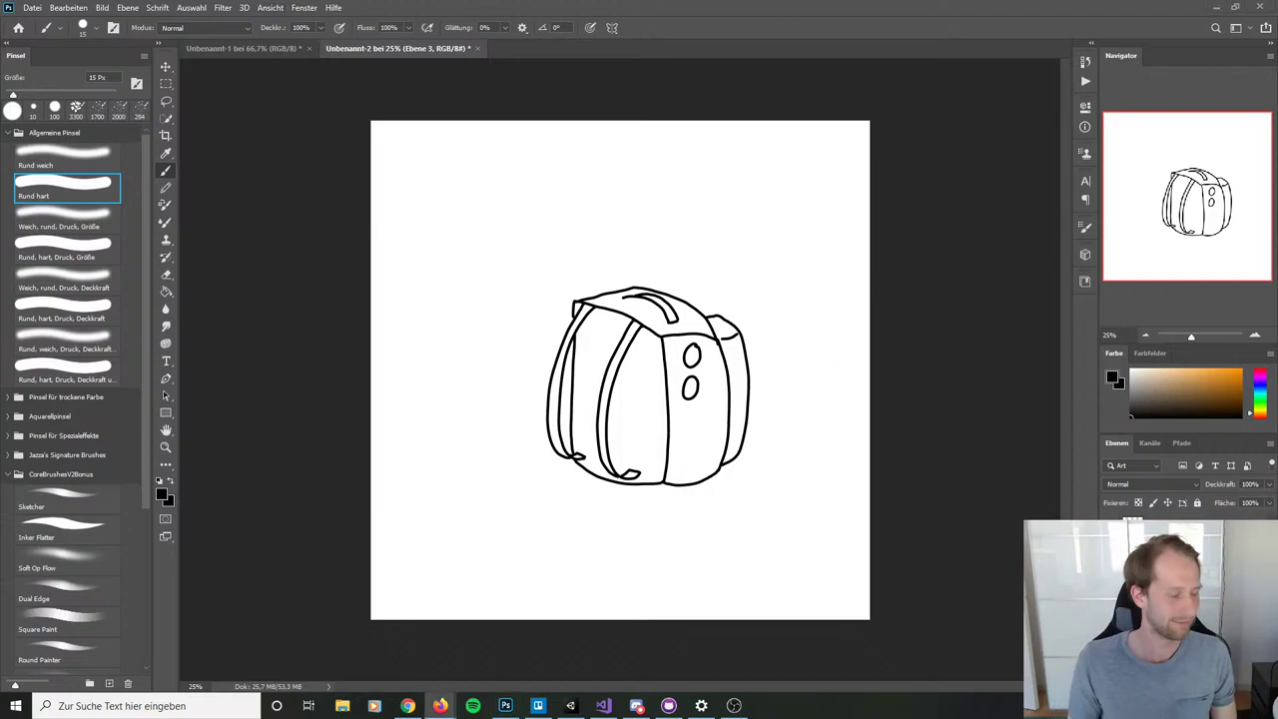
Step: Lasso the carrying handle on the lid and move it slightly towards the lid's back corner with Free Transform, then deselect
left_click(940, 320)
scroll(778, 362, "up", 3)
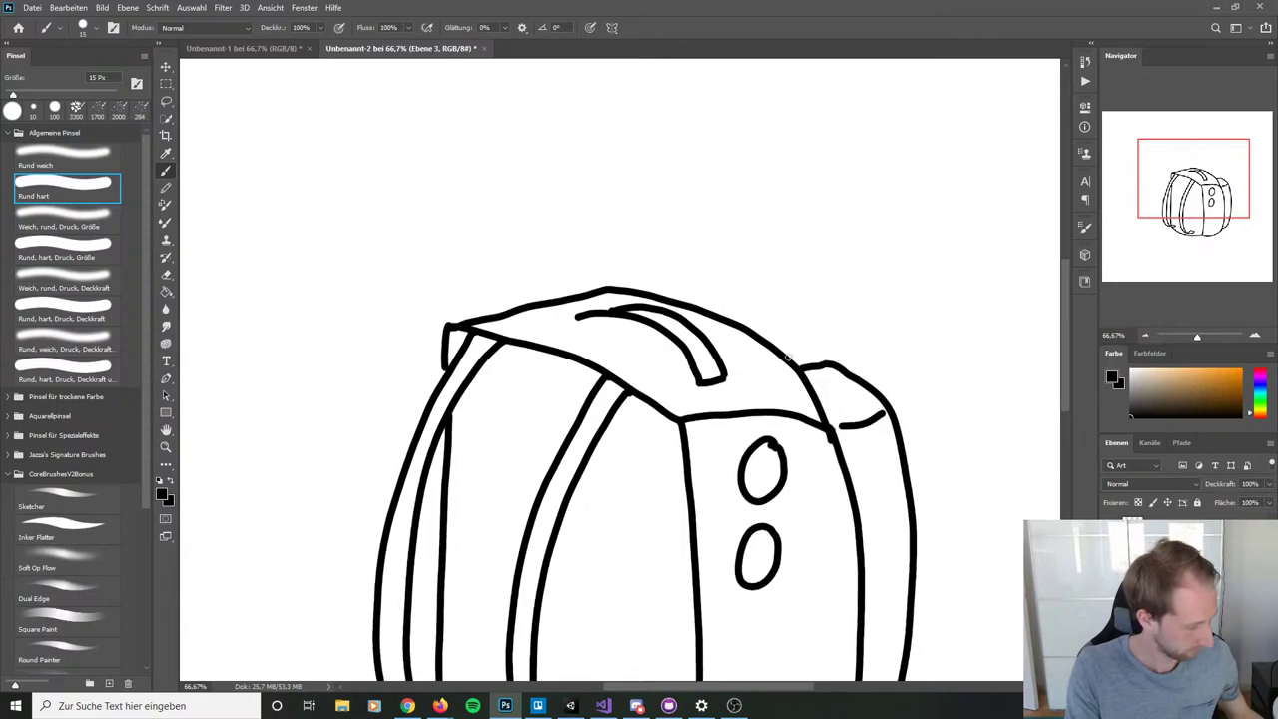
key("l")
mouse_move(595, 298)
left_mouse_down()
mouse_move(683, 311)
mouse_move(726, 351)
mouse_move(746, 404)
mouse_move(669, 401)
left_mouse_up()
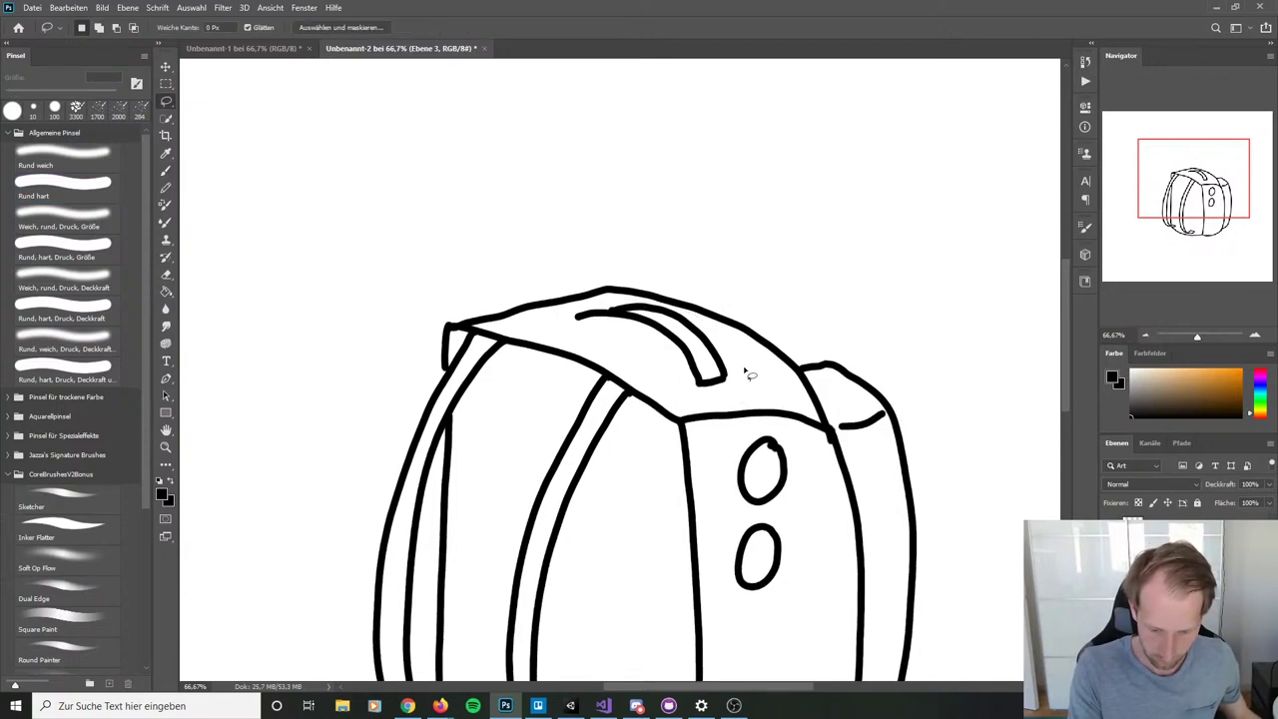
scroll(680, 298, "up", 3)
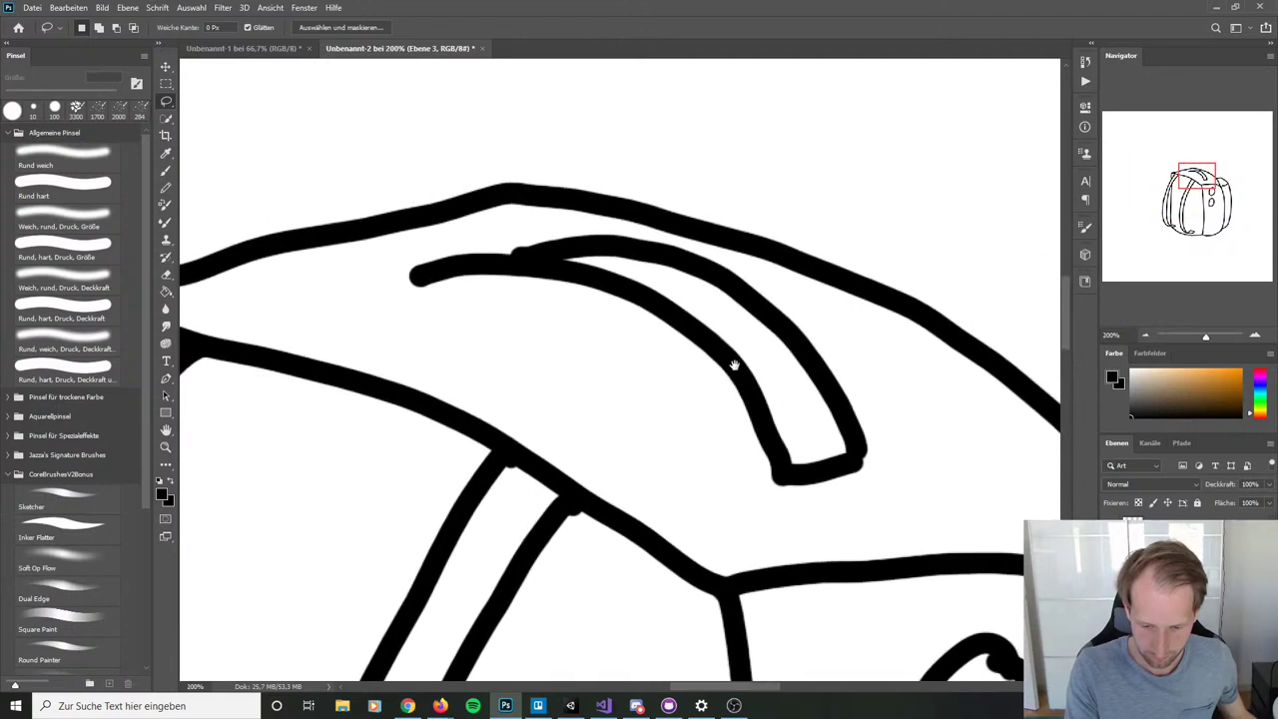
left_click_drag(532, 237, 658, 242)
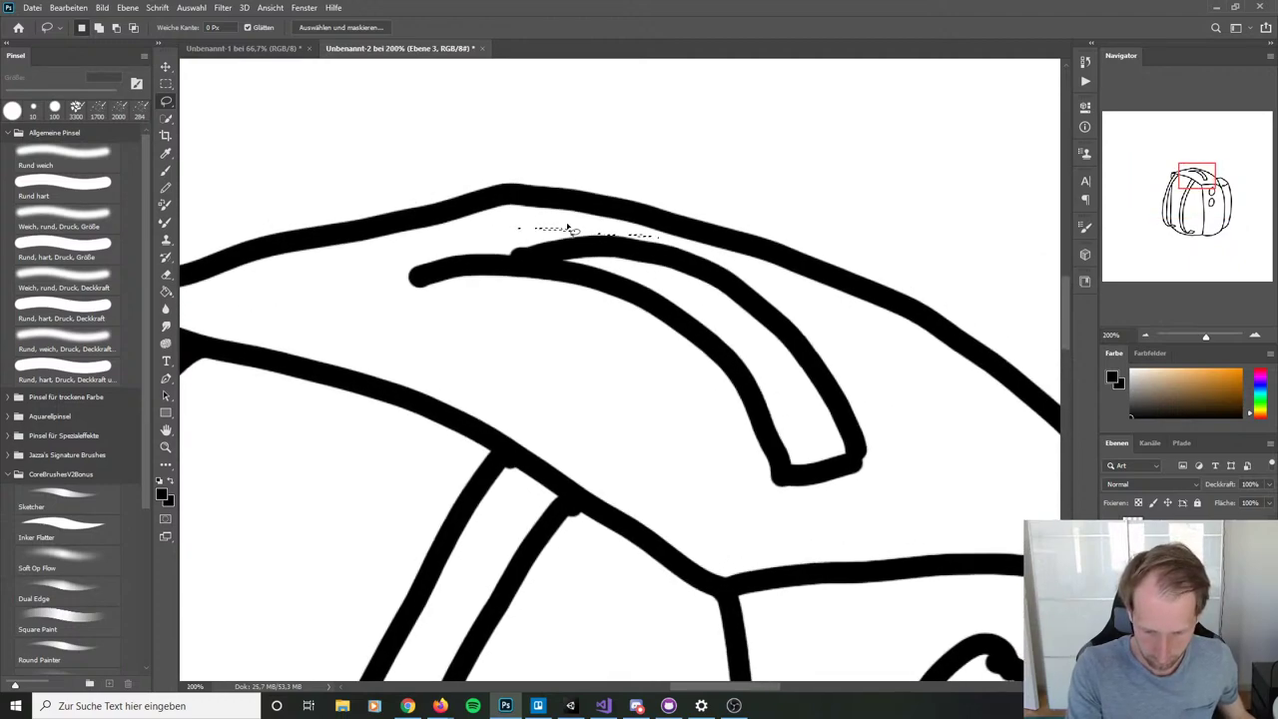
mouse_move(496, 237)
left_mouse_down()
mouse_move(636, 232)
mouse_move(727, 261)
mouse_move(824, 331)
mouse_move(891, 456)
mouse_move(701, 510)
mouse_move(415, 352)
mouse_move(399, 255)
mouse_move(475, 246)
left_mouse_up()
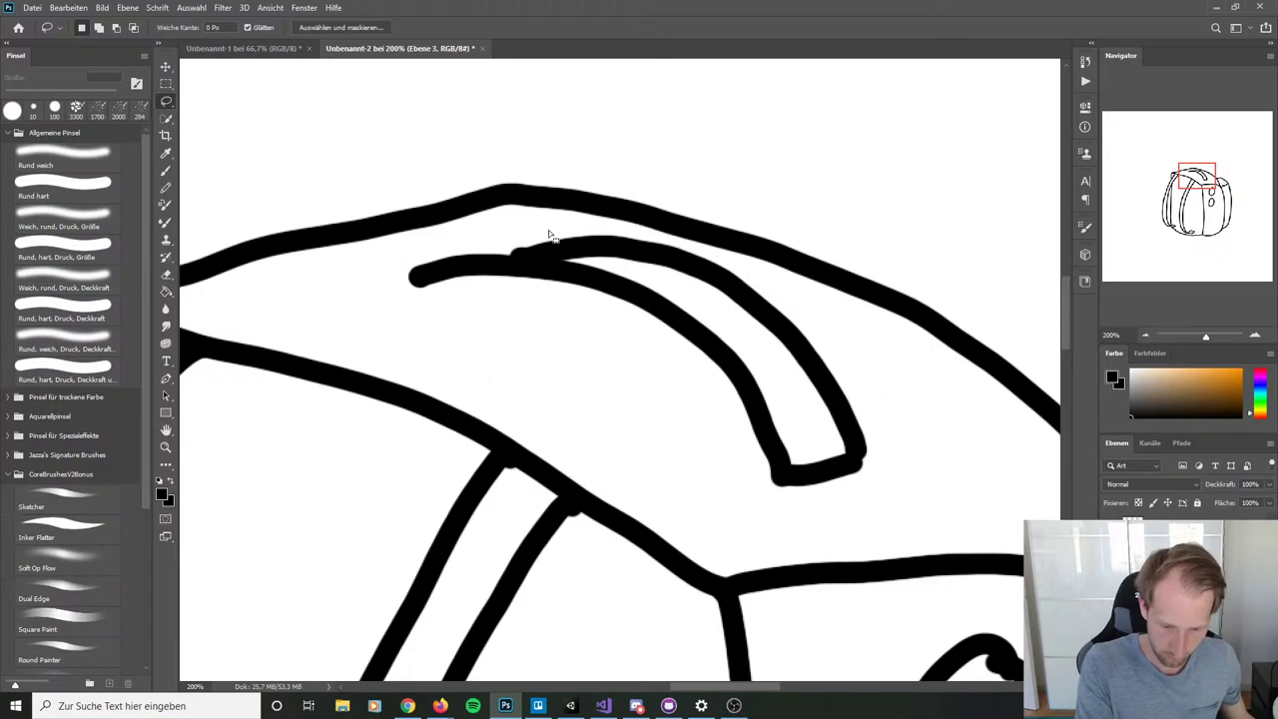
key("ctrl+t")
left_click_drag(750, 396, 703, 390)
key("ctrl+minus")
key("ctrl+minus")
key("ctrl+minus")
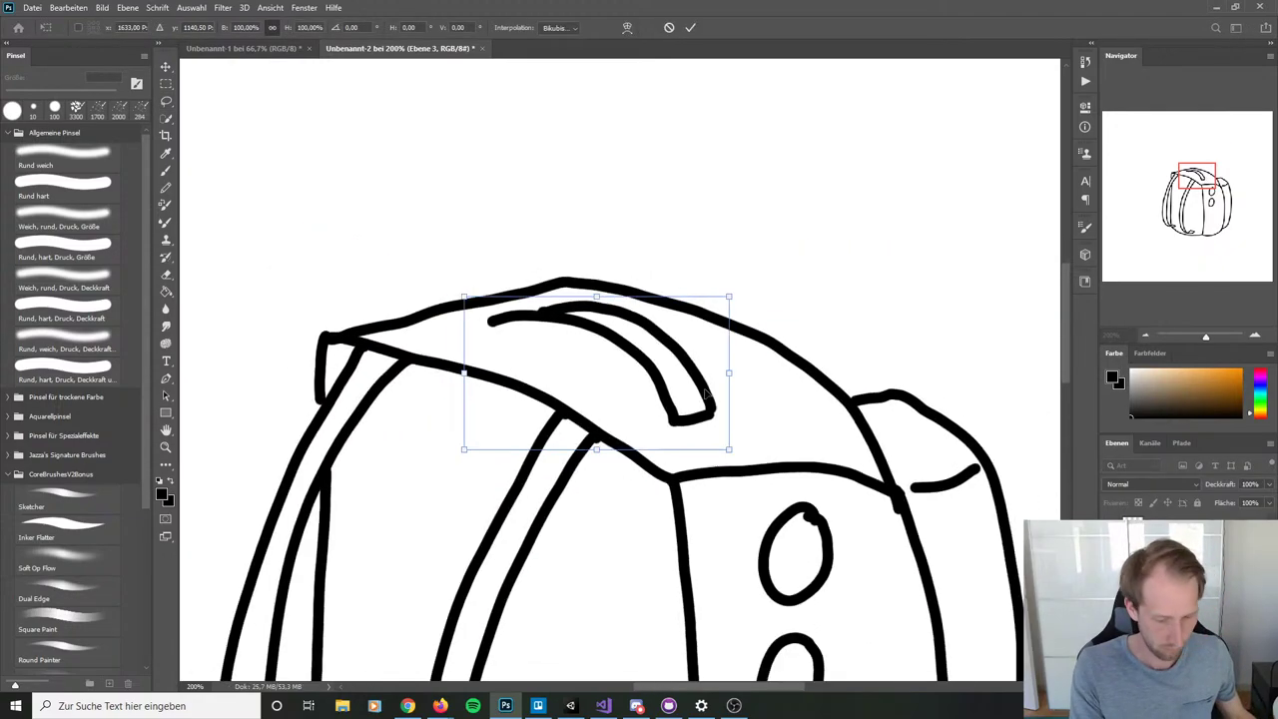
key("ctrl+minus")
key("ctrl+minus")
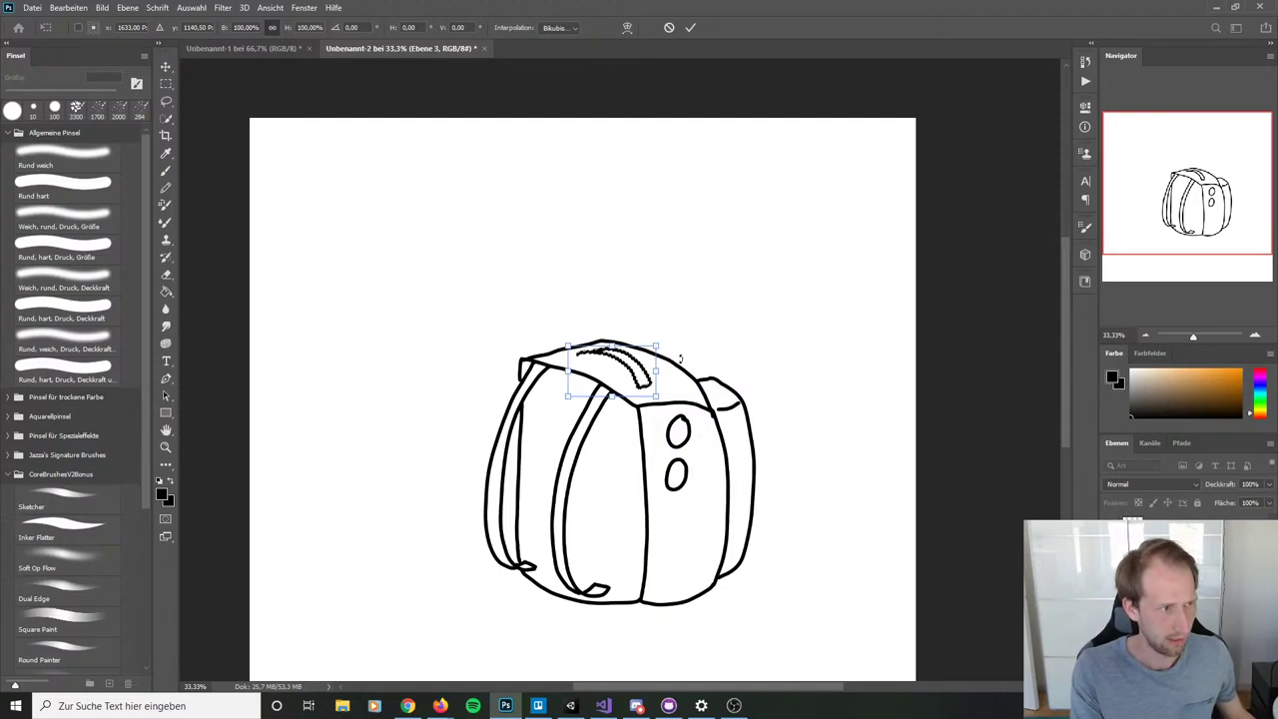
key("Return")
key("ctrl+d")
key("l")
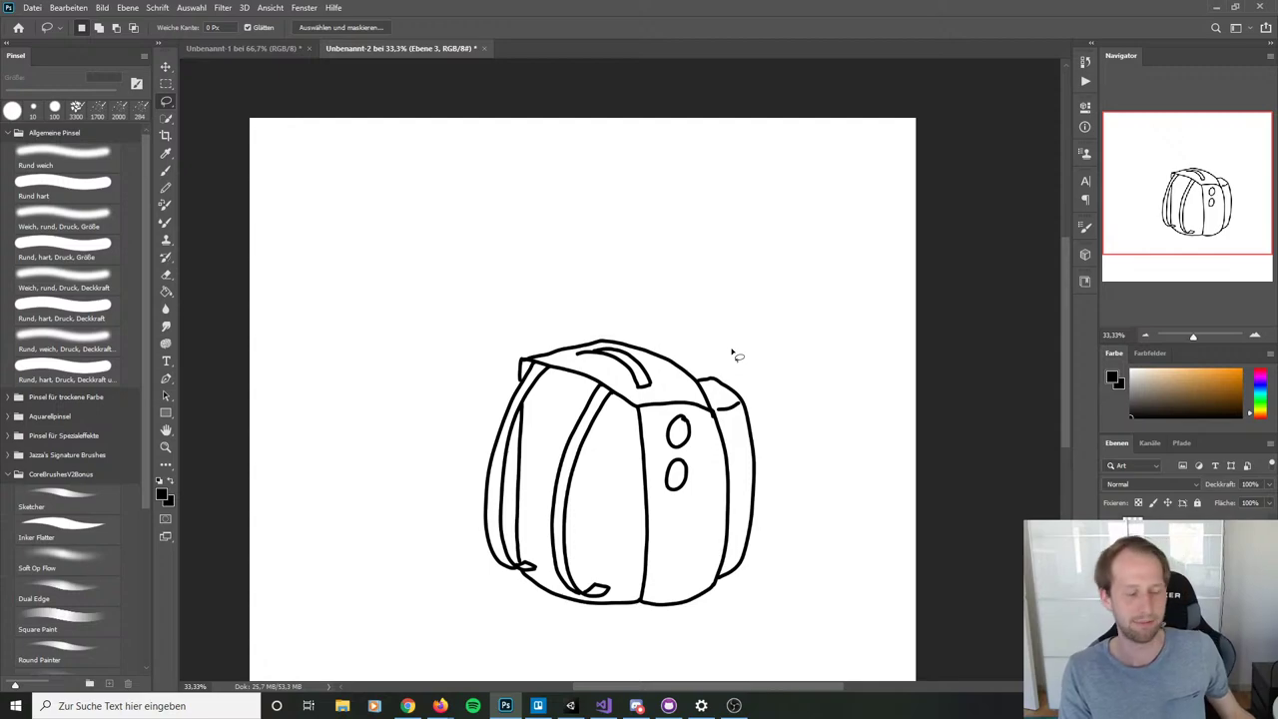
Step: Create a new layer and sample the beige of the character's clothing in the Unbenannt-1 document as the paint colour for the backpack
key("ctrl+shift+n")
left_click(1228, 193)
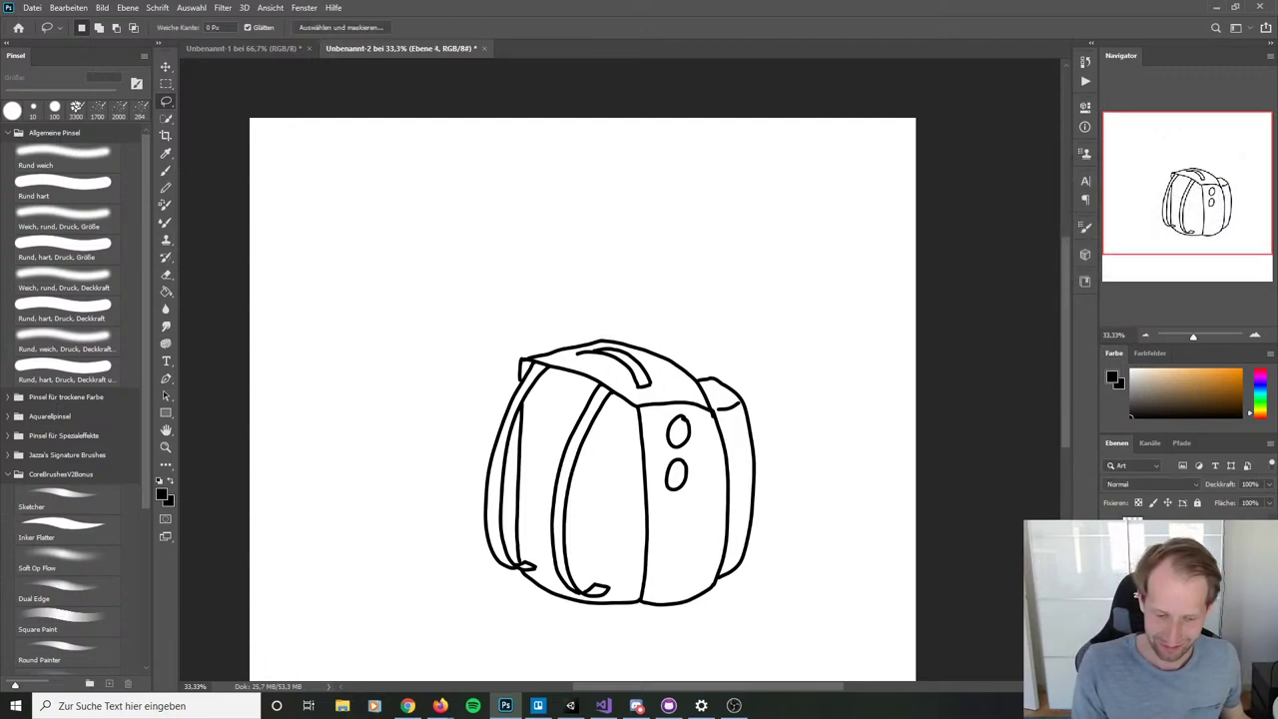
left_click(281, 50)
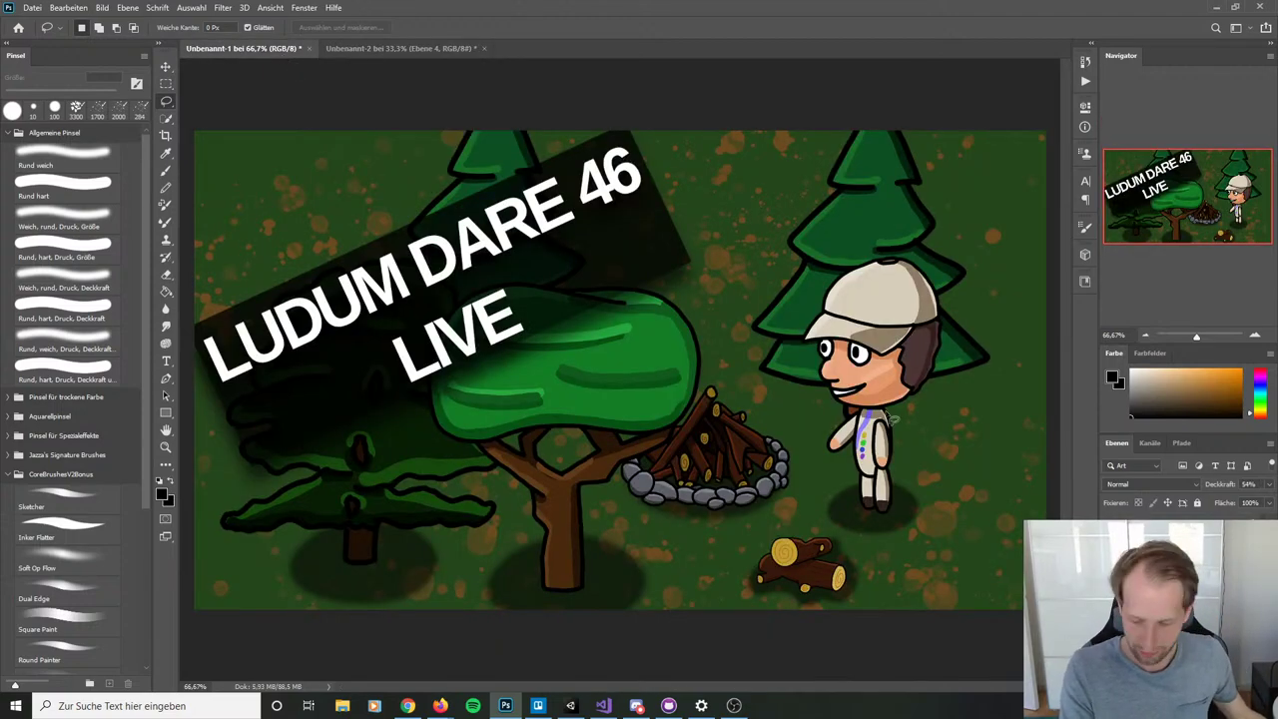
key("b")
key("alt+b")
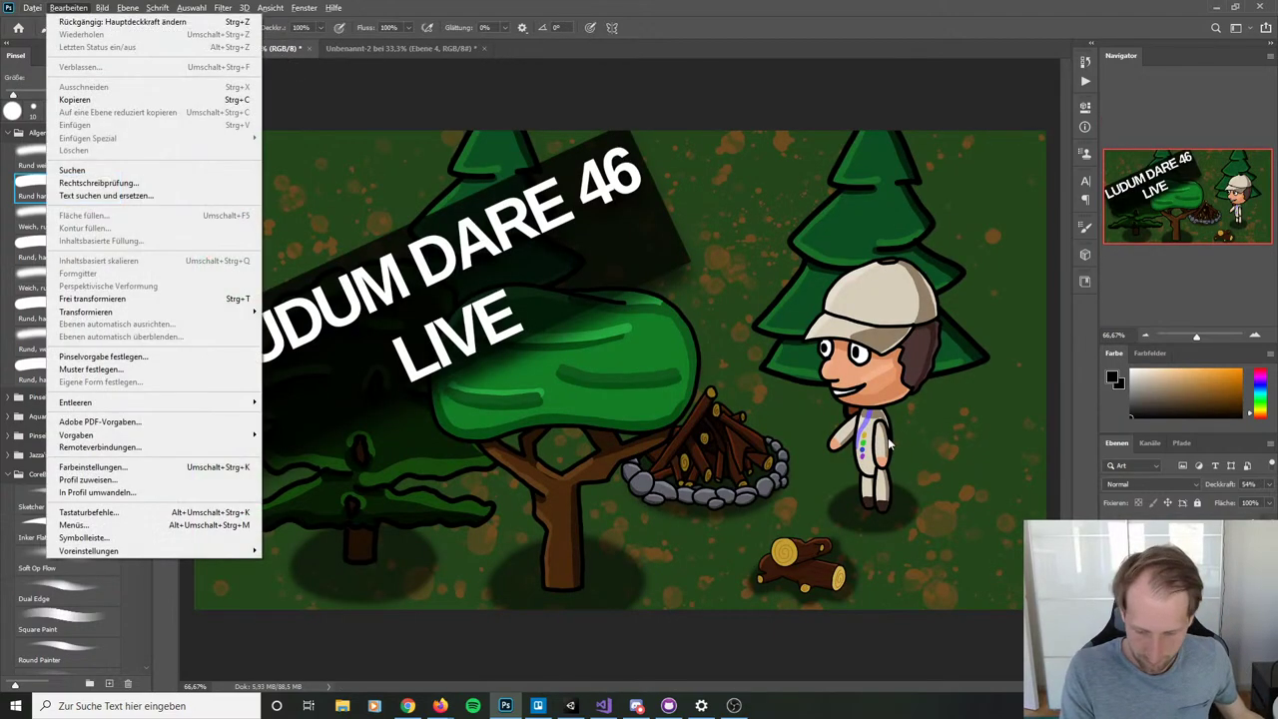
key("p")
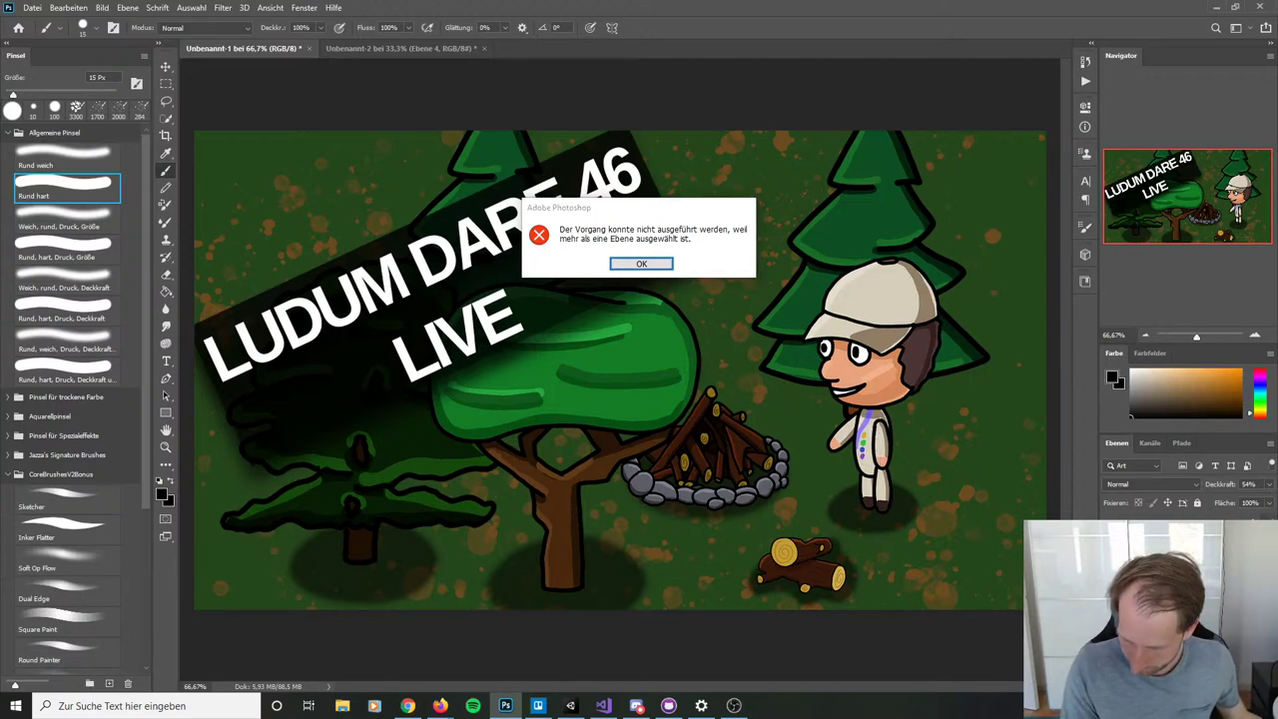
left_click(655, 264)
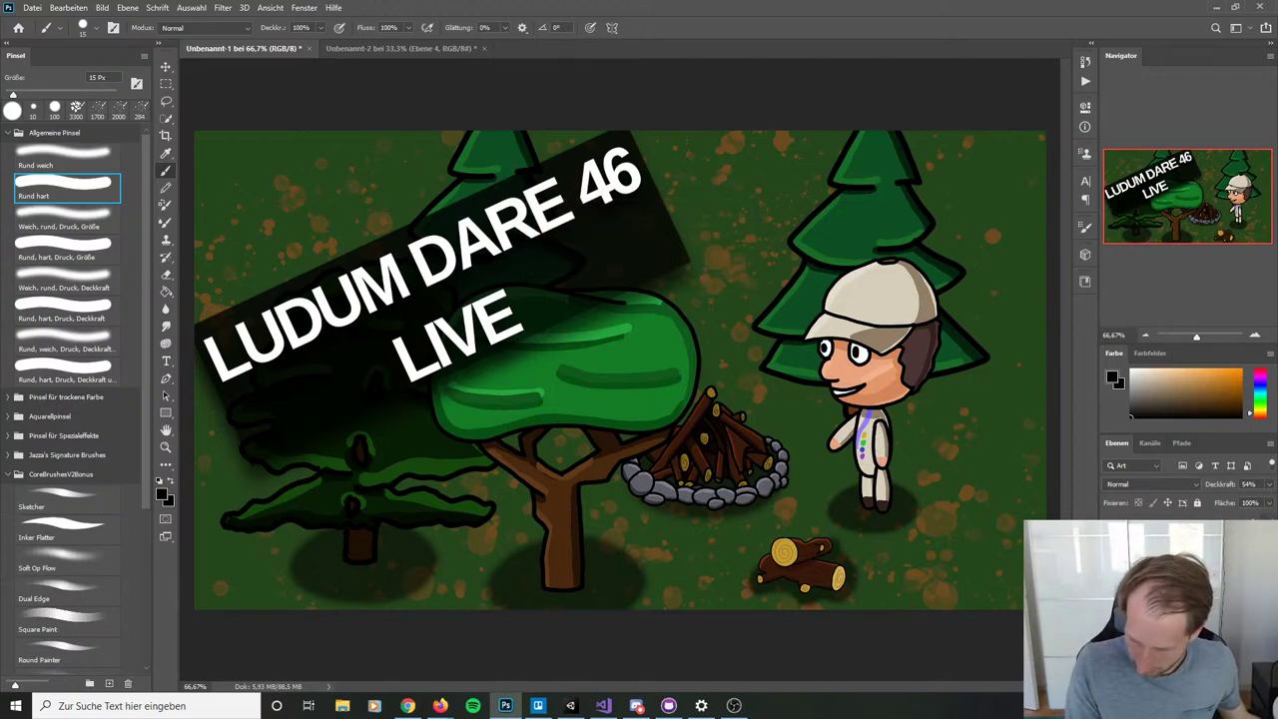
key("alt+bracketright")
left_click(887, 431, "alt")
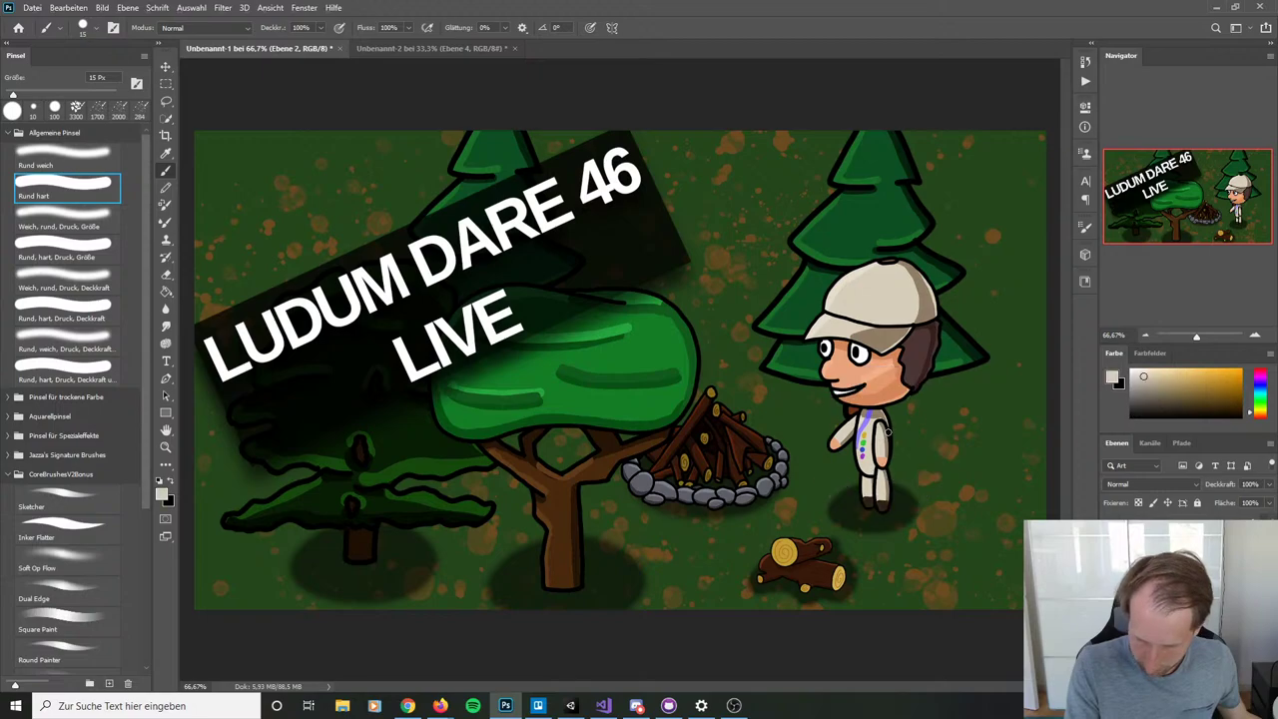
left_click(457, 50)
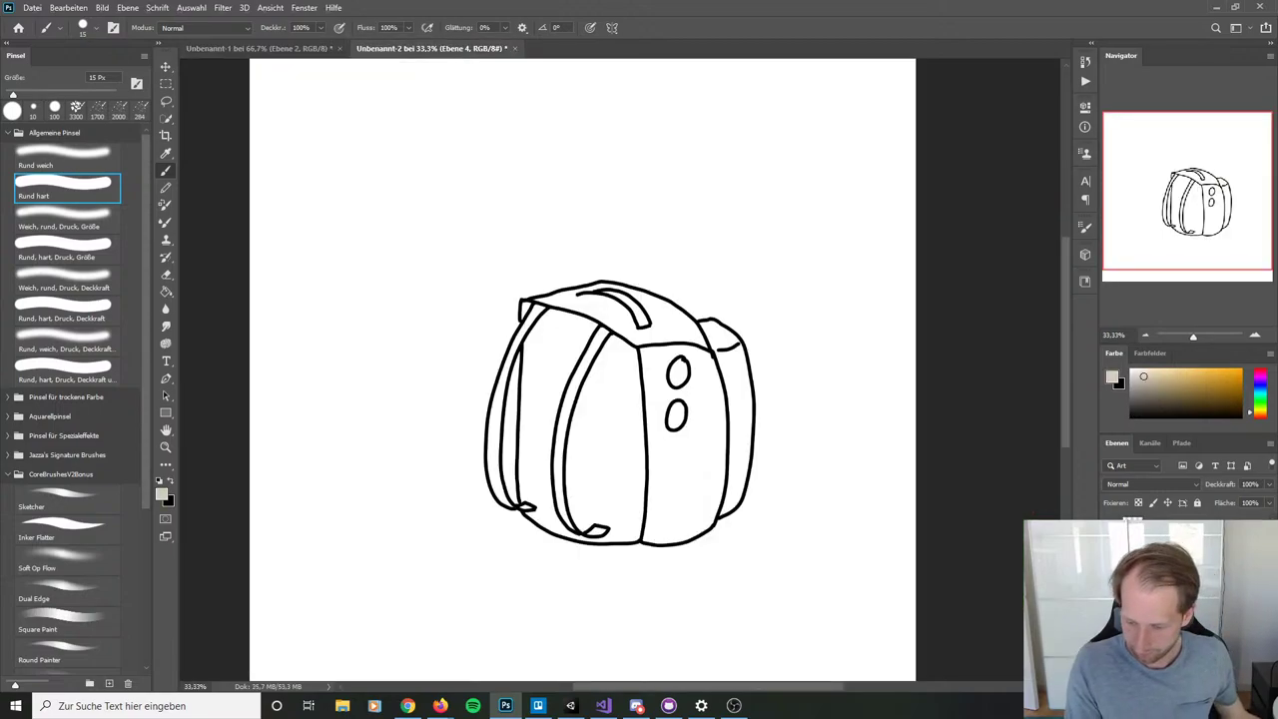
Step: Paint a beige band inside the backpack's back edge and along the lid's upper edge with the hard round brush enlarged to 45 px
key("ctrl+plus")
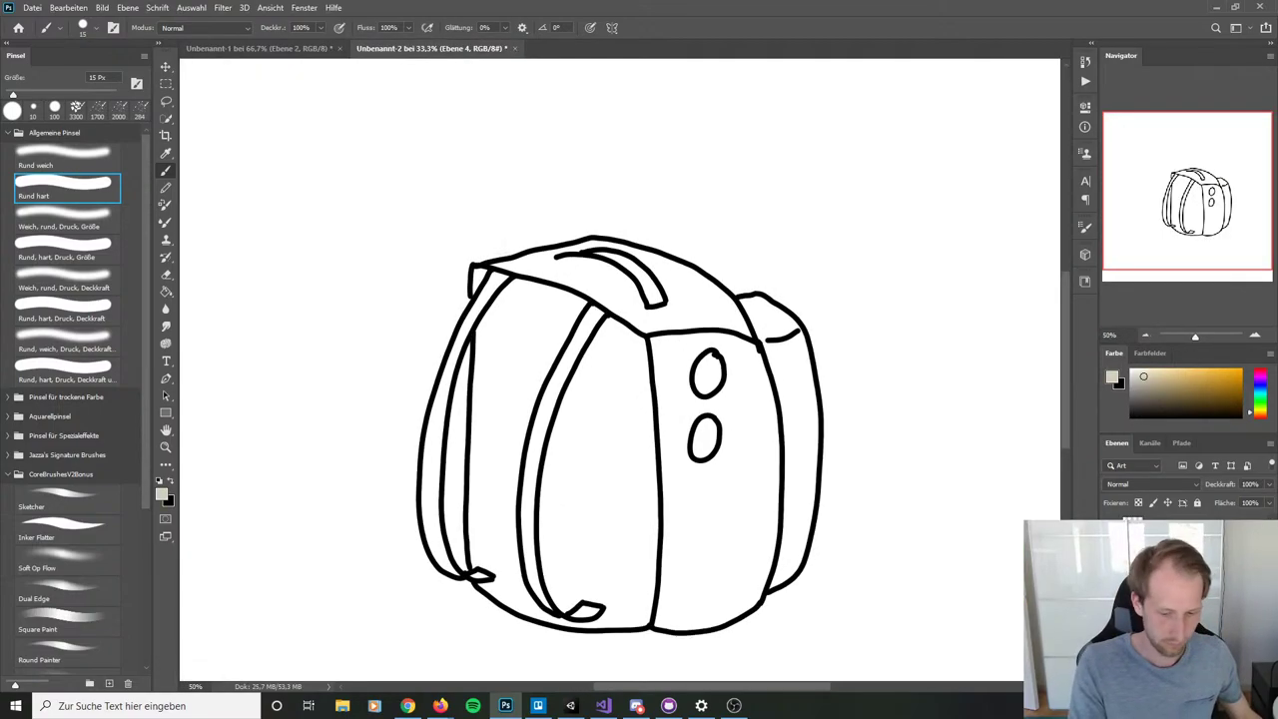
key("l")
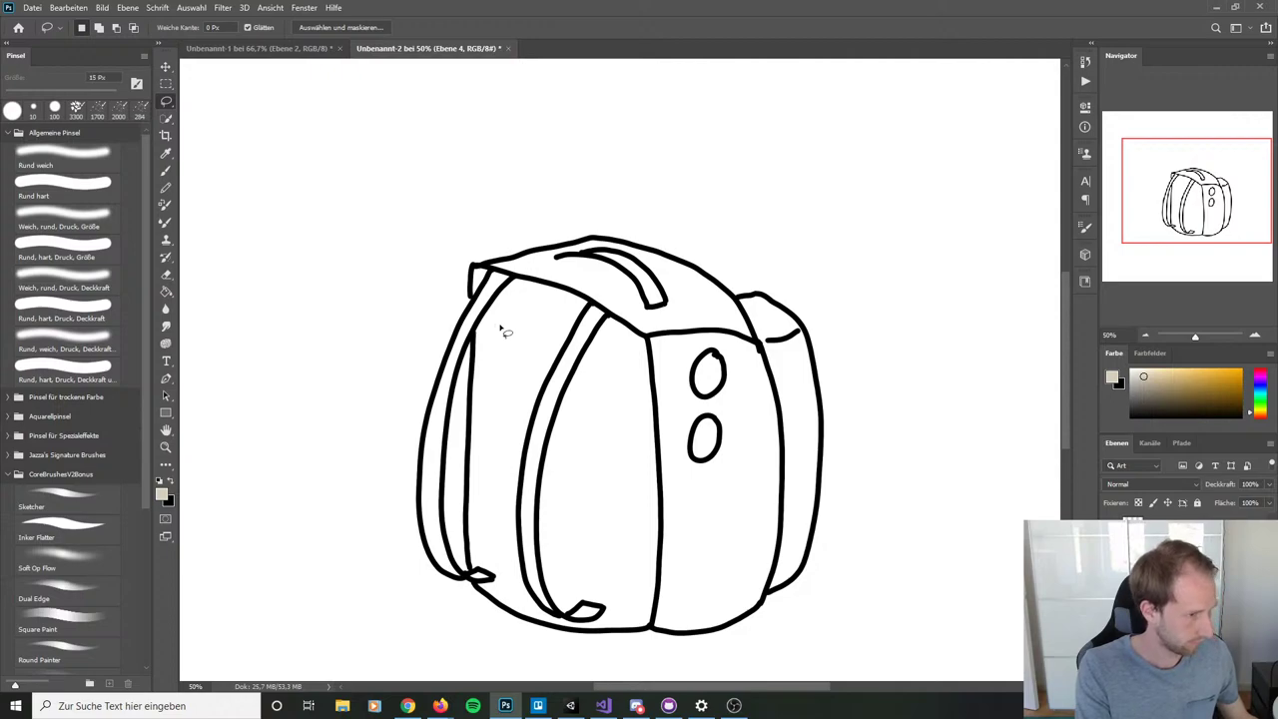
key("b")
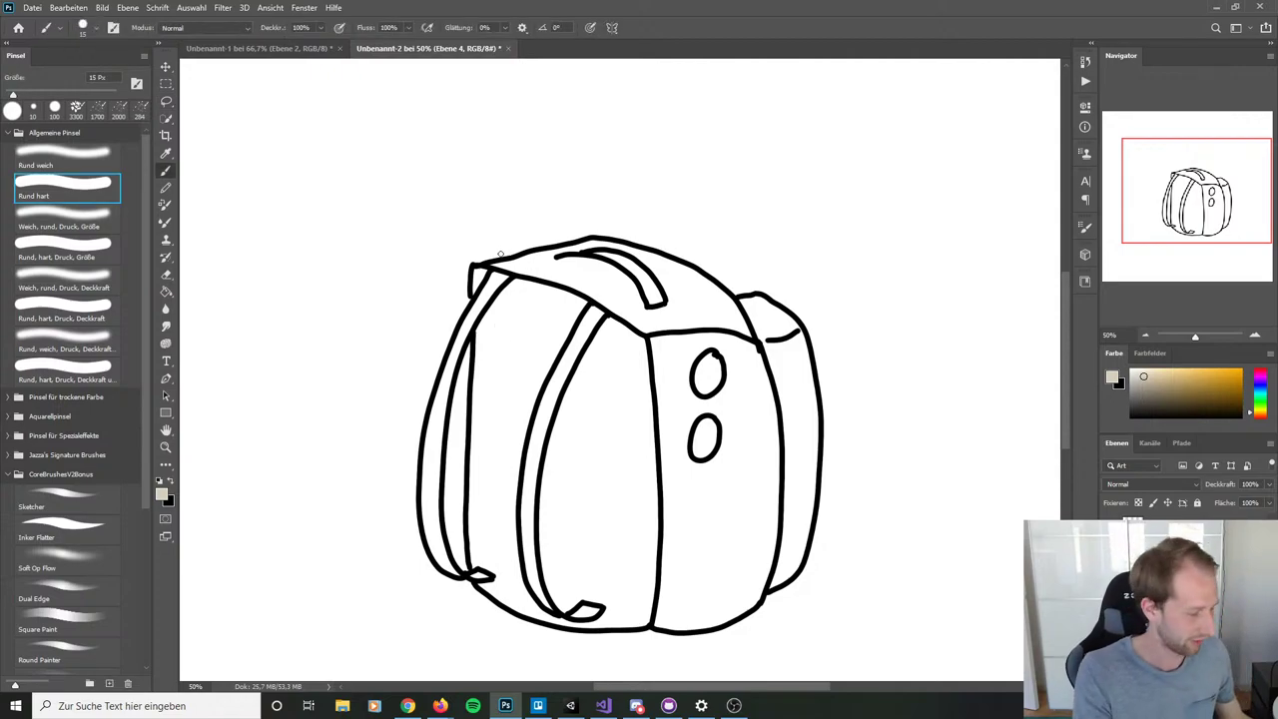
key("bracketright")
key("bracketright")
key("bracketright")
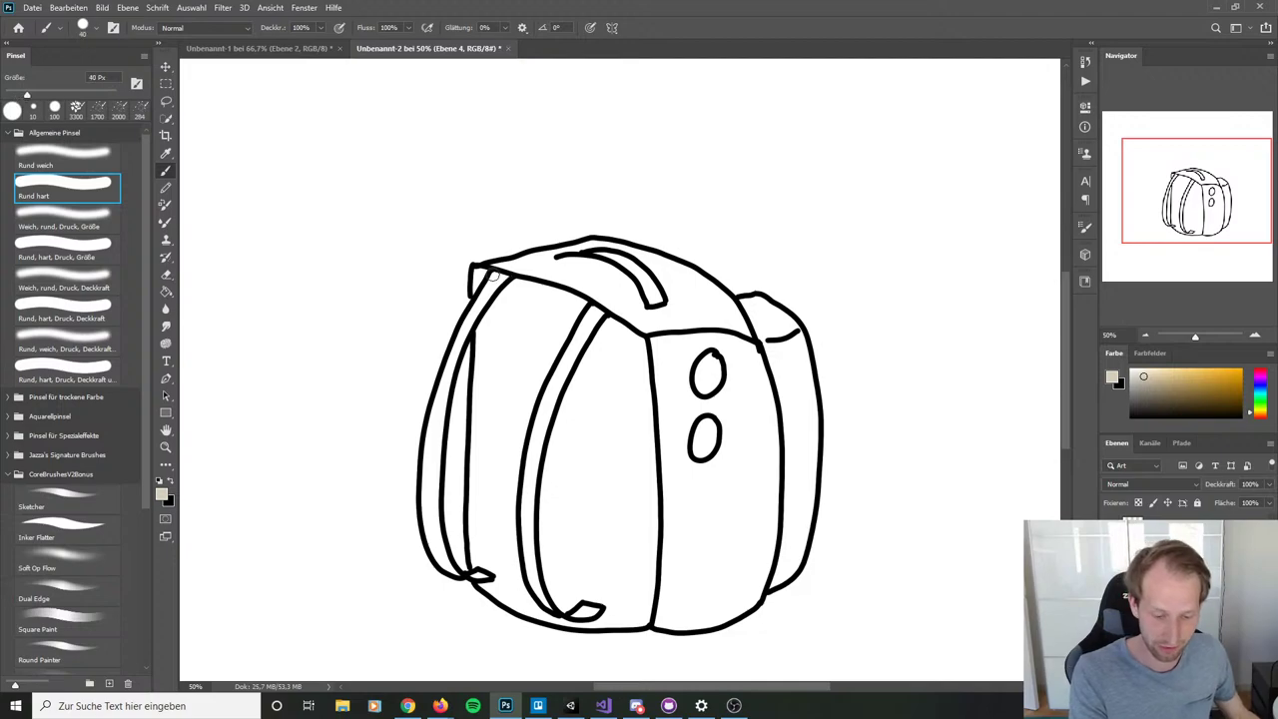
mouse_move(479, 279)
left_mouse_down()
mouse_move(477, 563)
mouse_move(488, 587)
mouse_move(517, 595)
left_mouse_up()
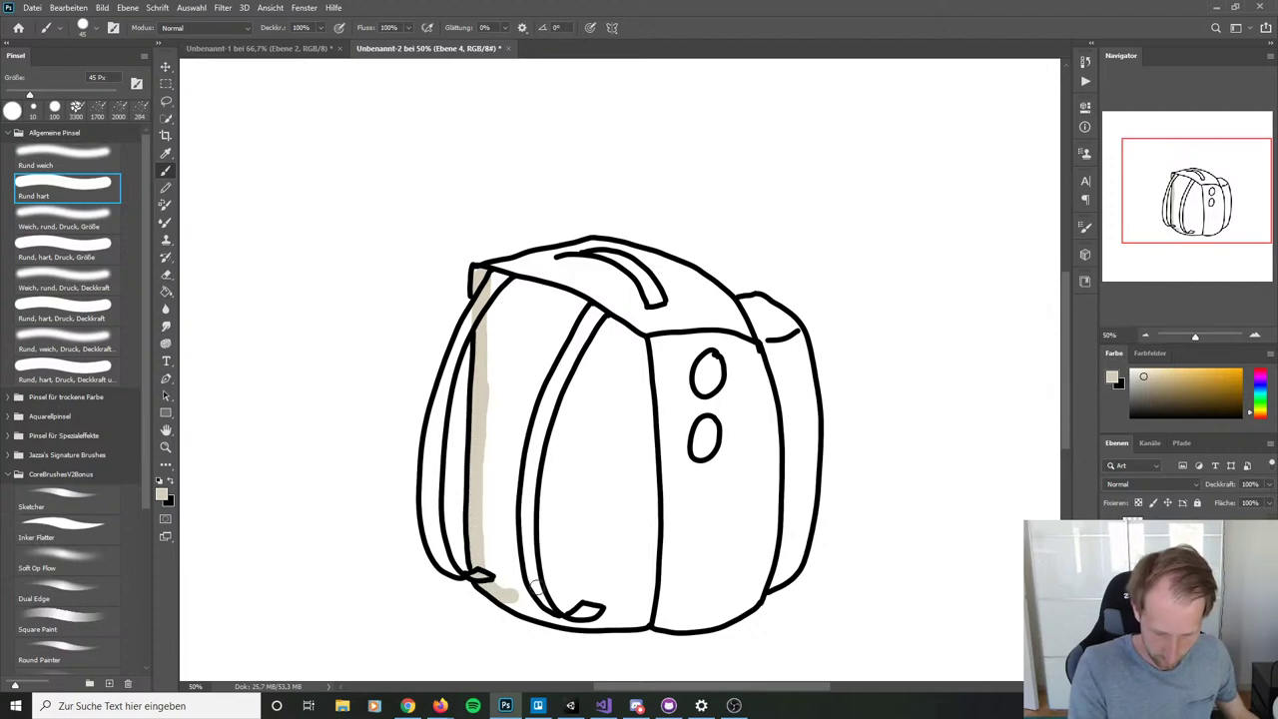
mouse_move(486, 276)
left_mouse_down()
mouse_move(593, 243)
mouse_move(643, 264)
mouse_move(622, 246)
mouse_move(876, 389)
mouse_move(552, 381)
mouse_move(694, 408)
left_mouse_up()
Step: Reduce the brush to 30 px and continue the beige band along the rest of the lid's upper edge and the side pocket's top
key("ctrl+1")
key("bracketleft")
key("bracketleft")
key("bracketleft")
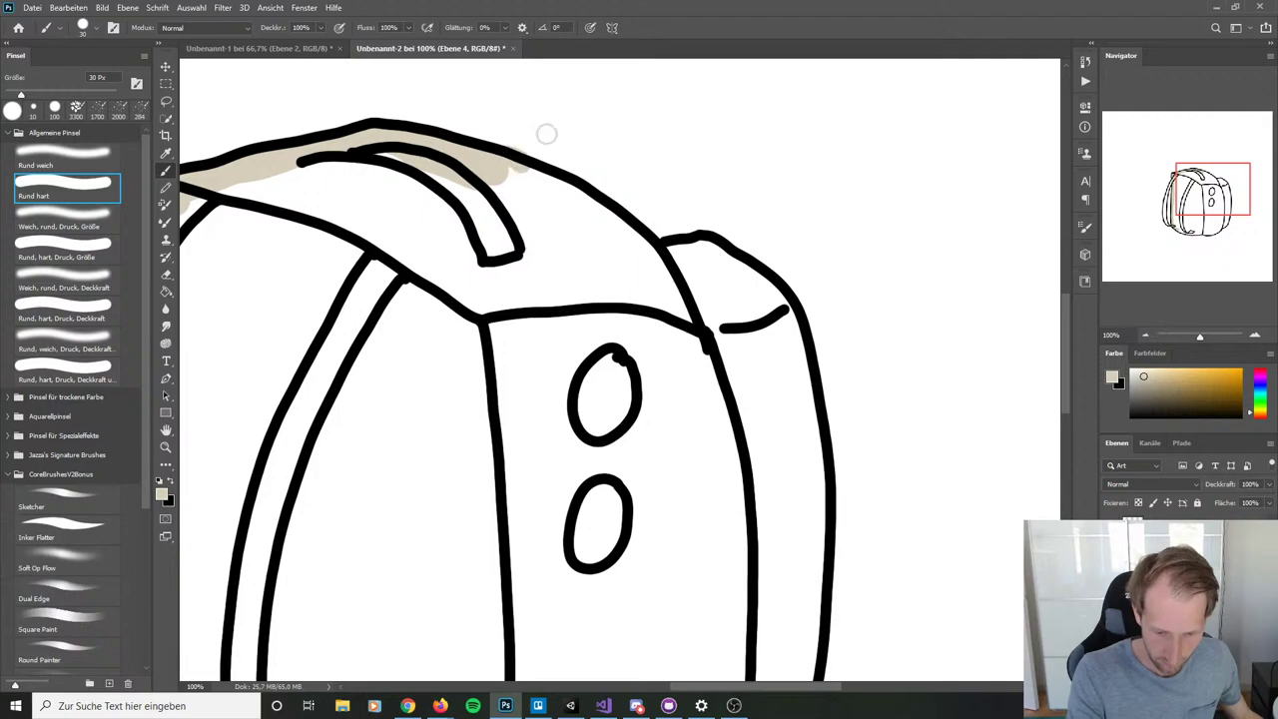
mouse_move(489, 150)
left_mouse_down()
mouse_move(589, 208)
mouse_move(614, 252)
left_mouse_up()
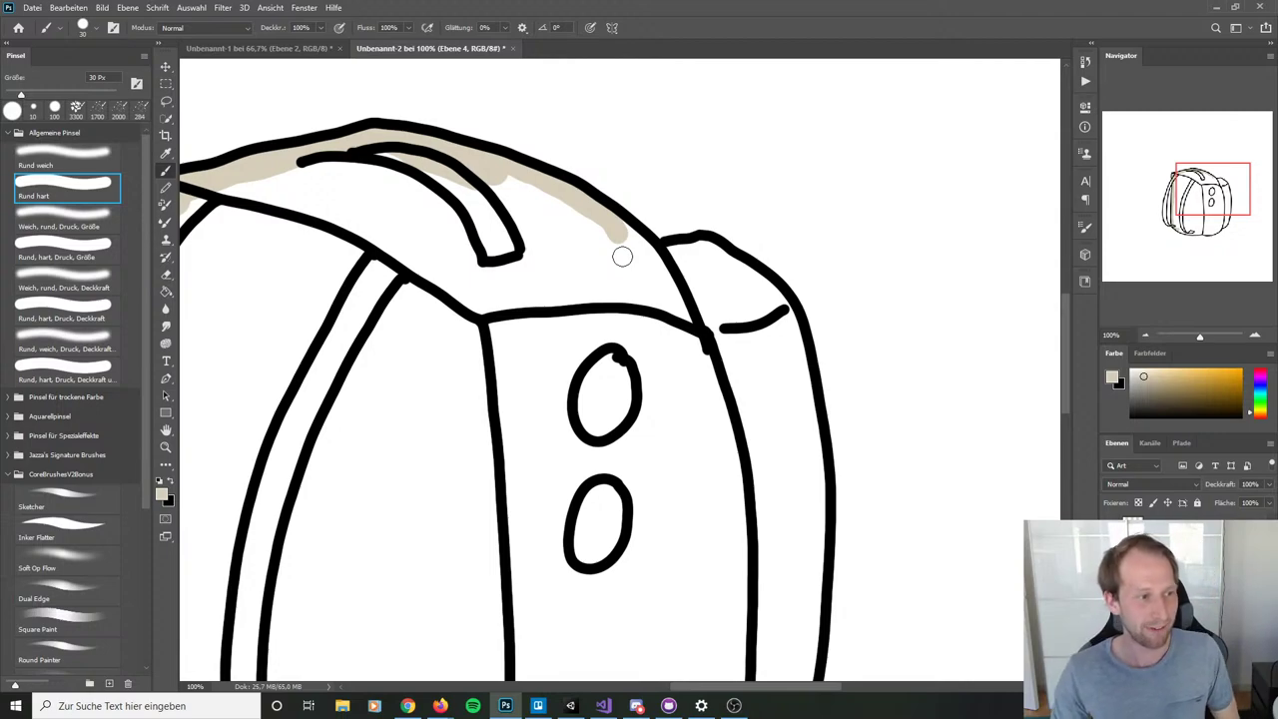
mouse_move(622, 257)
left_mouse_down()
mouse_move(621, 226)
mouse_move(647, 252)
mouse_move(702, 254)
left_mouse_up()
left_click_drag(702, 248, 794, 332)
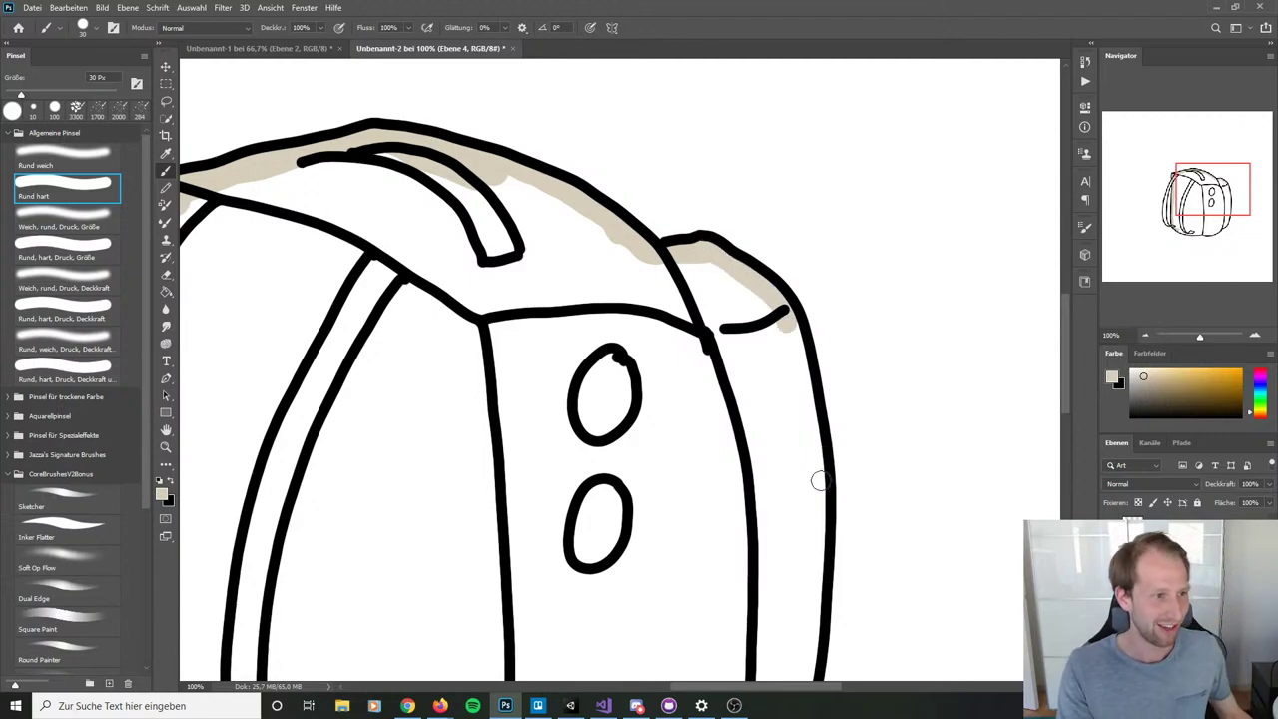
Step: Paint the beige band down the side pocket's outer edge and along the backpack's bottom edge to close the contour
scroll(781, 525, "down", 3)
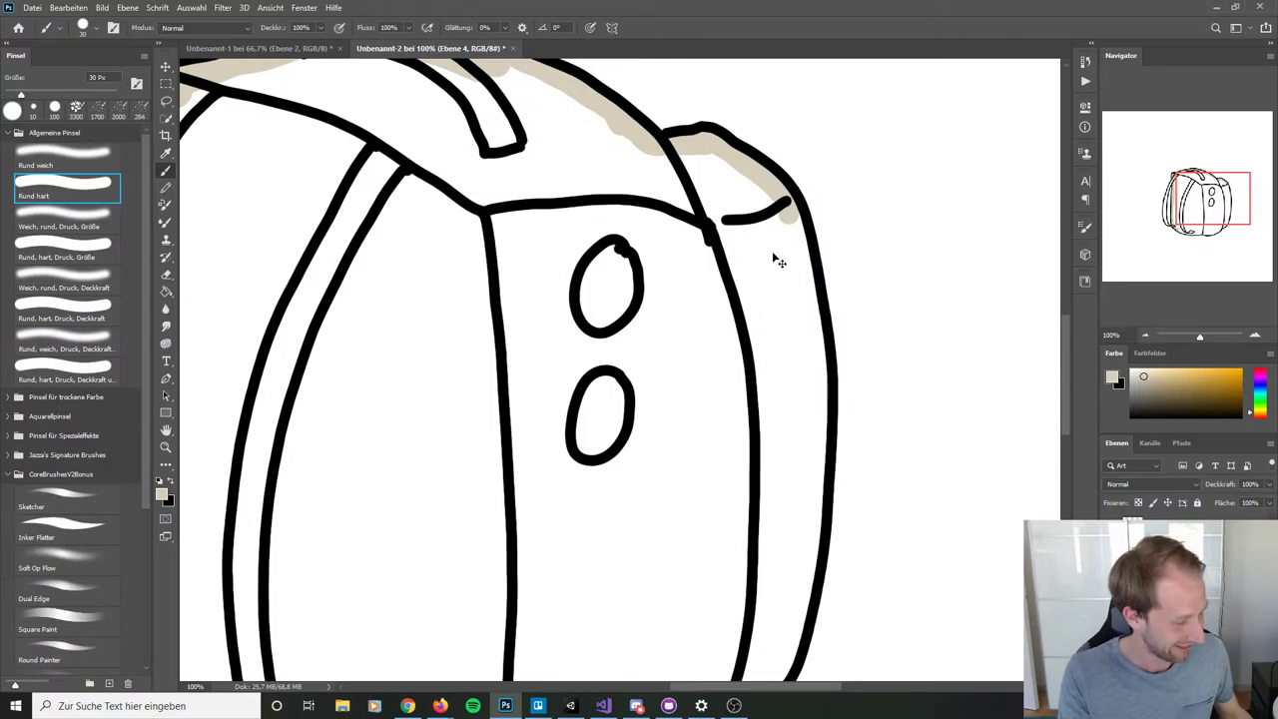
key("ctrl+minus")
scroll(773, 253, "down", 2)
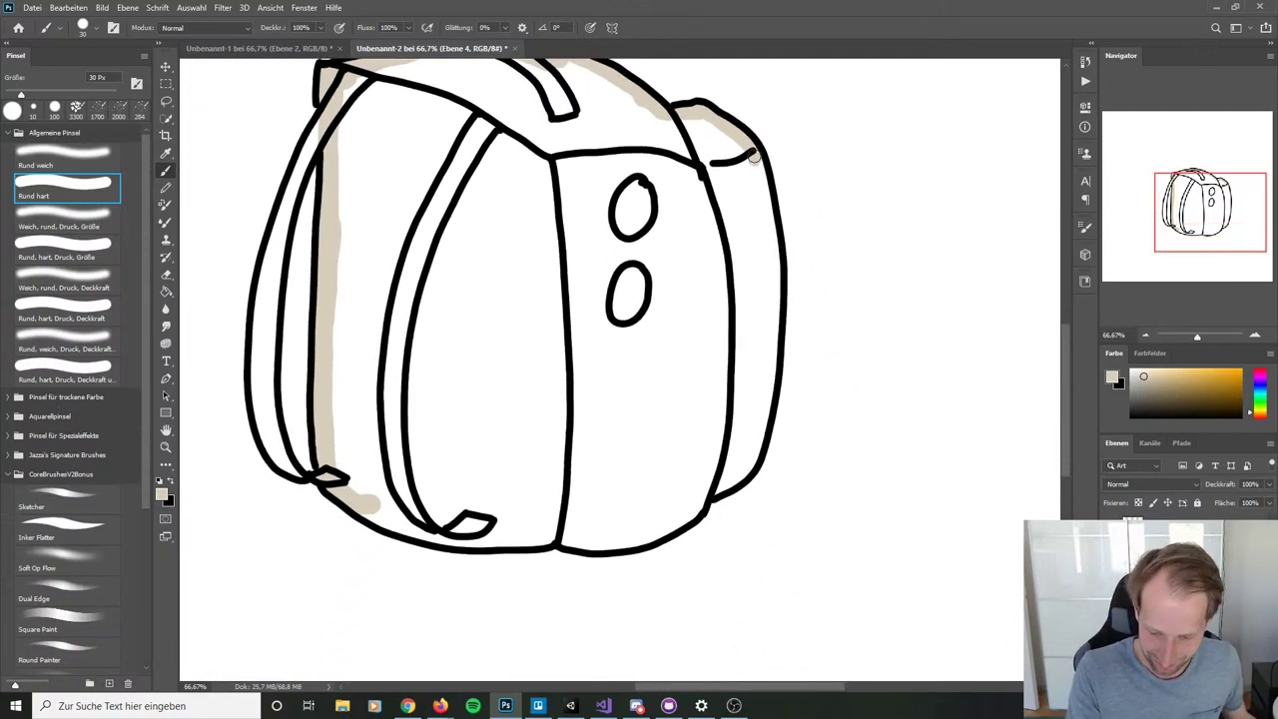
mouse_move(755, 151)
left_mouse_down()
mouse_move(775, 312)
mouse_move(752, 465)
mouse_move(718, 490)
mouse_move(705, 478)
mouse_move(679, 505)
mouse_move(702, 494)
mouse_move(694, 511)
mouse_move(667, 529)
mouse_move(559, 545)
left_mouse_up()
mouse_move(357, 505)
left_mouse_down()
mouse_move(408, 525)
mouse_move(371, 509)
mouse_move(458, 542)
mouse_move(585, 531)
left_mouse_up()
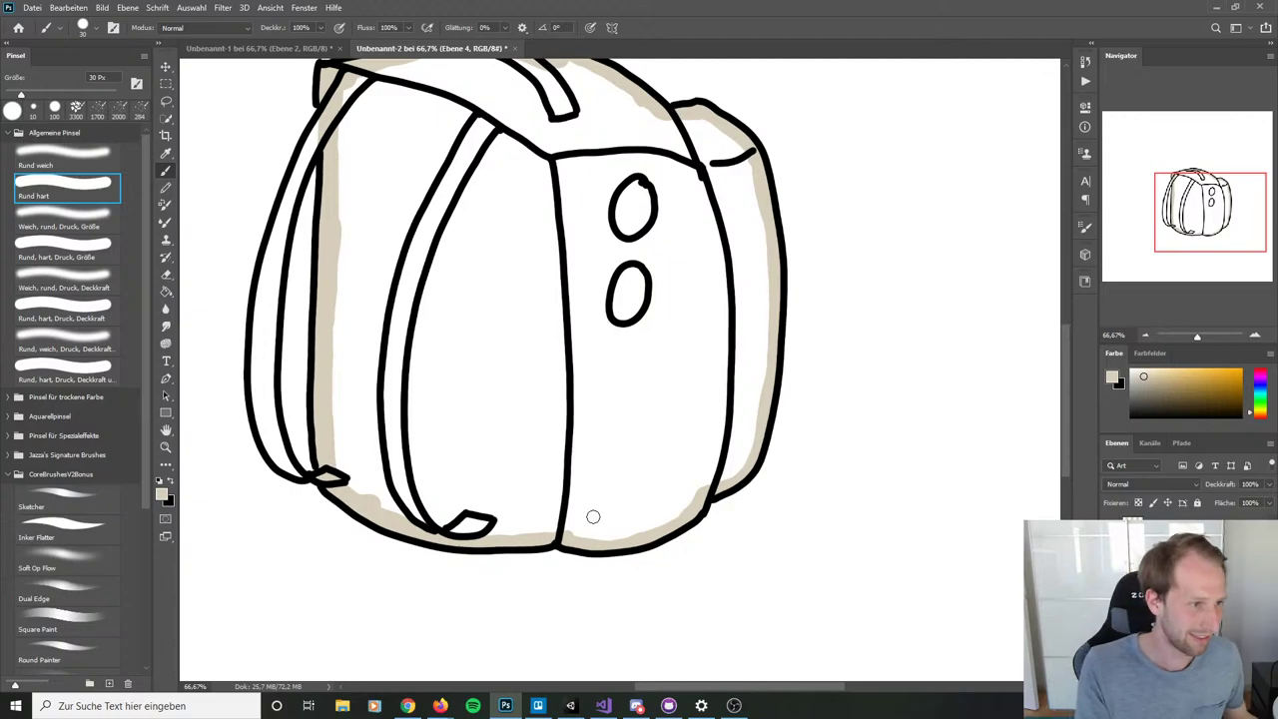
Step: Fill the enclosed backpack body with beige using the Paint Bucket and brush the rear strap in the same colour
key("g")
left_click(519, 300)
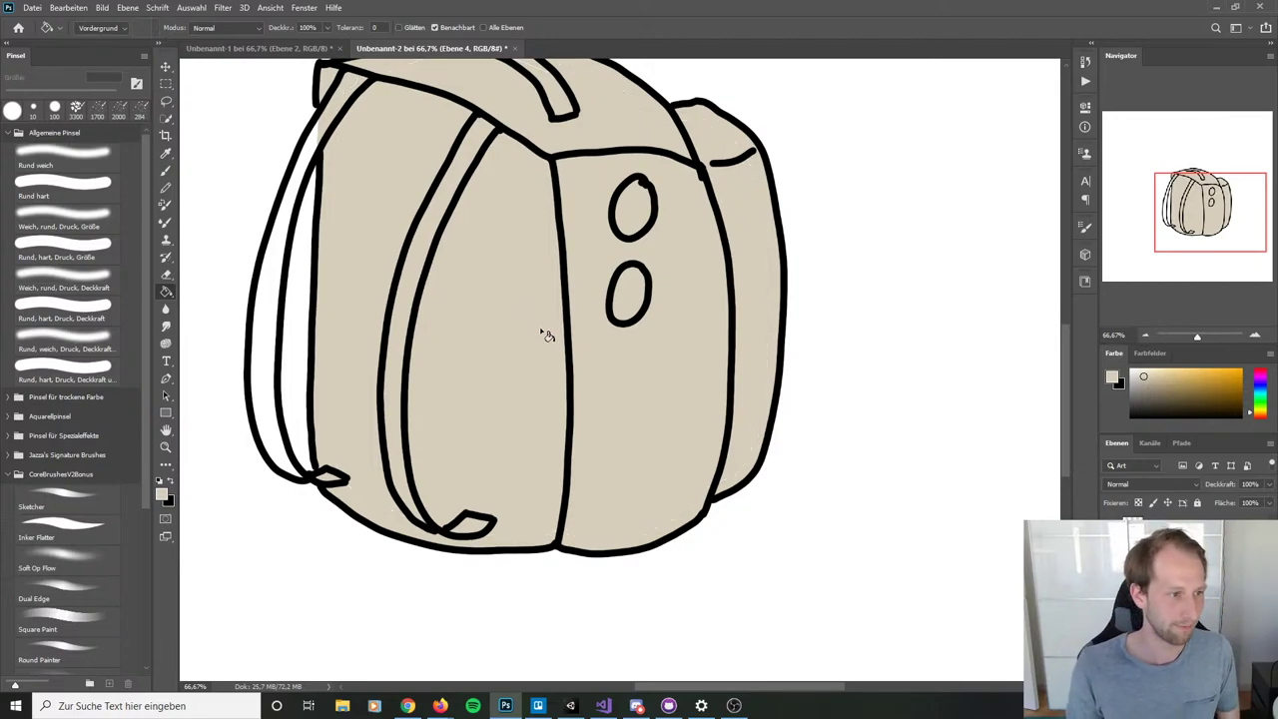
left_click_drag(792, 248, 862, 329)
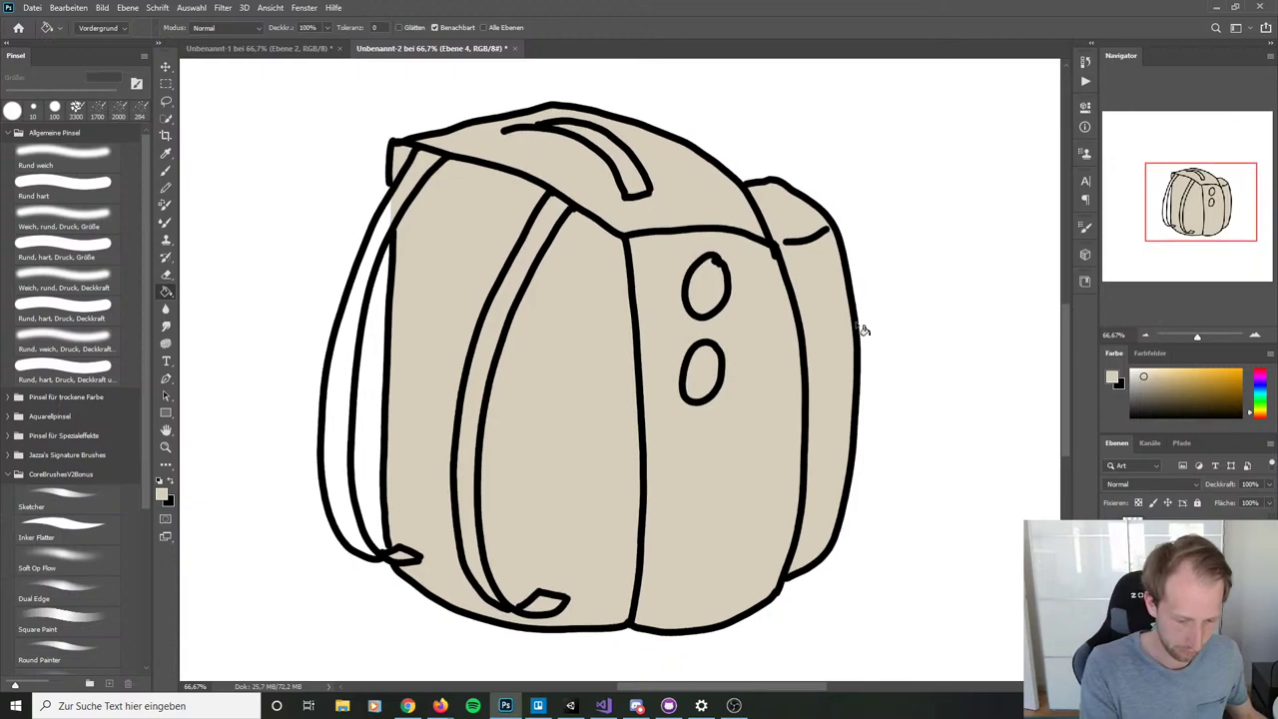
key("b")
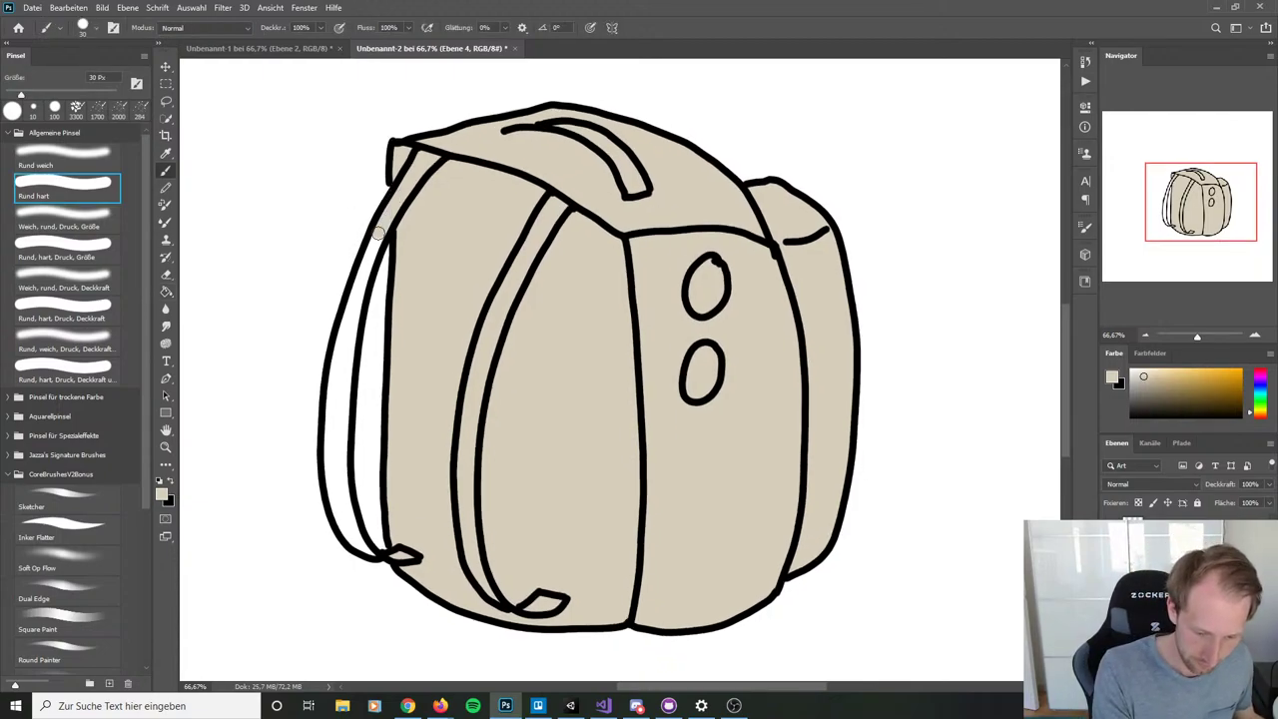
mouse_move(367, 252)
left_mouse_down()
mouse_move(331, 453)
mouse_move(343, 529)
mouse_move(367, 554)
mouse_move(343, 502)
mouse_move(337, 424)
mouse_move(378, 234)
mouse_move(352, 325)
mouse_move(348, 505)
left_mouse_up()
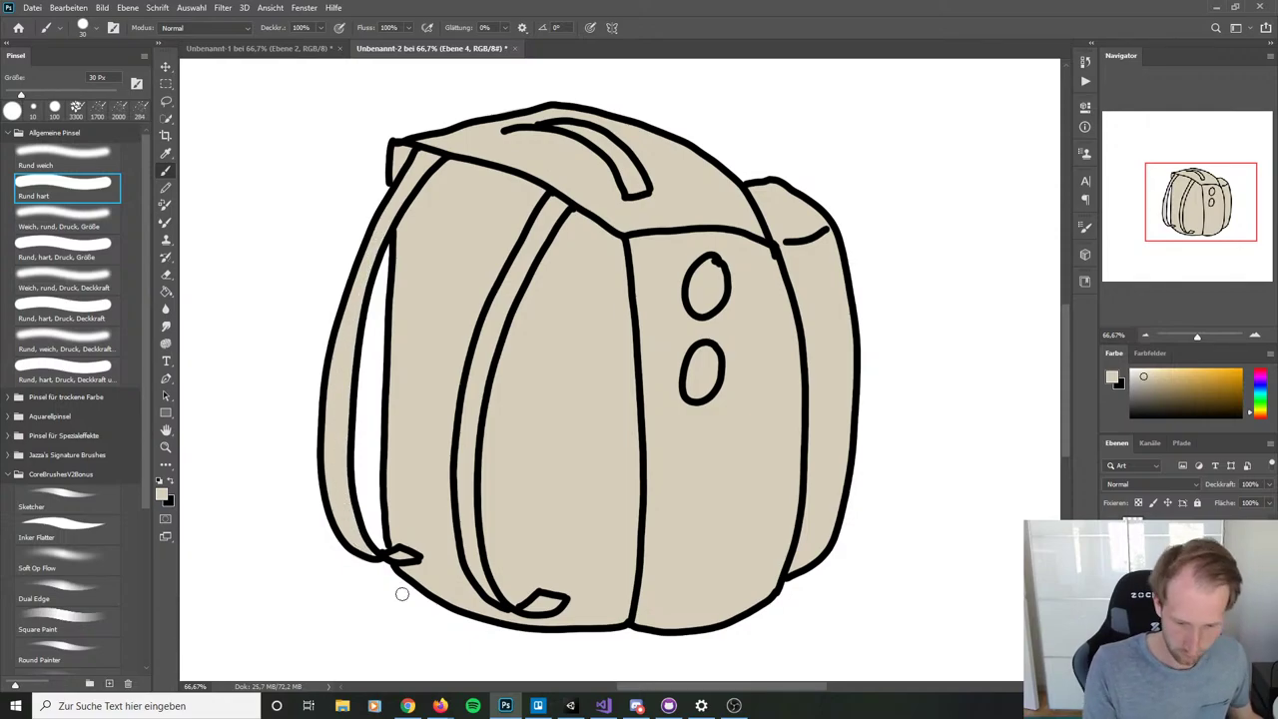
Step: Add a new layer above the beige fill and turn it into a clipping mask
mouse_move(850, 611)
left_mouse_down()
mouse_move(824, 531)
mouse_move(793, 606)
left_mouse_up()
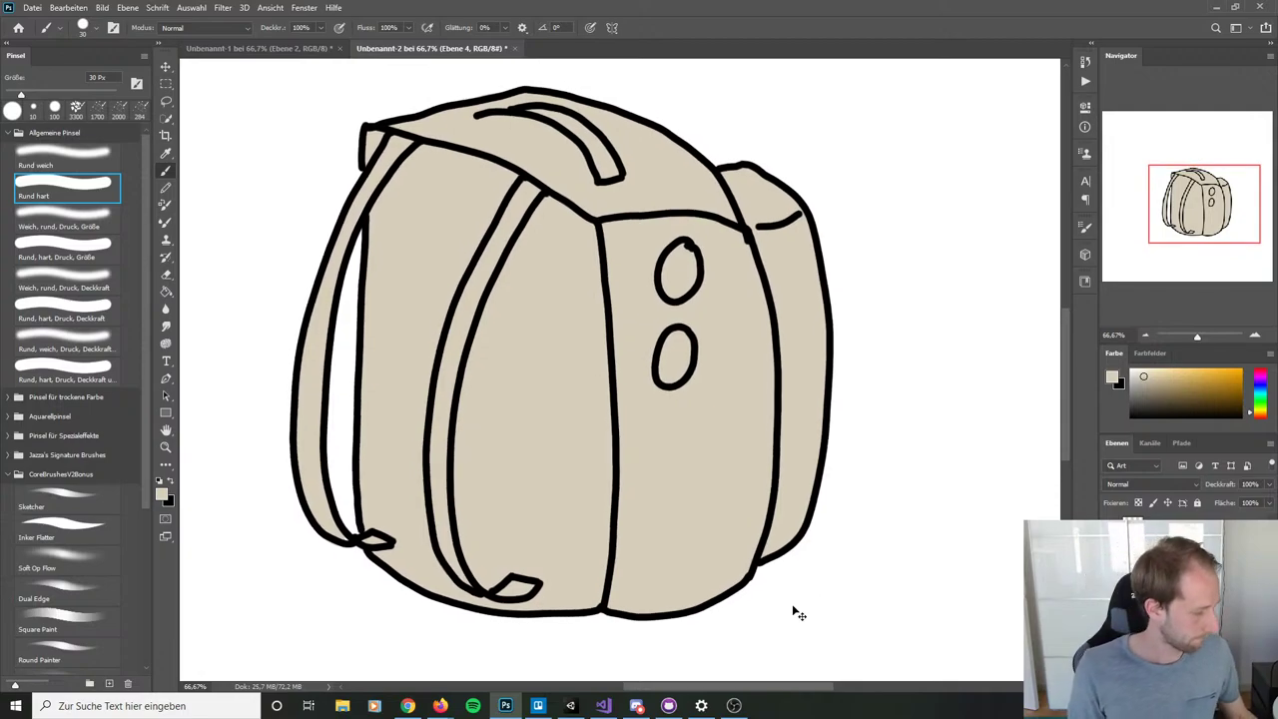
key("ctrl+shift+n")
left_click(1234, 194)
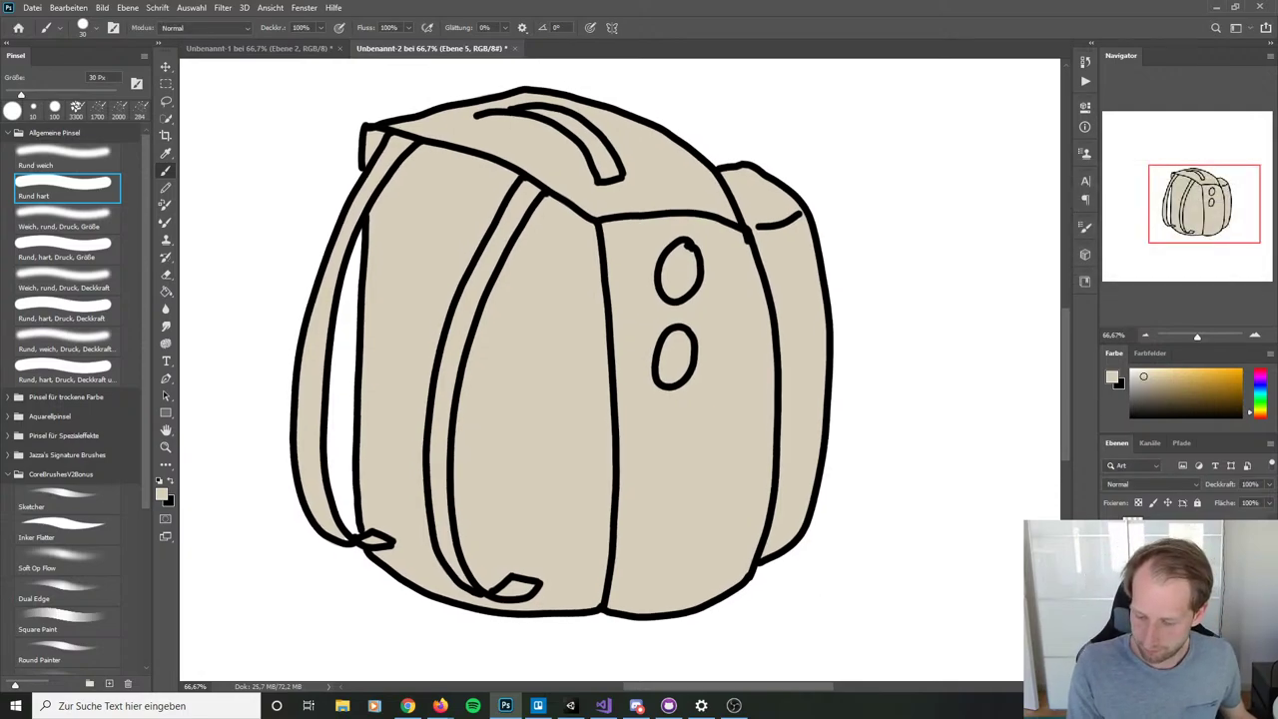
right_click(1232, 544)
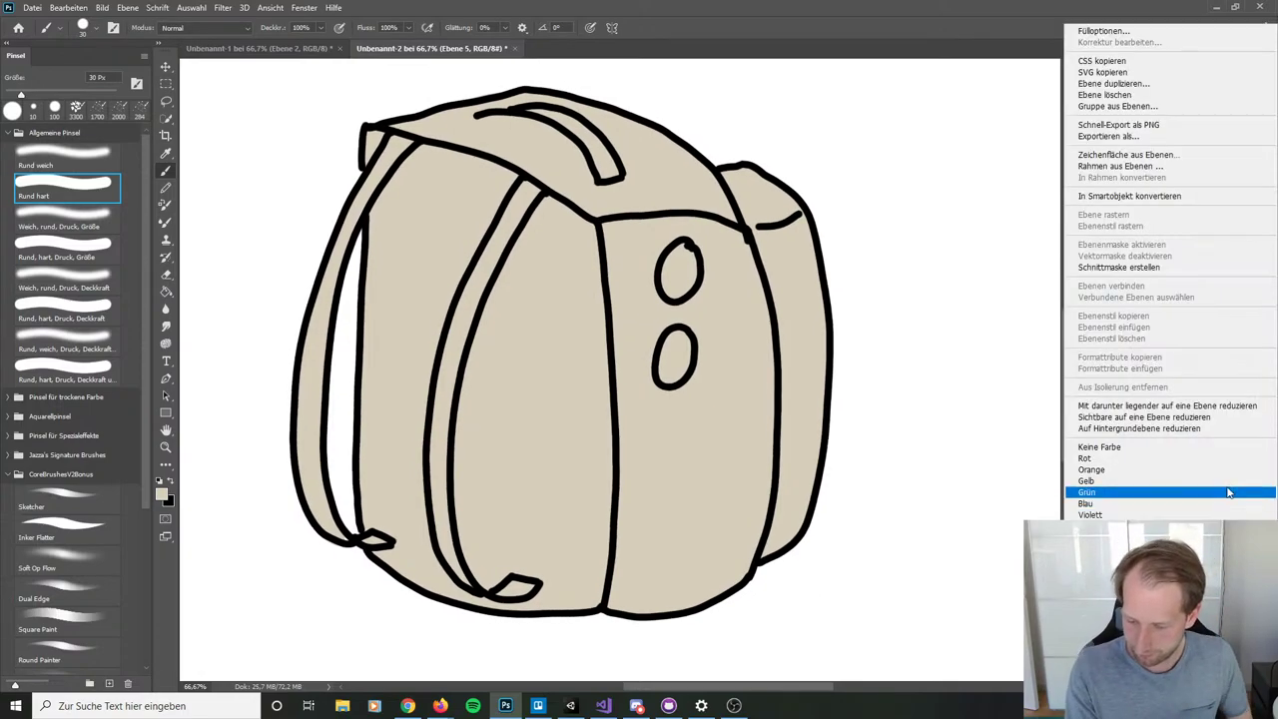
left_click(1158, 268)
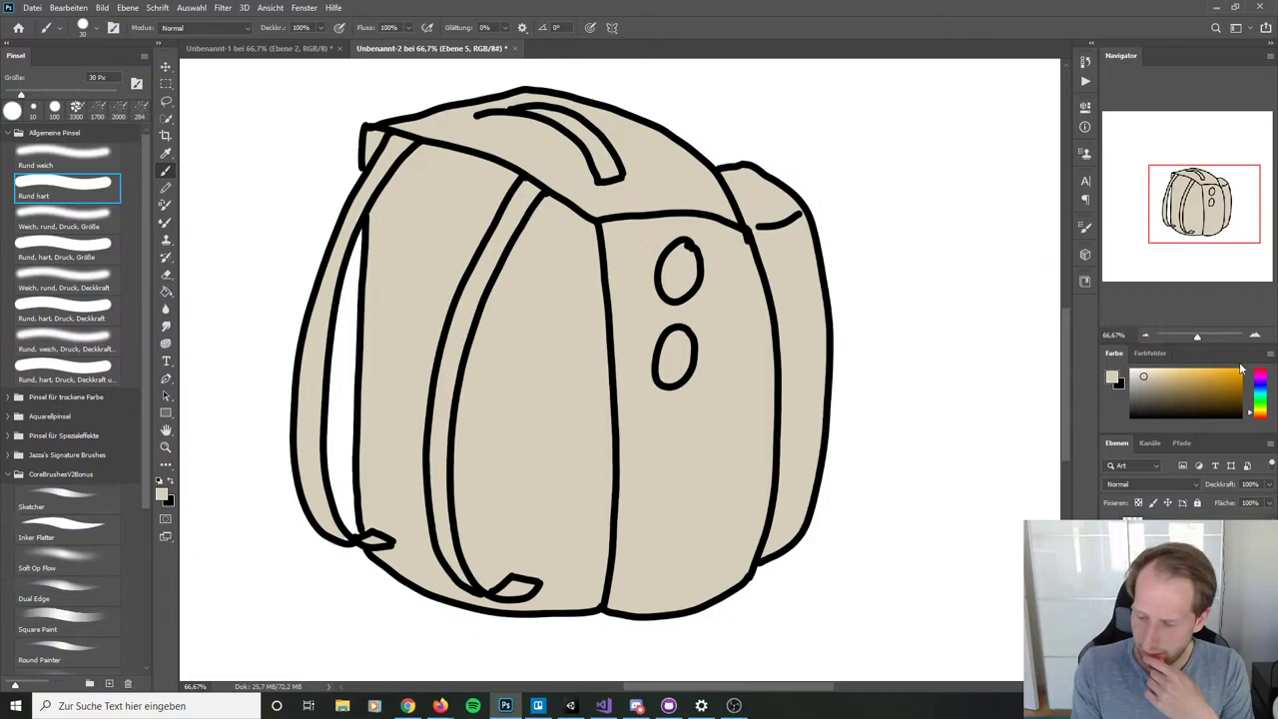
Step: Choose a deep blue and paint both ovals on the backpack's front pocket with it
left_click_drag(1258, 401, 1255, 393)
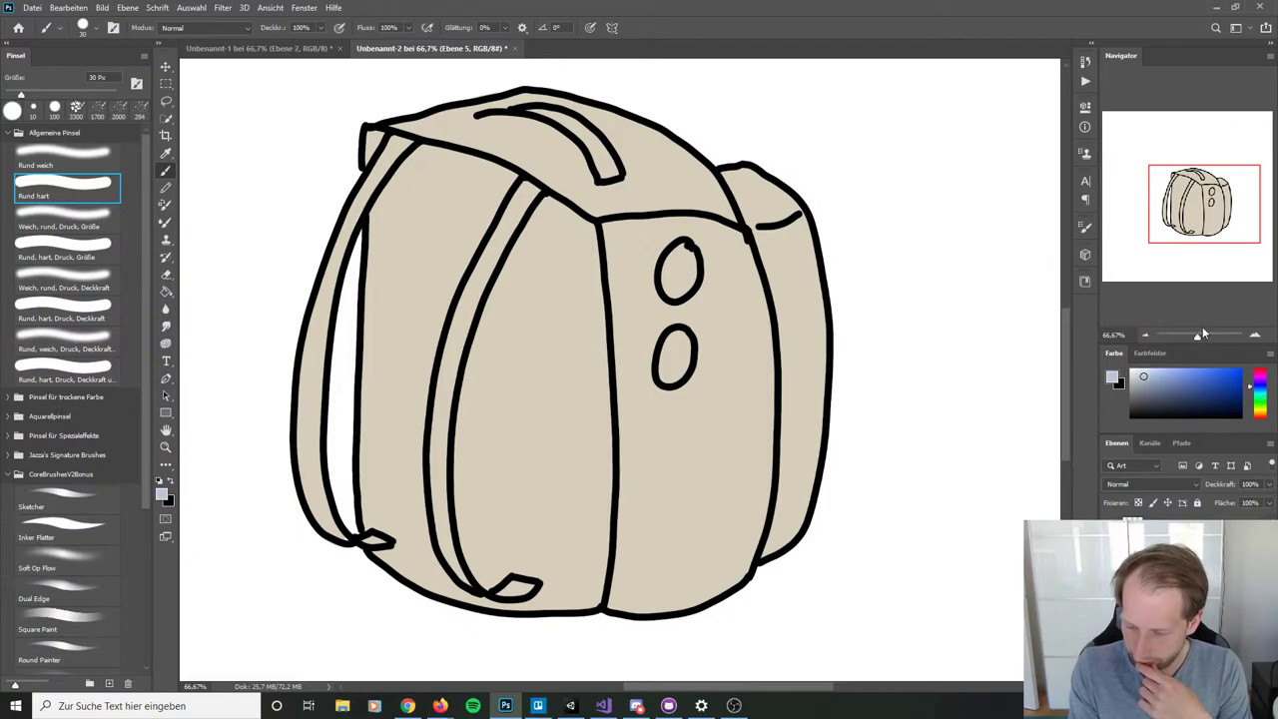
left_click_drag(1203, 342, 1203, 286)
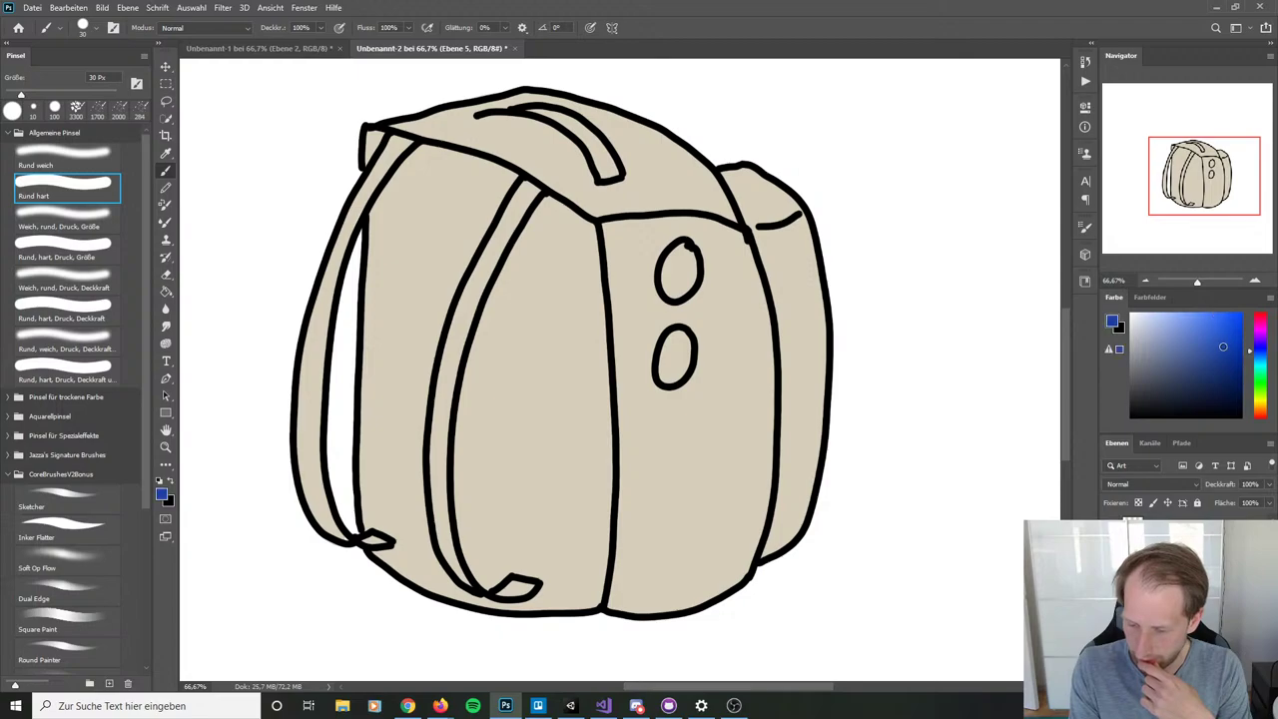
mouse_move(675, 275)
left_mouse_down()
mouse_move(677, 262)
mouse_move(696, 264)
mouse_move(687, 287)
left_mouse_up()
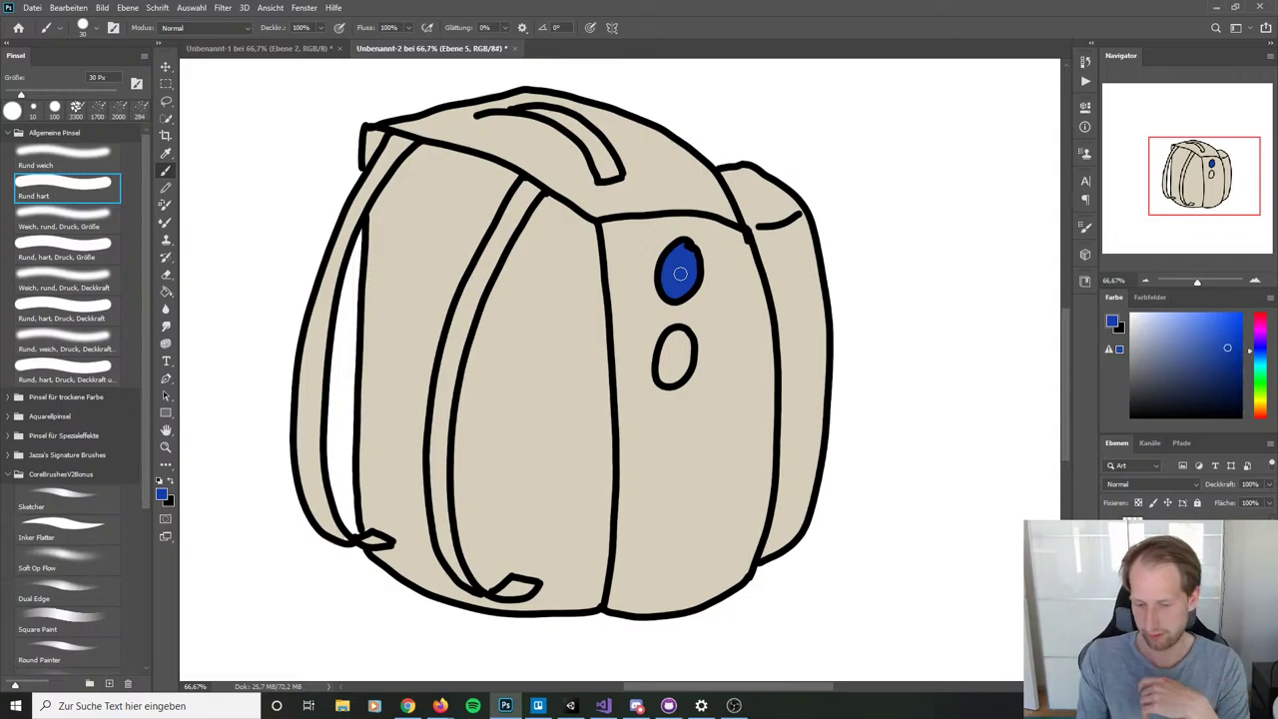
mouse_move(685, 331)
left_mouse_down()
mouse_move(665, 373)
mouse_move(686, 337)
mouse_move(677, 377)
mouse_move(662, 379)
mouse_move(686, 359)
left_mouse_up()
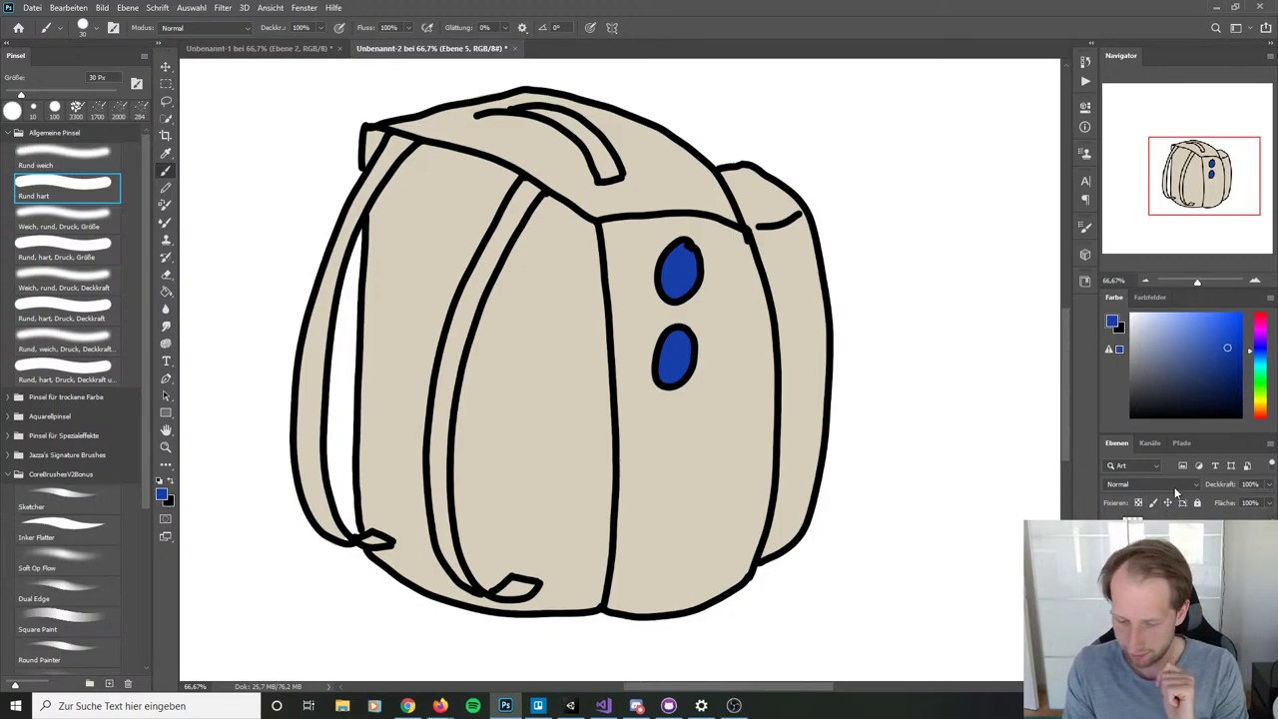
Step: Mix a darker brown from the sampled beige, paint the front strap, and colour its lower tab with the brush reduced to 15 px
left_click(555, 355, "alt")
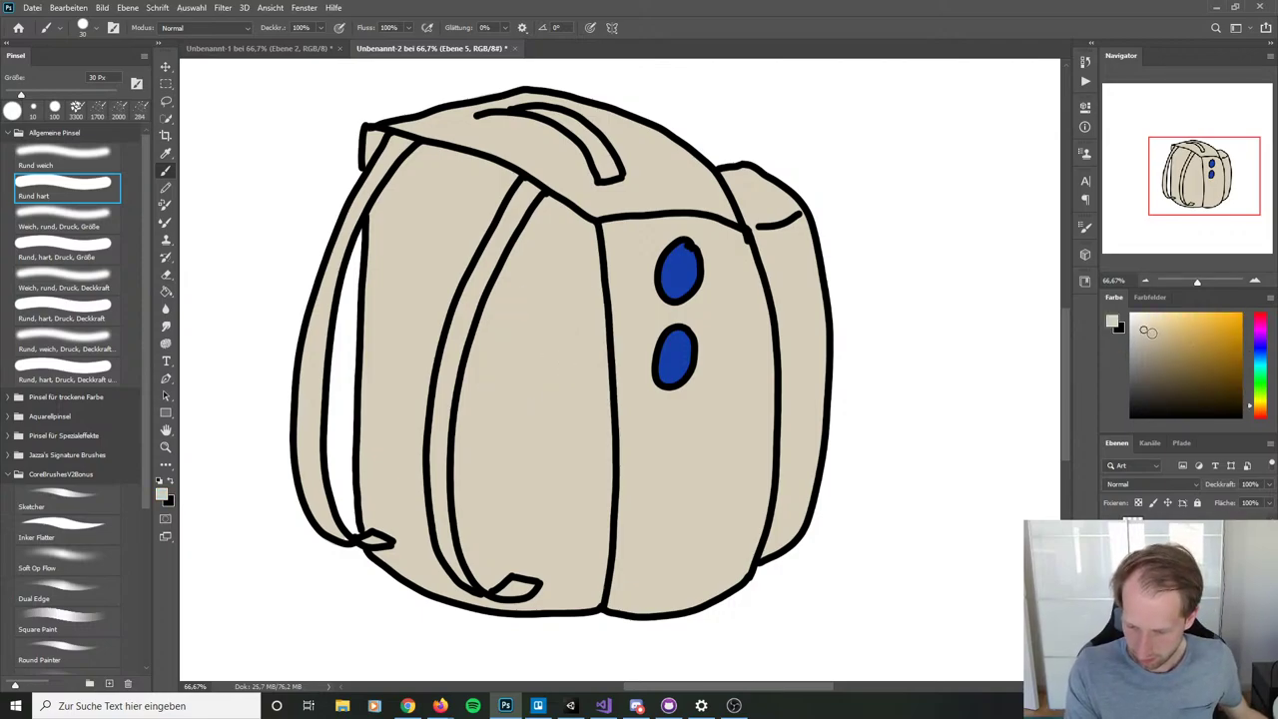
left_click_drag(1144, 329, 1167, 352)
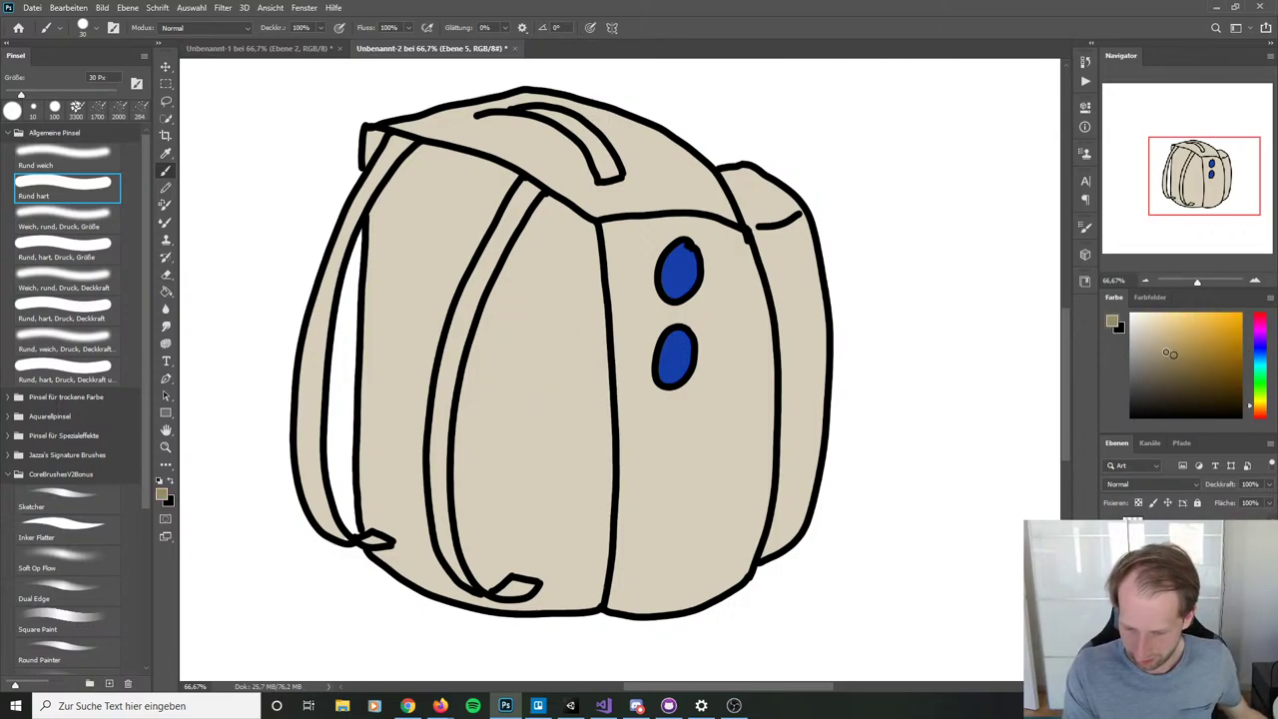
mouse_move(527, 199)
left_mouse_down()
mouse_move(462, 307)
mouse_move(508, 215)
mouse_move(445, 385)
mouse_move(458, 319)
mouse_move(453, 339)
mouse_move(479, 288)
mouse_move(445, 388)
mouse_move(464, 330)
left_mouse_up()
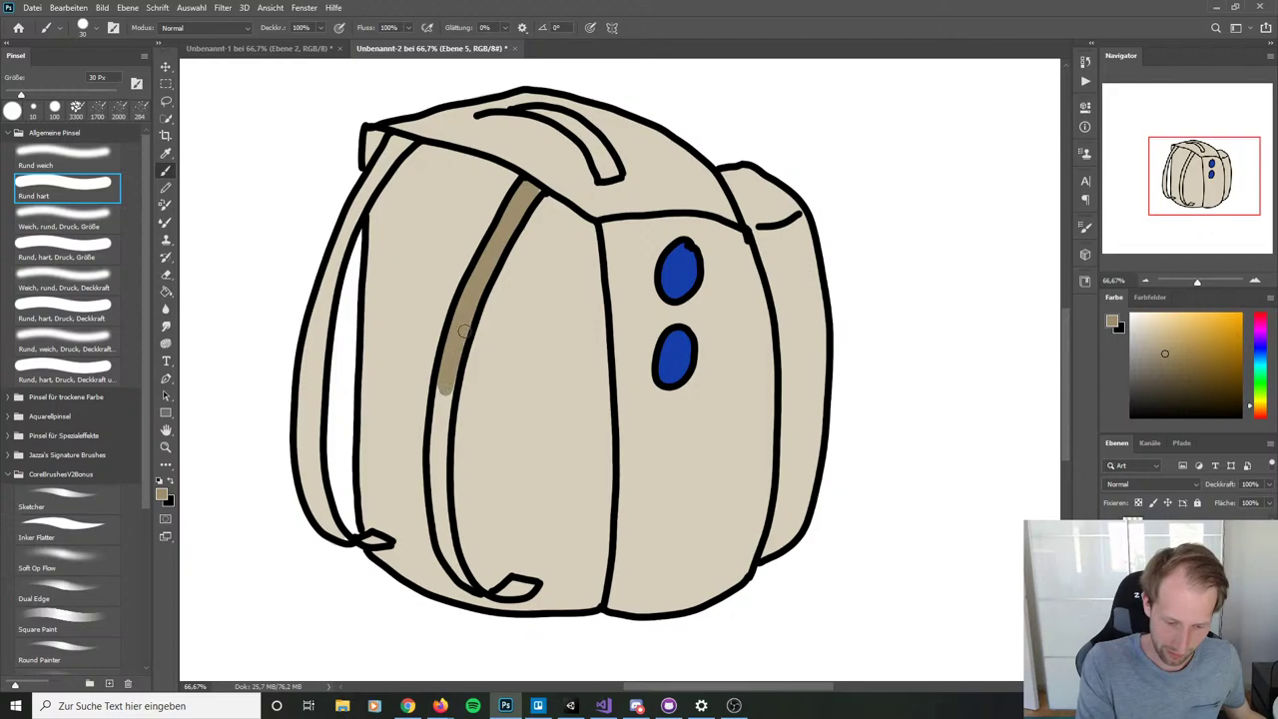
mouse_move(444, 391)
left_mouse_down()
mouse_move(443, 532)
mouse_move(451, 377)
mouse_move(437, 516)
mouse_move(461, 575)
left_mouse_up()
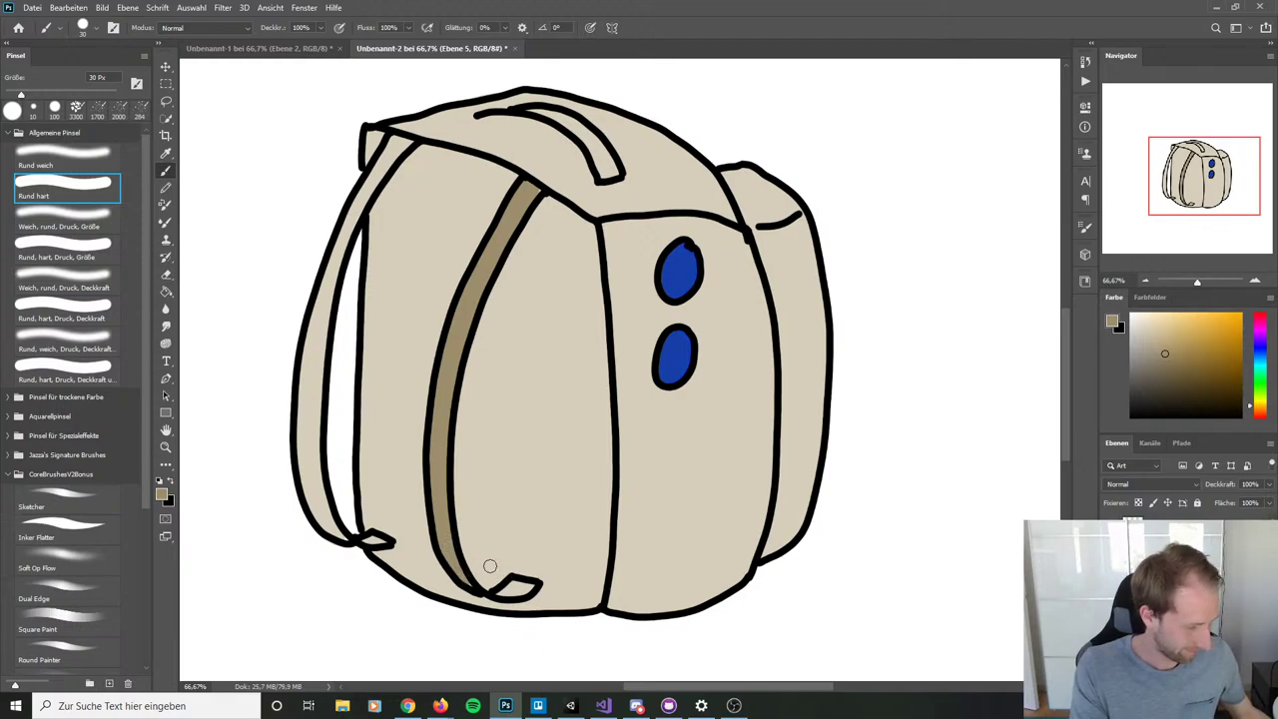
key("bracketleft")
key("bracketleft")
key("bracketleft")
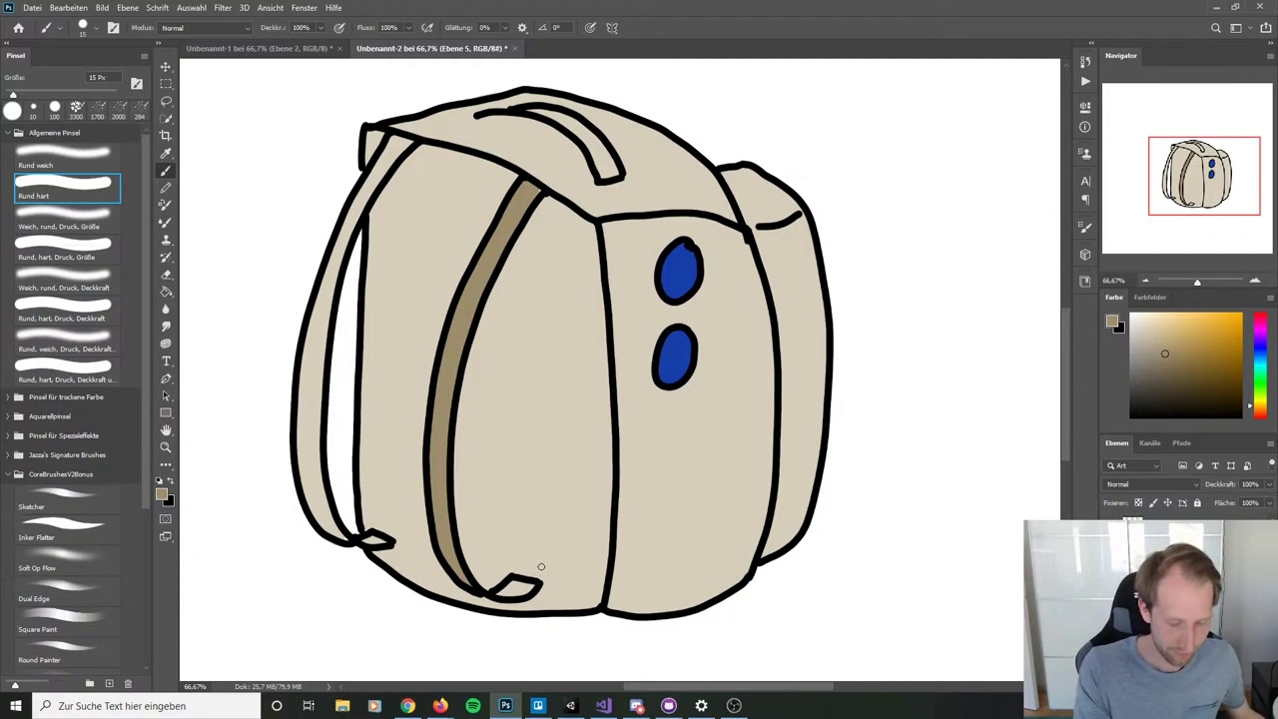
left_click_drag(502, 592, 512, 582)
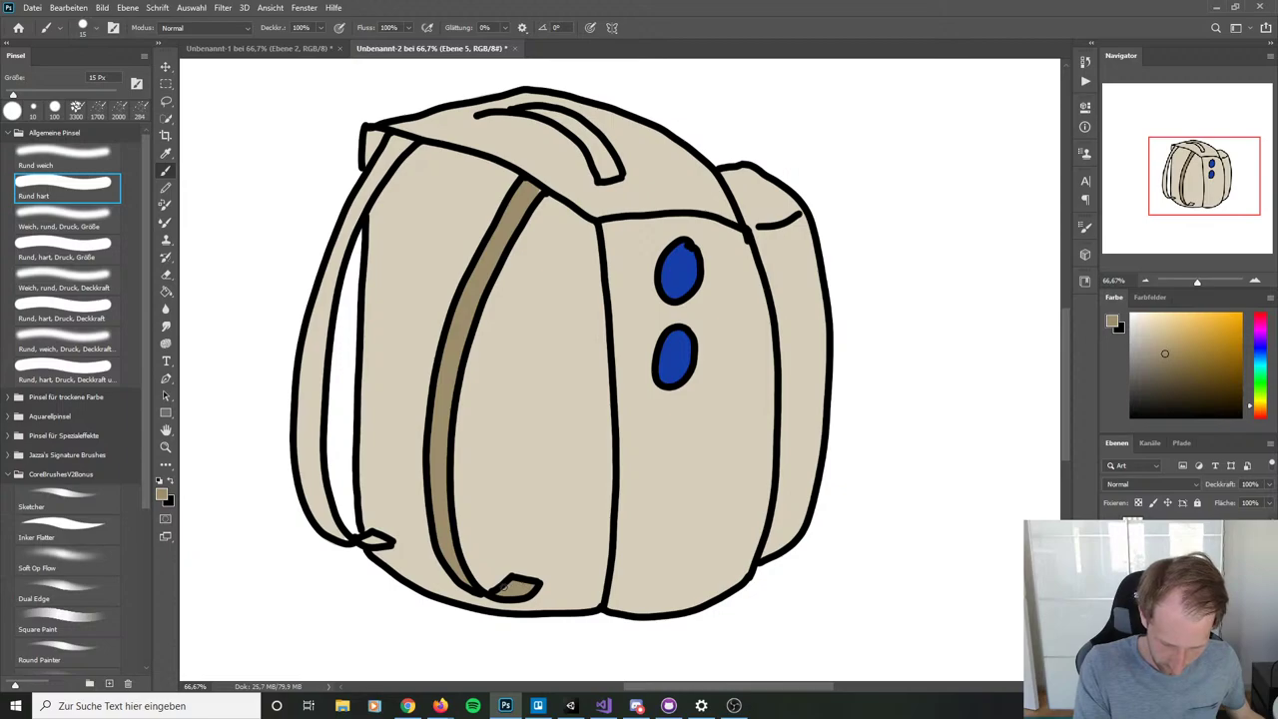
Step: Enlarge the brush to 25 px and paint the rear strap and its lower tab in the same brown
key("bracketright")
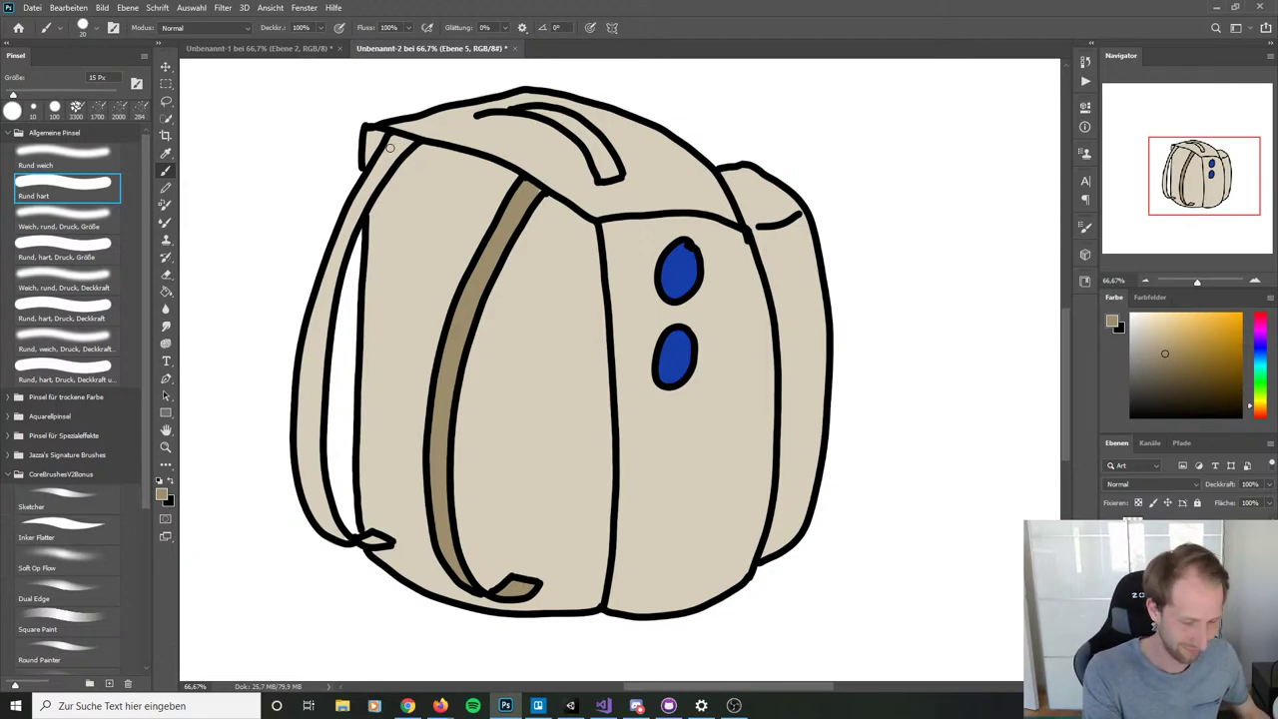
mouse_move(394, 141)
left_mouse_down()
mouse_move(336, 250)
mouse_move(306, 393)
mouse_move(326, 279)
left_mouse_up()
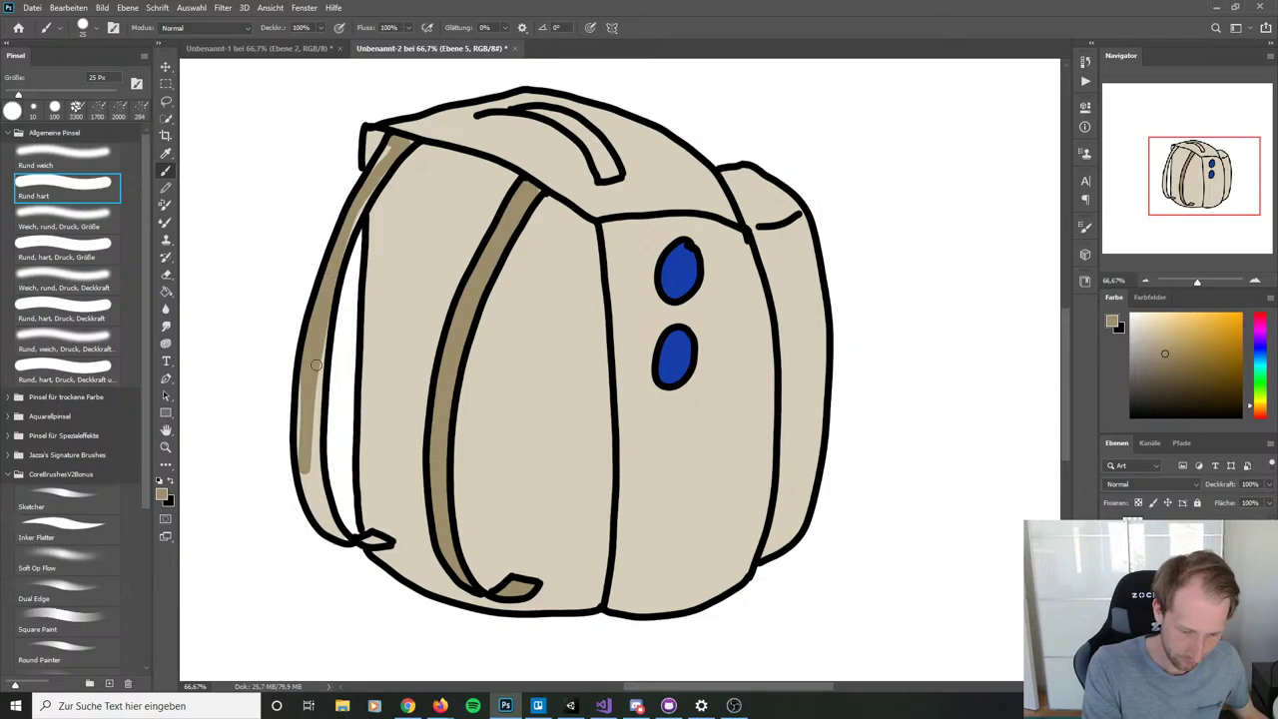
mouse_move(315, 366)
left_mouse_down()
mouse_move(311, 414)
mouse_move(306, 361)
mouse_move(320, 492)
mouse_move(317, 416)
mouse_move(302, 451)
mouse_move(325, 531)
mouse_move(321, 442)
left_mouse_up()
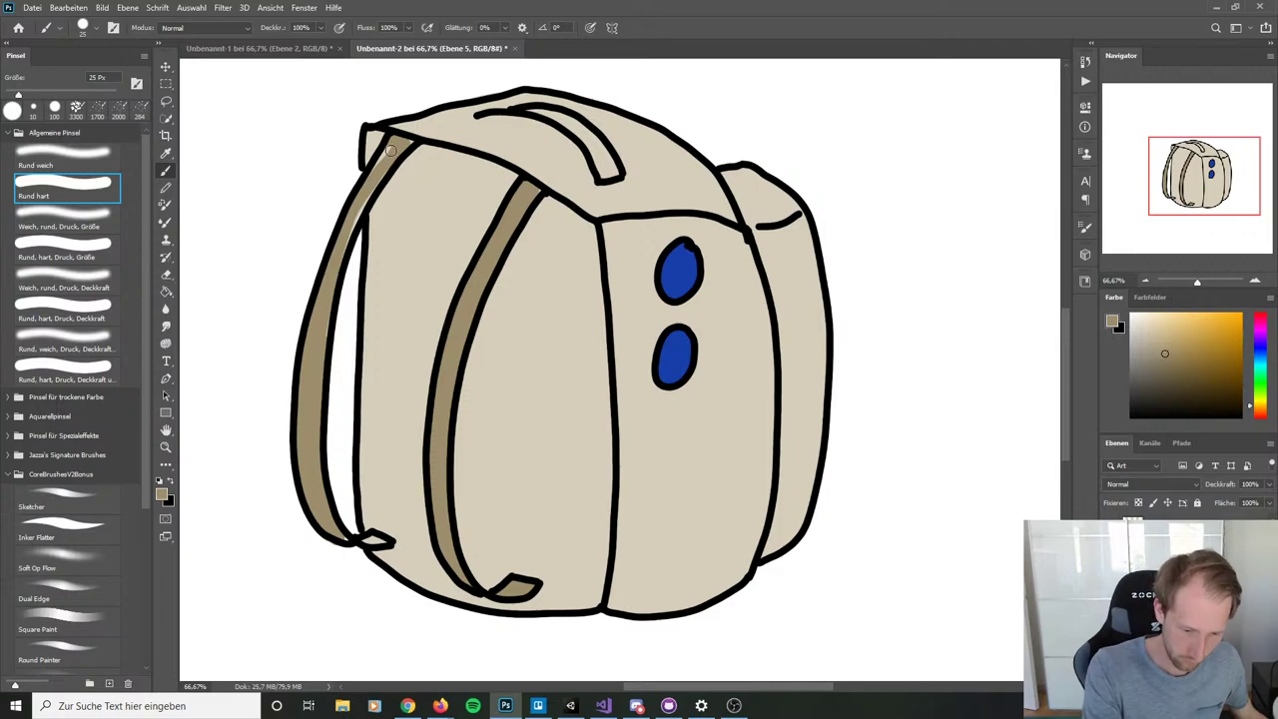
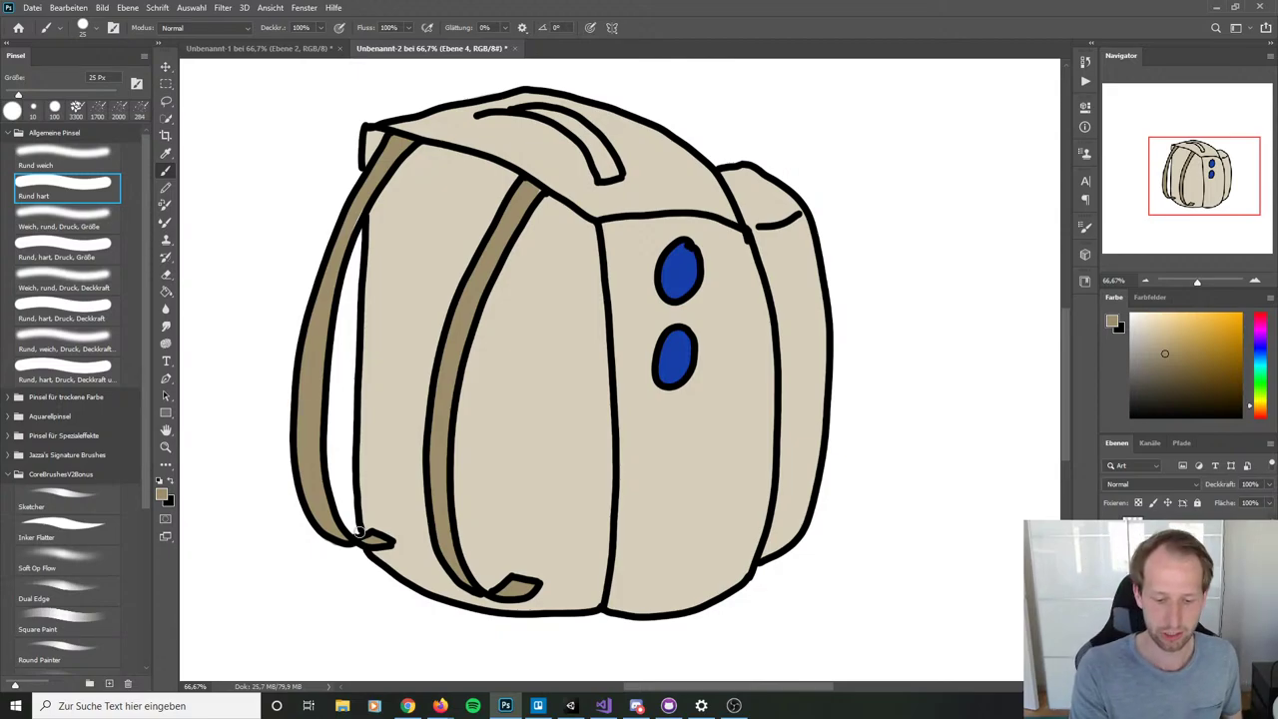
Step: Paint the carrying handle on the lid brown on the clipped layer Ebene 5, redoing the first stroke
key("ctrl+shift+alt+n")
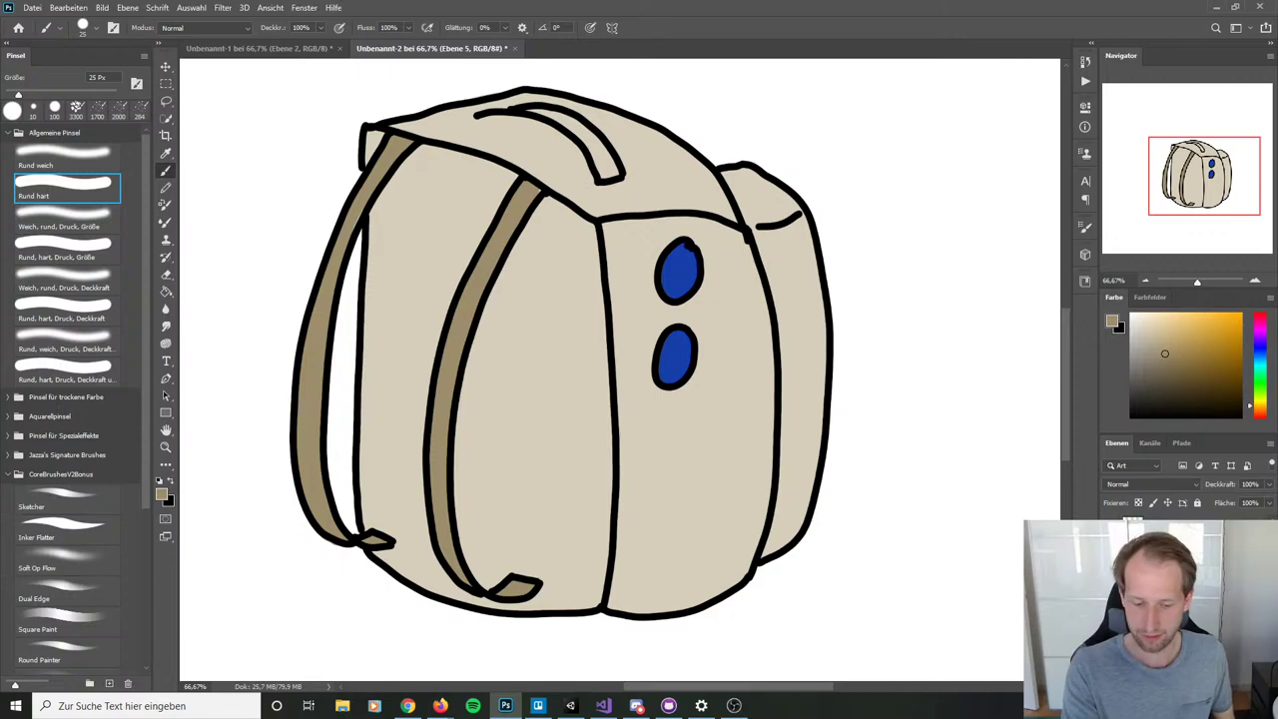
mouse_move(526, 108)
left_mouse_down()
mouse_move(584, 137)
mouse_move(565, 116)
mouse_move(598, 152)
mouse_move(598, 178)
left_mouse_up()
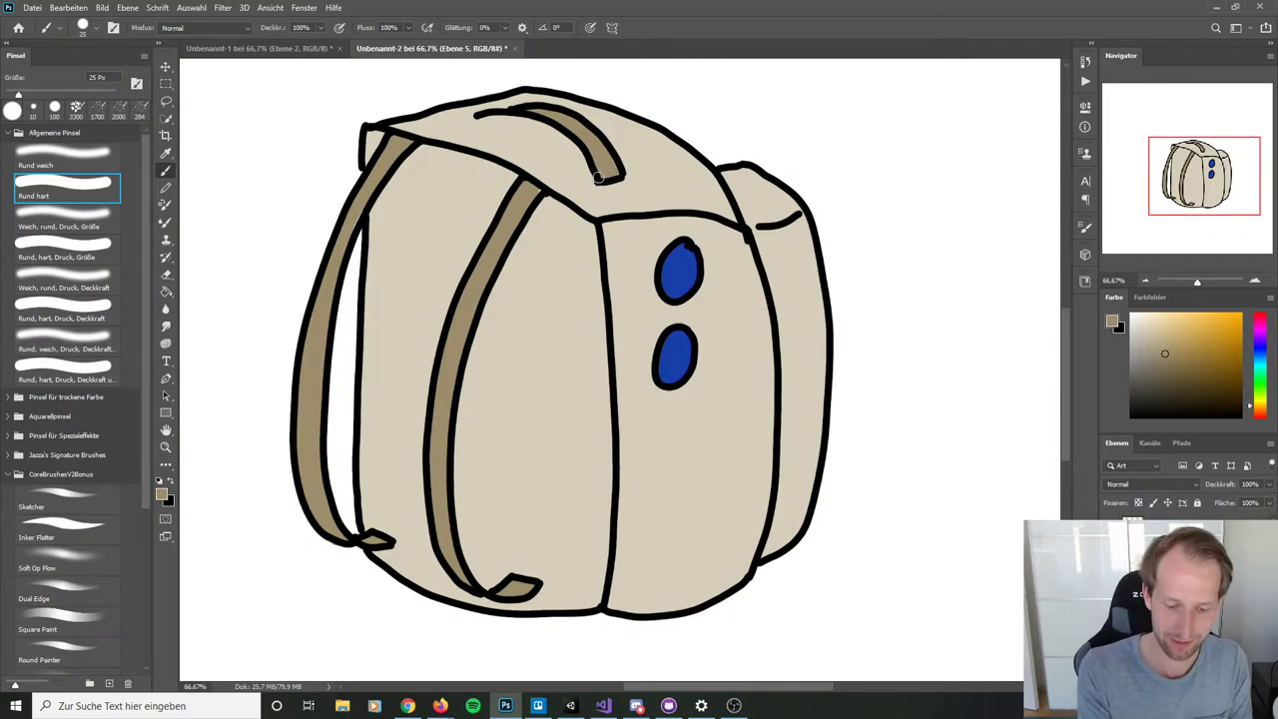
key("ctrl+z")
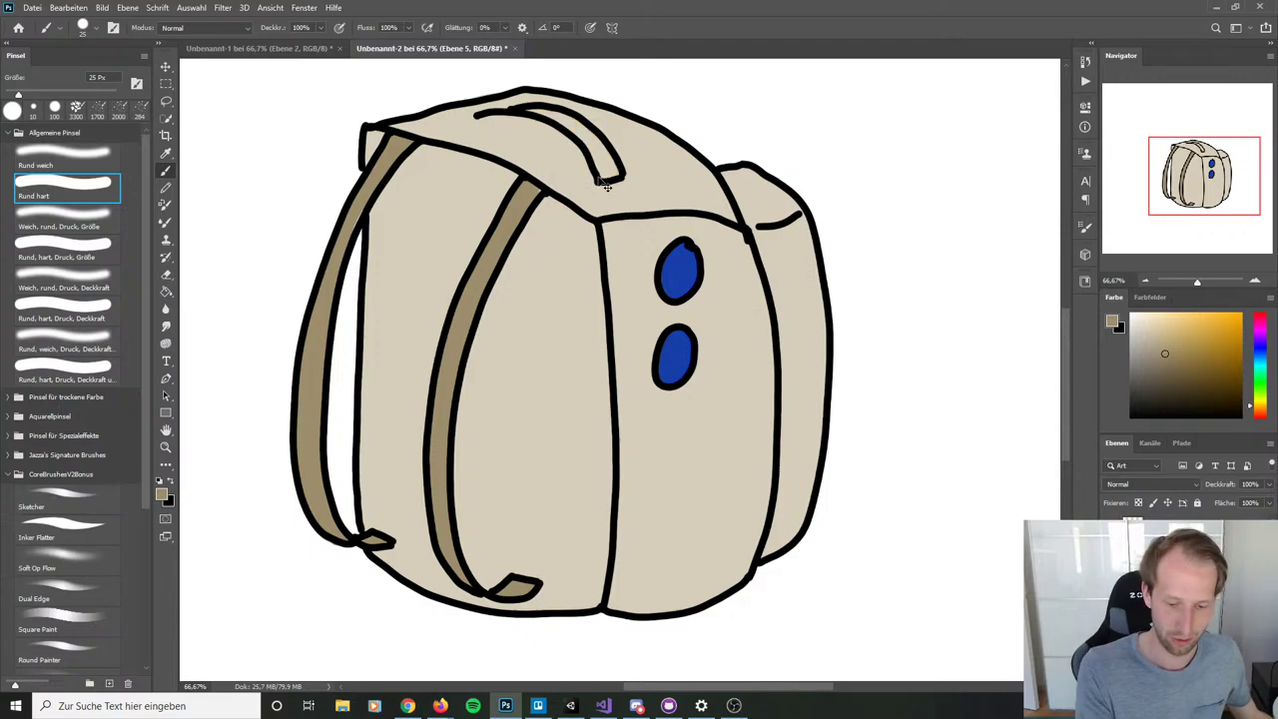
mouse_move(532, 108)
left_mouse_down()
mouse_move(591, 151)
mouse_move(583, 128)
mouse_move(611, 174)
left_mouse_up()
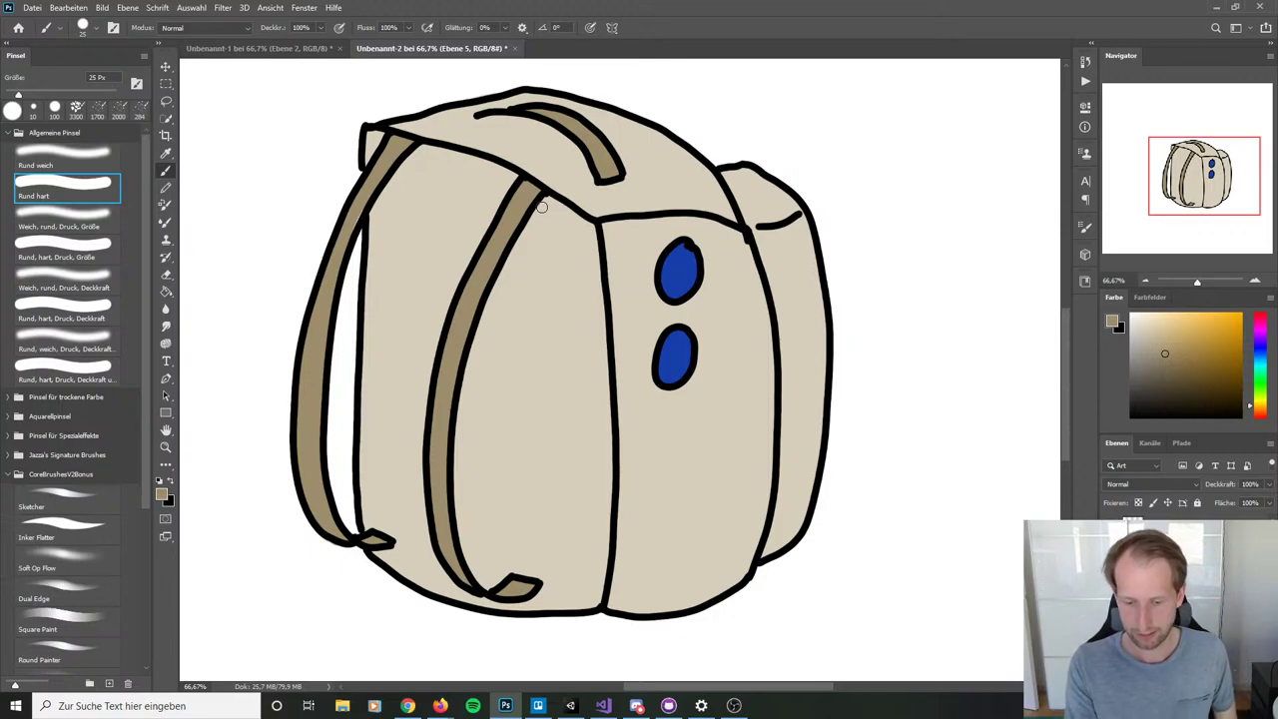
Step: Choose a greyer brown, brush the side pocket's top and edges, and fill the enclosed remainder with the Paint Bucket
left_click(1159, 359)
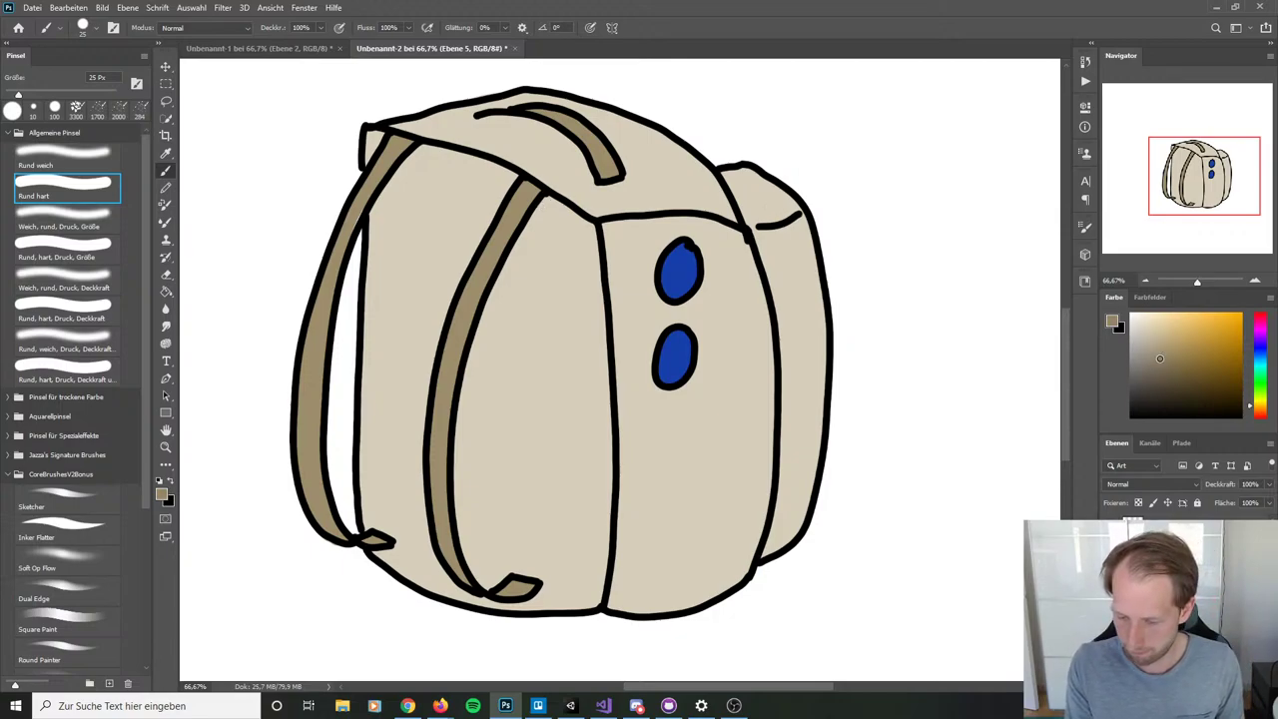
left_click_drag(1151, 363, 1159, 355)
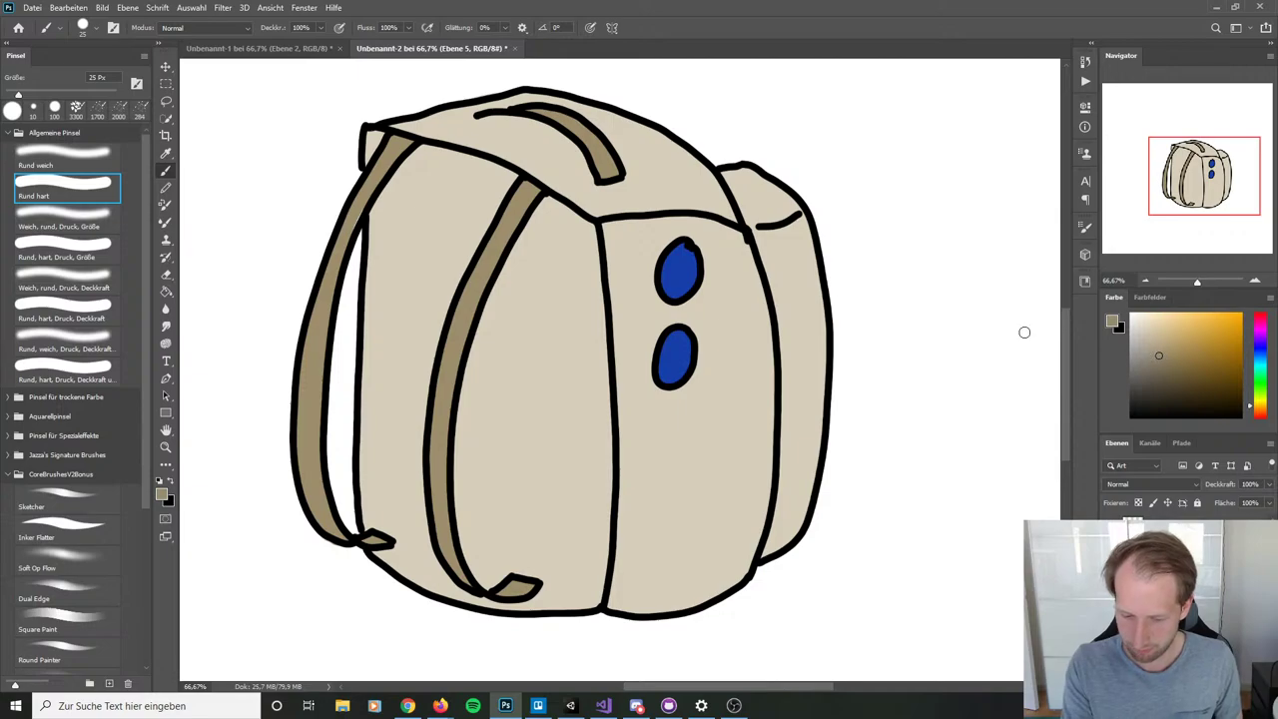
mouse_move(731, 166)
left_mouse_down()
mouse_move(743, 206)
mouse_move(779, 207)
mouse_move(764, 231)
mouse_move(789, 202)
mouse_move(813, 256)
mouse_move(822, 374)
mouse_move(809, 489)
mouse_move(785, 544)
mouse_move(764, 551)
mouse_move(785, 379)
mouse_move(748, 210)
mouse_move(777, 205)
mouse_move(796, 220)
left_mouse_up()
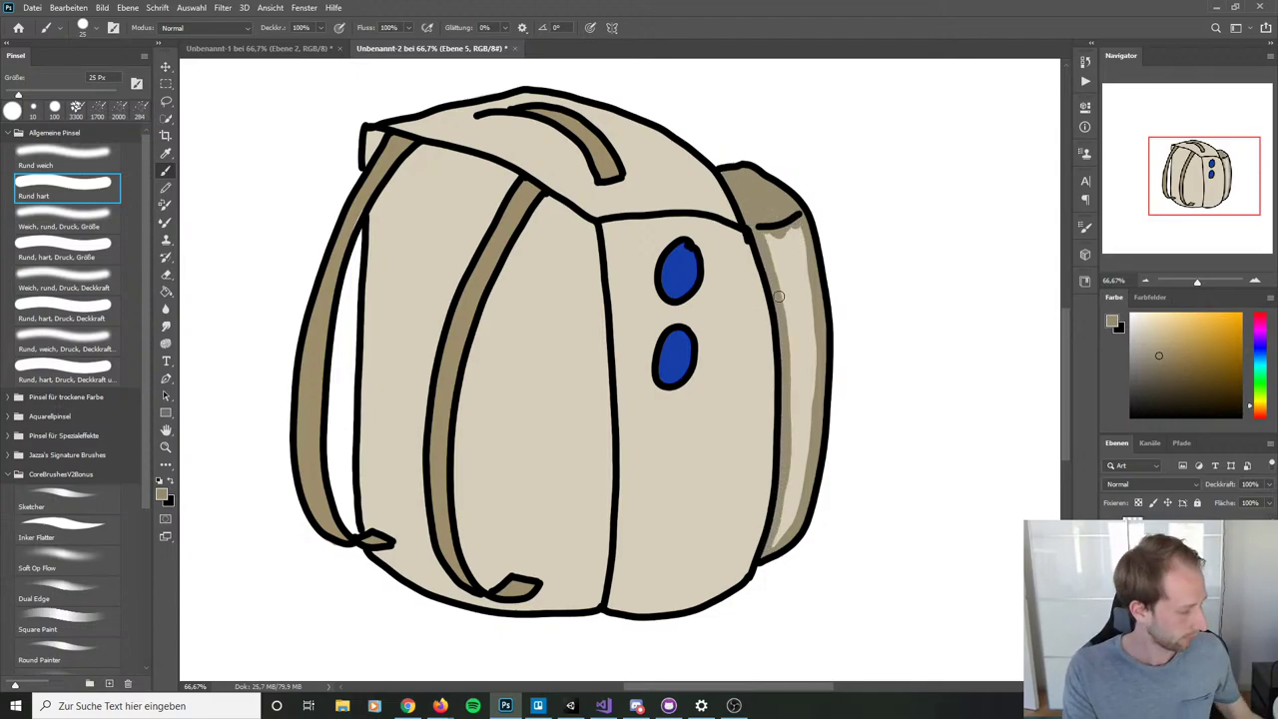
key("g")
left_click(794, 297)
left_click(807, 285)
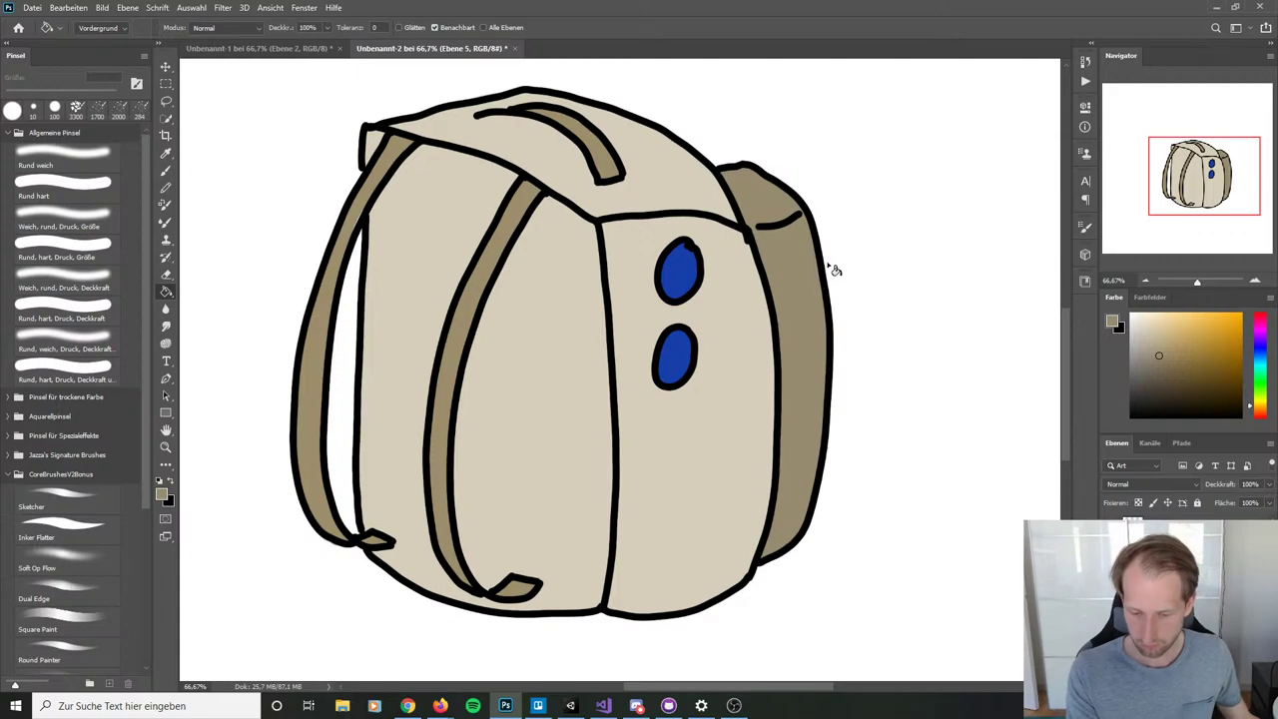
Step: Sample the body beige, shift it to a muted pale yellow, and brush test patches on the panel beside the front strap
left_click(566, 382, "alt")
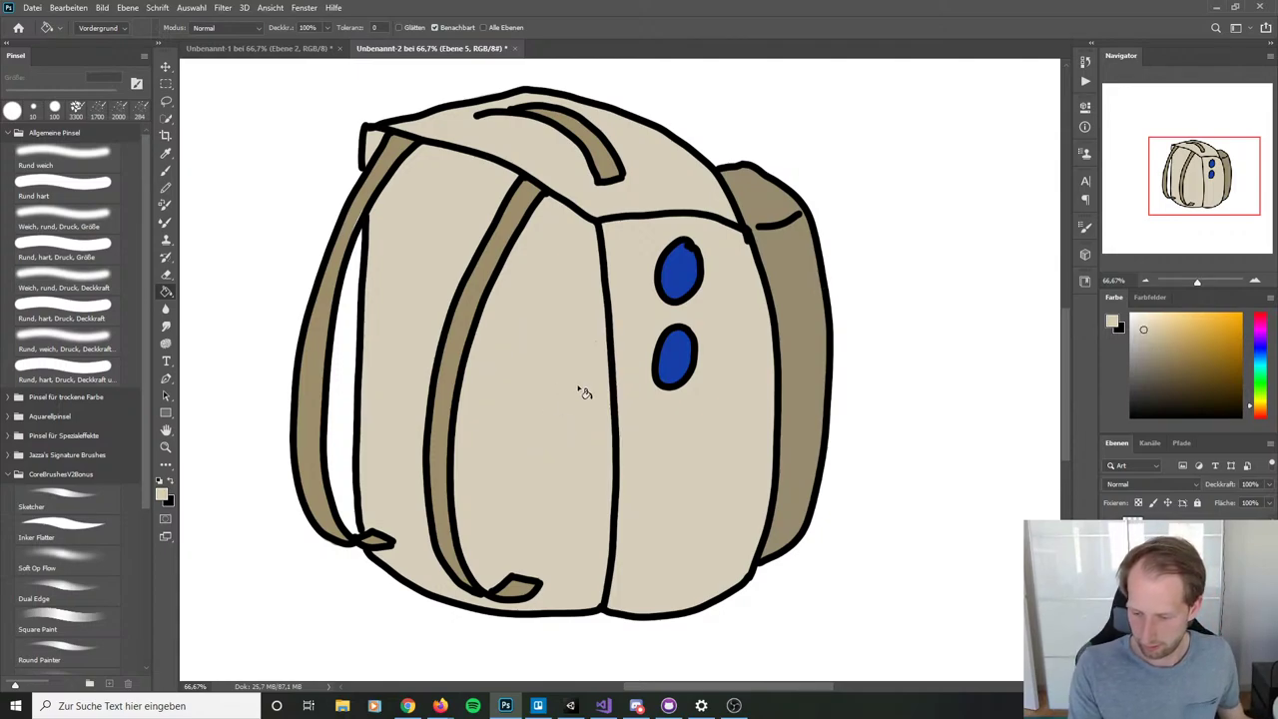
left_click(1255, 401)
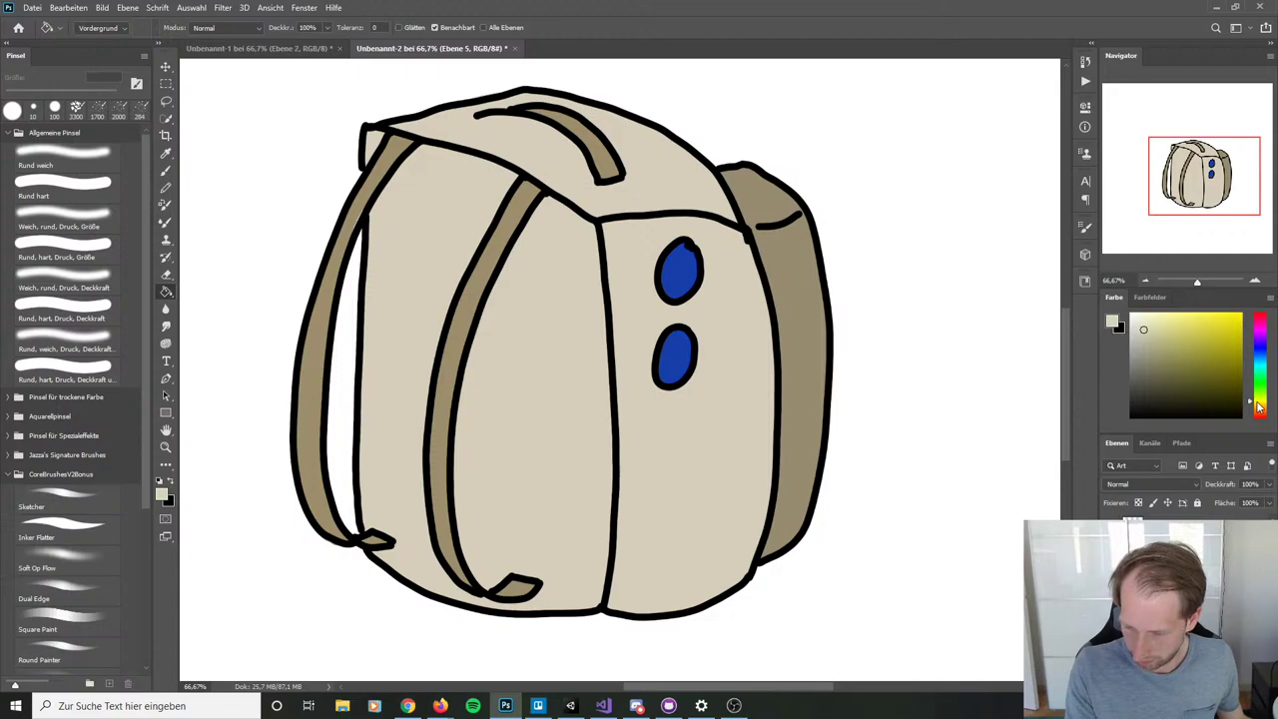
left_click(1152, 323)
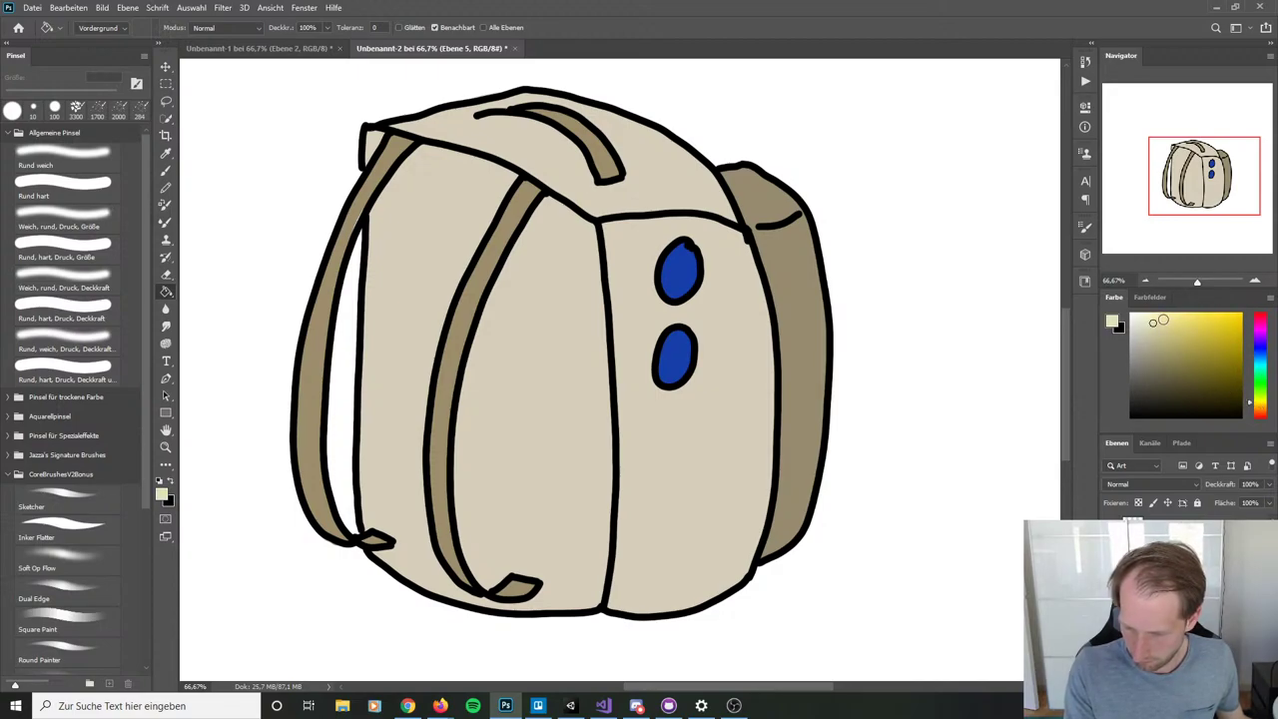
left_click(1161, 320)
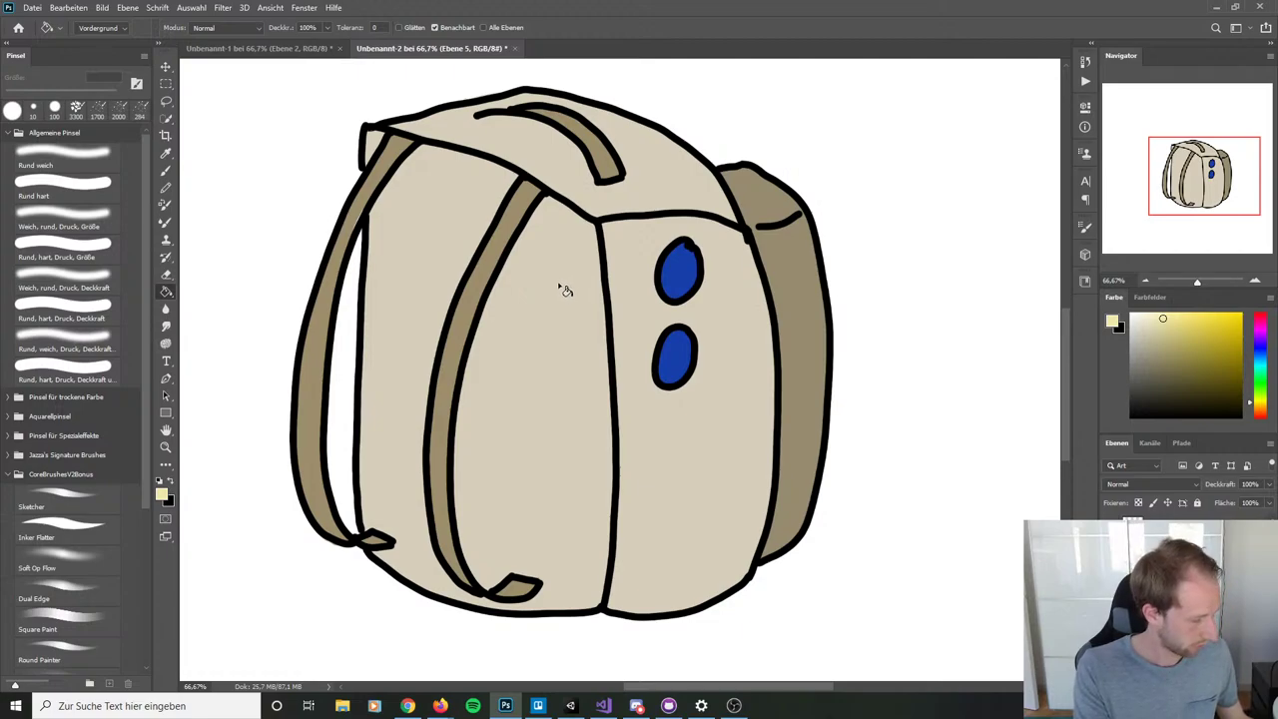
key("b")
left_click_drag(562, 268, 572, 419)
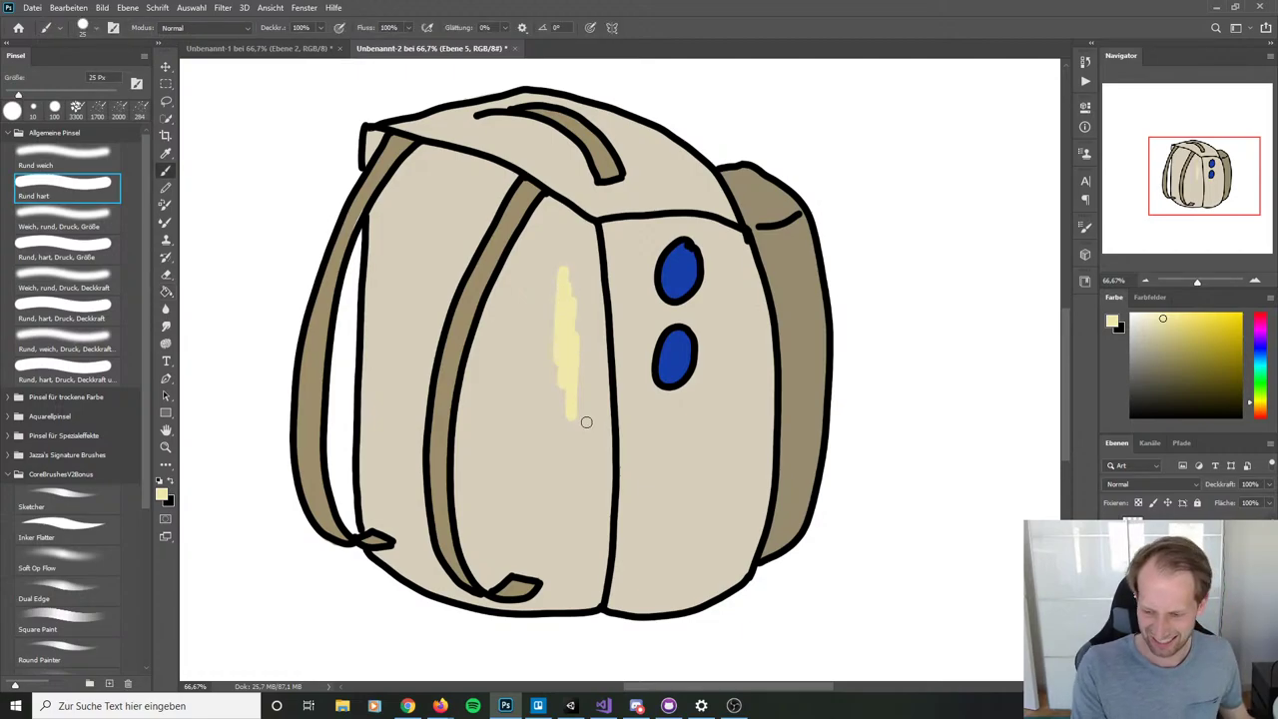
left_click_drag(1162, 318, 1149, 327)
left_click_drag(566, 289, 571, 419)
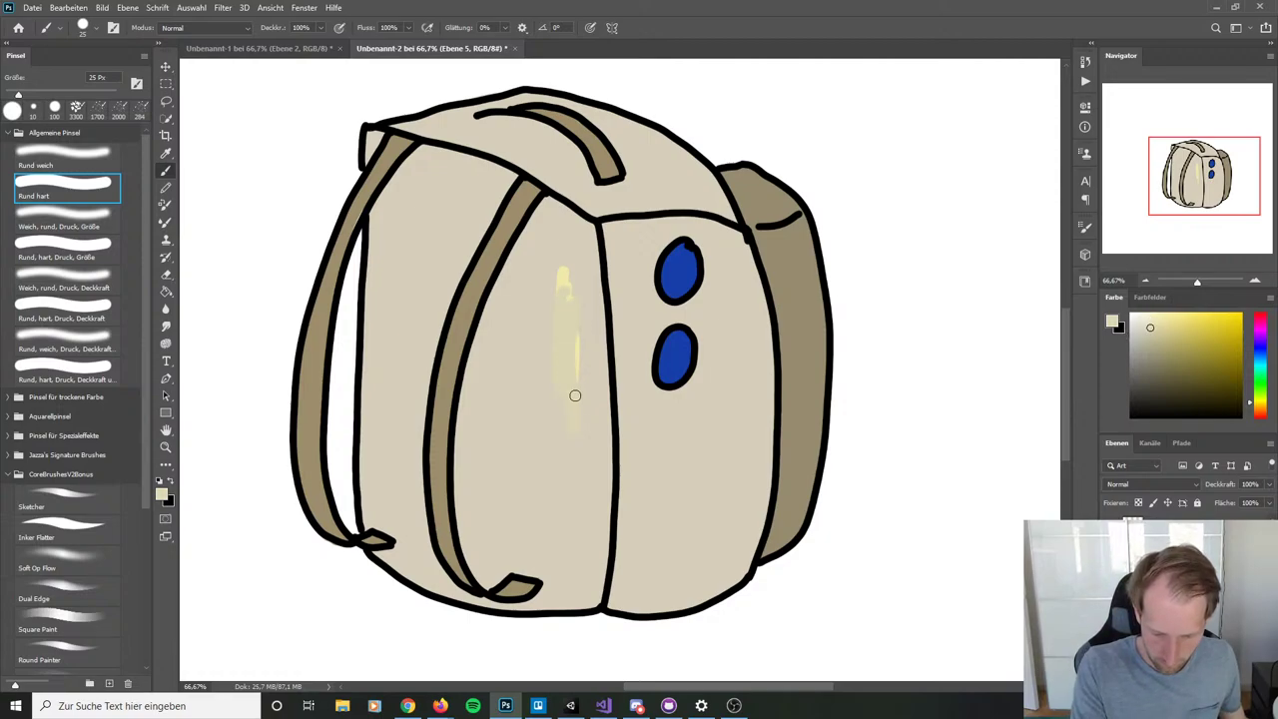
left_click(1165, 325)
left_click_drag(565, 302, 565, 402)
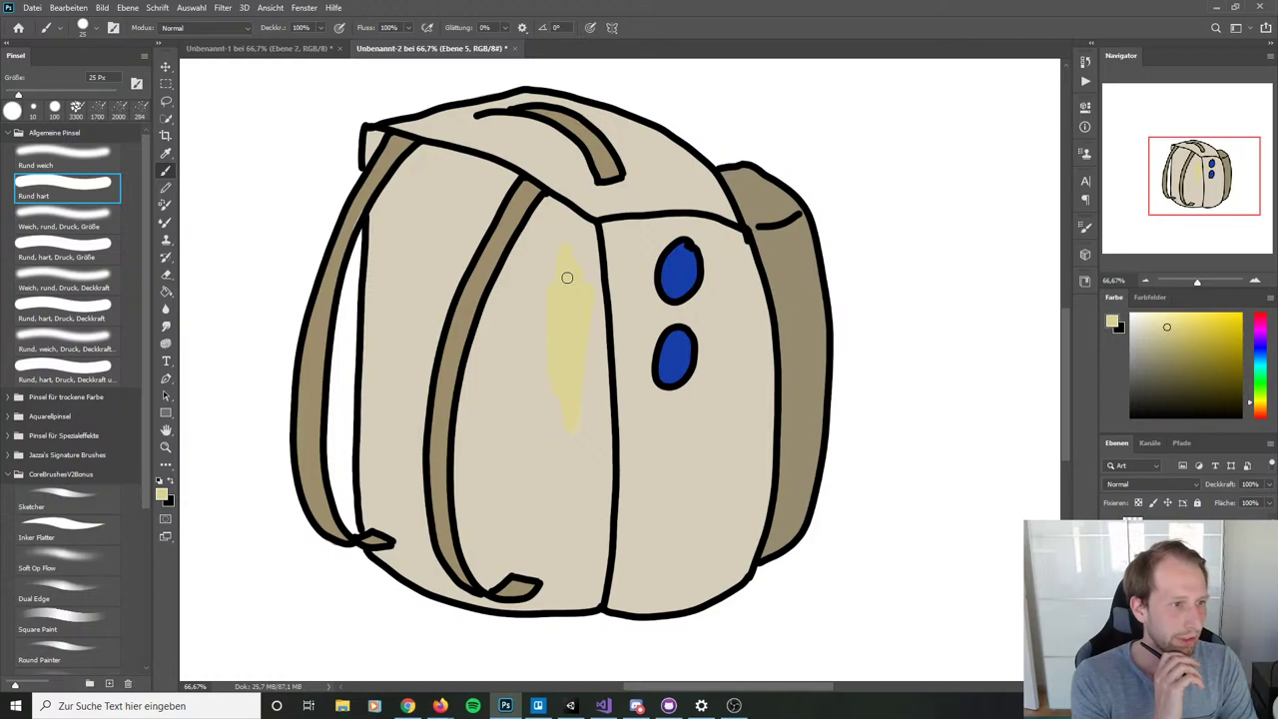
Step: Brush the edges of the panel beside the front strap pale yellow, fill the remainder with the Paint Bucket, and touch up below the strap's tab
mouse_move(539, 199)
left_mouse_down()
mouse_move(589, 230)
mouse_move(594, 255)
mouse_move(591, 230)
mouse_move(605, 423)
mouse_move(598, 598)
mouse_move(555, 604)
mouse_move(545, 575)
mouse_move(599, 558)
left_mouse_up()
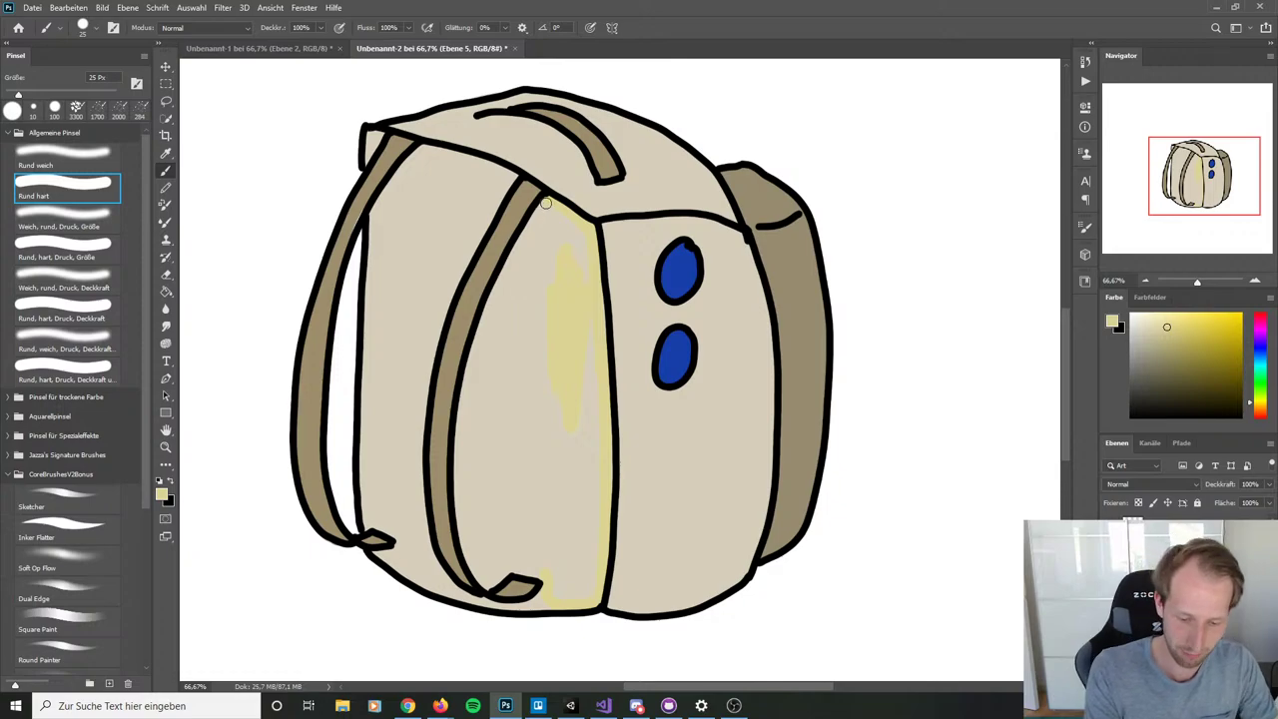
mouse_move(546, 204)
left_mouse_down()
mouse_move(498, 283)
mouse_move(461, 428)
mouse_move(470, 560)
mouse_move(485, 585)
mouse_move(525, 570)
left_mouse_up()
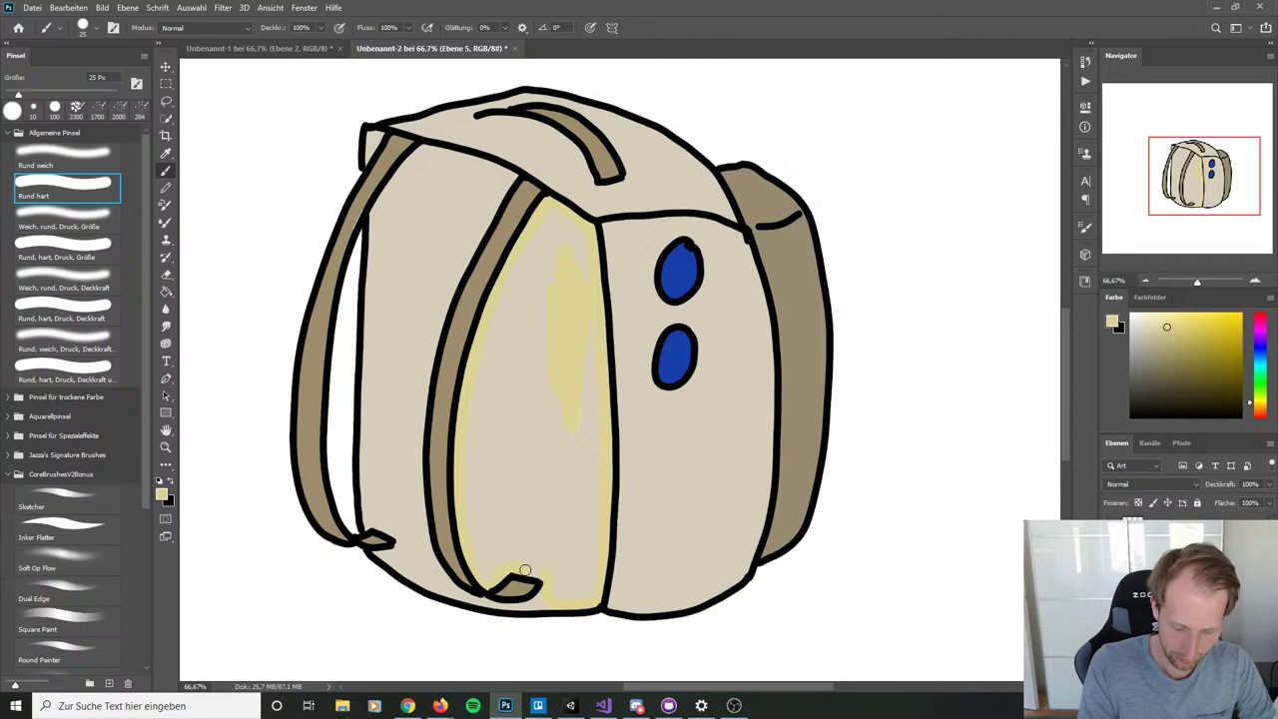
key("g")
left_click(550, 431)
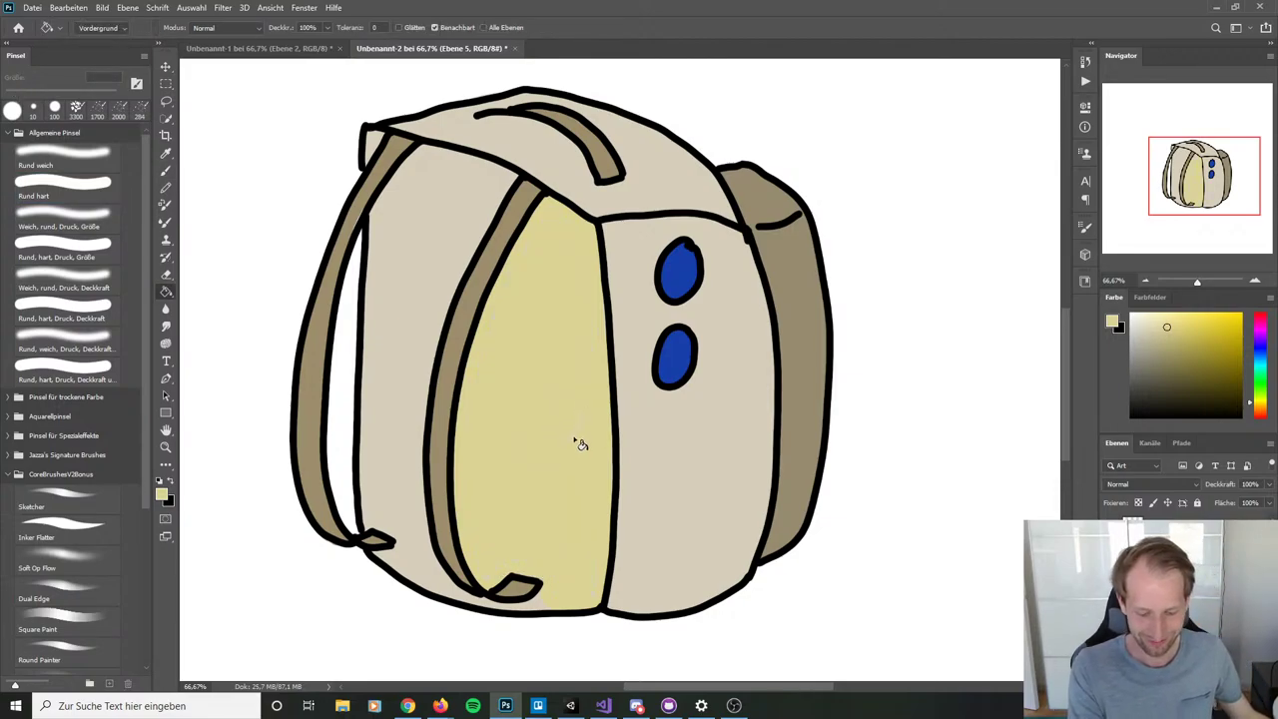
key("b")
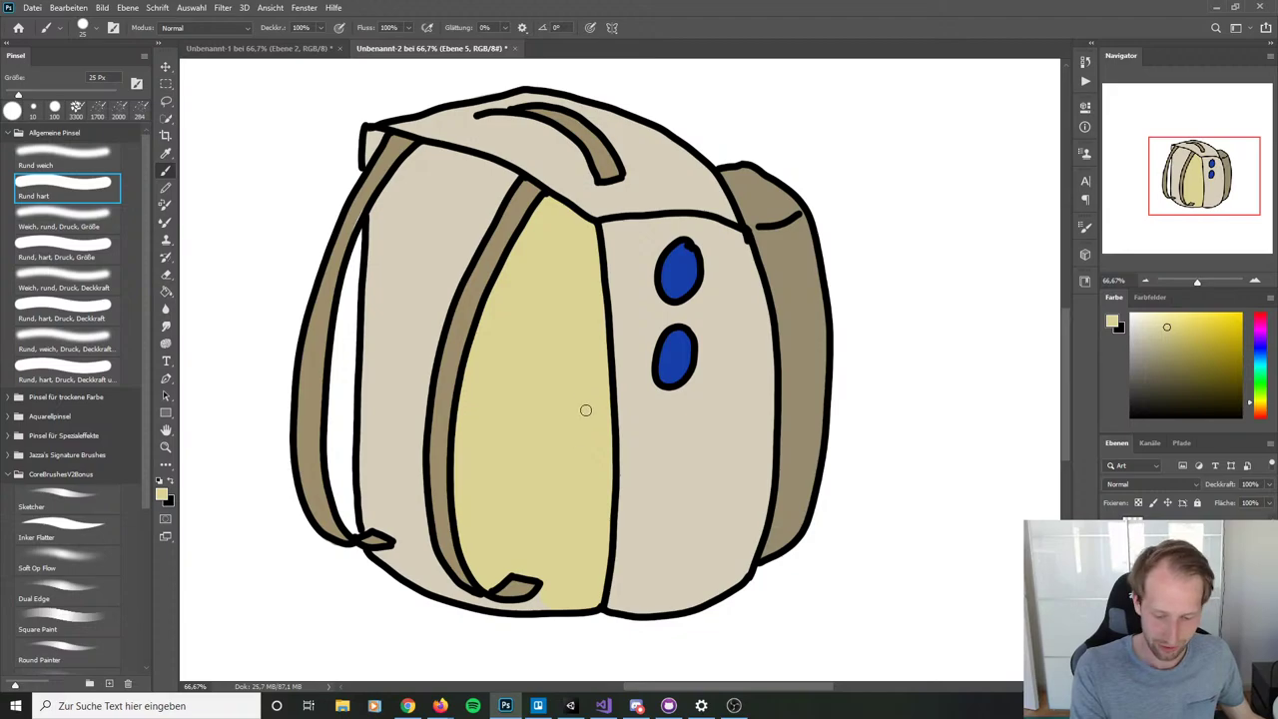
mouse_move(545, 602)
left_mouse_down()
mouse_move(482, 605)
mouse_move(468, 577)
left_mouse_up()
Step: Colour the small corner behind the rear strap and the panel between both straps pale yellow, brushing the edges and filling the interior
left_click_drag(368, 143, 374, 138)
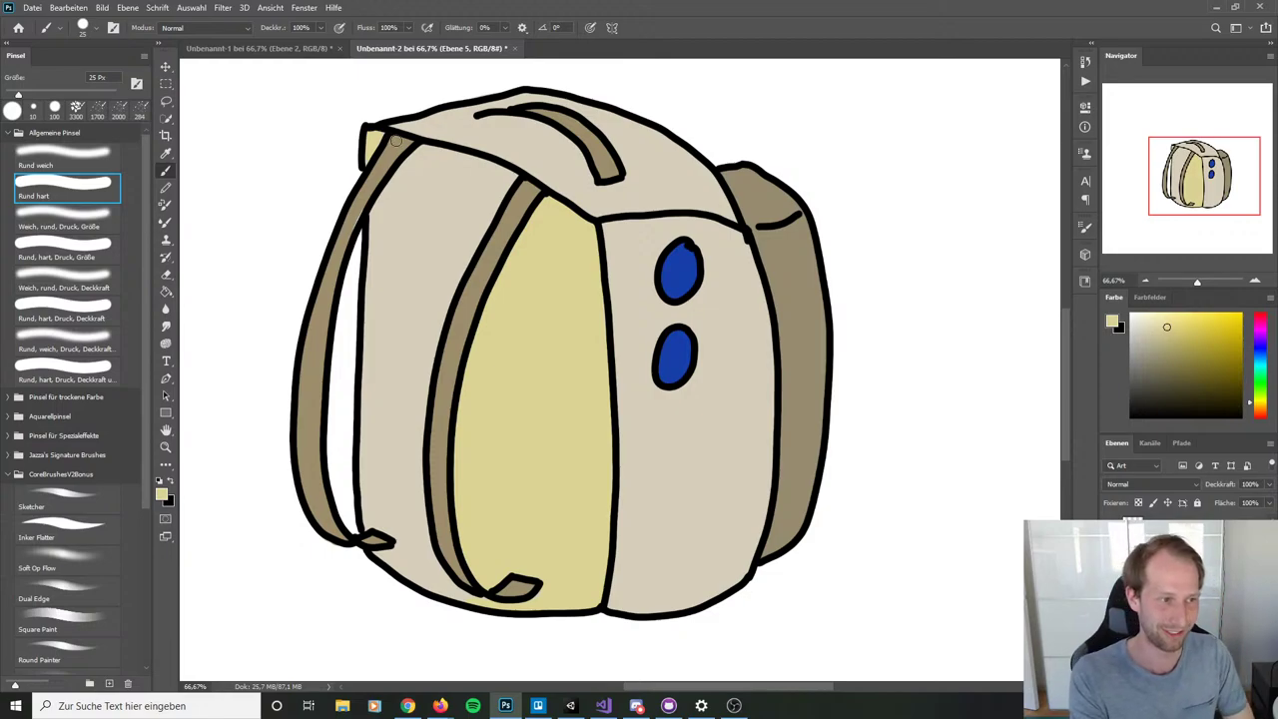
mouse_move(423, 148)
left_mouse_down()
mouse_move(371, 221)
mouse_move(361, 513)
mouse_move(401, 548)
mouse_move(388, 562)
mouse_move(378, 554)
mouse_move(396, 551)
mouse_move(466, 600)
mouse_move(405, 575)
mouse_move(408, 565)
mouse_move(486, 603)
mouse_move(549, 594)
left_mouse_up()
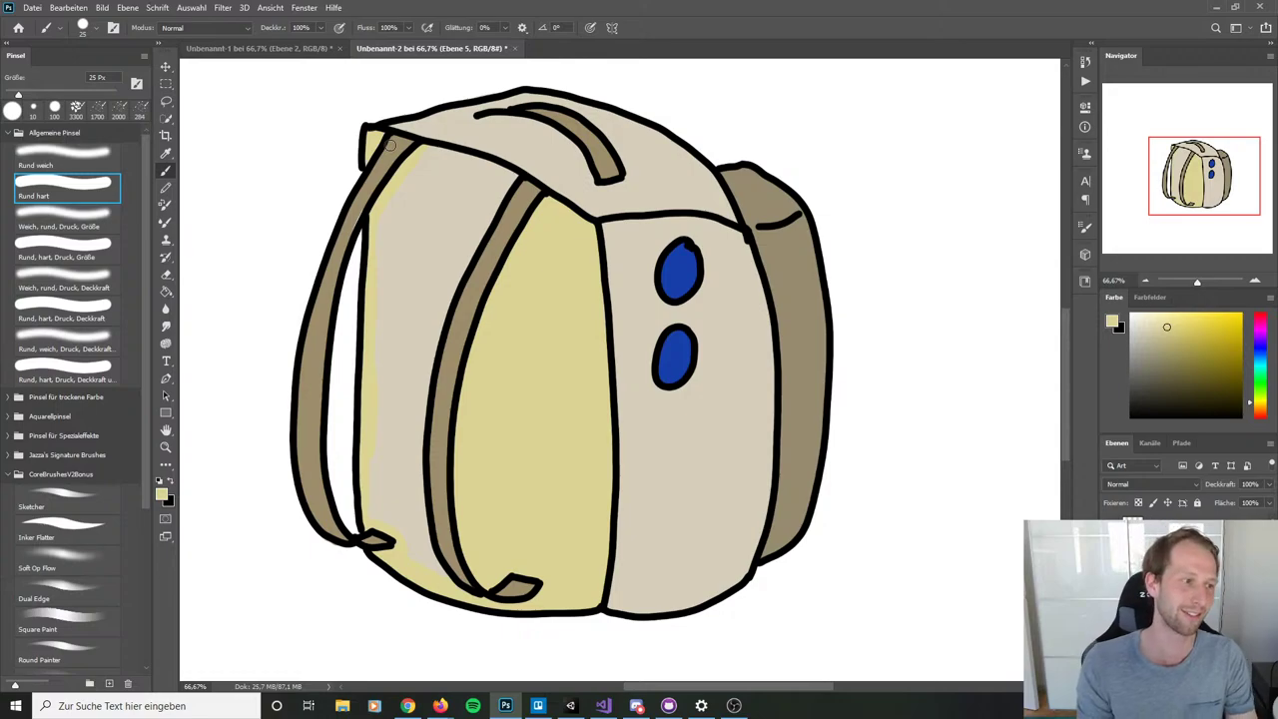
mouse_move(390, 145)
left_mouse_down()
mouse_move(449, 150)
mouse_move(512, 182)
mouse_move(477, 225)
mouse_move(470, 242)
mouse_move(509, 183)
mouse_move(452, 284)
mouse_move(422, 372)
mouse_move(418, 399)
mouse_move(469, 255)
mouse_move(433, 344)
mouse_move(415, 441)
mouse_move(420, 531)
mouse_move(443, 586)
mouse_move(416, 458)
mouse_move(436, 243)
left_mouse_up()
key("g")
left_click(446, 248)
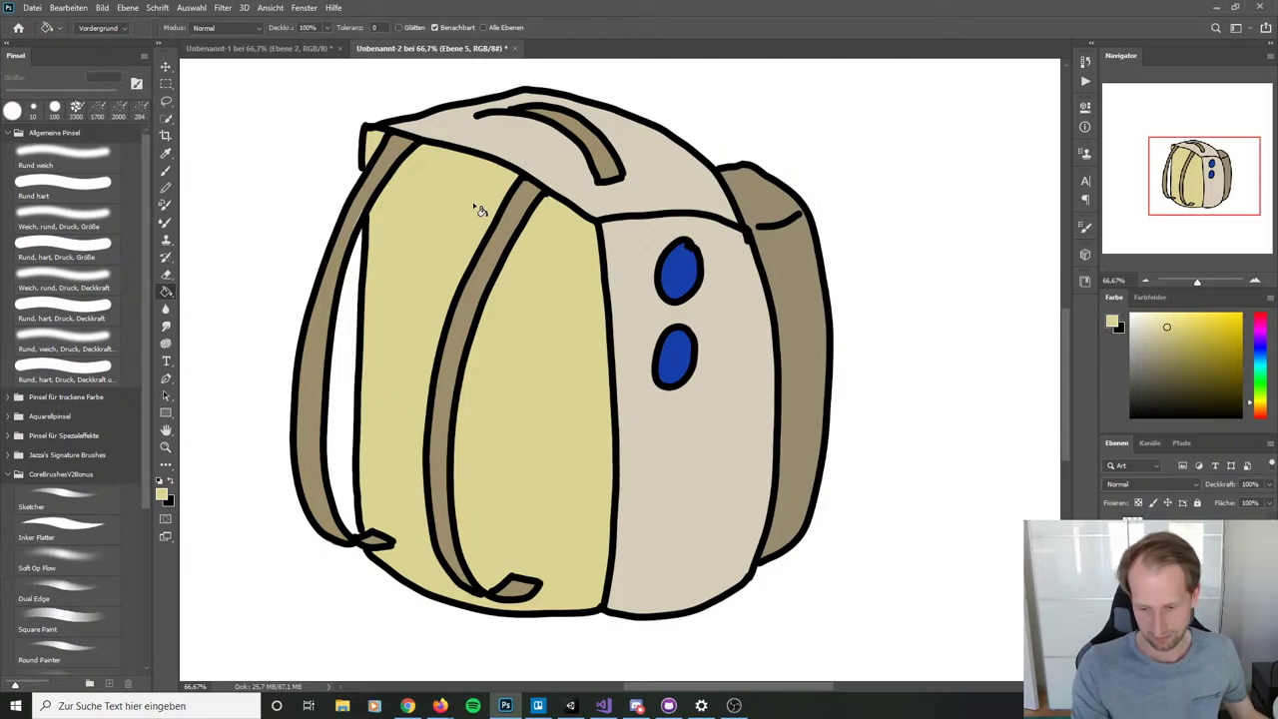
key("ctrl+minus")
key("ctrl+minus")
key("ctrl+minus")
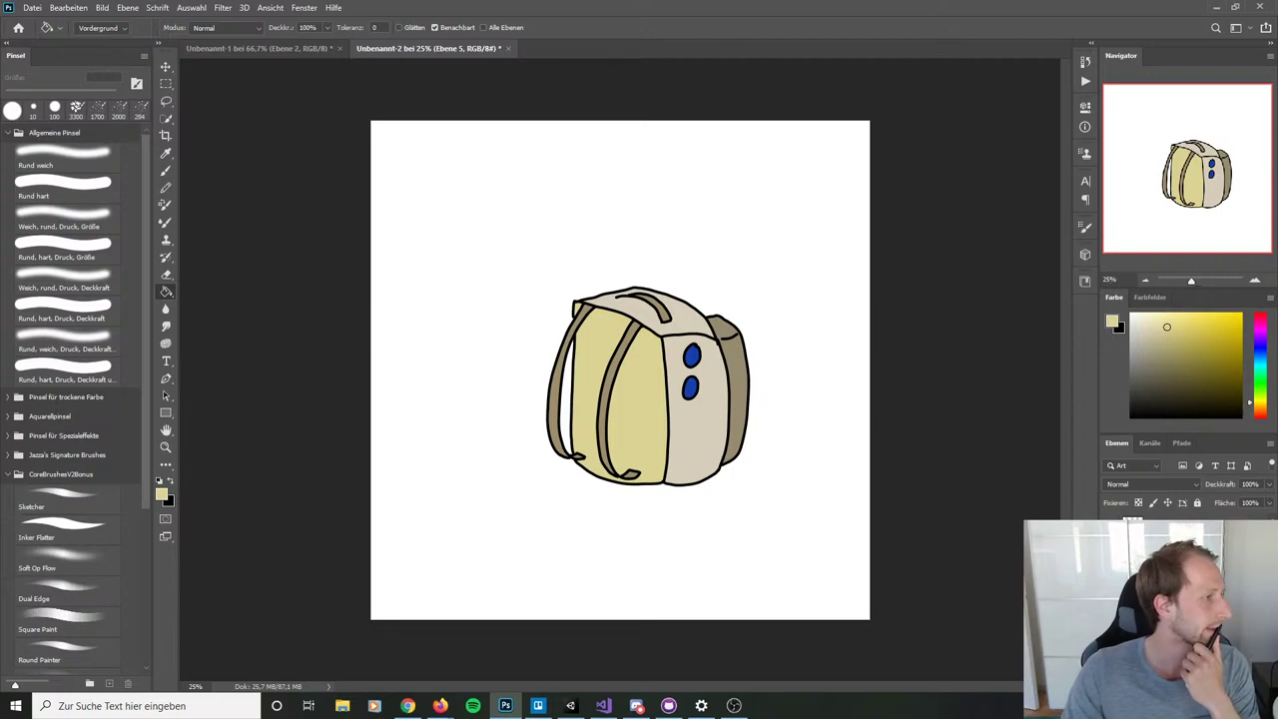
left_click(636, 706)
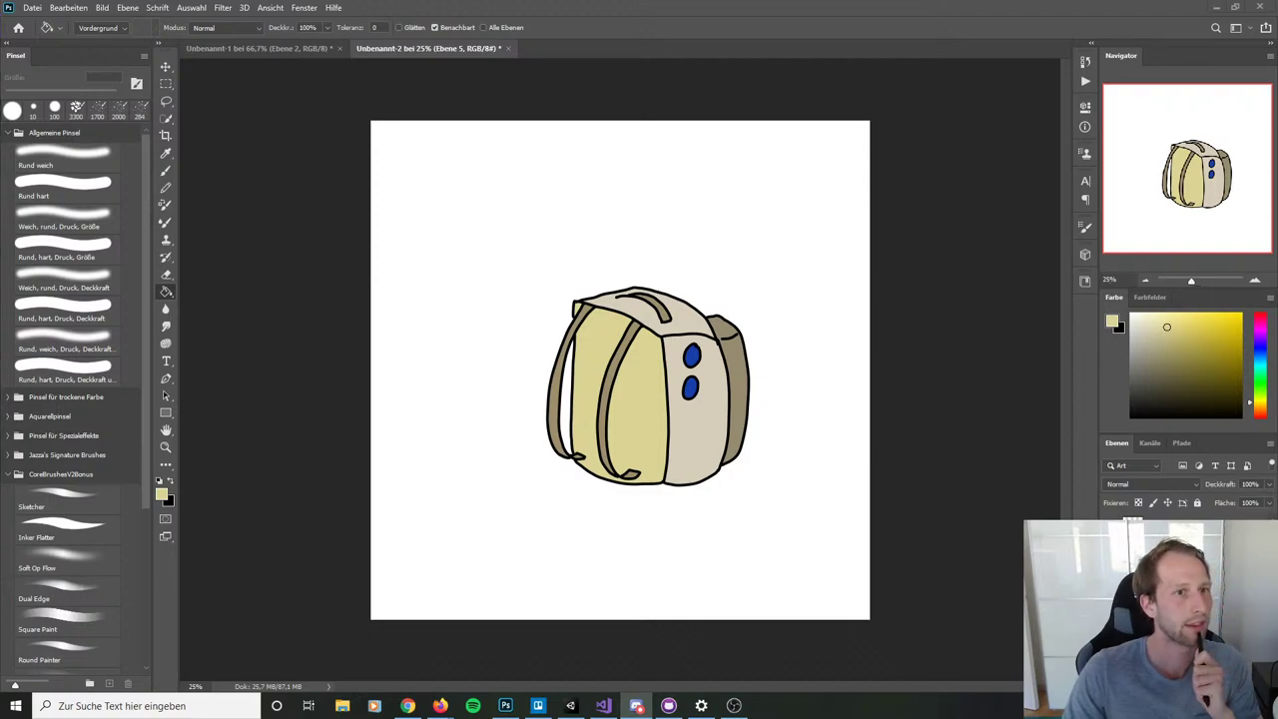
key("alt+Tab")
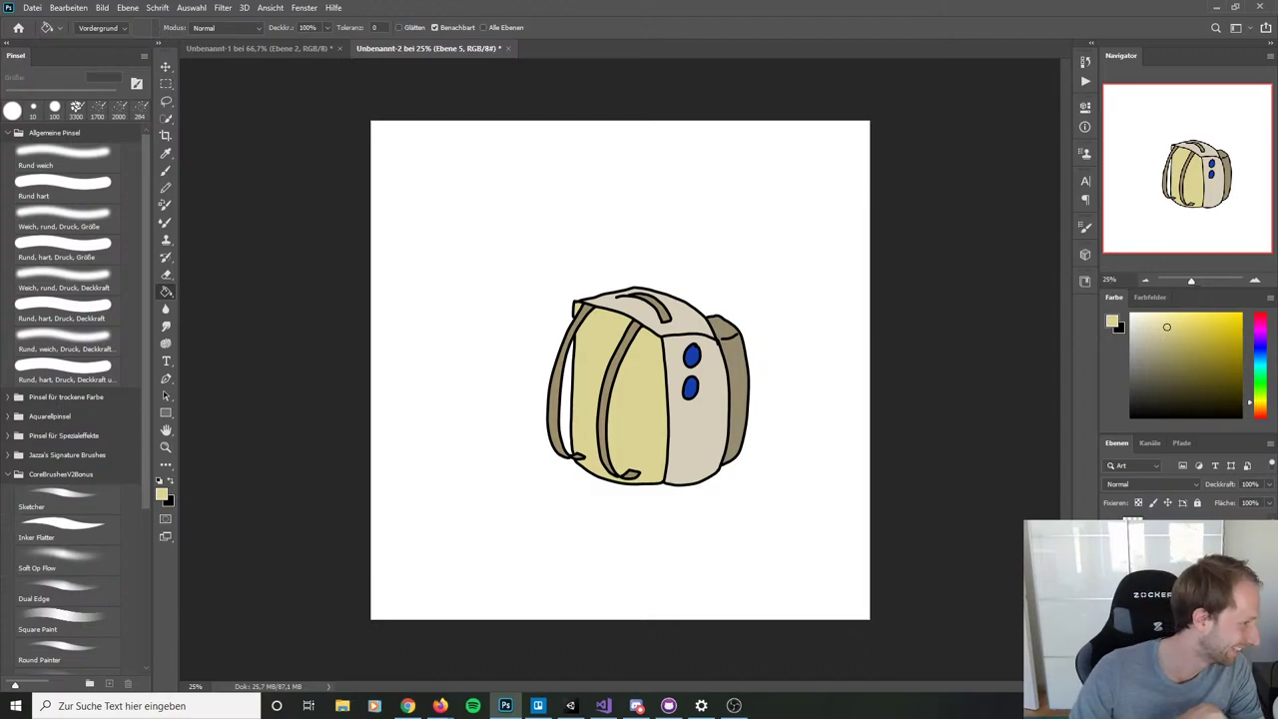
key("alt+Tab")
key("alt+Tab")
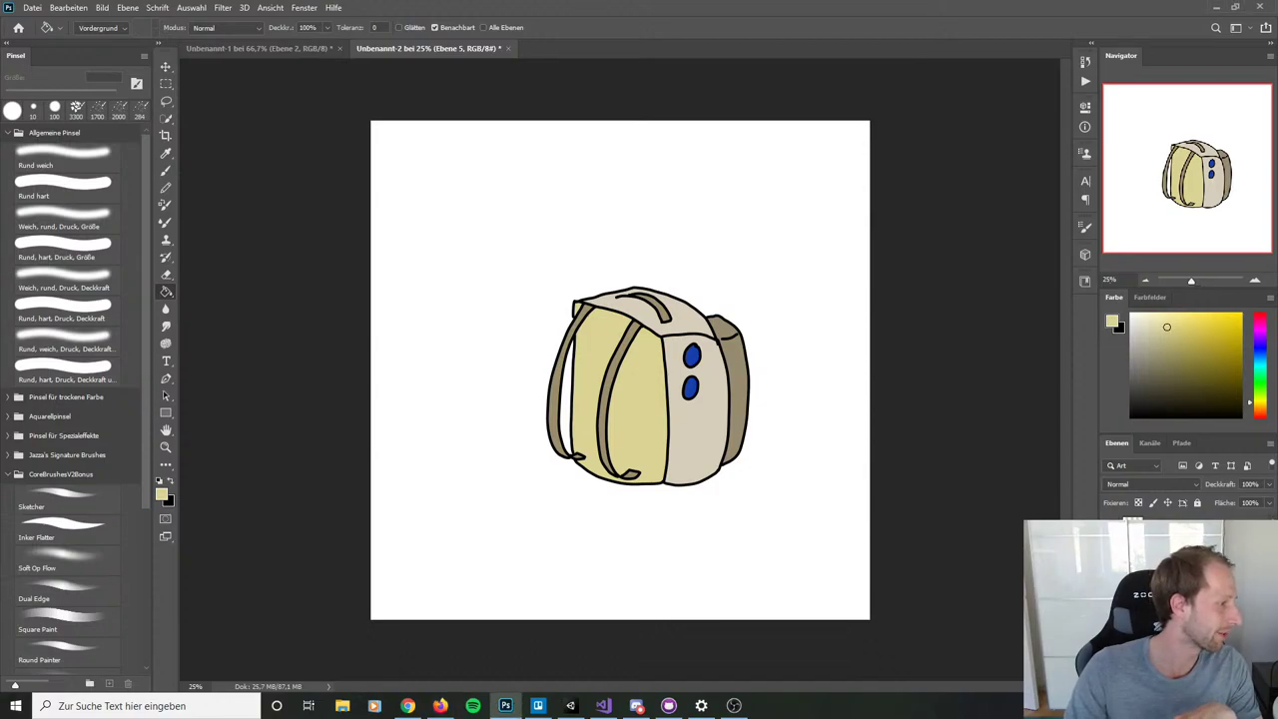
key("alt+Tab")
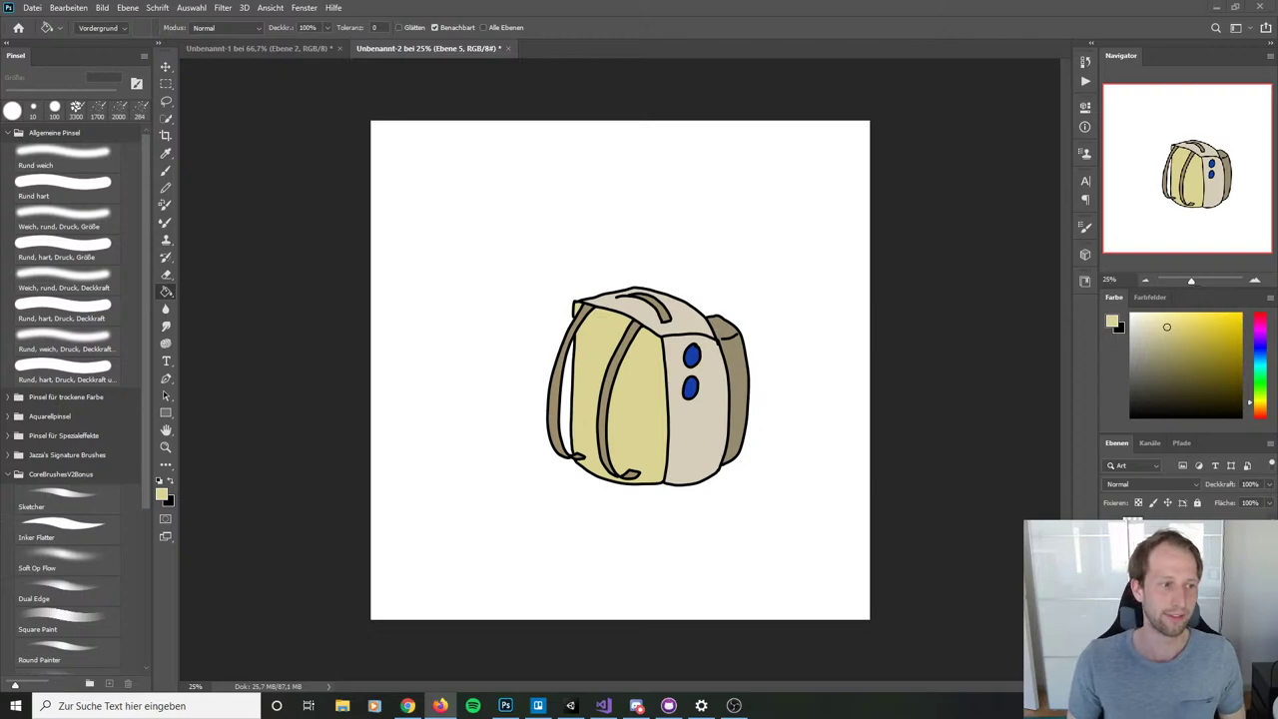
left_click(1014, 320)
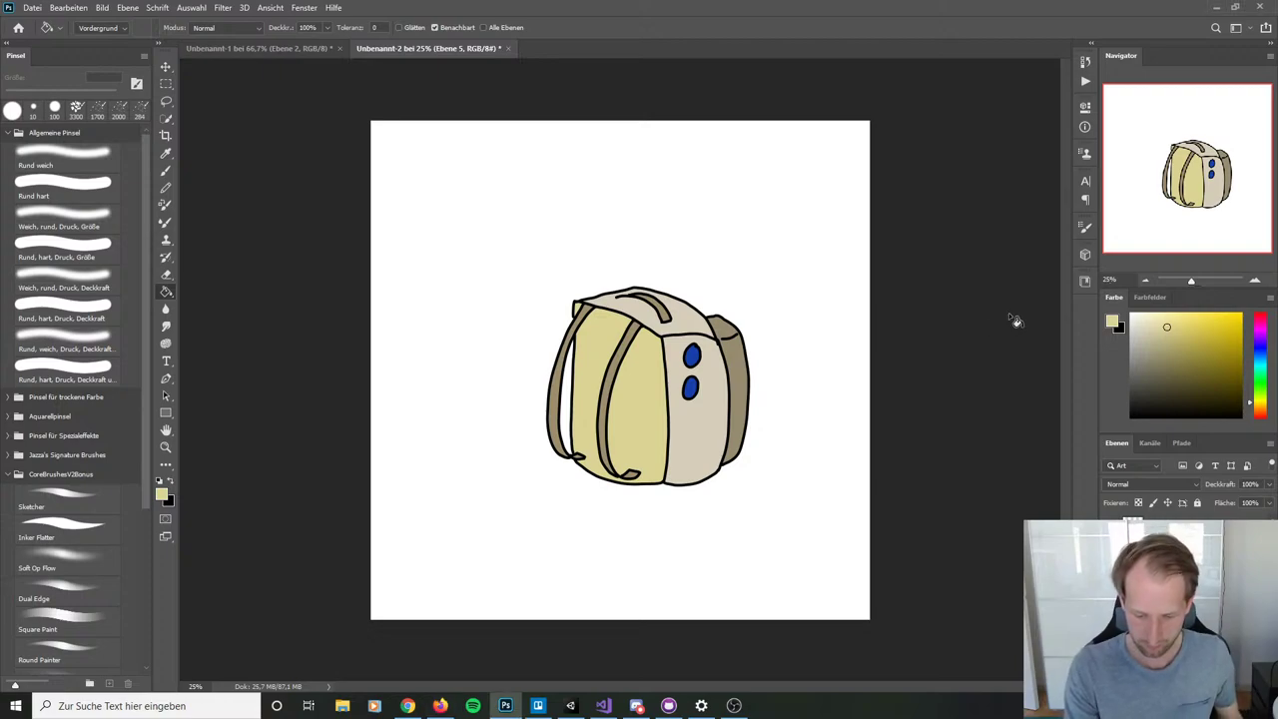
Step: Sample the body beige, create a new layer Ebene 6, and turn it into a clipping mask
key("b")
left_click(705, 405, "alt")
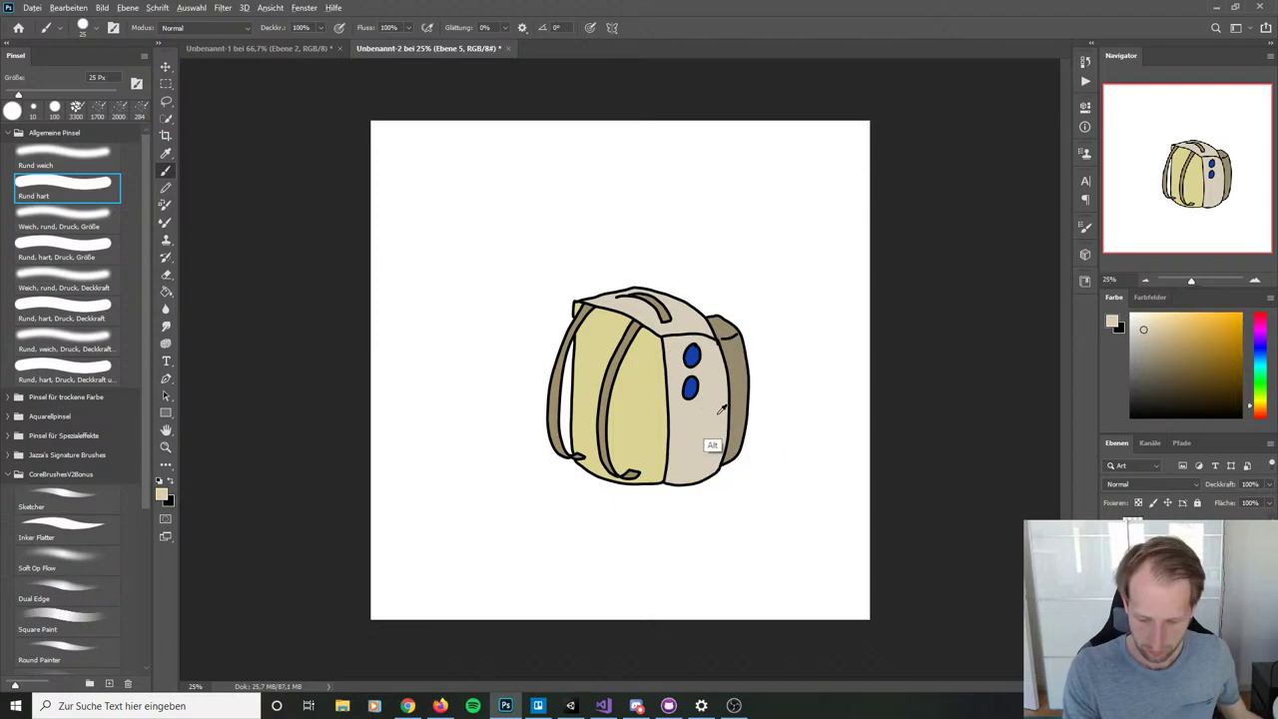
key("ctrl+shift+n")
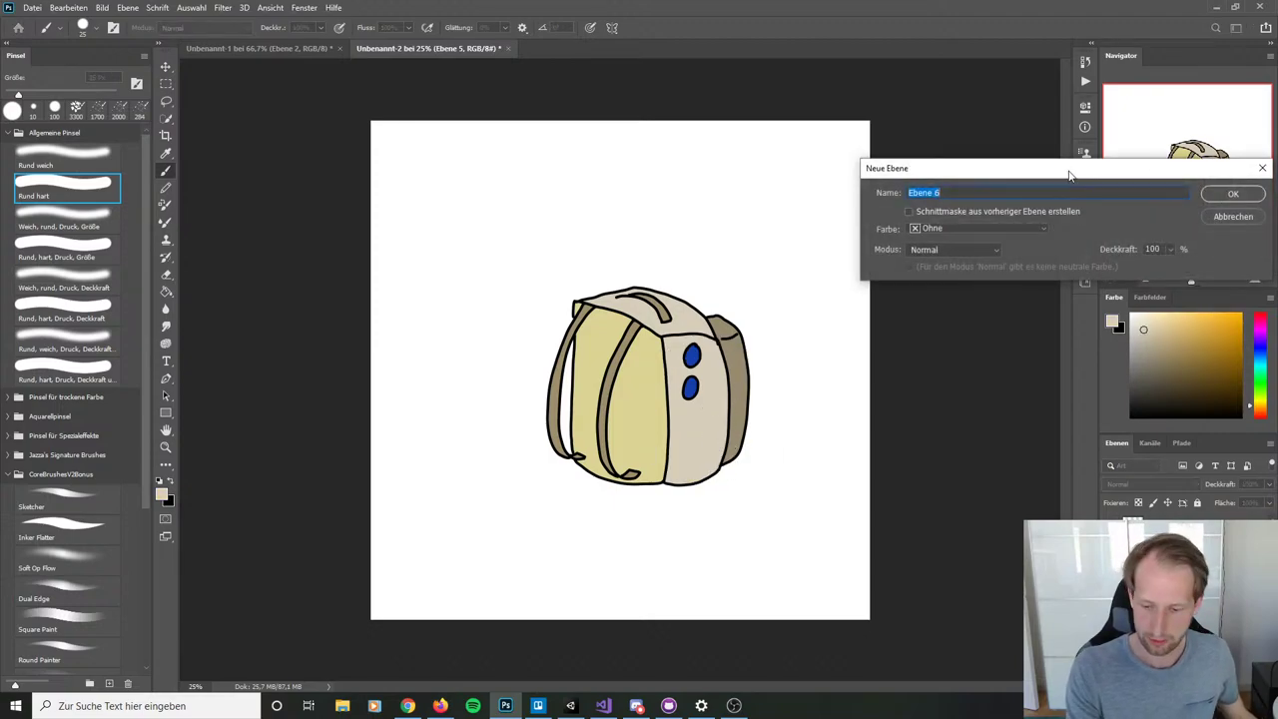
left_click(1231, 200)
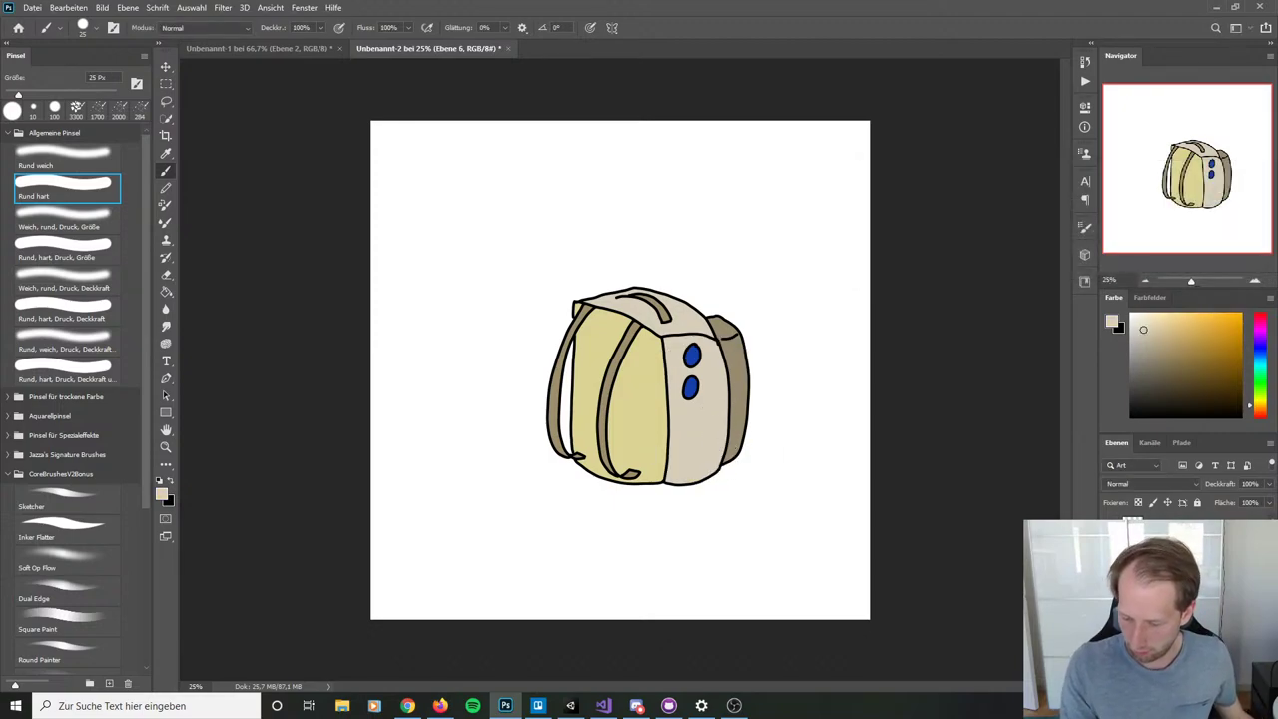
right_click(1227, 529)
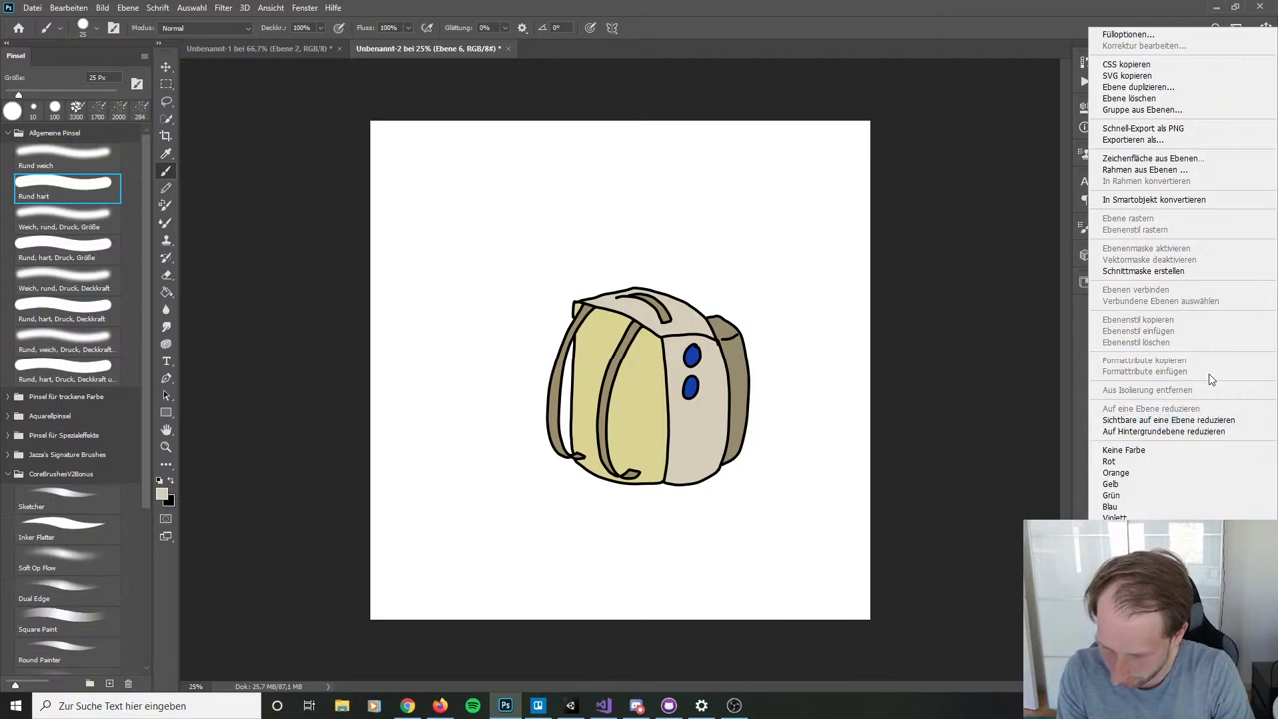
left_click(1198, 270)
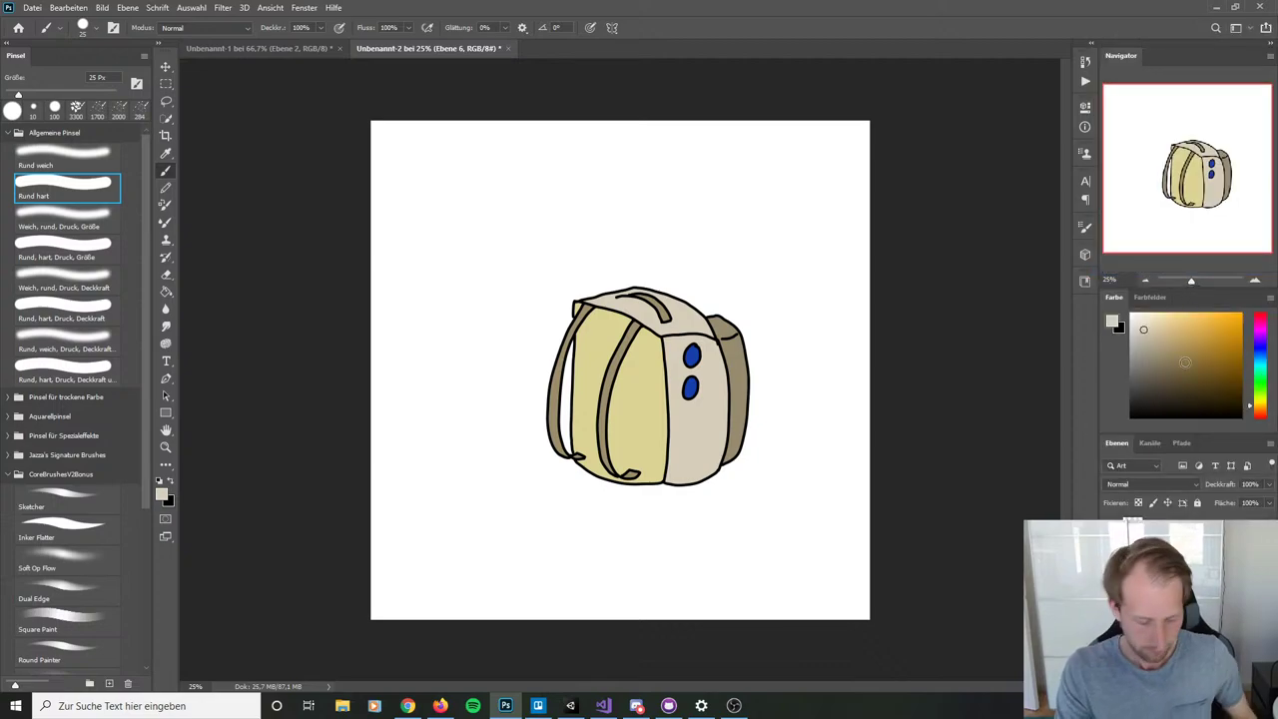
Step: Sample the panel's pale yellow, darken it to olive, and brush the small rear corner and a shadow boundary alongside the front strap
key("ctrl+plus")
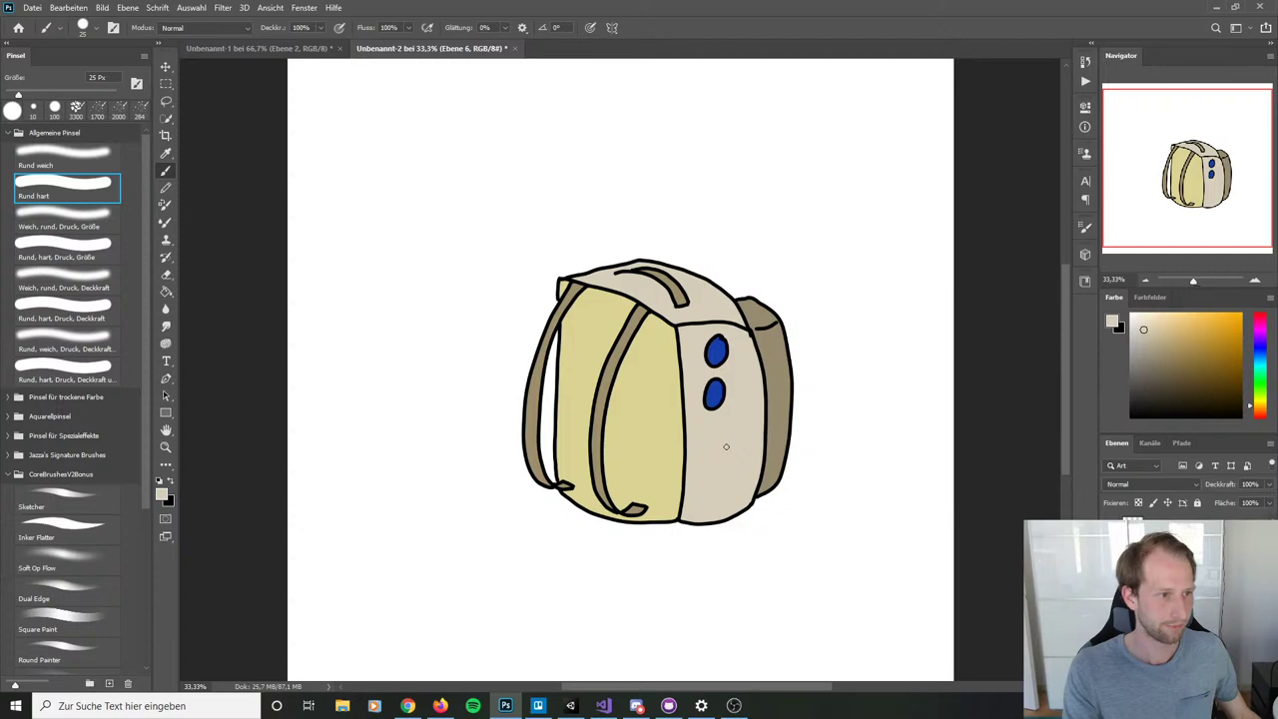
key("ctrl+plus")
key("ctrl+plus")
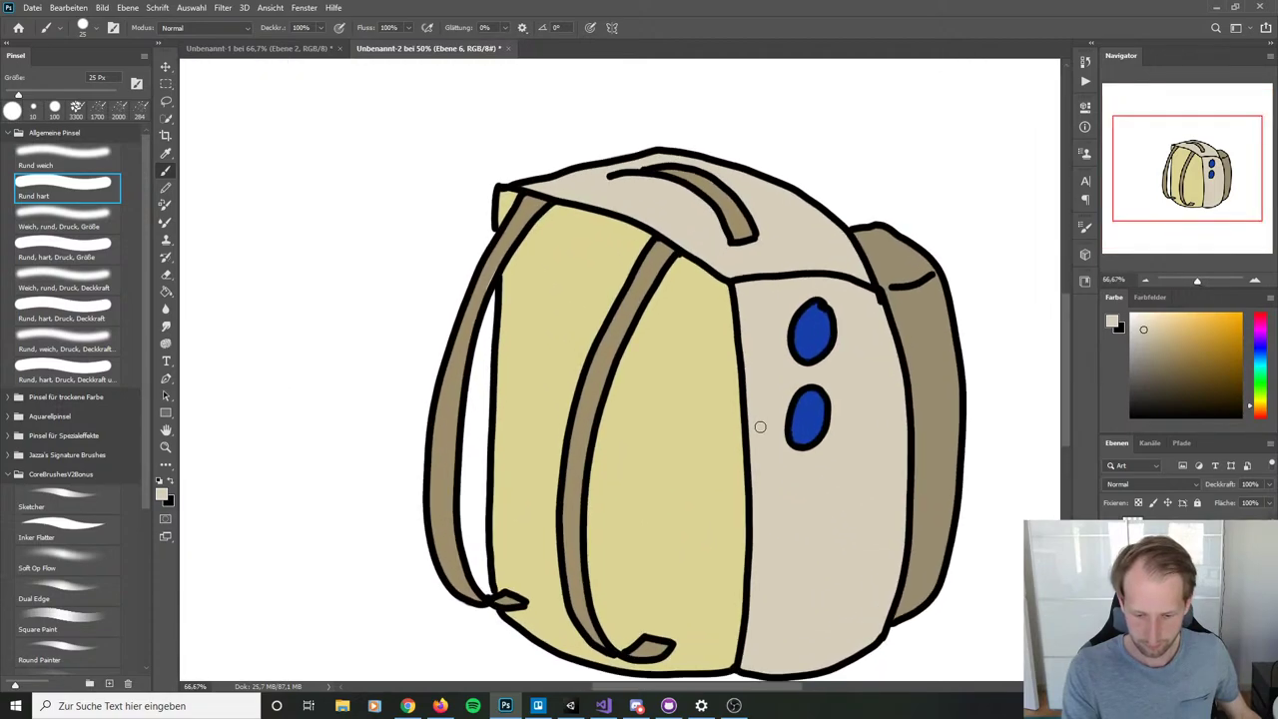
scroll(739, 399, "down", 2)
left_click_drag(716, 372, 724, 354)
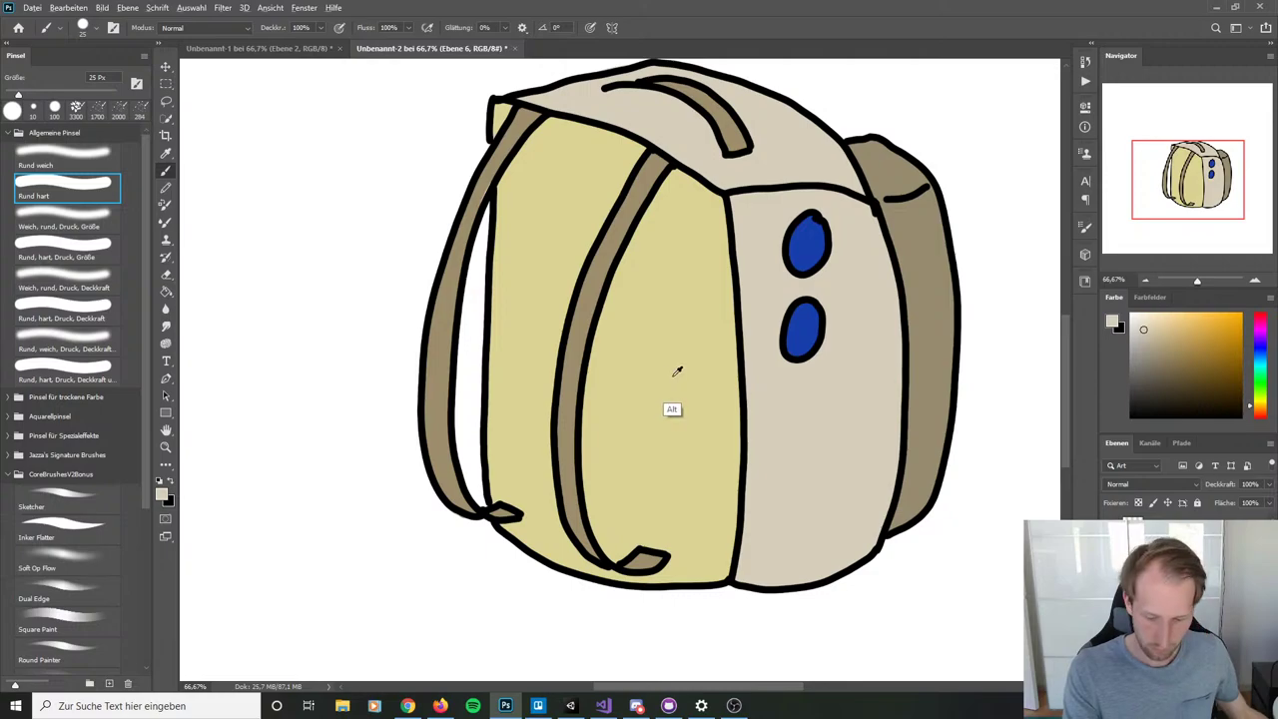
left_click(677, 369, "alt")
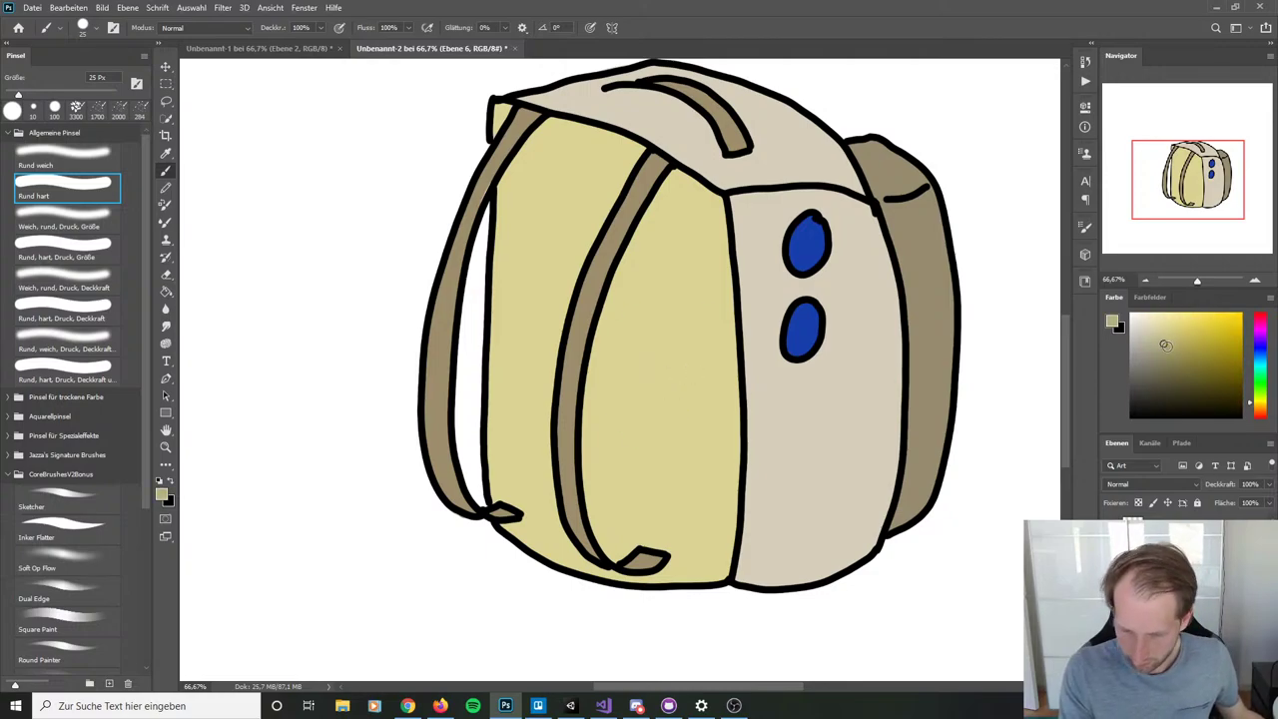
mouse_move(1165, 345)
left_mouse_down()
mouse_move(1182, 339)
mouse_move(1182, 351)
left_mouse_up()
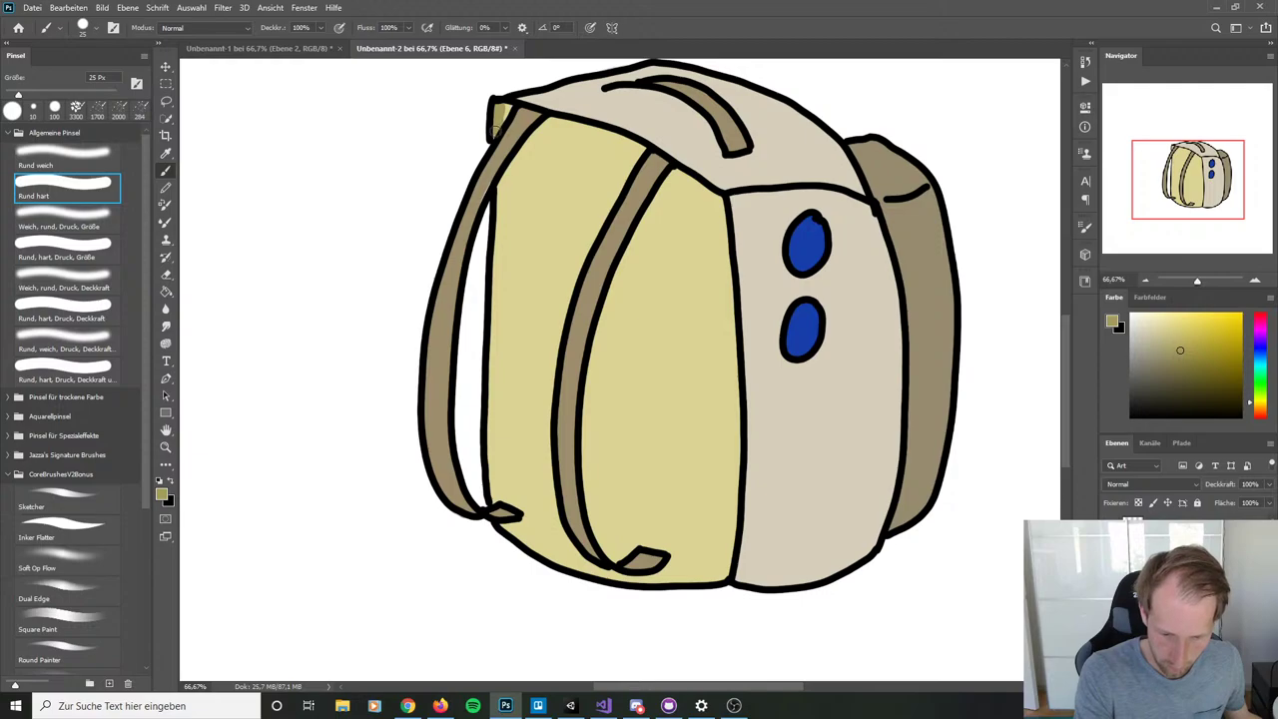
left_click_drag(497, 130, 517, 99)
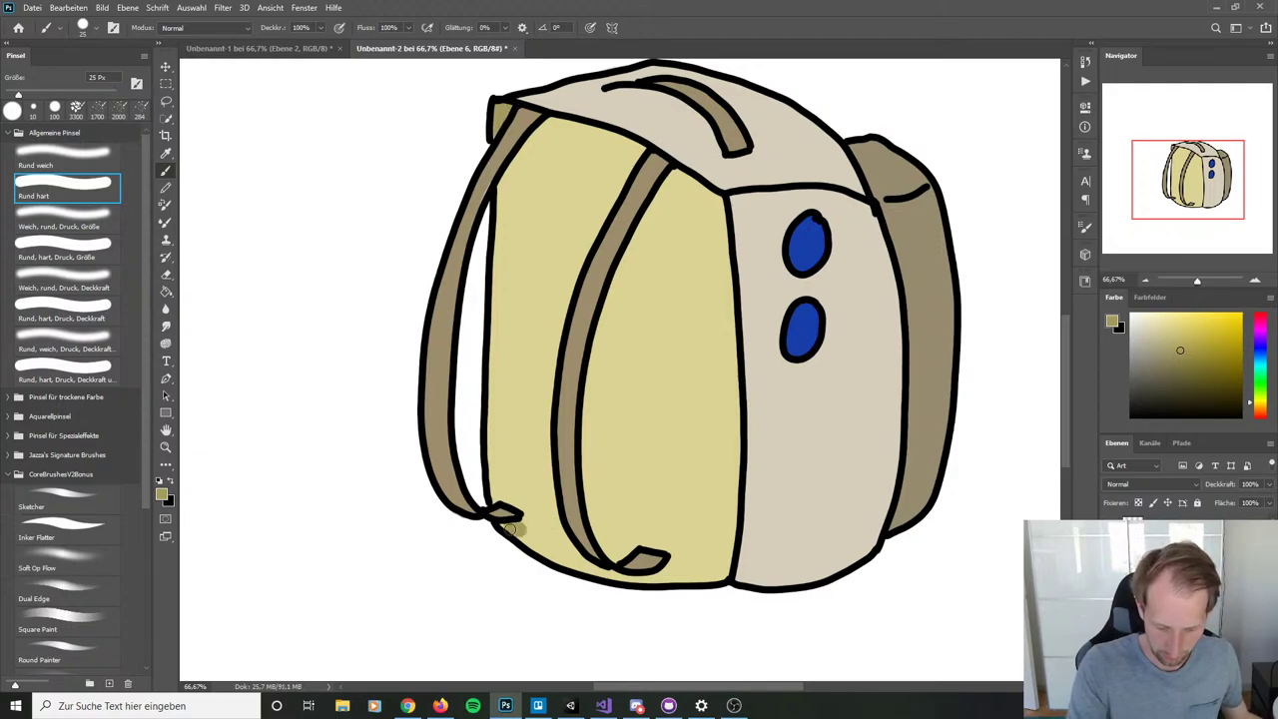
mouse_move(511, 531)
left_mouse_down()
mouse_move(524, 534)
mouse_move(548, 404)
left_mouse_up()
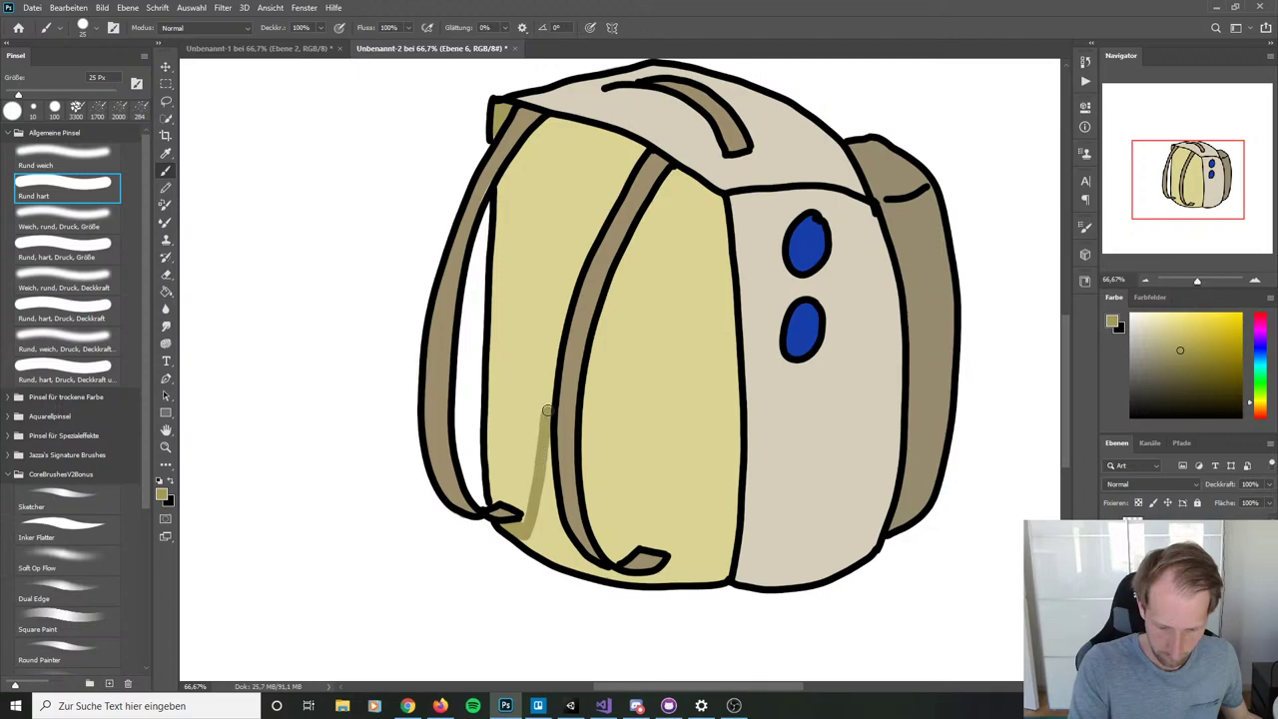
mouse_move(631, 148)
left_mouse_down()
mouse_move(611, 169)
mouse_move(552, 344)
mouse_move(543, 427)
left_mouse_up()
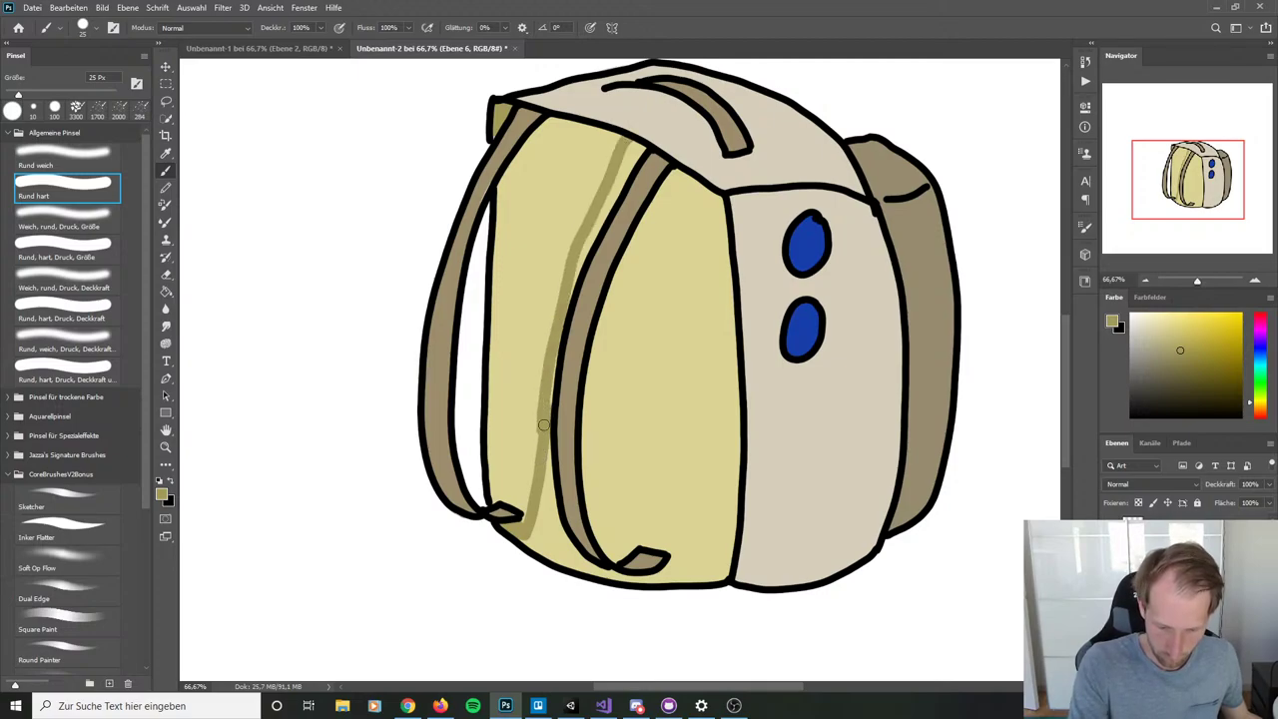
mouse_move(620, 148)
left_mouse_down()
mouse_move(554, 122)
mouse_move(614, 135)
mouse_move(541, 285)
left_mouse_up()
left_click_drag(557, 189, 544, 172)
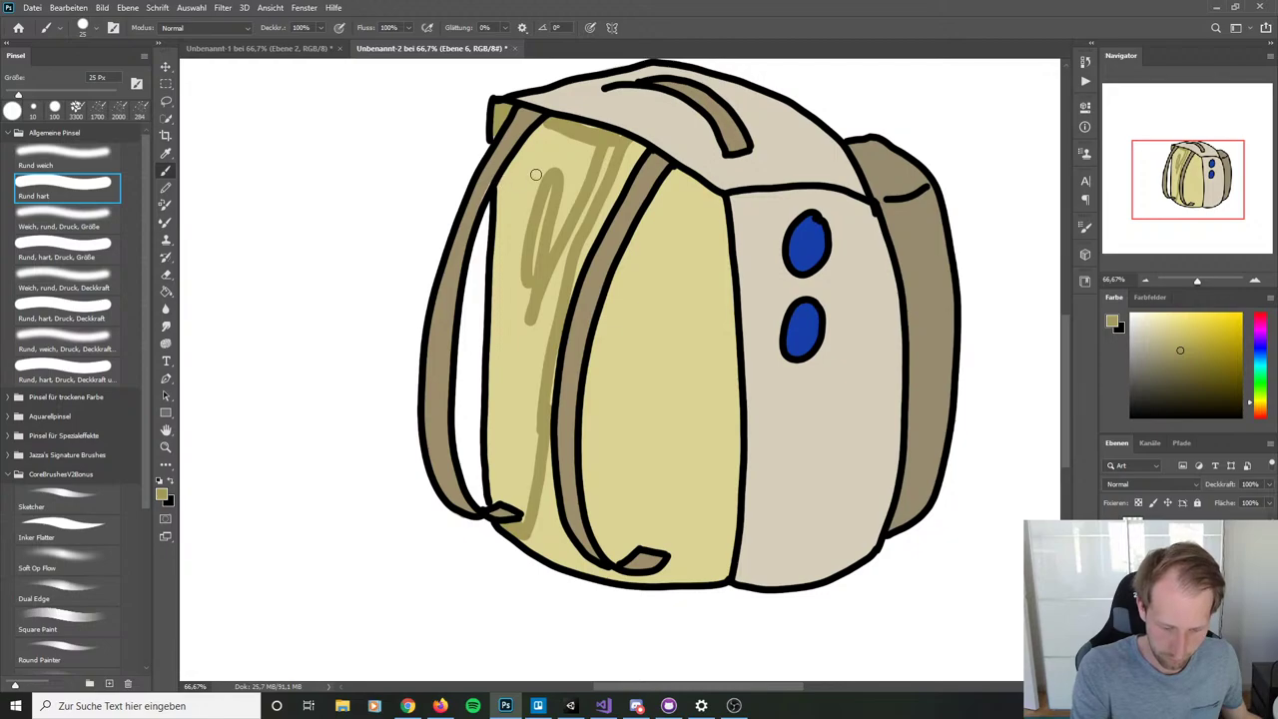
key("ctrl+z")
key("ctrl+z")
key("ctrl+z")
Step: Brush the remaining outline of the olive shadow between the straps, fill it with the Paint Bucket, and touch up its upper edge
mouse_move(617, 134)
left_mouse_down()
mouse_move(547, 120)
mouse_move(501, 187)
mouse_move(493, 489)
mouse_move(527, 521)
left_mouse_up()
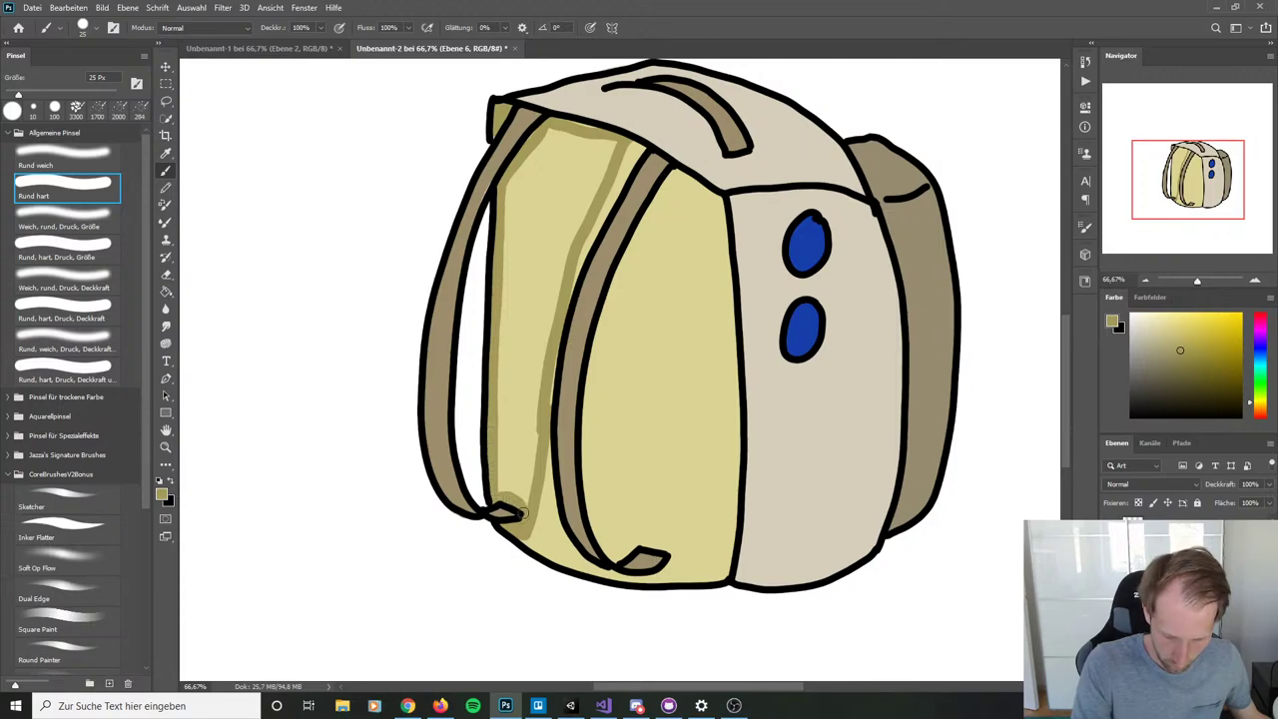
key("g")
left_click(558, 299)
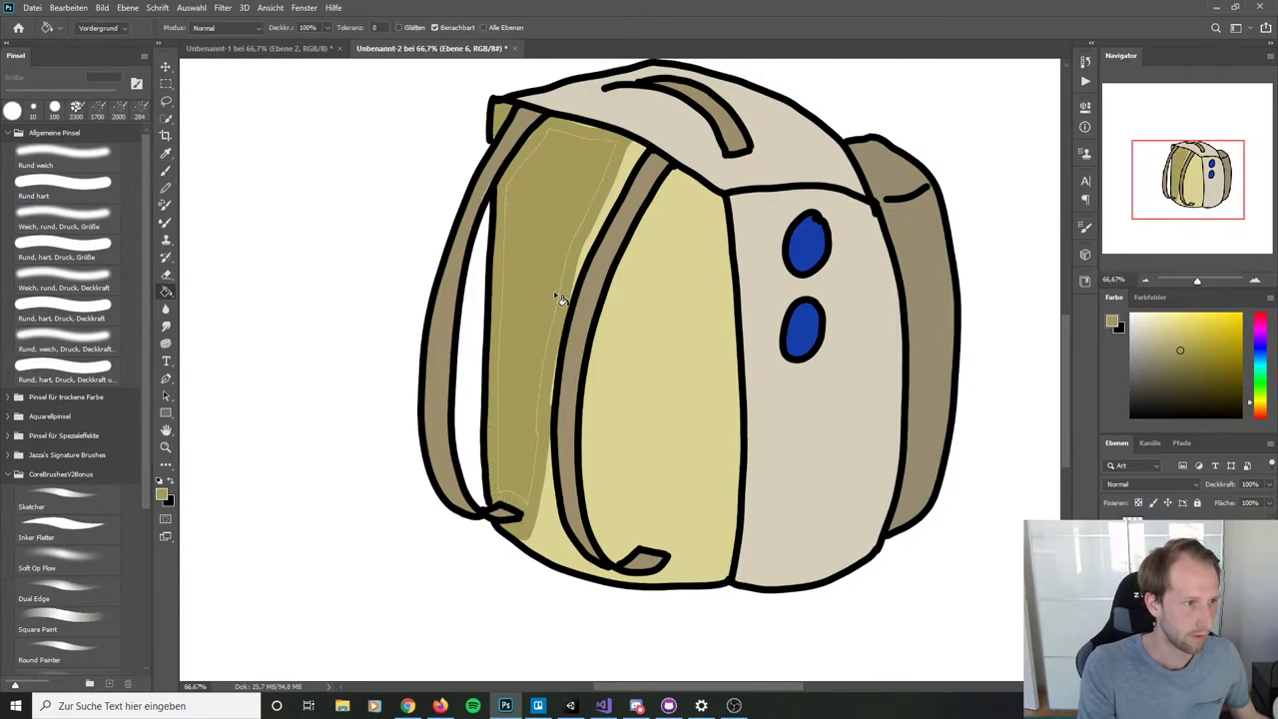
left_click(564, 240)
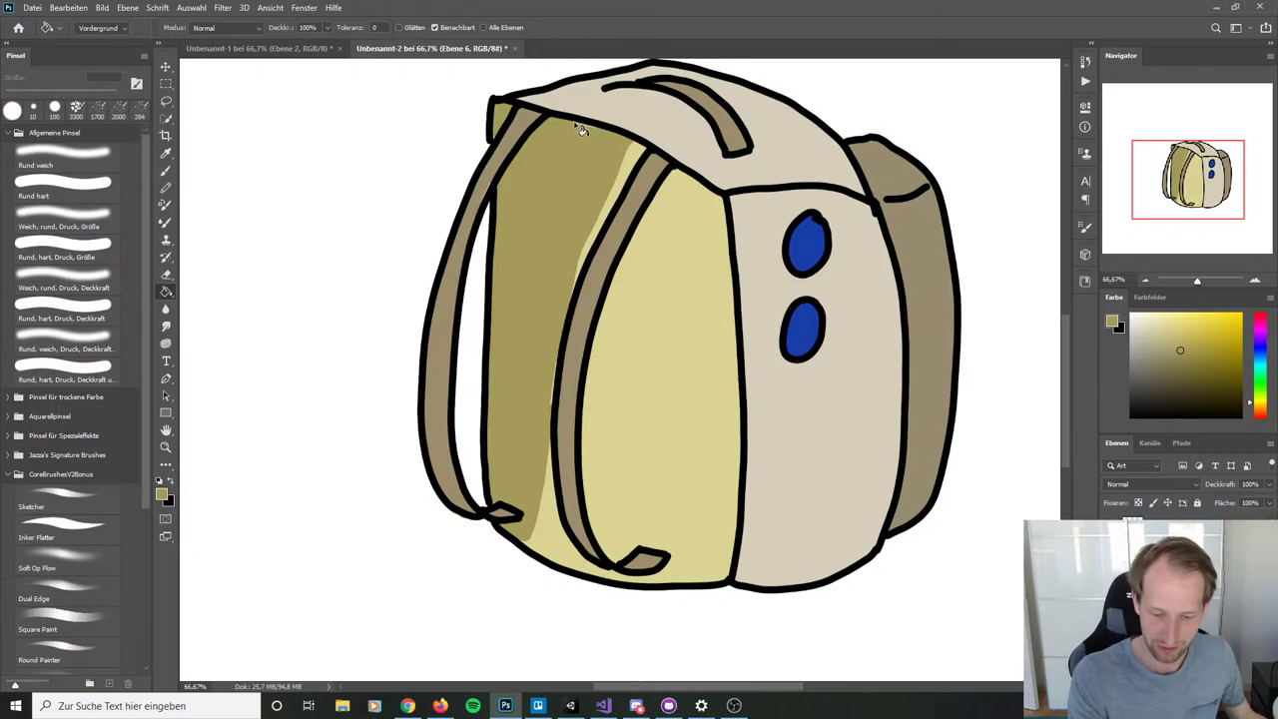
key("b")
left_click_drag(573, 117, 599, 137)
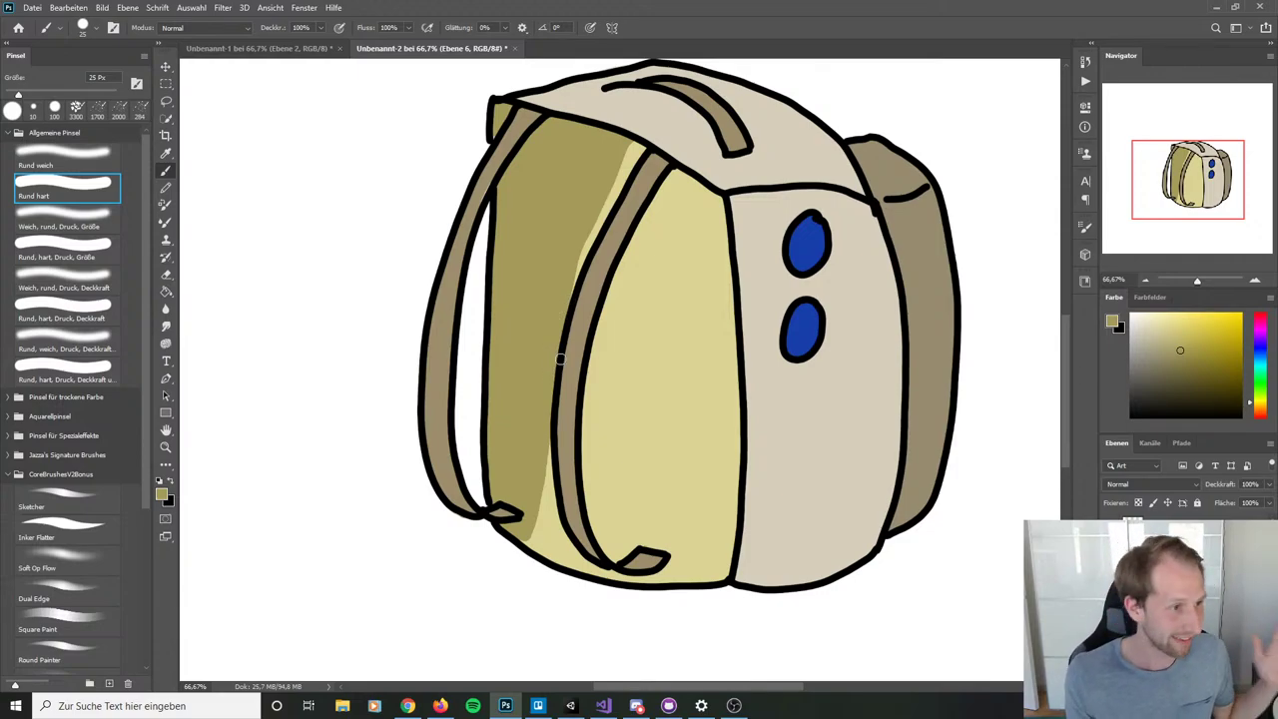
Step: Sample the front panel's beige, darken it, brush around the panel's edges and both blue ovals, and fill the panel with the Paint Bucket
left_click(825, 384, "alt")
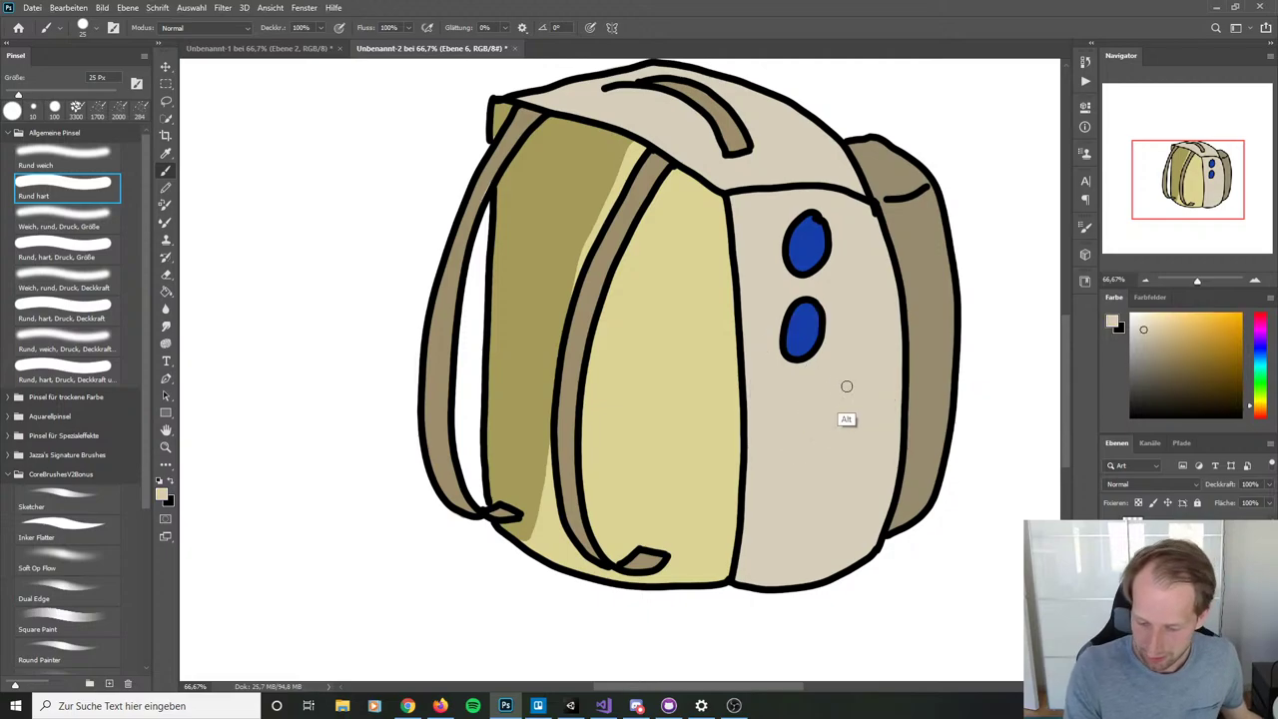
left_click(1148, 342)
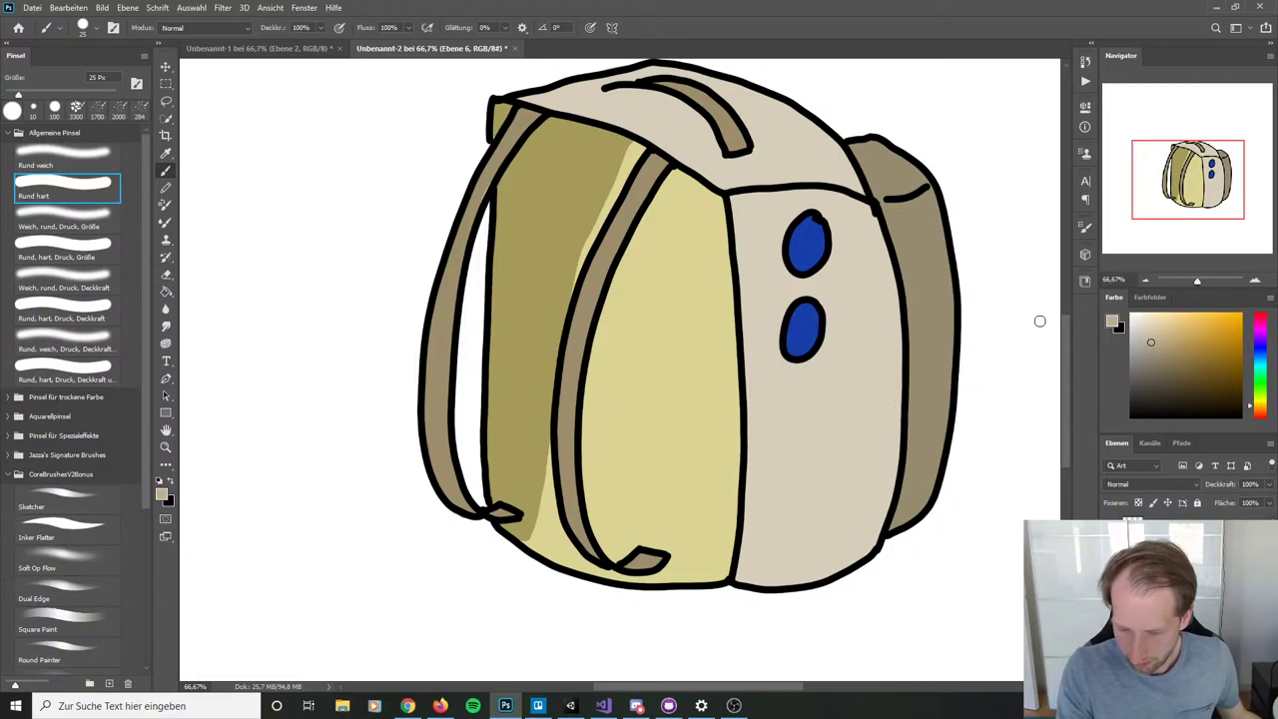
mouse_move(736, 196)
left_mouse_down()
mouse_move(839, 196)
mouse_move(868, 209)
mouse_move(897, 352)
mouse_move(889, 479)
mouse_move(863, 555)
mouse_move(789, 580)
mouse_move(738, 577)
mouse_move(737, 198)
mouse_move(749, 386)
mouse_move(739, 583)
left_mouse_up()
mouse_move(798, 297)
left_mouse_down()
mouse_move(828, 306)
mouse_move(829, 345)
mouse_move(792, 368)
mouse_move(772, 349)
mouse_move(799, 289)
left_mouse_up()
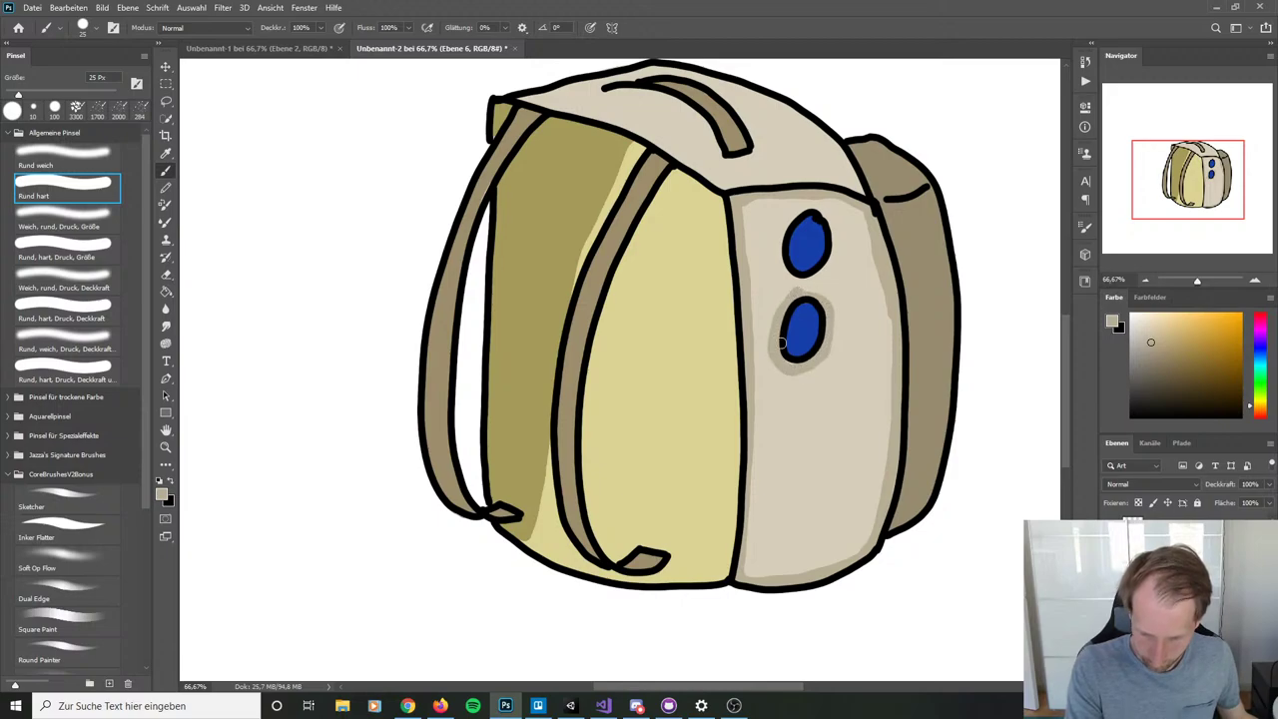
mouse_move(796, 222)
left_mouse_down()
mouse_move(775, 252)
mouse_move(789, 286)
mouse_move(831, 271)
mouse_move(834, 220)
mouse_move(804, 207)
mouse_move(784, 217)
left_mouse_up()
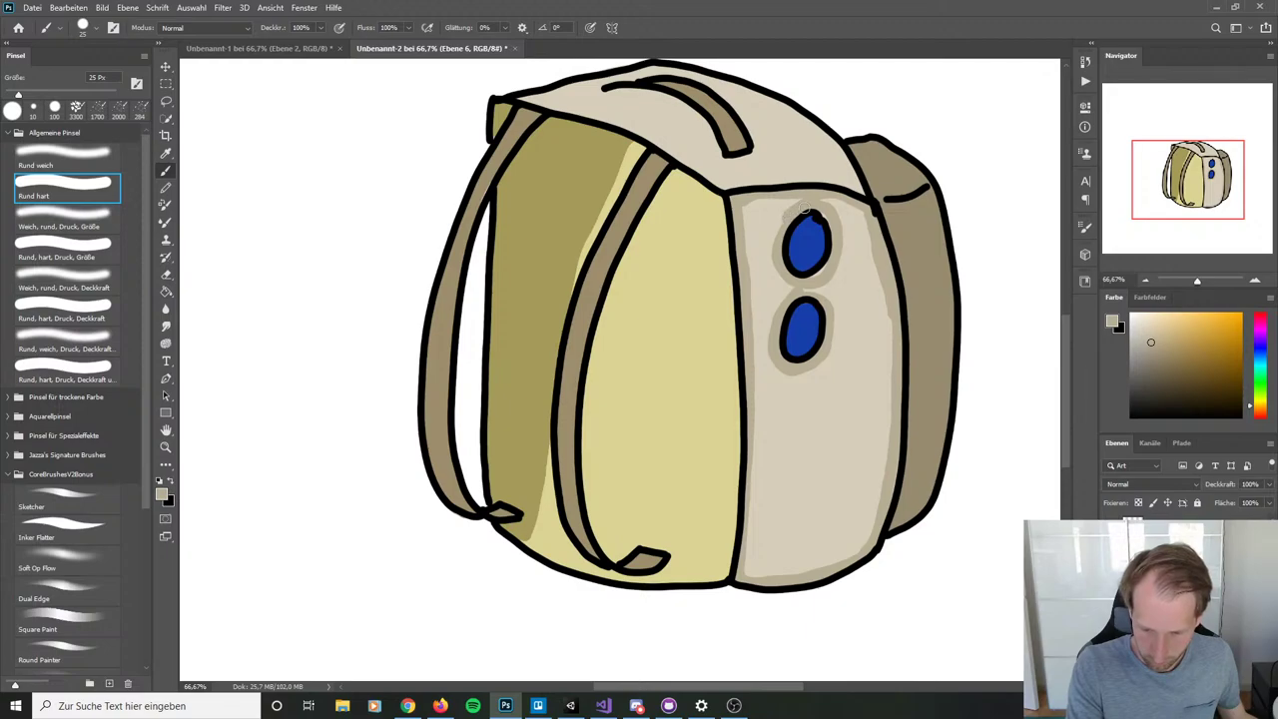
key("g")
left_click(870, 317)
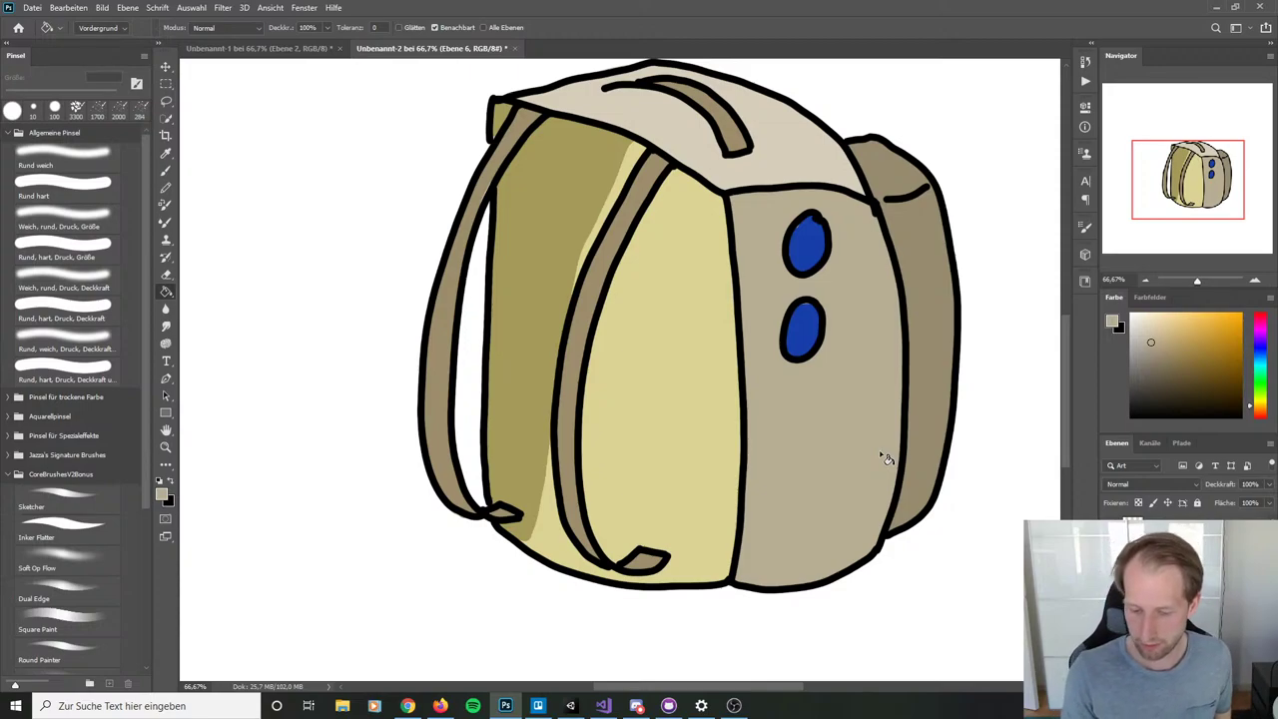
Step: Sample the side pocket's brown, darken it, and brush a shadow over the lower outer part of the pocket
left_click(813, 236, "alt")
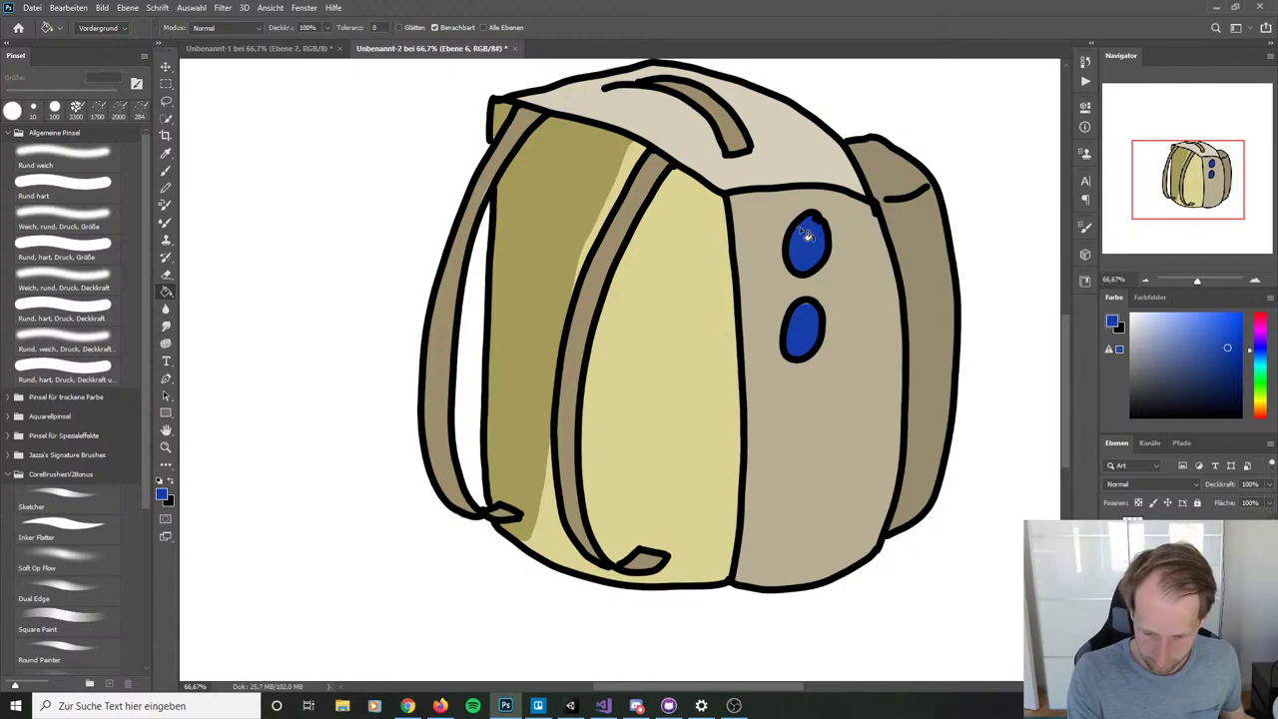
key("b")
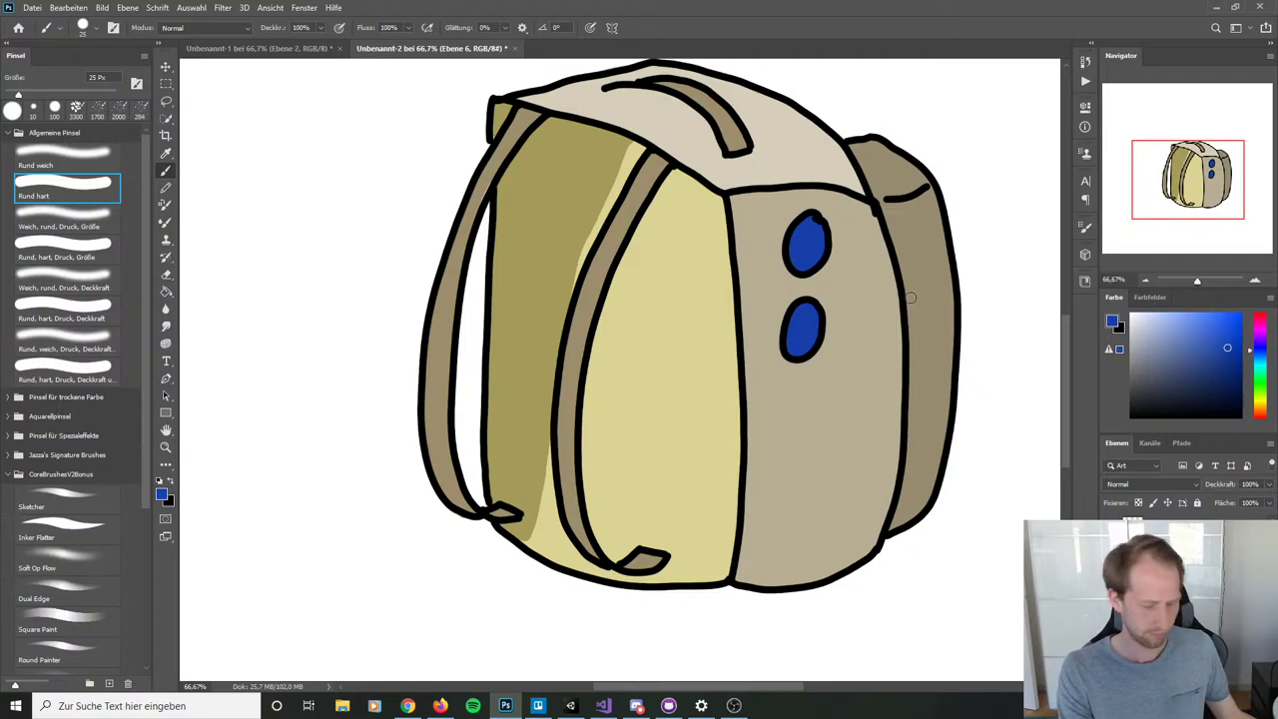
left_click(918, 328, "alt")
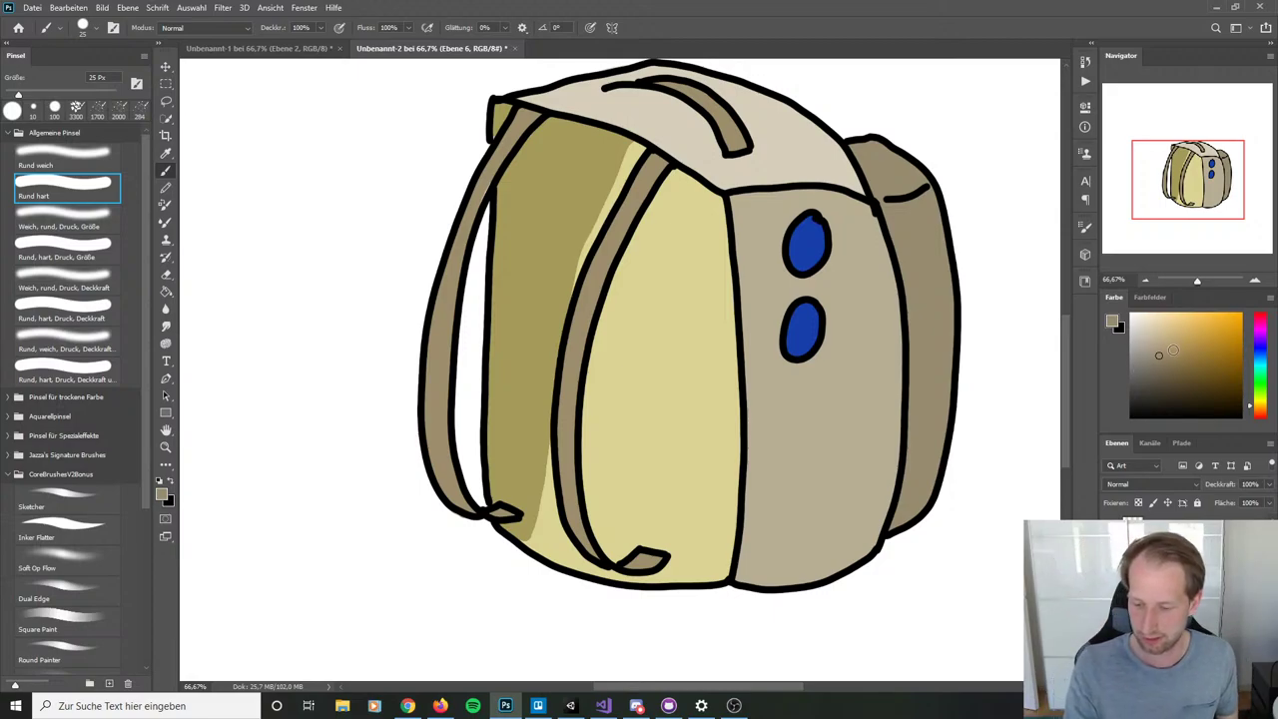
key("alt")
left_click(919, 299, "alt")
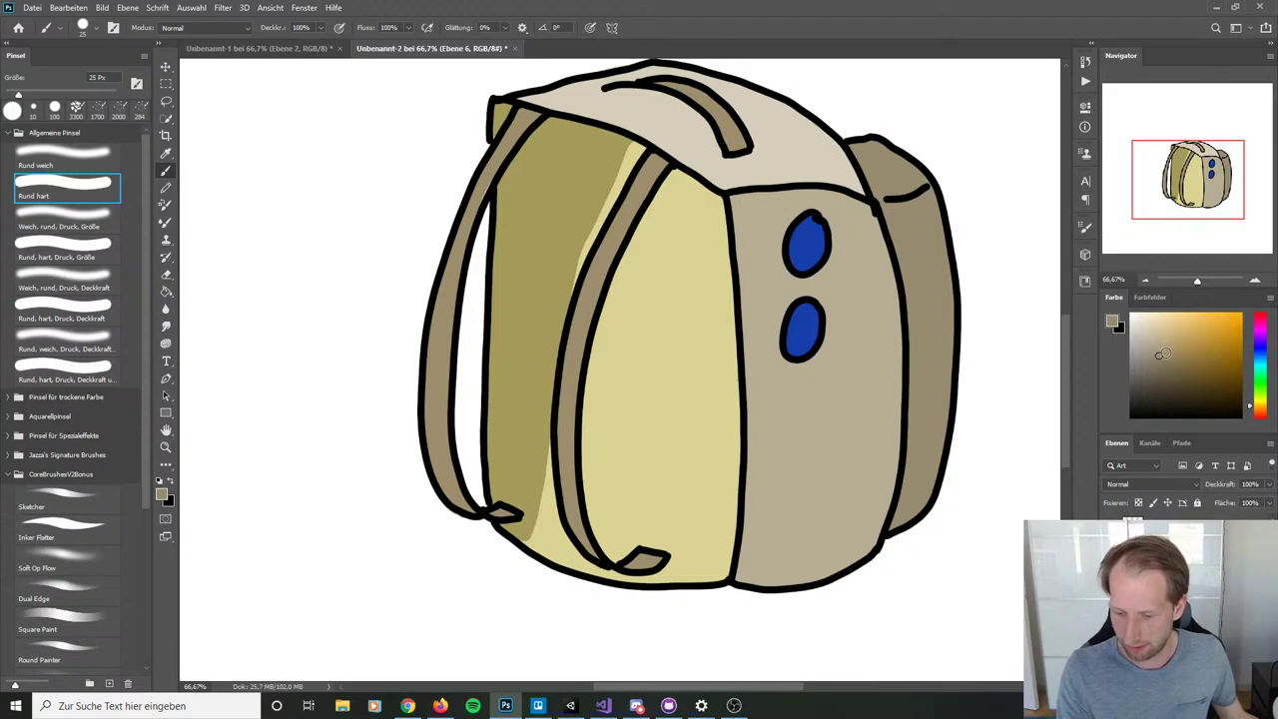
left_click(1155, 368)
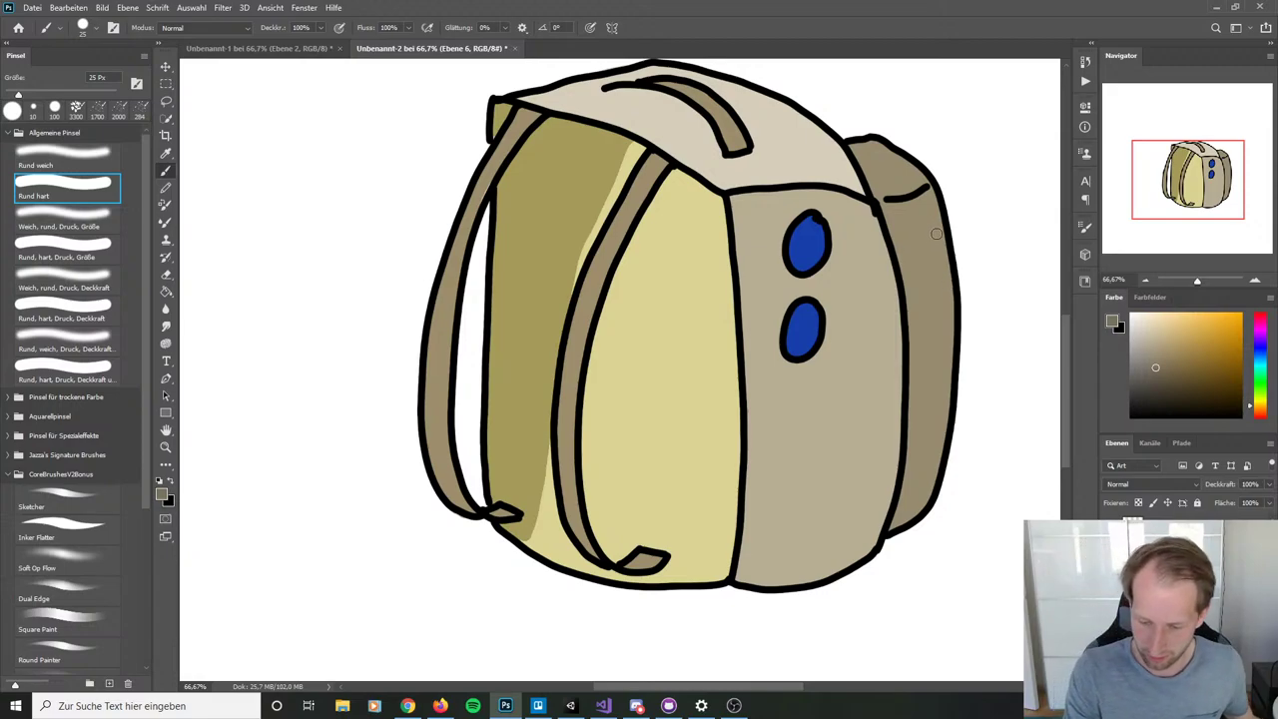
mouse_move(938, 232)
left_mouse_down()
mouse_move(894, 526)
mouse_move(932, 473)
left_mouse_up()
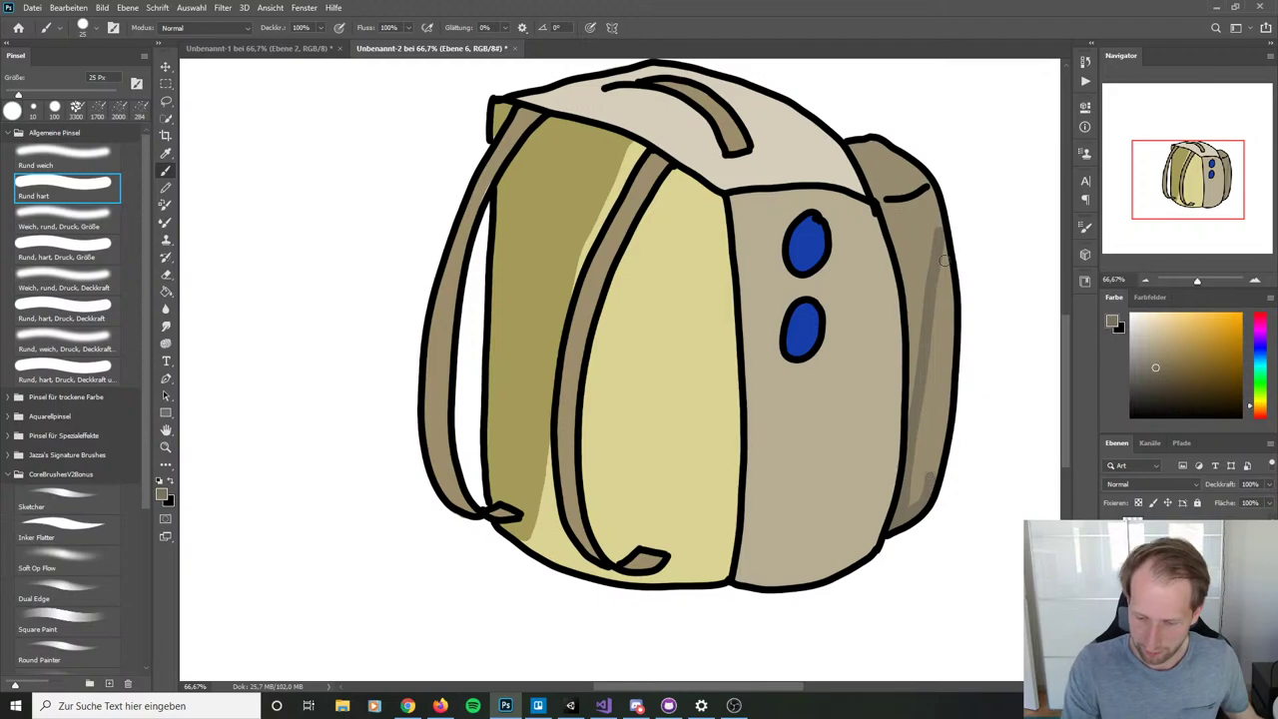
mouse_move(948, 260)
left_mouse_down()
mouse_move(942, 433)
mouse_move(924, 498)
mouse_move(908, 501)
mouse_move(925, 468)
mouse_move(914, 469)
mouse_move(926, 406)
mouse_move(935, 428)
mouse_move(943, 260)
mouse_move(939, 389)
mouse_move(942, 246)
left_mouse_up()
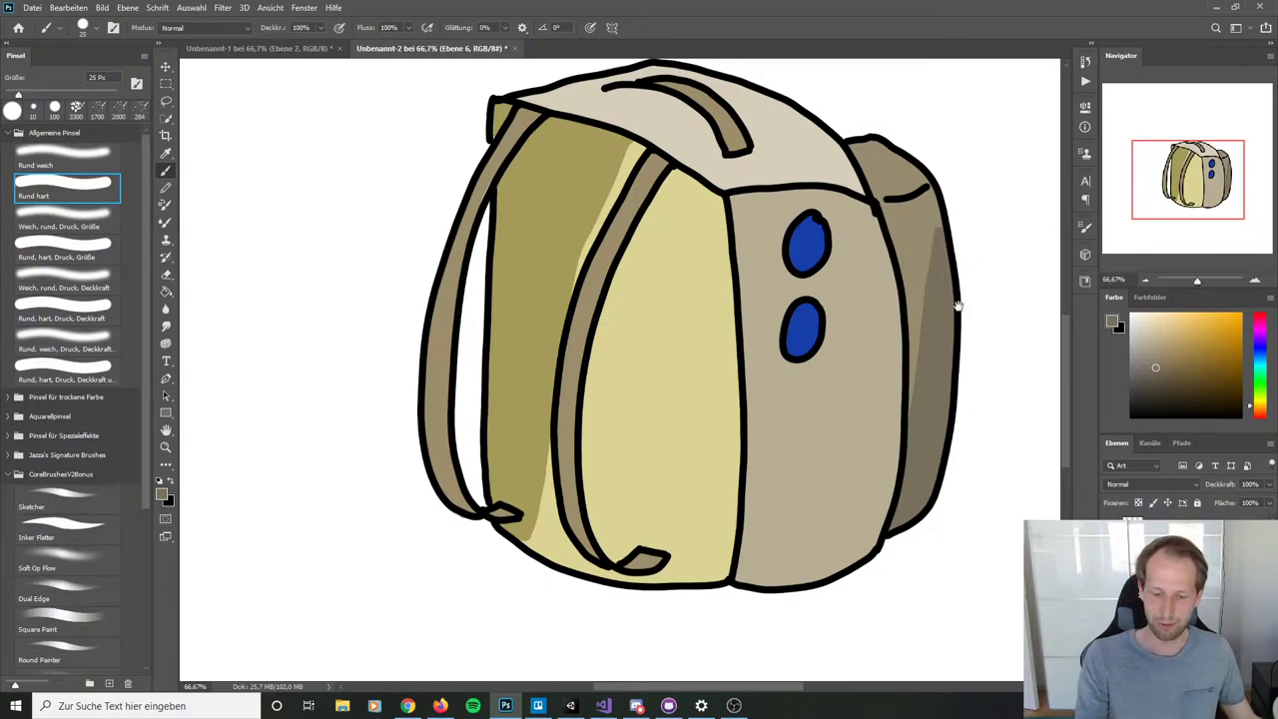
Step: Pick a darker grey-beige, outline a curved shadow along the outer and lower part of the front panel, and fill it with the Paint Bucket
left_click_drag(956, 300, 1019, 429)
mouse_move(1008, 505)
left_mouse_down()
mouse_move(953, 396)
mouse_move(983, 437)
left_mouse_up()
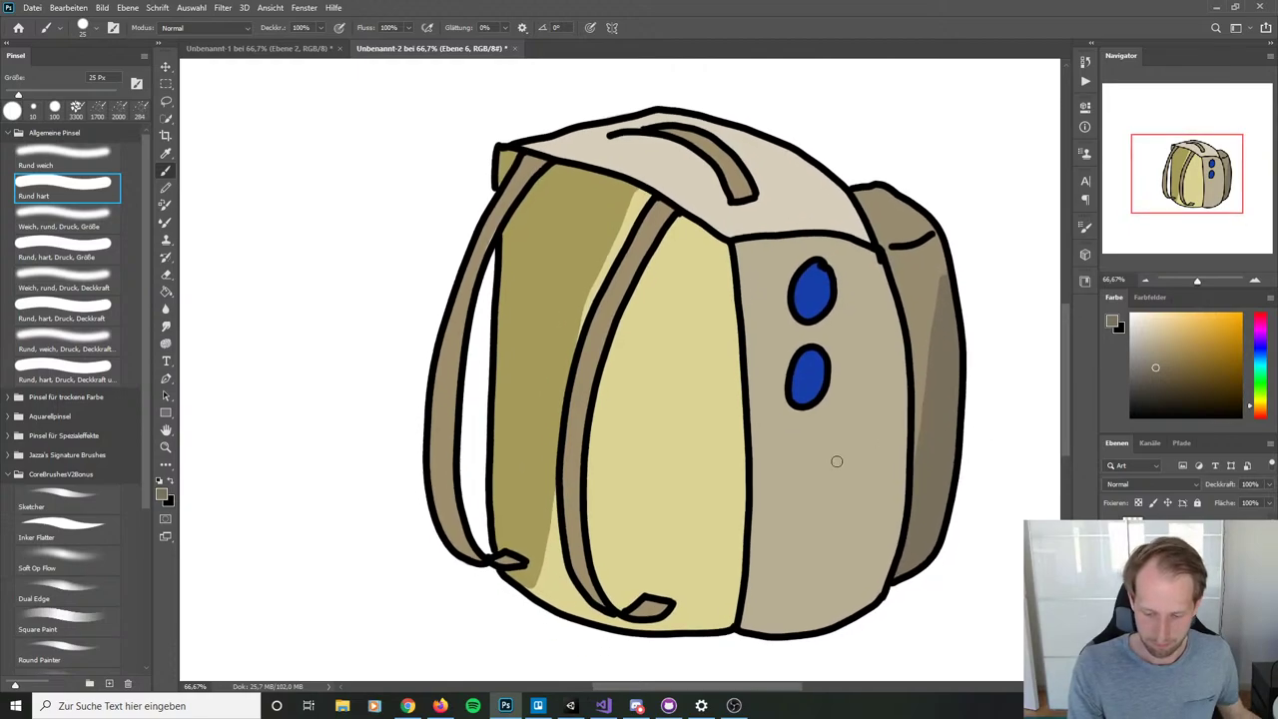
left_click(1150, 351)
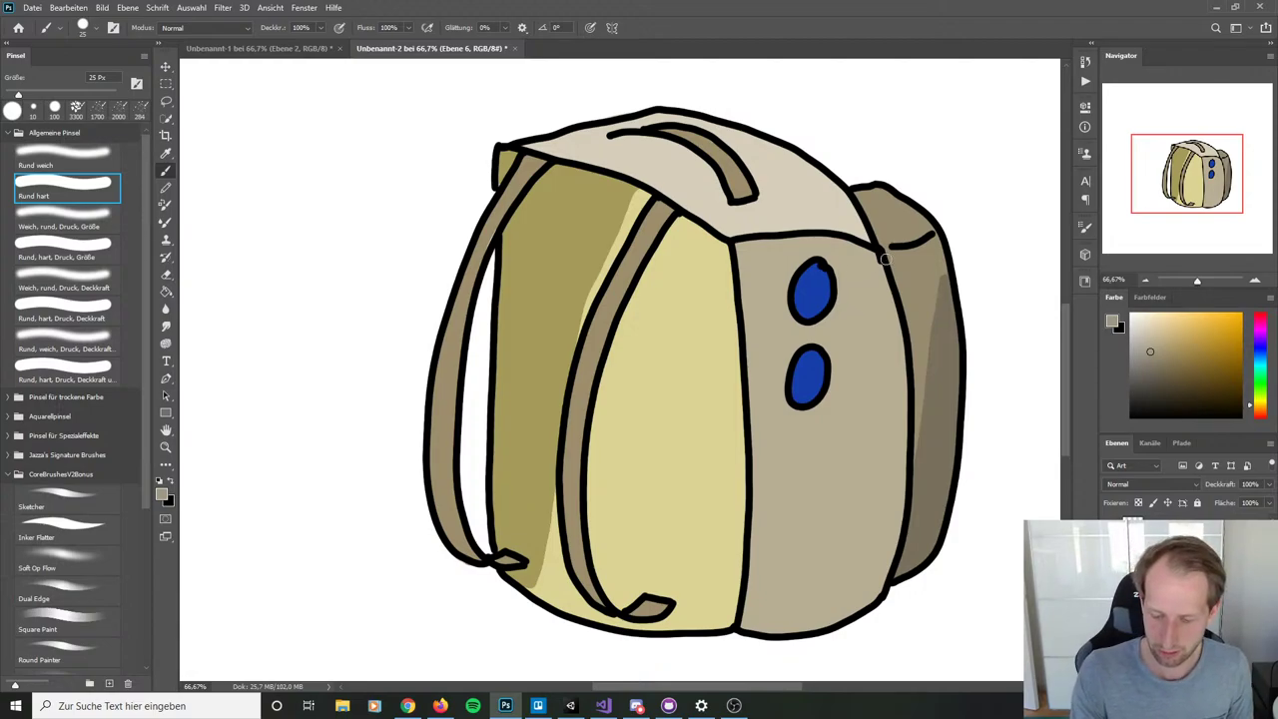
mouse_move(877, 255)
left_mouse_down()
mouse_move(847, 435)
mouse_move(805, 537)
mouse_move(743, 627)
left_mouse_up()
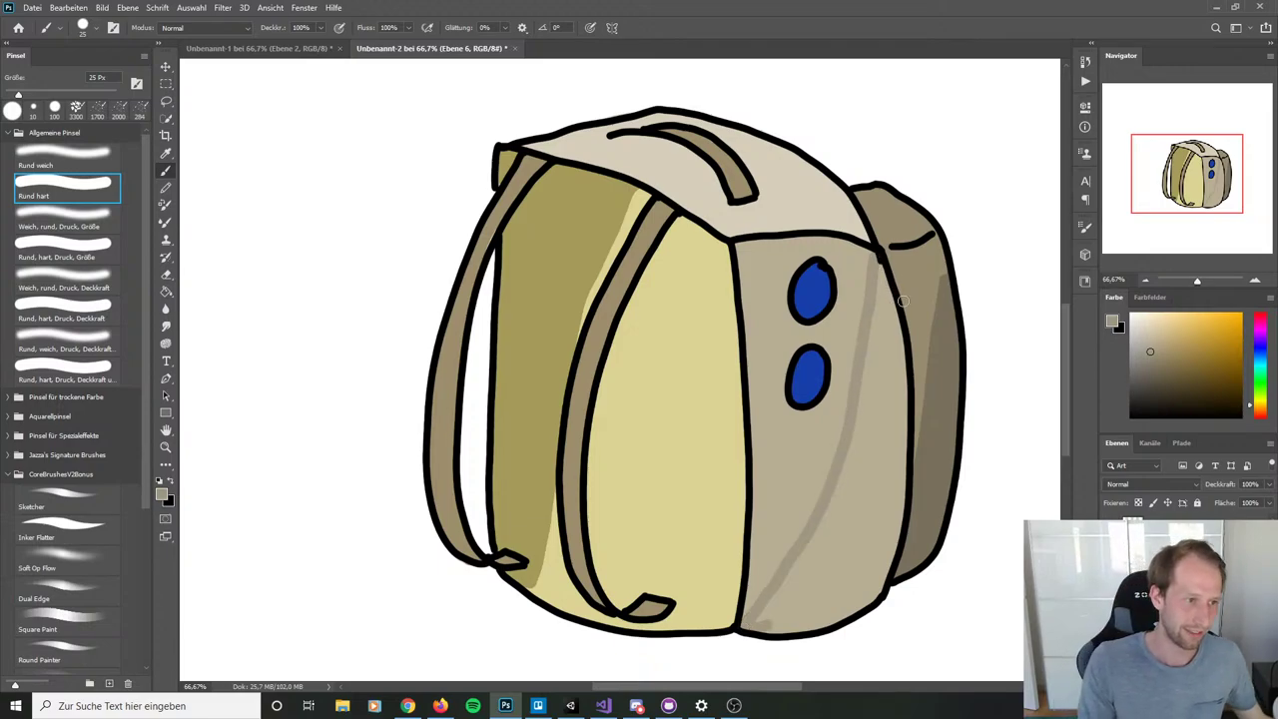
mouse_move(751, 624)
left_mouse_down()
mouse_move(822, 628)
mouse_move(877, 594)
left_mouse_up()
mouse_move(879, 258)
left_mouse_down()
mouse_move(901, 345)
mouse_move(903, 434)
mouse_move(894, 555)
mouse_move(865, 618)
left_mouse_up()
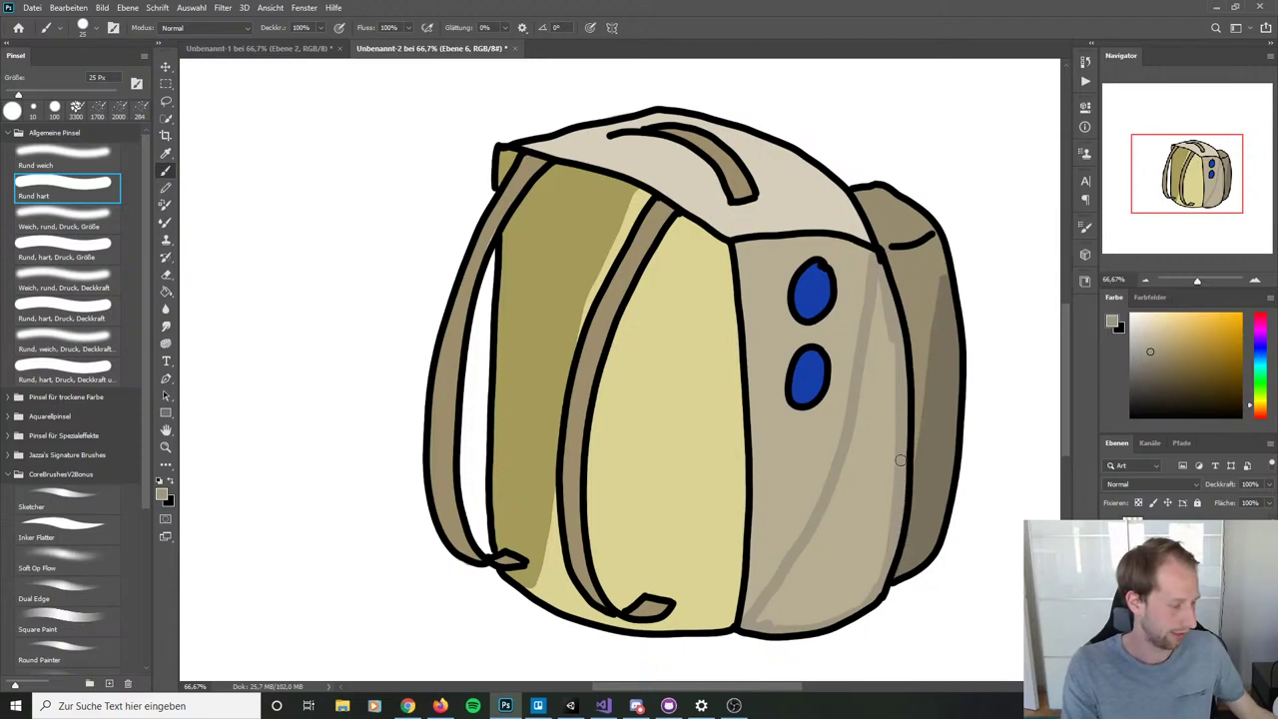
key("g")
left_click(854, 490)
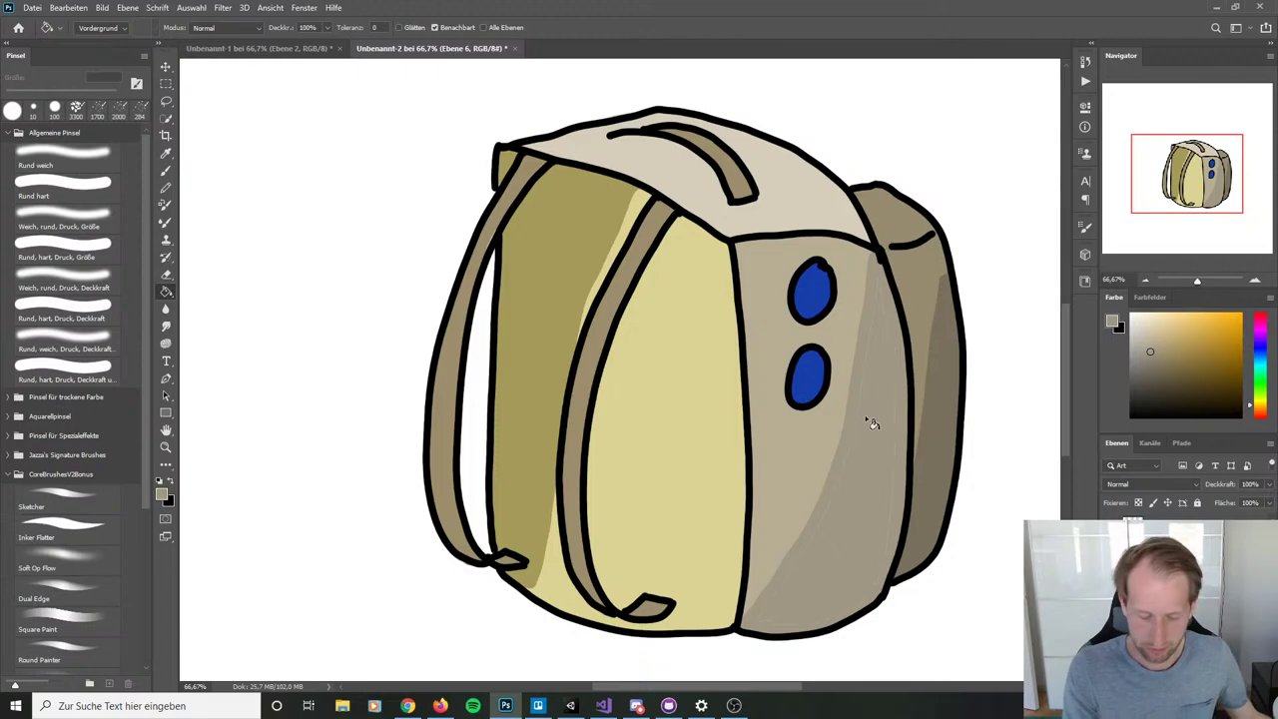
Step: Sample the strap brown, darken it, set the brush to 20 px, and paint a shadow along the rear strap's inner edge
key("b")
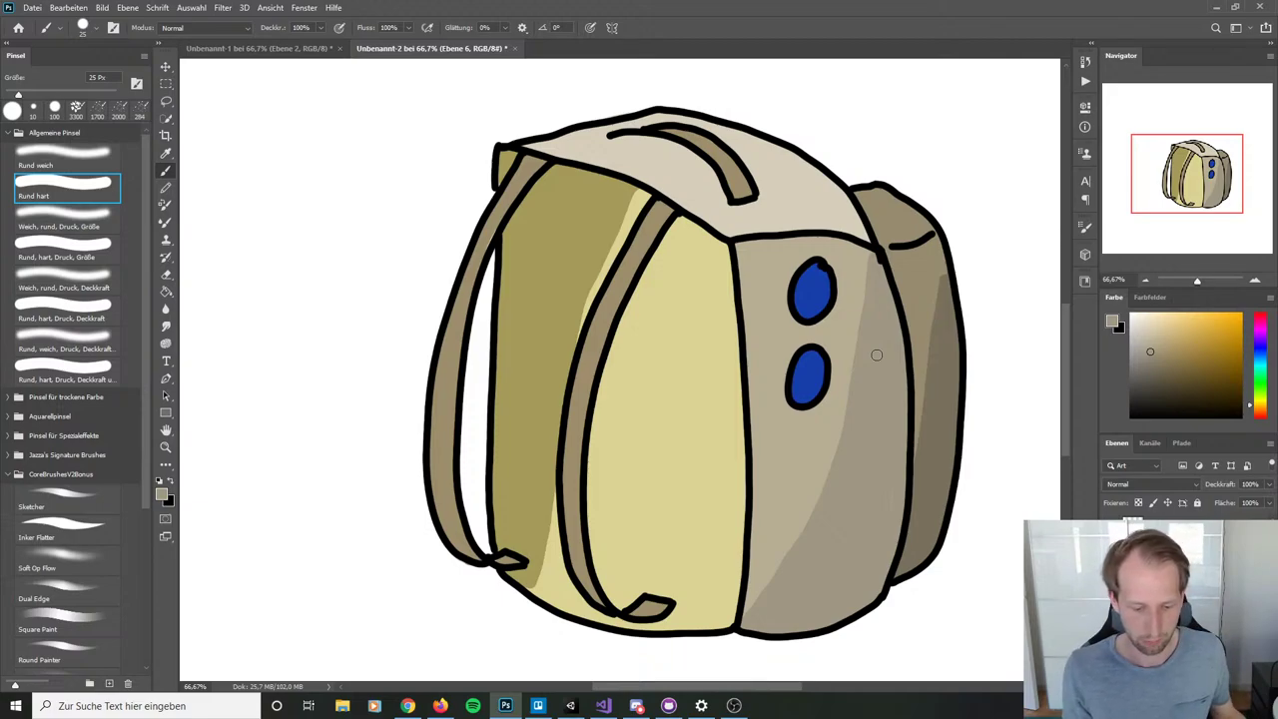
key("alt")
left_click(473, 275, "alt")
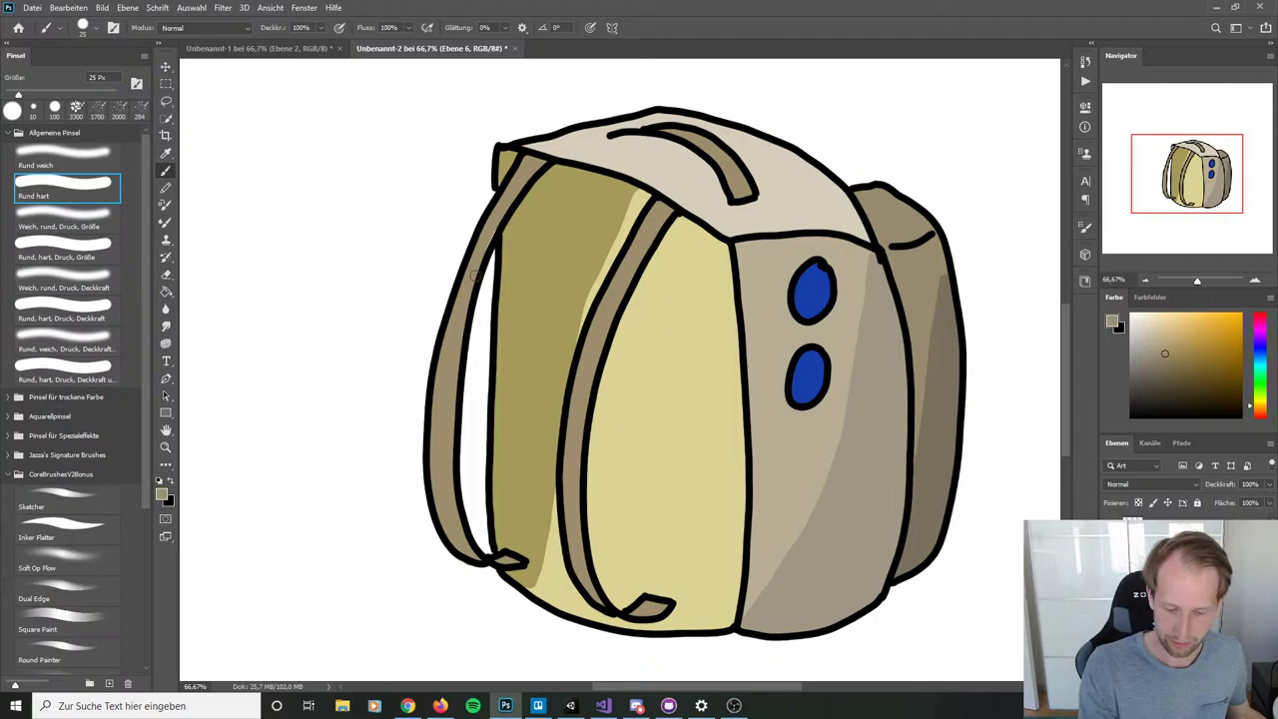
left_click(1162, 367)
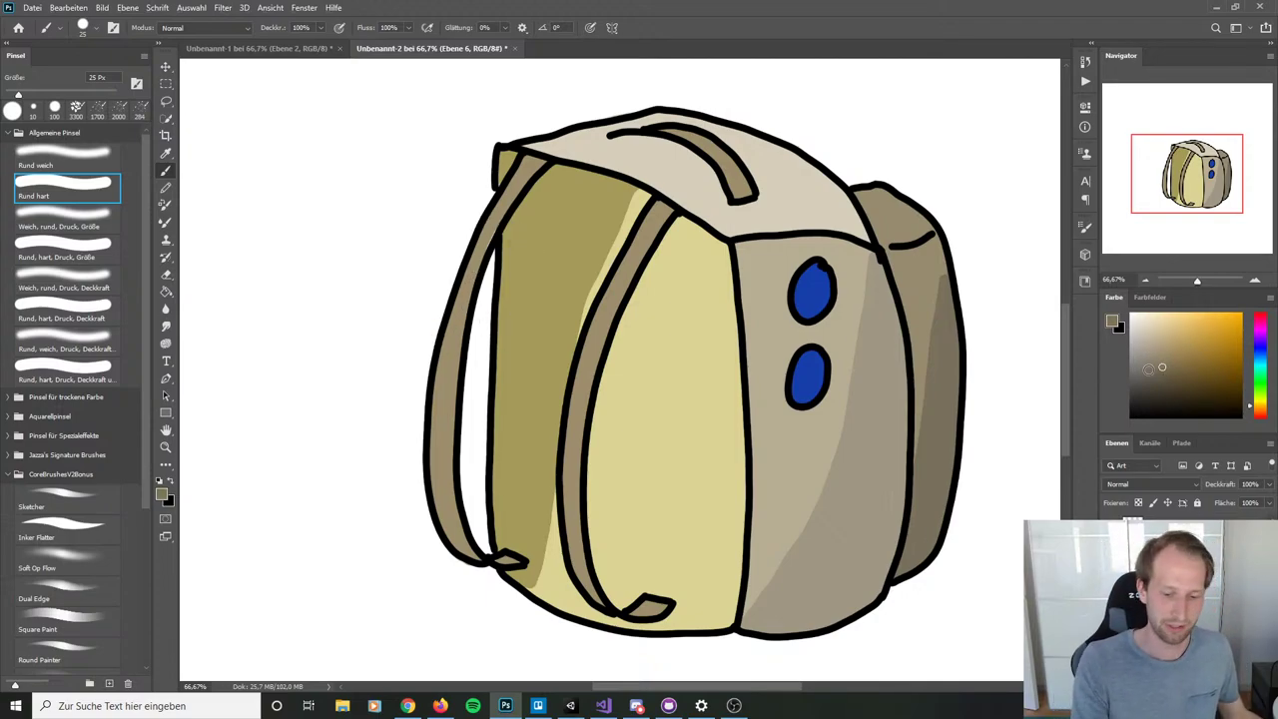
key("bracketleft")
key("bracketleft")
key("bracketleft")
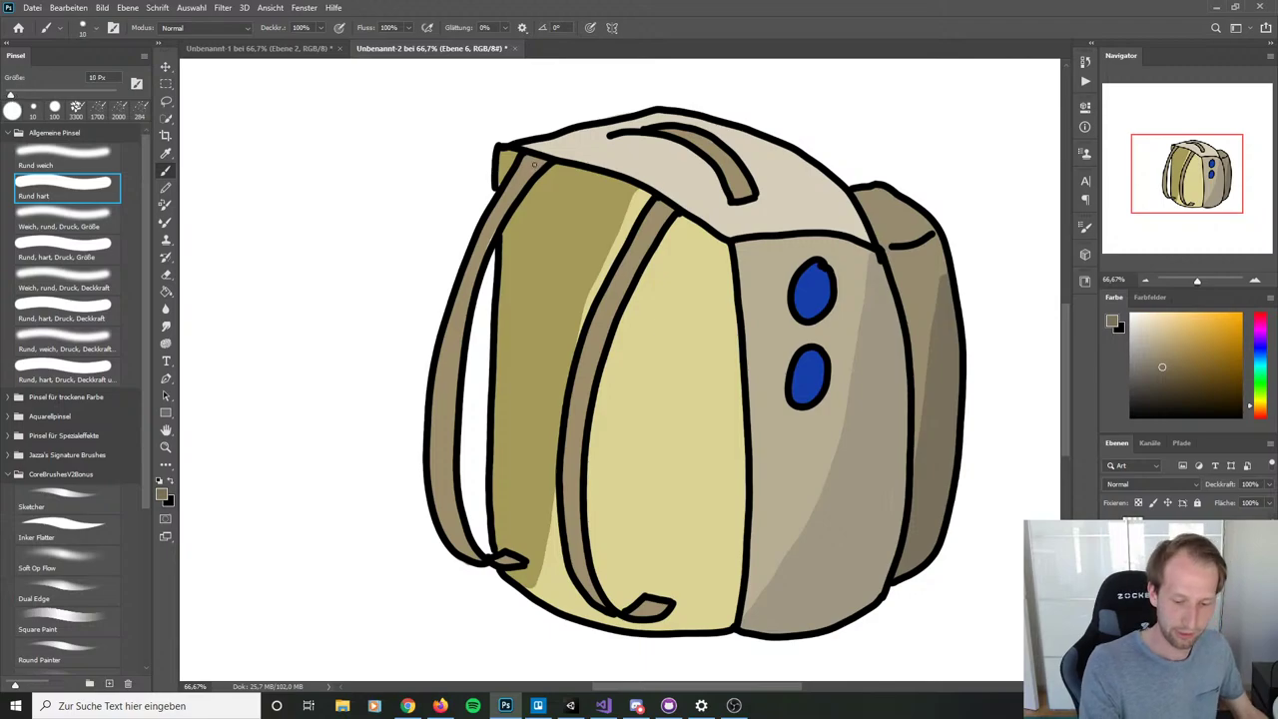
key("bracketright")
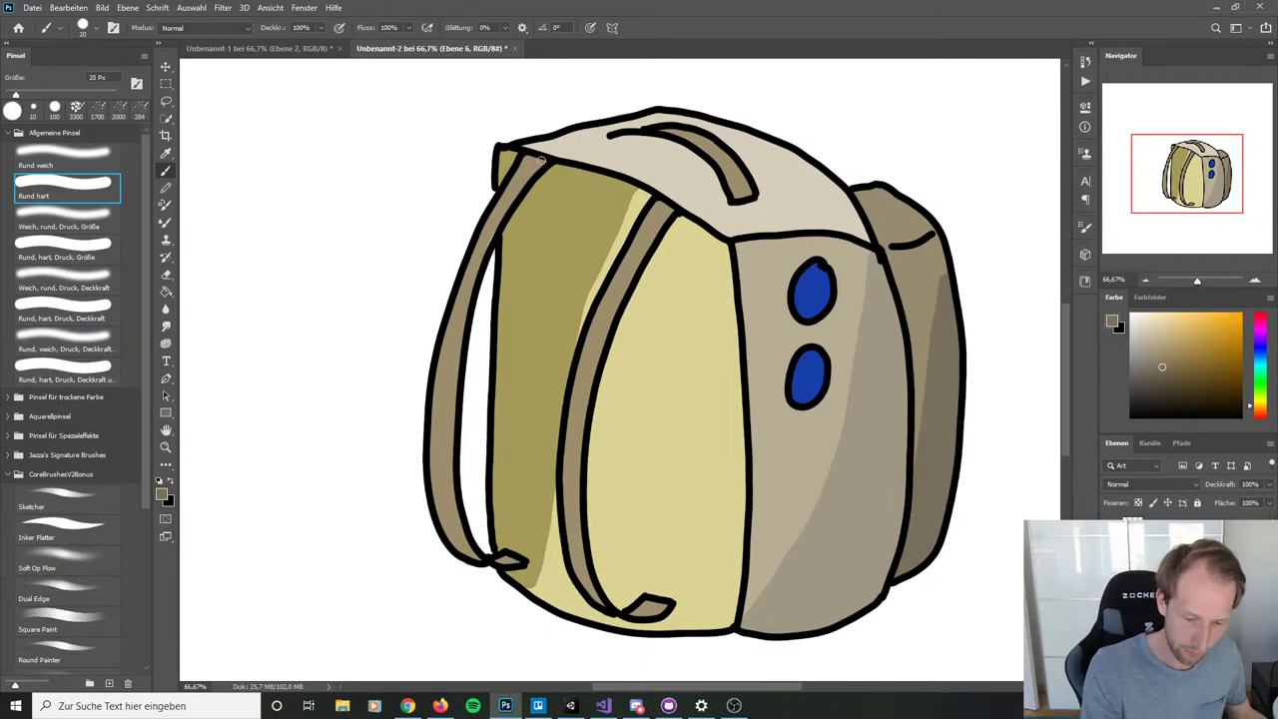
left_click_drag(540, 158, 473, 272)
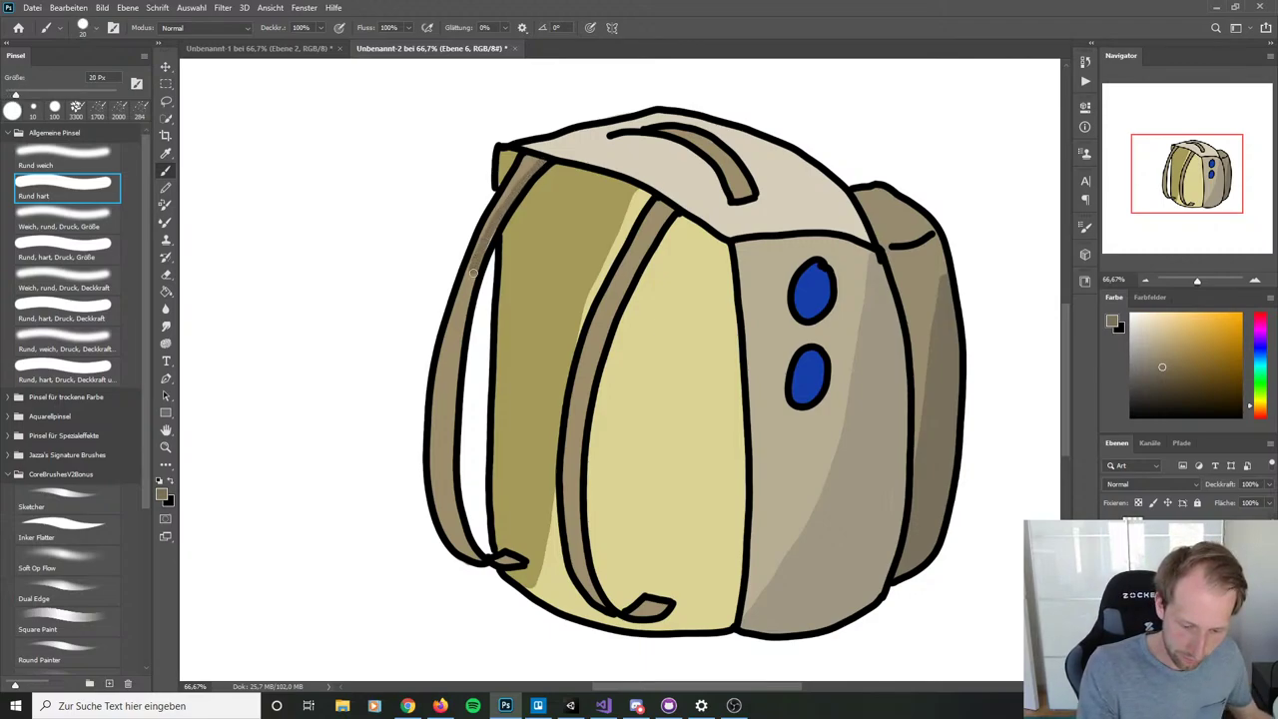
key("ctrl+z")
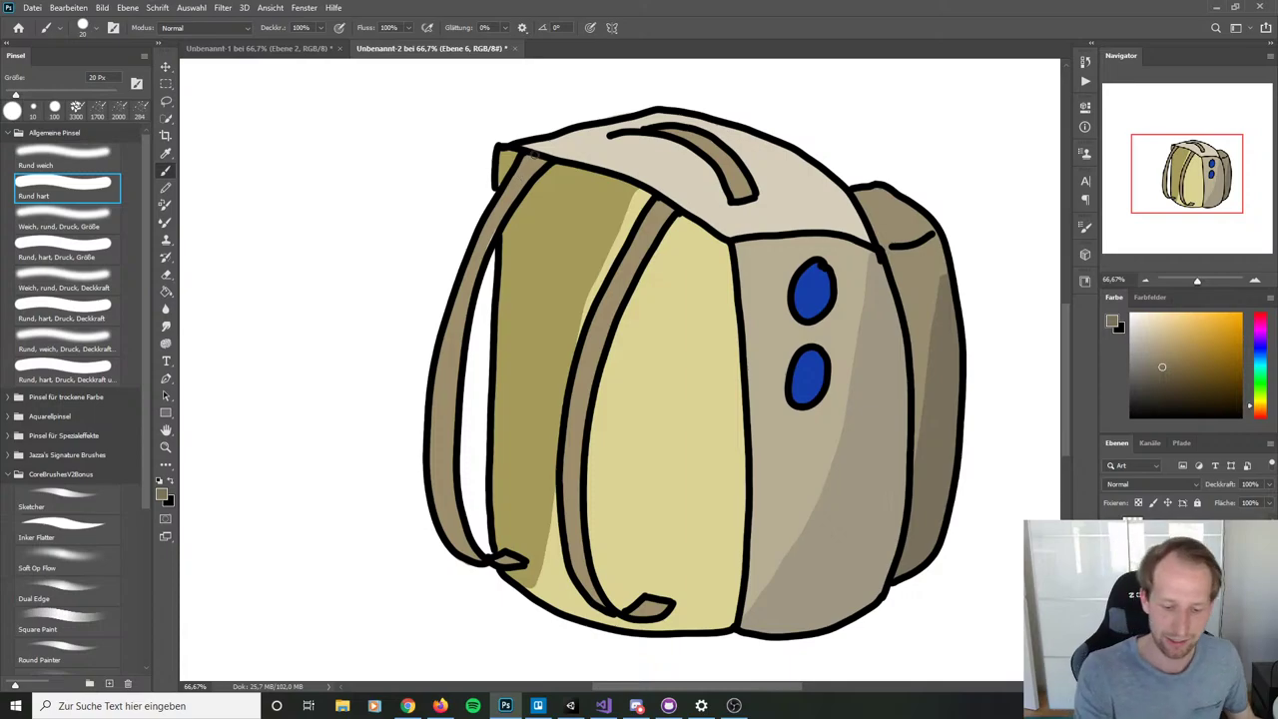
mouse_move(542, 162)
left_mouse_down()
mouse_move(490, 235)
mouse_move(458, 348)
mouse_move(451, 466)
mouse_move(483, 565)
left_mouse_up()
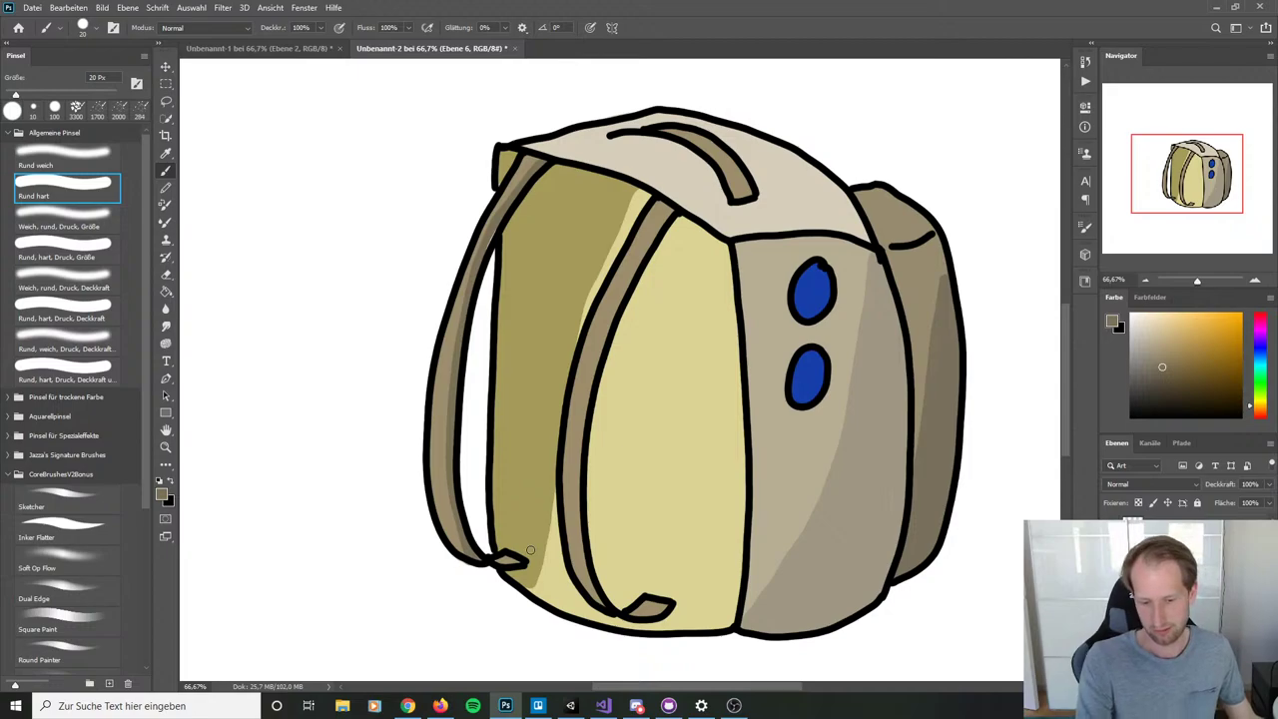
Step: Paint the same dark brown shadow along the front strap's inner edge, undoing the first stroke and redrawing it
mouse_move(672, 214)
left_mouse_down()
mouse_move(595, 362)
mouse_move(579, 454)
mouse_move(583, 559)
mouse_move(611, 617)
left_mouse_up()
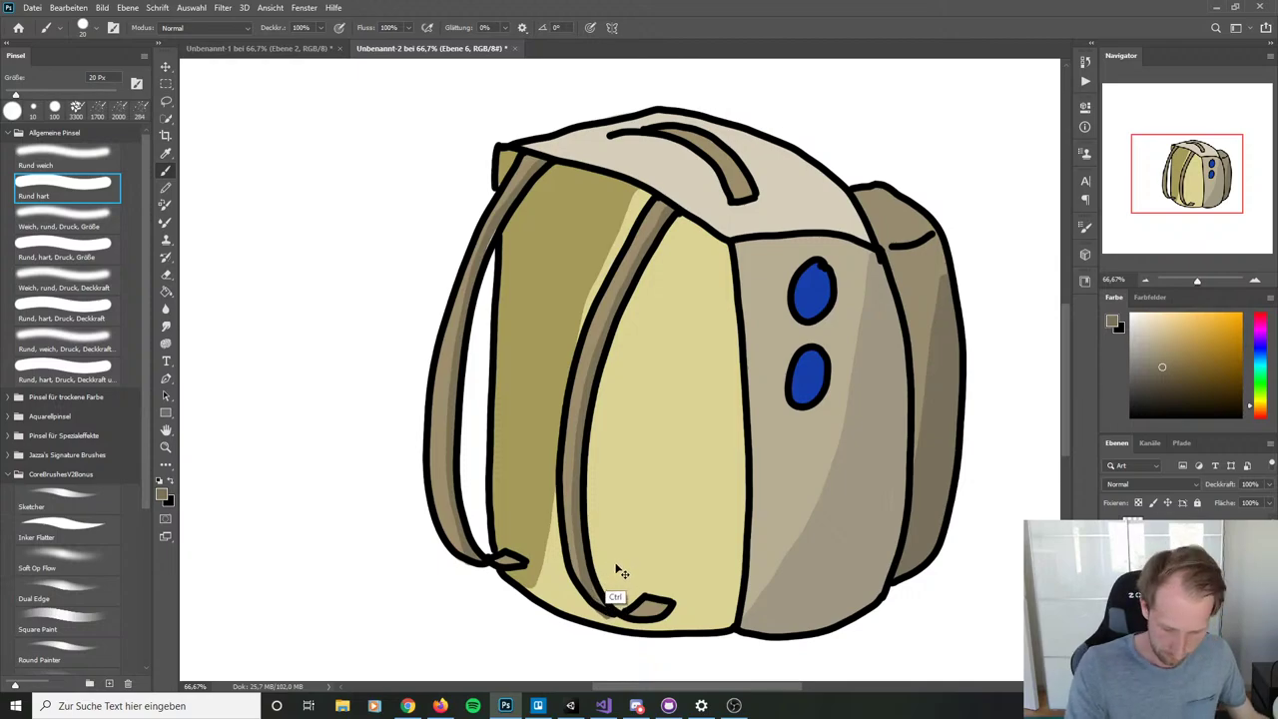
key("ctrl")
key("ctrl+z")
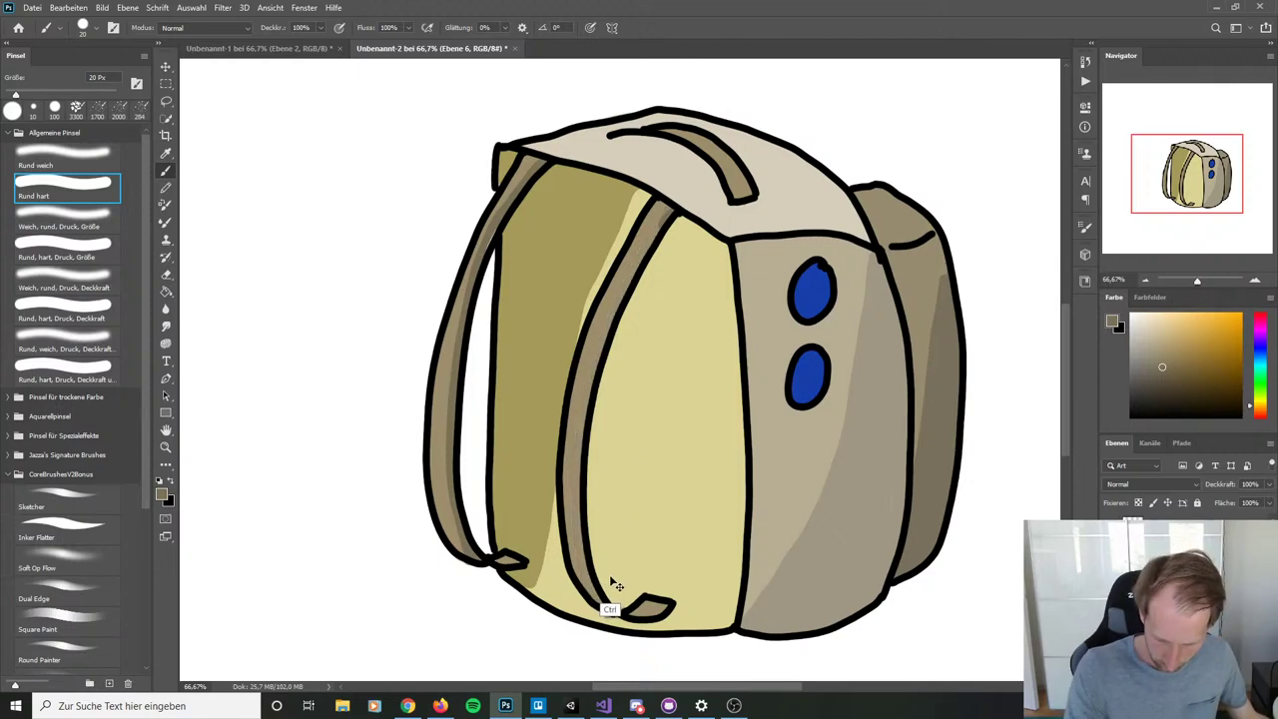
mouse_move(662, 222)
left_mouse_down()
mouse_move(618, 294)
mouse_move(587, 397)
mouse_move(576, 502)
mouse_move(604, 609)
left_mouse_up()
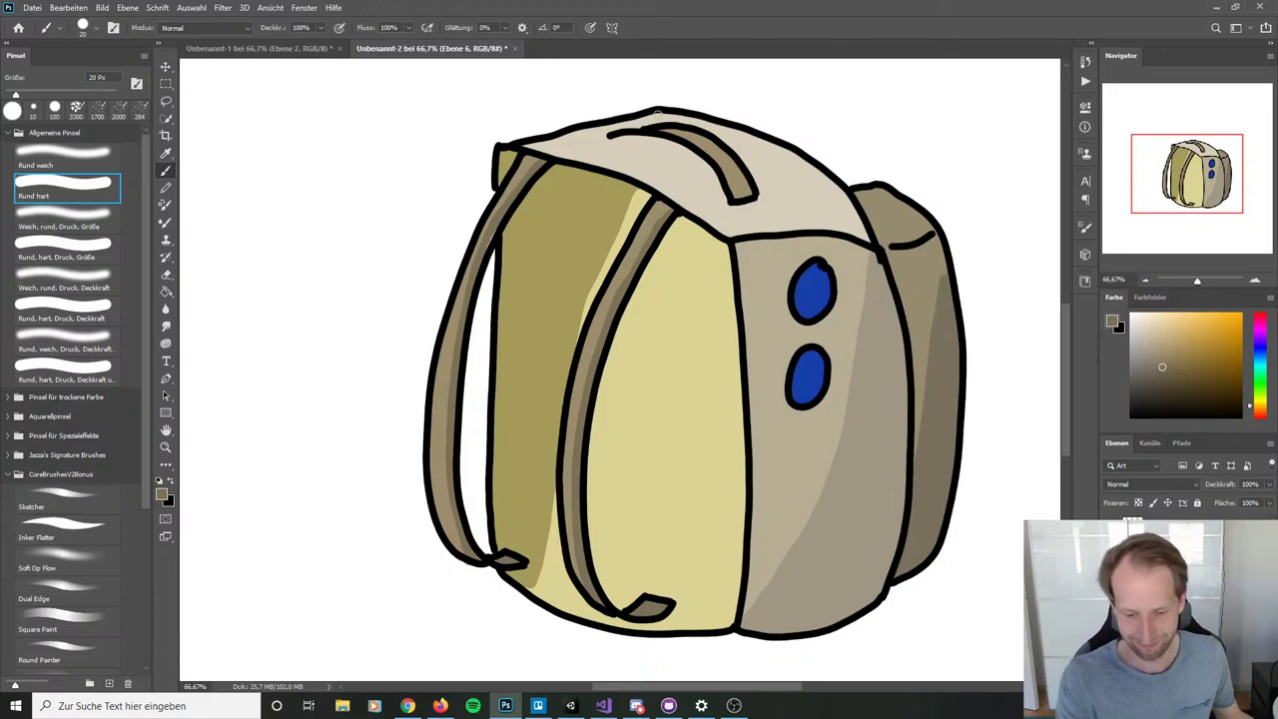
Step: Undo the brown stroke beside the carrying handle, sample and darken the top flap's beige, and brush the handle's shadow onto the flap
left_click_drag(617, 142, 703, 188)
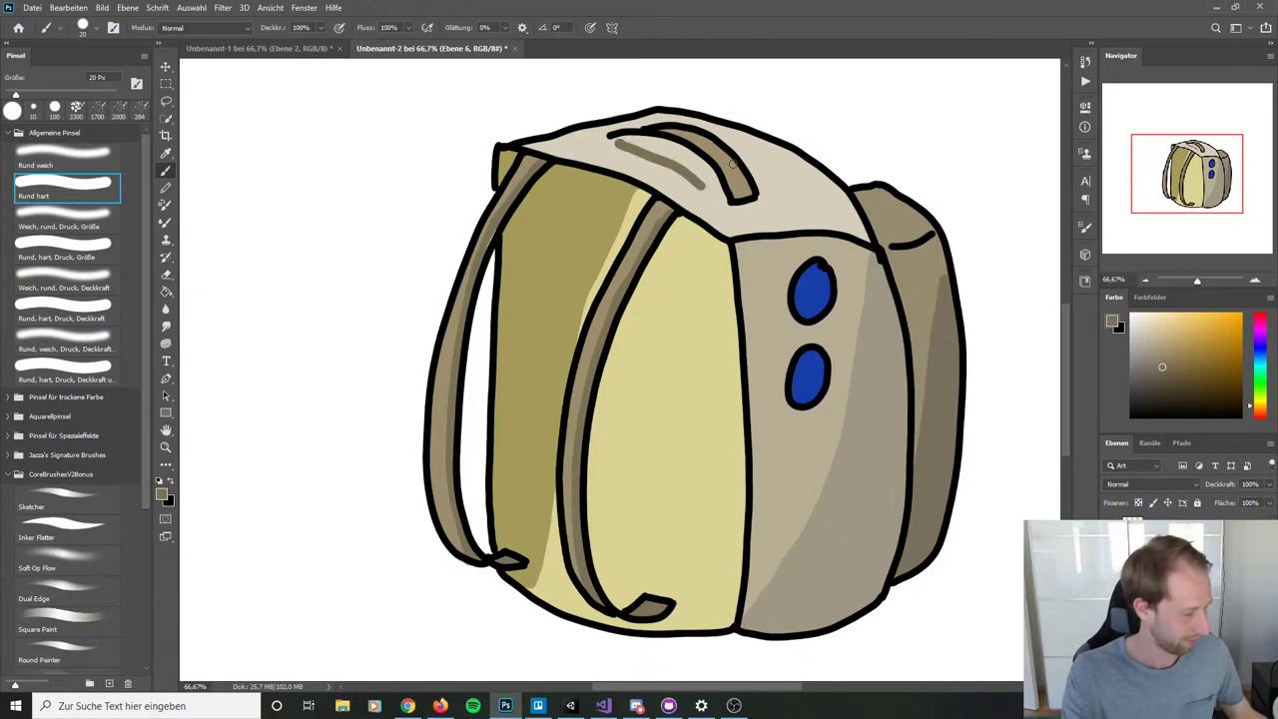
key("ctrl+z")
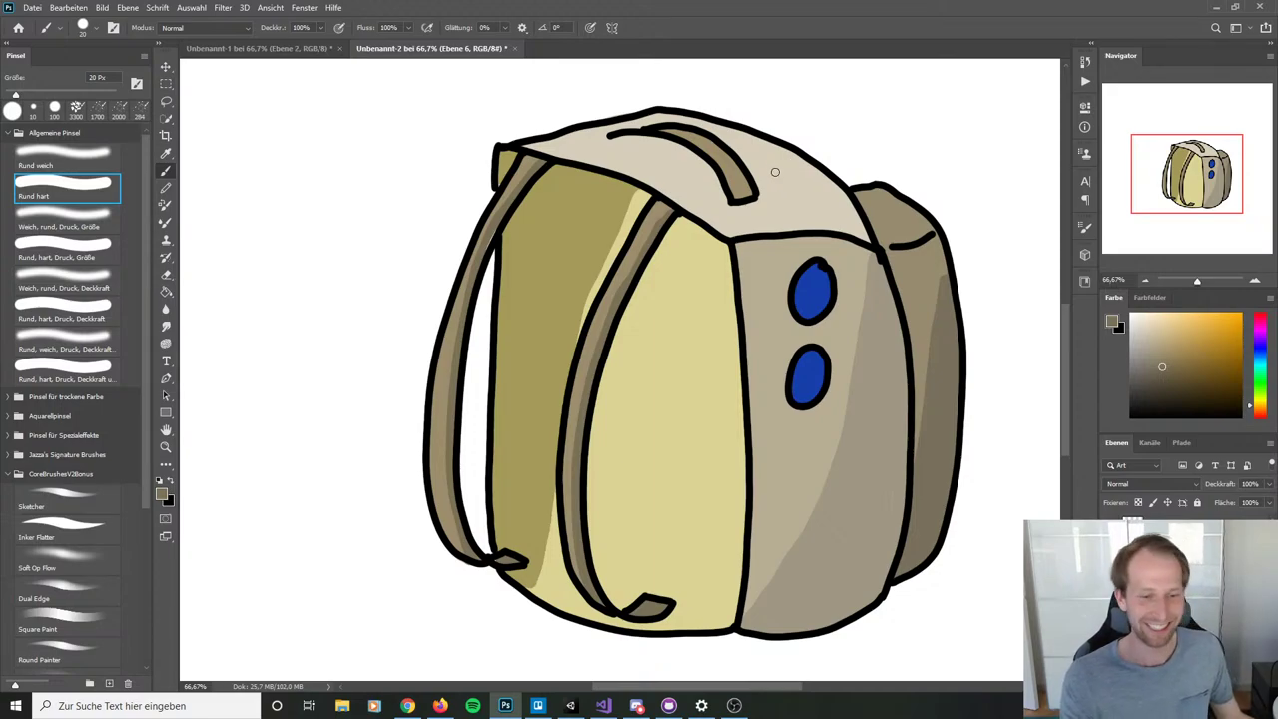
left_click(775, 204, "alt")
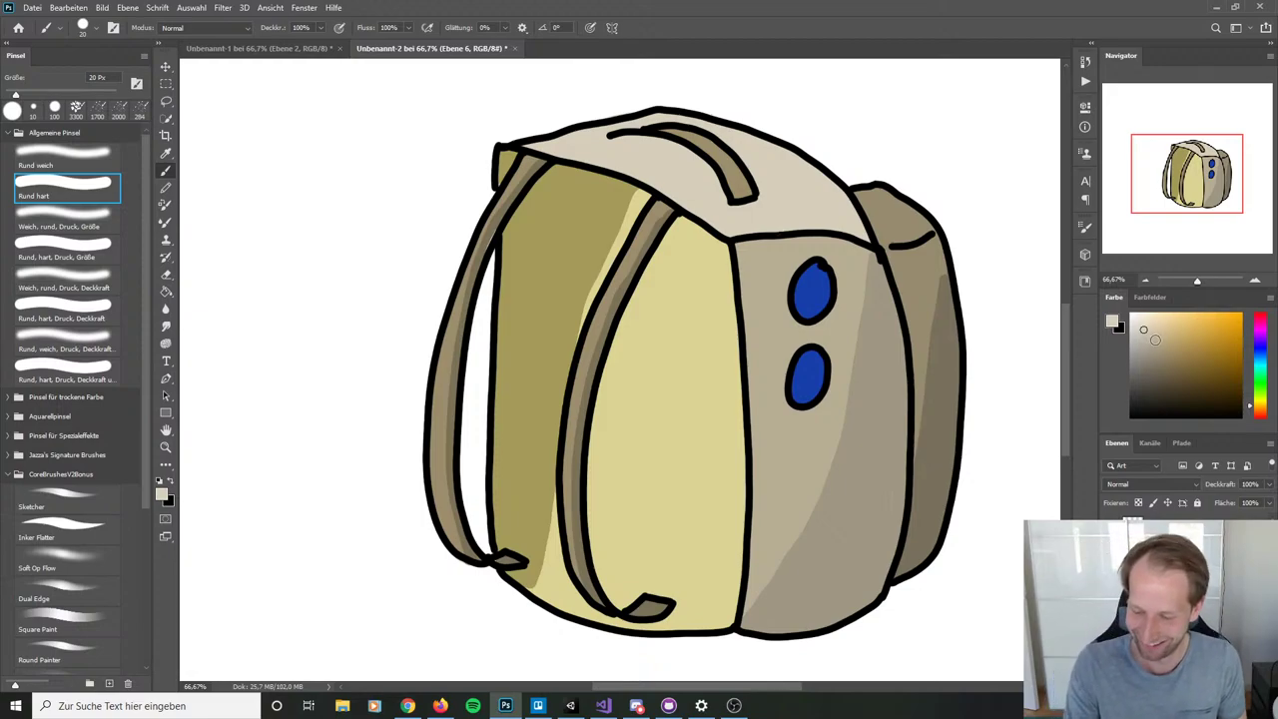
key("alt")
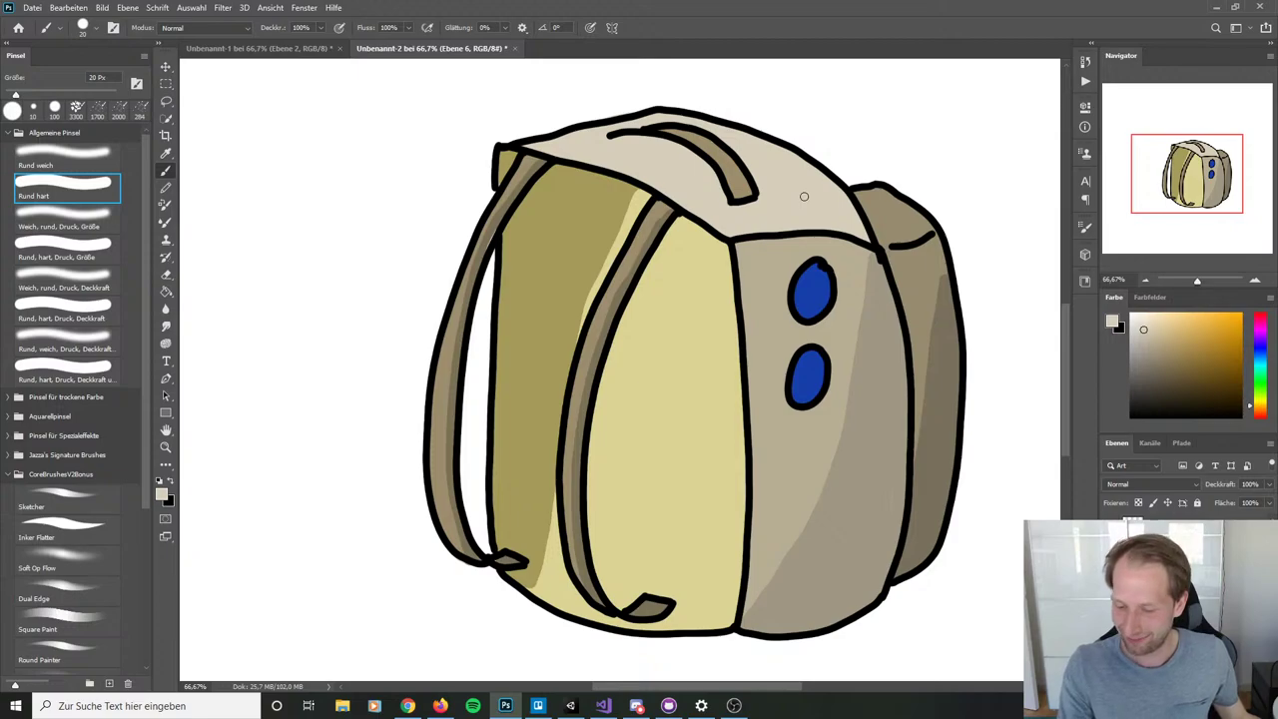
left_click(803, 196, "alt")
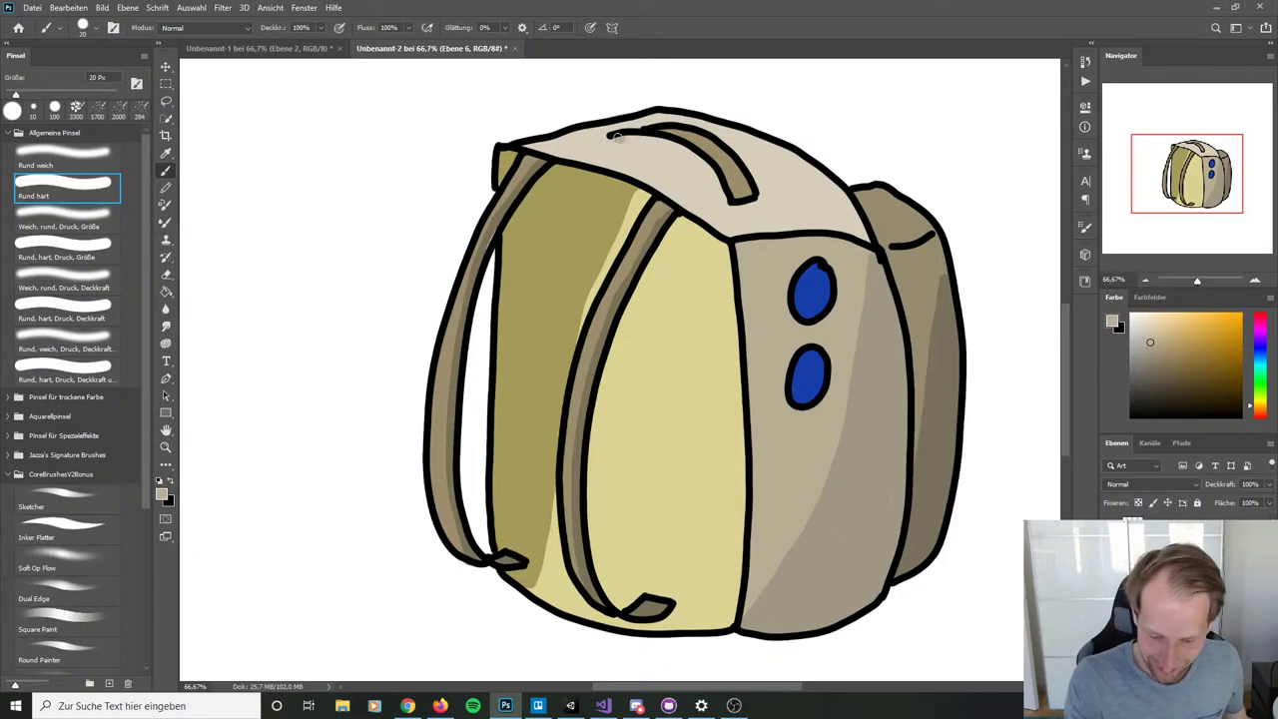
key("ctrl")
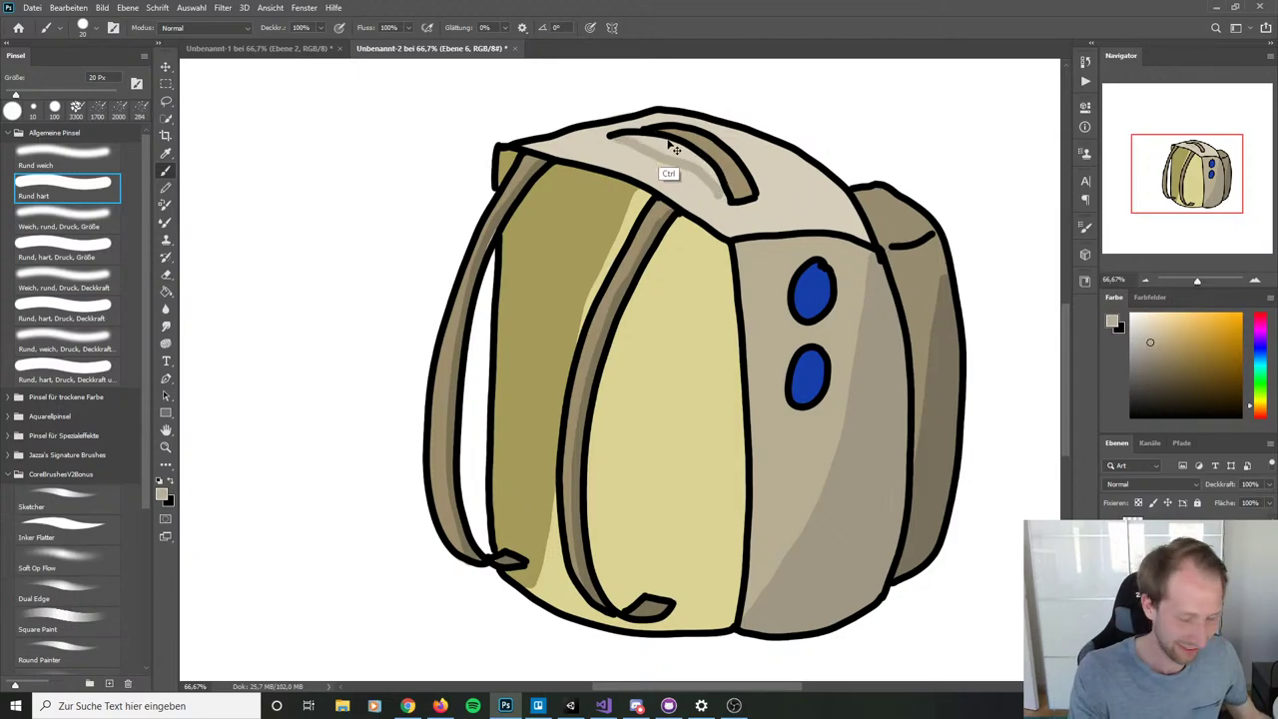
mouse_move(617, 140)
left_mouse_down()
mouse_move(720, 195)
mouse_move(700, 167)
mouse_move(624, 135)
mouse_move(716, 188)
left_mouse_up()
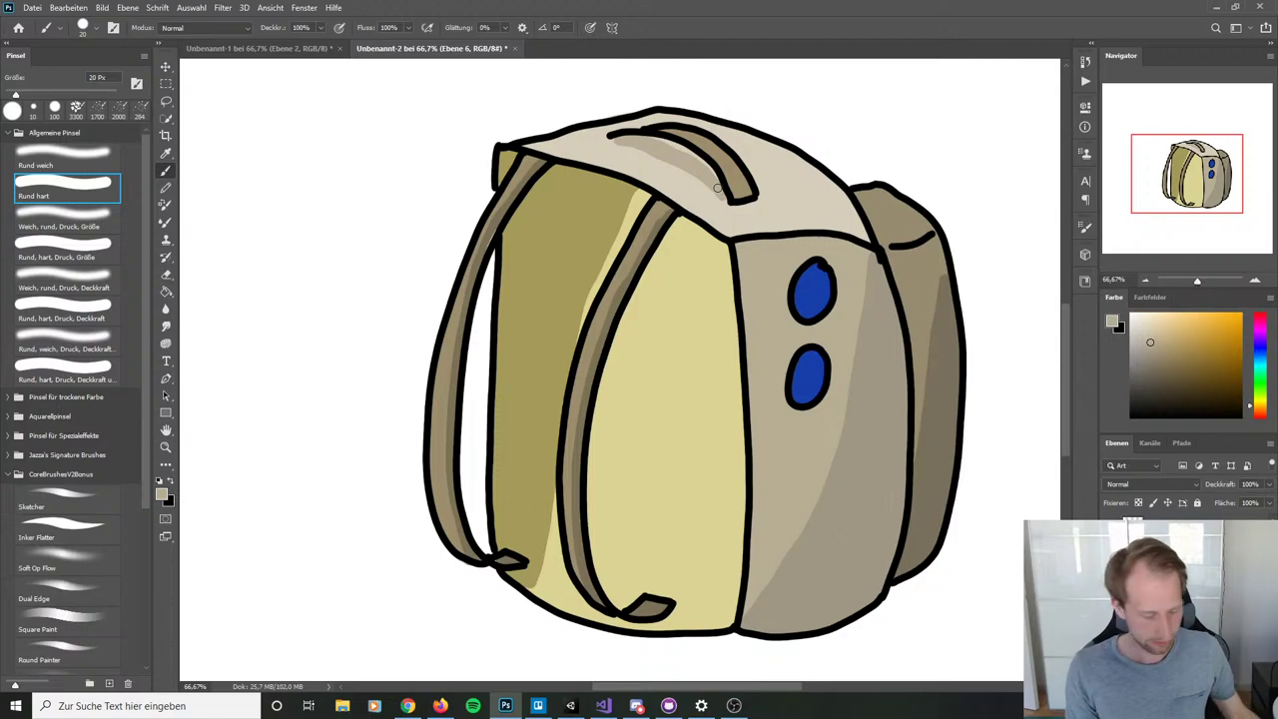
Step: Remove the white background layer so the backpack drawing sits on a transparent canvas
key("ctrl+minus")
key("ctrl+minus")
key("ctrl+minus")
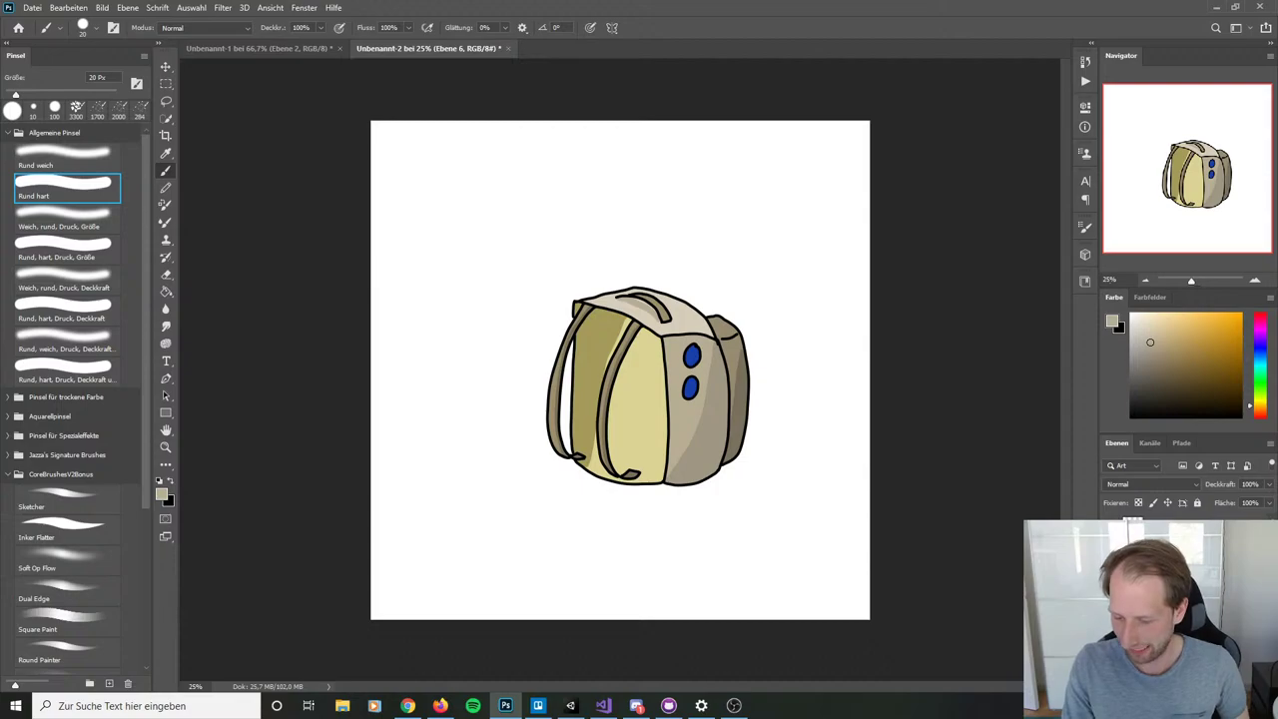
key("Delete")
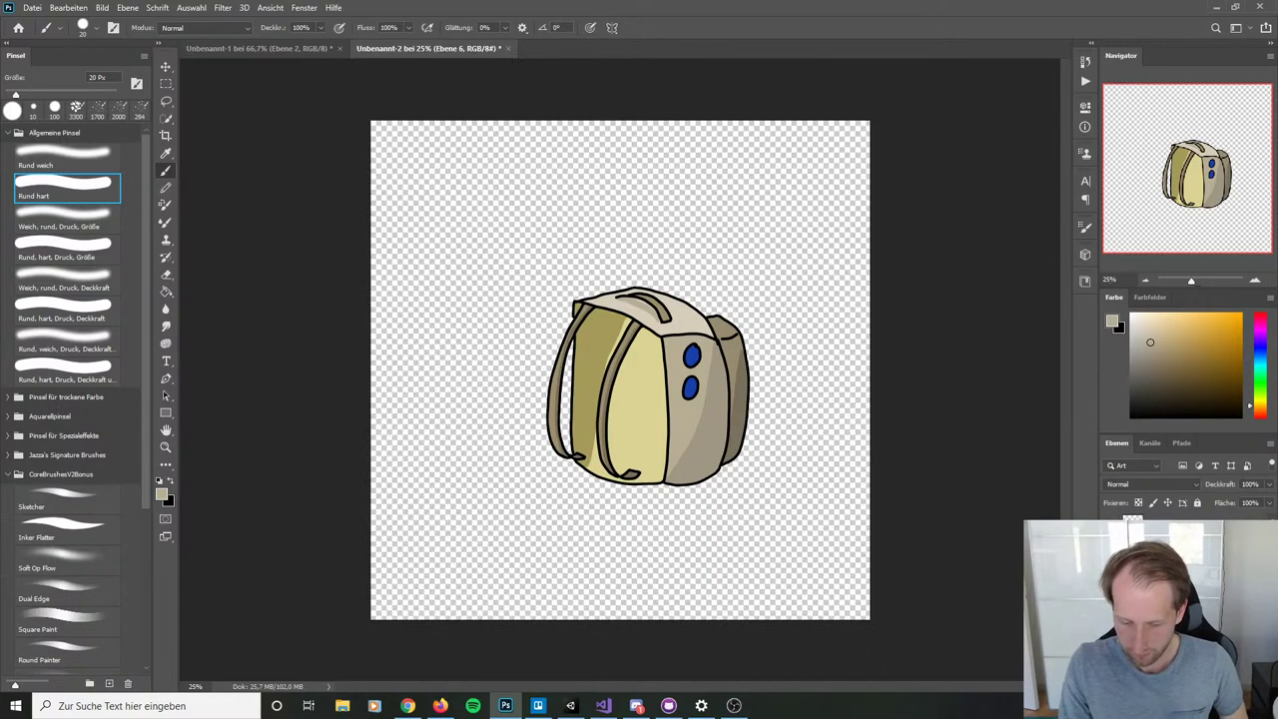
Step: Start saving the backpack document, then switch to Unity and show the Compfires1 sprite's folder in the file explorer
key("ctrl+s")
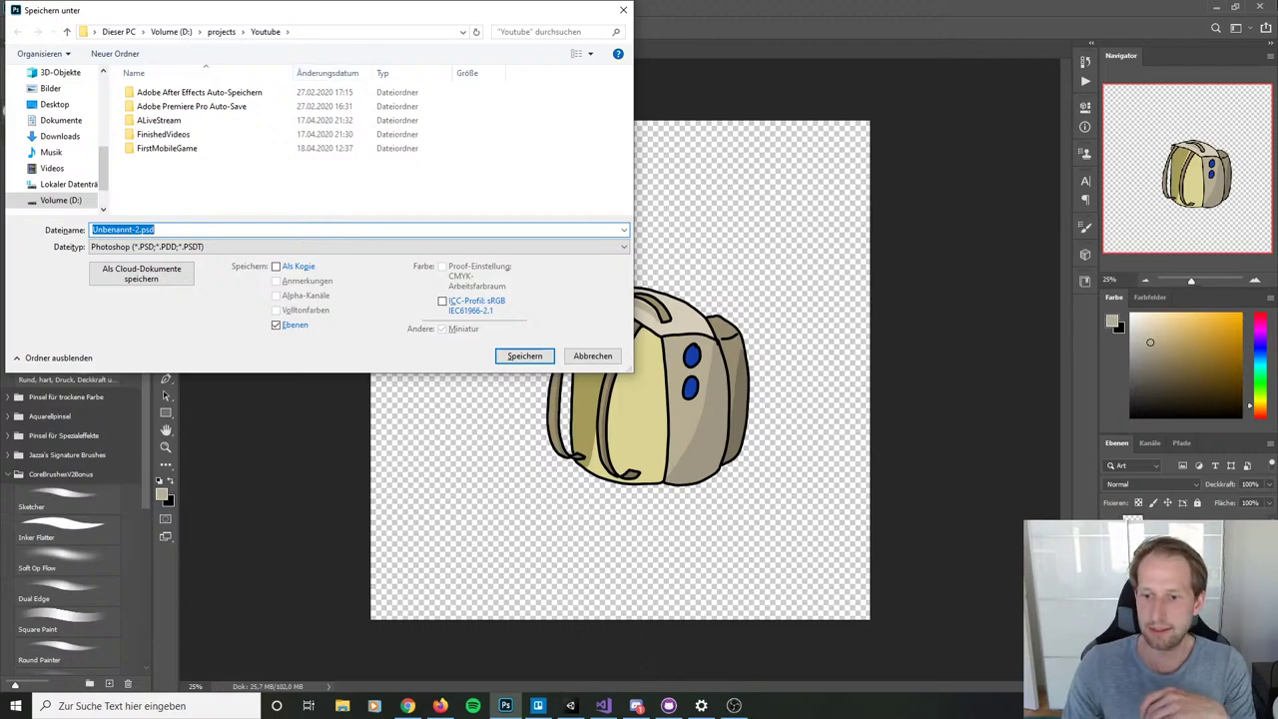
left_click(569, 706)
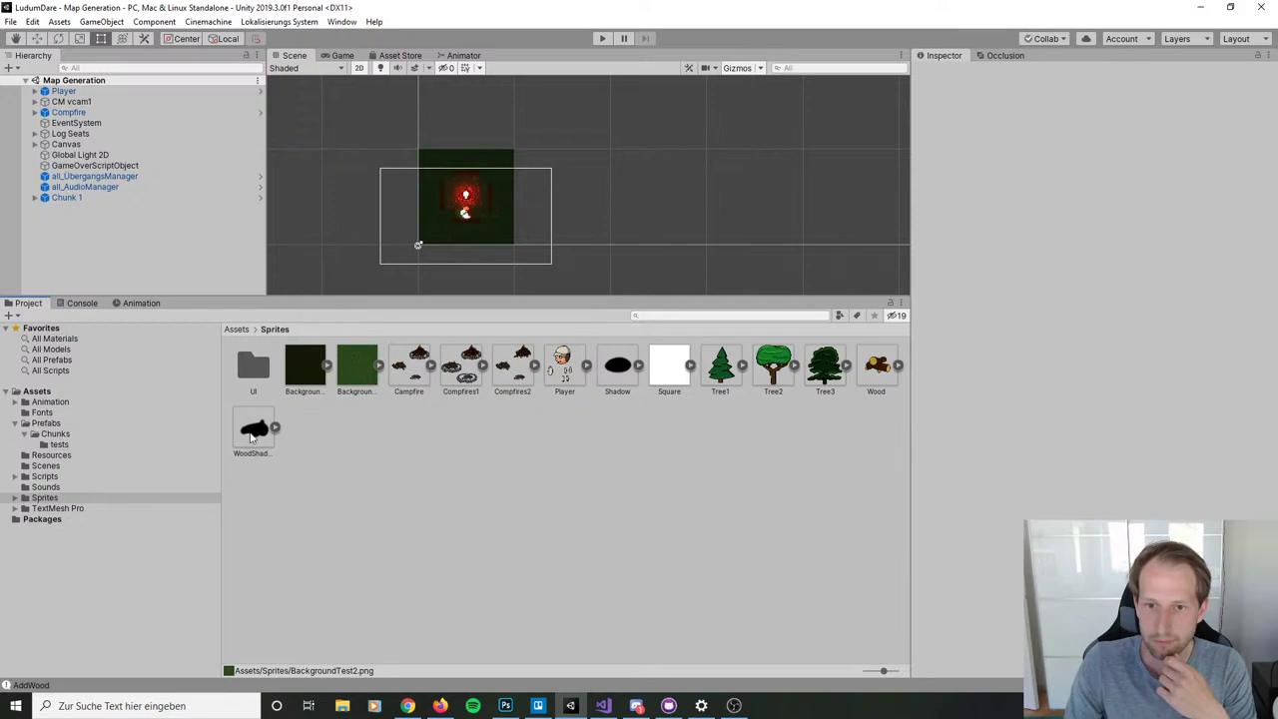
right_click(457, 372)
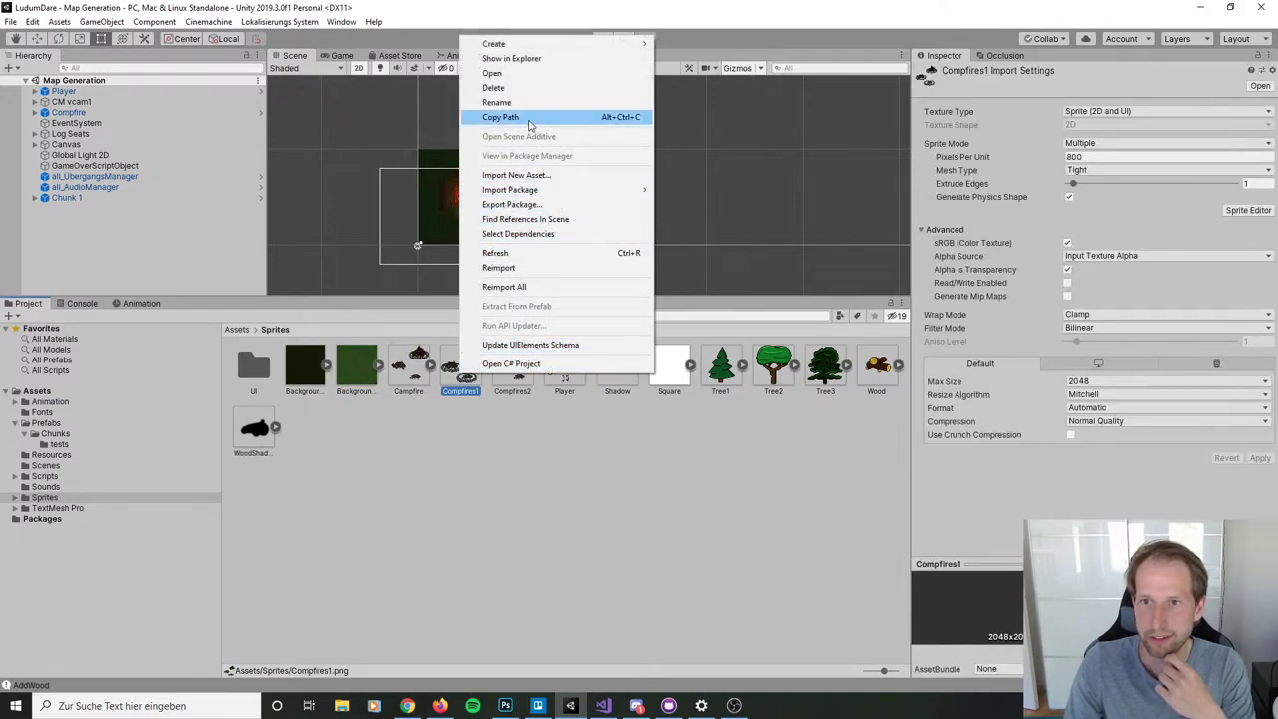
left_click(529, 60)
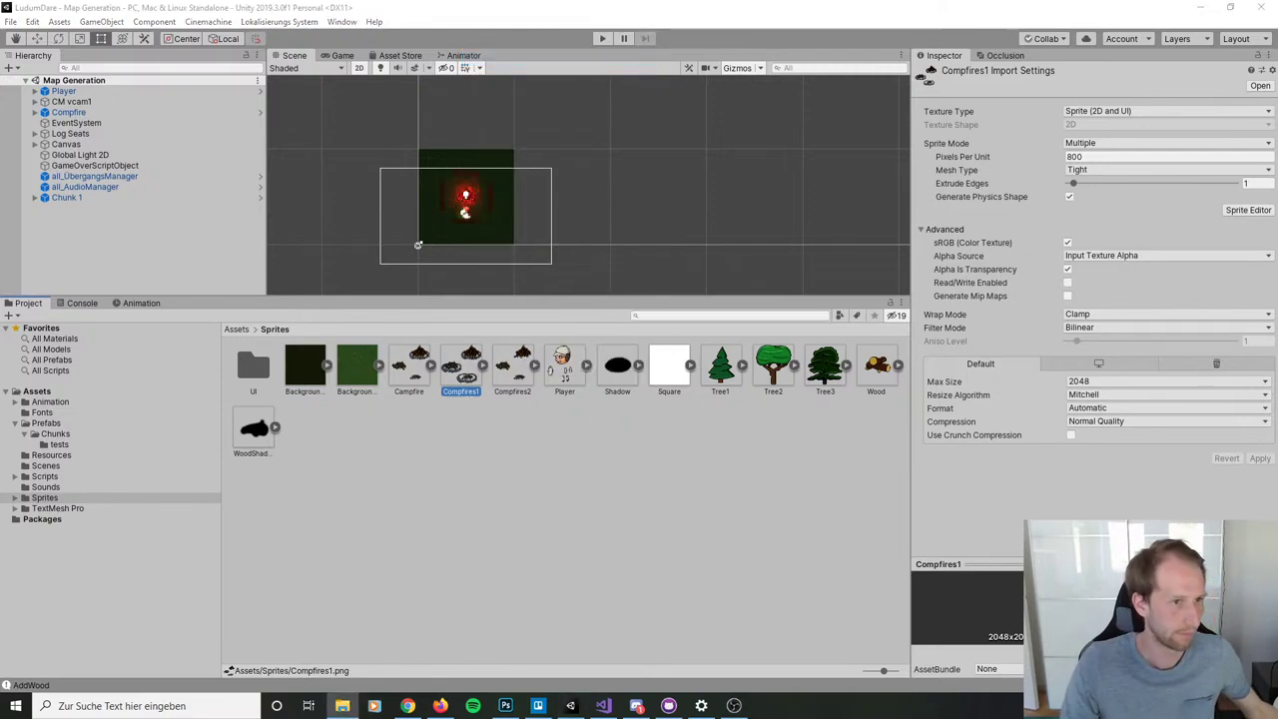
key("alt+Tab")
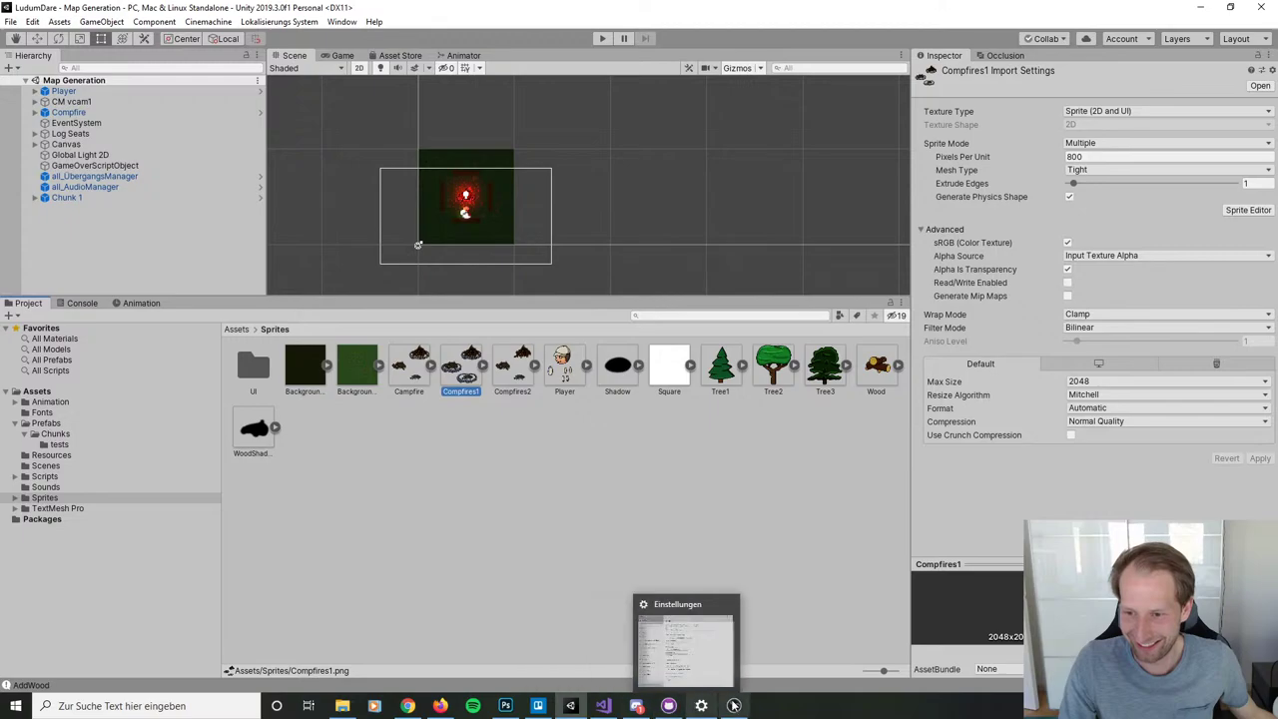
mouse_move(734, 705)
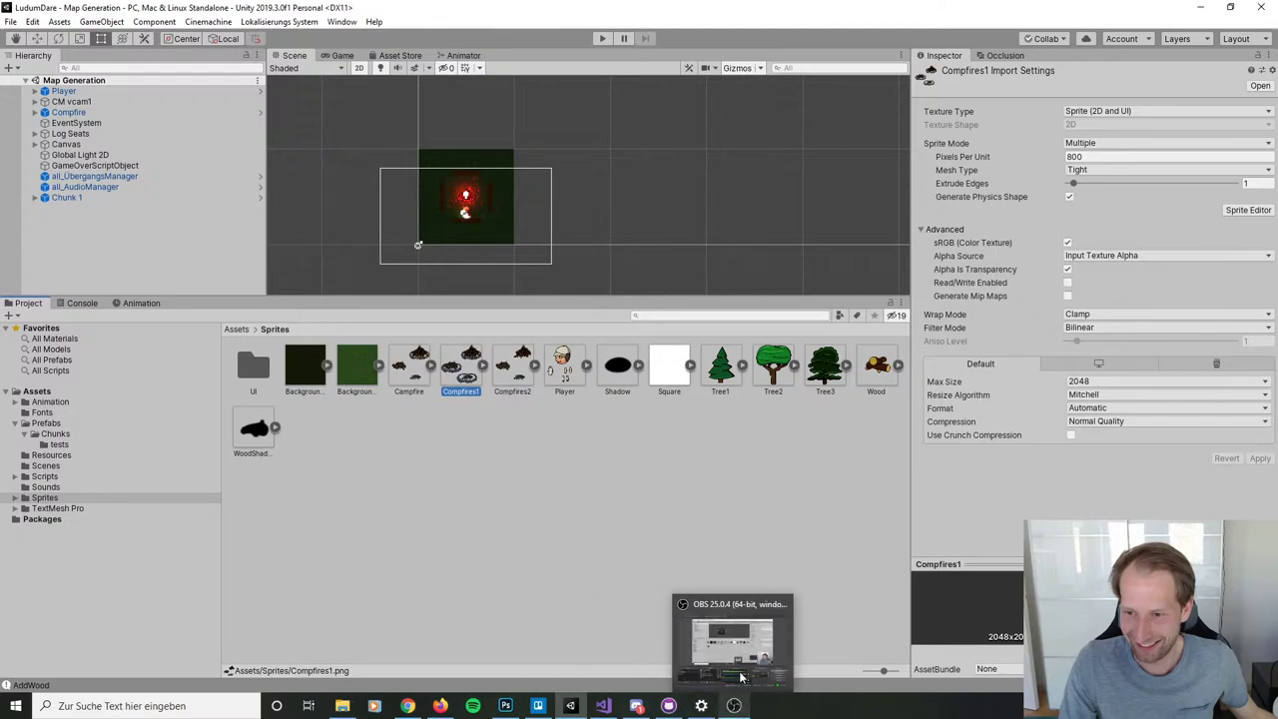
Step: Return to Photoshop and set the save location to D:\UnityHub\Projekts\LudumDare 46\LudumDare\Assets\Sprites
left_click(508, 705)
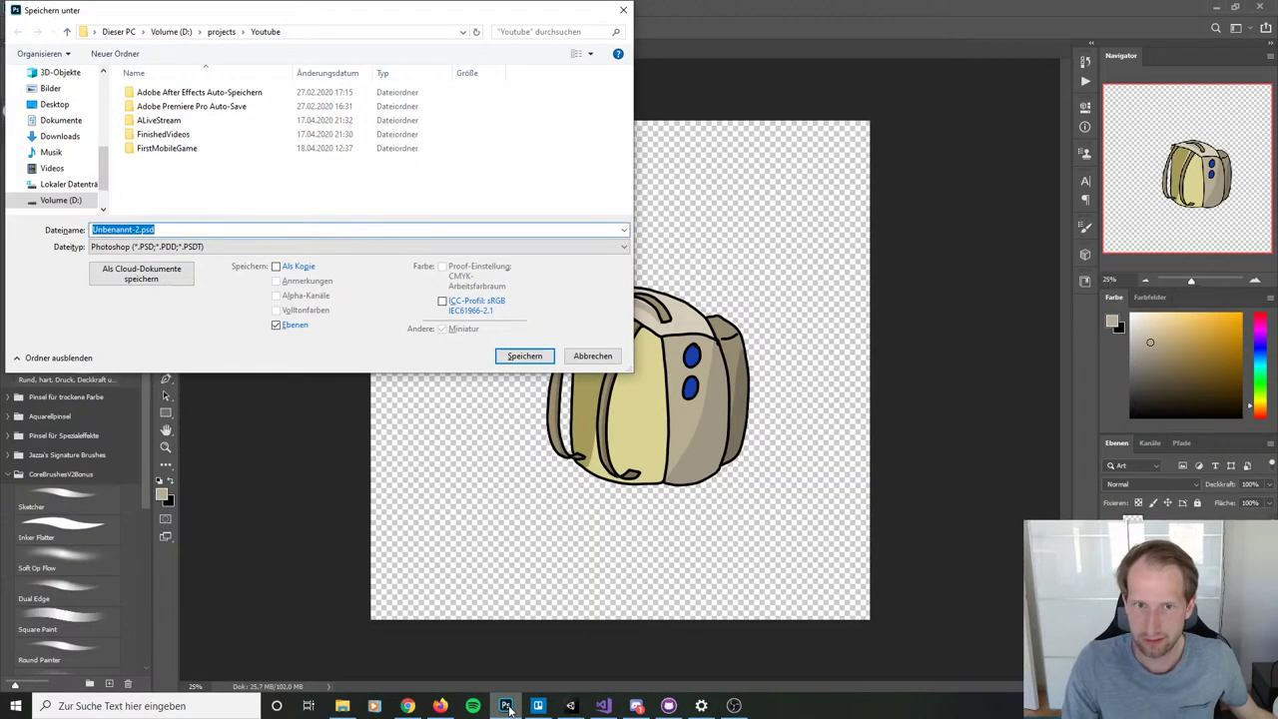
left_click(308, 32)
type("D:\\UnityHub\\Projekts\\LudumDare 46\\LudumDare\\Assets\\Sprites")
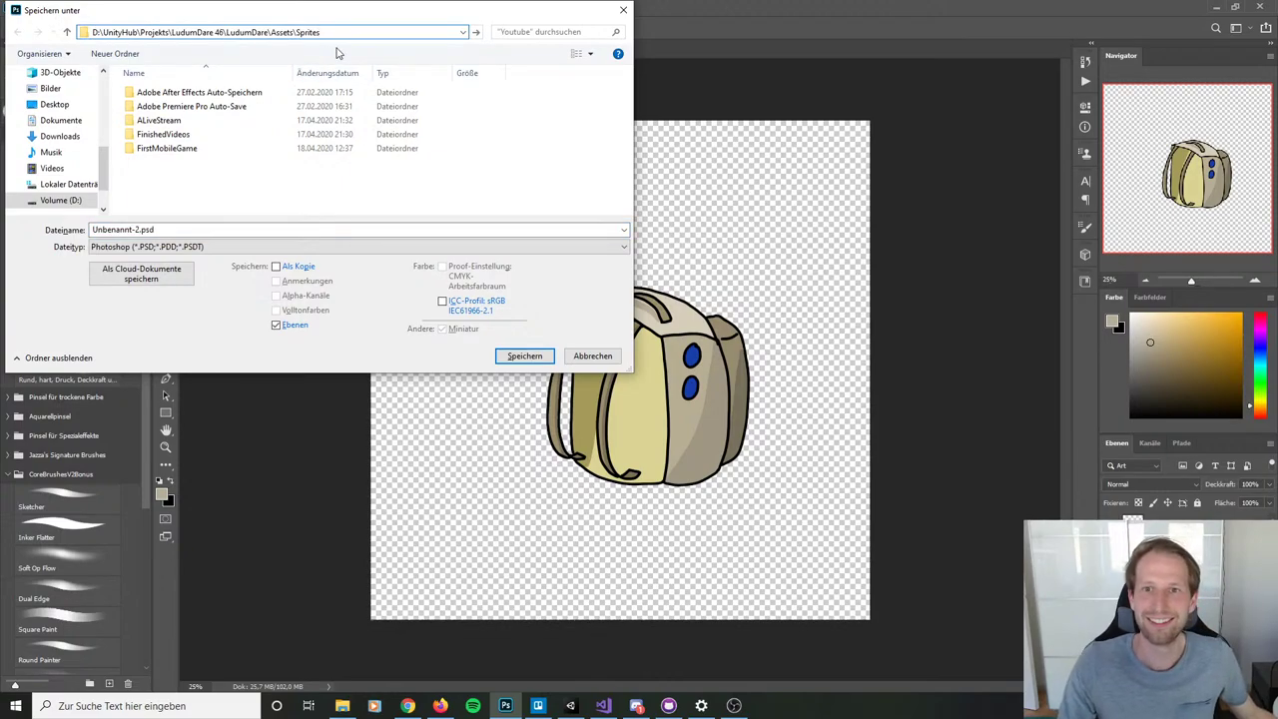
key("Return")
Step: Save the drawing in PNG format as Backpack, using the smallest file size option
left_click(180, 229)
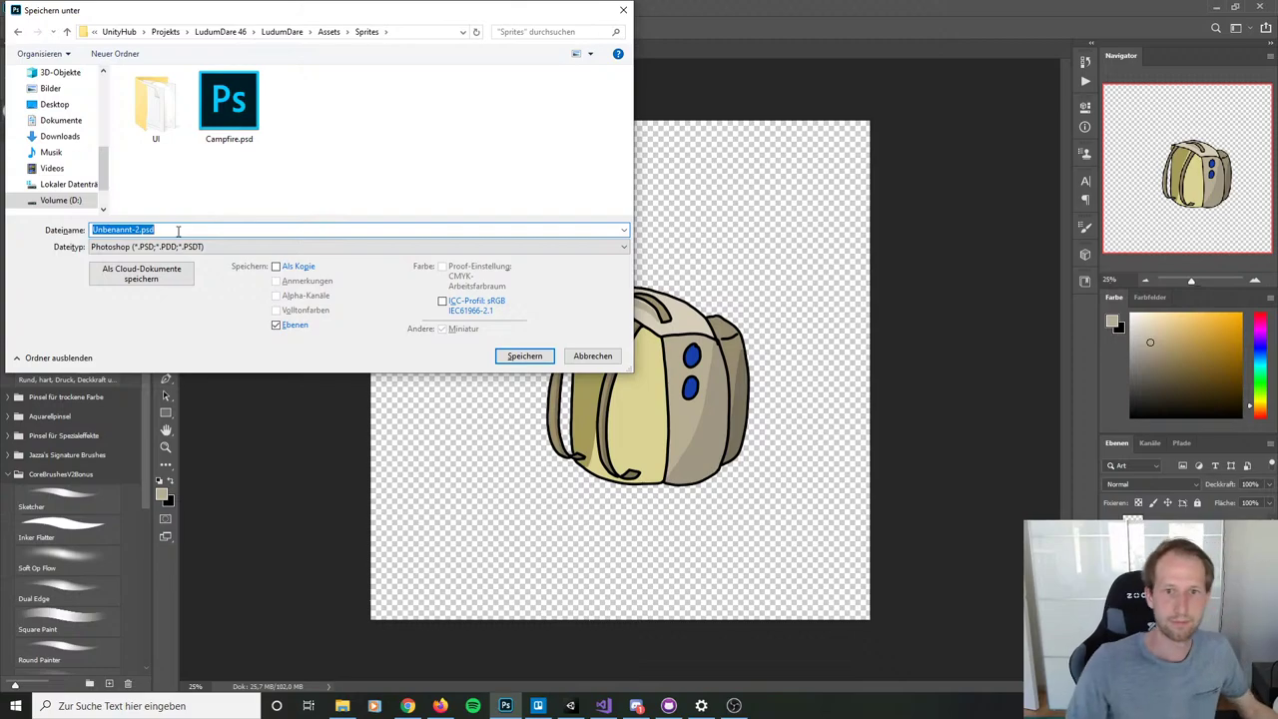
left_click(171, 247)
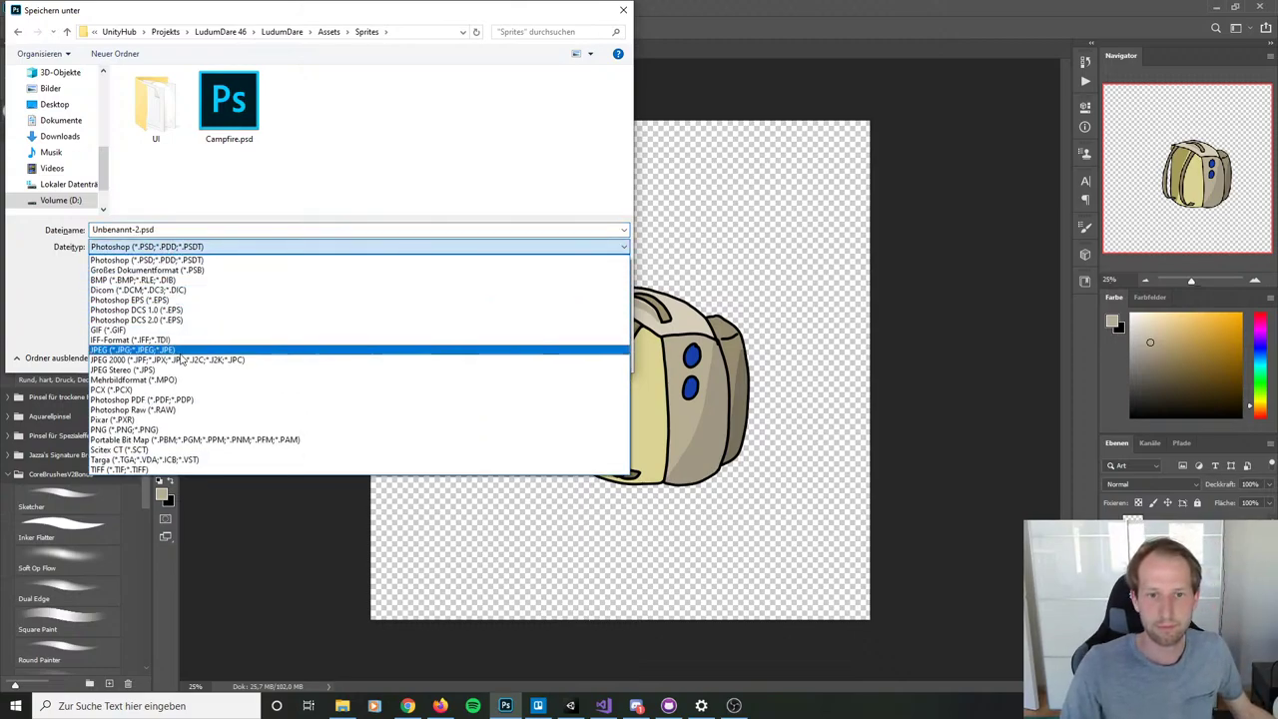
left_click(124, 429)
left_click(186, 230)
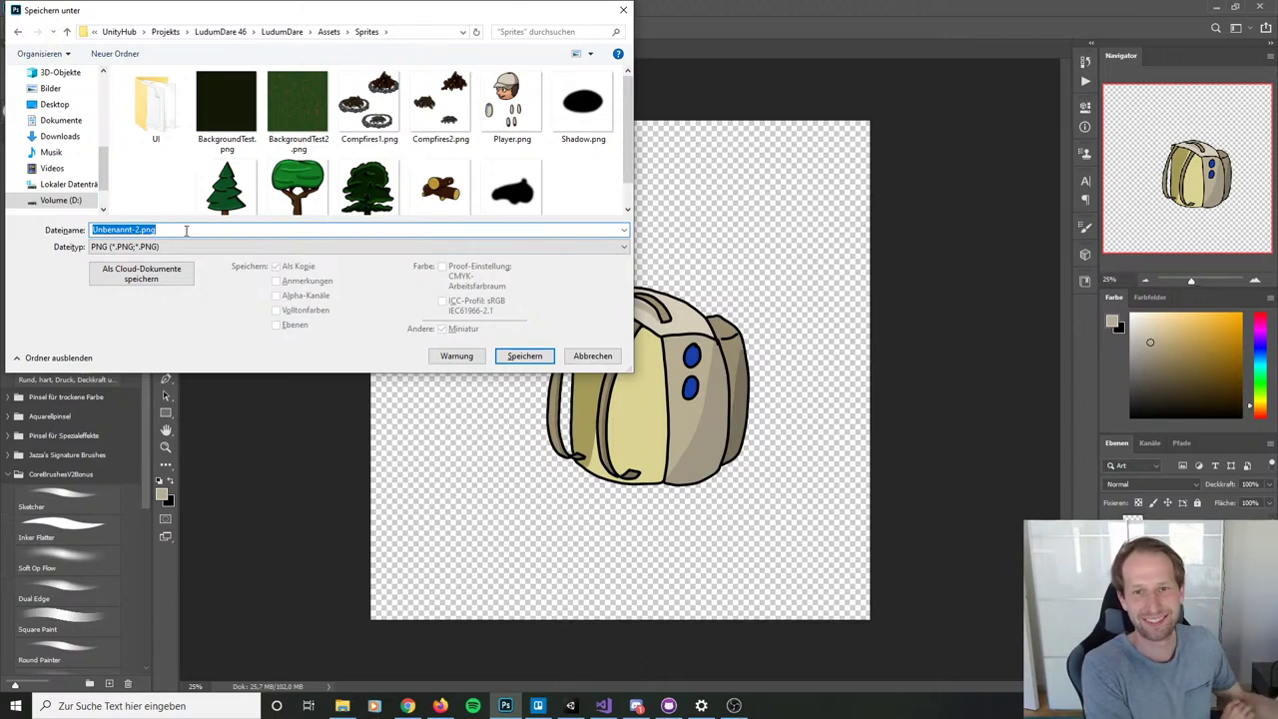
type("Ba")
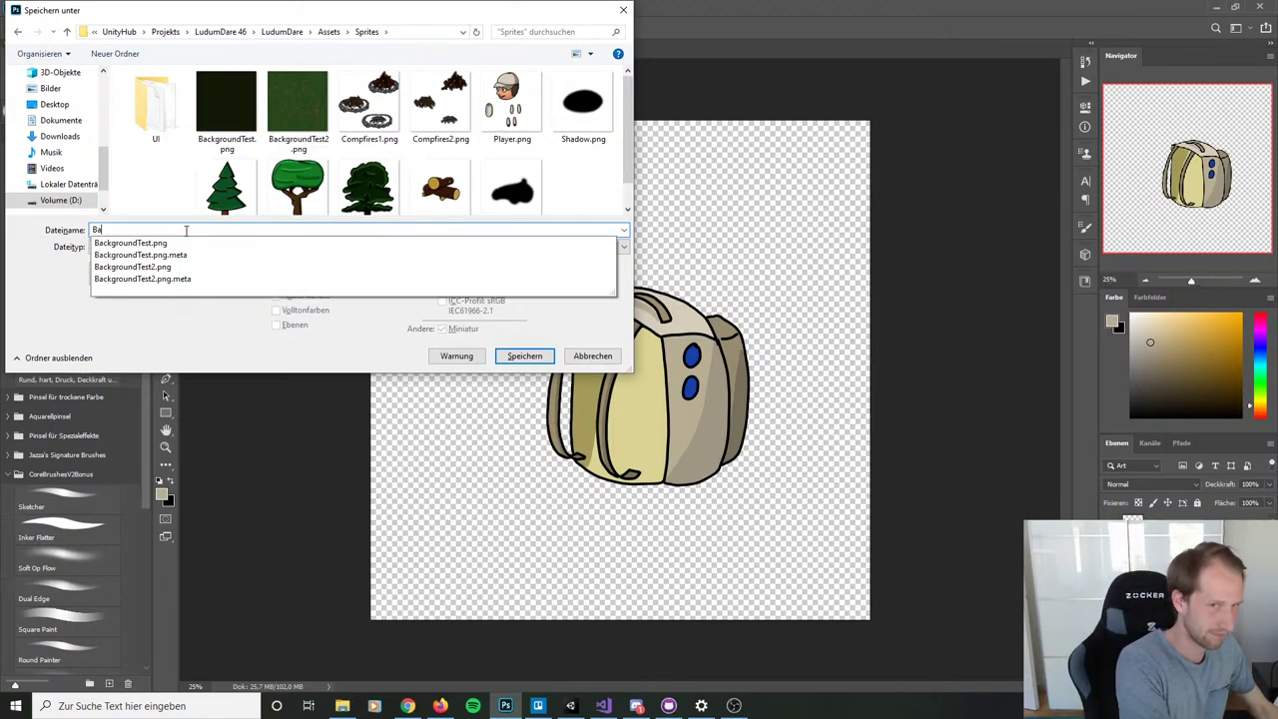
type("ckpack")
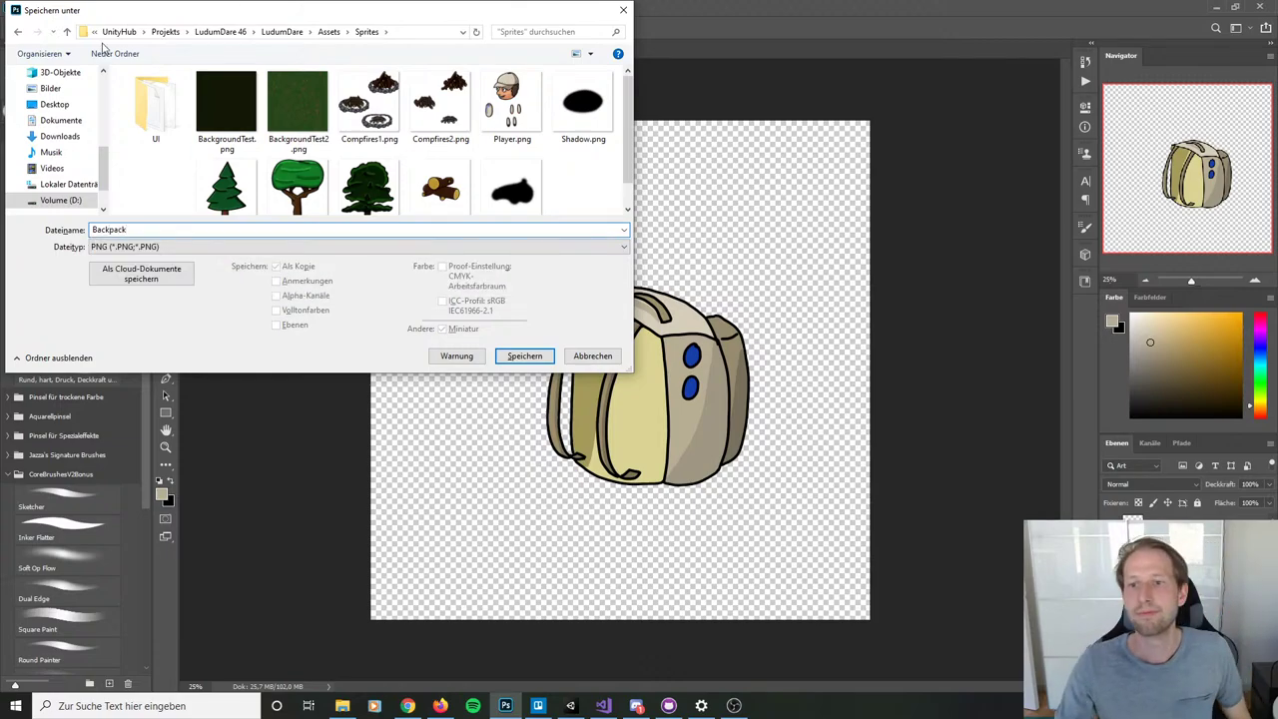
left_click(526, 356)
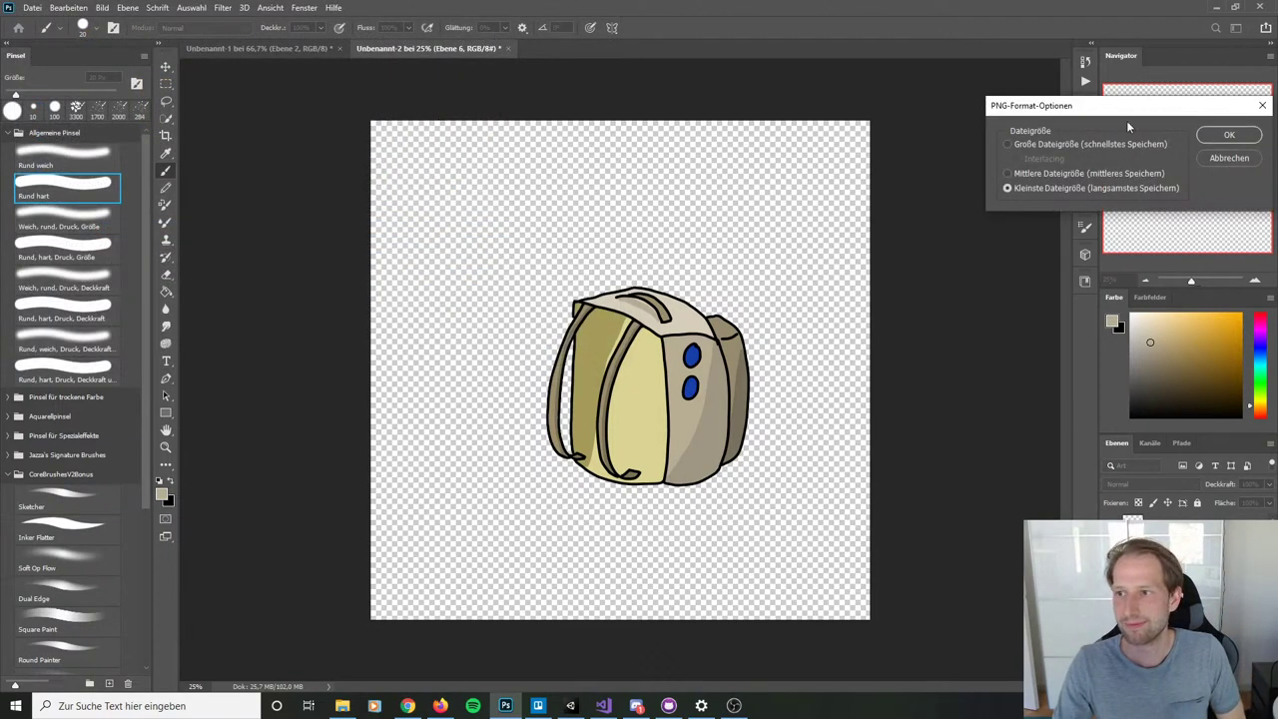
left_click(1229, 135)
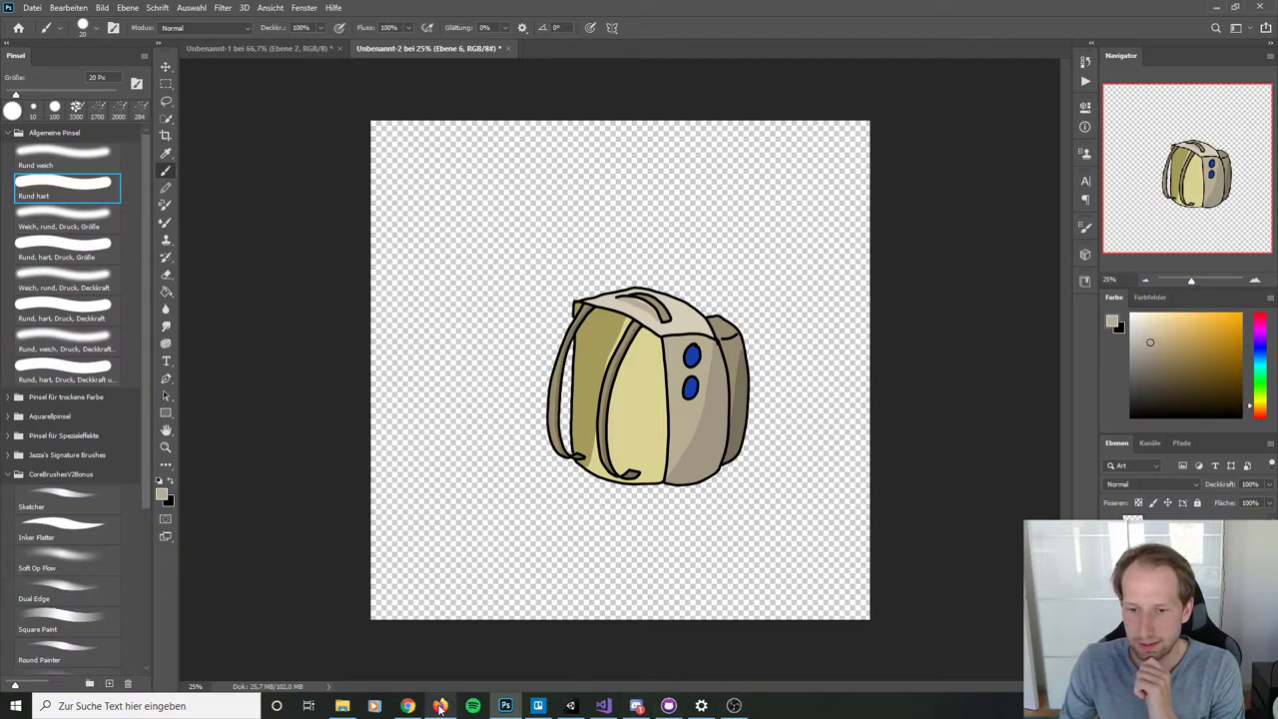
Step: Copy the player character from the Ludum Dare 46 thumbnail document and paste it into the backpack document
mouse_move(440, 705)
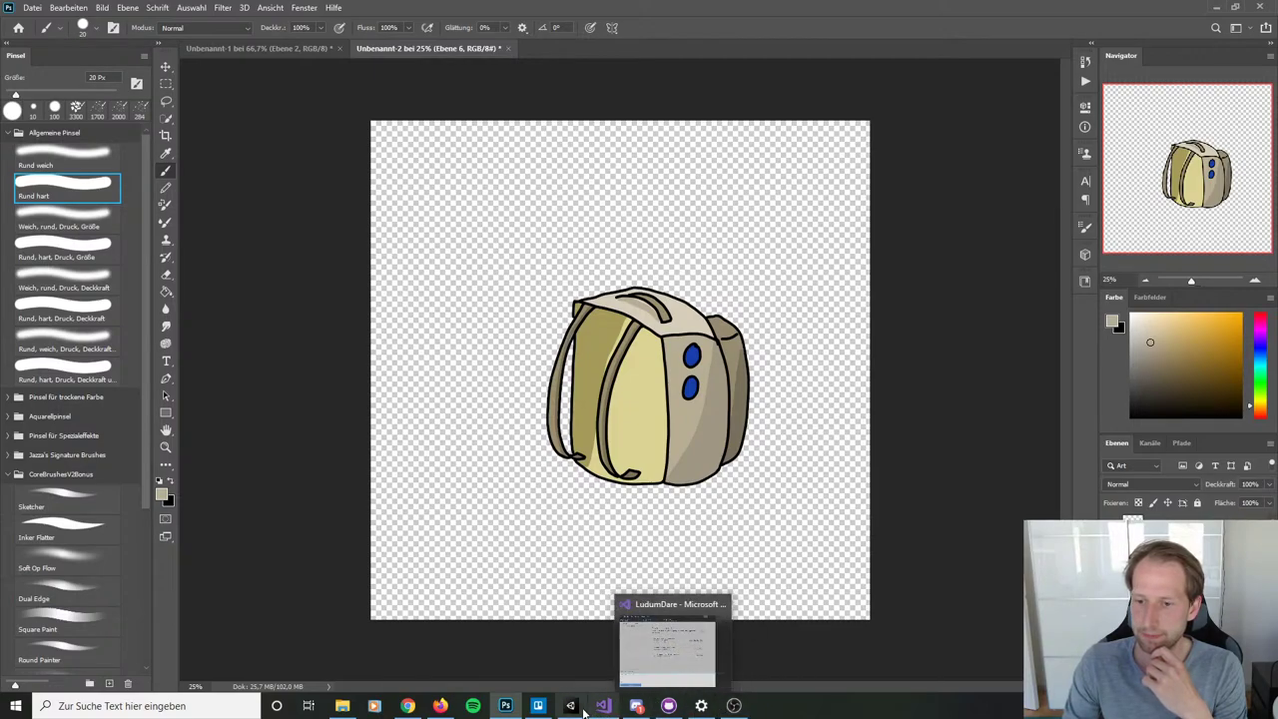
mouse_move(574, 711)
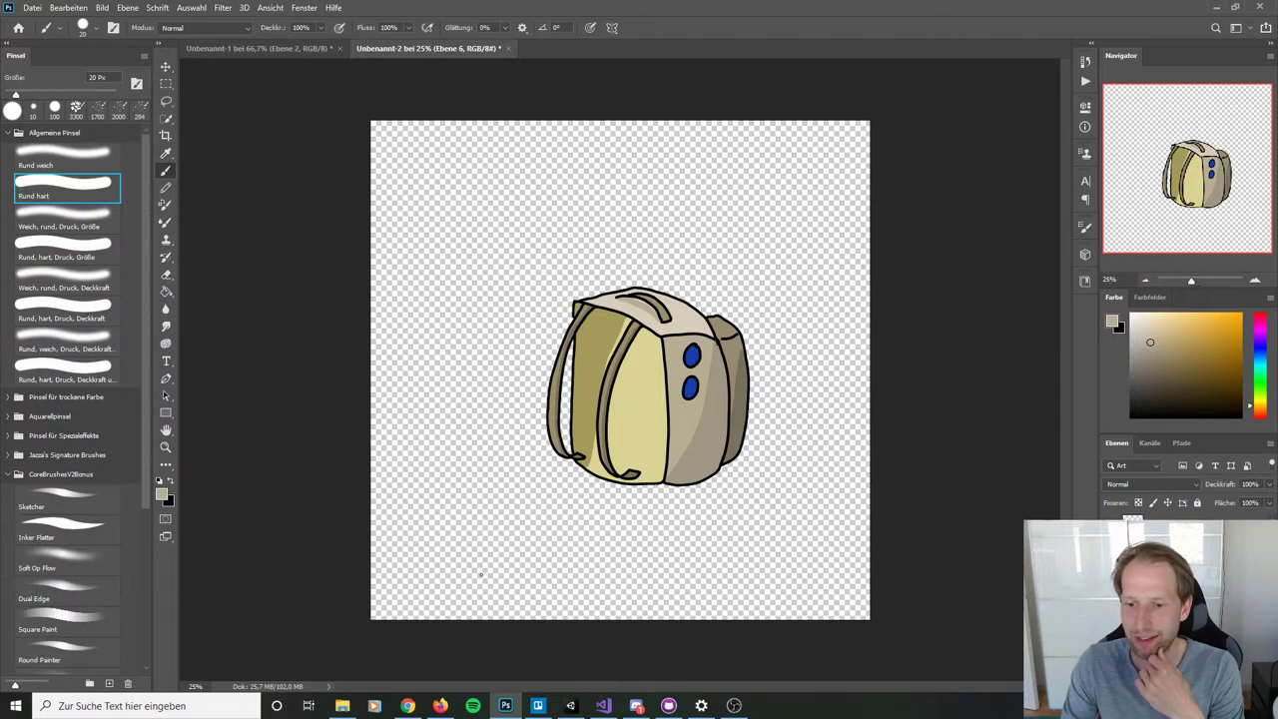
left_click(278, 51)
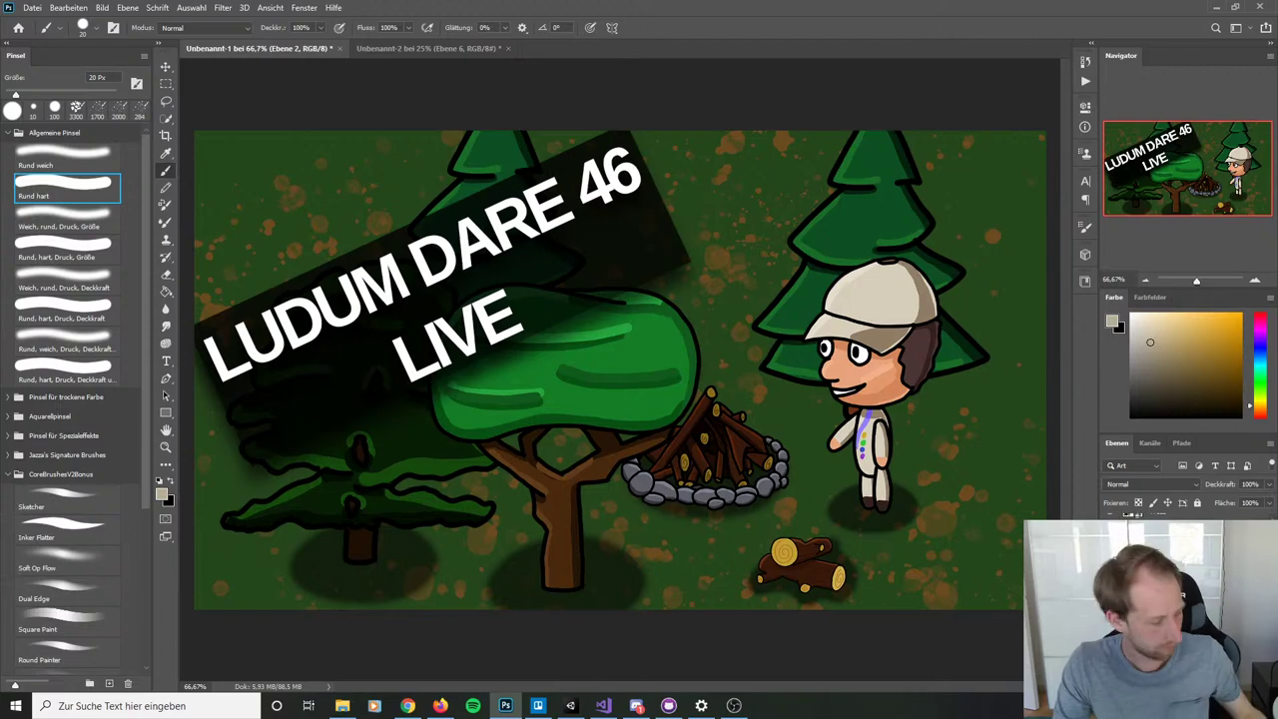
left_click(465, 49)
key("ctrl+v")
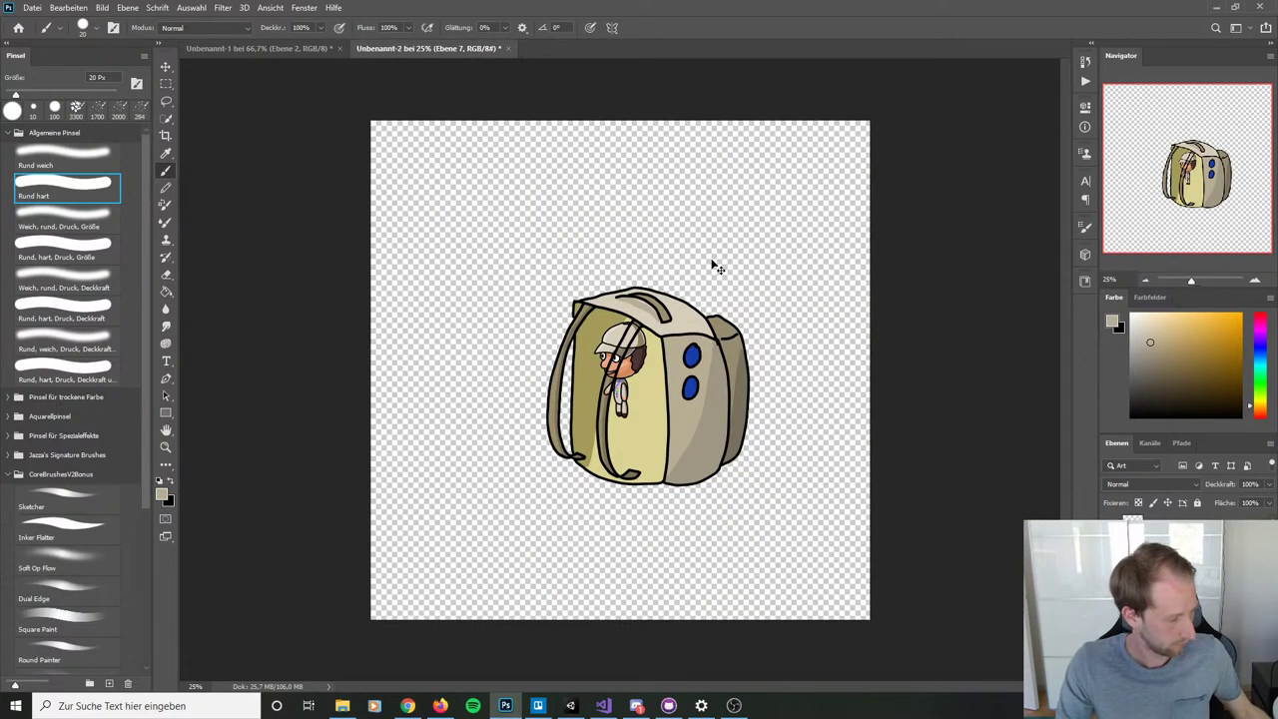
Step: Scale the pasted character proportionally to about 744% and position it so its body overlaps the backpack's straps
key("ctrl+t")
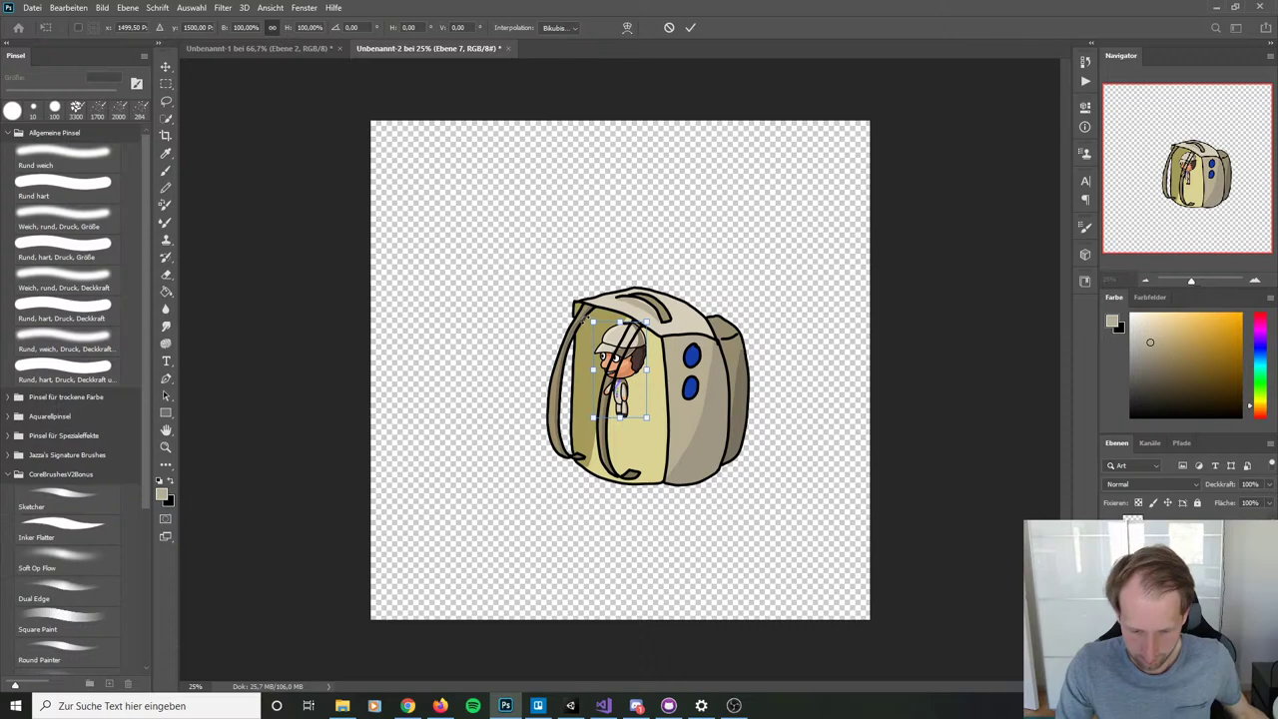
left_click_drag(593, 321, 427, 60)
left_click_drag(458, 286, 468, 434)
left_click_drag(439, 169, 391, 80)
left_click_drag(507, 344, 527, 537)
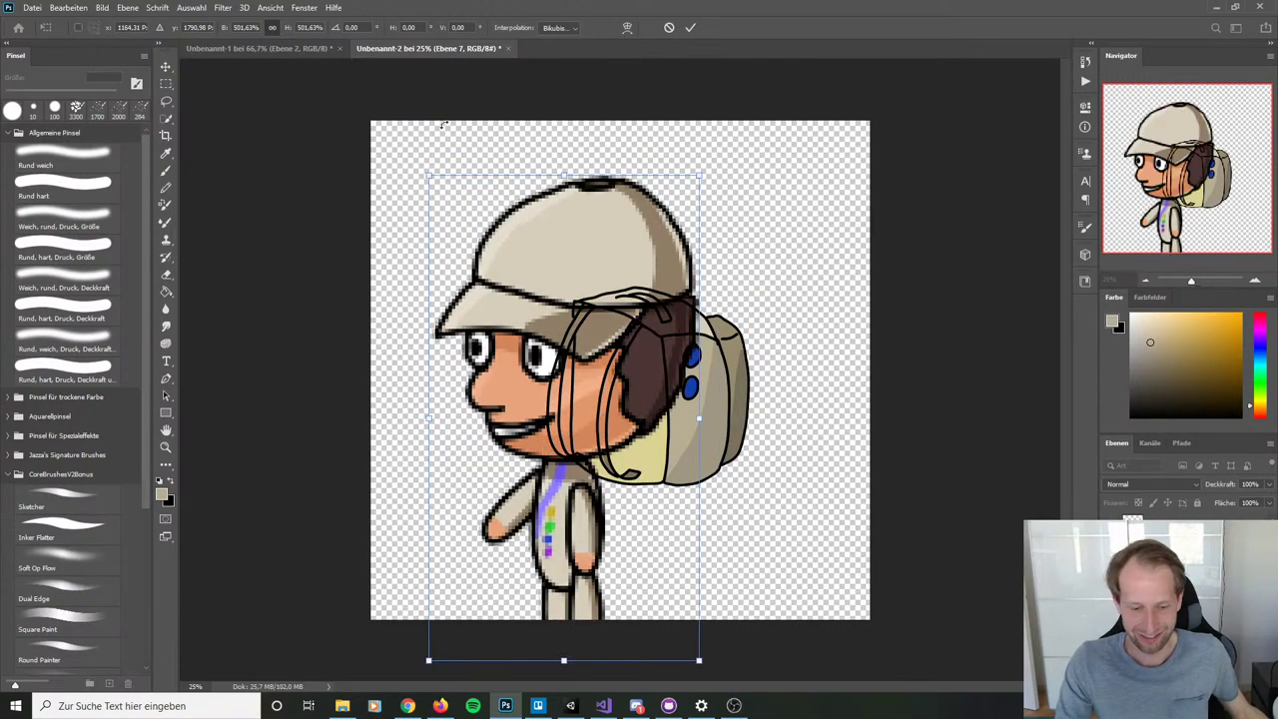
left_click_drag(428, 177, 360, 59)
left_click_drag(510, 486, 591, 390)
left_click_drag(775, 567, 810, 599)
left_click_drag(716, 513, 799, 621)
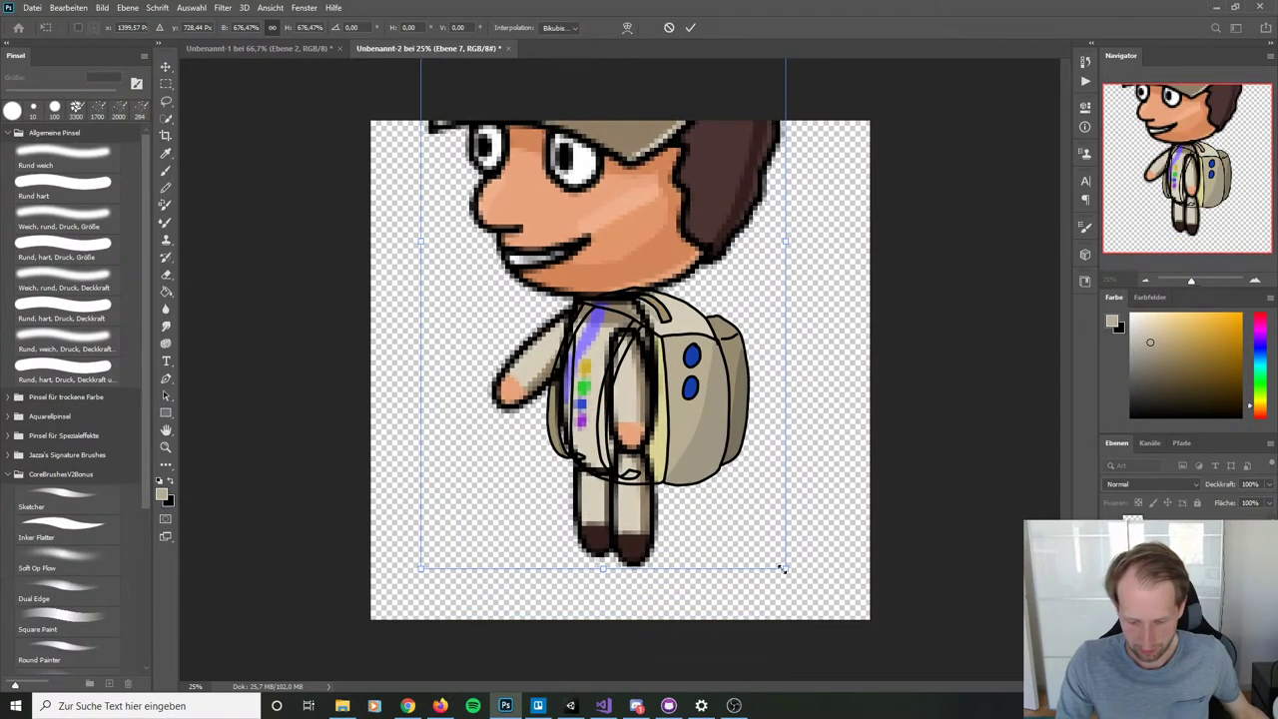
mouse_move(782, 566)
left_mouse_down()
mouse_move(837, 571)
mouse_move(770, 573)
mouse_move(737, 515)
left_mouse_up()
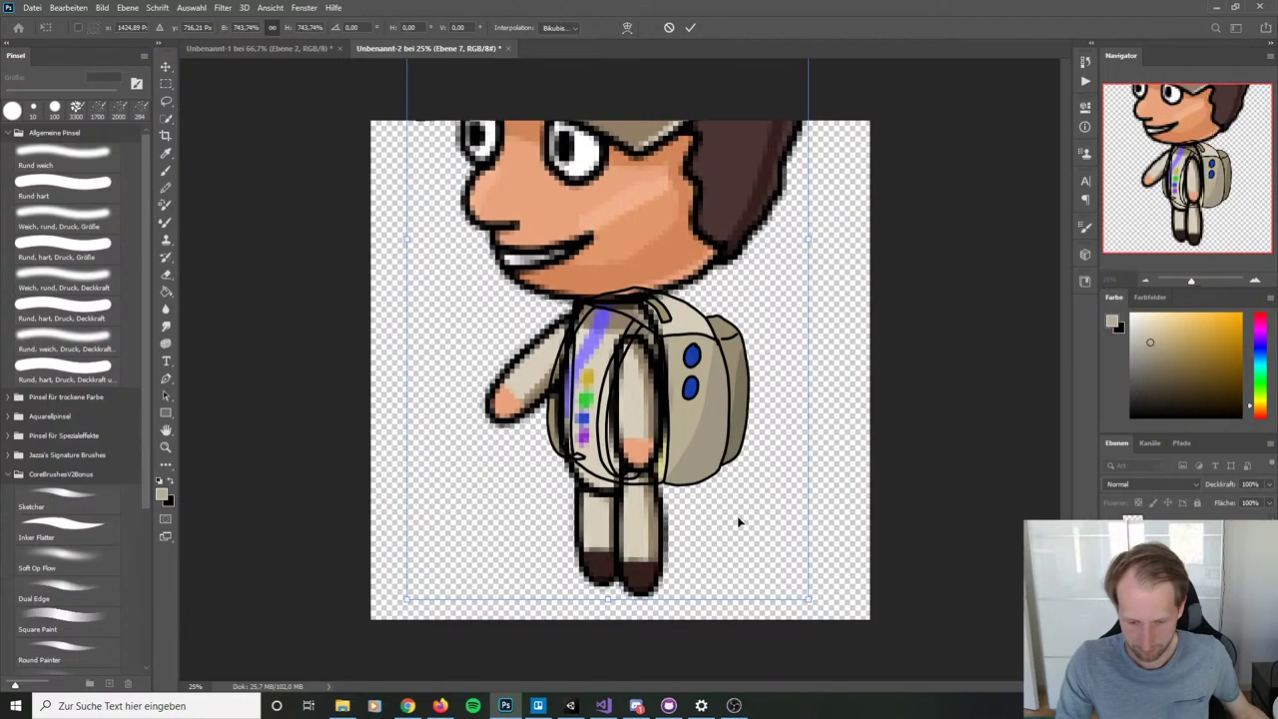
key("Return")
key("ctrl+z")
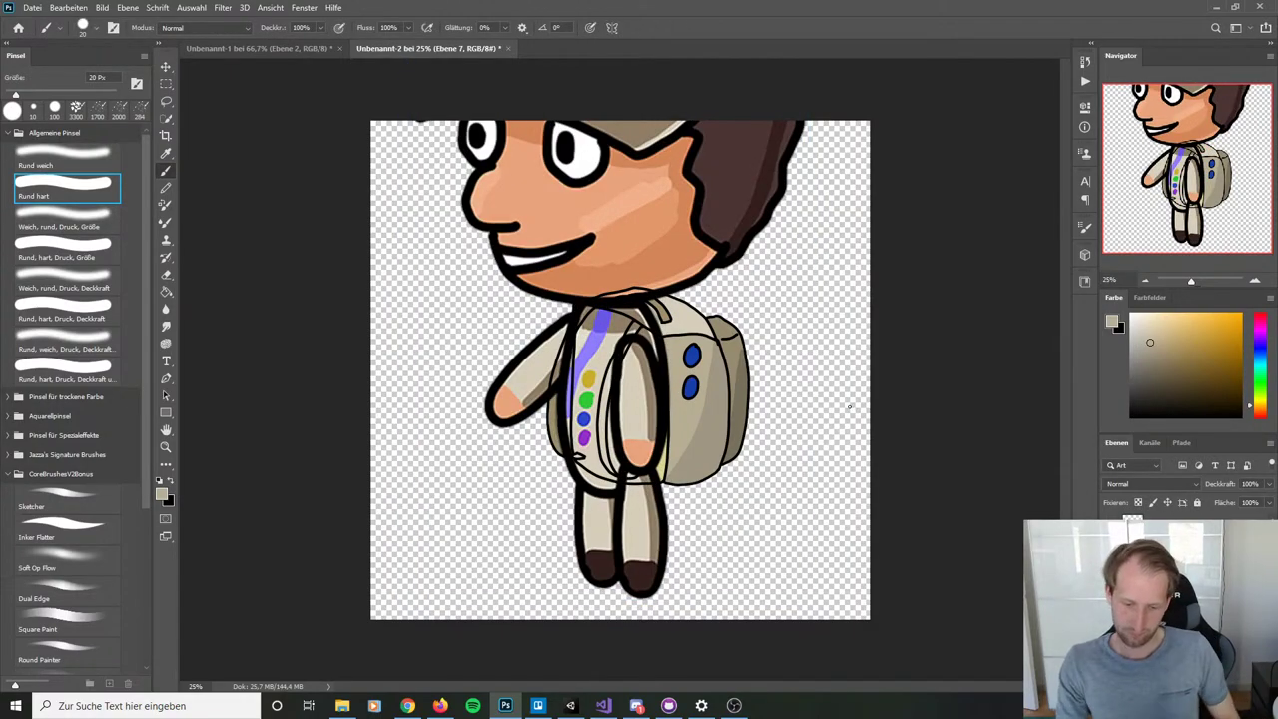
key("ctrl+shift+z")
key("ctrl+z")
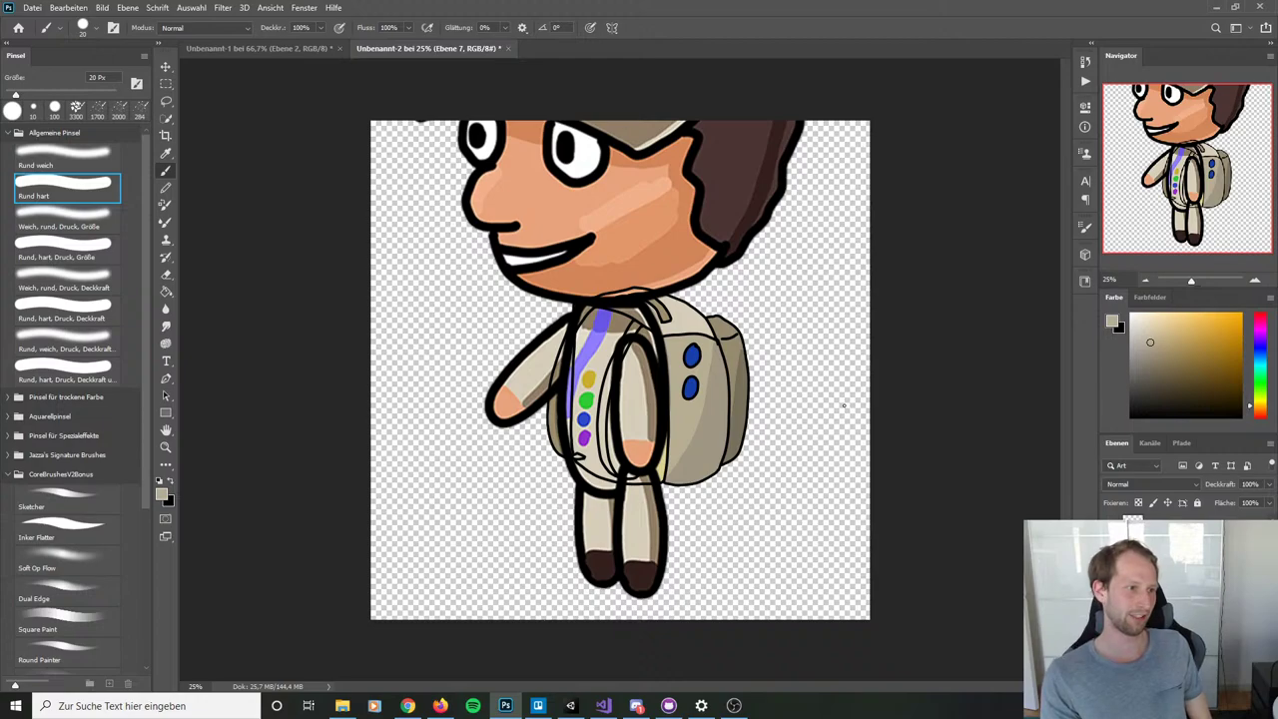
Step: Compare the backpack artwork before and after the last edit by repeatedly undoing and redoing it
key("ctrl+shift+z")
key("ctrl+z")
key("ctrl+shift+z")
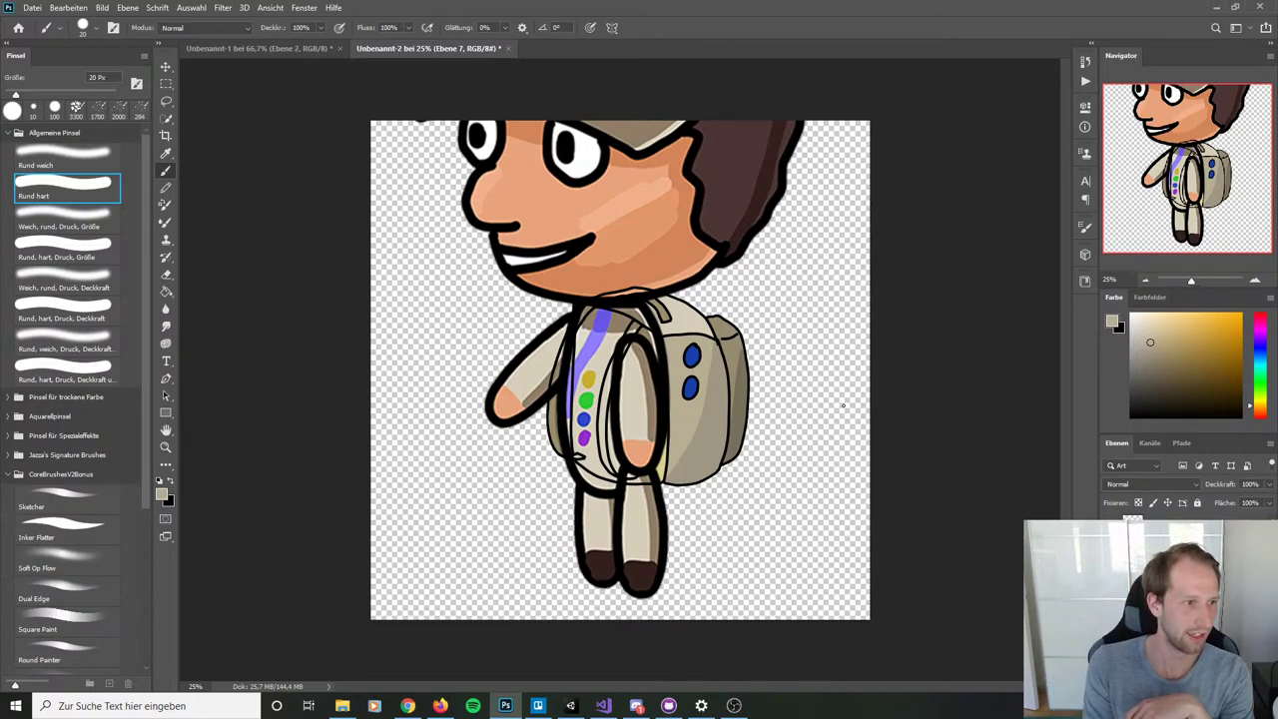
key("ctrl+z")
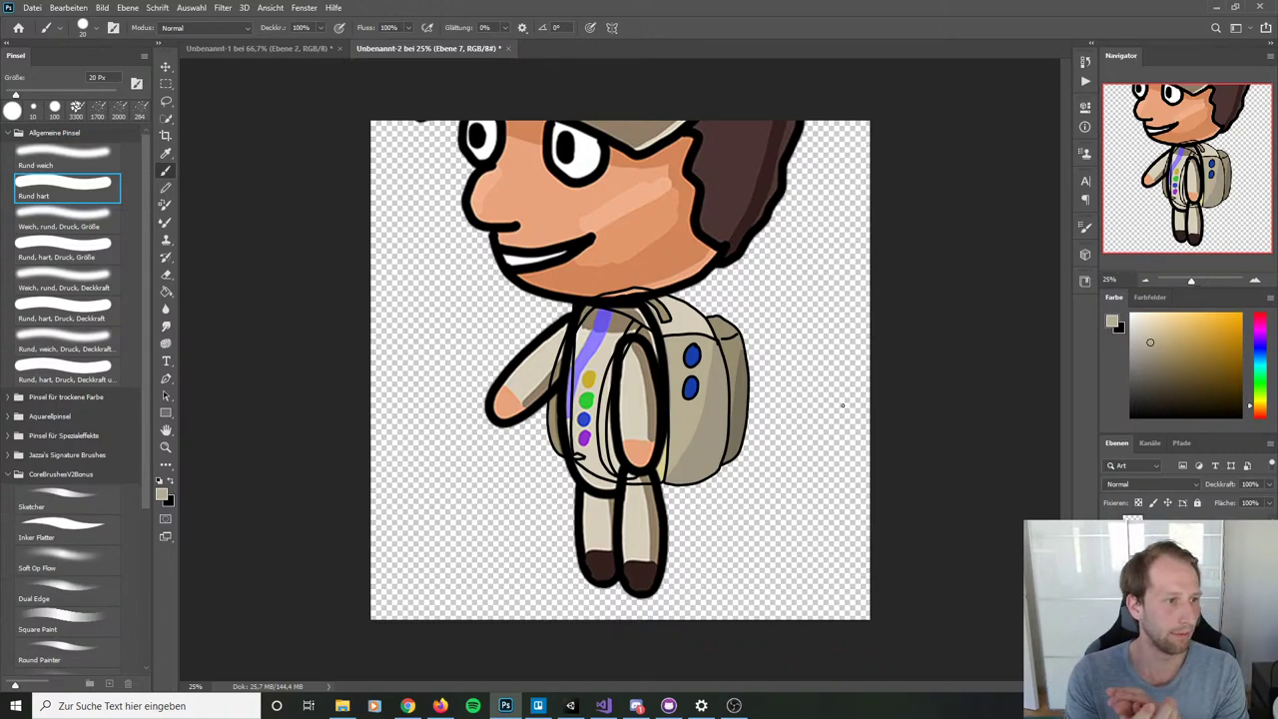
key("ctrl+shift+z")
key("ctrl+z")
key("ctrl+shift+z")
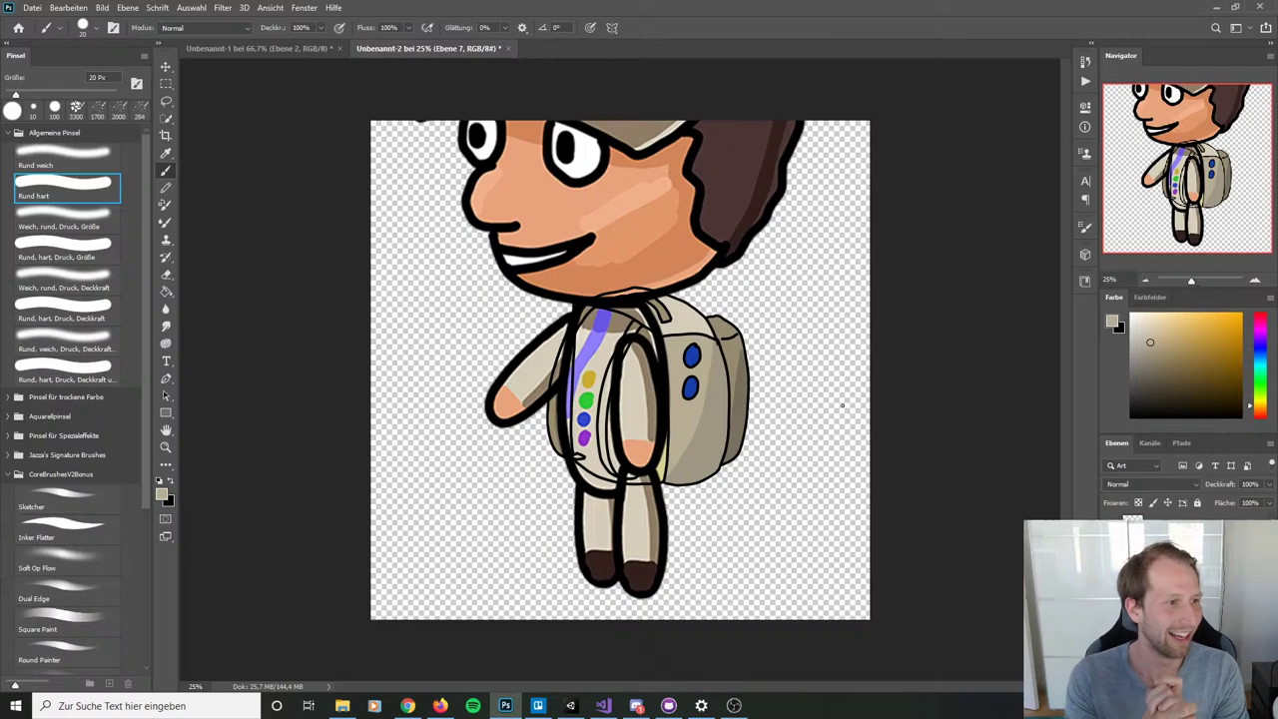
key("ctrl+z")
key("ctrl+shift+z")
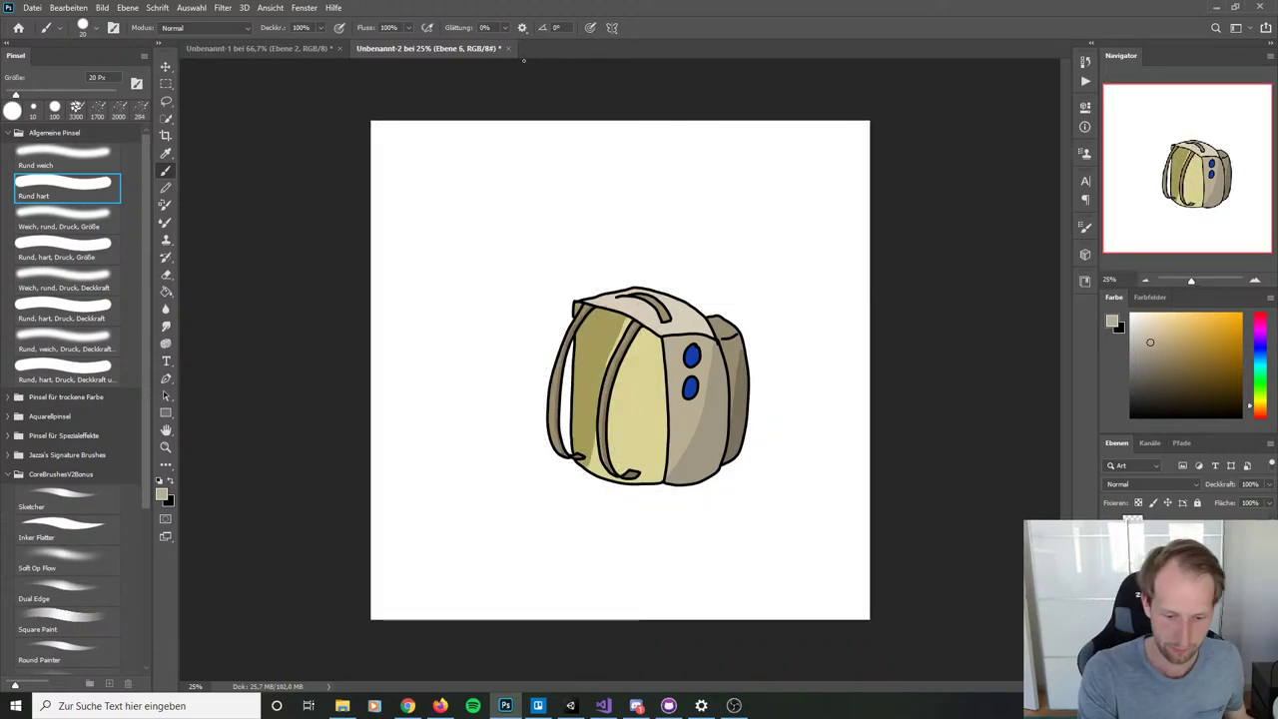
Step: Create a new 3000 × 3000 px document at 600 ppi with a white background and add an empty layer
left_click(32, 7)
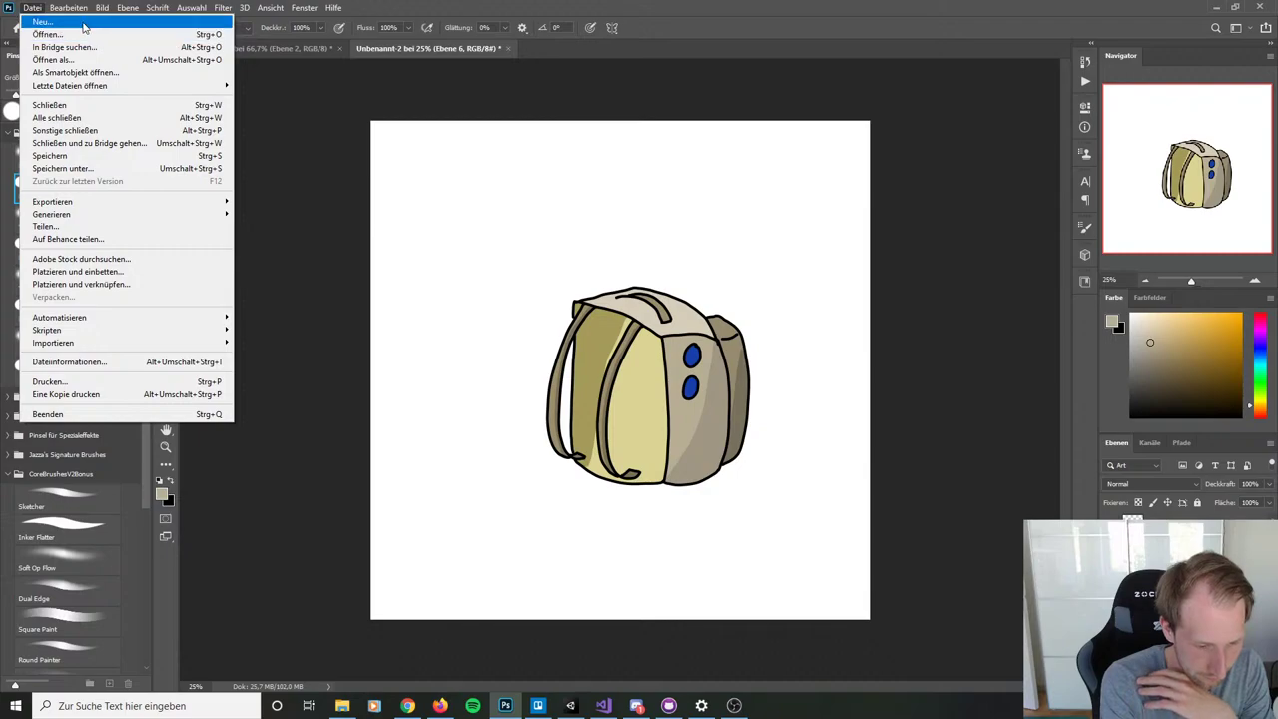
left_click(84, 23)
left_click(511, 281)
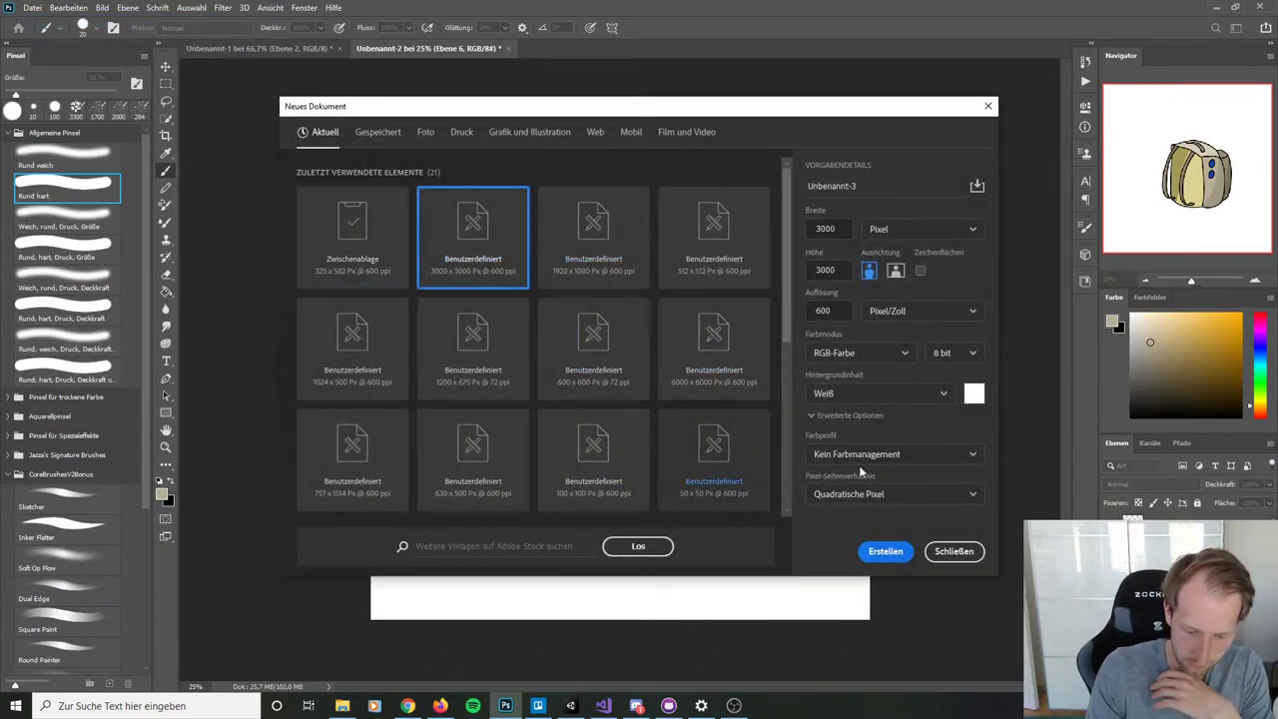
left_click(889, 551)
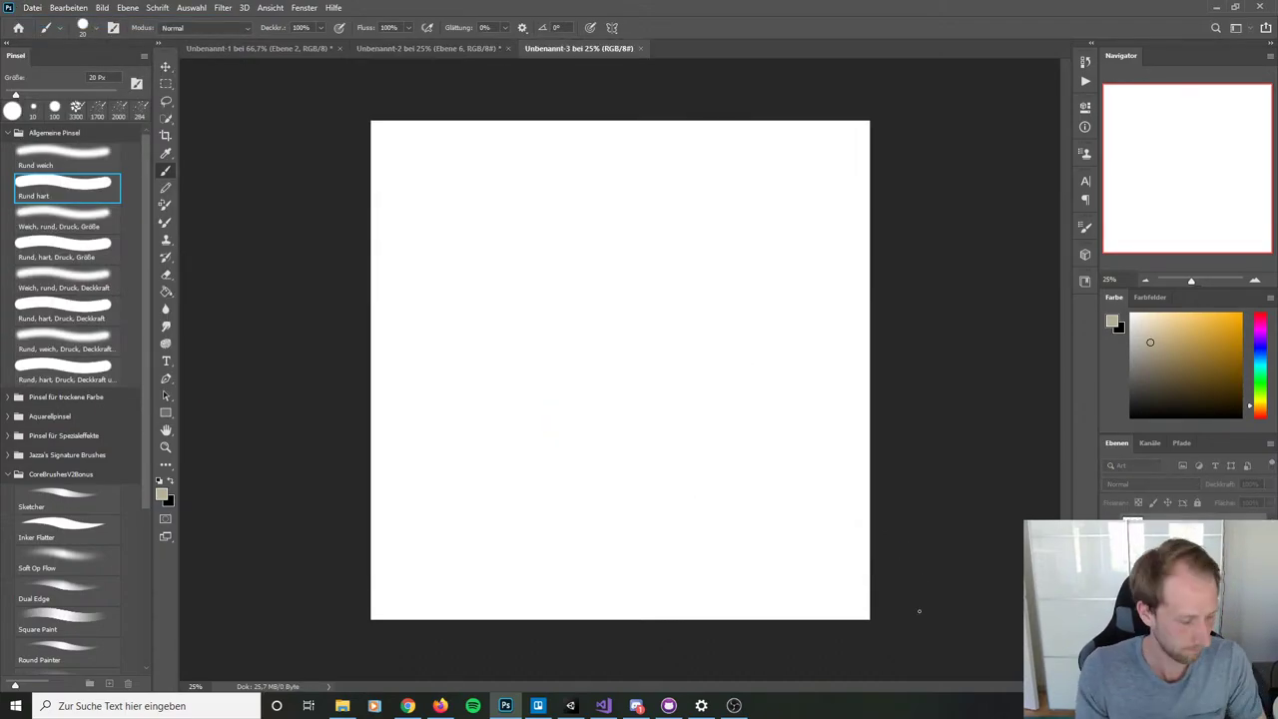
key("ctrl+shift+n")
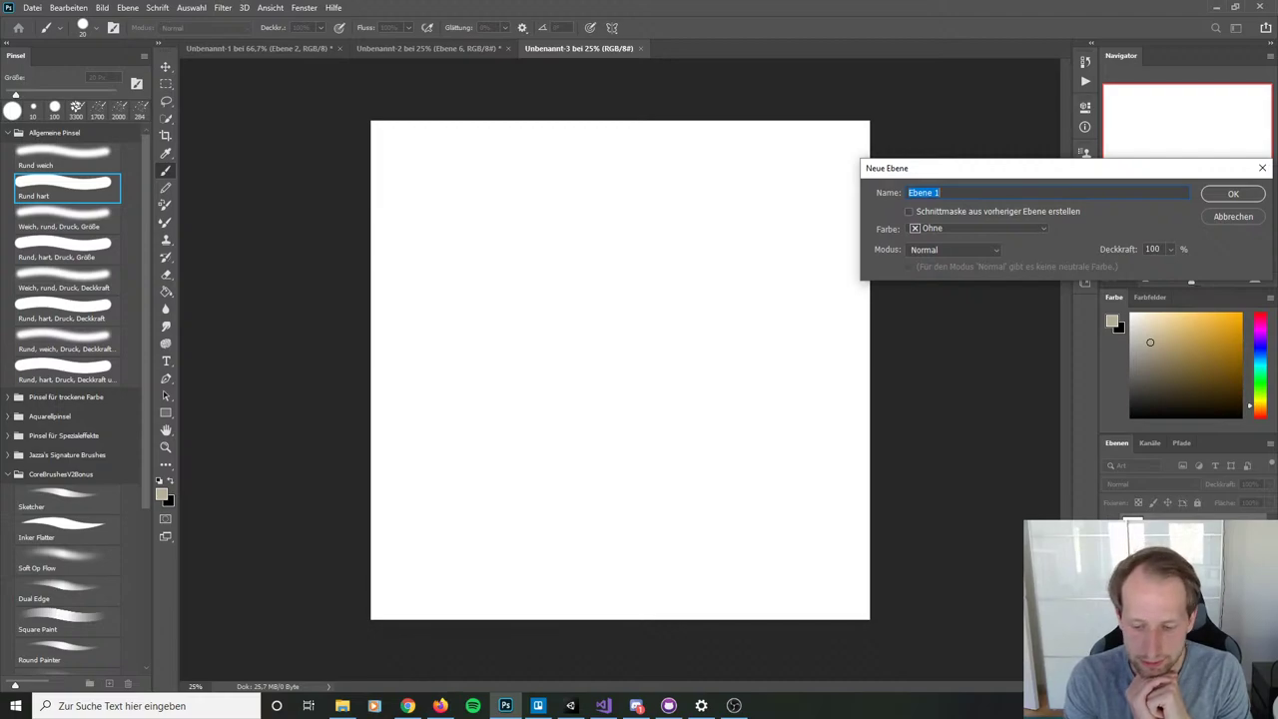
left_click(1233, 194)
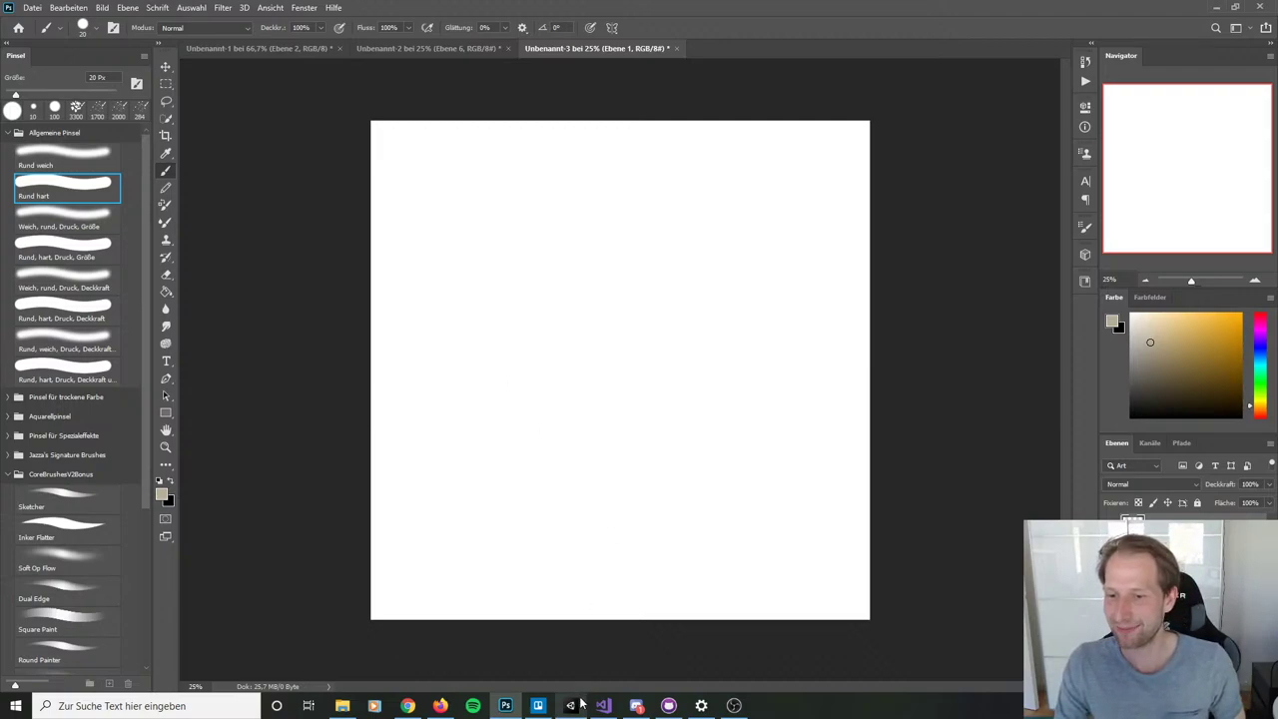
Step: Switch to Trello, look over the cards on the Ludum Dare 46 board, and return to the blank drawing
mouse_move(569, 706)
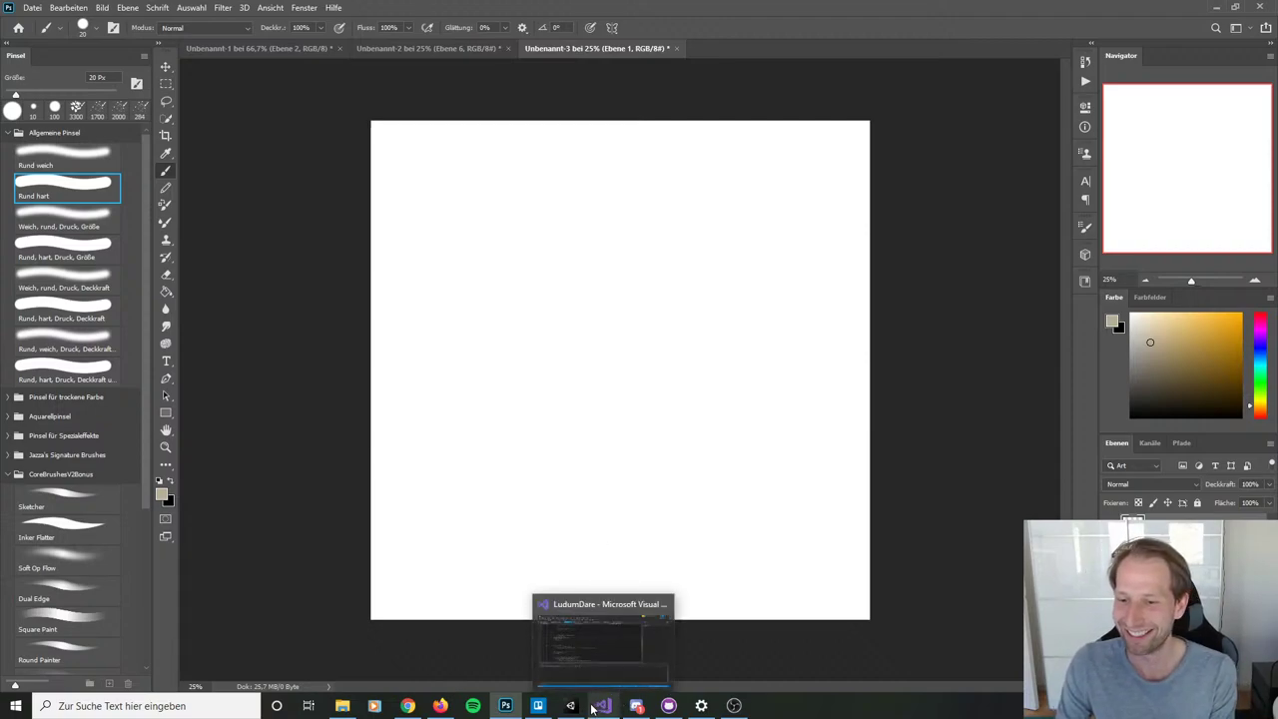
mouse_move(734, 705)
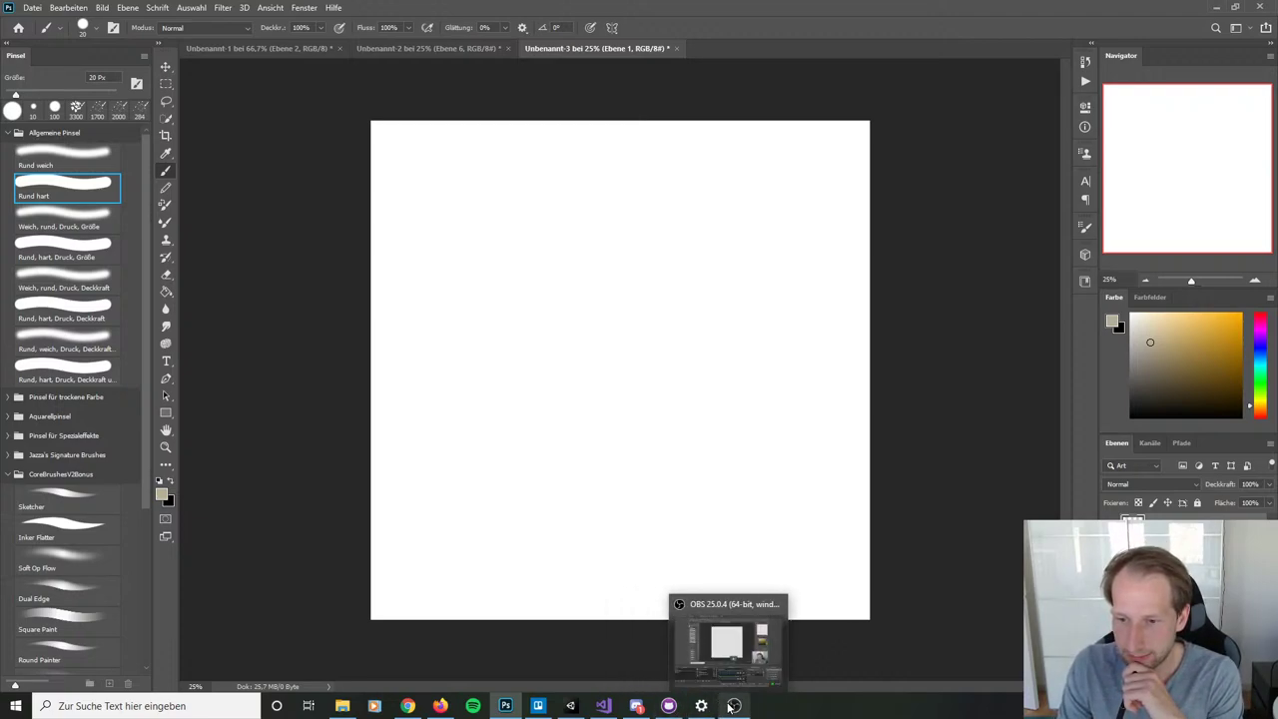
mouse_move(667, 707)
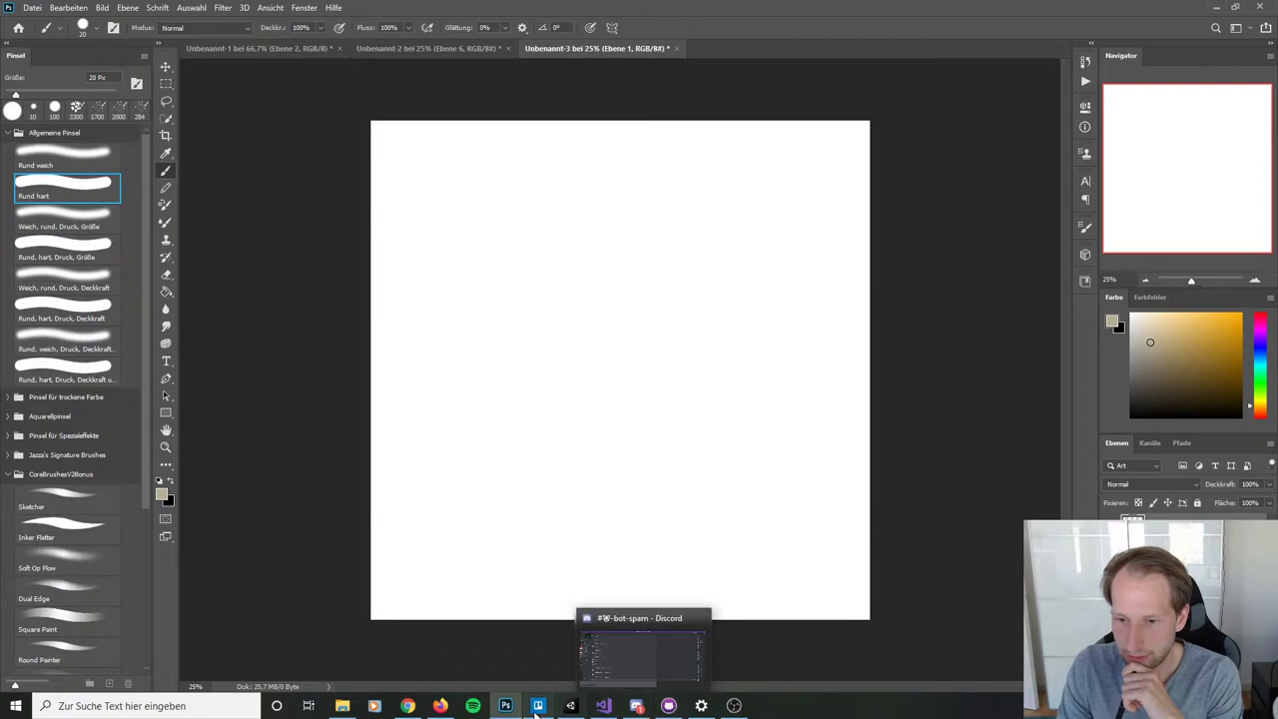
left_click(565, 681)
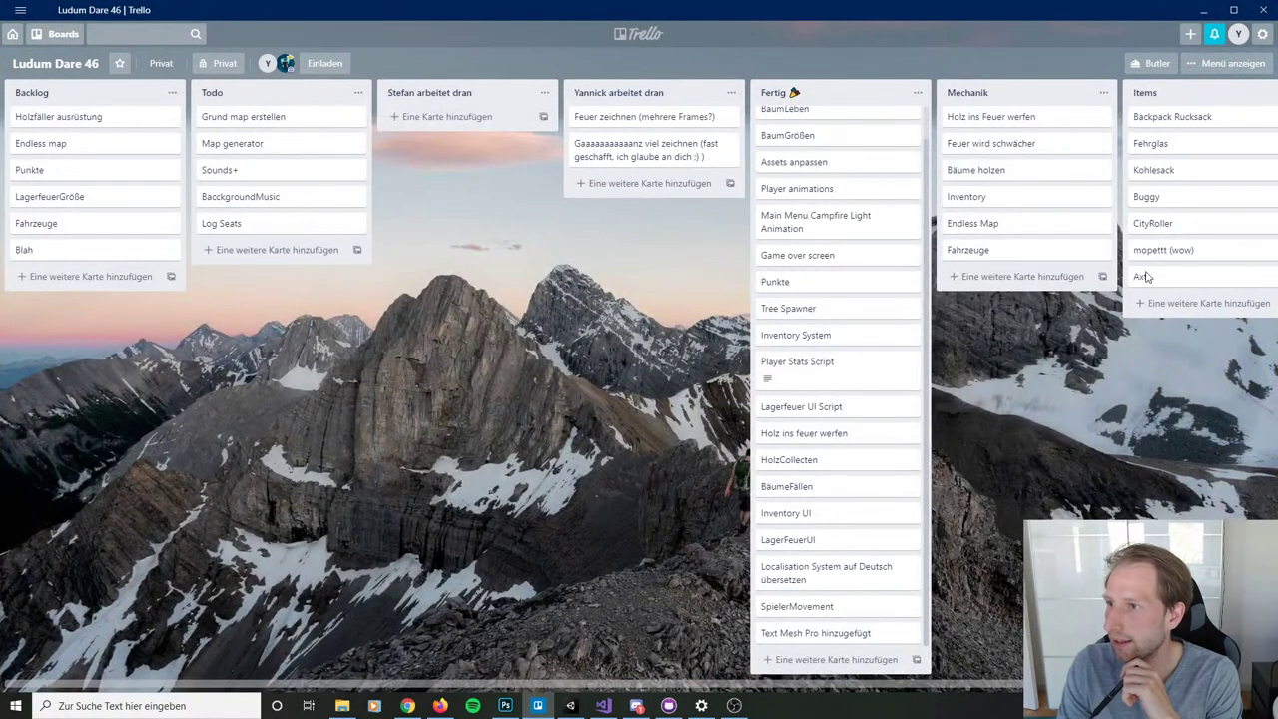
left_click(1208, 12)
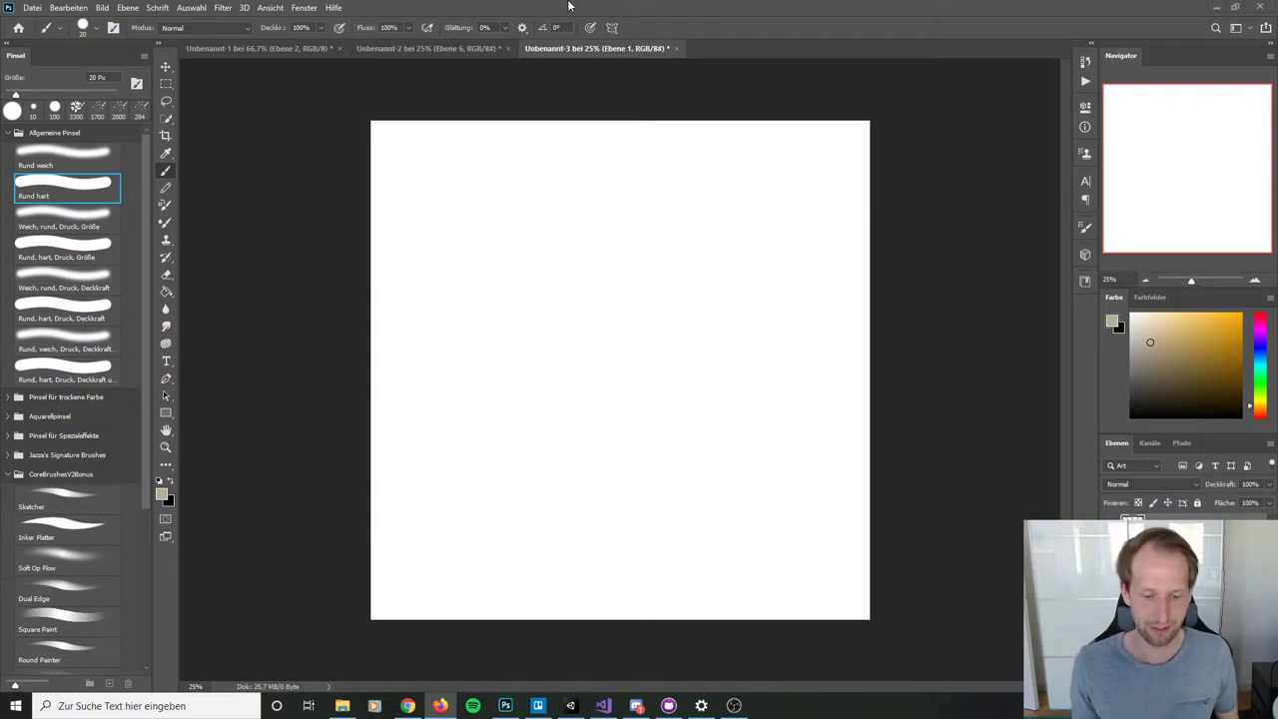
Step: Check the Unbenannt-1 artwork, remove the empty layer from Unbenannt-3 and paste the copied character there
left_click(300, 48)
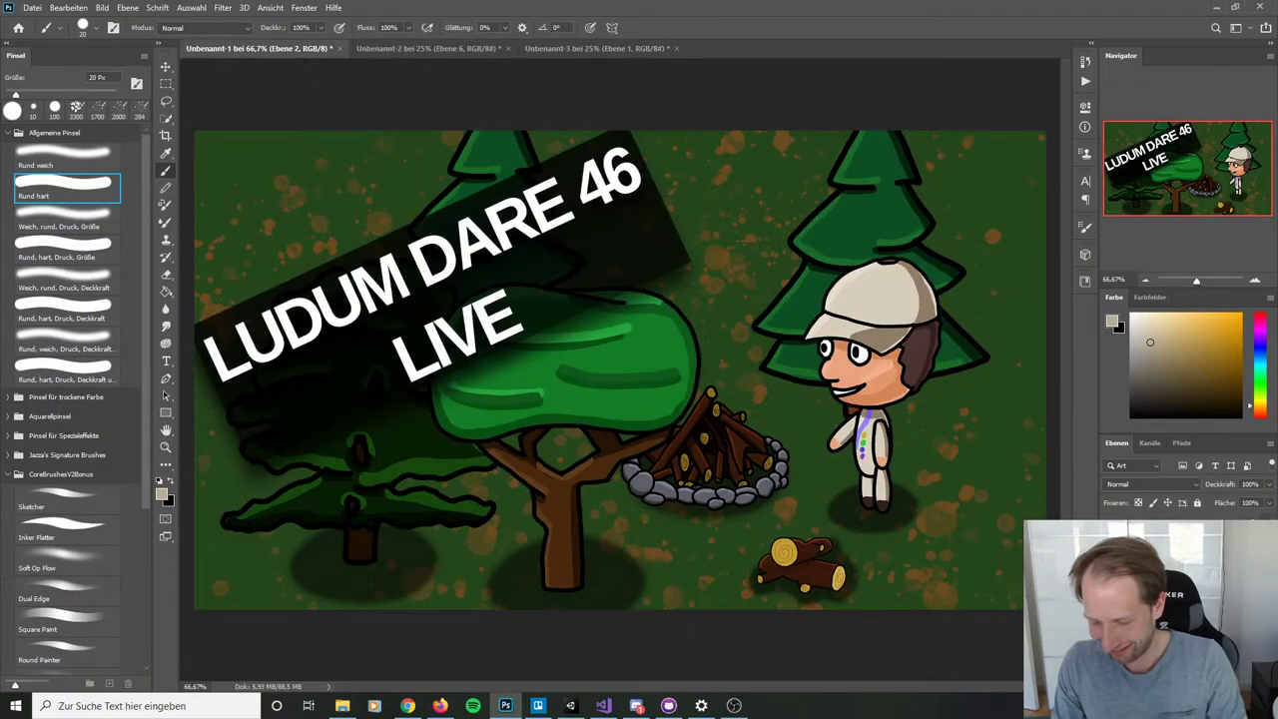
left_click(544, 50)
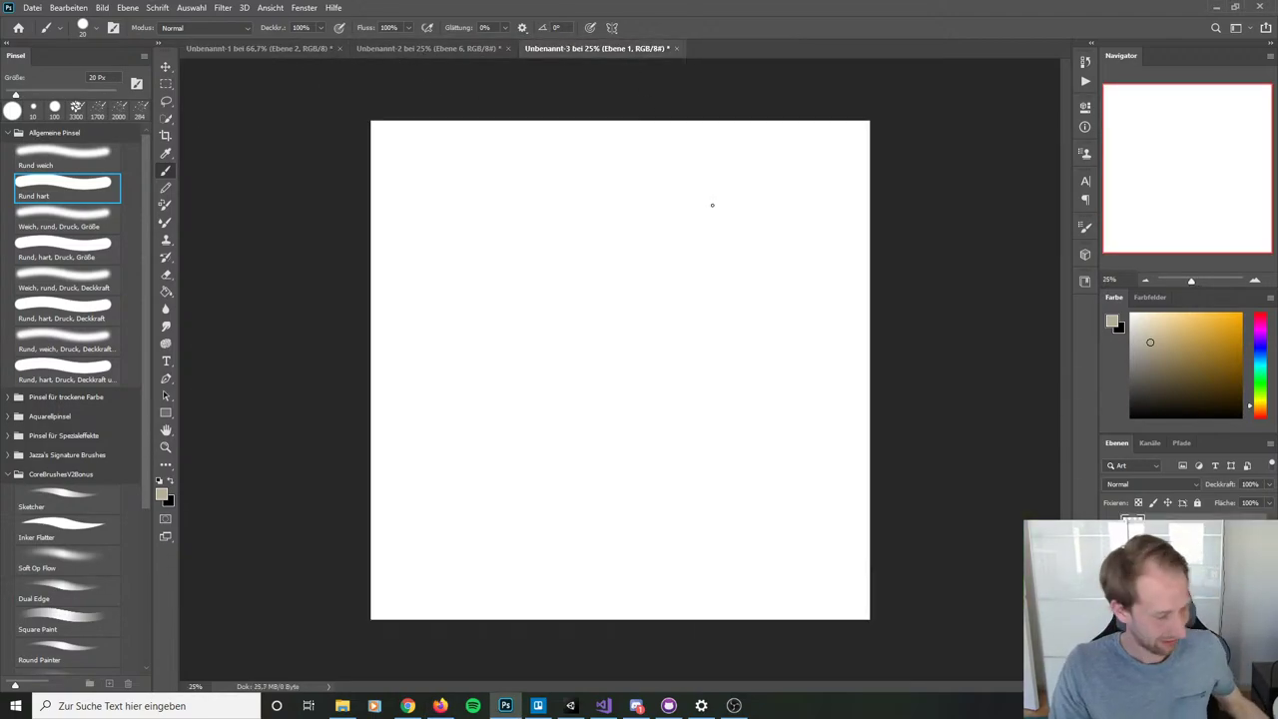
key("ctrl+z")
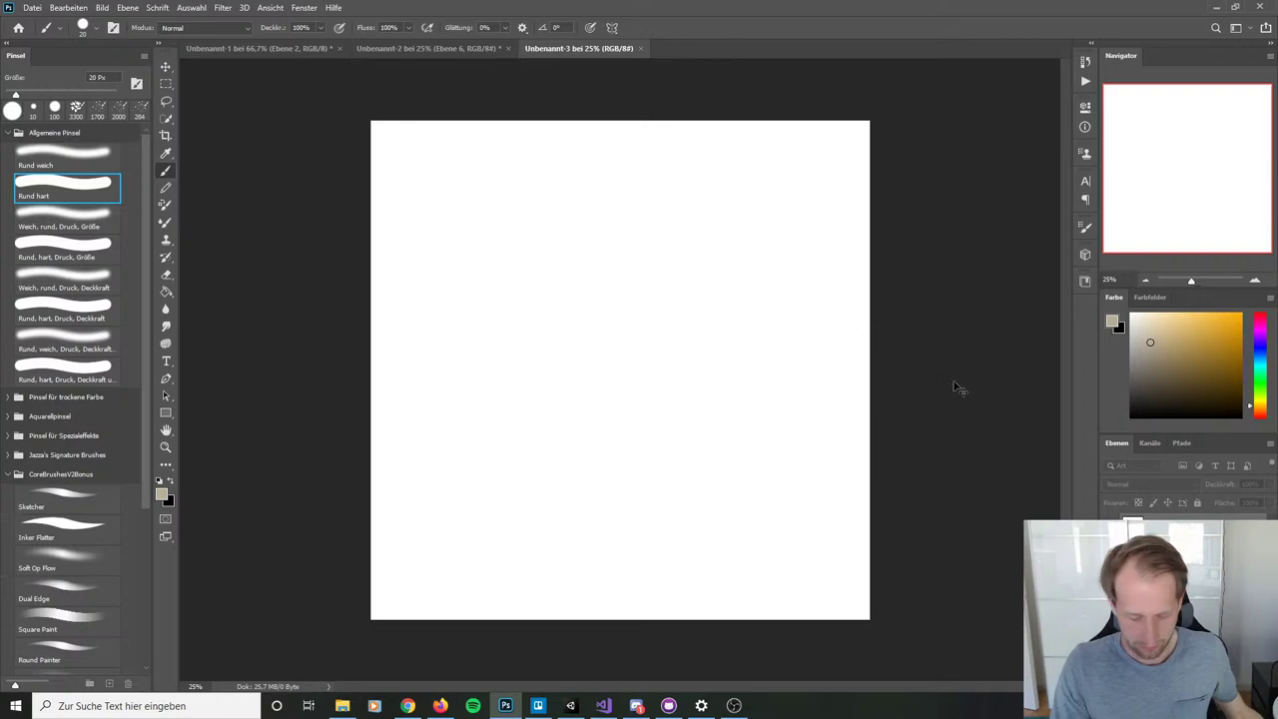
key("ctrl+v")
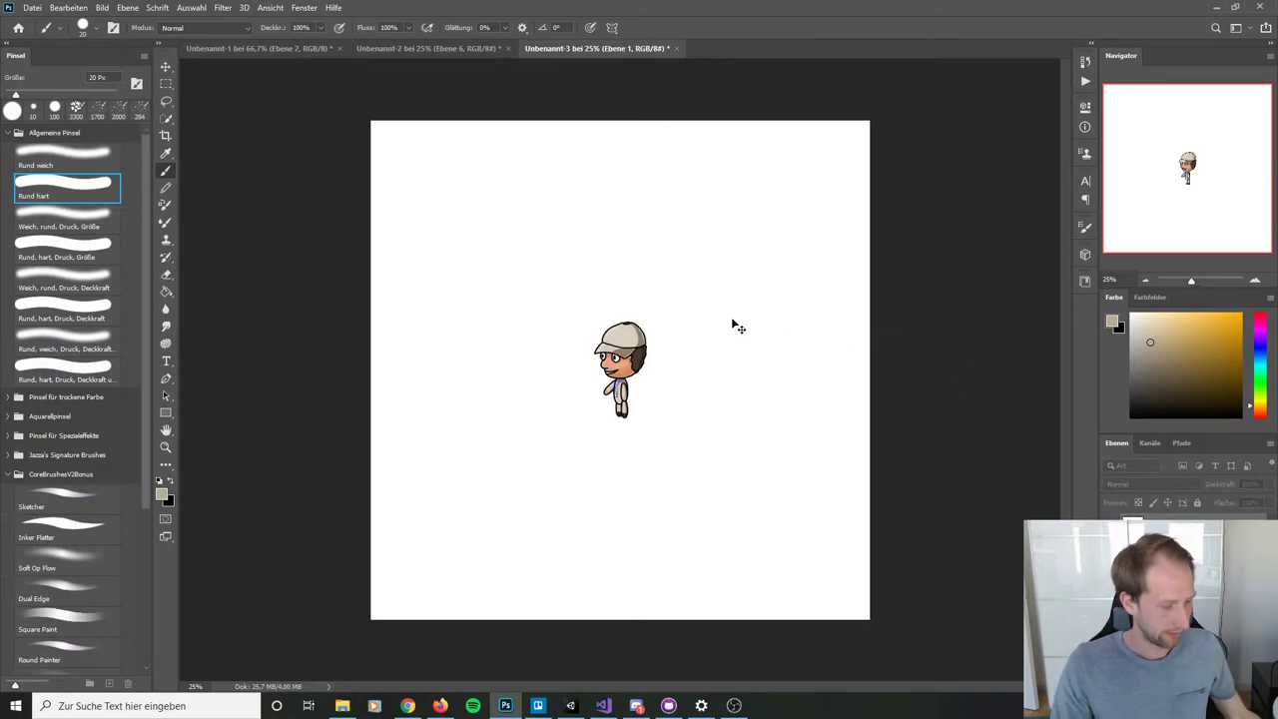
key("ctrl+z")
key("ctrl+v")
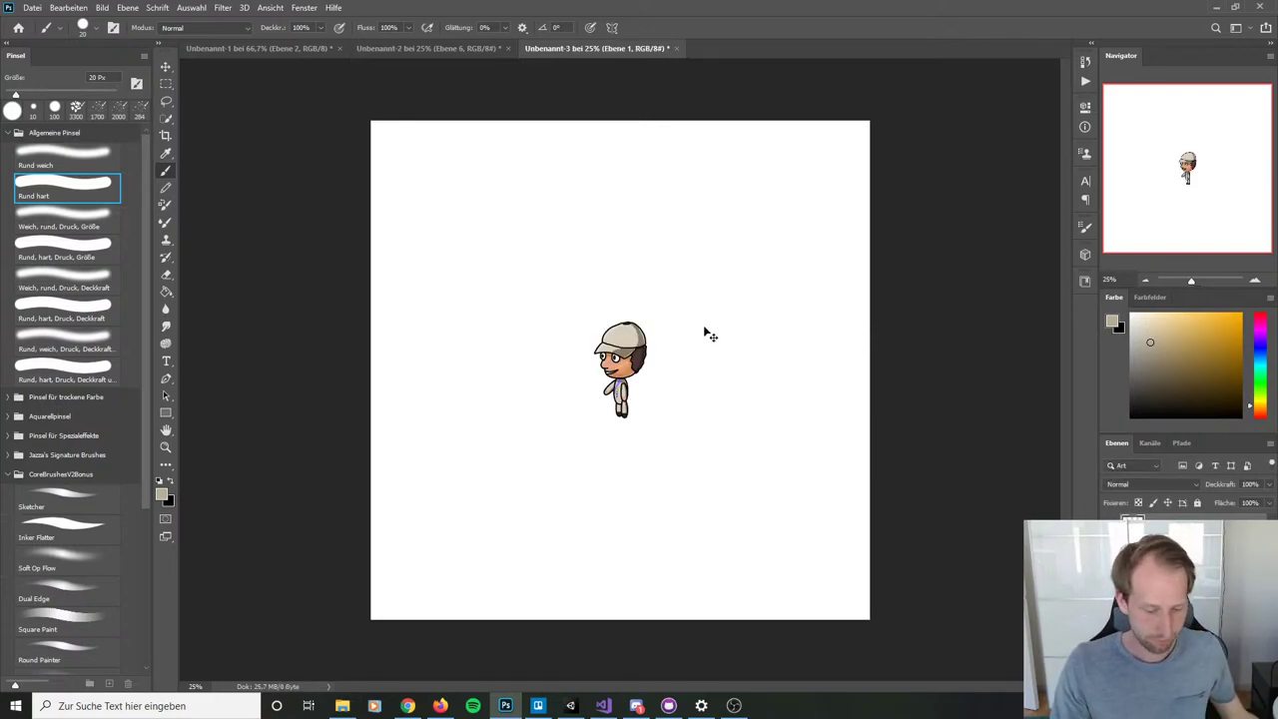
Step: Scale the pasted character proportionally to about 449%, centre it on the canvas, and switch to the Brush tool
key("ctrl+t")
left_click_drag(644, 322, 781, 83)
left_click_drag(708, 253, 604, 399)
left_click_drag(670, 227, 765, 71)
left_click_drag(692, 279, 703, 313)
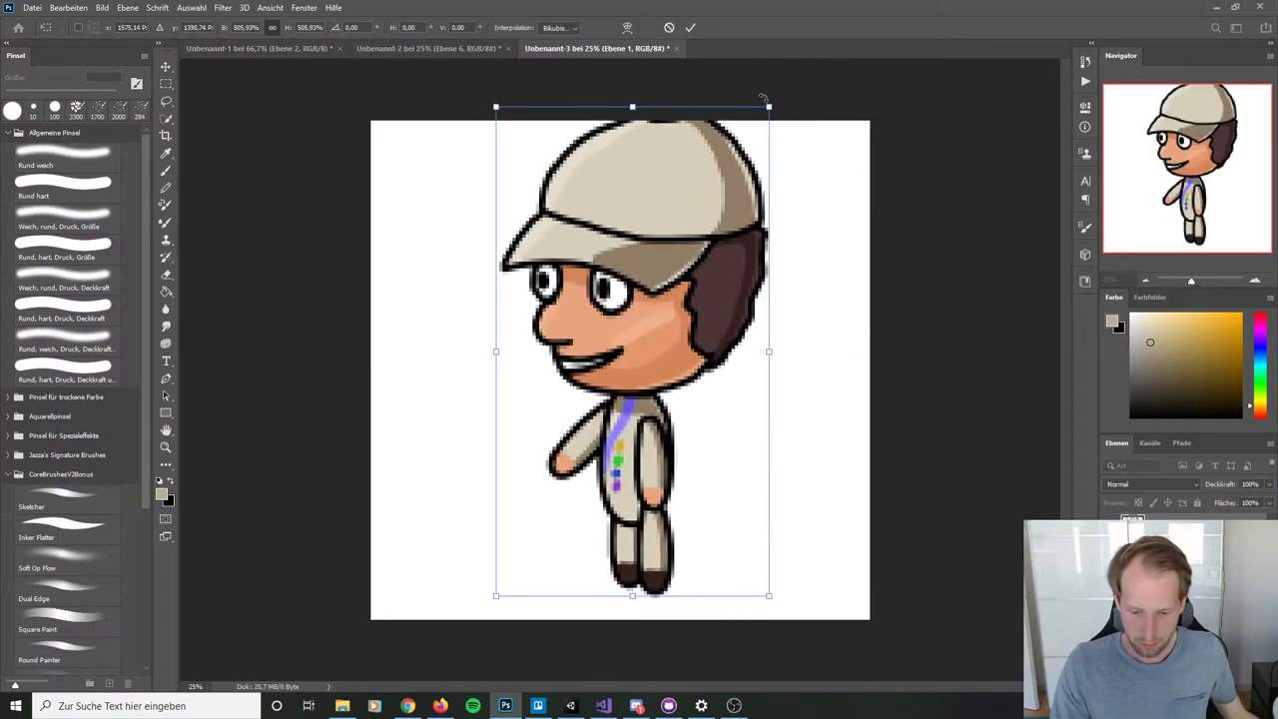
left_click_drag(766, 107, 749, 163)
left_click_drag(689, 266, 701, 258)
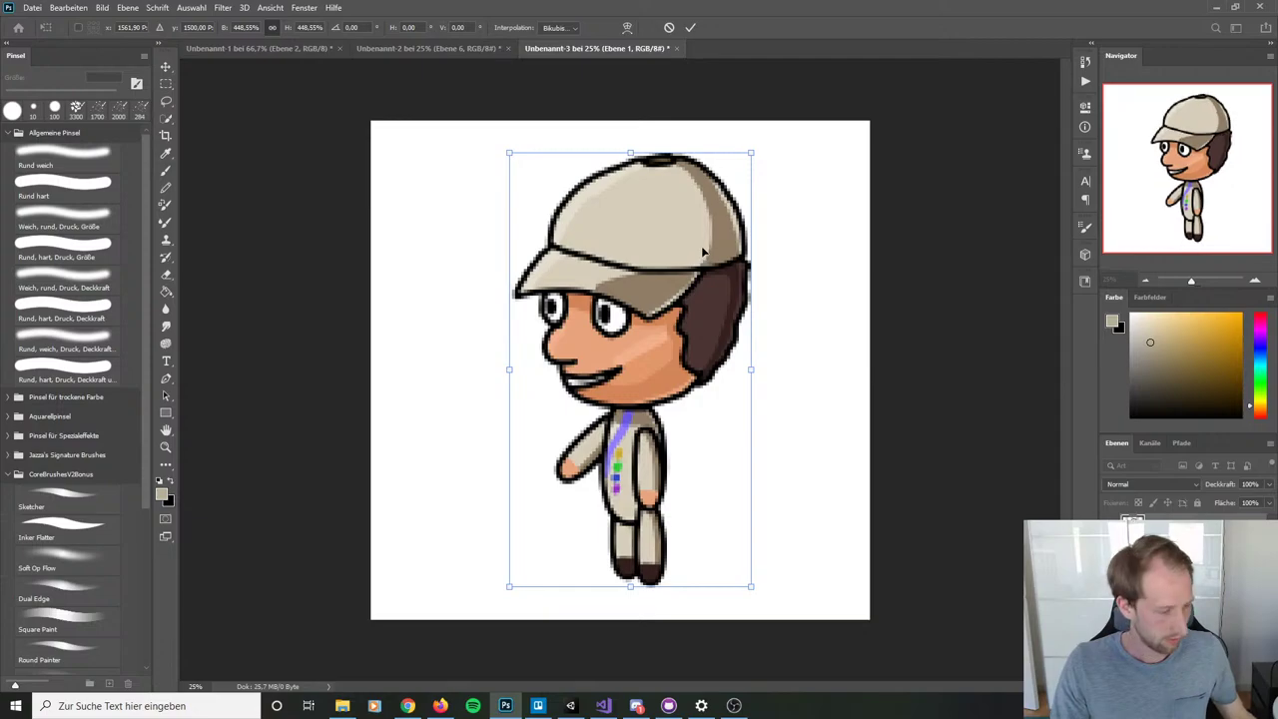
key("Return")
key("b")
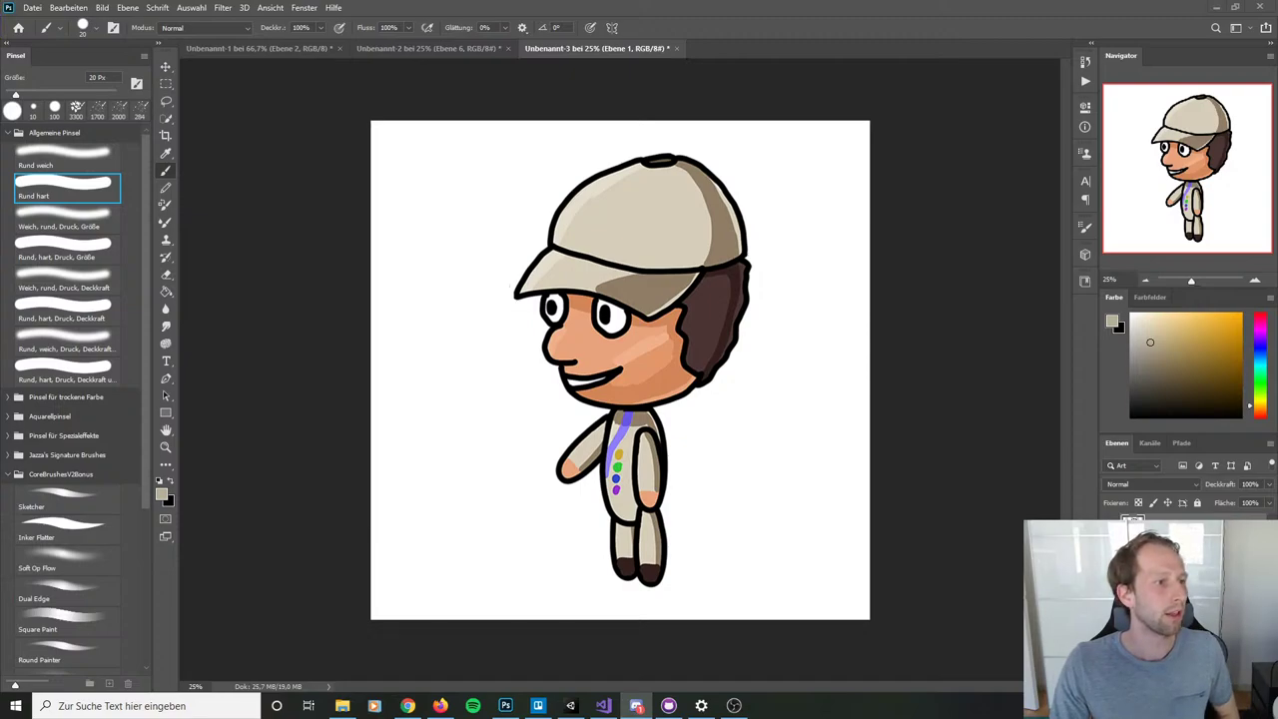
Step: Switch to Discord and show the call partner's shared Unity screen in full-screen view
left_click(636, 705)
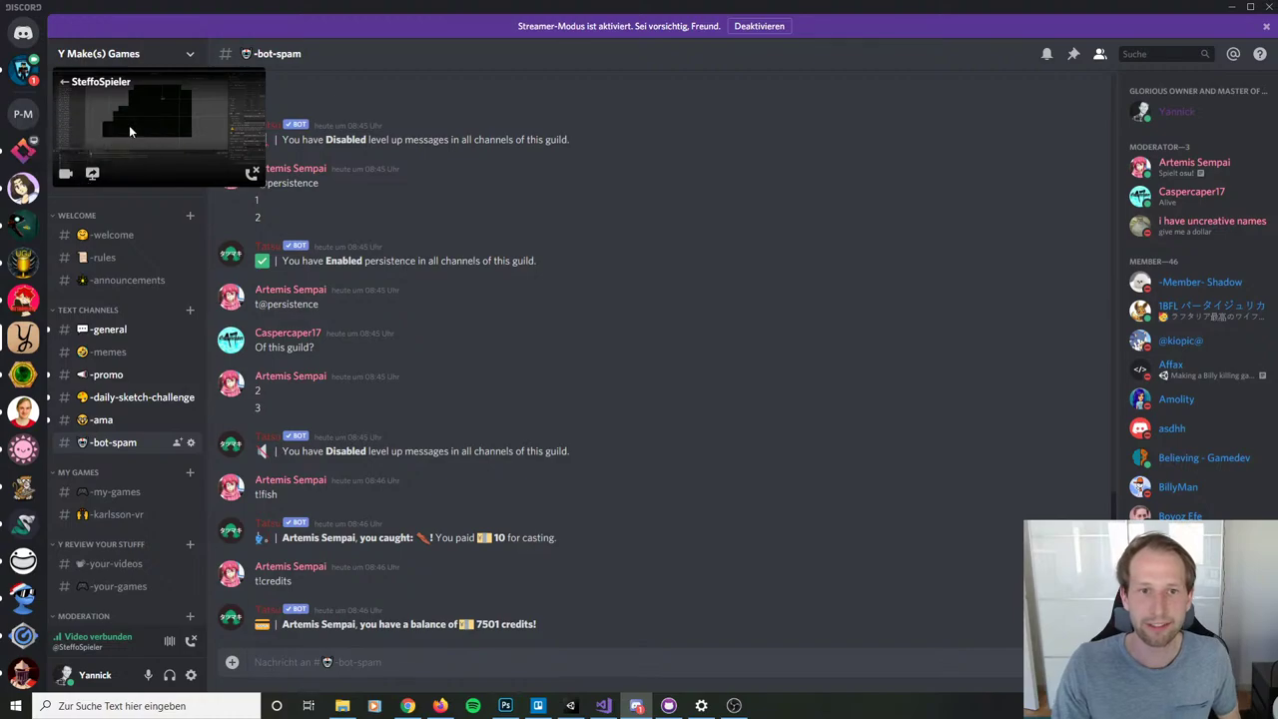
left_click(77, 91)
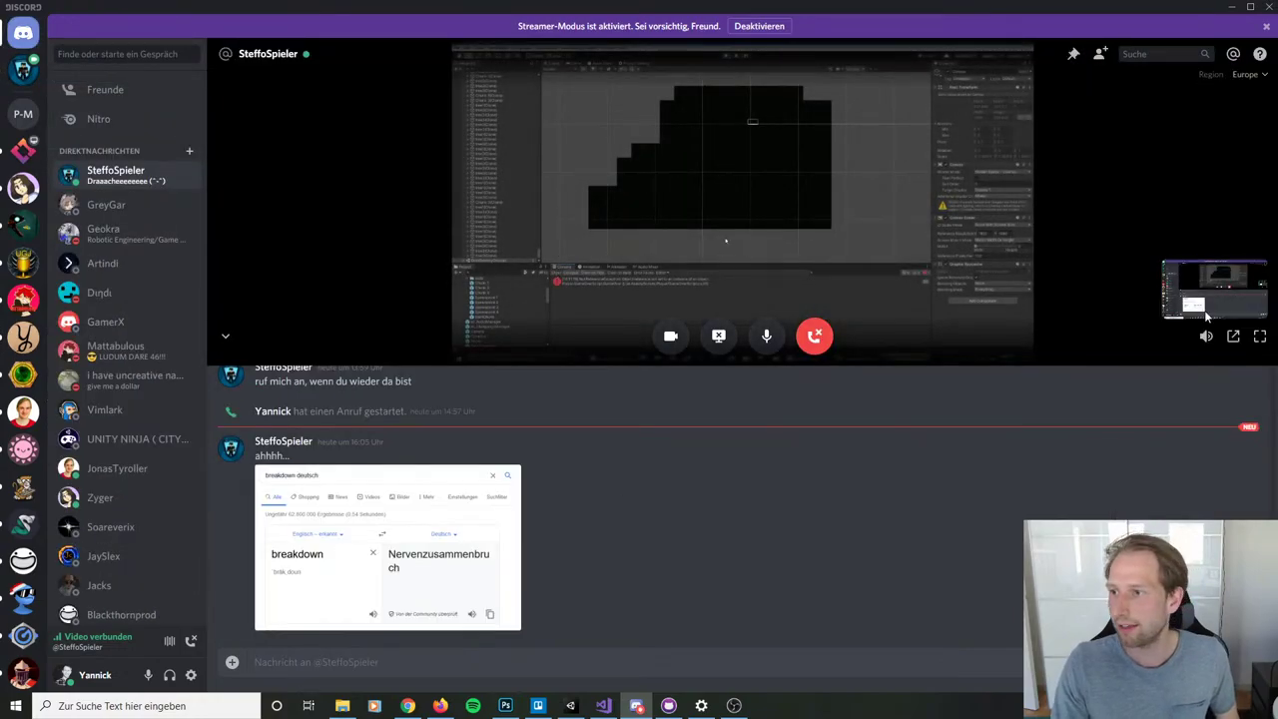
left_click(1260, 339)
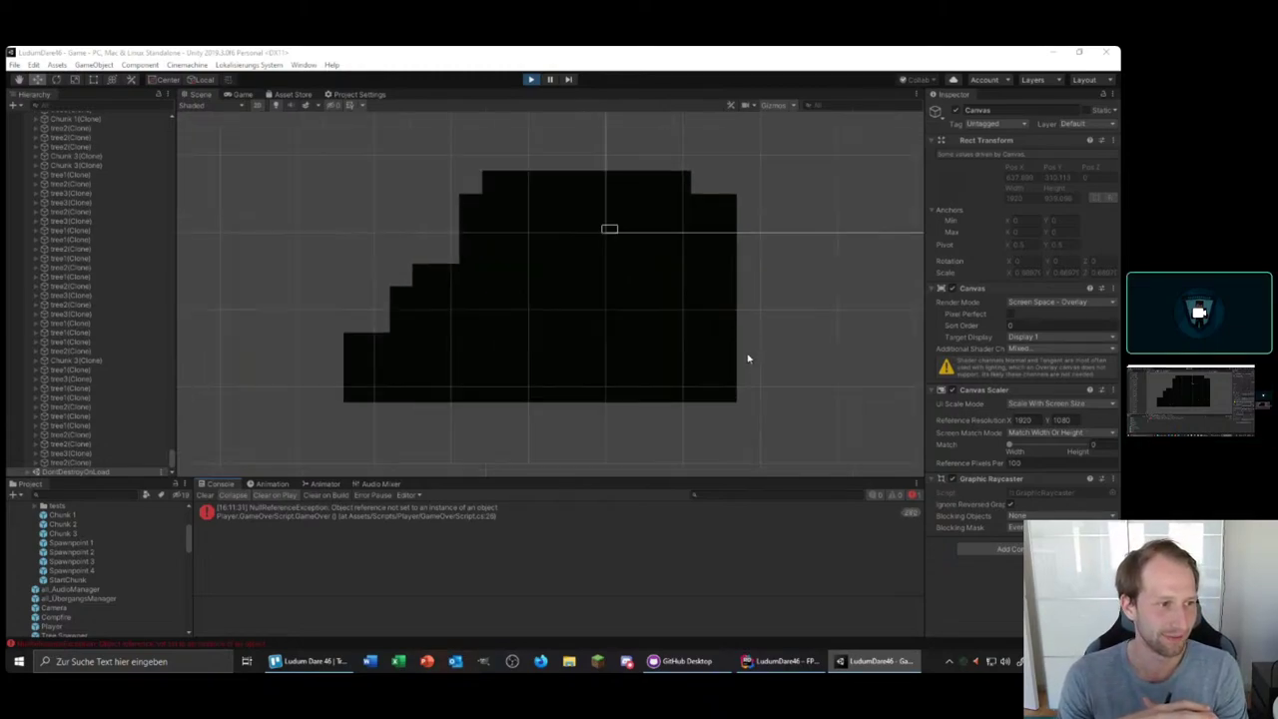
Step: Examine the generated map in the Scene view and inspect the settings of the Global Light 2D object
scroll(719, 340, "up", 3)
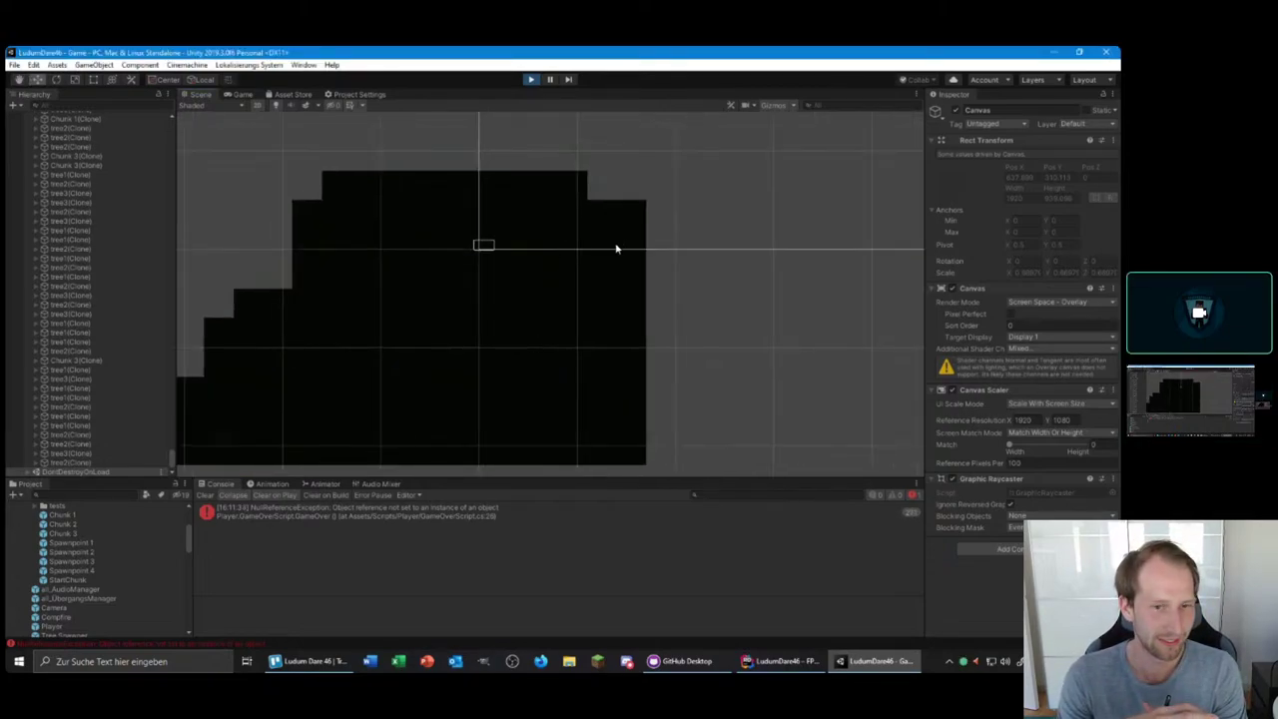
left_click_drag(616, 245, 743, 224)
scroll(143, 433, "up", 3)
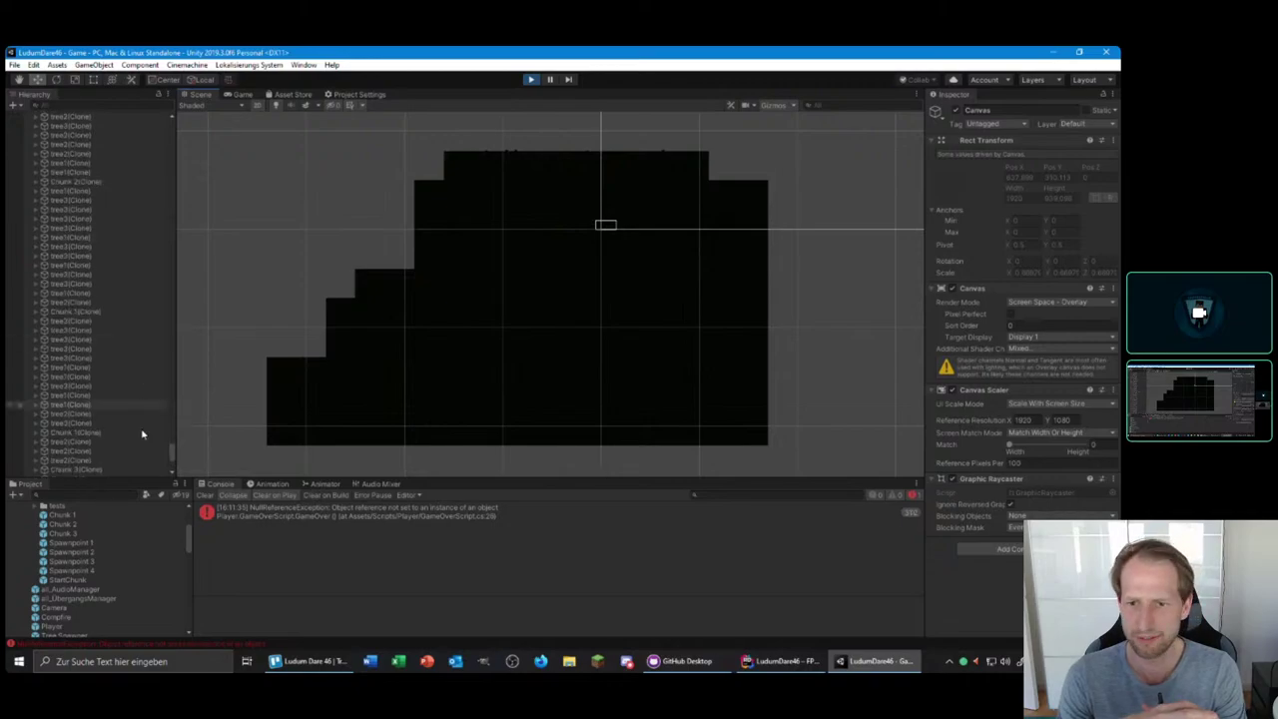
left_click_drag(172, 451, 91, 131)
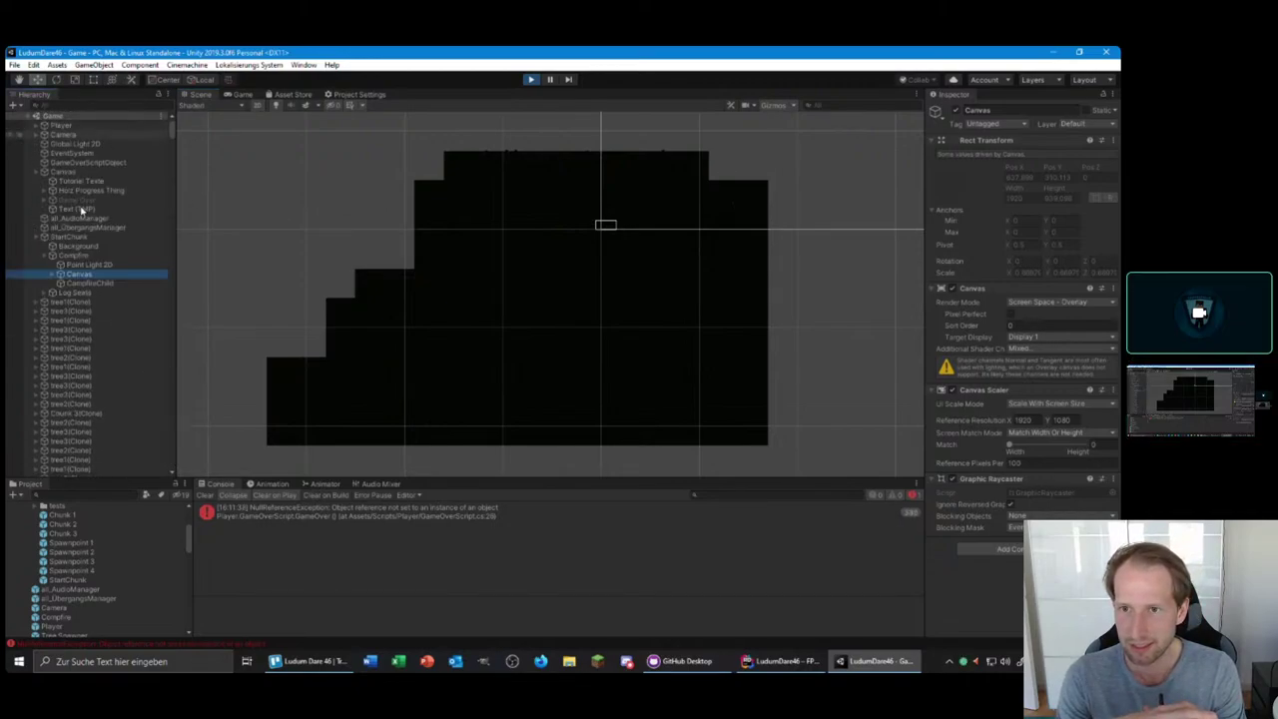
left_click(75, 144)
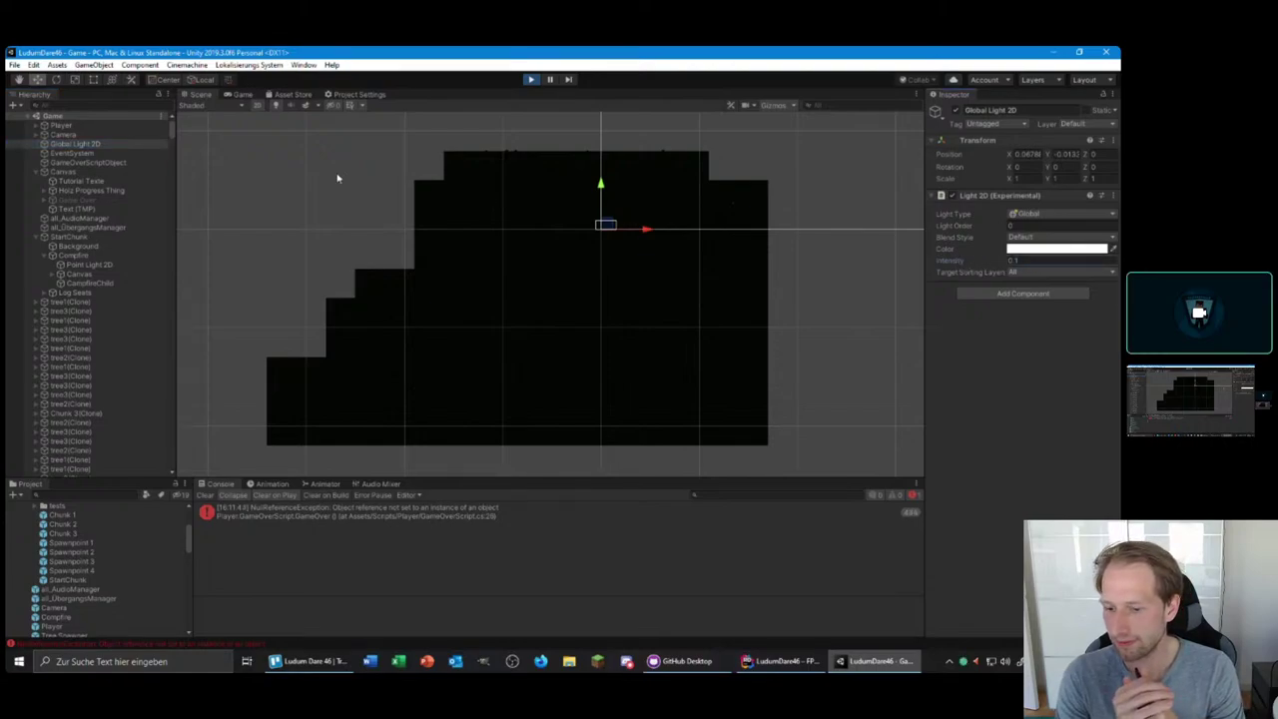
Step: Move the Player object across the map to its left edge so new chunks spawn, and check the Game view
left_click(60, 126)
left_click_drag(738, 198, 421, 243)
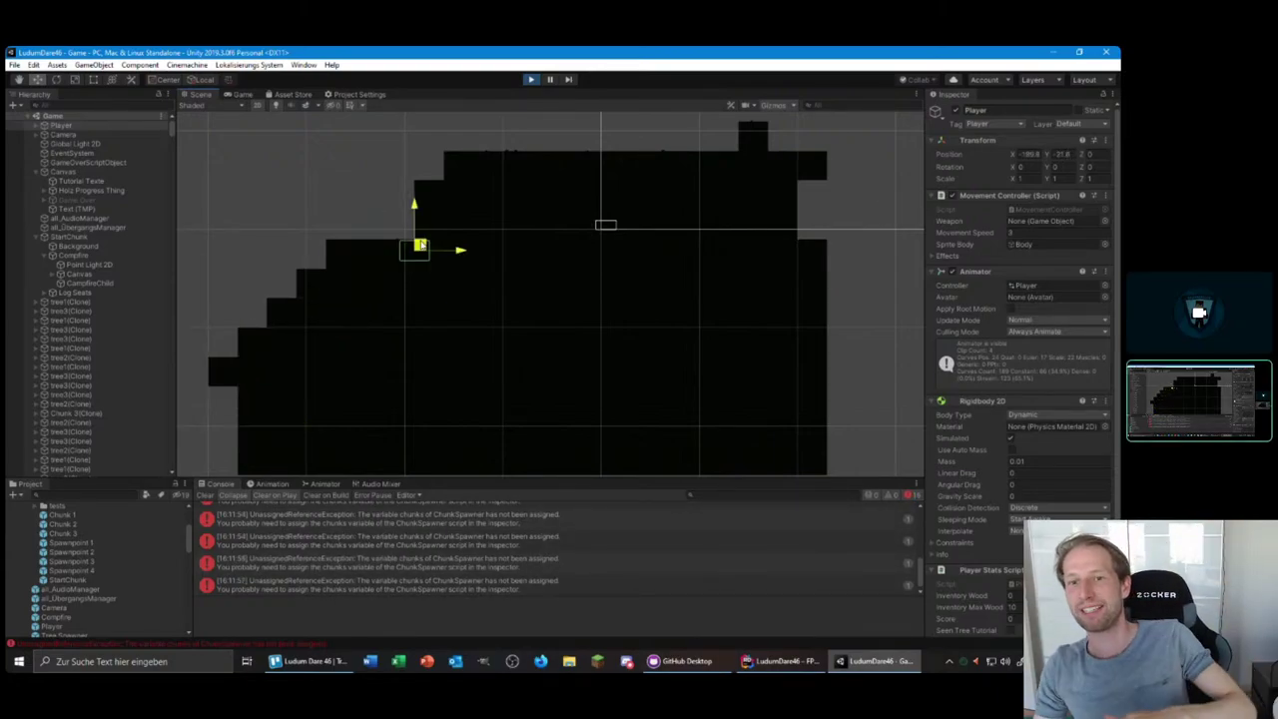
left_click(243, 94)
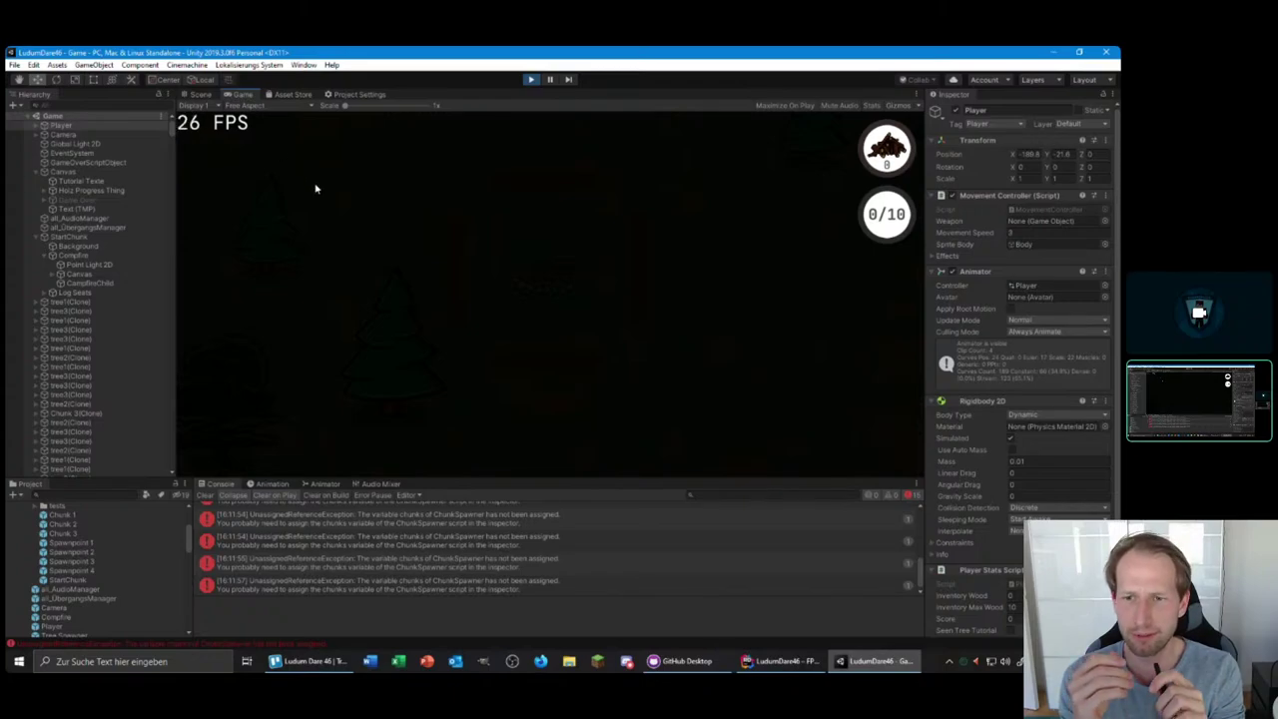
Step: Return to the Scene view and move the Player along the map's upper, right and lower-left edges to spawn further chunks
left_click(200, 94)
scroll(479, 329, "down", 3)
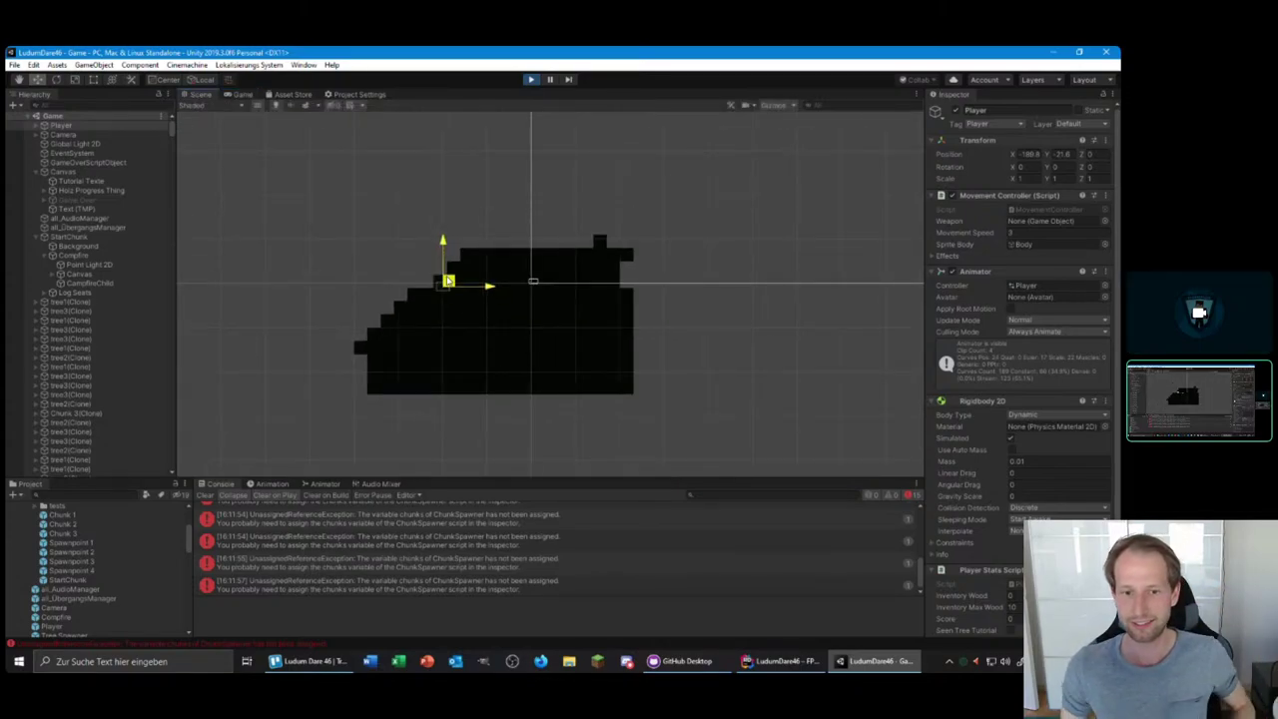
left_click_drag(436, 275, 577, 241)
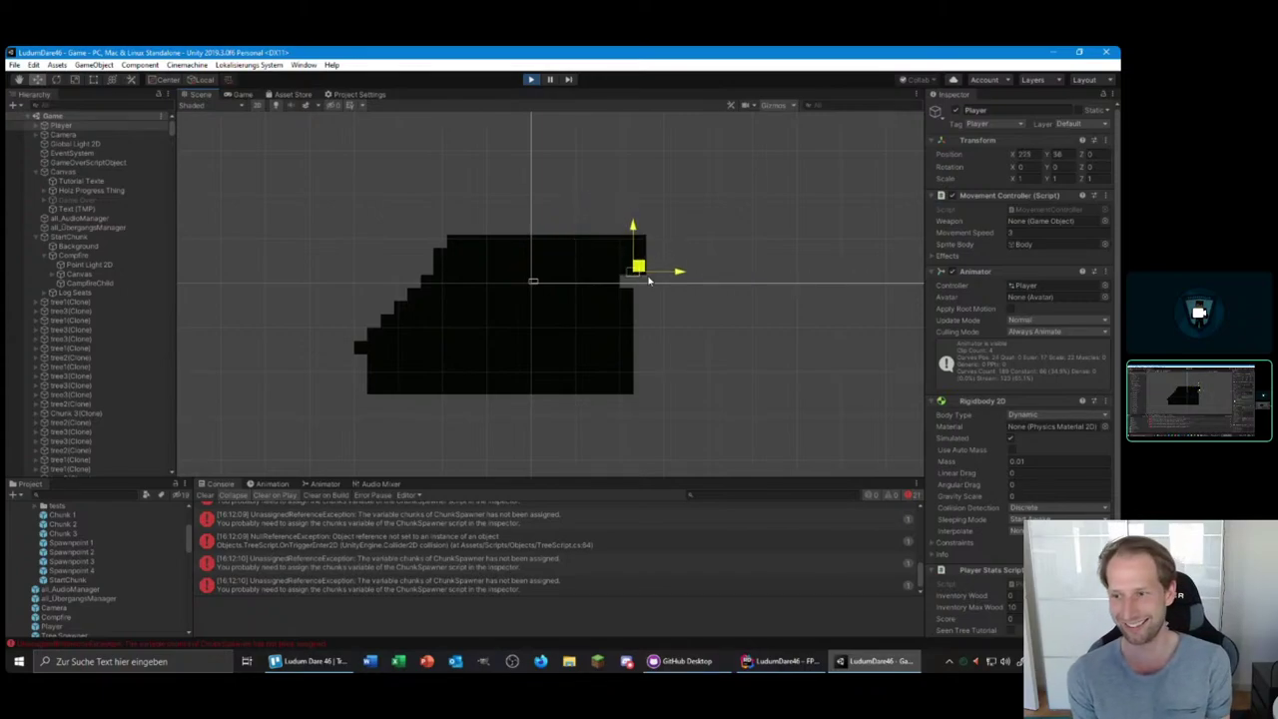
left_click_drag(648, 280, 646, 361)
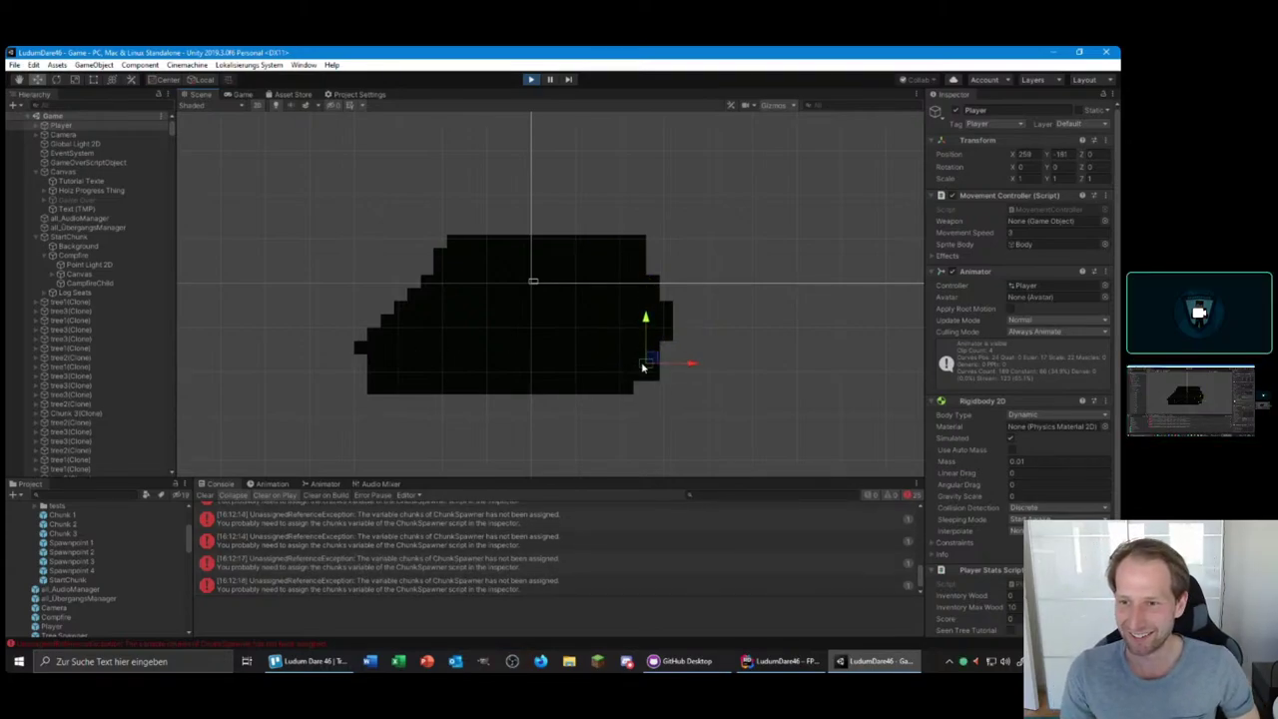
left_click_drag(501, 365, 351, 362)
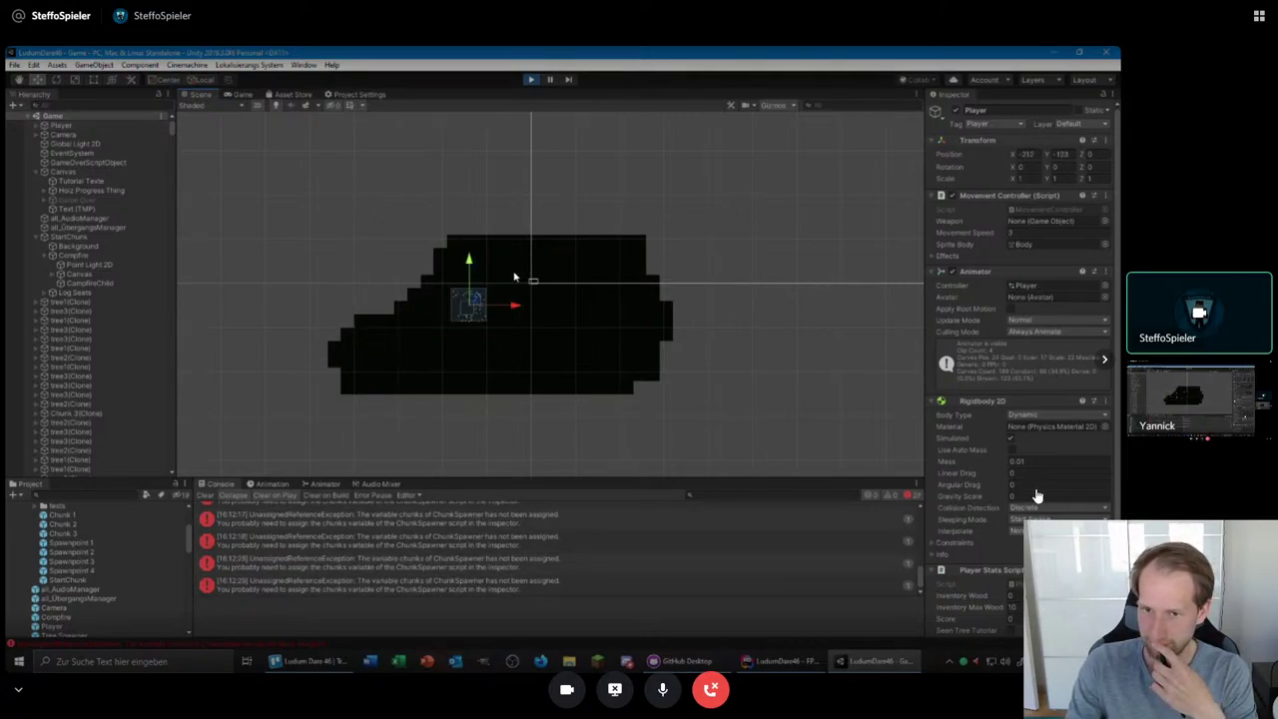
Step: Select all objects in the scene, check the frame rate in the Game view, and clear the selection in the Scene view
left_click(399, 404)
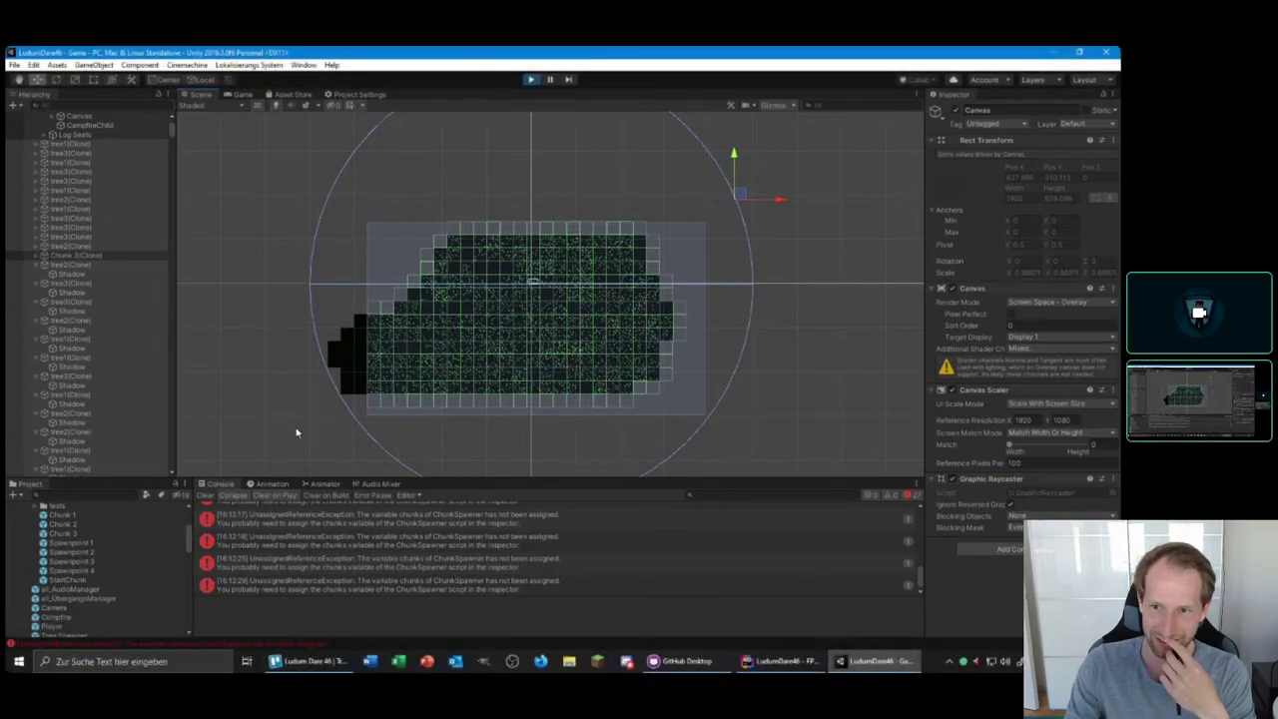
left_click(237, 105)
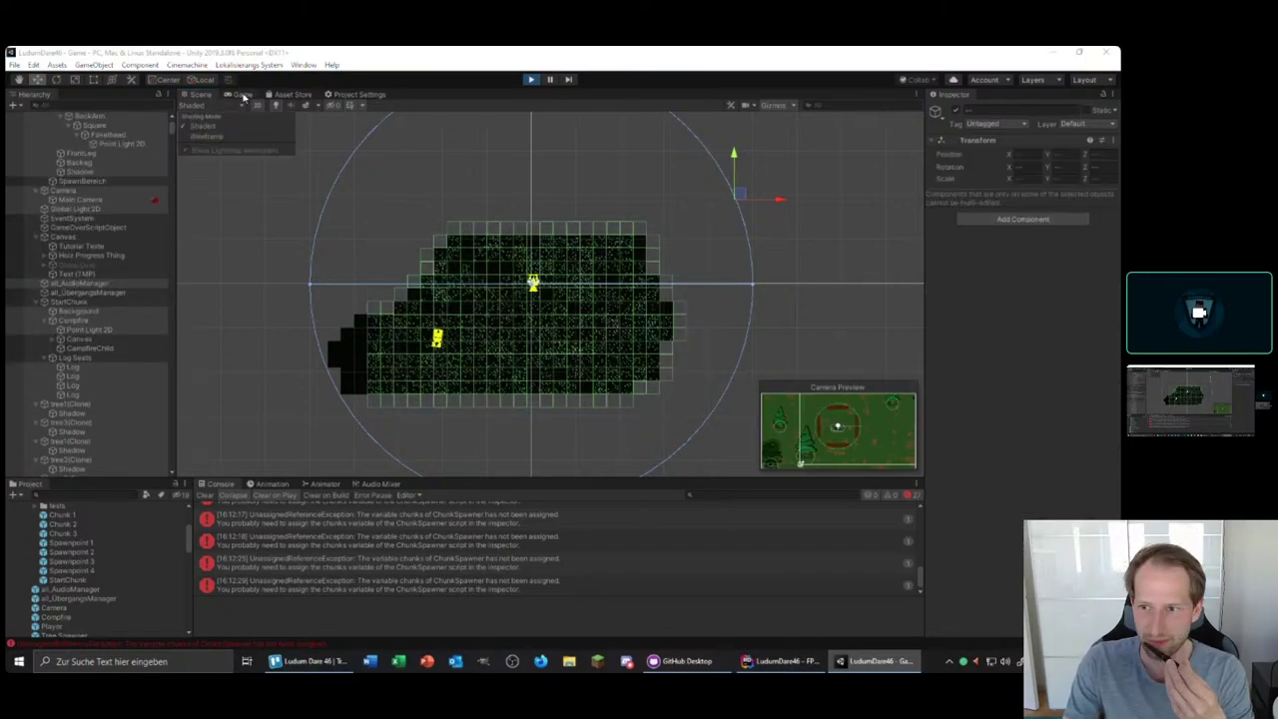
left_click(243, 95)
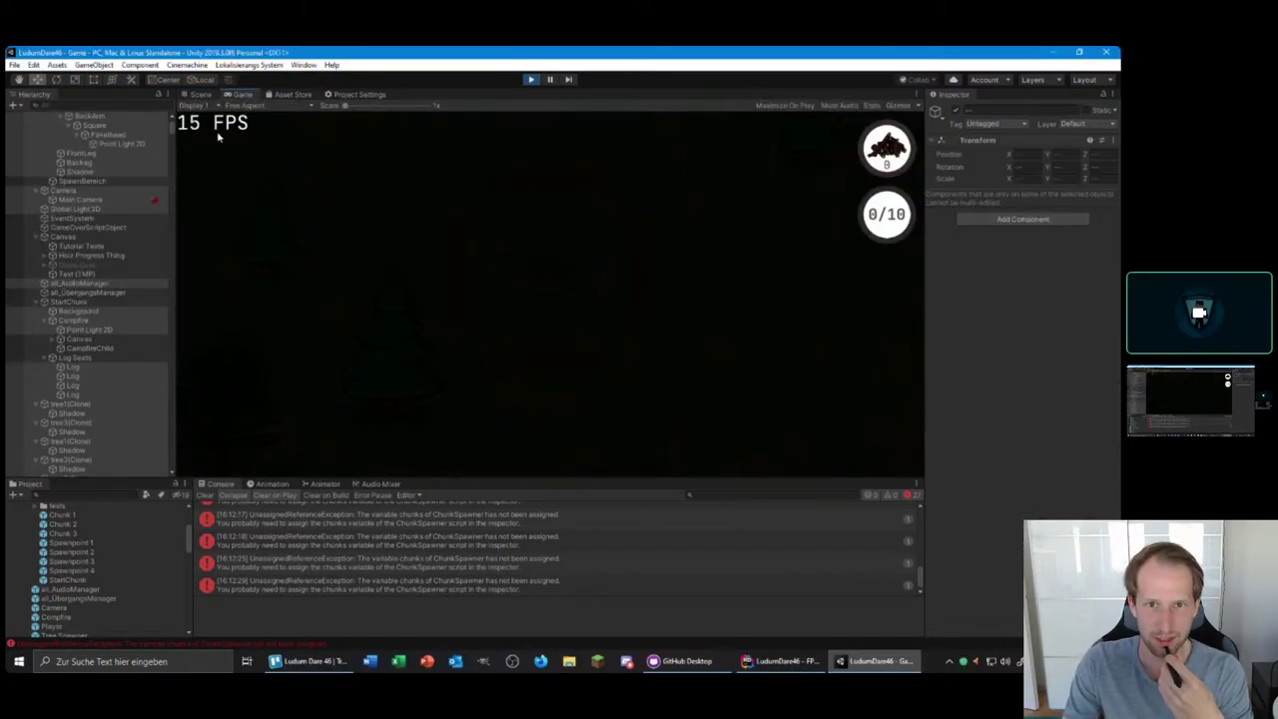
left_click(201, 95)
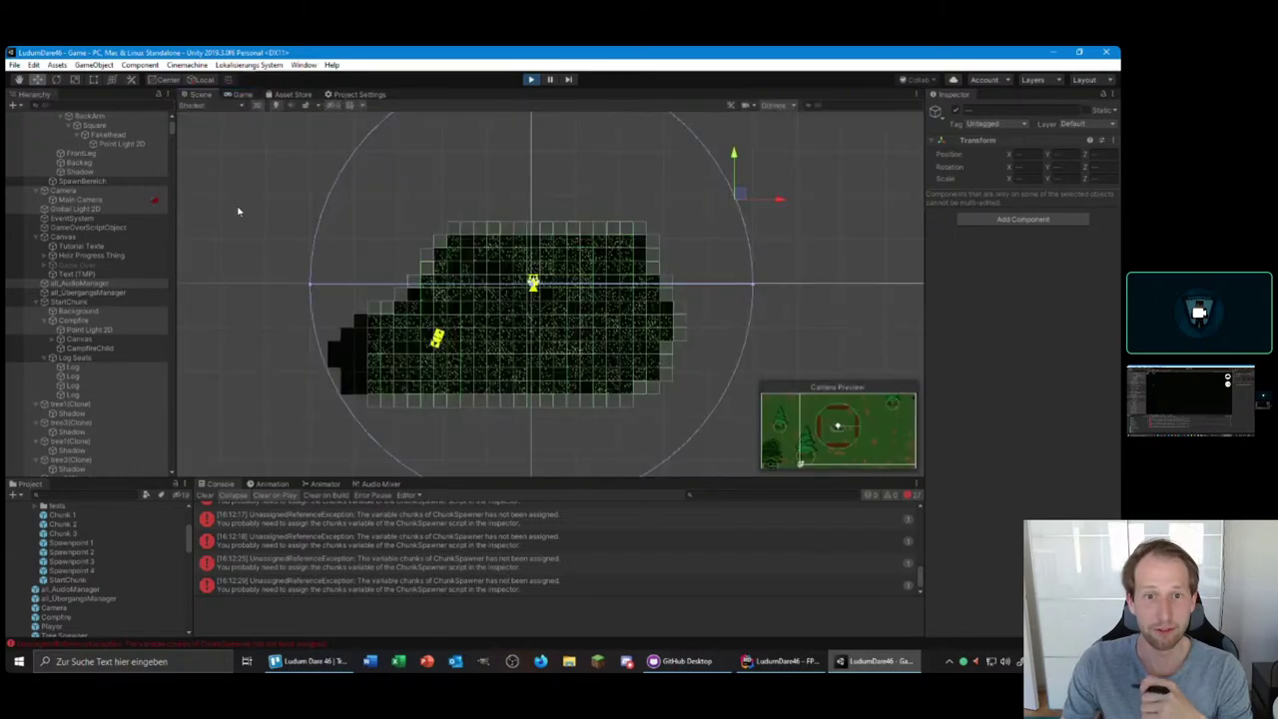
left_click(289, 210)
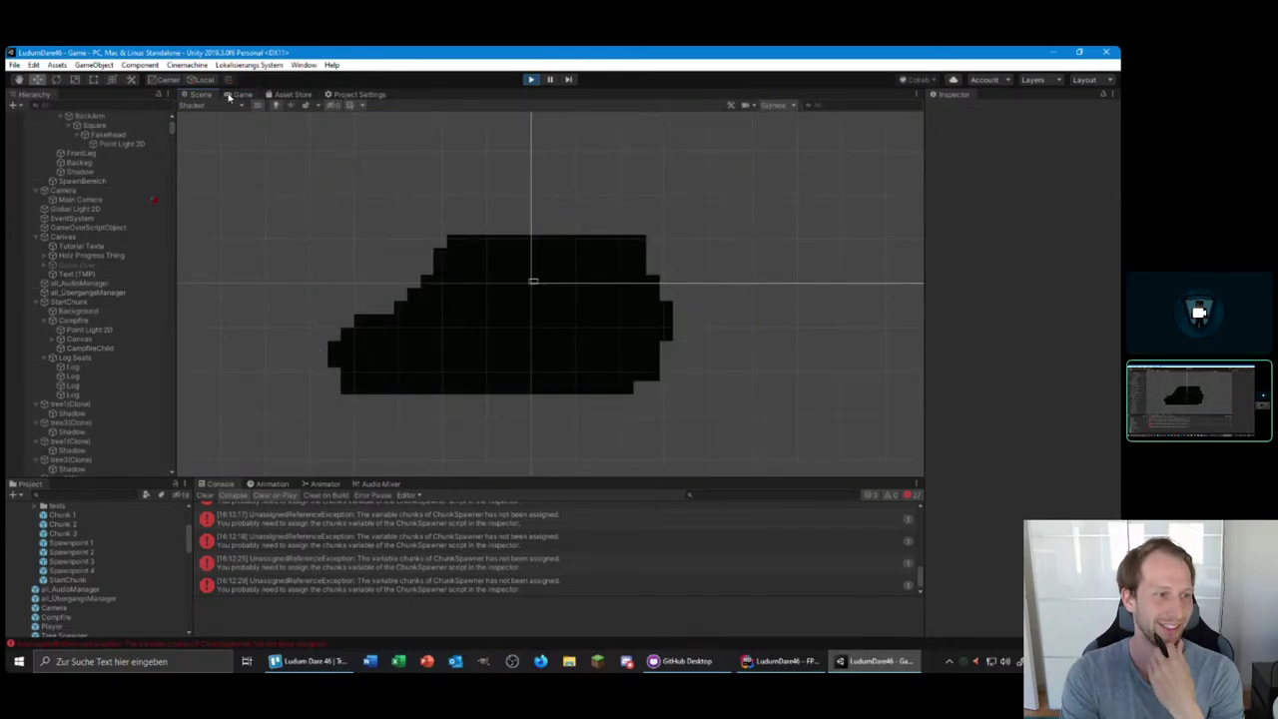
Step: Compare the Game view's frame rate with nothing selected and return to the Scene view
left_click(242, 95)
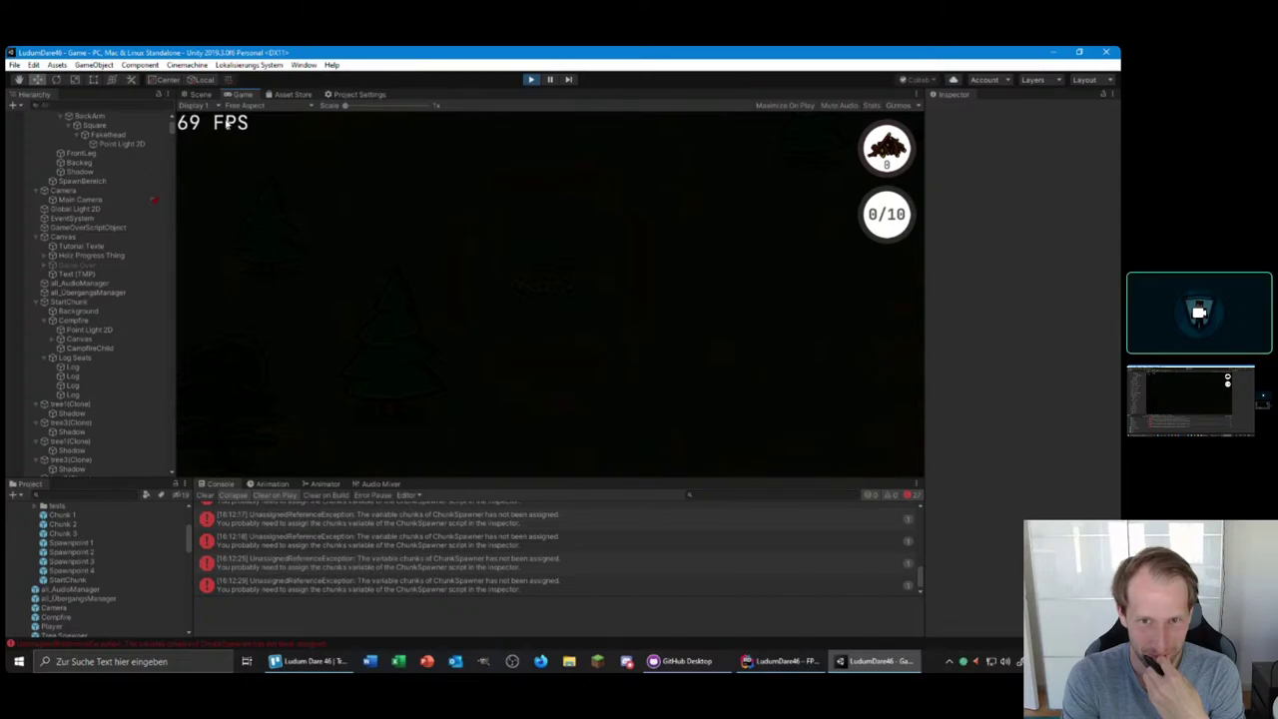
left_click(200, 94)
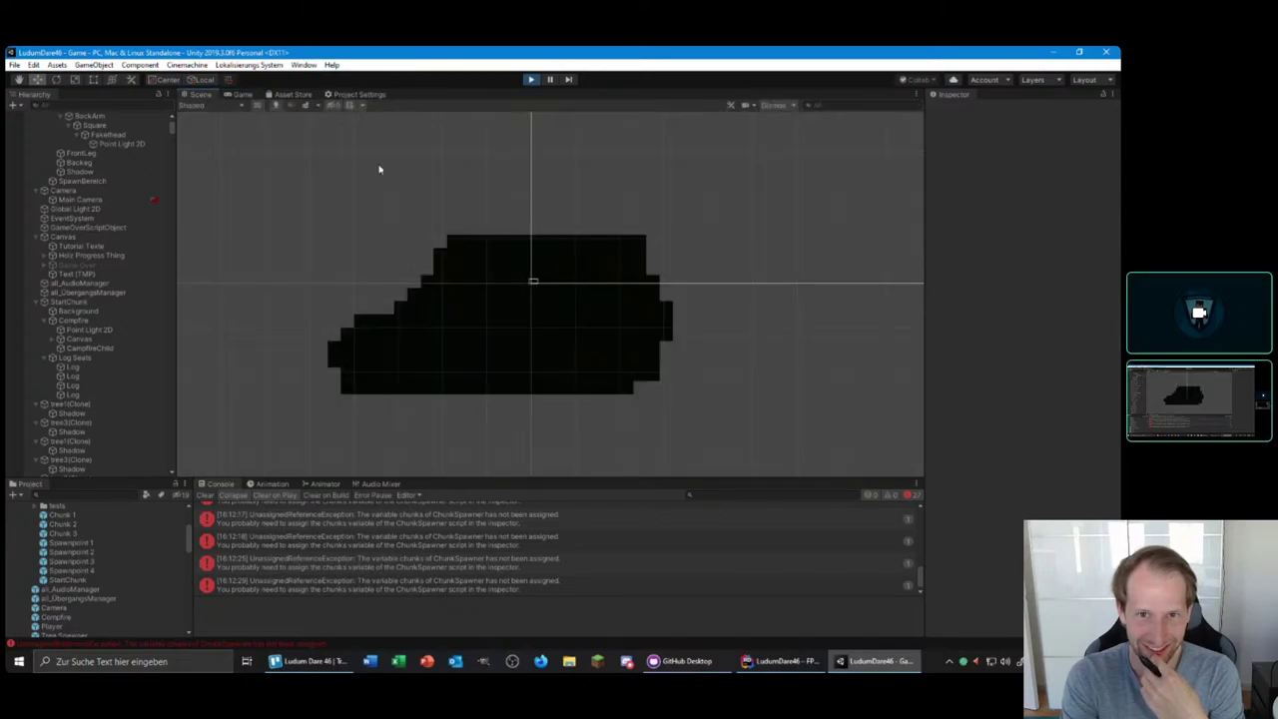
left_click(241, 94)
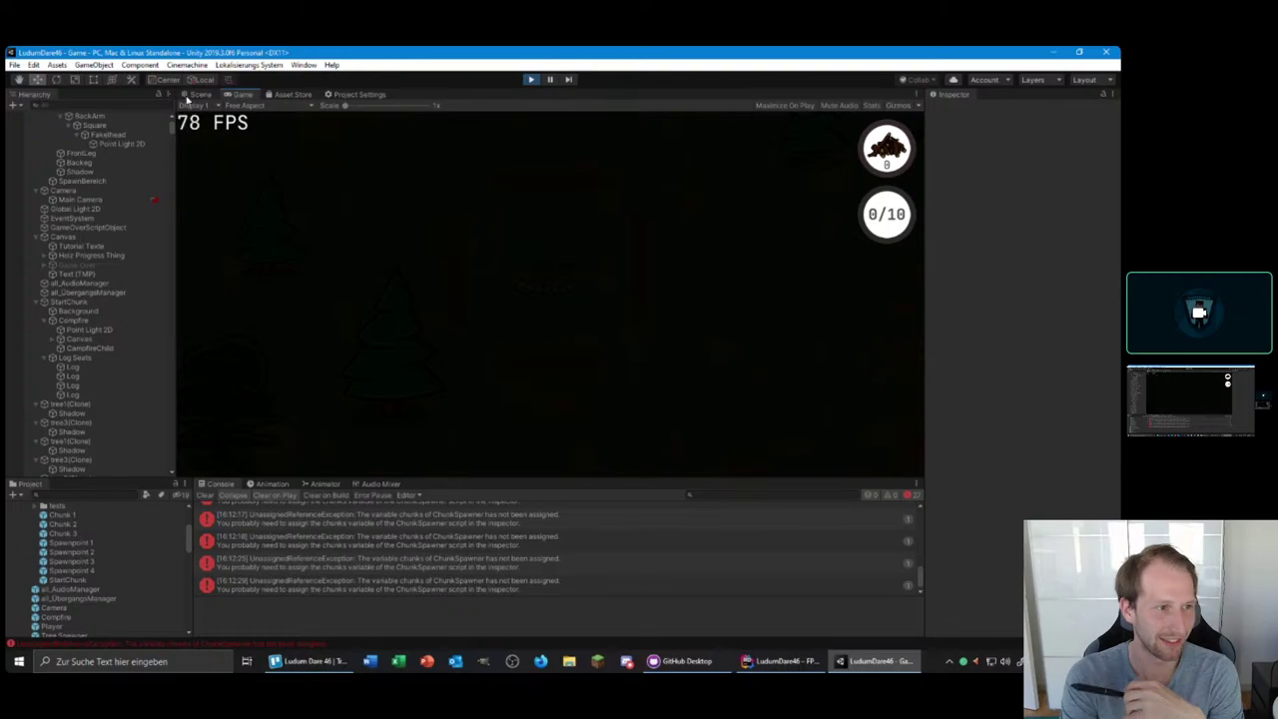
left_click(189, 95)
Step: Stop the running game, look closer at the start chunk in the Scene view, and start play mode again
left_click(533, 81)
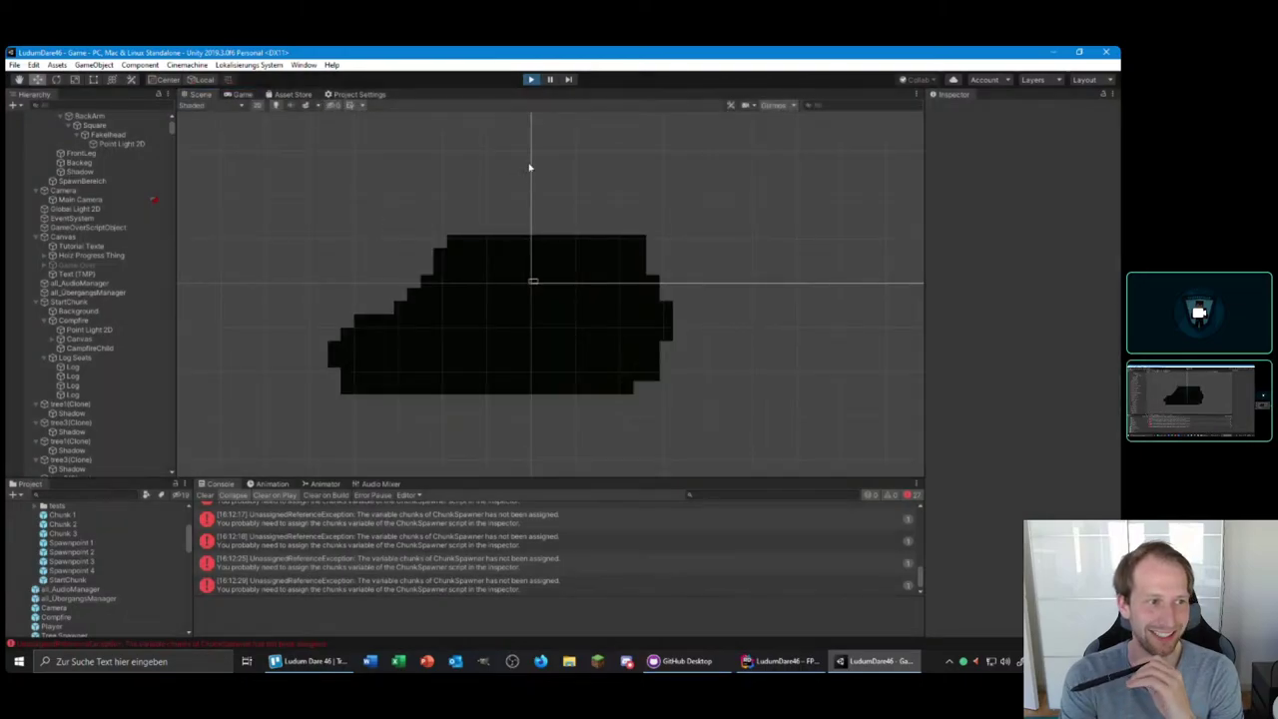
scroll(537, 284, "up", 5)
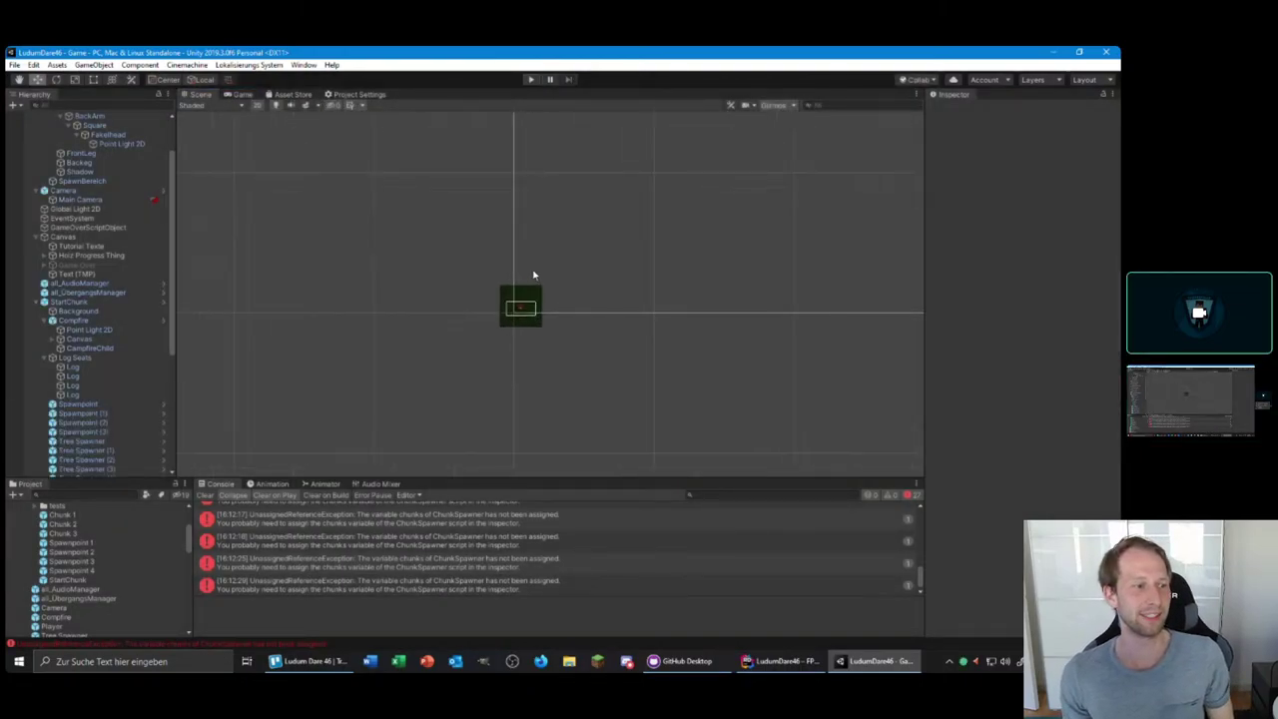
left_click(530, 79)
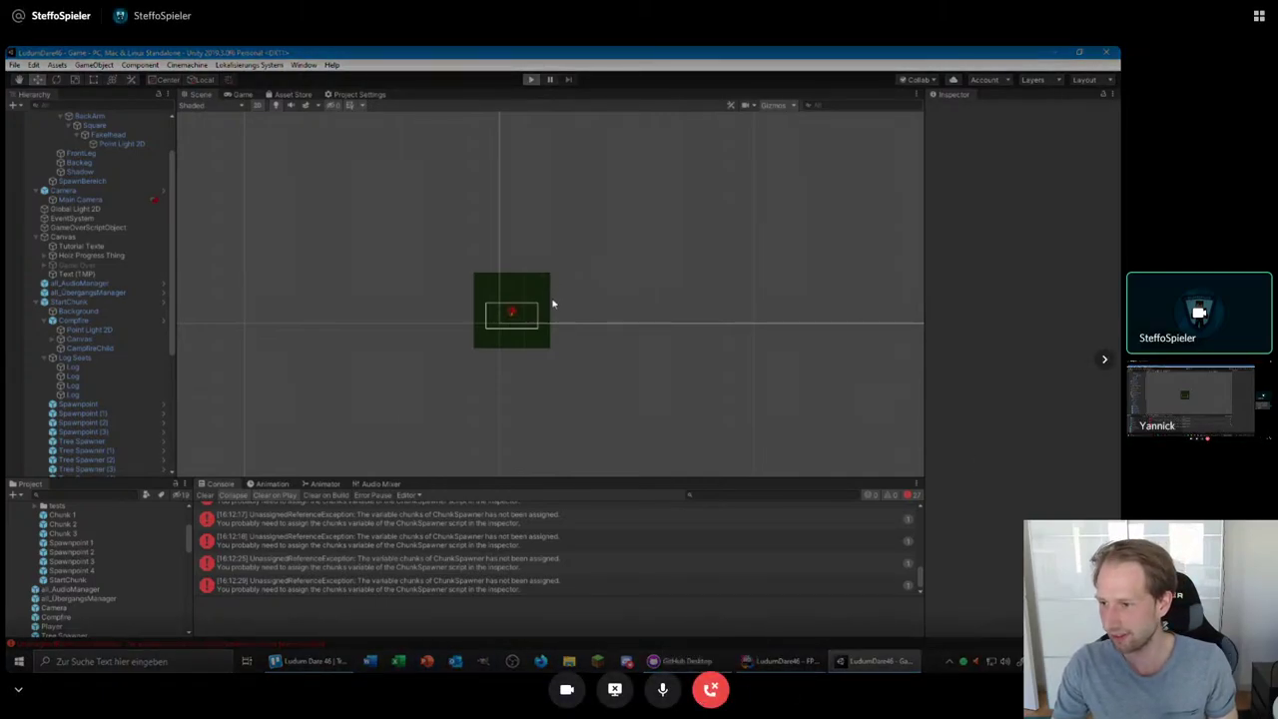
Step: Leave the shared screen's full-screen view in Discord and enter it again to watch the game being played
key("Escape")
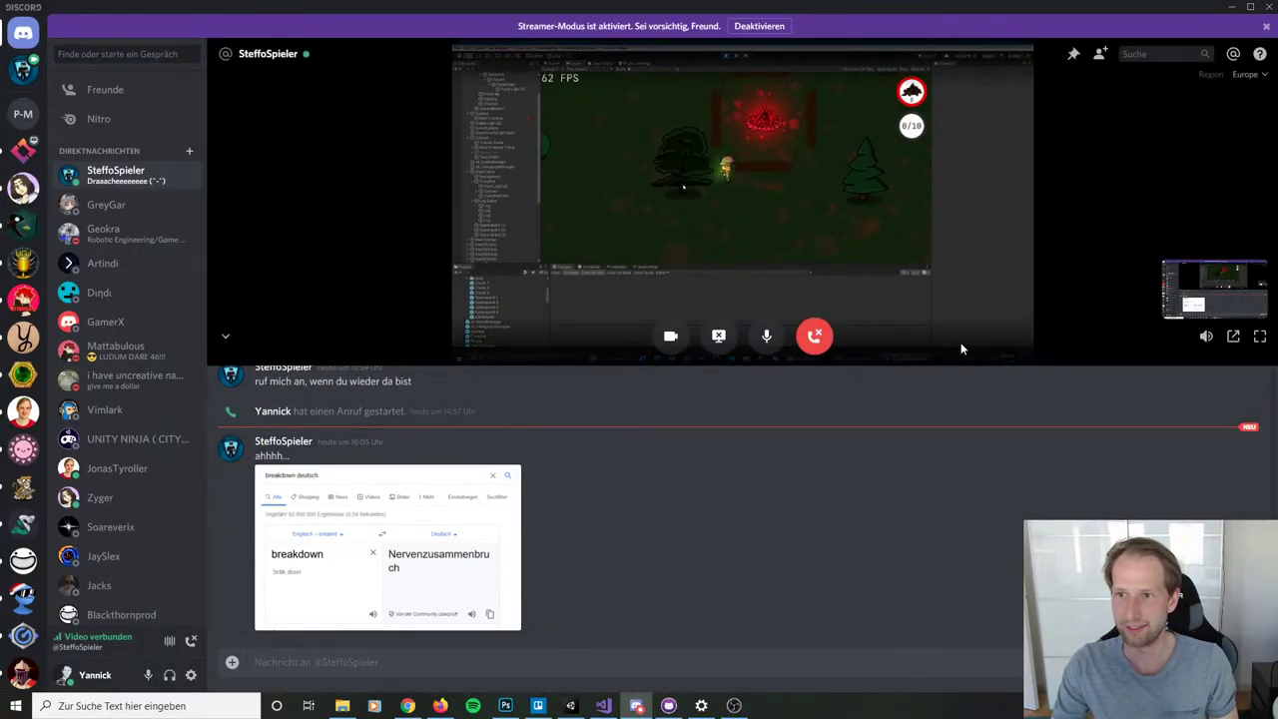
left_click(1260, 337)
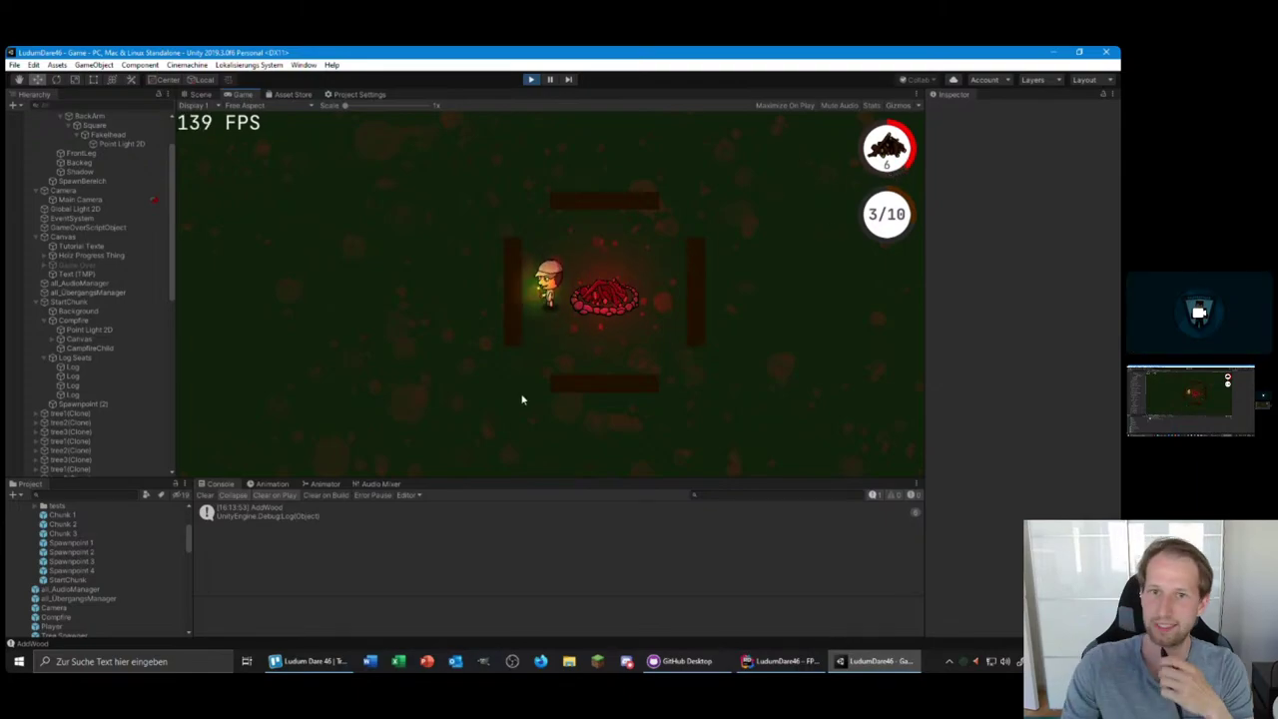
Step: Switch to Photoshop and move the character artwork on Ebene 1 up to near the canvas's upper edge
mouse_move(1043, 423)
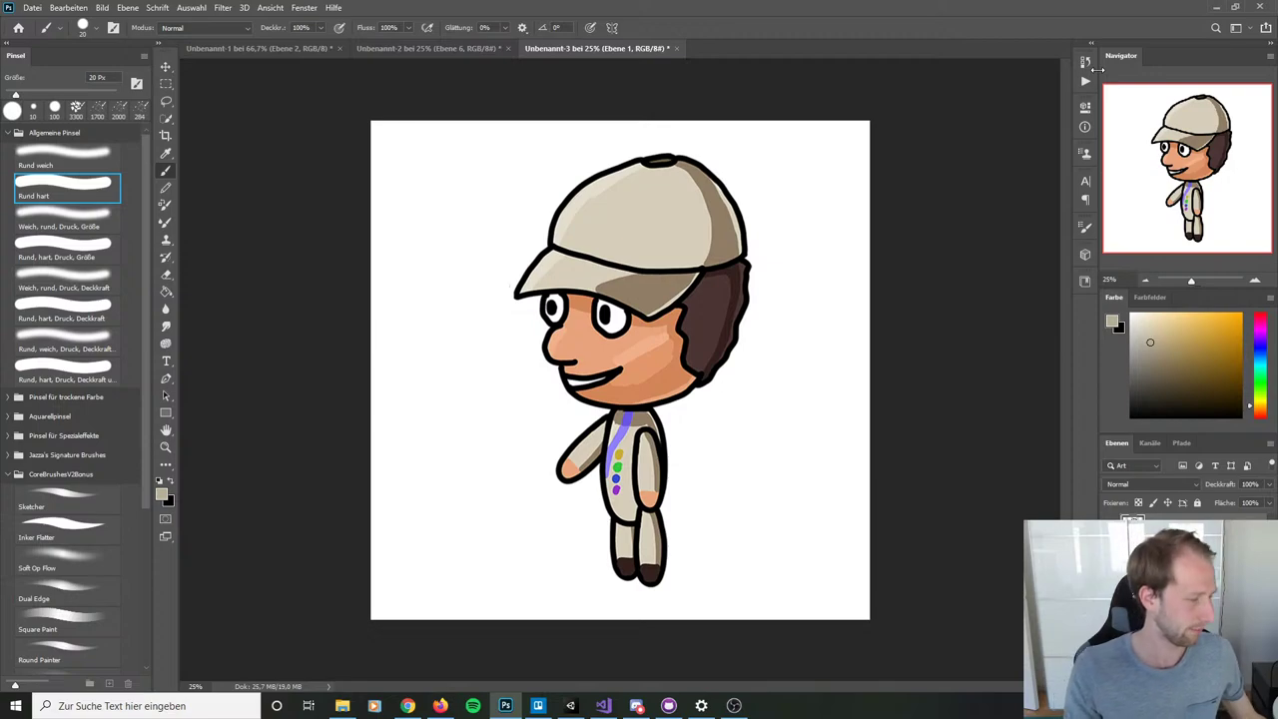
key("ctrl+t")
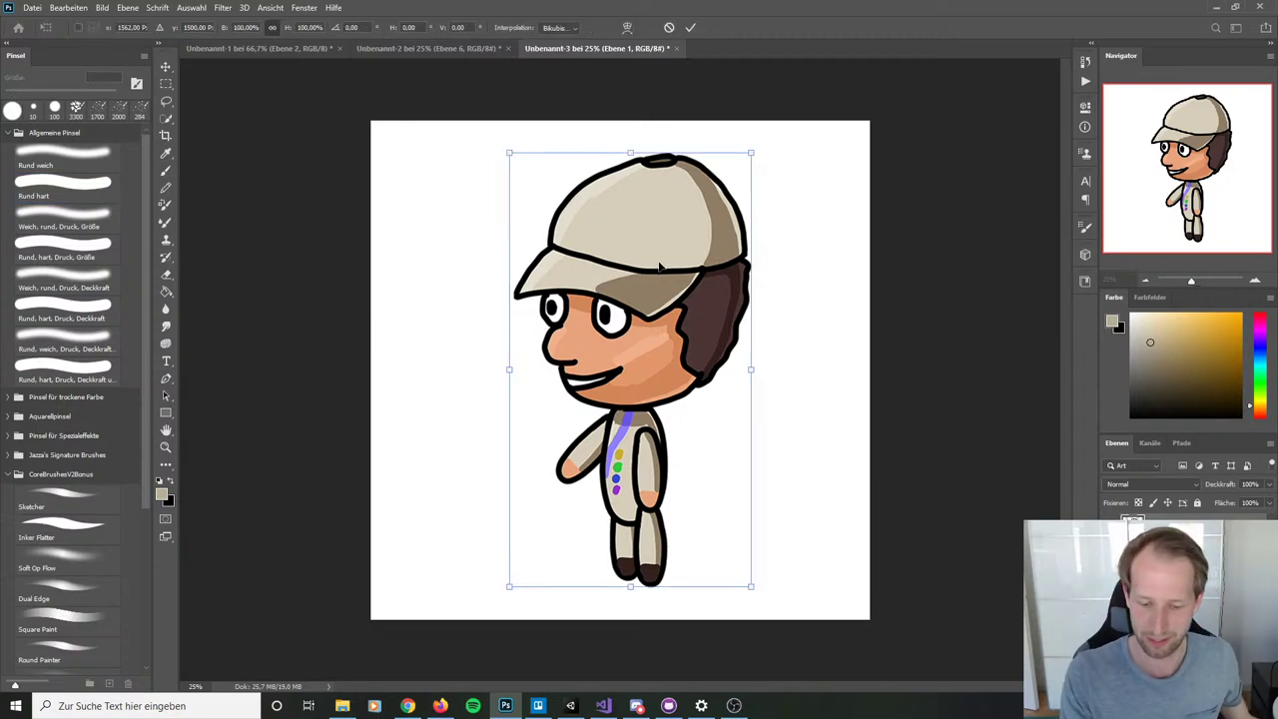
left_click_drag(661, 269, 682, 247)
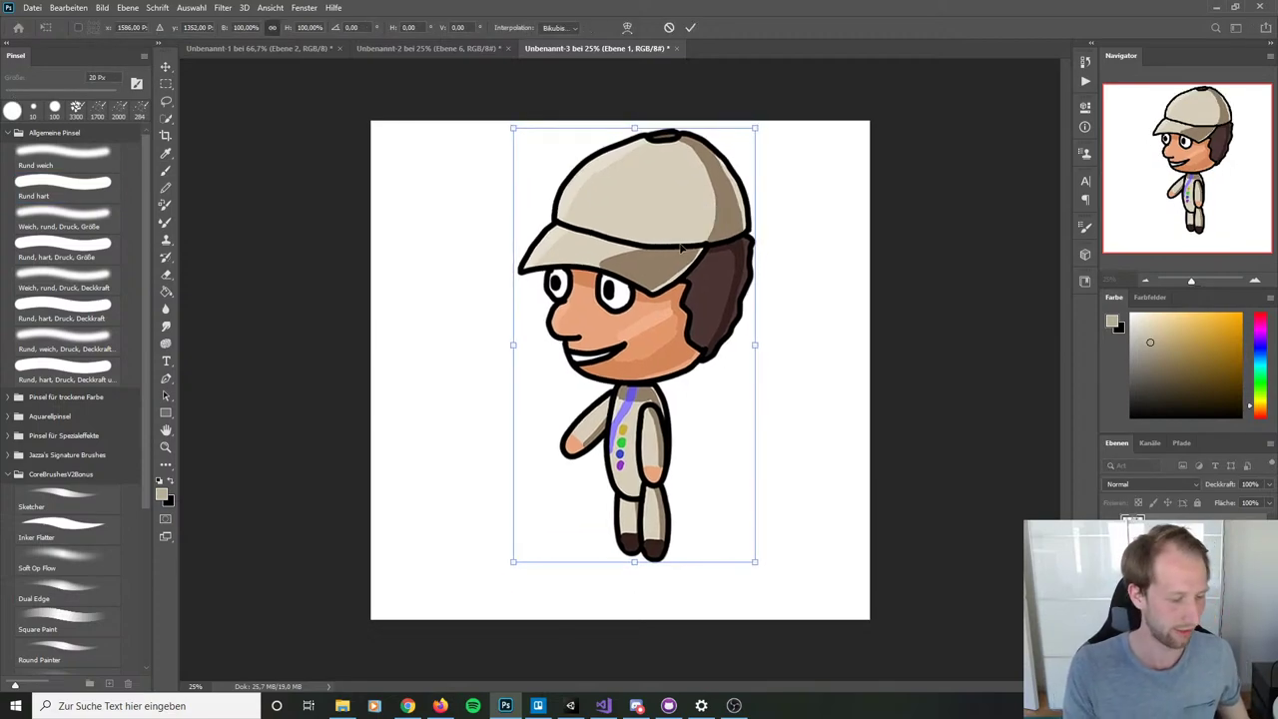
key("Return")
Step: Create a new layer above the character and set up the 10 px Sketcher brush with the default black colour
key("b")
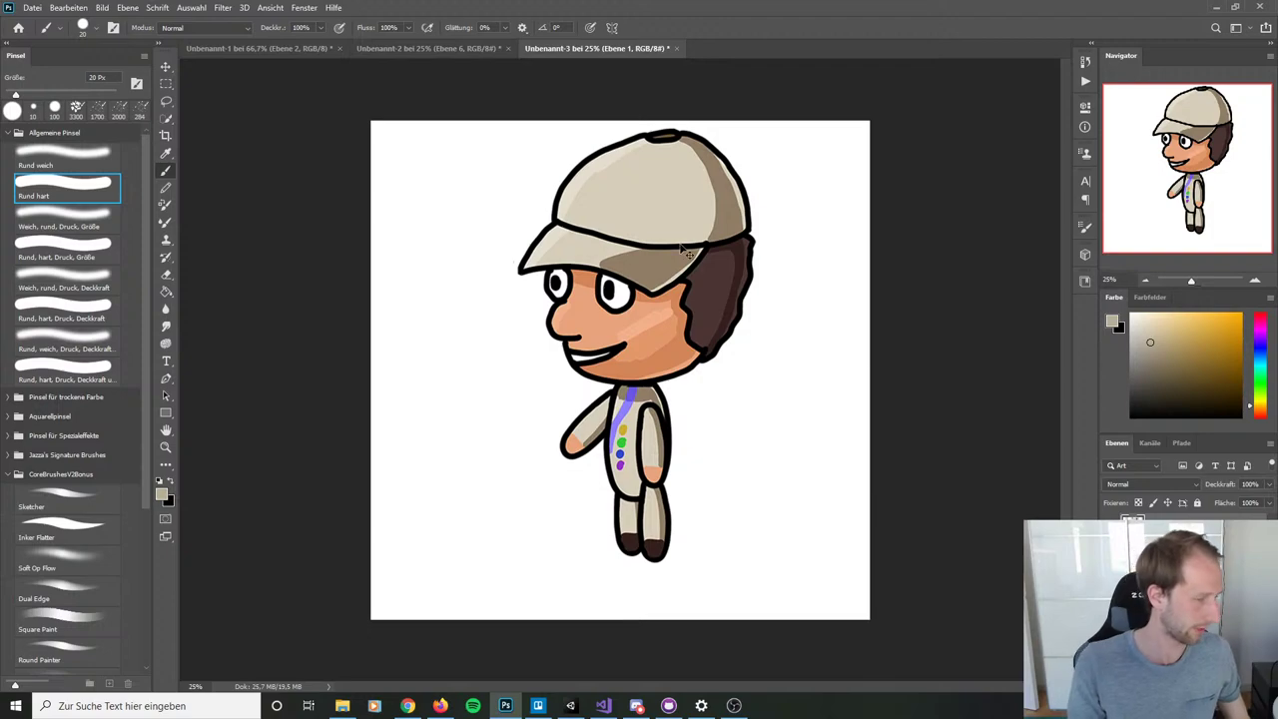
key("ctrl+shift+n")
left_click(1233, 195)
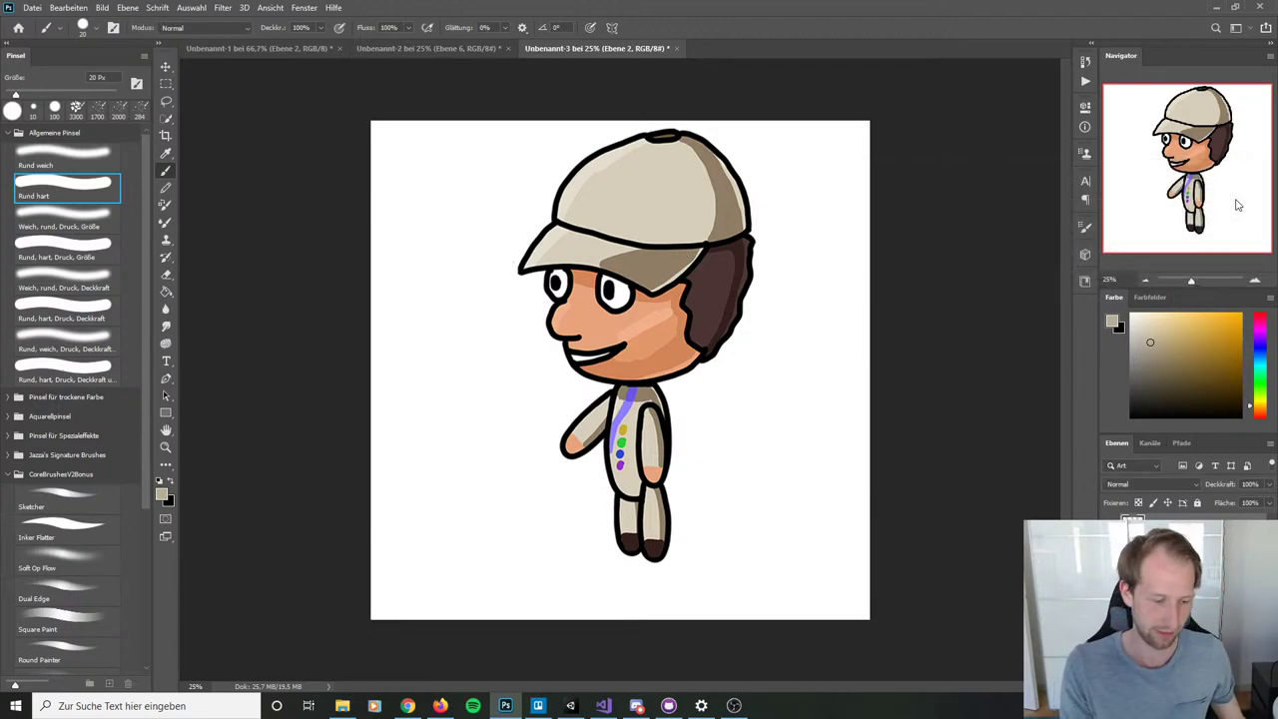
key("d")
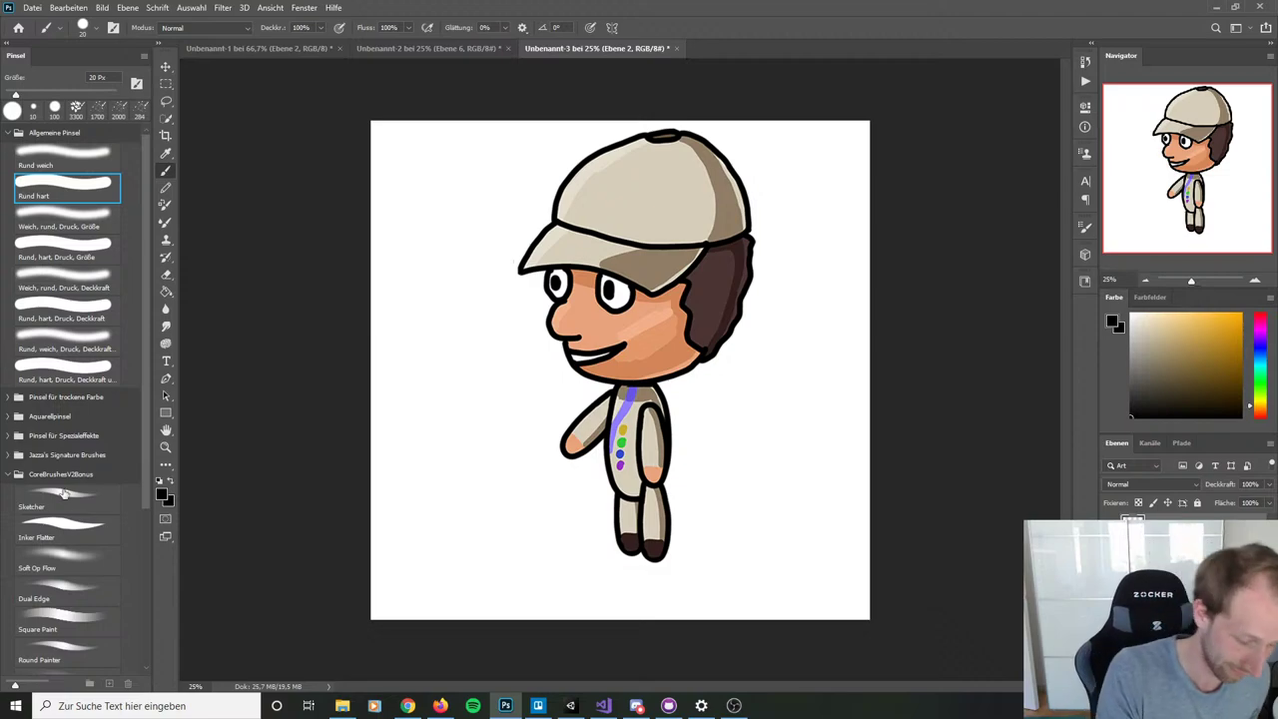
left_click(65, 494)
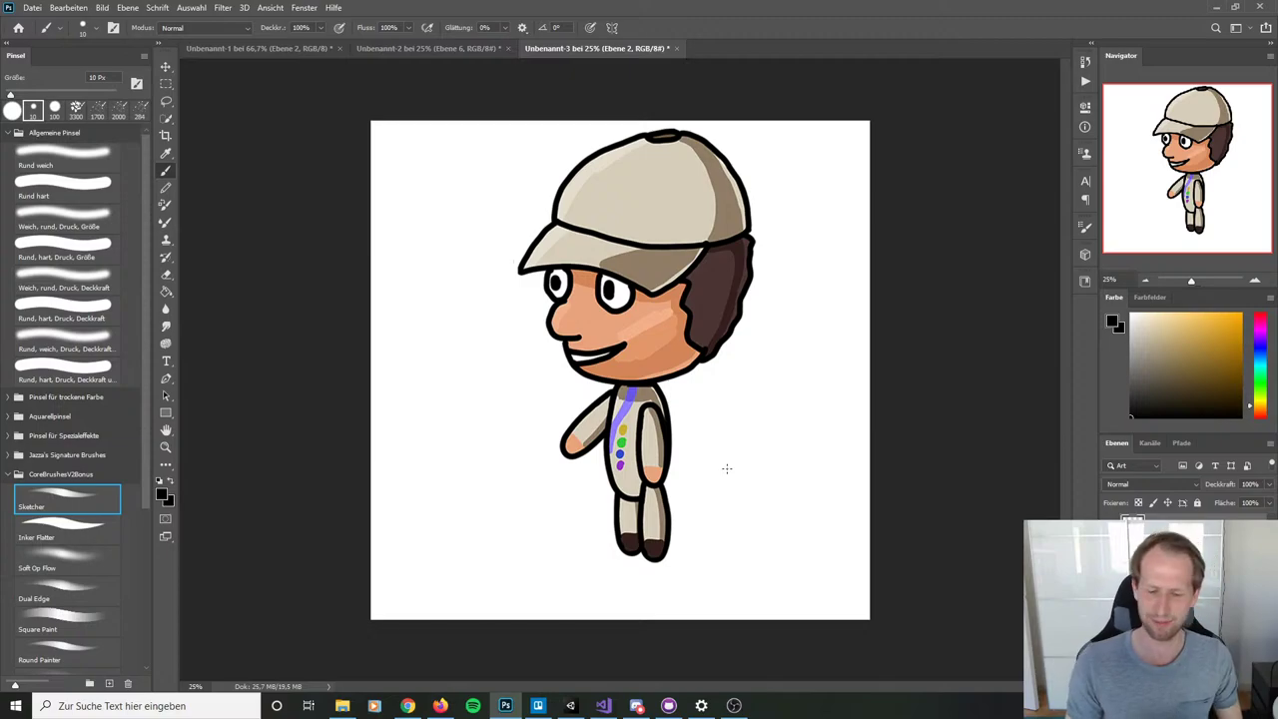
Step: Sketch a long horizontal axe handle with a capped rear end, running across the character's body and front hand
scroll(730, 473, "up", 3)
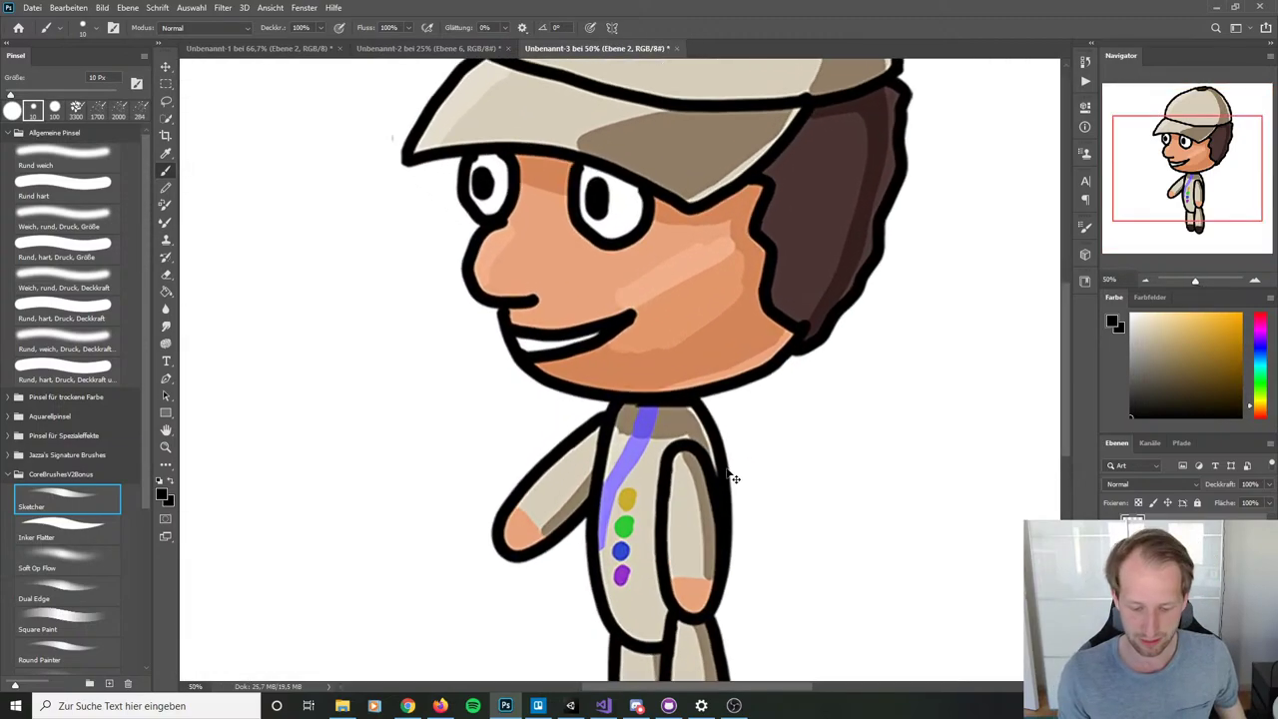
left_click_drag(805, 451, 828, 222)
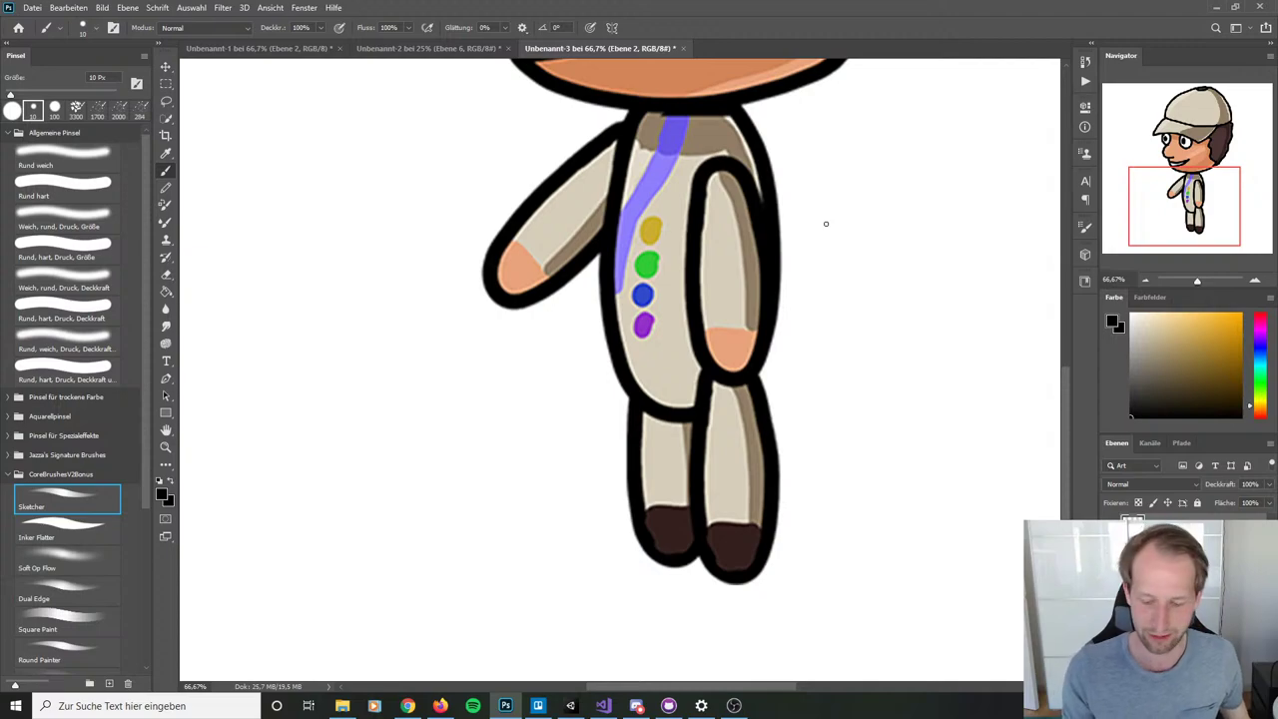
left_click_drag(673, 333, 734, 409)
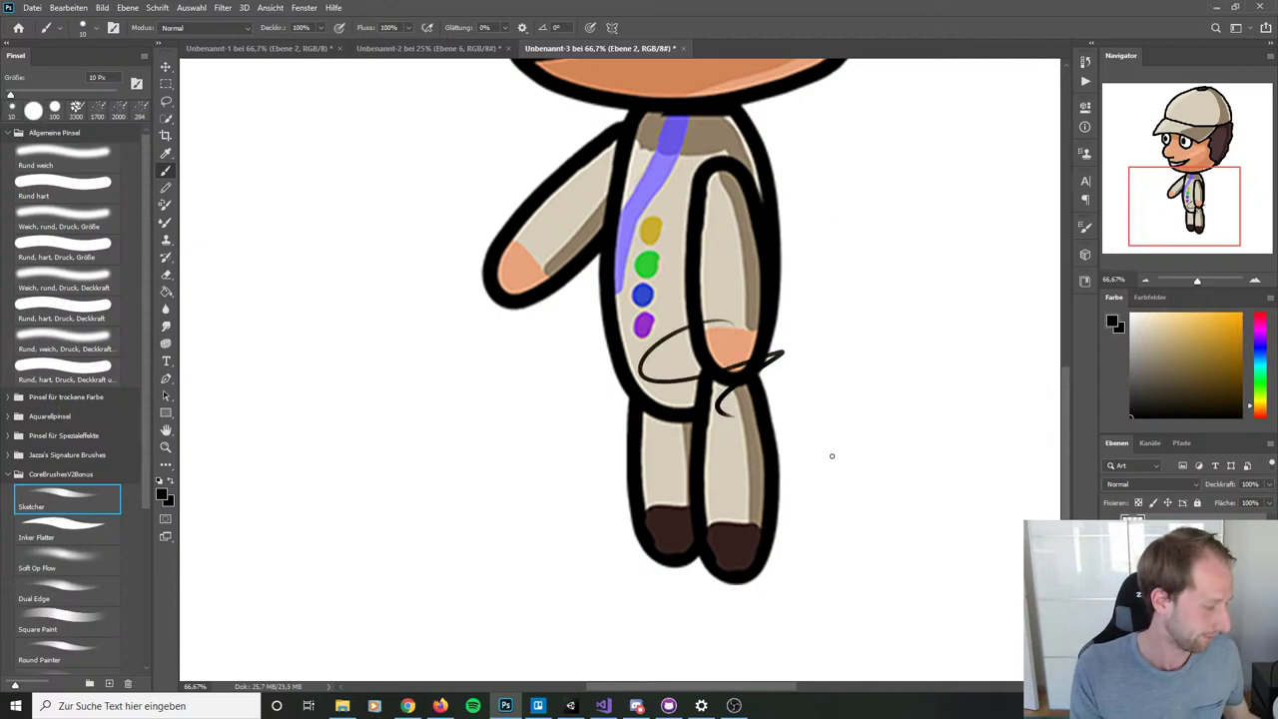
key("ctrl+z")
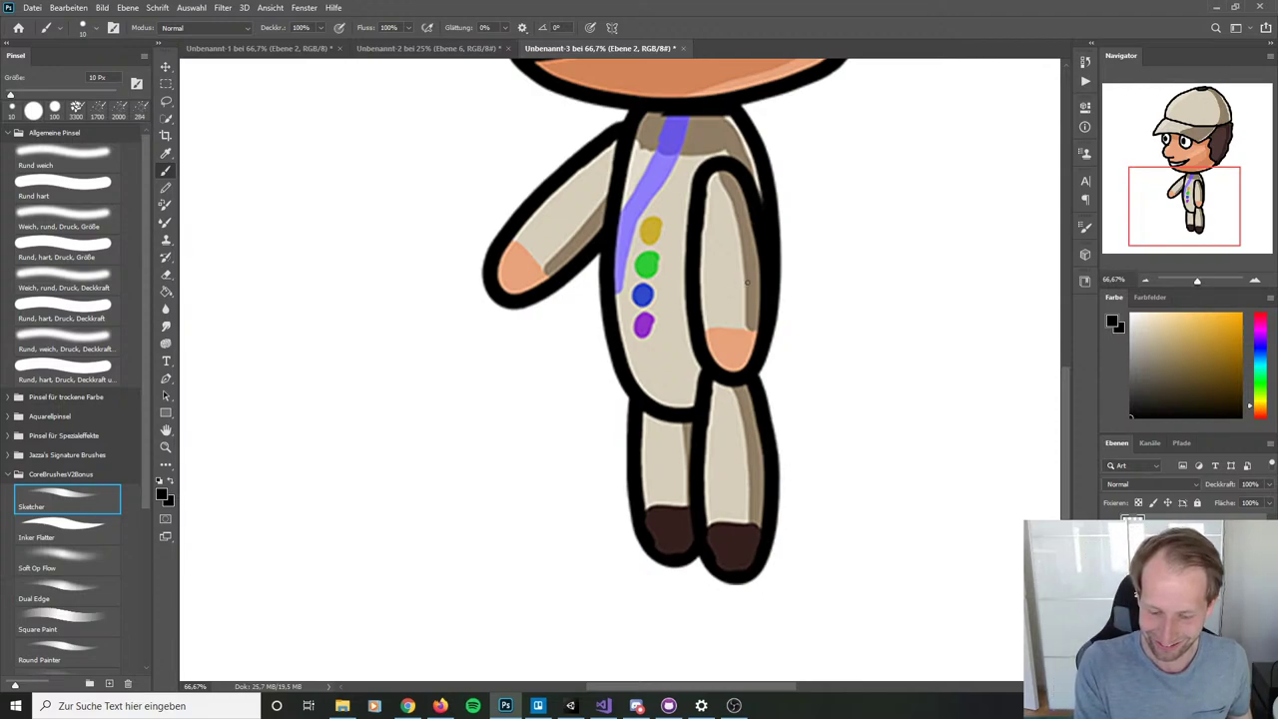
left_click_drag(651, 304, 833, 303)
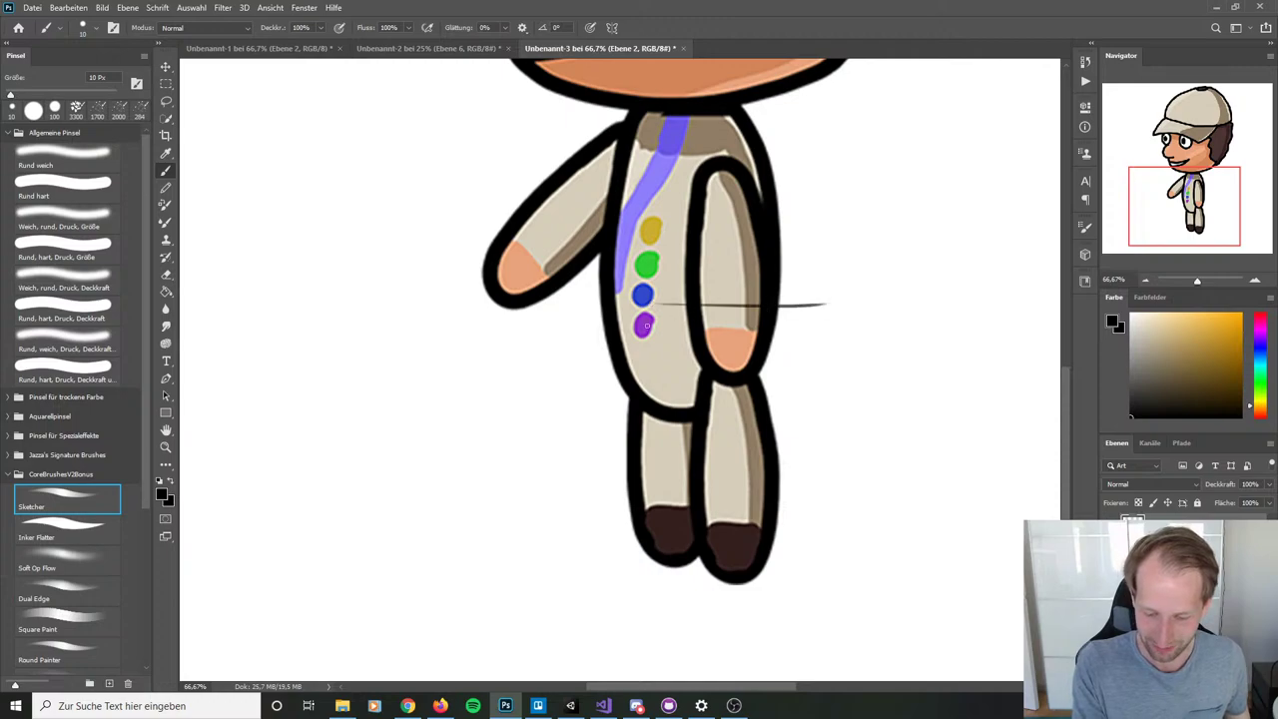
left_click_drag(621, 337, 885, 338)
left_click_drag(617, 312, 883, 311)
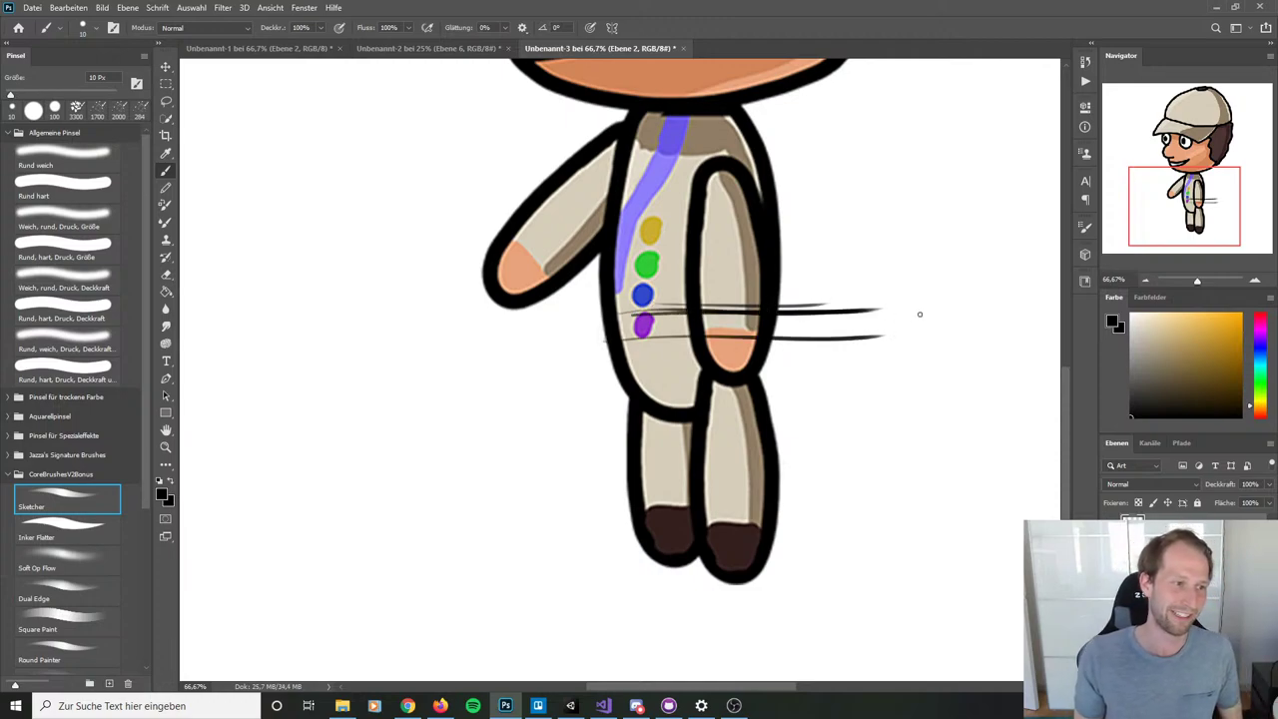
mouse_move(873, 300)
left_mouse_down()
mouse_move(878, 335)
mouse_move(878, 311)
mouse_move(864, 322)
left_mouse_up()
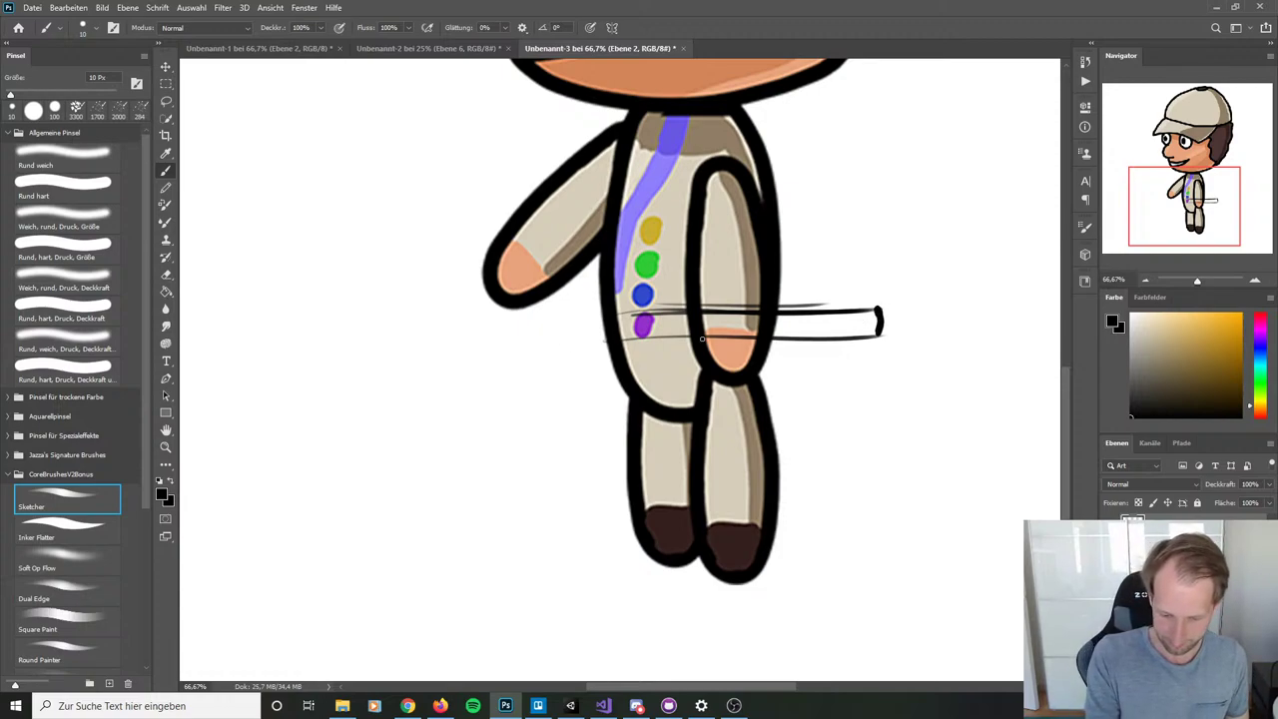
Step: Extend the axe handle lines forward past the character's body and undo the curved stroke drawn beneath them
left_click_drag(712, 312, 547, 318)
left_click_drag(761, 319, 501, 317)
mouse_move(693, 336)
left_mouse_down()
mouse_move(472, 349)
mouse_move(628, 392)
mouse_move(689, 449)
left_mouse_up()
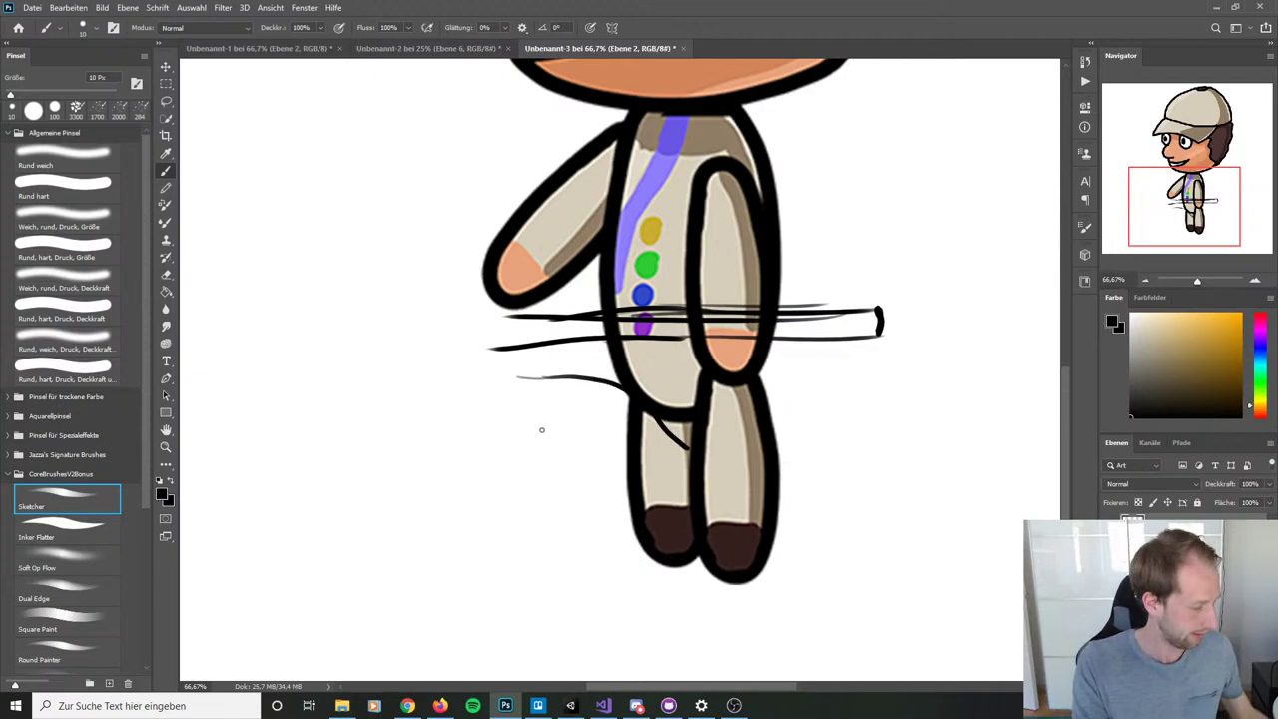
key("ctrl+z")
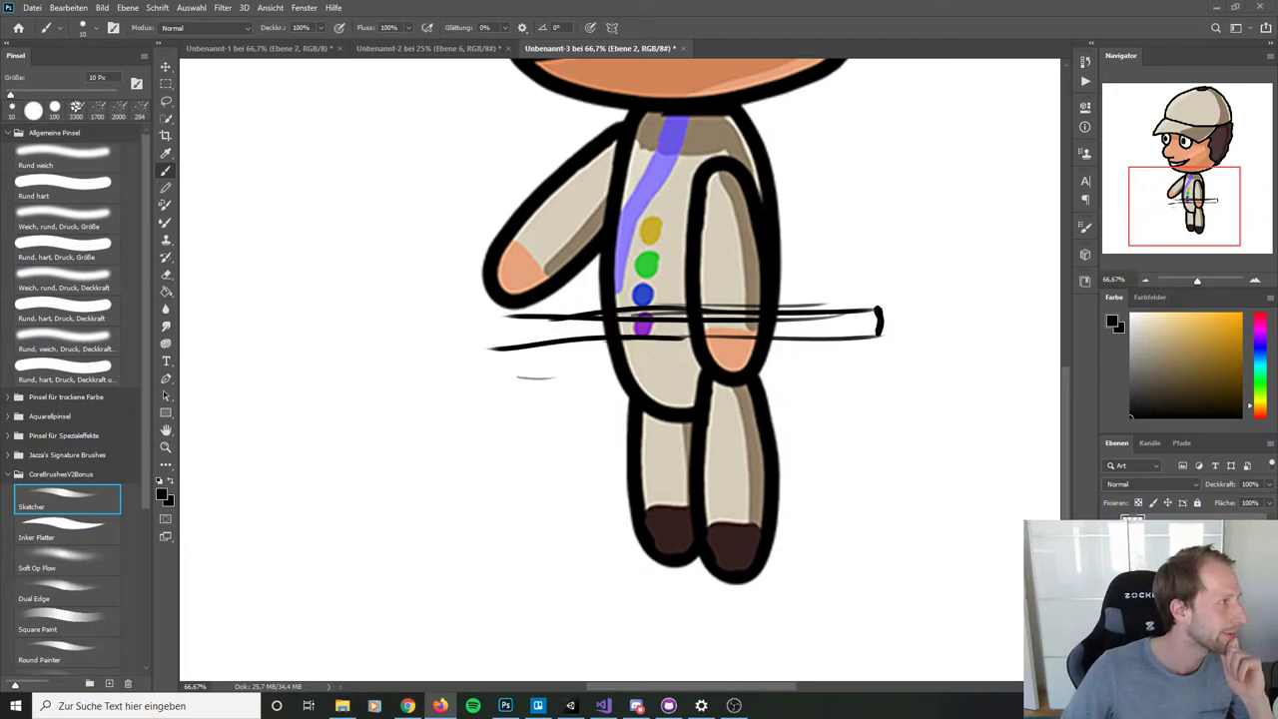
Step: View the axe reference images in Firefox, return to Photoshop and sketch a broad axe head at the handle's front end
key("alt+Tab")
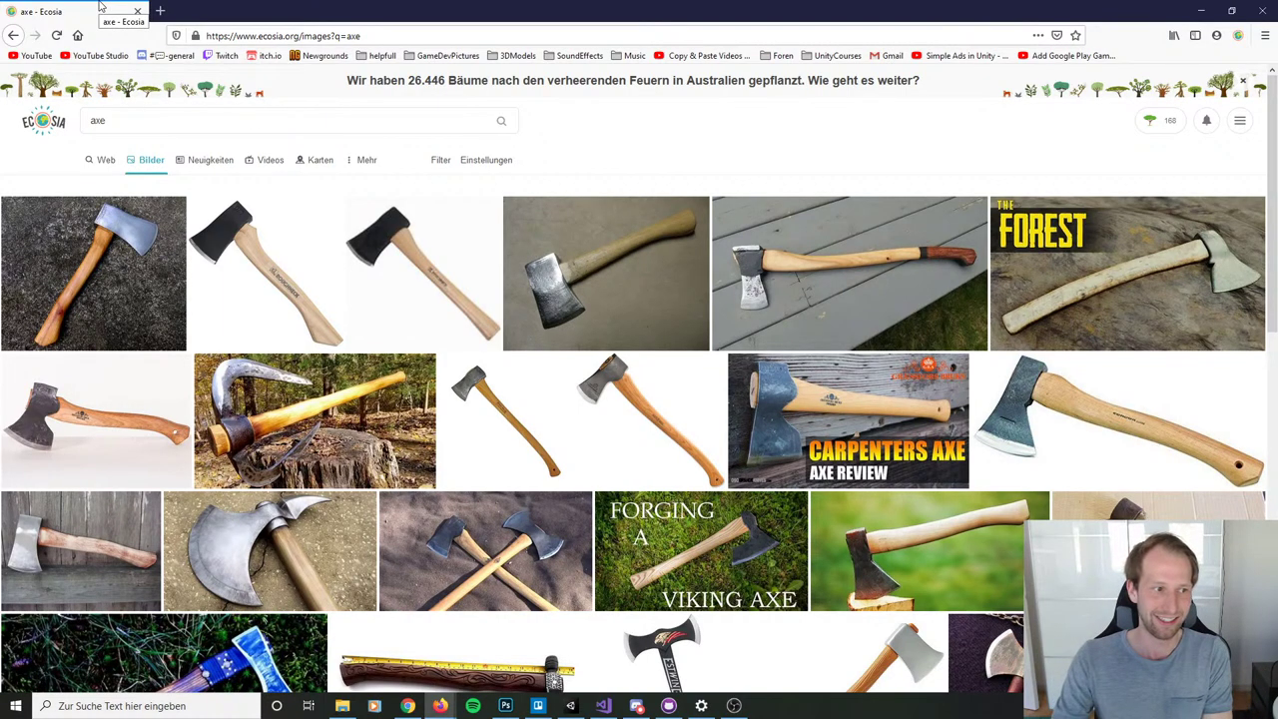
key("alt+Tab")
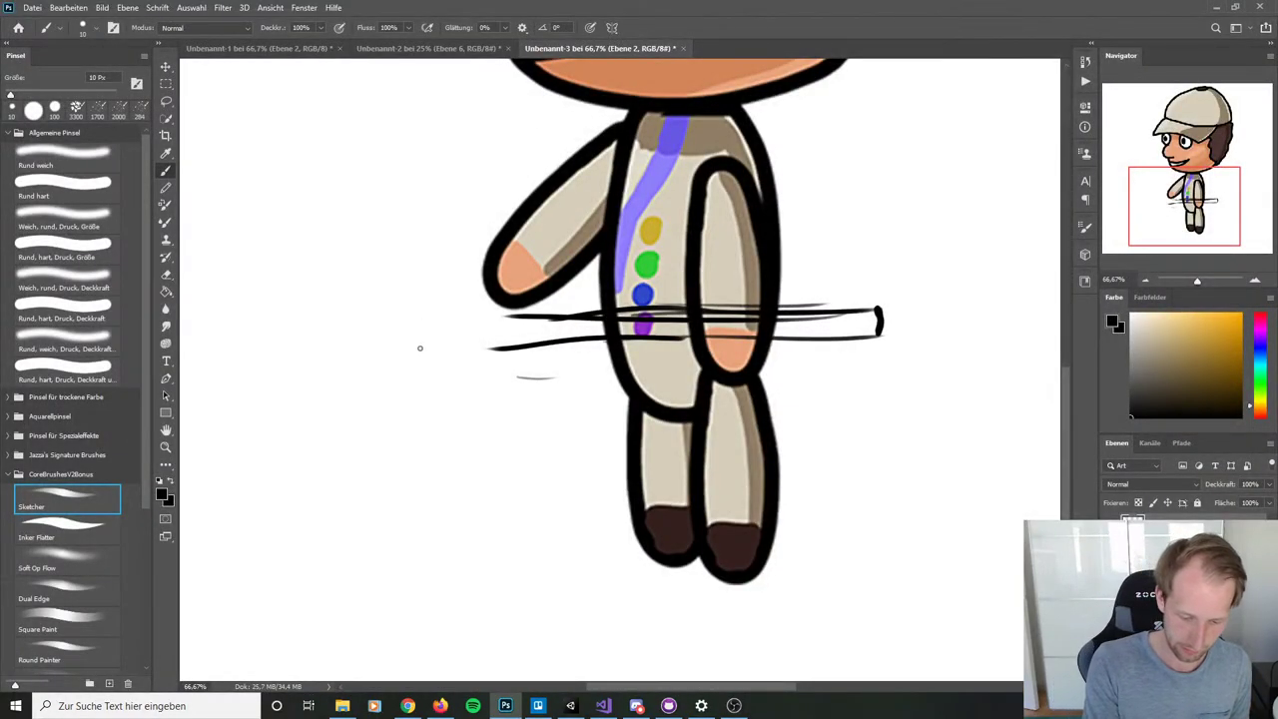
mouse_move(375, 322)
left_mouse_down()
mouse_move(366, 463)
mouse_move(401, 527)
mouse_move(509, 521)
mouse_move(554, 502)
mouse_move(483, 405)
mouse_move(500, 464)
left_mouse_up()
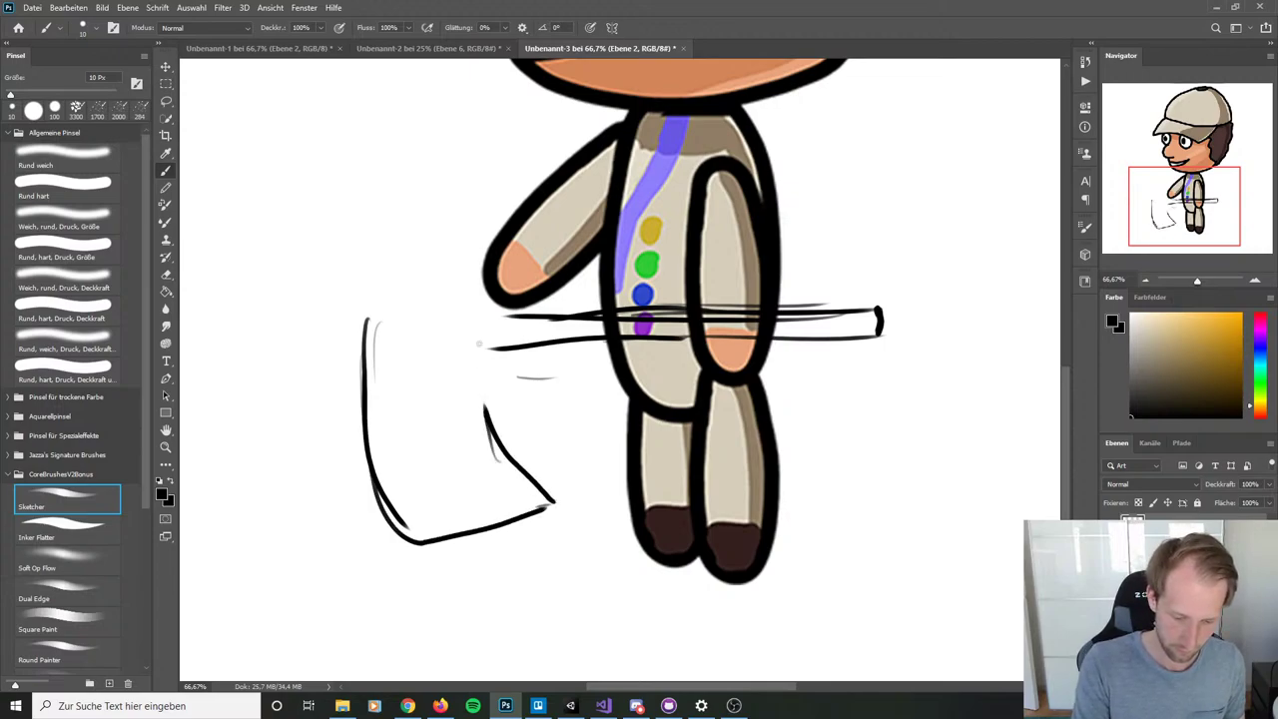
left_click_drag(484, 407, 477, 315)
left_click_drag(363, 310, 486, 305)
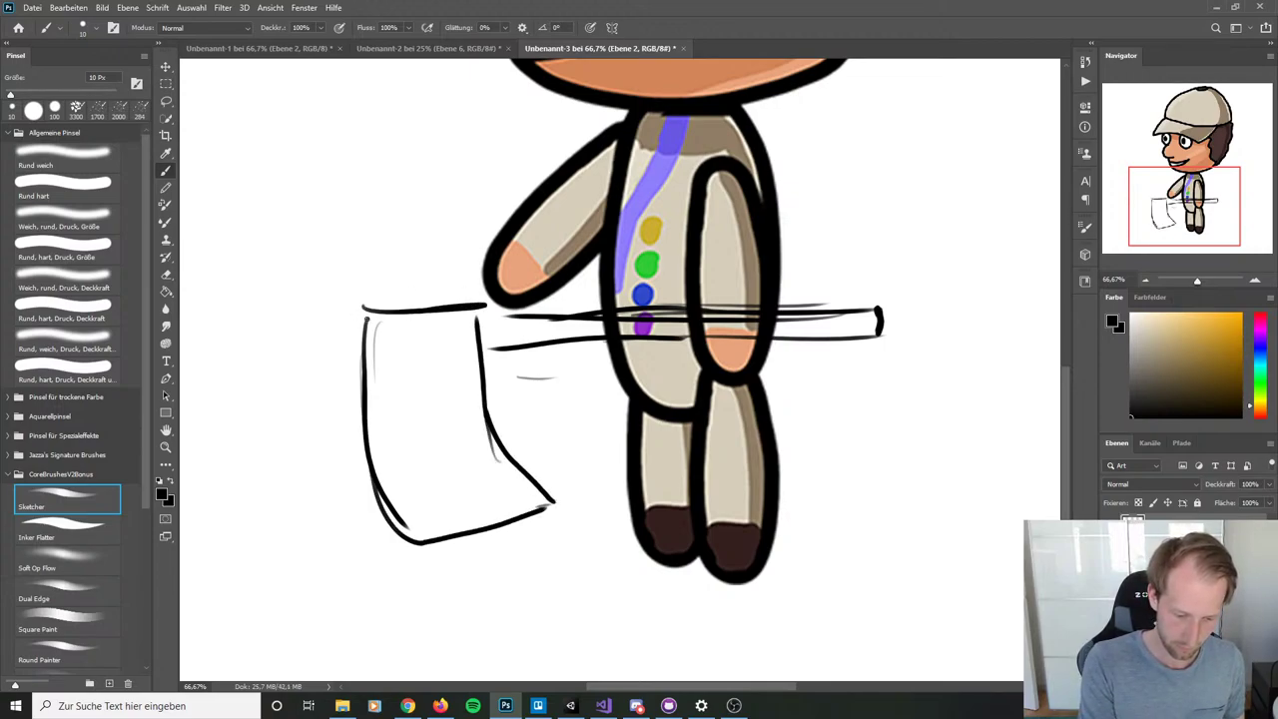
mouse_move(367, 316)
left_mouse_down()
mouse_move(345, 344)
mouse_move(364, 347)
left_mouse_up()
left_click_drag(489, 311, 544, 339)
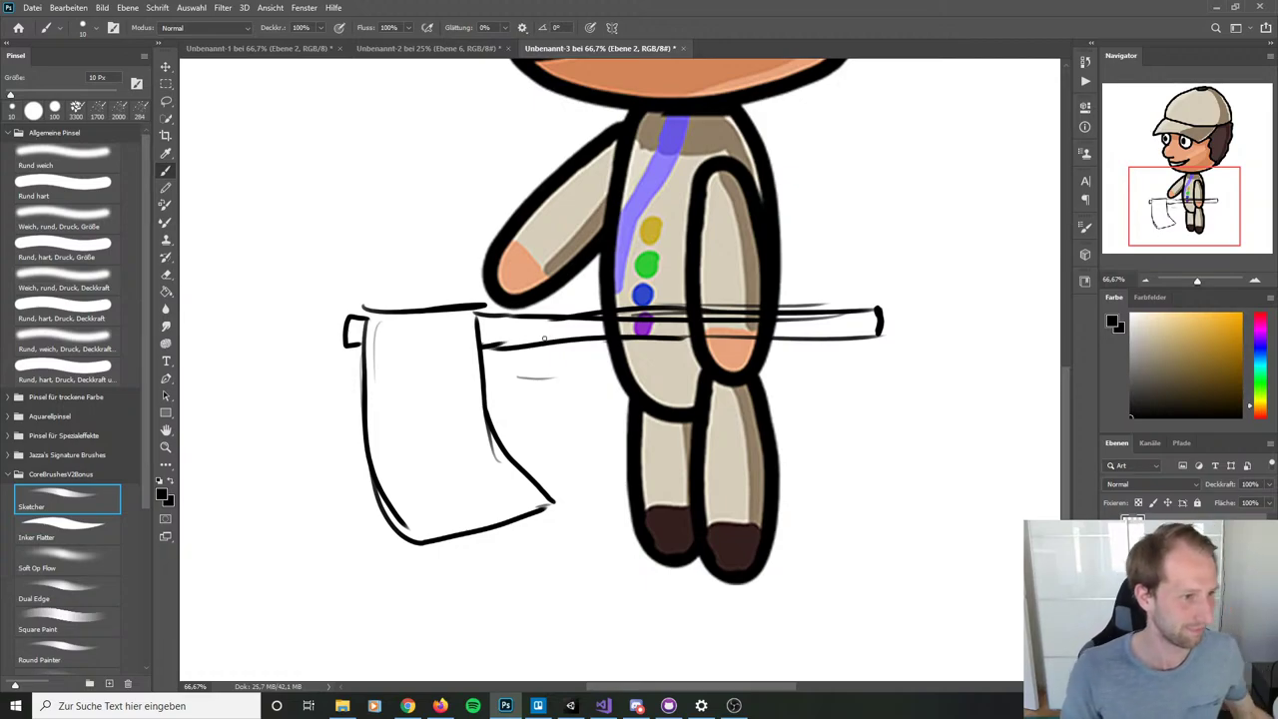
Step: Undo the broad axe head sketch and its stray guide strokes, back to the plain handle lines
key("ctrl+z")
key("ctrl+z")
key("ctrl+z")
key("ctrl+z")
key("ctrl+z")
key("ctrl+z")
key("ctrl+z")
key("ctrl+z")
key("ctrl+z")
key("ctrl+z")
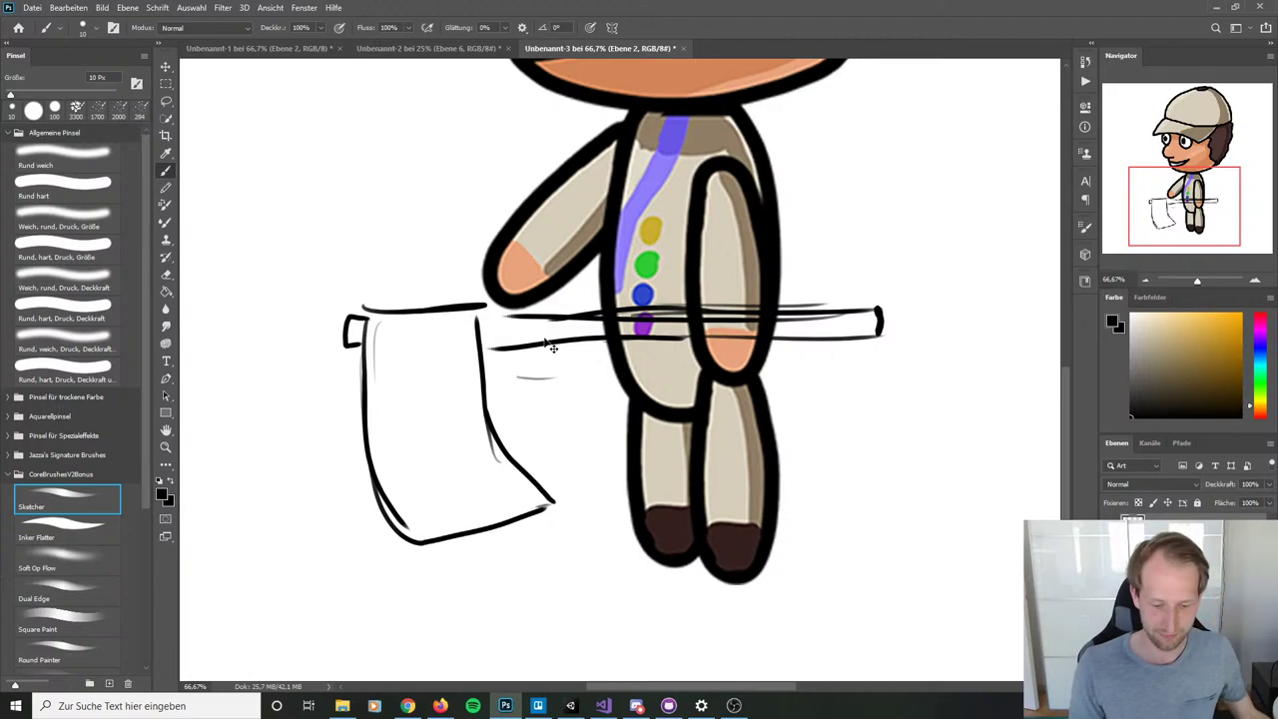
key("ctrl+z")
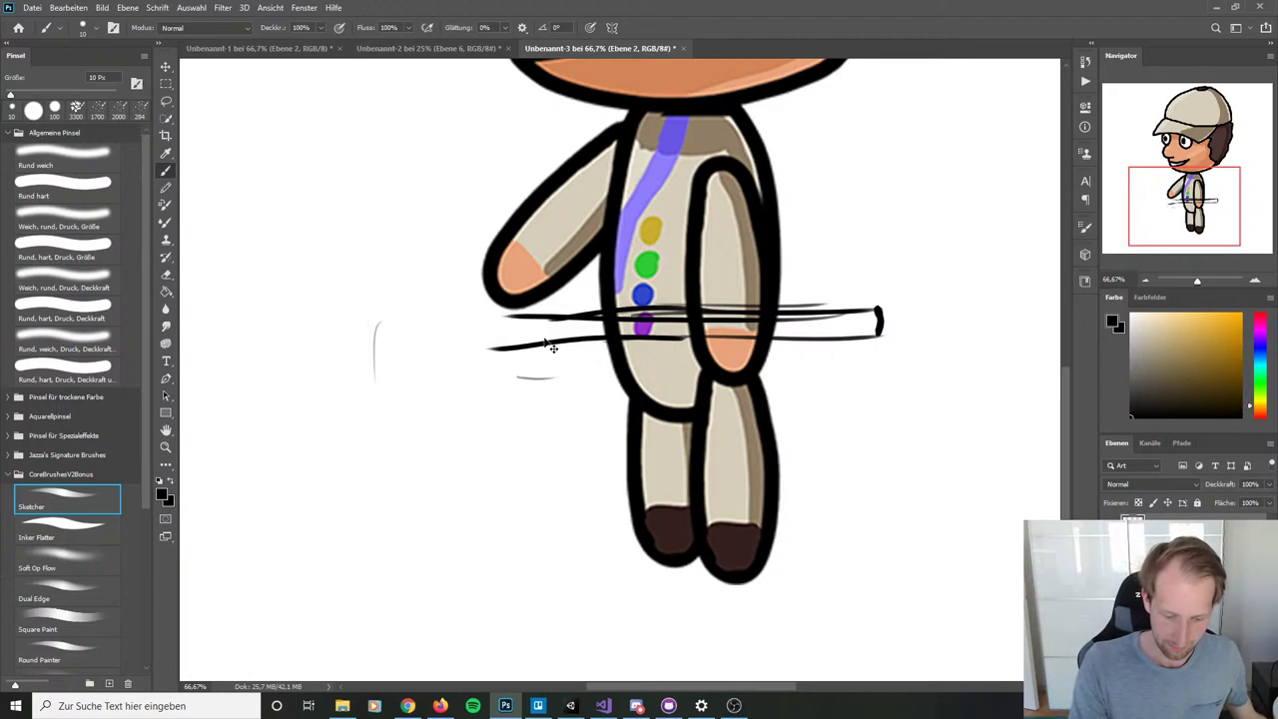
key("ctrl+z")
key("ctrl+z")
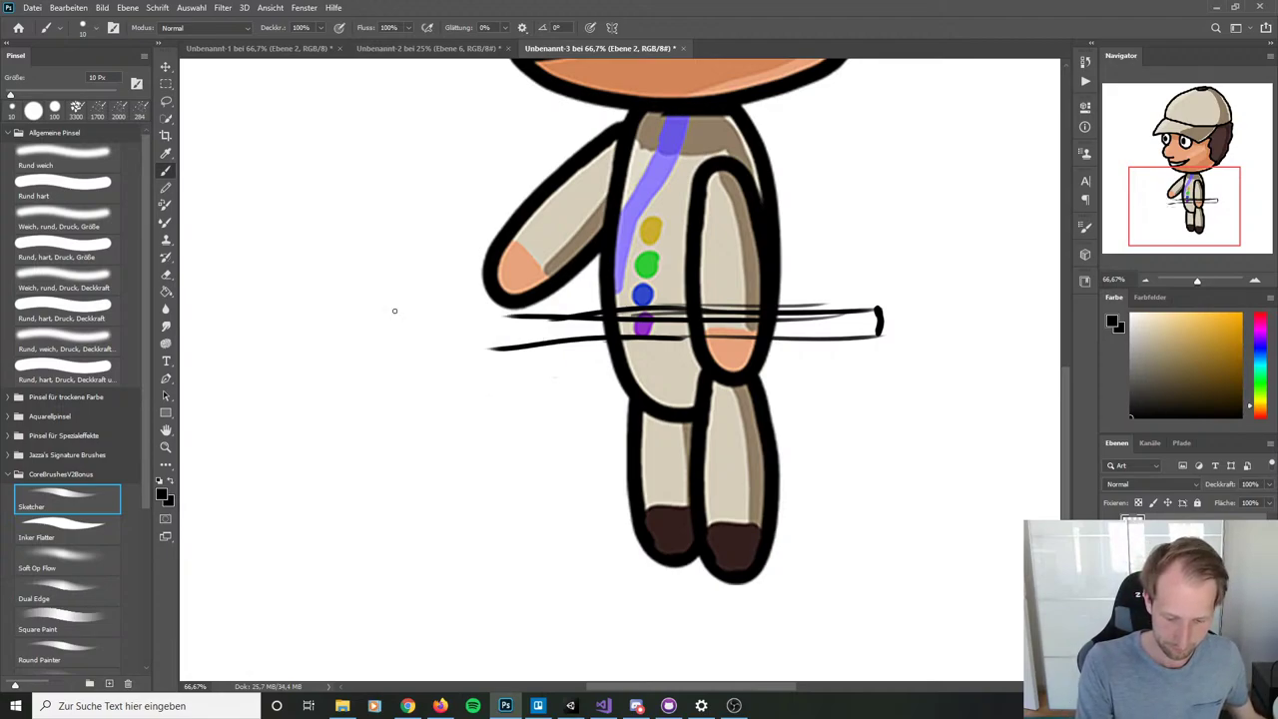
Step: Try a slanted axe head with nearly parallel sides and a small handle stub at the handle's front end
mouse_move(372, 323)
left_mouse_down()
mouse_move(377, 522)
mouse_move(399, 556)
left_mouse_up()
key("ctrl+z")
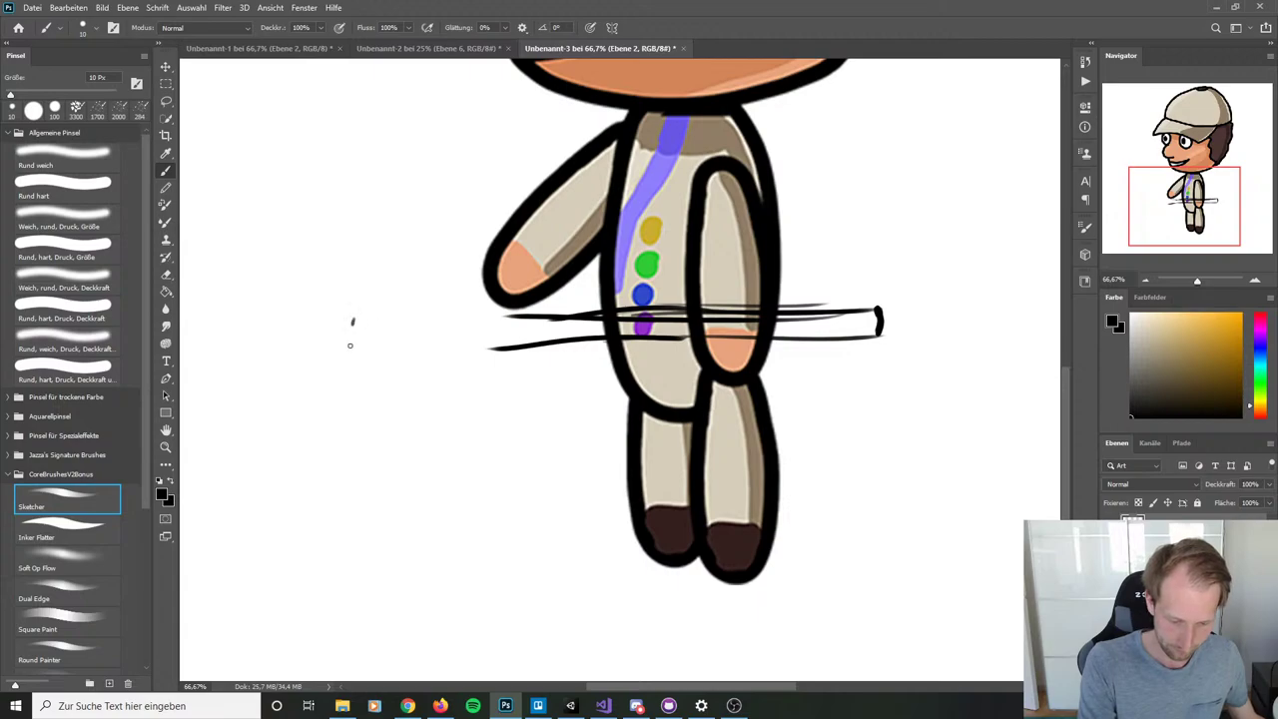
left_click_drag(351, 319, 400, 548)
key("ctrl+z")
left_click_drag(355, 320, 388, 542)
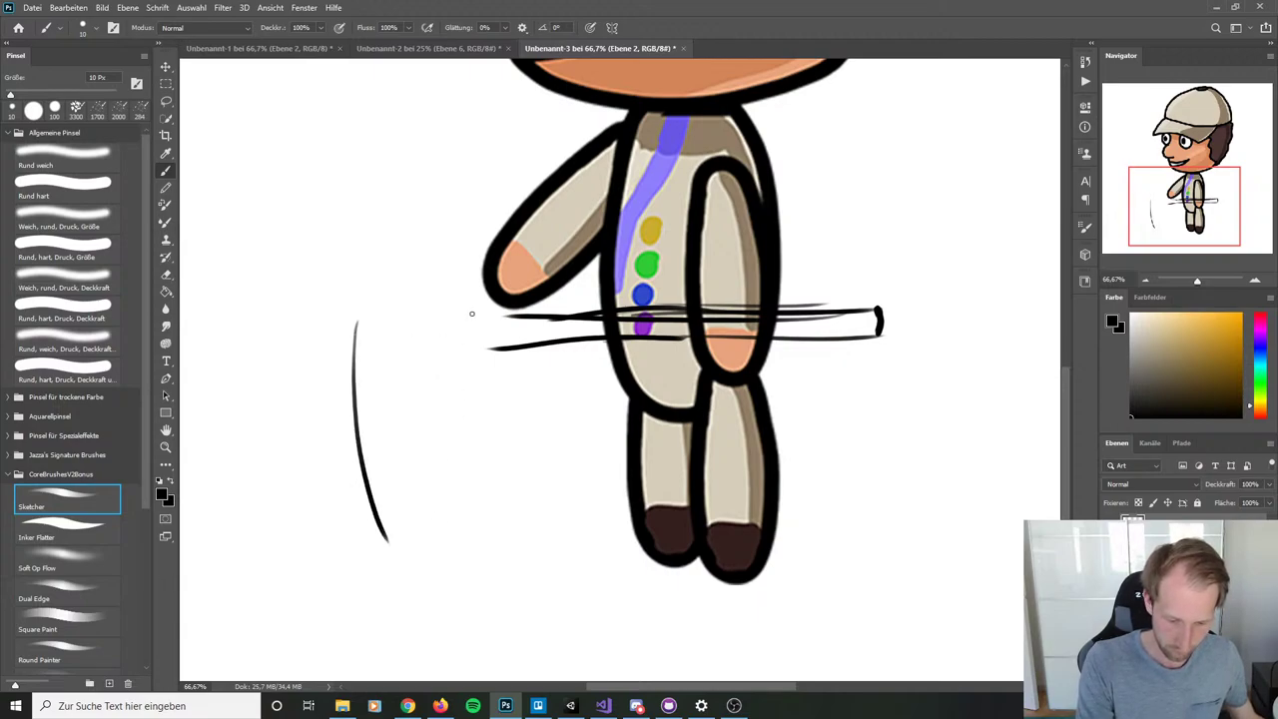
left_click_drag(472, 308, 507, 507)
key("ctrl+z")
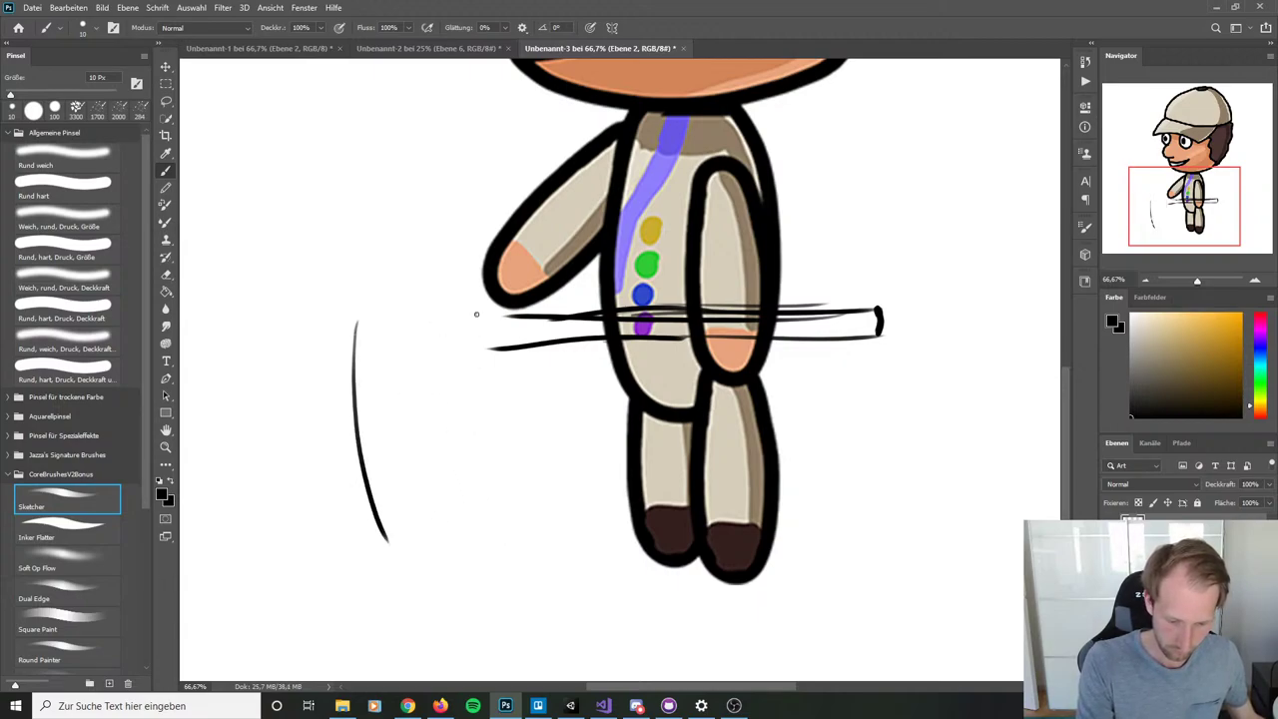
left_click_drag(477, 315, 521, 505)
mouse_move(380, 539)
left_mouse_down()
mouse_move(473, 536)
mouse_move(529, 519)
left_mouse_up()
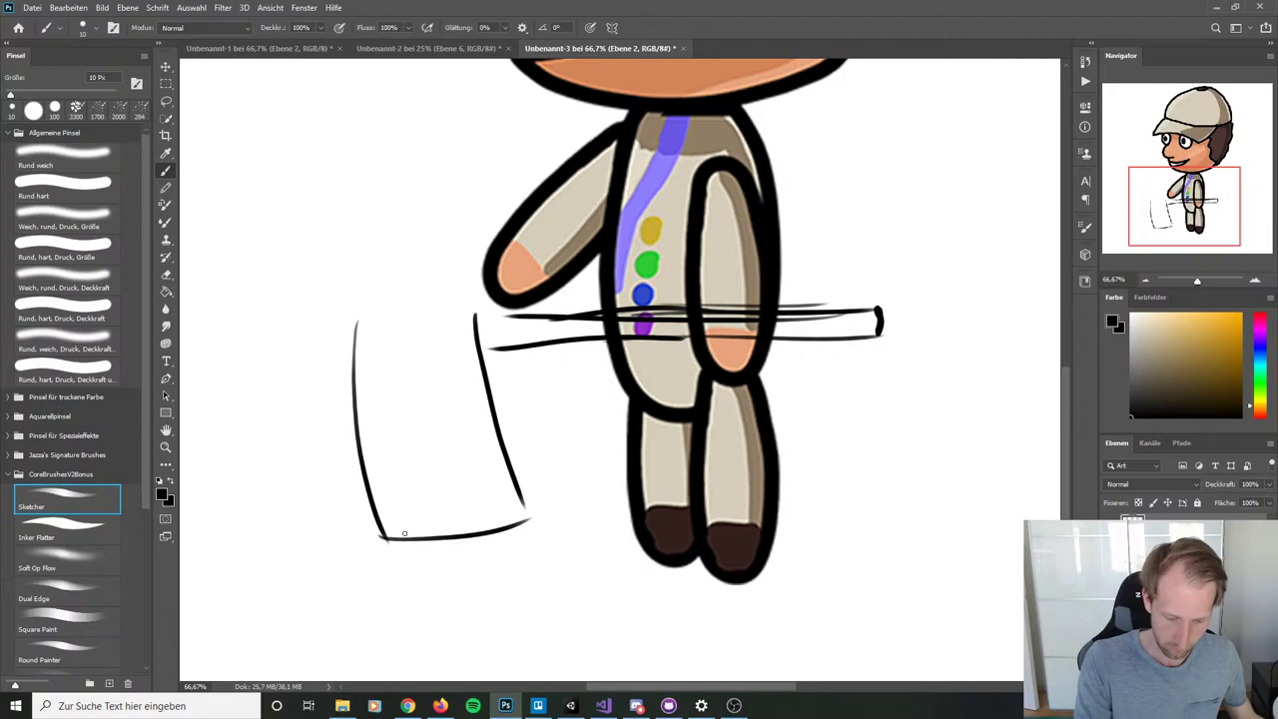
left_click_drag(375, 545, 536, 509)
left_click_drag(360, 316, 473, 313)
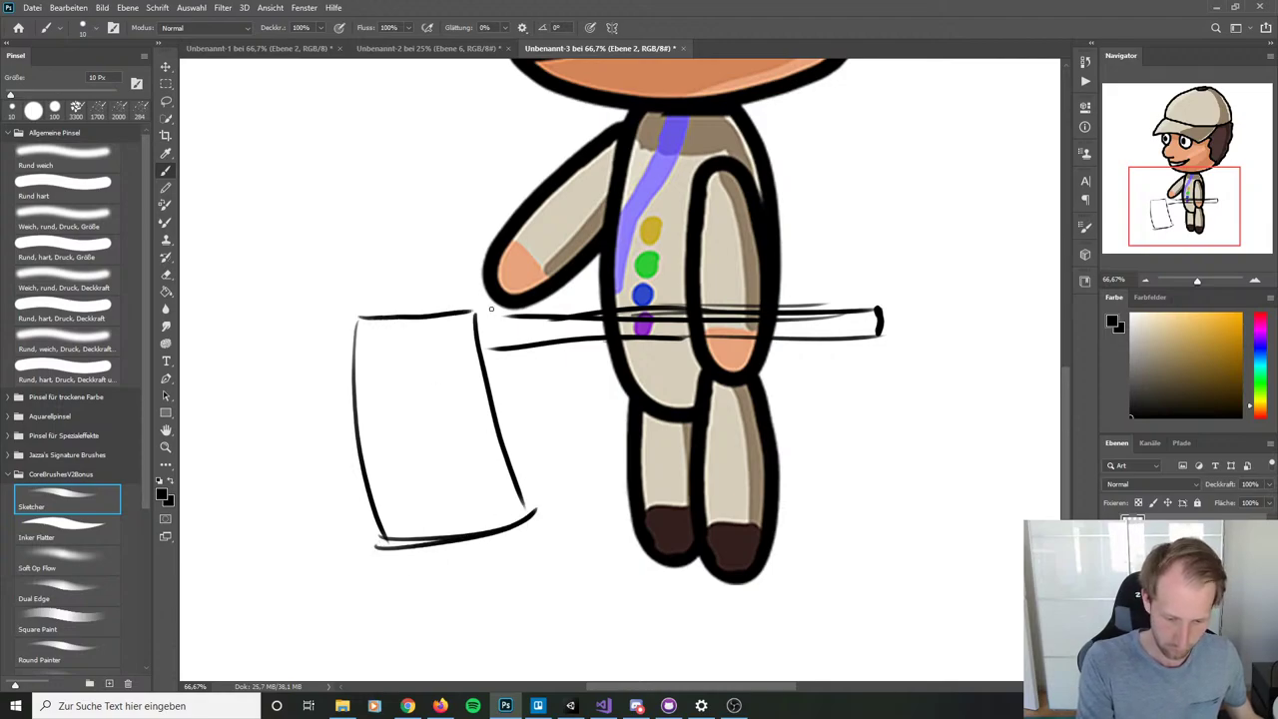
mouse_move(352, 320)
left_mouse_down()
mouse_move(337, 335)
mouse_move(350, 357)
left_mouse_up()
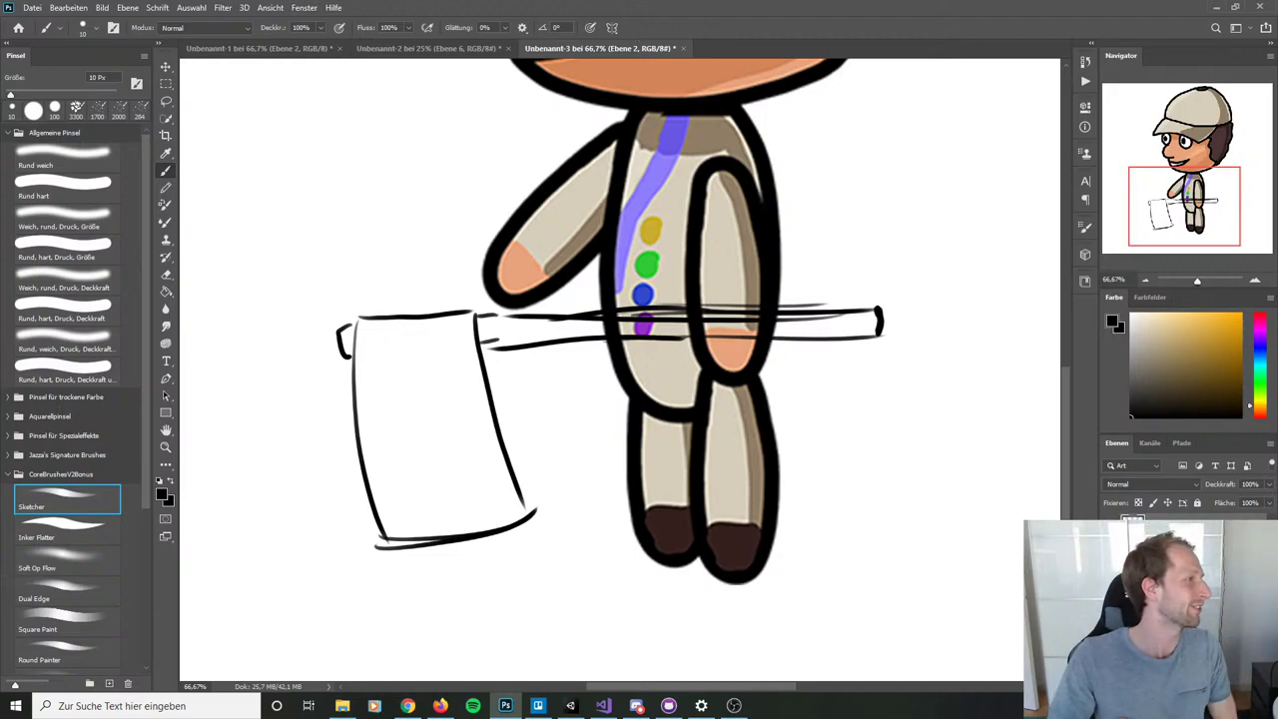
Step: Undo all strokes of the slanted axe head, keeping only the handle lines
key("alt+Tab")
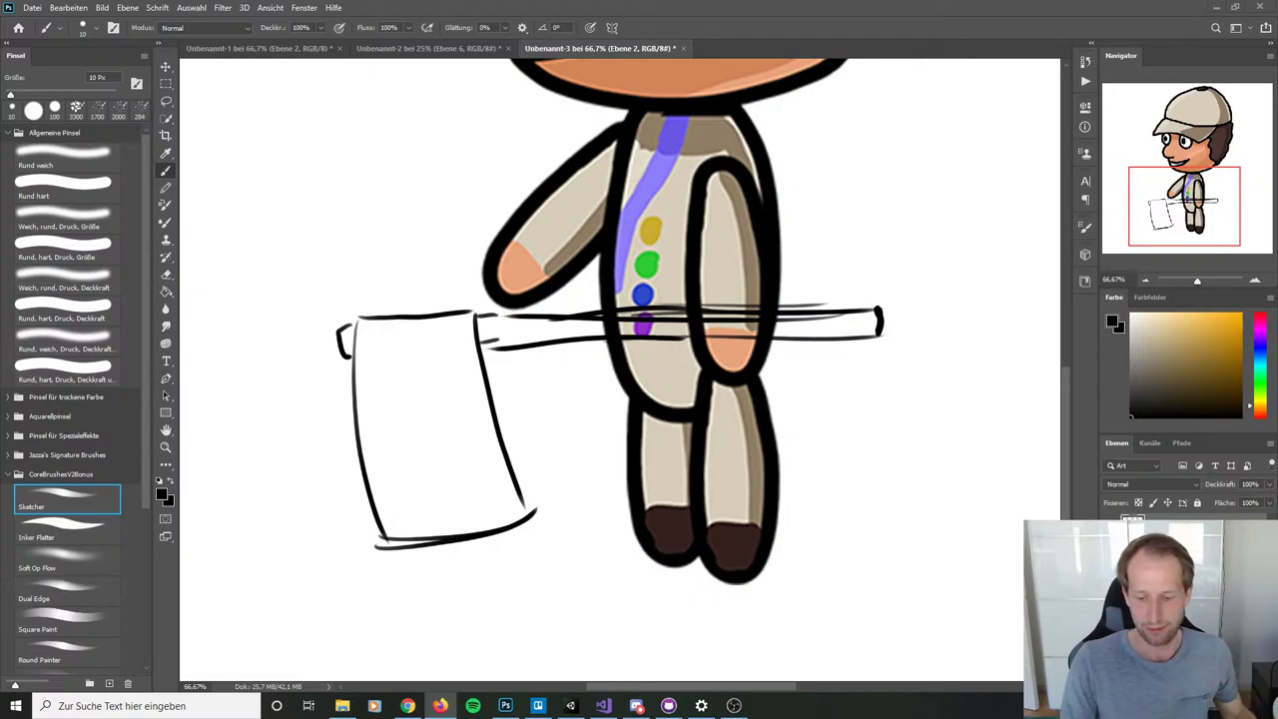
key("alt+Tab")
key("ctrl+z")
key("ctrl+z")
key("ctrl+z")
key("ctrl+z")
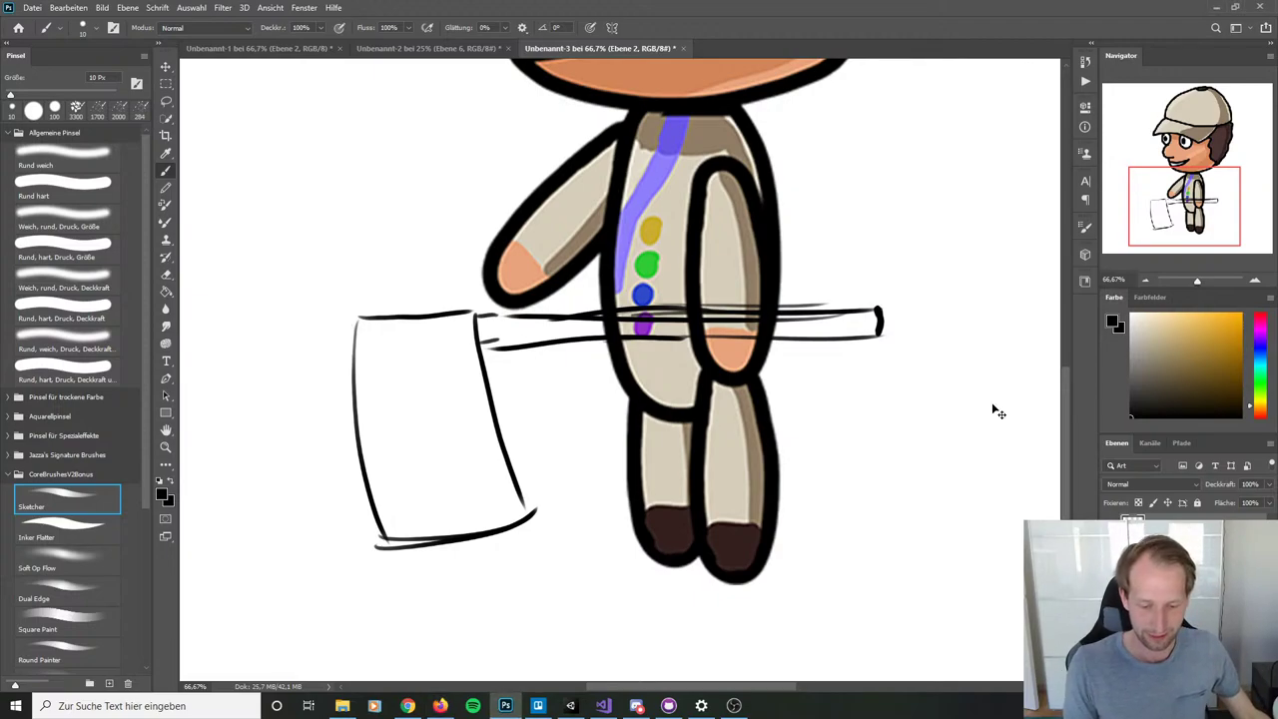
key("ctrl+z")
key("ctrl+z")
key("ctrl+z")
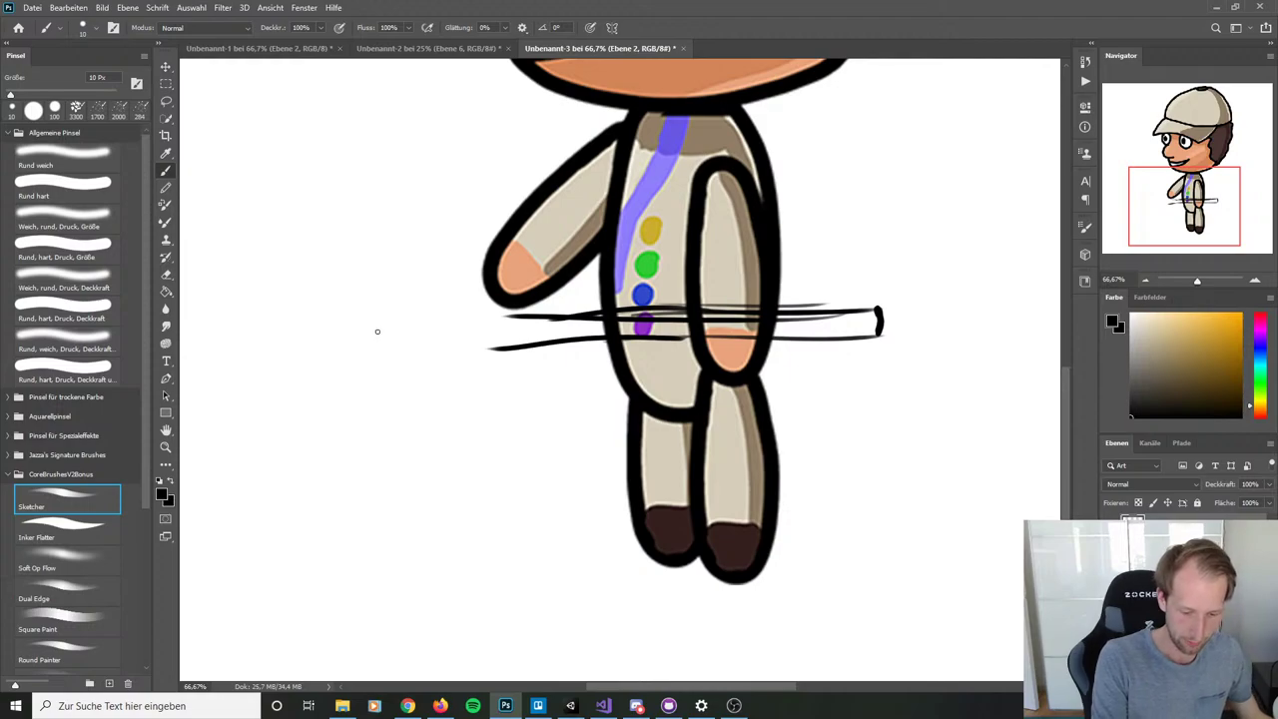
Step: Sketch a symmetrical axe head flaring towards the blade, with a small rounded handle stub in front of it
mouse_move(378, 322)
left_mouse_down()
mouse_move(337, 514)
mouse_move(507, 515)
mouse_move(488, 445)
mouse_move(481, 311)
mouse_move(379, 315)
mouse_move(477, 306)
mouse_move(483, 349)
mouse_move(369, 323)
mouse_move(349, 338)
mouse_move(376, 346)
left_mouse_up()
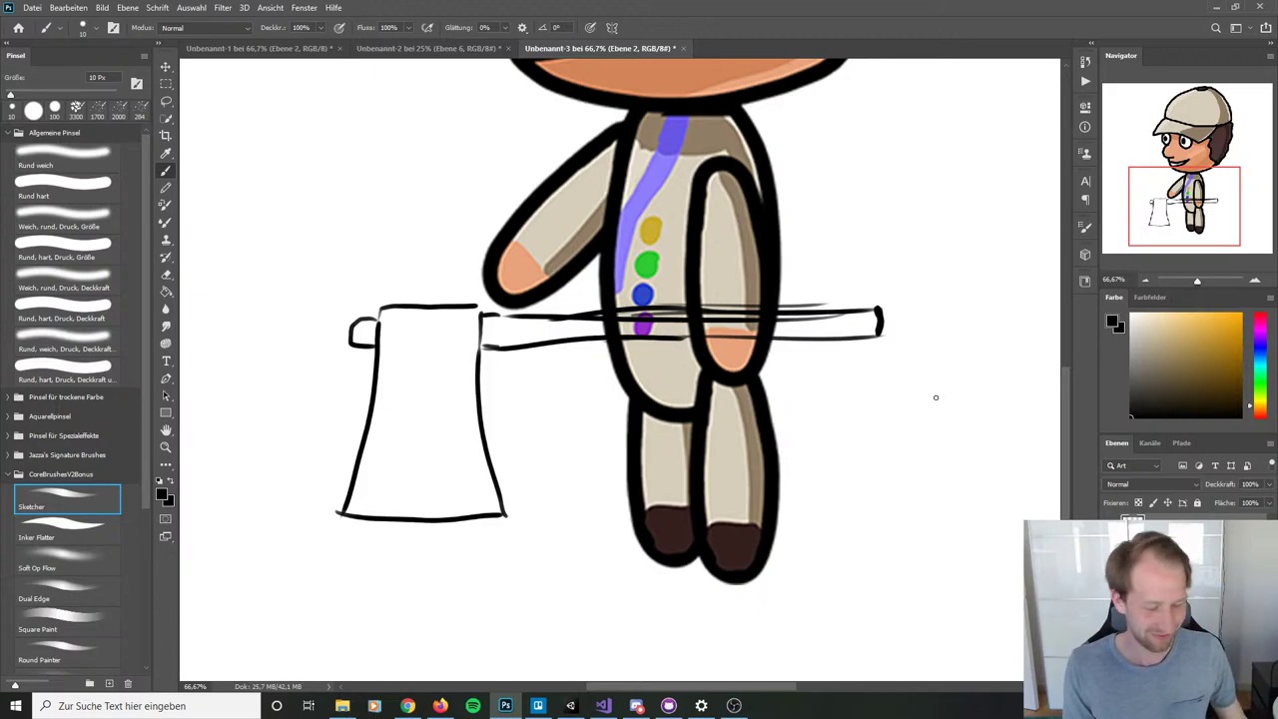
Step: Set the axe sketch layer's opacity to 28% and create a new layer above it
key("ctrl+plus")
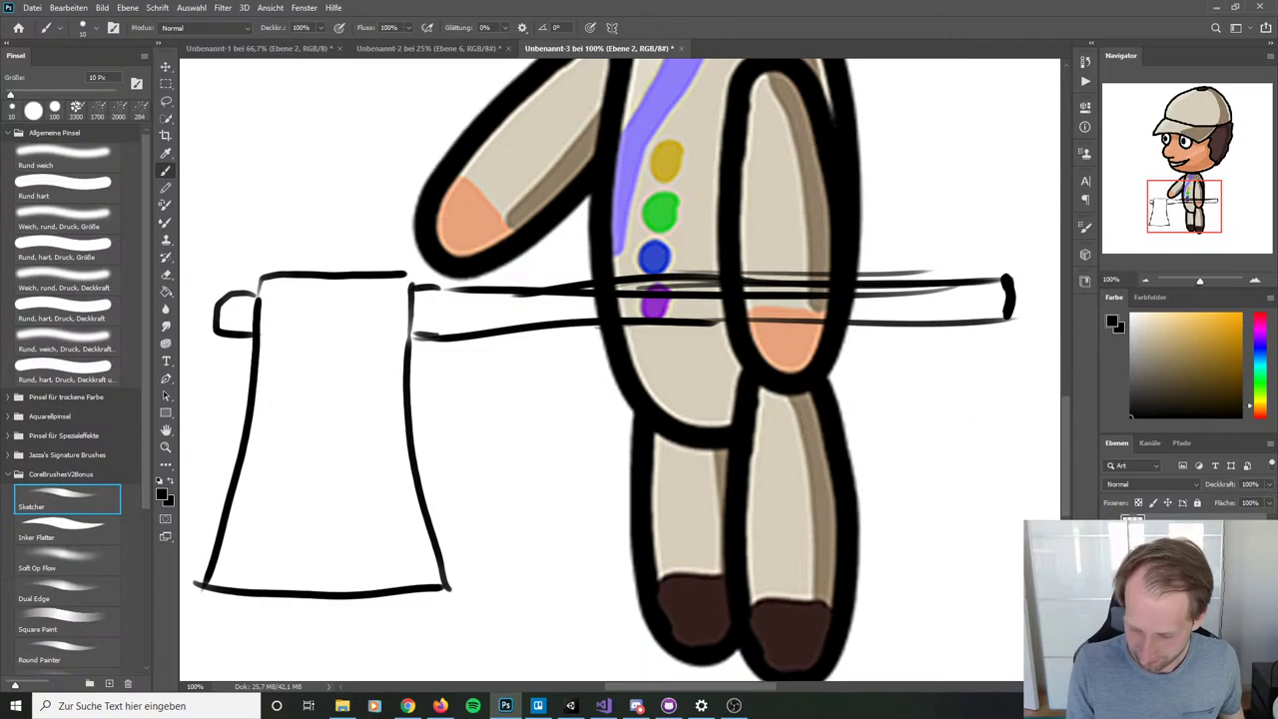
type("28")
key("Return")
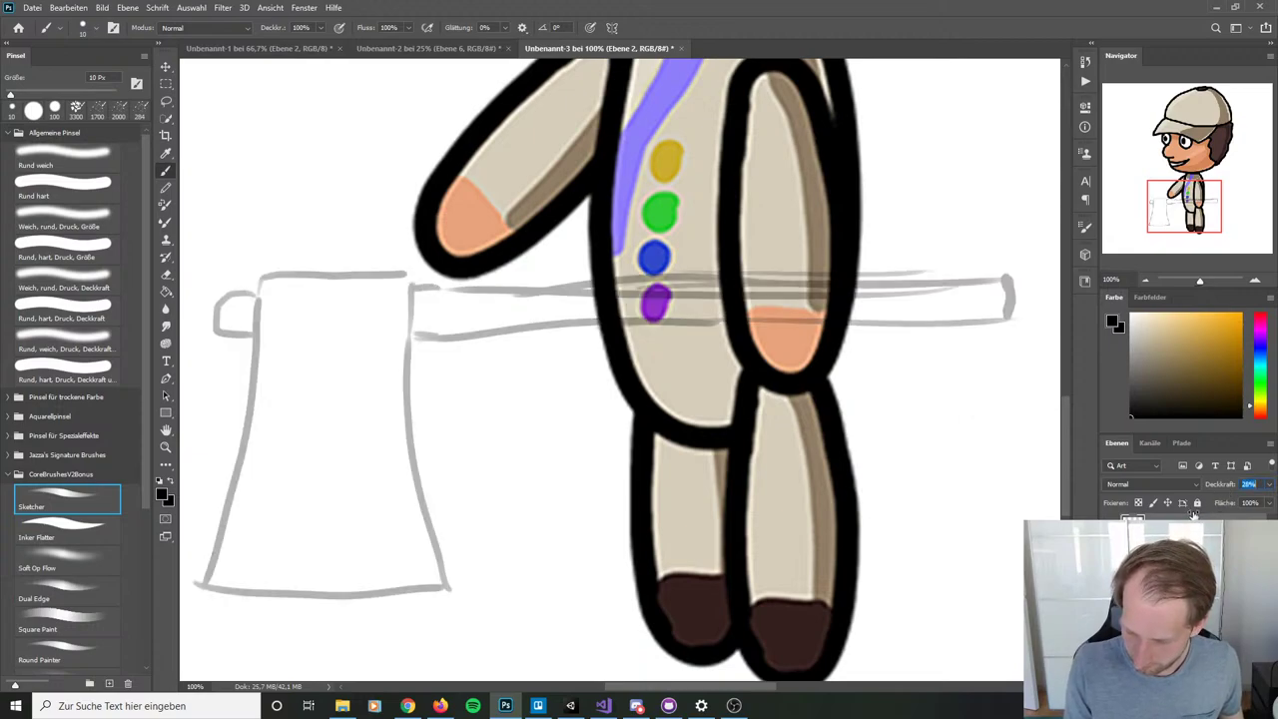
key("ctrl+shift+n")
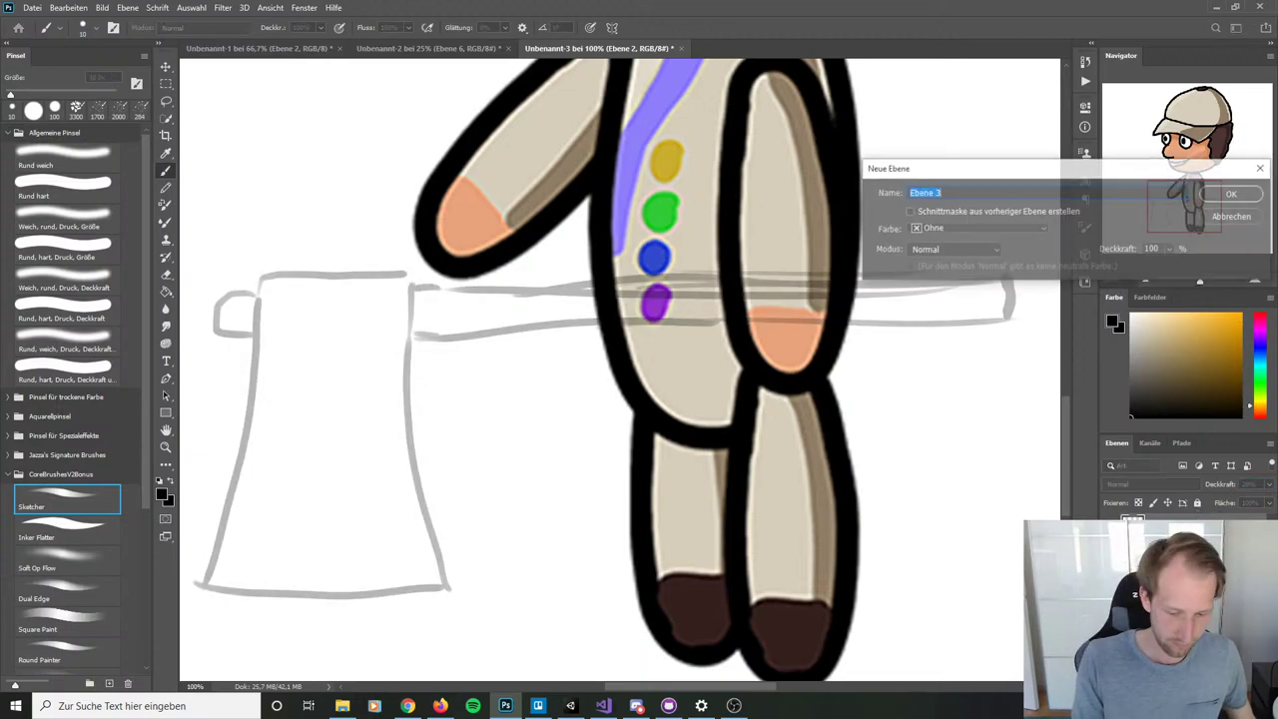
left_click(1224, 200)
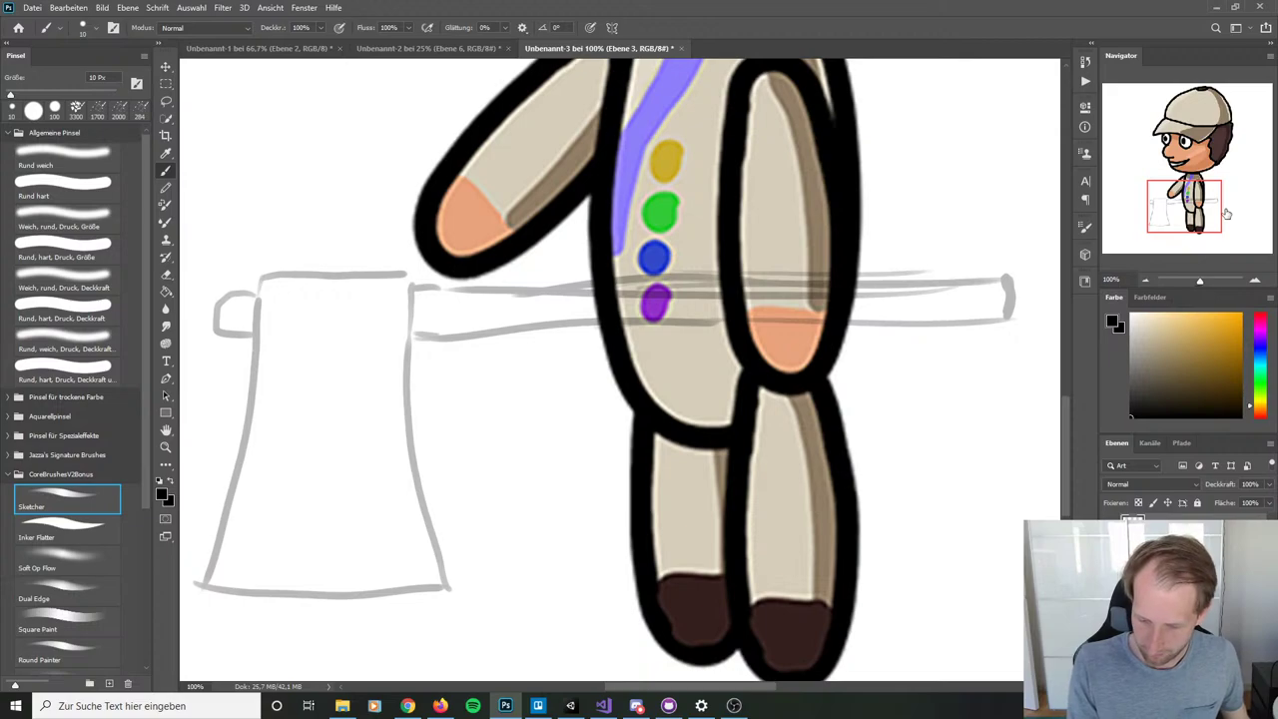
Step: Ink the axe handle with the 10 px Rund hart brush as two straight parallel lines closed at the rear end
left_click(72, 188)
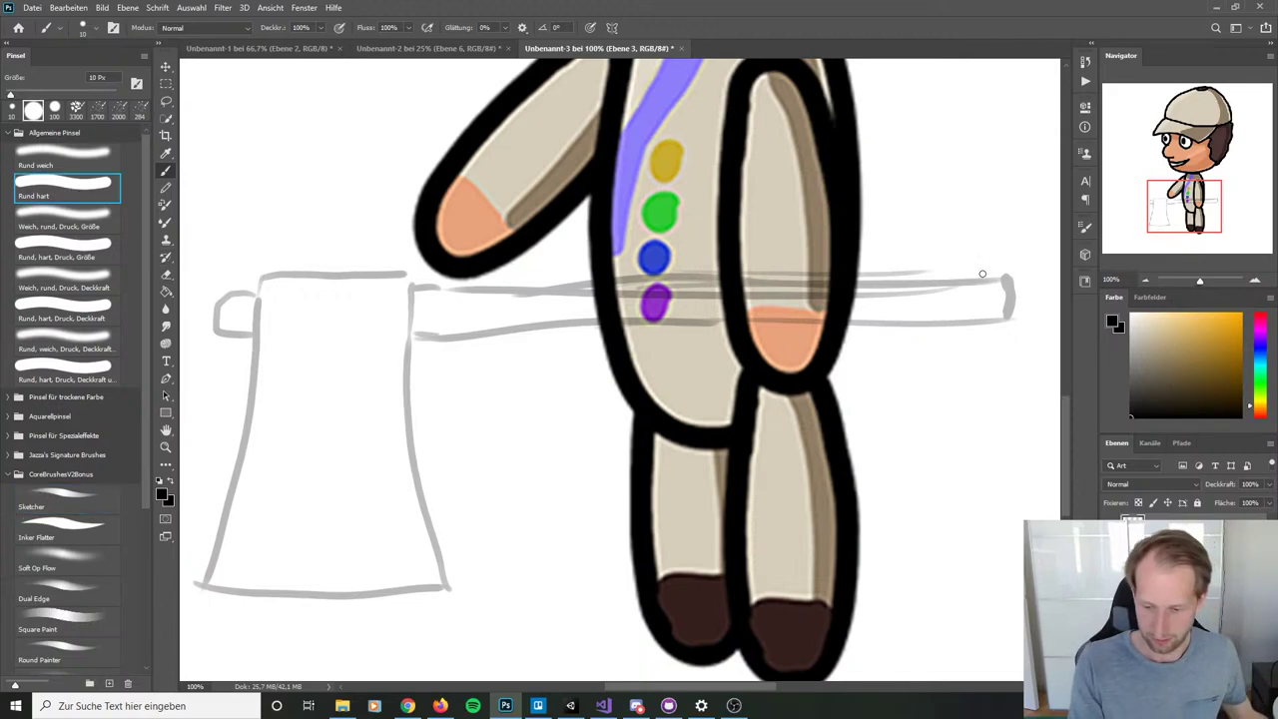
left_click_drag(413, 288, 1004, 286)
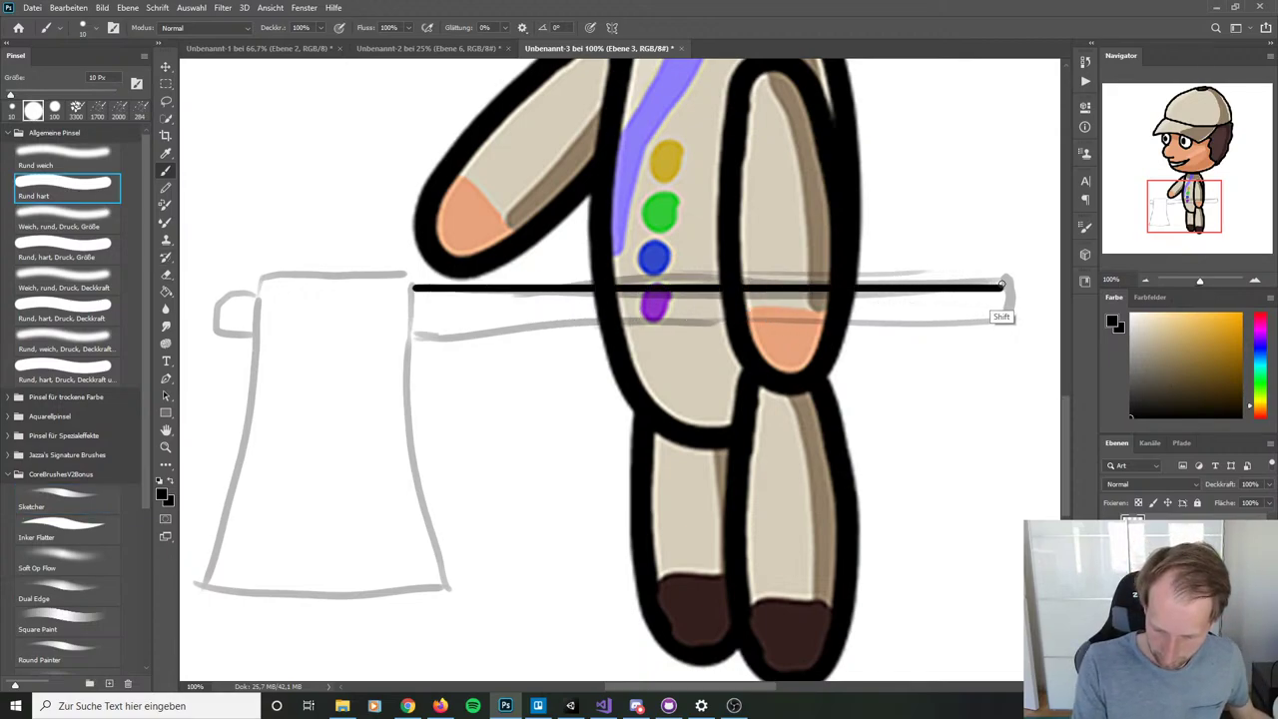
left_click(417, 325, "shift")
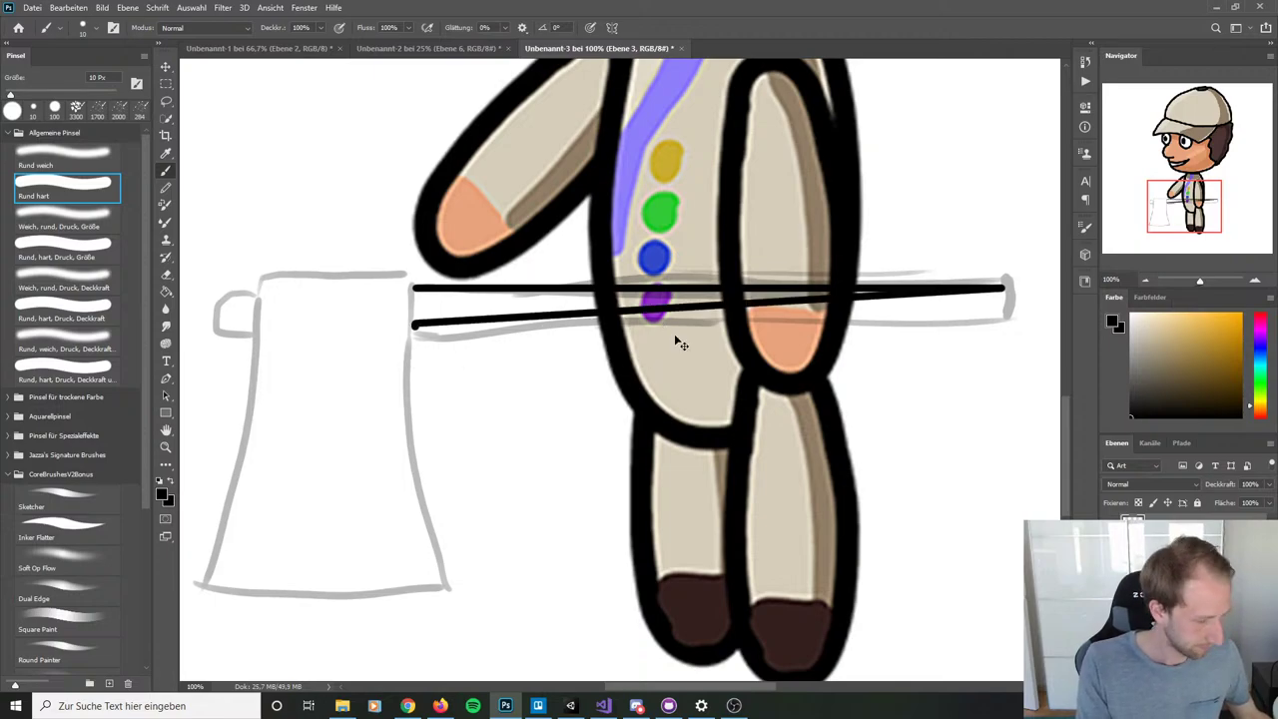
key("ctrl+z")
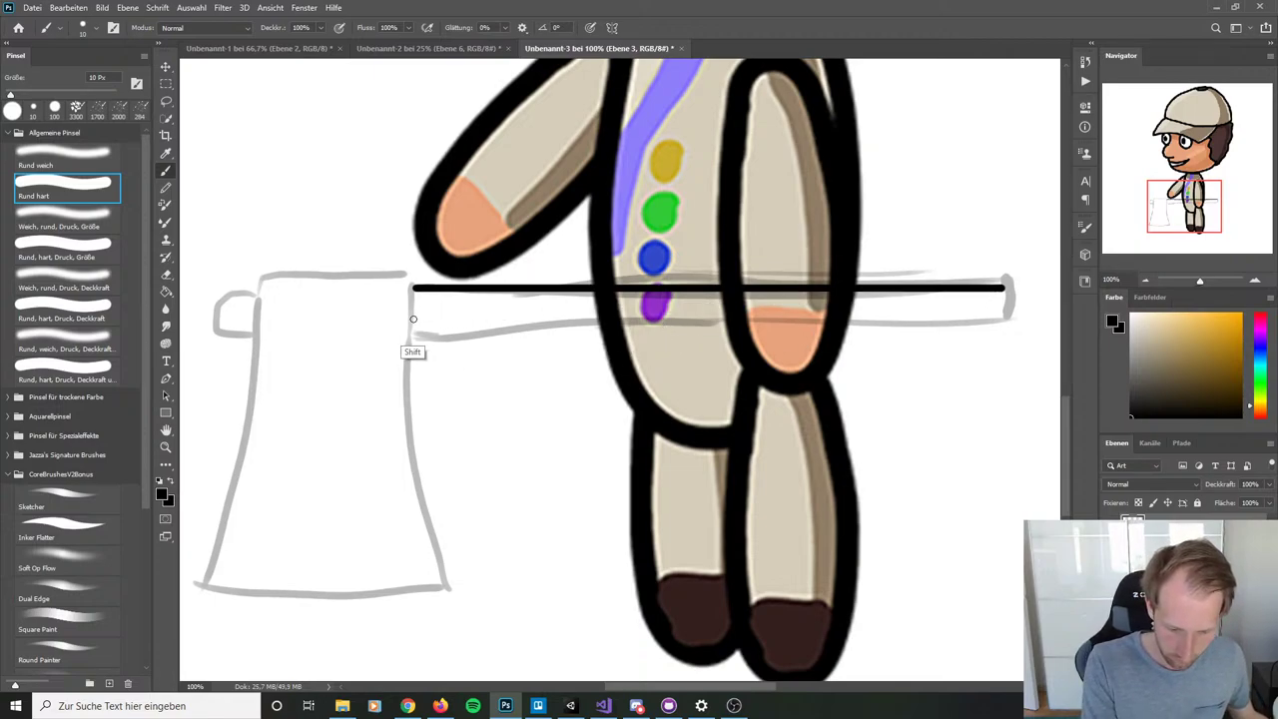
mouse_move(413, 320)
left_mouse_down()
mouse_move(1003, 322)
mouse_move(1006, 295)
left_mouse_up()
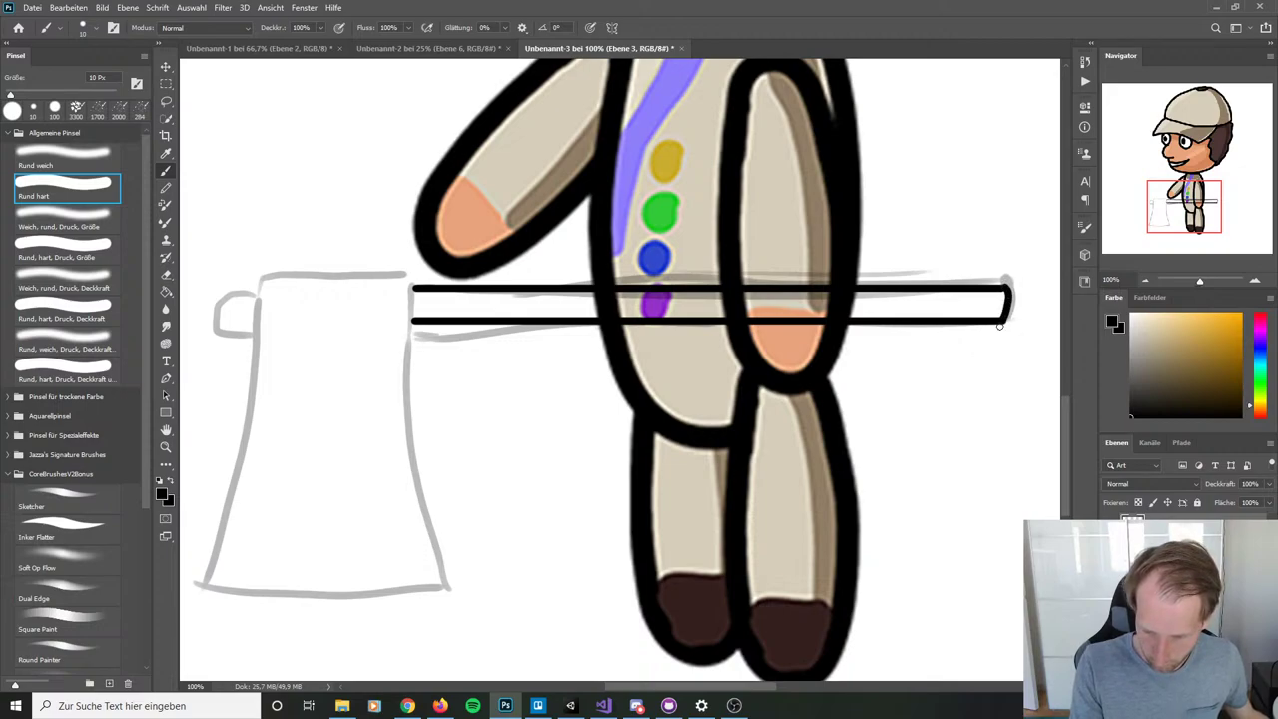
Step: Ink the axe head's straight top edge and its curved side facing the character, redrawing the curve until it flows smoothly
left_click_drag(562, 428, 785, 462)
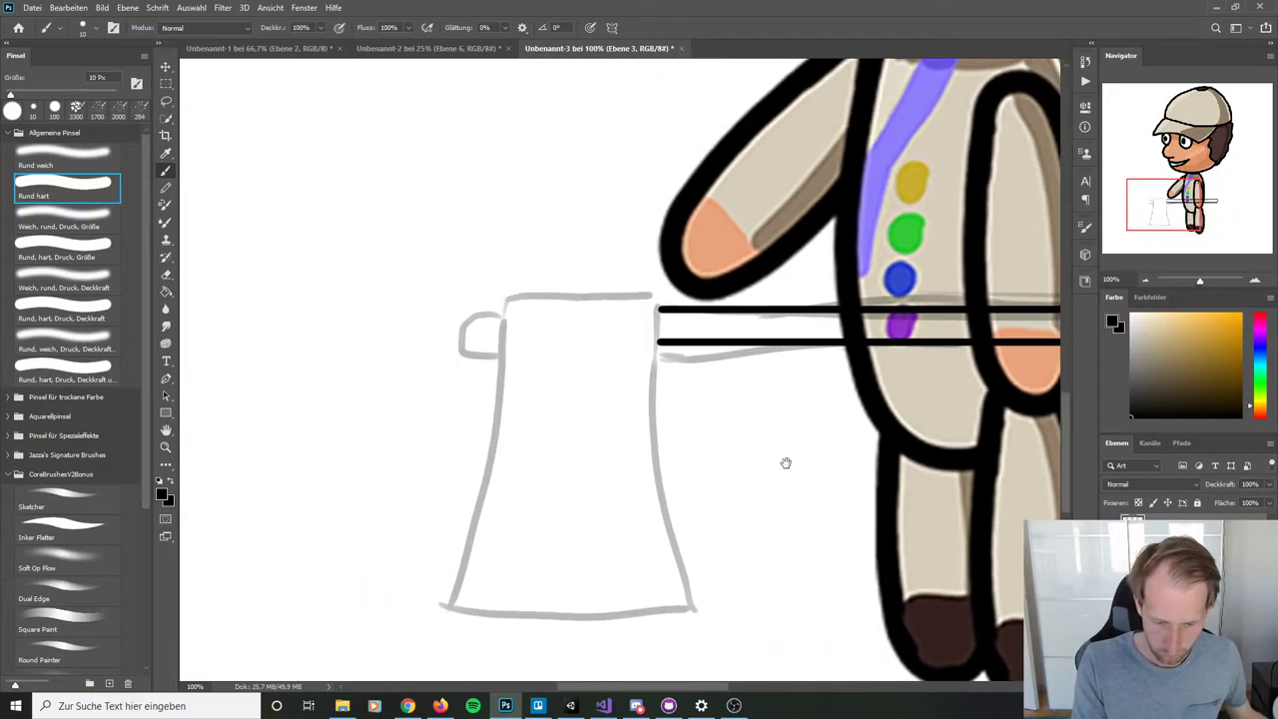
left_click(509, 296, "shift")
mouse_move(509, 296)
left_mouse_down()
mouse_move(664, 293)
mouse_move(658, 419)
mouse_move(696, 619)
left_mouse_up()
key("ctrl+z")
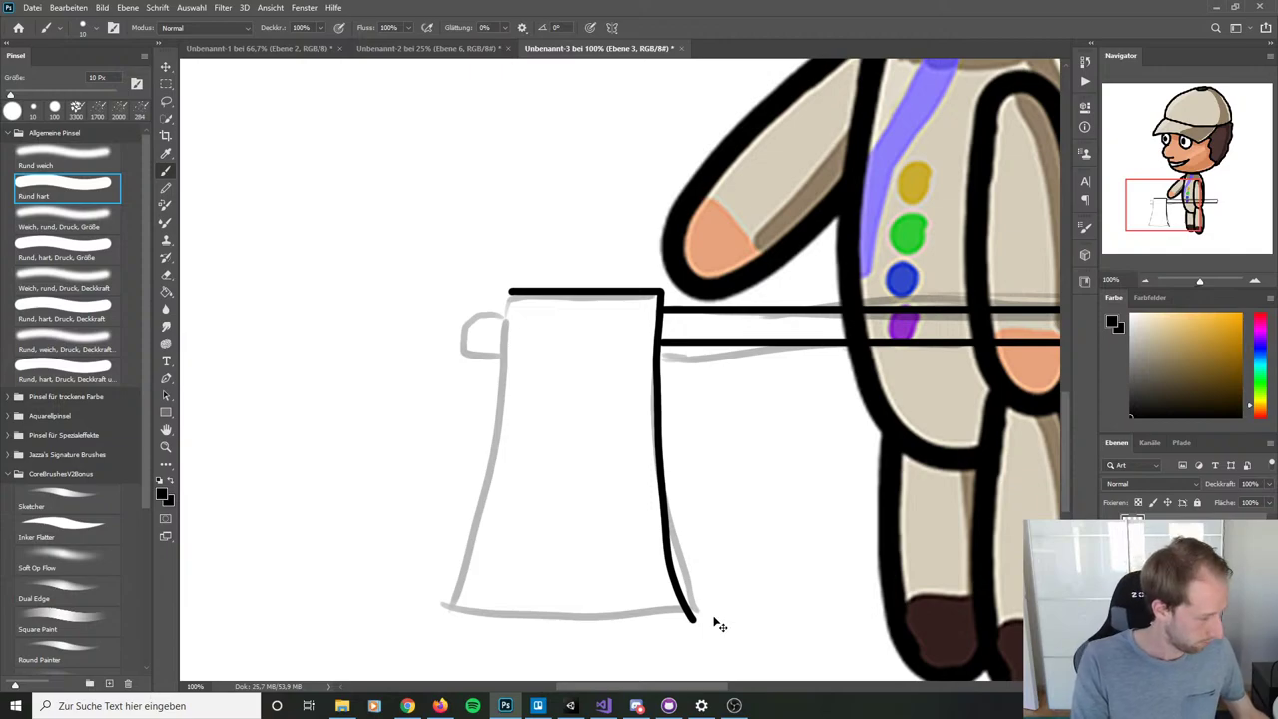
key("ctrl+z")
mouse_move(659, 292)
left_mouse_down()
mouse_move(677, 559)
mouse_move(694, 609)
left_mouse_up()
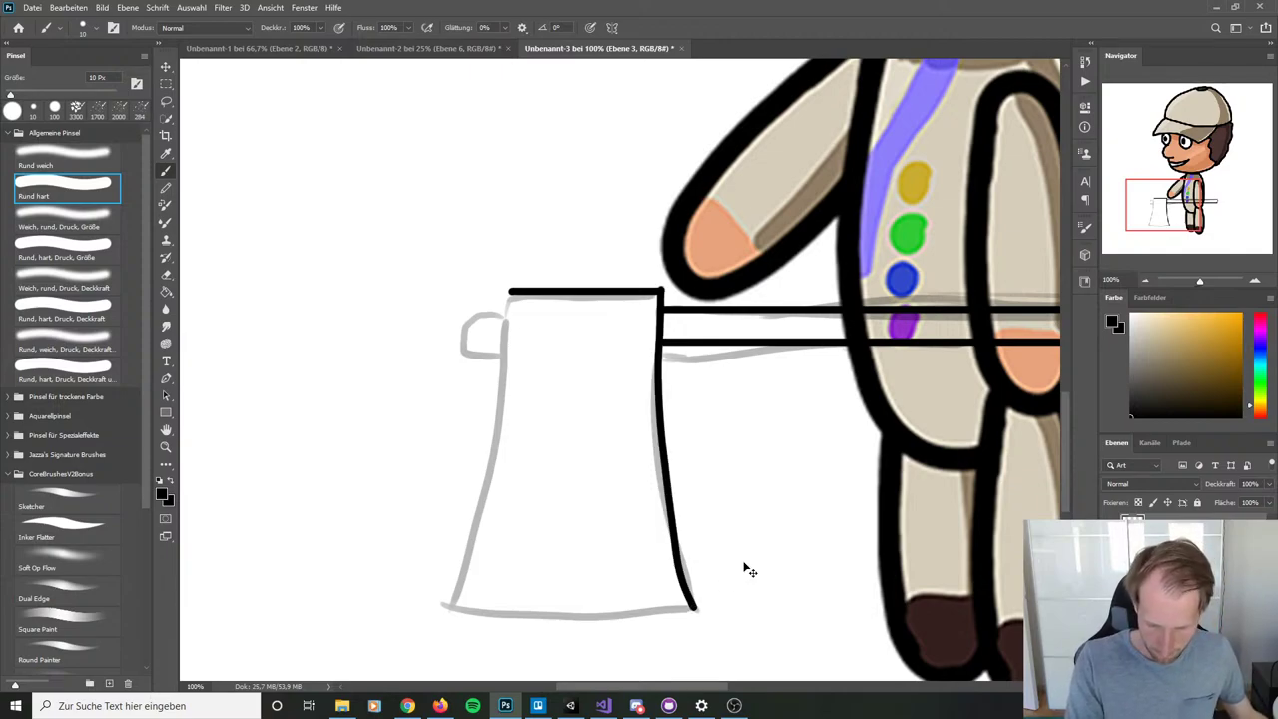
key("ctrl+z")
mouse_move(659, 291)
left_mouse_down()
mouse_move(669, 491)
mouse_move(695, 599)
left_mouse_up()
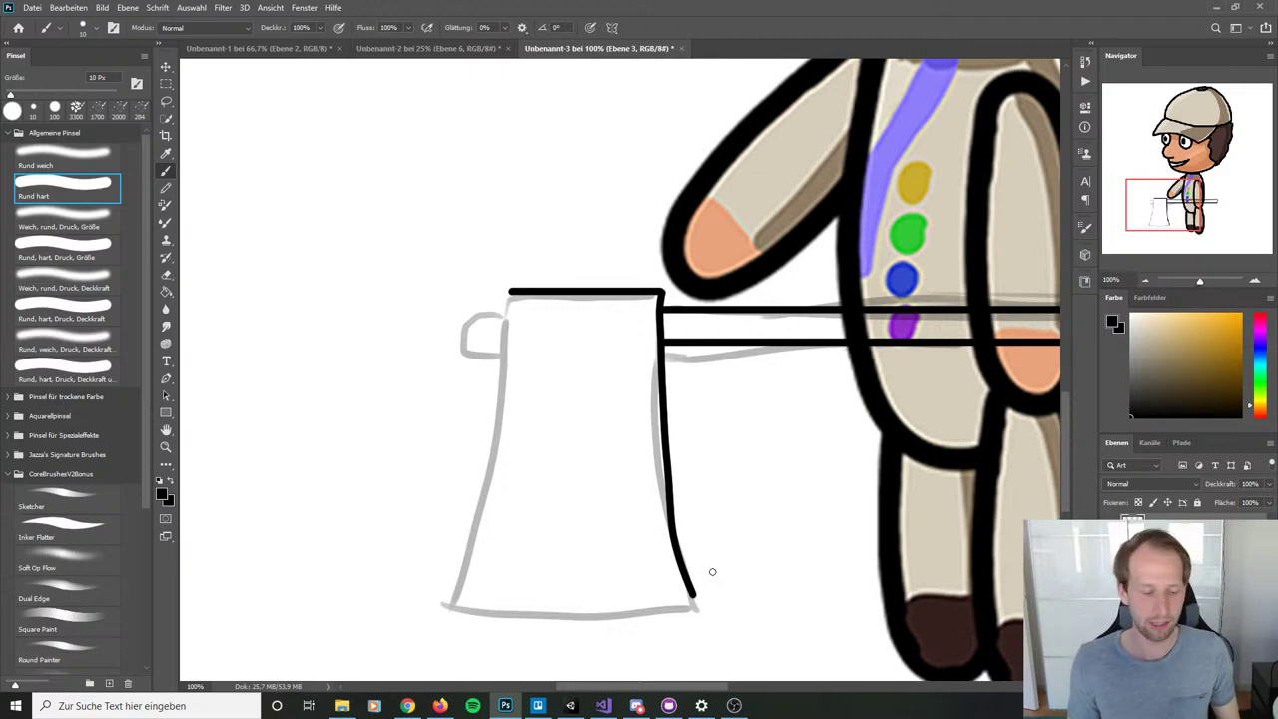
key("ctrl+z")
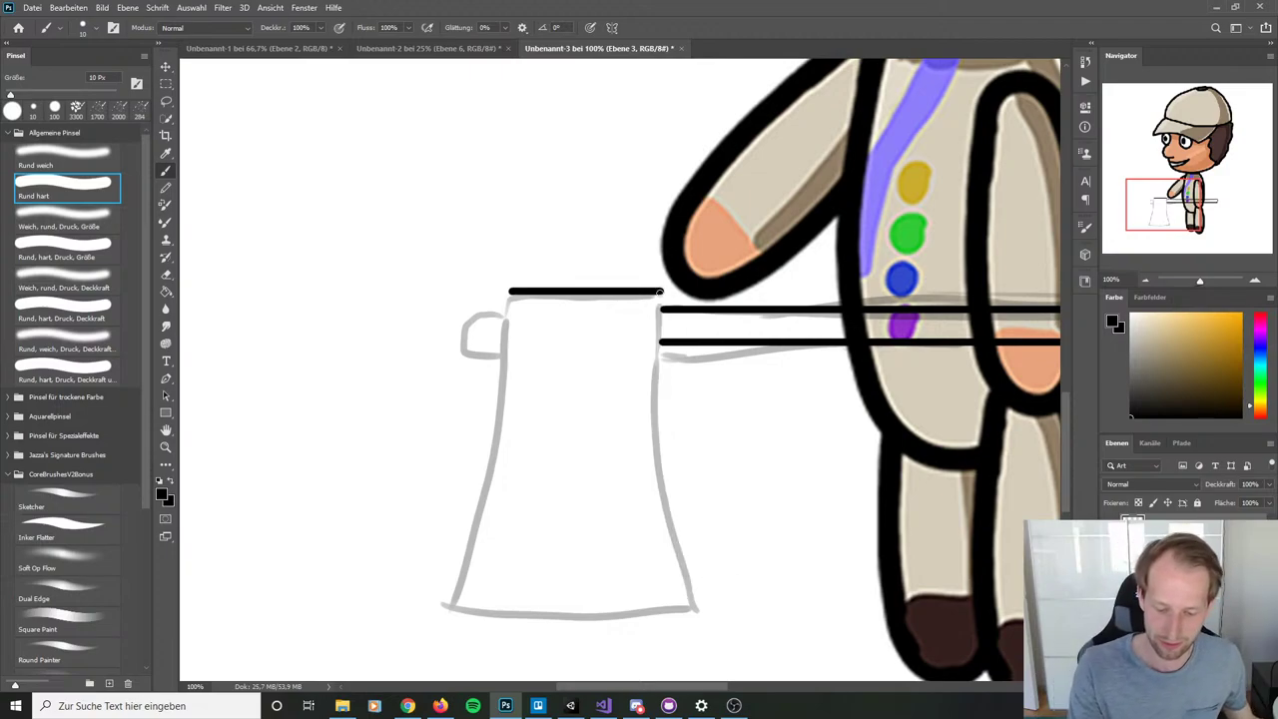
left_click_drag(660, 292, 696, 594)
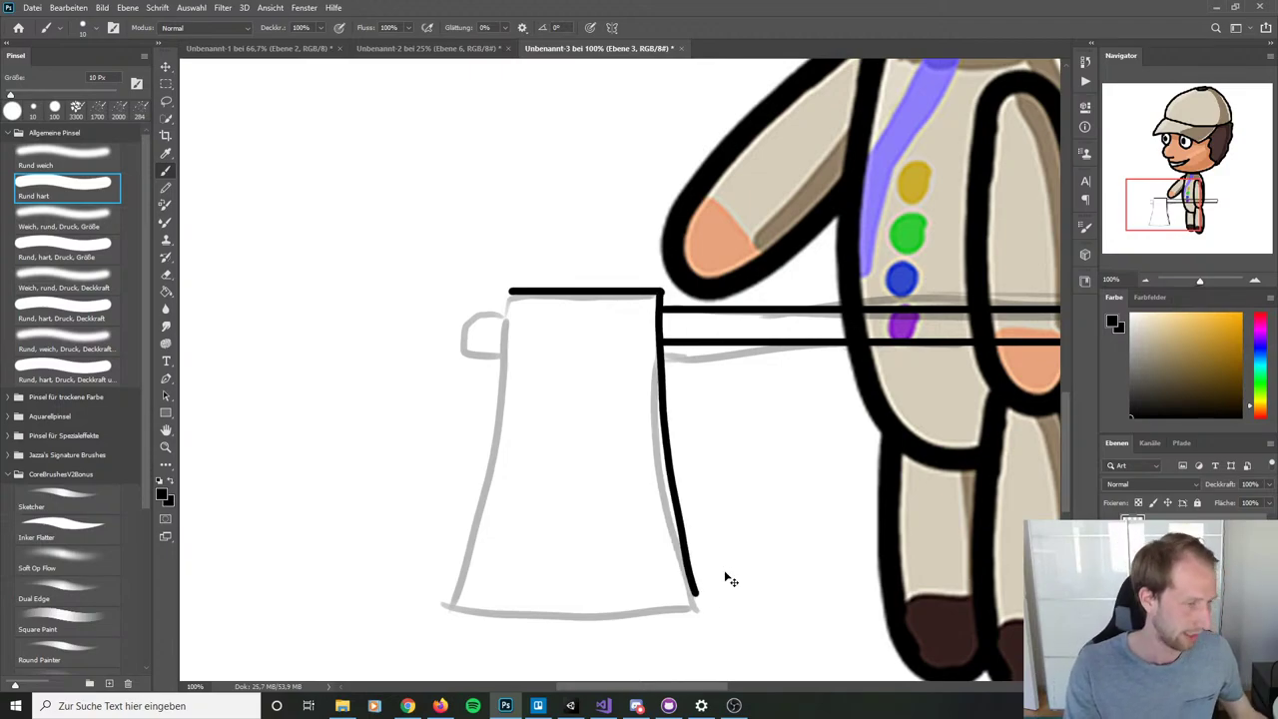
key("ctrl+z")
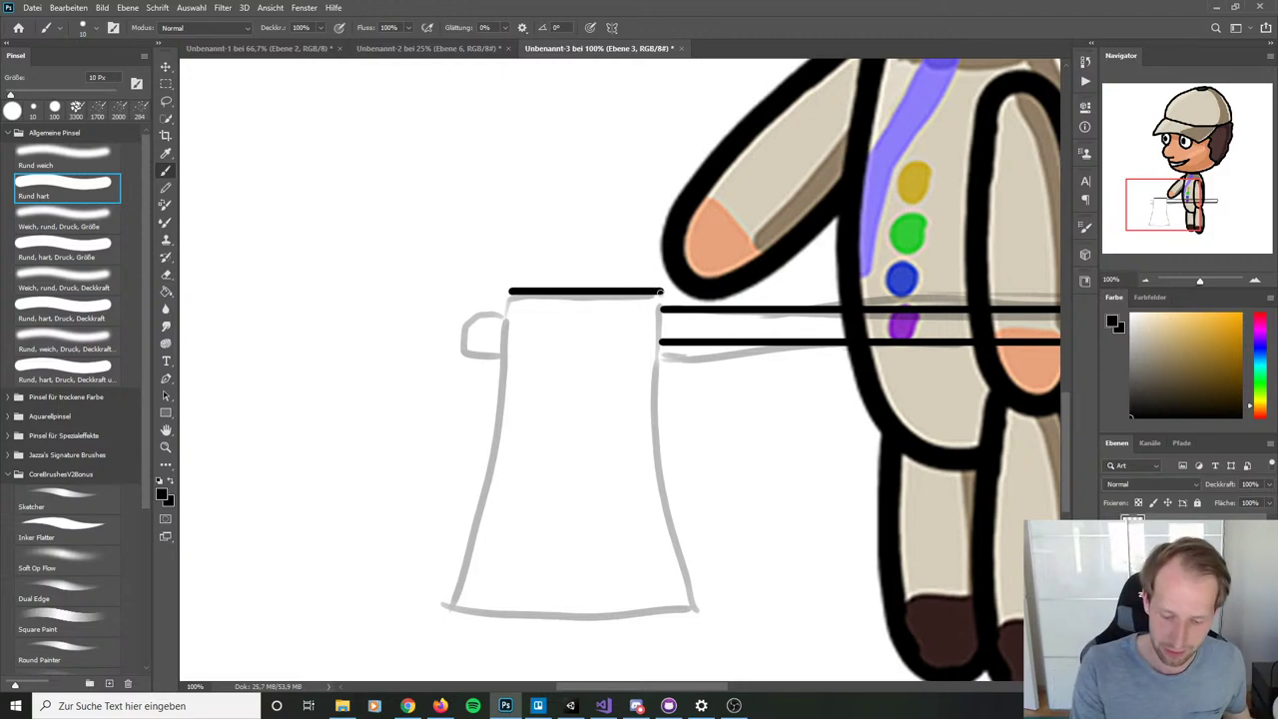
mouse_move(658, 292)
left_mouse_down()
mouse_move(669, 498)
mouse_move(696, 602)
left_mouse_up()
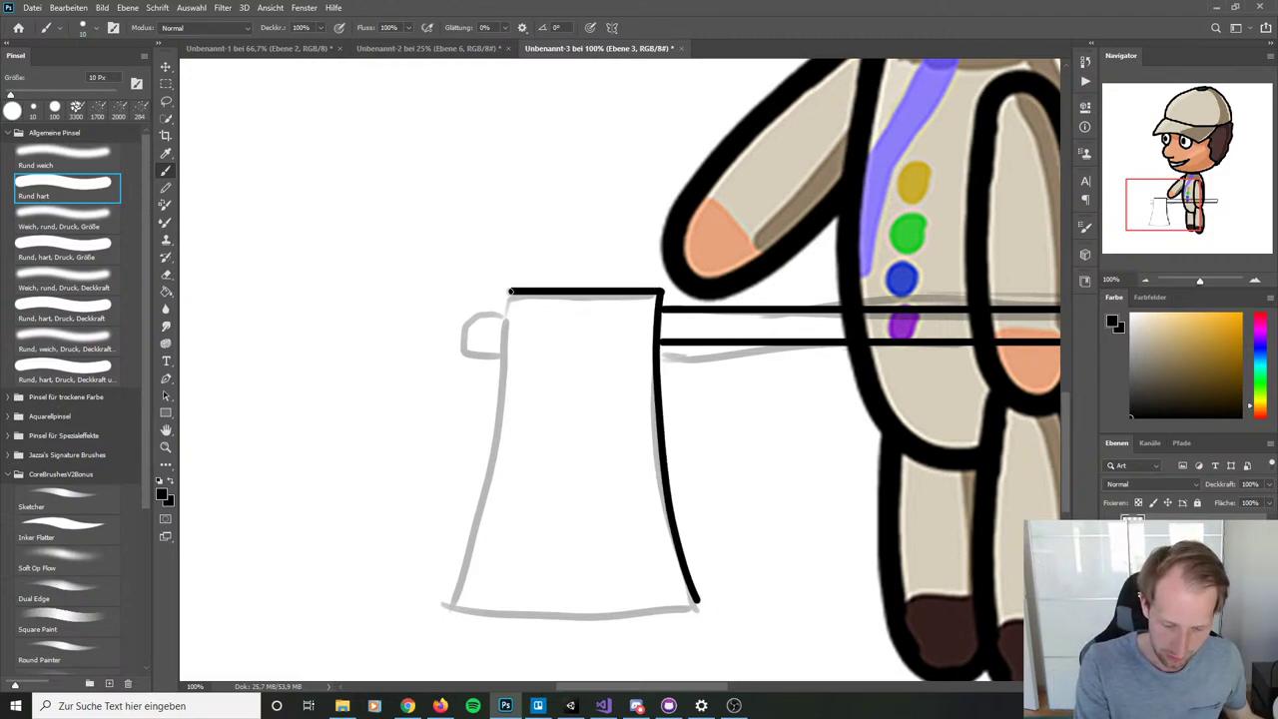
Step: Ink the axe head's outer curved side and close the outline with an outward-bulging cutting edge
mouse_move(508, 292)
left_mouse_down()
mouse_move(486, 487)
mouse_move(443, 628)
mouse_move(525, 638)
mouse_move(687, 607)
left_mouse_up()
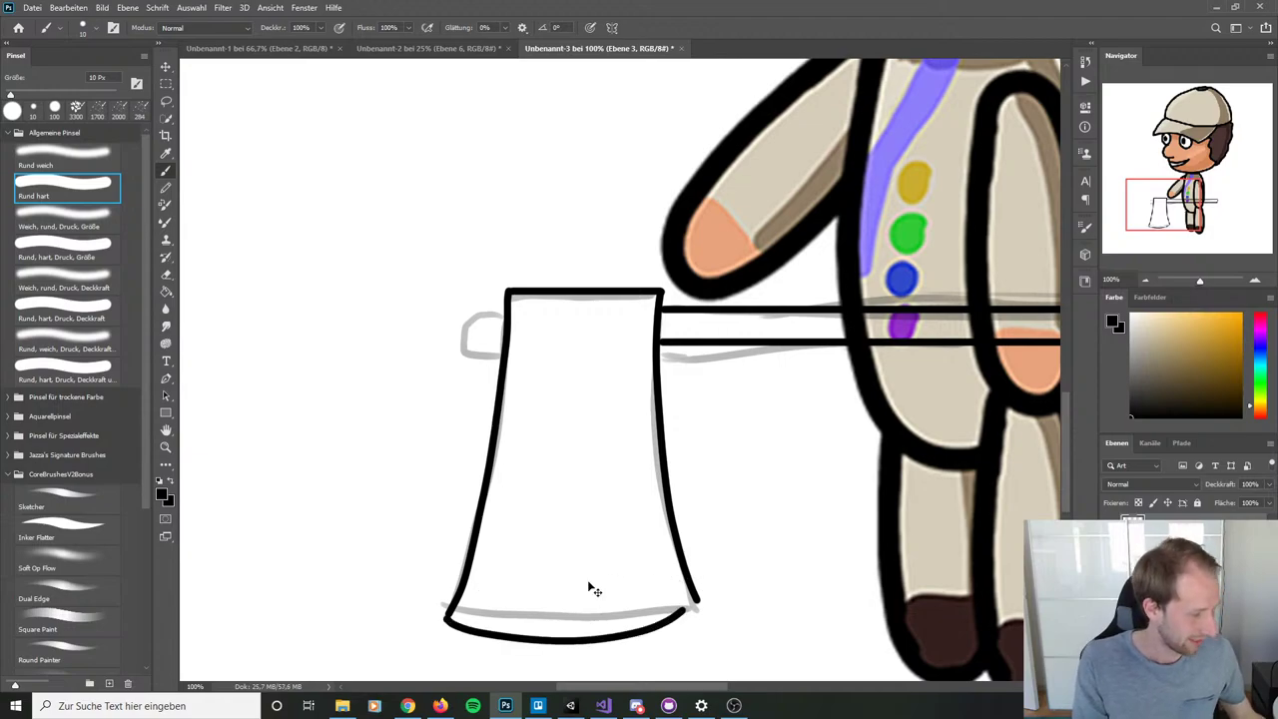
key("ctrl+z")
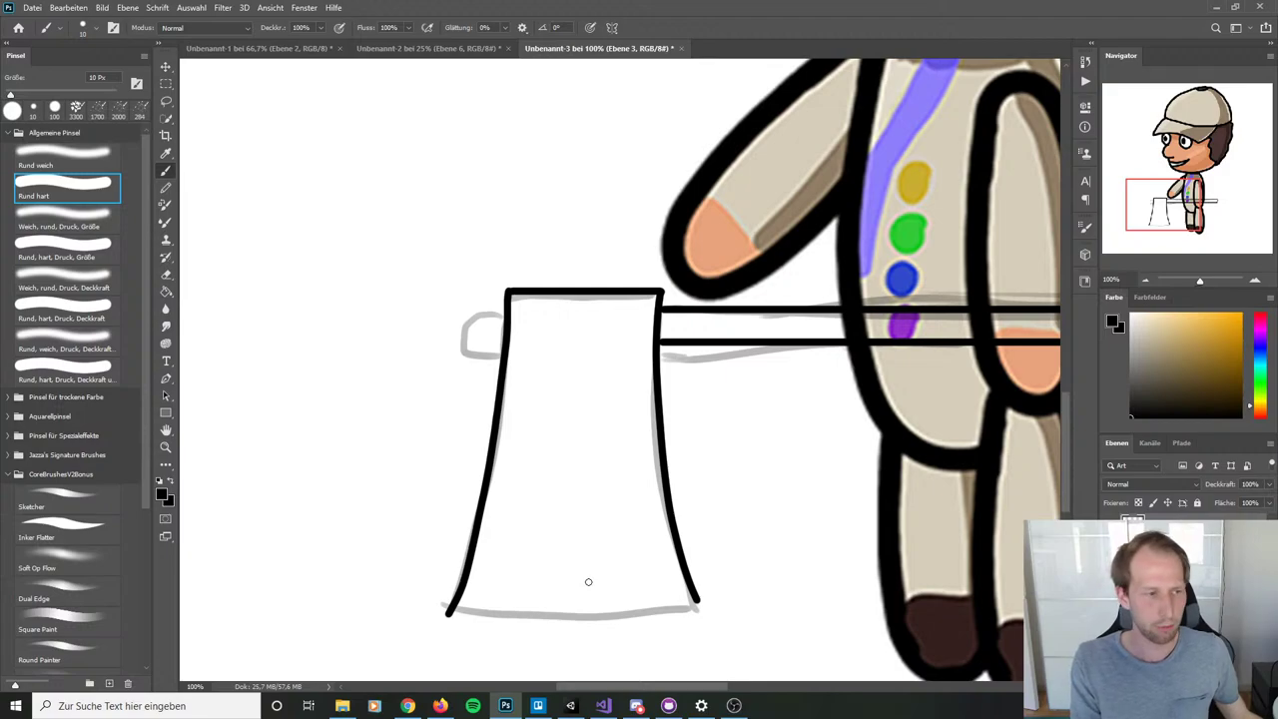
mouse_move(448, 612)
left_mouse_down()
mouse_move(483, 626)
mouse_move(606, 616)
mouse_move(669, 596)
mouse_move(710, 556)
mouse_move(732, 477)
left_mouse_up()
key("ctrl+z")
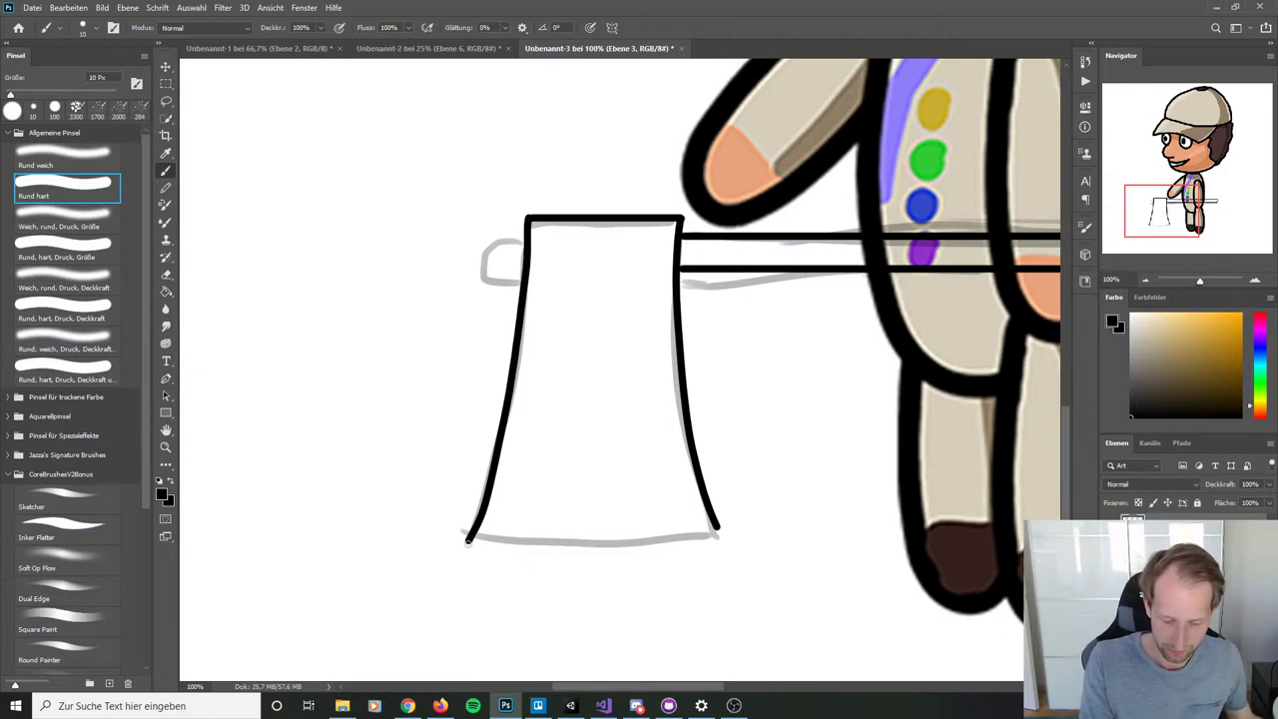
mouse_move(467, 541)
left_mouse_down()
mouse_move(628, 566)
mouse_move(711, 541)
left_mouse_up()
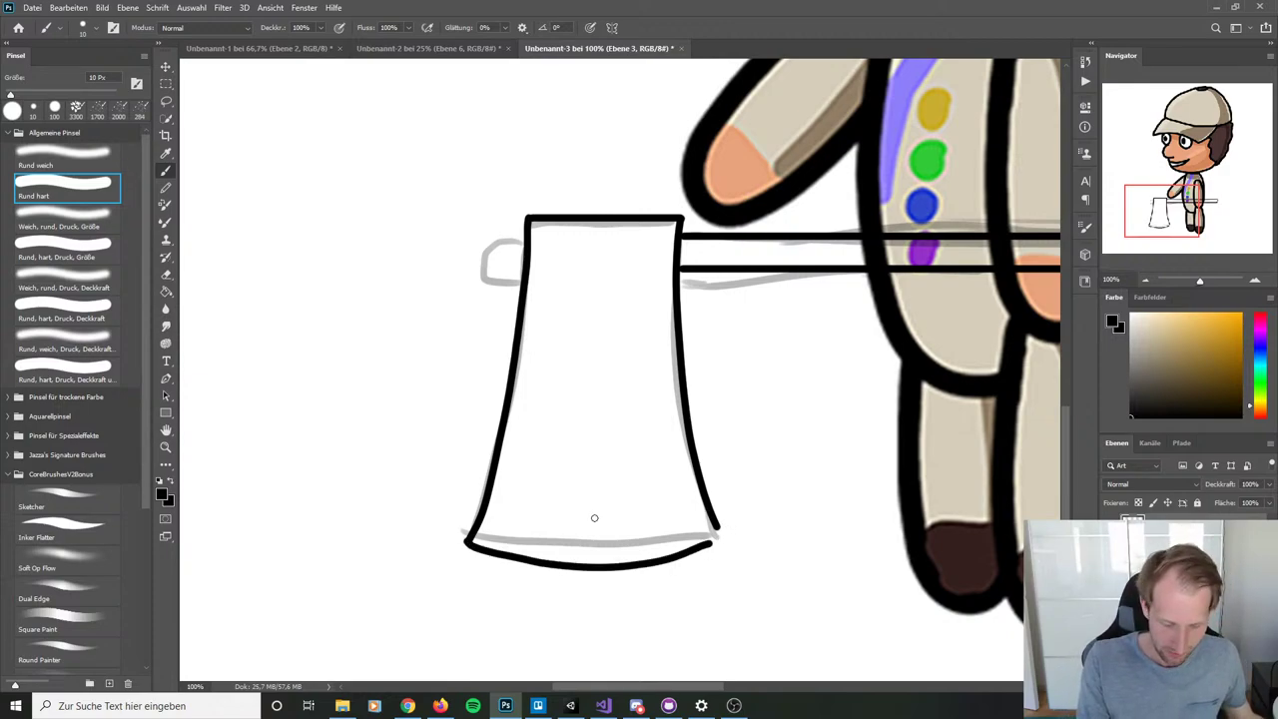
key("ctrl+z")
mouse_move(466, 539)
left_mouse_down()
mouse_move(537, 560)
mouse_move(672, 551)
mouse_move(716, 527)
left_mouse_up()
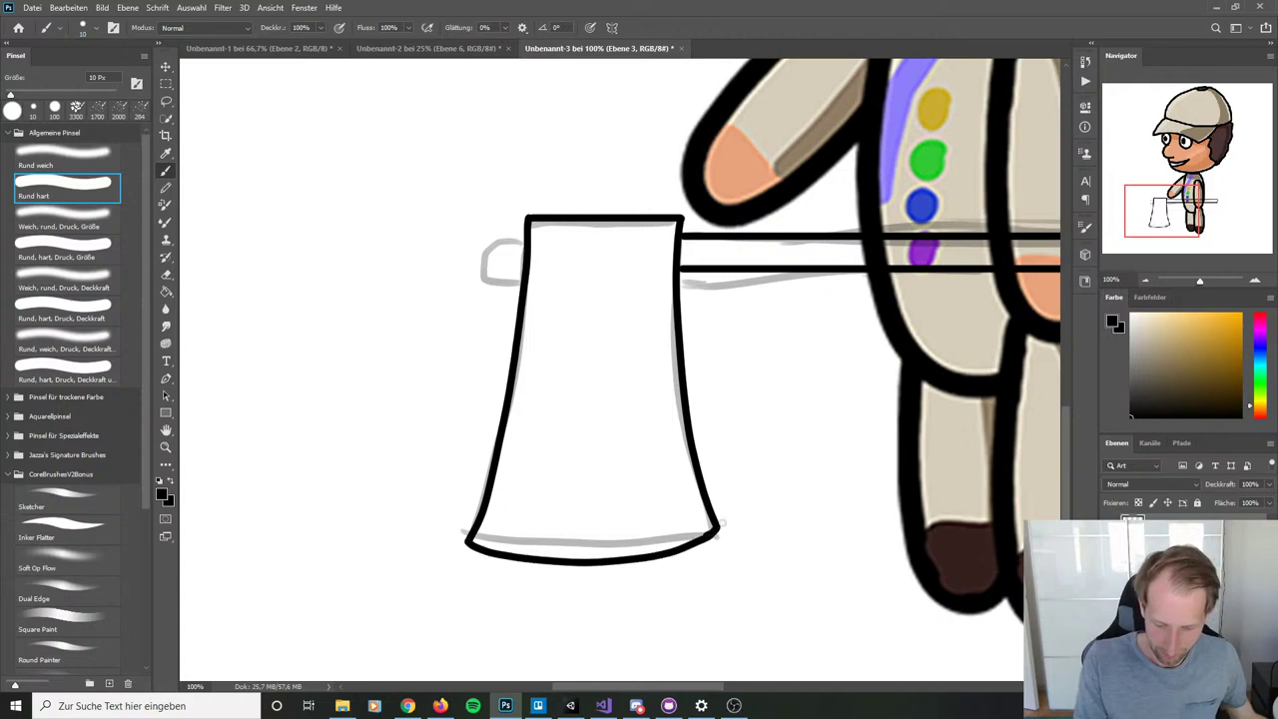
scroll(775, 490, "up", 2)
scroll(774, 490, "left", 1)
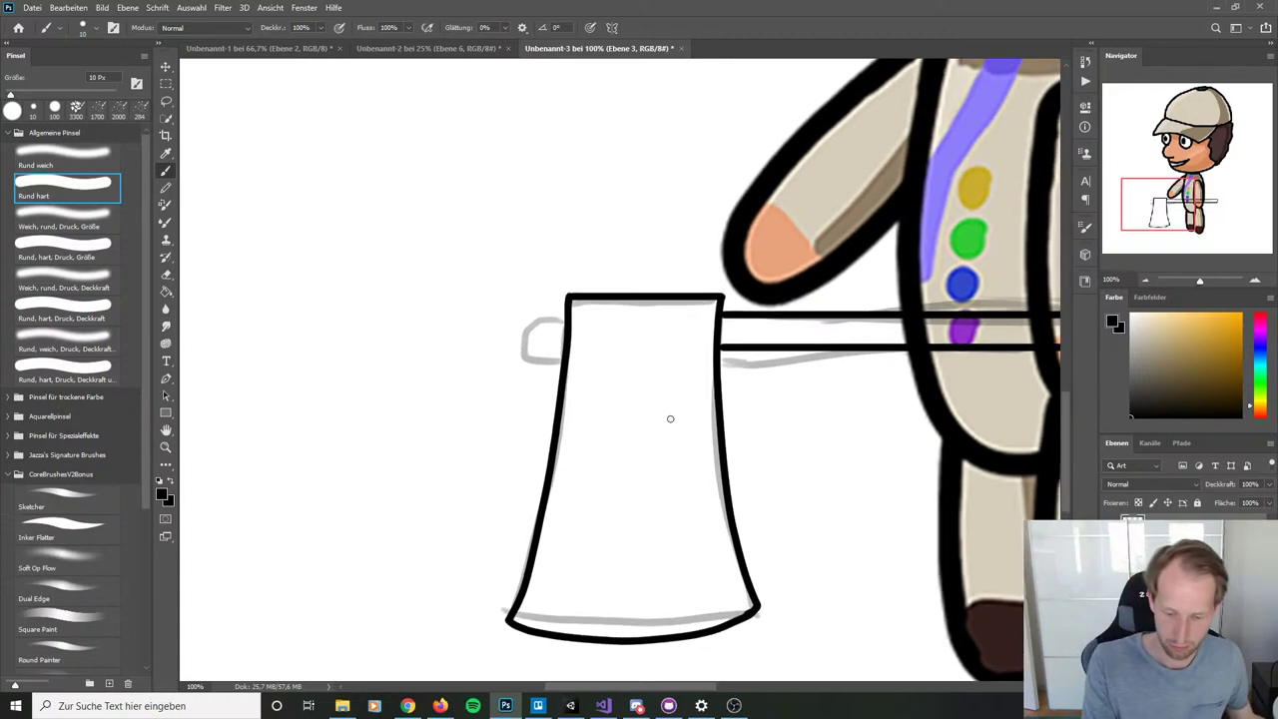
left_click(565, 308, "shift")
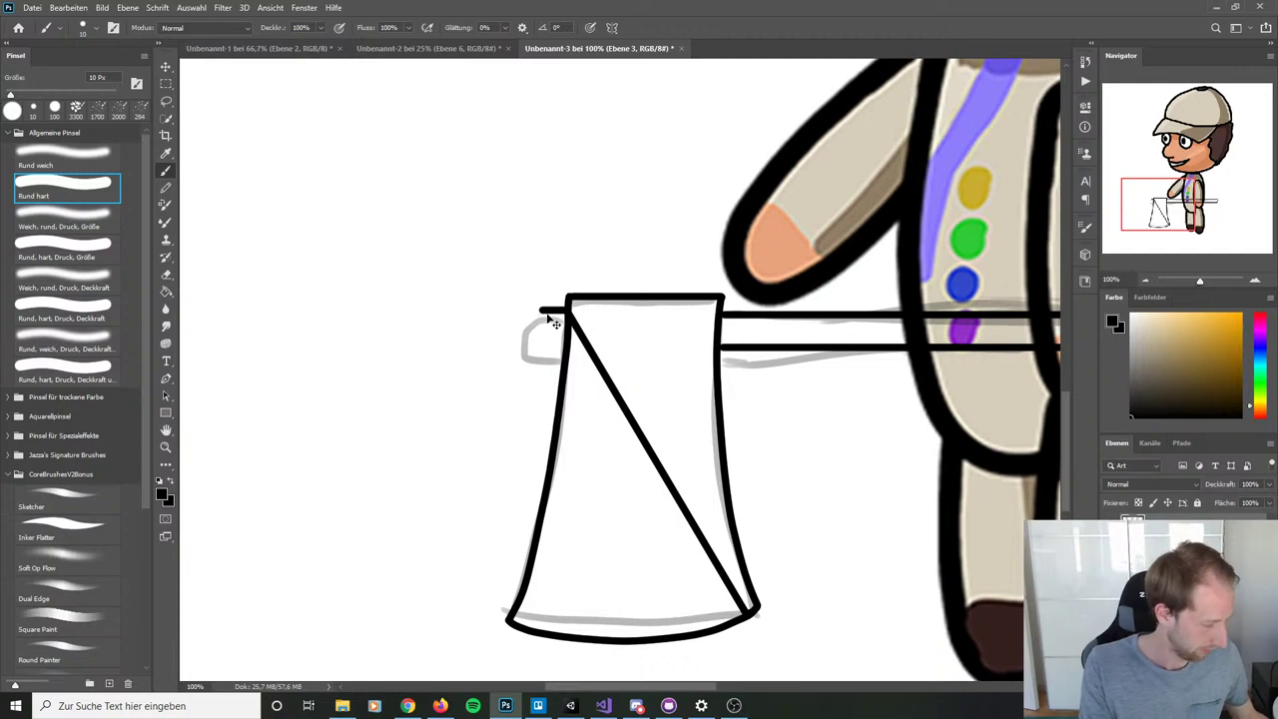
key("ctrl+z")
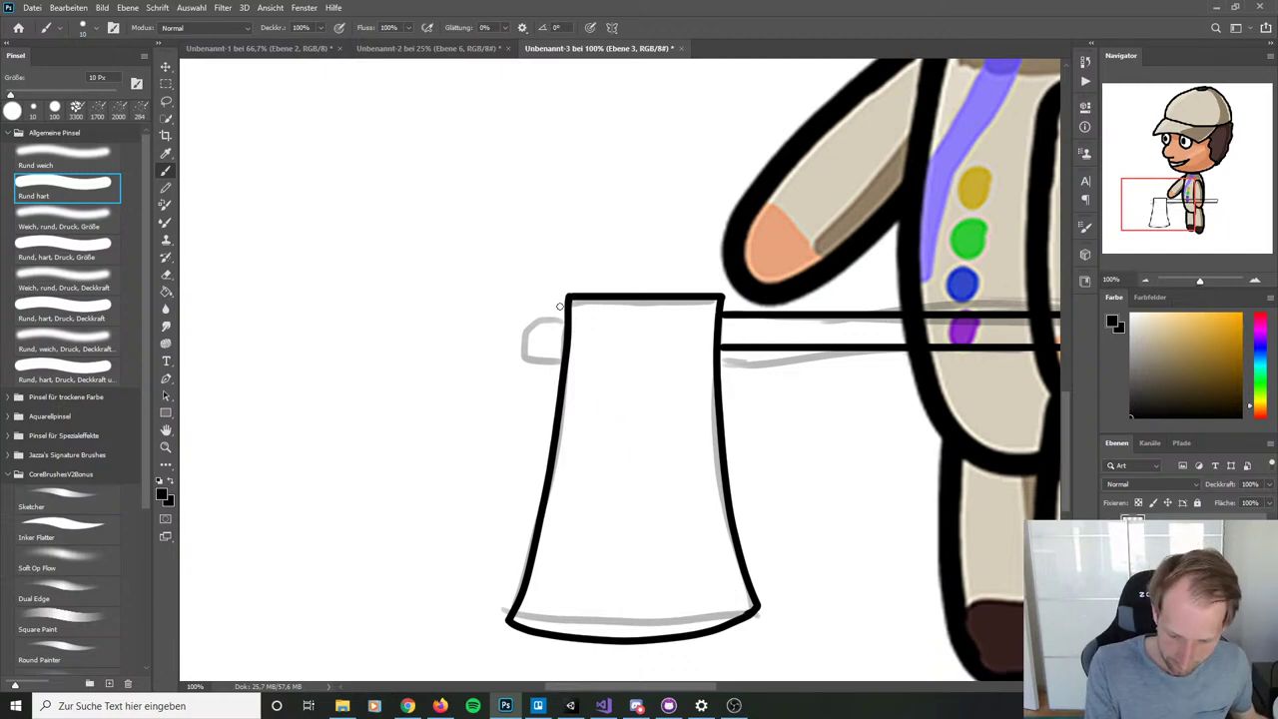
mouse_move(565, 309)
left_mouse_down()
mouse_move(546, 312)
mouse_move(546, 340)
left_mouse_up()
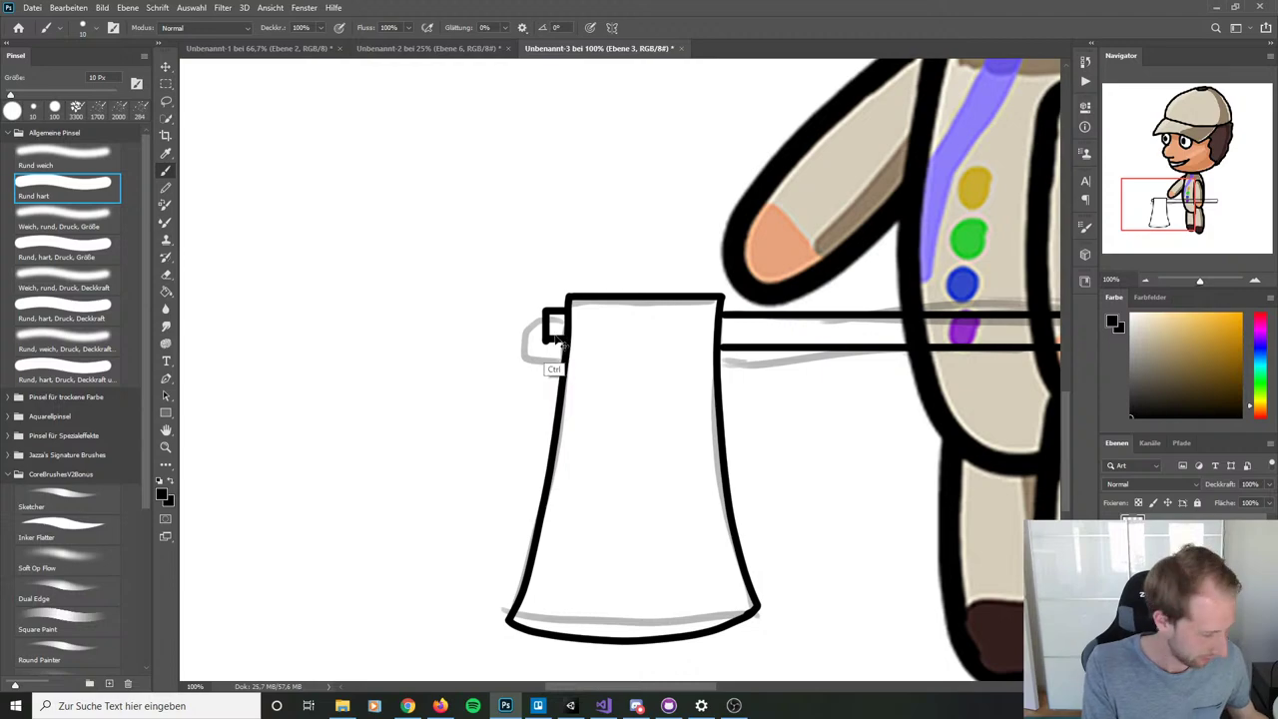
left_click_drag(546, 340, 569, 341)
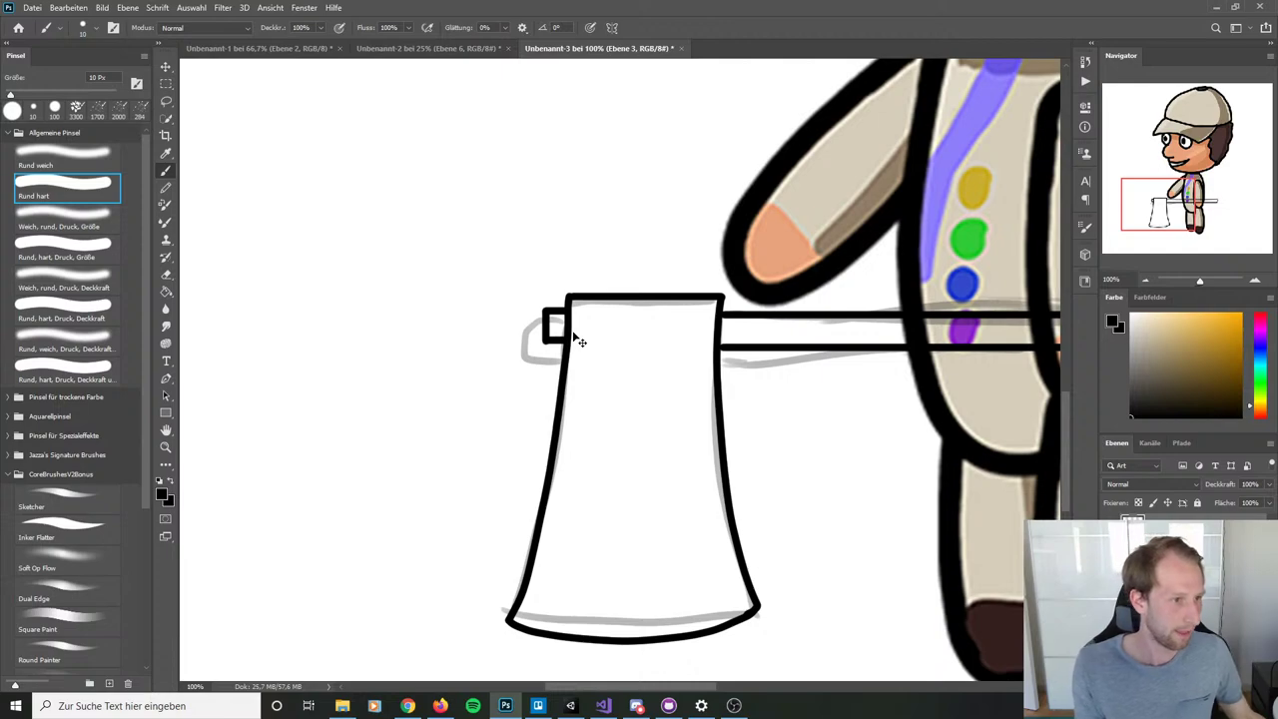
key("ctrl+z")
key("ctrl+z")
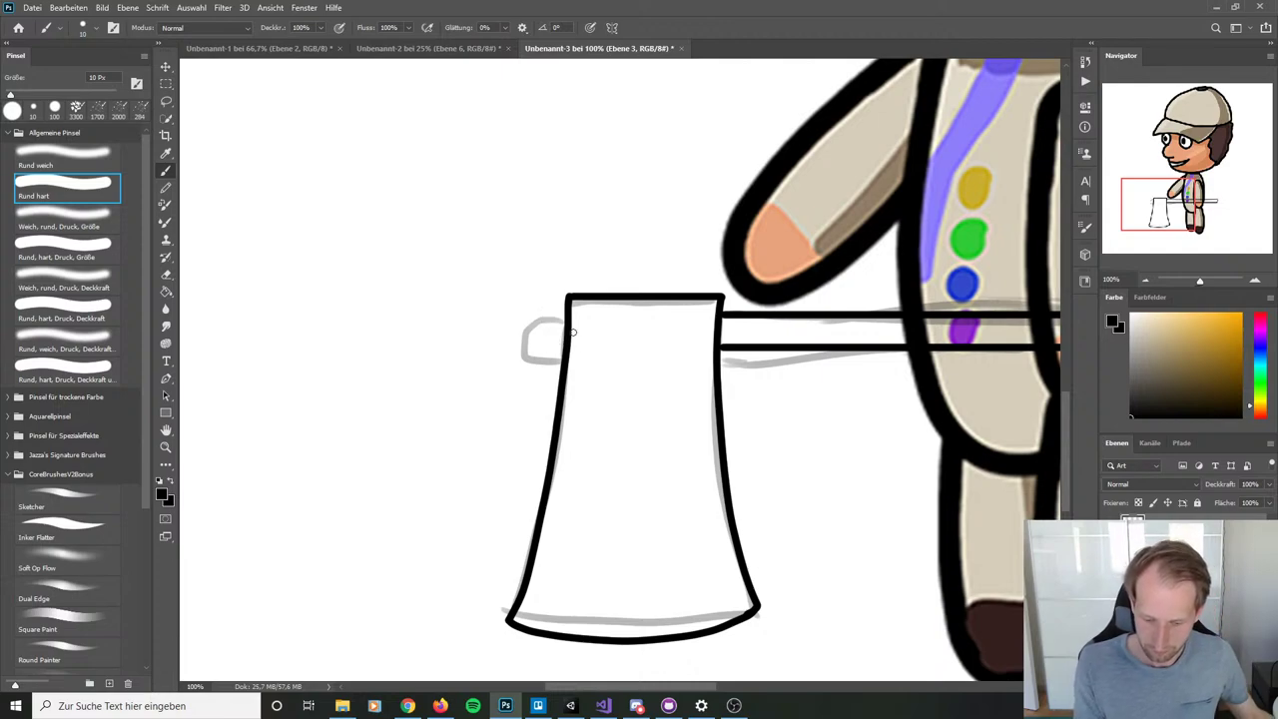
Step: Ink the short handle stub on the far side of the axe head as a small three-sided box joined to its edge
left_click(544, 318, "shift")
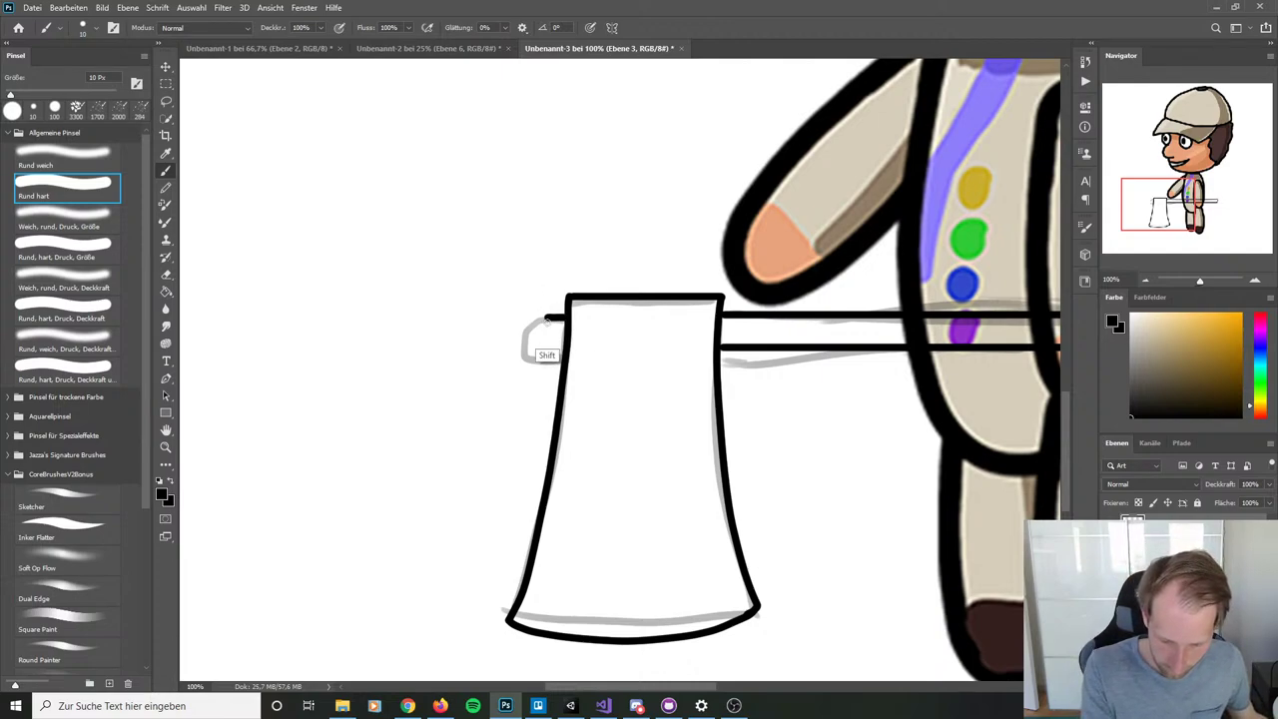
left_click(546, 344, "shift")
left_click(564, 344, "shift")
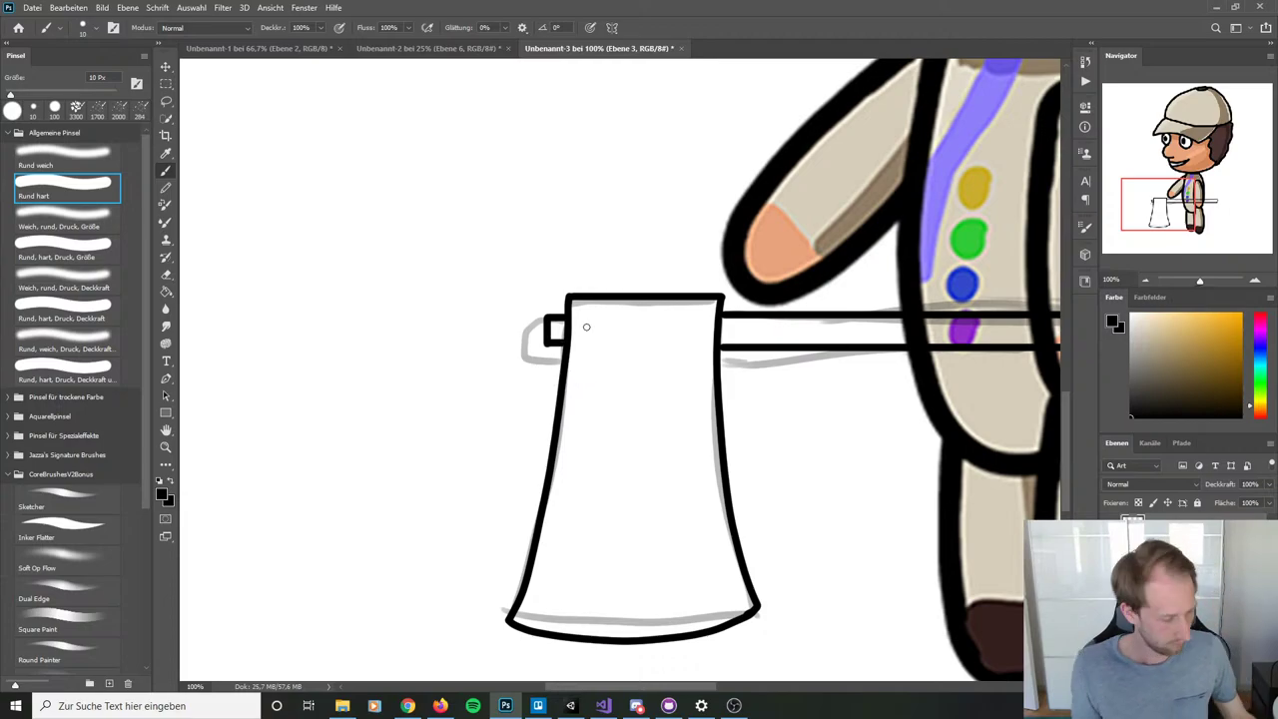
Step: Hide the character artwork and the faded axe sketch, leaving only the inked axe outline visible
scroll(585, 324, "down", 3)
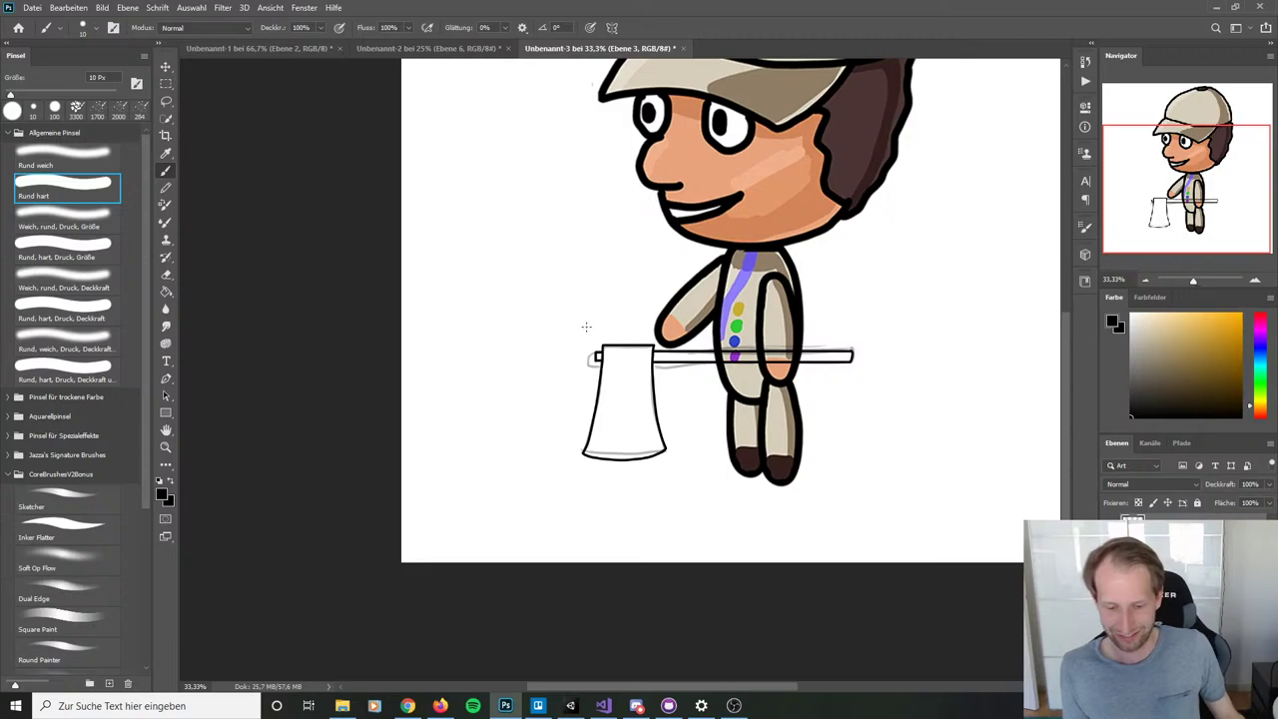
left_click(1111, 559)
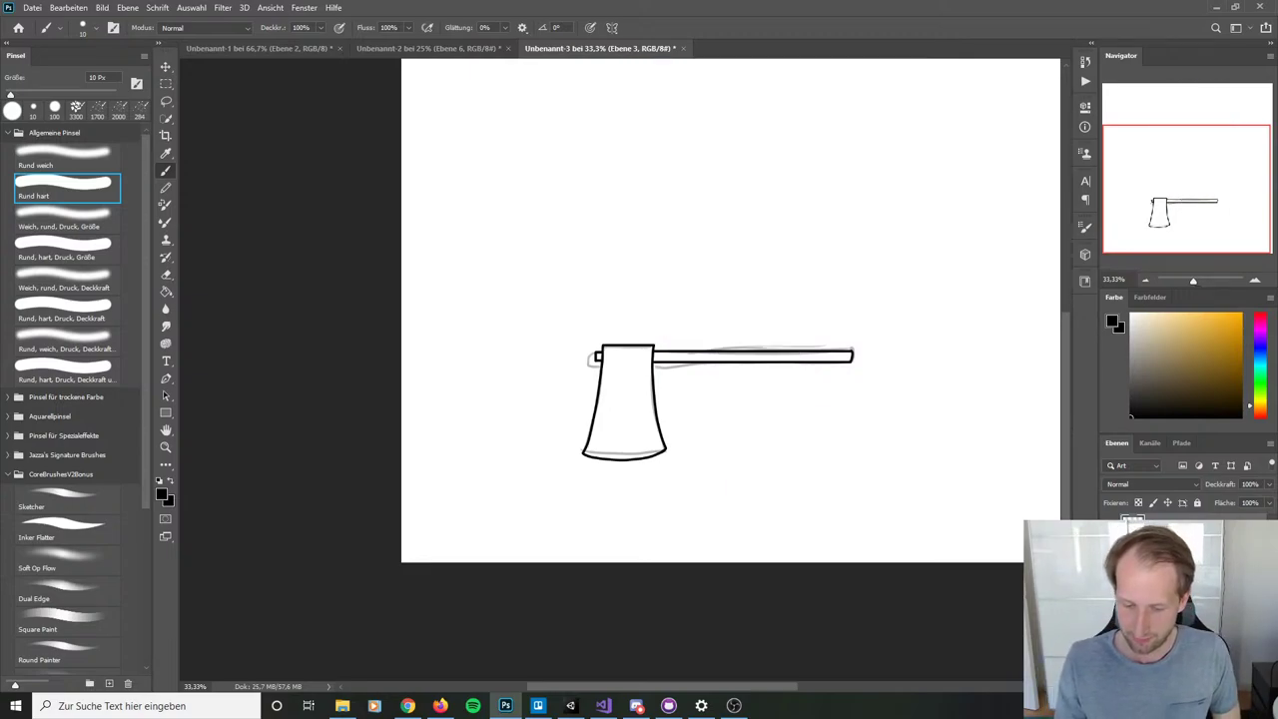
left_click(1112, 579)
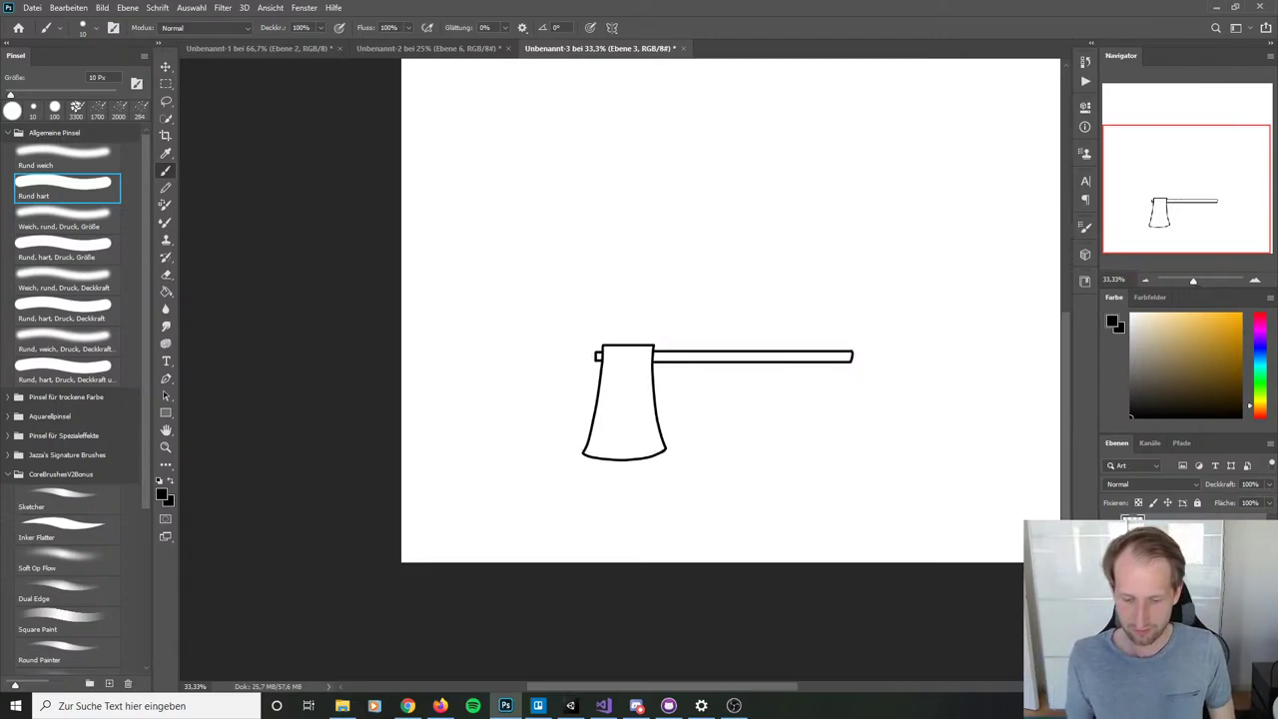
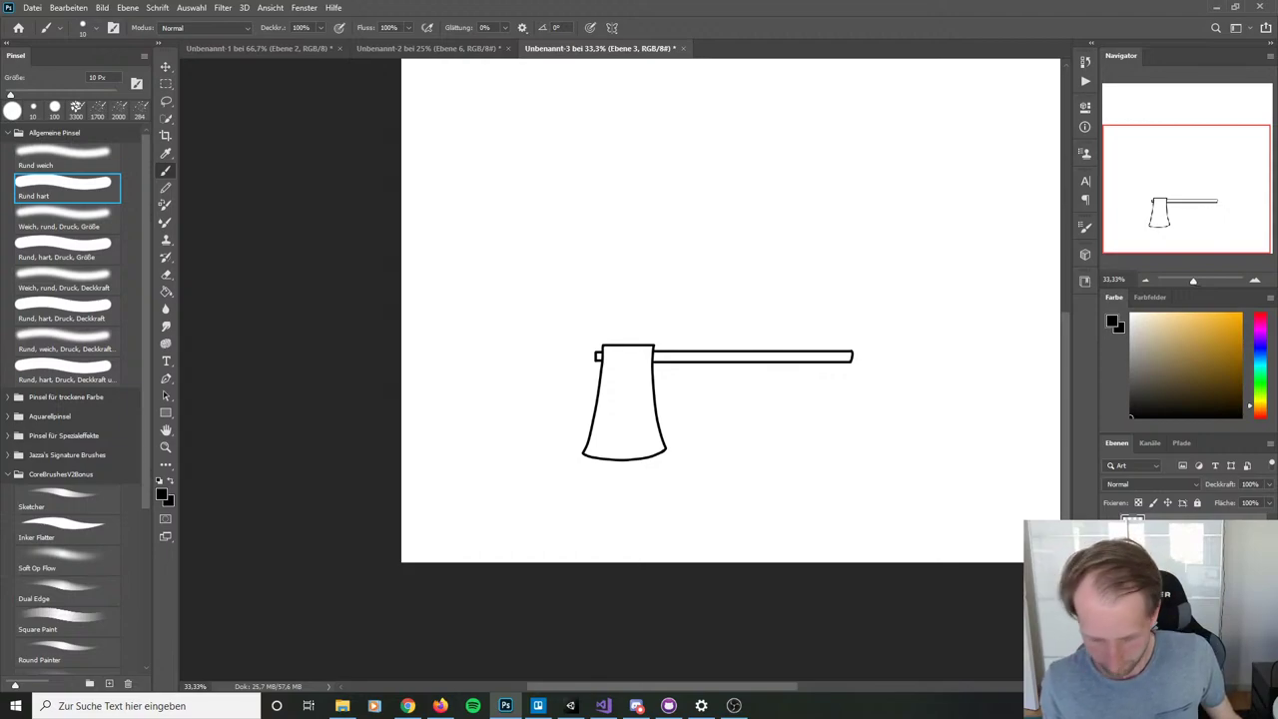
Step: Create a new layer for the handle's colour and choose a dark brown foreground colour
key("ctrl+plus")
key("ctrl+plus")
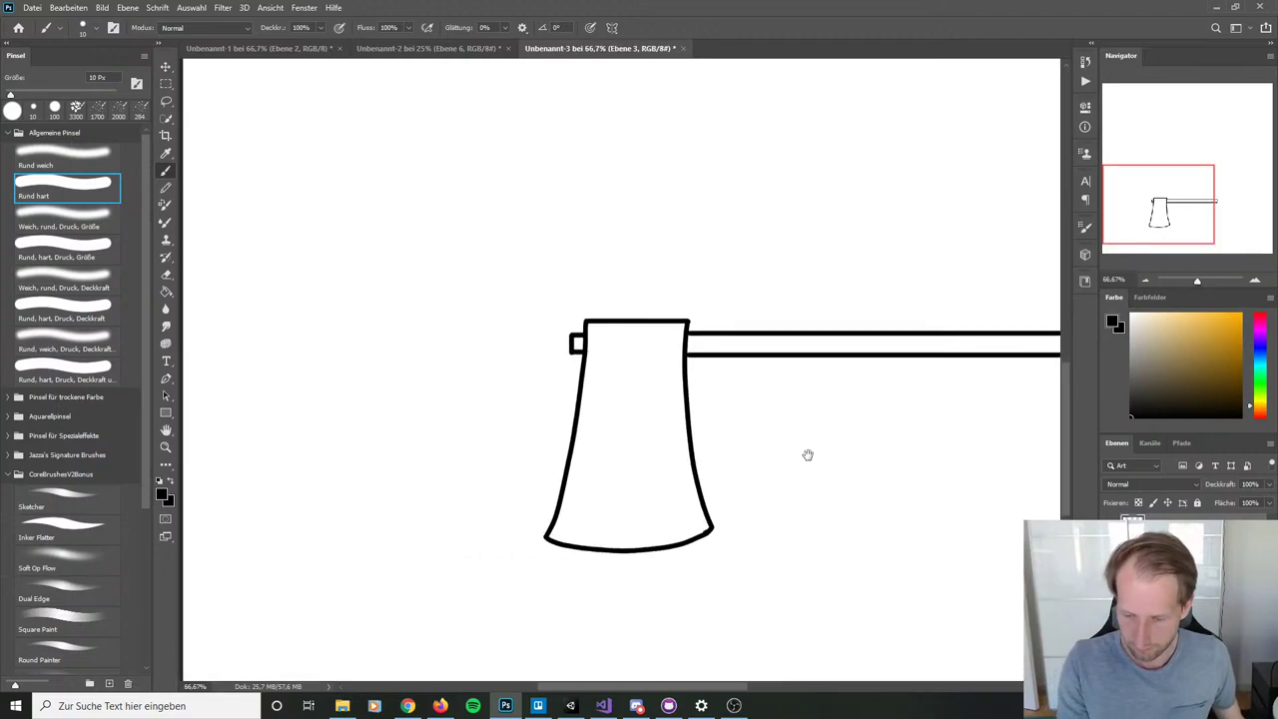
left_click_drag(806, 450, 645, 453)
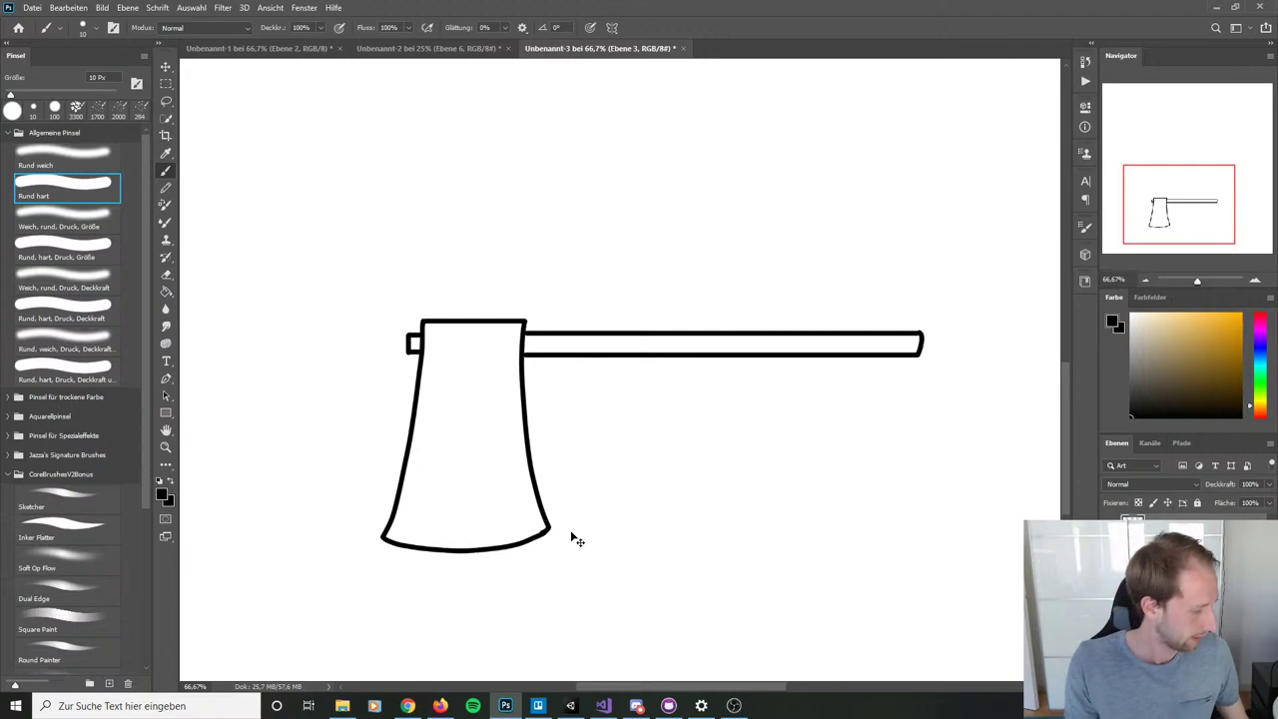
key("shift+ctrl+n")
key("Return")
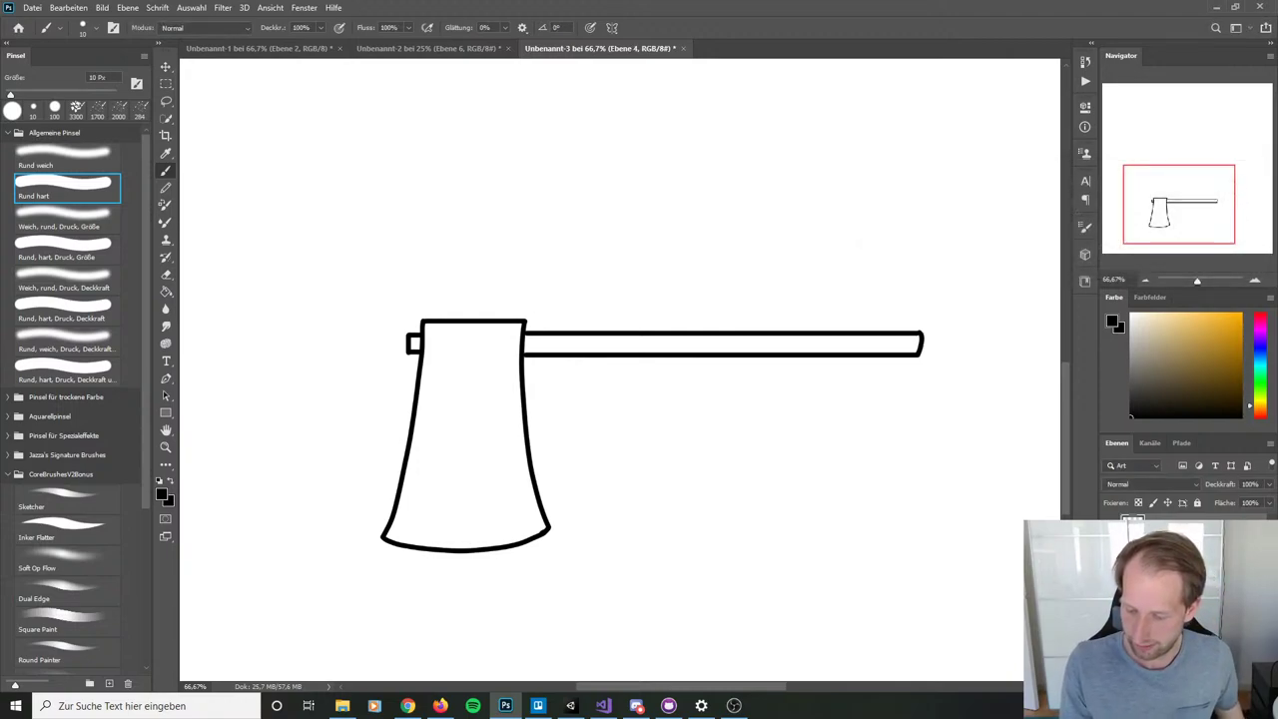
left_click_drag(1260, 405, 1260, 413)
left_click(1225, 384)
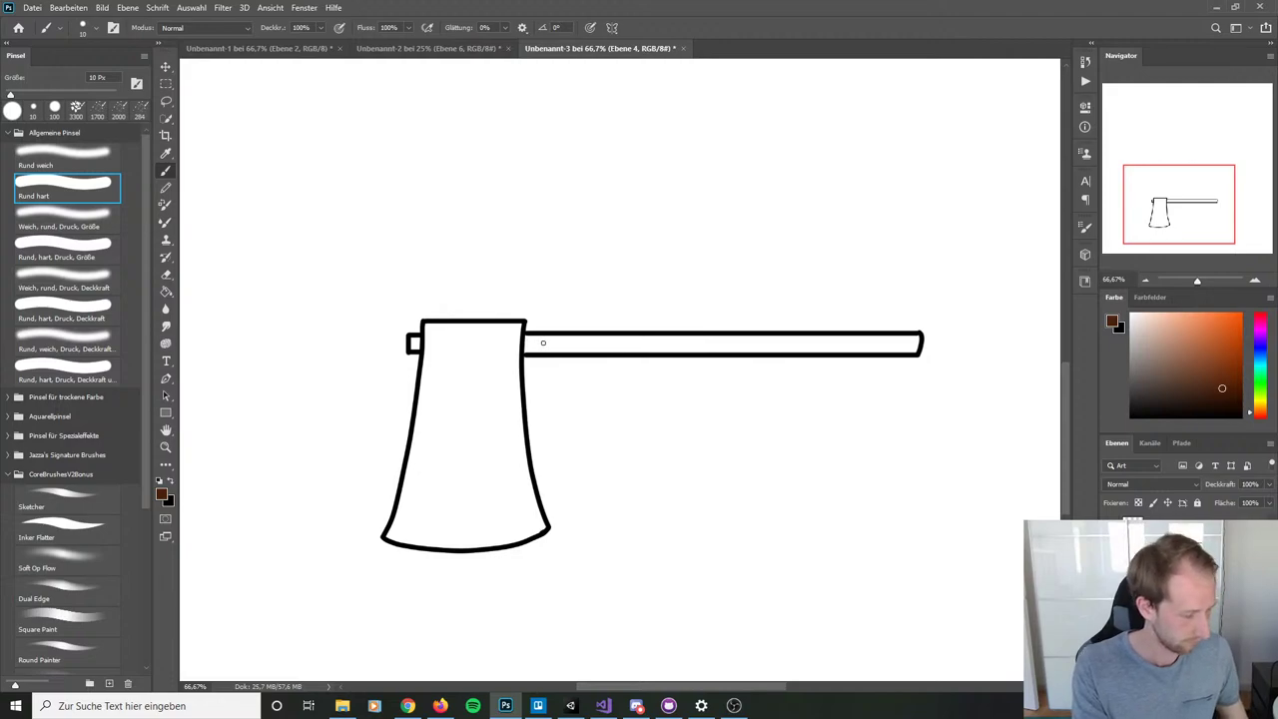
Step: Trace the inside edges of the long handle section in dark brown to form a closed border
key("ctrl+plus")
key("ctrl+plus")
key("ctrl+plus")
left_click_drag(497, 345, 659, 379)
left_click_drag(503, 300, 500, 344)
key("ctrl+minus")
key("ctrl+minus")
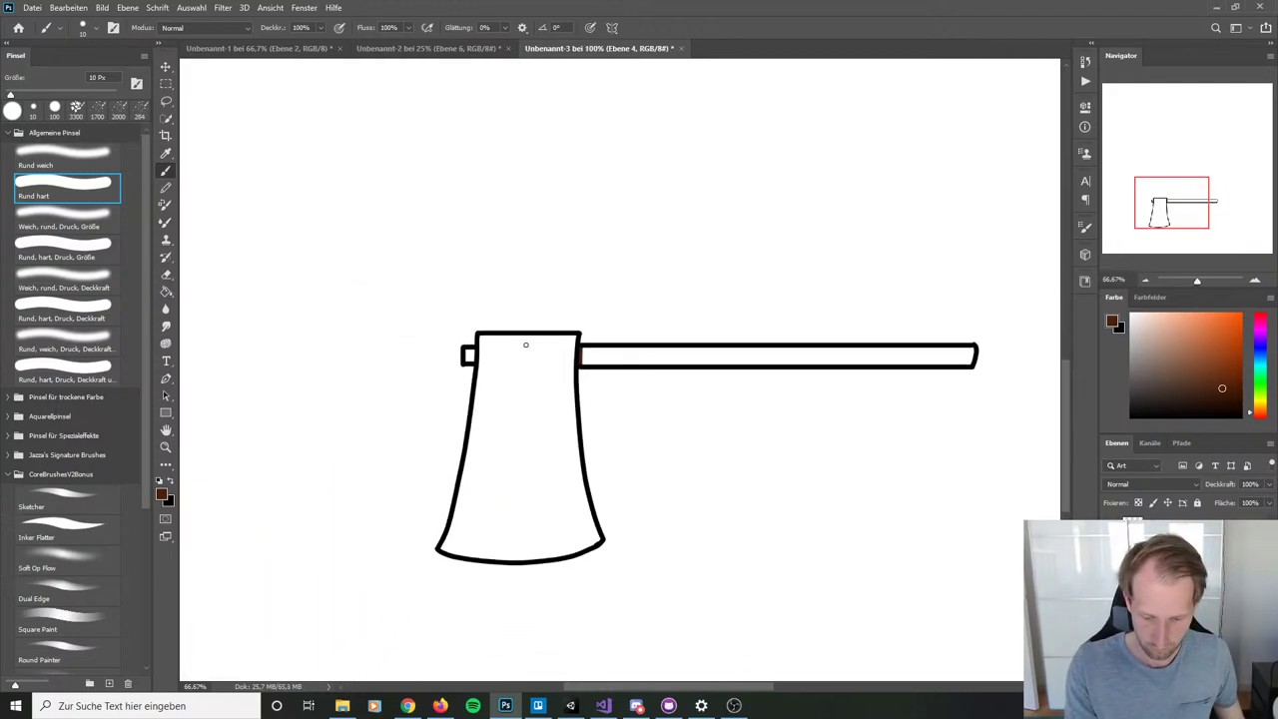
key("ctrl+plus")
mouse_move(812, 433)
left_mouse_down()
mouse_move(730, 456)
mouse_move(790, 449)
left_mouse_up()
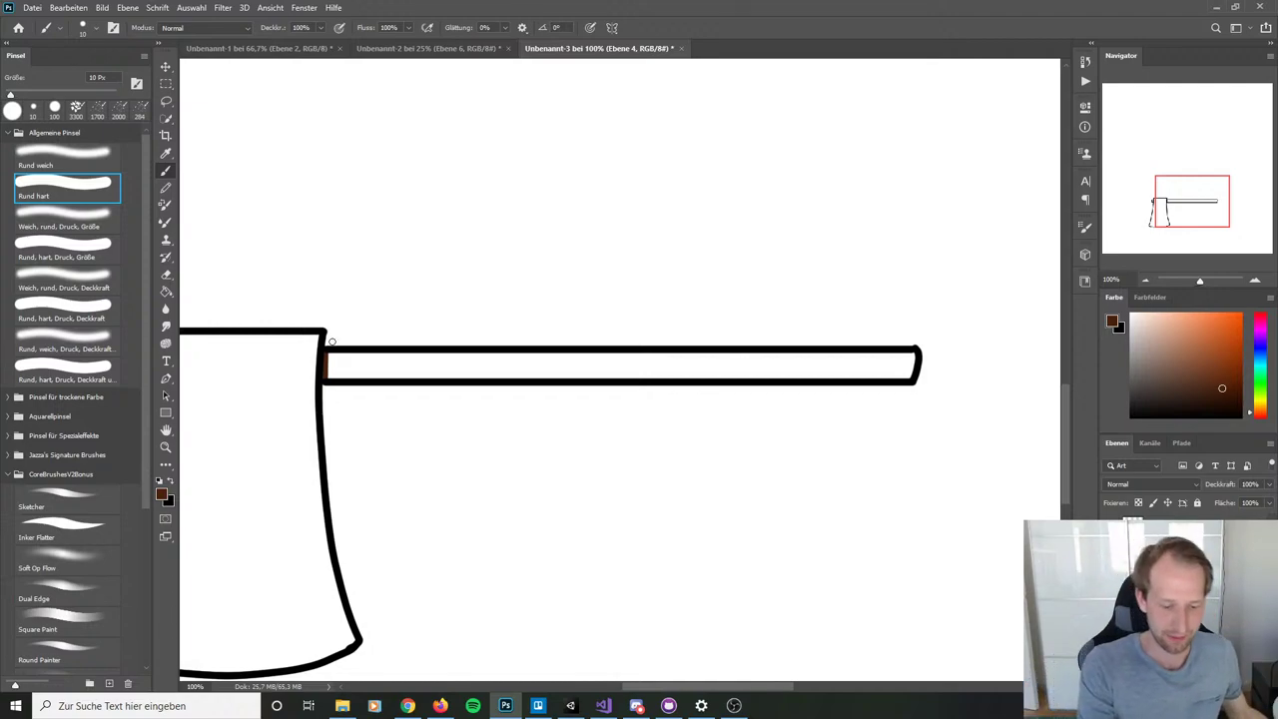
left_click_drag(327, 352, 891, 365)
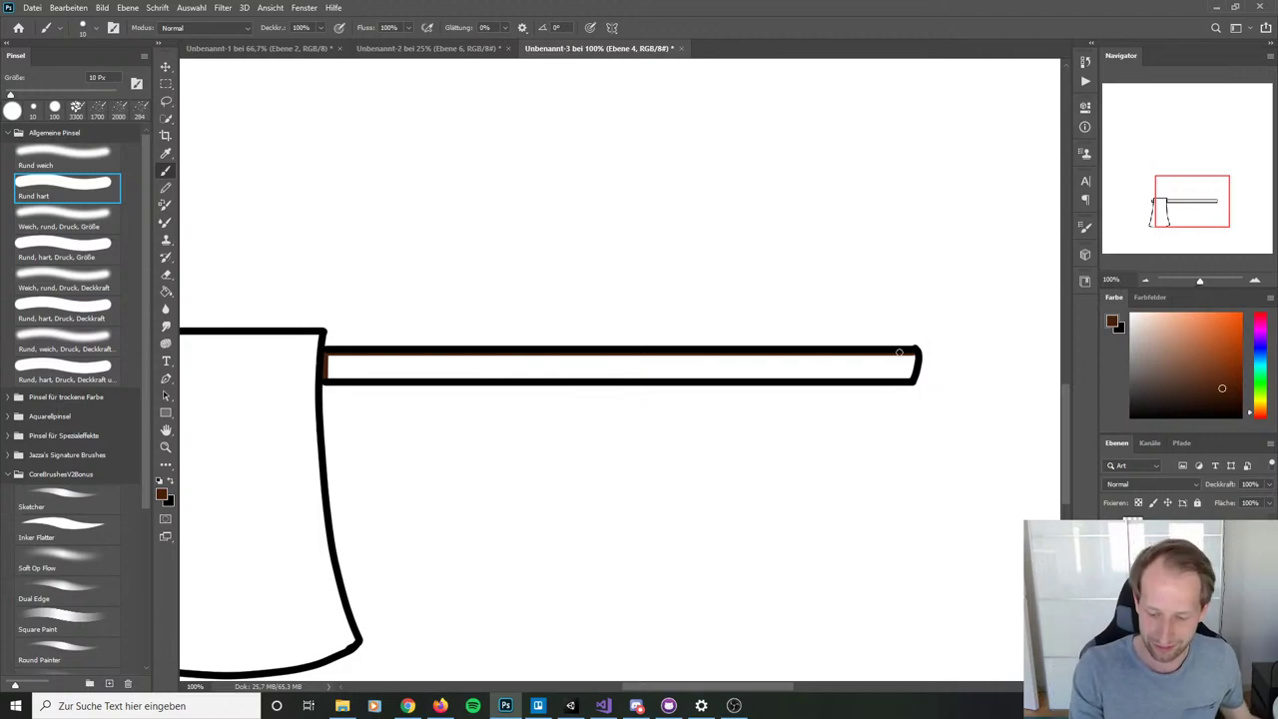
left_click_drag(913, 355, 909, 377)
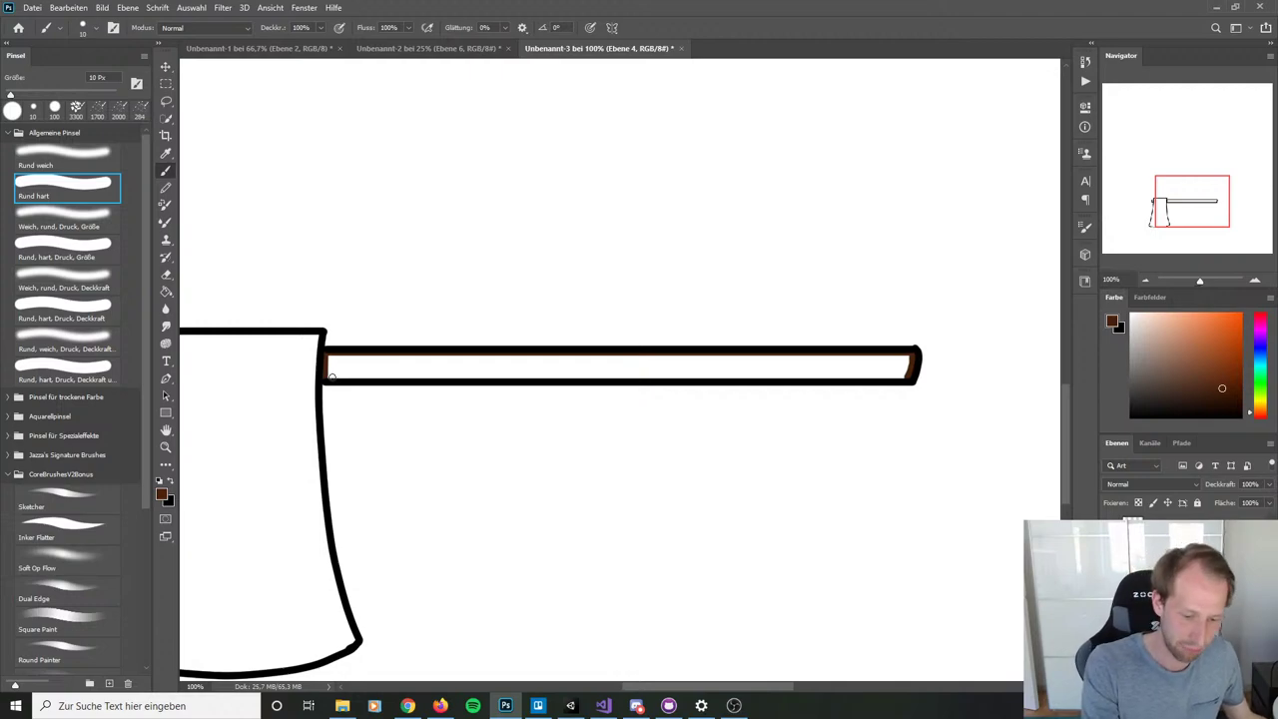
left_click(331, 378, "shift")
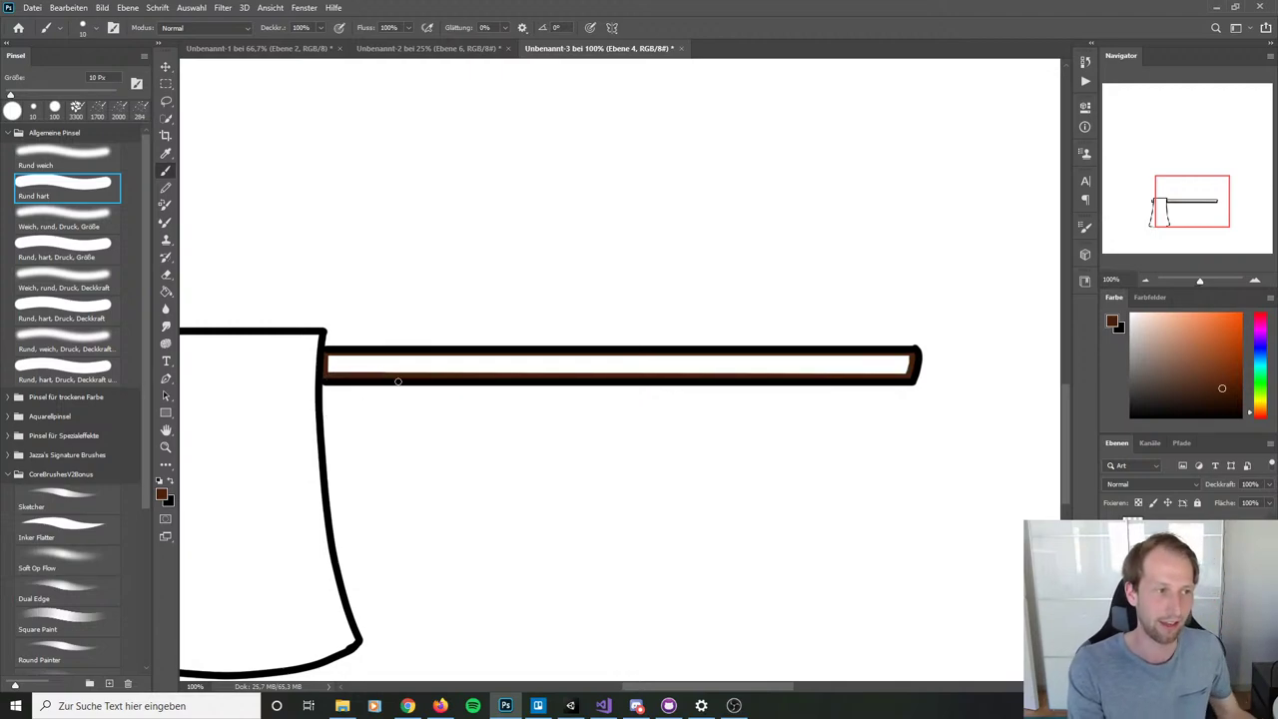
Step: Fill the long handle section's interior with dark brown, and paint the short stub beyond the axe head the same colour
key("g")
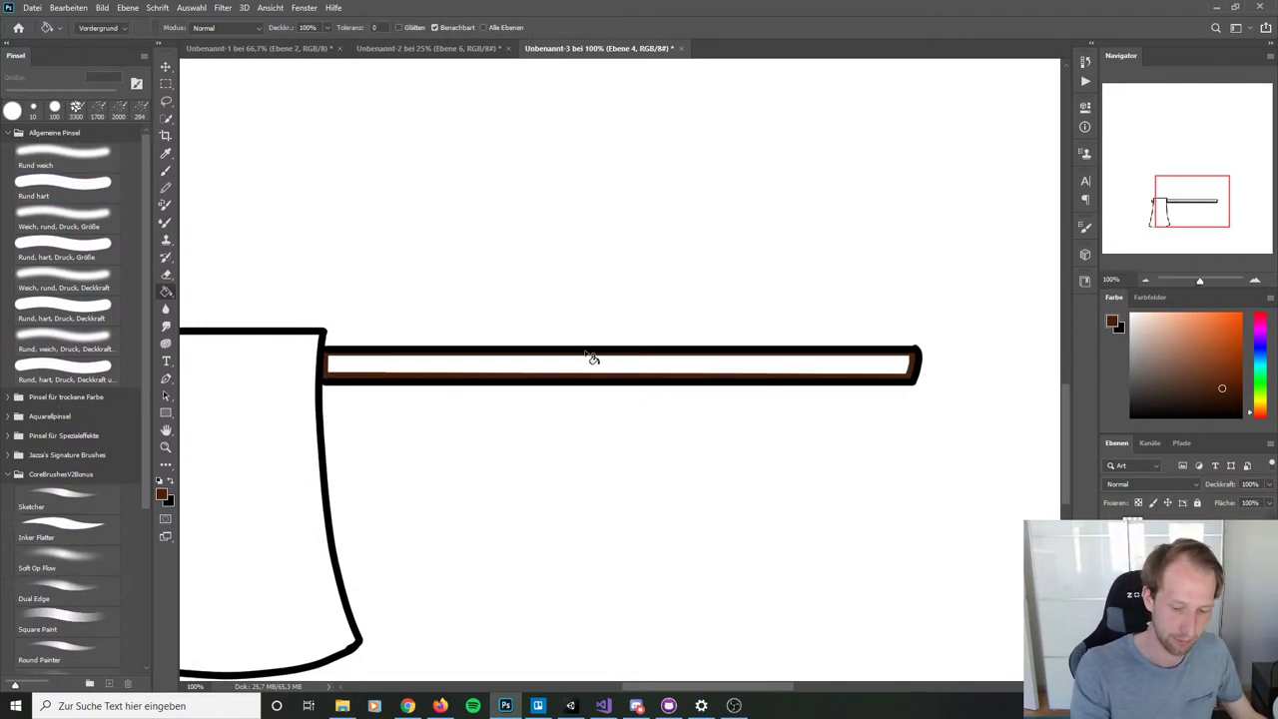
left_click(595, 367)
left_click(602, 370)
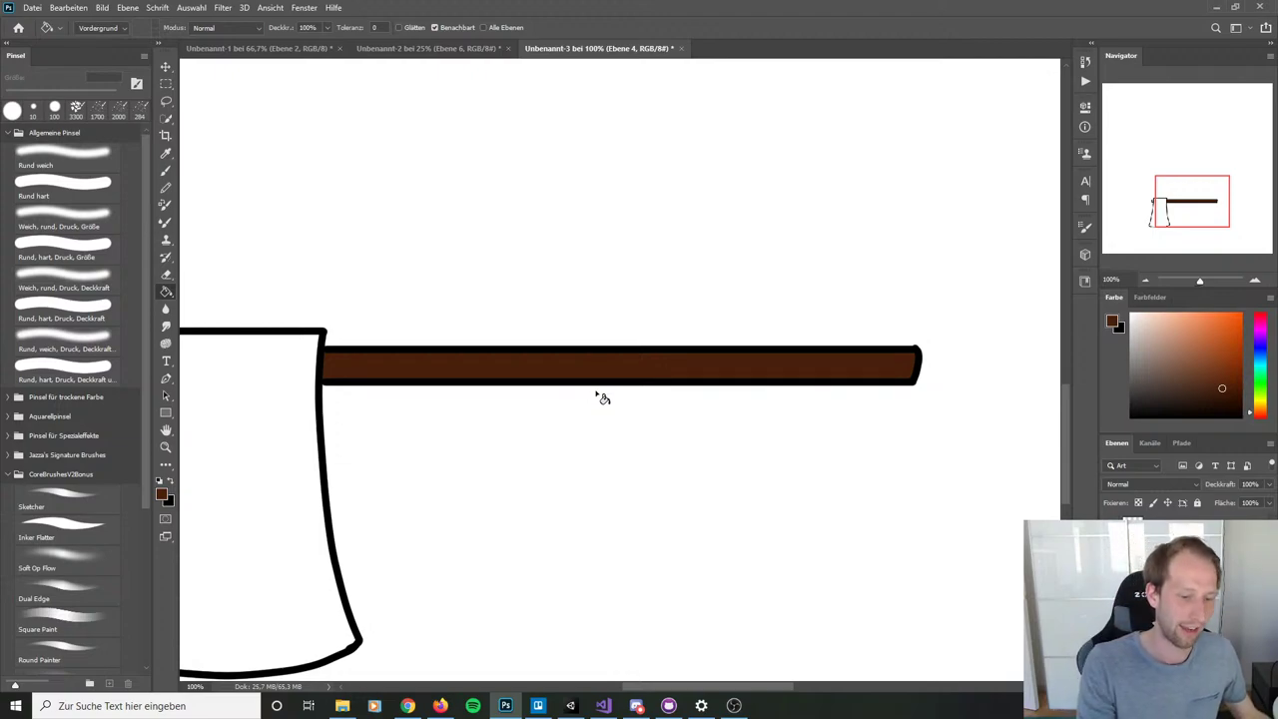
scroll(598, 397, "left", 5)
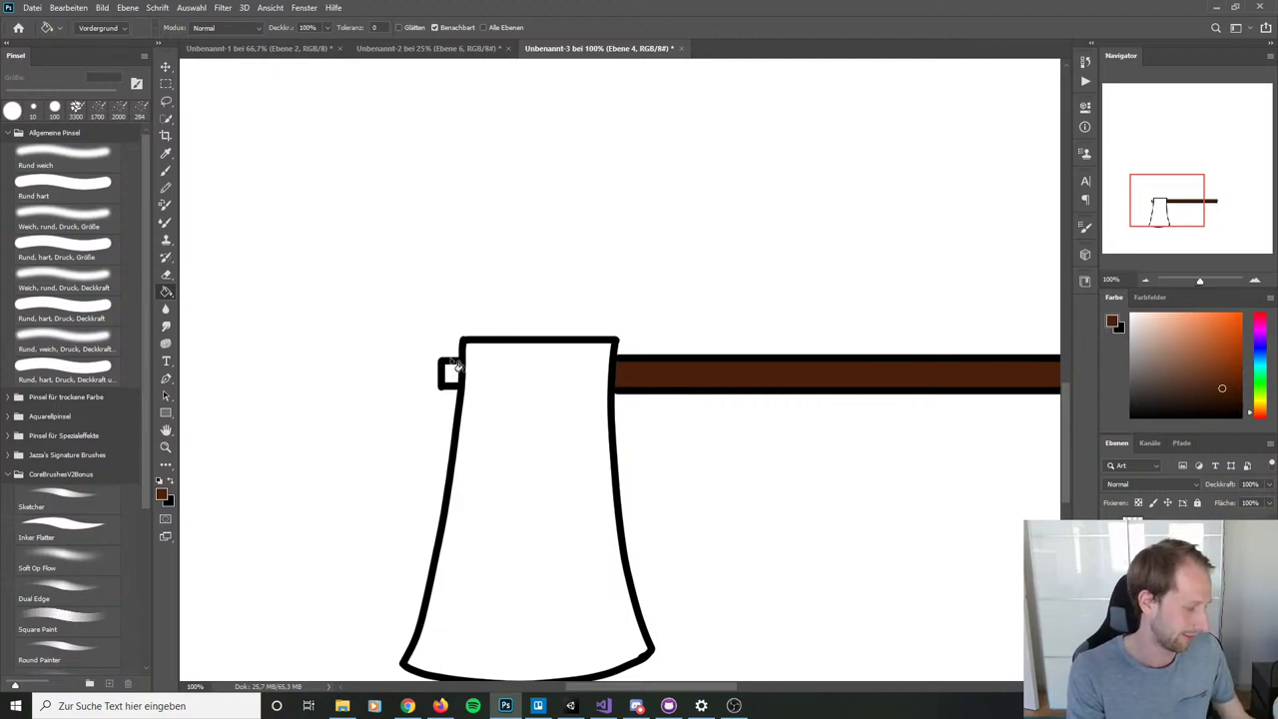
key("b")
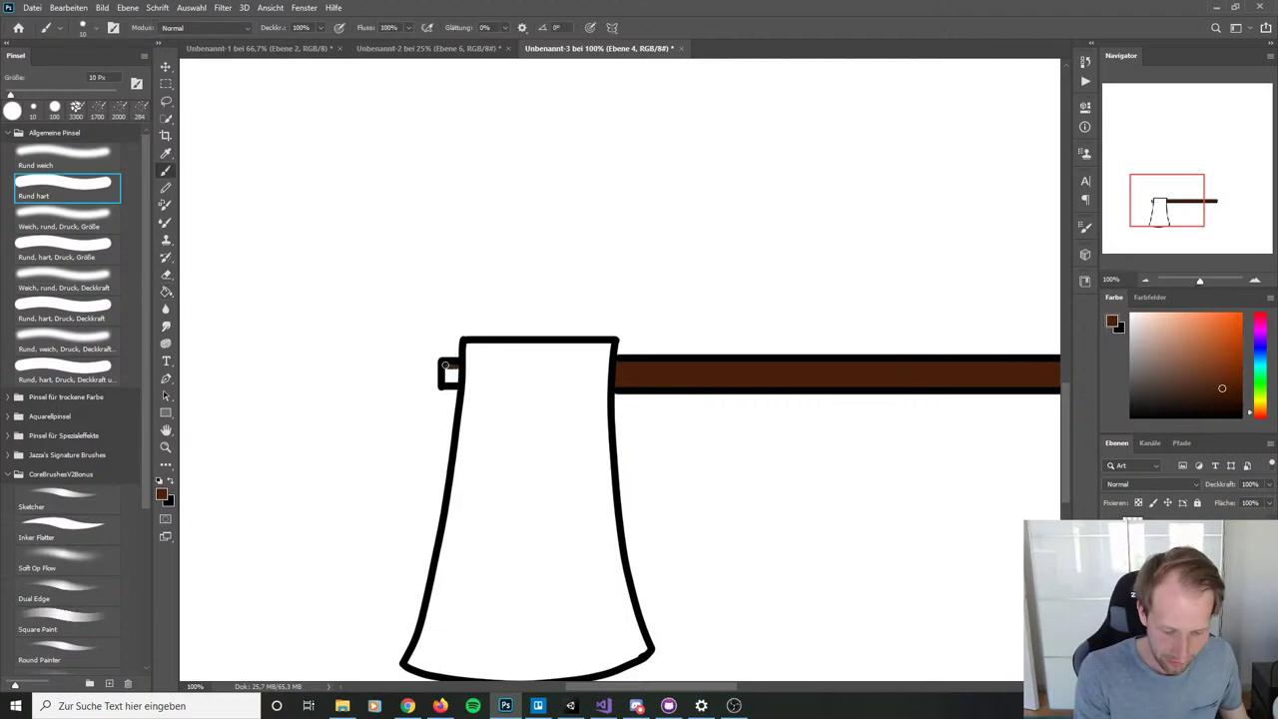
left_click_drag(445, 366, 459, 380)
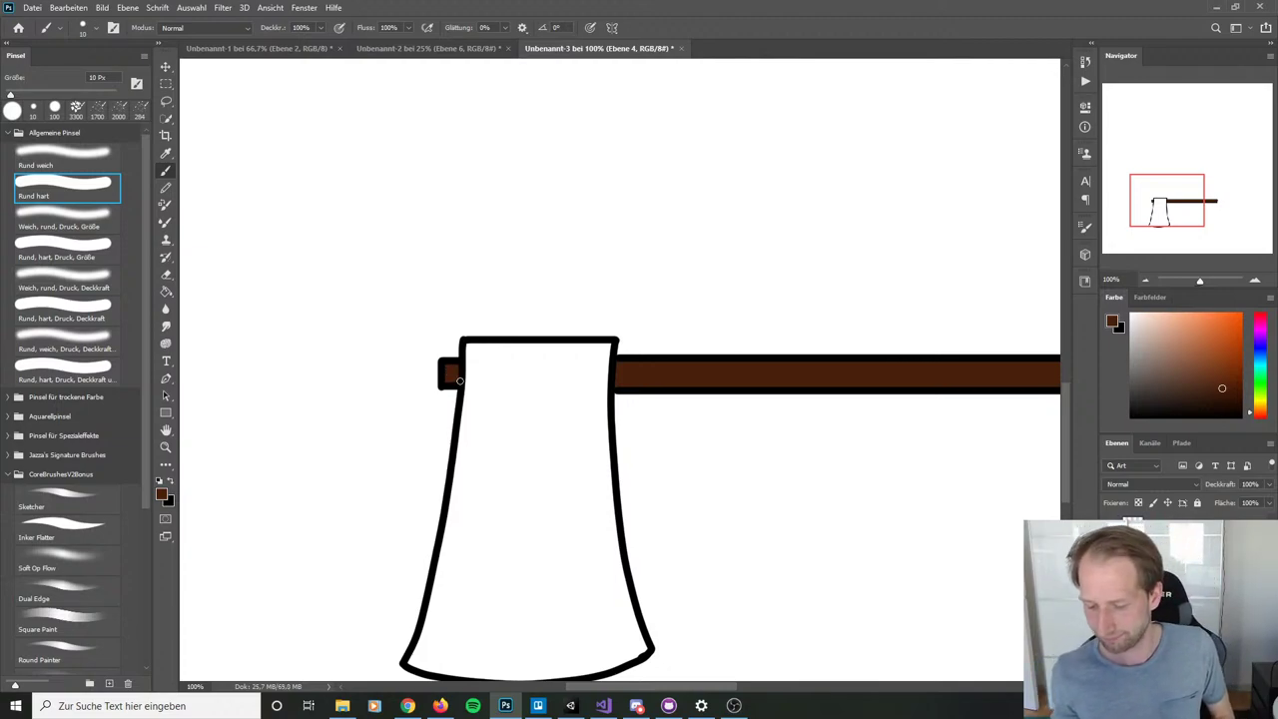
Step: Create another new layer above the brown handle colour and make it a clipping mask
key("ctrl+shift+n")
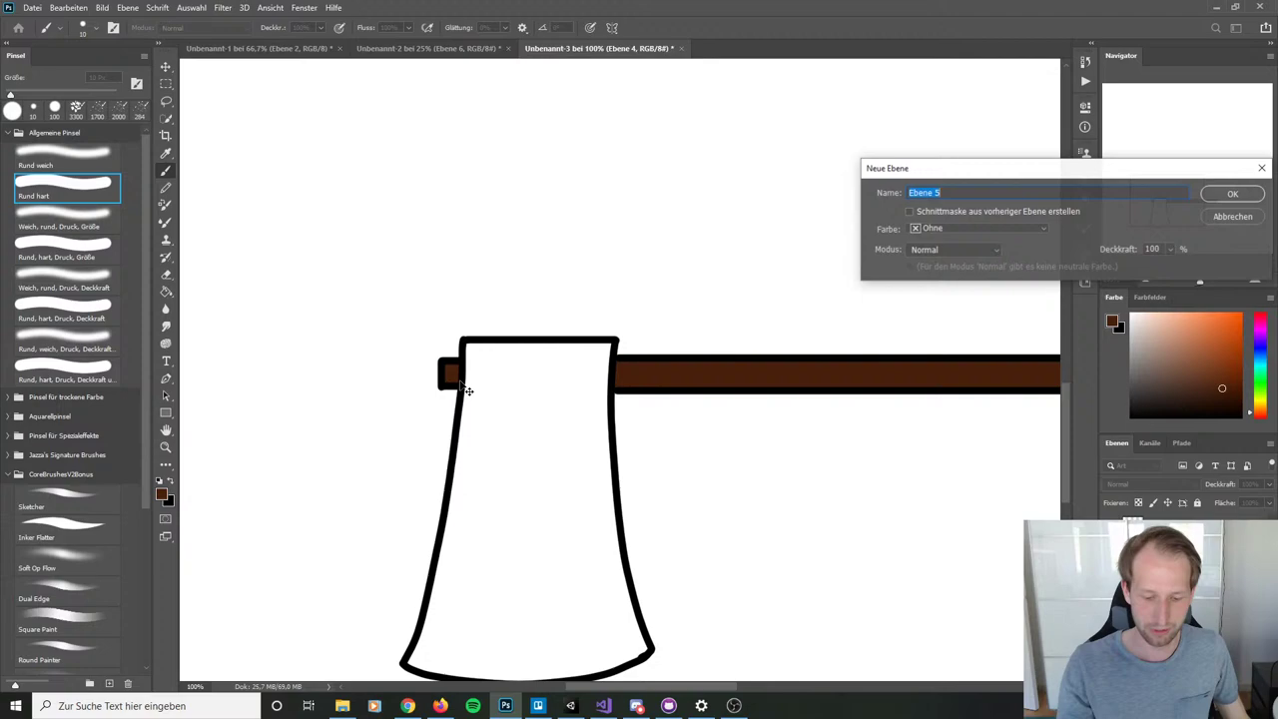
left_click(1231, 194)
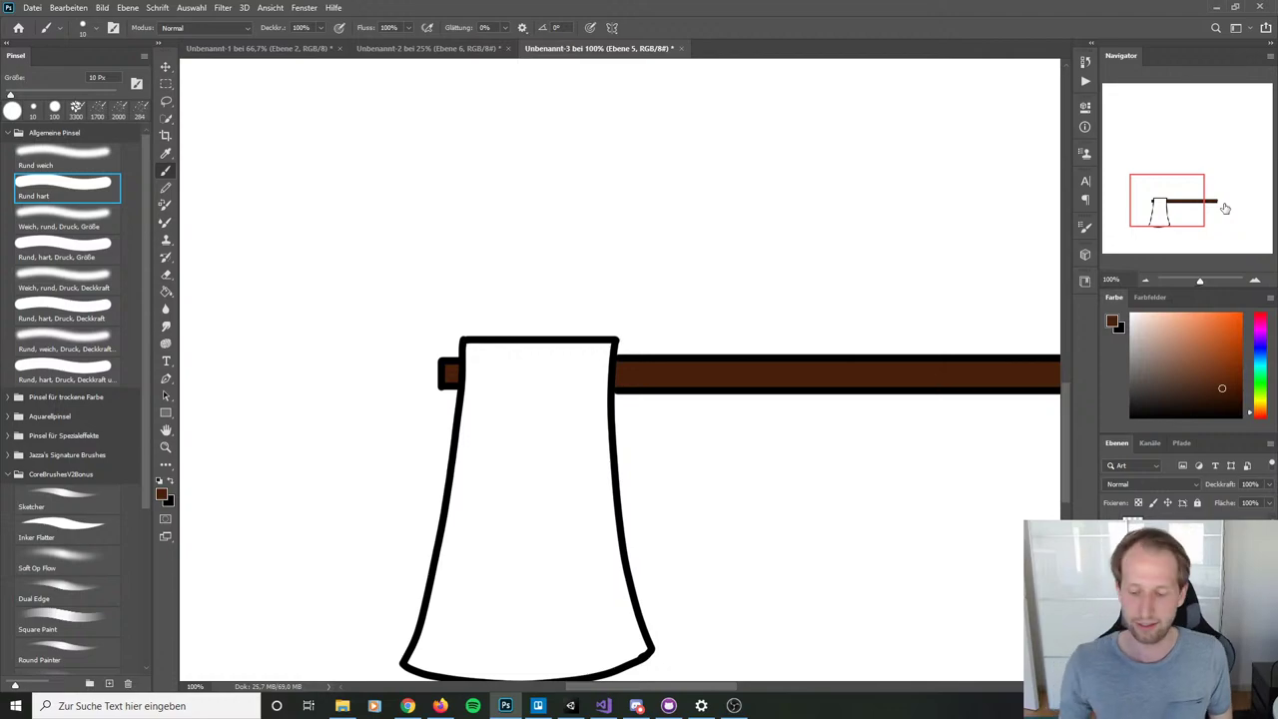
left_click_drag(1225, 208, 1195, 226)
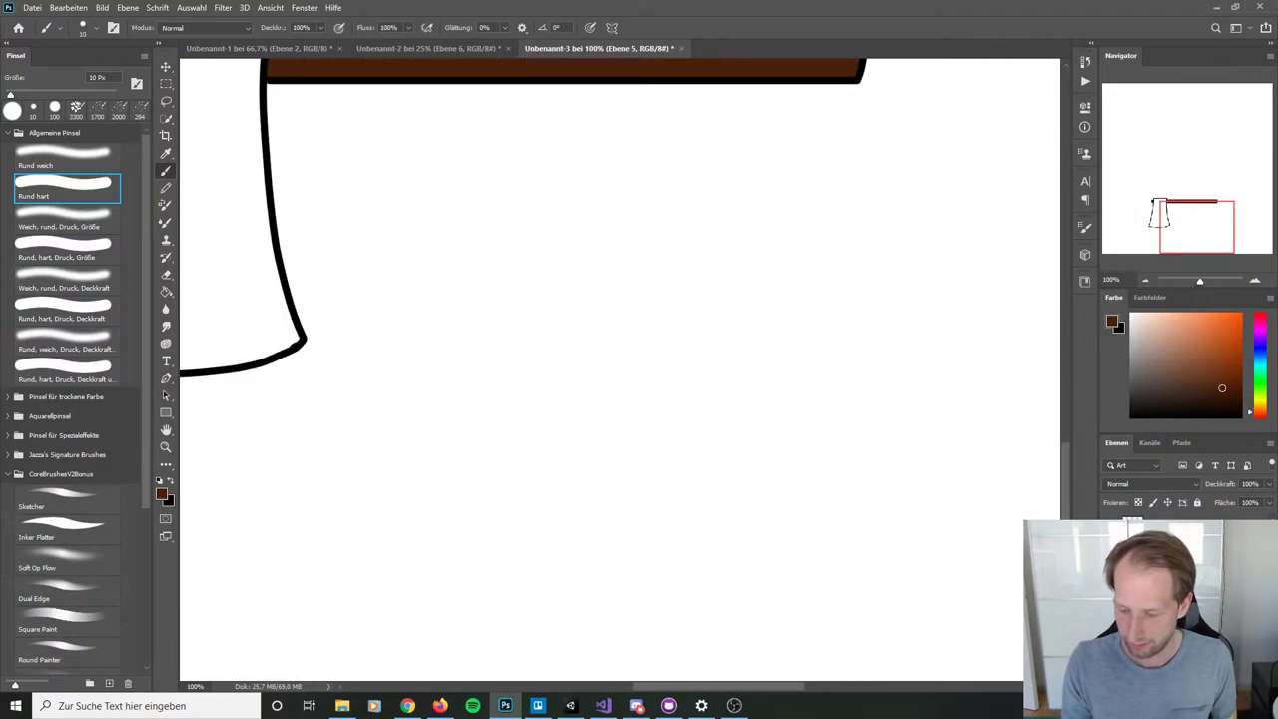
right_click(1158, 525)
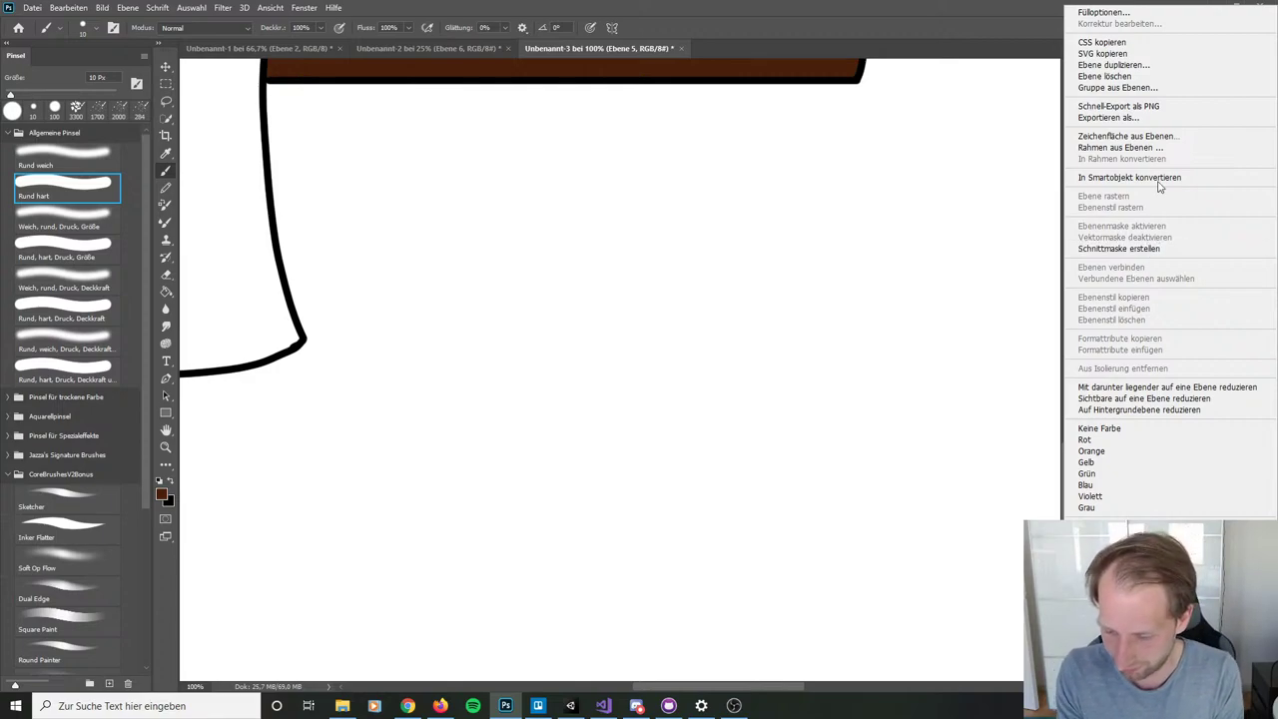
left_click(1146, 247)
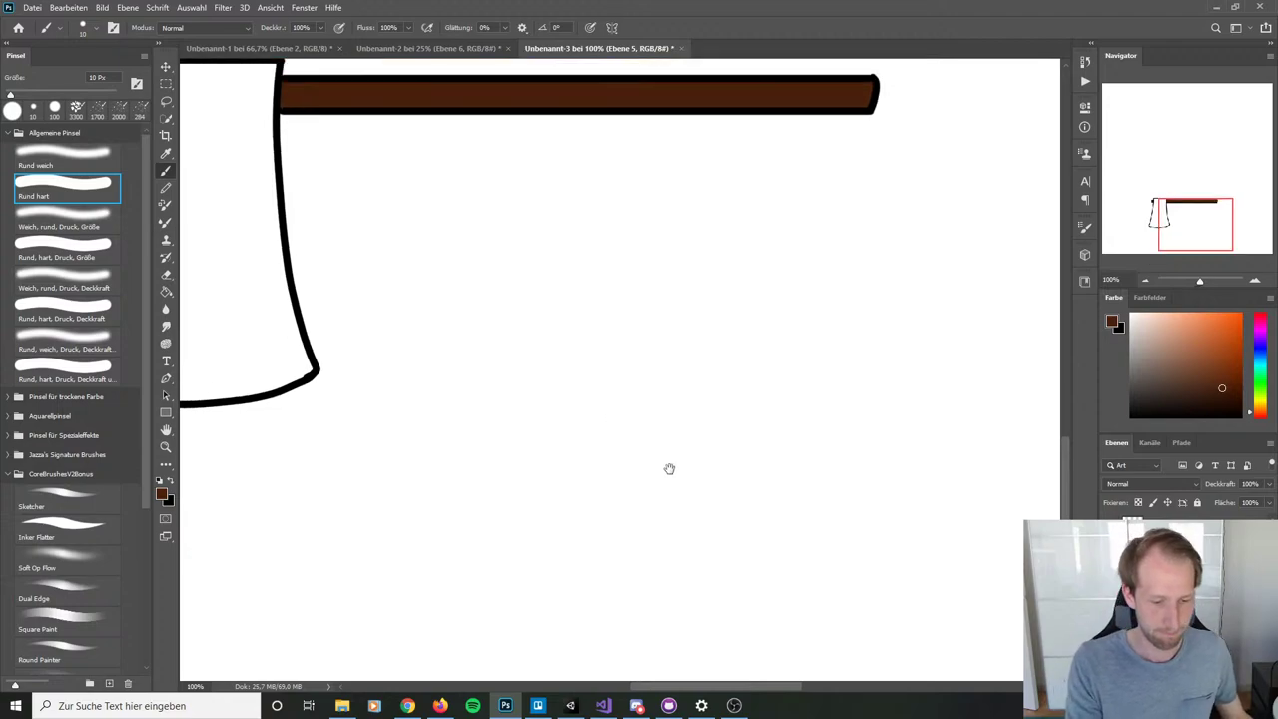
Step: Create a new layer for the axe head's colour and choose a medium grey foreground colour
left_click_drag(670, 465, 873, 545)
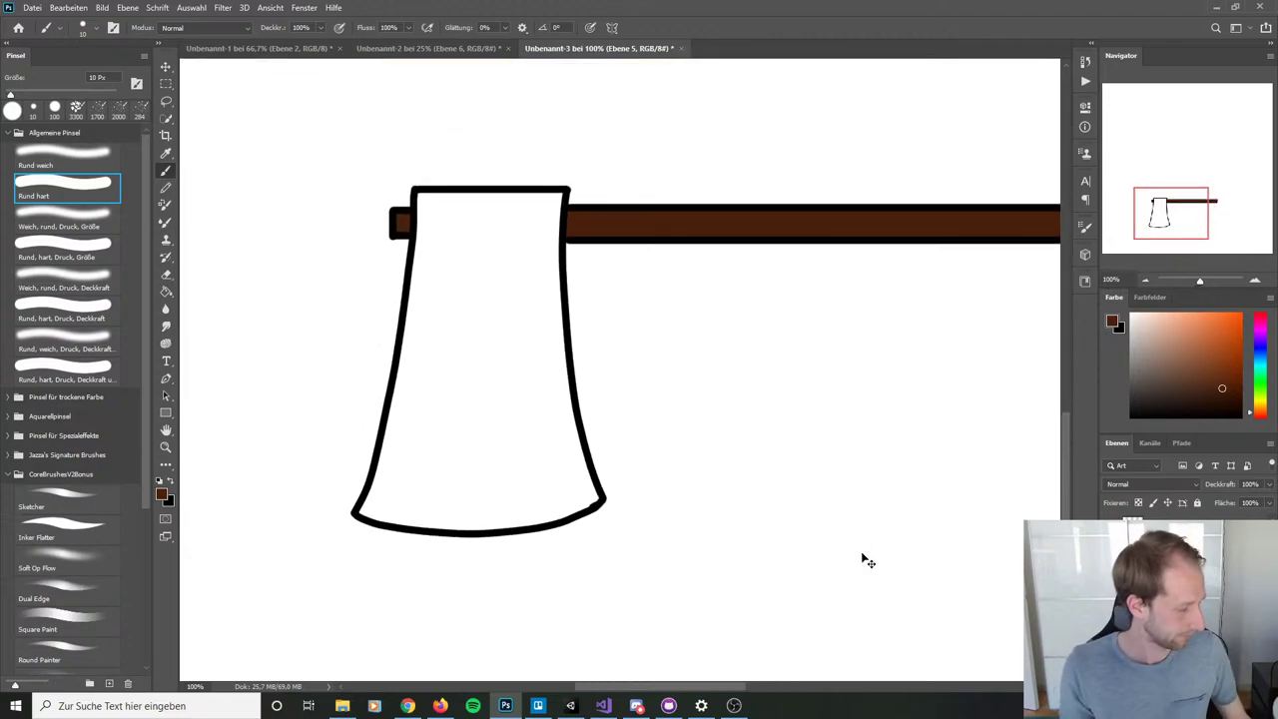
key("ctrl+shift+n")
key("Return")
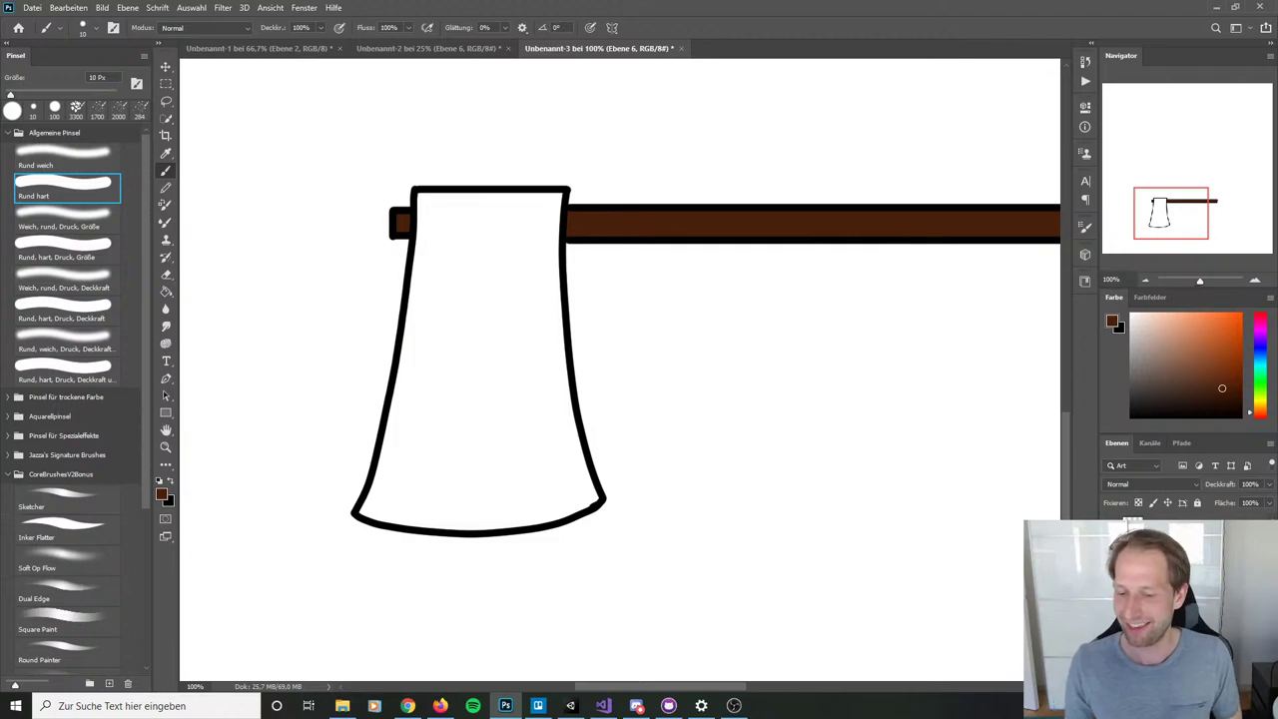
left_click_drag(1162, 319, 1108, 346)
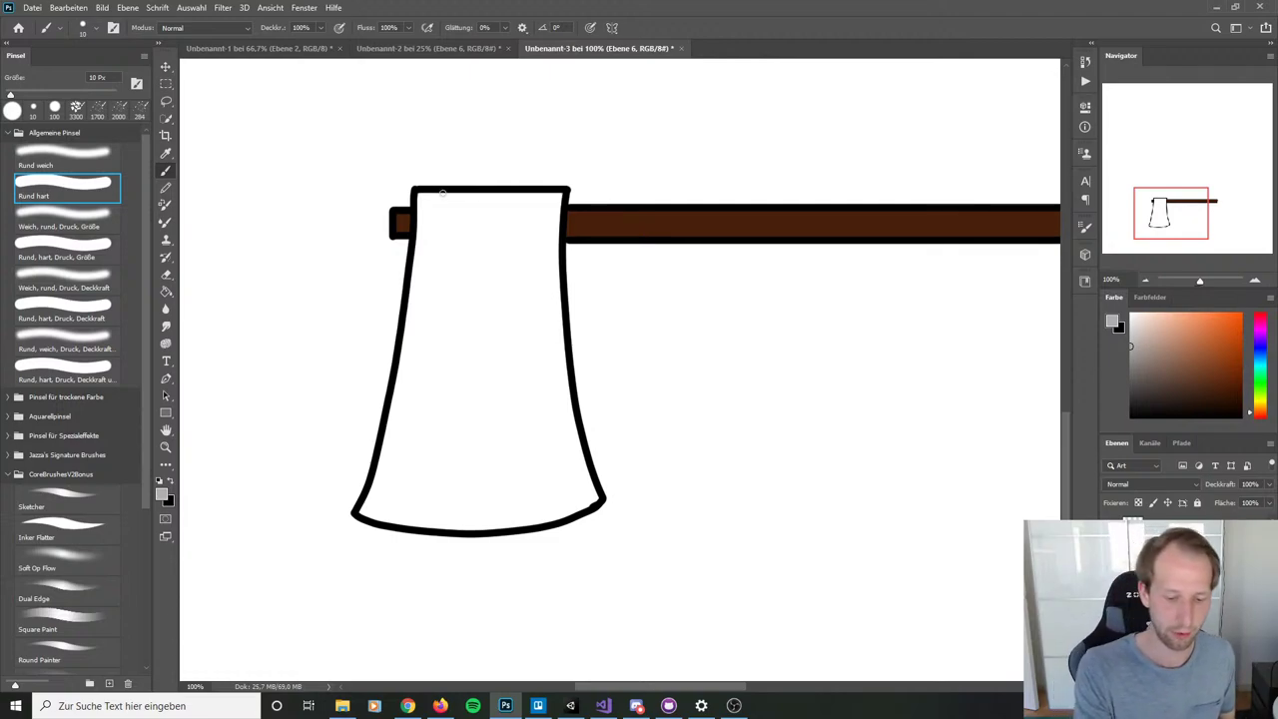
Step: Trace the inside edges of the axe head in medium grey to form a closed border, using a 15 px brush for the last two edges
mouse_move(419, 195)
left_mouse_down()
mouse_move(397, 389)
mouse_move(364, 507)
left_mouse_up()
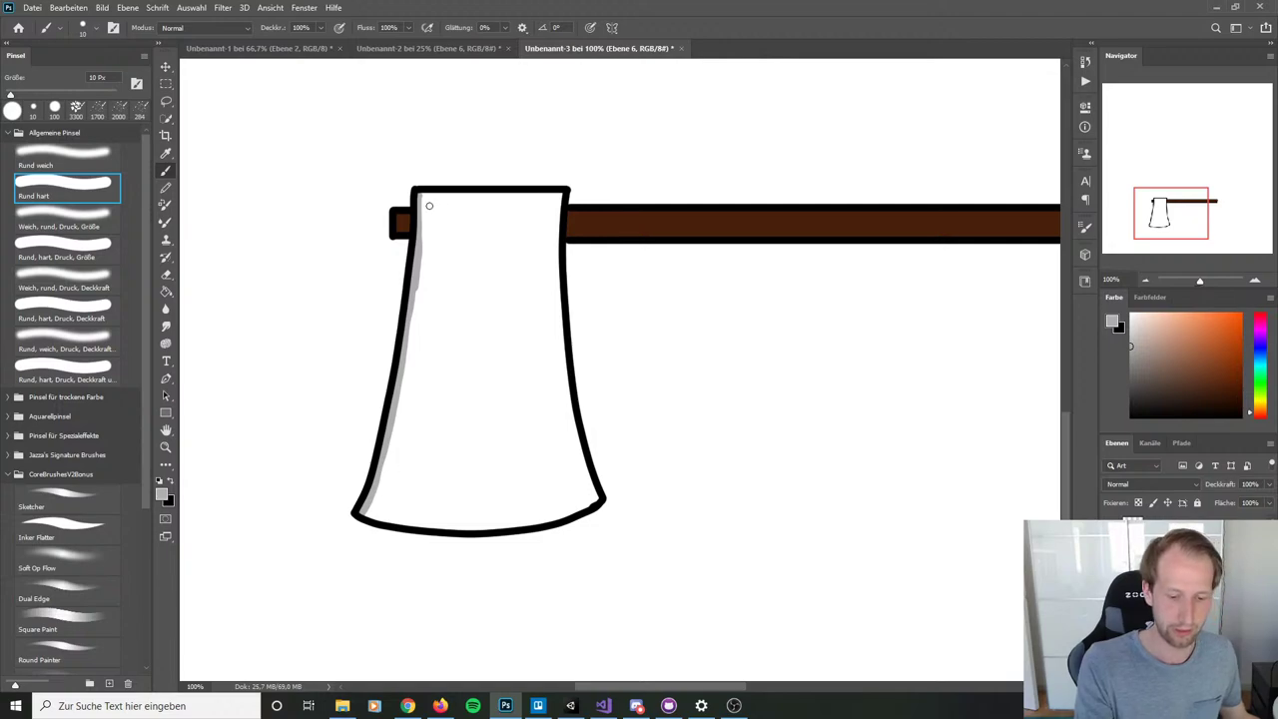
left_click_drag(419, 197, 551, 200)
key("bracketright")
key("bracketright")
key("bracketright")
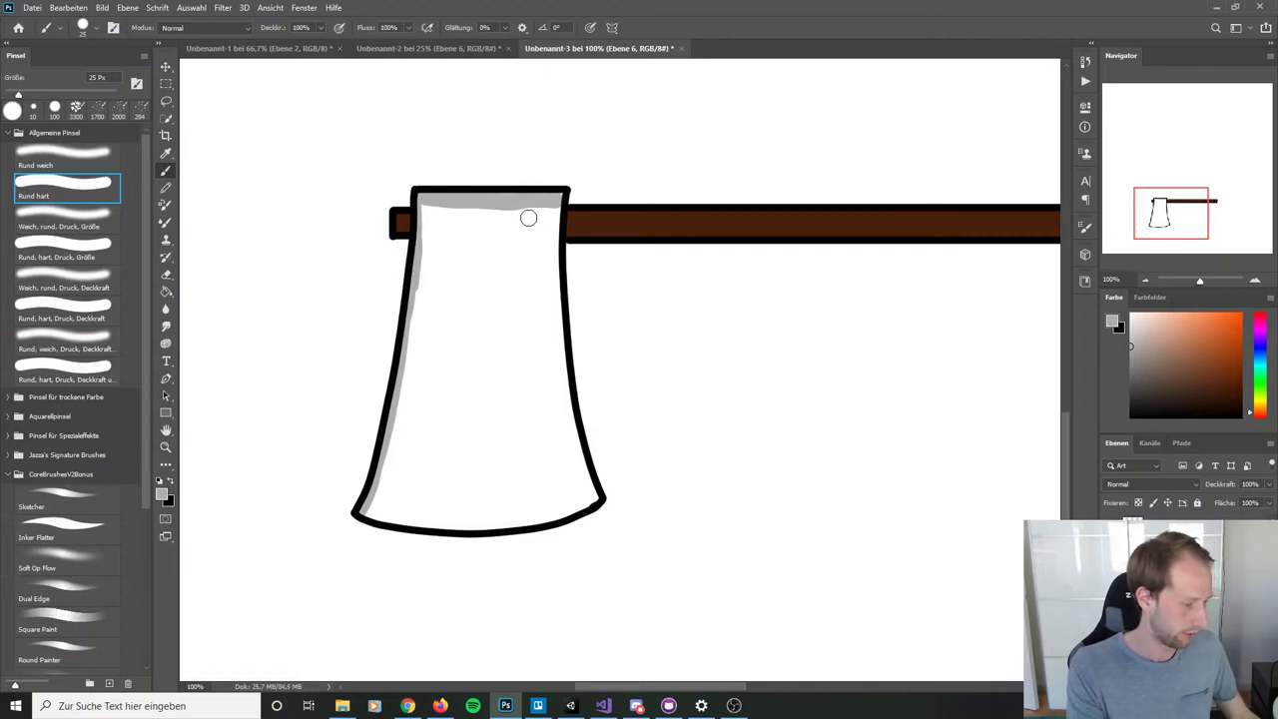
key("bracketleft")
key("bracketleft")
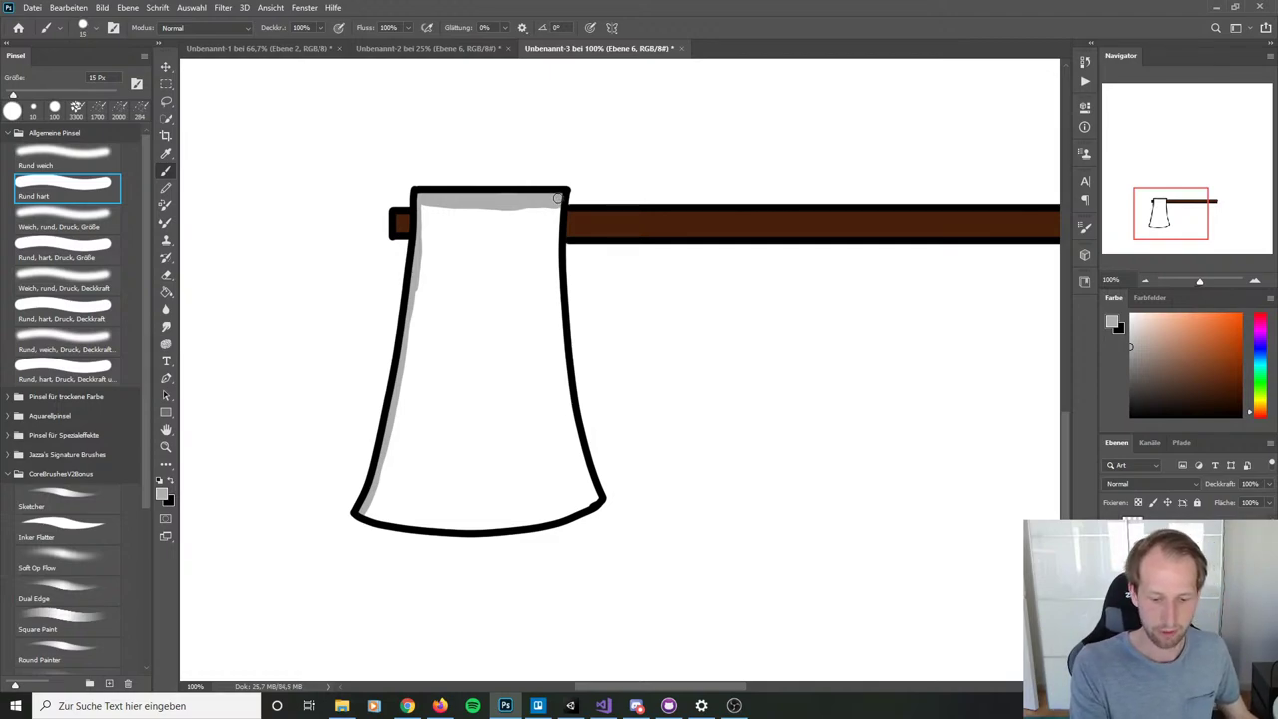
mouse_move(558, 199)
left_mouse_down()
mouse_move(566, 403)
mouse_move(596, 504)
left_mouse_up()
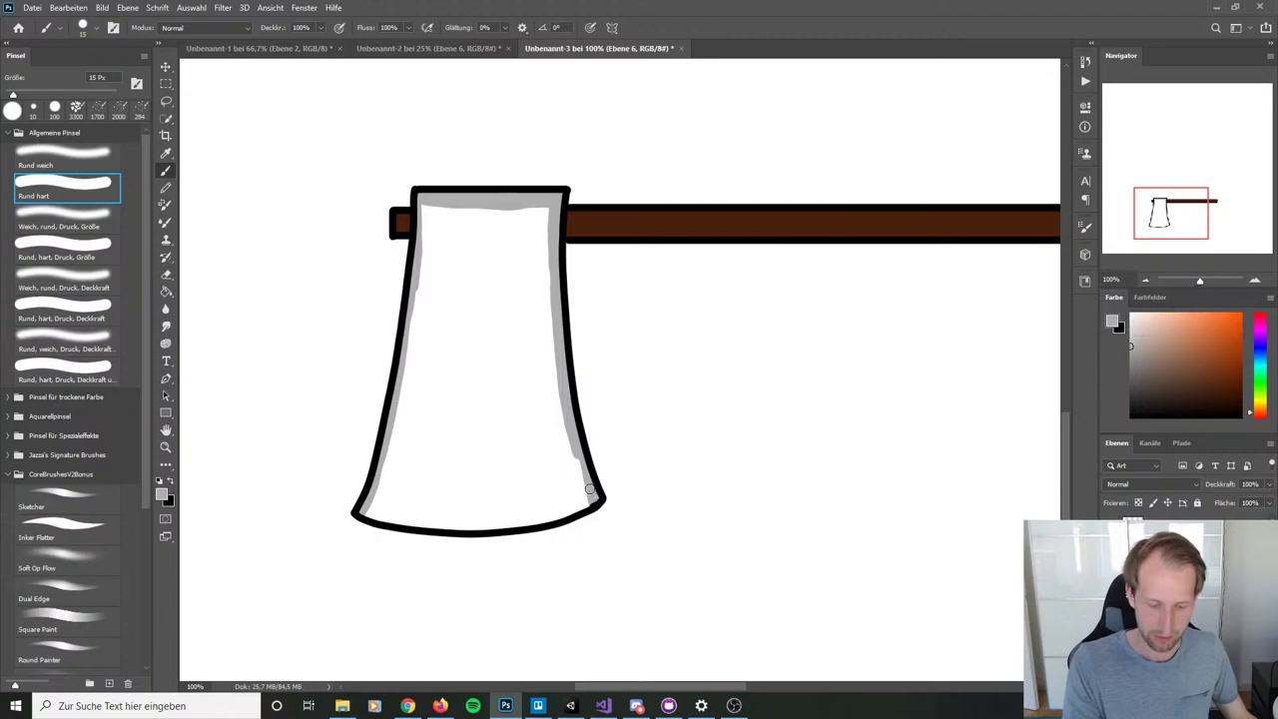
mouse_move(366, 514)
left_mouse_down()
mouse_move(466, 530)
mouse_move(591, 504)
left_mouse_up()
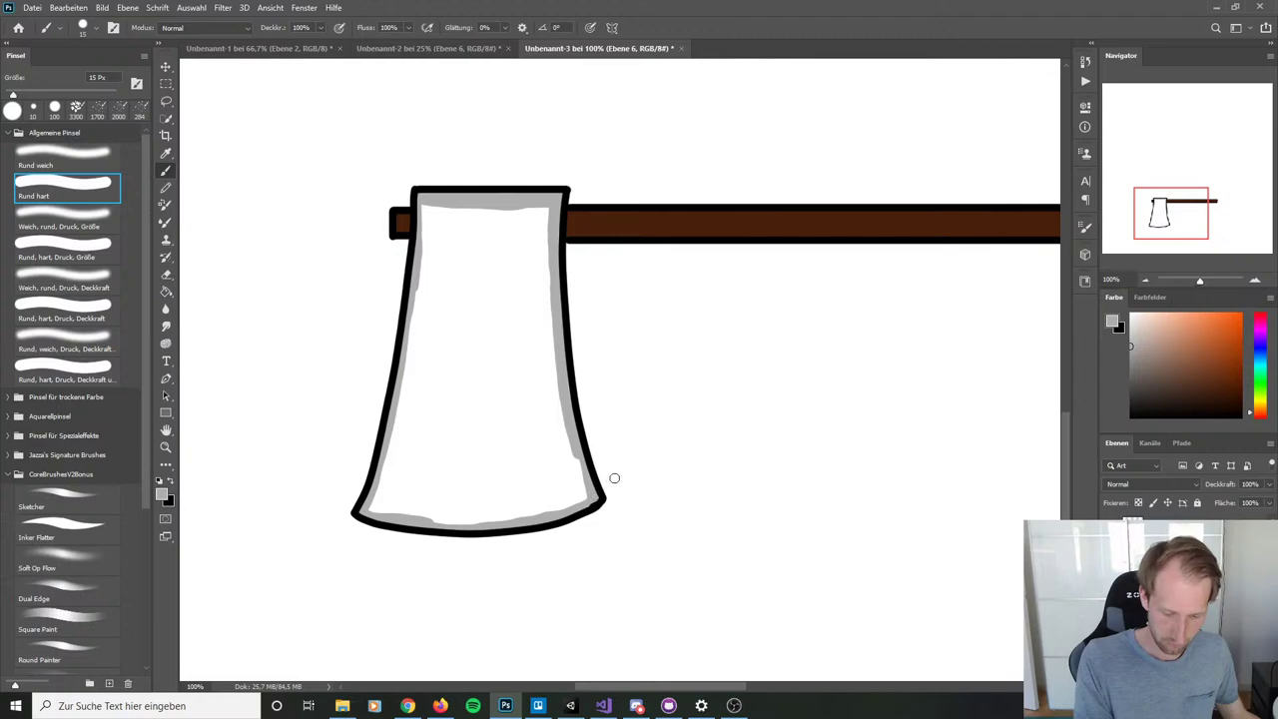
Step: Fill the axe head's interior with the same medium grey
key("g")
left_click(496, 339)
left_click(499, 341)
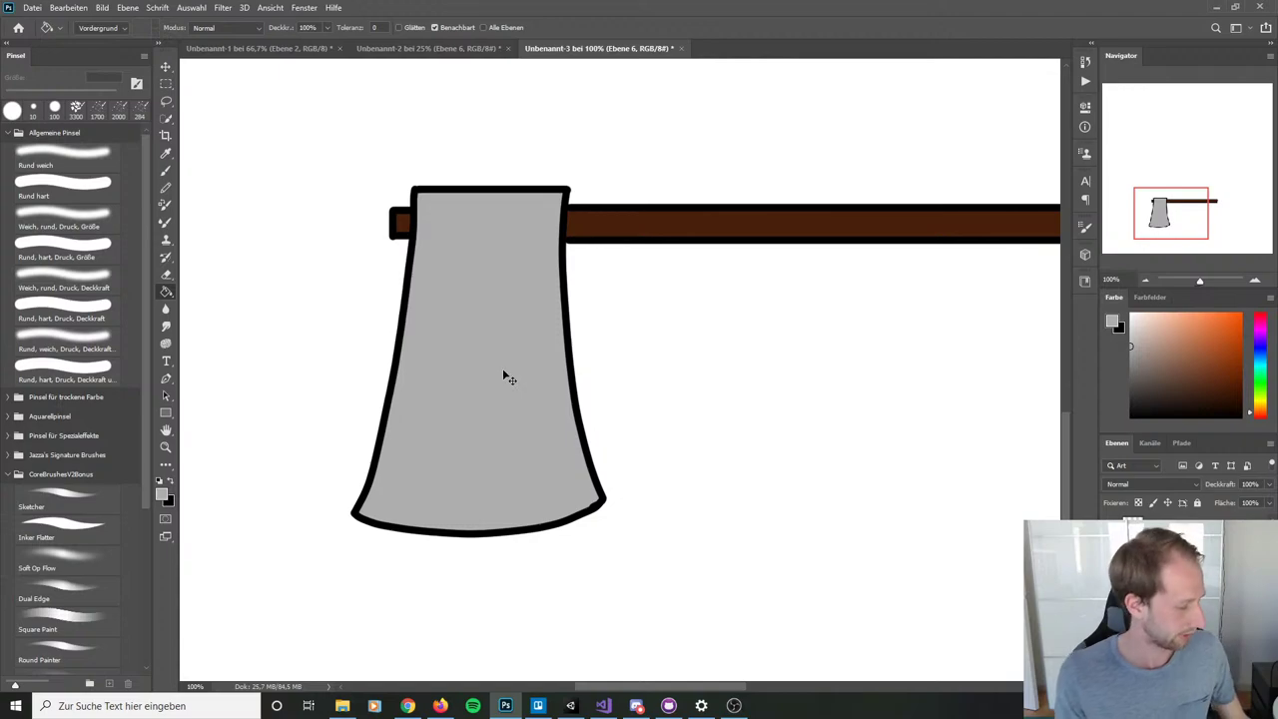
Step: Create a new layer clipped to the grey head colour and choose a light grey foreground for the brush
key("ctrl+shift+n")
left_click(1230, 197)
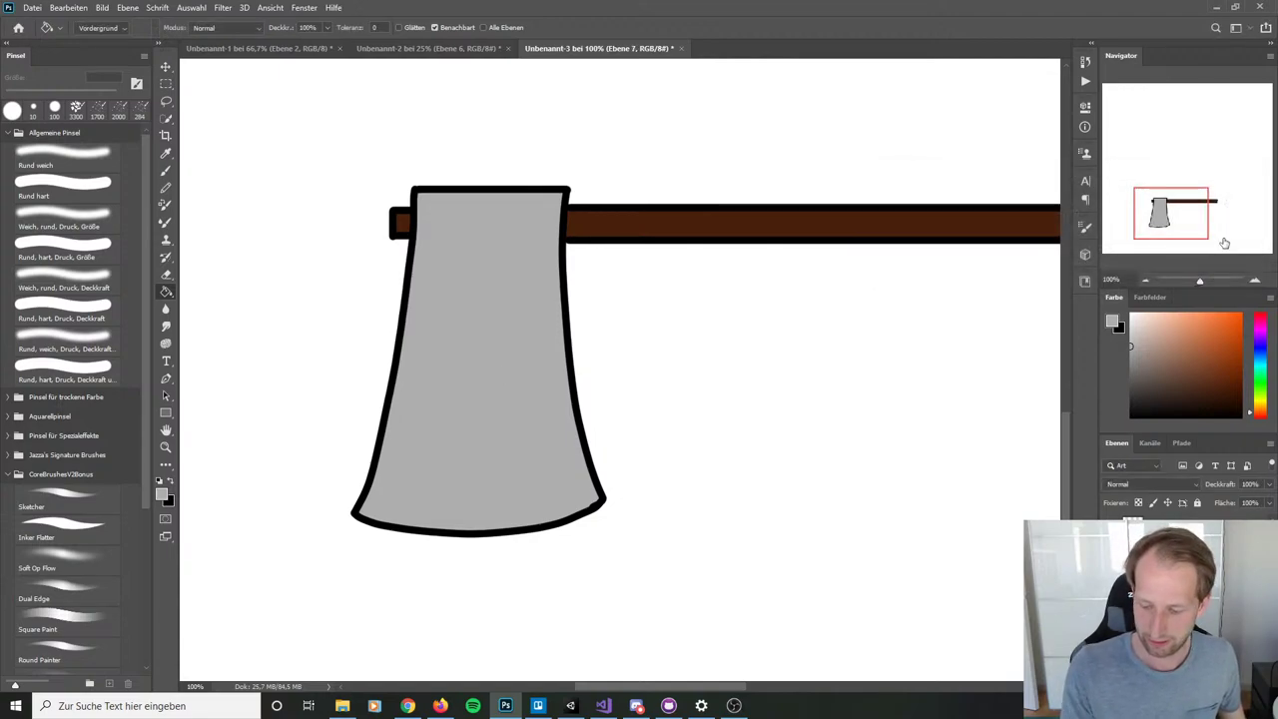
right_click(1182, 529)
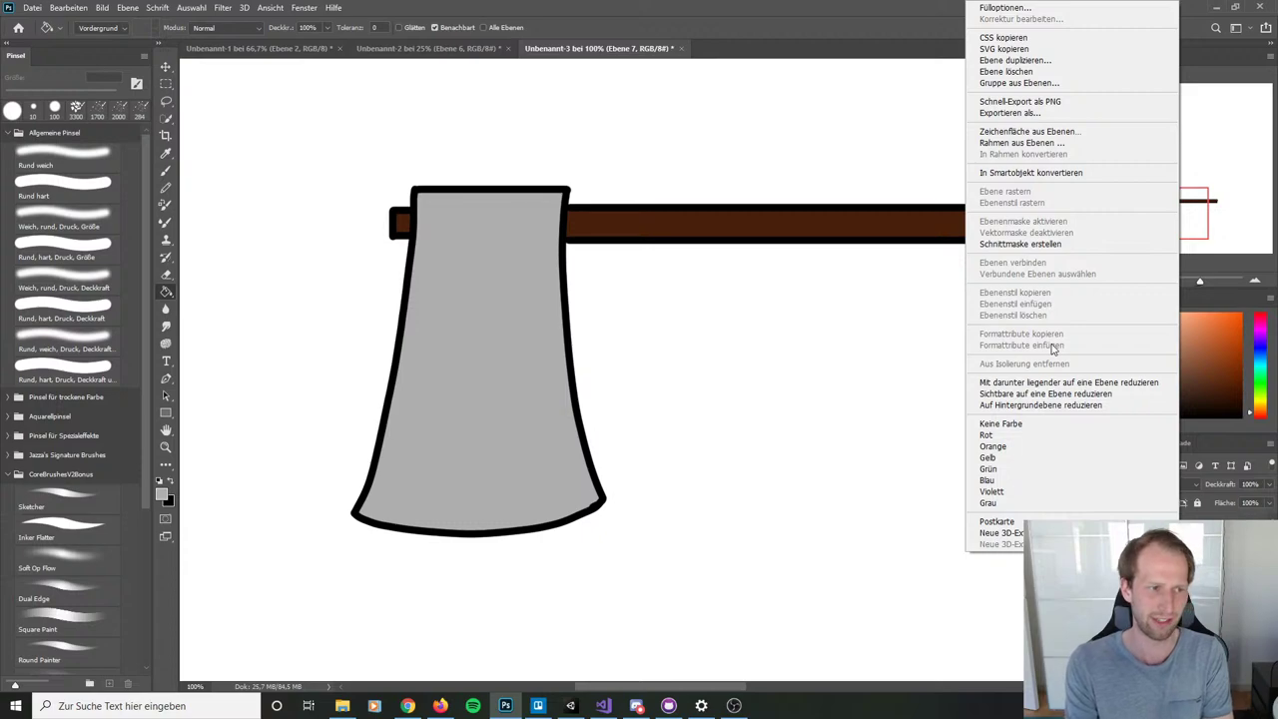
left_click(1052, 245)
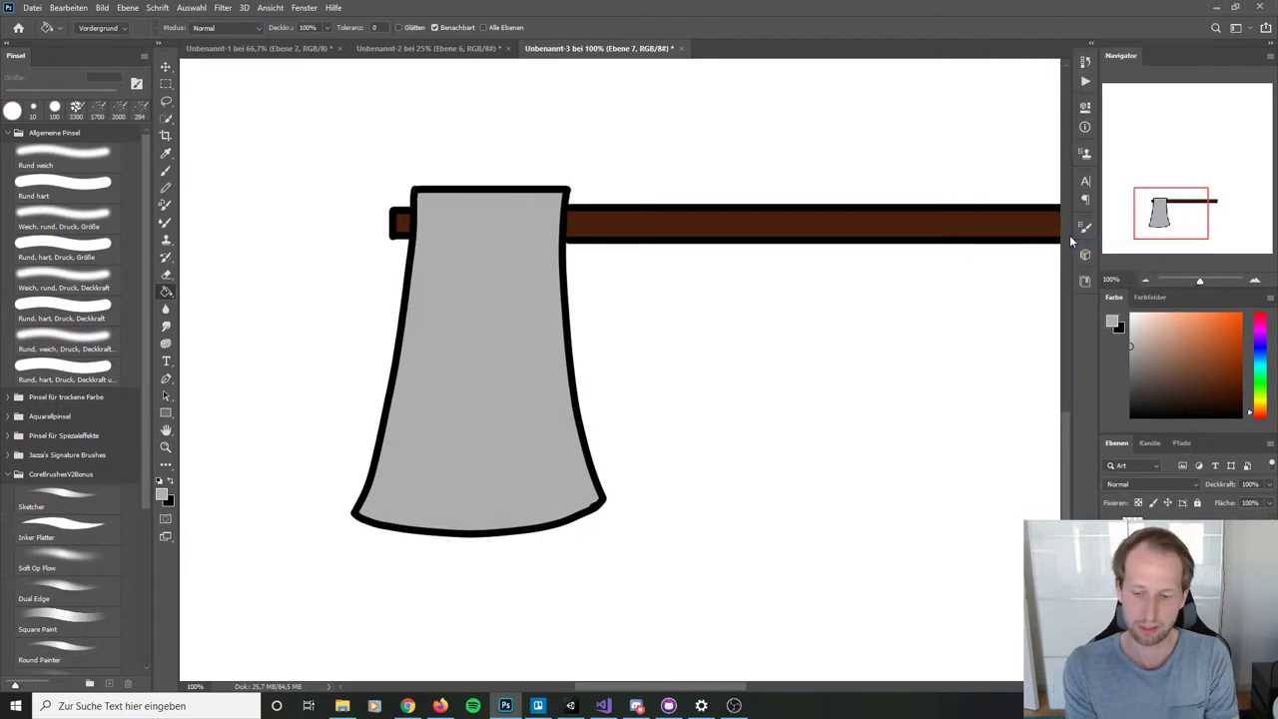
left_click_drag(1138, 337, 1116, 334)
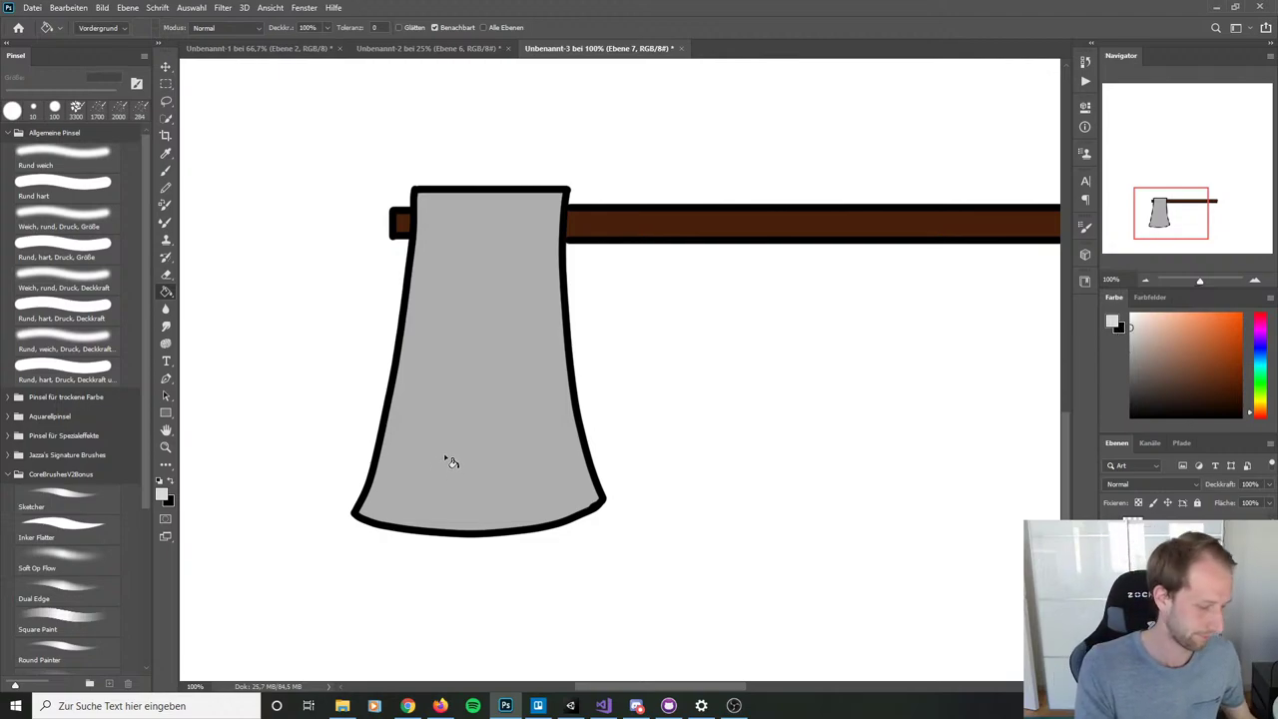
key("b")
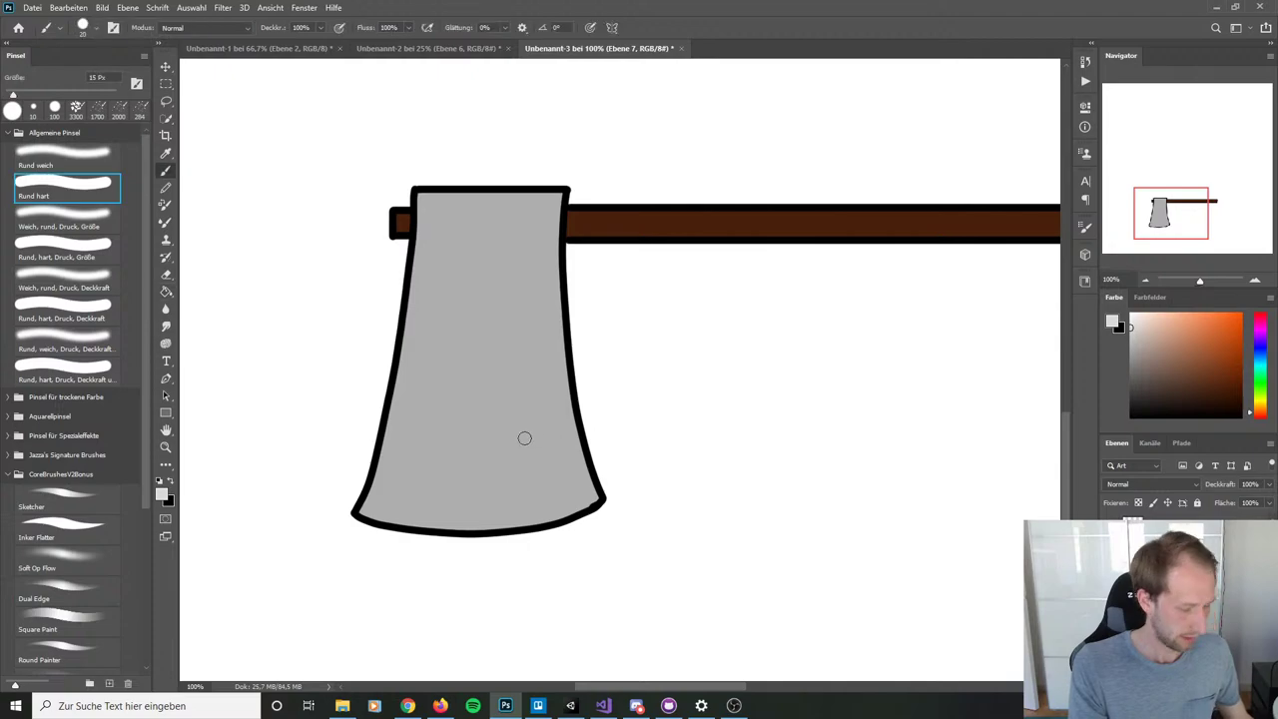
mouse_move(361, 493)
left_mouse_down()
mouse_move(544, 514)
mouse_move(597, 499)
left_mouse_up()
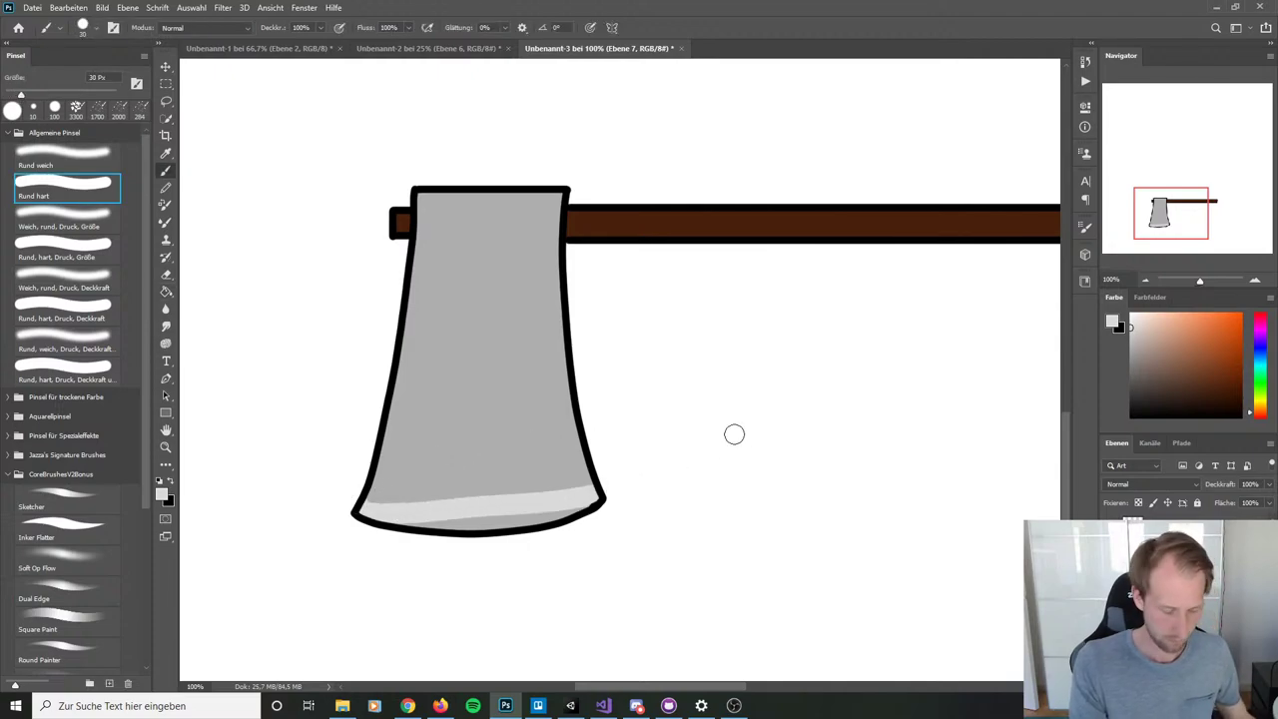
key("ctrl+z")
left_click_drag(355, 508, 597, 499)
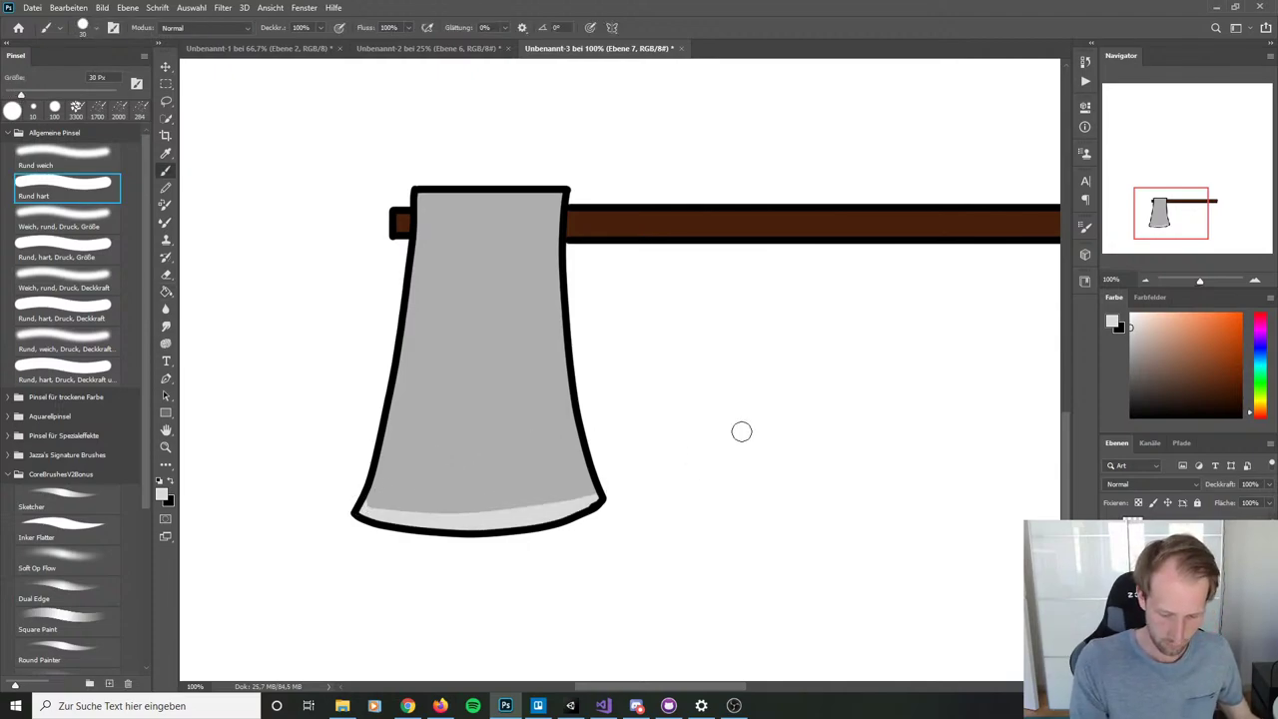
key("ctrl+z")
mouse_move(358, 507)
left_mouse_down()
mouse_move(502, 517)
mouse_move(599, 499)
left_mouse_up()
key("ctrl+z")
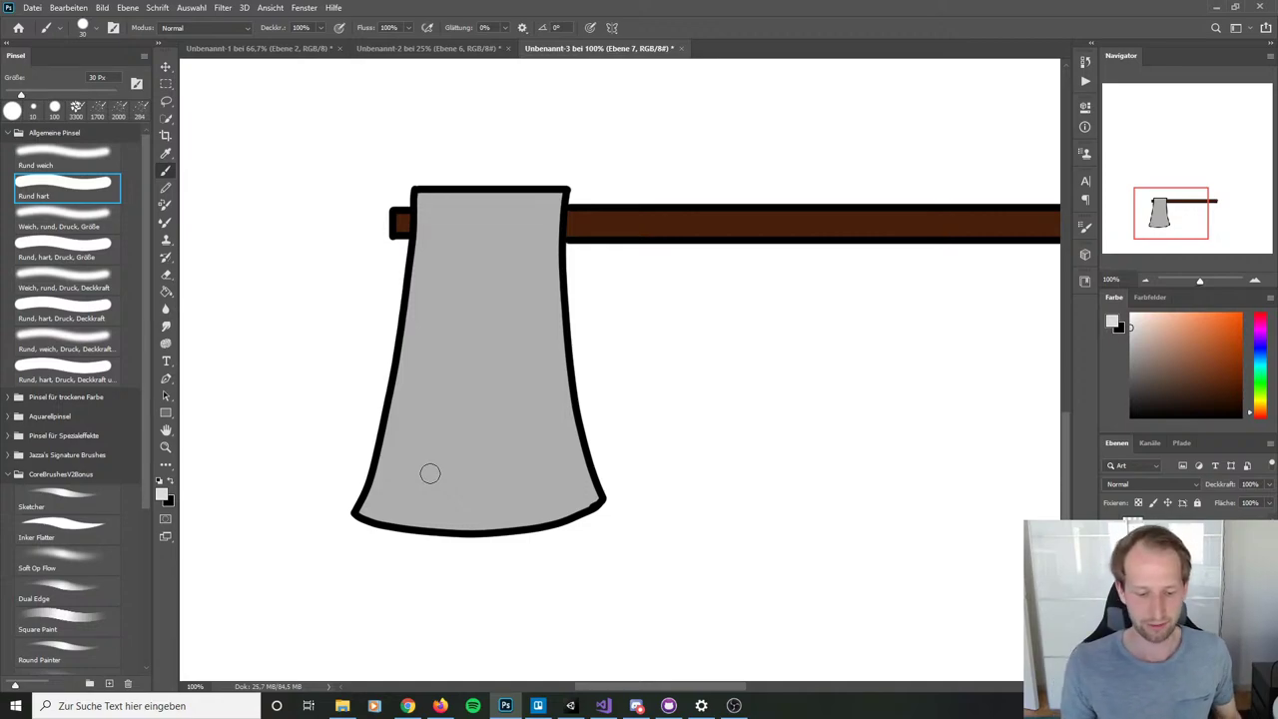
left_click_drag(353, 507, 599, 503)
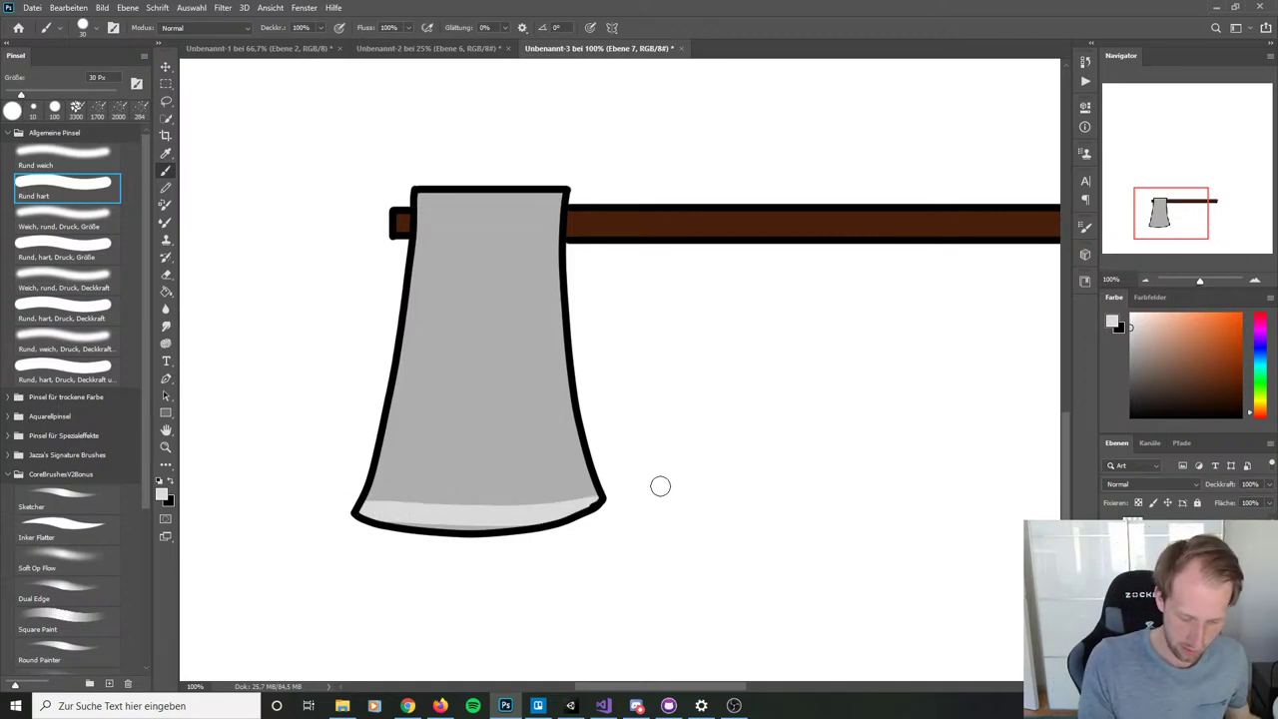
key("ctrl+z")
left_click_drag(356, 511, 599, 501)
key("ctrl+z")
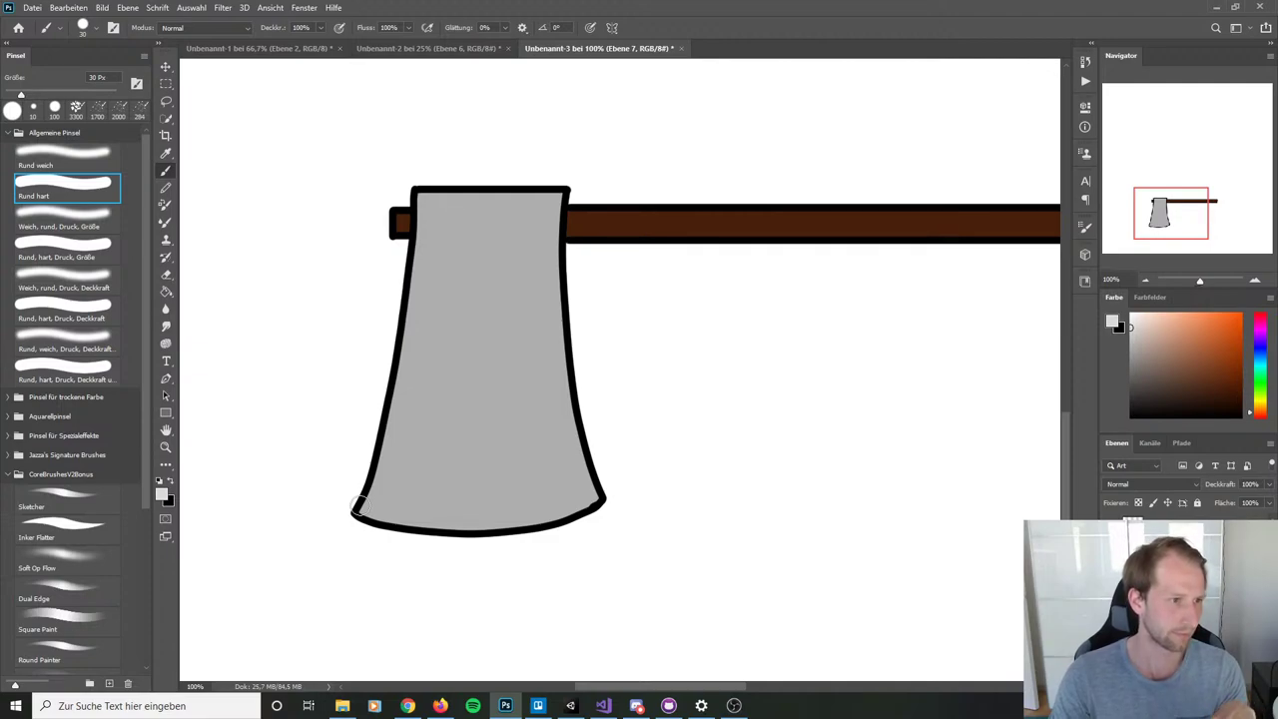
Step: Paint light grey highlights along the blade's curved cutting edge and the lower part of its handle-side edge with a 30 px brush
mouse_move(359, 489)
left_mouse_down()
mouse_move(356, 512)
mouse_move(429, 523)
mouse_move(597, 499)
left_mouse_up()
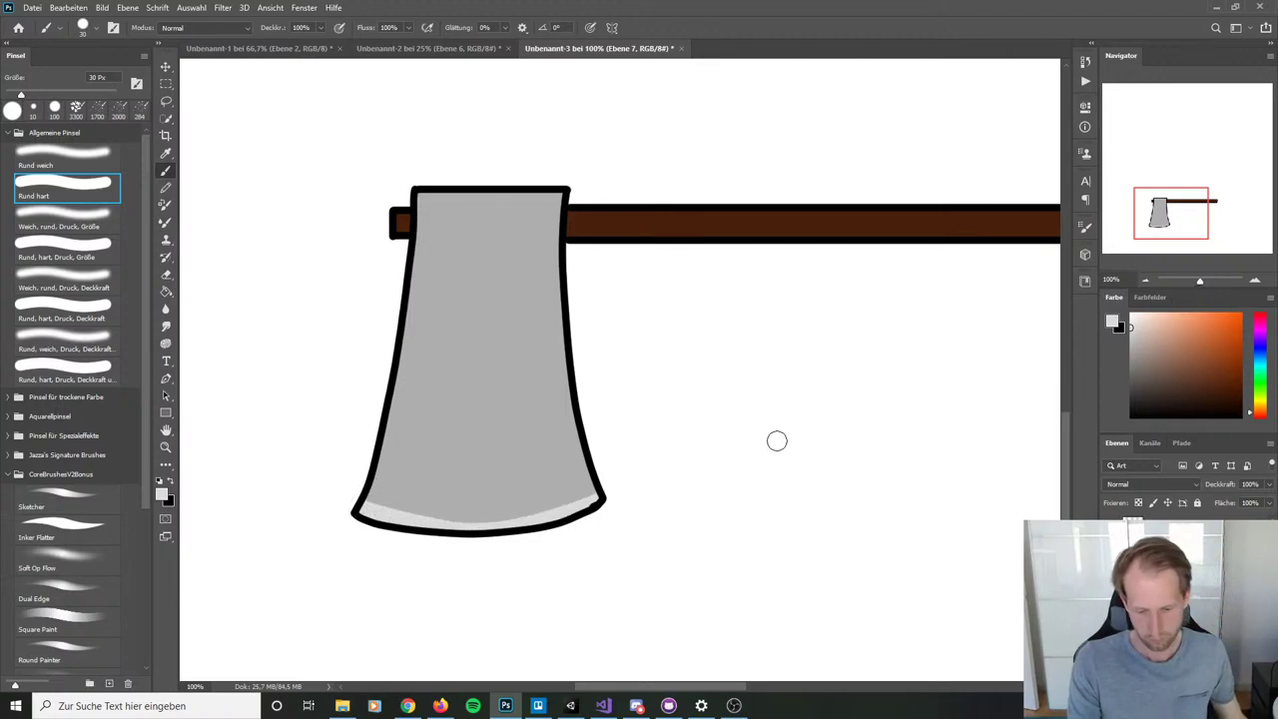
mouse_move(554, 244)
left_mouse_down()
mouse_move(591, 497)
mouse_move(565, 360)
left_mouse_up()
key("ctrl+z")
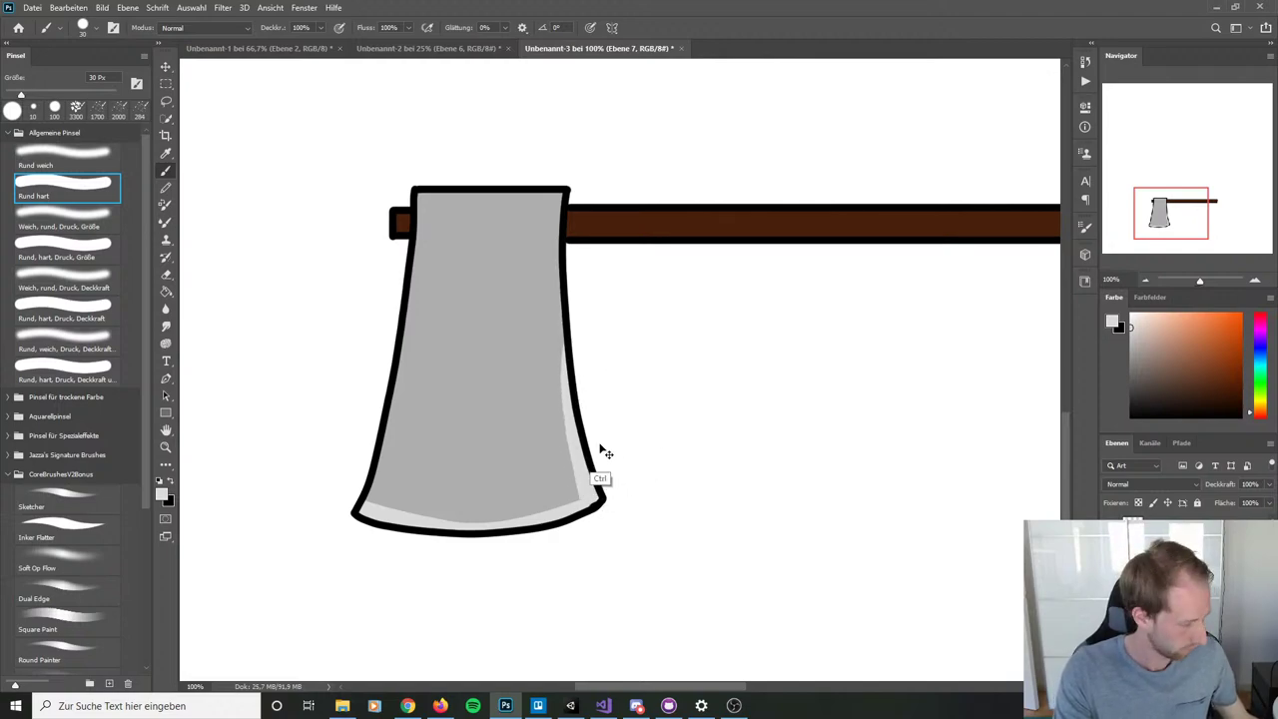
key("ctrl+z")
mouse_move(599, 465)
left_mouse_down()
mouse_move(595, 499)
mouse_move(573, 395)
left_mouse_up()
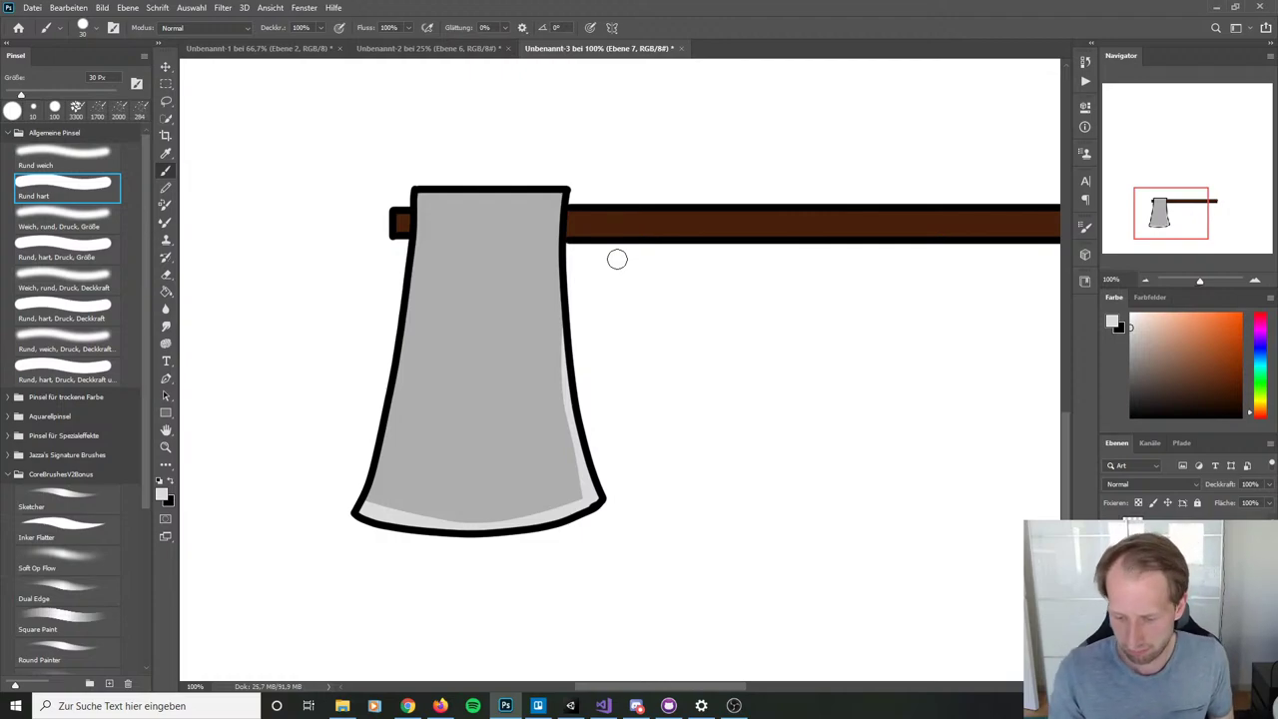
Step: Choose a darker grey and paint shadows along the axe head's top edge and the upper part of its outer edge
left_click(521, 297, "alt")
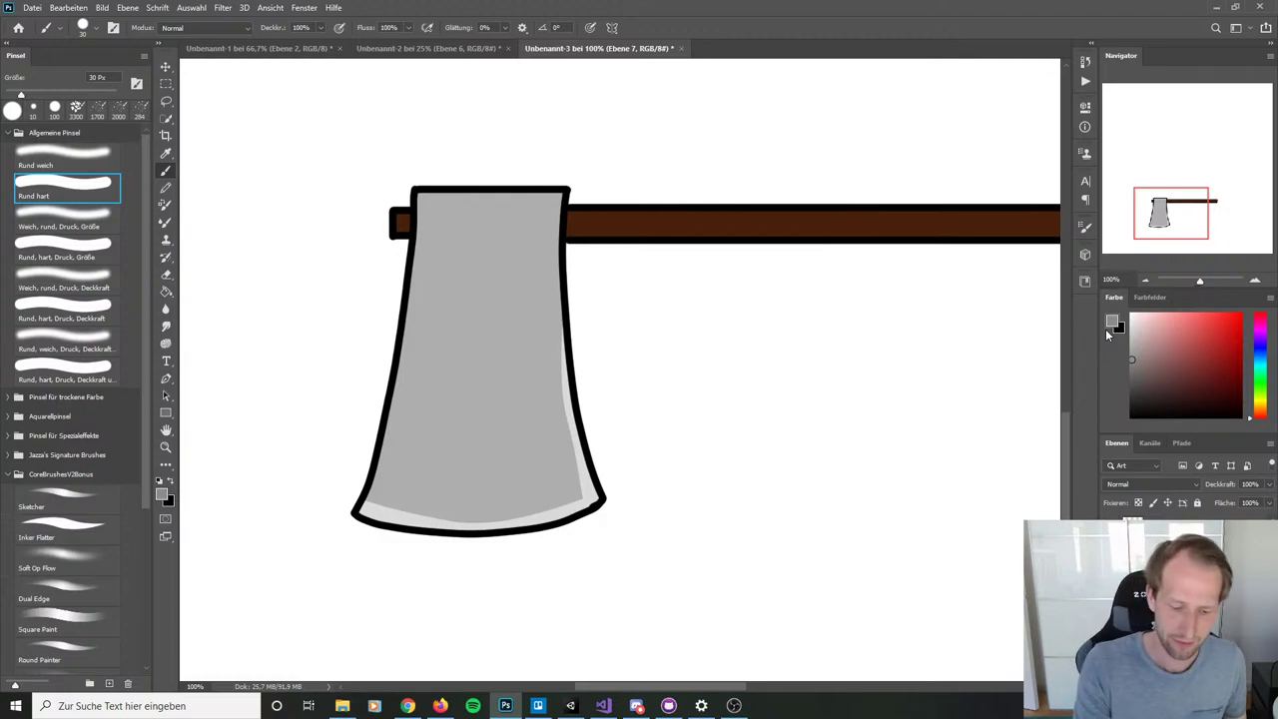
left_click_drag(418, 194, 564, 196)
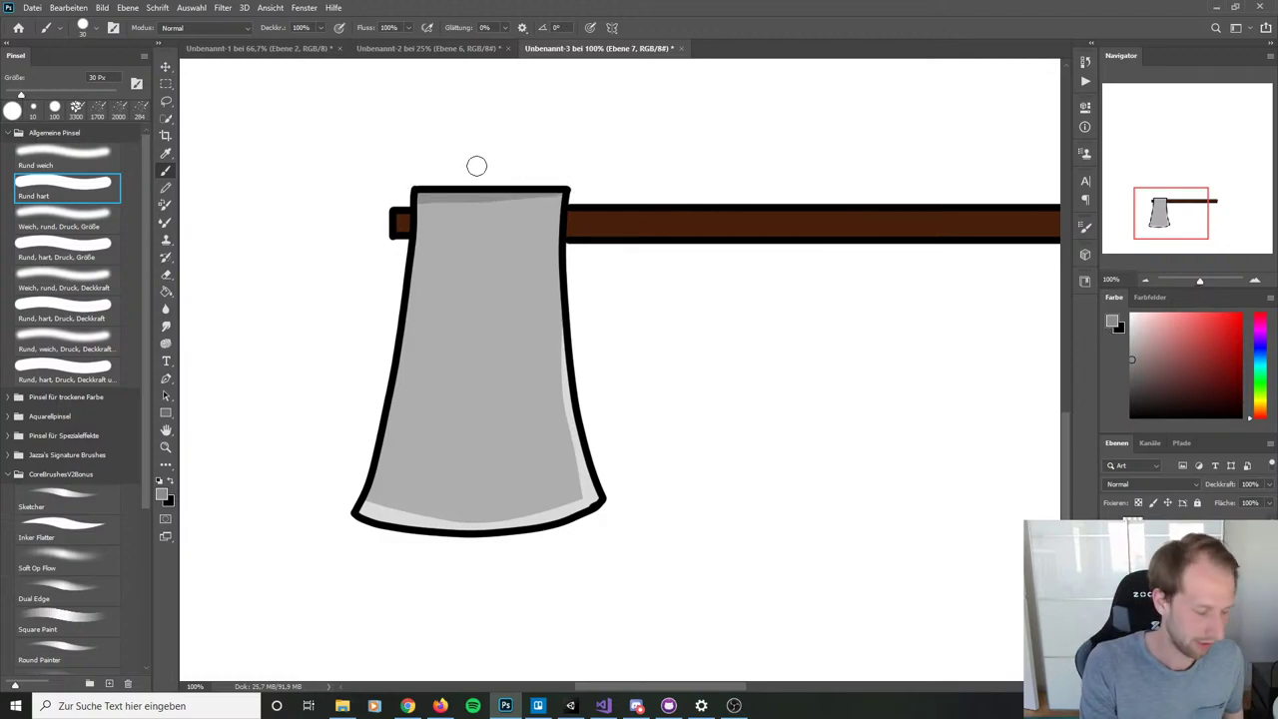
key("ctrl+z")
left_click_drag(417, 196, 562, 197)
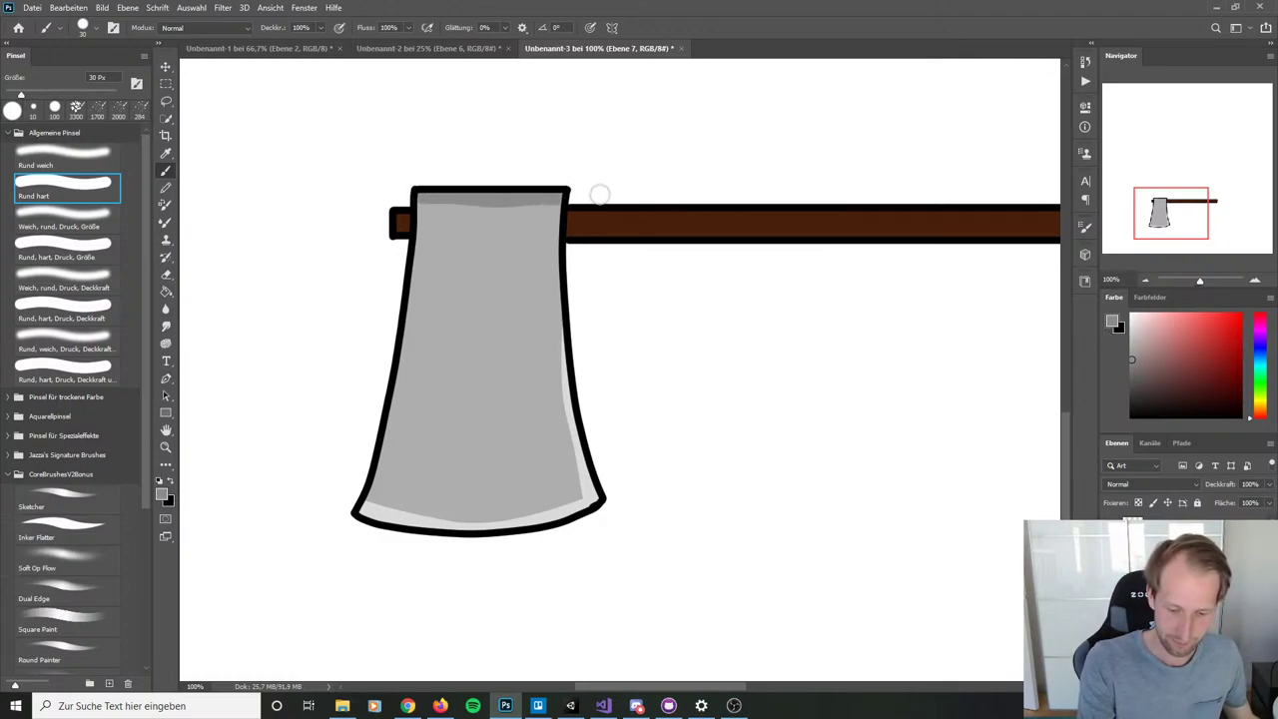
left_click_drag(418, 200, 389, 404)
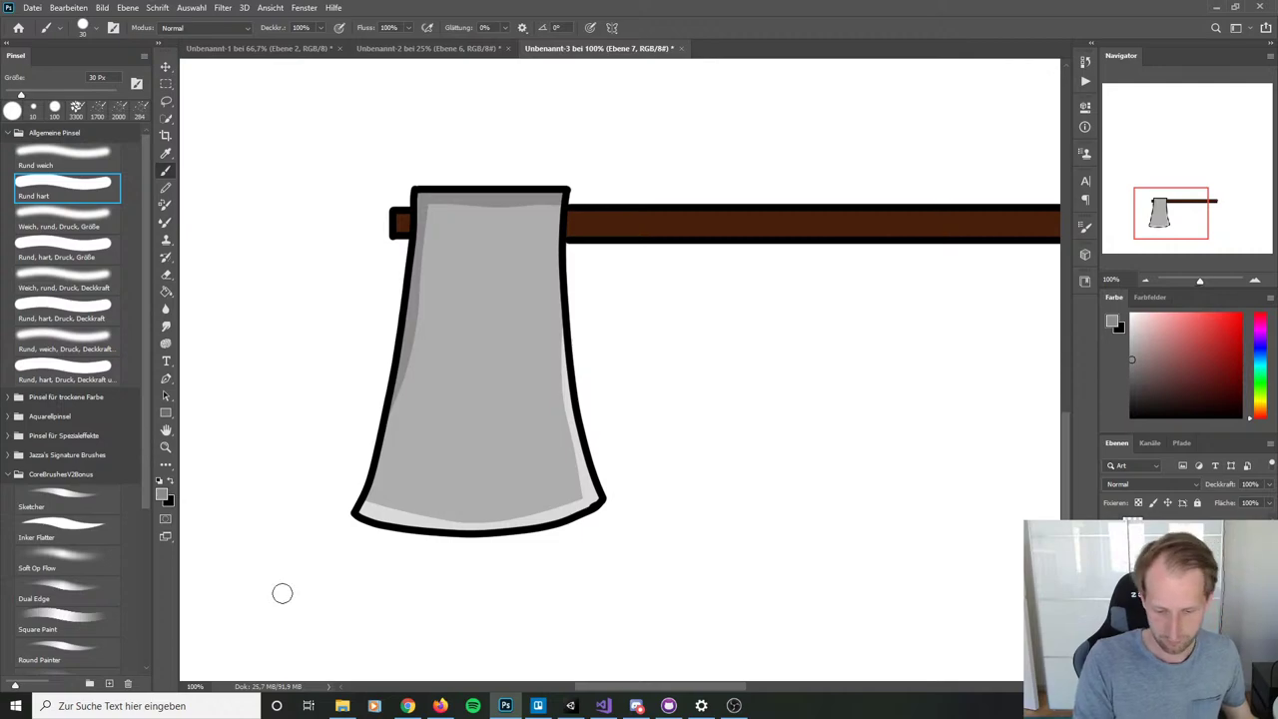
key("ctrl+z")
left_click_drag(417, 195, 379, 405)
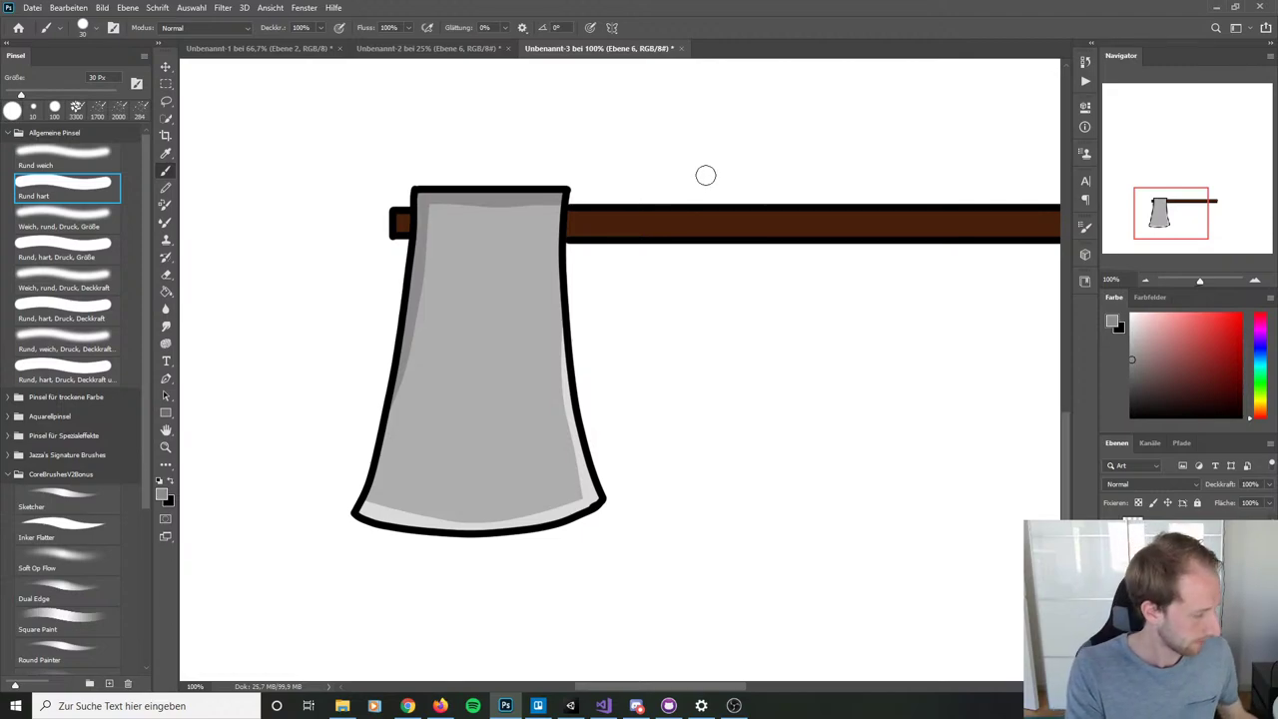
Step: Sample the handle's brown, darken it, and shade the short stub and the long handle section on the handle's clipped layer
left_click(719, 216, "alt")
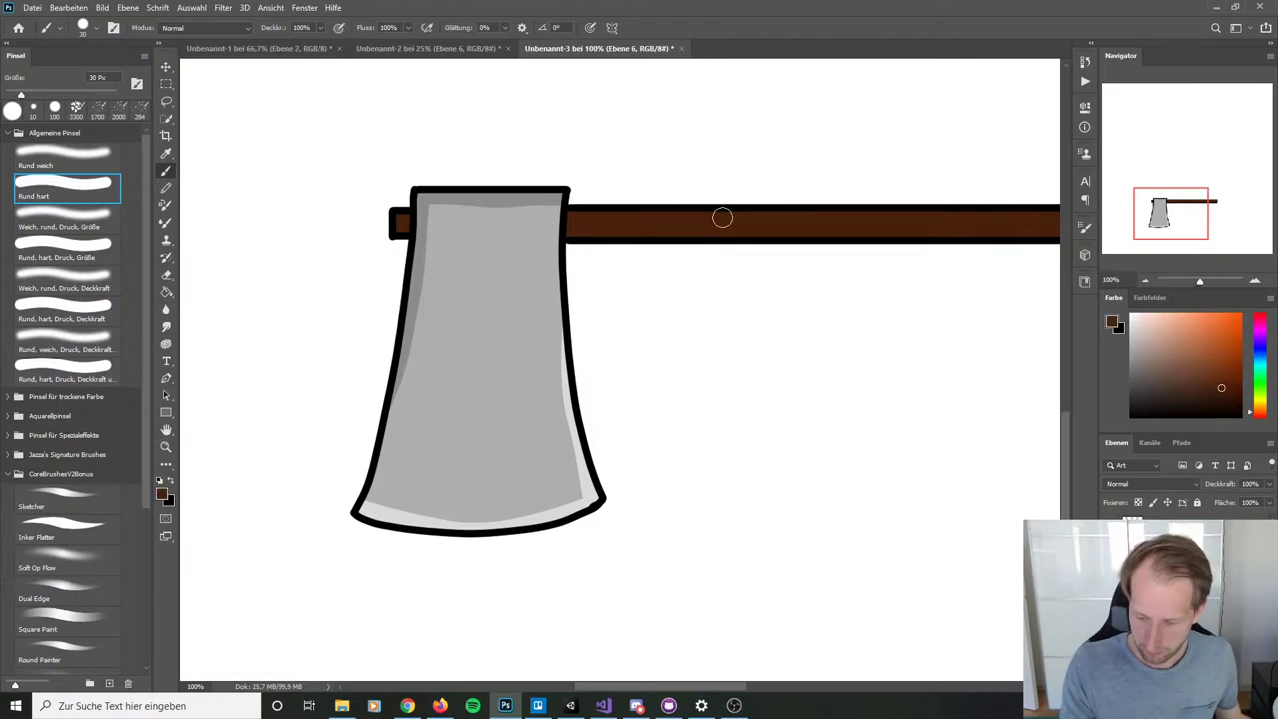
left_click_drag(1212, 387, 1216, 397)
scroll(810, 430, "up", 2)
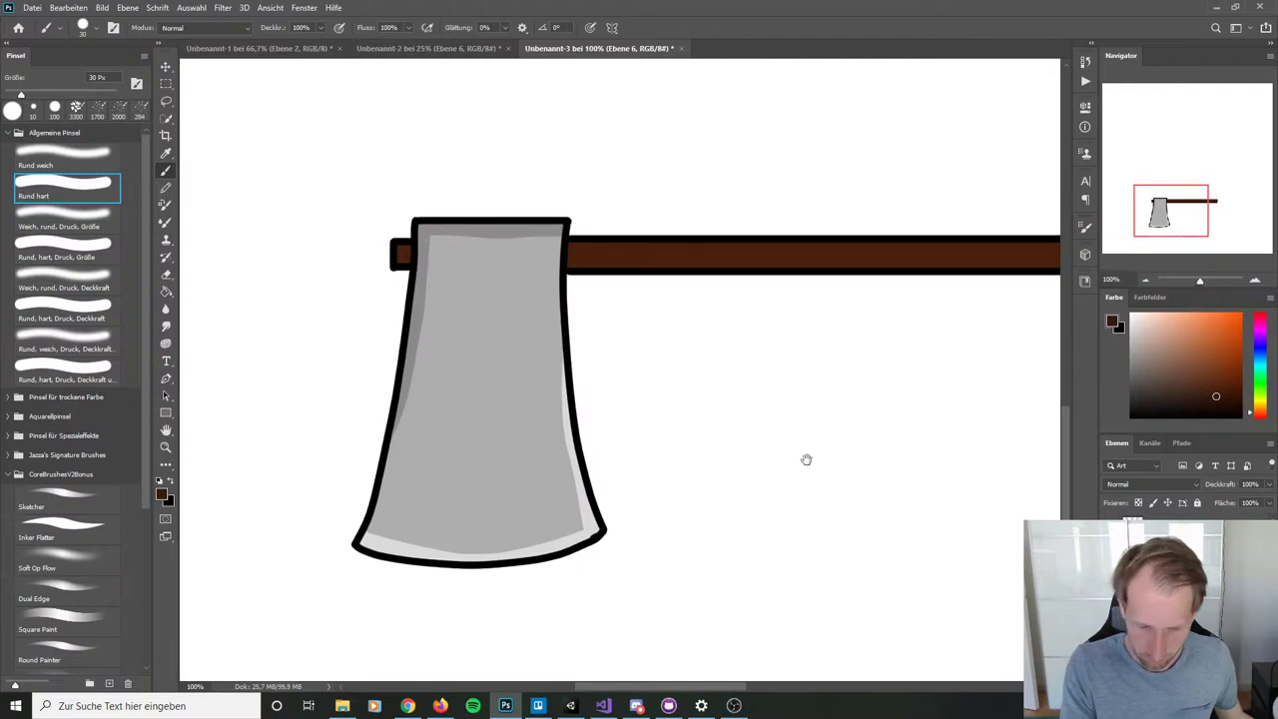
left_click(404, 260)
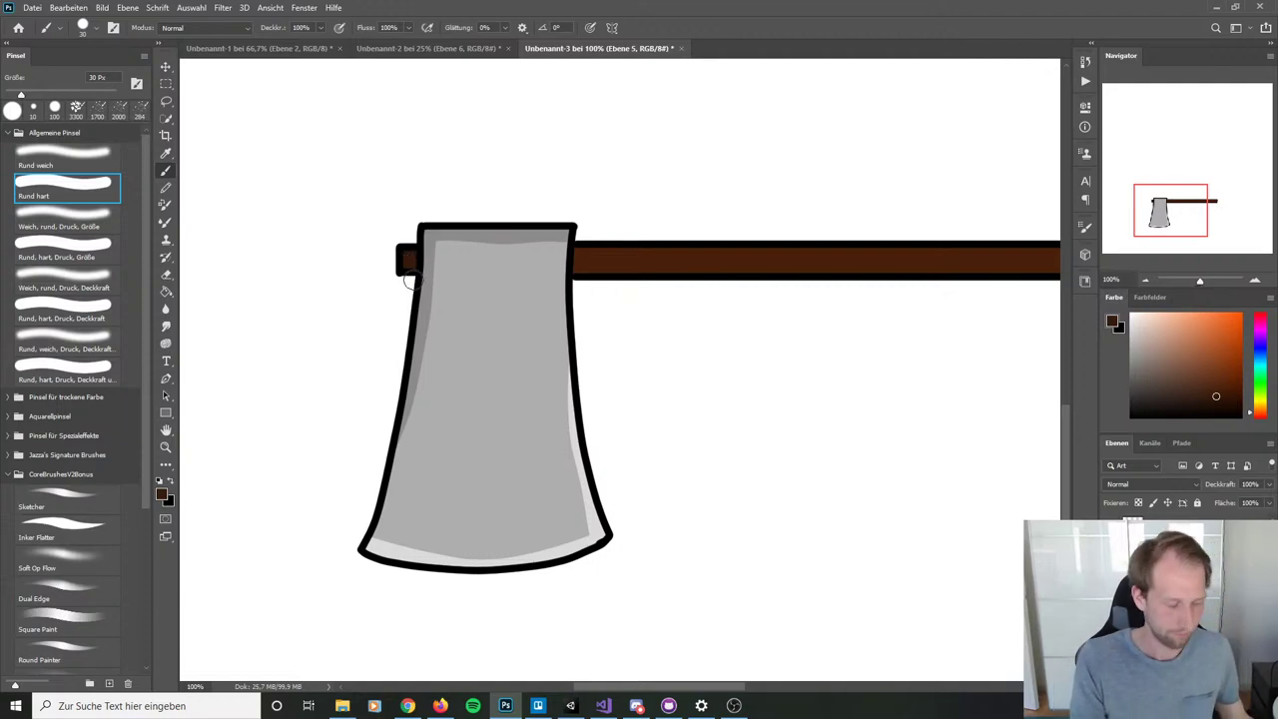
scroll(790, 490, "down", 2)
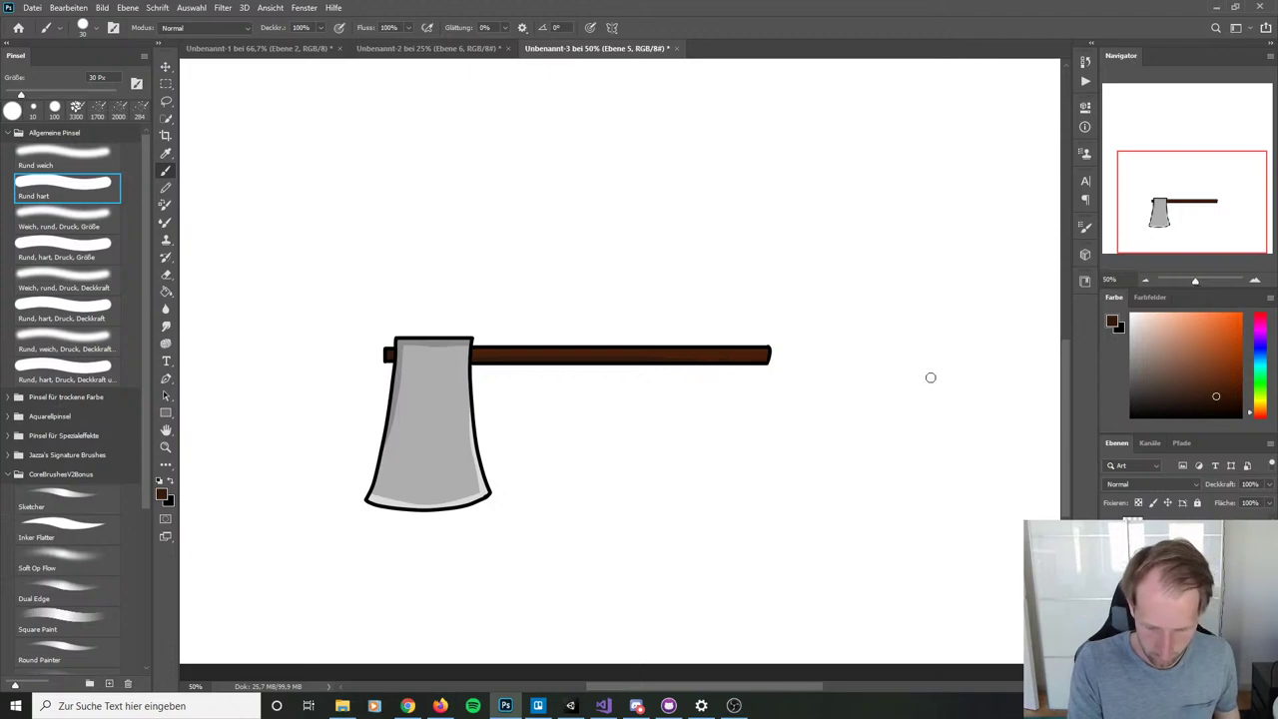
left_click_drag(718, 362, 621, 361)
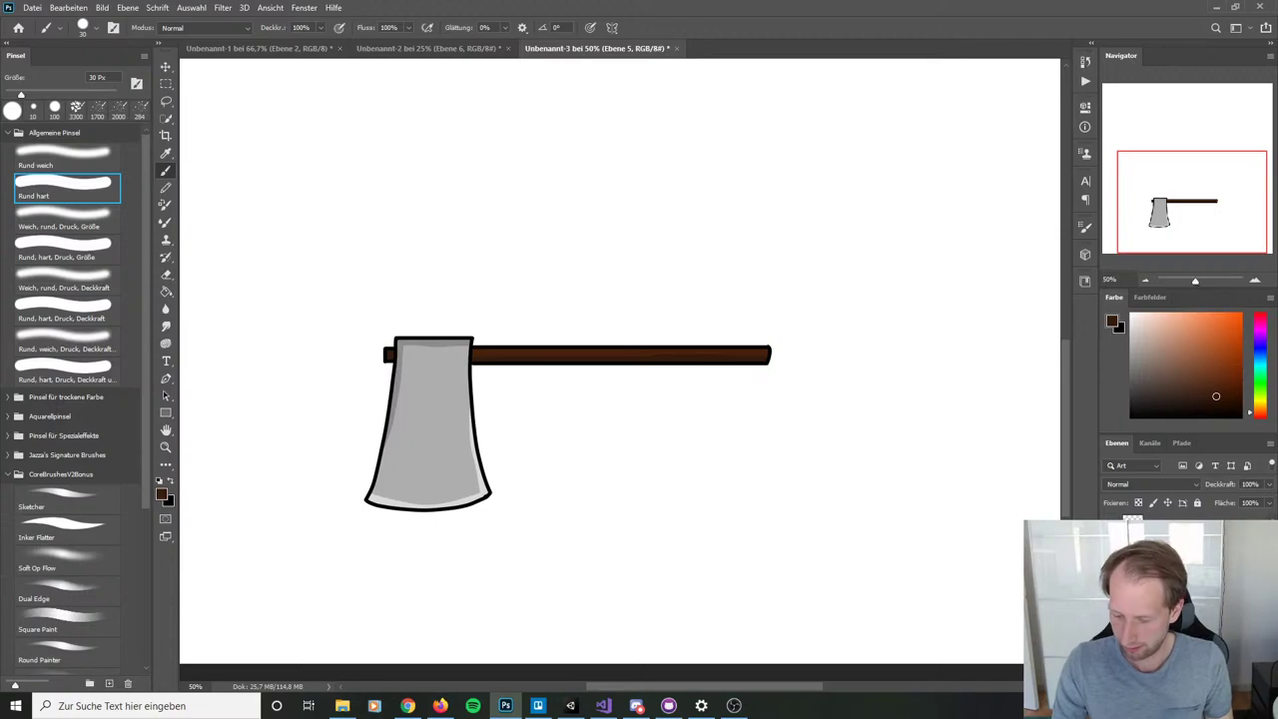
Step: Hide the white background layer and save the axe as a PNG named Axe in the project's Sprites folder
key("ctrl+comma")
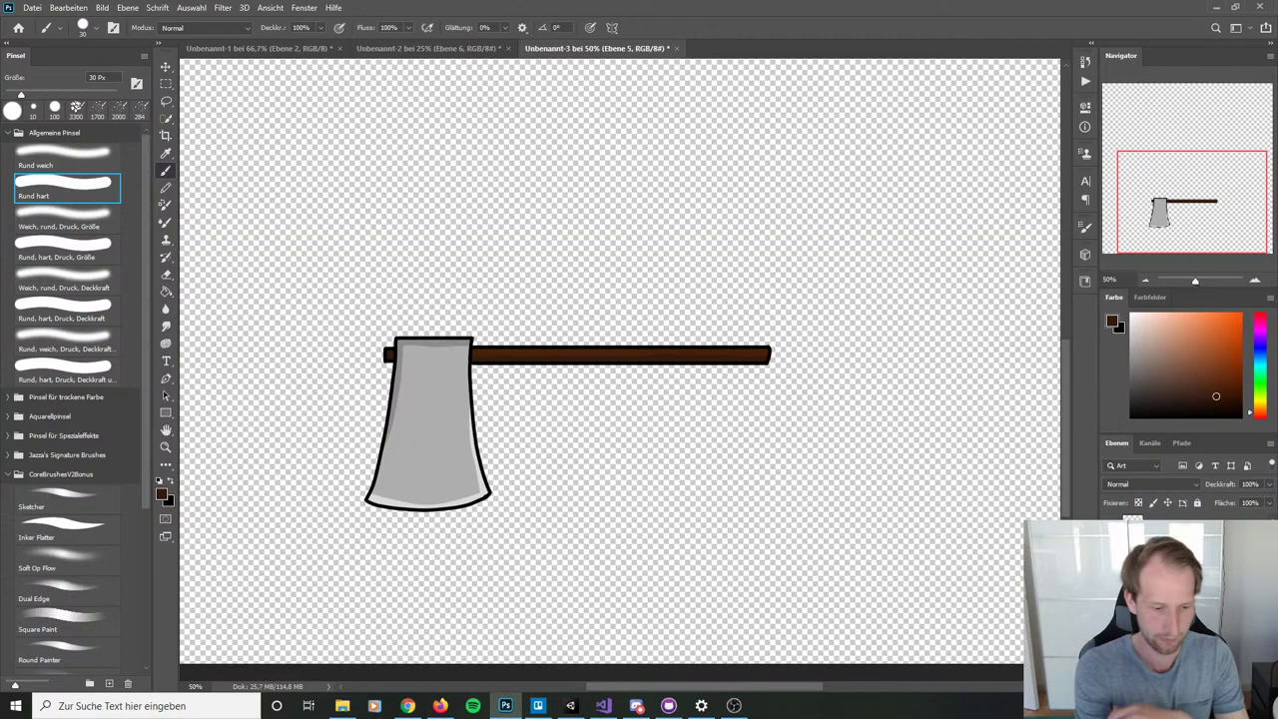
left_click(32, 8)
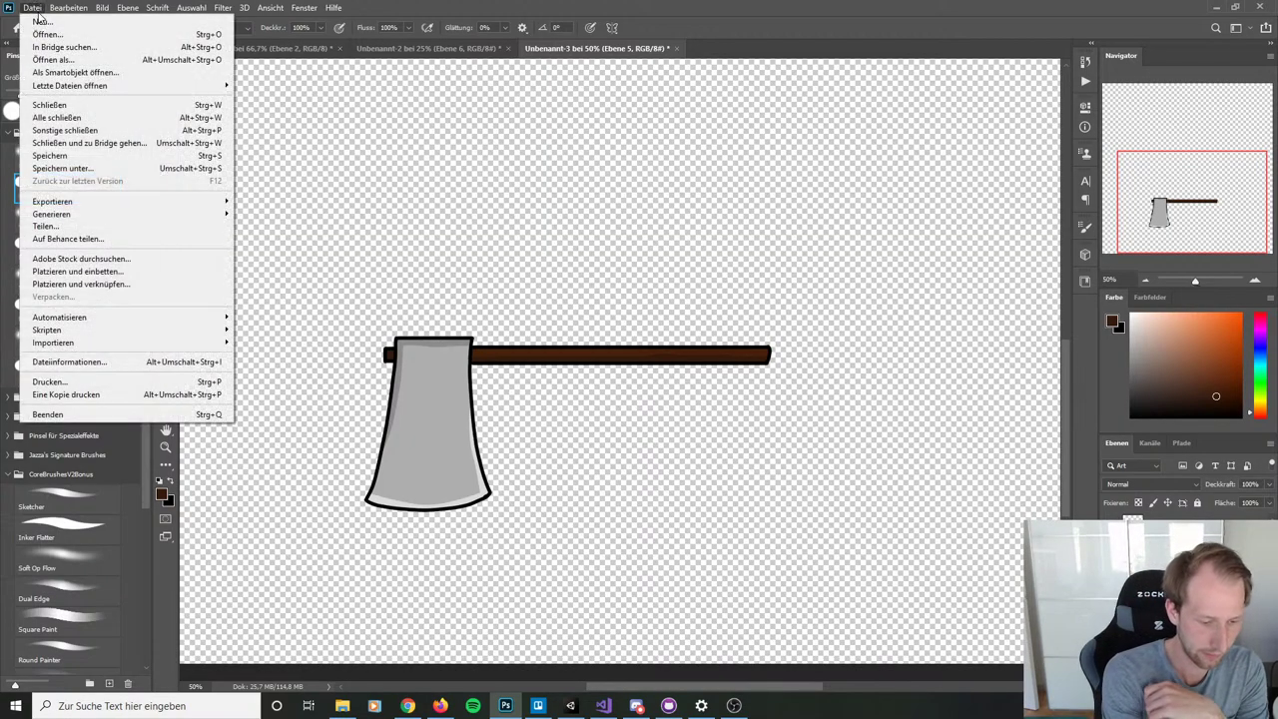
left_click(90, 169)
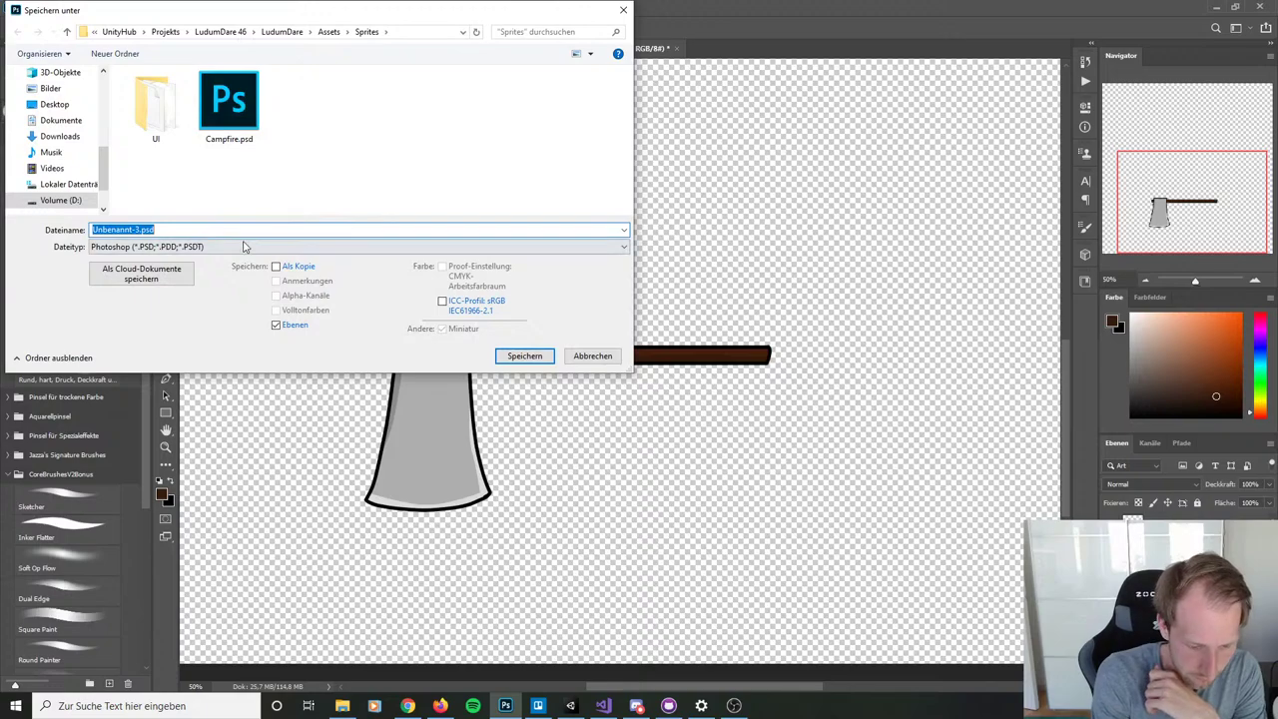
left_click(243, 246)
left_click(128, 431)
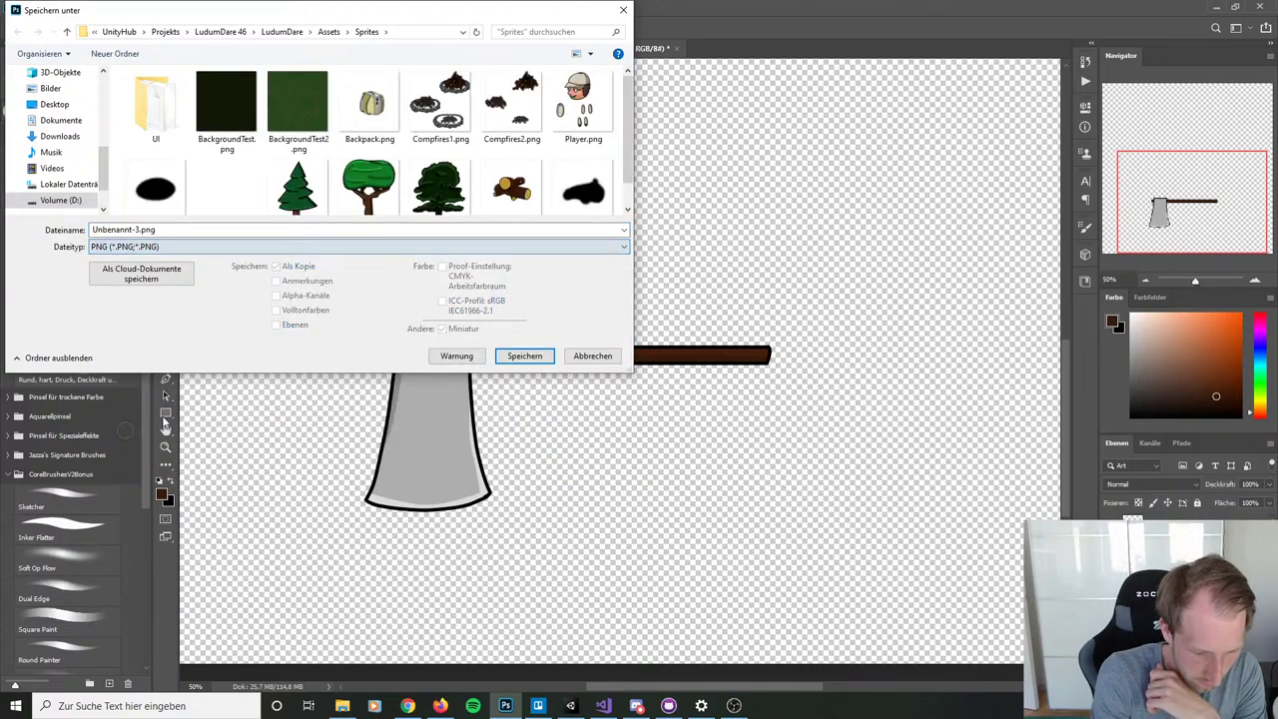
left_click(228, 231)
type("Axe")
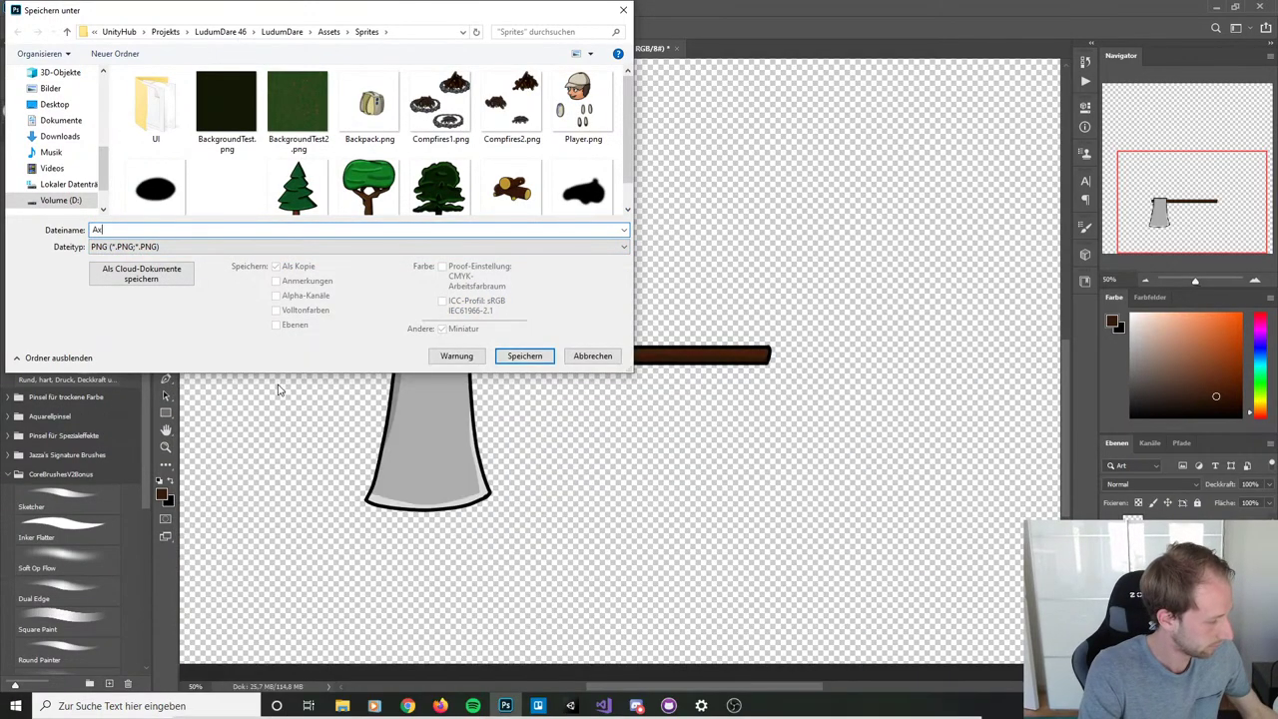
left_click(531, 353)
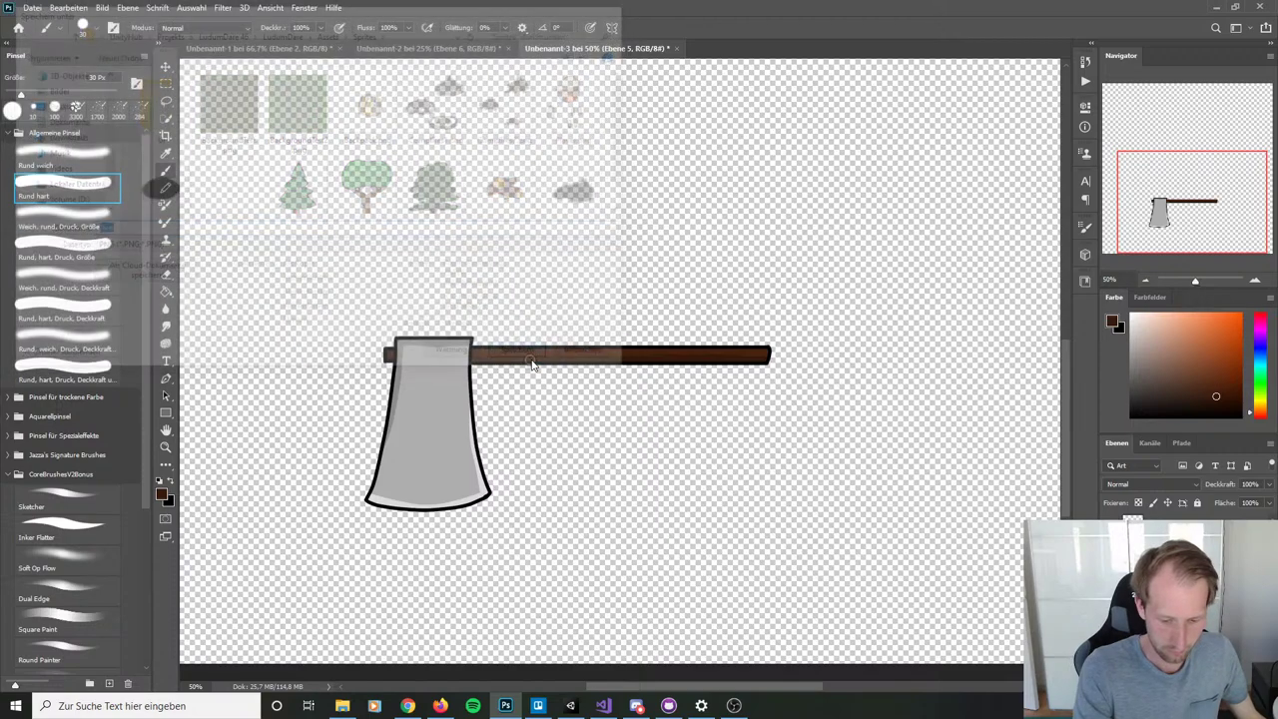
left_click(1227, 134)
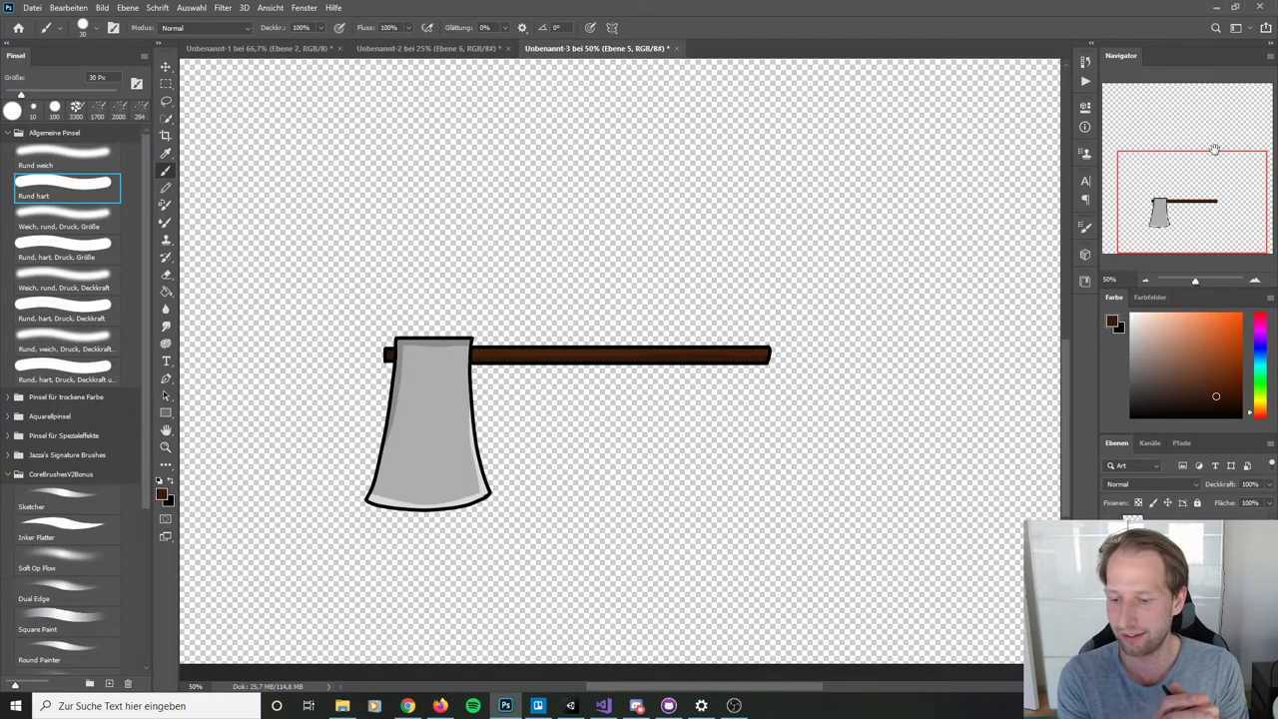
left_click(456, 47)
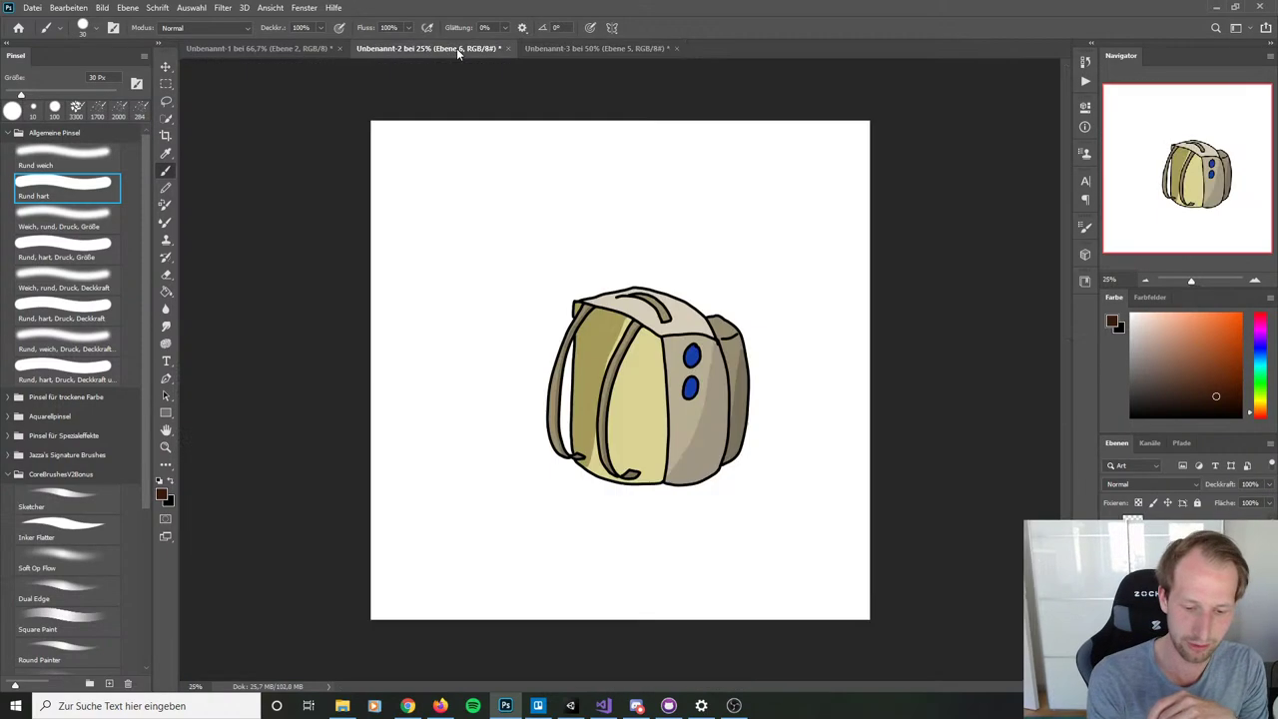
left_click(580, 49)
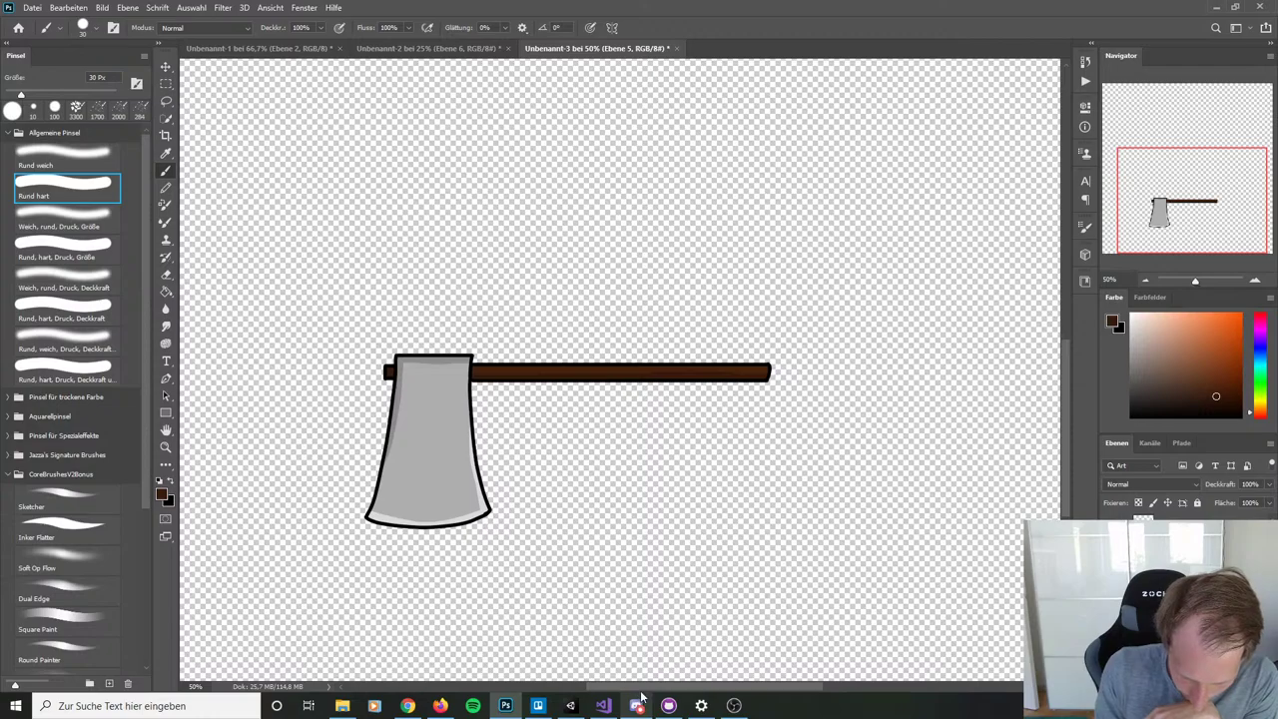
left_click(669, 706)
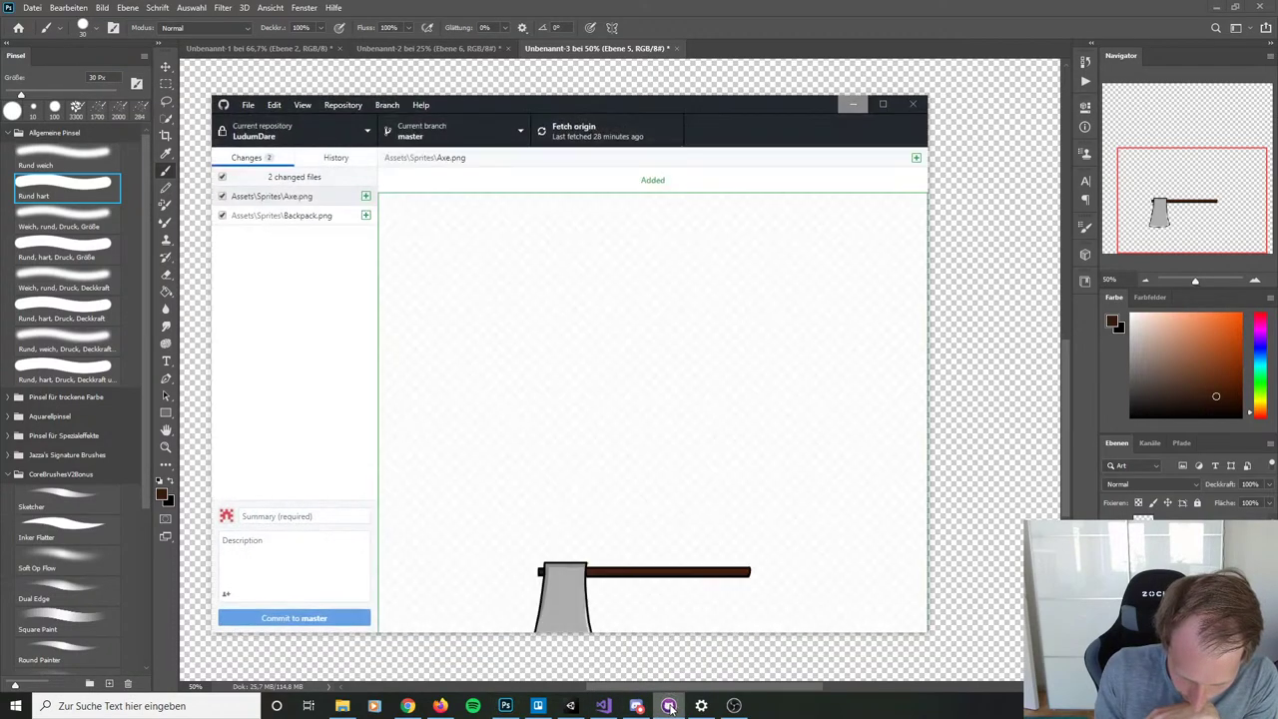
left_click(669, 706)
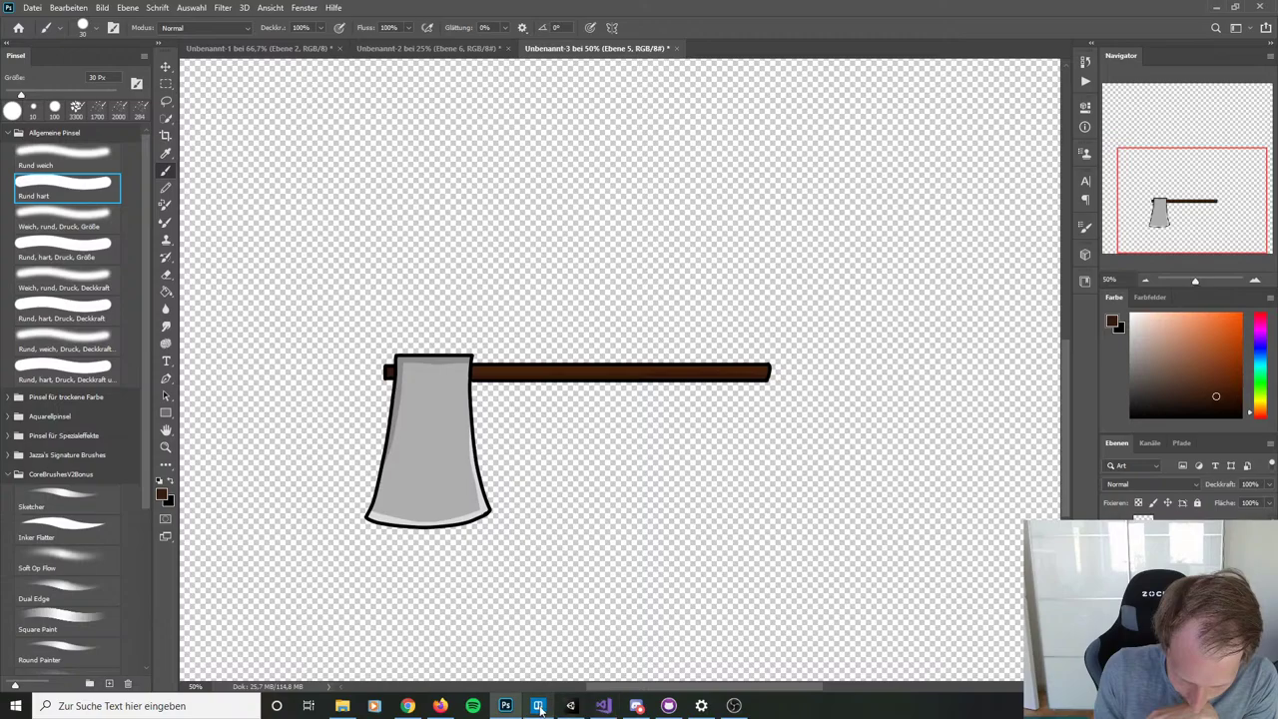
Step: Review the Ludum Dare 46 Trello board for remaining tasks and items, and look at binoculars reference images in the browser
left_click(537, 705)
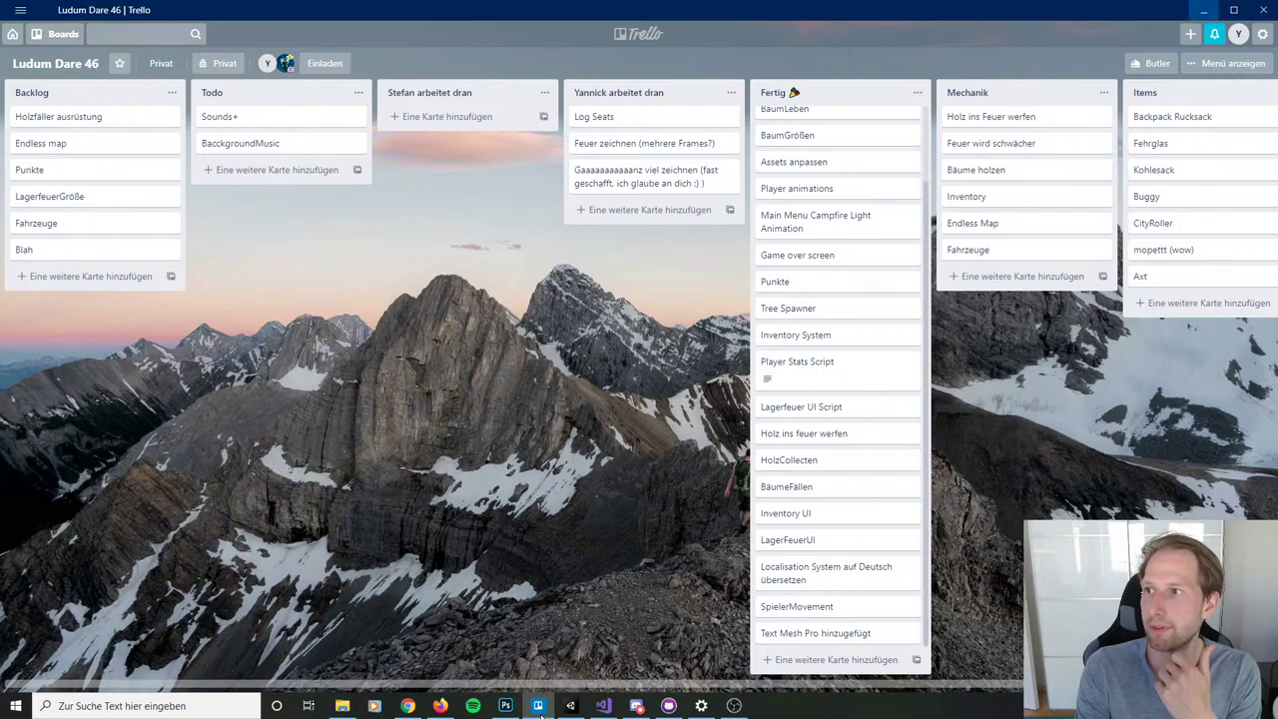
left_click(1206, 9)
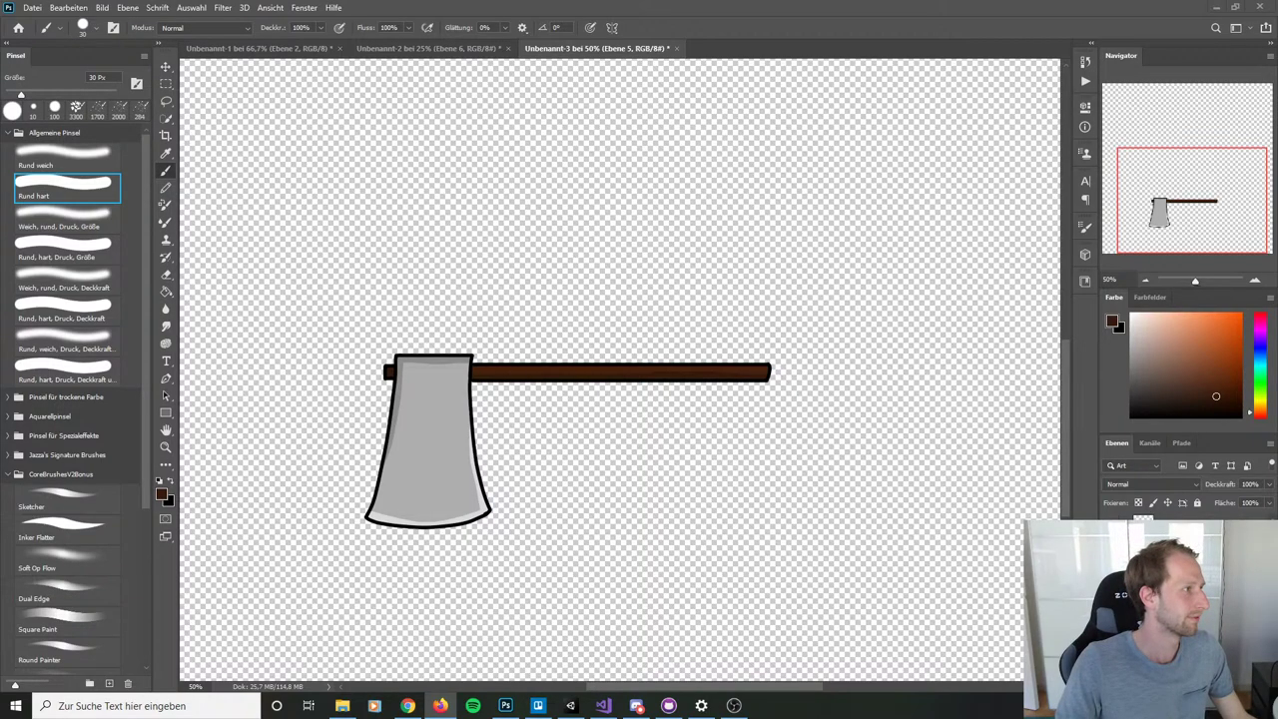
key("alt+Tab")
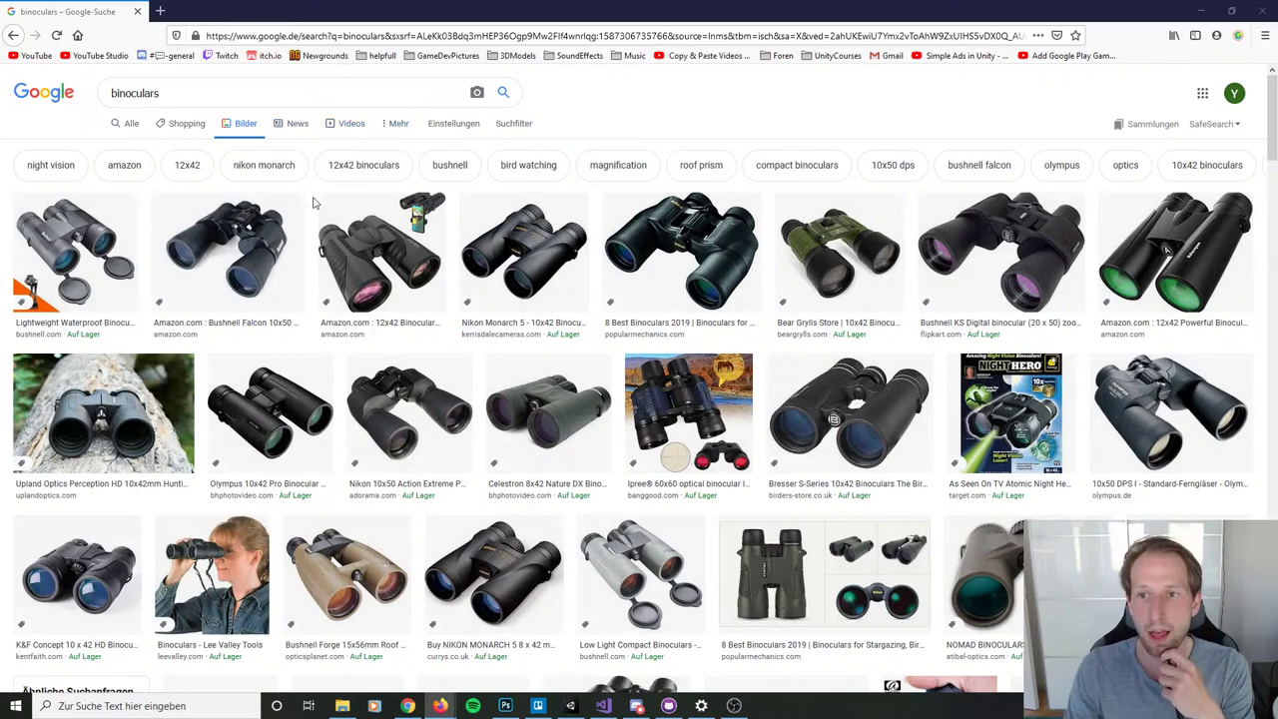
key("alt+Tab")
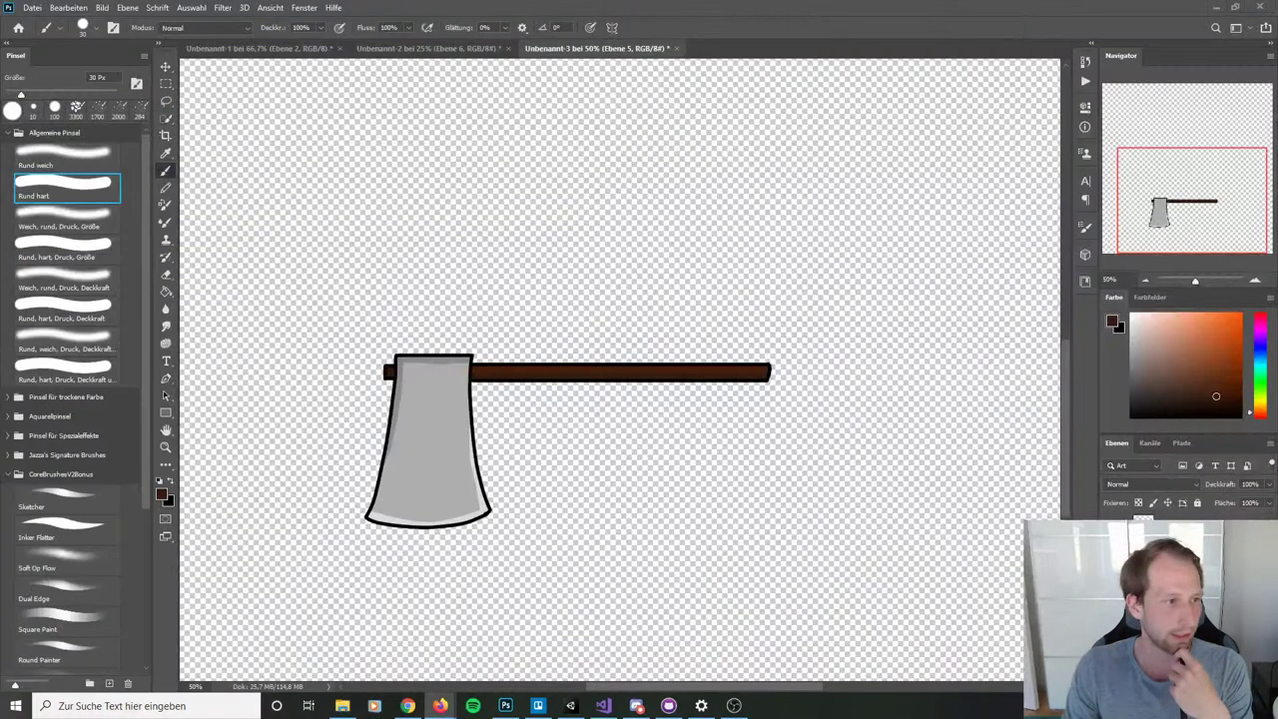
Step: Create a new 3000 × 3000 px document at 600 ppi with a white background
left_click(32, 7)
left_click(41, 21)
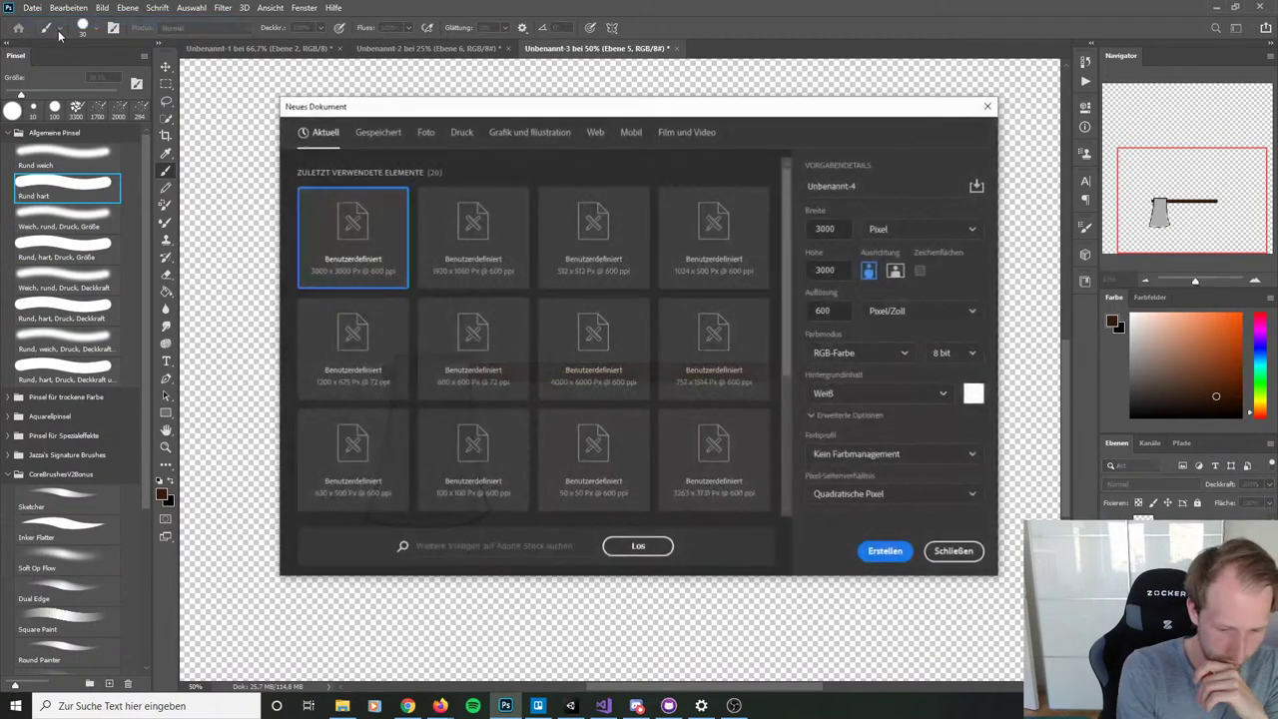
left_click(865, 552)
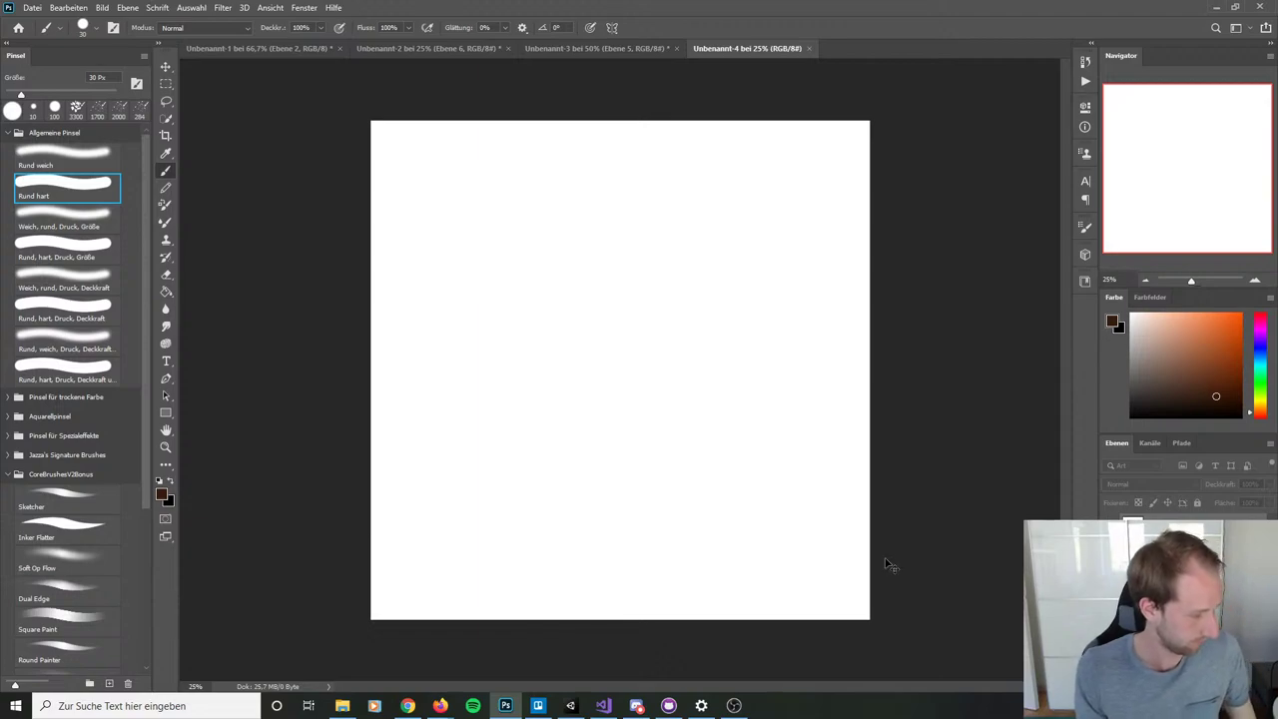
Step: Add a new layer and choose the 10 px Sketcher brush with a black foreground colour
key("ctrl+shift+n")
left_click(1236, 193)
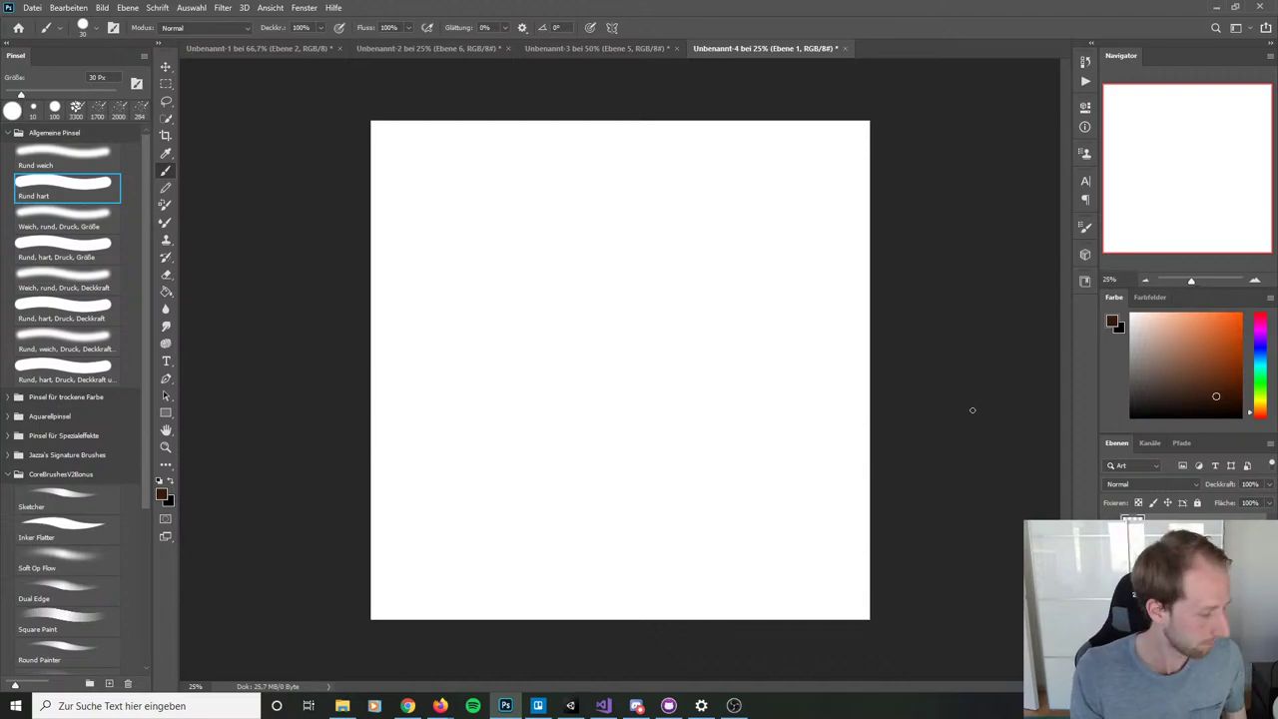
left_click(86, 511)
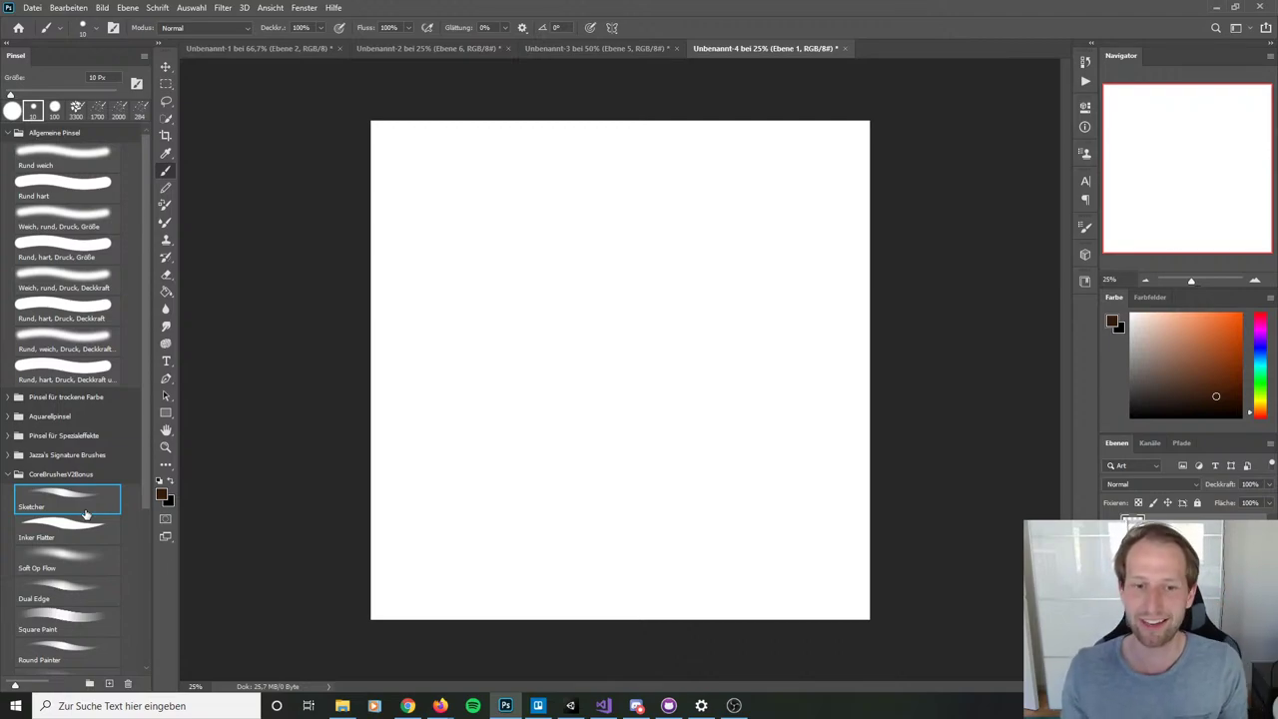
left_click(1132, 417)
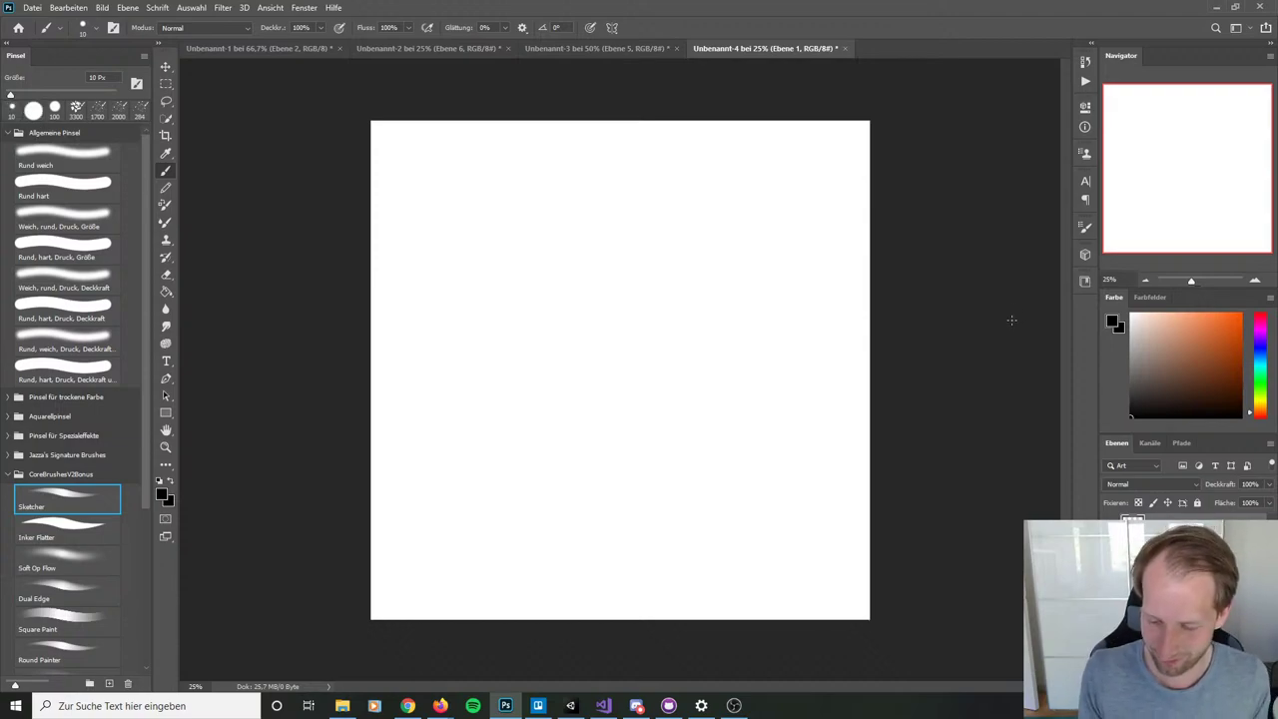
left_click_drag(631, 236, 744, 421)
mouse_move(646, 496)
left_mouse_down()
mouse_move(681, 381)
mouse_move(739, 289)
left_mouse_up()
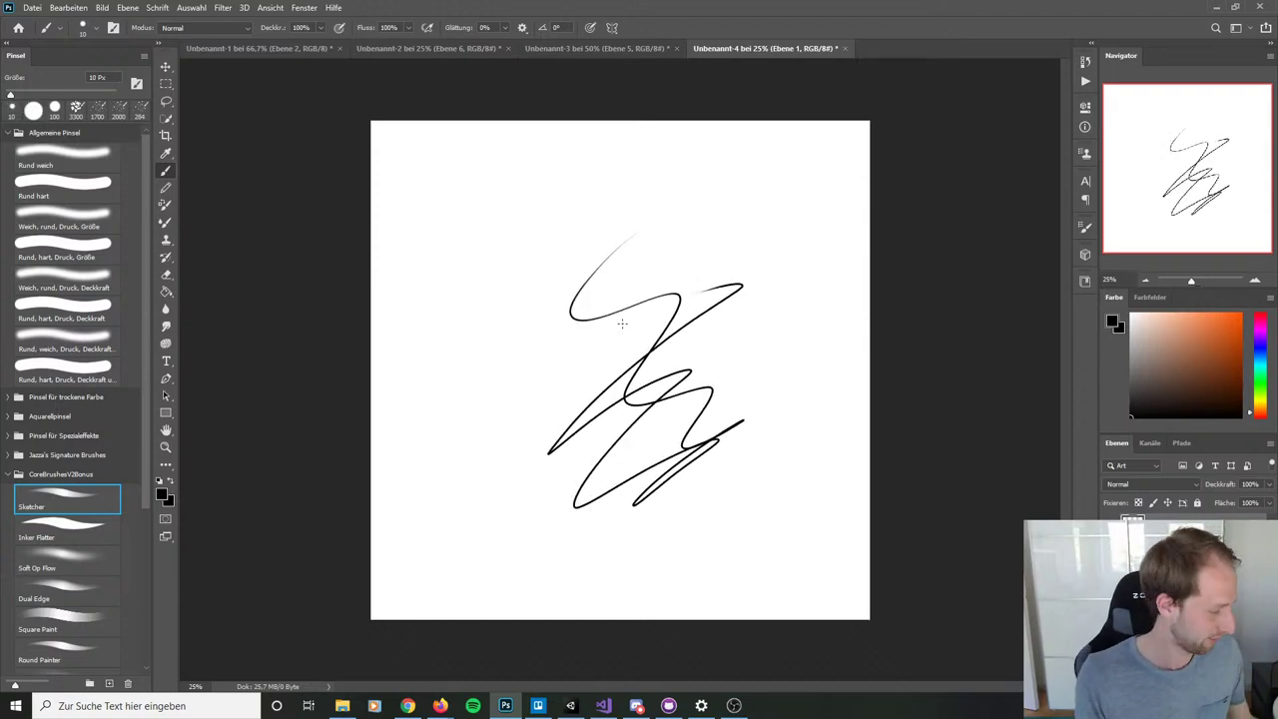
key("ctrl+z")
key("ctrl+z")
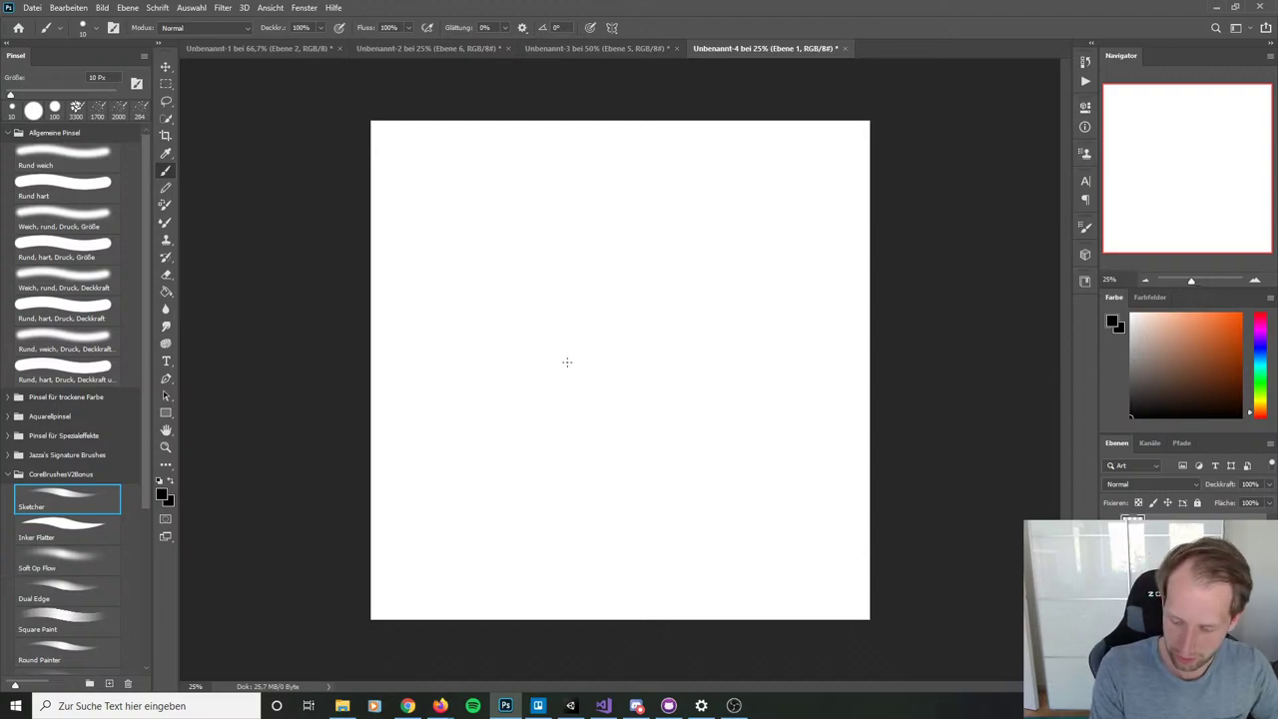
mouse_move(573, 388)
left_mouse_down()
mouse_move(604, 377)
mouse_move(469, 494)
mouse_move(744, 354)
left_mouse_up()
left_click_drag(639, 394, 574, 262)
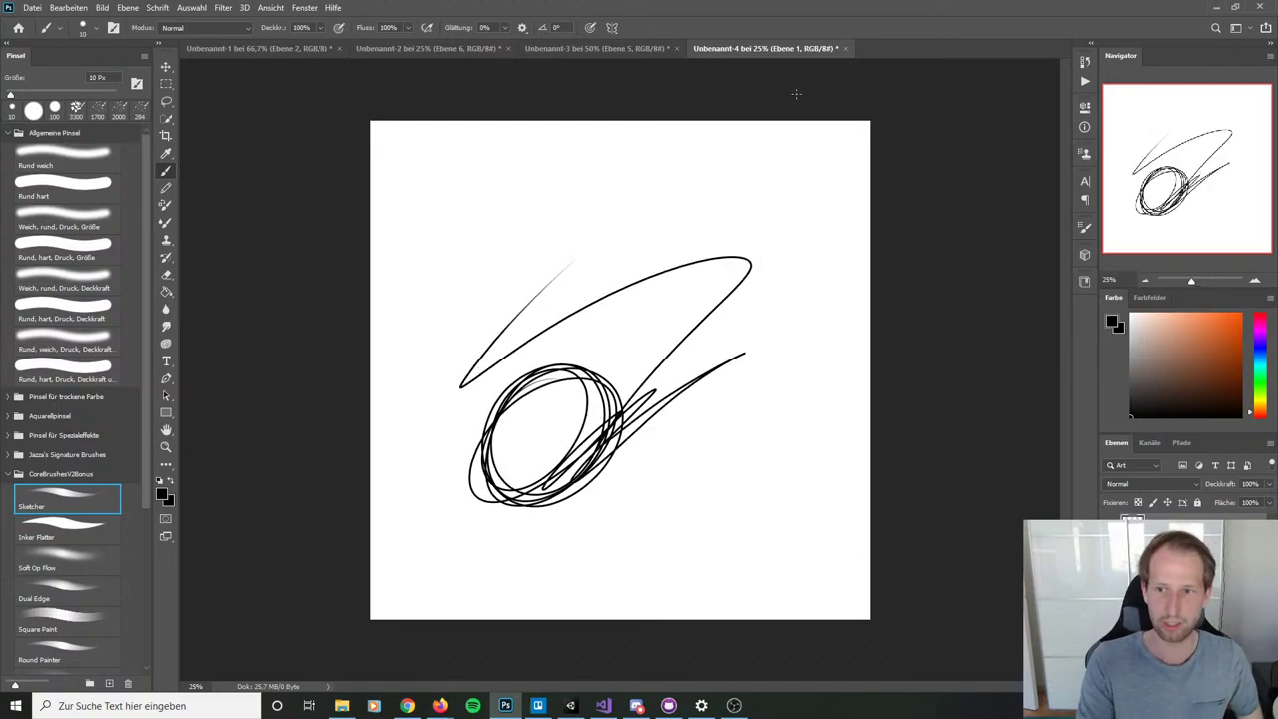
key("ctrl+a")
key("Delete")
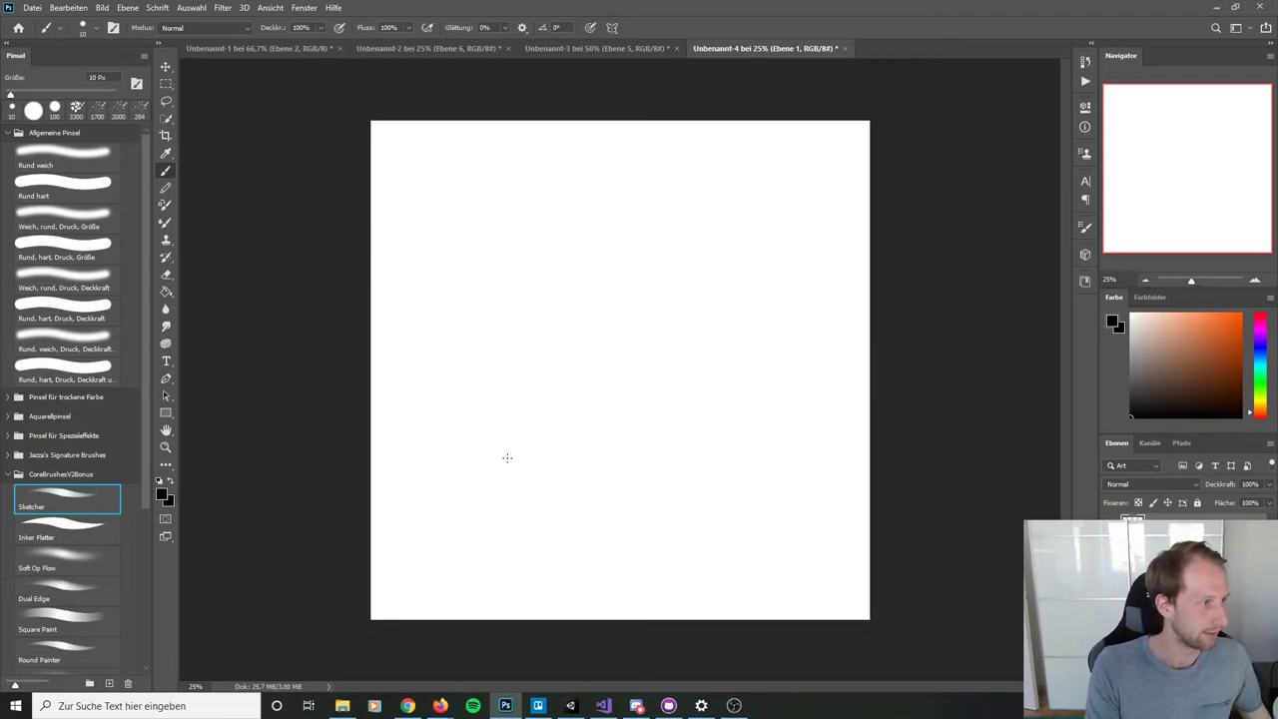
Step: Sketch two binocular lens circles side by side in the canvas's lower half, and add slanted barrel outlines rising from the left one
mouse_move(508, 409)
left_mouse_down()
mouse_move(493, 457)
mouse_move(561, 428)
mouse_move(566, 451)
left_mouse_up()
mouse_move(661, 422)
left_mouse_down()
mouse_move(617, 491)
mouse_move(699, 434)
mouse_move(644, 499)
left_mouse_up()
key("ctrl+z")
mouse_move(647, 420)
left_mouse_down()
mouse_move(616, 471)
mouse_move(694, 470)
mouse_move(614, 448)
mouse_move(679, 488)
mouse_move(629, 426)
mouse_move(619, 479)
mouse_move(687, 455)
mouse_move(618, 471)
mouse_move(680, 433)
mouse_move(621, 487)
mouse_move(672, 436)
mouse_move(613, 478)
mouse_move(681, 439)
left_mouse_up()
key("ctrl+z")
key("ctrl+z")
key("ctrl+z")
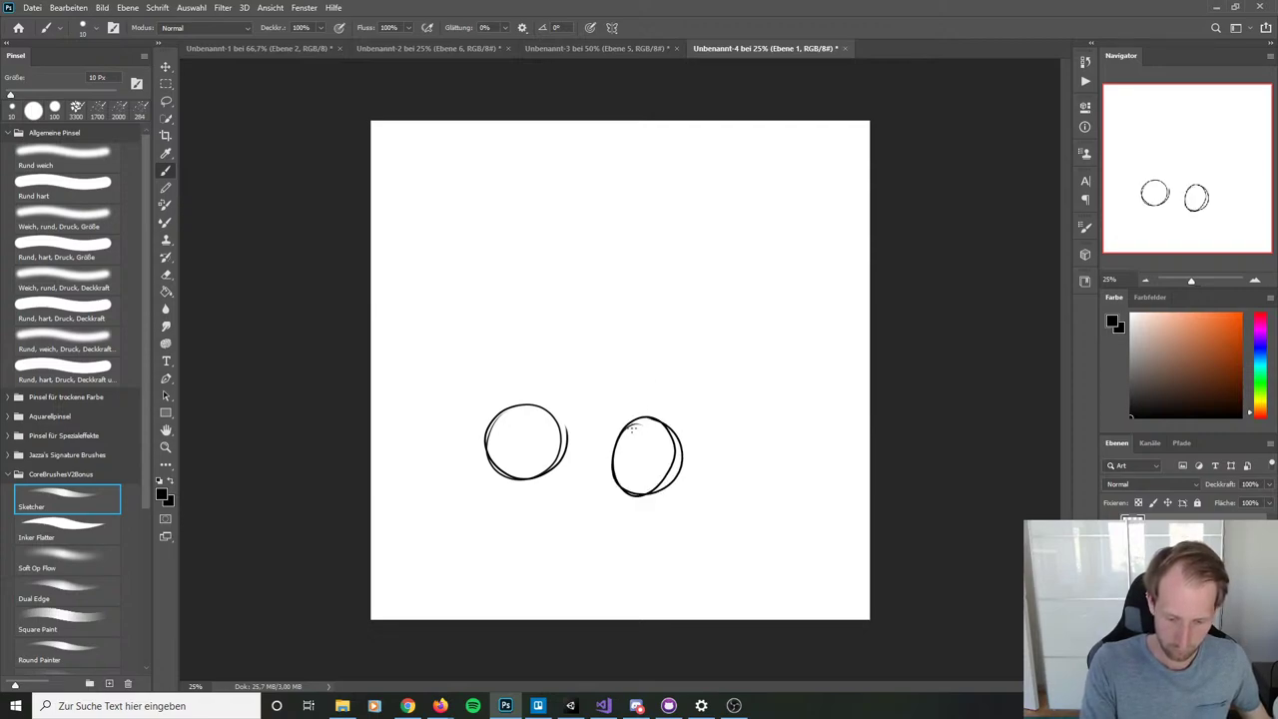
left_click_drag(565, 447, 633, 379)
mouse_move(502, 409)
left_mouse_down()
mouse_move(574, 356)
mouse_move(535, 393)
mouse_move(636, 388)
mouse_move(596, 404)
left_mouse_up()
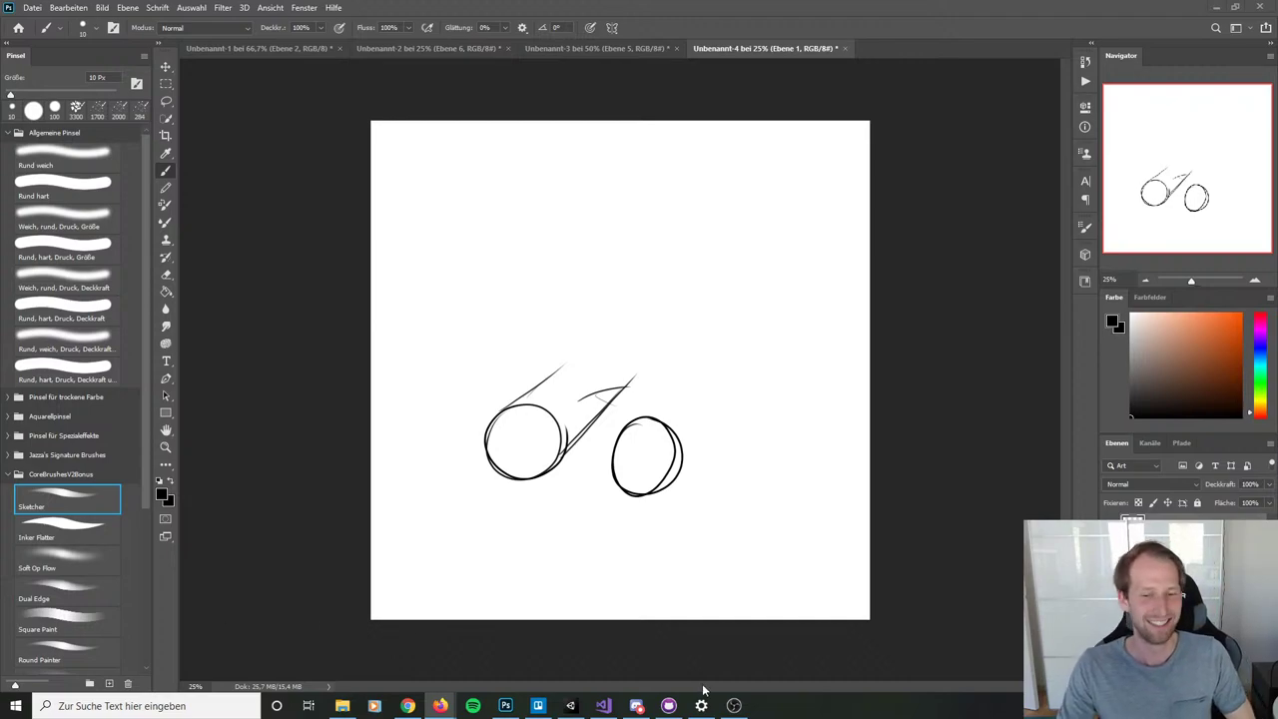
Step: Switch to GitHub Desktop and commit Axe.png and Backpack.png to master with the summary "Axe and backpack"
left_click(668, 705)
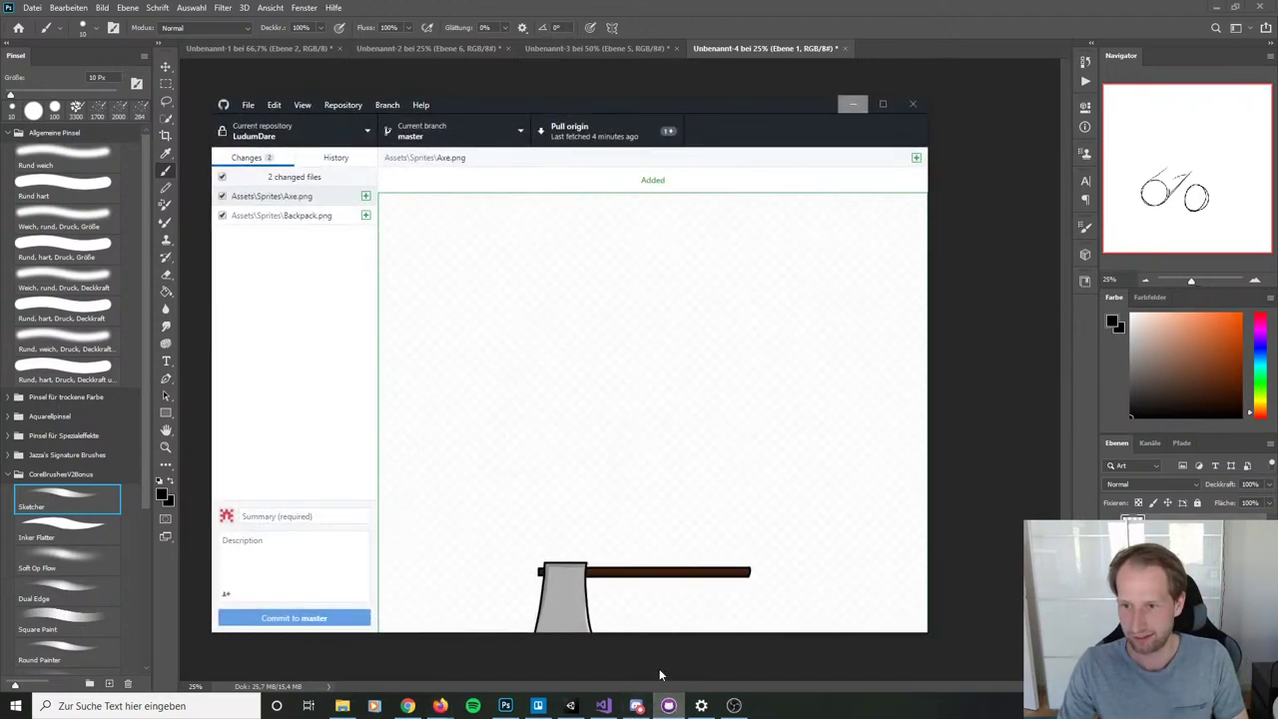
left_click(309, 271)
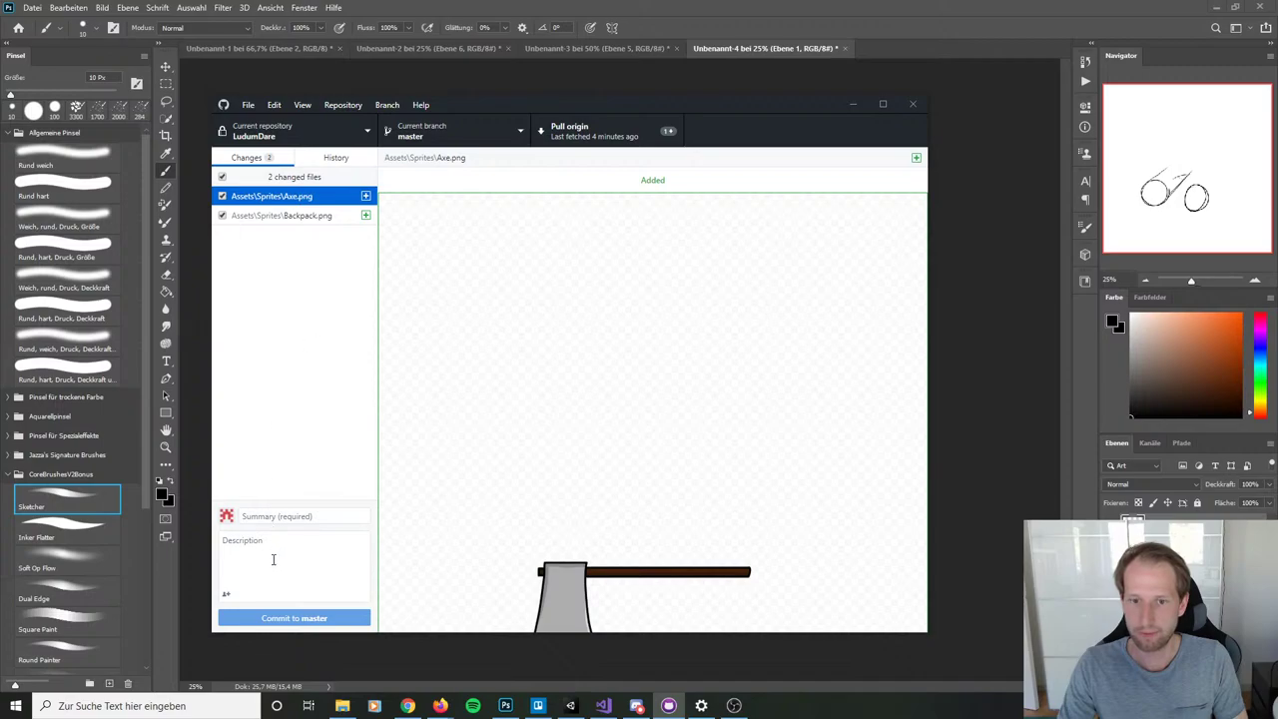
left_click(283, 516)
type("A")
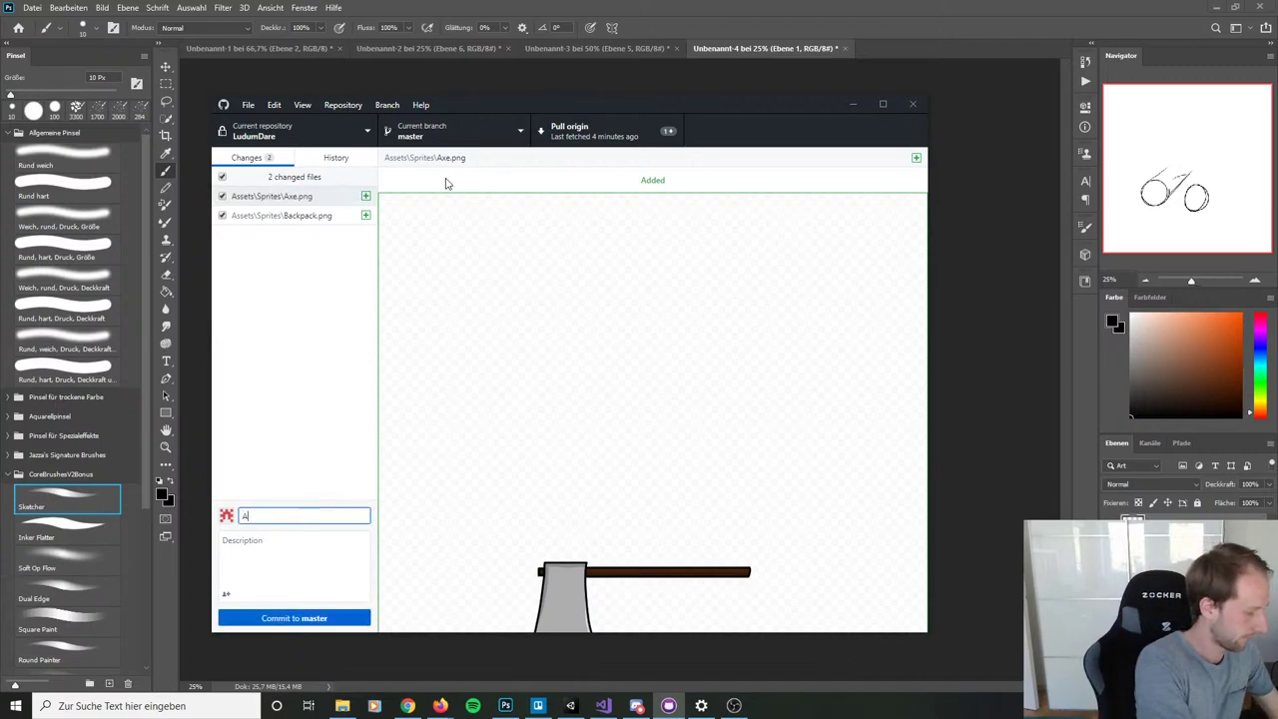
type("xe and bac")
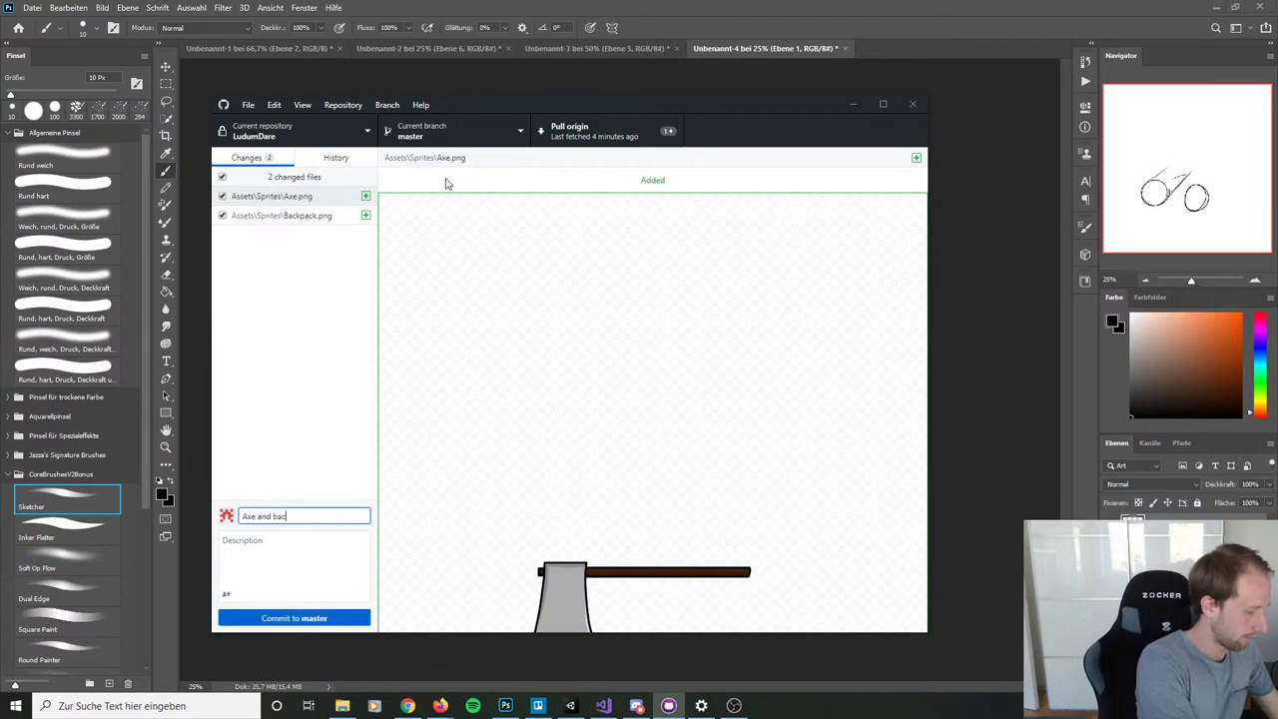
type("k")
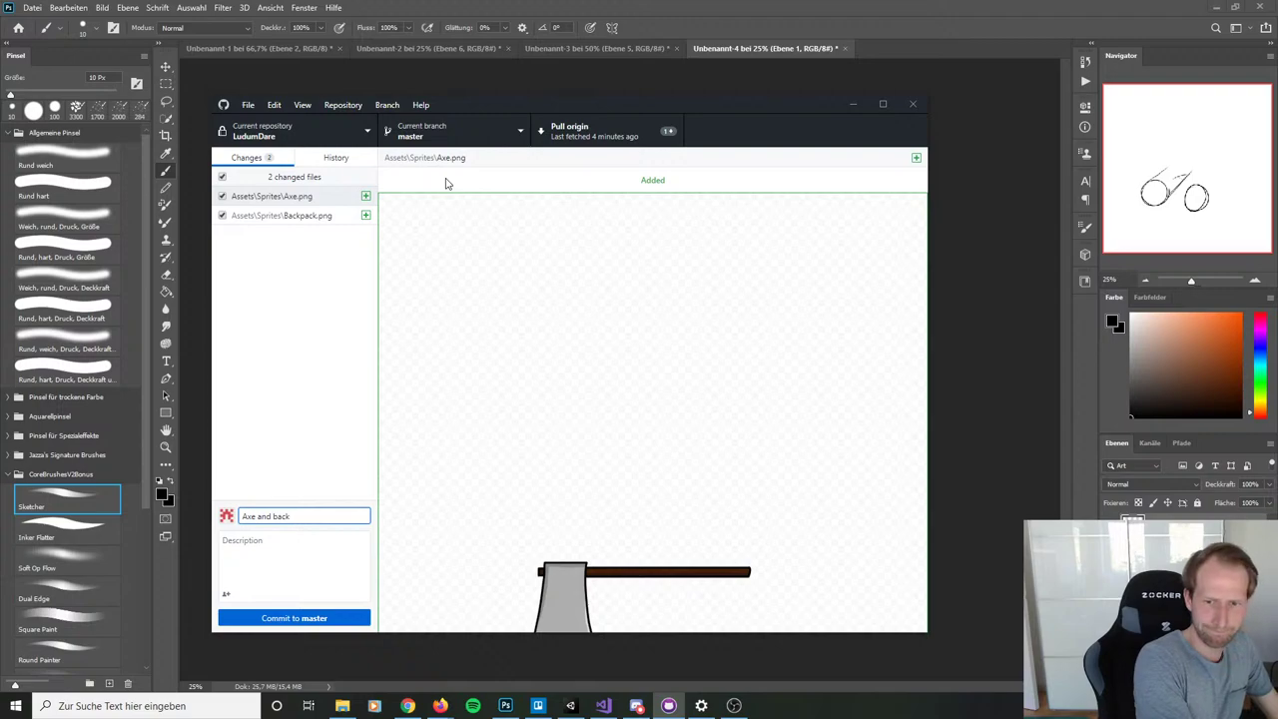
type("pack")
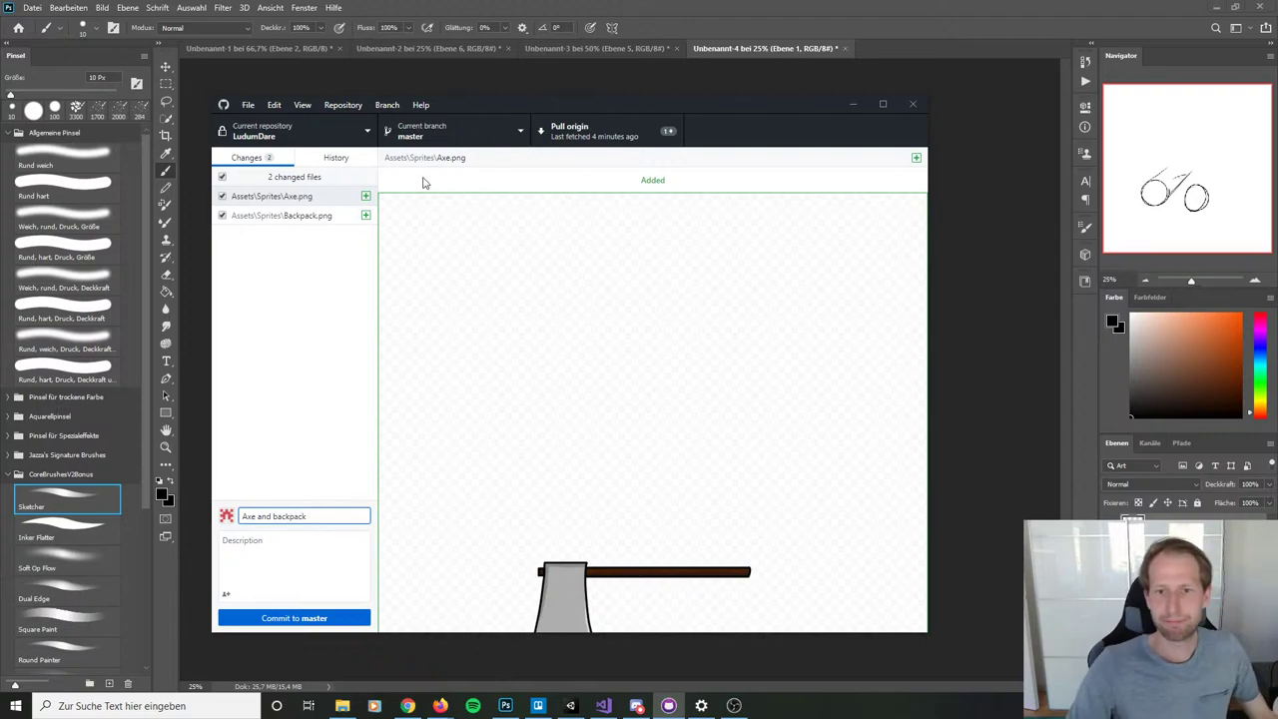
key("ctrl+Return")
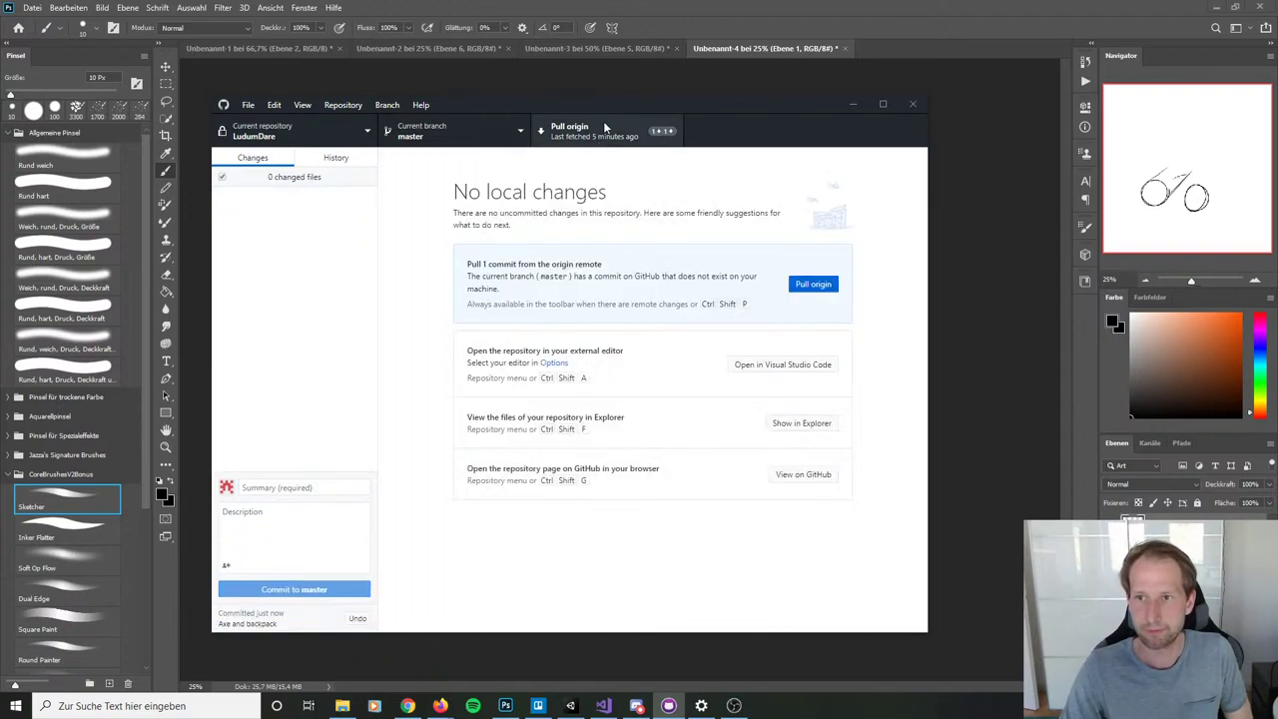
Step: Pull the remote changes from origin and push the local commits to it
left_click(605, 127)
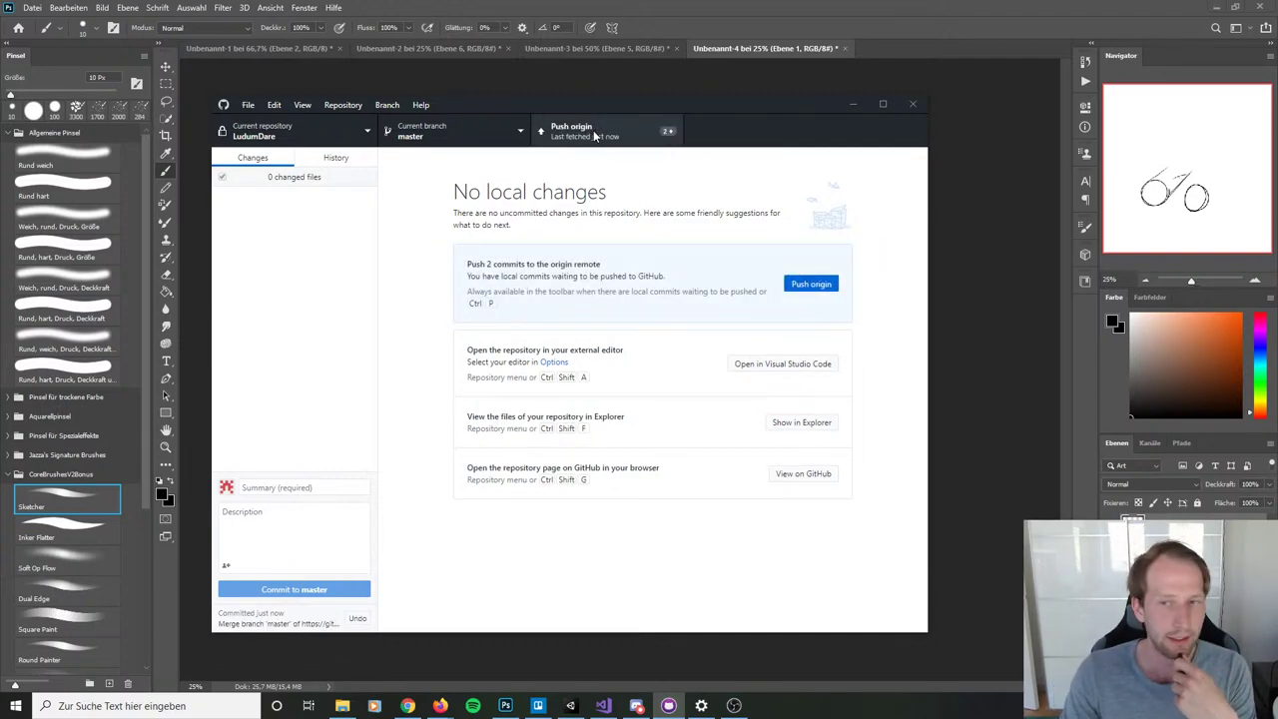
left_click(595, 137)
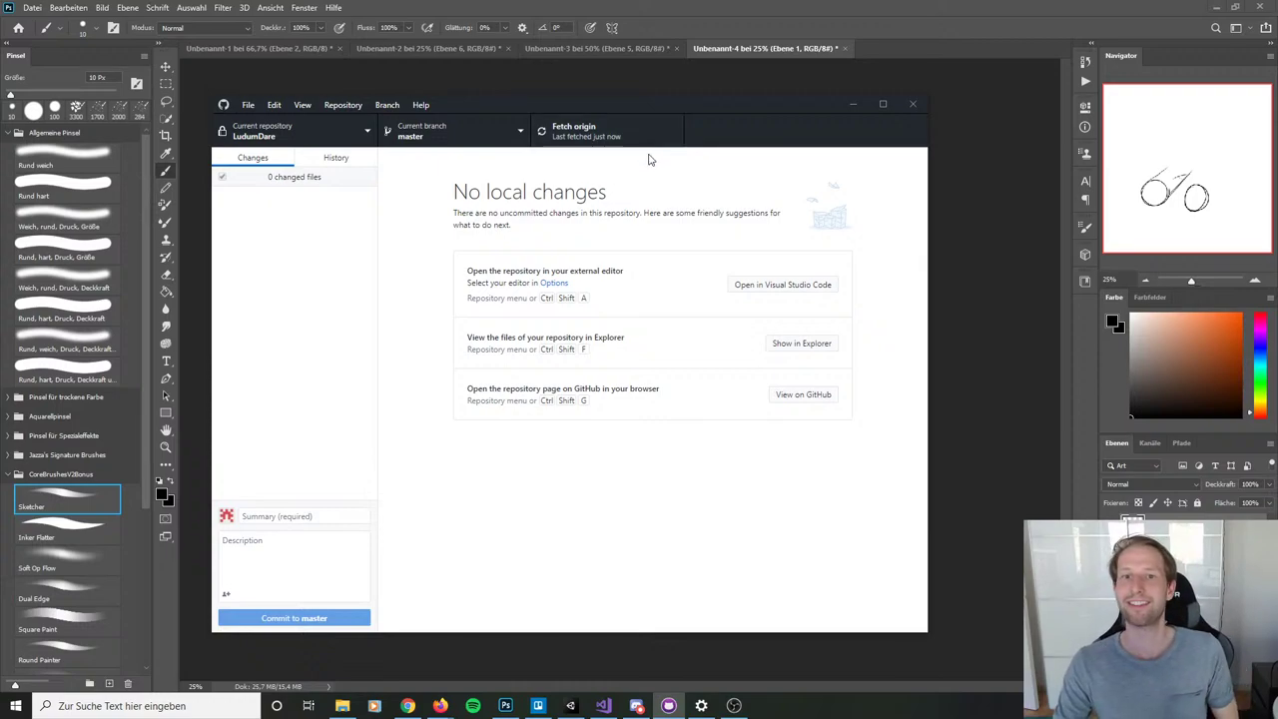
Step: Return to Photoshop and sketch the right barrel with a rounded far end, the left barrel's rounded end, and the bridge between them
left_click(844, 105)
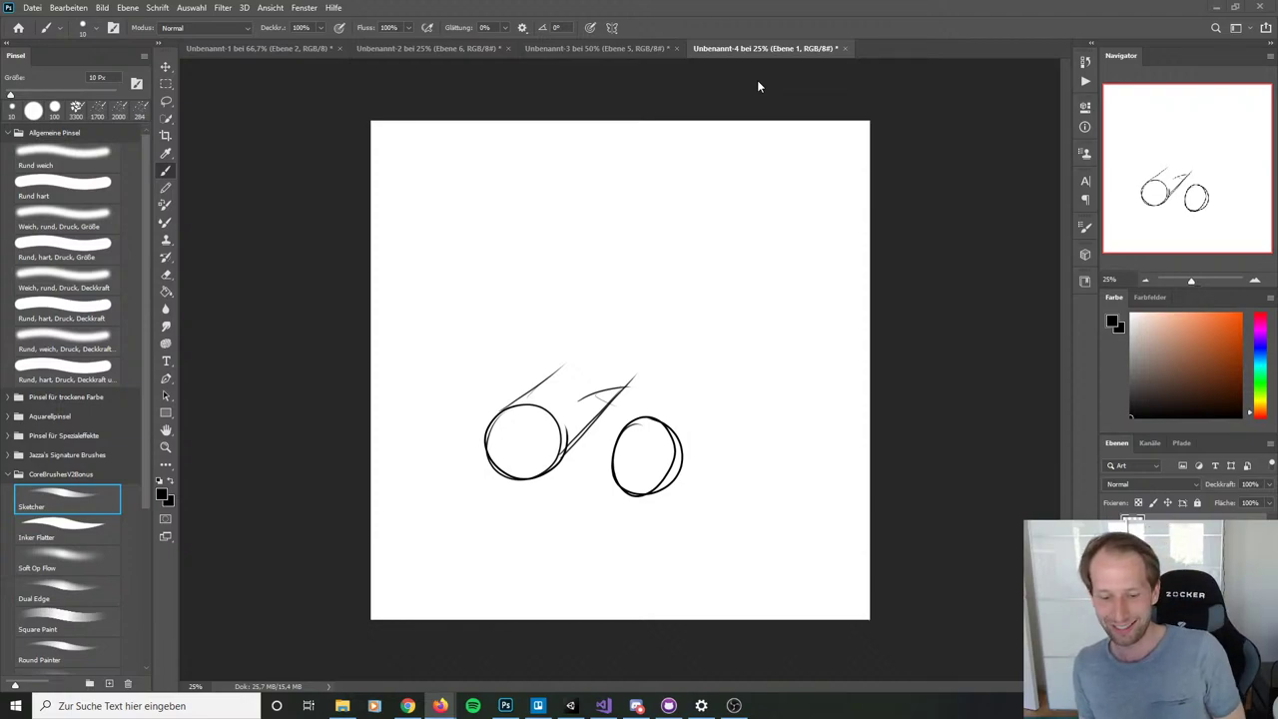
left_click(623, 425)
mouse_move(619, 429)
left_mouse_down()
mouse_move(659, 381)
mouse_move(613, 439)
left_mouse_up()
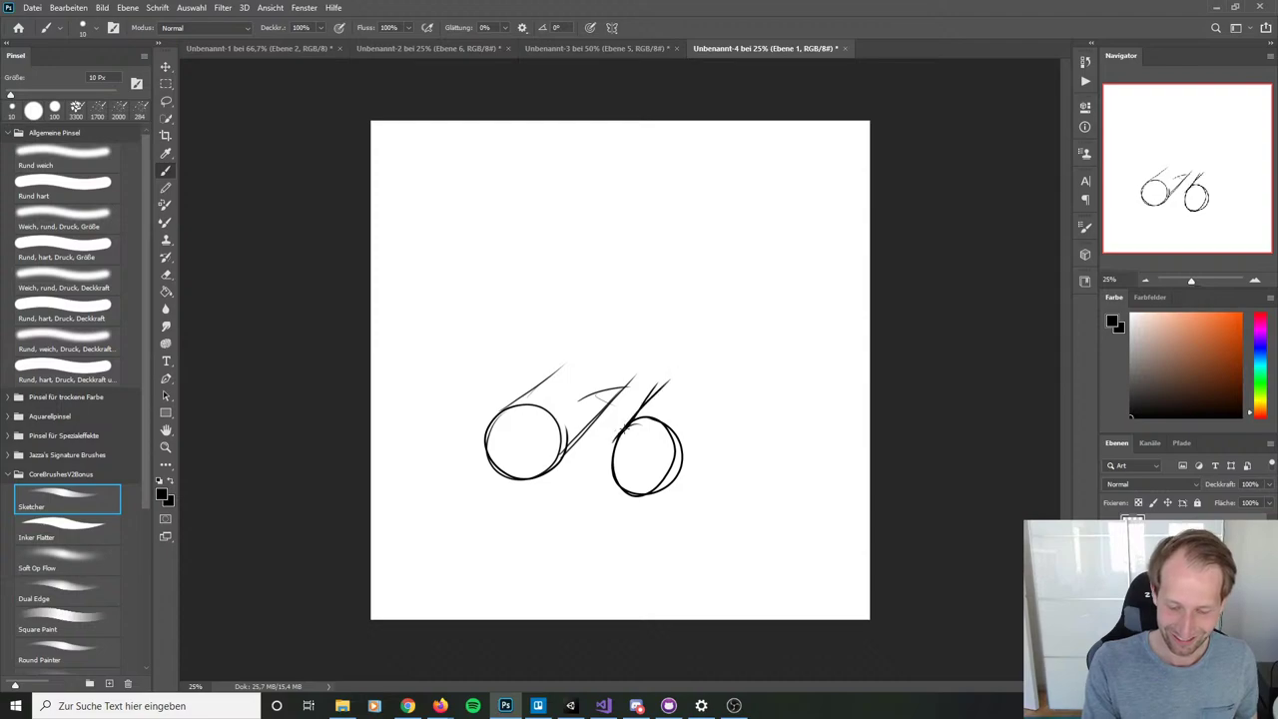
left_click_drag(665, 378, 644, 403)
left_click_drag(679, 477, 731, 409)
left_click_drag(631, 431, 689, 355)
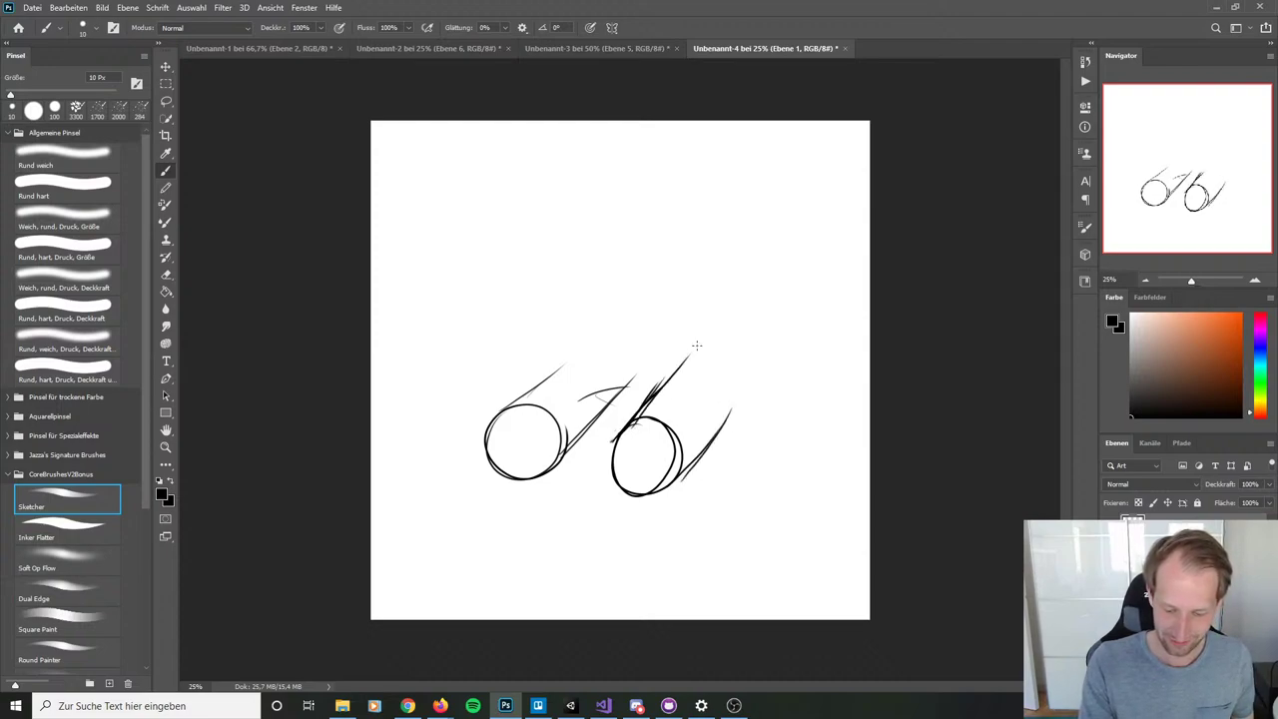
left_click_drag(682, 471, 731, 401)
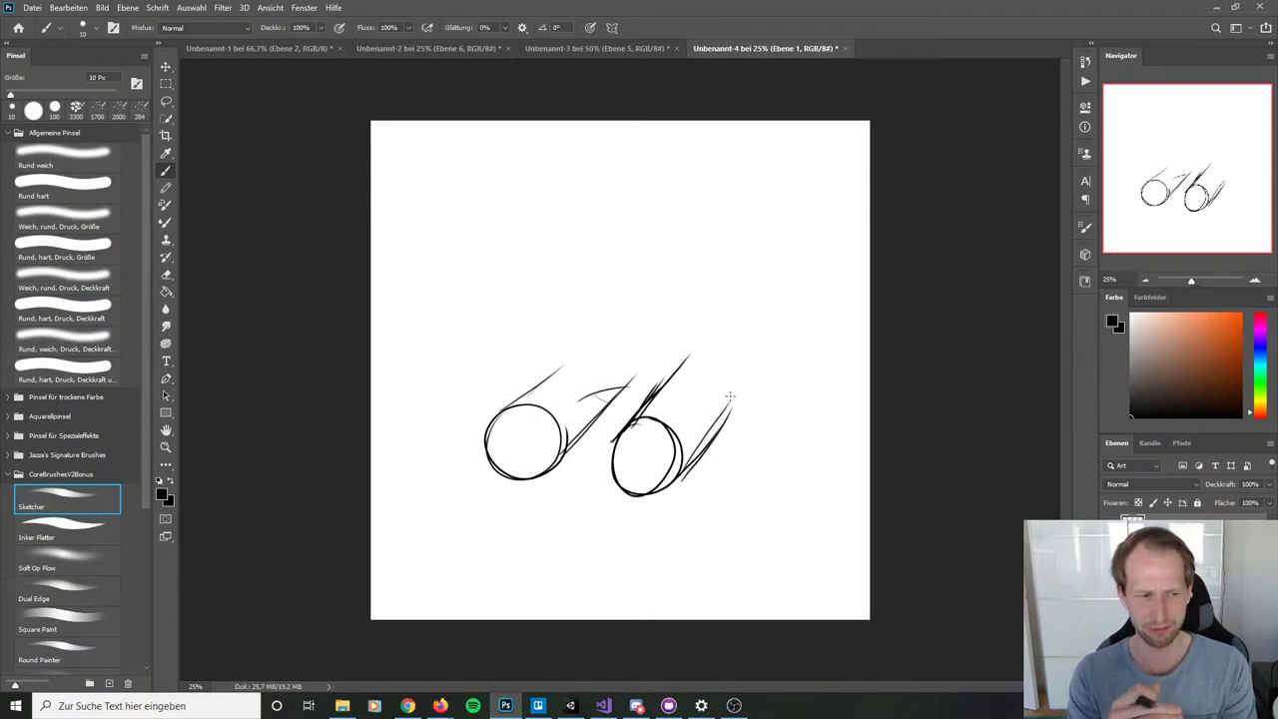
mouse_move(691, 363)
left_mouse_down()
mouse_move(726, 364)
mouse_move(732, 405)
left_mouse_up()
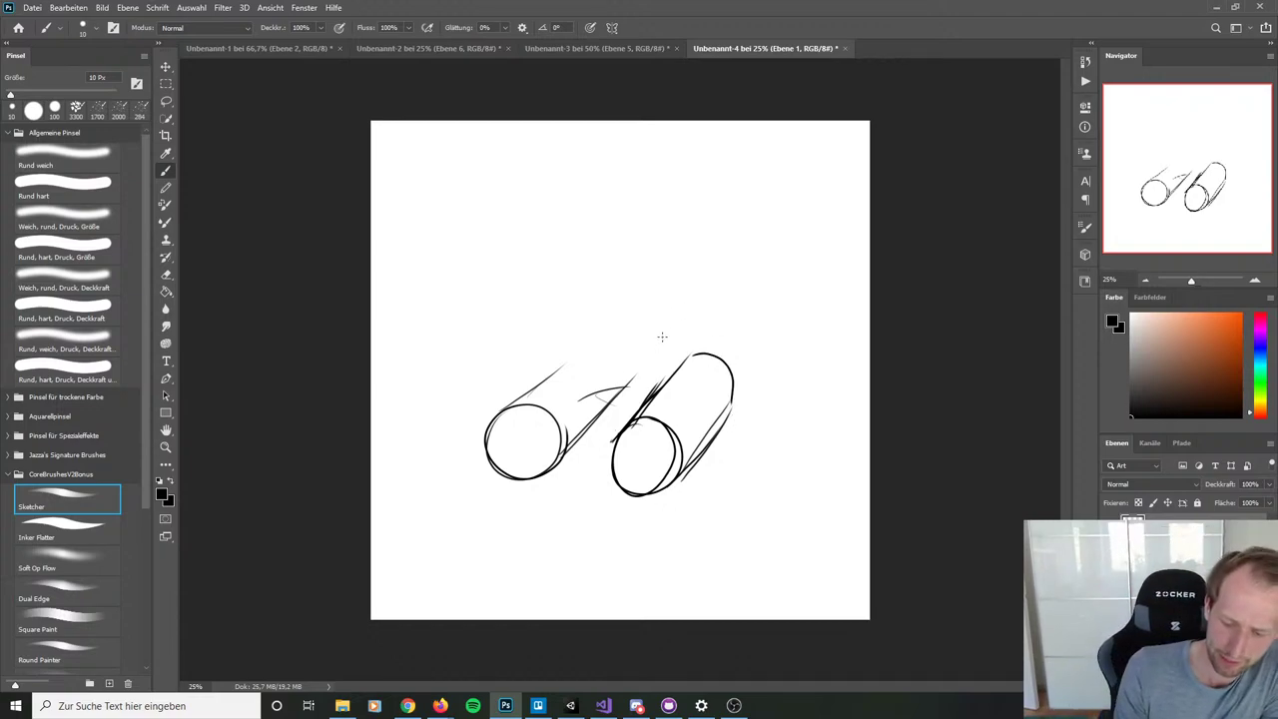
mouse_move(579, 352)
left_mouse_down()
mouse_move(633, 380)
mouse_move(604, 342)
mouse_move(572, 354)
mouse_move(636, 381)
mouse_move(531, 393)
mouse_move(507, 412)
left_mouse_up()
mouse_move(581, 351)
left_mouse_down()
mouse_move(519, 408)
mouse_move(663, 398)
left_mouse_up()
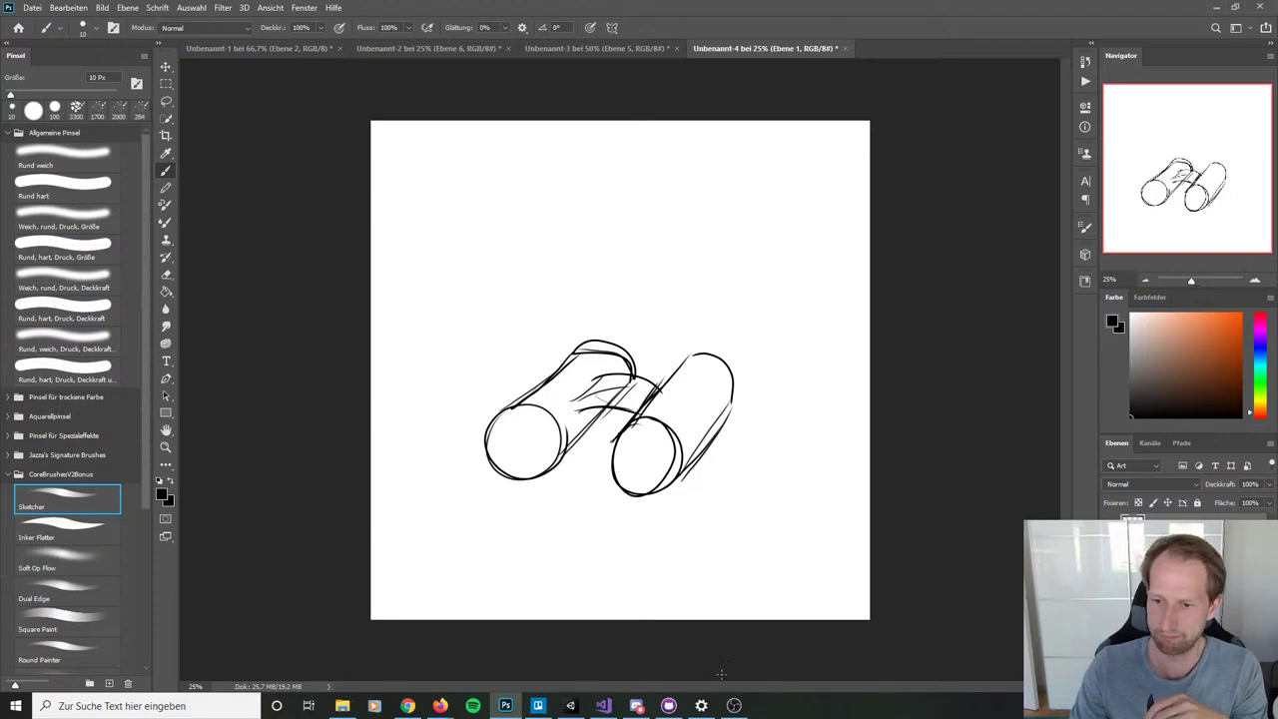
Step: Check the repository's state in GitHub Desktop and view the teammate's shared screen in the Discord call
left_click(669, 706)
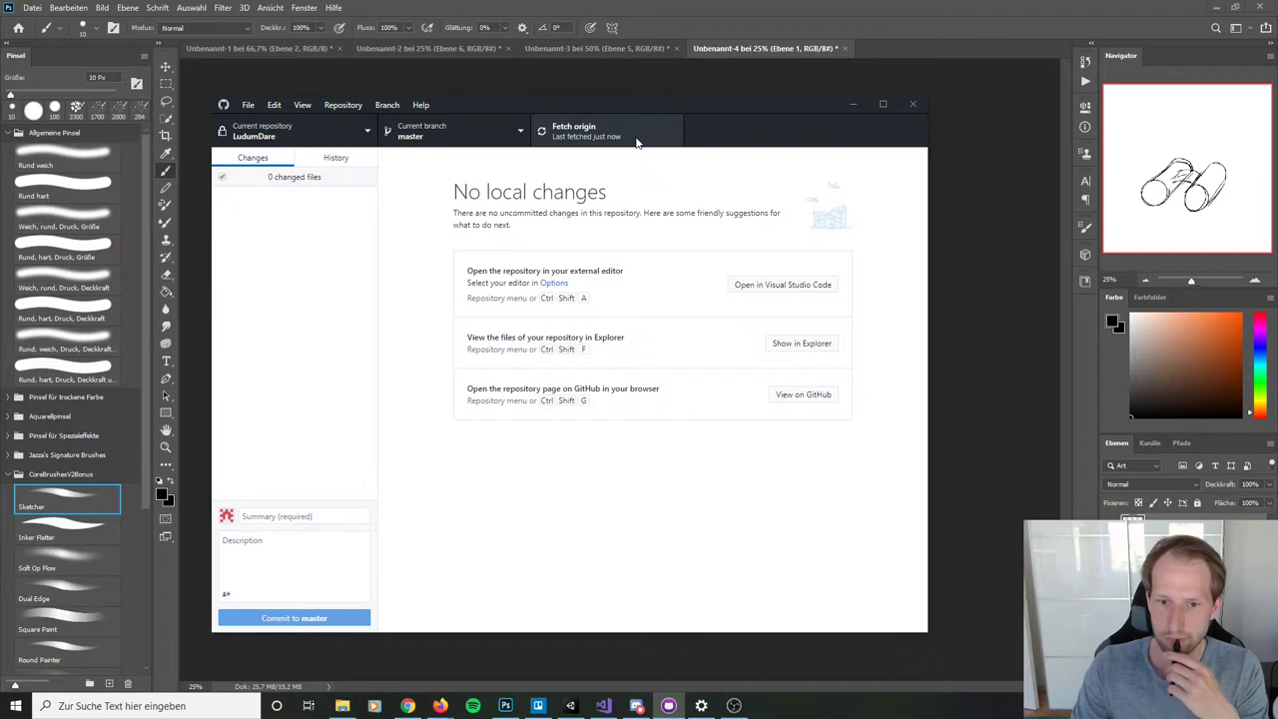
left_click(634, 84)
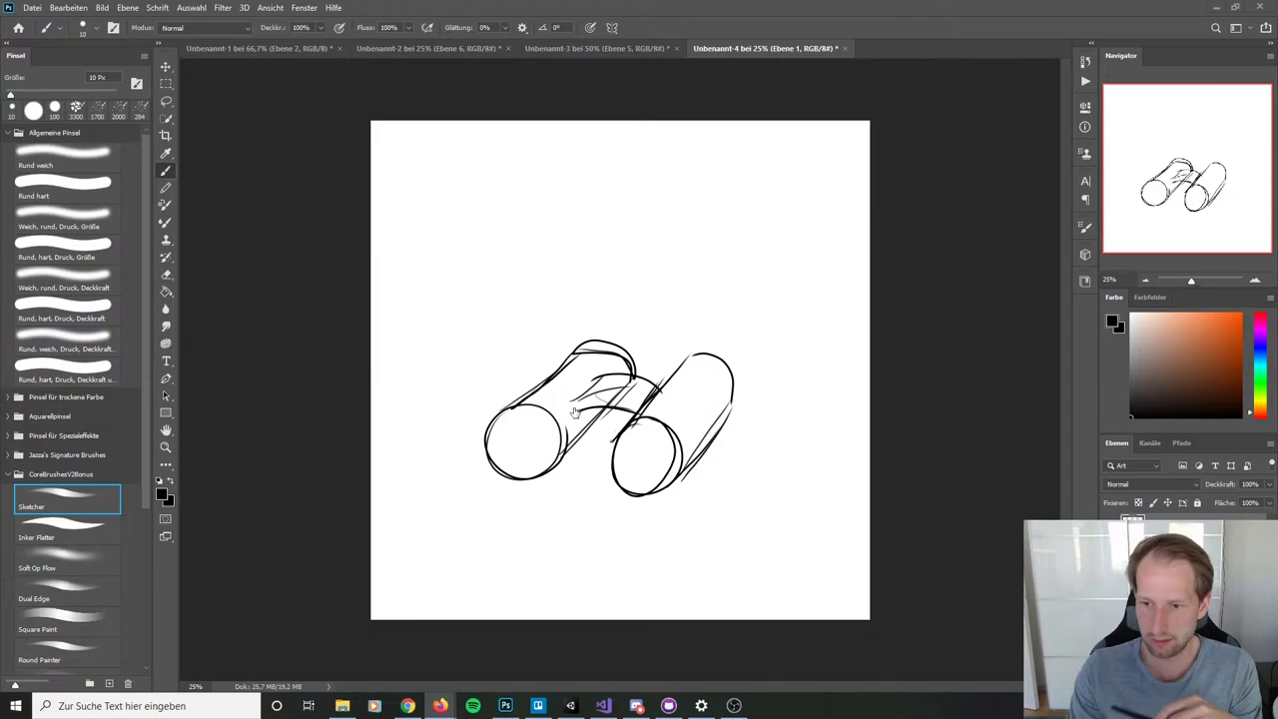
left_click(636, 705)
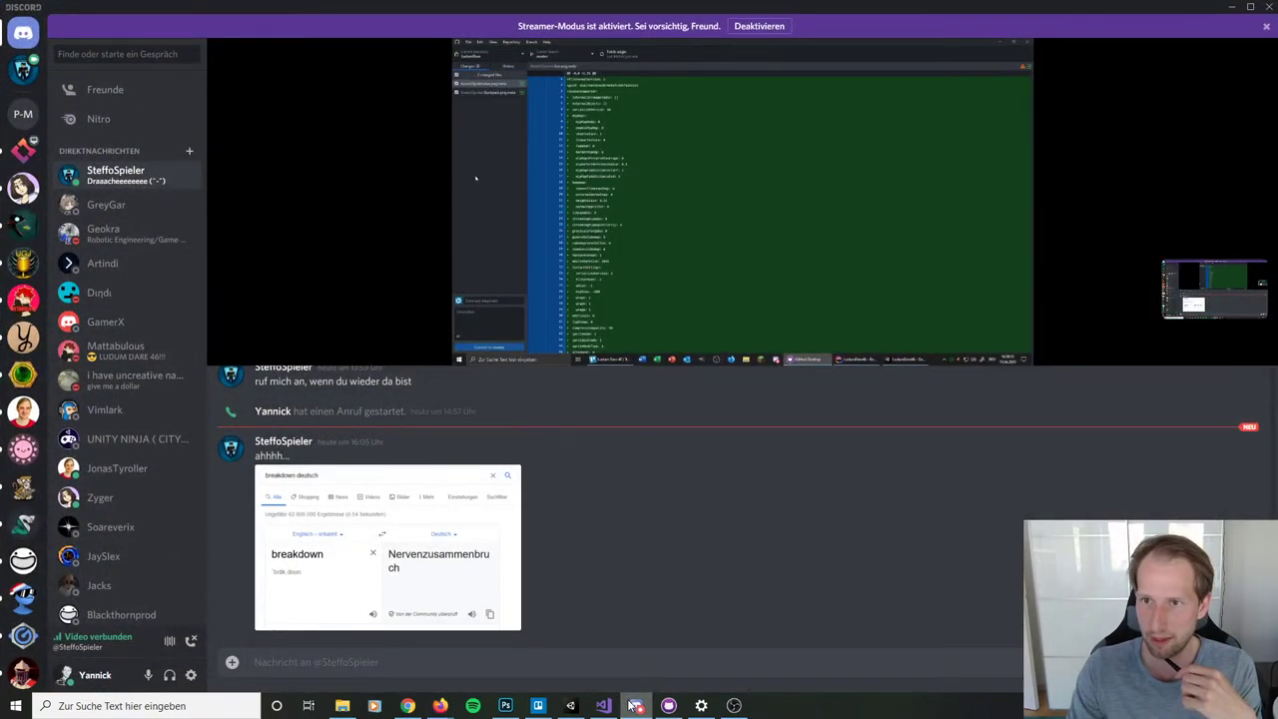
left_click(635, 704)
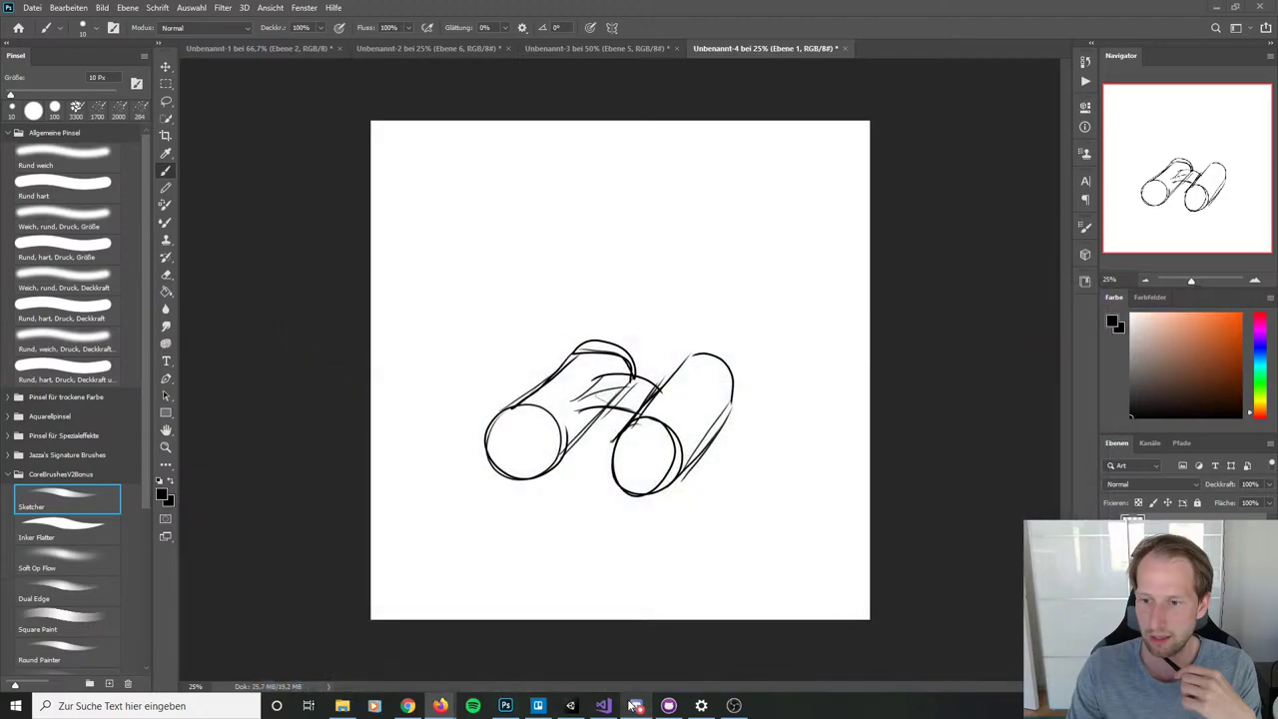
left_click(635, 704)
left_click(635, 705)
left_click(635, 704)
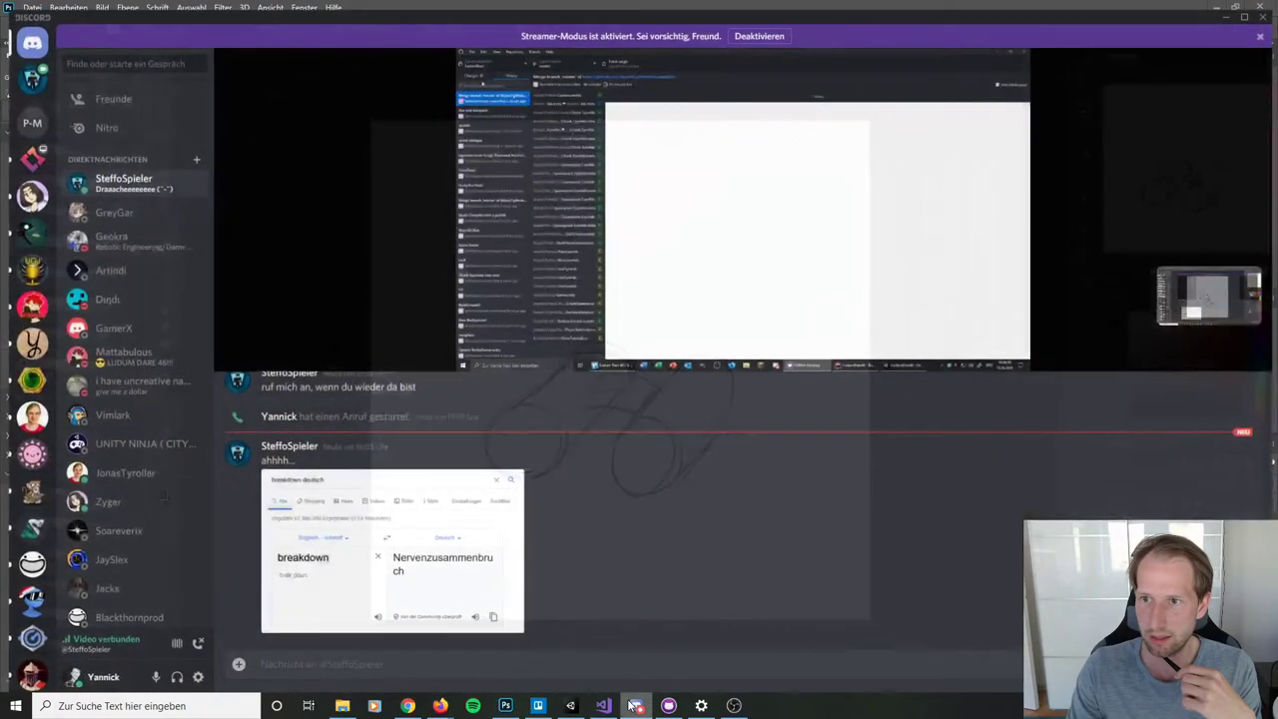
left_click(634, 705)
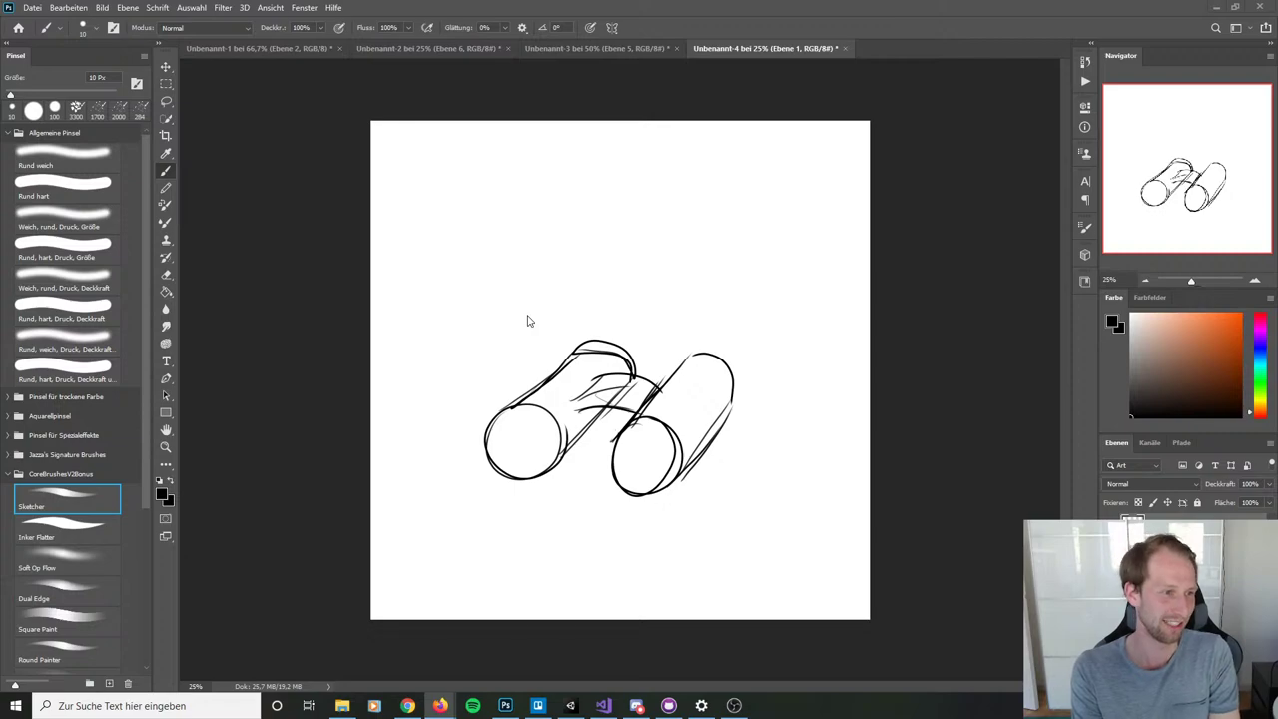
Step: Reinforce the right barrel in Photoshop with darker strokes around its lens circle, sides and rounded far end
left_click(898, 322)
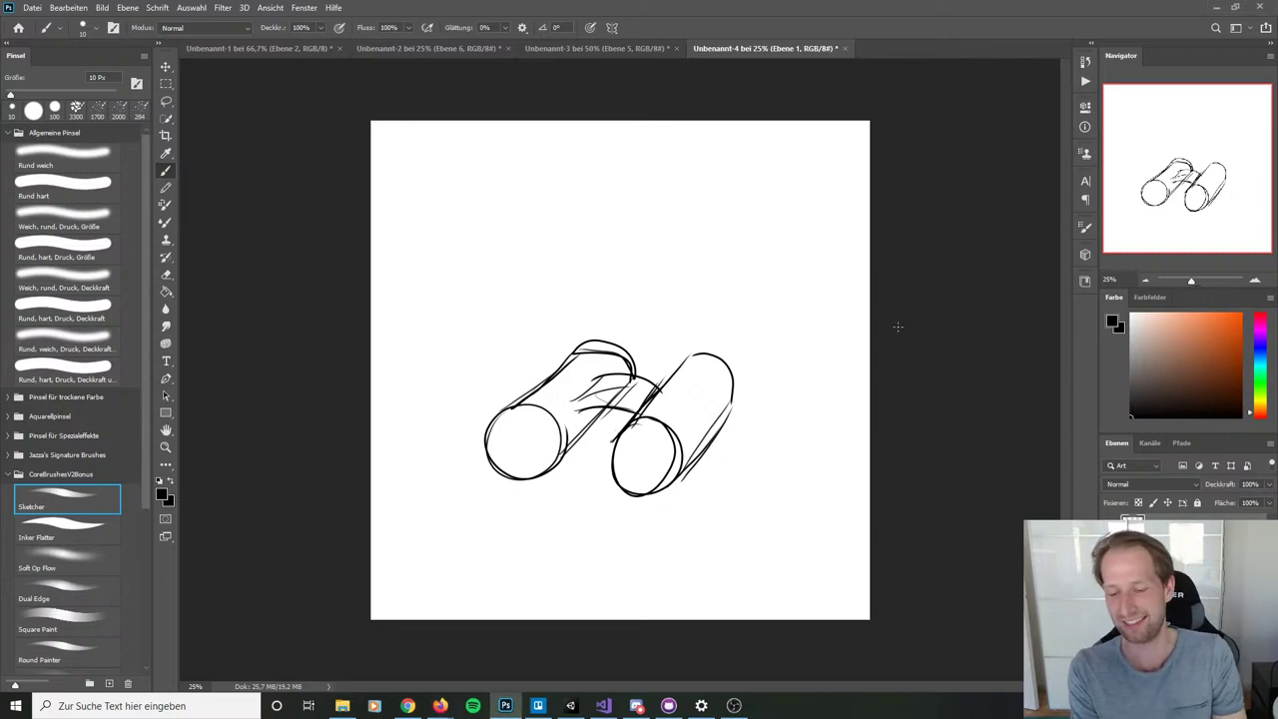
mouse_move(674, 379)
left_mouse_down()
mouse_move(721, 361)
mouse_move(708, 420)
mouse_move(719, 361)
left_mouse_up()
mouse_move(731, 377)
left_mouse_down()
mouse_move(714, 419)
mouse_move(629, 415)
mouse_move(678, 404)
mouse_move(673, 393)
mouse_move(671, 469)
mouse_move(637, 430)
mouse_move(682, 377)
mouse_move(718, 366)
left_mouse_up()
key("ctrl+z")
mouse_move(729, 380)
left_mouse_down()
mouse_move(713, 429)
mouse_move(731, 405)
left_mouse_up()
mouse_move(705, 370)
left_mouse_down()
mouse_move(671, 368)
mouse_move(725, 361)
mouse_move(730, 423)
mouse_move(666, 492)
left_mouse_up()
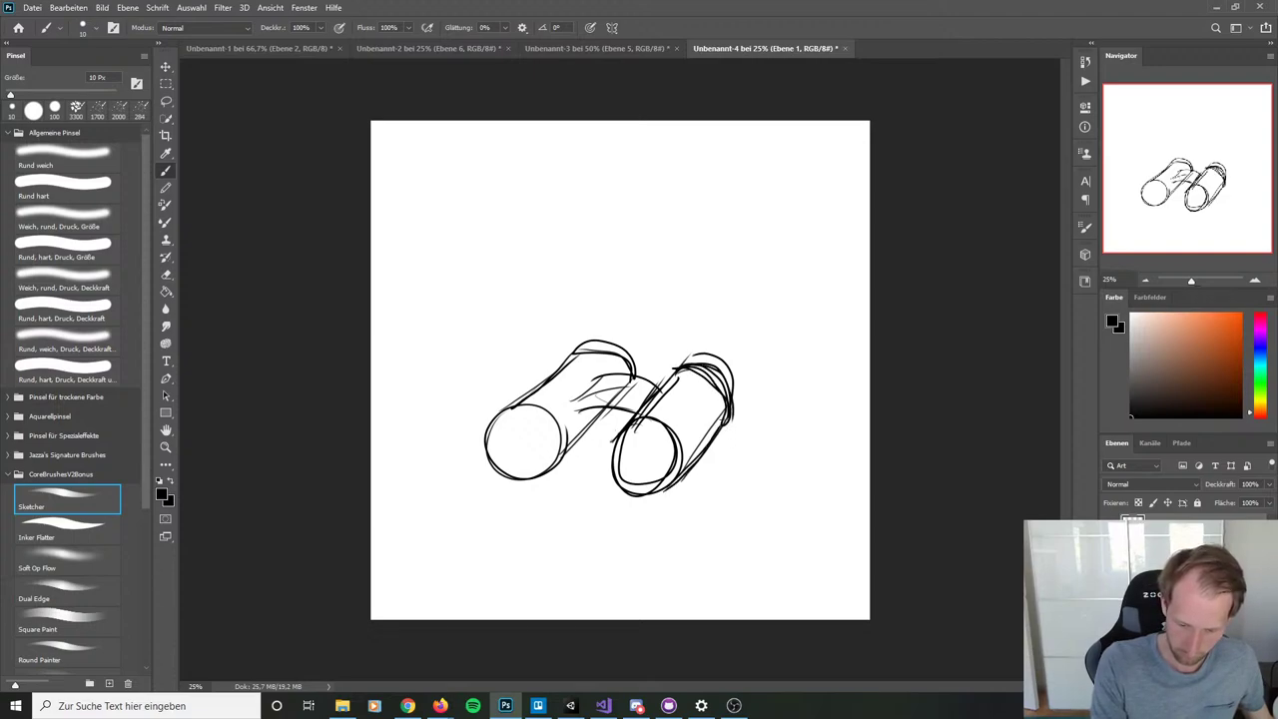
left_click_drag(705, 449, 675, 491)
left_click_drag(617, 429, 667, 499)
mouse_move(633, 419)
left_mouse_down()
mouse_move(662, 373)
mouse_move(695, 365)
mouse_move(719, 374)
mouse_move(735, 405)
left_mouse_up()
Step: Rework the left barrel into a slimmer shape with a heavier far rim and a smaller lens circle inside the first one
mouse_move(569, 351)
left_mouse_down()
mouse_move(634, 377)
mouse_move(625, 359)
mouse_move(601, 361)
mouse_move(510, 412)
mouse_move(539, 468)
mouse_move(555, 389)
mouse_move(561, 445)
mouse_move(506, 462)
mouse_move(551, 471)
left_mouse_up()
key("ctrl+z")
key("ctrl+z")
key("ctrl+z")
key("ctrl+z")
mouse_move(529, 405)
left_mouse_down()
mouse_move(565, 457)
mouse_move(499, 449)
mouse_move(551, 416)
left_mouse_up()
key("ctrl+z")
left_click_drag(556, 399, 575, 447)
key("ctrl+z")
key("ctrl+z")
key("ctrl+z")
key("ctrl+z")
key("ctrl+z")
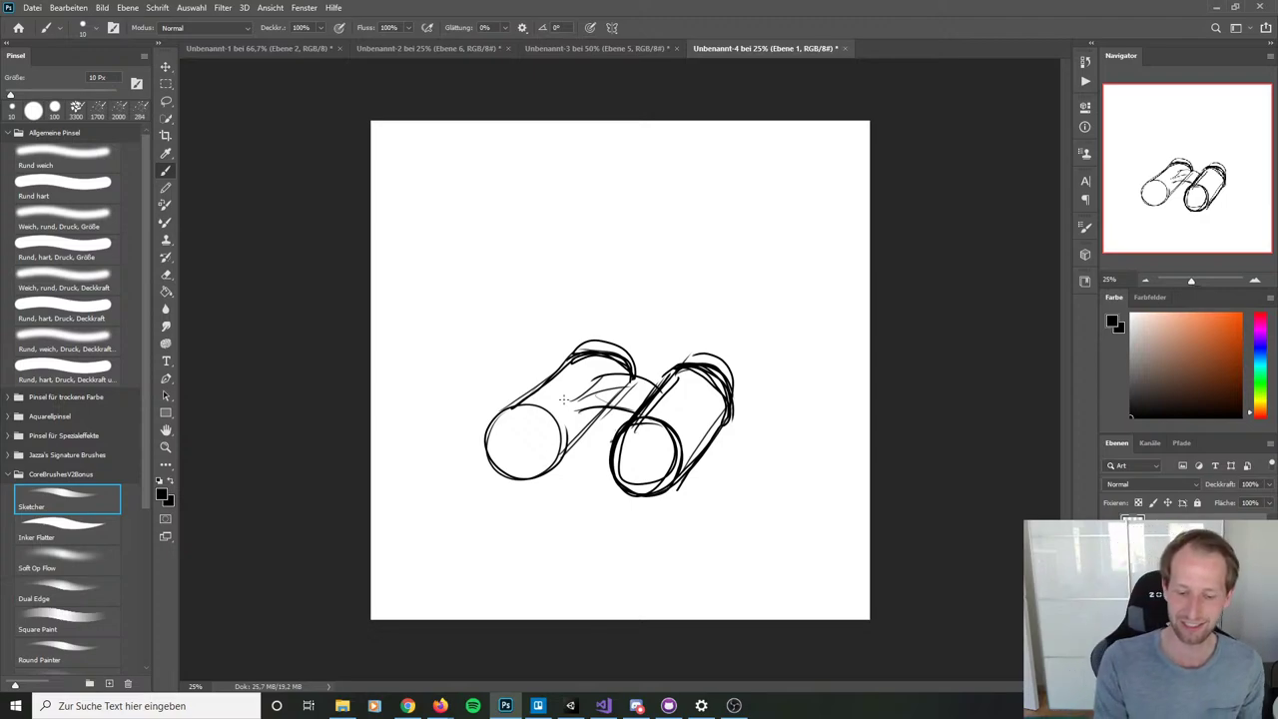
mouse_move(548, 408)
left_mouse_down()
mouse_move(522, 472)
mouse_move(552, 410)
mouse_move(518, 465)
mouse_move(544, 408)
left_mouse_up()
key("ctrl+z")
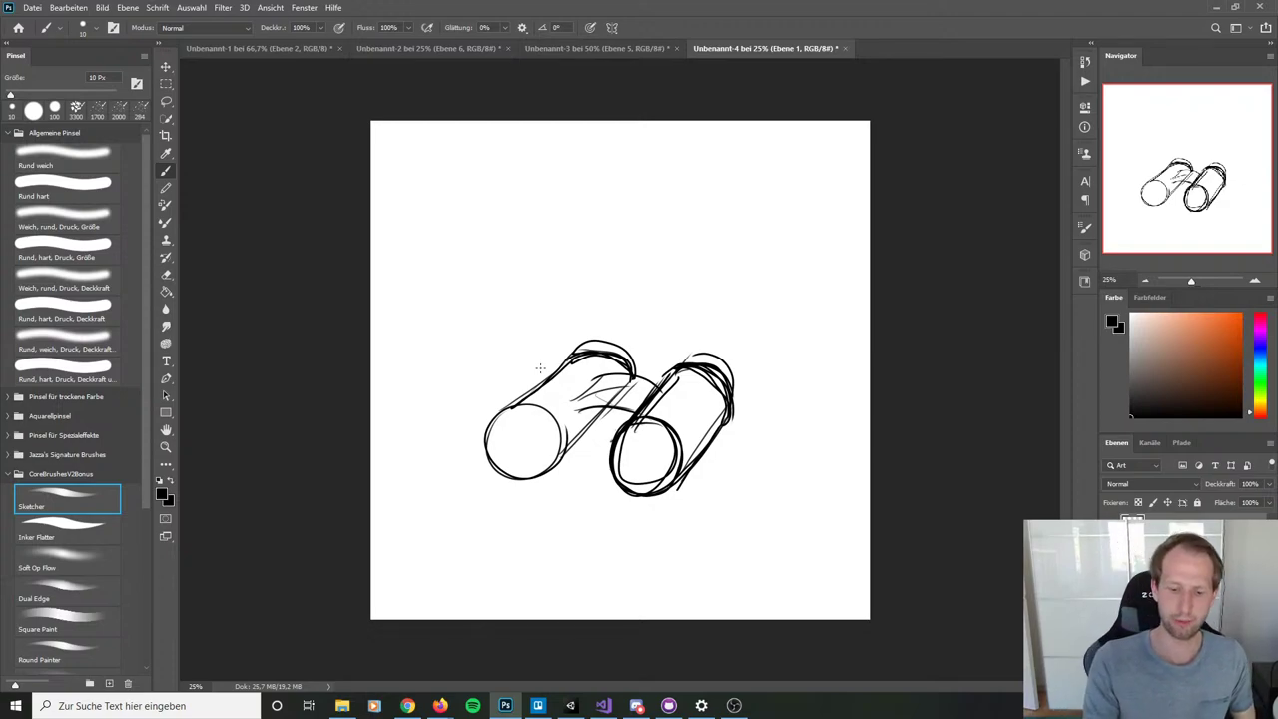
mouse_move(547, 405)
left_mouse_down()
mouse_move(519, 465)
mouse_move(555, 409)
mouse_move(507, 427)
mouse_move(561, 429)
mouse_move(509, 431)
mouse_move(555, 403)
mouse_move(517, 415)
mouse_move(583, 359)
mouse_move(643, 351)
left_mouse_up()
key("ctrl+z")
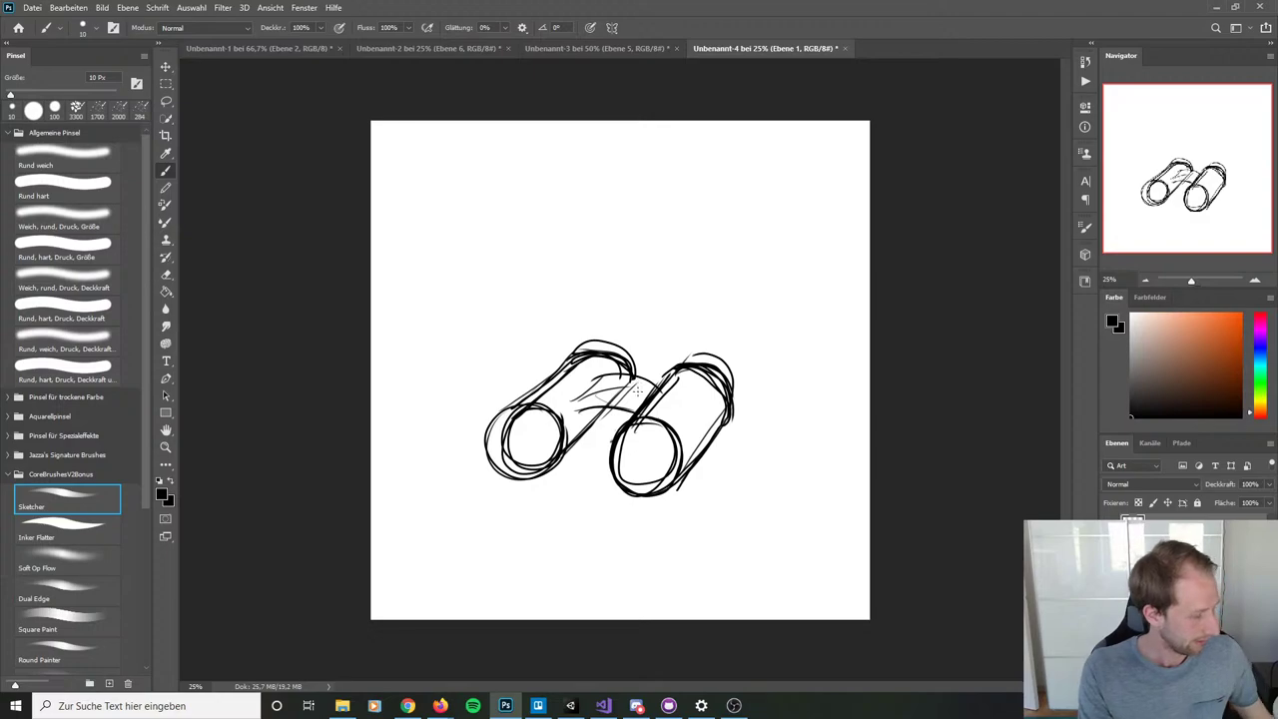
Step: Enlarge the eraser to 900 px and fade the whole binocular sketch to a light grey guide
key("e")
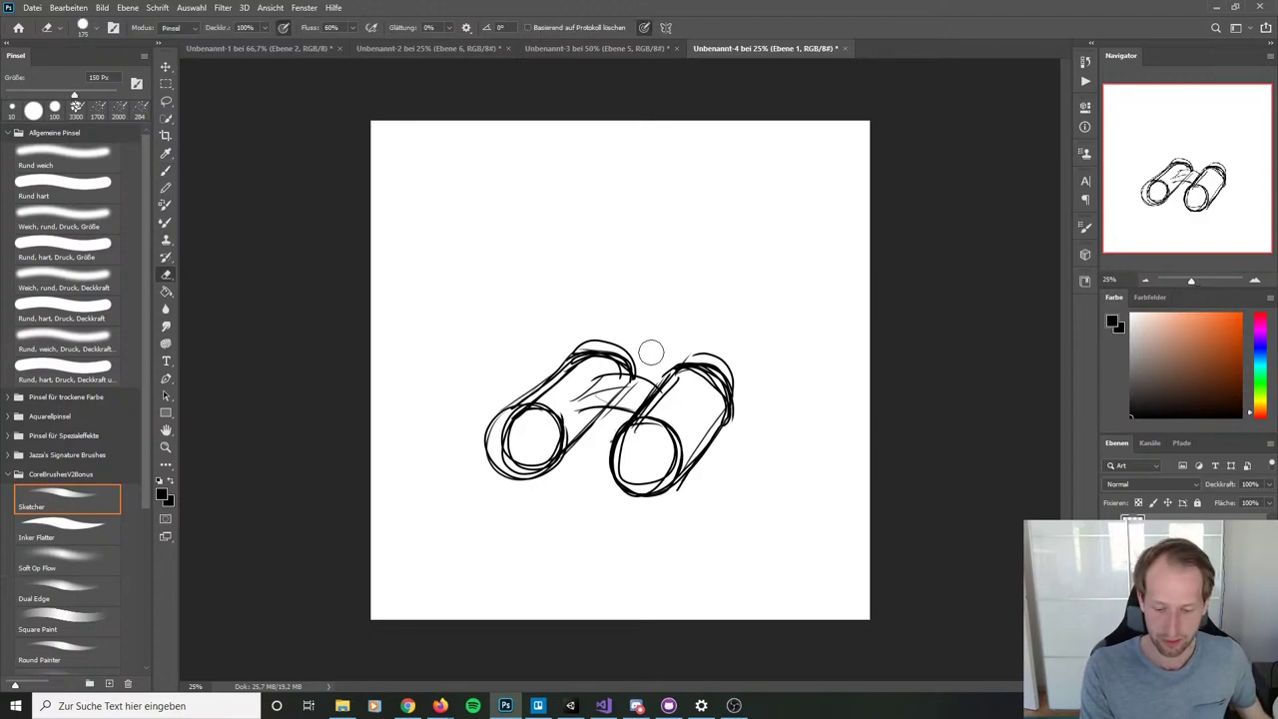
key("bracketright")
key("bracketright")
key("bracketright")
key("bracketright")
key("bracketright")
key("bracketright")
key("bracketright")
key("bracketright")
key("bracketright")
key("bracketright")
mouse_move(622, 313)
left_mouse_down()
mouse_move(542, 400)
mouse_move(678, 450)
mouse_move(687, 479)
left_mouse_up()
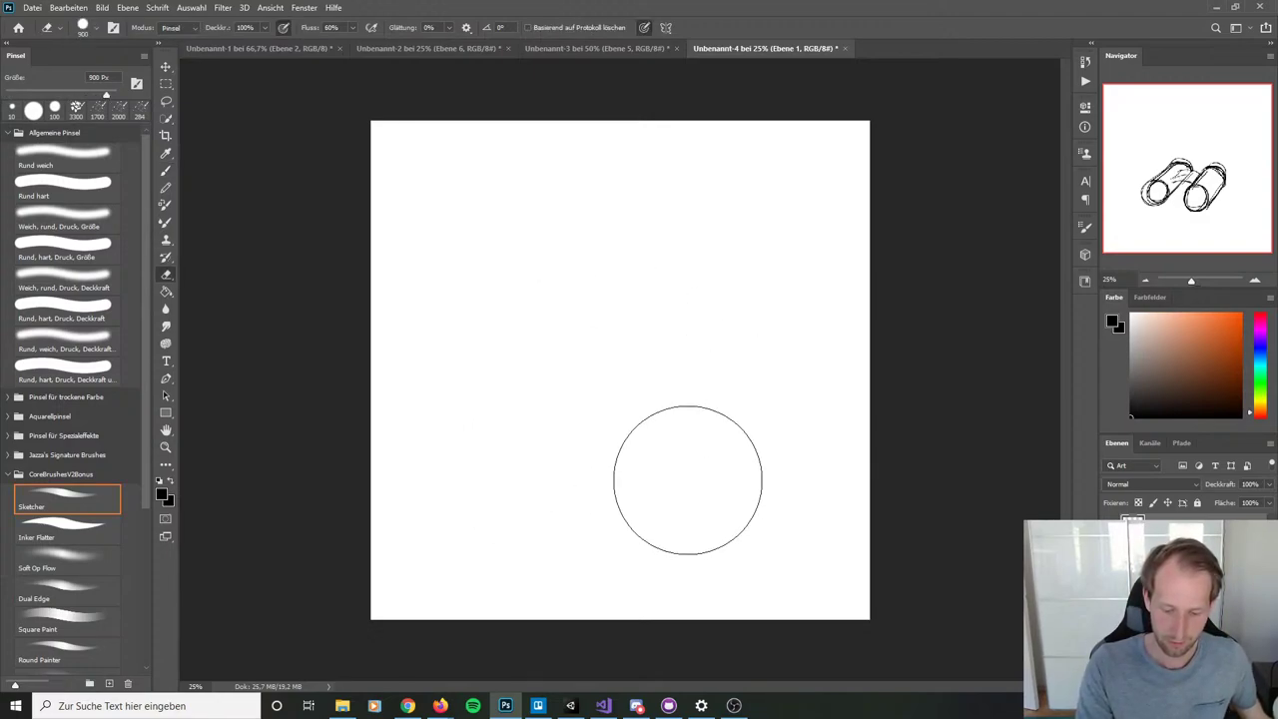
key("ctrl+z")
mouse_move(601, 338)
left_mouse_down()
mouse_move(547, 409)
mouse_move(583, 469)
mouse_move(698, 410)
mouse_move(686, 340)
mouse_move(584, 404)
mouse_move(532, 457)
mouse_move(465, 482)
left_mouse_up()
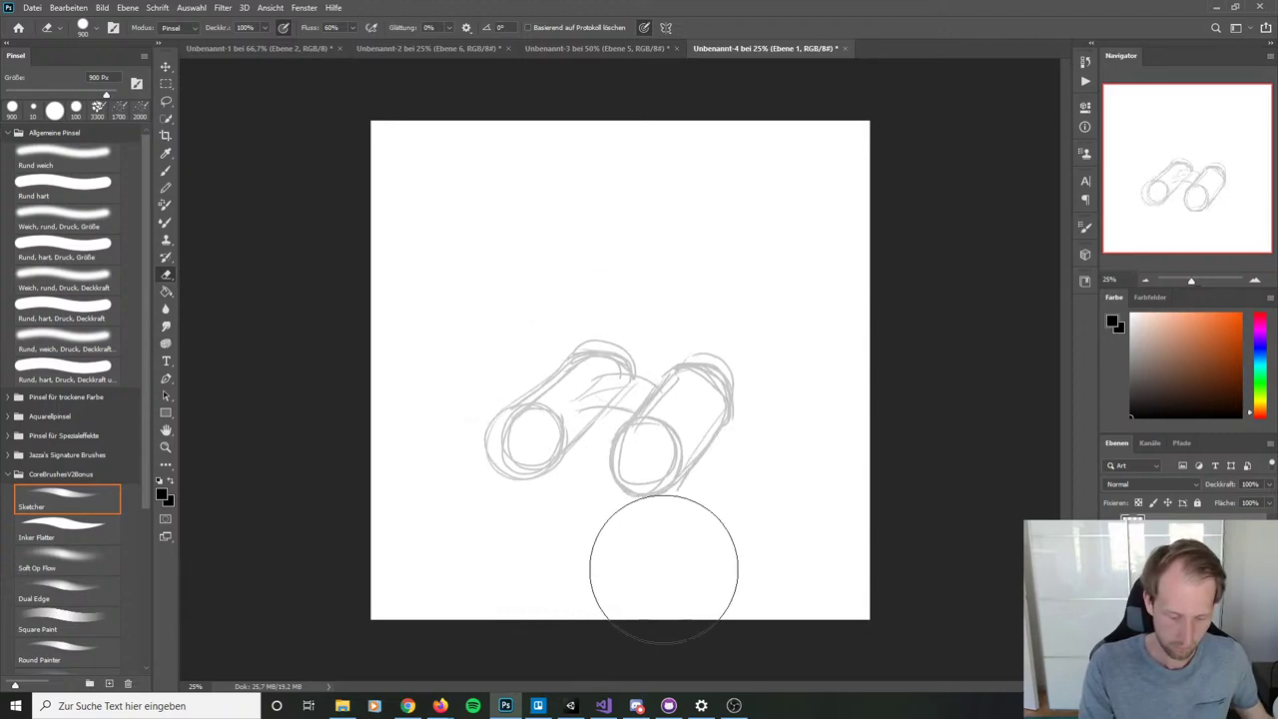
Step: Ink the right barrel over the faded sketch with the 10 px Sketcher brush: its lens circle, both sides and rounded far end
key("b")
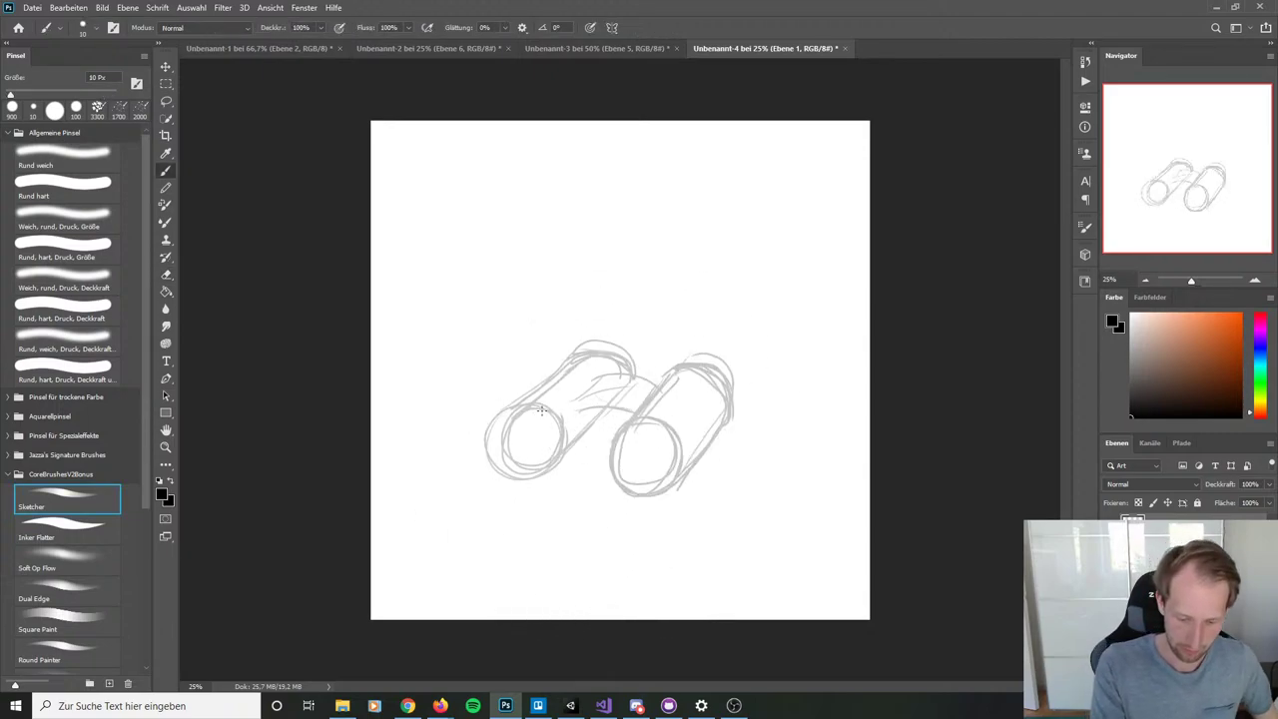
mouse_move(573, 404)
left_mouse_down()
mouse_move(684, 409)
mouse_move(708, 365)
mouse_move(747, 382)
mouse_move(756, 347)
mouse_move(737, 422)
left_mouse_up()
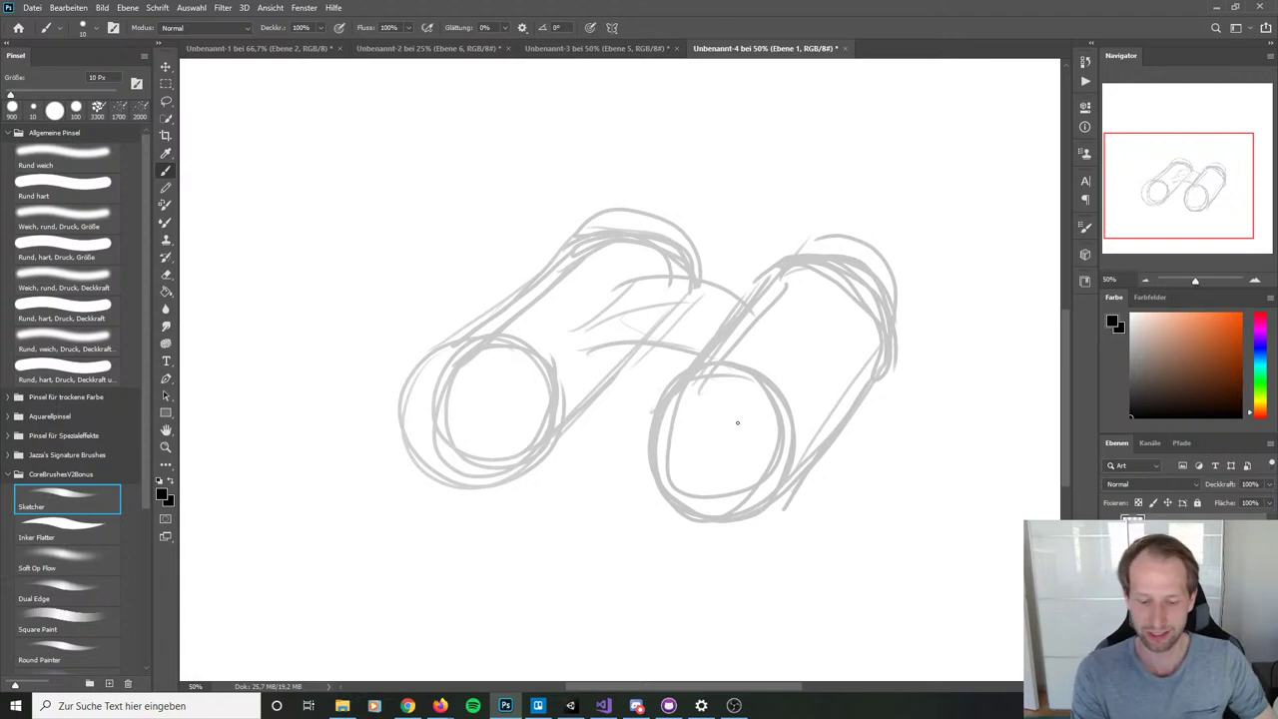
mouse_move(729, 370)
left_mouse_down()
mouse_move(697, 373)
mouse_move(646, 484)
mouse_move(783, 504)
mouse_move(738, 370)
mouse_move(698, 367)
mouse_move(662, 397)
mouse_move(794, 247)
mouse_move(778, 261)
mouse_move(867, 273)
mouse_move(905, 383)
left_mouse_up()
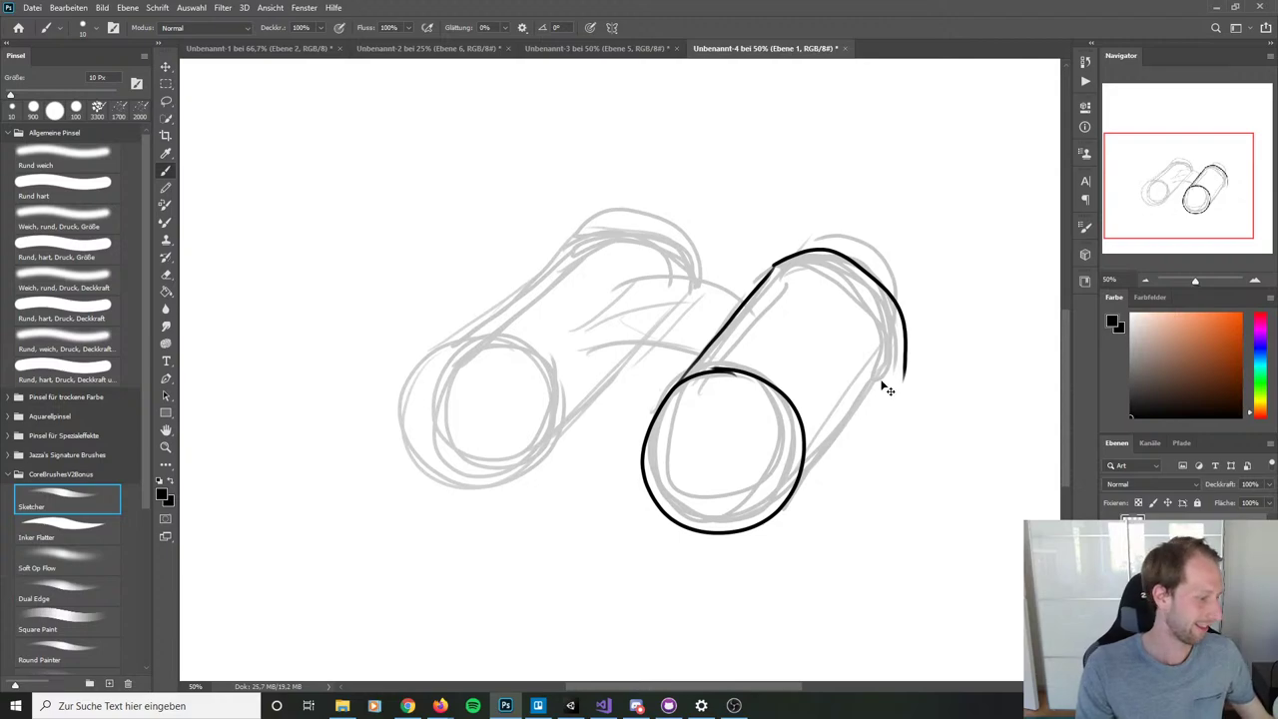
key("ctrl+z")
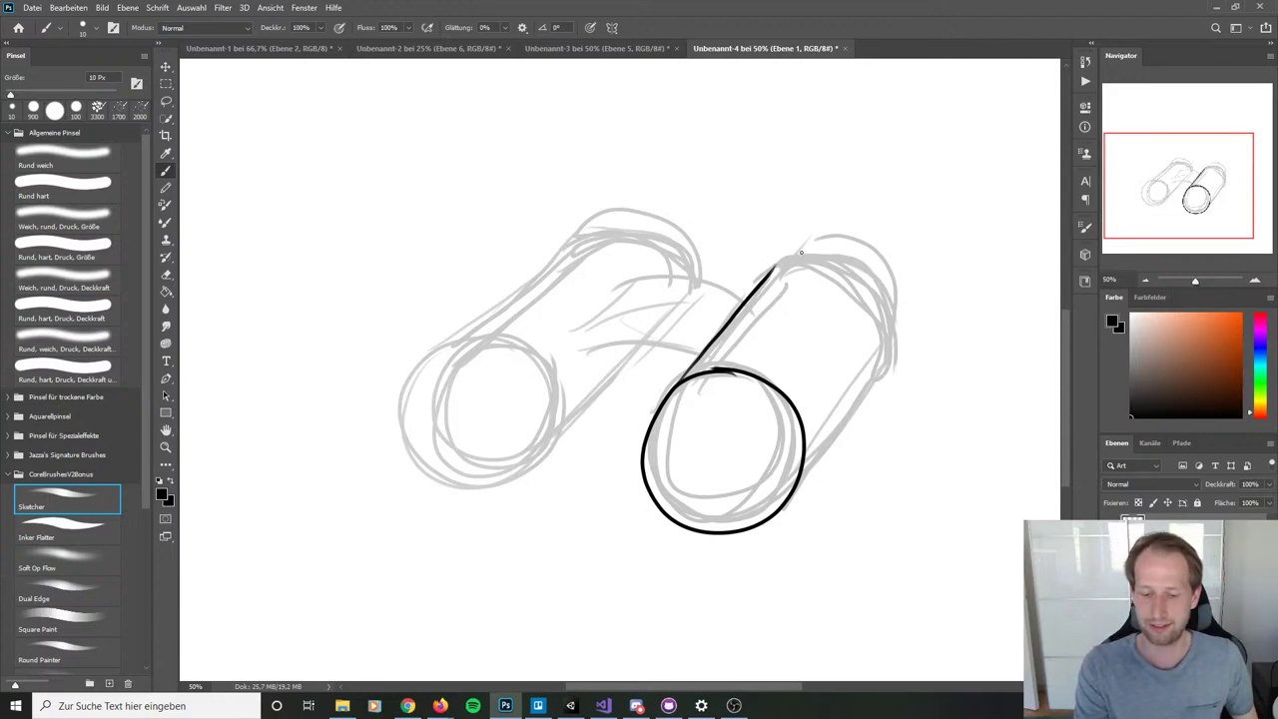
mouse_move(778, 267)
left_mouse_down()
mouse_move(855, 277)
mouse_move(864, 396)
left_mouse_up()
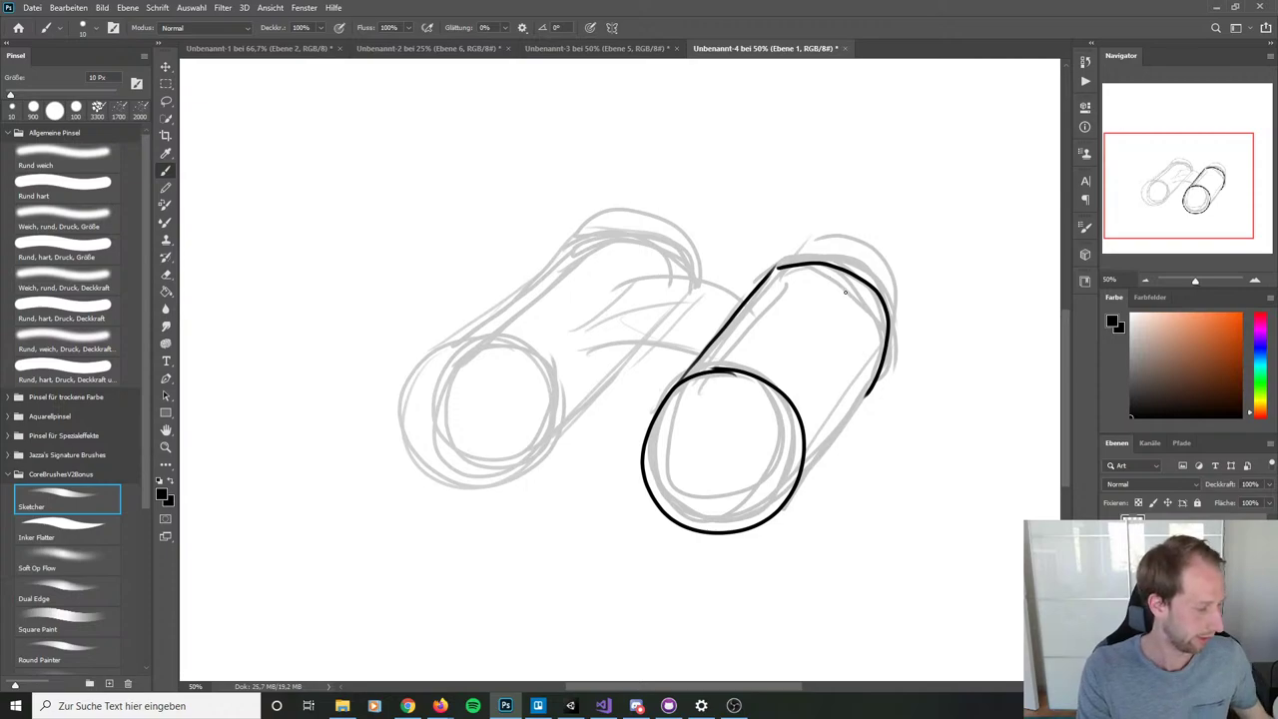
key("ctrl+z")
mouse_move(773, 266)
left_mouse_down()
mouse_move(804, 259)
mouse_move(887, 294)
mouse_move(883, 384)
left_mouse_up()
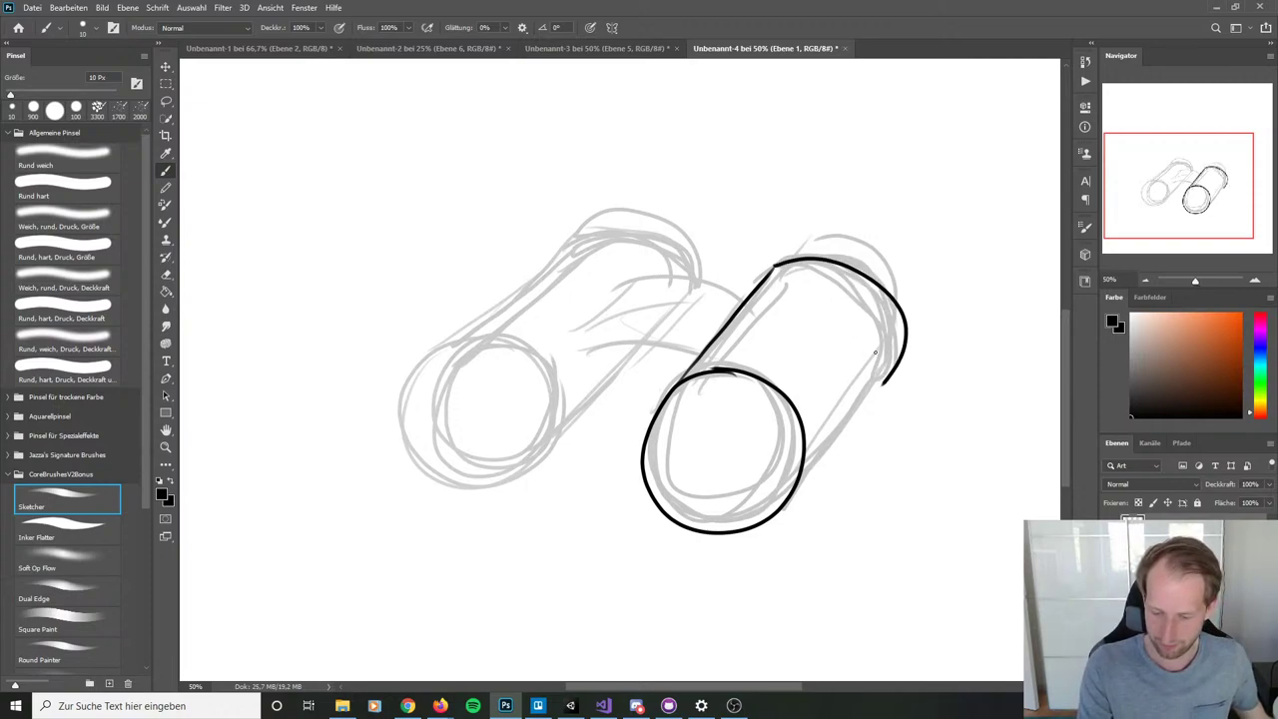
key("ctrl+z")
mouse_move(775, 267)
left_mouse_down()
mouse_move(875, 283)
mouse_move(882, 371)
mouse_move(794, 509)
left_mouse_up()
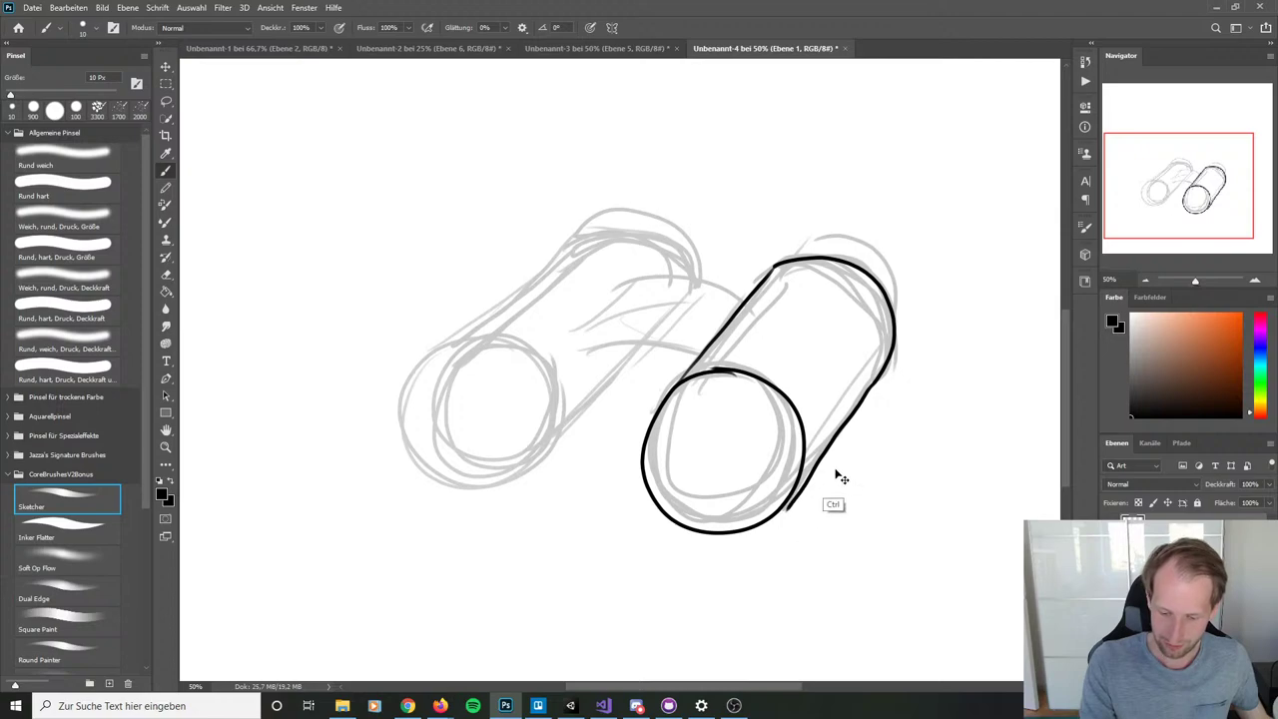
key("ctrl+z")
left_click_drag(860, 401, 795, 506)
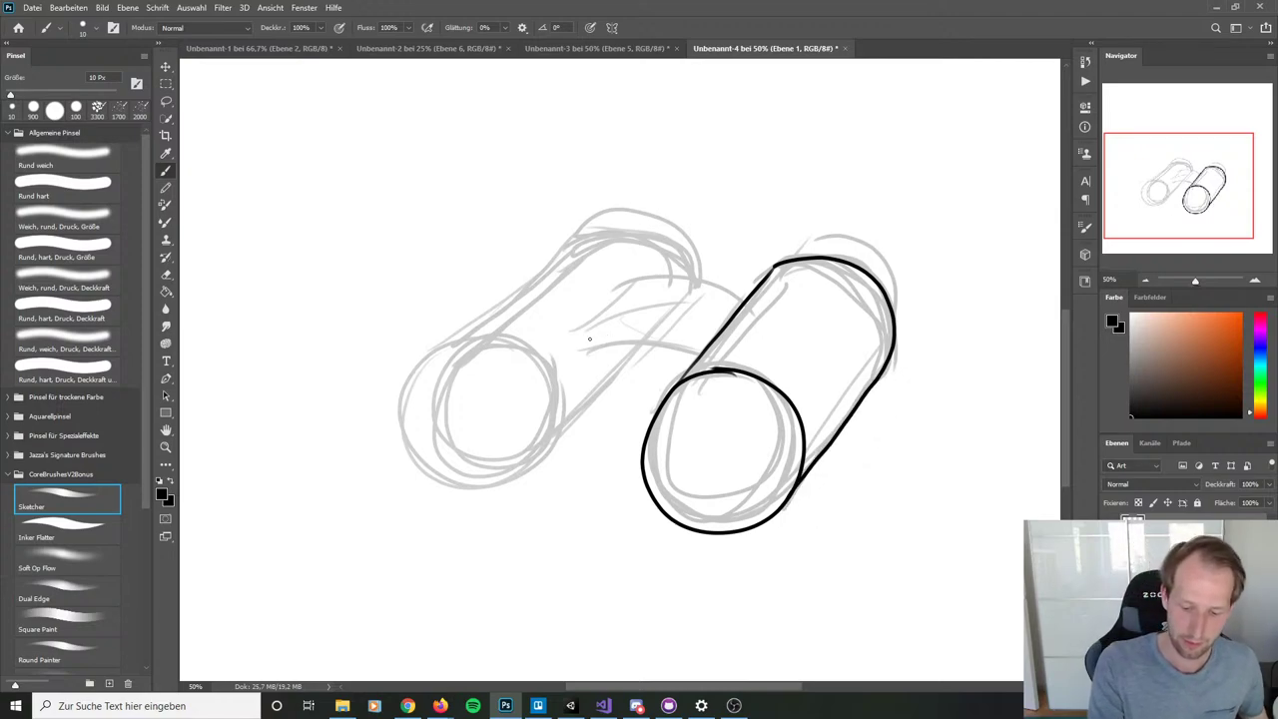
Step: Ink the bridge's two curved edges and the left barrel's upper side, rounded far end and lens circle
left_click_drag(589, 343, 684, 354)
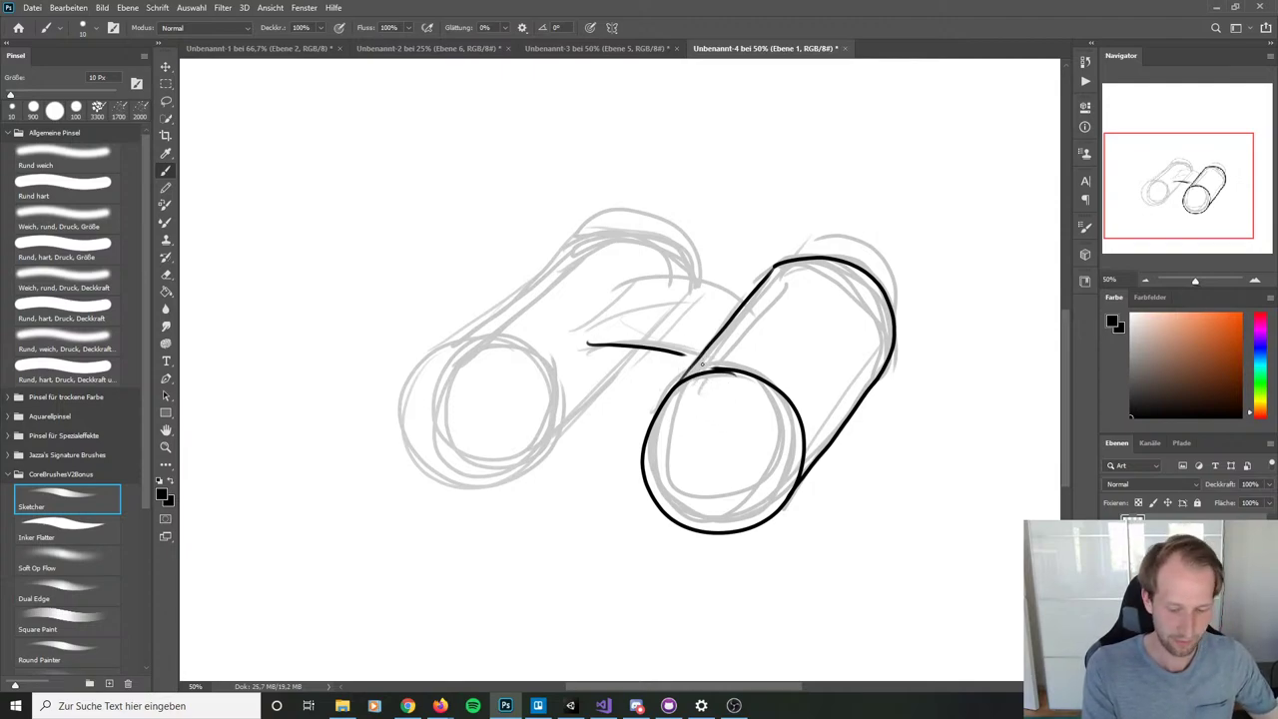
key("ctrl+z")
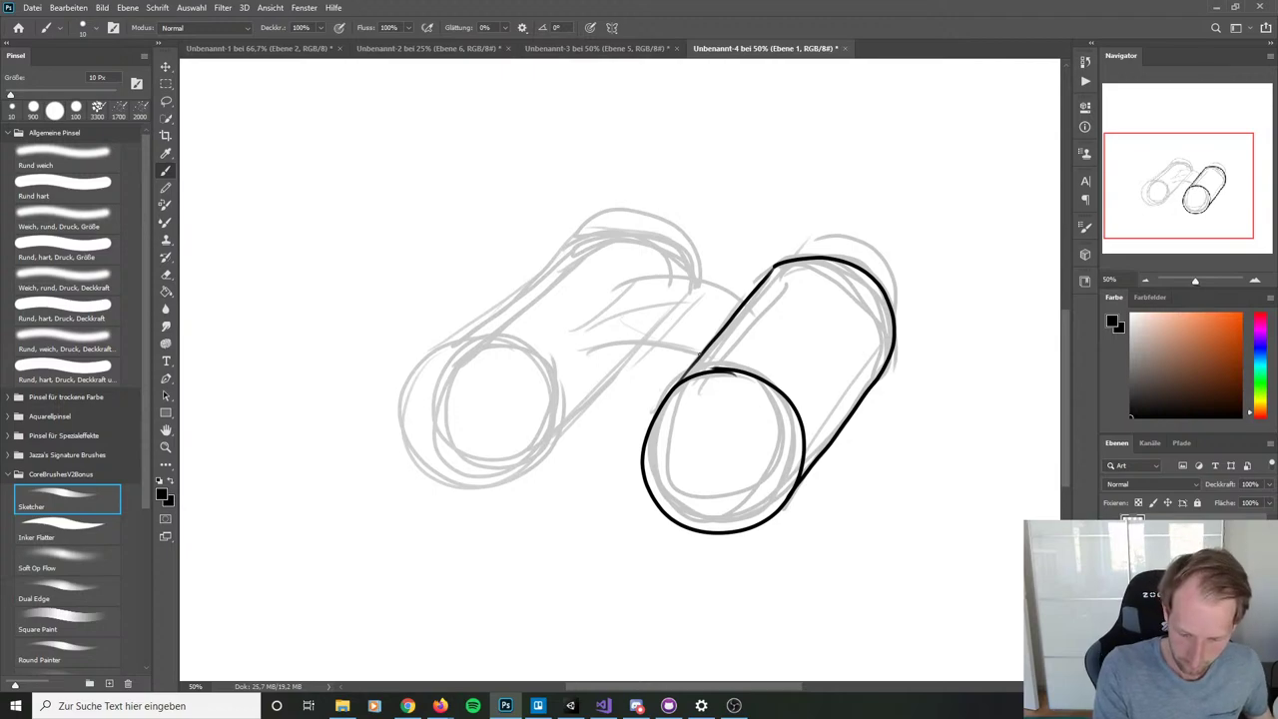
left_click_drag(699, 353, 614, 339)
mouse_move(744, 302)
left_mouse_down()
mouse_move(657, 295)
mouse_move(688, 259)
mouse_move(571, 254)
mouse_move(483, 339)
mouse_move(544, 460)
mouse_move(464, 377)
mouse_move(492, 463)
left_mouse_up()
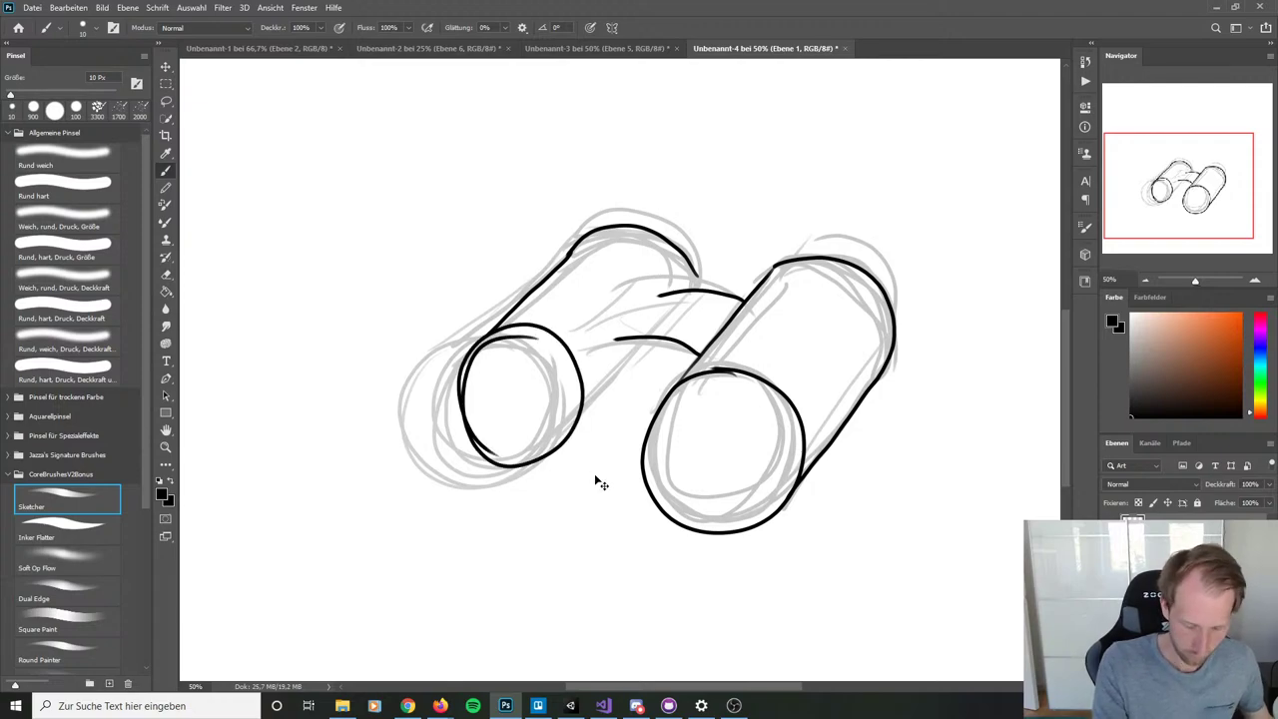
key("ctrl+z")
mouse_move(534, 338)
left_mouse_down()
mouse_move(491, 470)
mouse_move(577, 407)
mouse_move(476, 386)
mouse_move(551, 468)
mouse_move(566, 349)
mouse_move(467, 423)
mouse_move(573, 459)
mouse_move(552, 341)
mouse_move(501, 331)
mouse_move(471, 435)
mouse_move(586, 444)
mouse_move(550, 330)
mouse_move(495, 334)
mouse_move(457, 427)
mouse_move(566, 456)
mouse_move(549, 342)
mouse_move(498, 322)
left_mouse_up()
key("ctrl+z")
key("ctrl+z")
key("ctrl+z")
key("ctrl+z")
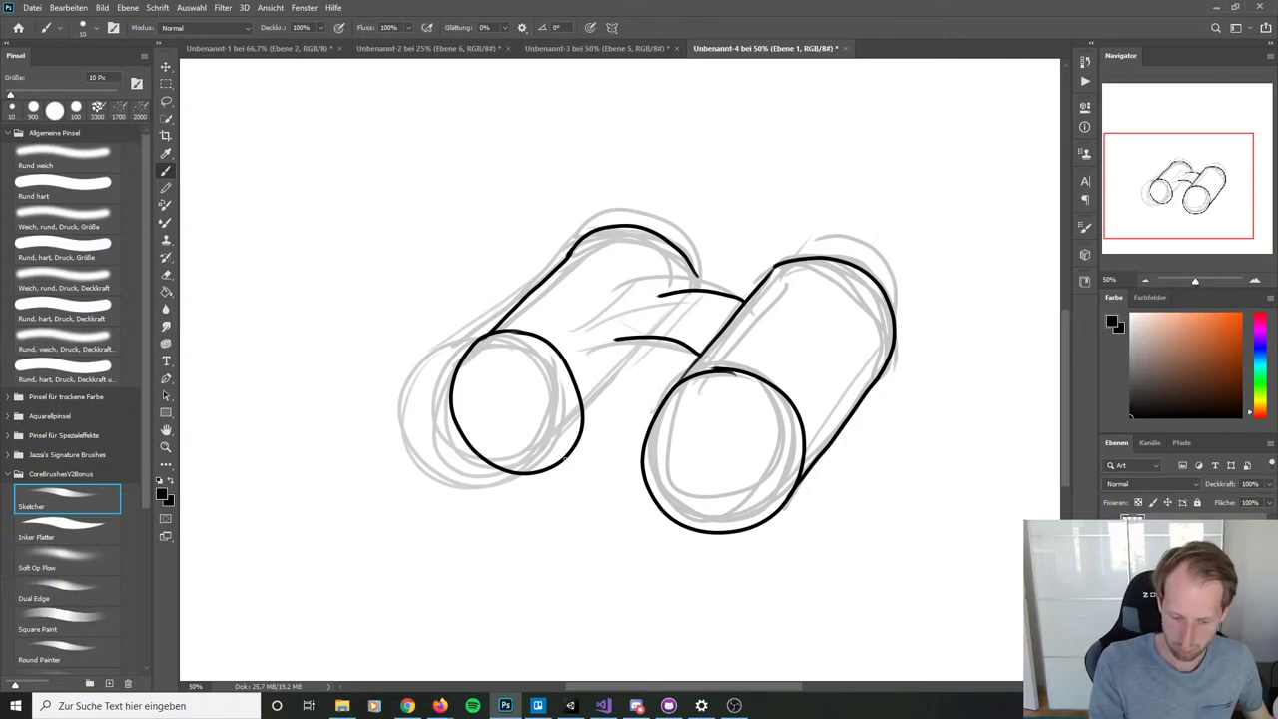
Step: Complete the left barrel's outline with its lower side and a reinforced upper contour, and add the bridge's side edge and front thickness
left_click_drag(565, 459, 638, 371)
left_click_drag(577, 447, 661, 341)
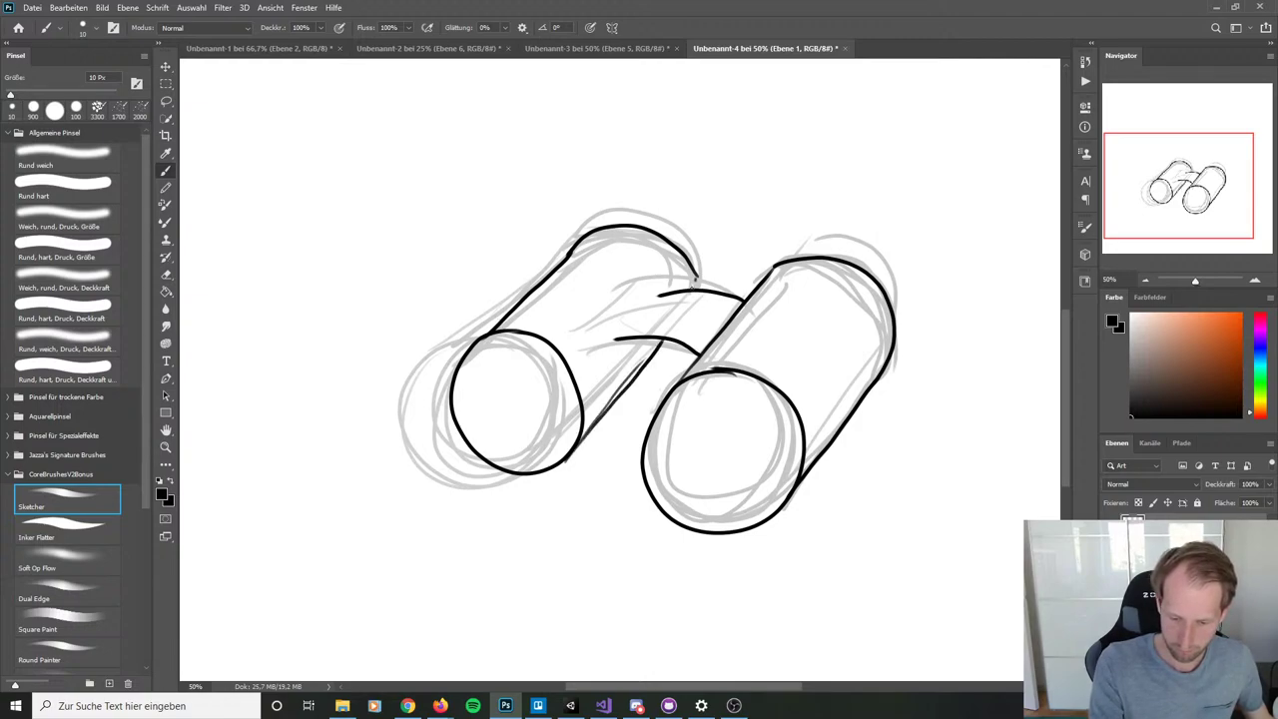
mouse_move(696, 284)
left_mouse_down()
mouse_move(686, 244)
mouse_move(630, 217)
mouse_move(570, 242)
mouse_move(484, 333)
left_mouse_up()
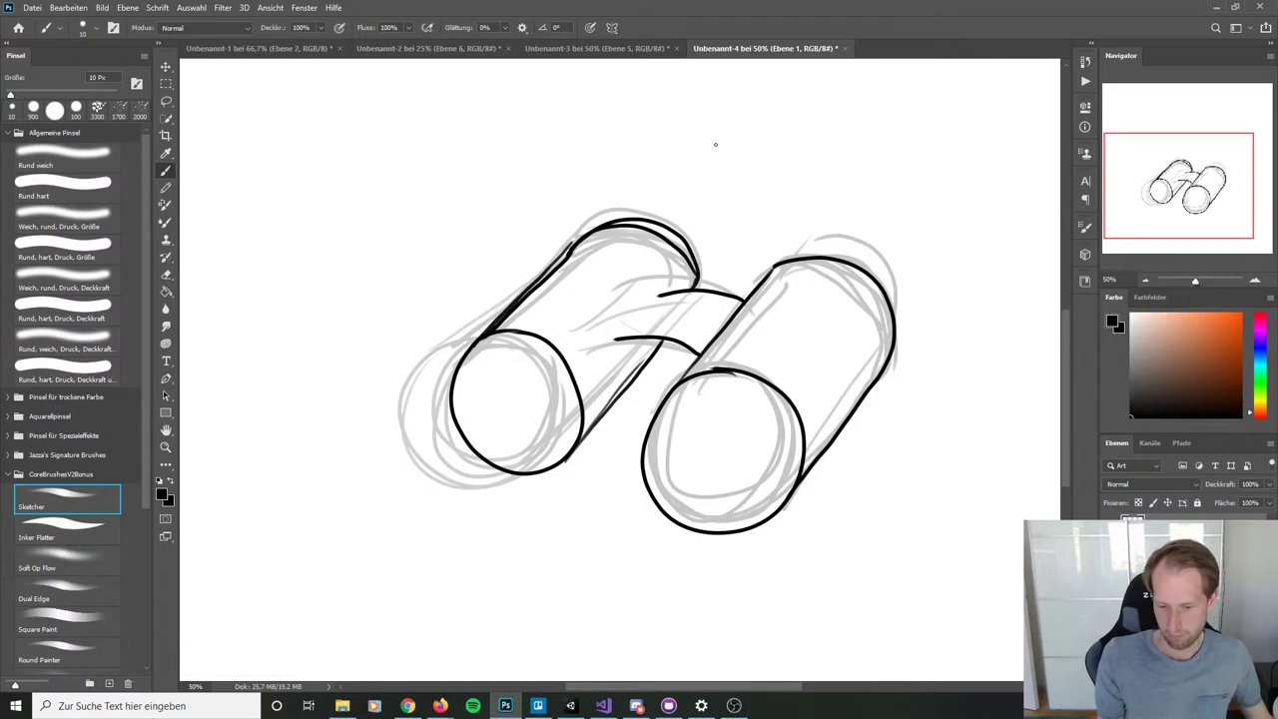
mouse_move(657, 299)
left_mouse_down()
mouse_move(614, 340)
mouse_move(683, 334)
mouse_move(704, 359)
left_mouse_up()
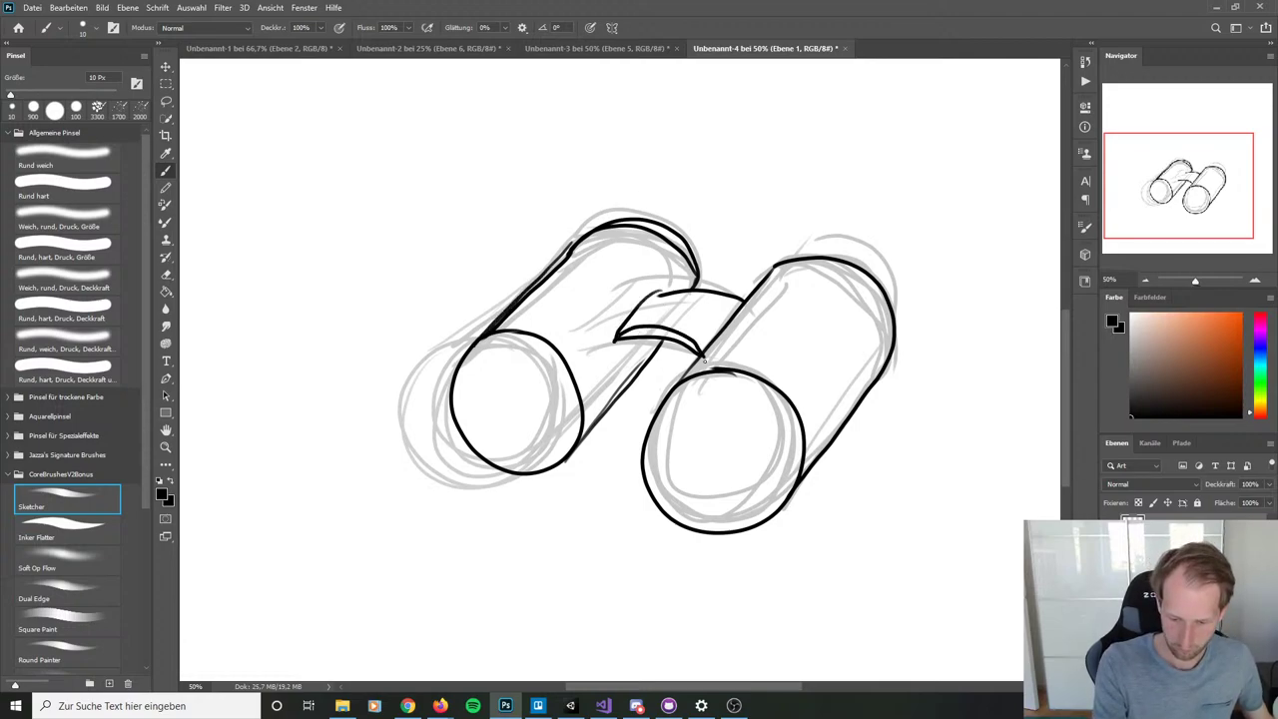
Step: Reduce the eraser to 150 px and erase the whole bridge between the two barrels
mouse_move(655, 288)
left_mouse_down()
mouse_move(693, 291)
mouse_move(732, 321)
mouse_move(692, 288)
mouse_move(729, 315)
left_mouse_up()
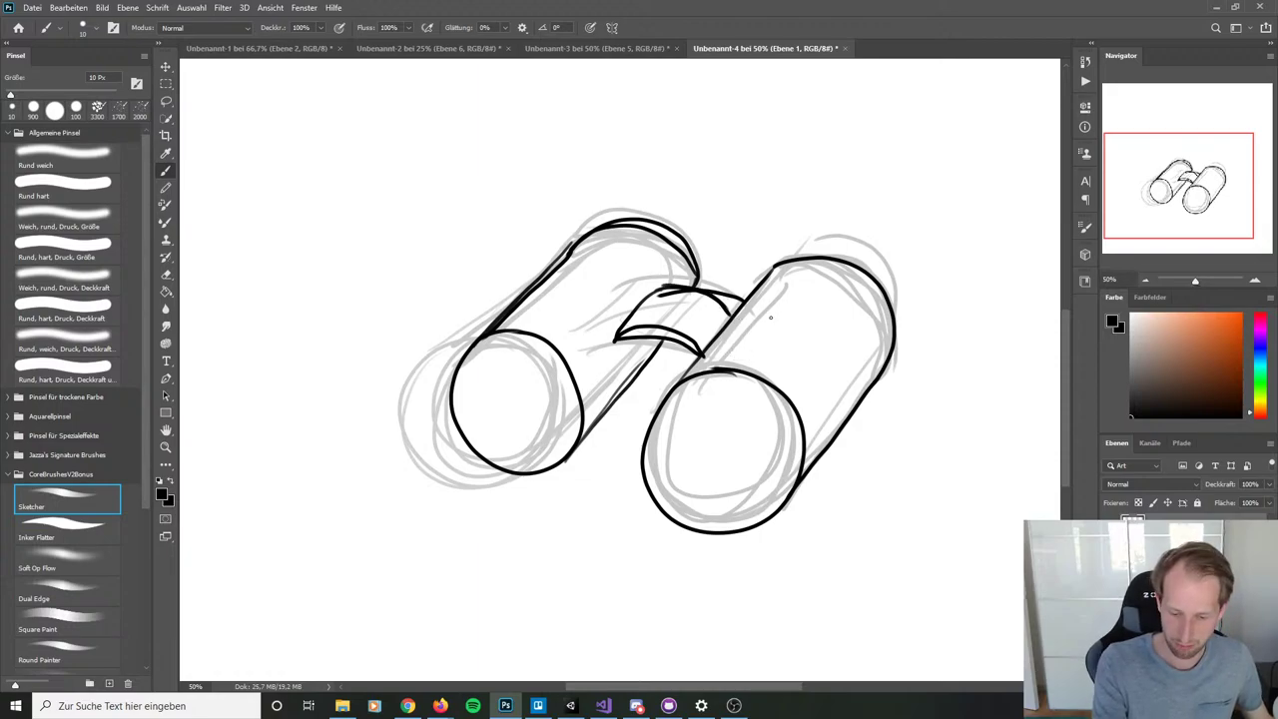
key("e")
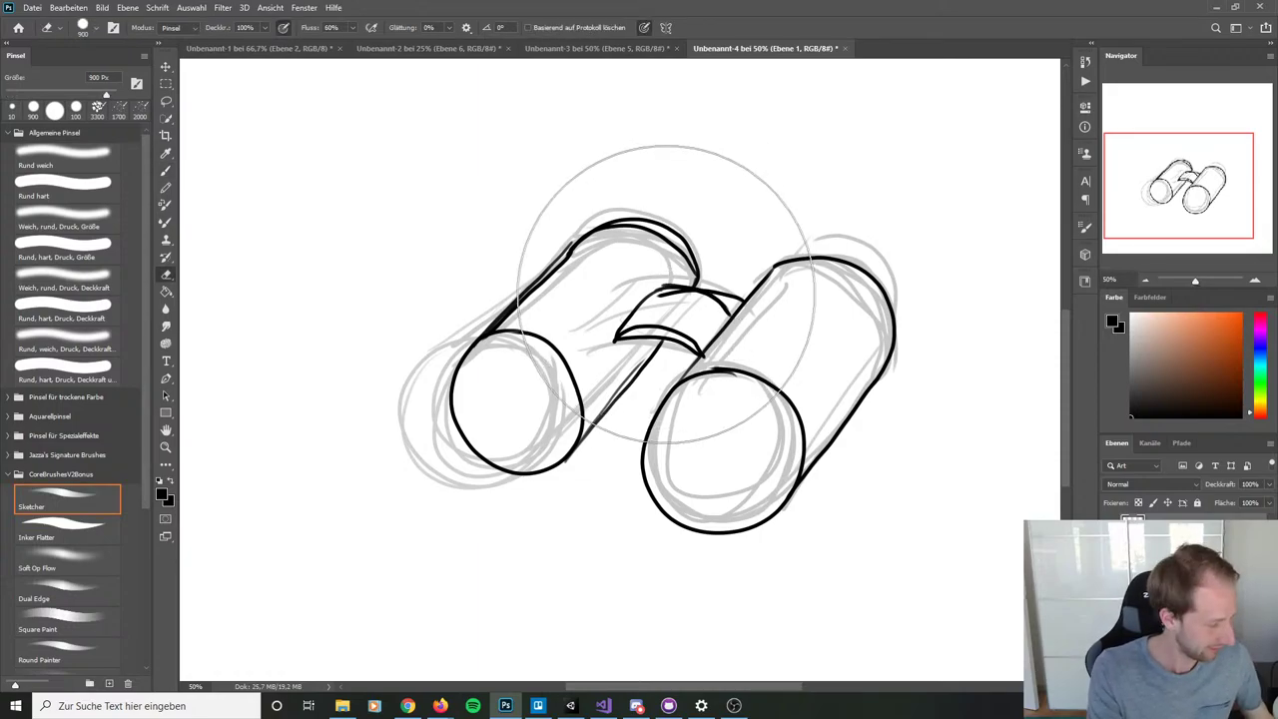
key("bracketleft")
key("bracketleft")
key("bracketleft")
key("bracketleft")
key("bracketleft")
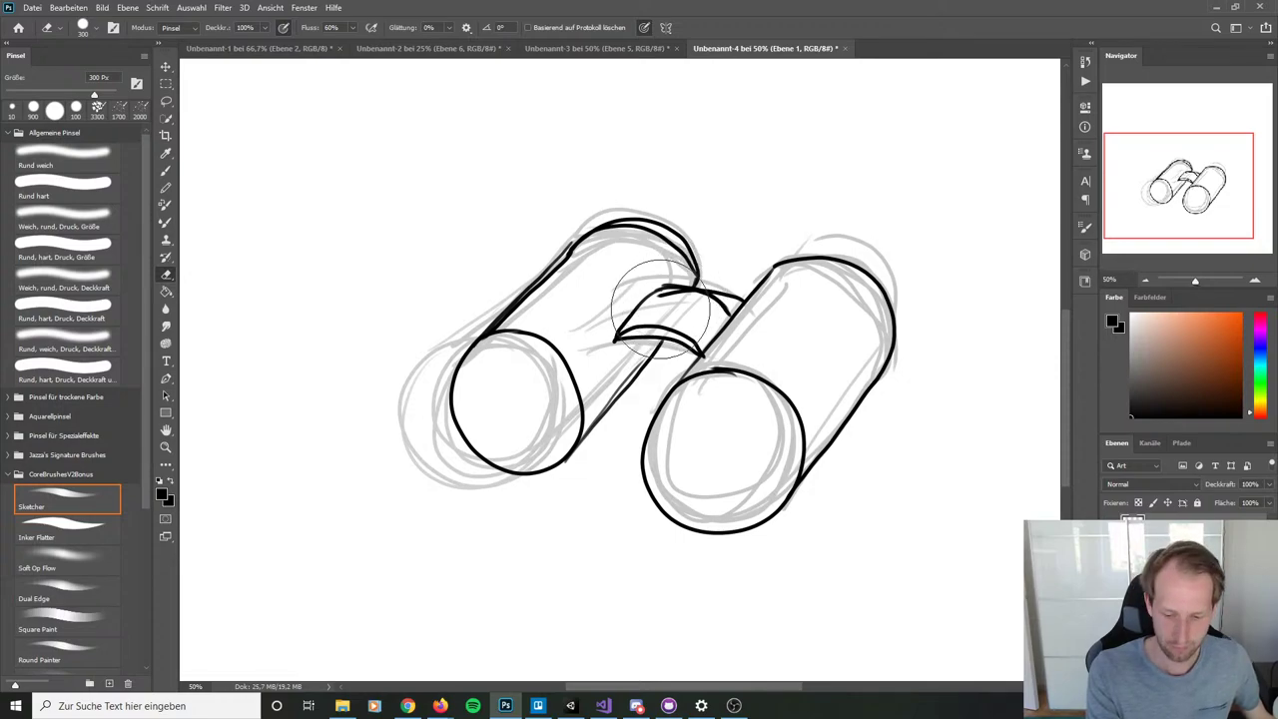
key("bracketleft")
key("bracketleft")
key("bracketleft")
mouse_move(654, 311)
left_mouse_down()
mouse_move(656, 296)
mouse_move(699, 288)
mouse_move(684, 314)
left_mouse_up()
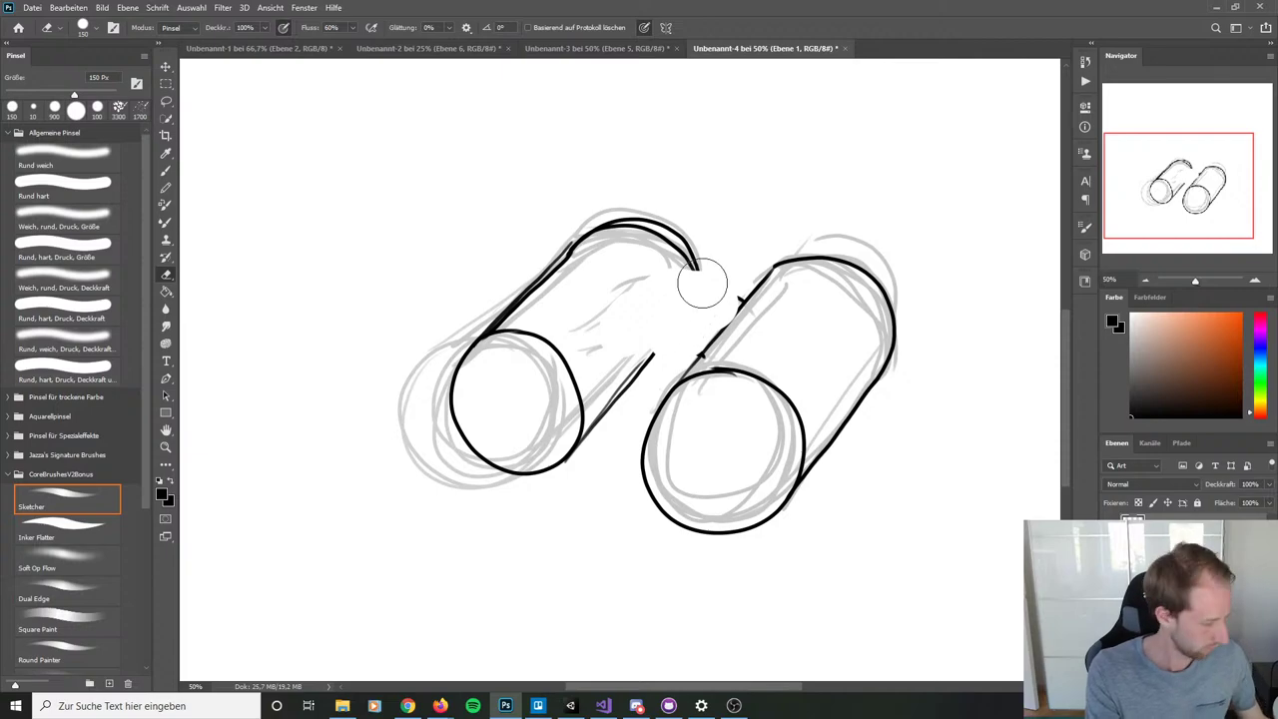
Step: Redraw the bridge closer to the lens circles with the 10 px Sketcher brush, and extend the left barrel's far end down to it
key("b")
mouse_move(601, 369)
left_mouse_down()
mouse_move(666, 388)
mouse_move(598, 368)
mouse_move(641, 358)
mouse_move(683, 388)
left_mouse_up()
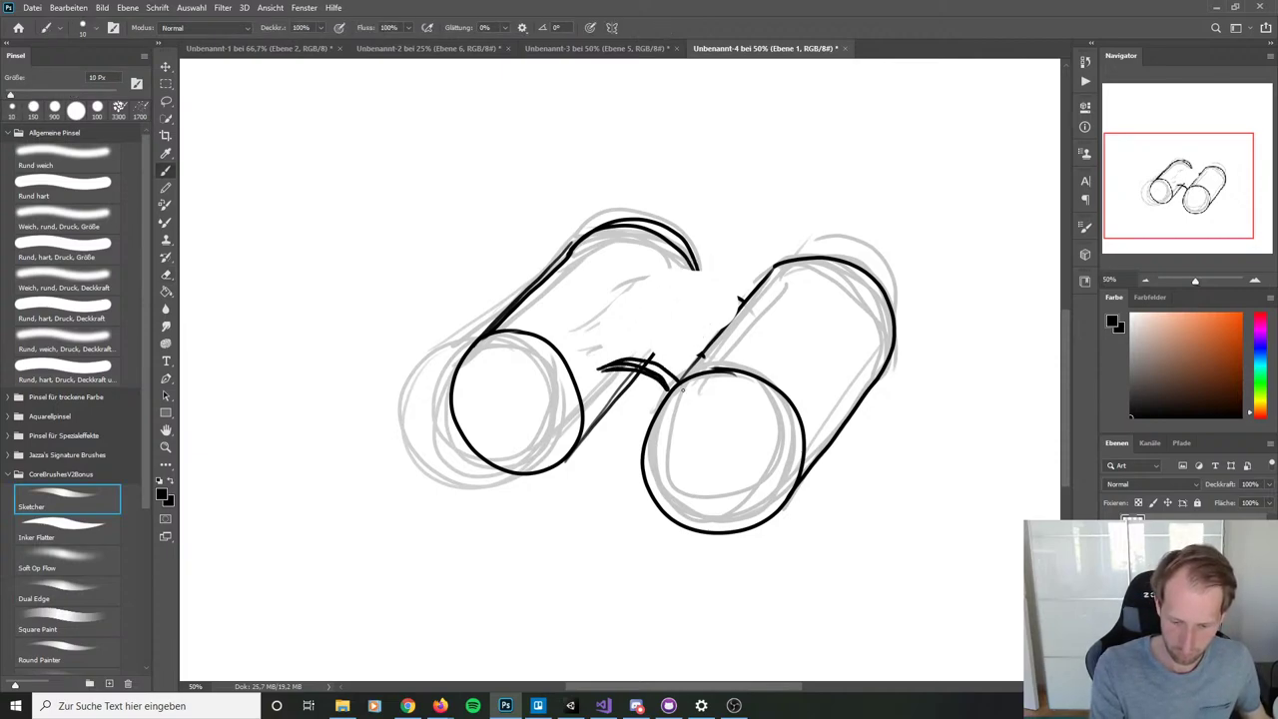
mouse_move(595, 369)
left_mouse_down()
mouse_move(649, 317)
mouse_move(680, 313)
mouse_move(714, 332)
mouse_move(625, 326)
left_mouse_up()
left_click_drag(697, 268, 679, 311)
left_click_drag(687, 243, 698, 284)
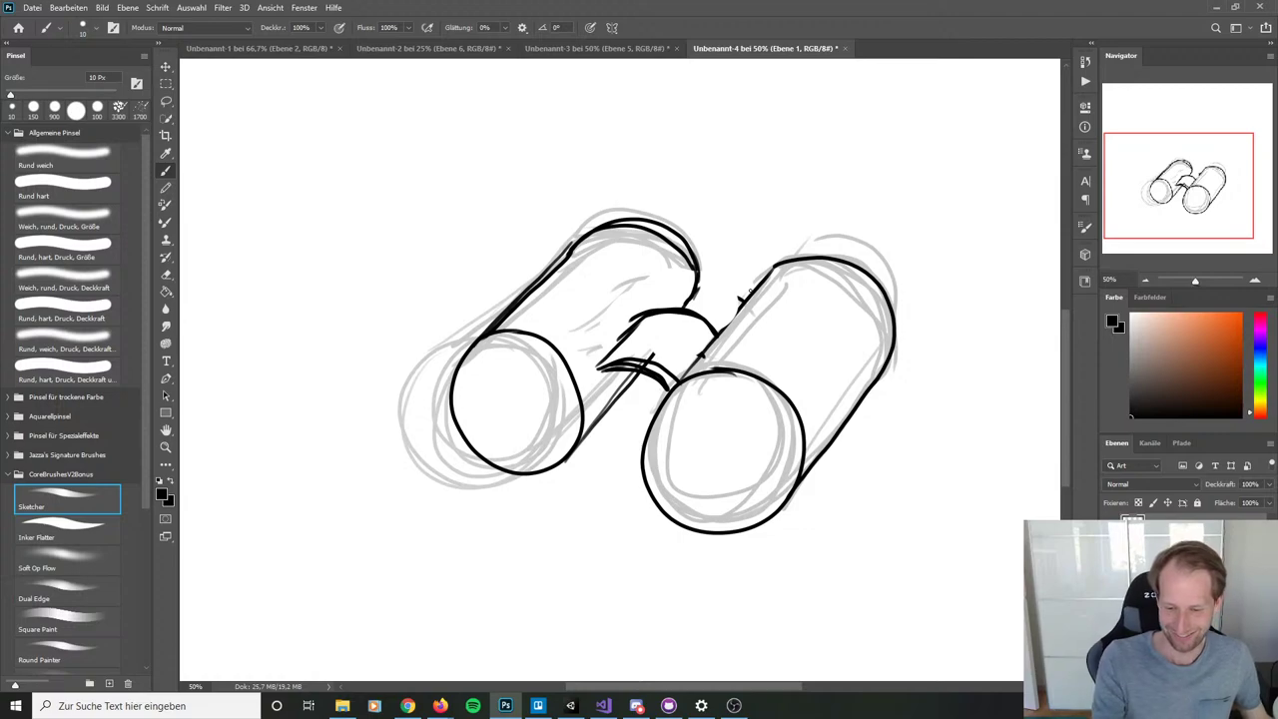
Step: Reinforce both barrels' rounded far ends, the left barrel's lower side and lens edge, and the right barrel's upper side
mouse_move(766, 282)
left_mouse_down()
mouse_move(797, 259)
mouse_move(868, 288)
left_mouse_up()
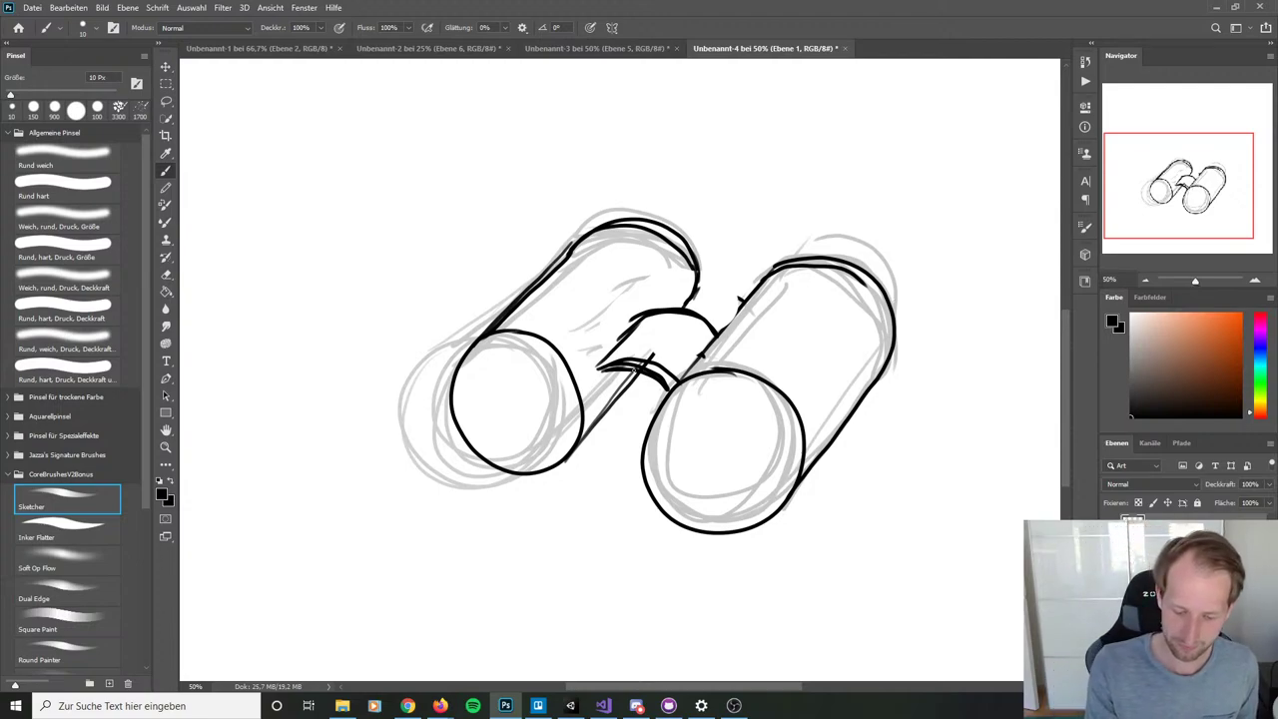
left_click_drag(635, 368, 583, 432)
mouse_move(483, 332)
left_mouse_down()
mouse_move(514, 334)
mouse_move(574, 410)
left_mouse_up()
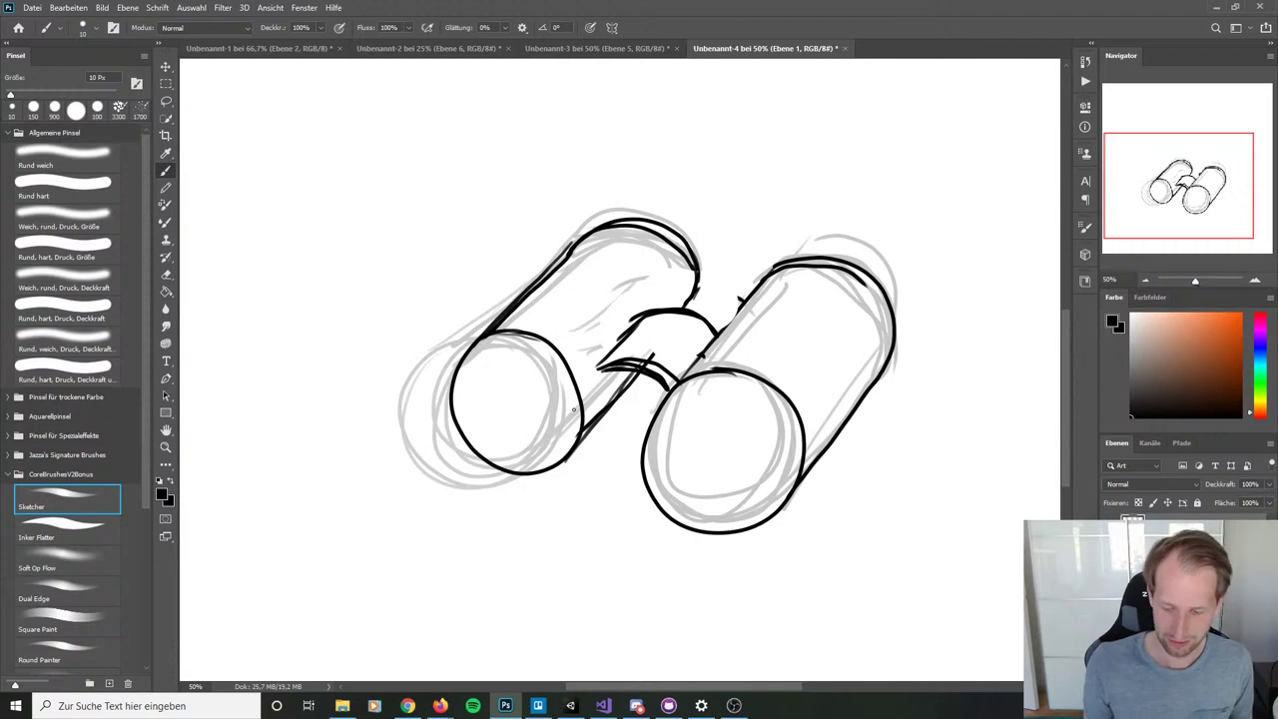
mouse_move(596, 225)
left_mouse_down()
mouse_move(695, 273)
mouse_move(645, 212)
mouse_move(573, 241)
left_mouse_up()
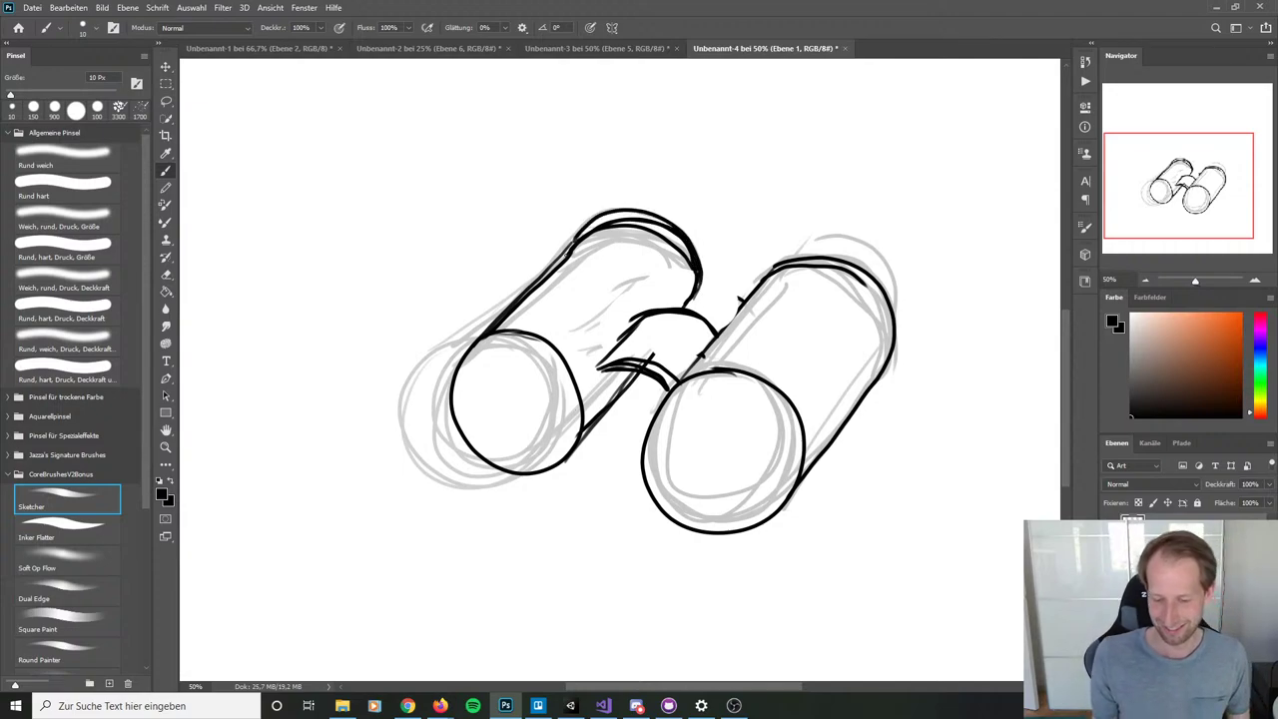
left_click_drag(732, 322, 777, 269)
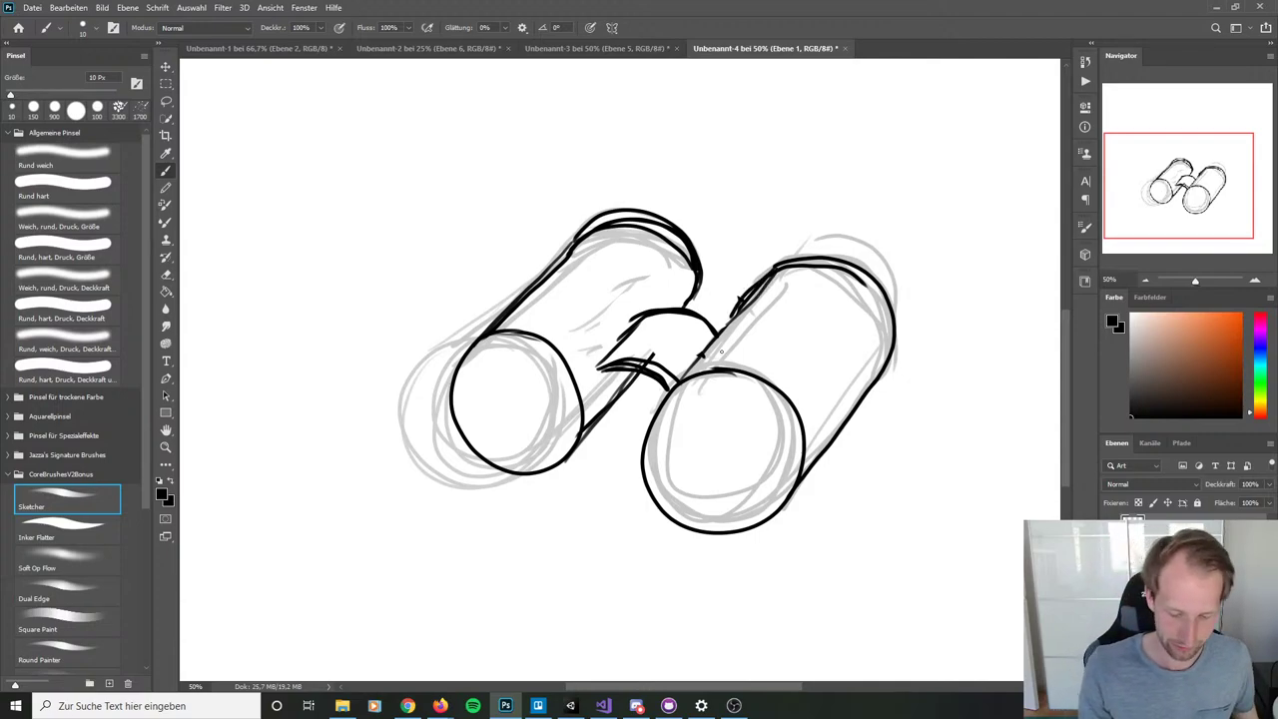
Step: Add a new layer above the drawing and lower the drawing layer's opacity so it serves as a light grey guide
key("ctrl+shift+n")
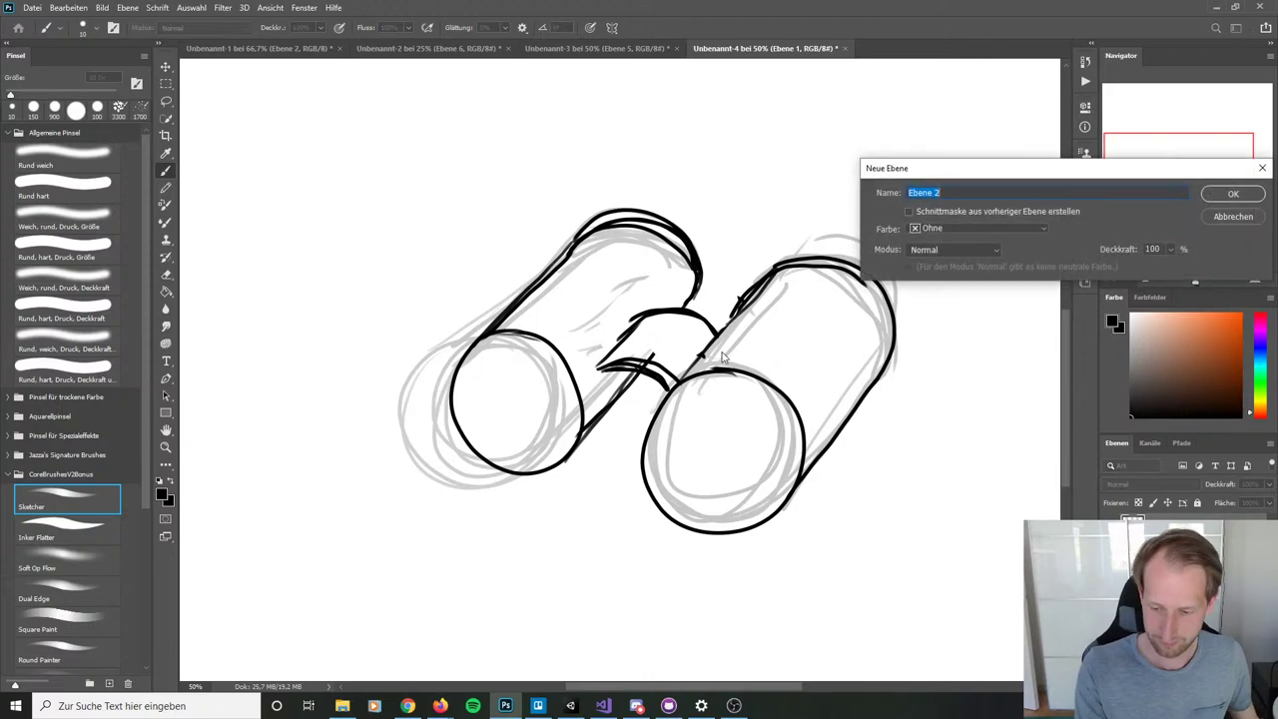
left_click(1216, 191)
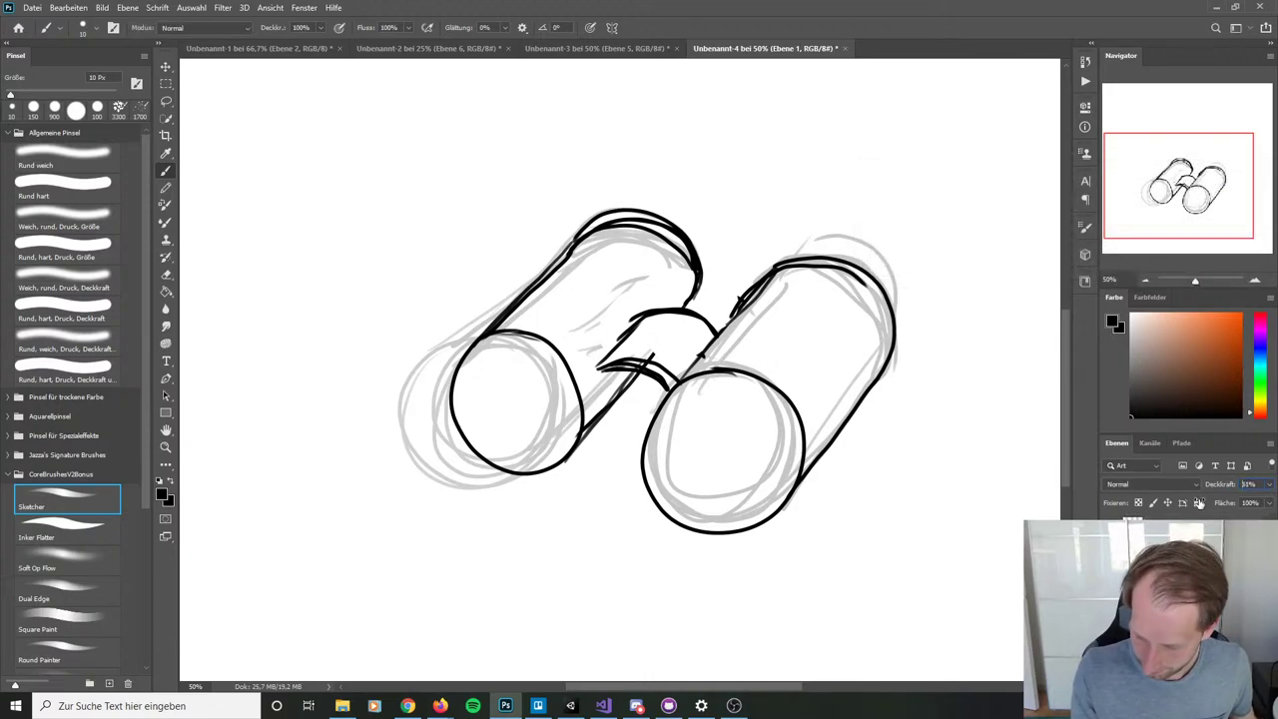
key("Return")
key("alt+bracketright")
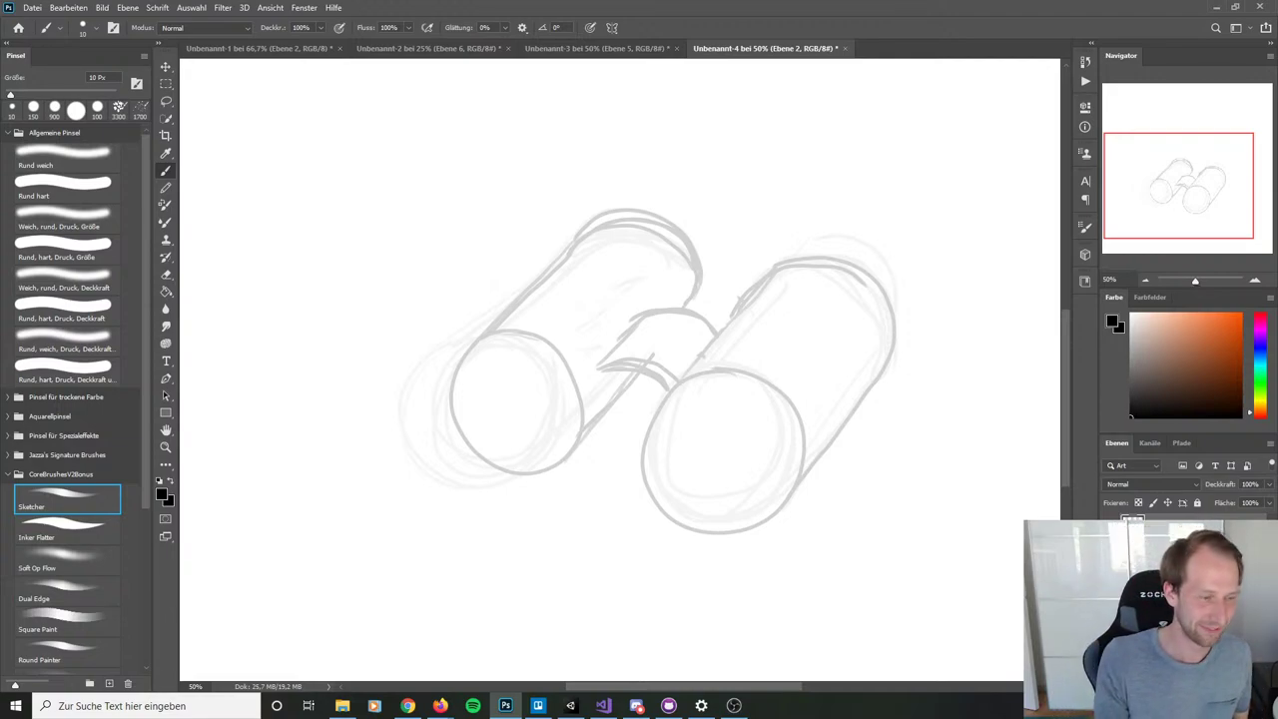
Step: Ink the right lens circle on the new layer with the hard round brush (Rund hart) at 20 px
left_click(84, 244)
left_click(78, 175)
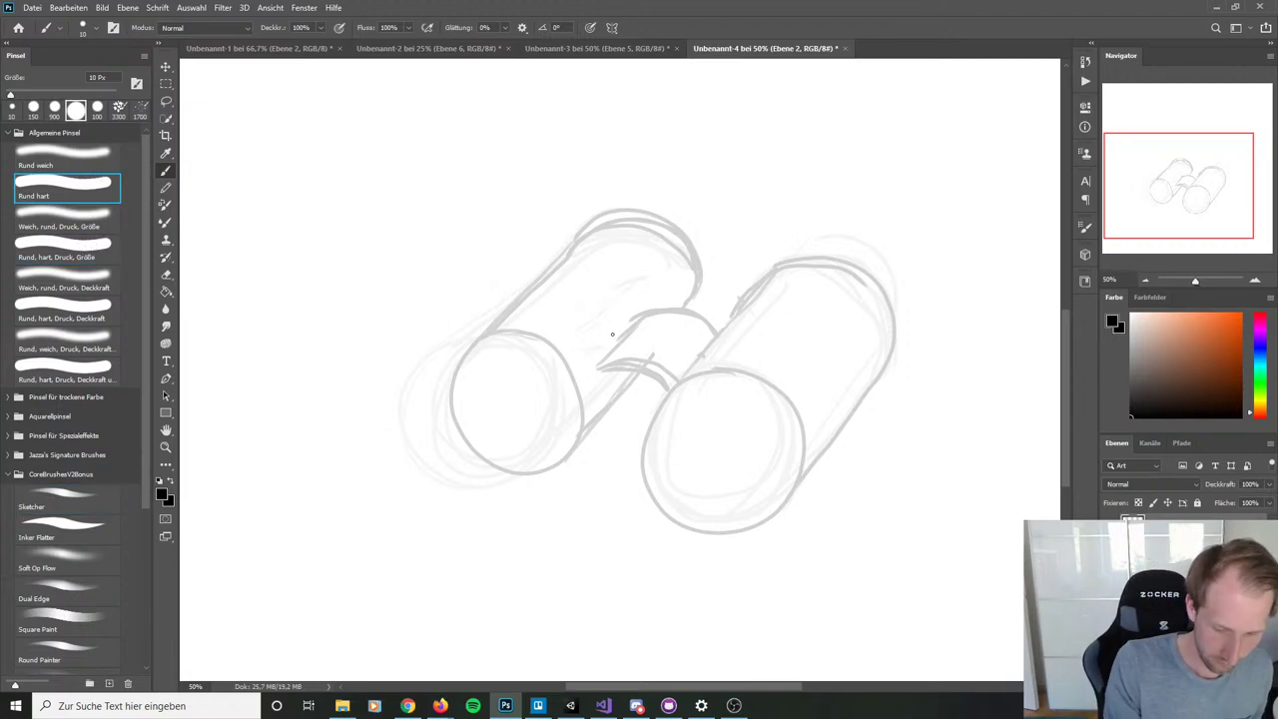
key("]")
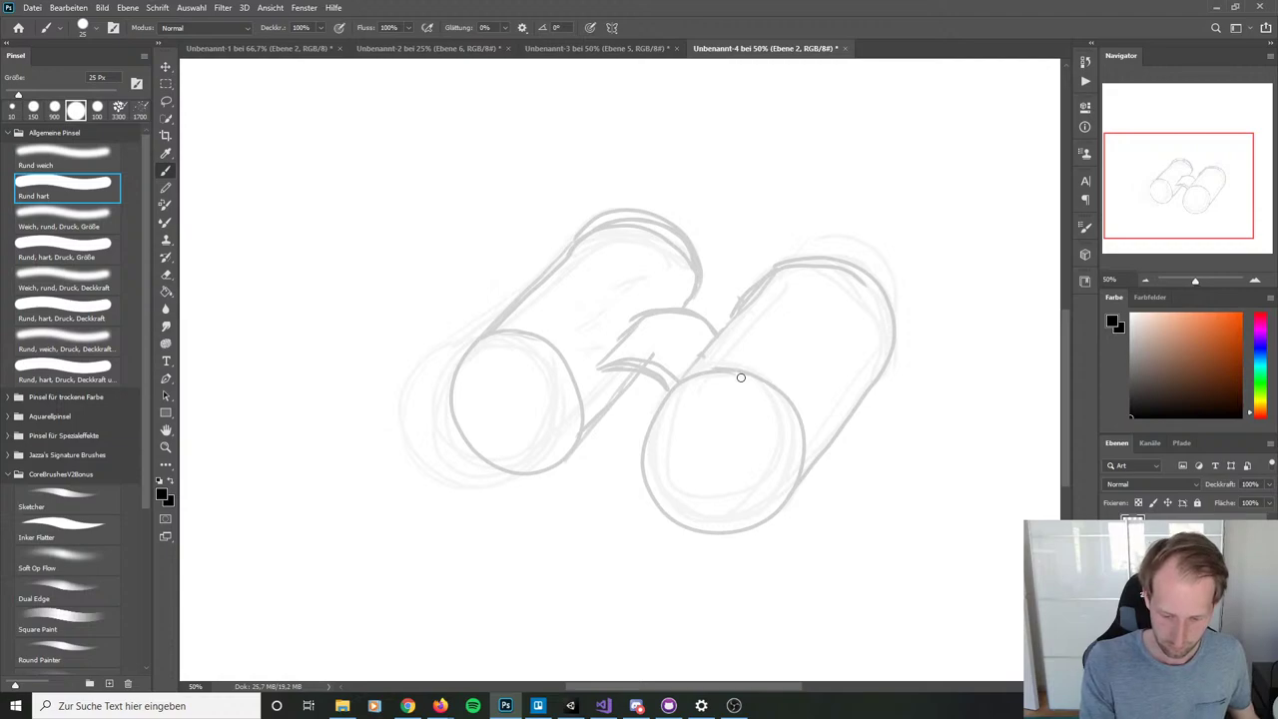
mouse_move(738, 375)
left_mouse_down()
mouse_move(673, 392)
mouse_move(652, 494)
mouse_move(759, 532)
mouse_move(810, 424)
mouse_move(727, 370)
left_mouse_up()
key("ctrl+z")
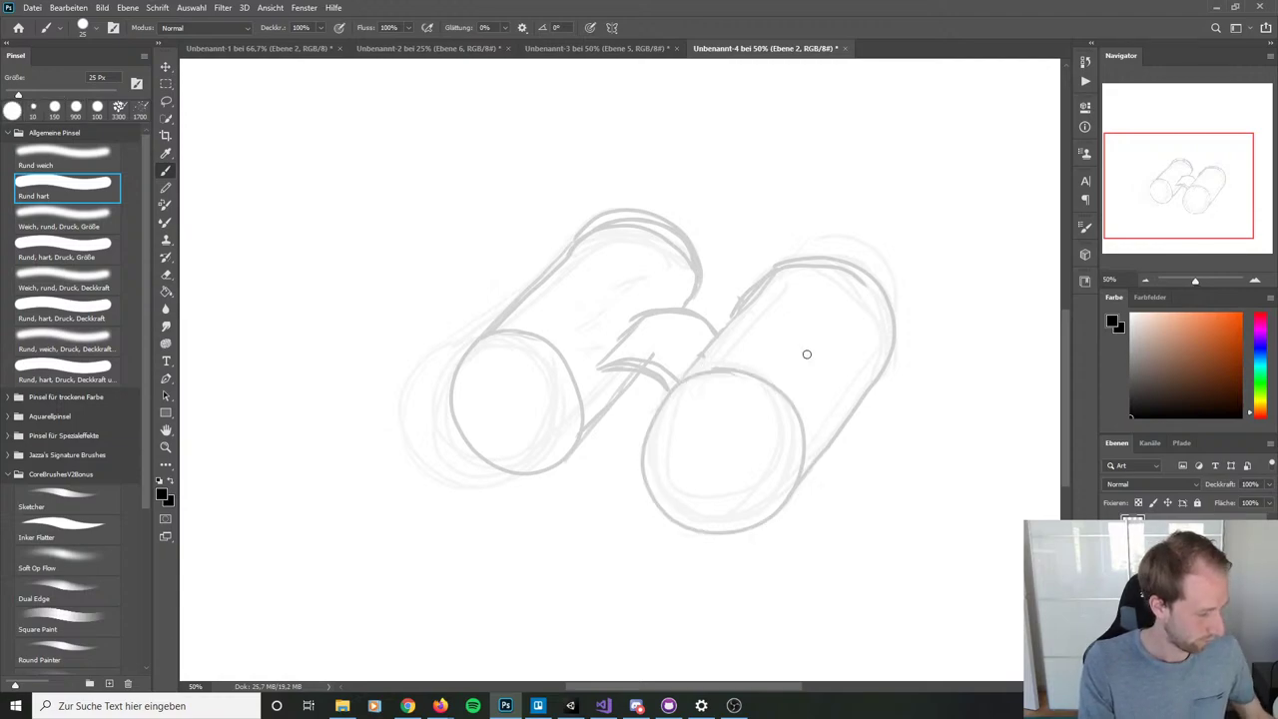
key("ctrl+plus")
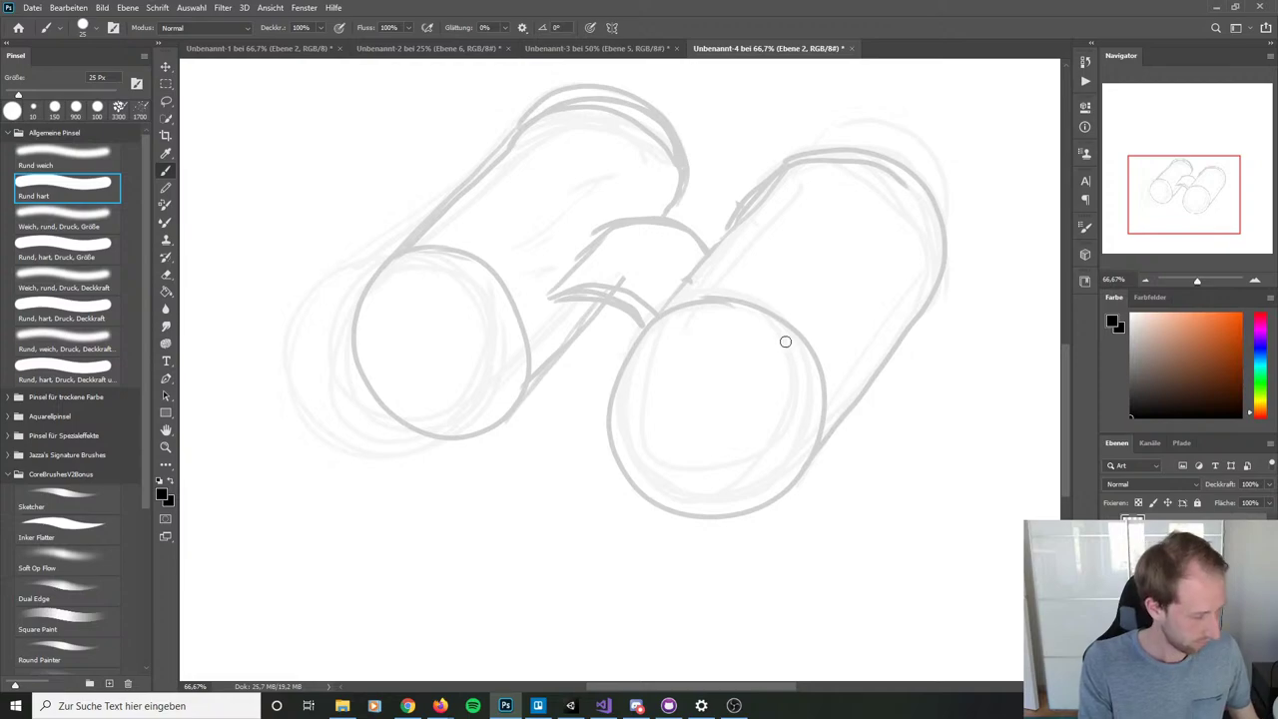
key("bracketleft")
mouse_move(708, 298)
left_mouse_down()
mouse_move(649, 309)
mouse_move(682, 526)
mouse_move(768, 317)
mouse_move(701, 300)
mouse_move(601, 376)
mouse_move(829, 440)
mouse_move(706, 318)
mouse_move(608, 444)
mouse_move(828, 415)
mouse_move(672, 289)
left_mouse_up()
key("ctrl+z")
key("ctrl+z")
left_click(711, 299)
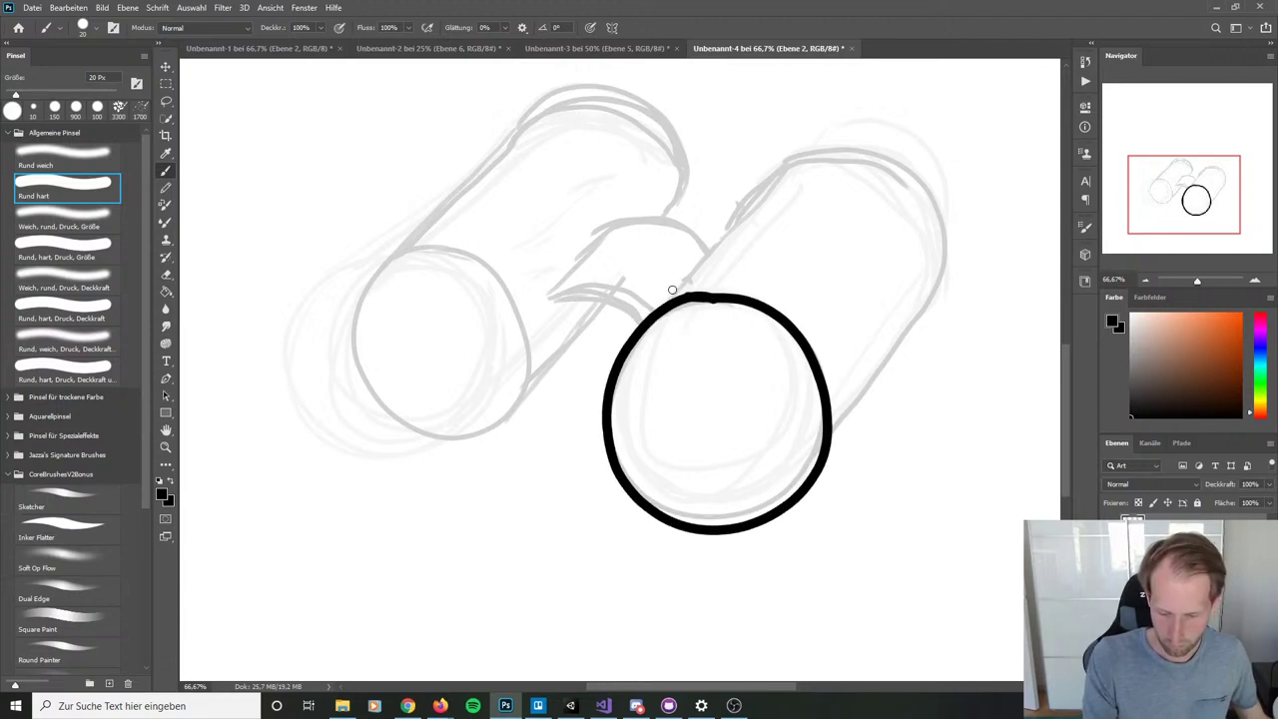
Step: Ink the right barrel's lower side as a straight line from the lens circle to the far end
left_click_drag(815, 481, 941, 274)
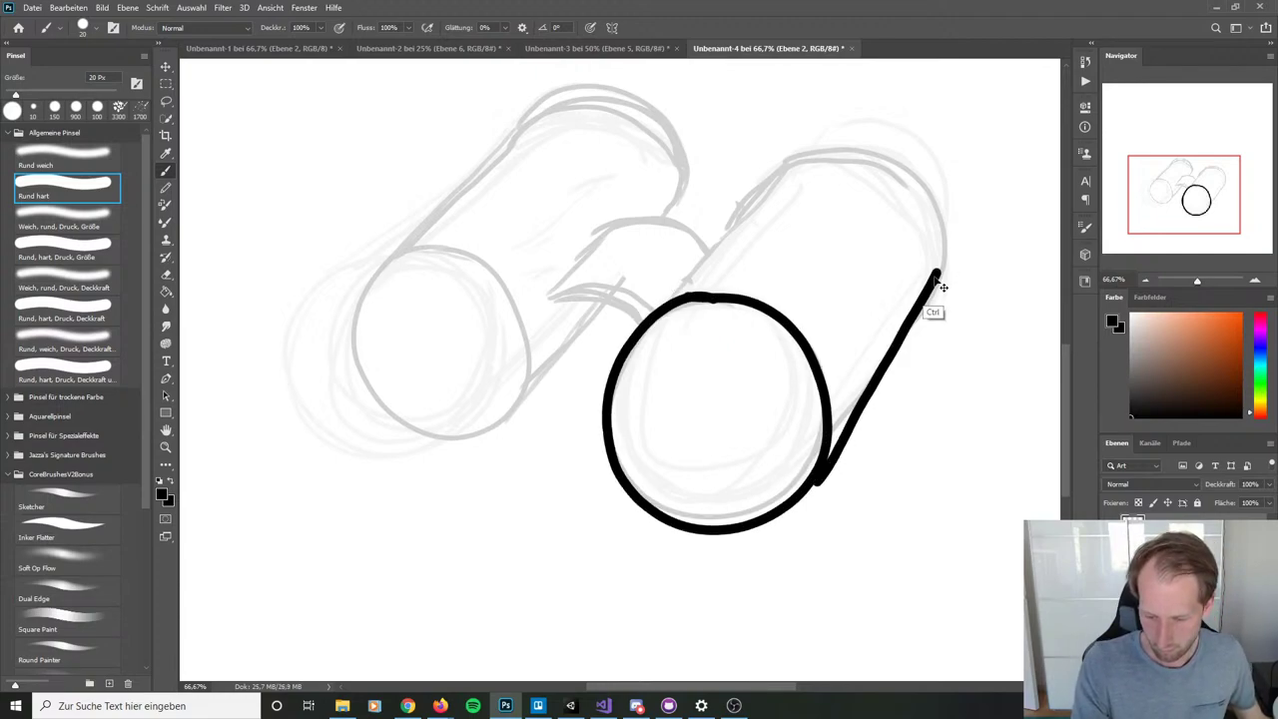
key("ctrl+z")
left_click_drag(825, 466, 938, 286)
key("ctrl+z")
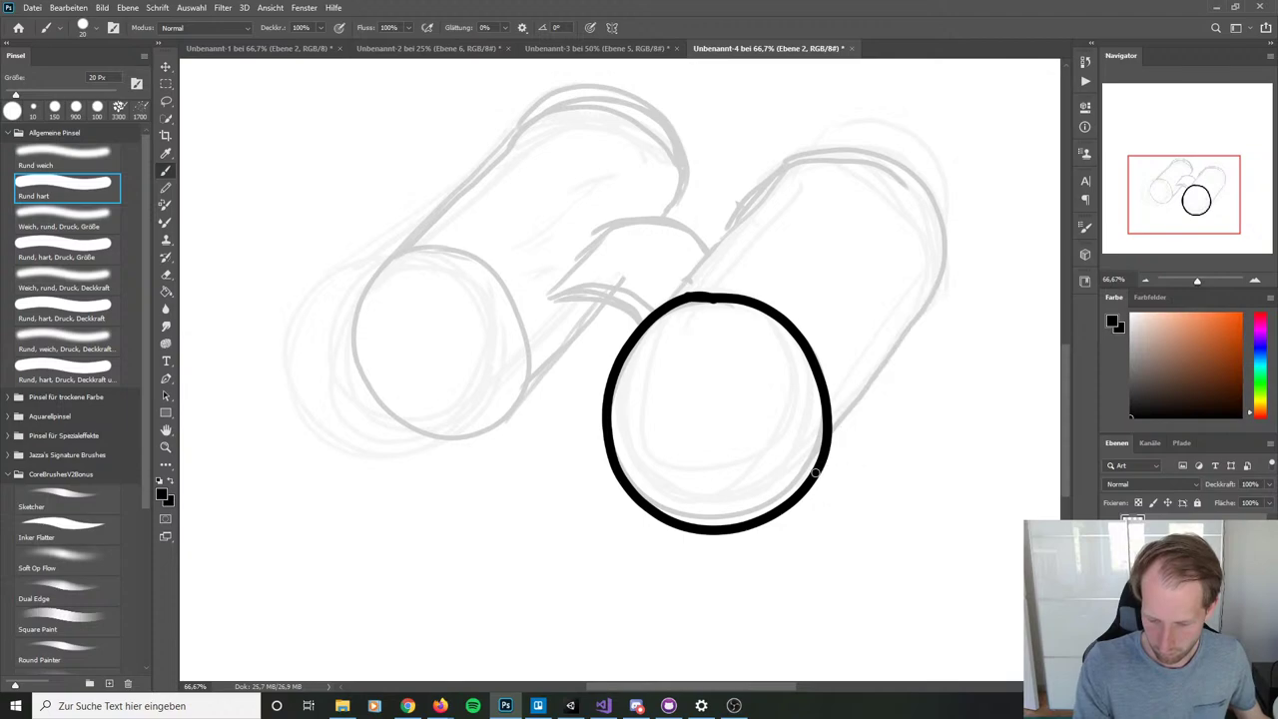
left_click_drag(816, 473, 944, 279)
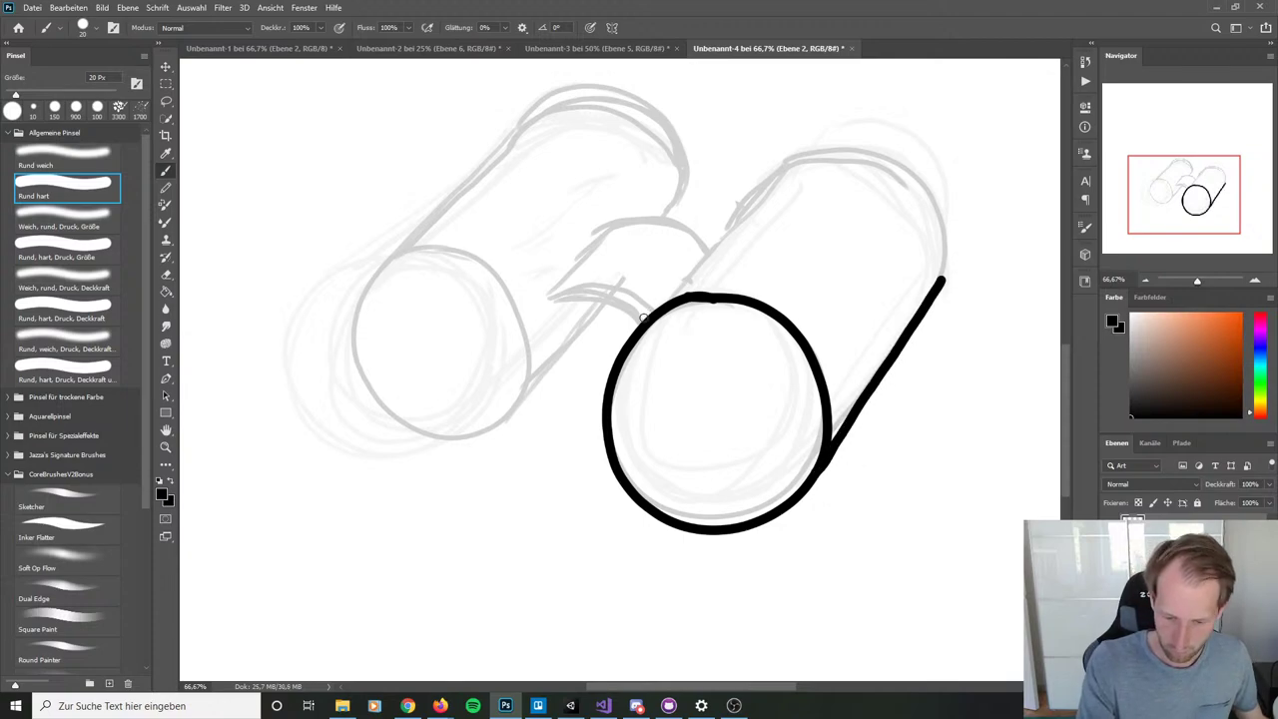
Step: Ink the right barrel's upper side from the lens circle towards the rounded far end
left_click_drag(642, 319, 773, 180)
key("ctrl+z")
left_click_drag(644, 319, 777, 176)
key("ctrl+z")
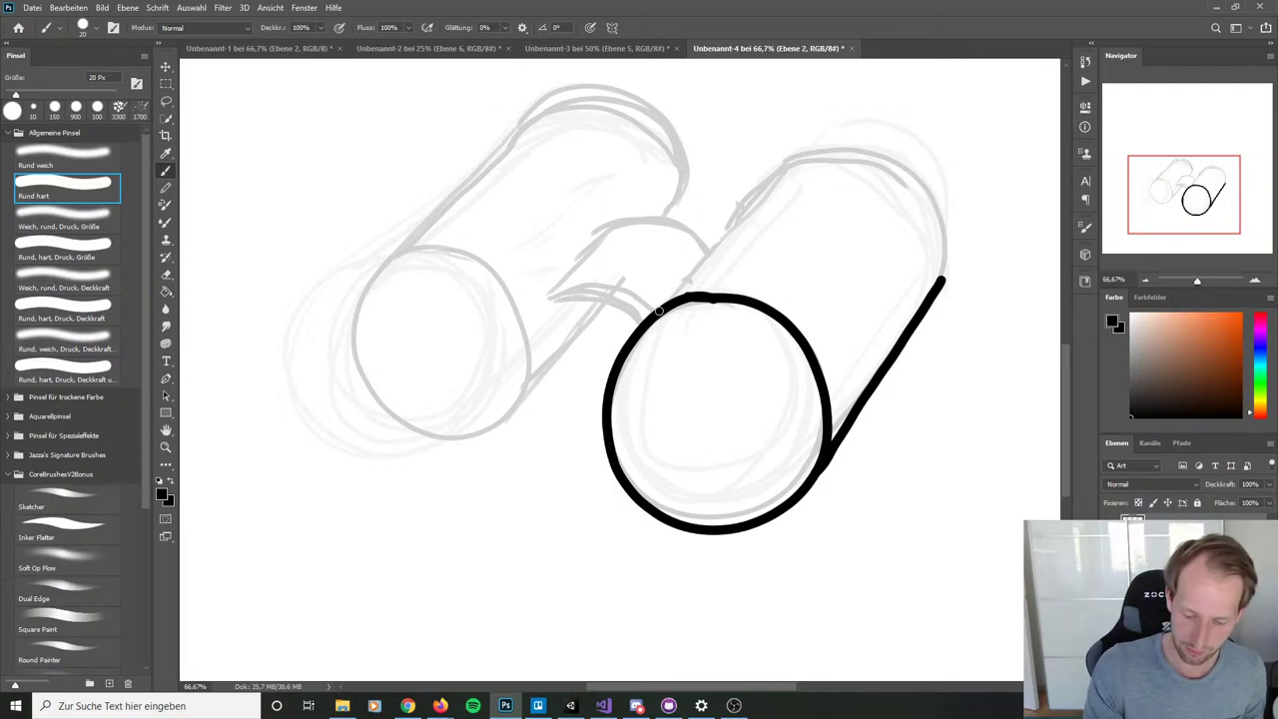
mouse_move(658, 311)
left_mouse_down()
mouse_move(840, 152)
mouse_move(937, 189)
mouse_move(941, 300)
left_mouse_up()
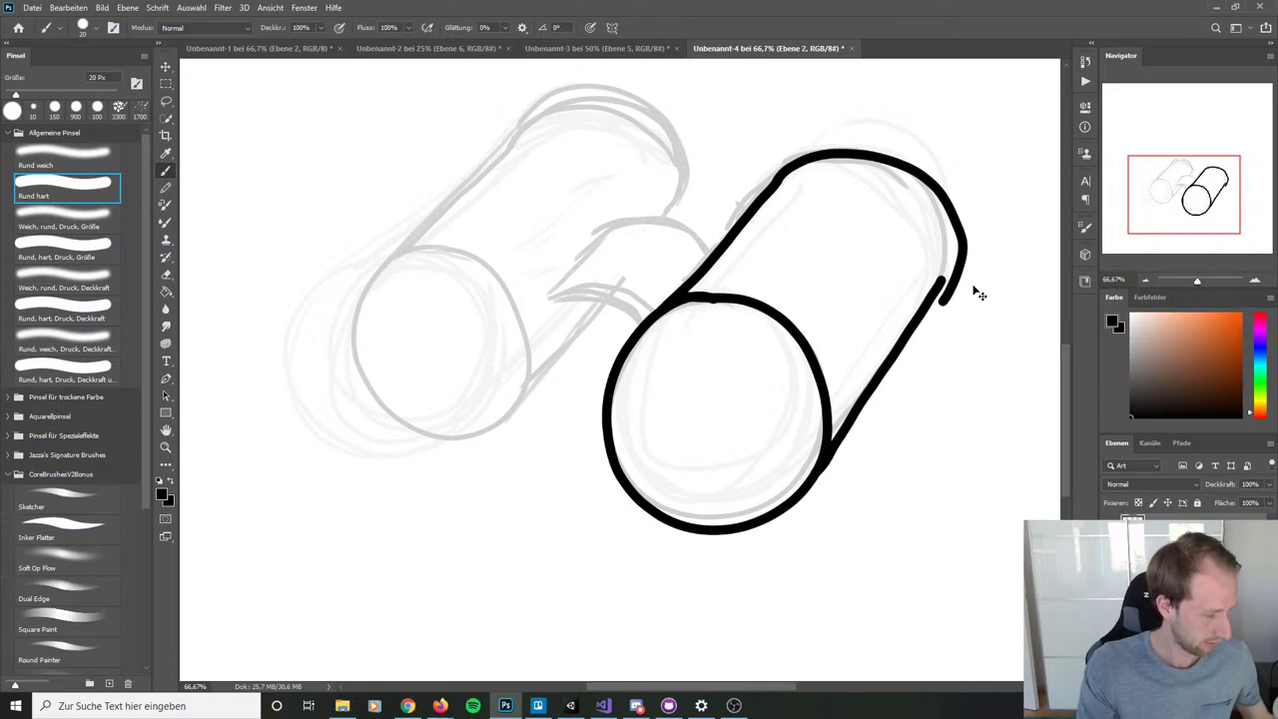
Step: Redo the right barrel's rounded far end until one smooth curve joins its upper and lower sides
key("ctrl+z")
mouse_move(787, 178)
left_mouse_down()
mouse_move(847, 147)
mouse_move(936, 189)
mouse_move(949, 291)
left_mouse_up()
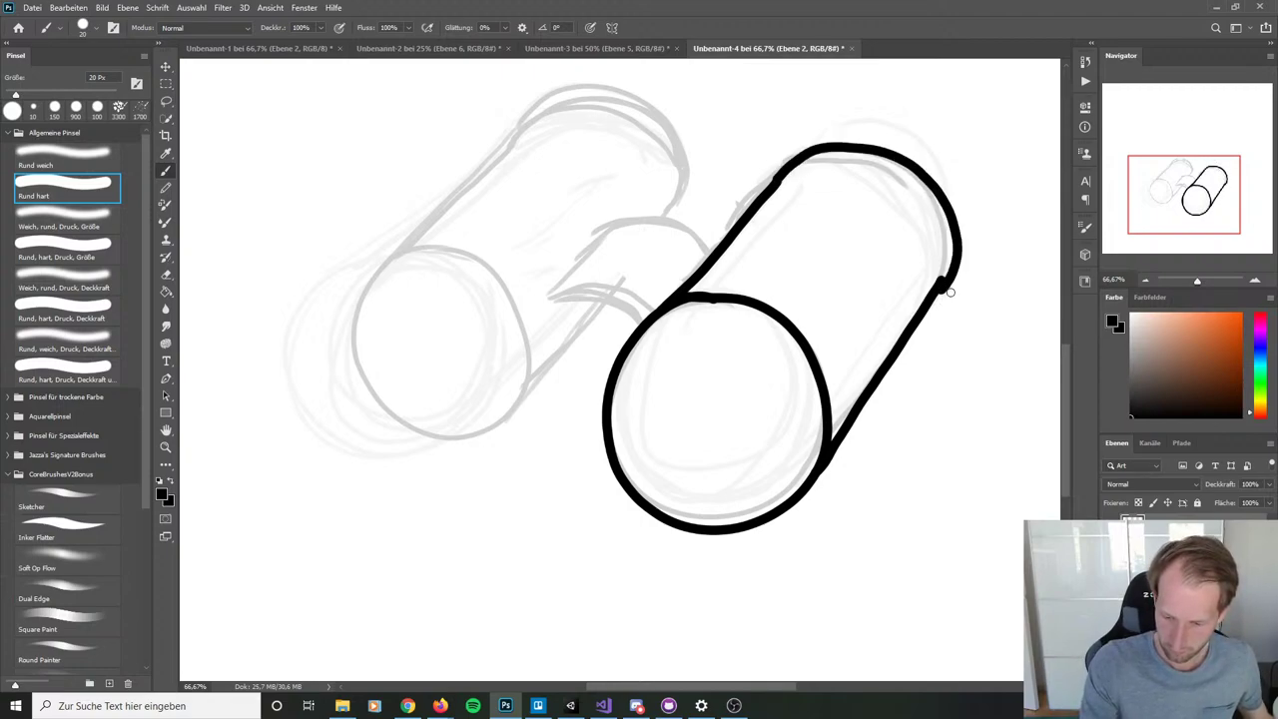
key("ctrl+z")
mouse_move(775, 182)
left_mouse_down()
mouse_move(798, 153)
mouse_move(879, 151)
mouse_move(942, 212)
left_mouse_up()
key("ctrl+z")
mouse_move(775, 186)
left_mouse_down()
mouse_move(916, 174)
mouse_move(942, 300)
left_mouse_up()
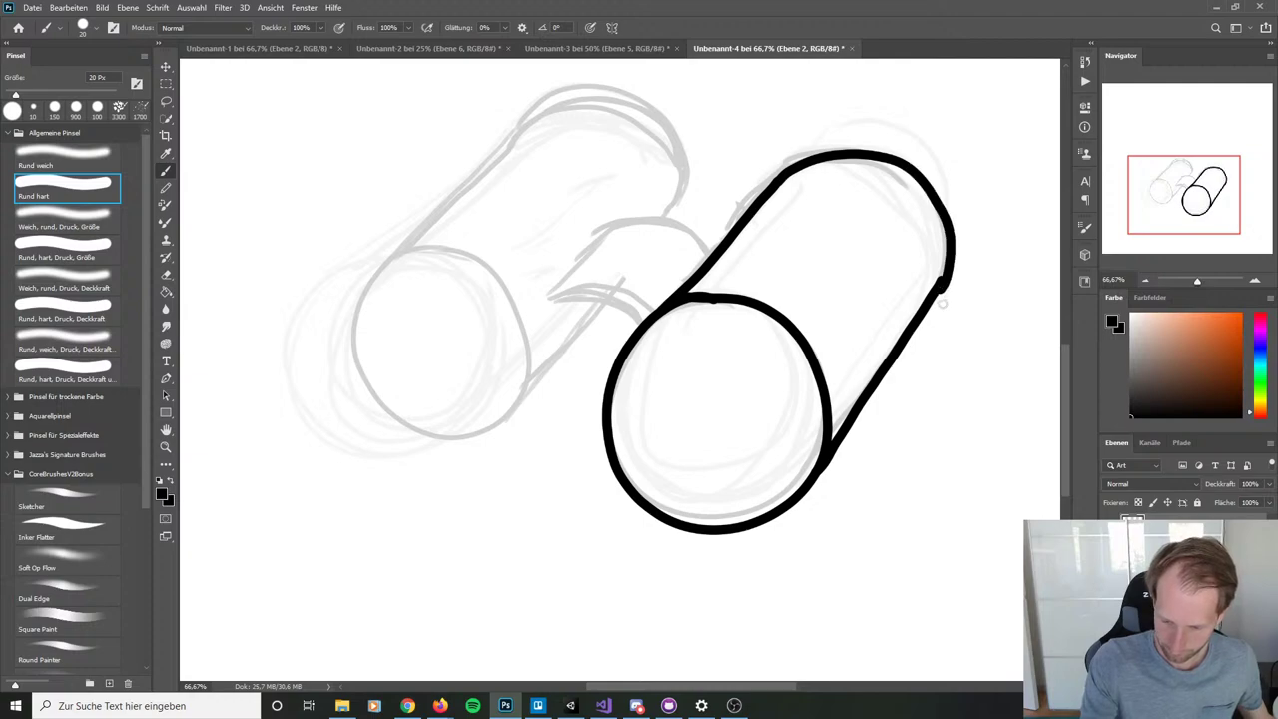
key("ctrl+z")
mouse_move(776, 184)
left_mouse_down()
mouse_move(857, 147)
mouse_move(928, 191)
mouse_move(943, 272)
left_mouse_up()
key("ctrl+z")
key("ctrl+z")
mouse_move(777, 186)
left_mouse_down()
mouse_move(805, 158)
mouse_move(872, 154)
mouse_move(925, 205)
mouse_move(937, 293)
mouse_move(785, 168)
mouse_move(834, 151)
mouse_move(900, 173)
mouse_move(935, 238)
mouse_move(843, 151)
mouse_move(905, 173)
mouse_move(937, 234)
mouse_move(814, 156)
mouse_move(876, 153)
mouse_move(936, 203)
mouse_move(938, 302)
left_mouse_up()
key("ctrl+z")
key("ctrl+z")
key("ctrl+z")
key("ctrl+z")
left_click_drag(810, 490, 921, 486)
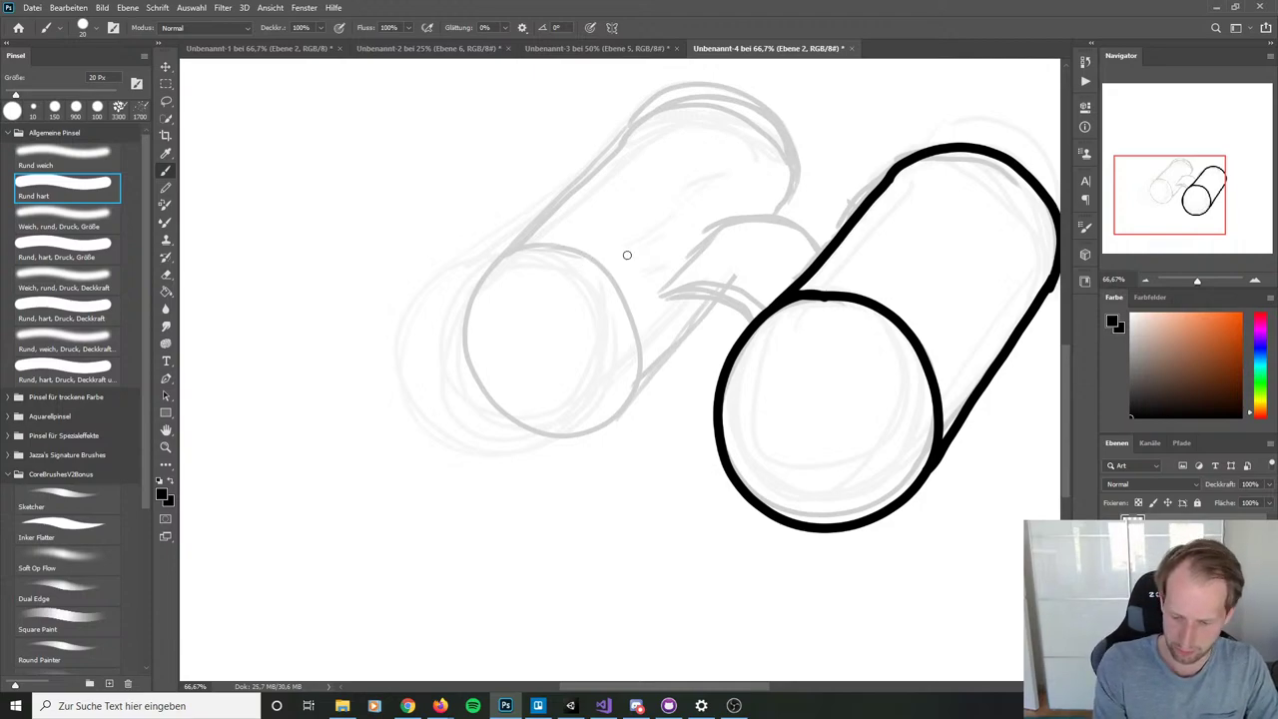
left_click(589, 264)
mouse_move(577, 250)
left_mouse_down()
mouse_move(476, 306)
mouse_move(635, 297)
mouse_move(585, 259)
mouse_move(515, 254)
mouse_move(461, 350)
mouse_move(530, 456)
mouse_move(647, 392)
mouse_move(583, 258)
mouse_move(499, 272)
mouse_move(492, 398)
mouse_move(600, 438)
mouse_move(637, 313)
mouse_move(581, 251)
mouse_move(534, 245)
mouse_move(476, 311)
mouse_move(509, 436)
mouse_move(631, 424)
mouse_move(631, 295)
mouse_move(575, 252)
mouse_move(495, 278)
mouse_move(481, 389)
mouse_move(590, 445)
mouse_move(637, 326)
mouse_move(546, 245)
left_mouse_up()
key("ctrl+z")
key("ctrl+z")
key("ctrl+z")
key("ctrl+z")
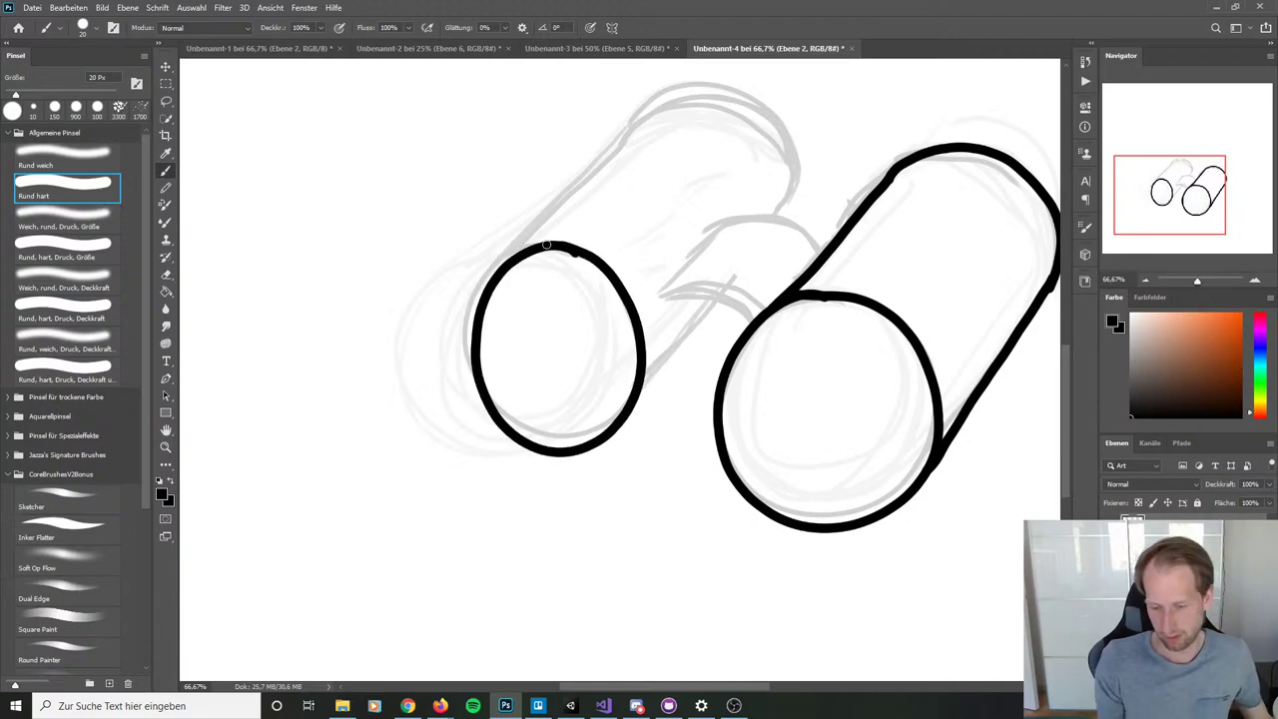
key("ctrl+z")
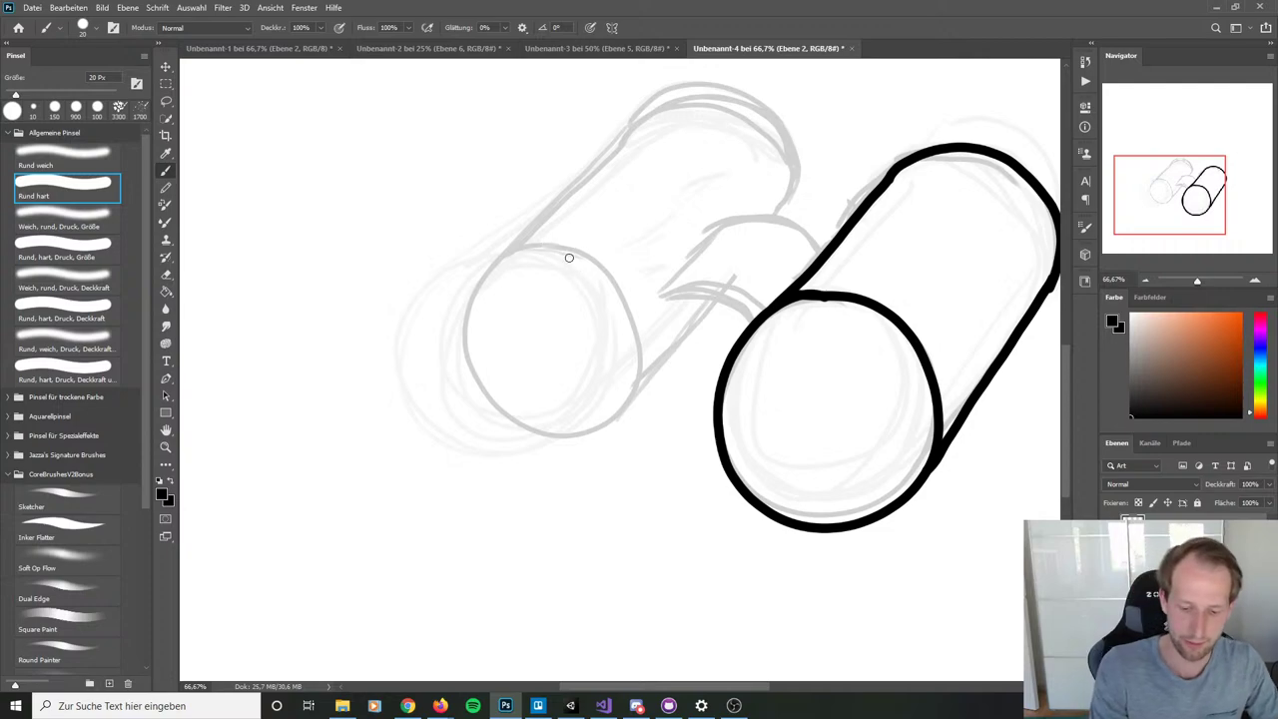
mouse_move(574, 260)
left_mouse_down()
mouse_move(483, 285)
mouse_move(521, 433)
mouse_move(642, 375)
mouse_move(555, 248)
mouse_move(477, 337)
mouse_move(604, 442)
mouse_move(629, 311)
mouse_move(508, 258)
mouse_move(482, 381)
mouse_move(613, 434)
mouse_move(623, 288)
mouse_move(517, 243)
mouse_move(460, 348)
mouse_move(561, 461)
mouse_move(649, 344)
mouse_move(529, 246)
mouse_move(467, 322)
mouse_move(512, 430)
mouse_move(630, 411)
mouse_move(630, 296)
mouse_move(557, 242)
mouse_move(575, 248)
mouse_move(480, 308)
mouse_move(516, 432)
mouse_move(641, 373)
mouse_move(528, 249)
mouse_move(470, 351)
mouse_move(552, 447)
mouse_move(636, 364)
mouse_move(577, 255)
mouse_move(560, 248)
mouse_move(503, 260)
mouse_move(474, 335)
mouse_move(528, 428)
mouse_move(633, 407)
mouse_move(629, 307)
mouse_move(551, 251)
mouse_move(570, 247)
mouse_move(469, 289)
mouse_move(486, 426)
mouse_move(544, 247)
mouse_move(521, 422)
mouse_move(489, 271)
mouse_move(574, 444)
mouse_move(599, 260)
mouse_move(585, 257)
mouse_move(472, 384)
mouse_move(639, 344)
mouse_move(586, 258)
mouse_move(540, 244)
mouse_move(519, 447)
mouse_move(570, 253)
mouse_move(474, 368)
mouse_move(629, 311)
mouse_move(534, 243)
mouse_move(570, 256)
mouse_move(488, 273)
mouse_move(592, 432)
mouse_move(559, 242)
mouse_move(491, 250)
mouse_move(617, 409)
mouse_move(567, 256)
left_mouse_up()
key("ctrl+z")
key("ctrl+z")
key("ctrl+z")
key("ctrl+z")
key("ctrl+z")
key("ctrl+z")
key("ctrl+z")
key("ctrl+z")
key("ctrl+z")
key("ctrl+z")
key("ctrl+z")
key("ctrl+z")
key("ctrl+z")
key("ctrl+z")
key("ctrl+z")
key("ctrl+z")
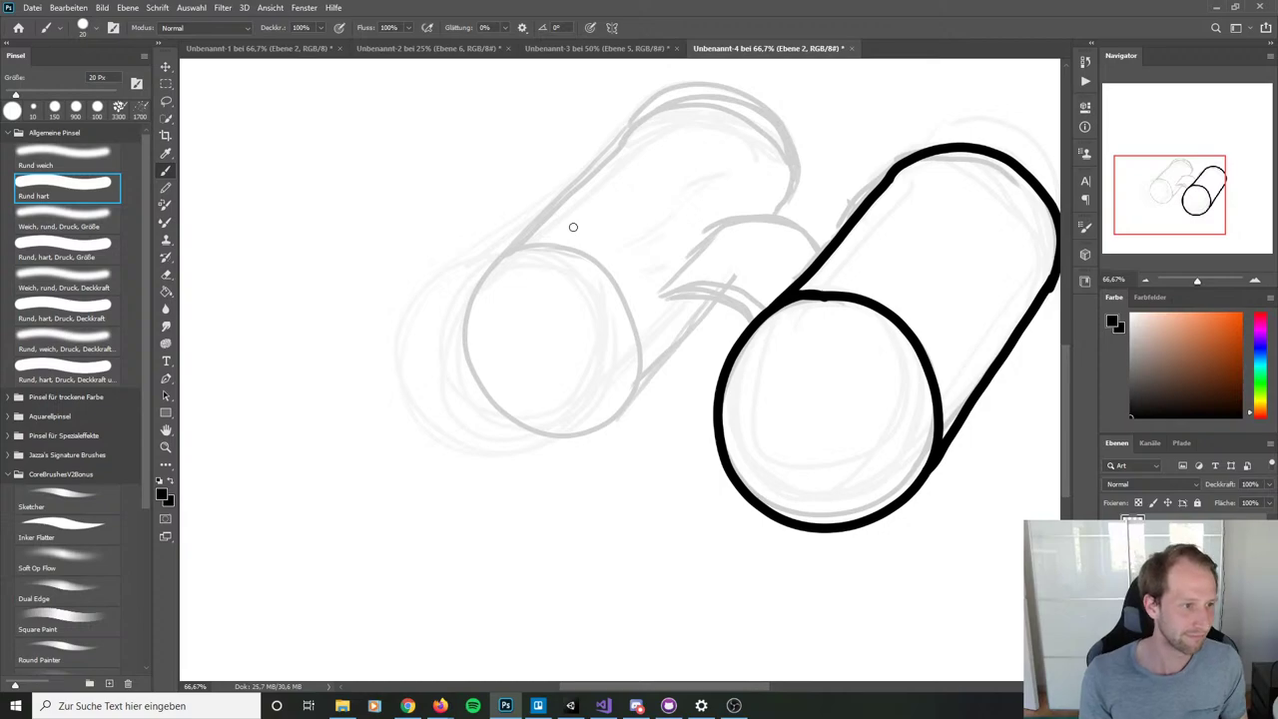
Step: Ink the left lens circle over the grey guide with the 20 px hard round brush
key("ctrl+plus")
key("ctrl+plus")
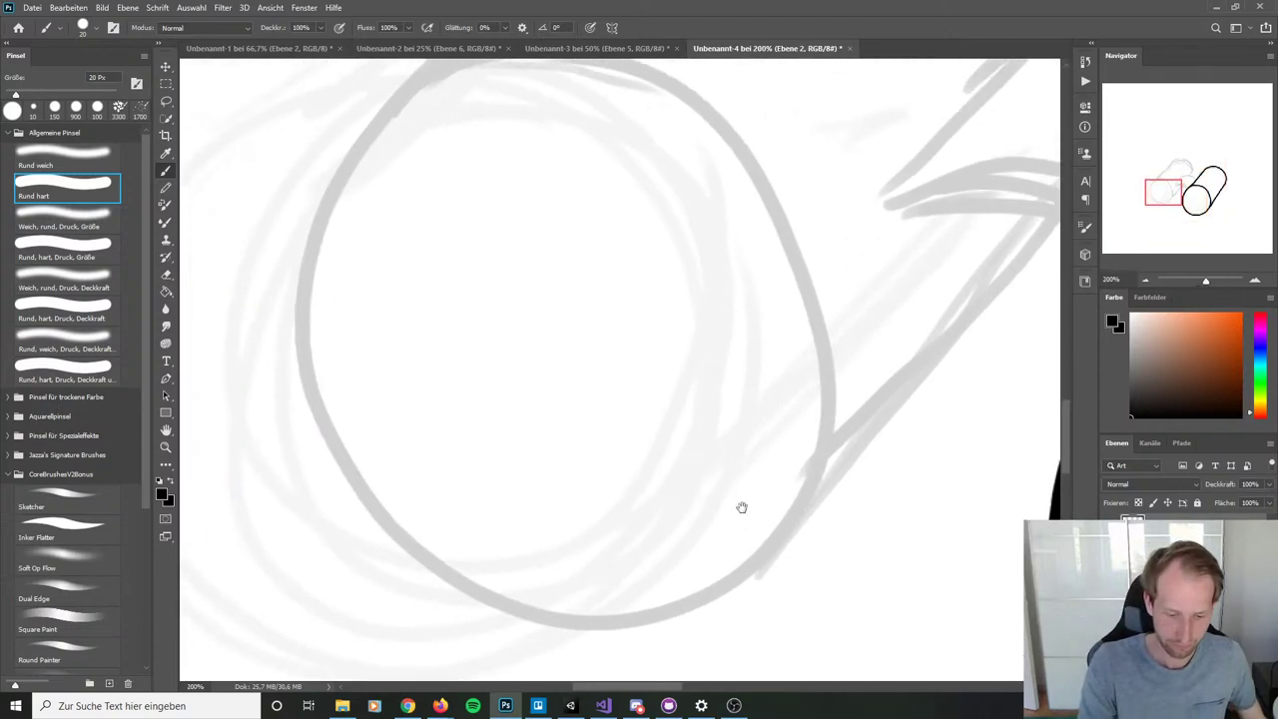
key("ctrl+minus")
mouse_move(639, 220)
left_mouse_down()
mouse_move(493, 286)
mouse_move(513, 437)
mouse_move(654, 482)
left_mouse_up()
key("ctrl+z")
mouse_move(617, 217)
left_mouse_down()
mouse_move(579, 212)
mouse_move(465, 348)
mouse_move(678, 491)
mouse_move(724, 379)
mouse_move(591, 209)
mouse_move(476, 408)
mouse_move(713, 400)
mouse_move(579, 220)
mouse_move(613, 209)
mouse_move(468, 406)
mouse_move(719, 379)
mouse_move(611, 209)
left_mouse_up()
key("ctrl+z")
key("ctrl+z")
key("ctrl+minus")
key("ctrl+minus")
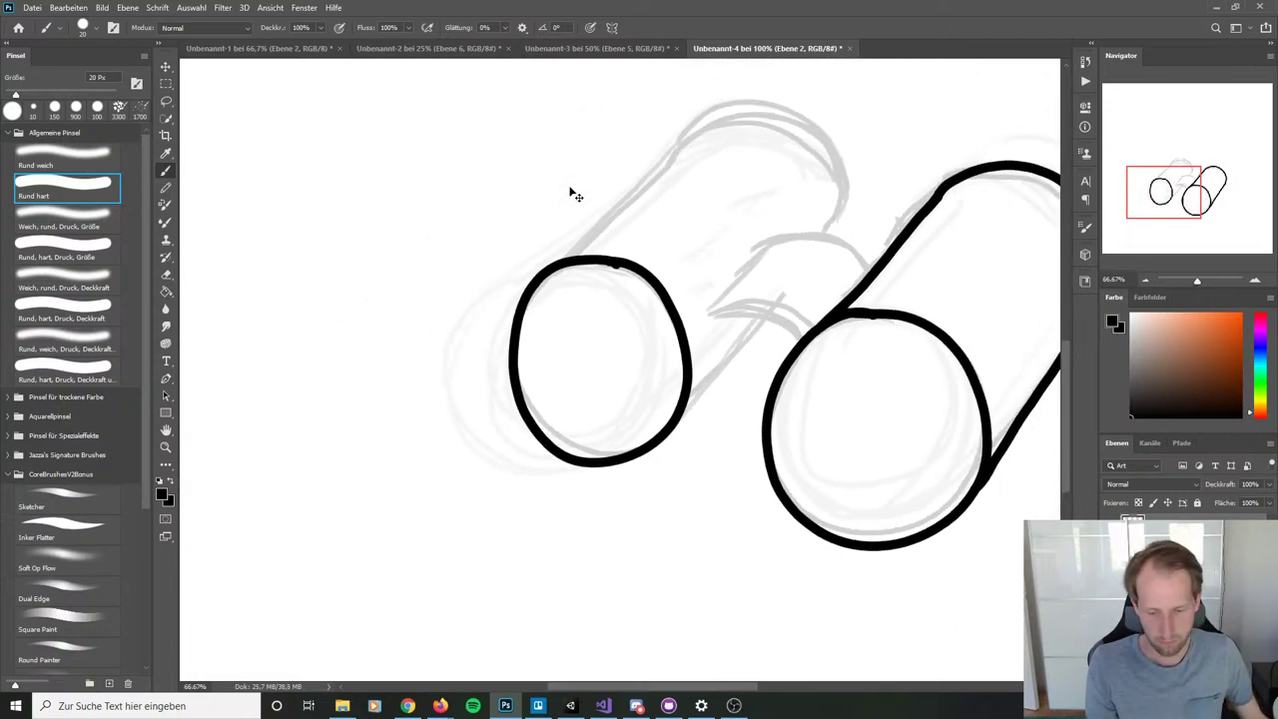
Step: Ink the bridge's slanted side edge and its two curved edges, joining them to the right barrel
key("ctrl+plus")
key("ctrl+plus")
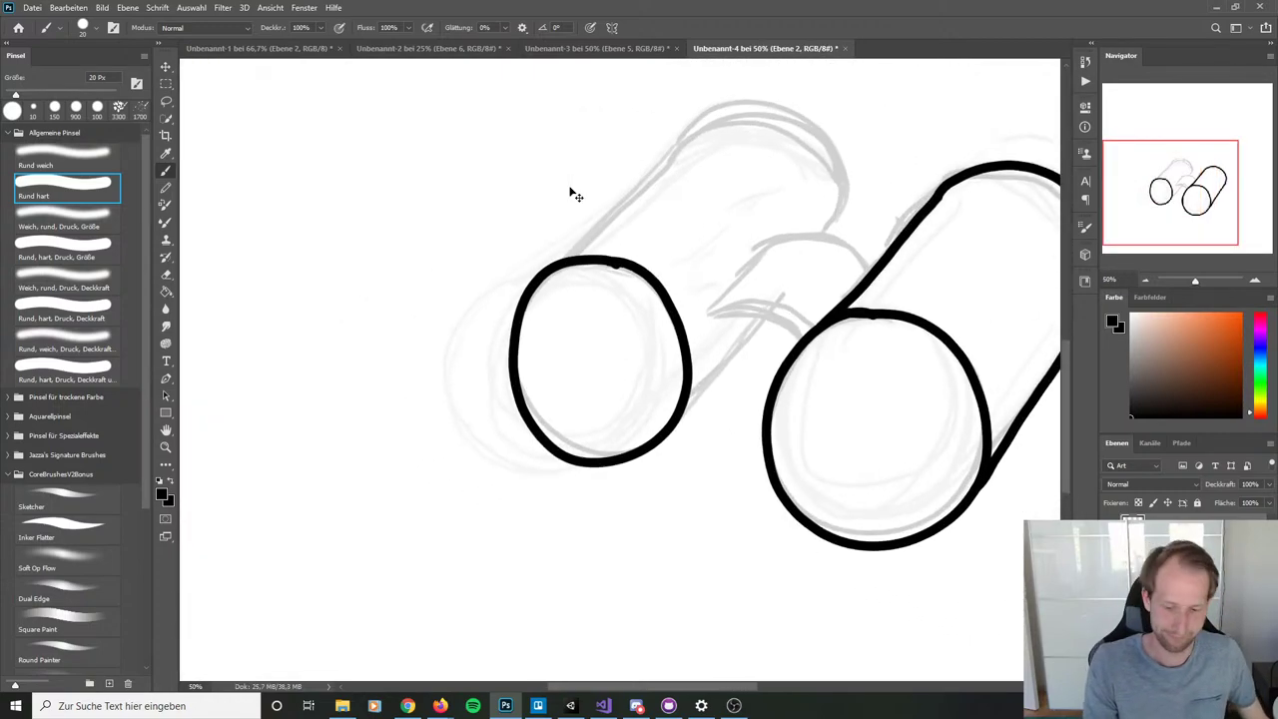
left_click_drag(597, 395, 718, 265)
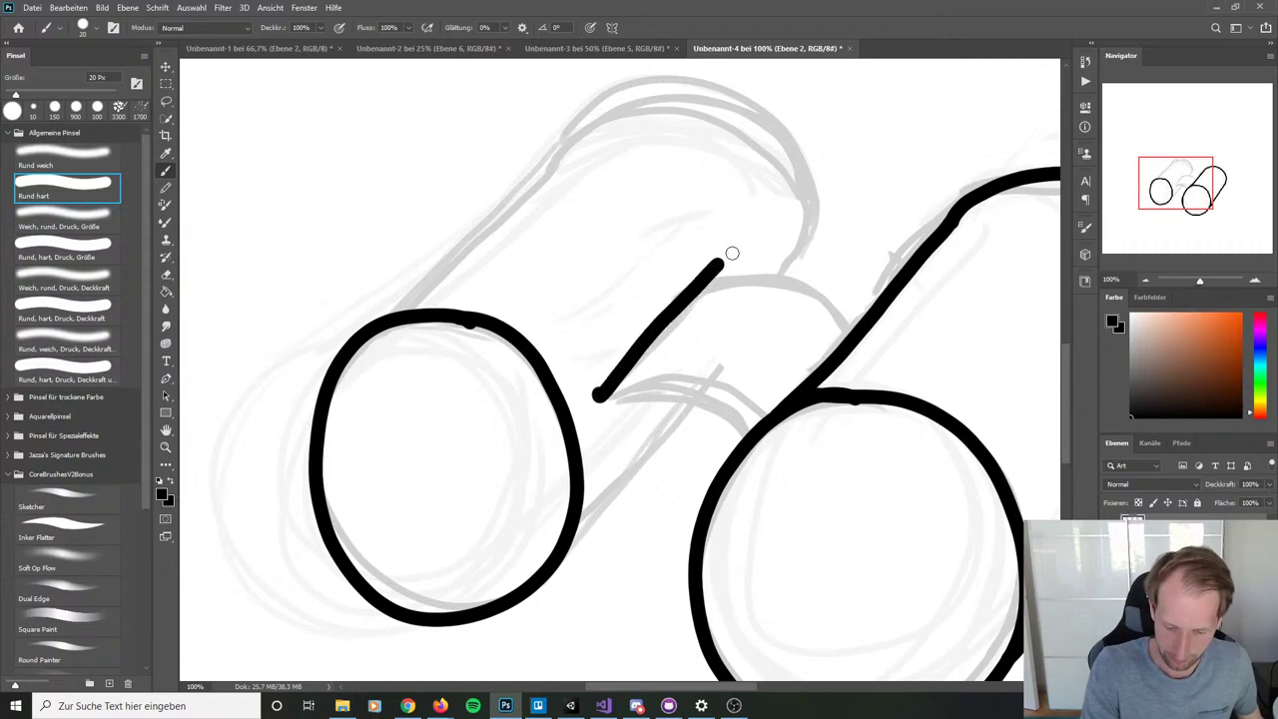
key("ctrl+z")
left_click_drag(599, 396, 693, 290)
key("ctrl+z")
mouse_move(601, 395)
left_mouse_down()
mouse_move(699, 286)
mouse_move(795, 286)
mouse_move(841, 318)
left_mouse_up()
key("ctrl+z")
mouse_move(689, 284)
left_mouse_down()
mouse_move(809, 309)
mouse_move(854, 341)
left_mouse_up()
mouse_move(605, 389)
left_mouse_down()
mouse_move(679, 388)
mouse_move(766, 429)
left_mouse_up()
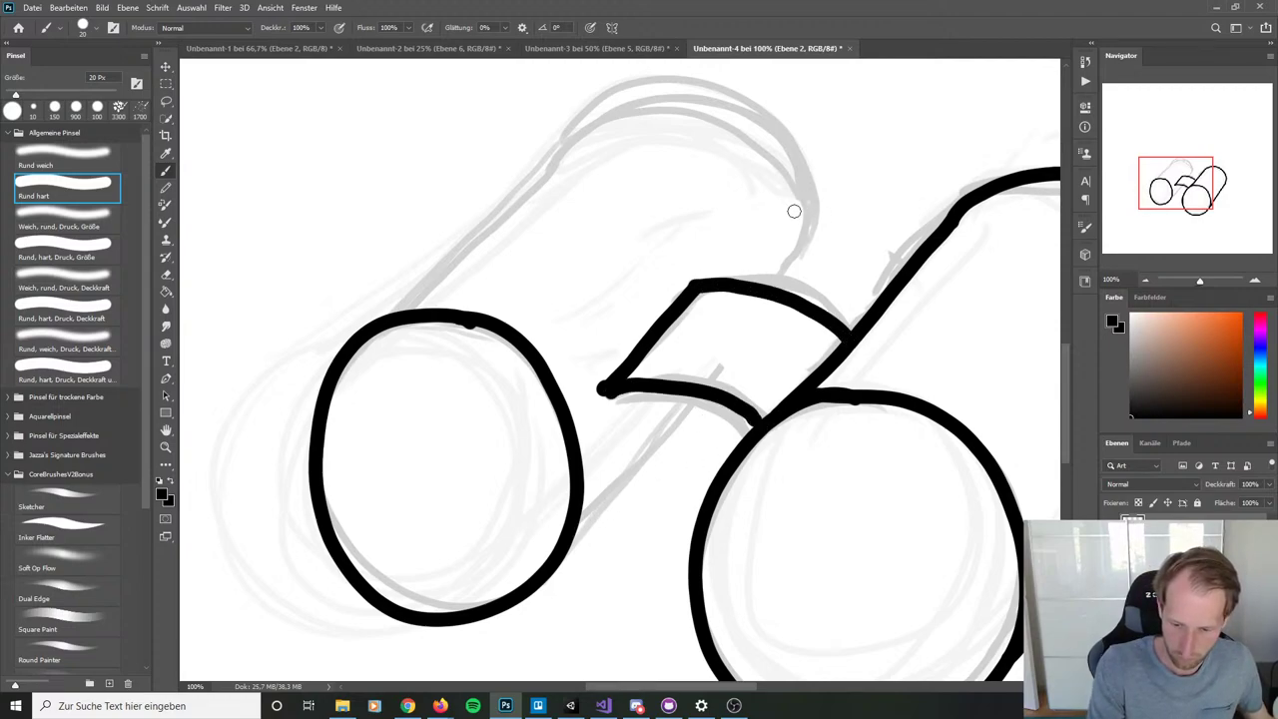
Step: Ink the left barrel's upper side from the lens circle to the start of its rounded far end
left_click_drag(371, 319, 583, 128)
key("ctrl+z")
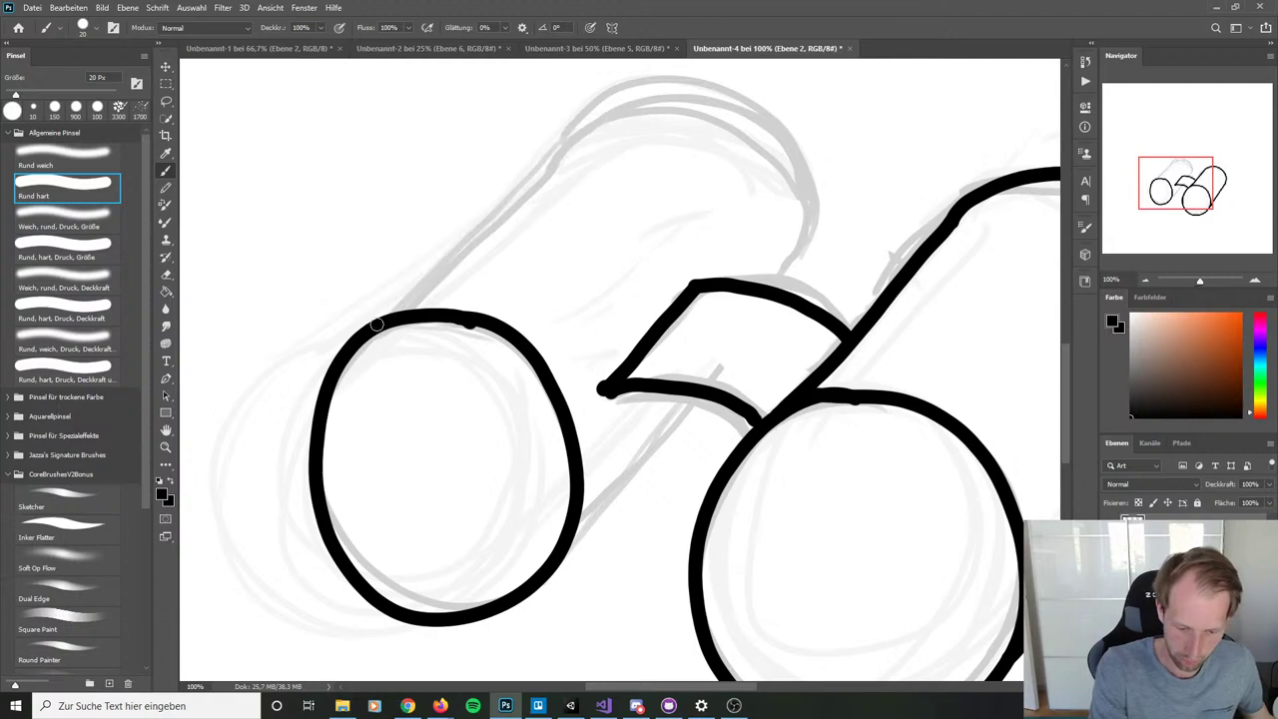
mouse_move(373, 322)
left_mouse_down()
mouse_move(604, 119)
mouse_move(694, 107)
mouse_move(785, 143)
mouse_move(813, 220)
mouse_move(799, 262)
left_mouse_up()
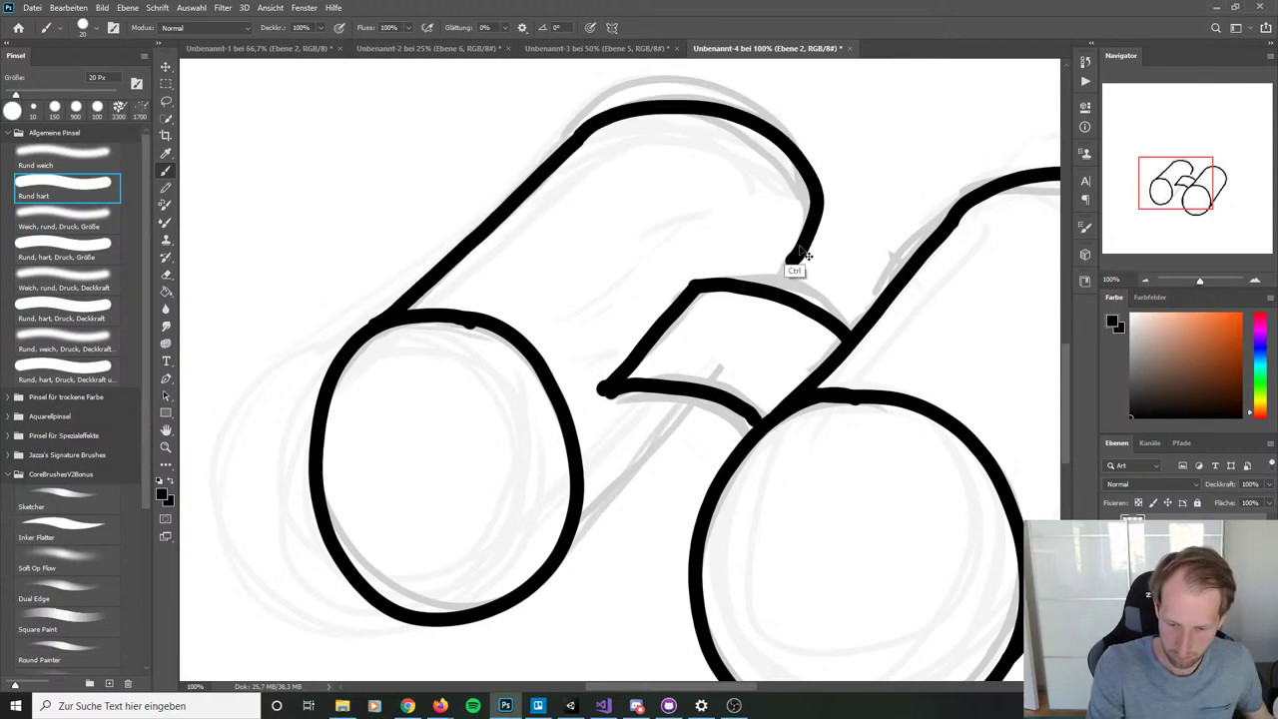
key("ctrl+z")
mouse_move(585, 129)
left_mouse_down()
mouse_move(631, 108)
mouse_move(727, 105)
mouse_move(806, 159)
mouse_move(788, 282)
left_mouse_up()
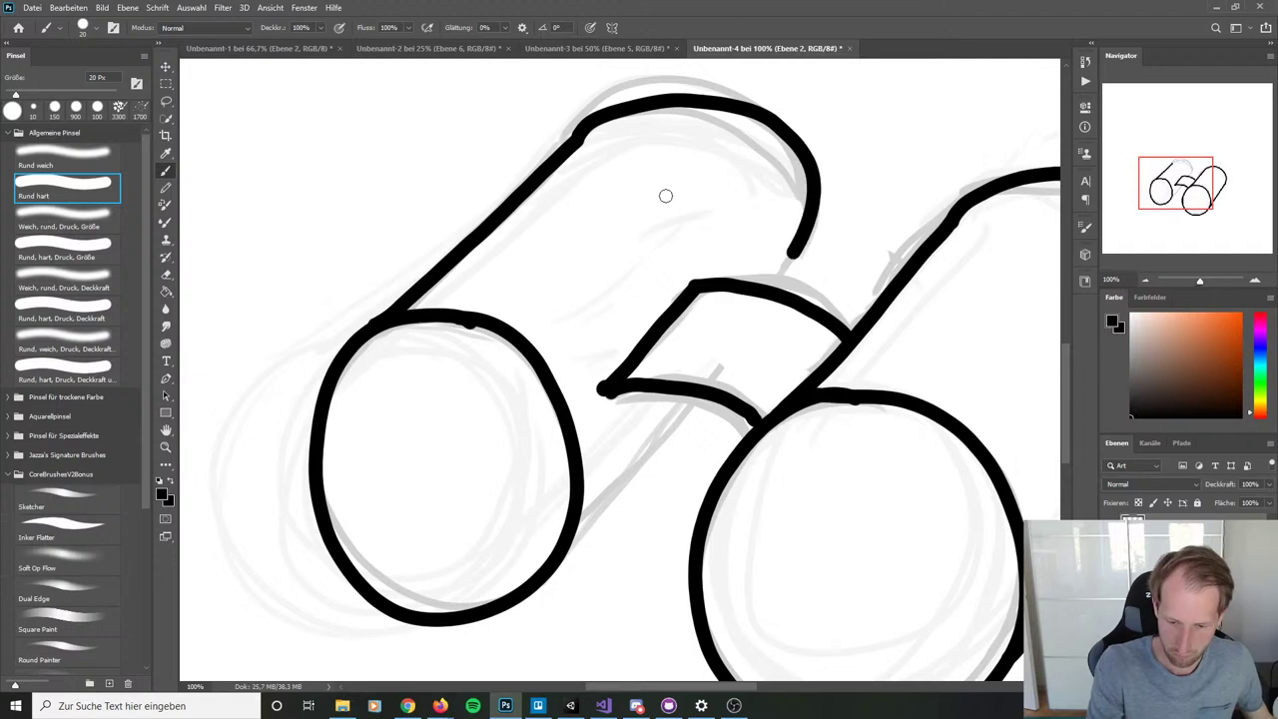
key("ctrl+z")
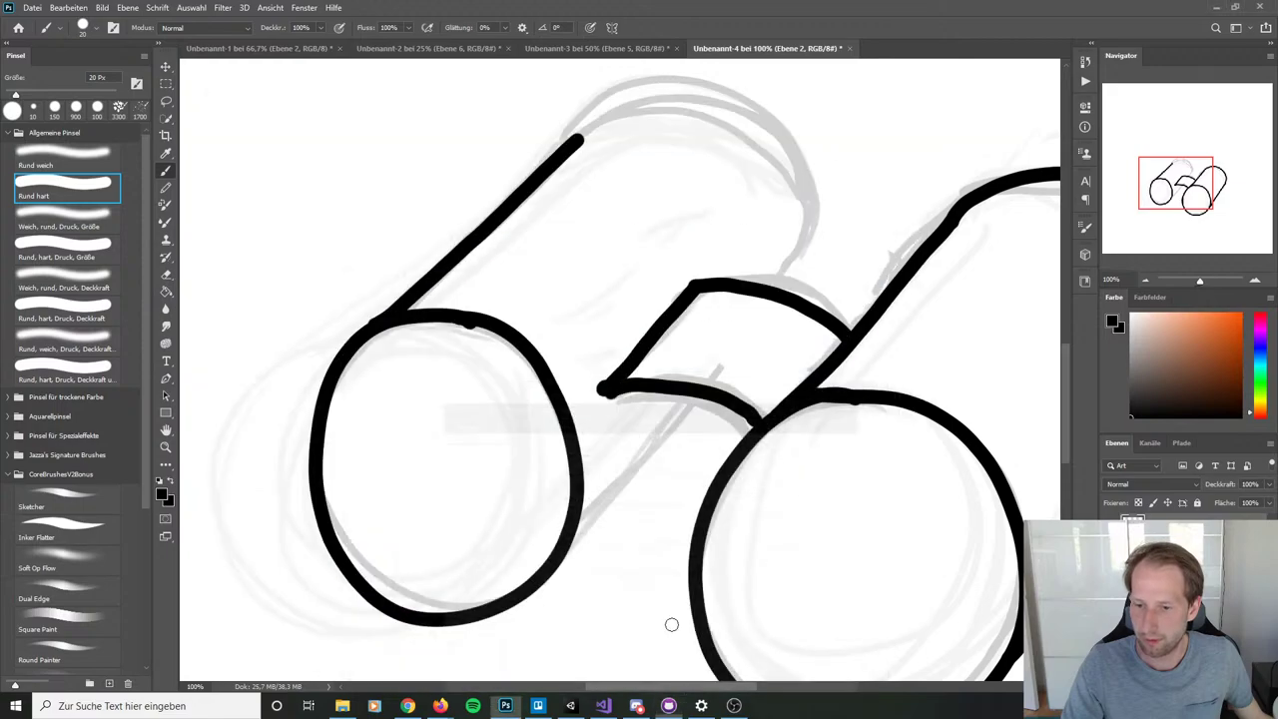
Step: Switch to Discord, enlarge the call partner's shared Unity screen and watch the backpack being tested in the game
left_click(636, 704)
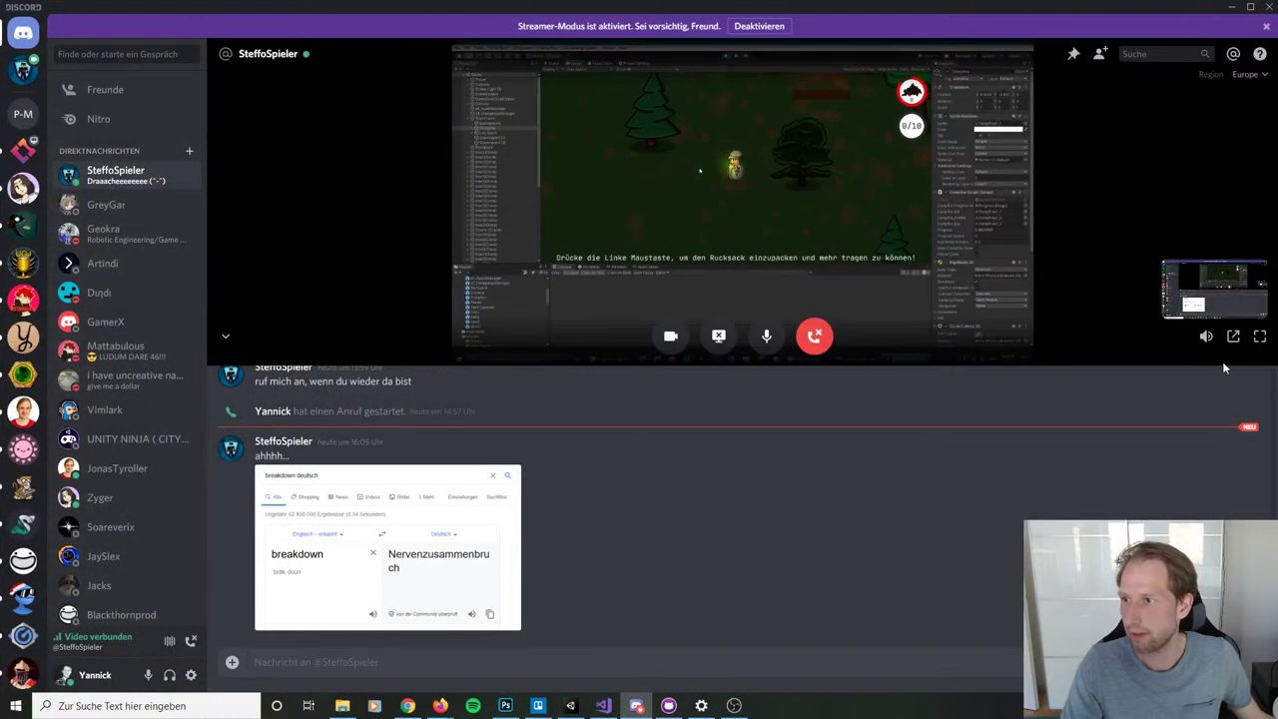
left_click(1258, 336)
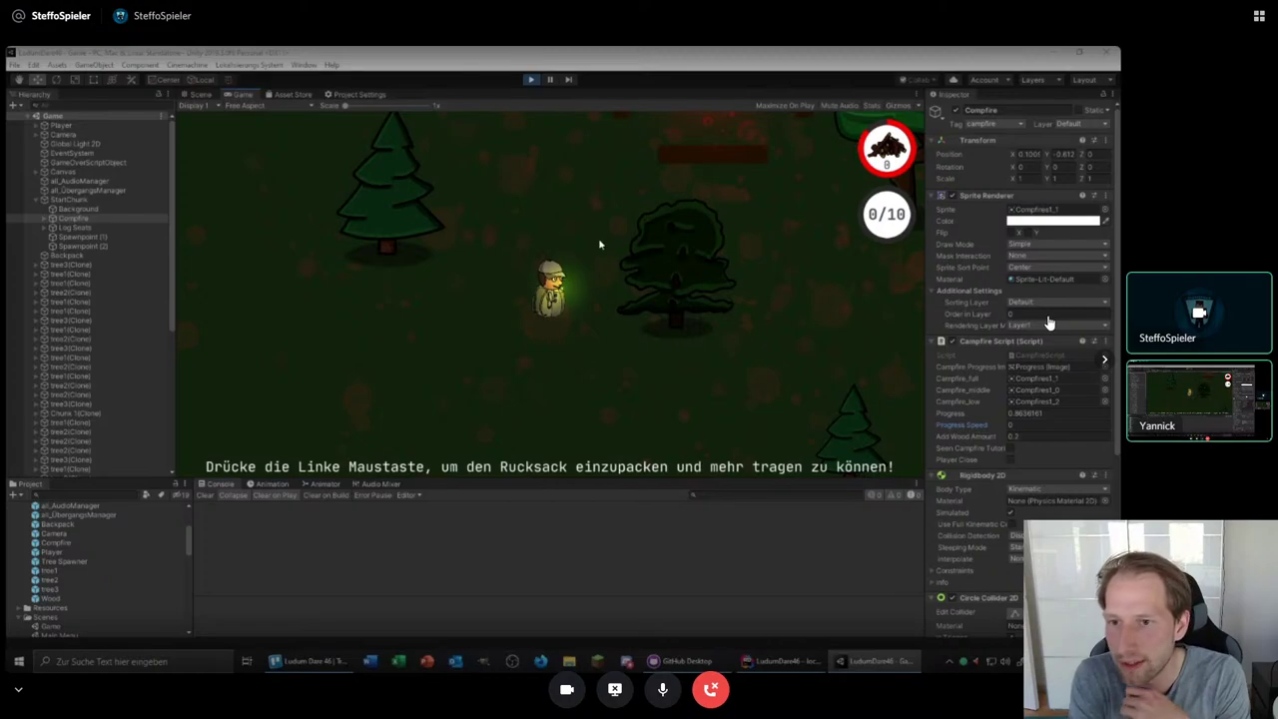
left_click(540, 311)
key("w")
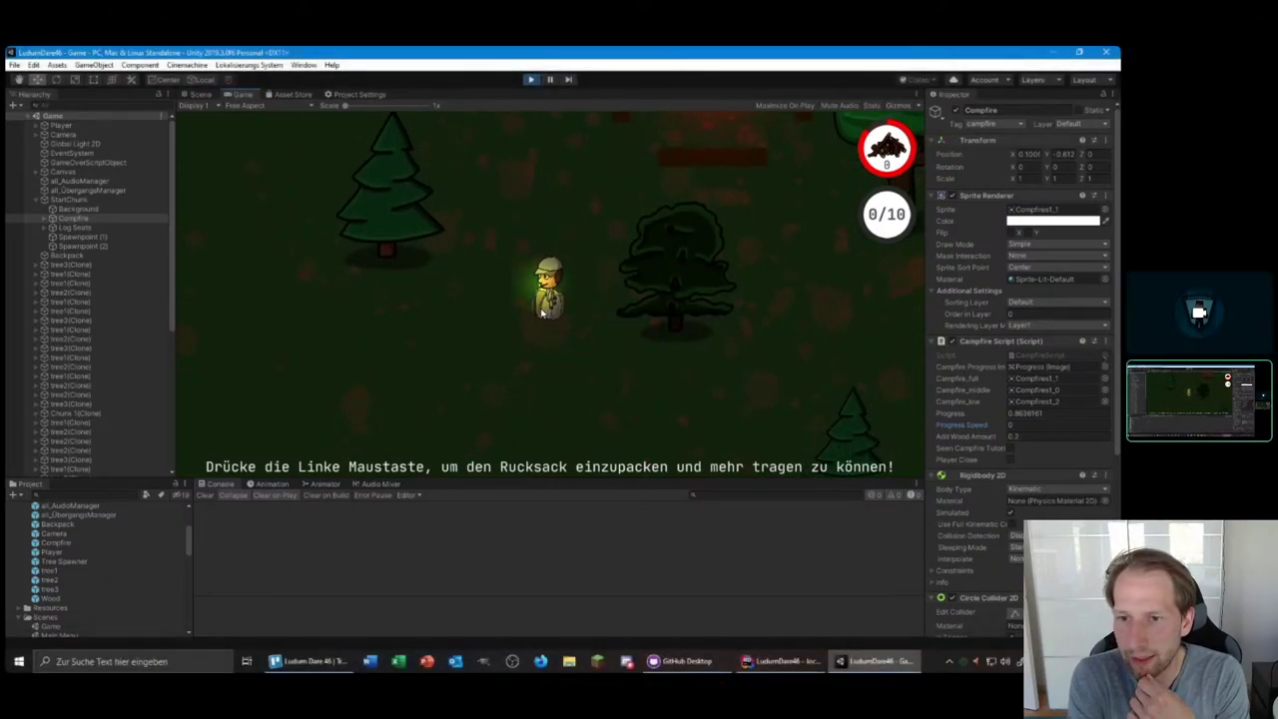
key("s")
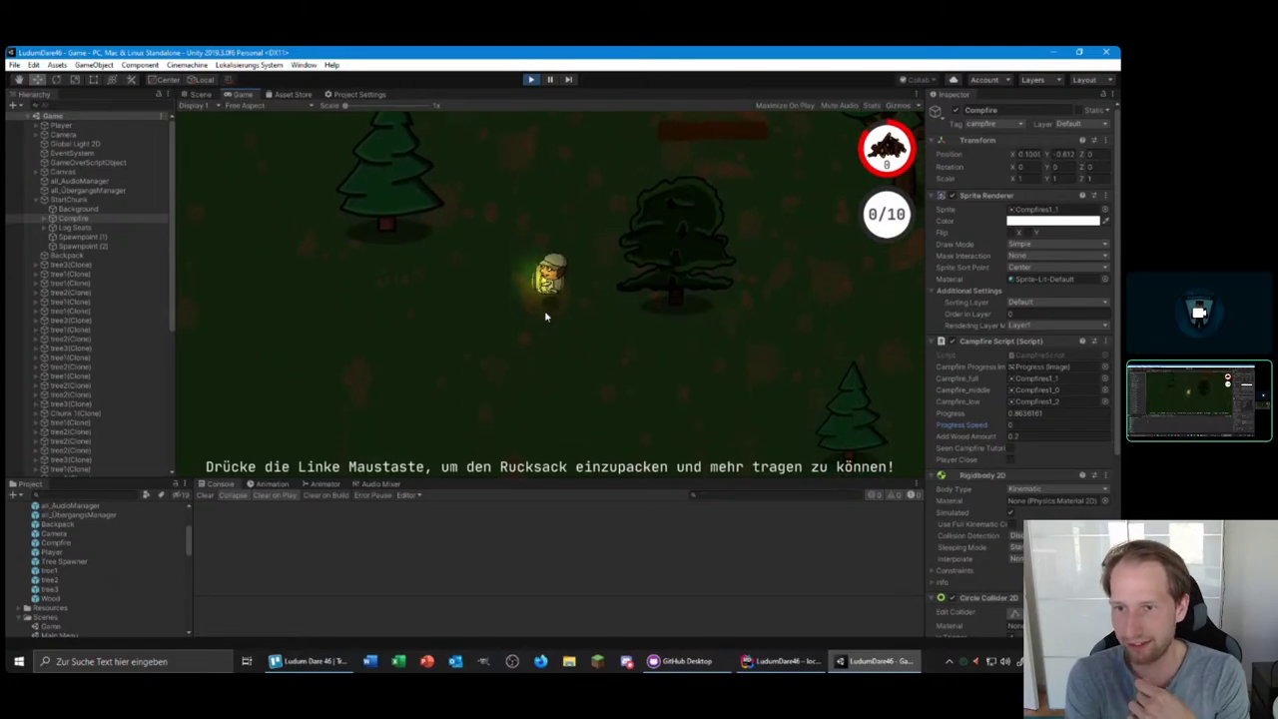
key("s")
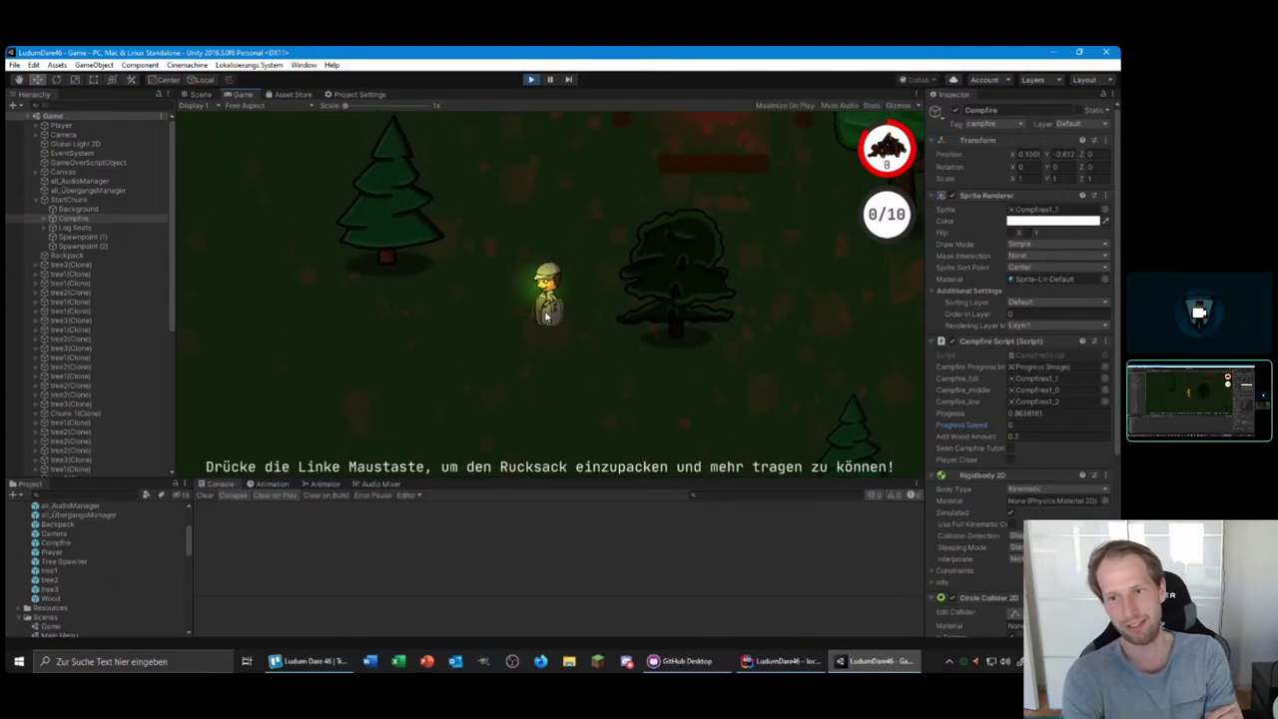
mouse_move(1046, 321)
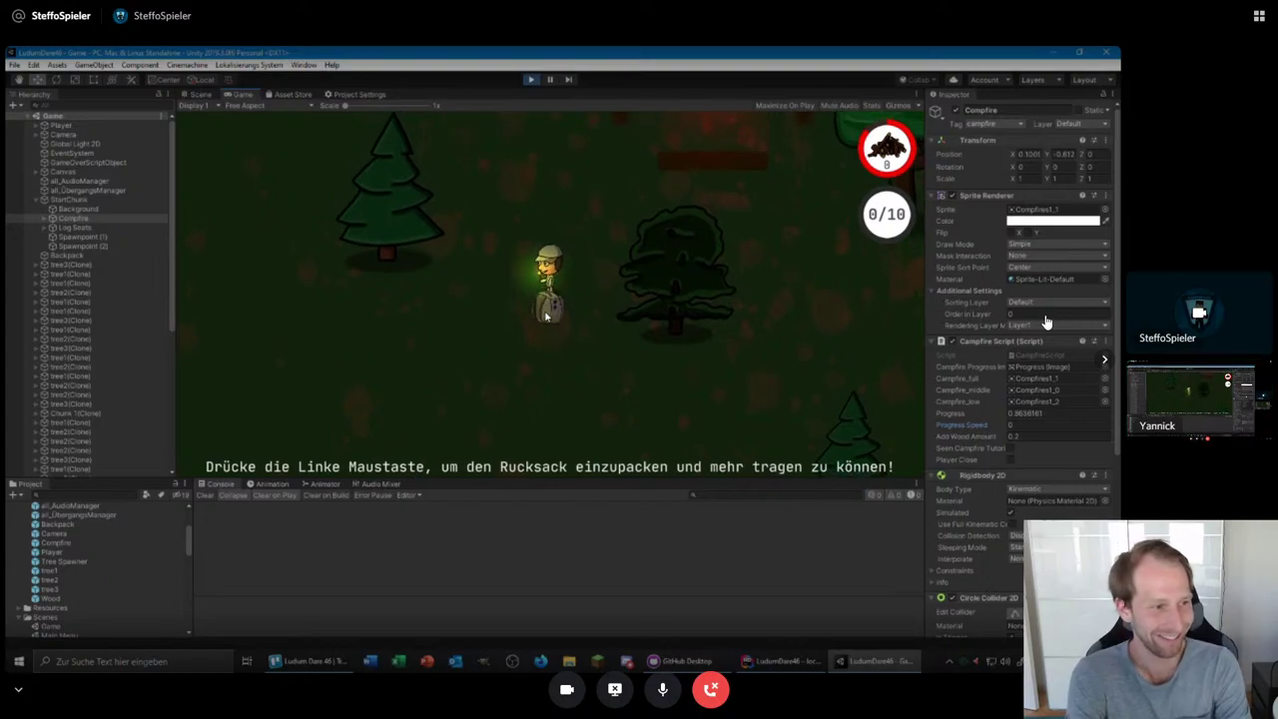
left_click(549, 316)
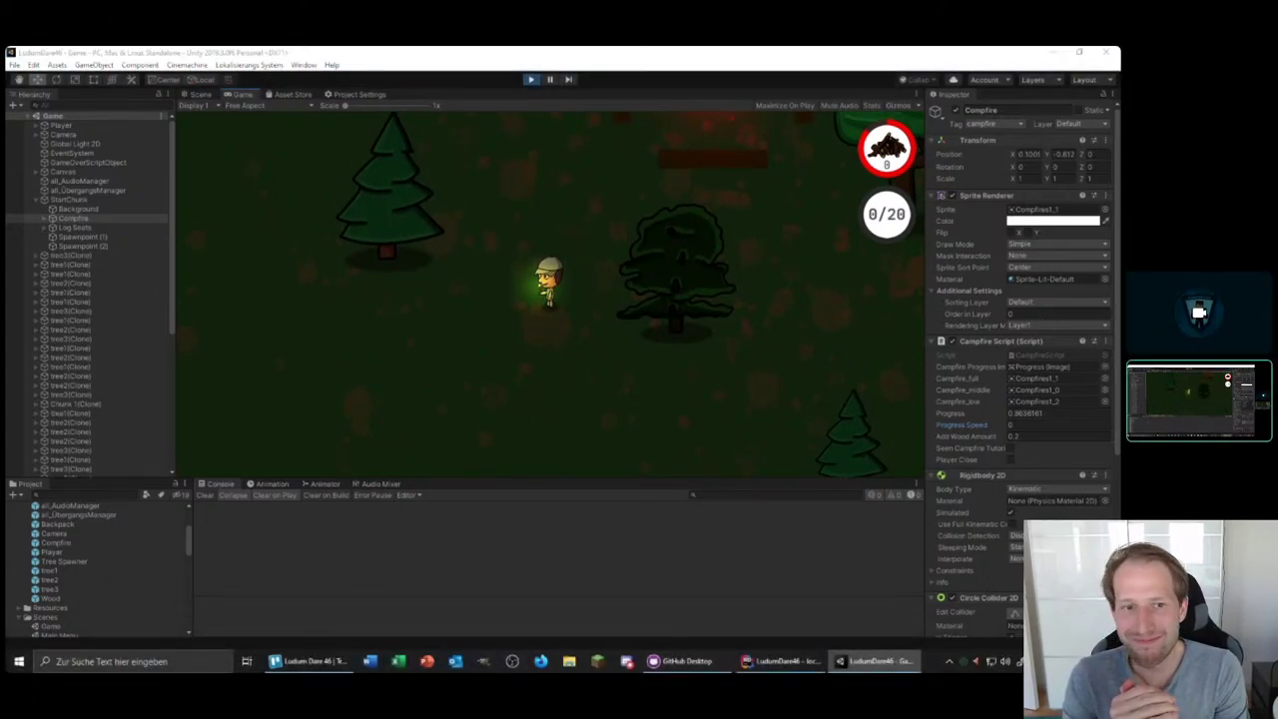
left_click(599, 299)
key("s")
key("d")
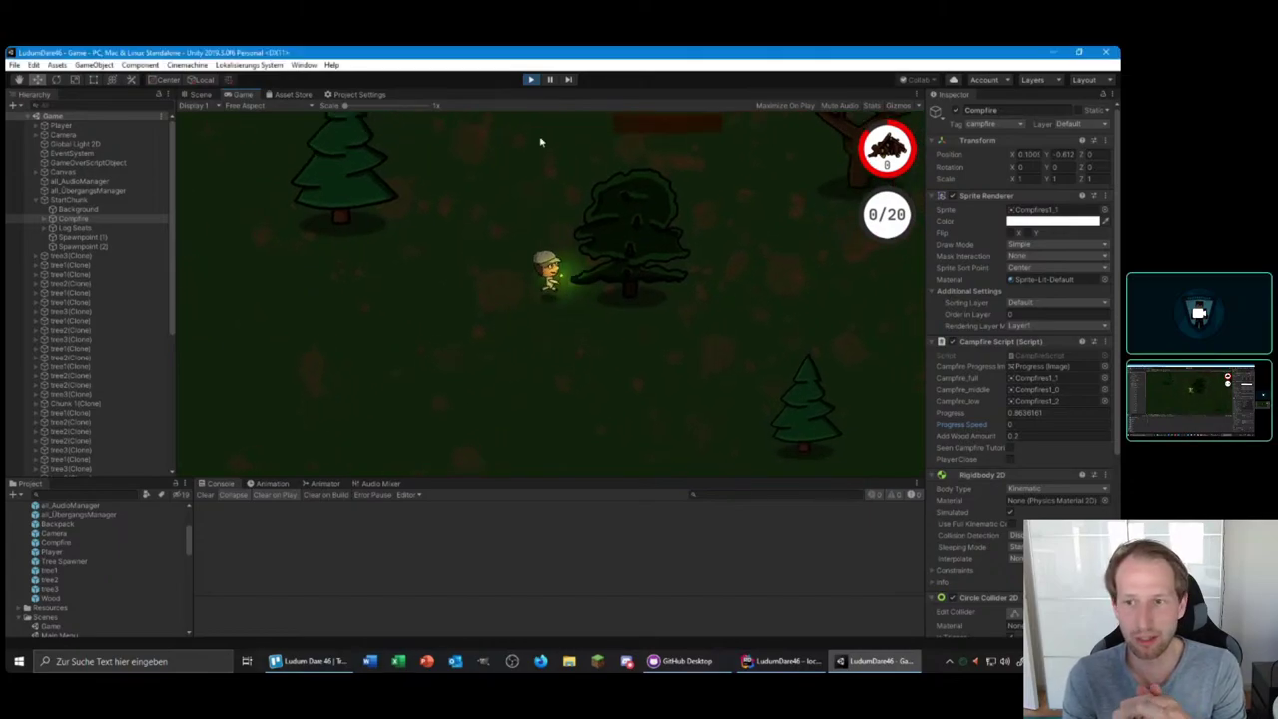
Step: Follow the shared scene view briefly, leave the full-screen stream and return to the binocular drawing in Photoshop
left_click(530, 79)
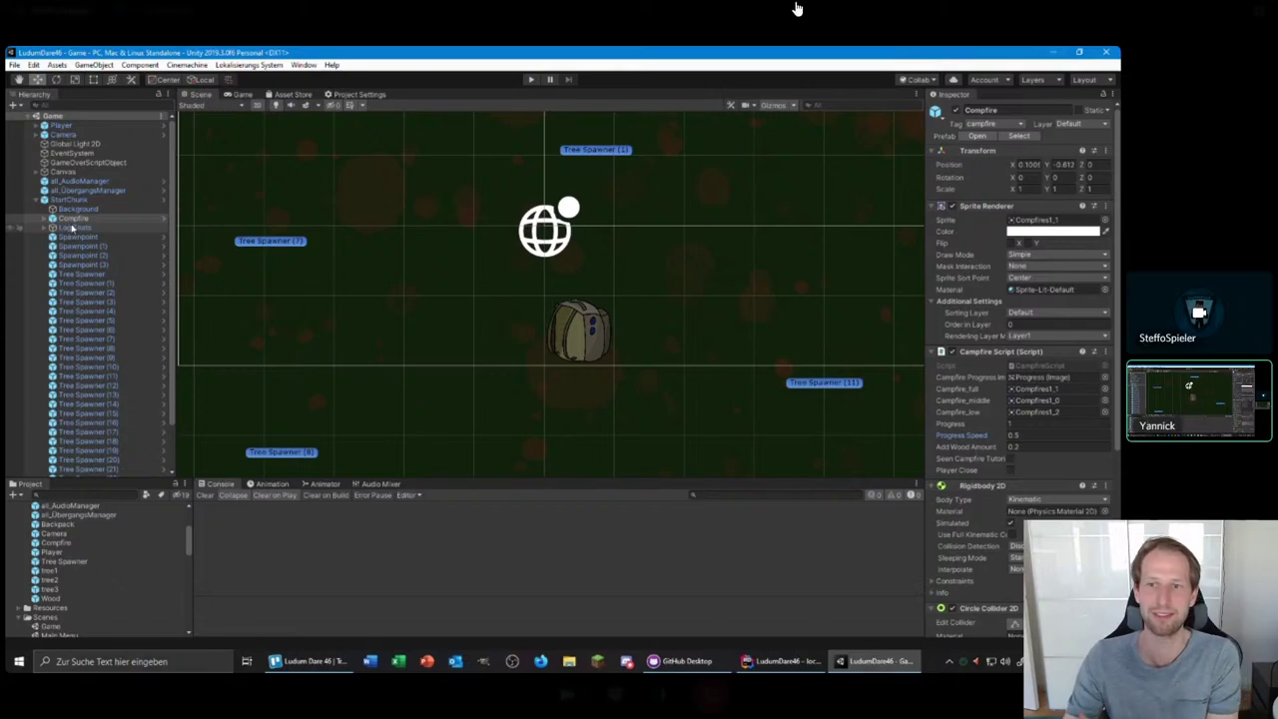
left_click(42, 210)
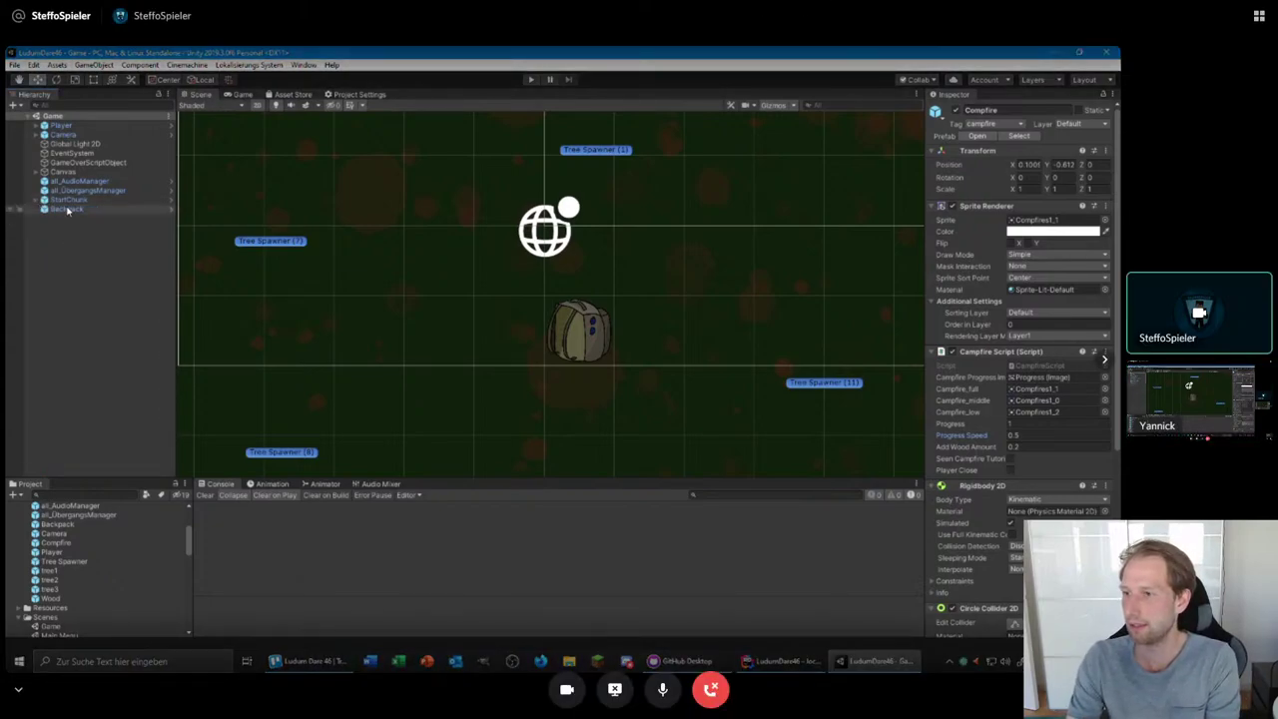
key("Escape")
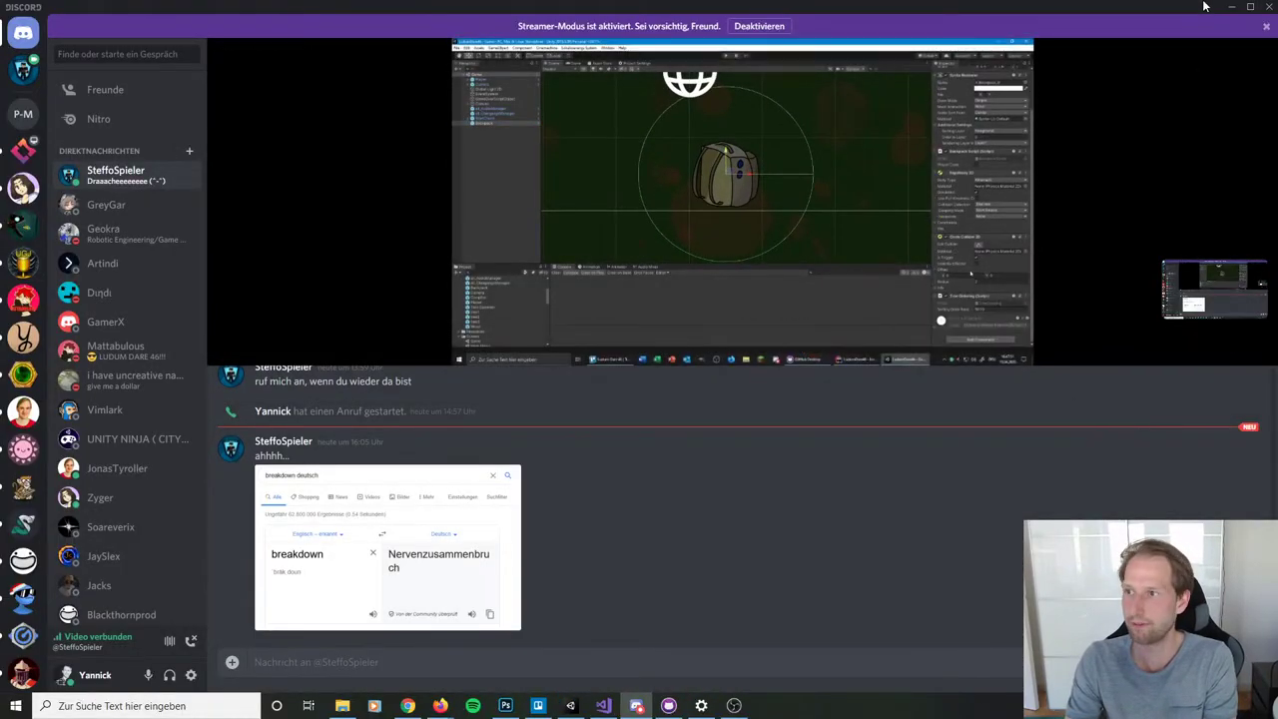
left_click(1231, 10)
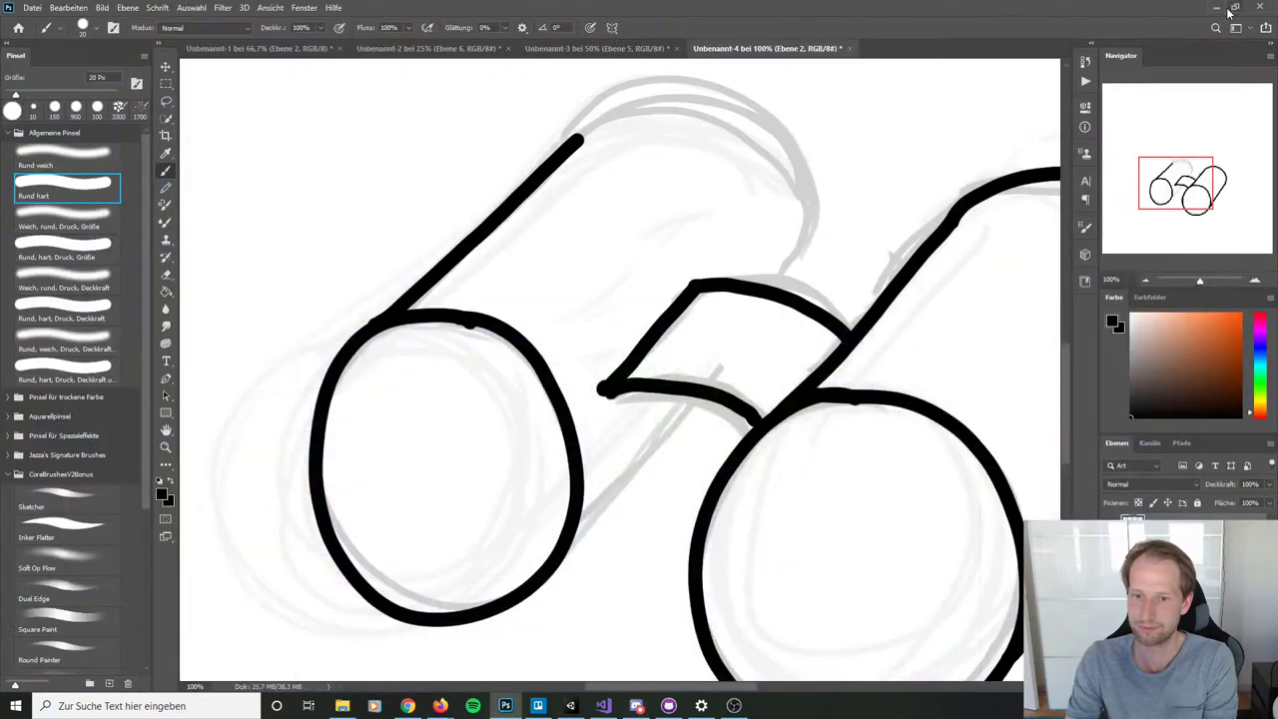
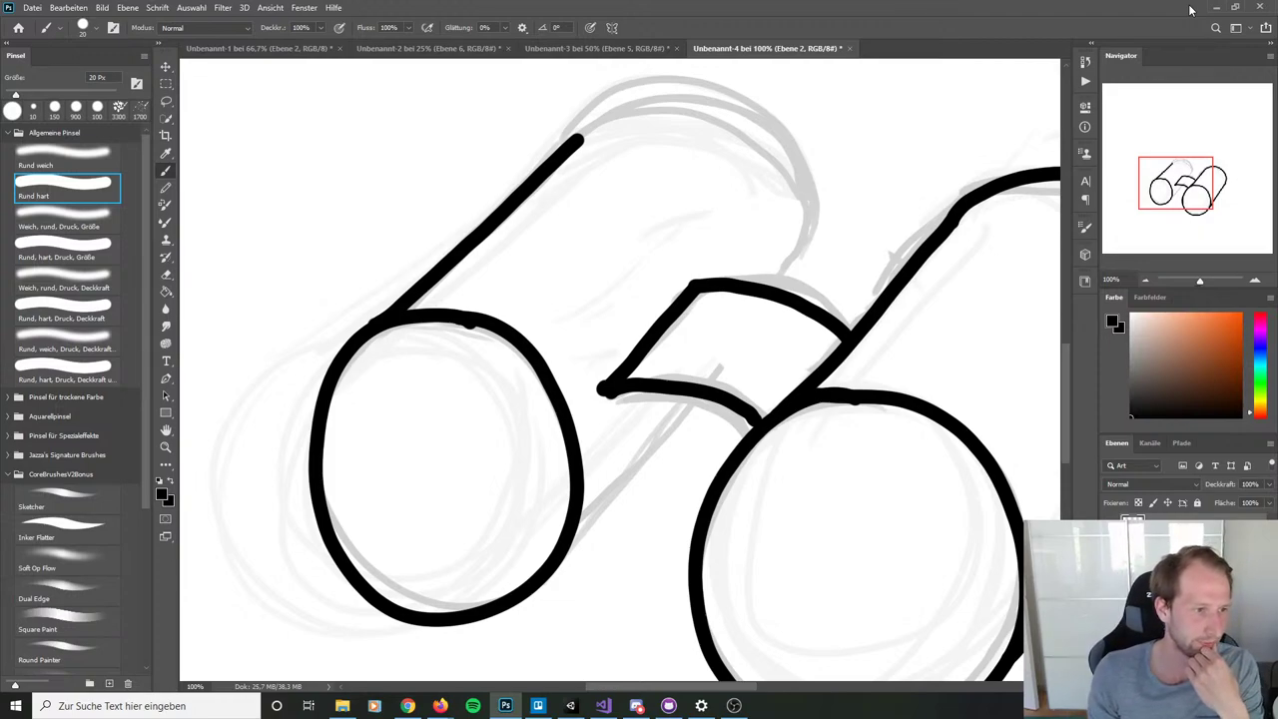
Step: Ink the left barrel's rounded far end down to the bridge and its lower side from the bridge to the lens circle
left_click(608, 110)
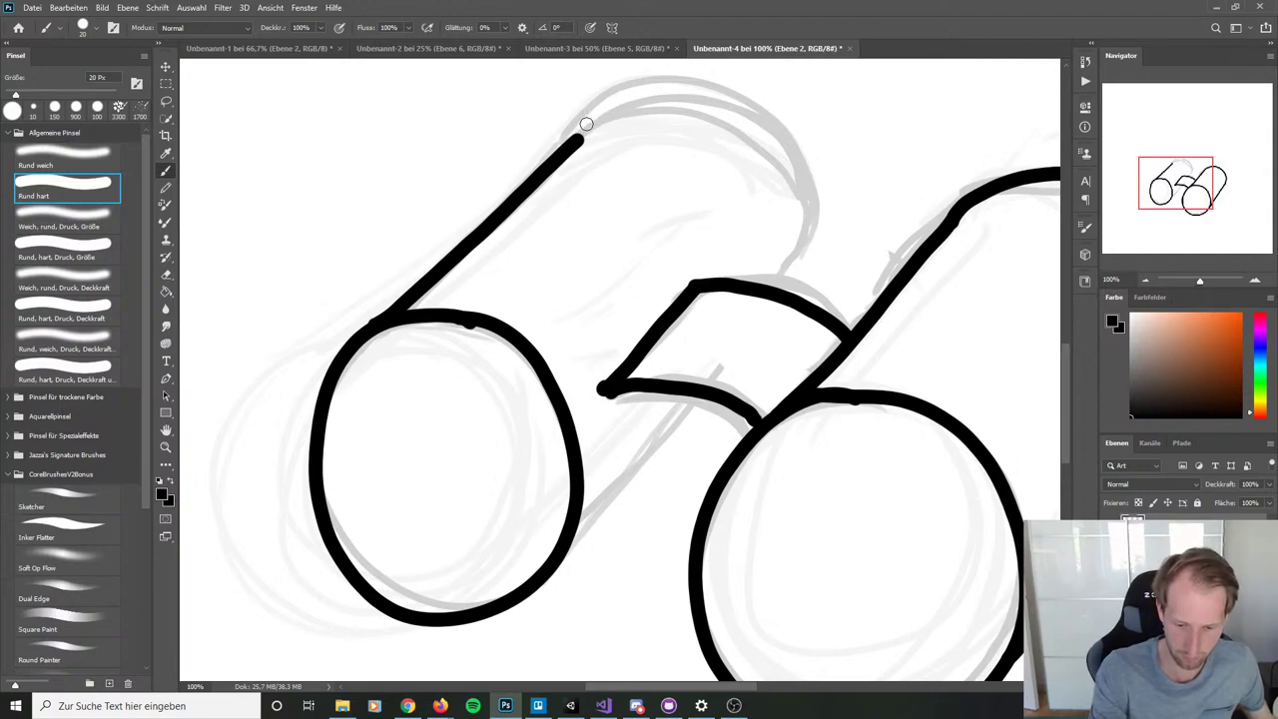
mouse_move(579, 138)
left_mouse_down()
mouse_move(645, 113)
mouse_move(753, 134)
mouse_move(817, 210)
mouse_move(796, 292)
left_mouse_up()
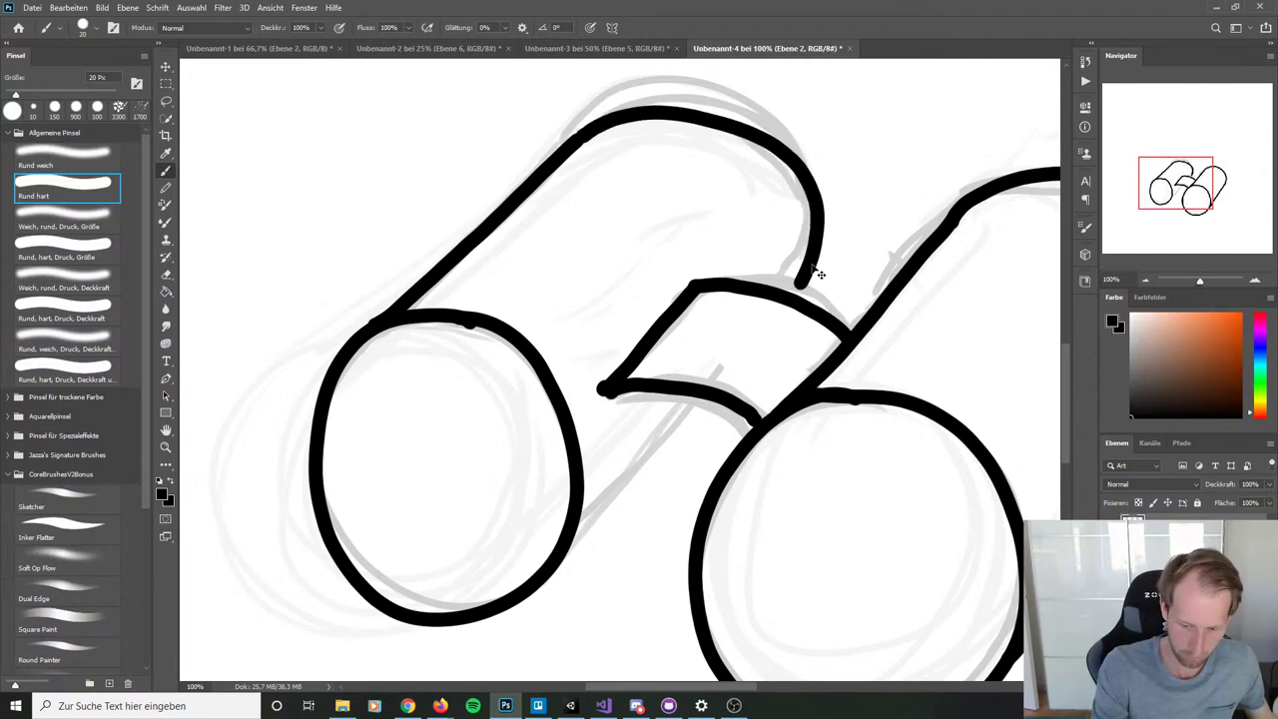
key("ctrl+z")
mouse_move(582, 135)
left_mouse_down()
mouse_move(730, 118)
mouse_move(811, 198)
mouse_move(788, 278)
left_mouse_up()
key("ctrl+z")
mouse_move(579, 136)
left_mouse_down()
mouse_move(655, 93)
mouse_move(772, 120)
mouse_move(818, 218)
mouse_move(768, 287)
left_mouse_up()
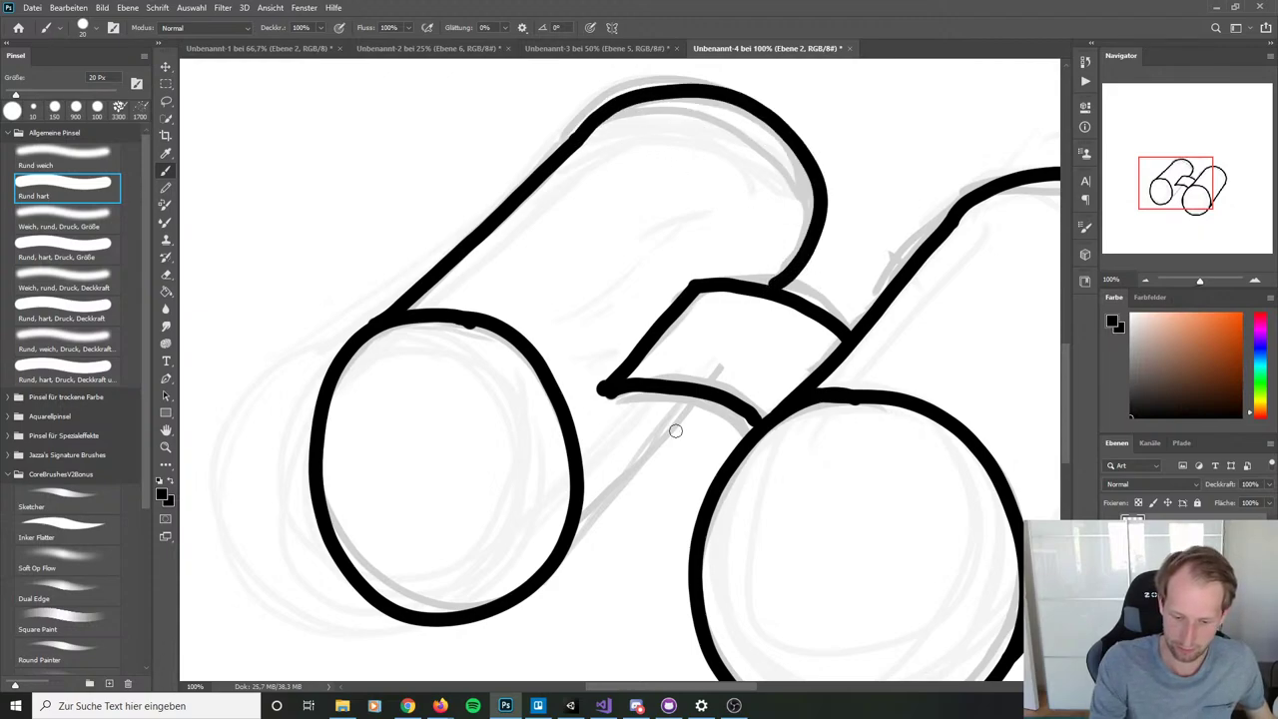
left_click_drag(691, 402, 549, 569)
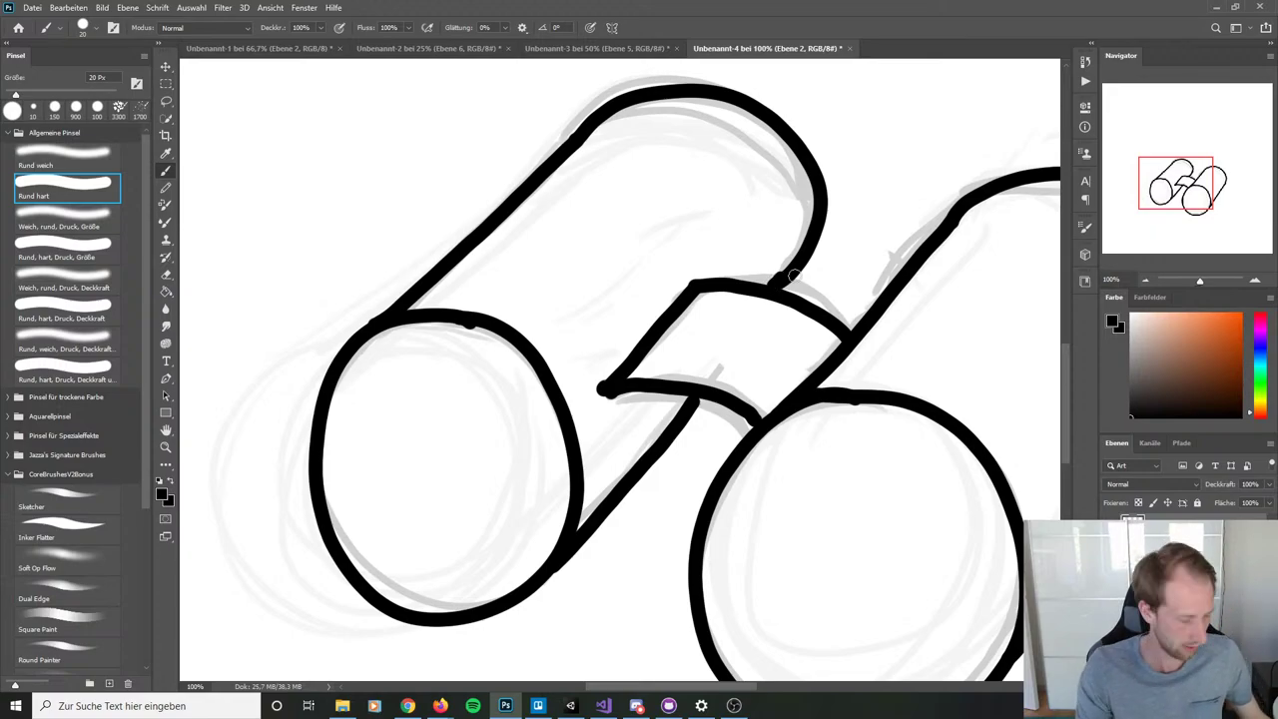
Step: Check the whole binocular outline and hide the faded sketch underneath it
key("ctrl+minus")
key("ctrl+minus")
key("ctrl+minus")
key("ctrl+minus")
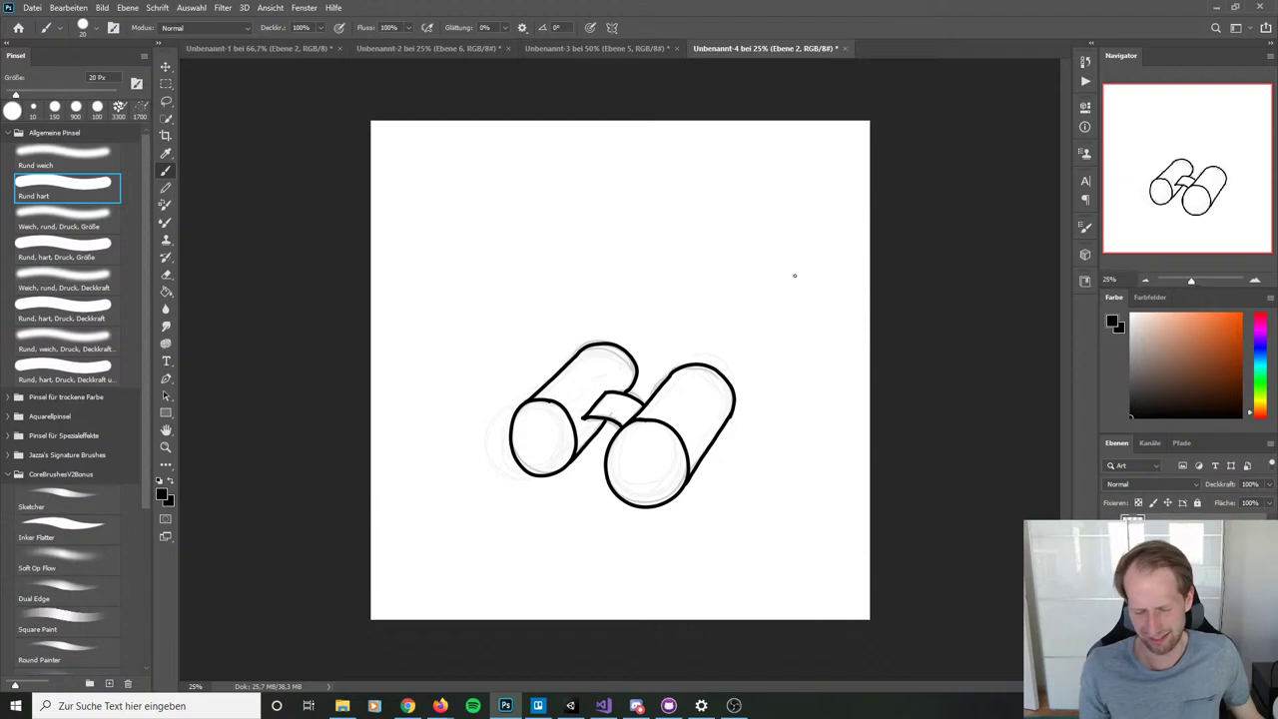
key("ctrl+plus")
key("ctrl+plus")
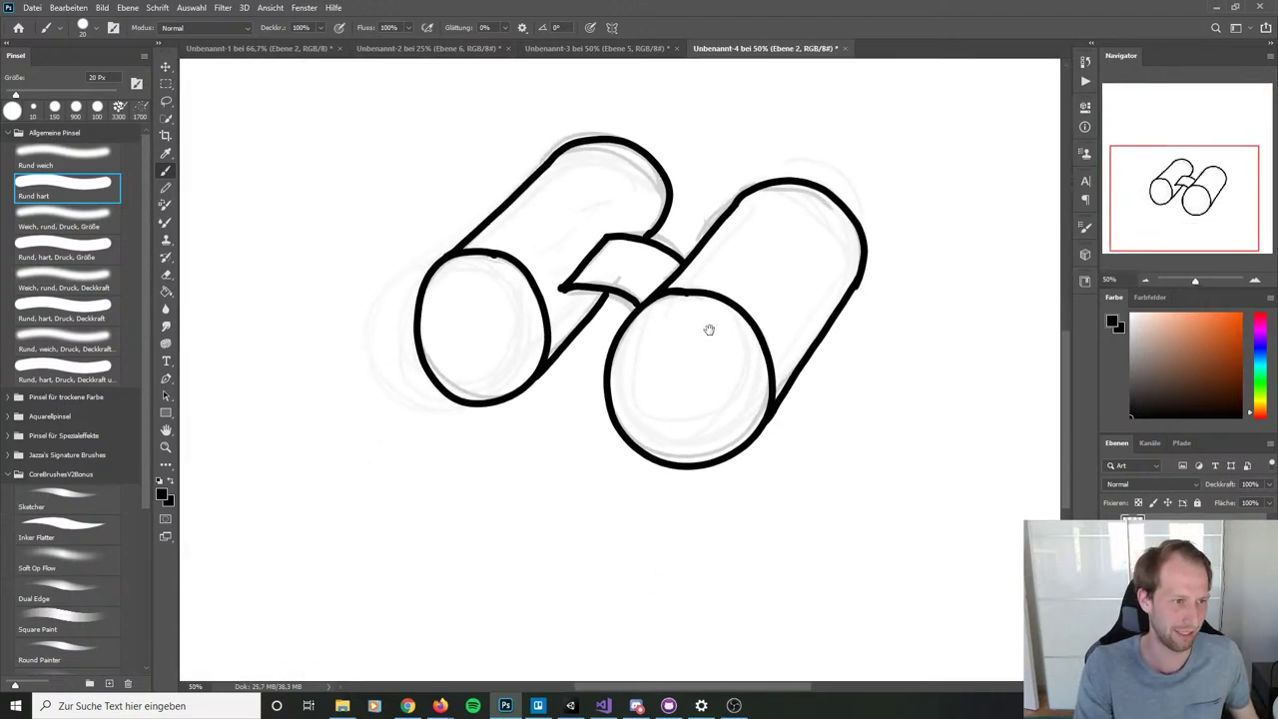
left_click_drag(709, 330, 717, 330)
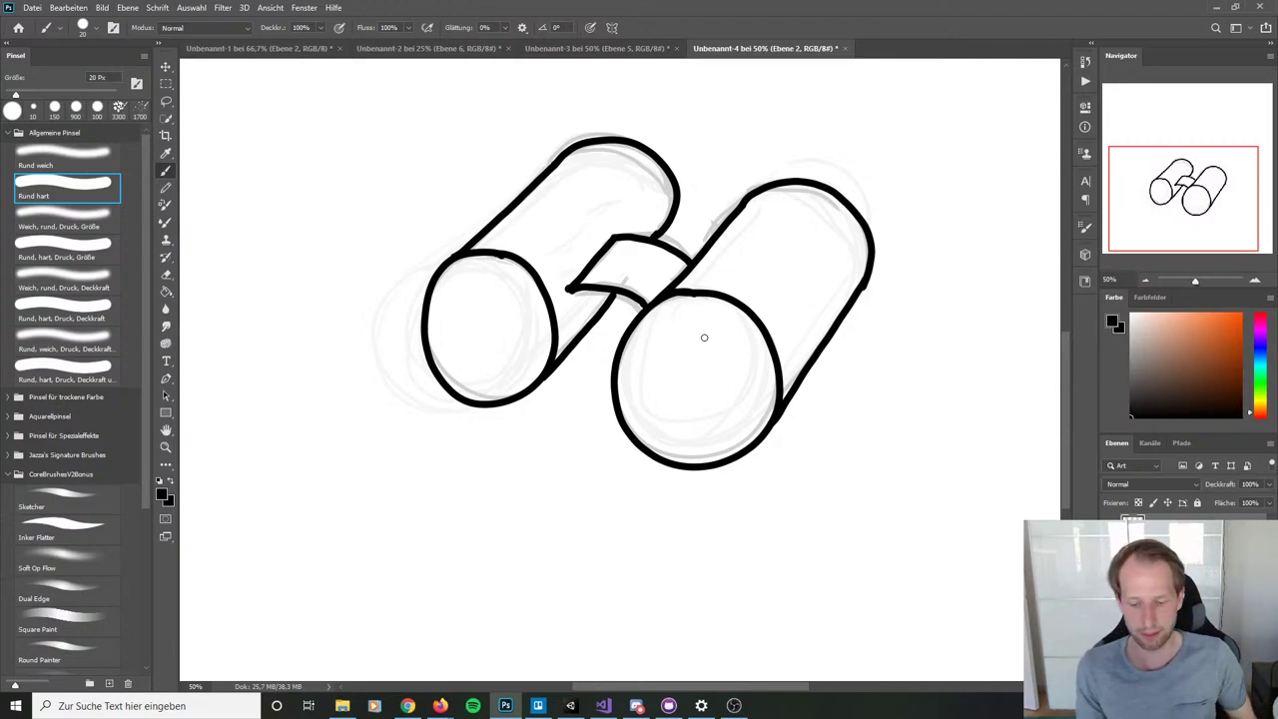
key("ctrl+comma")
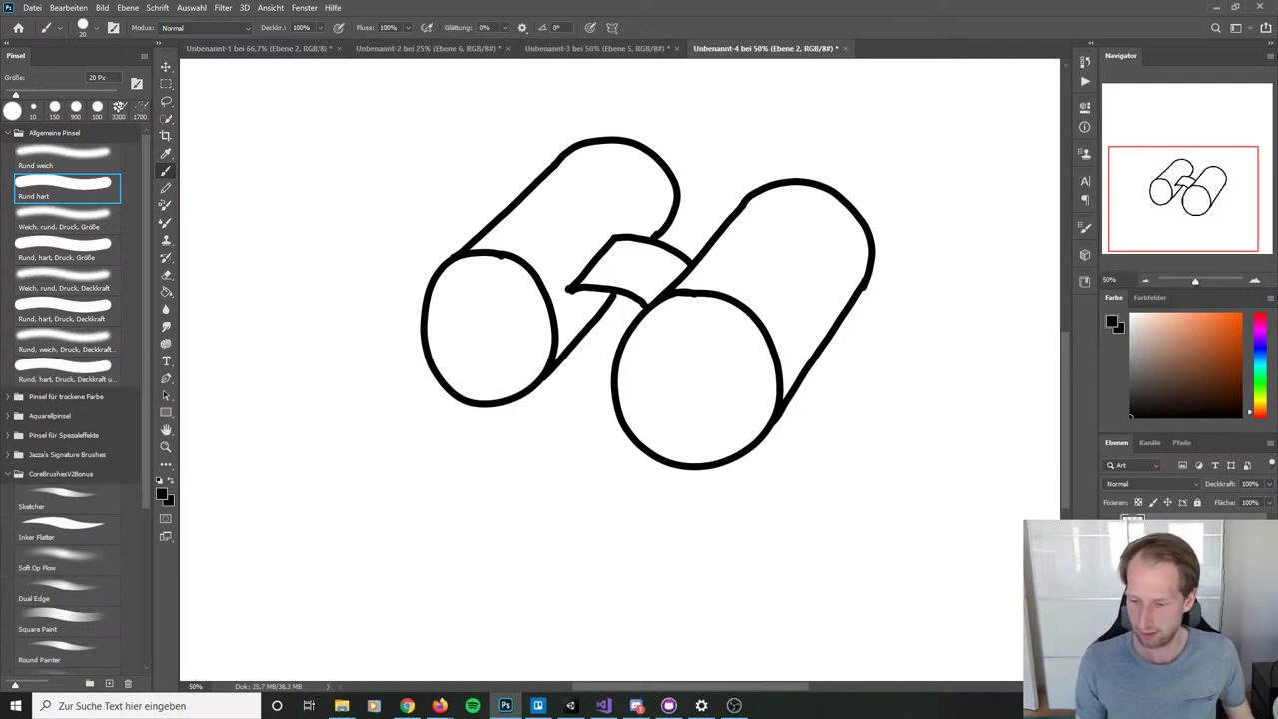
Step: Add a new empty layer in Normal mode at 100% opacity for colouring the binoculars
key("ctrl+plus")
key("ctrl+plus")
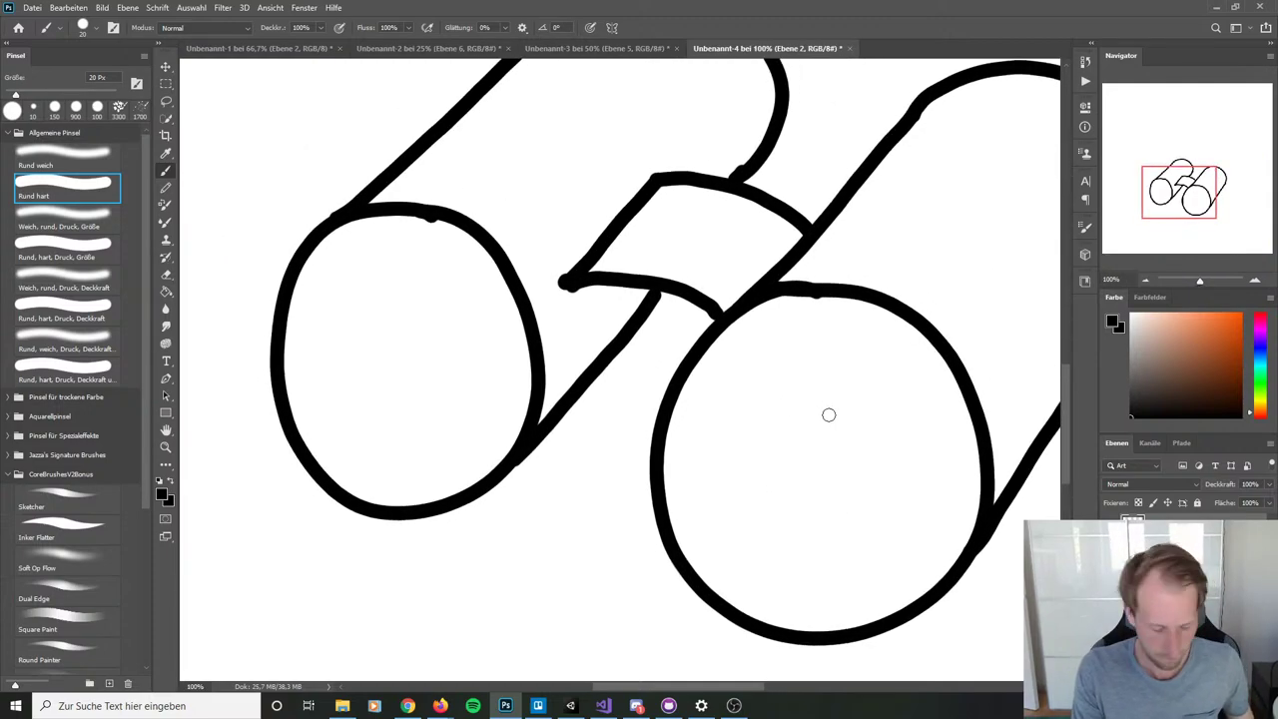
key("ctrl+minus")
key("ctrl+shift+n")
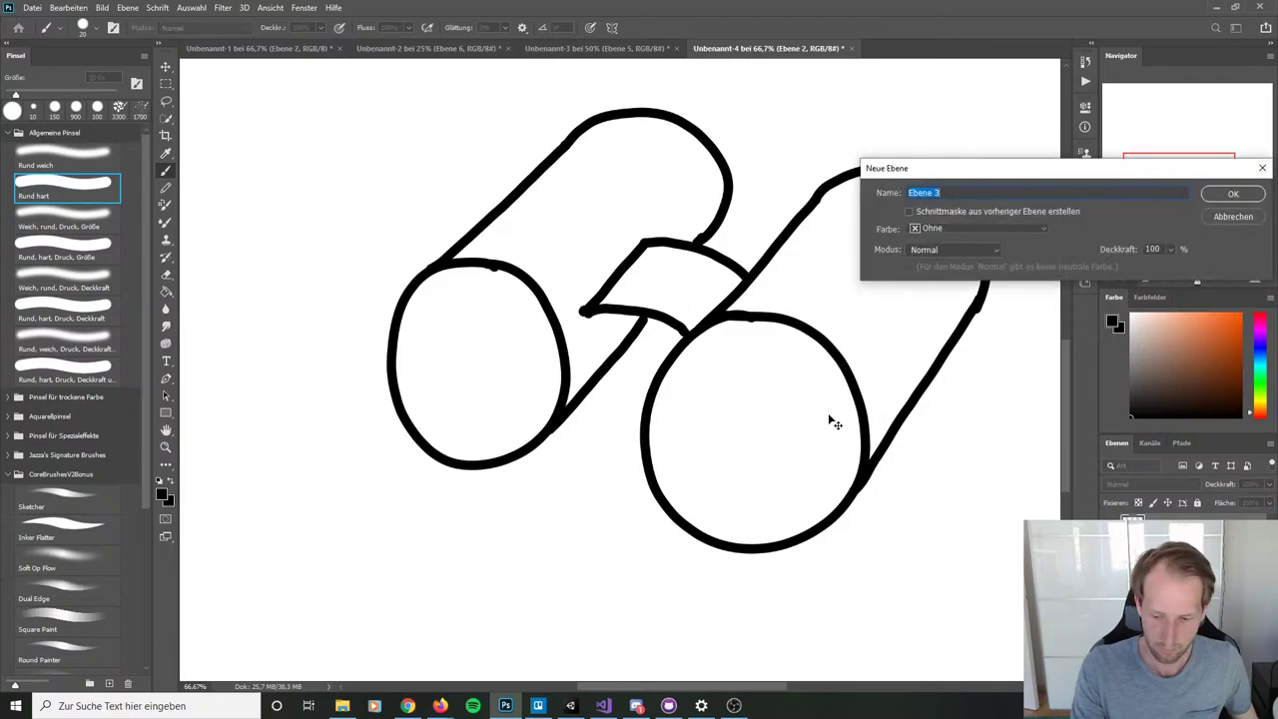
left_click(1230, 198)
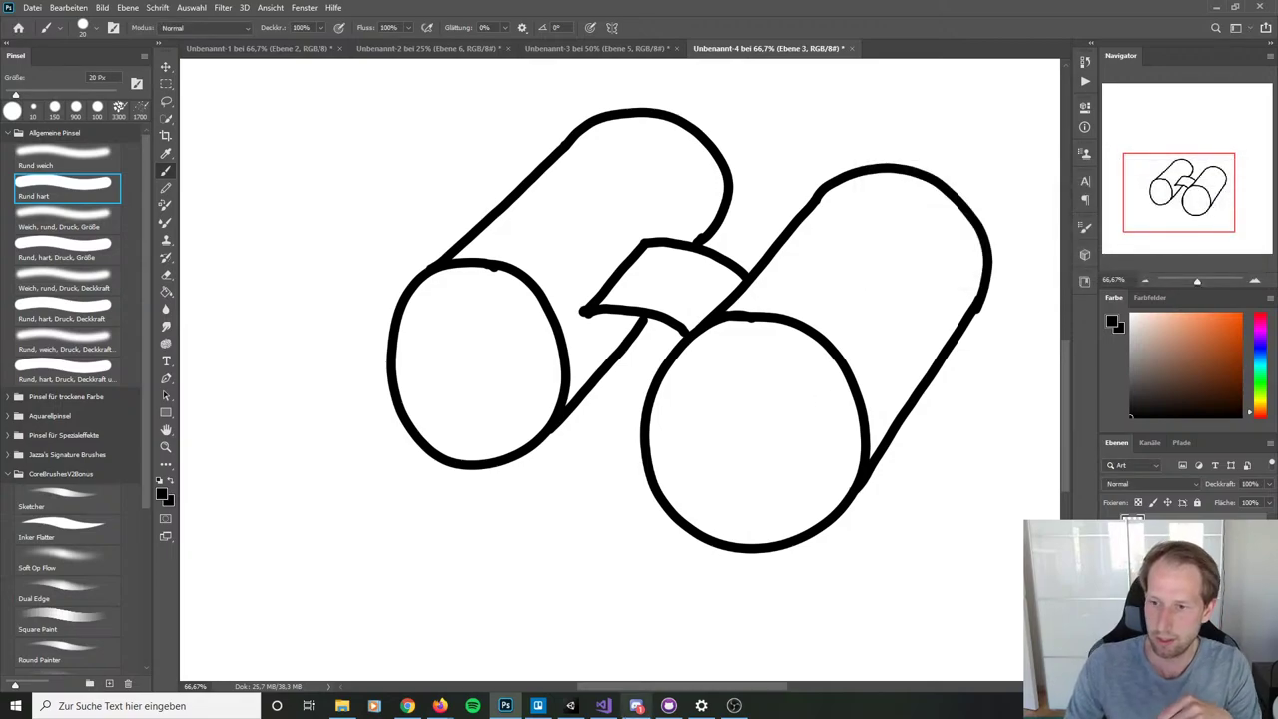
Step: Switch to Discord to view the call partner's latest message and shared screen, and return to Photoshop
left_click(638, 706)
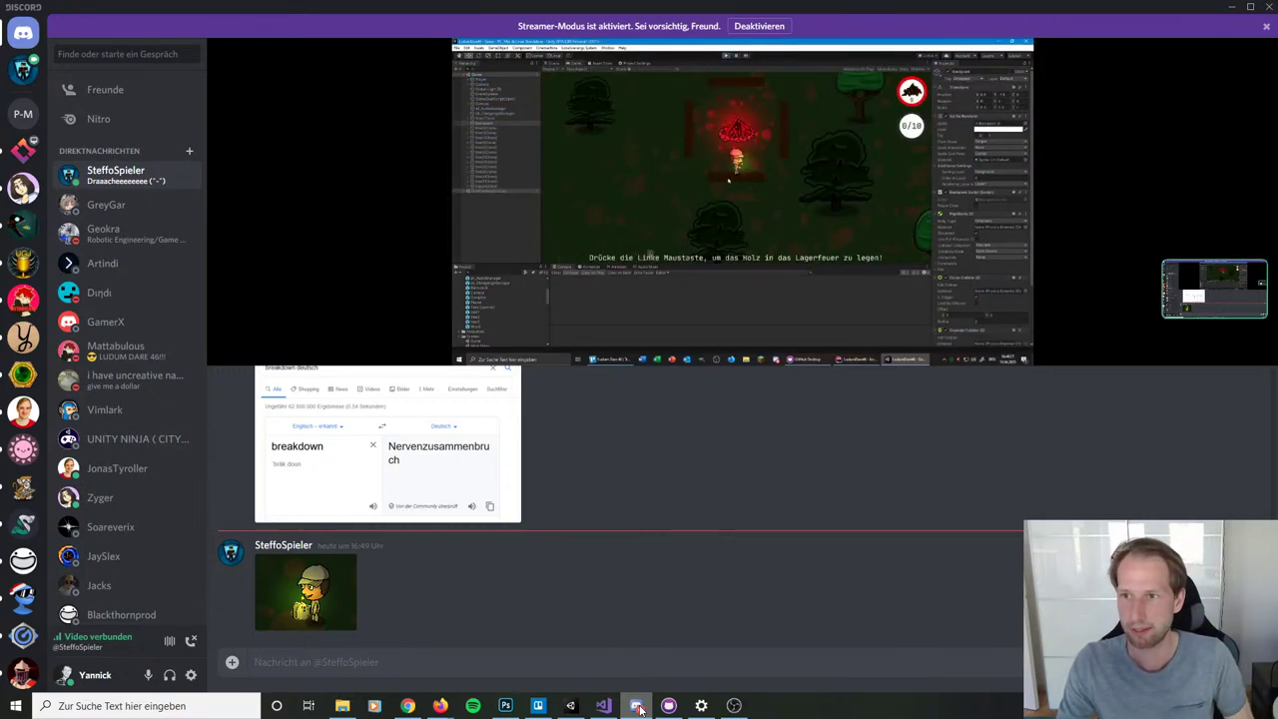
left_click(637, 705)
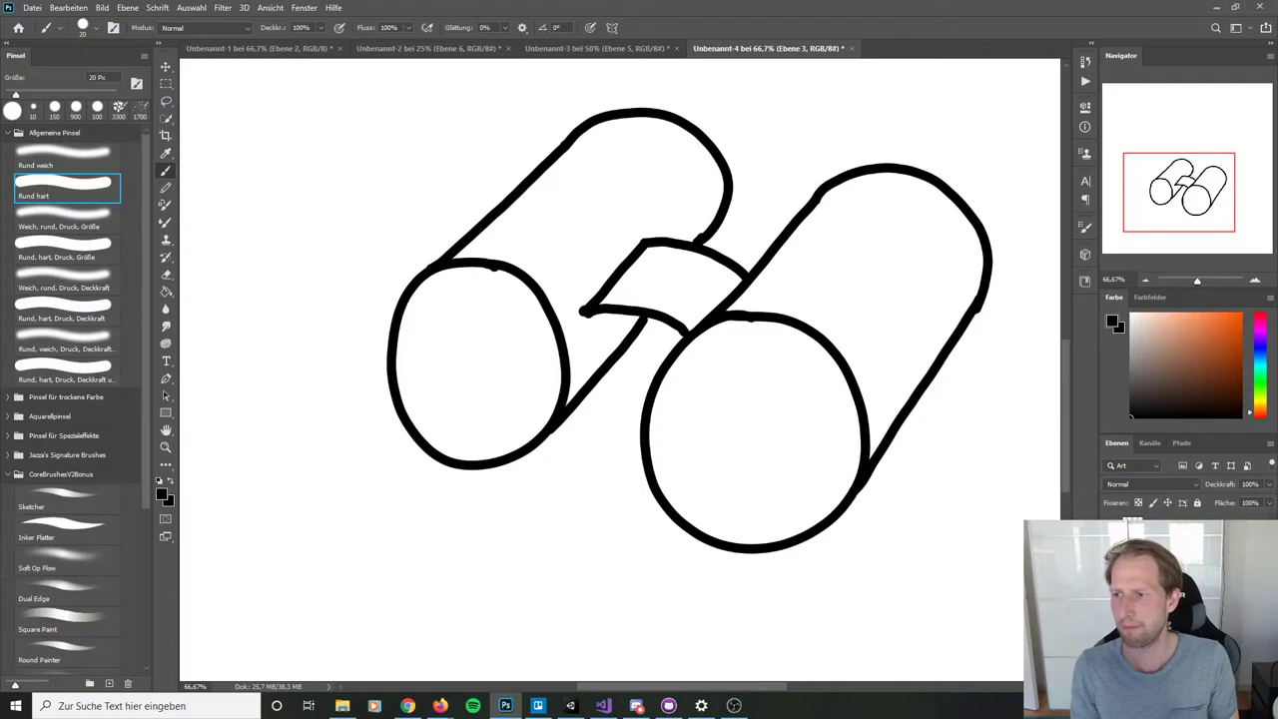
Step: Choose a neutral mid grey and paint along the inner edges of the left barrel's sides and its lens circle
left_click(1140, 357)
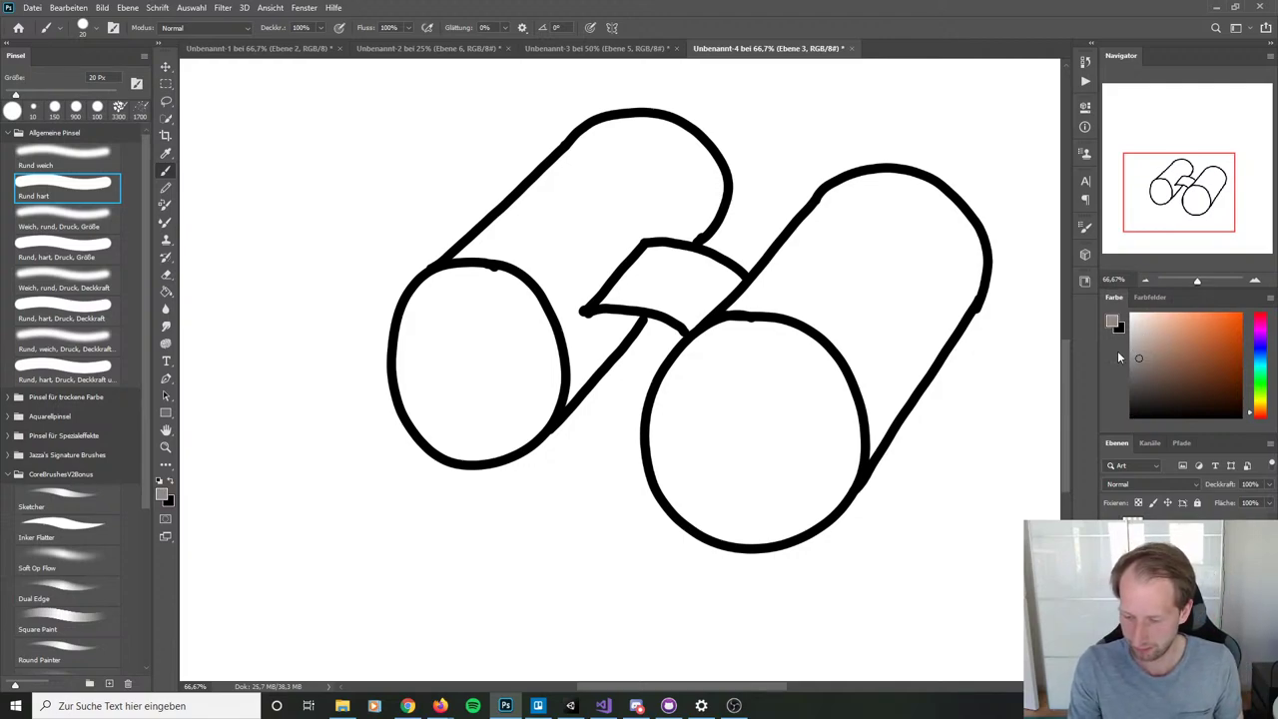
left_click(1135, 356)
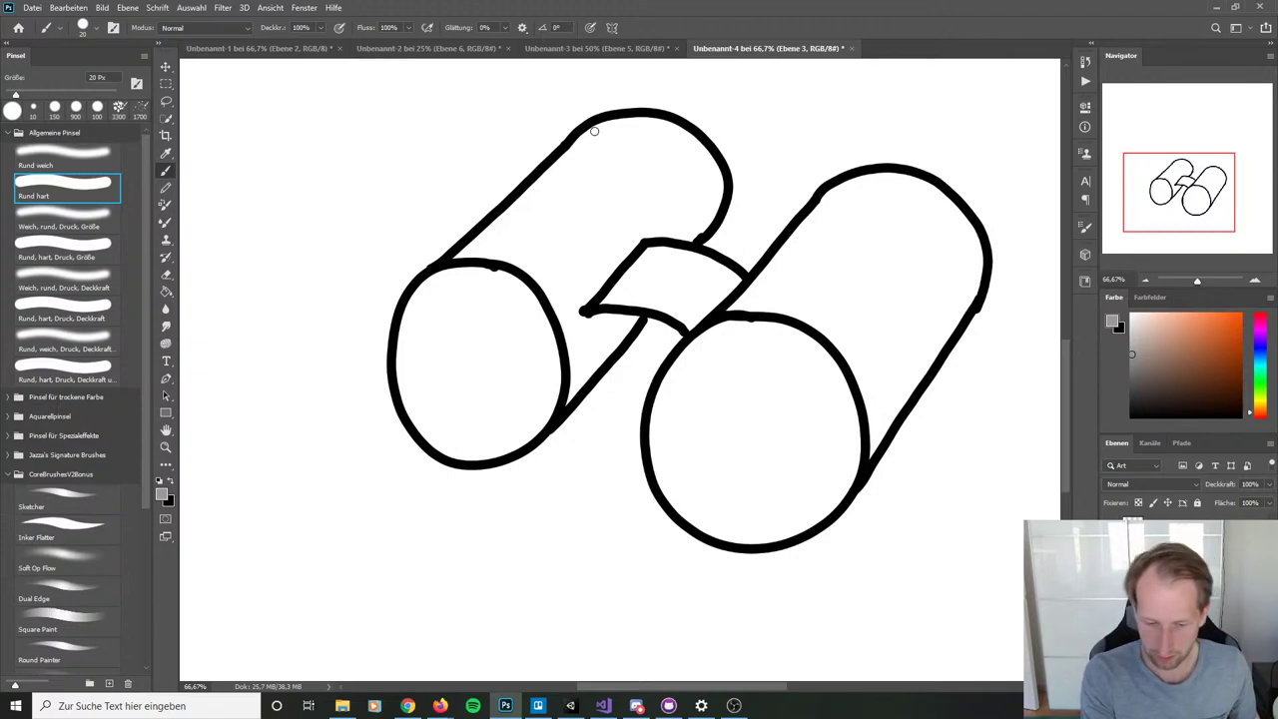
mouse_move(587, 131)
left_mouse_down()
mouse_move(435, 277)
mouse_move(400, 333)
mouse_move(427, 279)
left_mouse_up()
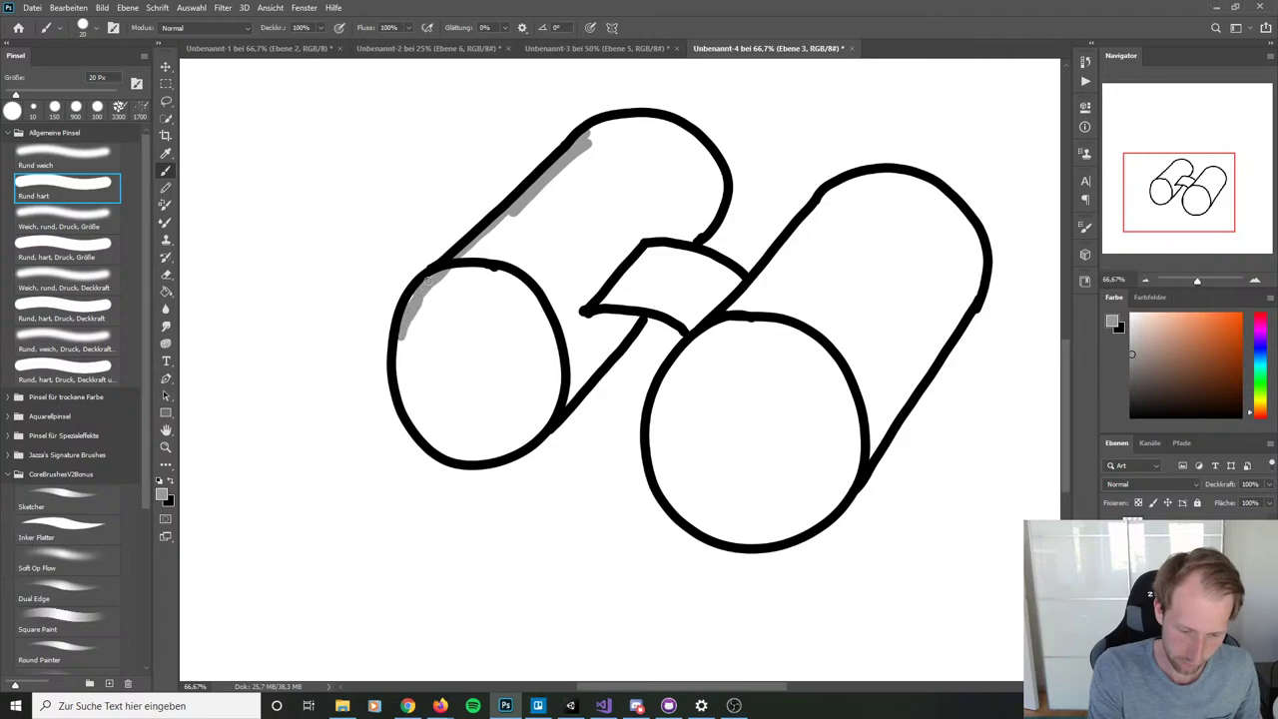
mouse_move(397, 341)
left_mouse_down()
mouse_move(403, 399)
mouse_move(433, 446)
mouse_move(478, 451)
mouse_move(440, 454)
mouse_move(493, 454)
mouse_move(539, 425)
mouse_move(499, 454)
mouse_move(551, 410)
left_mouse_up()
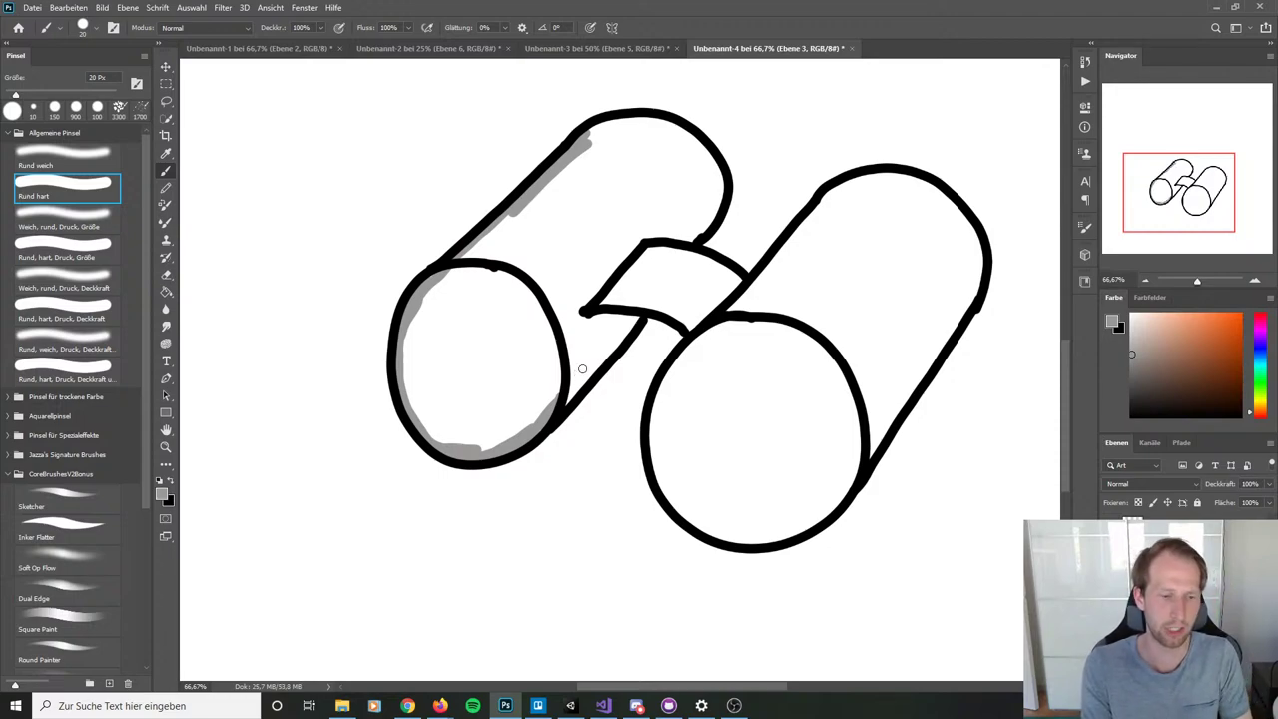
left_click_drag(641, 316, 566, 400)
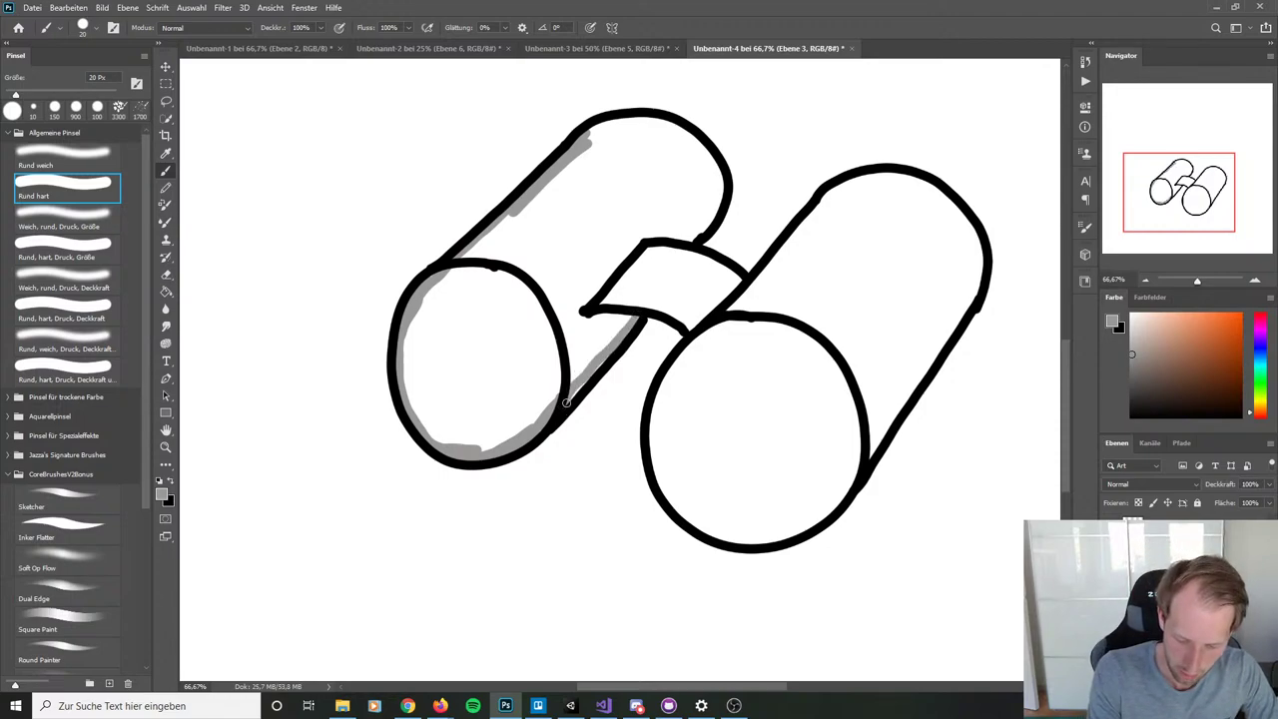
Step: Line the inner edges of the bridge, right barrel and left barrel's far end in grey and fill the binoculars with that grey
mouse_move(633, 306)
left_mouse_down()
mouse_move(696, 331)
mouse_move(652, 429)
mouse_move(673, 505)
mouse_move(750, 542)
mouse_move(811, 522)
mouse_move(841, 488)
mouse_move(814, 524)
mouse_move(857, 461)
left_mouse_up()
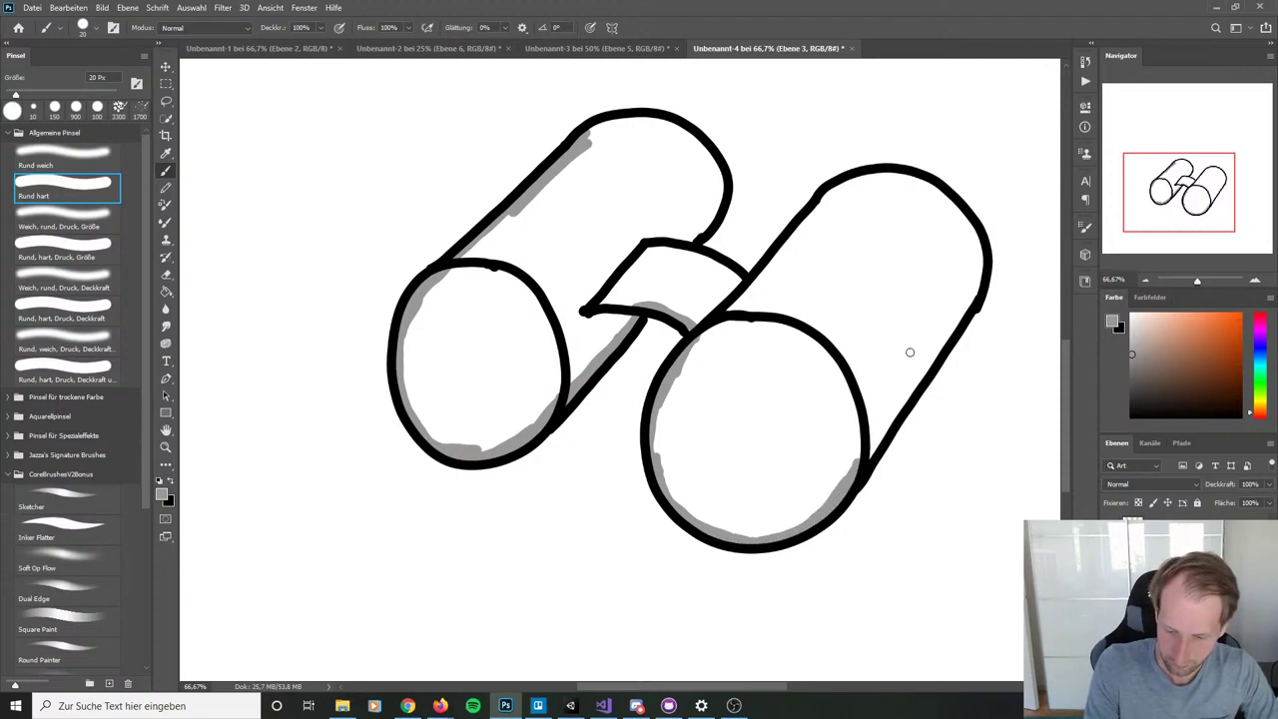
mouse_move(823, 192)
left_mouse_down()
mouse_move(920, 181)
mouse_move(975, 247)
mouse_move(979, 290)
mouse_move(867, 461)
left_mouse_up()
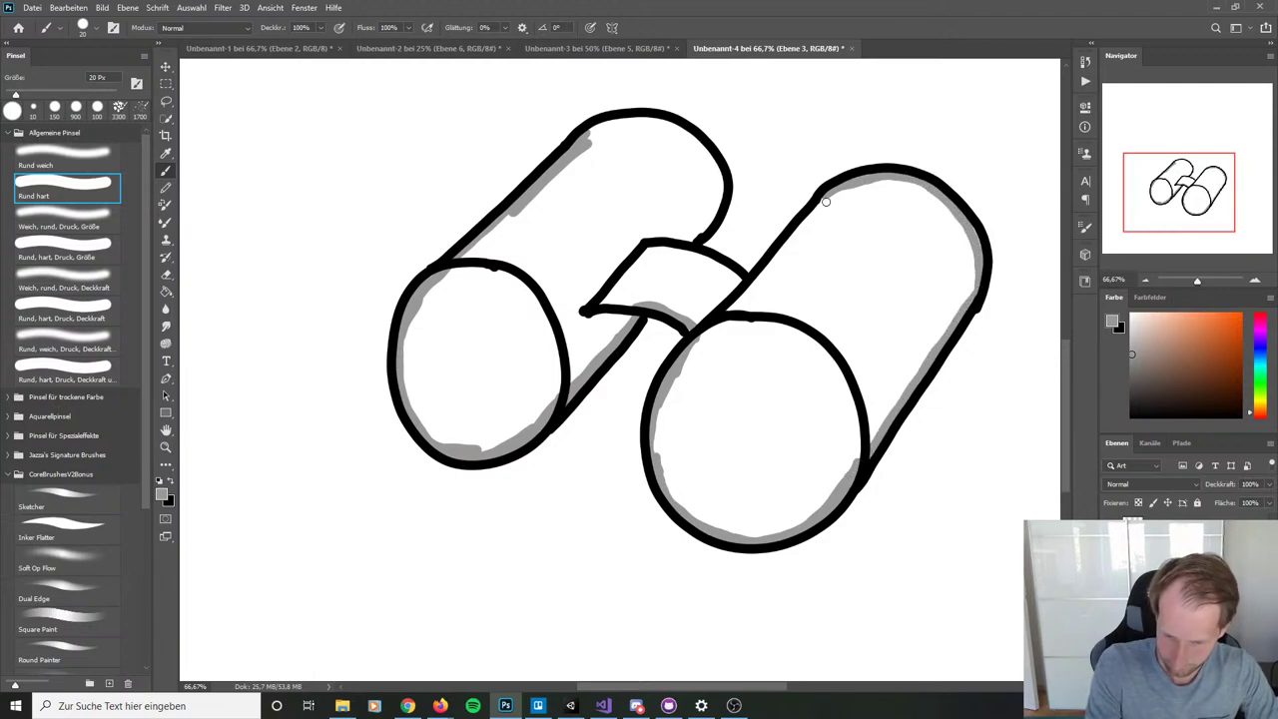
mouse_move(825, 202)
left_mouse_down()
mouse_move(748, 289)
mouse_move(794, 244)
mouse_move(735, 258)
mouse_move(746, 285)
mouse_move(644, 244)
left_mouse_up()
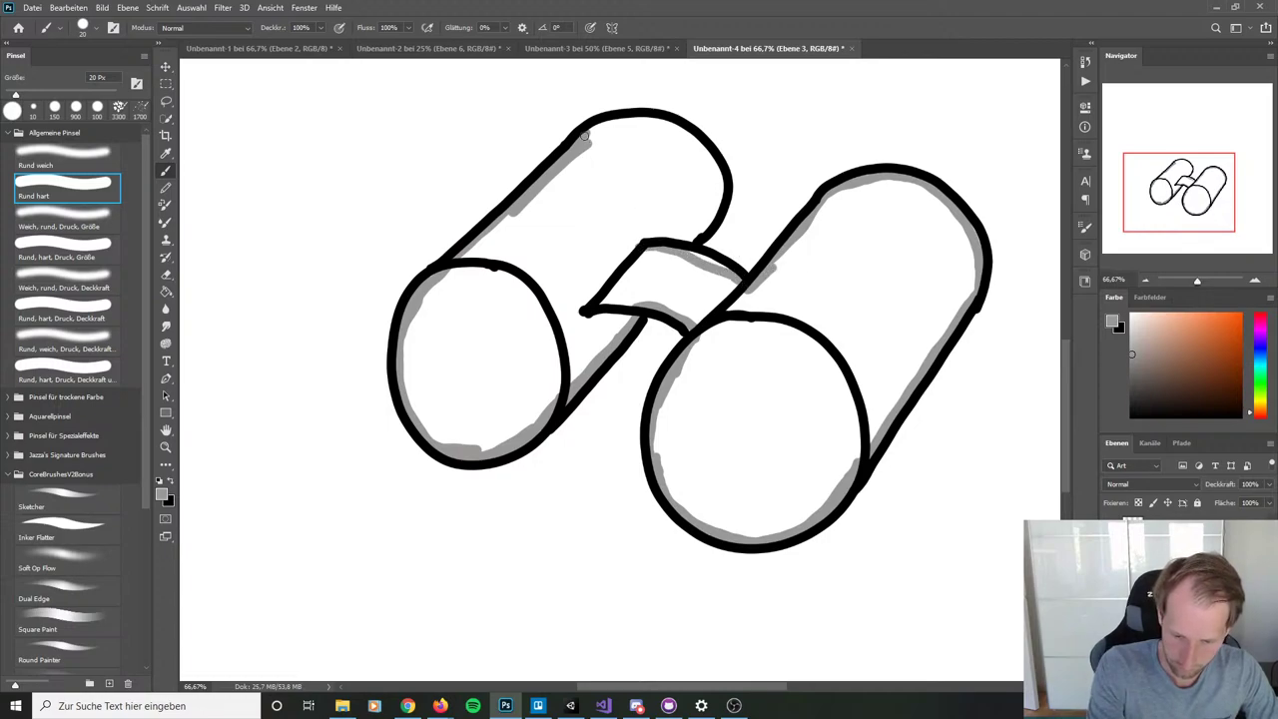
mouse_move(585, 136)
left_mouse_down()
mouse_move(637, 118)
mouse_move(669, 124)
mouse_move(721, 192)
left_mouse_up()
mouse_move(682, 136)
left_mouse_down()
mouse_move(718, 187)
mouse_move(682, 243)
left_mouse_up()
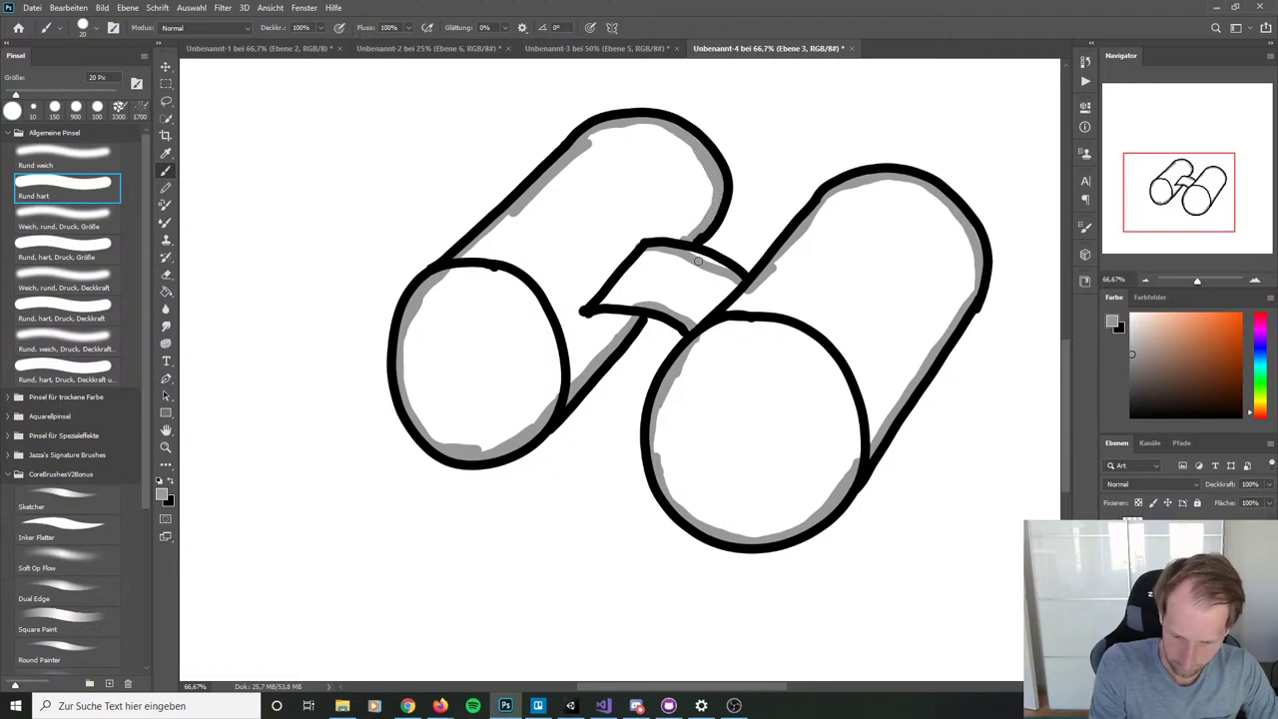
key("g")
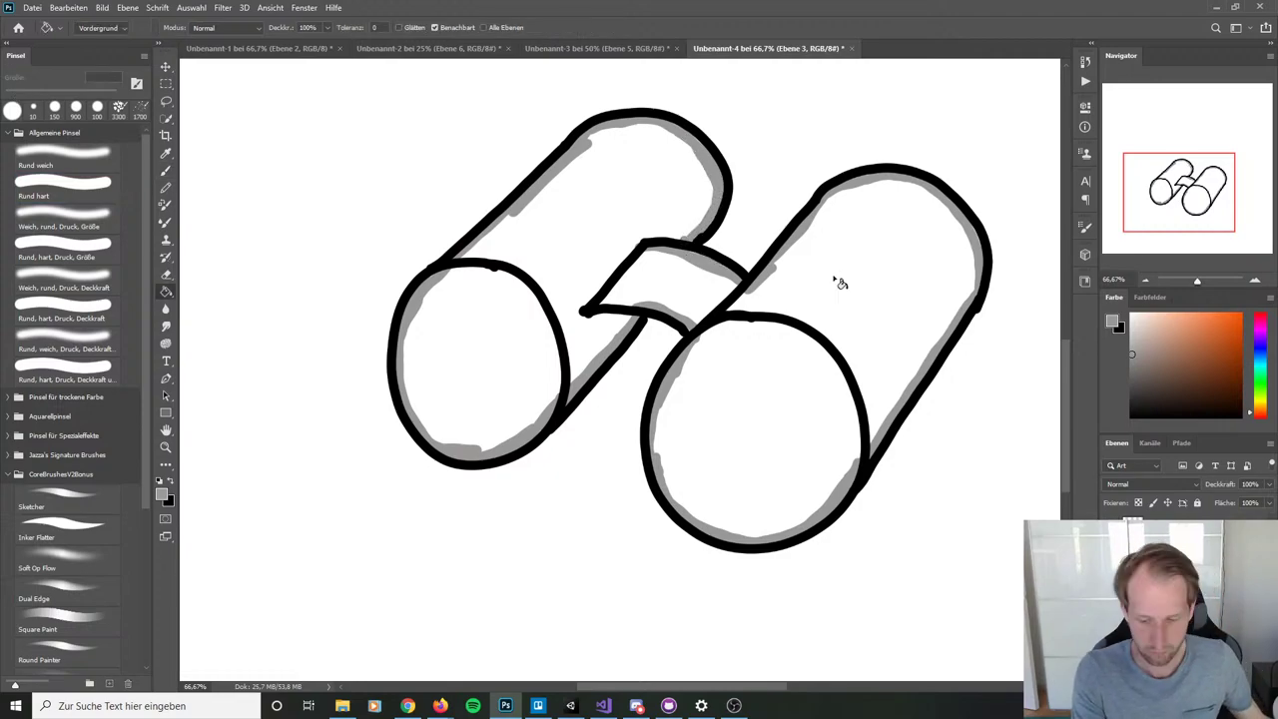
left_click(839, 282)
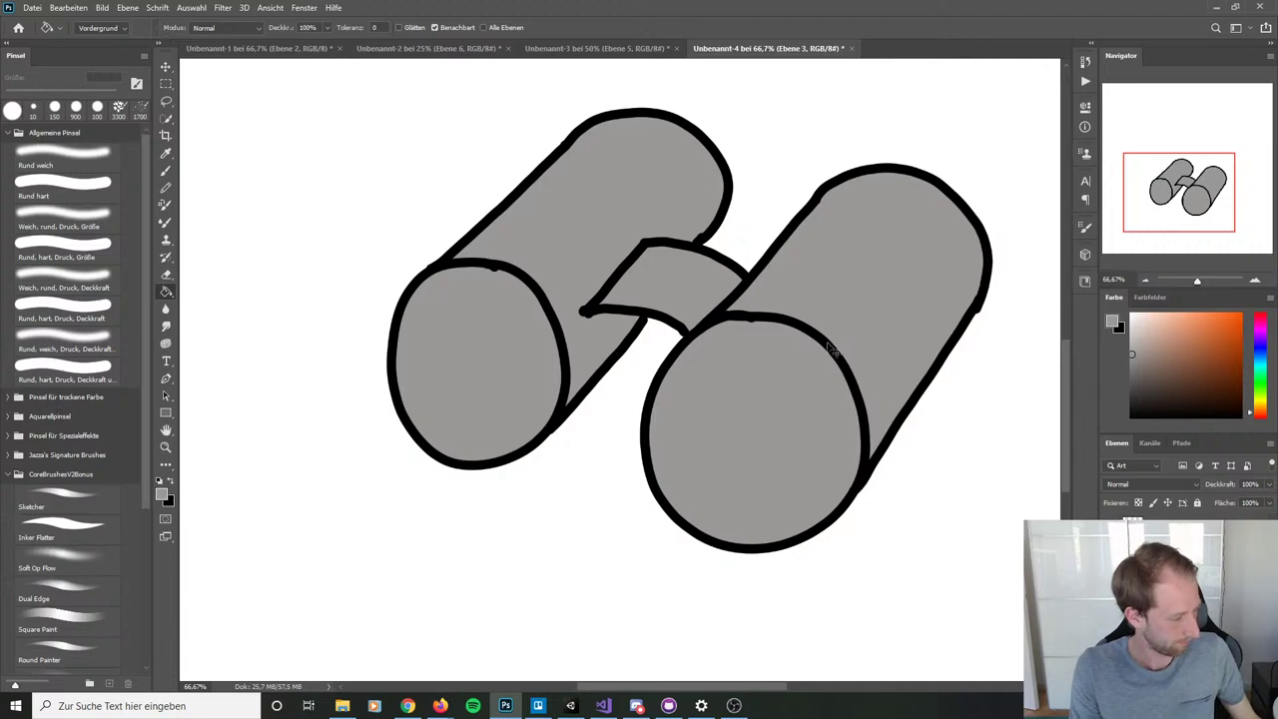
Step: Add a new layer as a clipping mask over the grey fill and fill the binoculars with dark grey
key("ctrl+shift+n")
left_click(1234, 196)
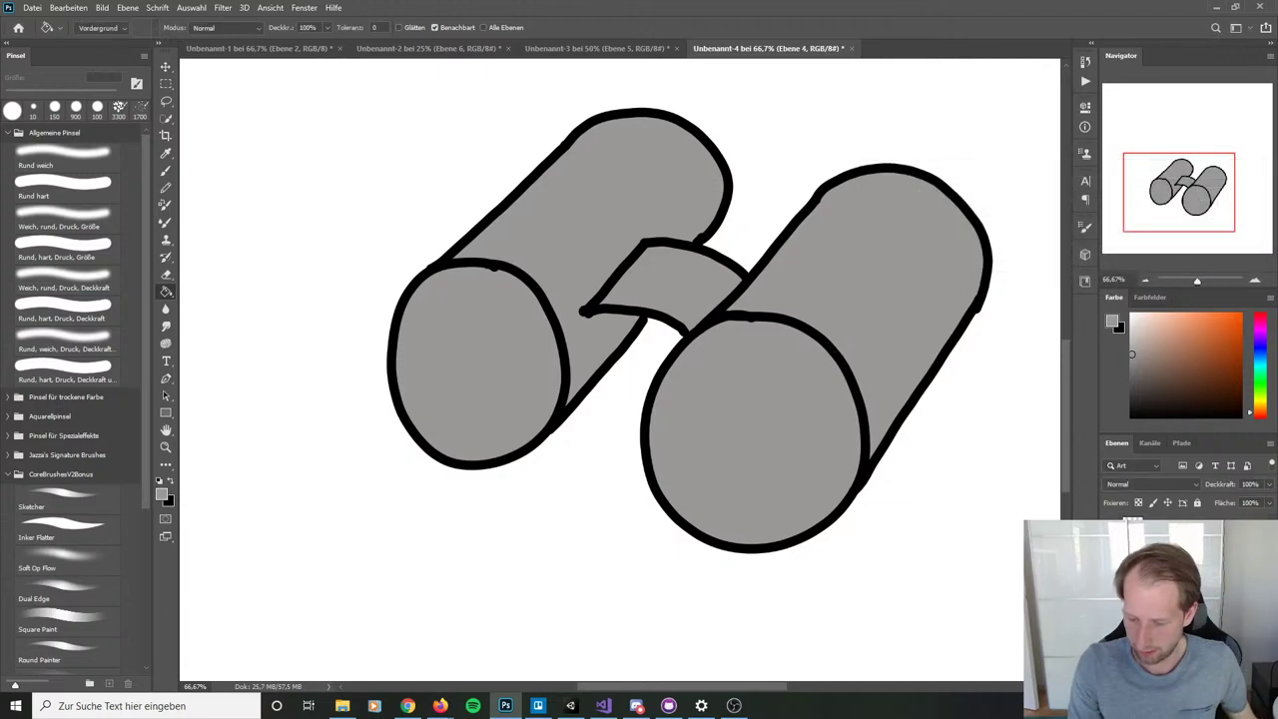
right_click(1158, 522)
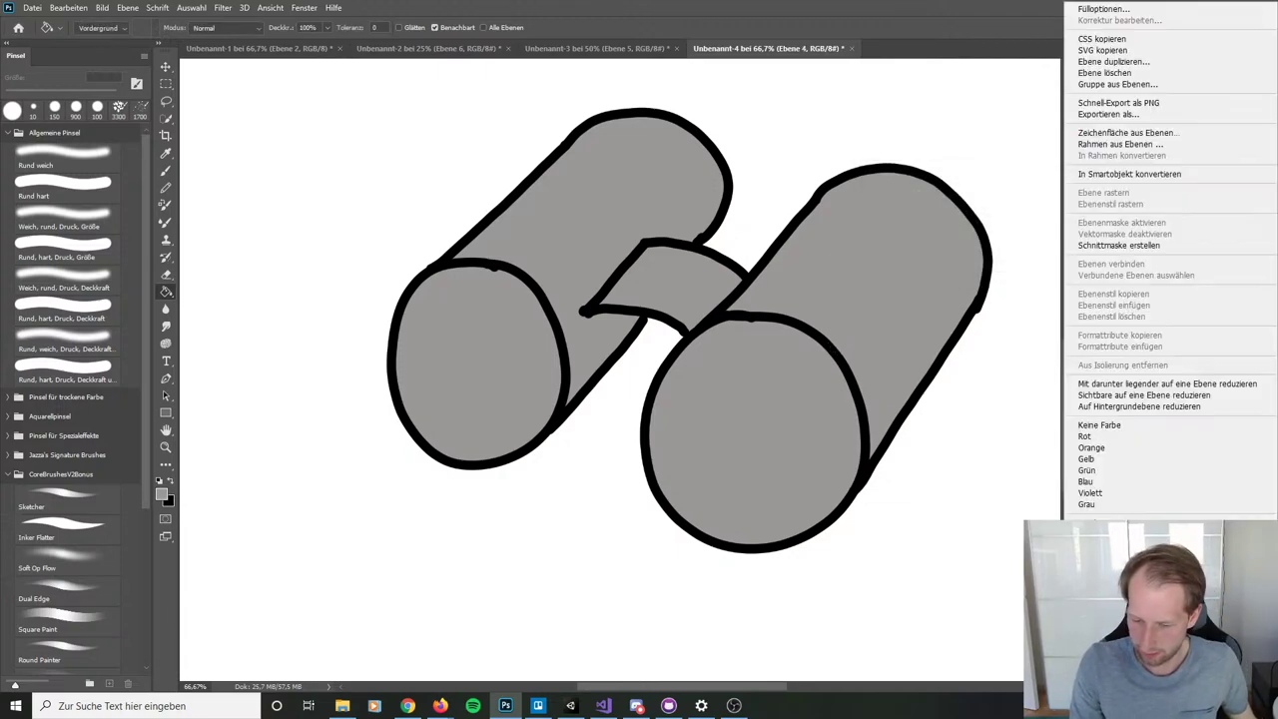
left_click(1138, 245)
left_click_drag(1165, 368, 1128, 388)
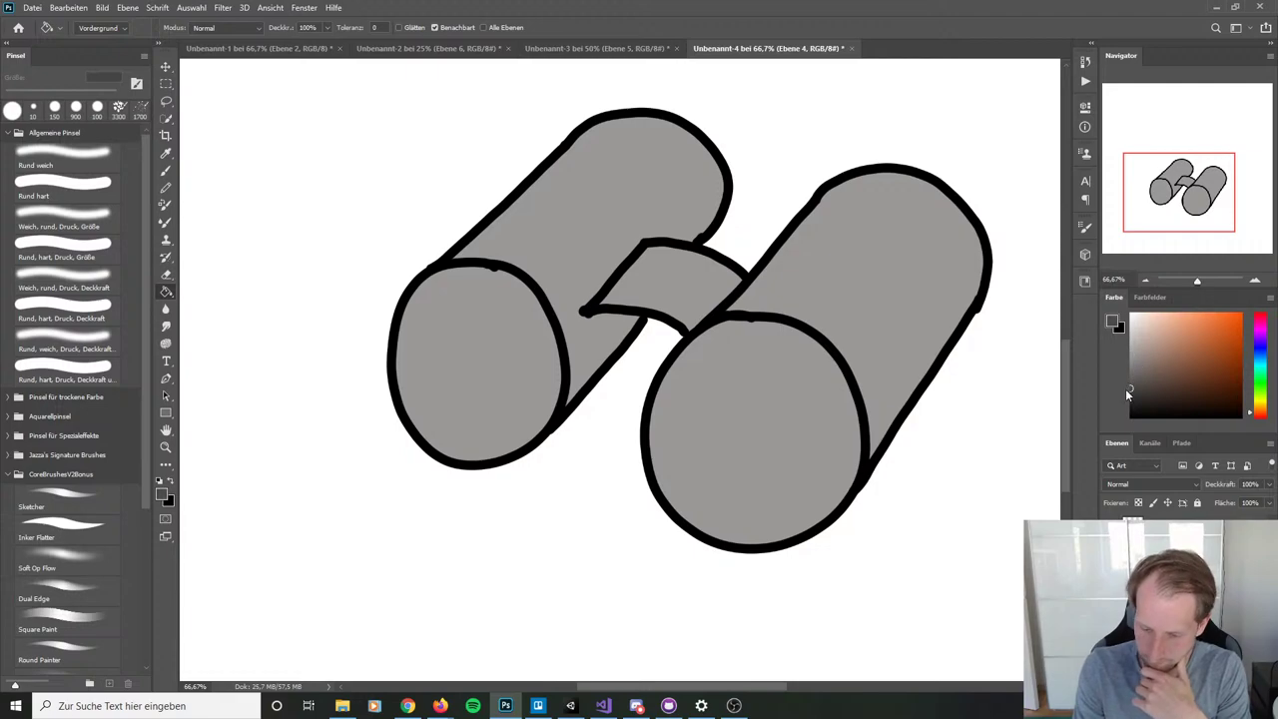
left_click(841, 305)
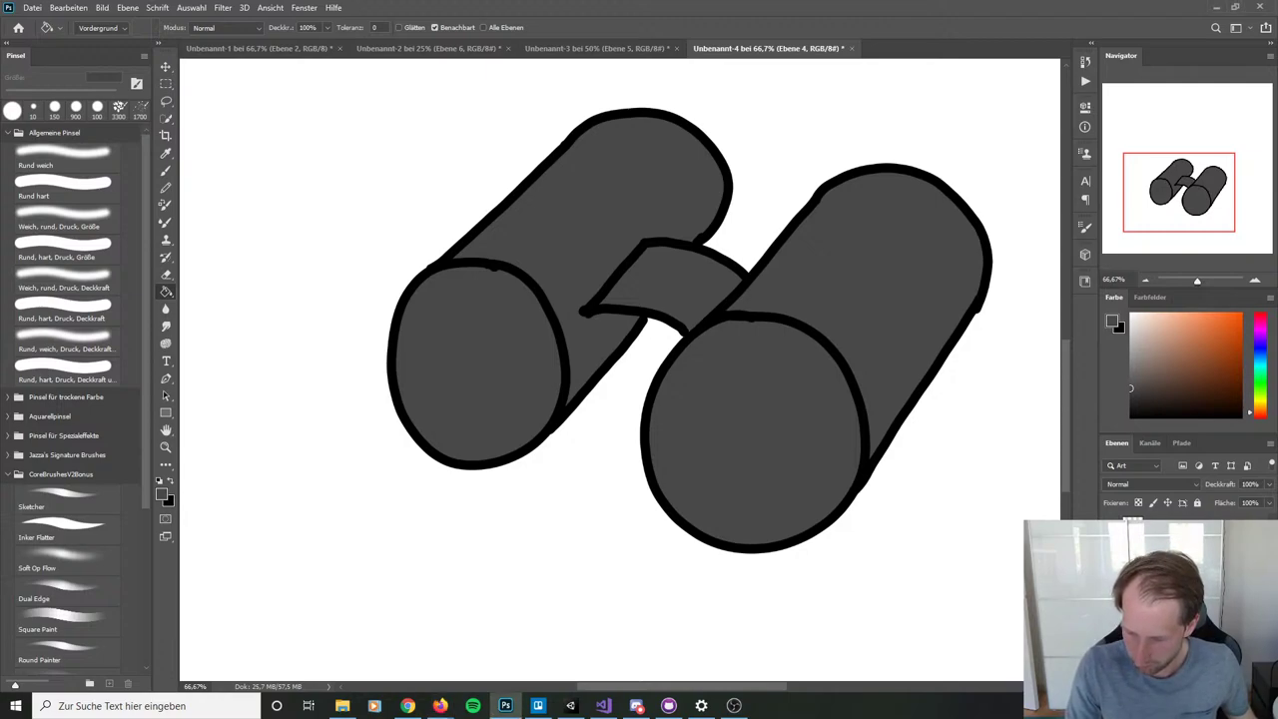
Step: Pick a darker, near-black grey and paint a shaded rim just inside the left lens circle
left_click(873, 337, "alt")
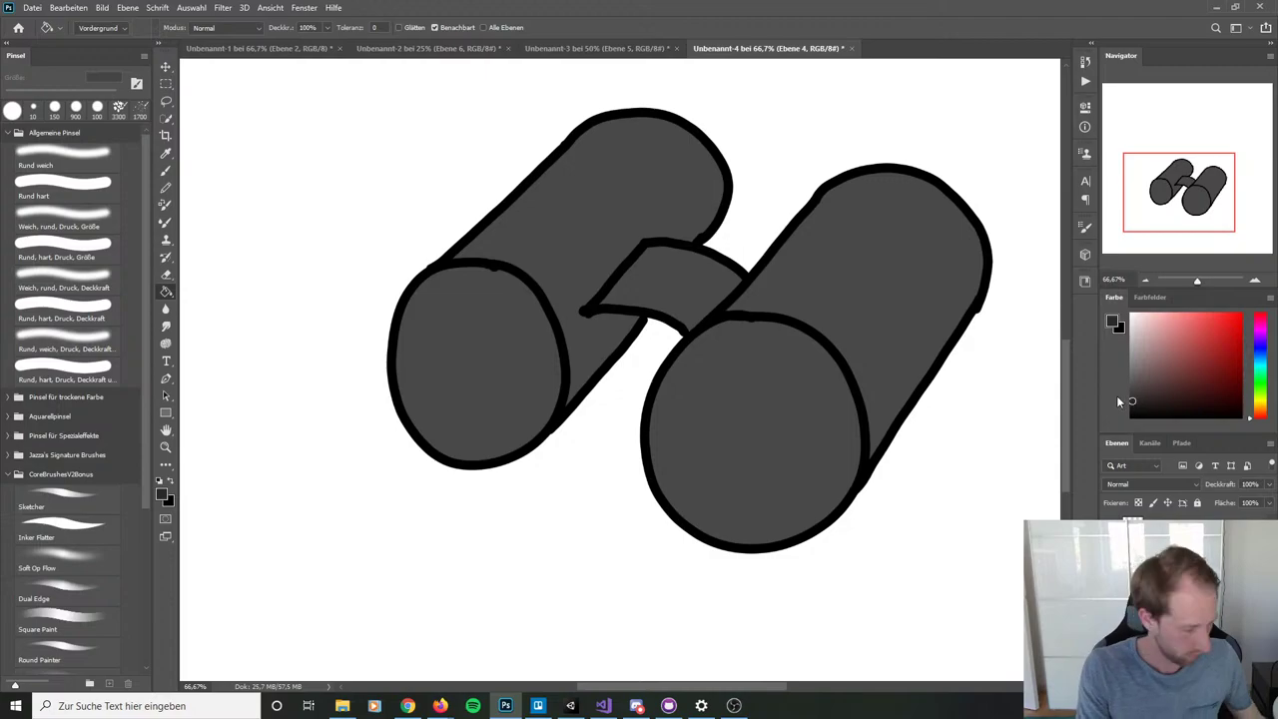
key("ctrl+plus")
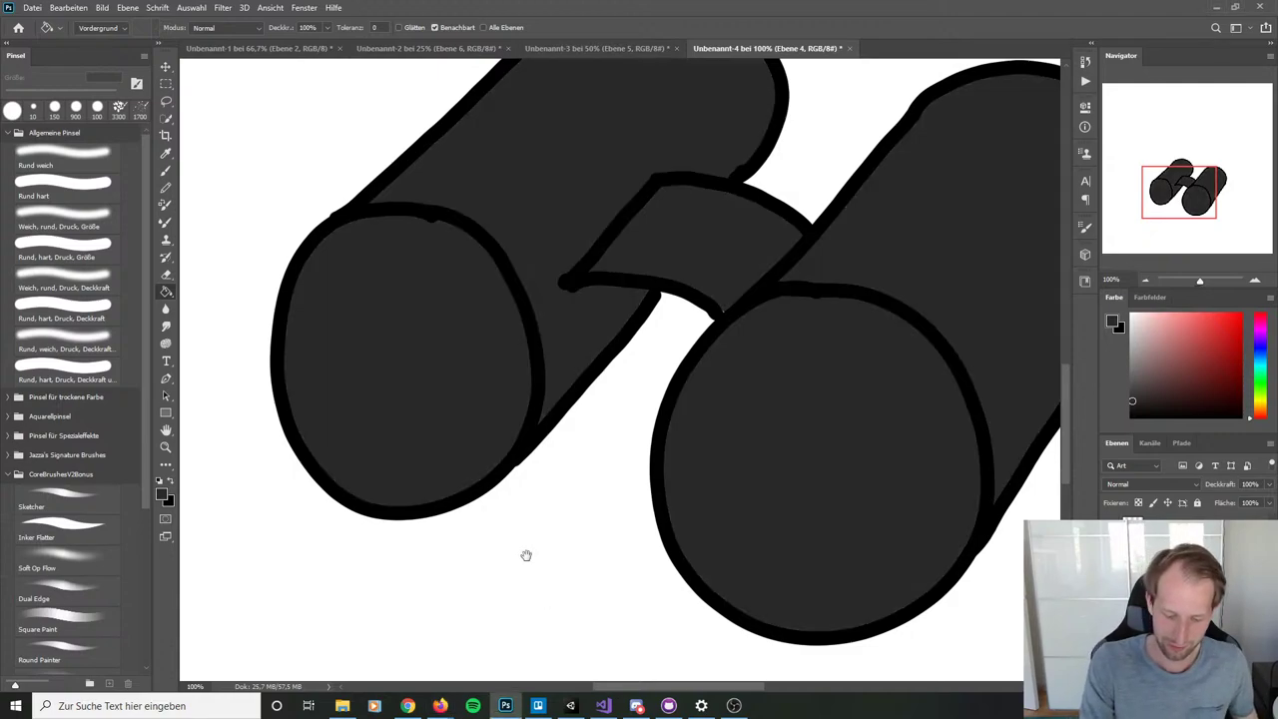
left_click_drag(525, 553, 690, 593)
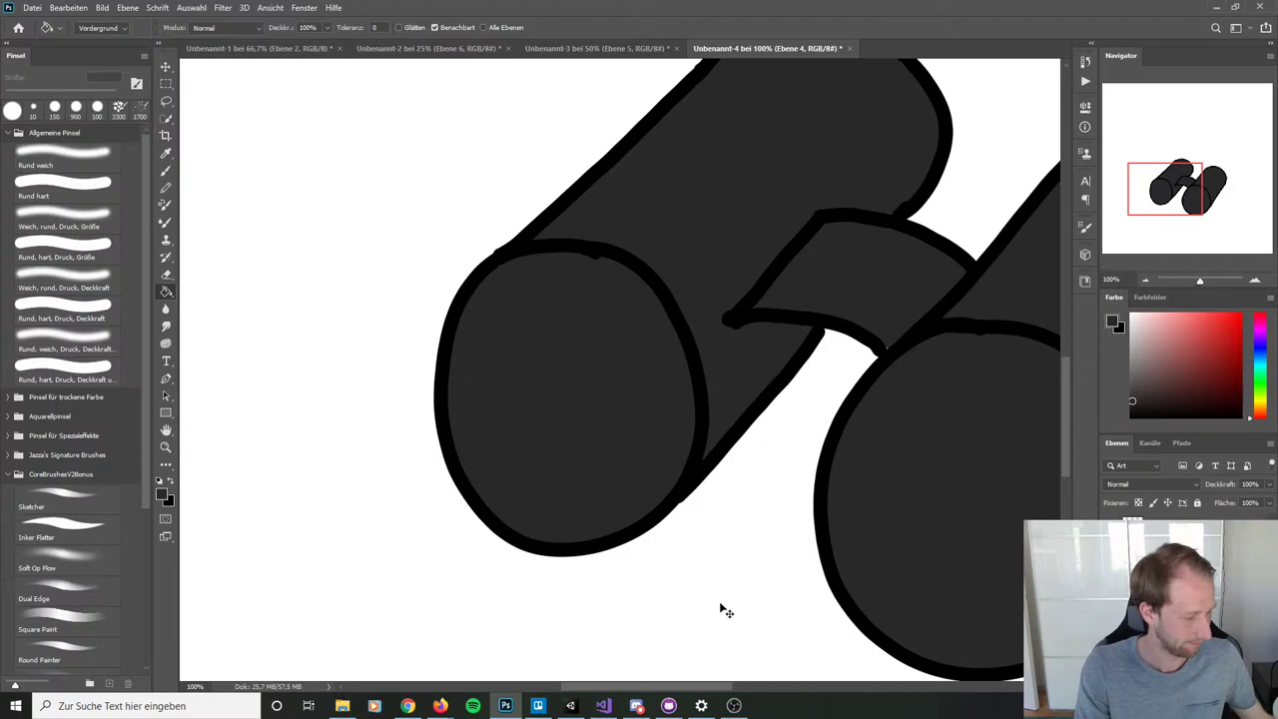
key("ctrl+z")
key("b")
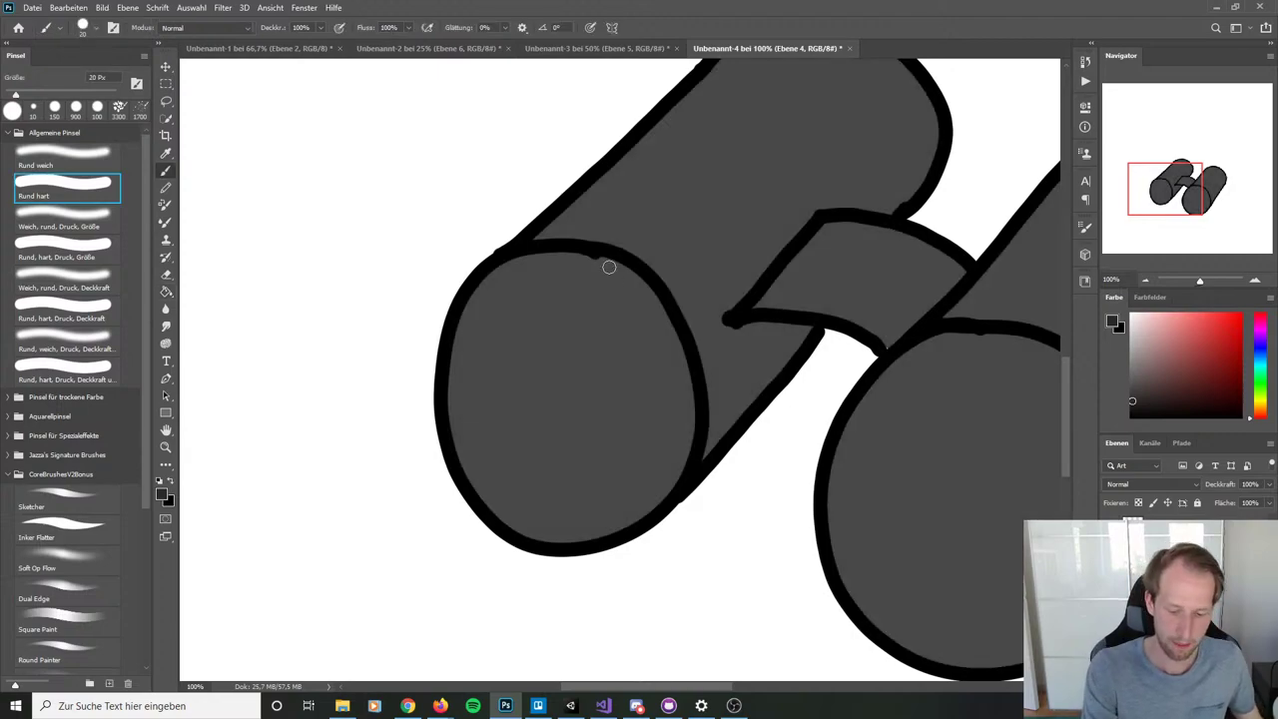
mouse_move(516, 260)
left_mouse_down()
mouse_move(471, 301)
mouse_move(449, 372)
mouse_move(453, 436)
mouse_move(477, 496)
mouse_move(523, 529)
mouse_move(565, 536)
mouse_move(517, 262)
mouse_move(597, 258)
mouse_move(568, 254)
mouse_move(633, 276)
mouse_move(683, 381)
mouse_move(688, 440)
mouse_move(640, 508)
mouse_move(573, 534)
mouse_move(547, 516)
left_mouse_up()
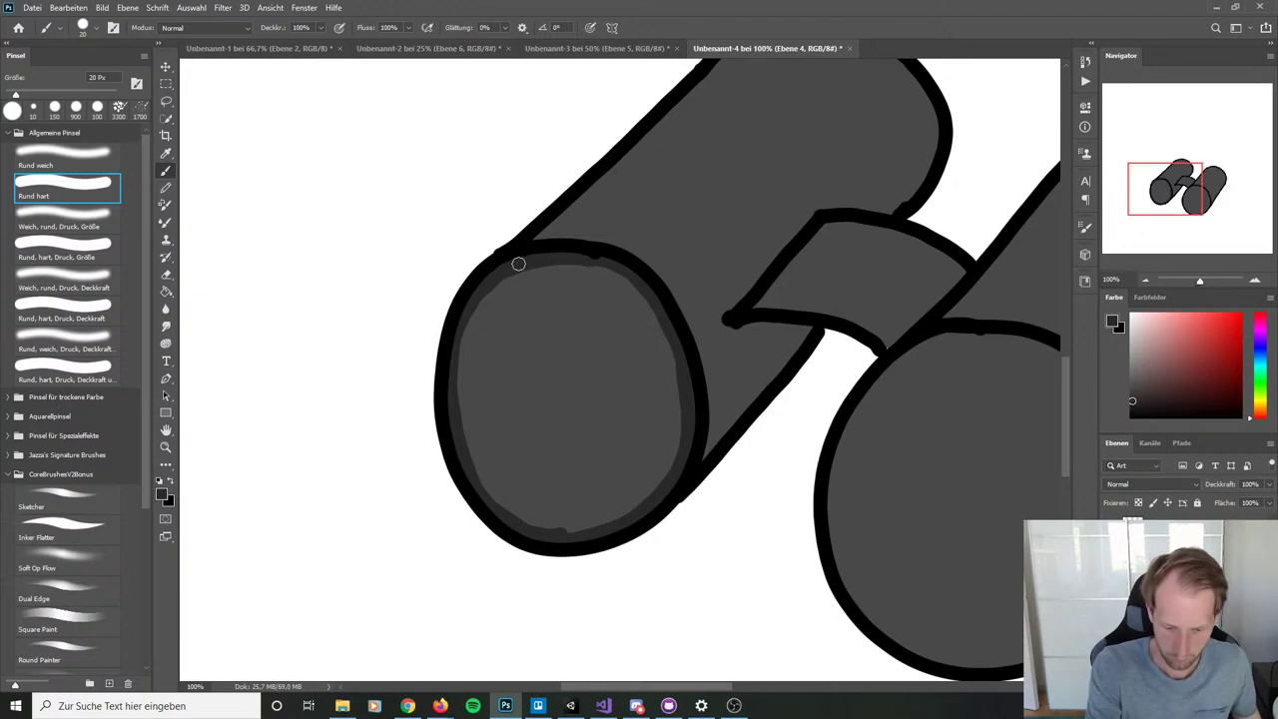
mouse_move(469, 303)
left_mouse_down()
mouse_move(448, 379)
mouse_move(456, 466)
mouse_move(508, 528)
mouse_move(571, 538)
left_mouse_up()
Step: Paint the same near-black shaded rim all around the inside of the right lens circle
left_click_drag(912, 562, 630, 493)
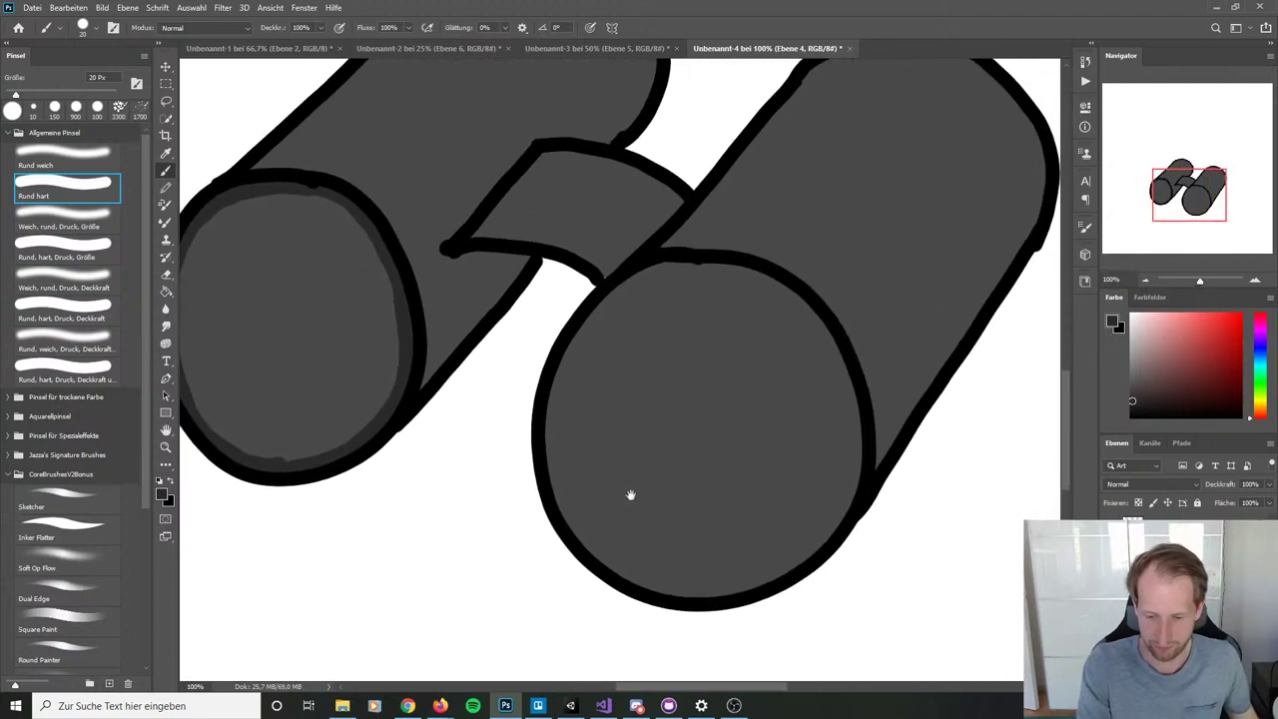
mouse_move(699, 266)
left_mouse_down()
mouse_move(609, 291)
mouse_move(575, 341)
mouse_move(550, 402)
mouse_move(548, 461)
mouse_move(568, 522)
mouse_move(621, 569)
mouse_move(710, 269)
mouse_move(807, 311)
mouse_move(839, 360)
mouse_move(857, 478)
mouse_move(834, 521)
left_mouse_up()
mouse_move(856, 409)
left_mouse_down()
mouse_move(832, 534)
mouse_move(754, 587)
mouse_move(650, 585)
mouse_move(585, 544)
left_mouse_up()
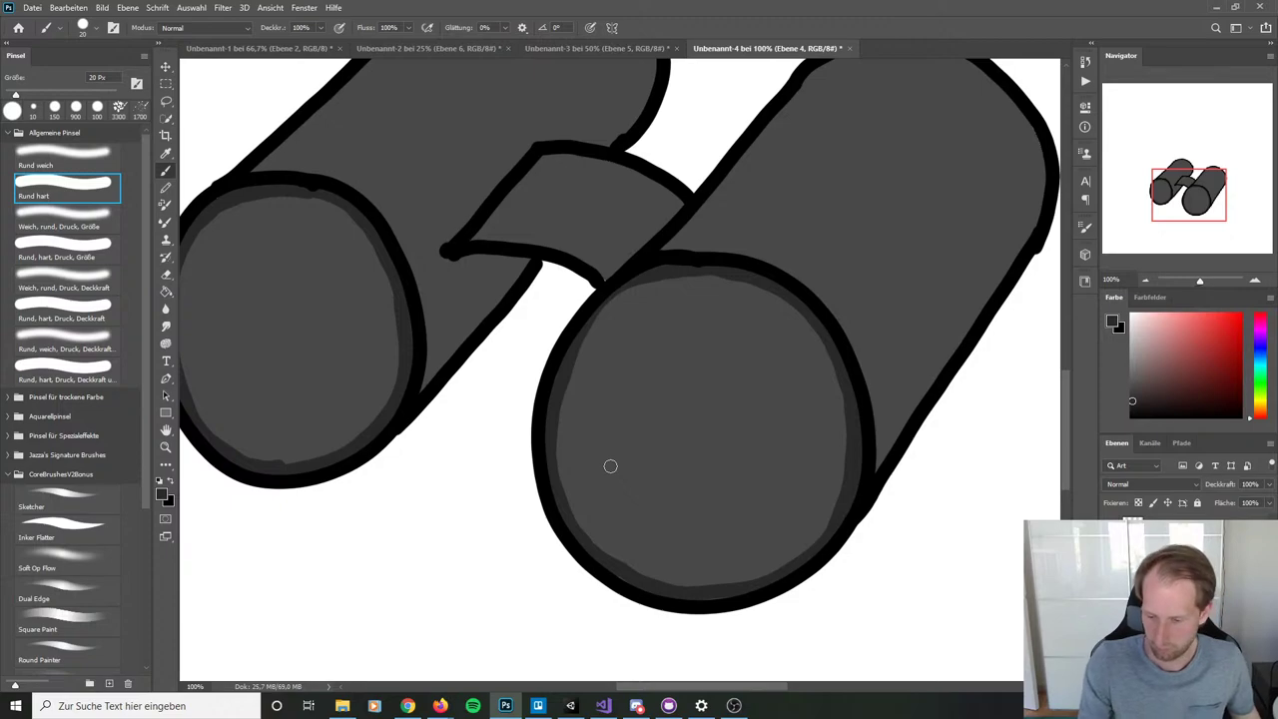
Step: Try a dark green and a bright turquoise green as brush colours with test strokes inside the right lens
mouse_move(1262, 378)
left_mouse_down()
mouse_move(1262, 404)
mouse_move(1263, 373)
left_mouse_up()
left_click(1188, 388)
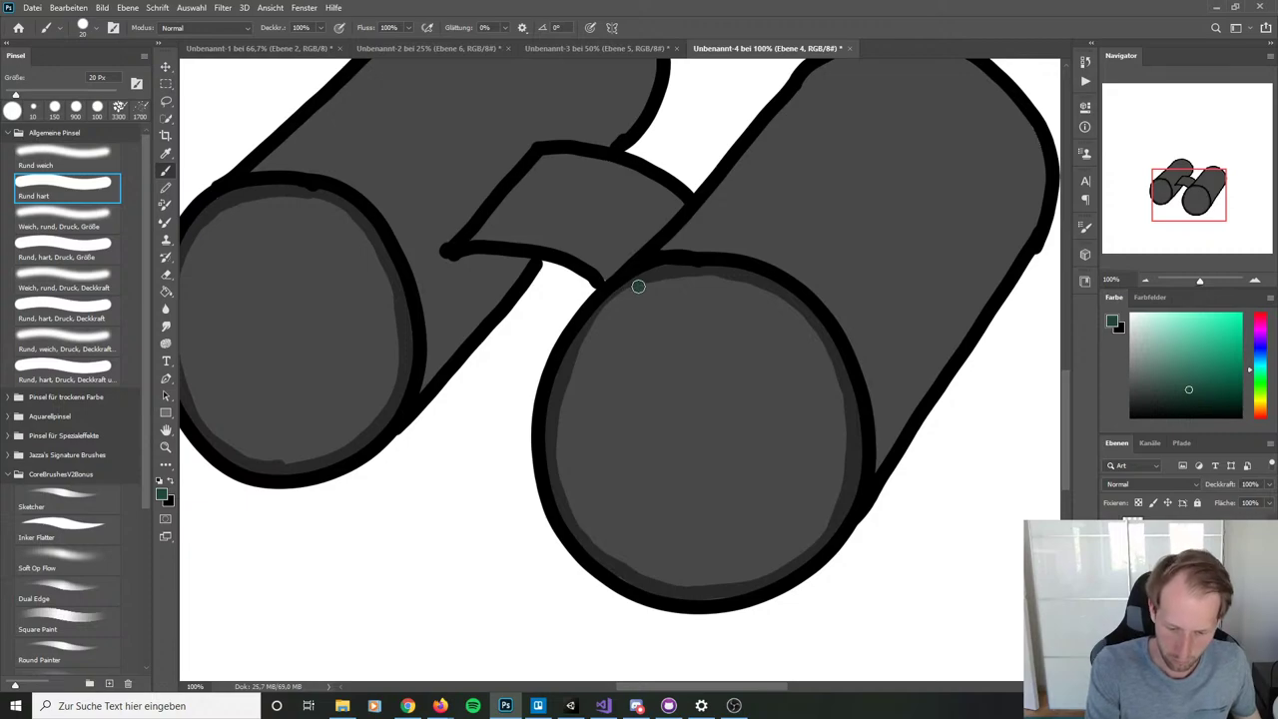
mouse_move(638, 286)
left_mouse_down()
mouse_move(578, 349)
mouse_move(561, 450)
mouse_move(590, 533)
mouse_move(630, 564)
mouse_move(674, 576)
mouse_move(743, 563)
mouse_move(801, 525)
mouse_move(827, 452)
mouse_move(810, 348)
left_mouse_up()
key("ctrl+z")
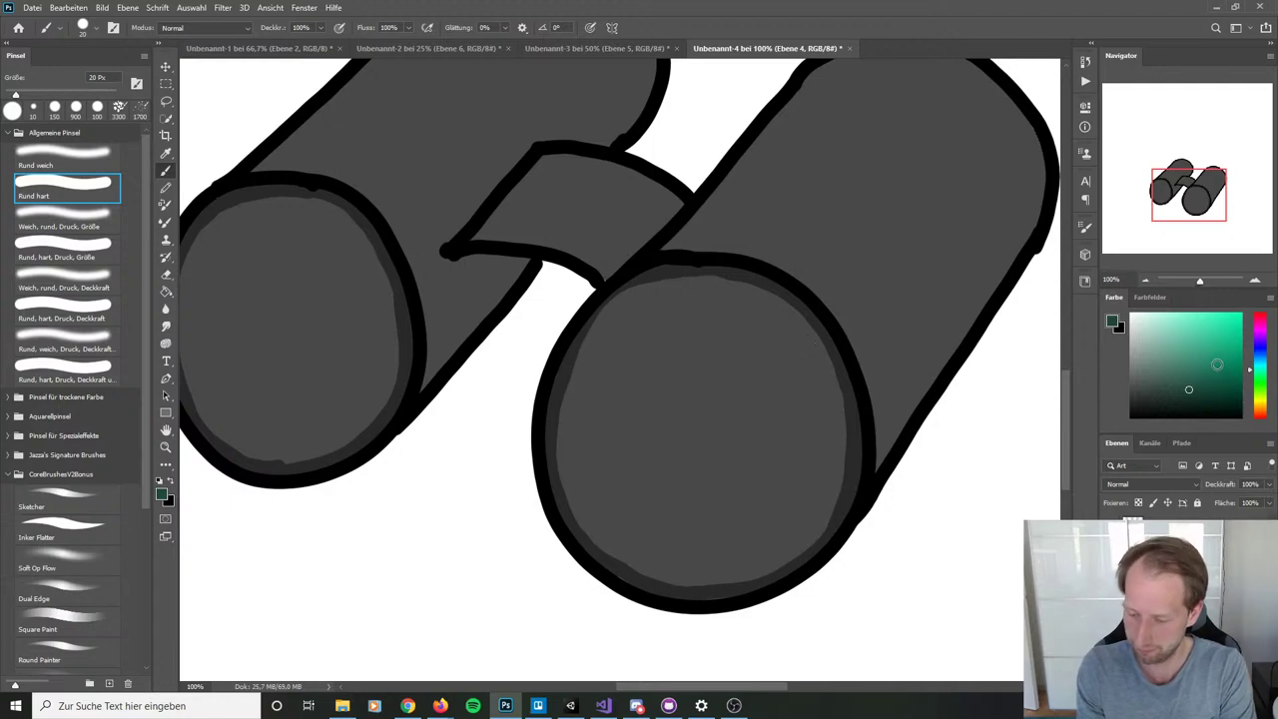
left_click_drag(1215, 364, 1219, 324)
mouse_move(694, 389)
left_mouse_down()
mouse_move(686, 430)
mouse_move(736, 397)
mouse_move(723, 467)
left_mouse_up()
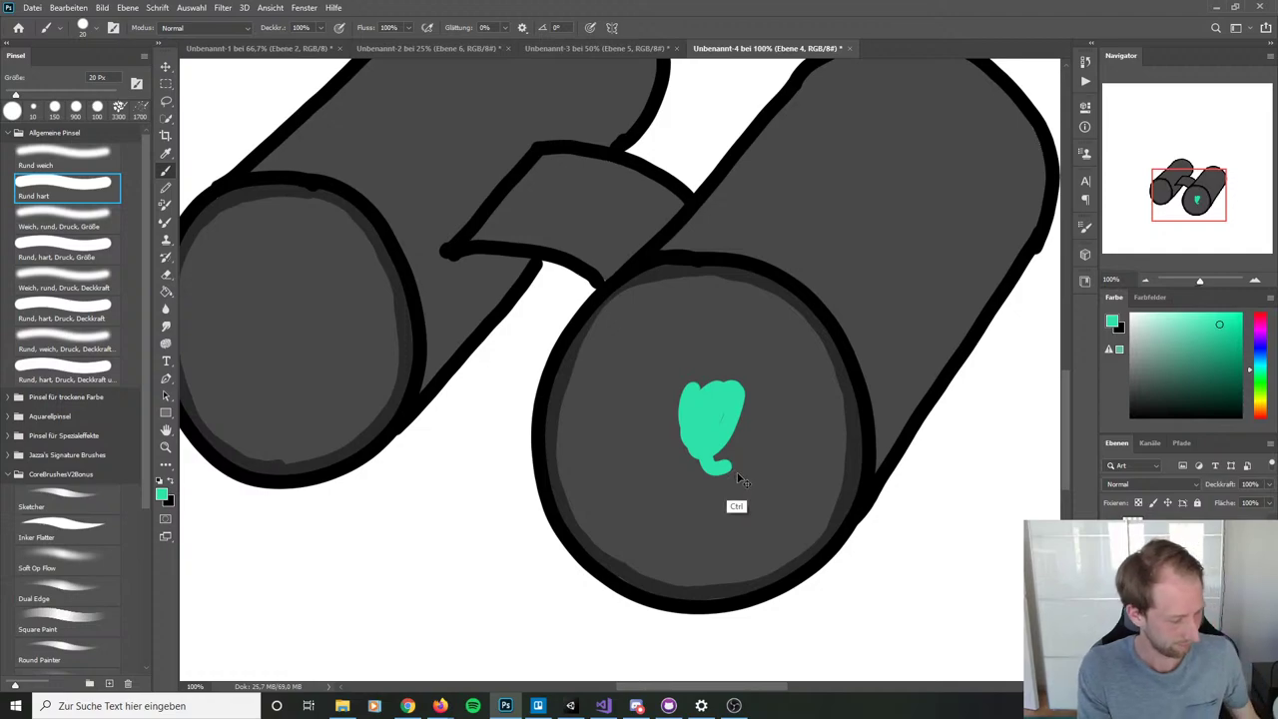
key("ctrl+minus")
mouse_move(689, 432)
left_mouse_down()
mouse_move(683, 358)
mouse_move(664, 429)
mouse_move(678, 378)
left_mouse_up()
key("ctrl+z")
key("ctrl+z")
key("ctrl+z")
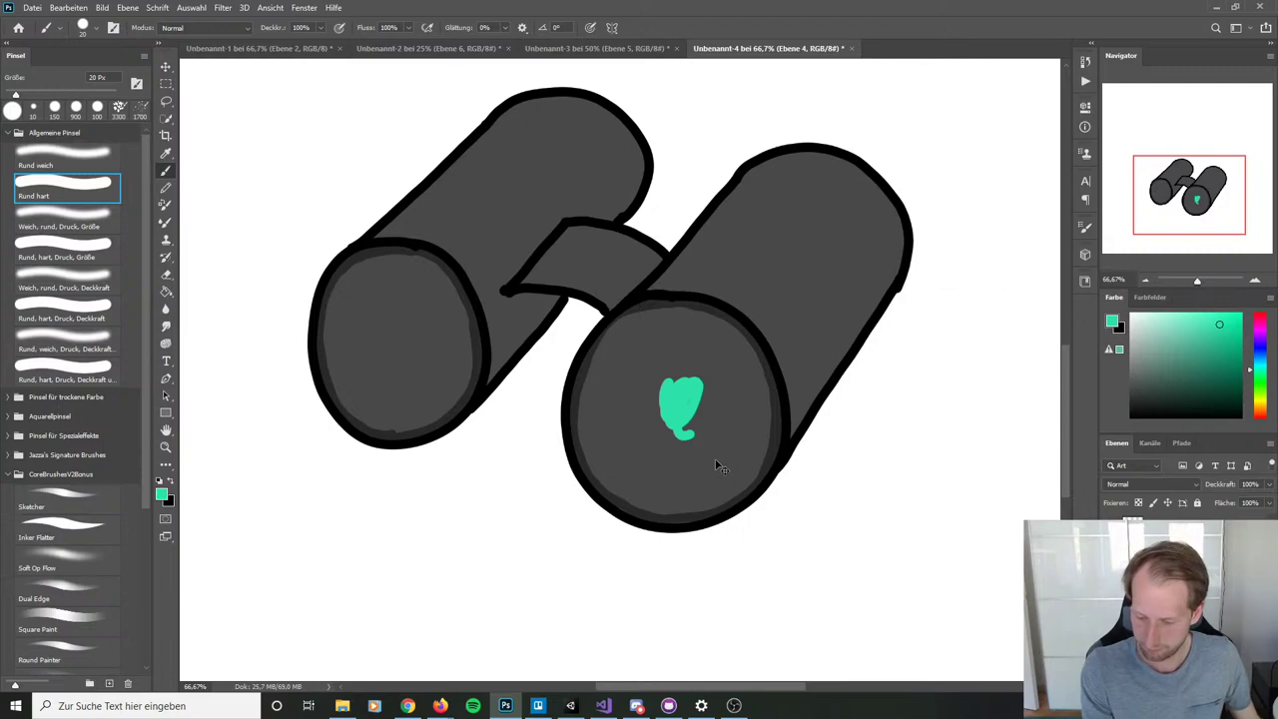
Step: Undo the turquoise test blob and add a new Normal-mode layer at 100% opacity as a clipping mask for the lens colour
key("ctrl+shift+n")
left_click(1222, 195)
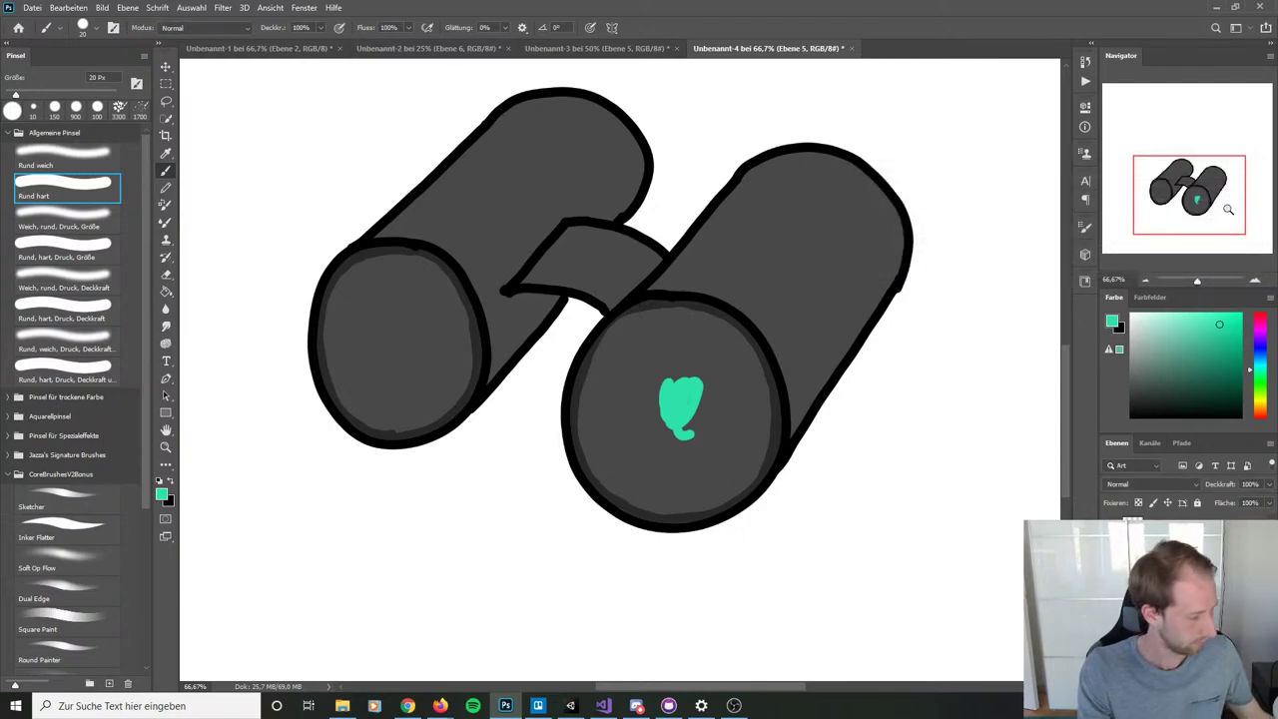
key("ctrl+z")
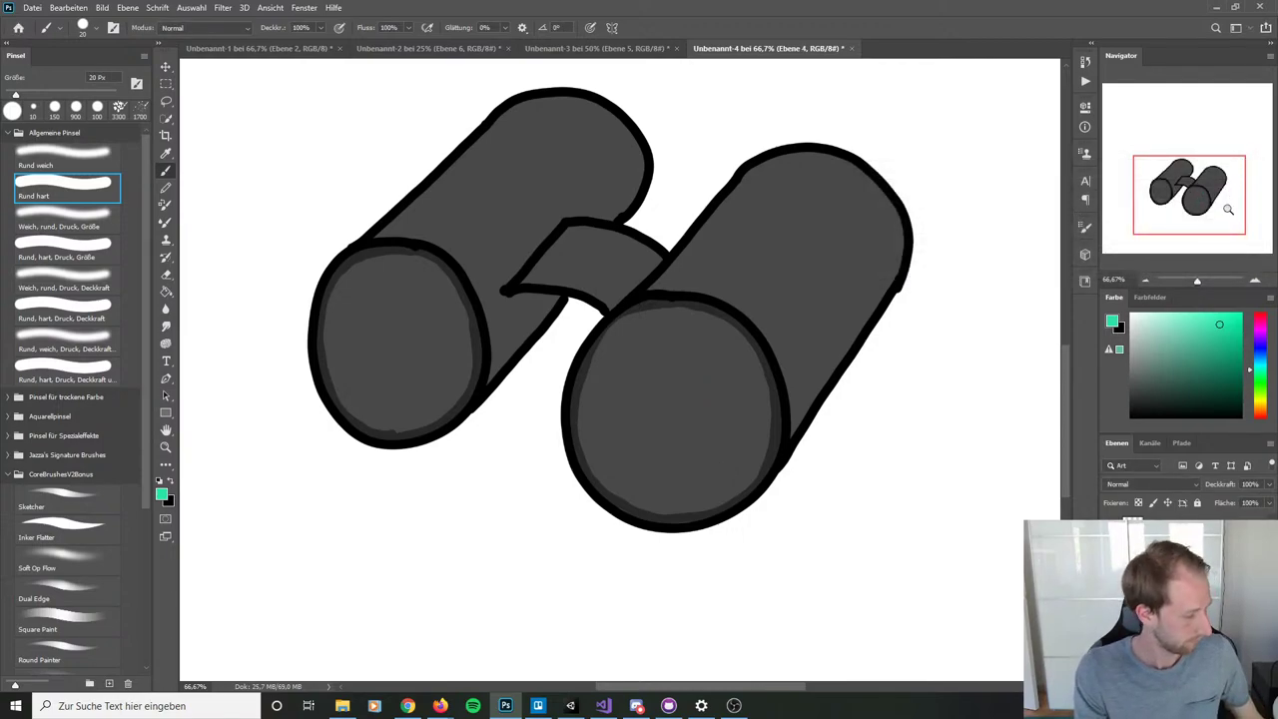
key("ctrl+shift+n")
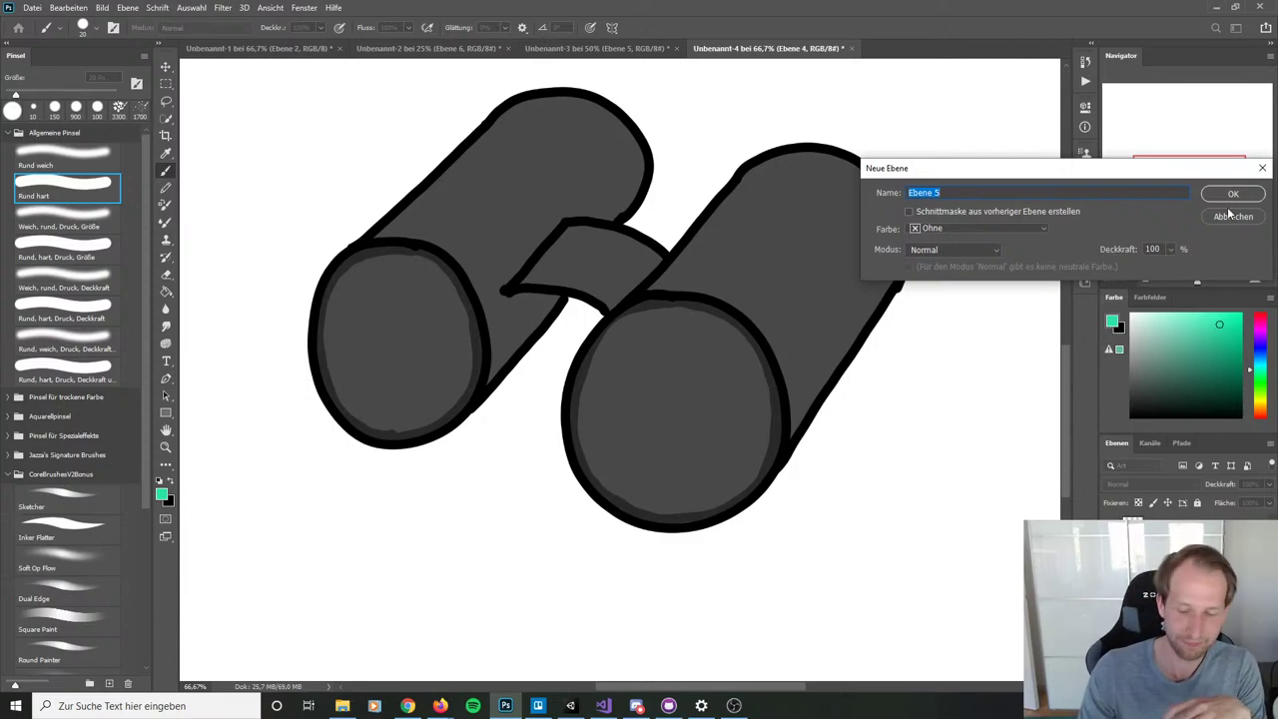
left_click(1235, 193)
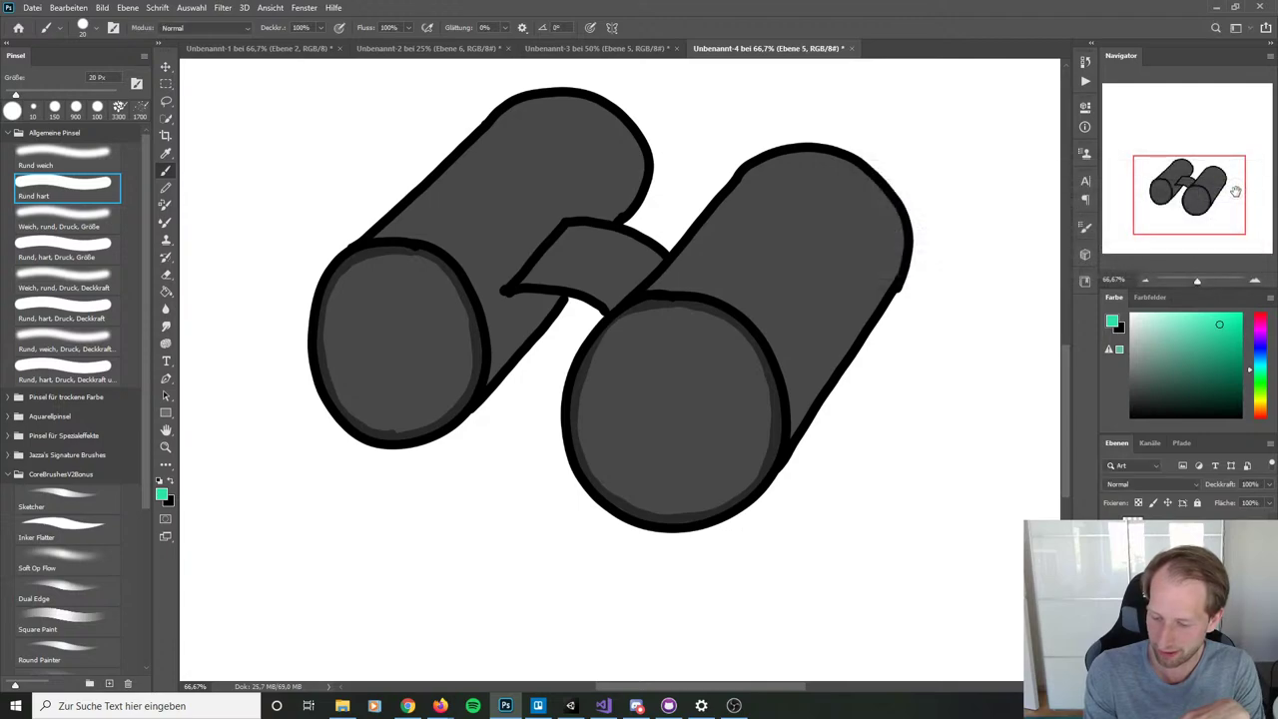
right_click(1184, 527)
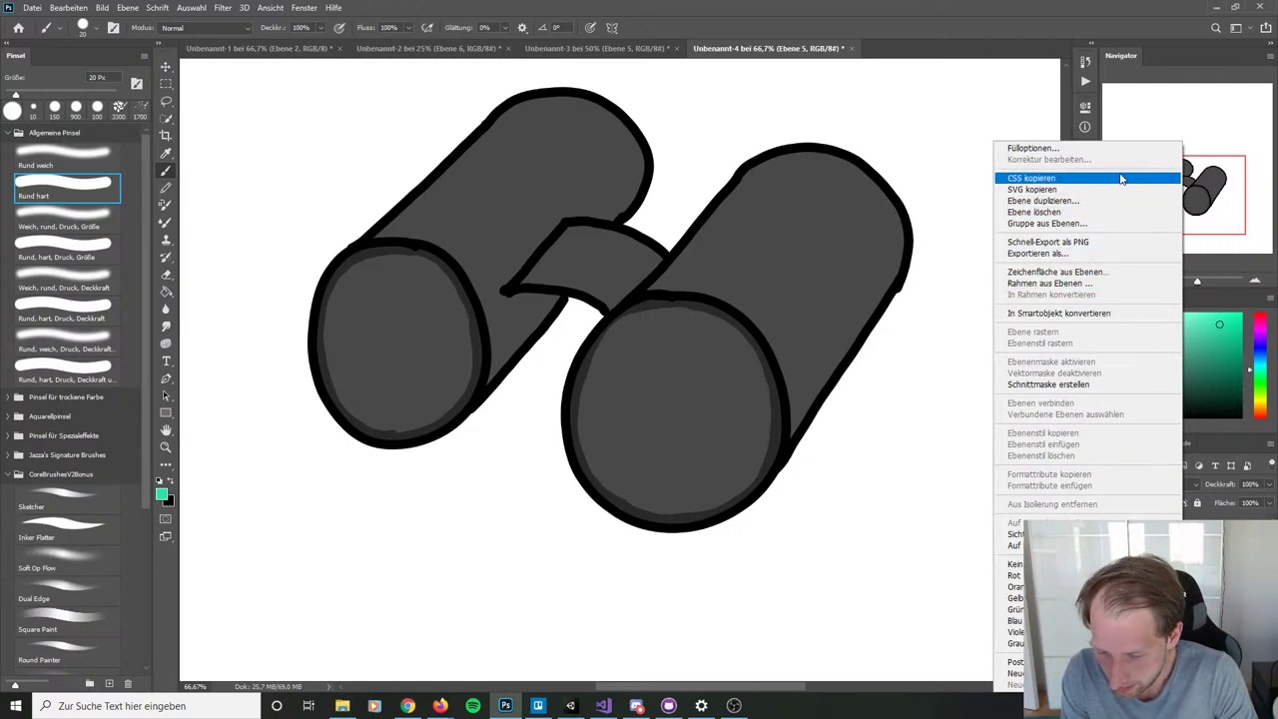
left_click(1049, 385)
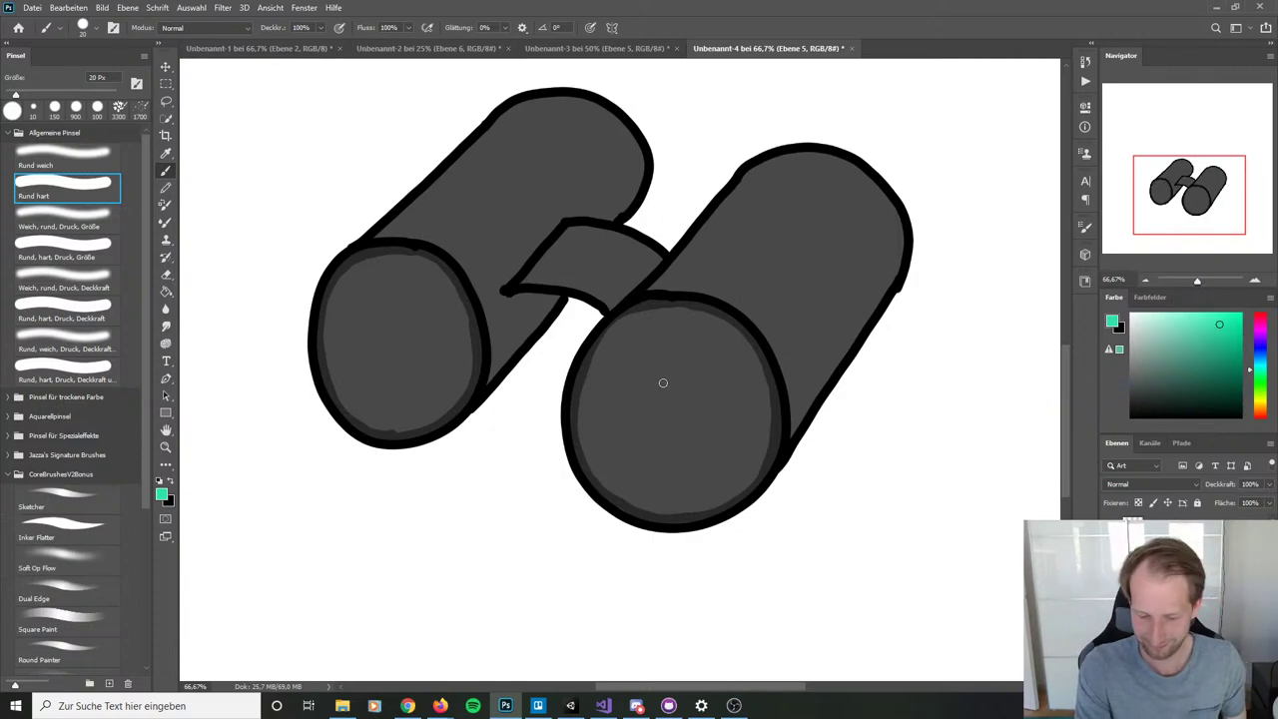
Step: Paint a turquoise mark in the centre of the right lens and a turquoise outline along its left inner rim
mouse_move(670, 368)
left_mouse_down()
mouse_move(654, 397)
mouse_move(670, 418)
left_mouse_up()
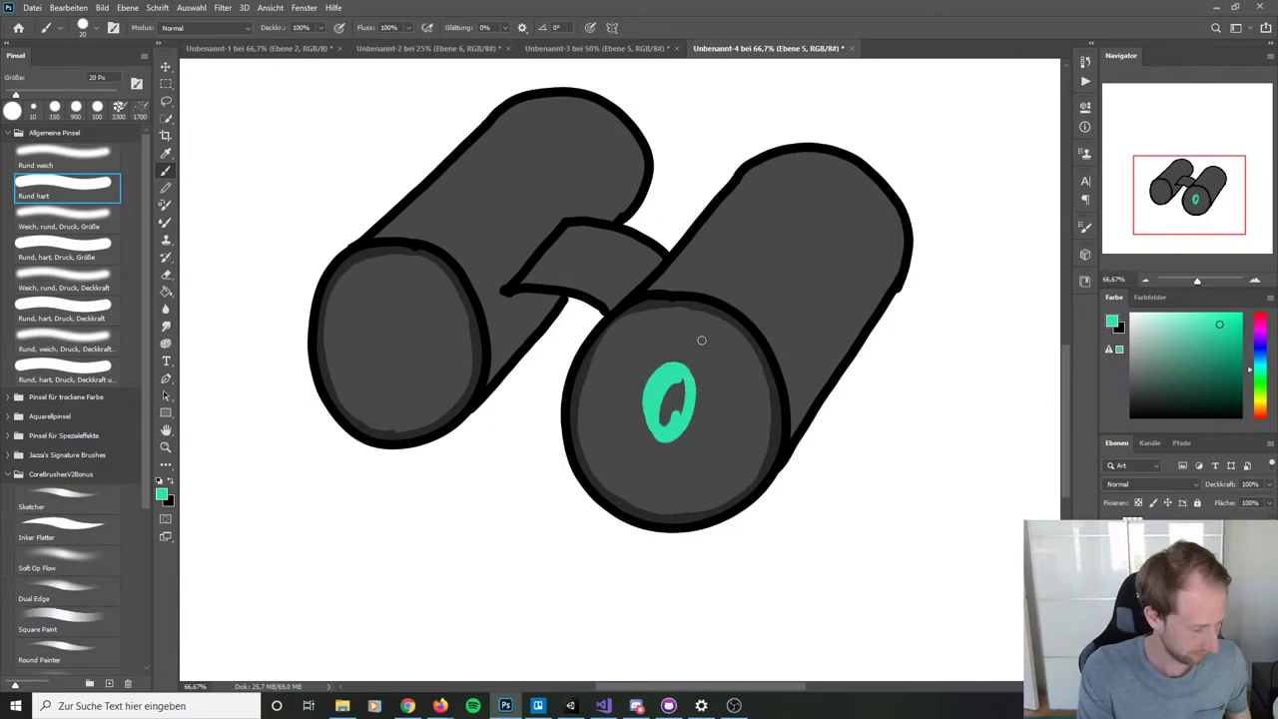
key("ctrl+plus")
key("ctrl+plus")
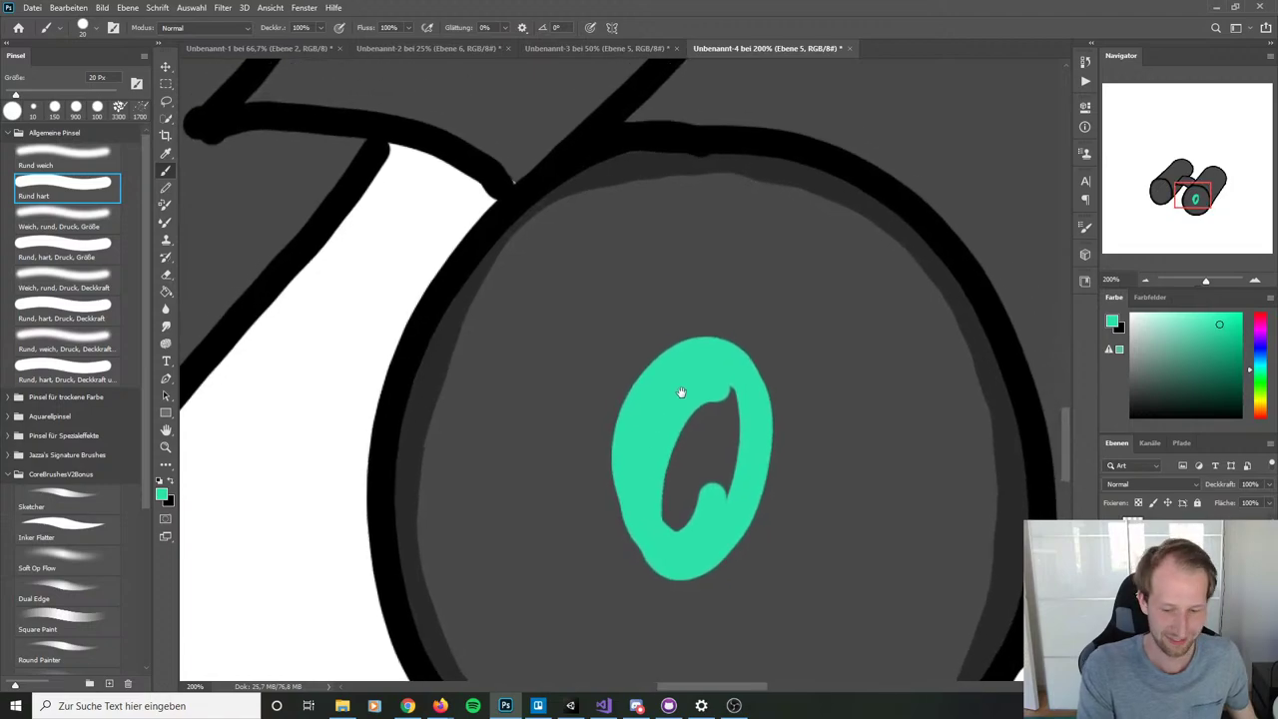
left_click_drag(639, 197, 555, 230)
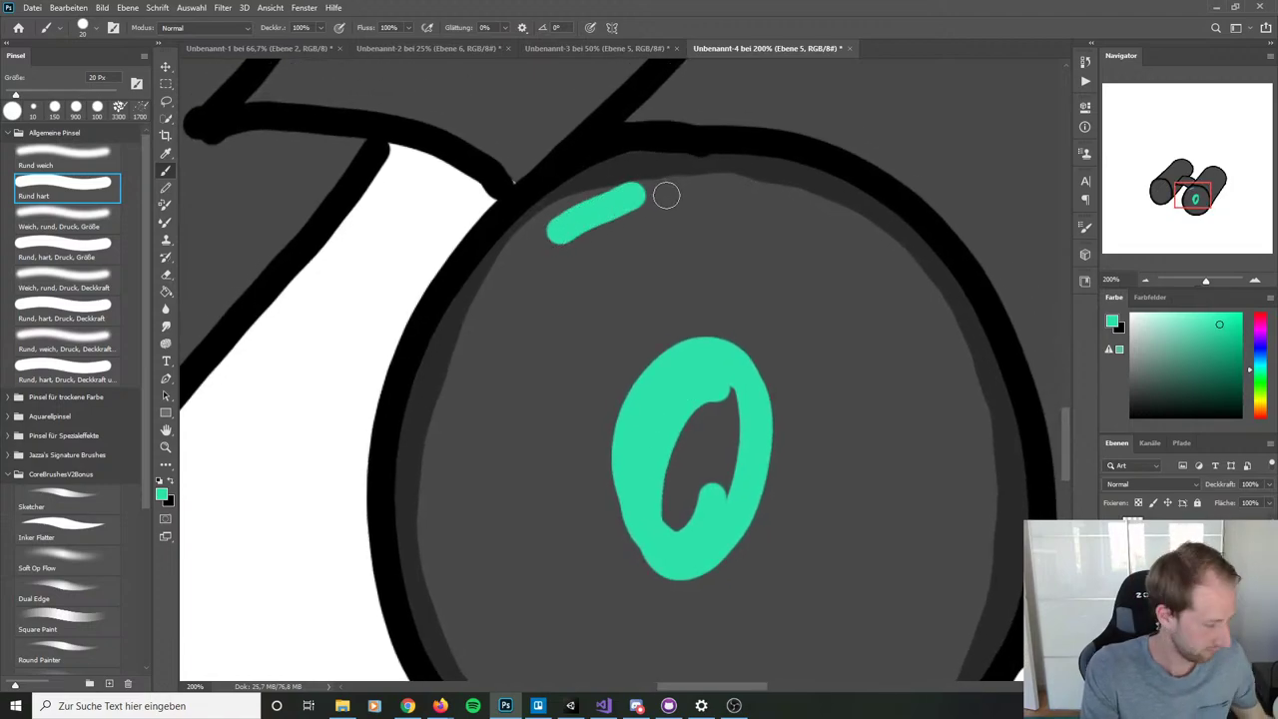
key("ctrl+z")
mouse_move(659, 186)
left_mouse_down()
mouse_move(614, 192)
mouse_move(515, 250)
mouse_move(439, 395)
mouse_move(431, 587)
mouse_move(454, 631)
left_mouse_up()
left_click_drag(690, 579, 656, 422)
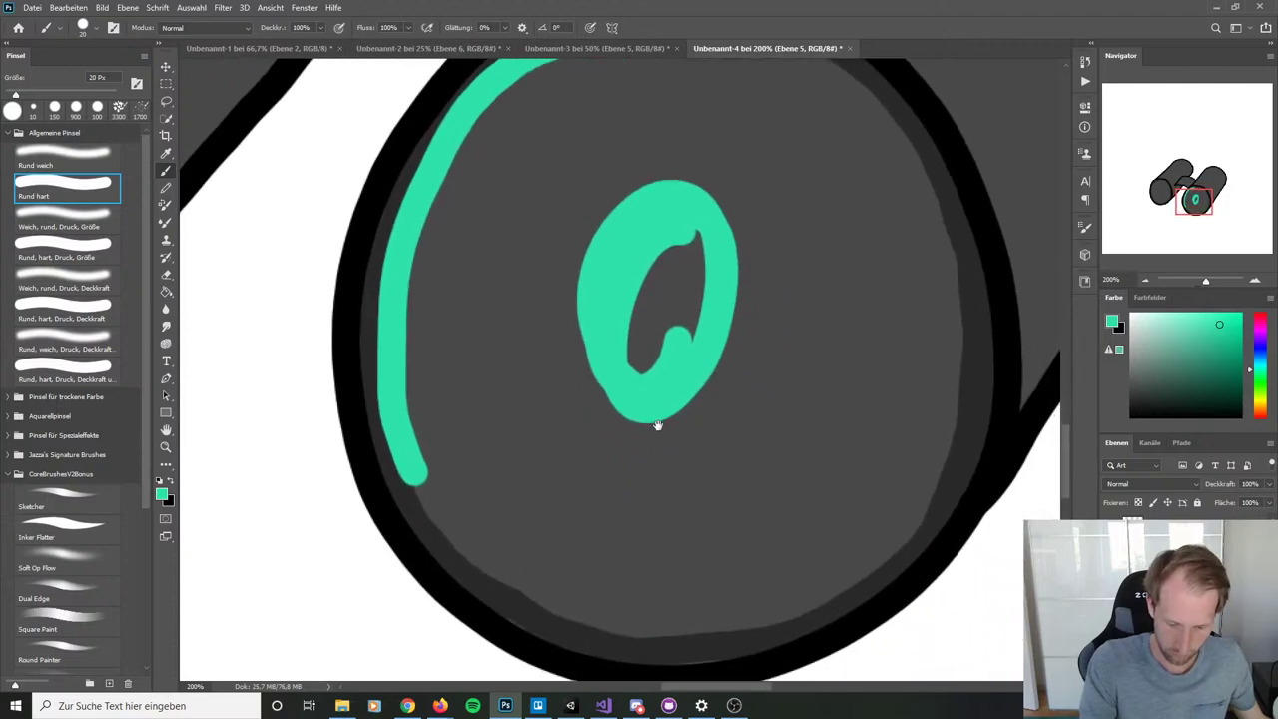
Step: Continue the turquoise outline around the bottom, right side and top of the right lens to close the ring
mouse_move(414, 467)
left_mouse_down()
mouse_move(467, 549)
mouse_move(529, 594)
mouse_move(605, 621)
mouse_move(690, 624)
mouse_move(784, 591)
mouse_move(904, 491)
mouse_move(929, 408)
mouse_move(931, 292)
left_mouse_up()
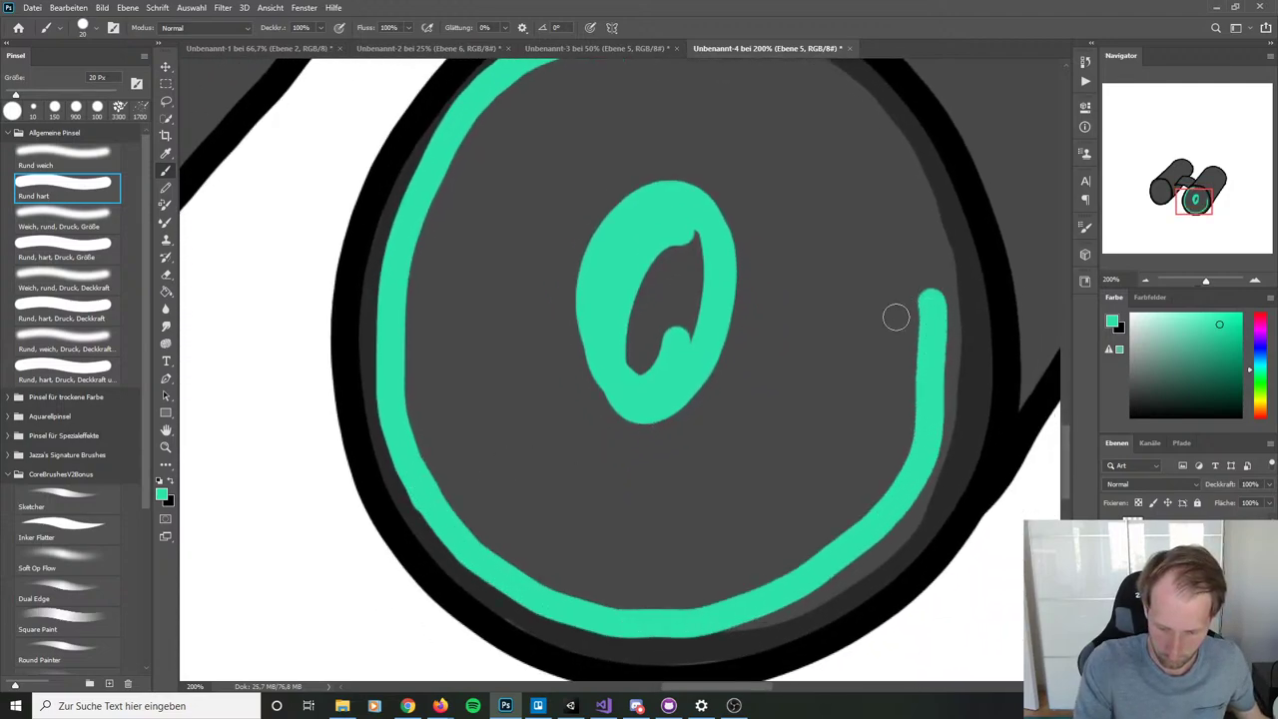
mouse_move(638, 616)
left_mouse_down()
mouse_move(711, 628)
mouse_move(795, 604)
left_mouse_up()
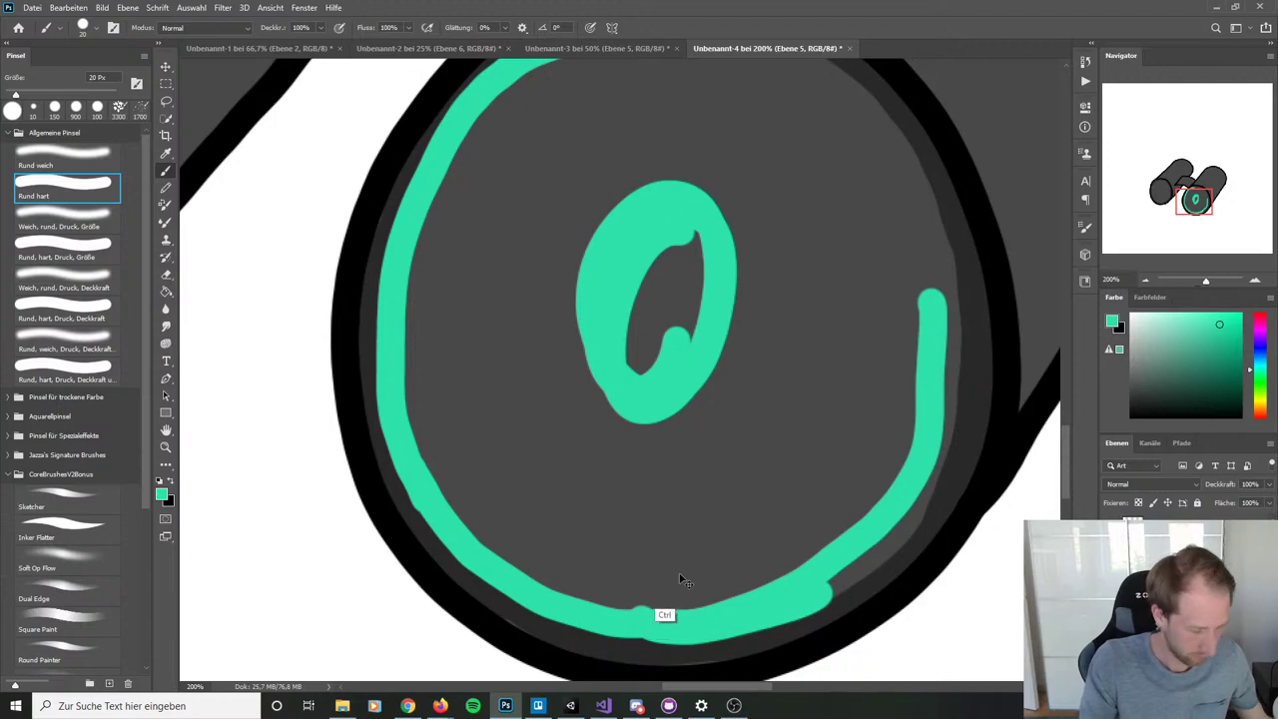
key("ctrl+z")
left_click_drag(633, 623, 756, 602)
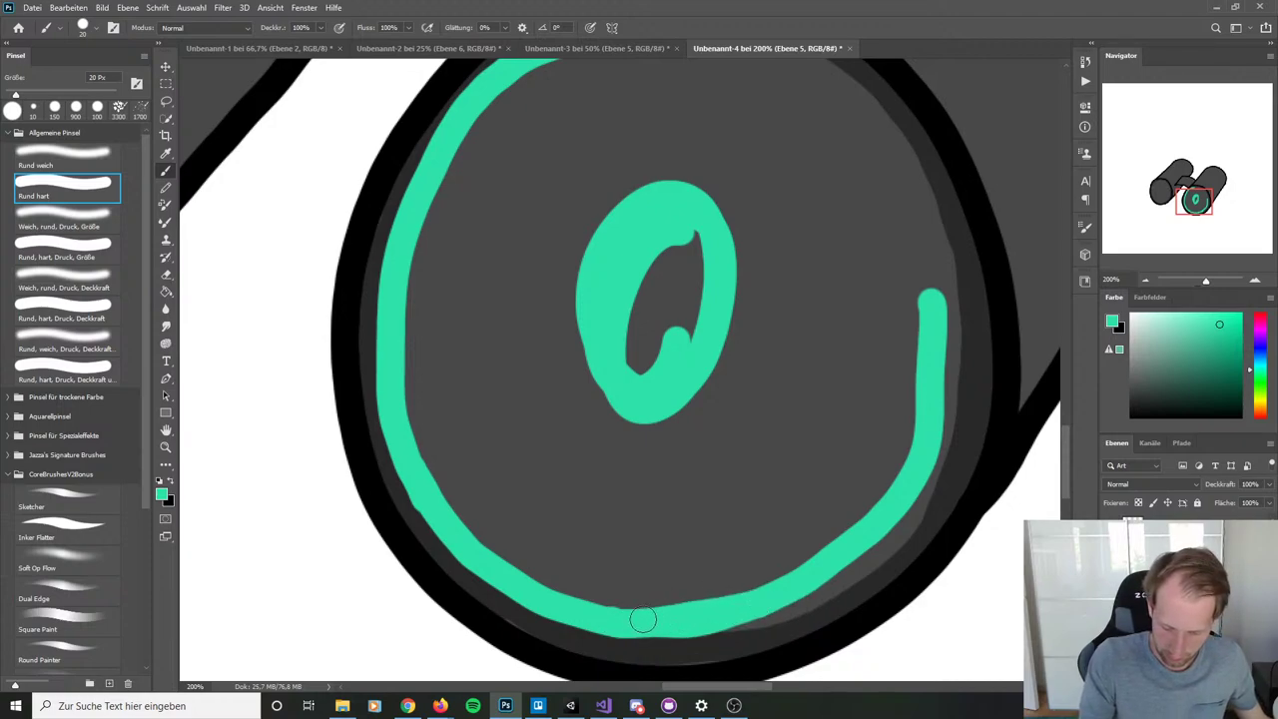
mouse_move(645, 616)
left_mouse_down()
mouse_move(755, 616)
mouse_move(833, 580)
mouse_move(919, 485)
mouse_move(946, 405)
mouse_move(957, 302)
mouse_move(940, 205)
mouse_move(883, 124)
mouse_move(767, 62)
left_mouse_up()
left_click_drag(773, 234, 798, 373)
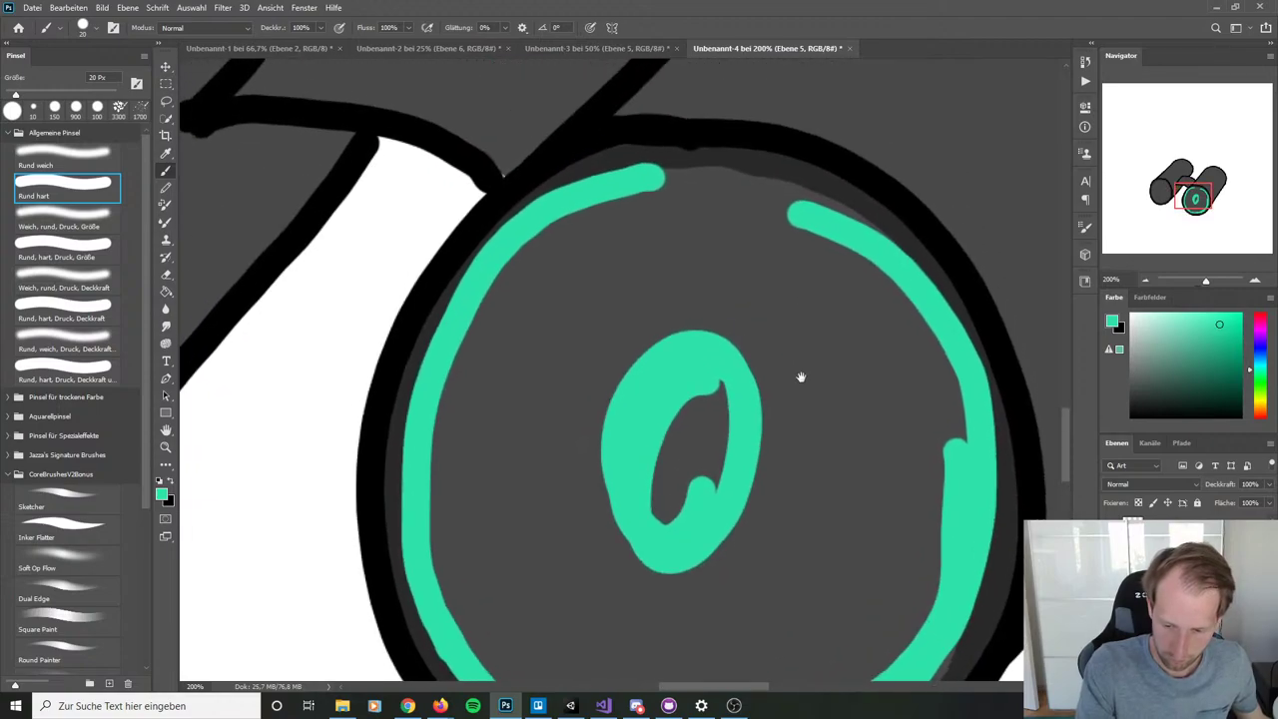
mouse_move(952, 349)
left_mouse_down()
mouse_move(964, 348)
mouse_move(907, 277)
mouse_move(826, 210)
mouse_move(677, 170)
mouse_move(591, 192)
left_mouse_up()
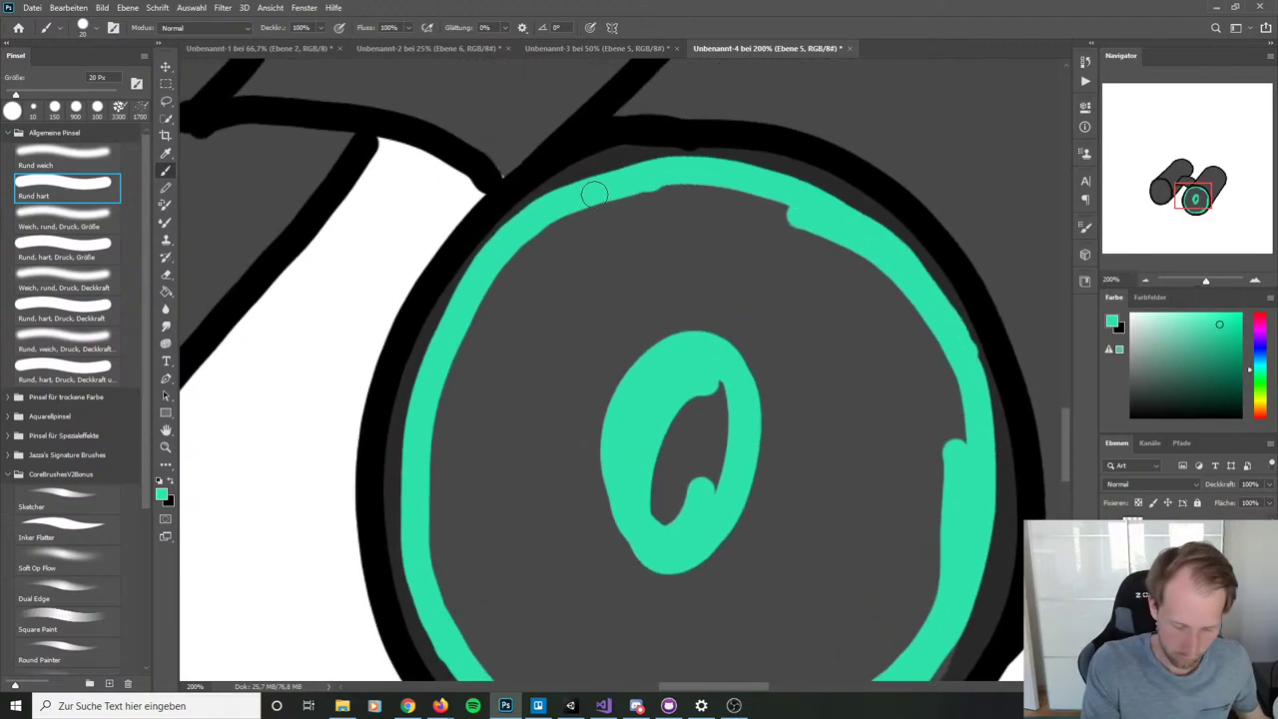
Step: Fill the area between the turquoise ring and the central mark of the right lens with the same turquoise
key("g")
left_click(787, 311)
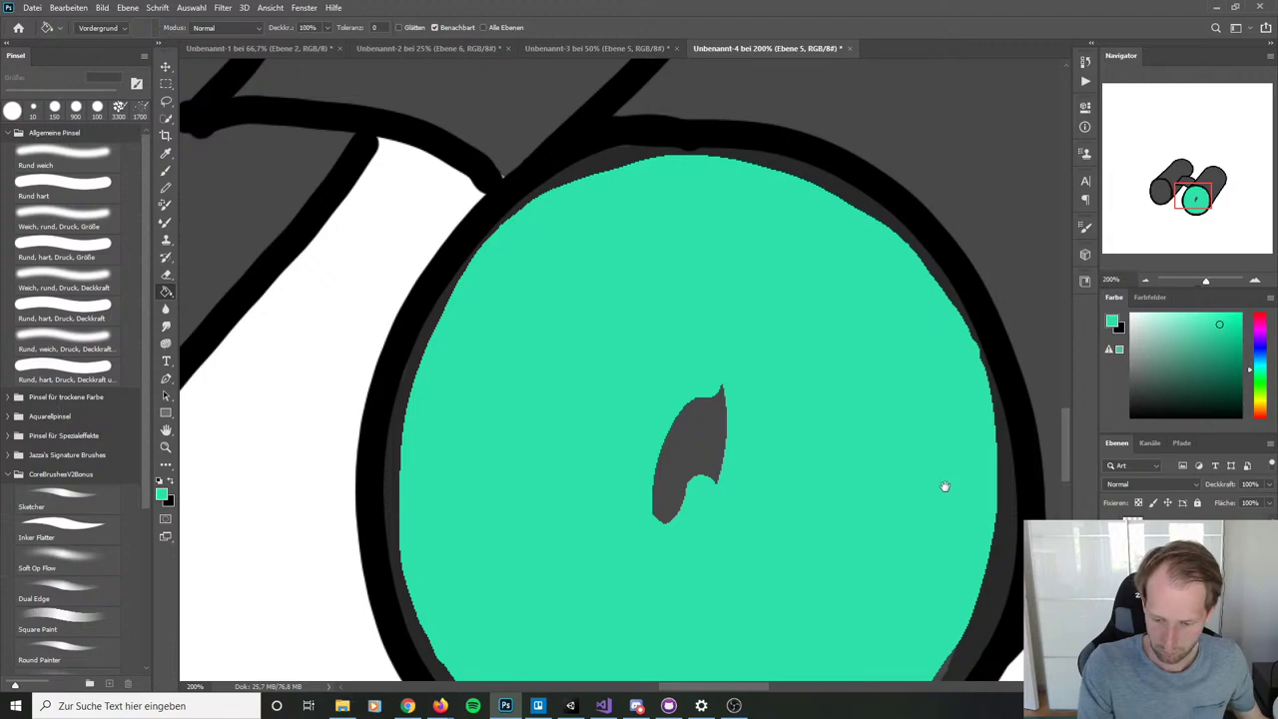
mouse_move(941, 485)
left_mouse_down()
mouse_move(955, 370)
mouse_move(969, 413)
left_mouse_up()
key("ctrl+h")
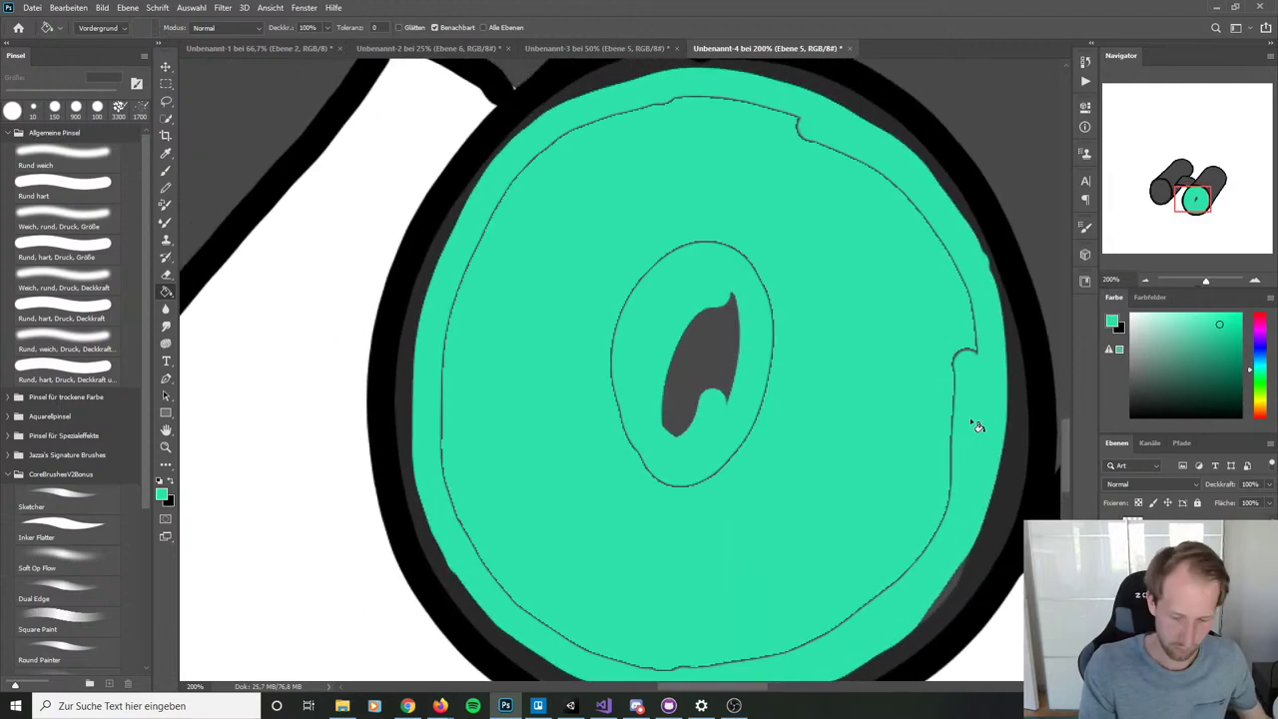
Step: Brush turquoise over the grey centre patch, the leftover hairlines and the lower-right edge gap of the right lens
key("b")
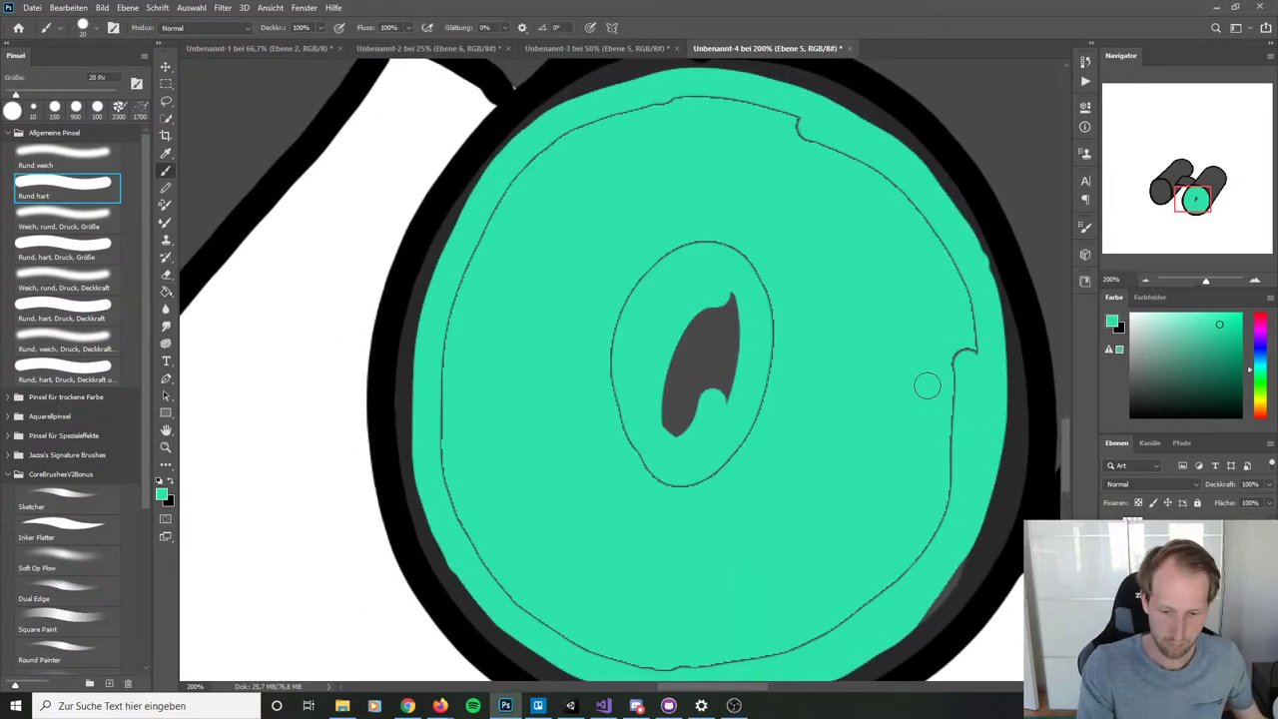
mouse_move(813, 140)
left_mouse_down()
mouse_move(695, 99)
mouse_move(599, 120)
mouse_move(520, 172)
mouse_move(470, 276)
mouse_move(443, 390)
mouse_move(453, 495)
mouse_move(520, 600)
mouse_move(584, 624)
left_mouse_up()
mouse_move(667, 428)
left_mouse_down()
mouse_move(674, 414)
mouse_move(736, 422)
mouse_move(699, 448)
mouse_move(725, 359)
mouse_move(670, 277)
mouse_move(659, 310)
mouse_move(735, 346)
mouse_move(770, 316)
mouse_move(775, 343)
left_mouse_up()
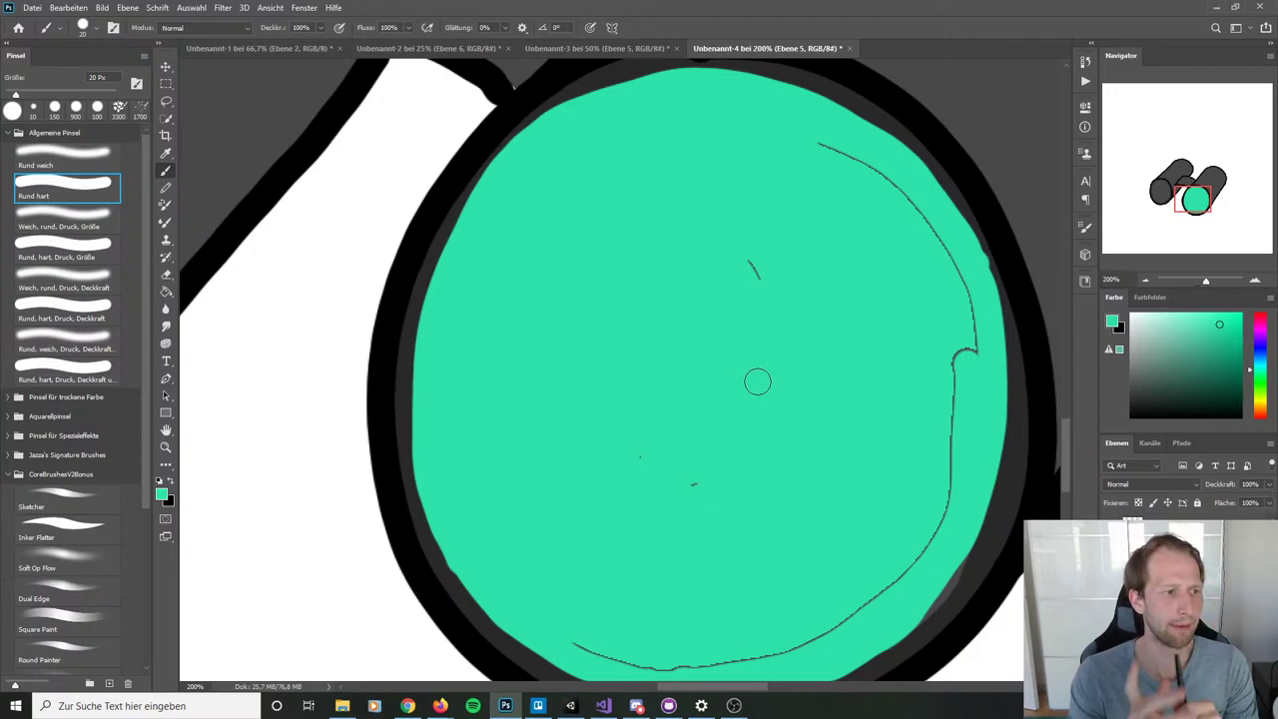
left_click(756, 272)
left_click(692, 484)
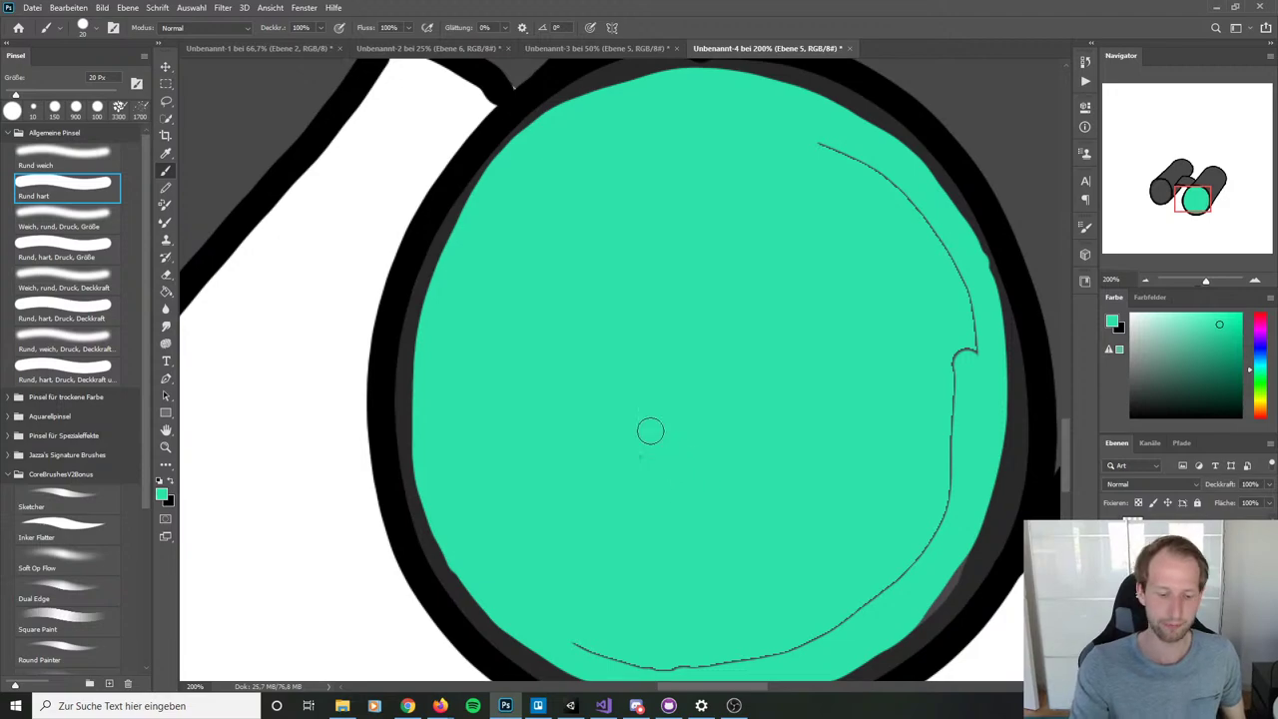
left_click_drag(882, 448, 809, 446)
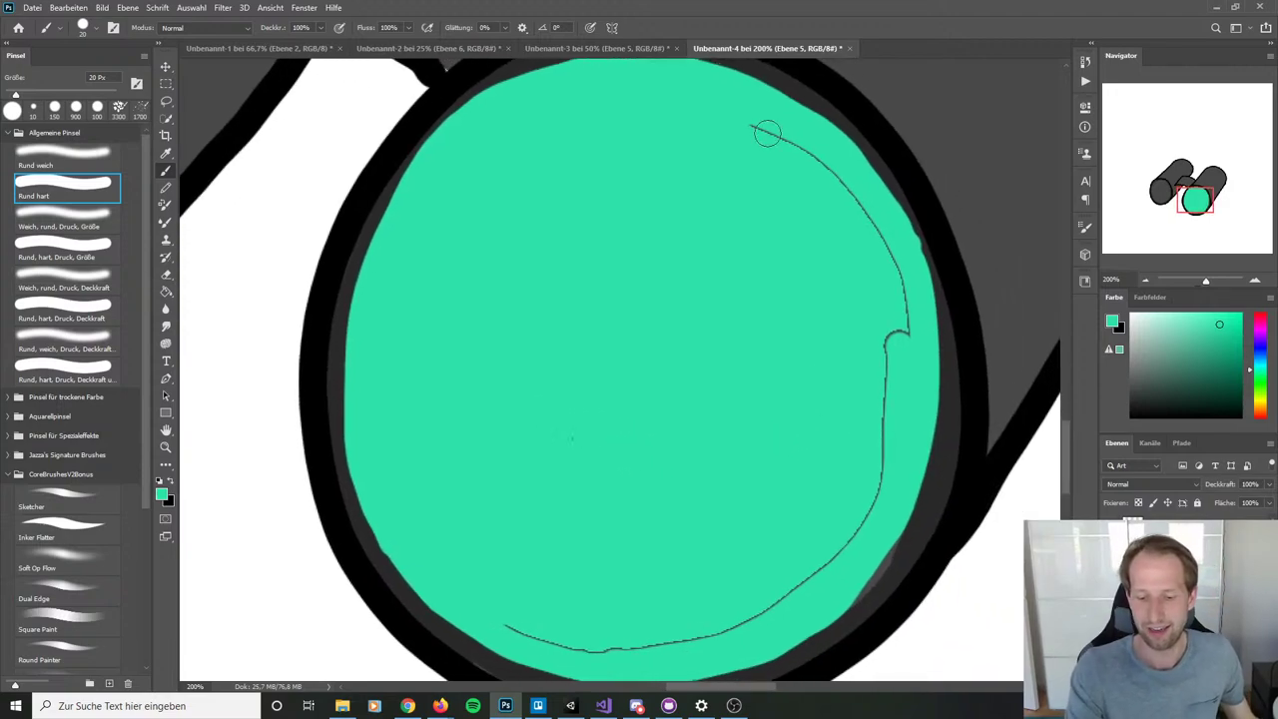
mouse_move(743, 115)
left_mouse_down()
mouse_move(851, 194)
mouse_move(908, 326)
mouse_move(873, 410)
mouse_move(880, 457)
mouse_move(884, 377)
mouse_move(876, 473)
mouse_move(853, 525)
mouse_move(792, 593)
mouse_move(694, 635)
mouse_move(556, 644)
mouse_move(496, 627)
left_mouse_up()
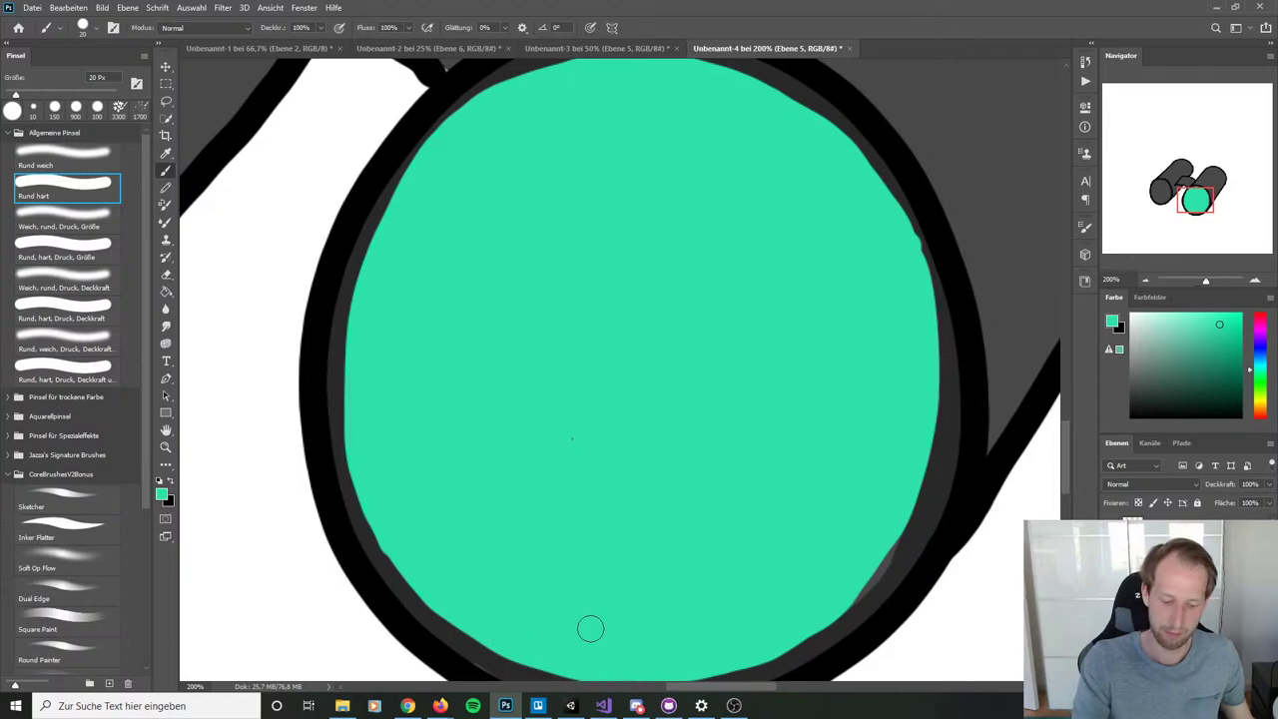
mouse_move(894, 500)
left_mouse_down()
mouse_move(850, 593)
mouse_move(804, 592)
left_mouse_up()
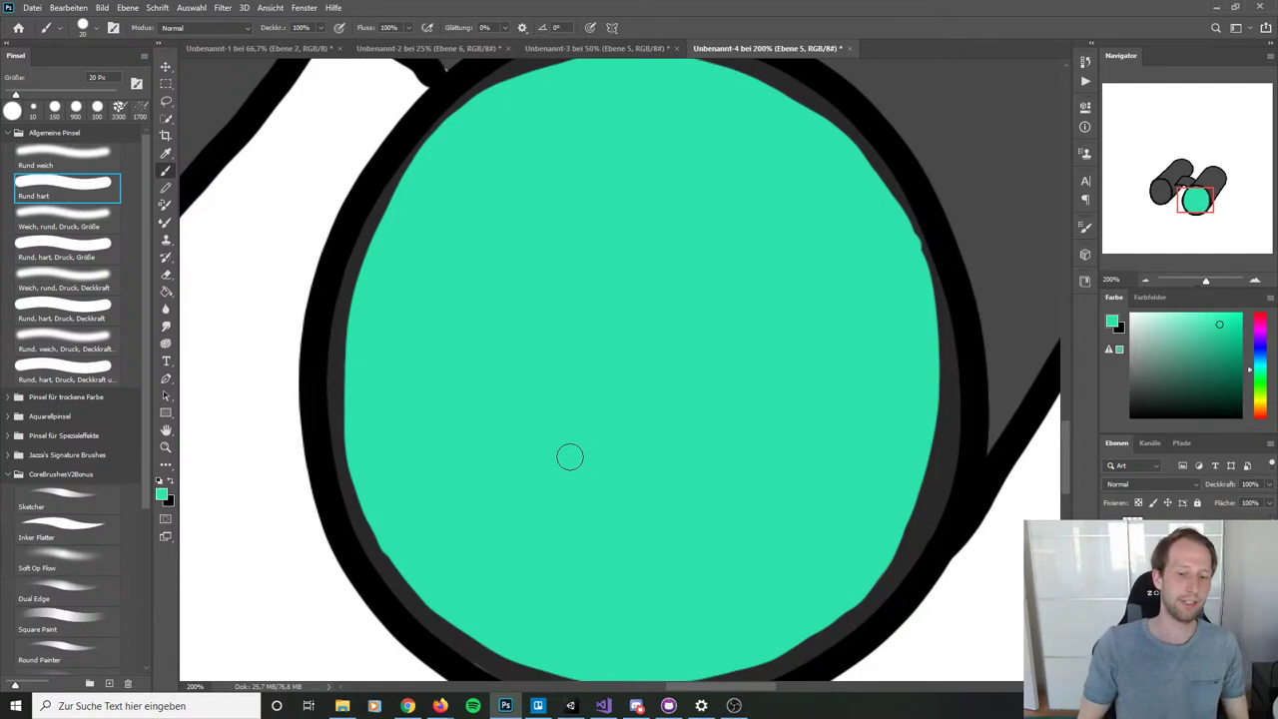
Step: Paint a turquoise outline down the left inner edge of the left lens, just inside its shaded rim
key("ctrl+minus")
key("ctrl+minus")
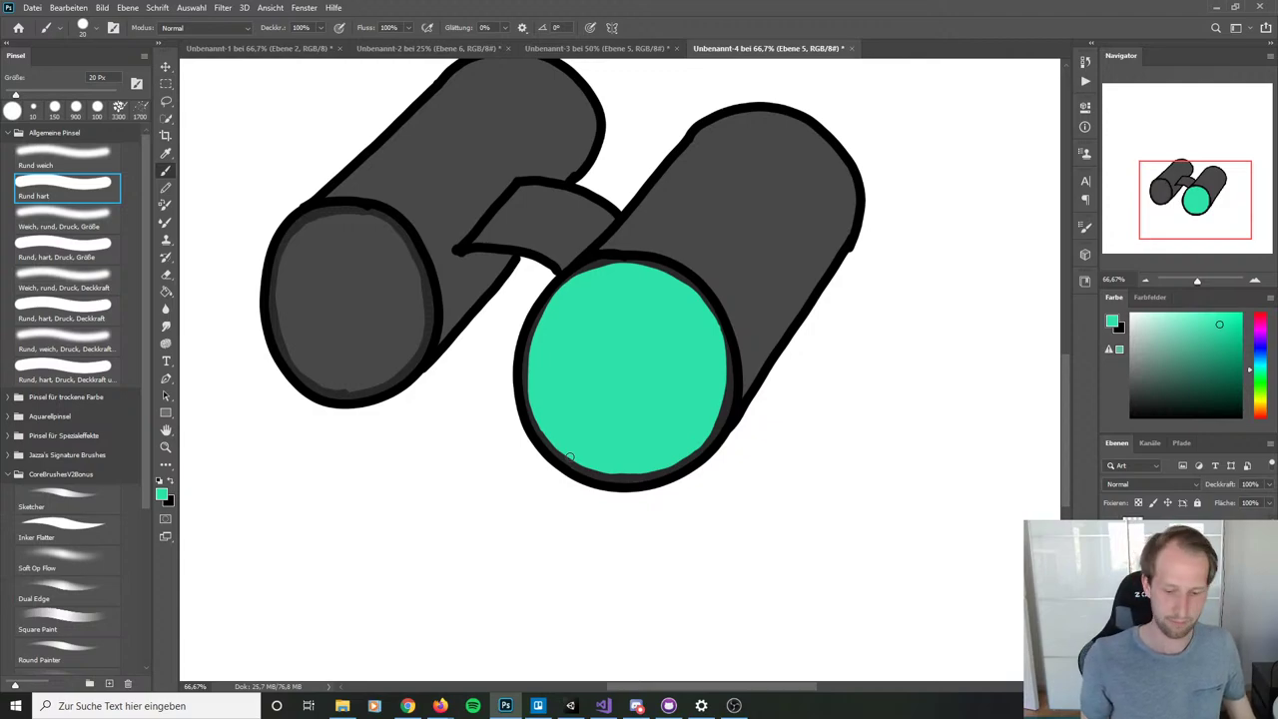
scroll(562, 459, "left", 5)
scroll(542, 499, "up", 1)
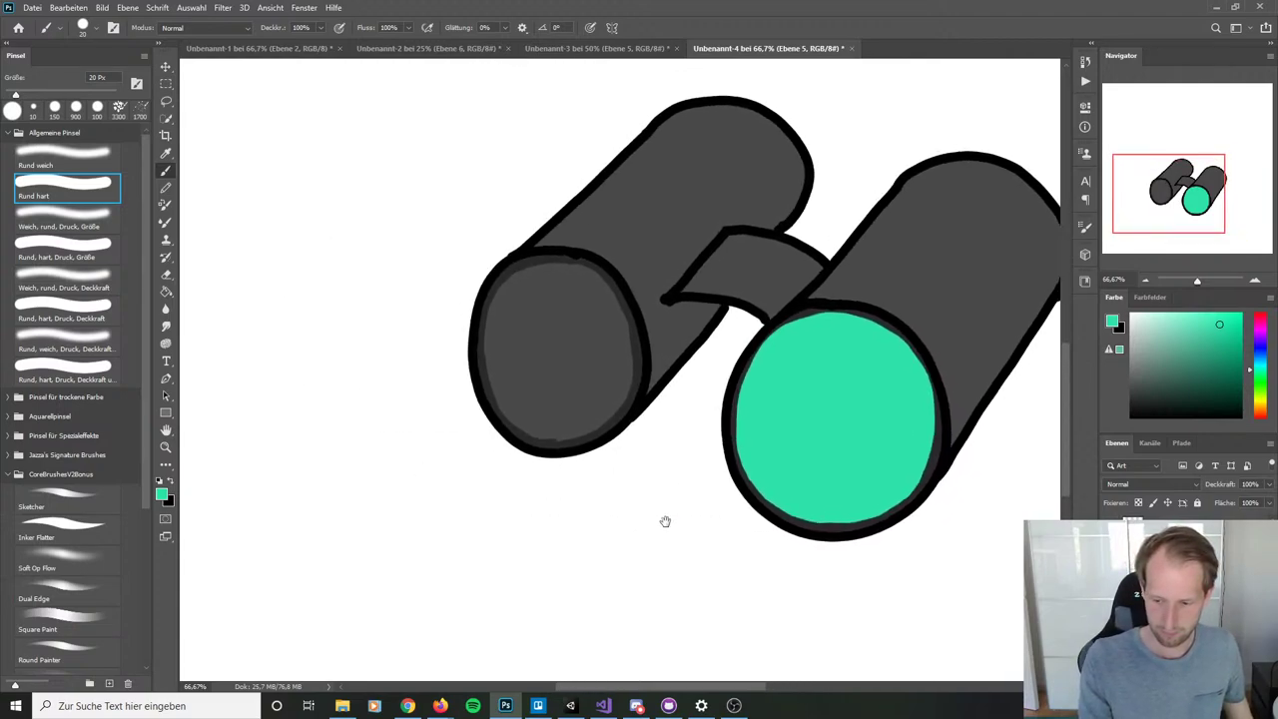
key("ctrl+plus")
key("ctrl+plus")
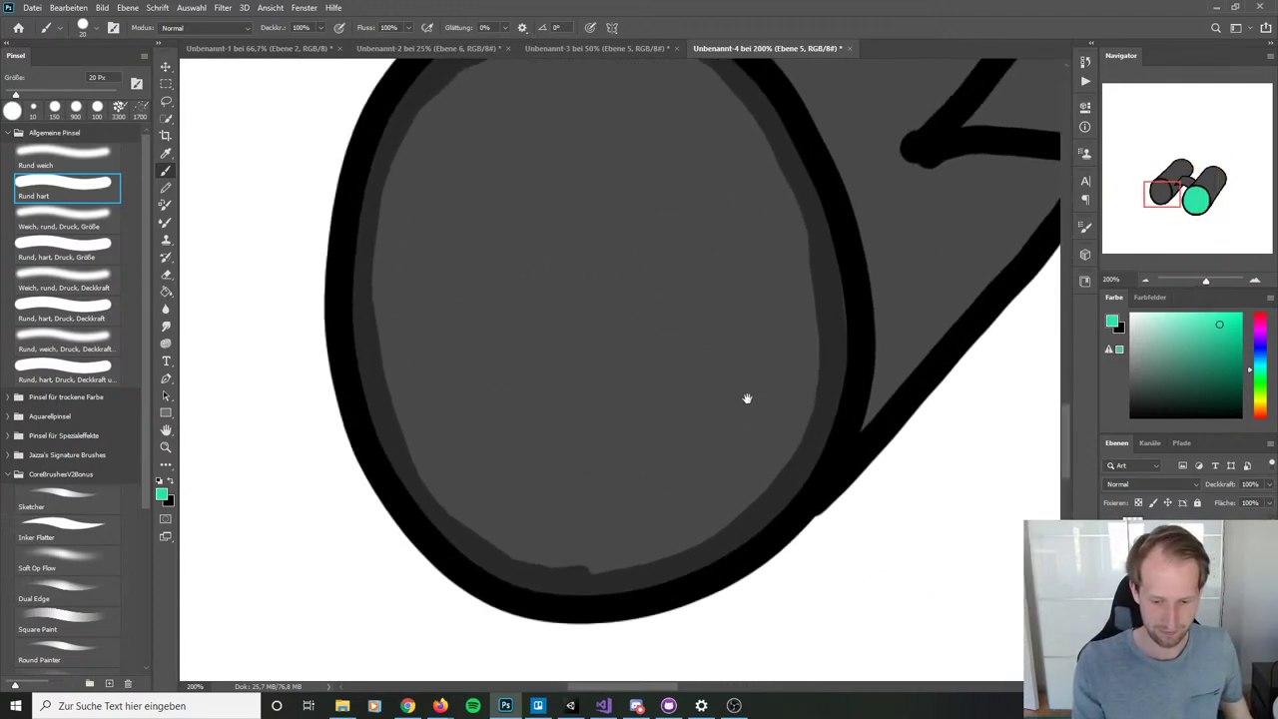
left_click_drag(745, 396, 750, 485)
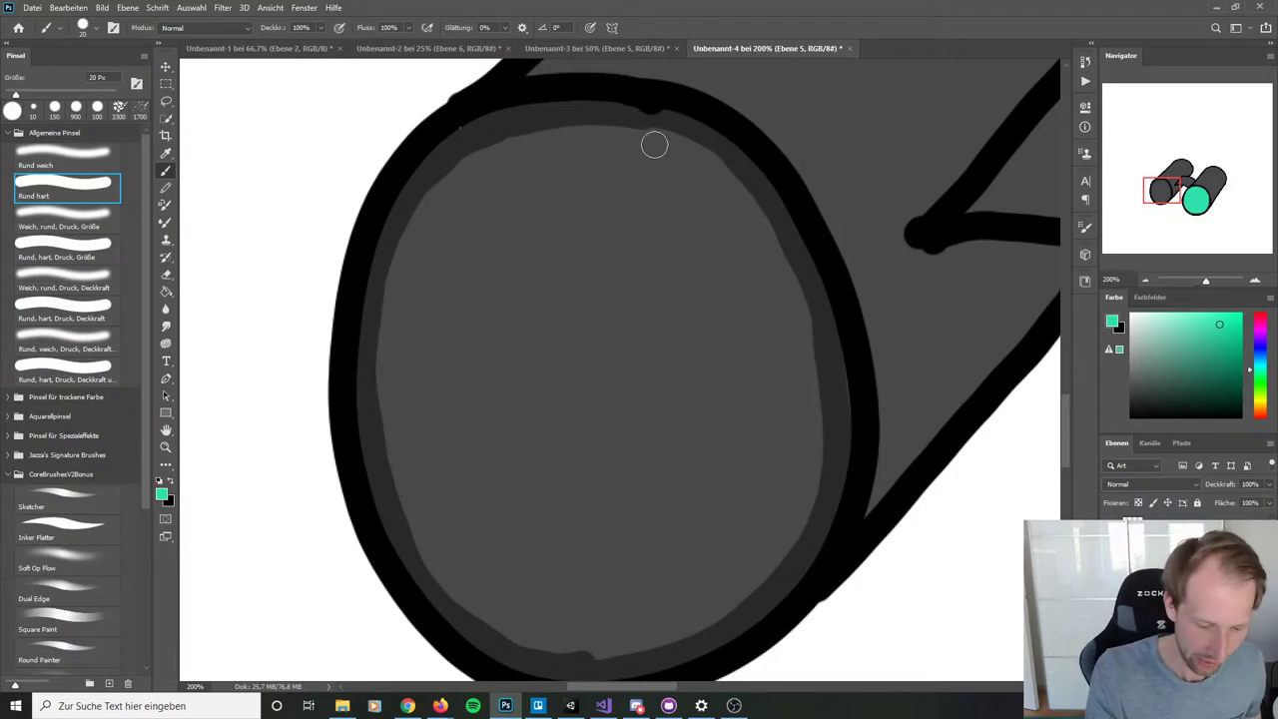
key("ctrl+plus")
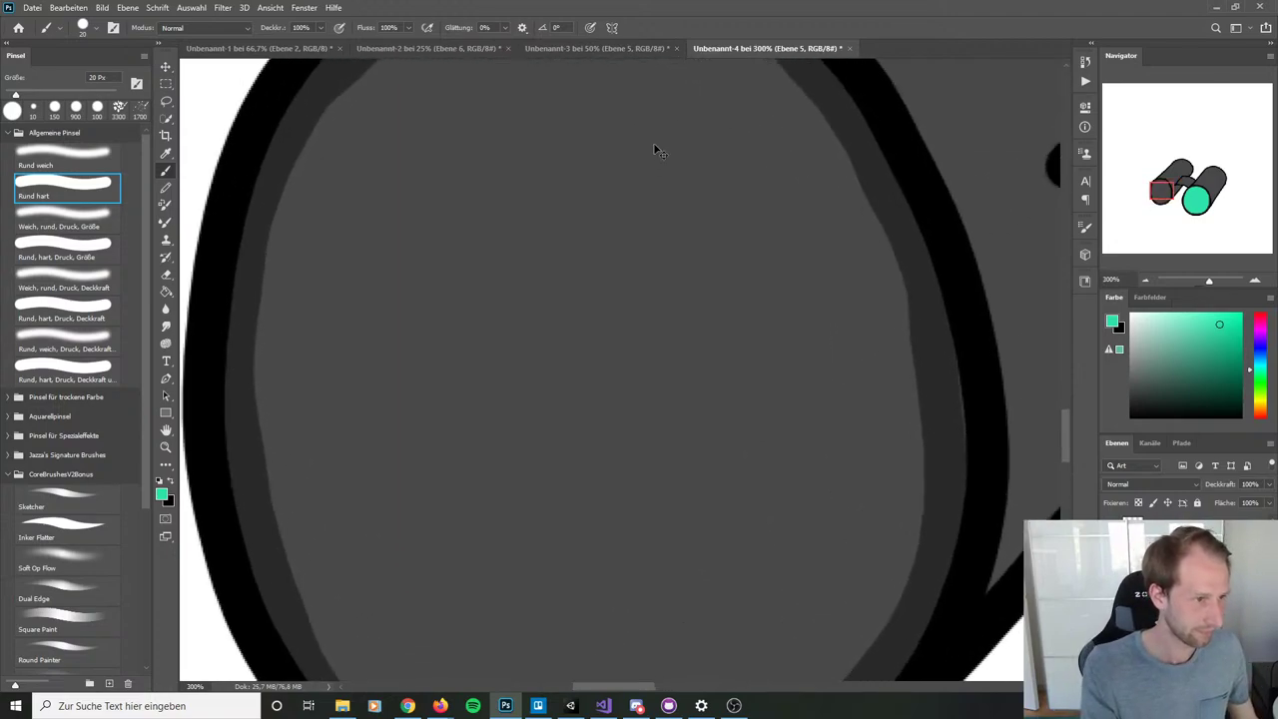
key("ctrl+minus")
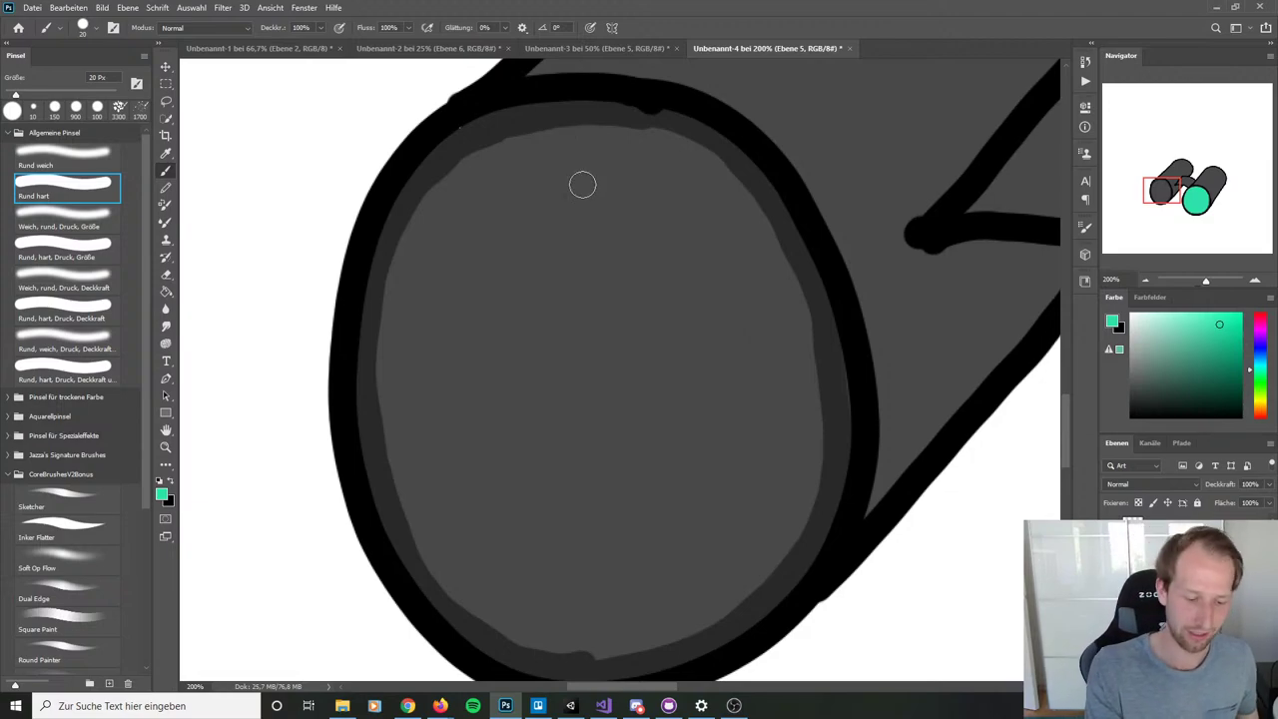
scroll(597, 219, "up", 1)
scroll(614, 232, "up", 2)
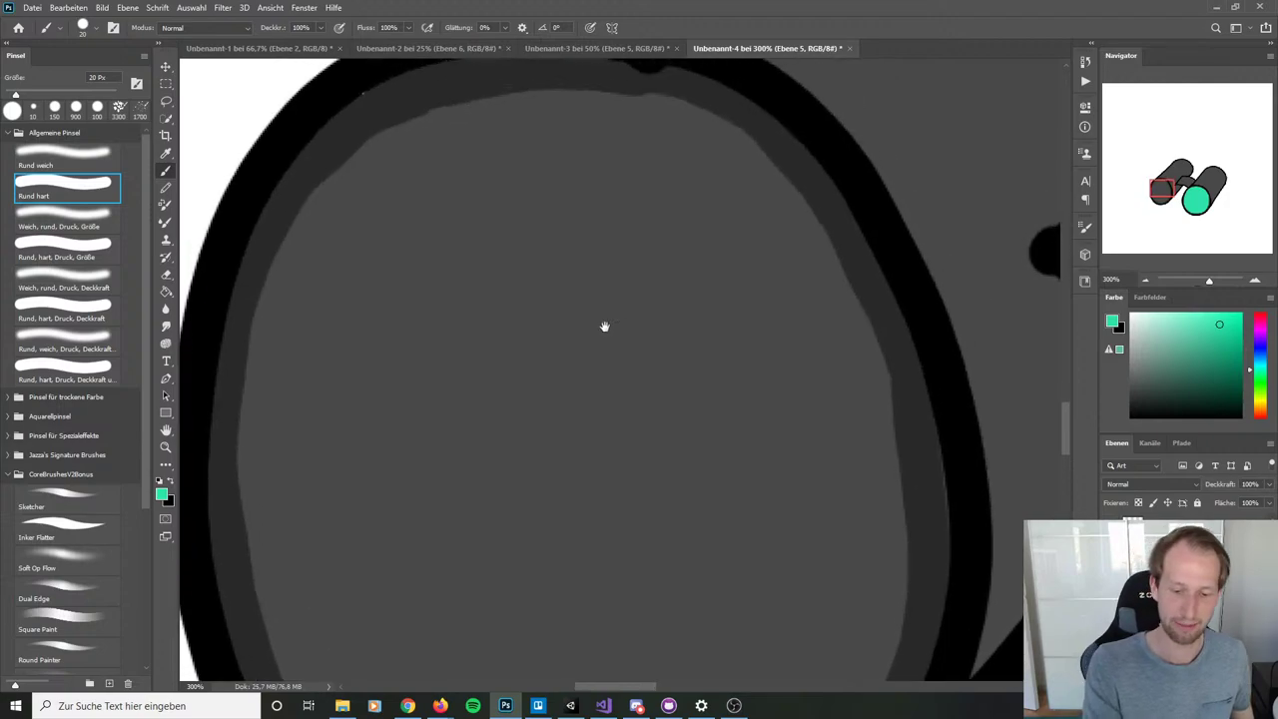
scroll(574, 317, "down", 1)
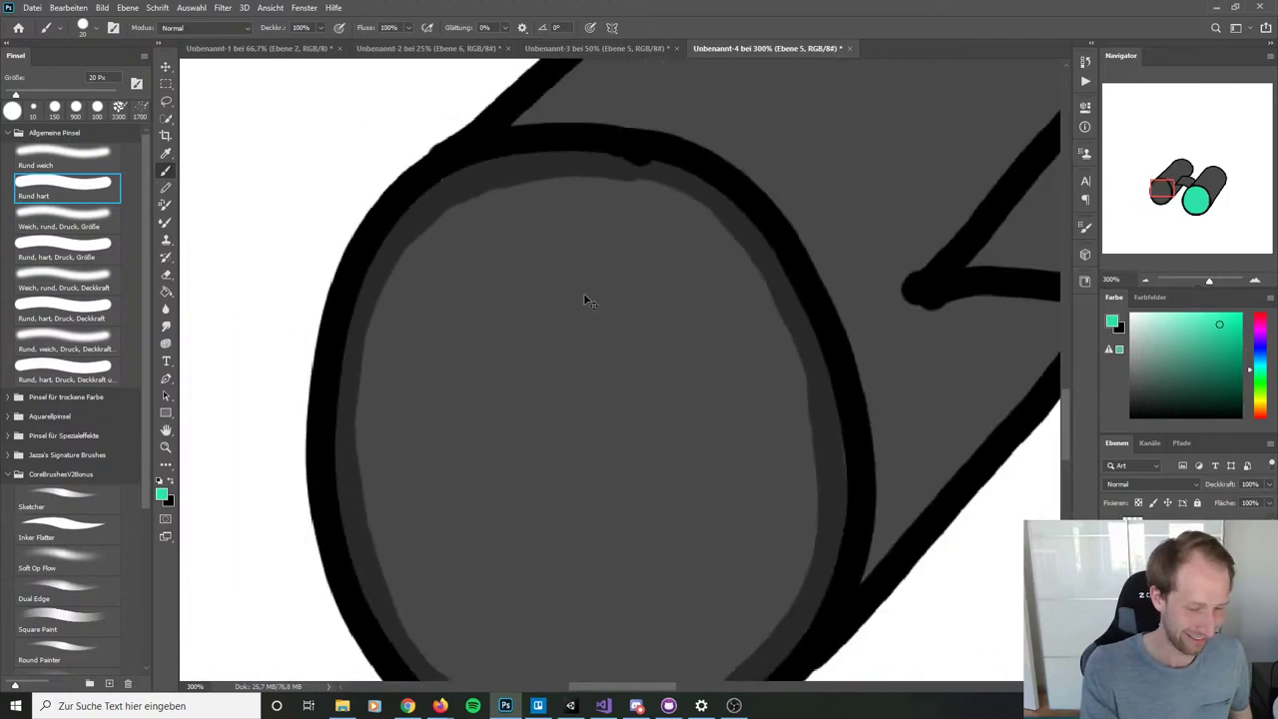
left_click(532, 194)
mouse_move(531, 193)
left_mouse_down()
mouse_move(453, 225)
mouse_move(420, 260)
mouse_move(378, 373)
mouse_move(388, 551)
mouse_move(445, 641)
left_mouse_up()
scroll(542, 513, "down", 3)
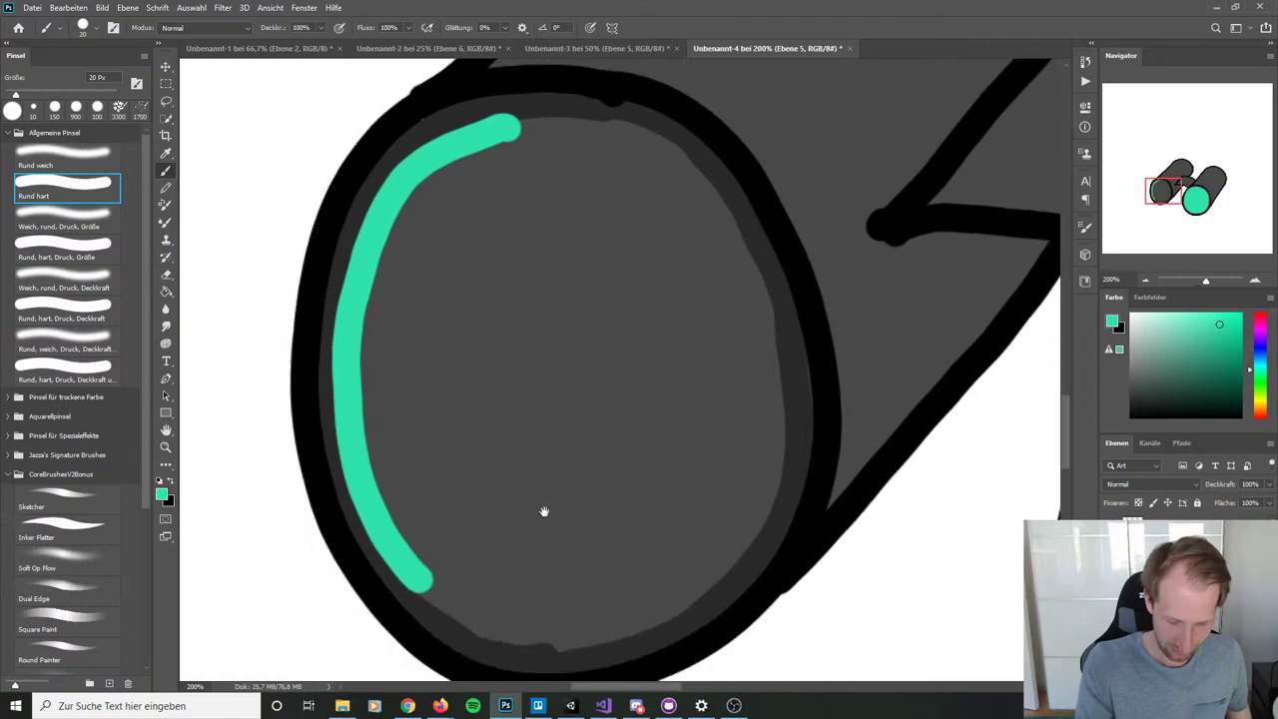
Step: Extend the turquoise outline around the bottom, right side and top of the left lens to close the ring
mouse_move(389, 486)
left_mouse_down()
mouse_move(405, 513)
mouse_move(456, 542)
mouse_move(528, 559)
mouse_move(636, 531)
mouse_move(705, 465)
mouse_move(736, 370)
left_mouse_up()
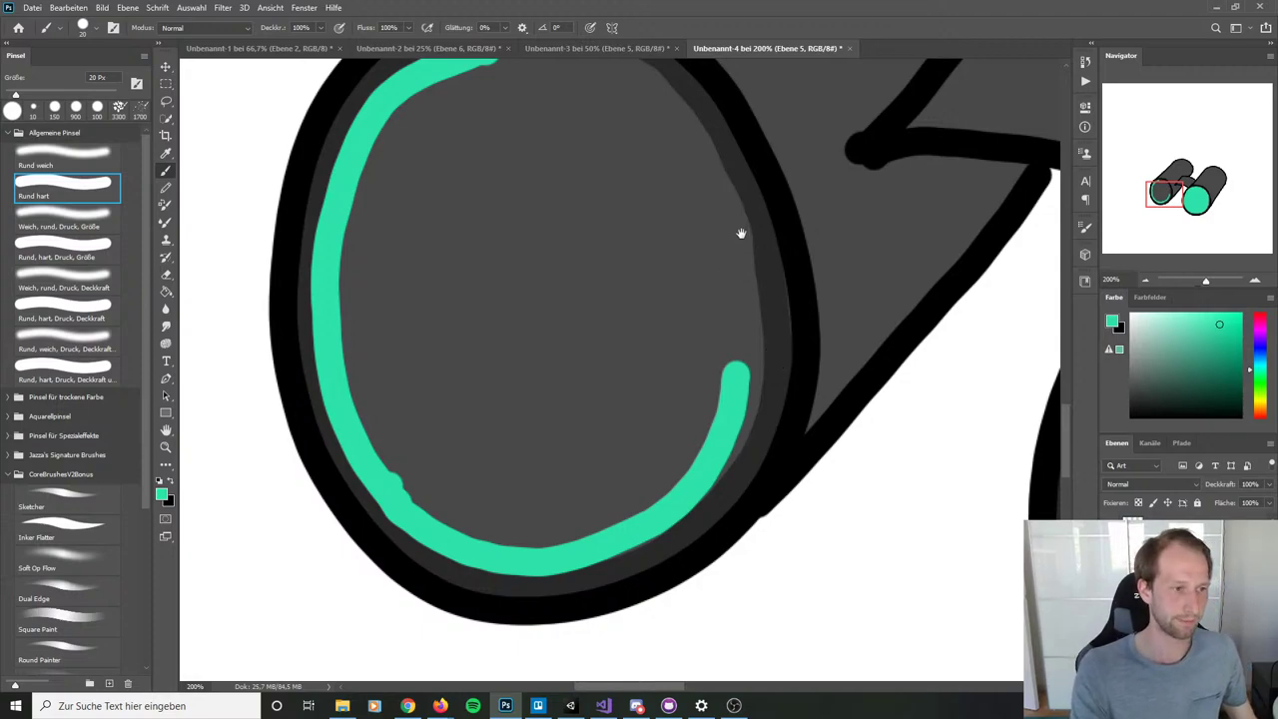
left_click_drag(616, 276, 607, 349)
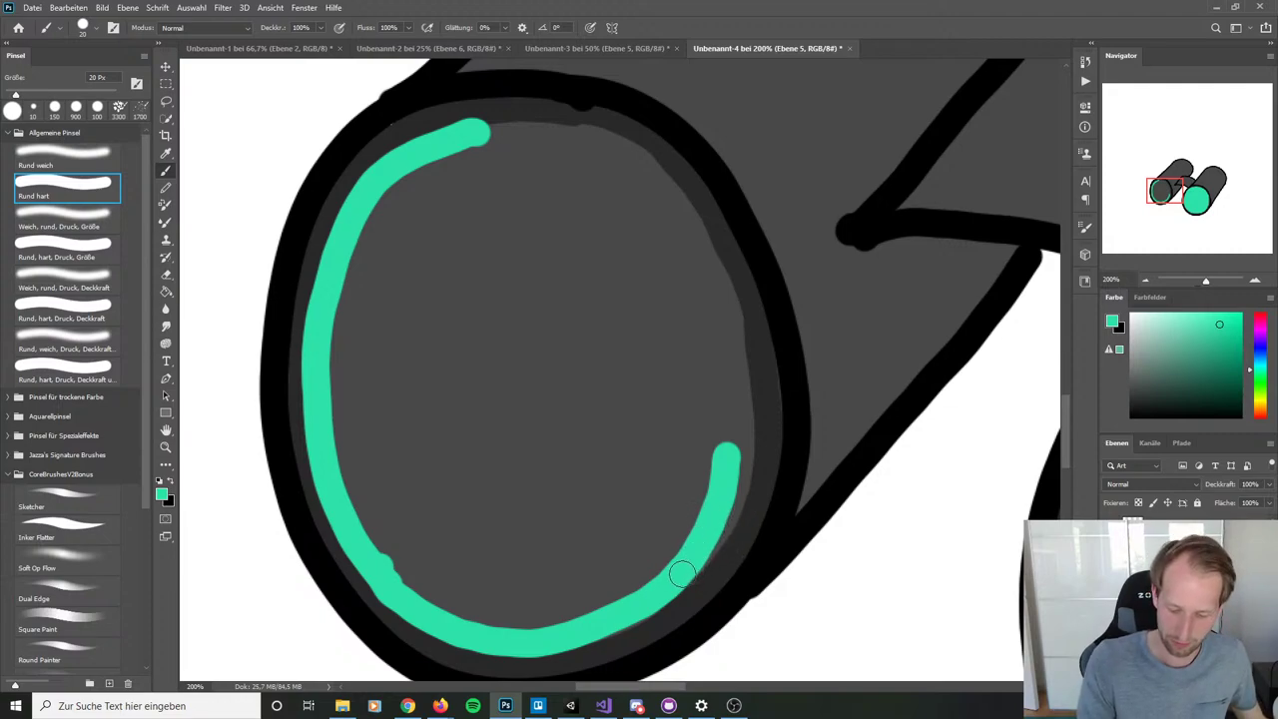
mouse_move(713, 530)
left_mouse_down()
mouse_move(734, 467)
mouse_move(741, 487)
left_mouse_up()
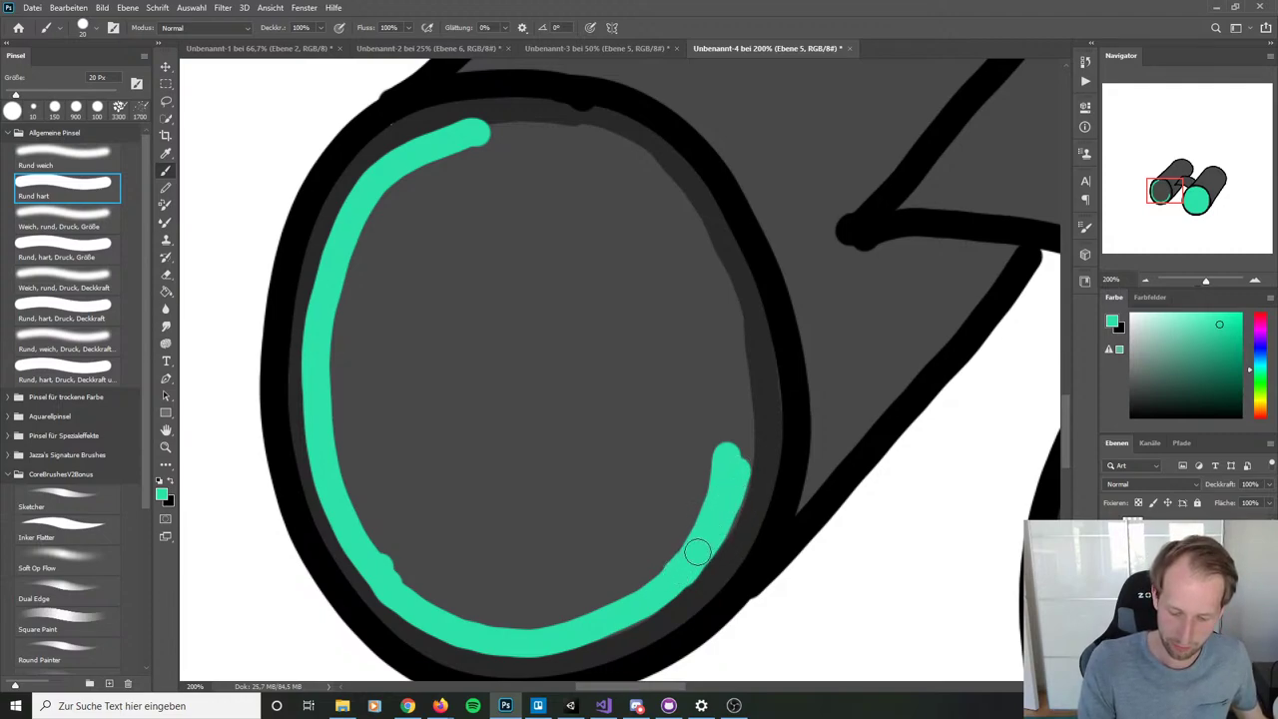
mouse_move(699, 548)
left_mouse_down()
mouse_move(736, 456)
mouse_move(742, 377)
mouse_move(729, 283)
mouse_move(673, 192)
mouse_move(585, 120)
mouse_move(445, 134)
mouse_move(424, 156)
left_mouse_up()
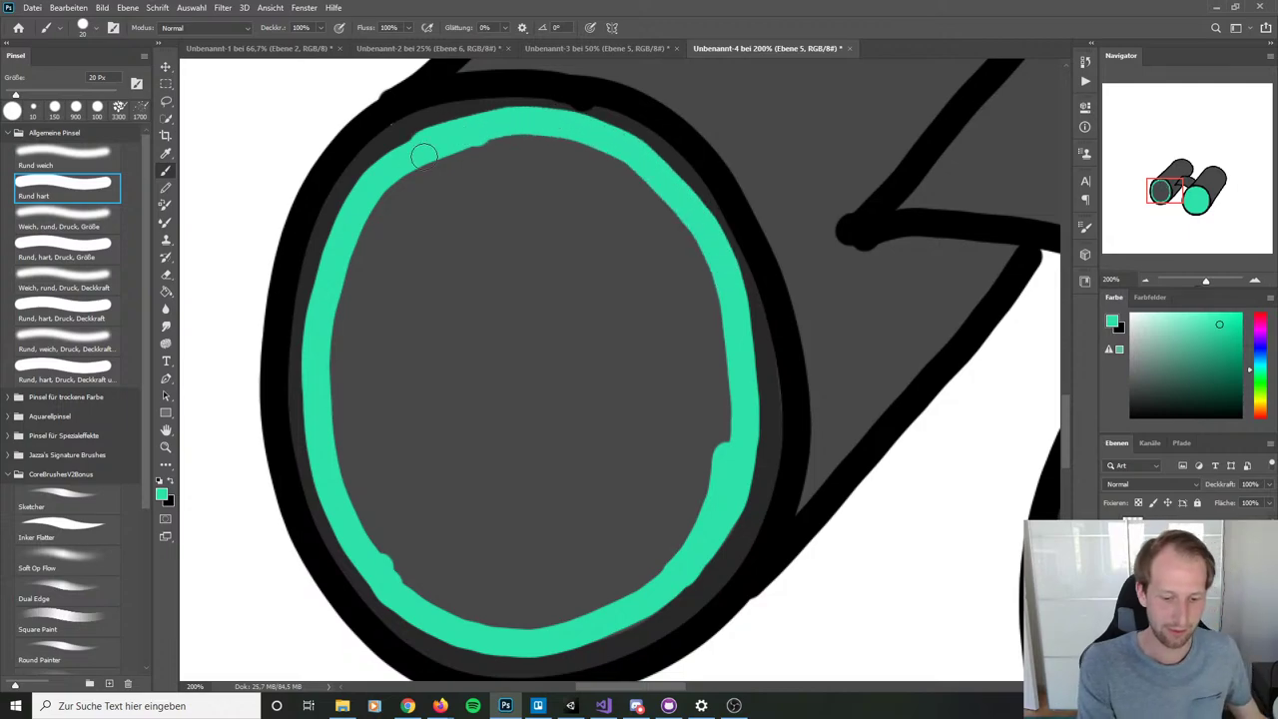
Step: Fill the inside of the left lens's turquoise ring with the same turquoise
key("g")
left_click(560, 331)
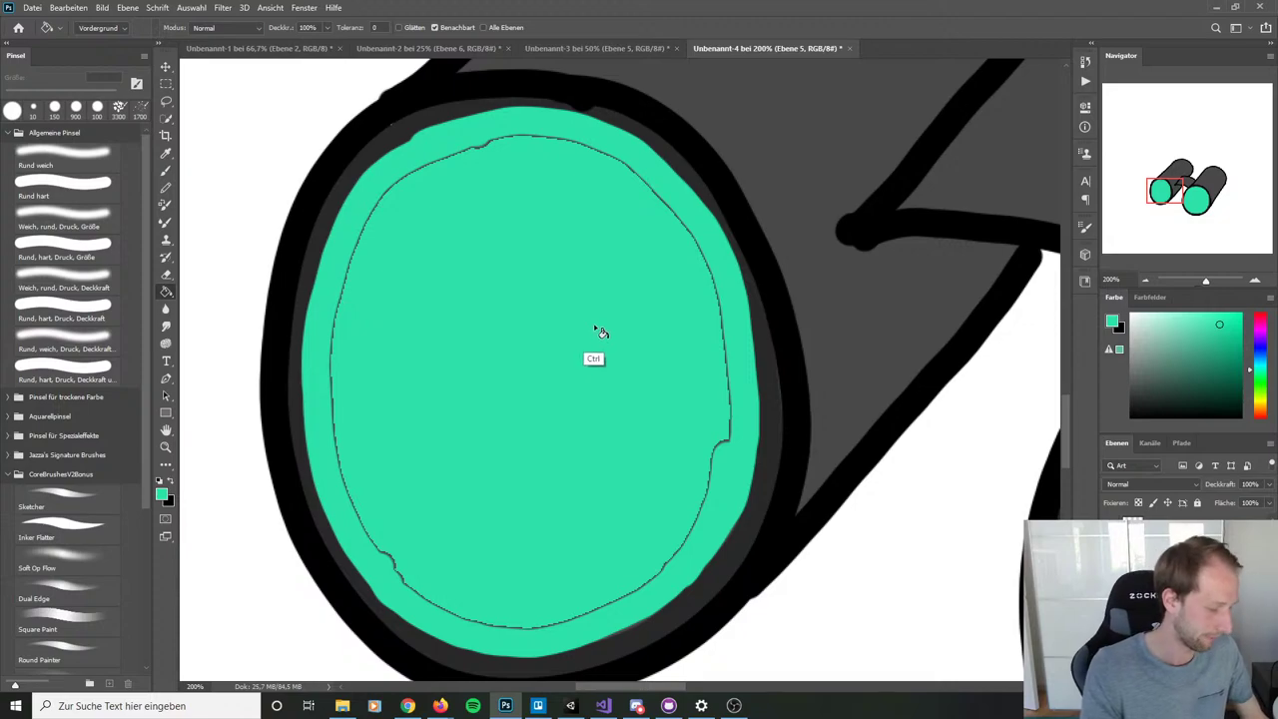
key("b")
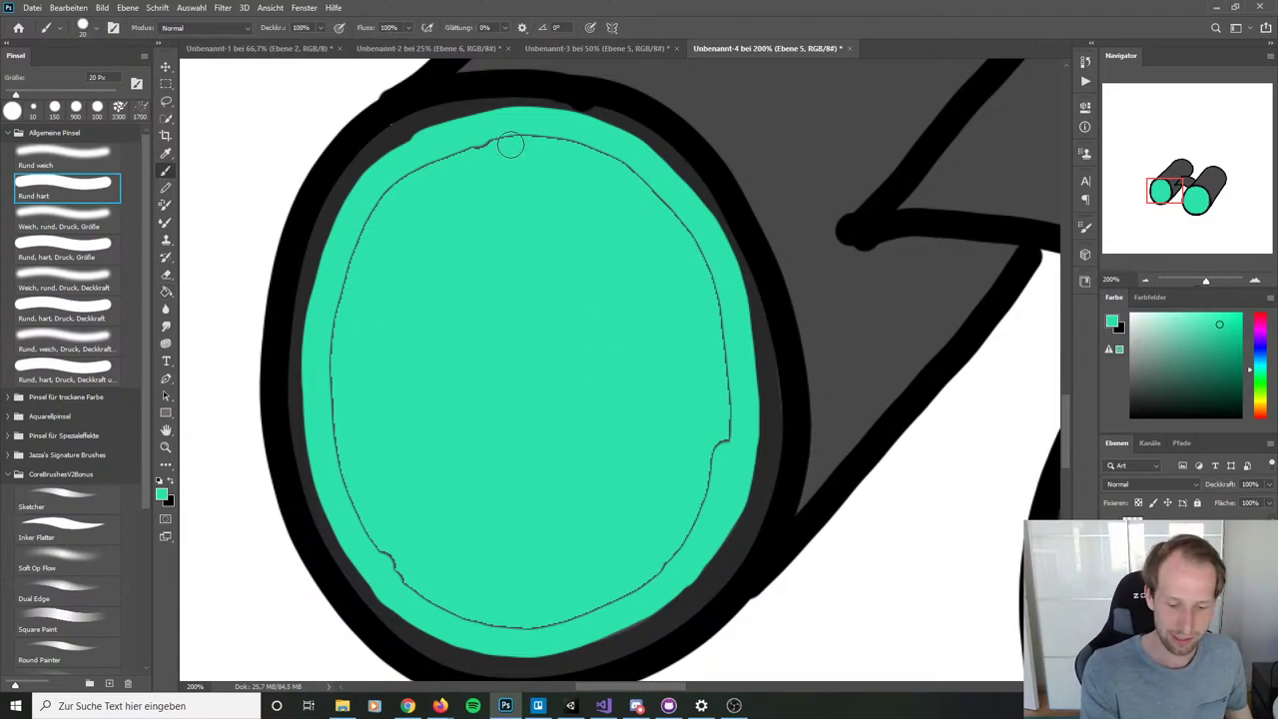
Step: Fill the remaining area inside the left lens with the same turquoise green as its rim
mouse_move(510, 146)
left_mouse_down()
mouse_move(457, 150)
mouse_move(397, 181)
mouse_move(355, 228)
mouse_move(334, 413)
mouse_move(370, 534)
mouse_move(423, 600)
mouse_move(515, 628)
mouse_move(580, 617)
mouse_move(658, 574)
mouse_move(690, 530)
mouse_move(725, 426)
mouse_move(695, 257)
mouse_move(715, 320)
mouse_move(711, 286)
mouse_move(642, 184)
mouse_move(580, 150)
mouse_move(531, 142)
mouse_move(436, 178)
left_mouse_up()
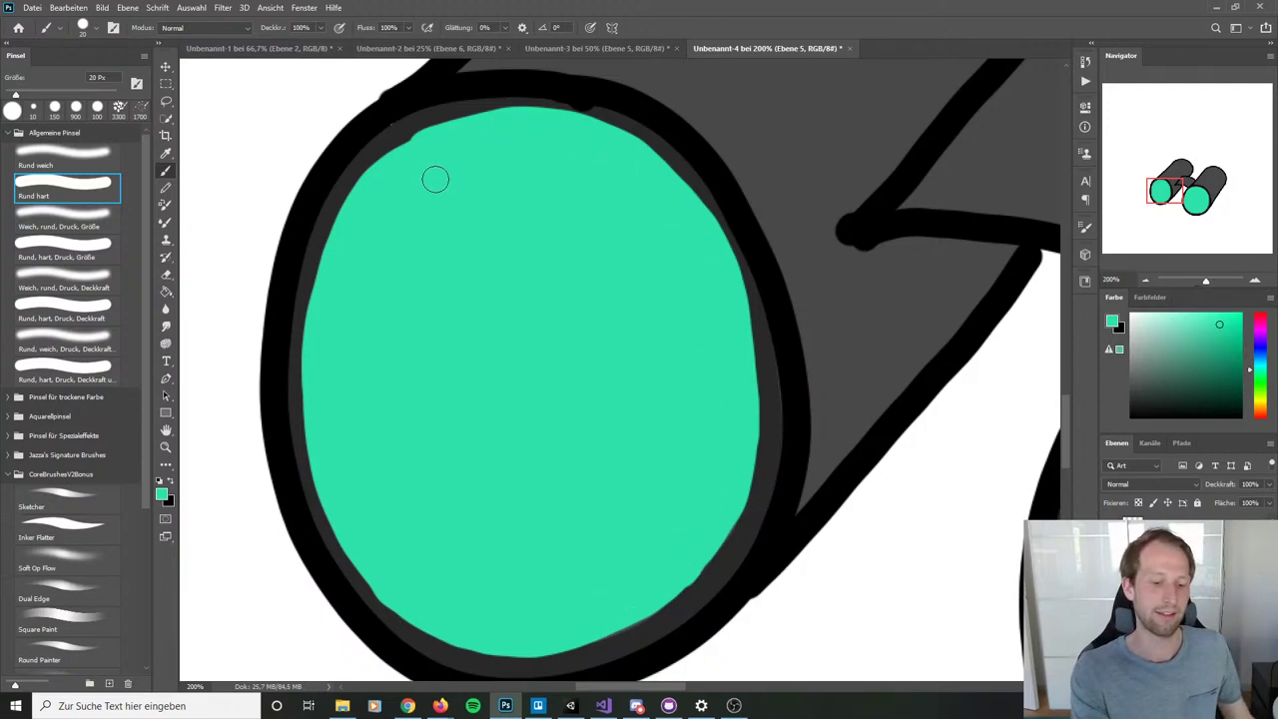
key("ctrl+0")
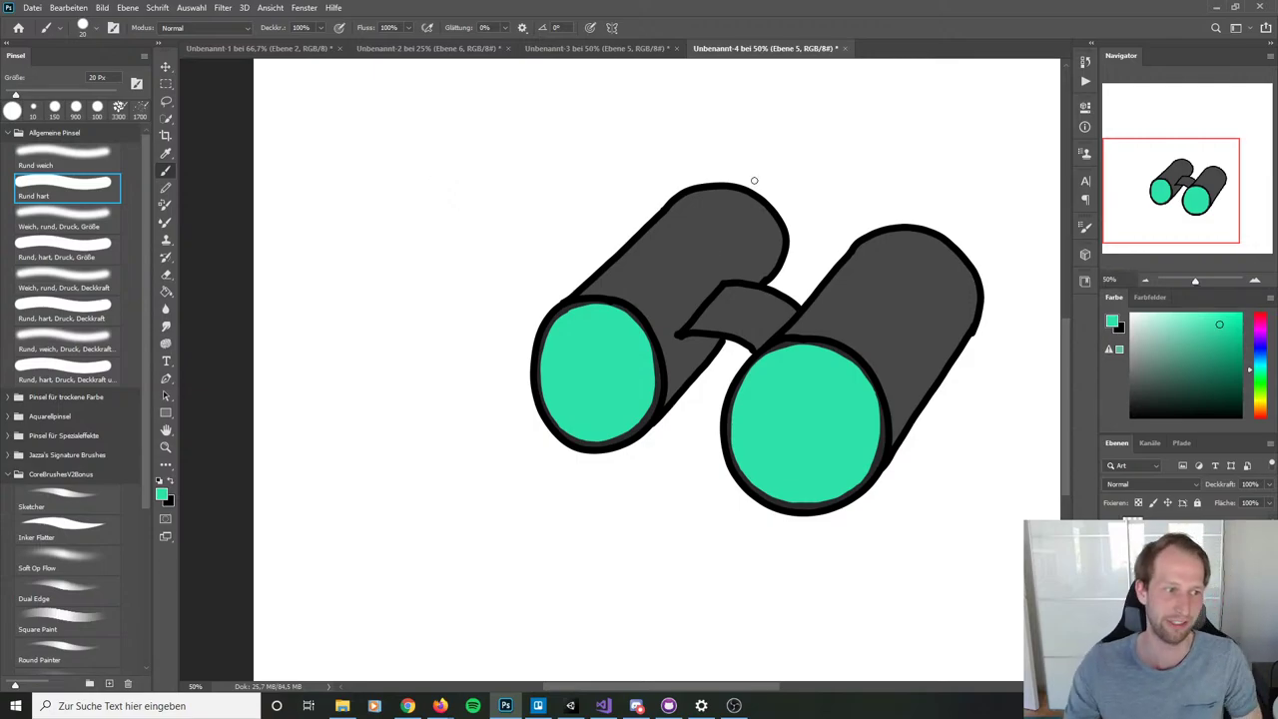
Step: Switch to Discord and view the call's shared screen in full screen
left_click(636, 706)
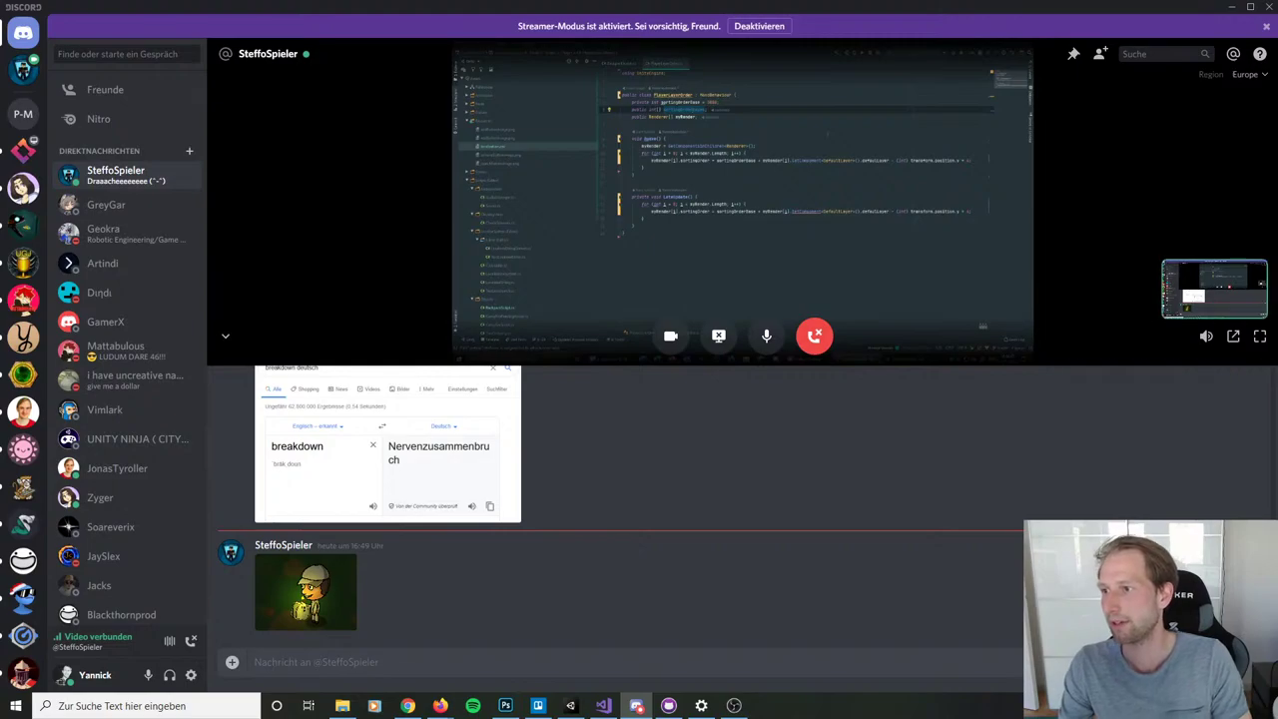
left_click(1260, 336)
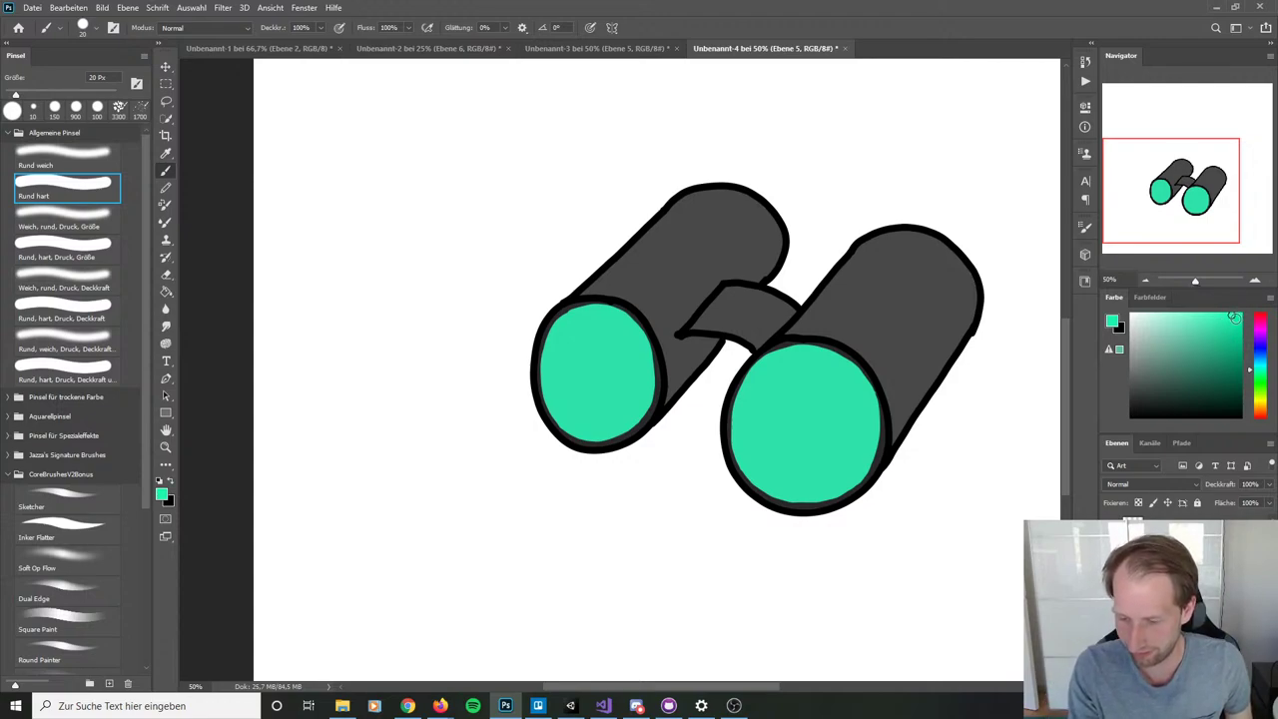
left_click(1214, 313)
left_click_drag(1214, 314, 1191, 316)
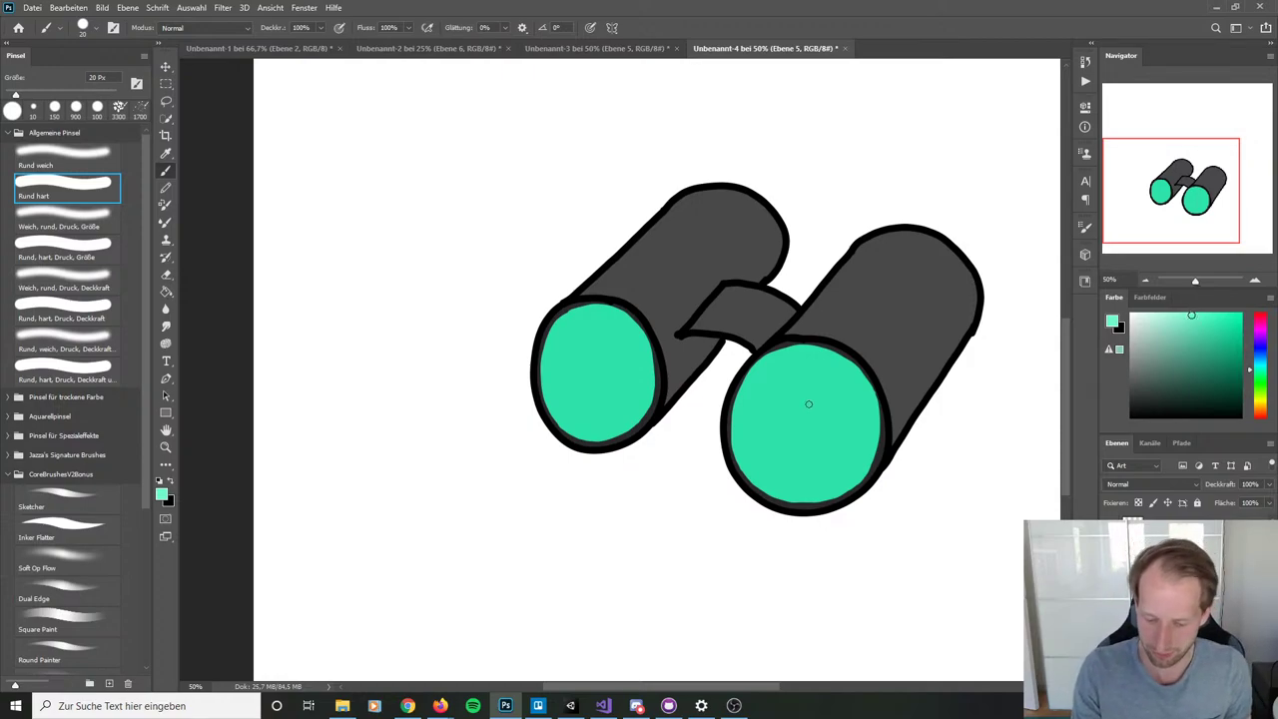
mouse_move(802, 406)
left_mouse_down()
mouse_move(795, 436)
mouse_move(819, 409)
mouse_move(789, 419)
mouse_move(800, 439)
mouse_move(815, 413)
mouse_move(804, 437)
left_mouse_up()
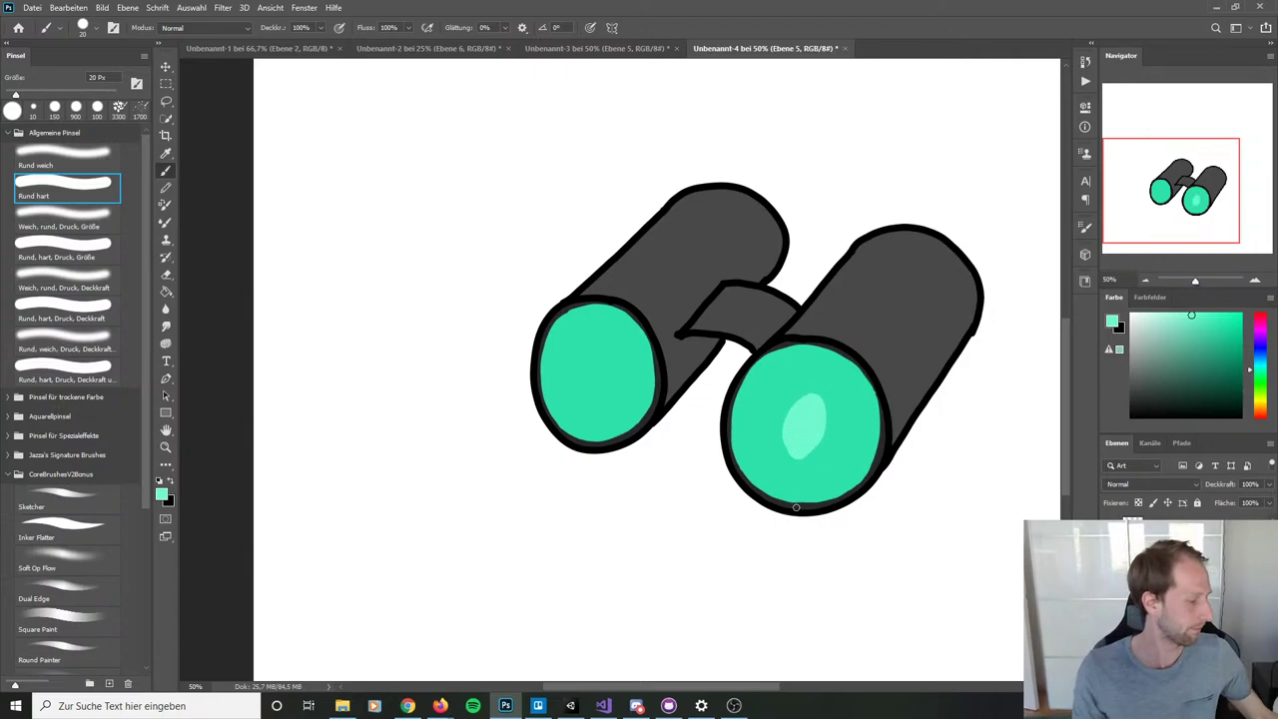
key("ctrl+z")
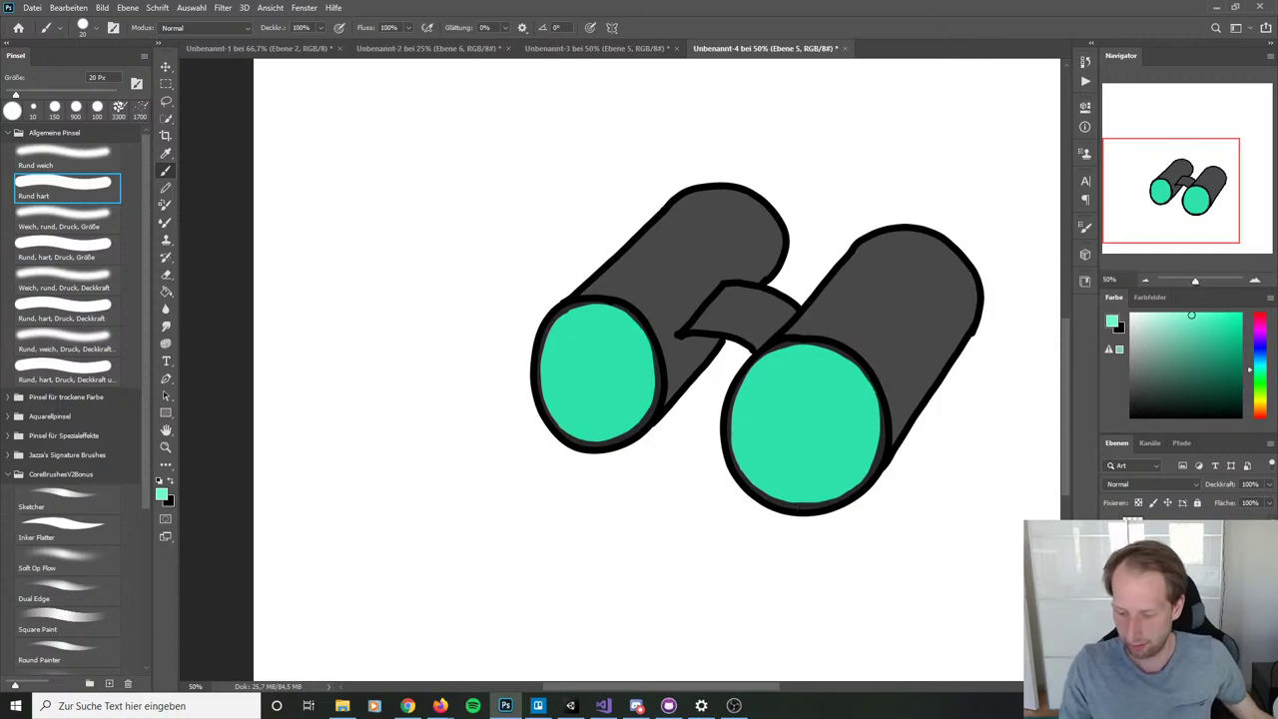
Step: Sample the tube's grey, darken it to near black, and paint a shadow along the left tube's lower-right edge on Ebene 4
left_click(902, 329, "alt")
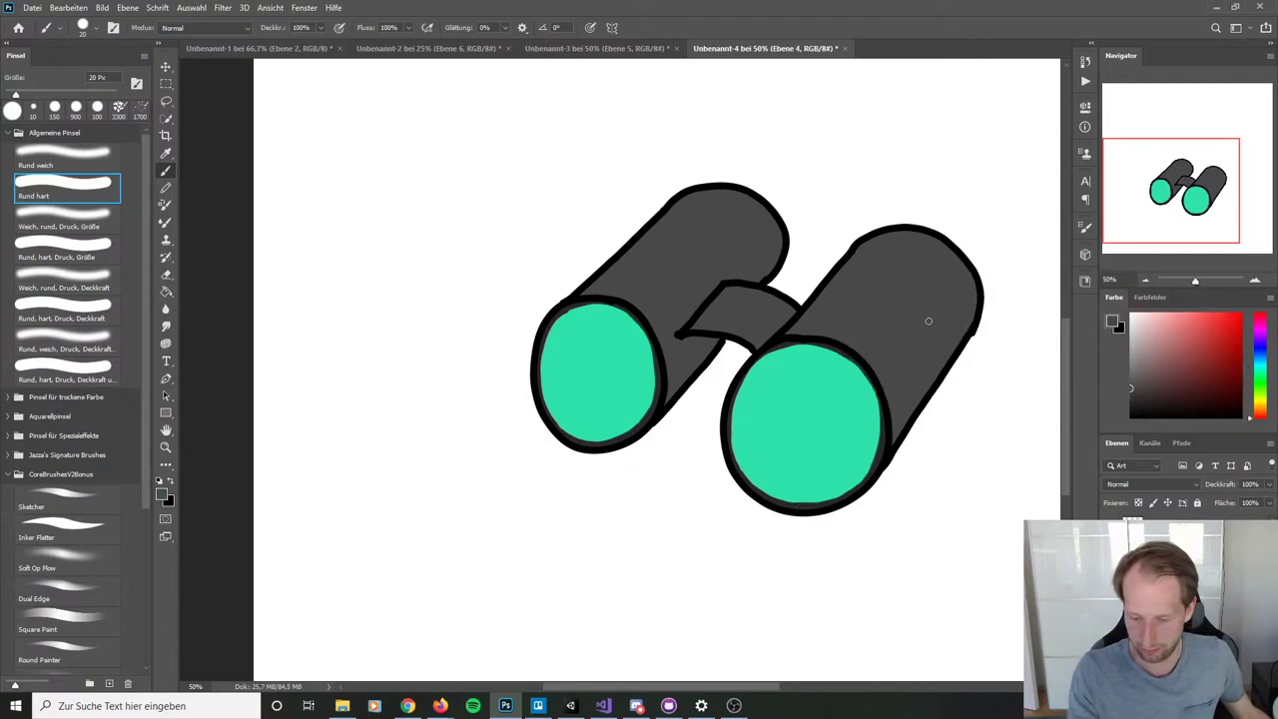
key("ctrl+plus")
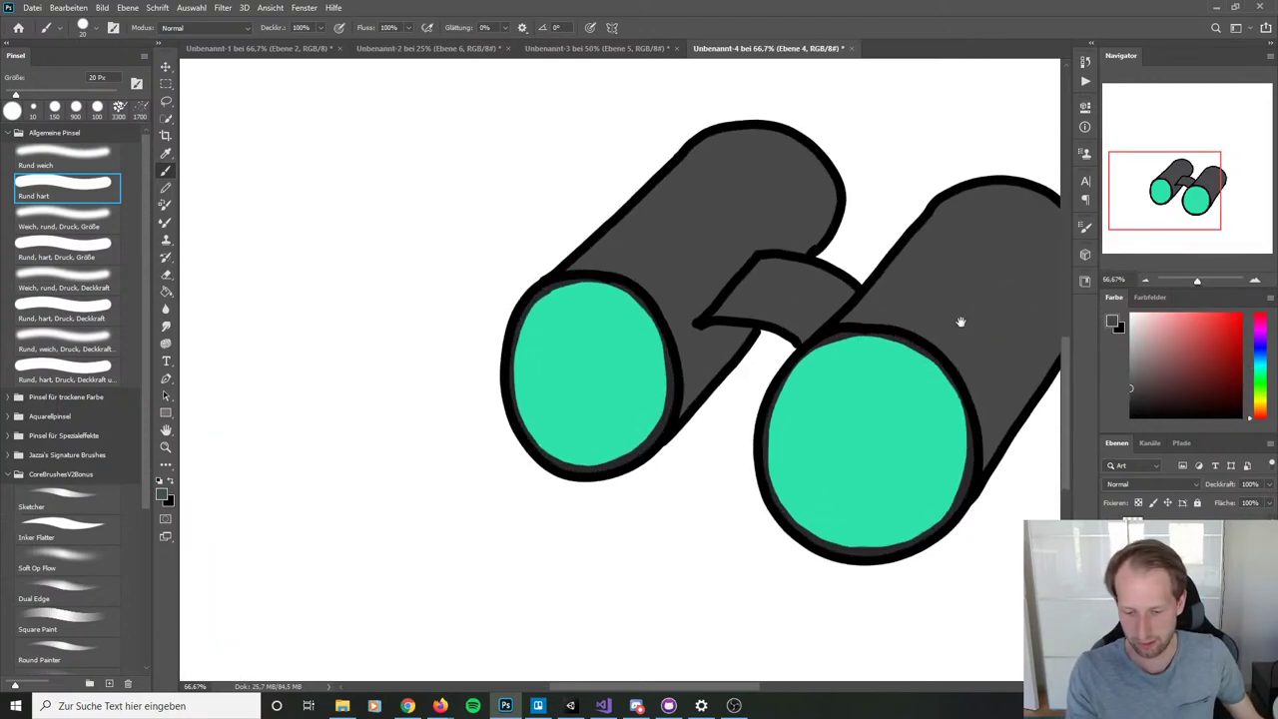
left_click_drag(1130, 388, 1126, 410)
key("ctrl+plus")
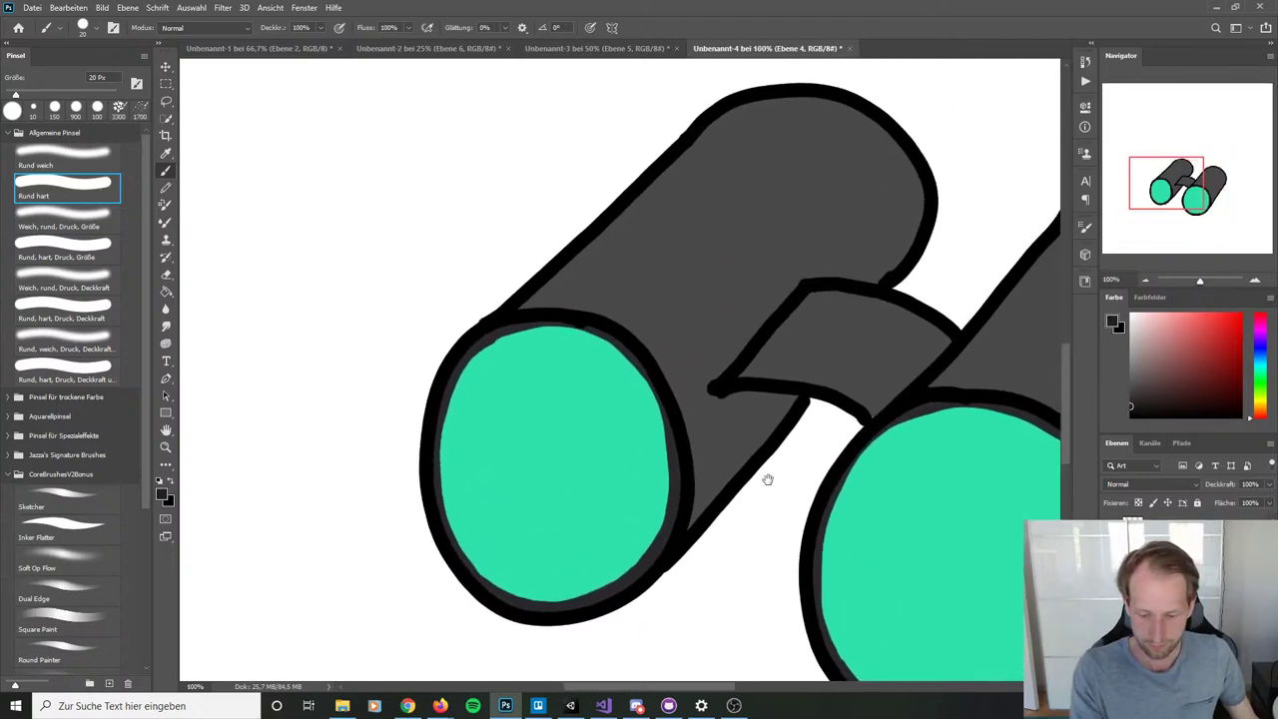
mouse_move(789, 397)
left_mouse_down()
mouse_move(696, 516)
mouse_move(776, 396)
mouse_move(698, 484)
mouse_move(691, 516)
mouse_move(760, 420)
mouse_move(702, 478)
mouse_move(773, 391)
left_mouse_up()
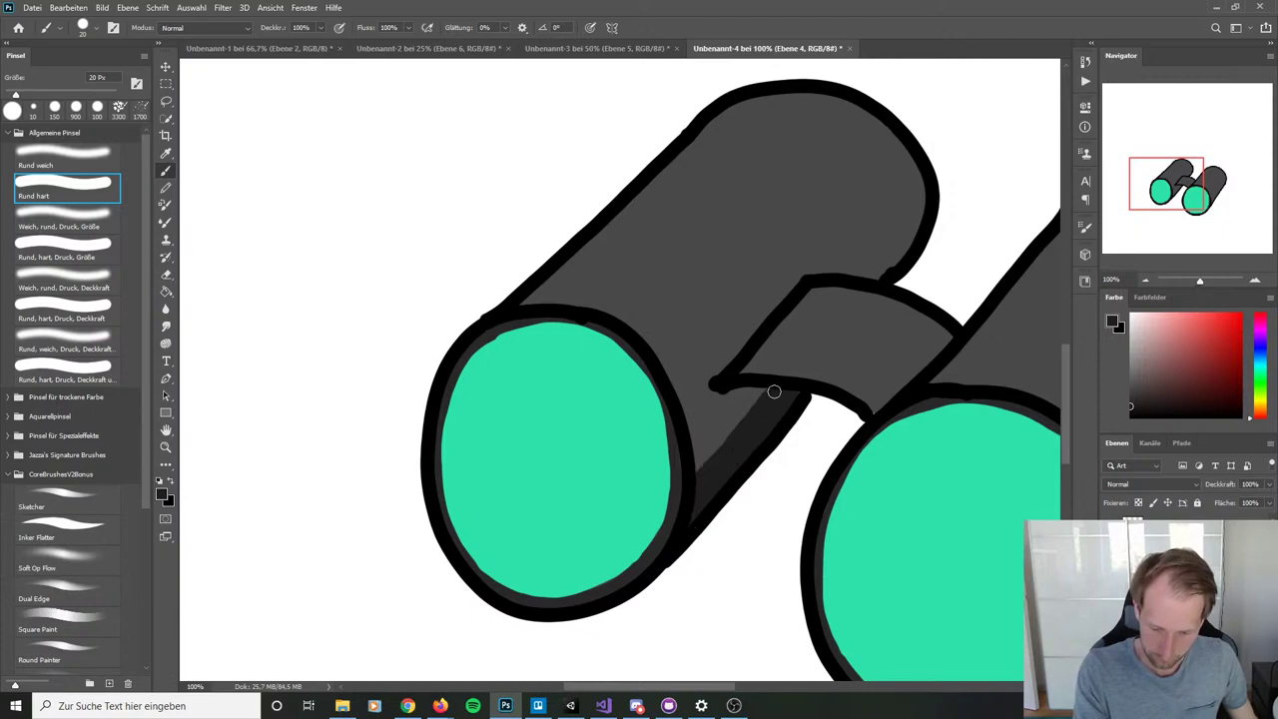
mouse_move(892, 265)
left_mouse_down()
mouse_move(907, 243)
mouse_move(878, 269)
mouse_move(903, 238)
mouse_move(870, 275)
left_mouse_up()
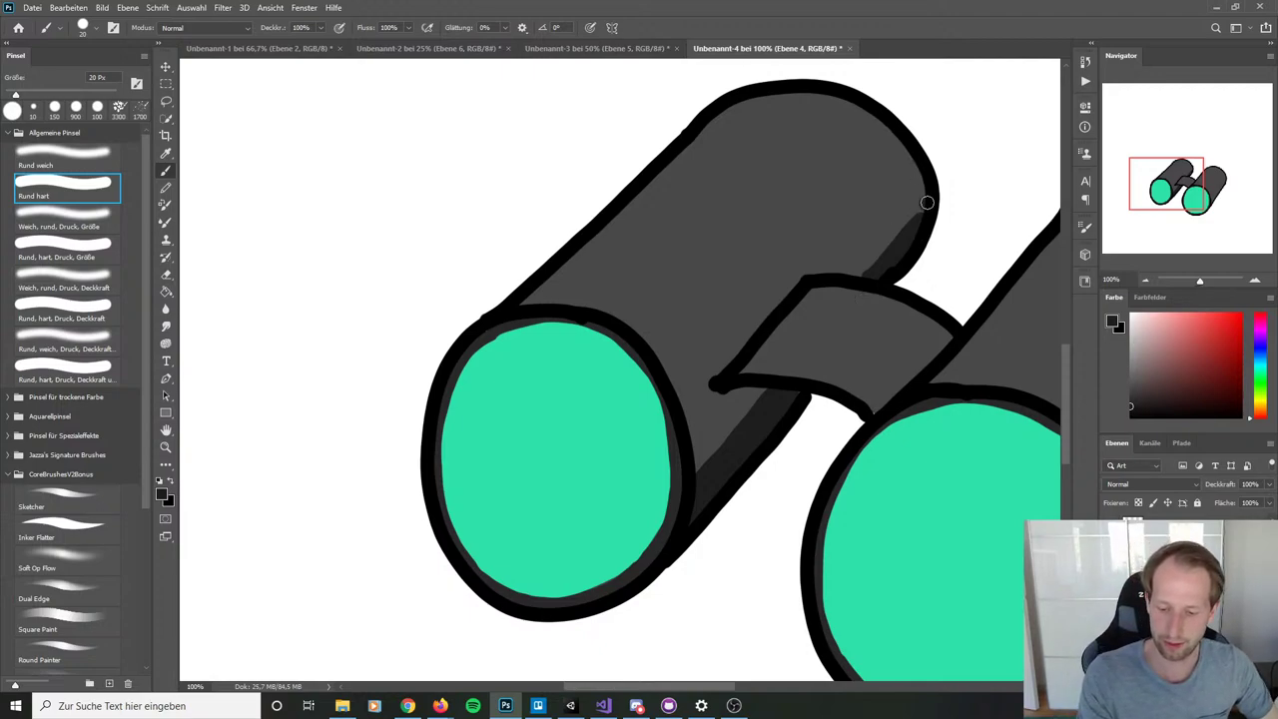
left_click_drag(927, 200, 877, 268)
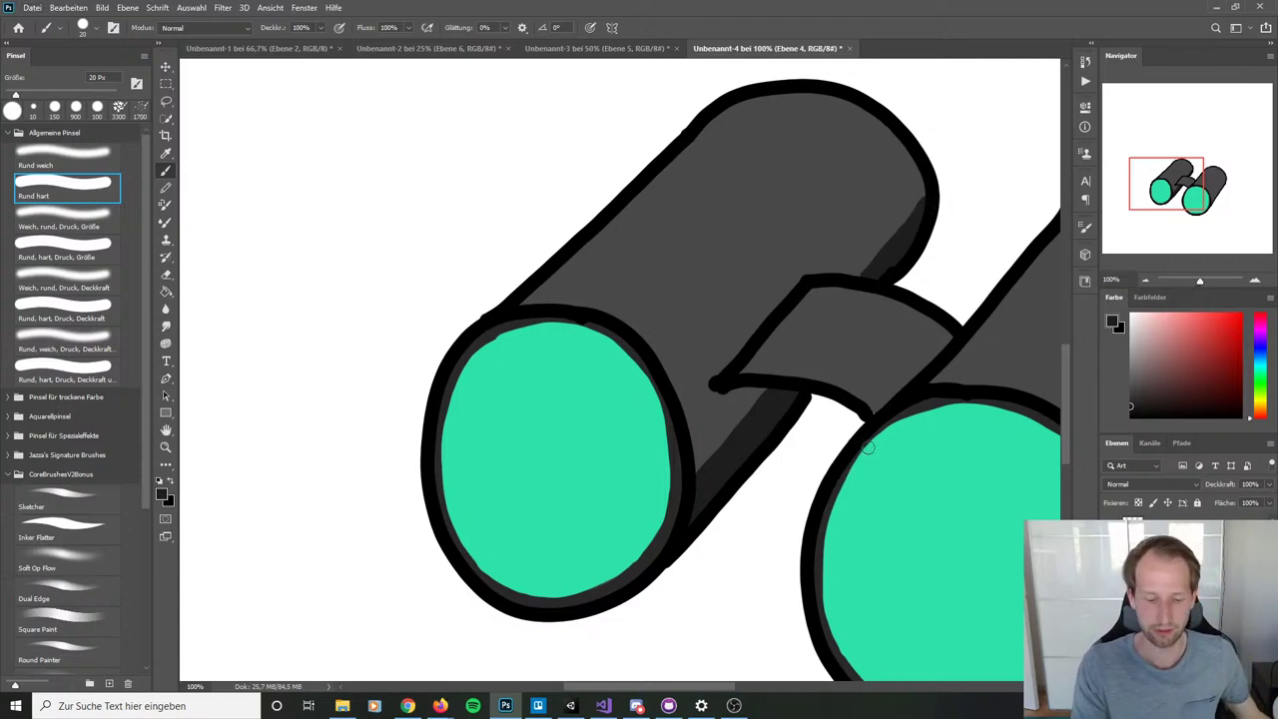
Step: Paint the same dark shadow along the right tube's lower-right edge, from the lens rim up to the rear end
left_click_drag(703, 493, 562, 365)
scroll(828, 459, "right", 3)
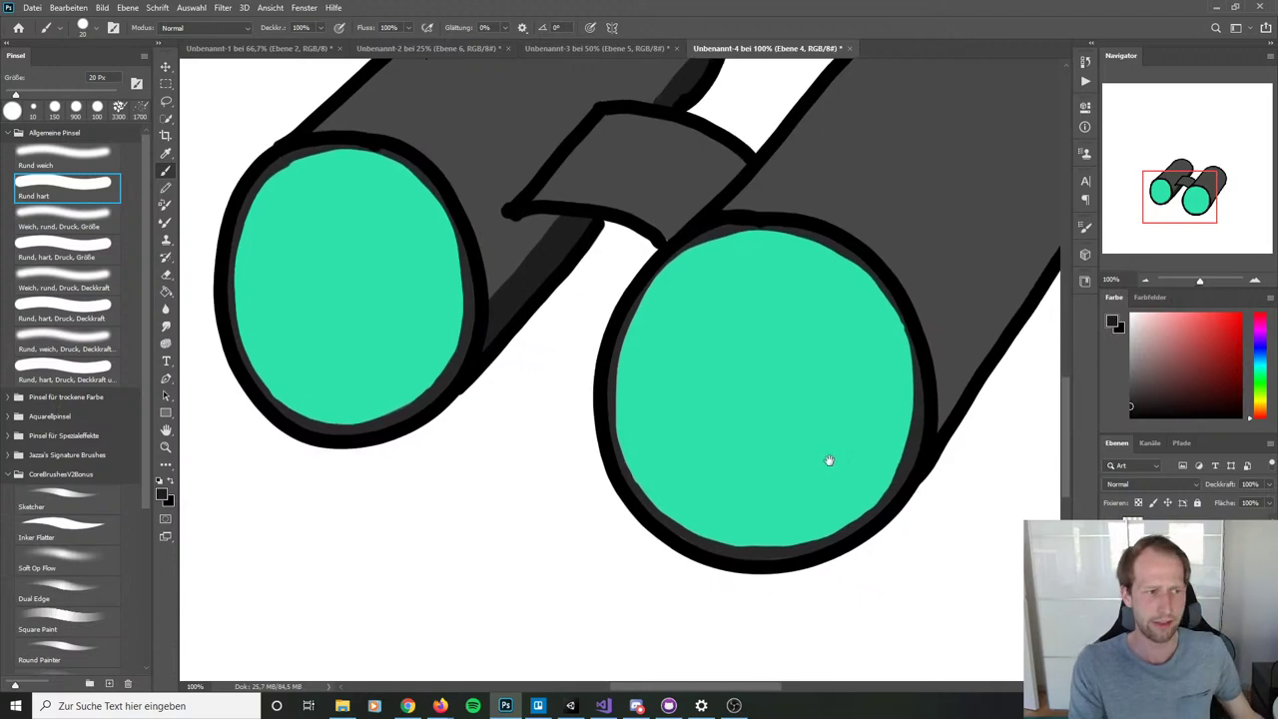
mouse_move(939, 206)
left_mouse_down()
mouse_move(893, 300)
mouse_move(775, 461)
left_mouse_up()
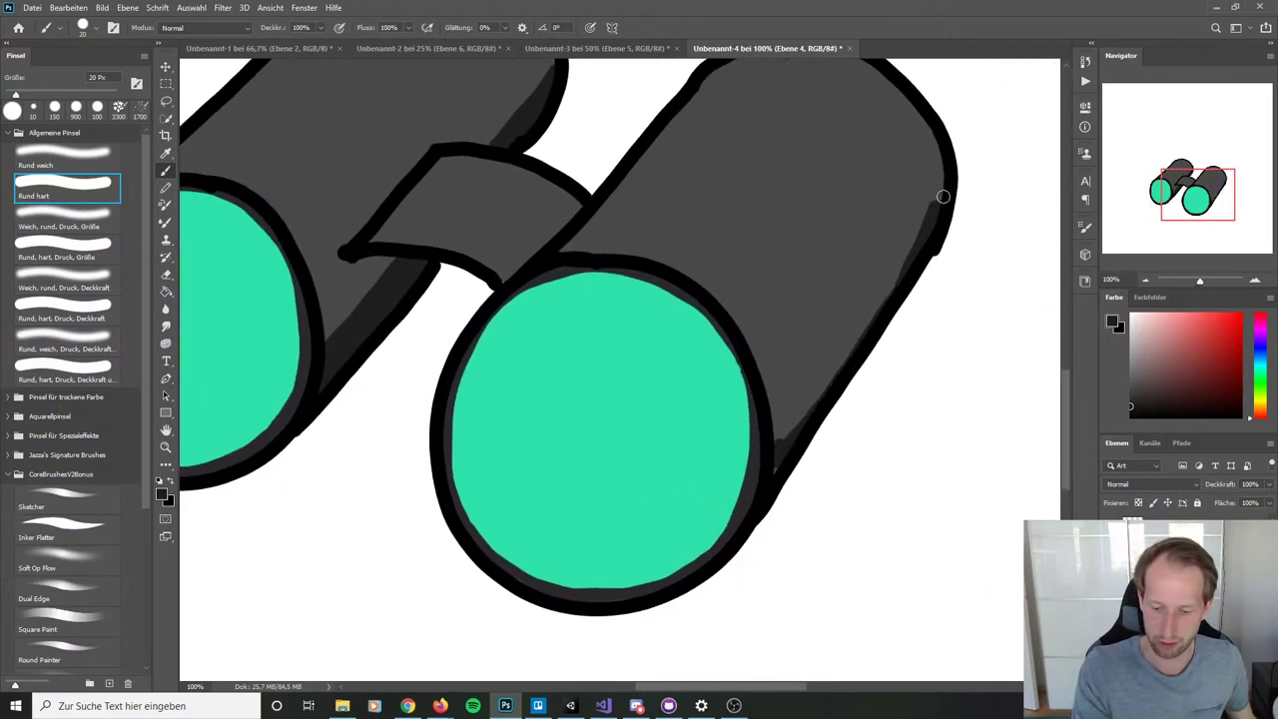
mouse_move(941, 194)
left_mouse_down()
mouse_move(782, 412)
mouse_move(781, 463)
mouse_move(796, 421)
mouse_move(935, 221)
mouse_move(798, 405)
mouse_move(919, 260)
left_mouse_up()
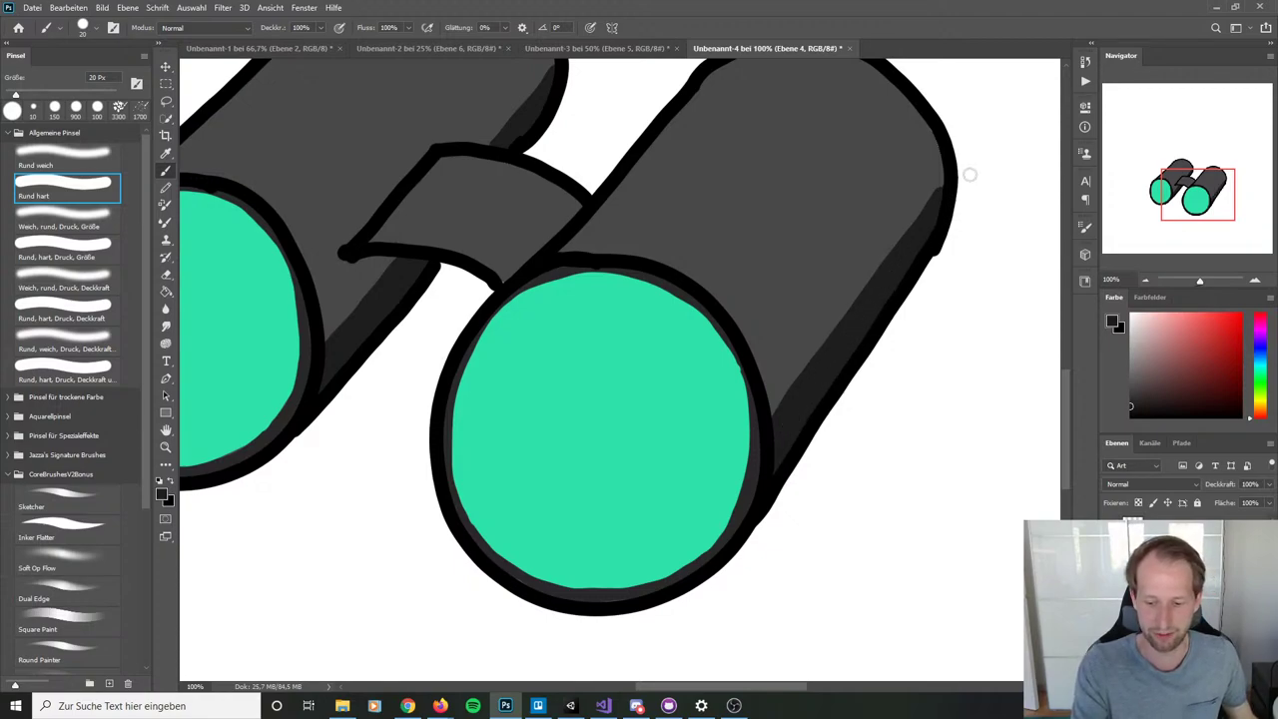
Step: Paint a dark shadow band along the upper edge of the bridge connecting the two tubes
left_click_drag(533, 662, 673, 696)
mouse_move(671, 705)
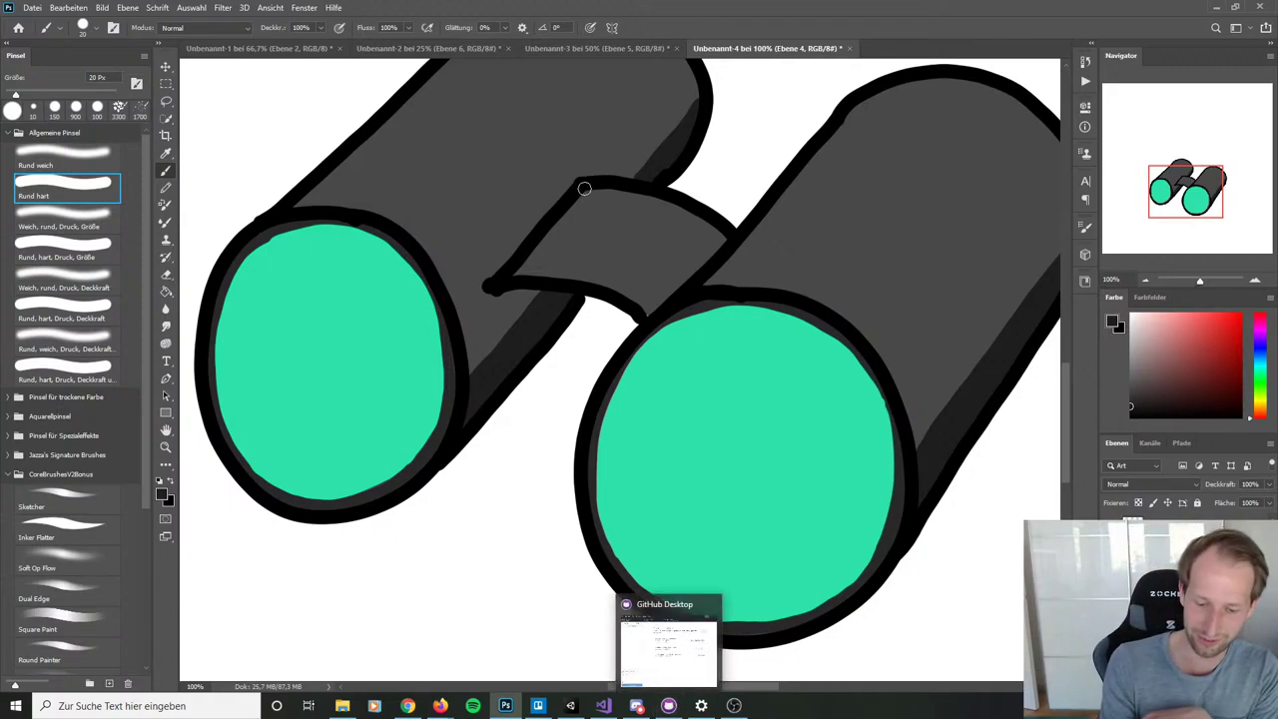
left_click_drag(580, 194, 723, 240)
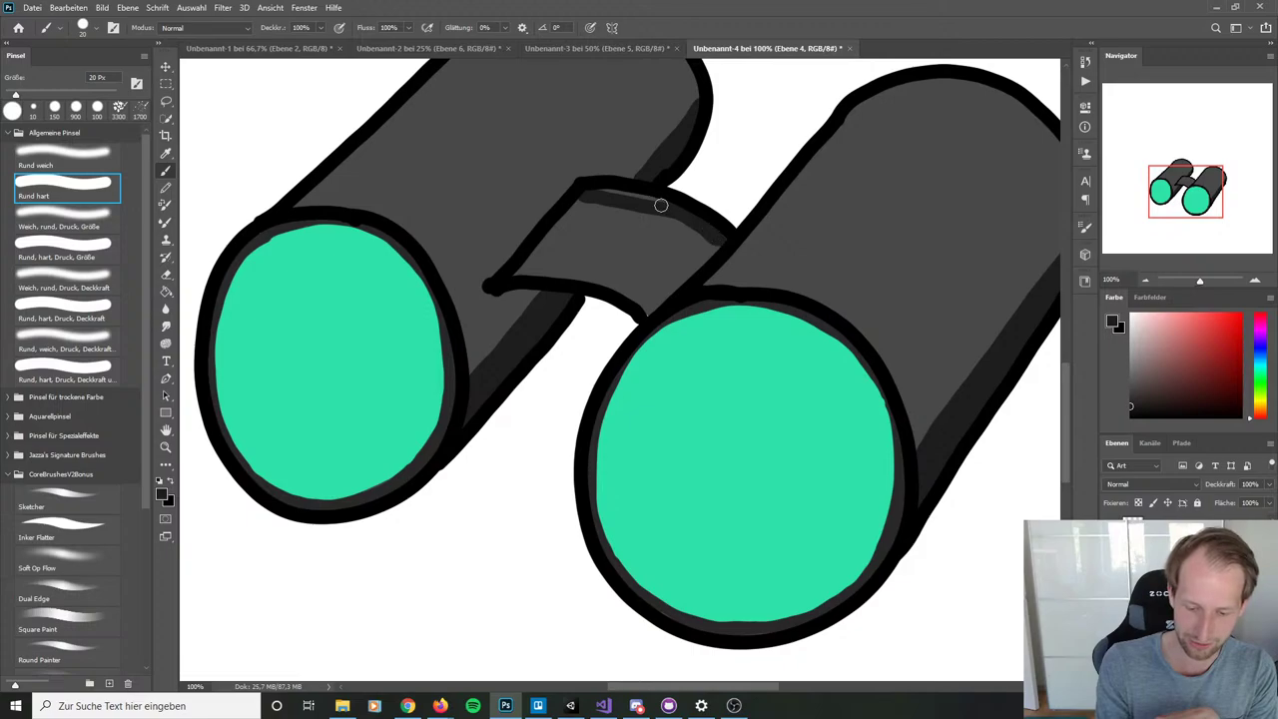
left_click_drag(662, 205, 588, 193)
mouse_move(685, 217)
left_mouse_down()
mouse_move(718, 242)
mouse_move(620, 195)
mouse_move(562, 216)
left_mouse_up()
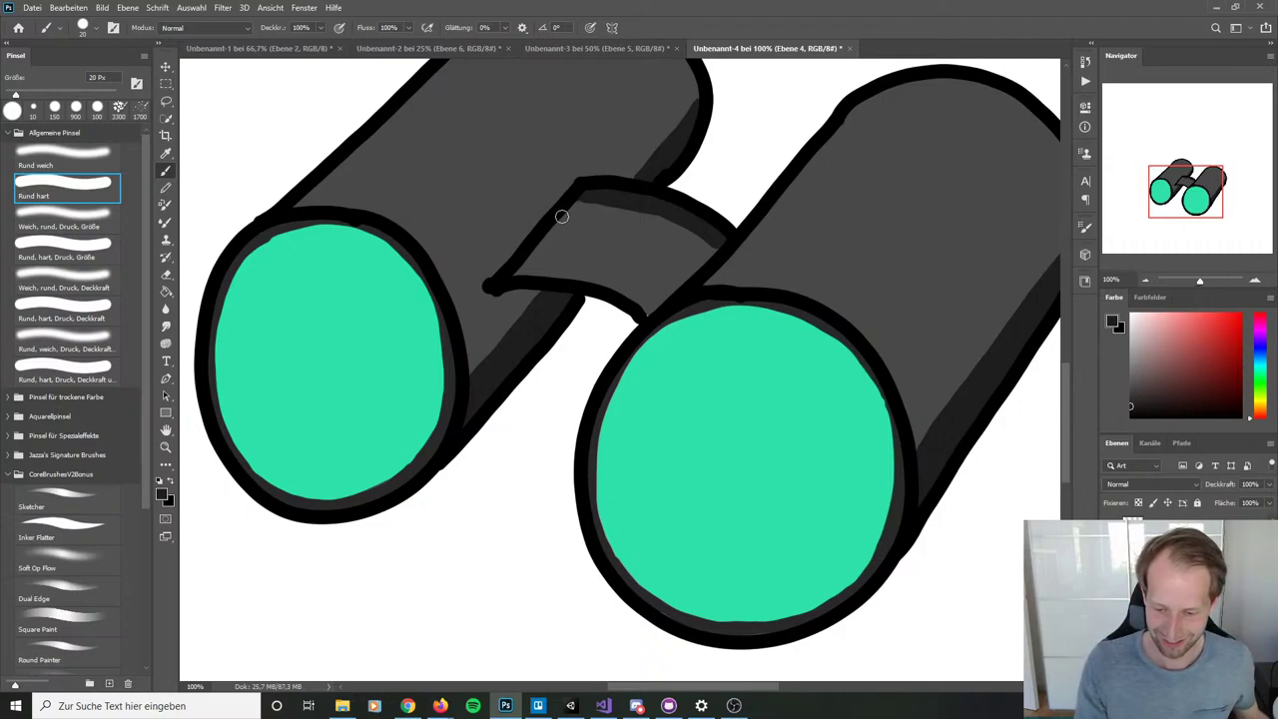
Step: Sample the tube's grey, lighten it, and paint a highlight strip along the upper-left edge of both tubes
left_click(865, 212, "alt")
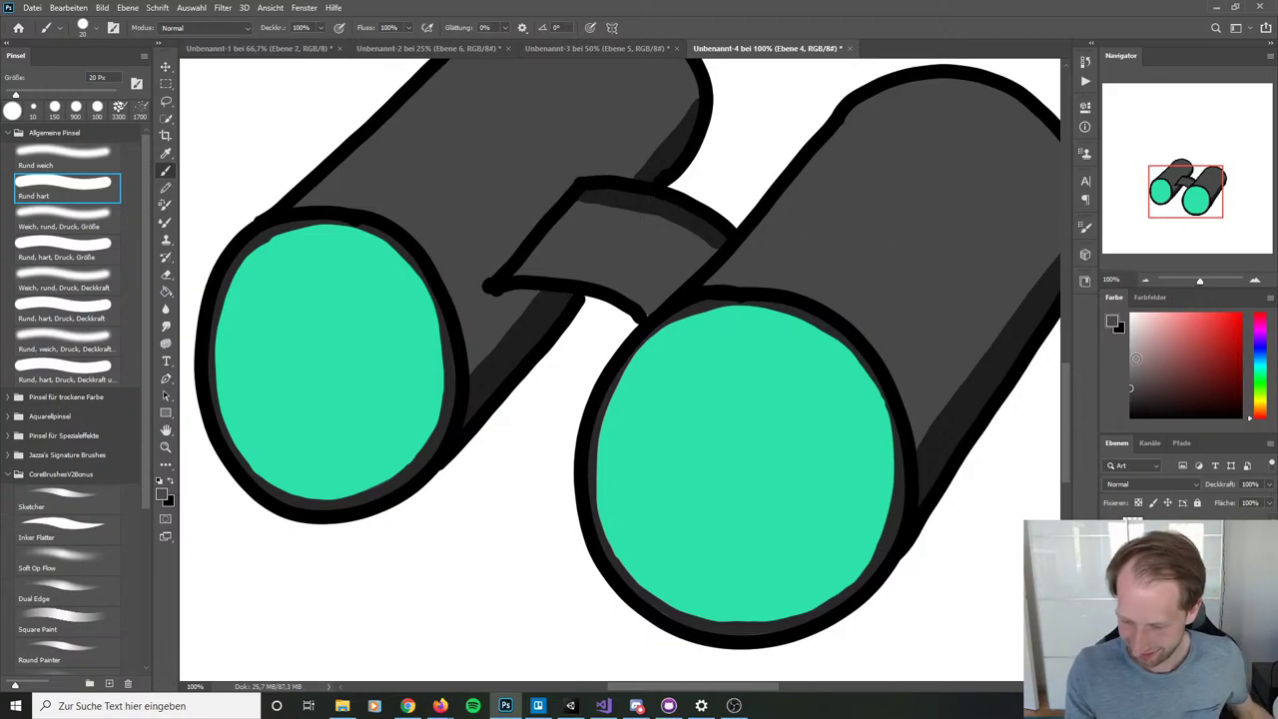
left_click_drag(755, 479, 761, 550)
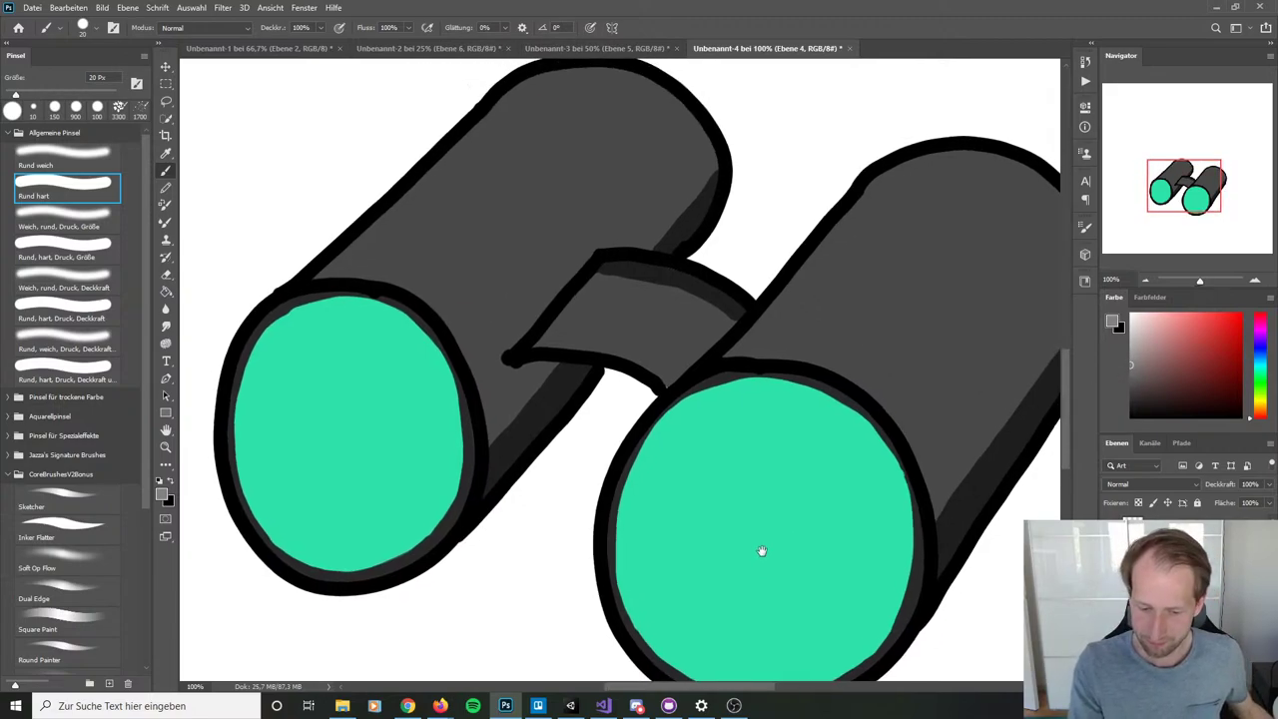
mouse_move(873, 182)
left_mouse_down()
mouse_move(728, 353)
mouse_move(892, 172)
mouse_move(739, 364)
left_mouse_up()
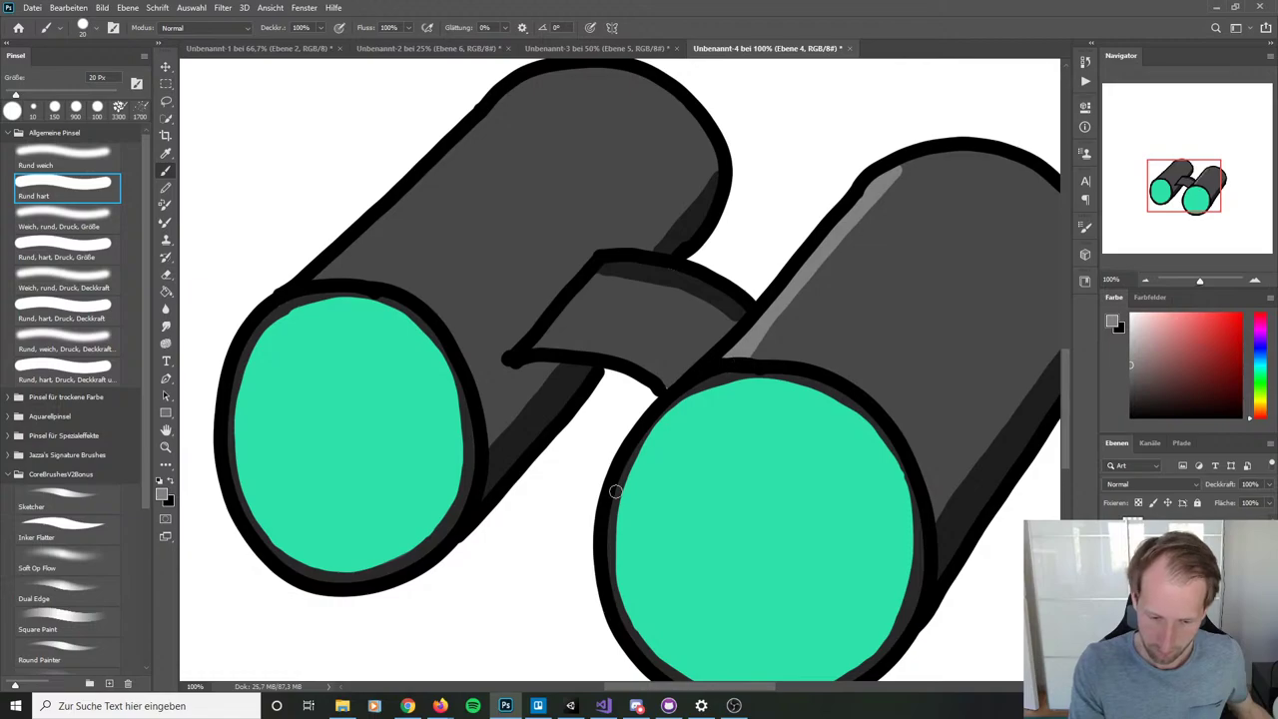
left_click_drag(616, 491, 678, 569)
mouse_move(573, 166)
left_mouse_down()
mouse_move(593, 158)
mouse_move(387, 351)
mouse_move(604, 150)
left_mouse_up()
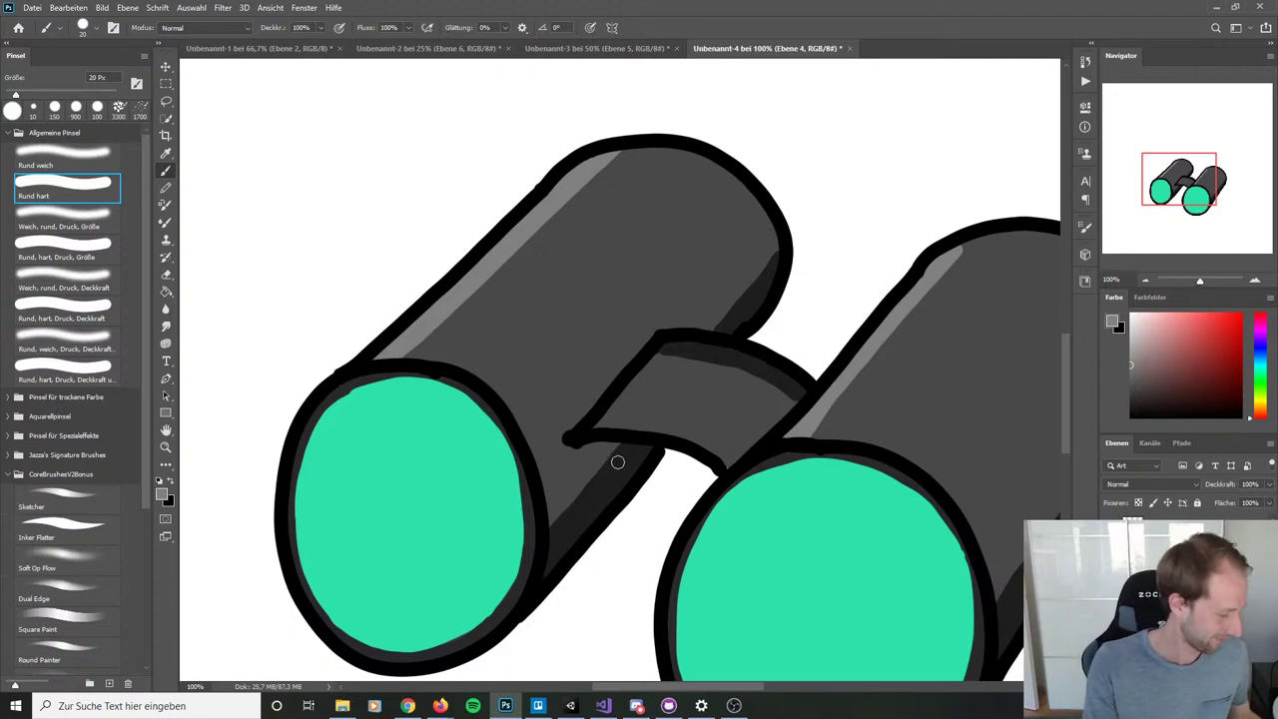
Step: Resample the dark shadow colour, paint the bridge's cast shadow on the left tube, and widen the shadow near its rear end
key("alt")
left_click(621, 463, "alt")
mouse_move(585, 442)
left_mouse_down()
mouse_move(596, 447)
mouse_move(584, 475)
mouse_move(613, 445)
mouse_move(585, 490)
left_mouse_up()
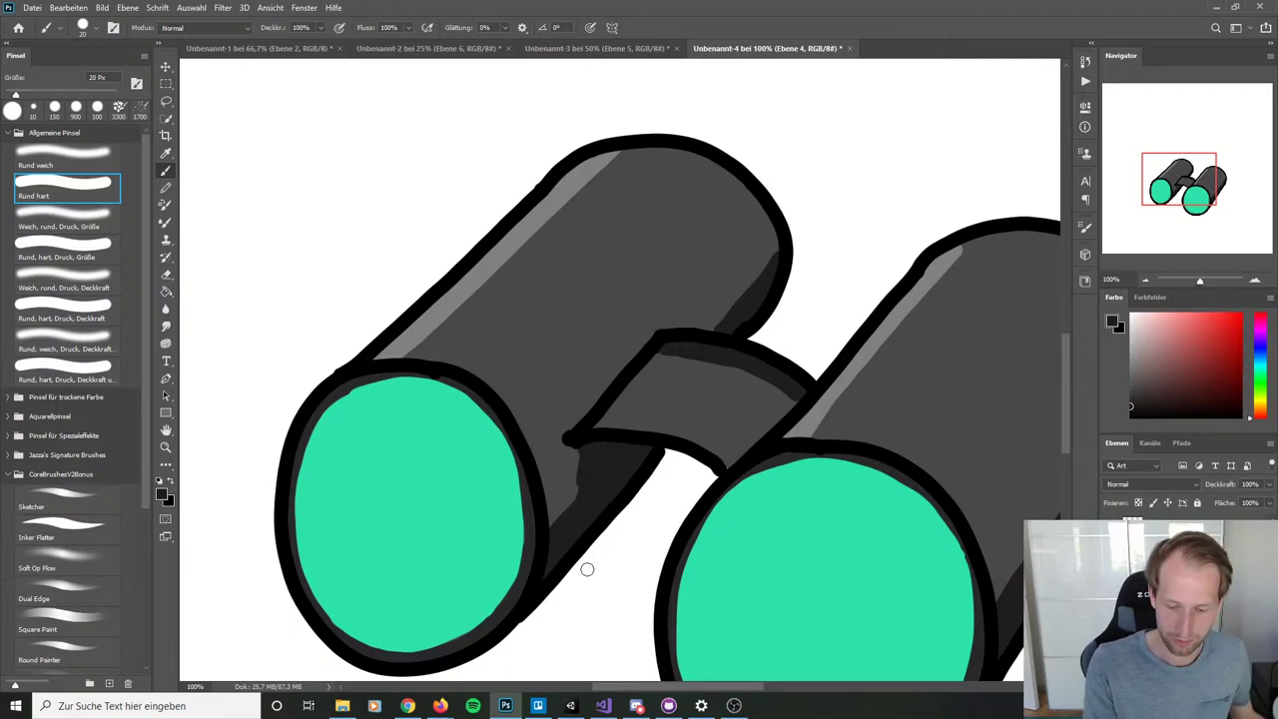
left_click_drag(781, 258, 717, 331)
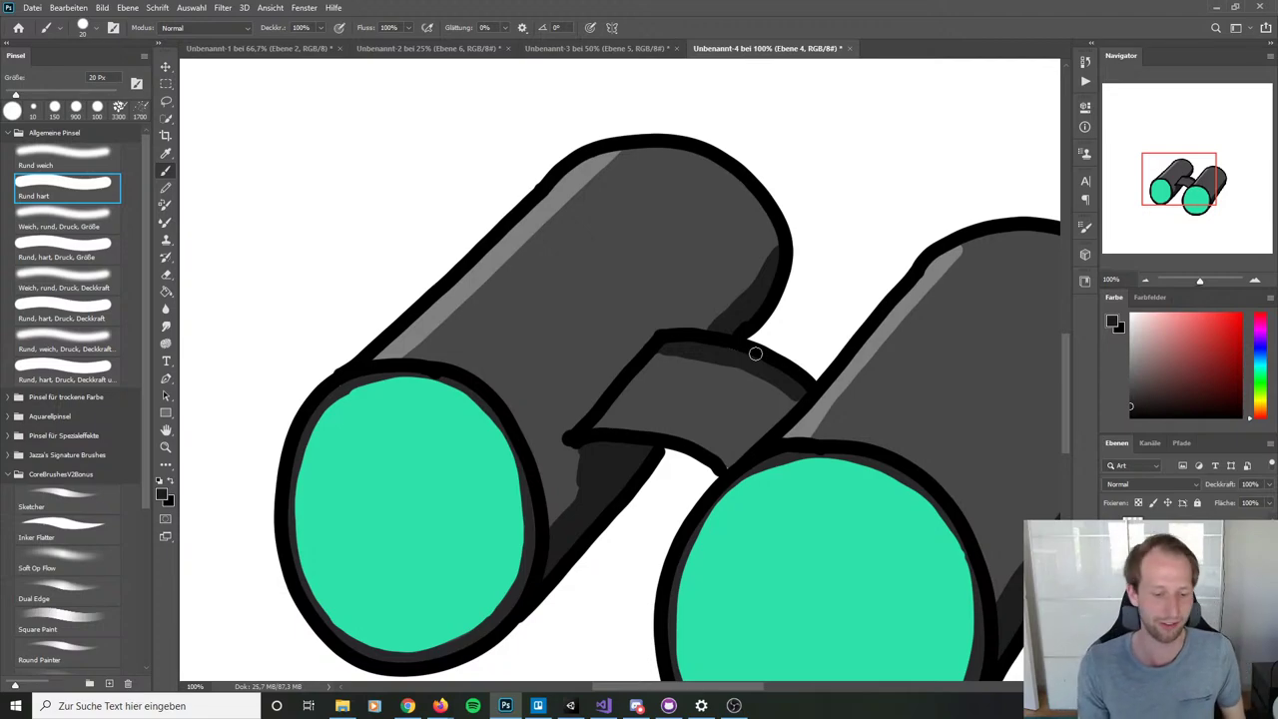
Step: Hide the white background layer so the binoculars stand on a transparent canvas
scroll(755, 354, "down", 1)
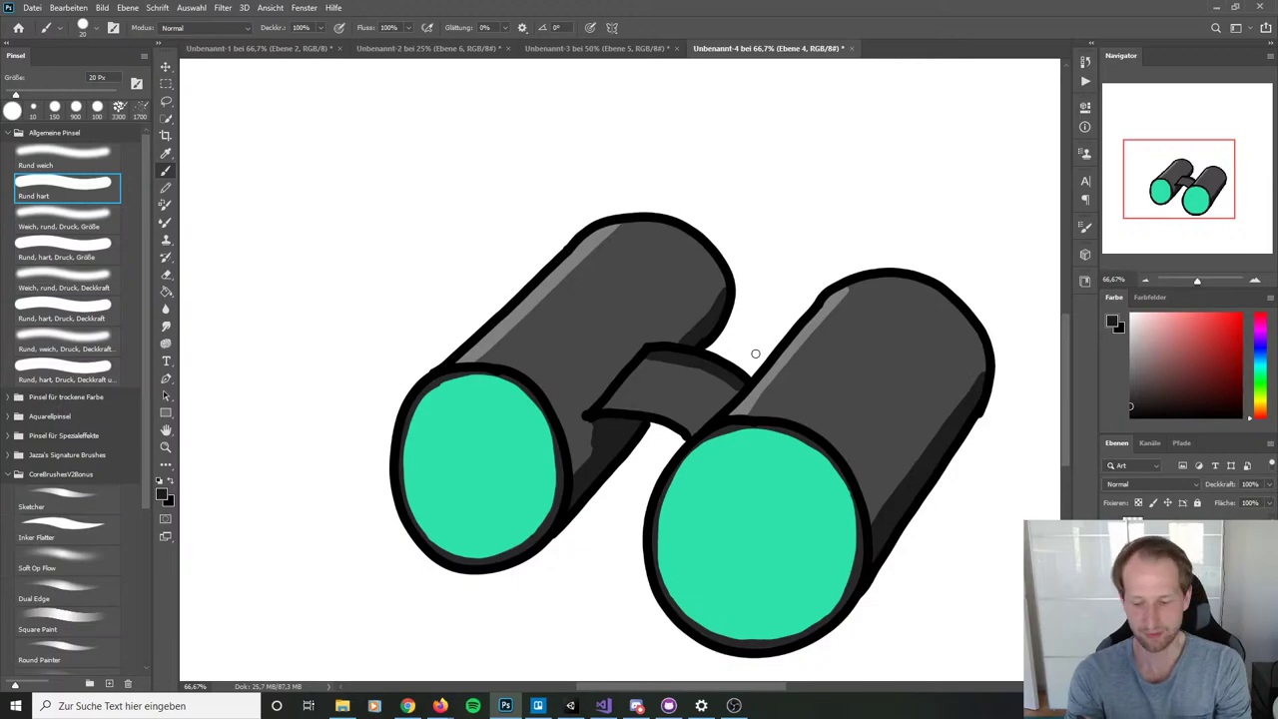
left_click(1111, 599)
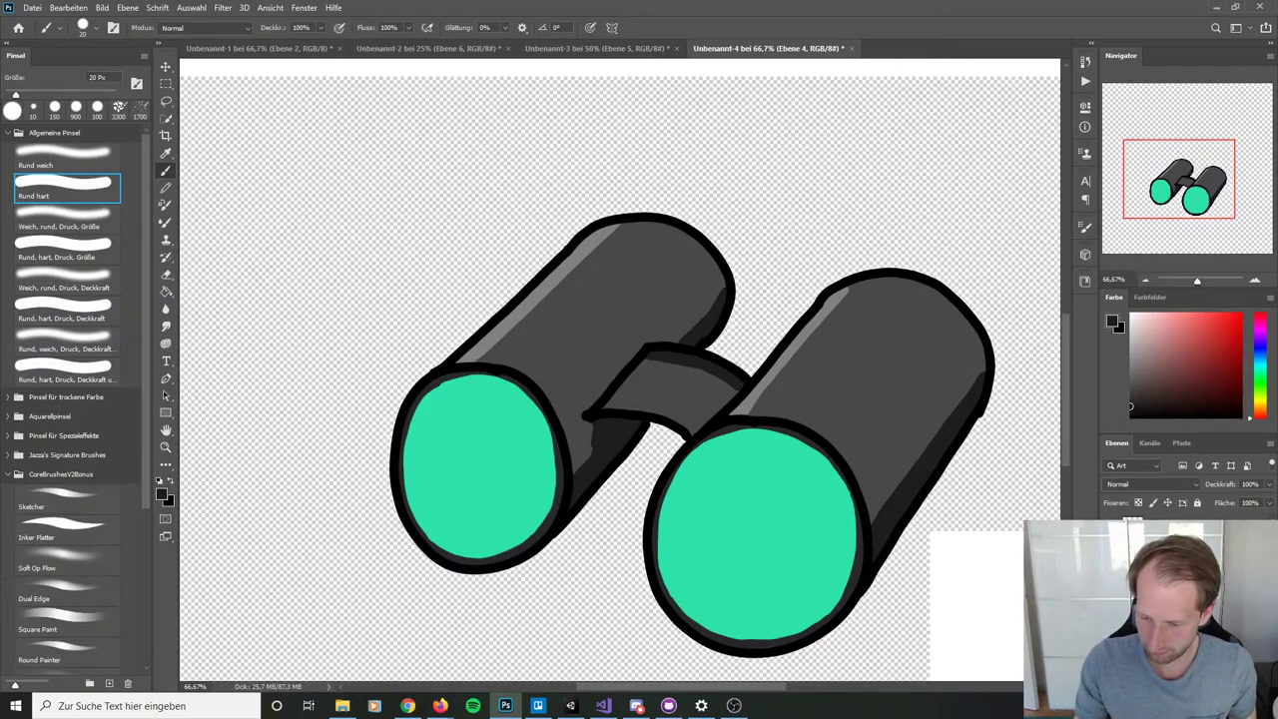
key("ctrl+minus")
key("ctrl+minus")
key("ctrl+minus")
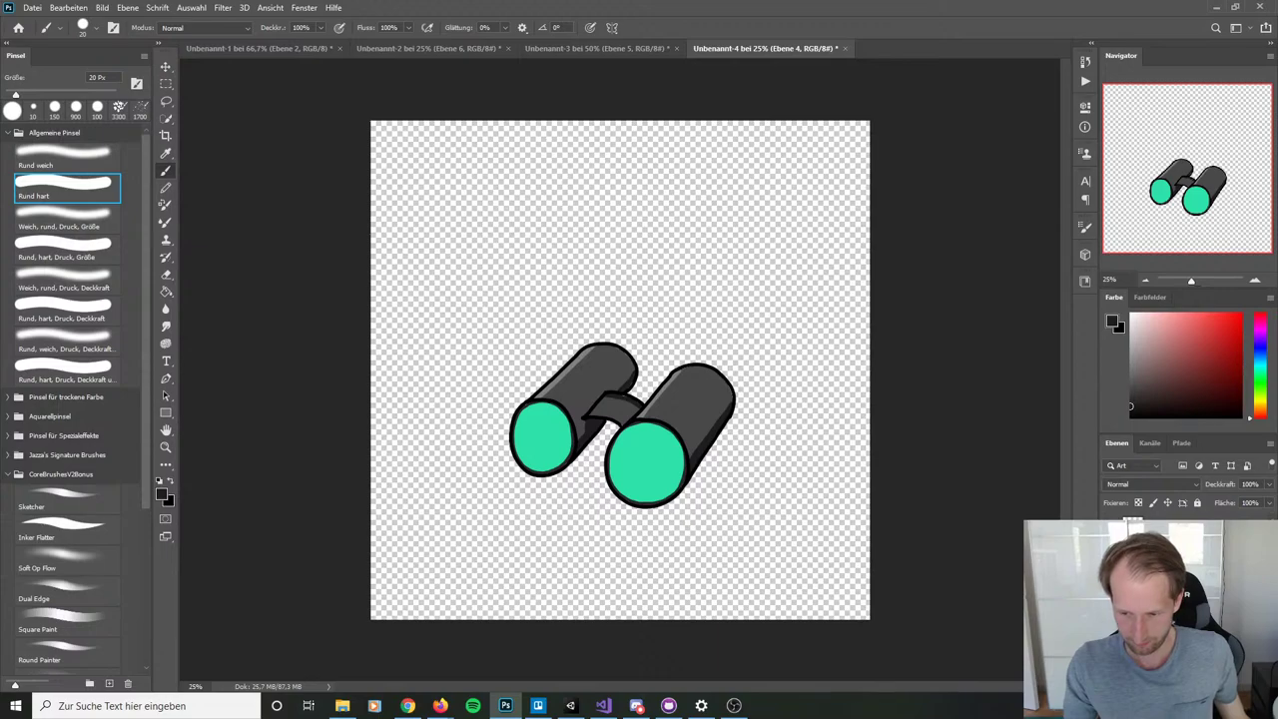
left_click(32, 7)
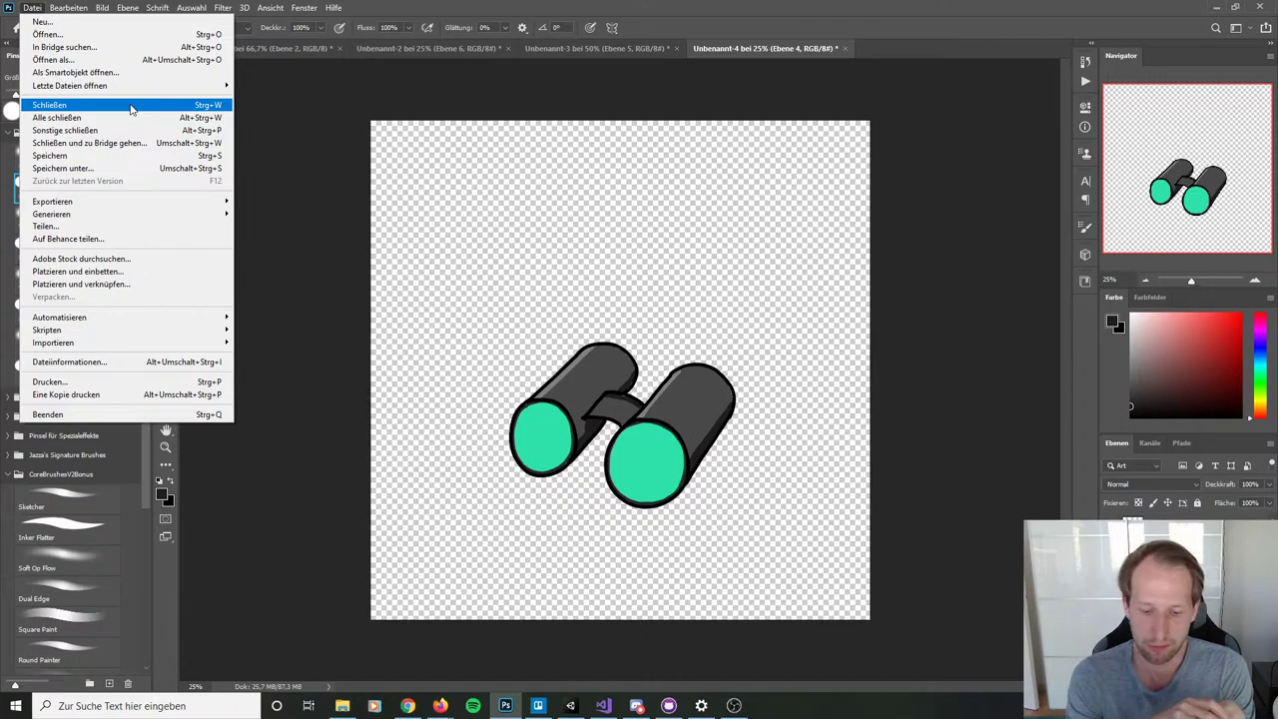
left_click(886, 419)
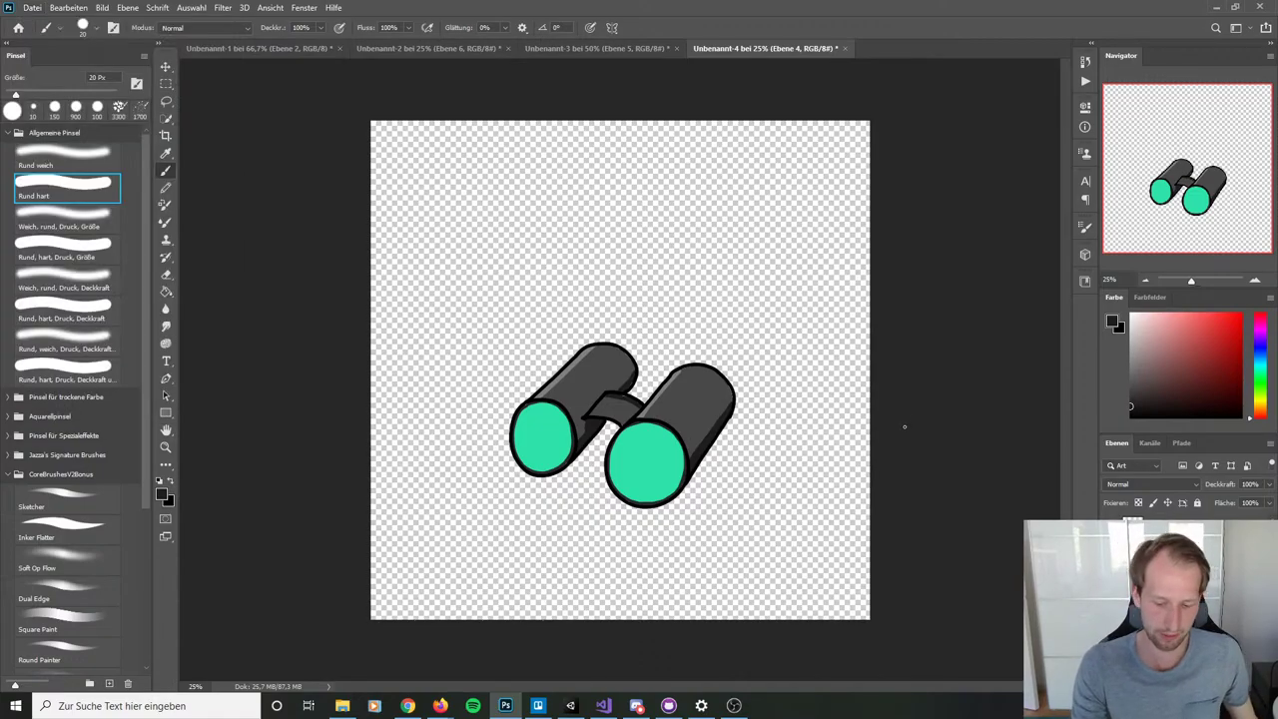
Step: Make Ebene 3 the active layer and sample the bridge's medium grey as the brush colour
key("ctrl+plus")
key("ctrl+plus")
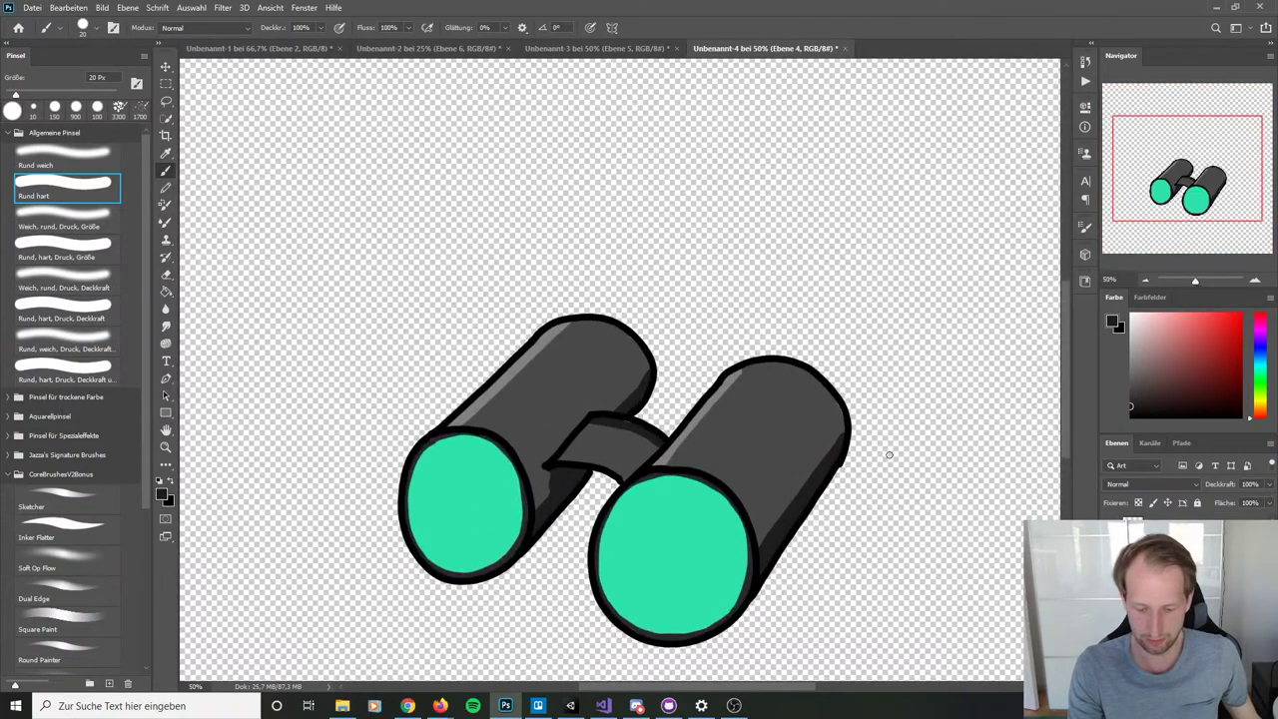
key("ctrl+plus")
key("ctrl+plus")
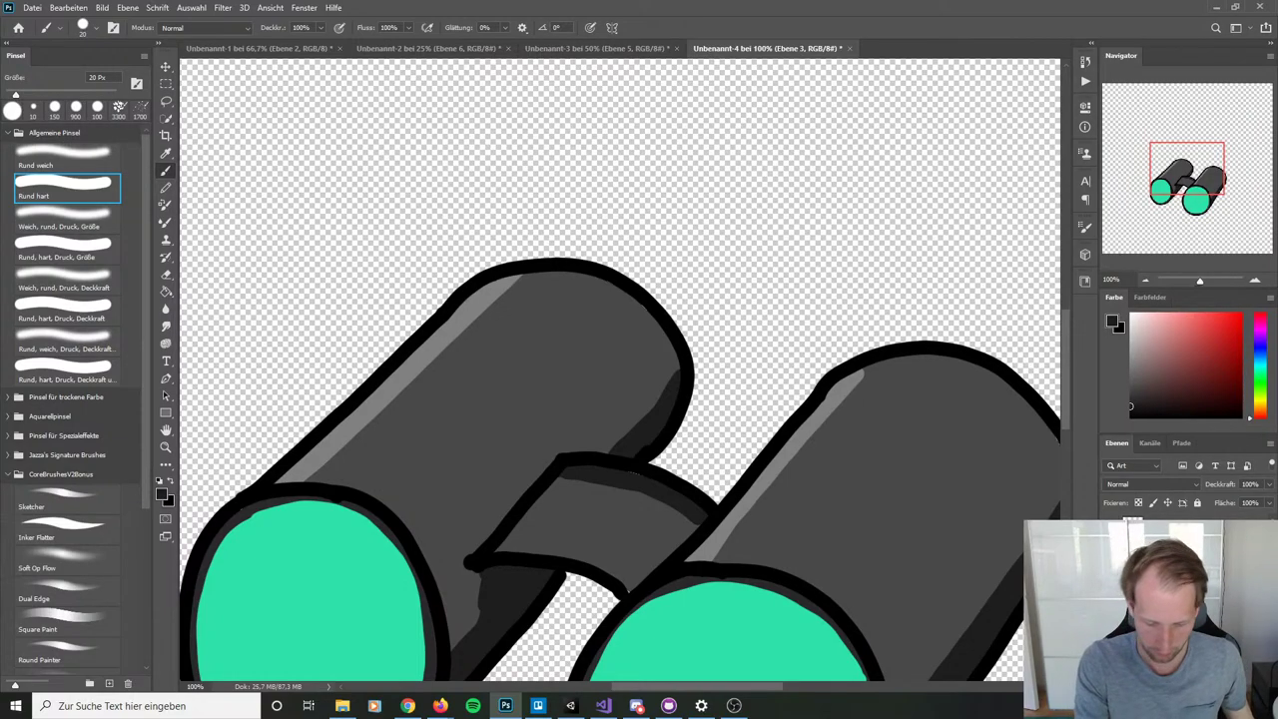
key("alt")
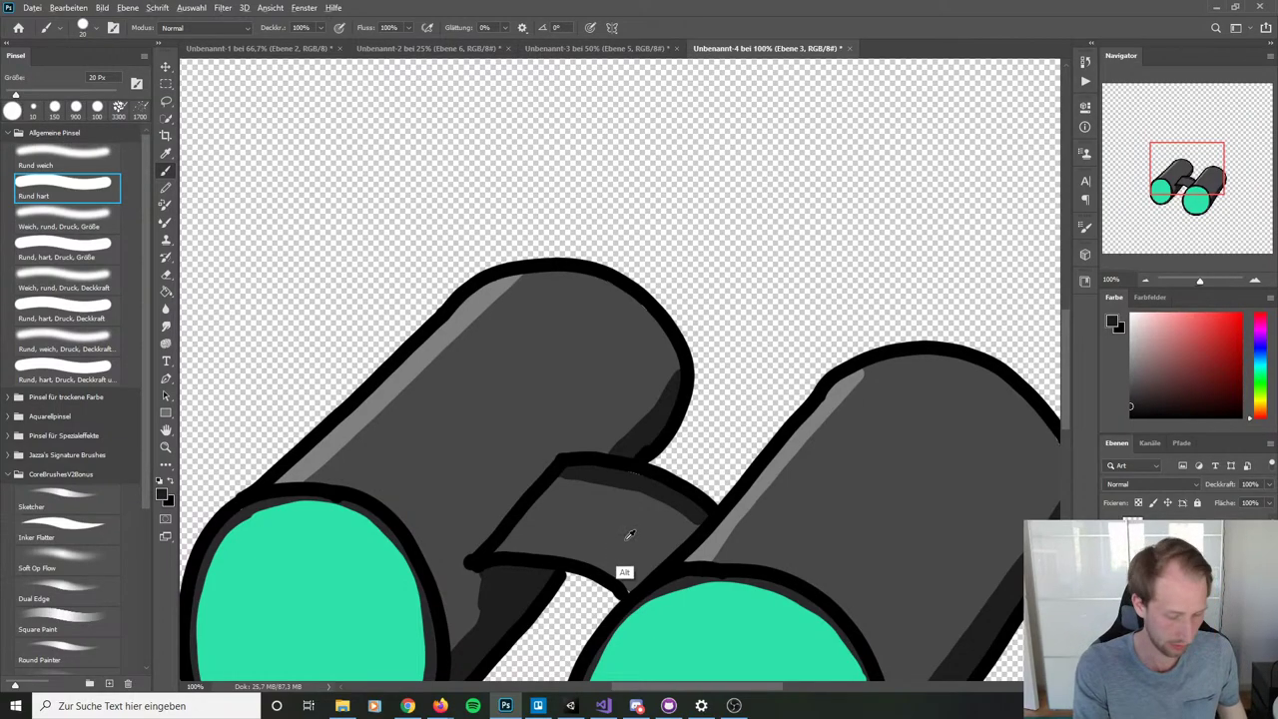
left_click(629, 535, "alt")
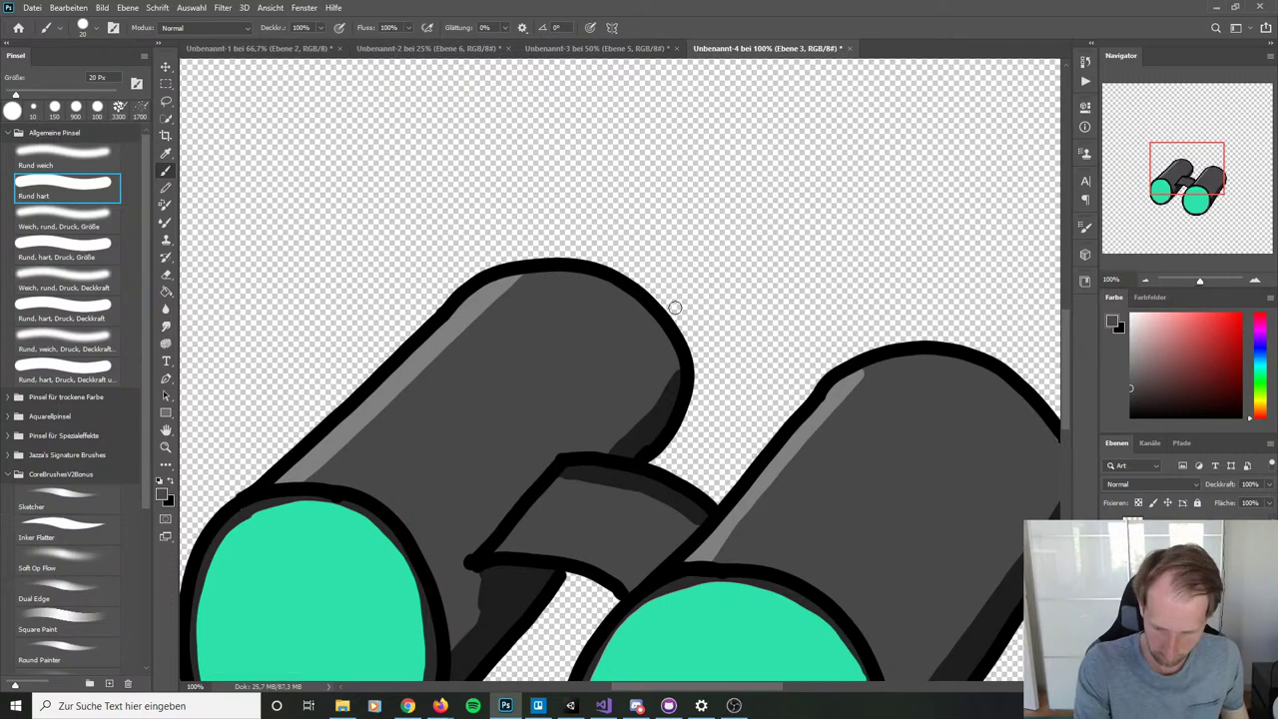
left_click_drag(964, 542, 883, 507)
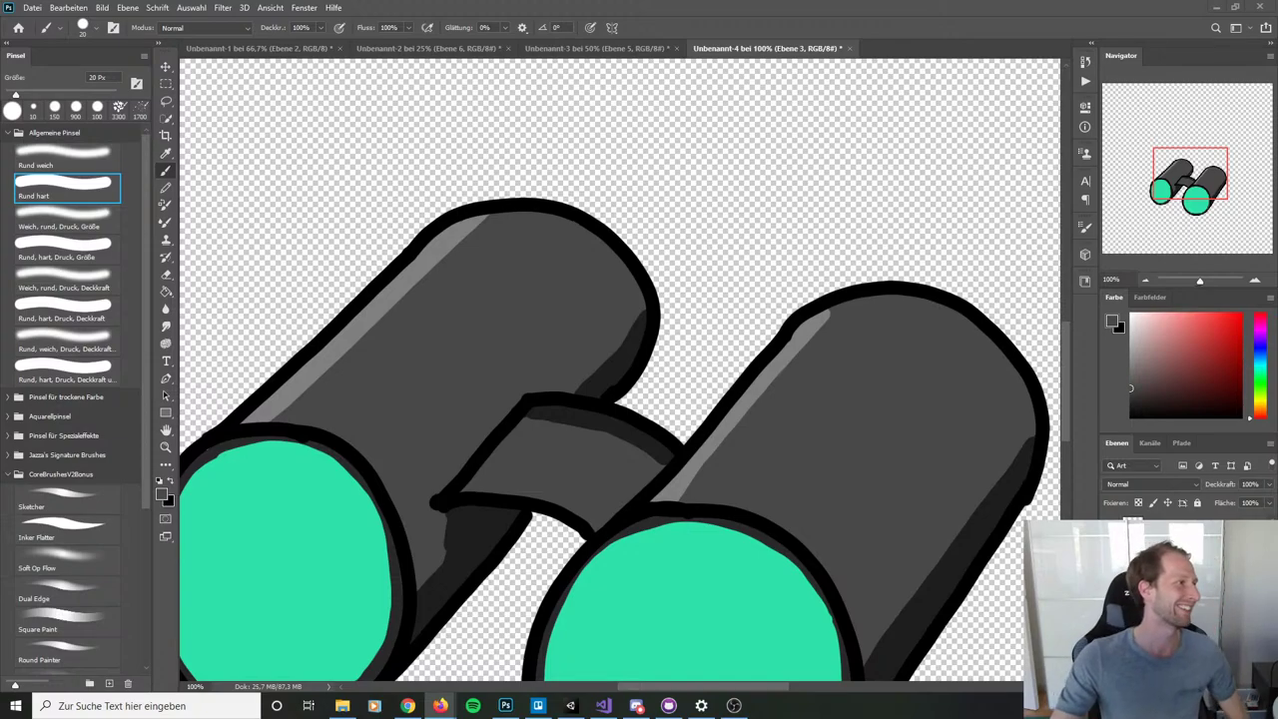
Step: Switch to Discord in the browser, close the enlarged cardboard binoculars photo, and react to its message with the heart-eyes emoji
key("alt+Tab")
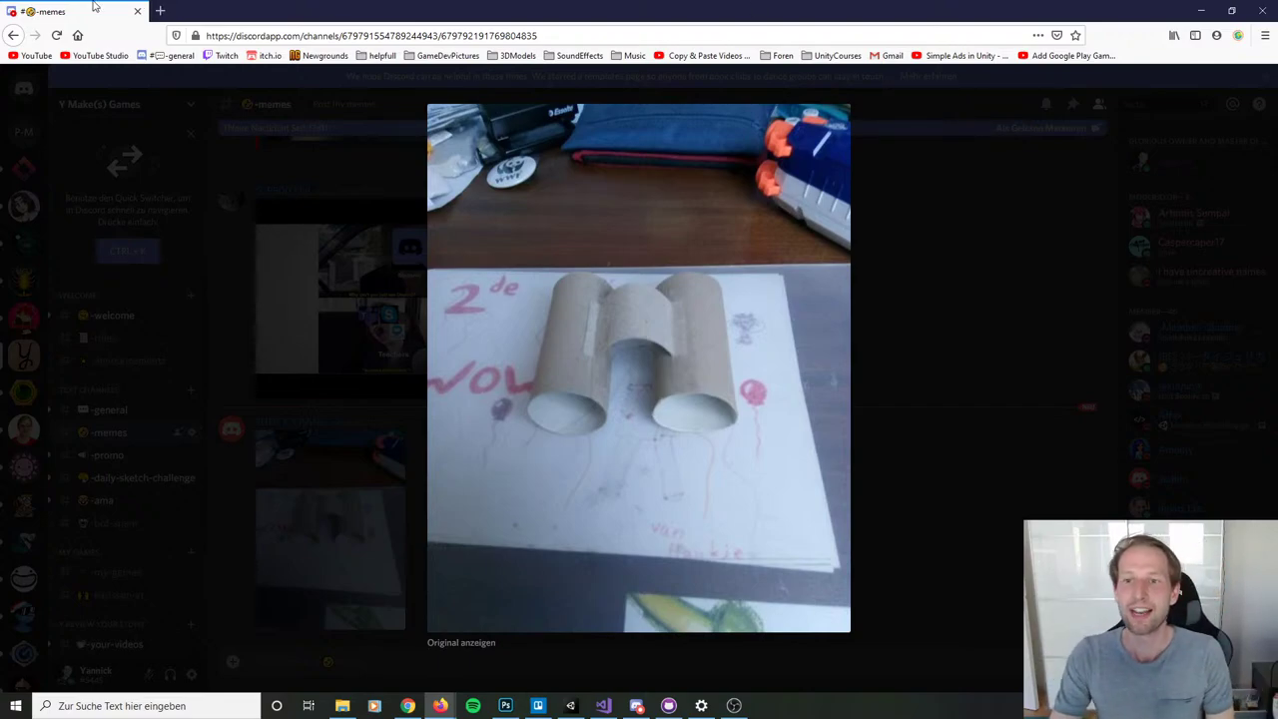
left_click(892, 243)
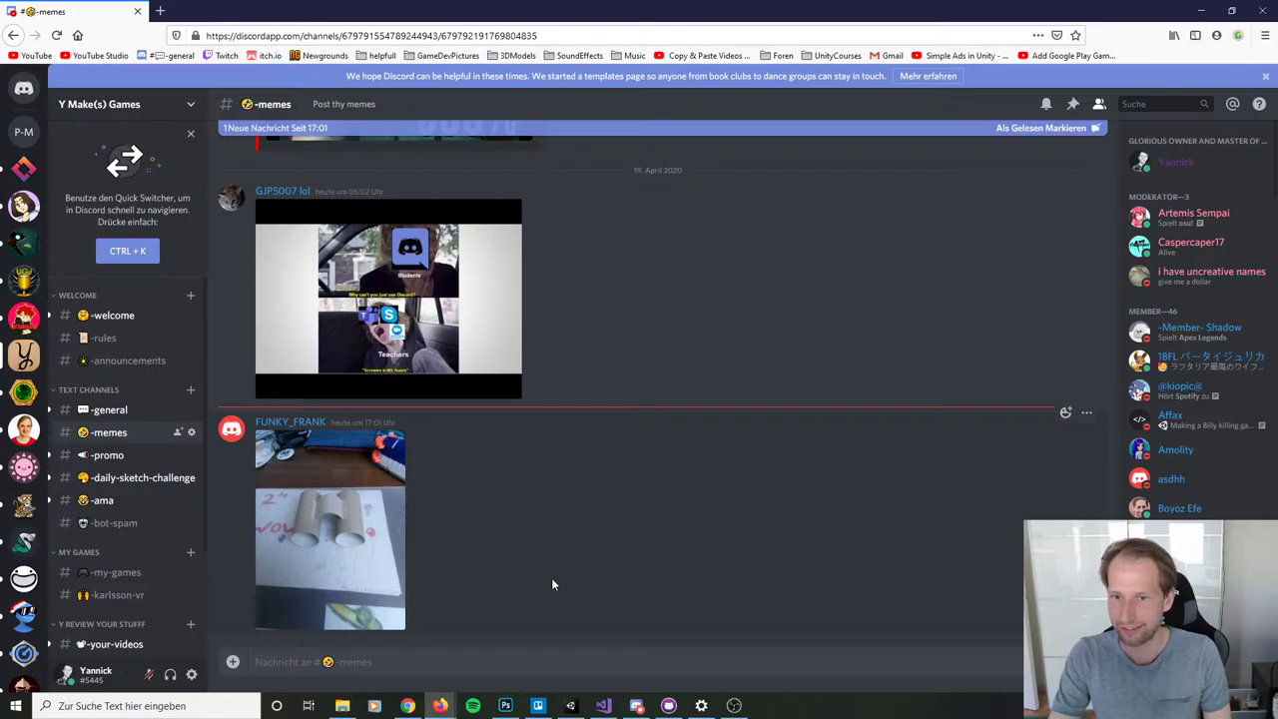
left_click(302, 534)
left_click(938, 460)
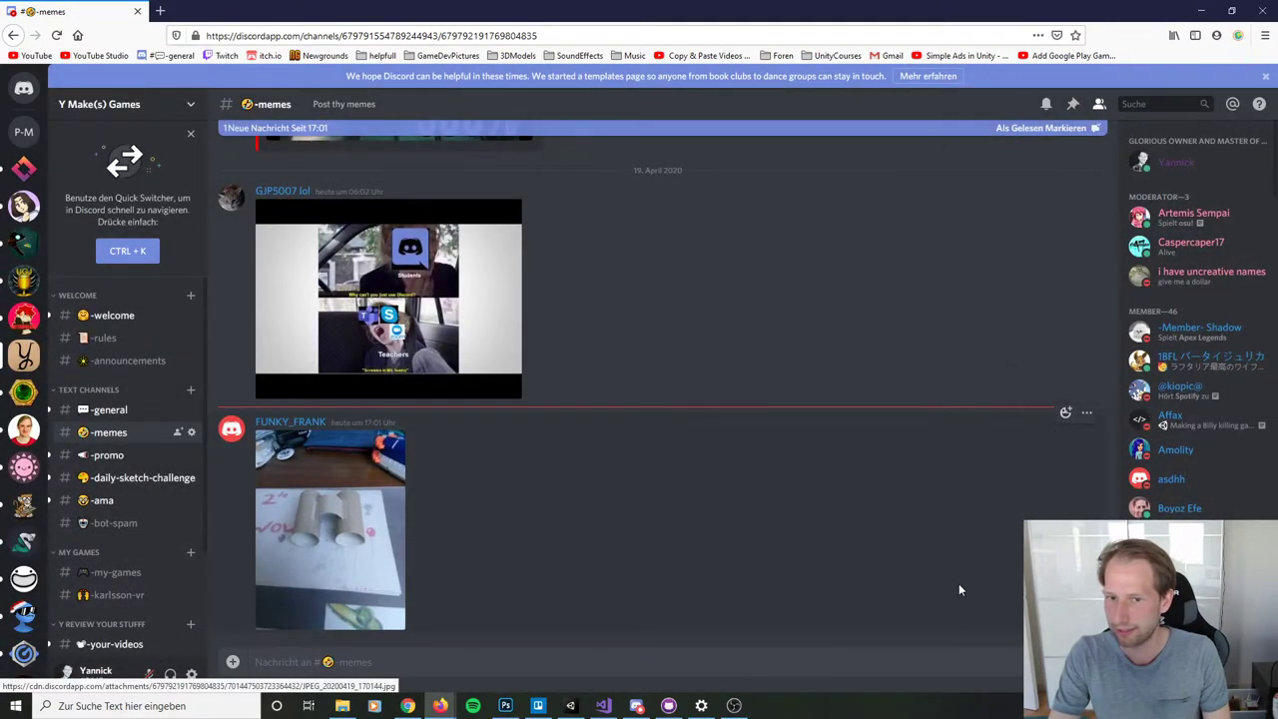
left_click(1065, 411)
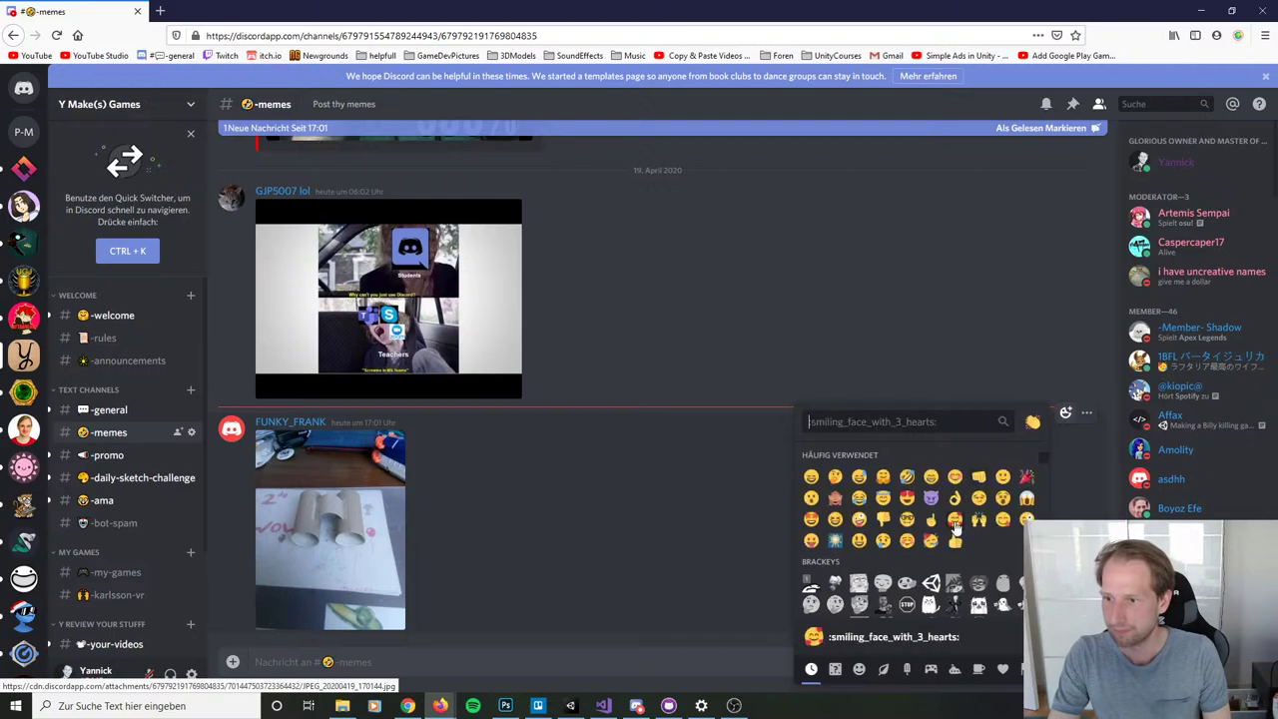
left_click(908, 501)
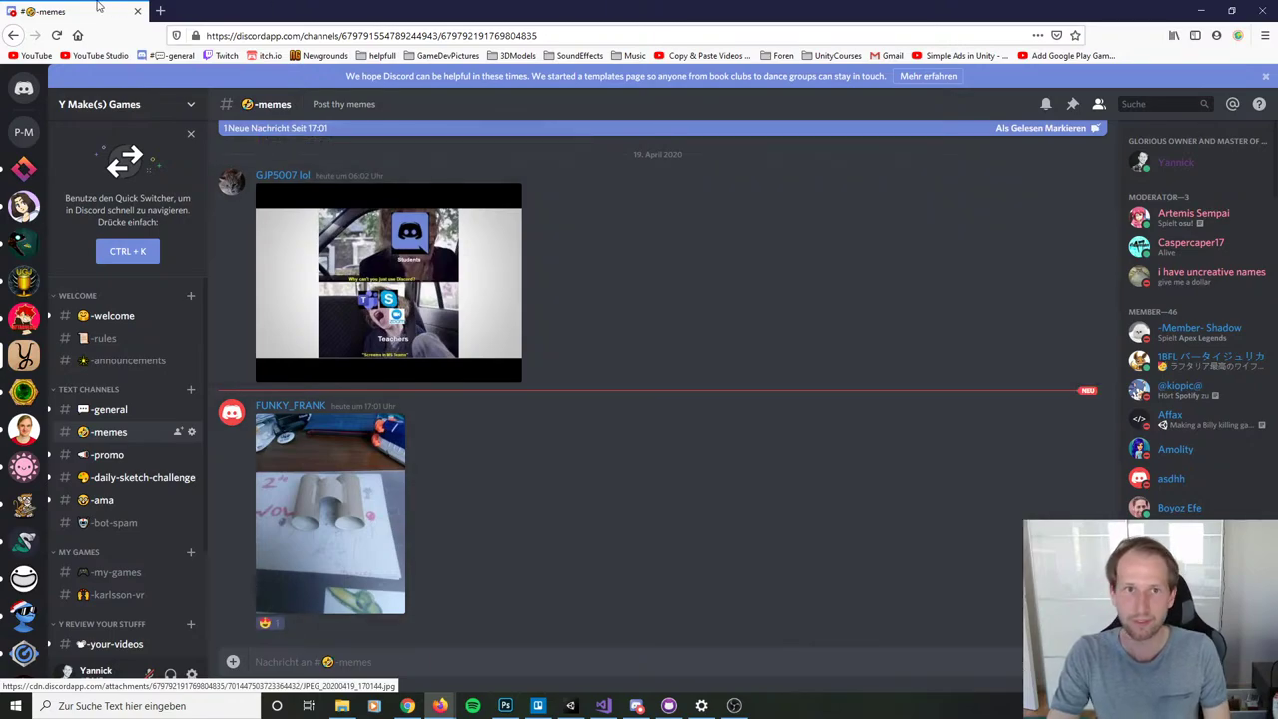
Step: Look at the megamix image search results in the browser and return to the binoculars drawing in Photoshop
key("alt+Tab")
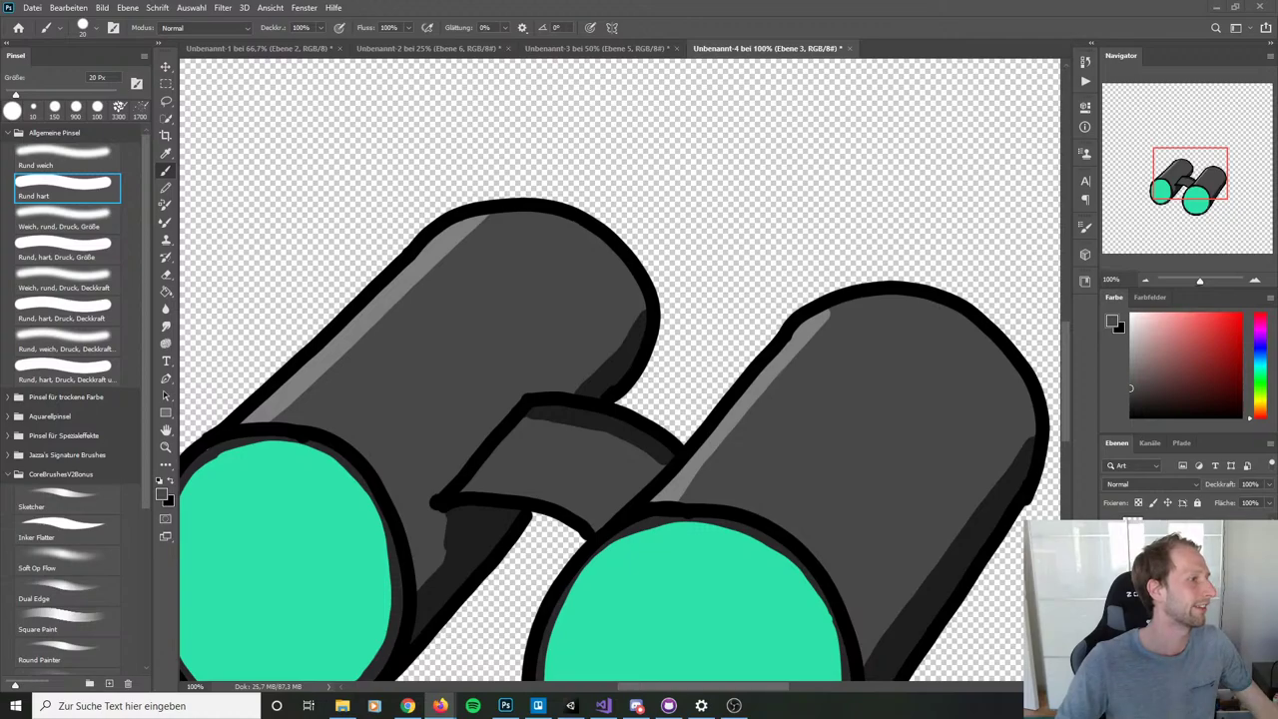
key("alt+Tab")
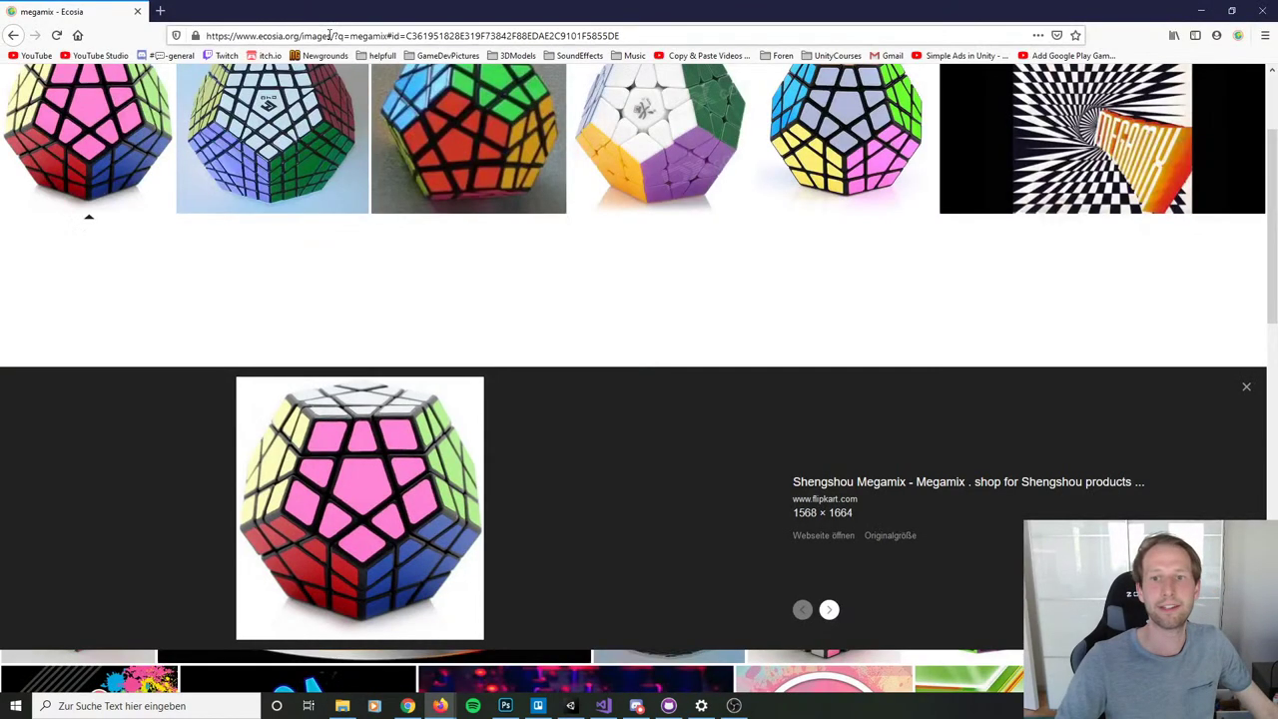
scroll(498, 188, "up", 3)
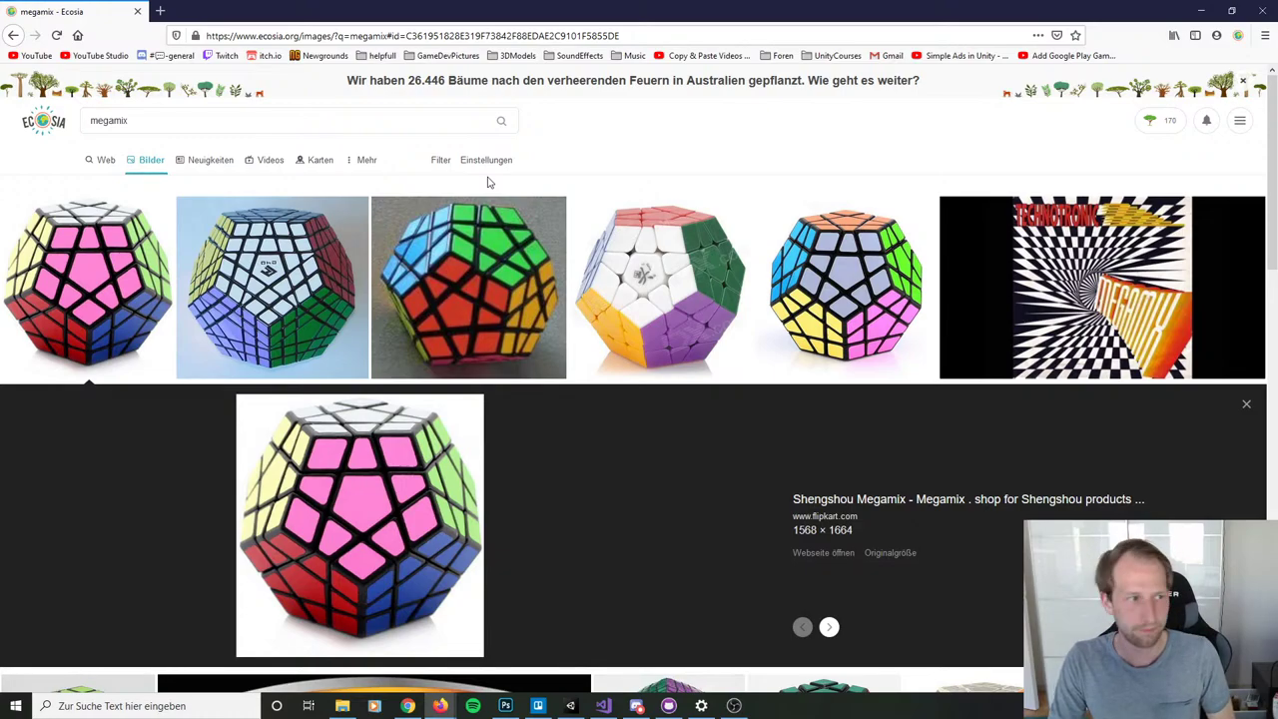
key("alt+Tab")
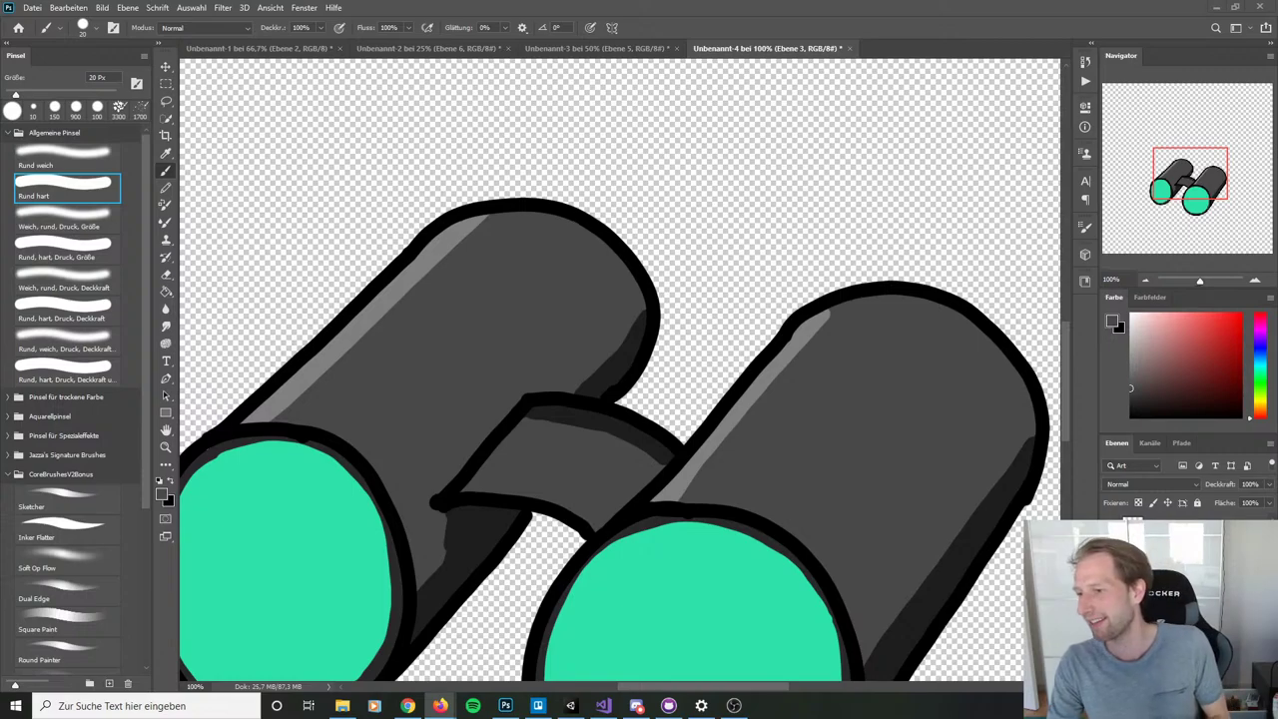
scroll(758, 228, "down", 2)
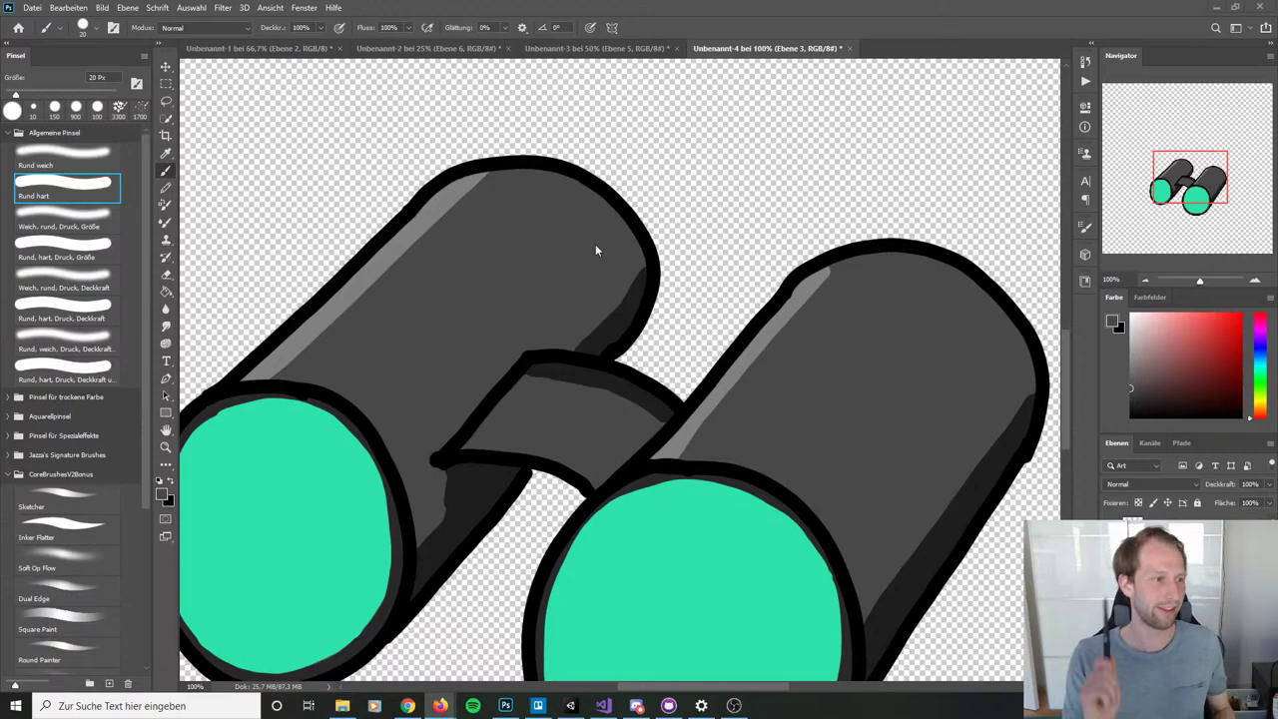
Step: Switch to Unity, play-test the Map Generation scene by walking the character around near the campfire, and stop the game
left_click(579, 706)
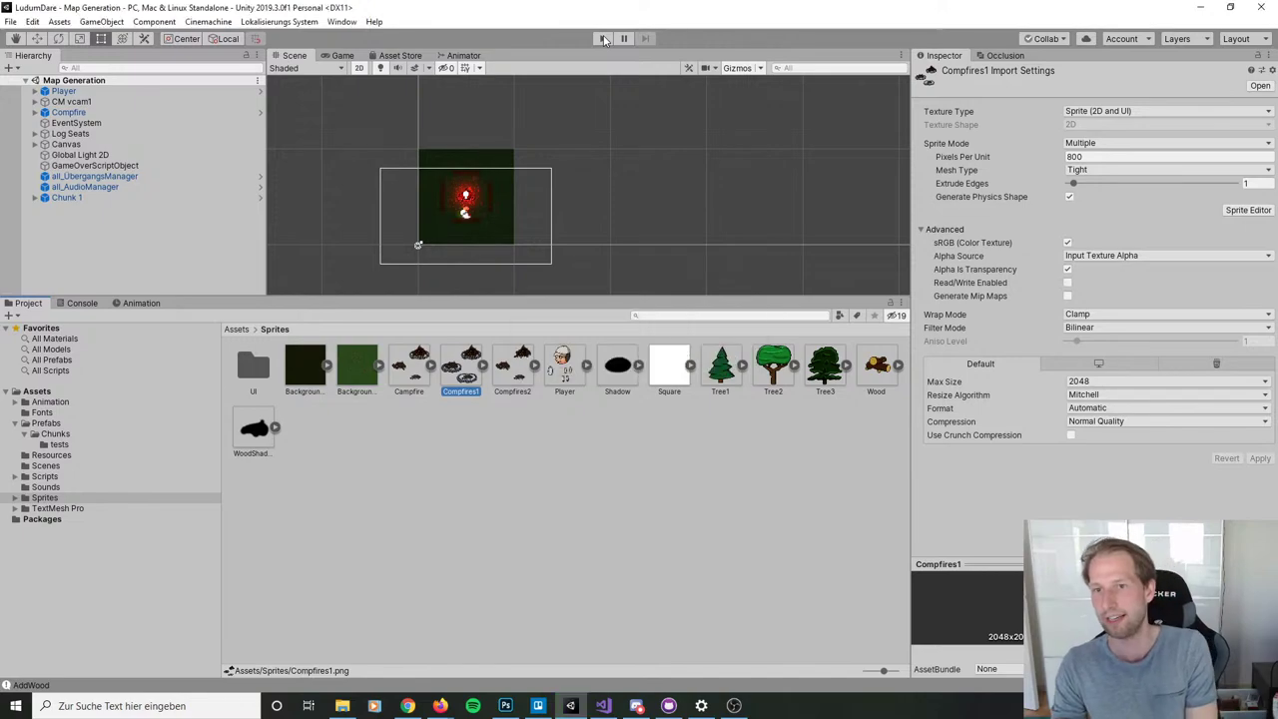
left_click(603, 38)
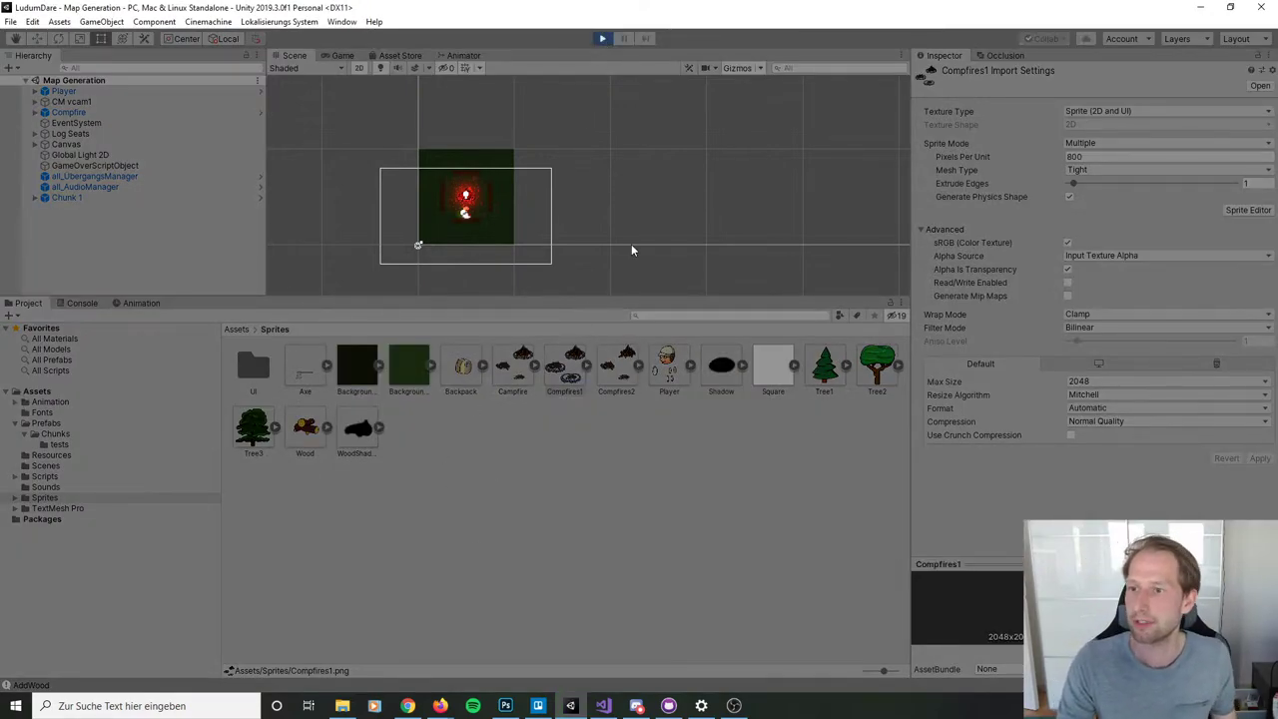
key("a")
key("s")
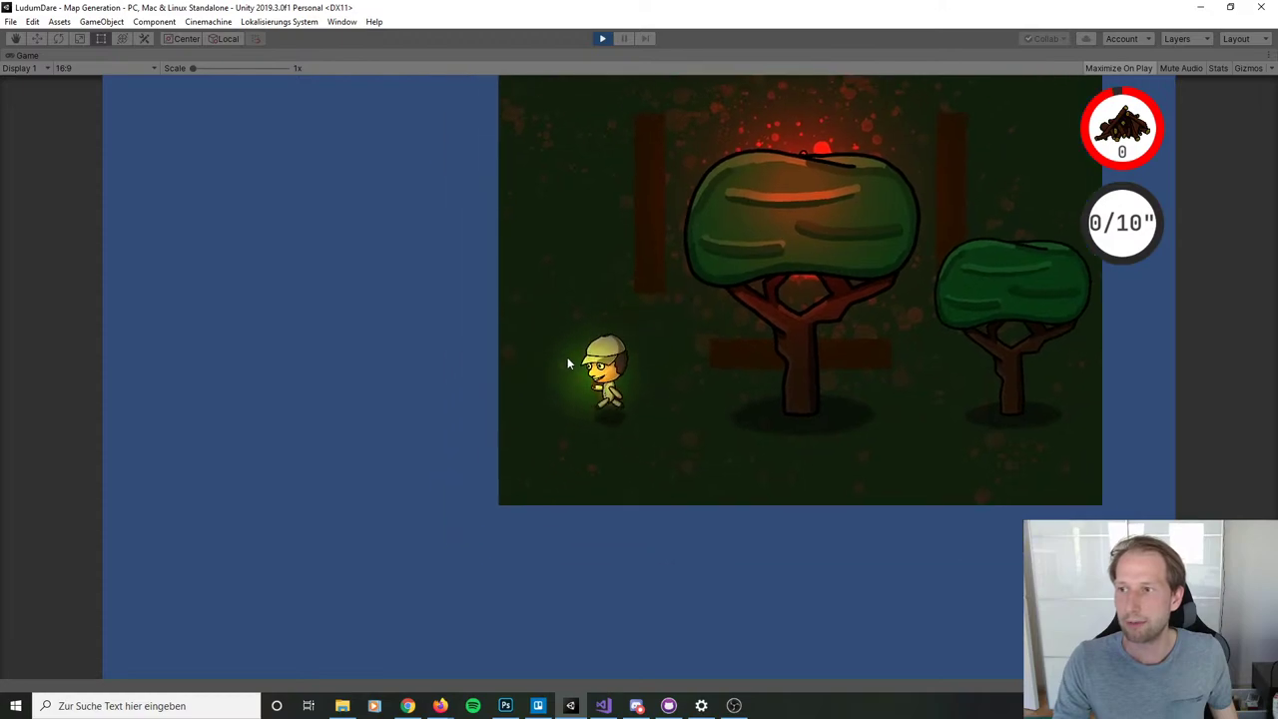
key("d")
key("w")
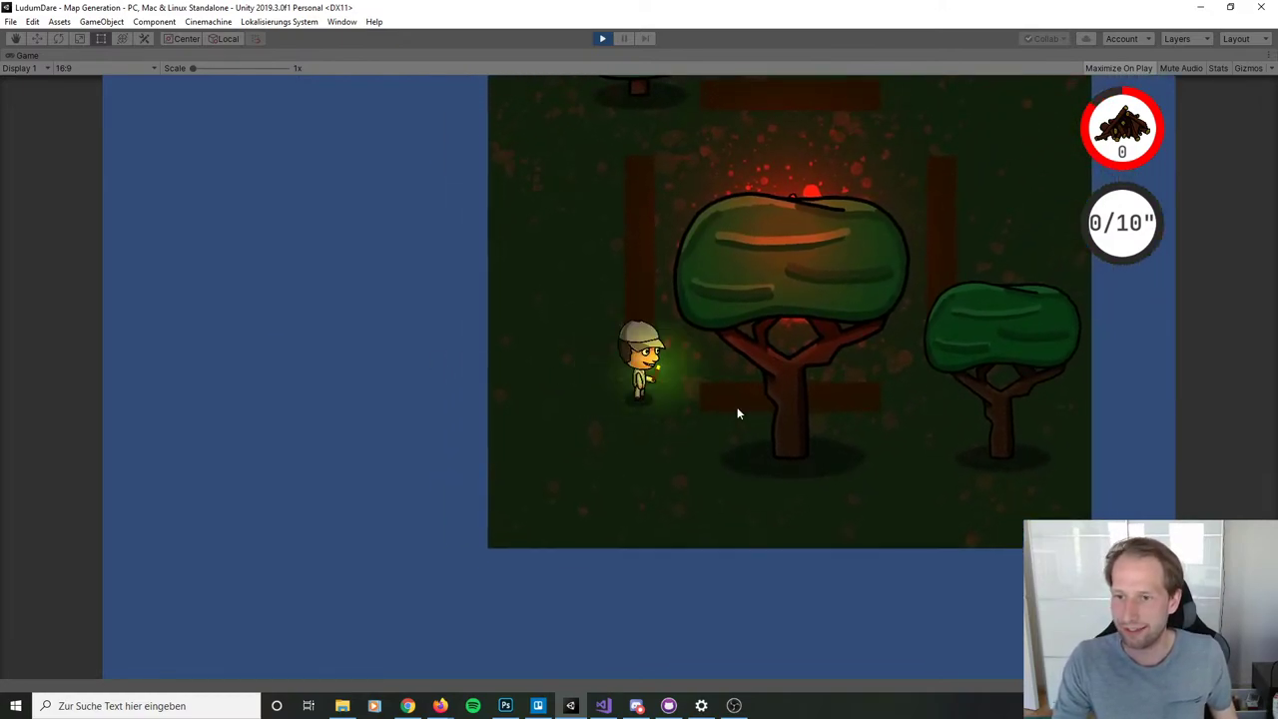
key("a")
left_click(602, 38)
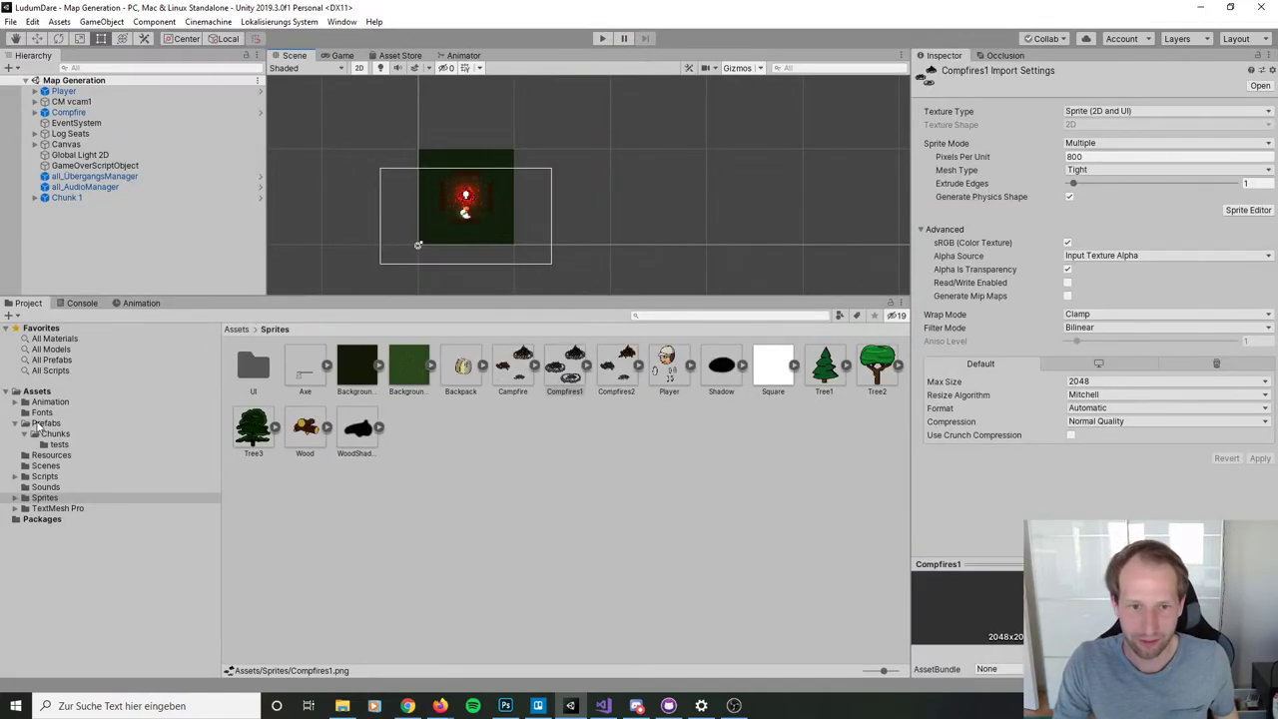
Step: Open the Game scene from the project's Scenes folder
left_click(46, 465)
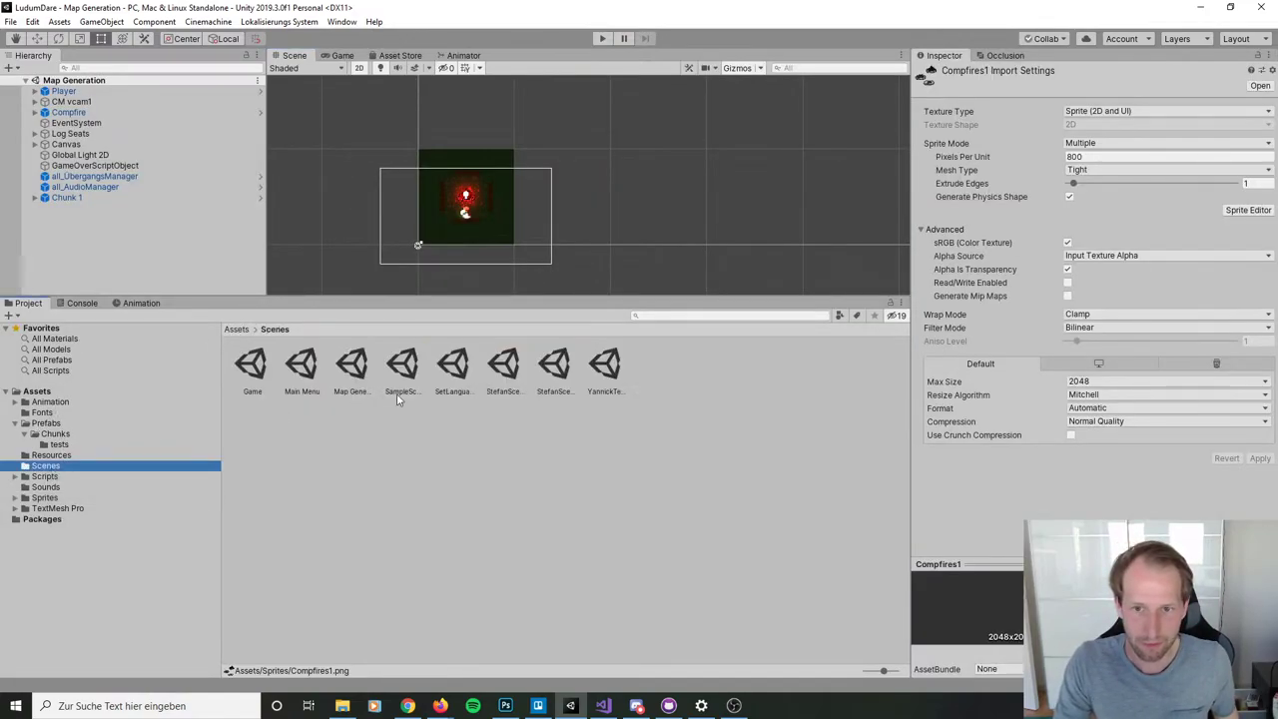
left_click(266, 371)
double_click(265, 371)
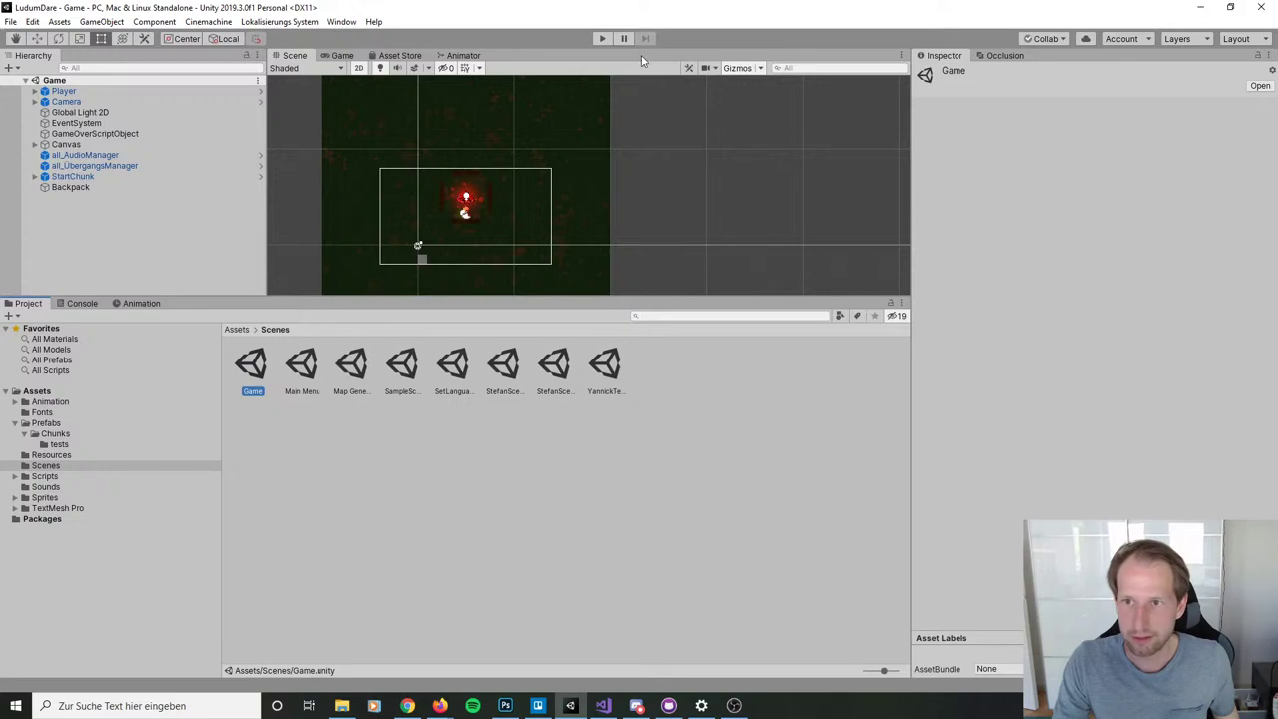
Step: Run the Game scene, walk the character to the pine trees beyond the campfire, and chop wood there
left_click(599, 44)
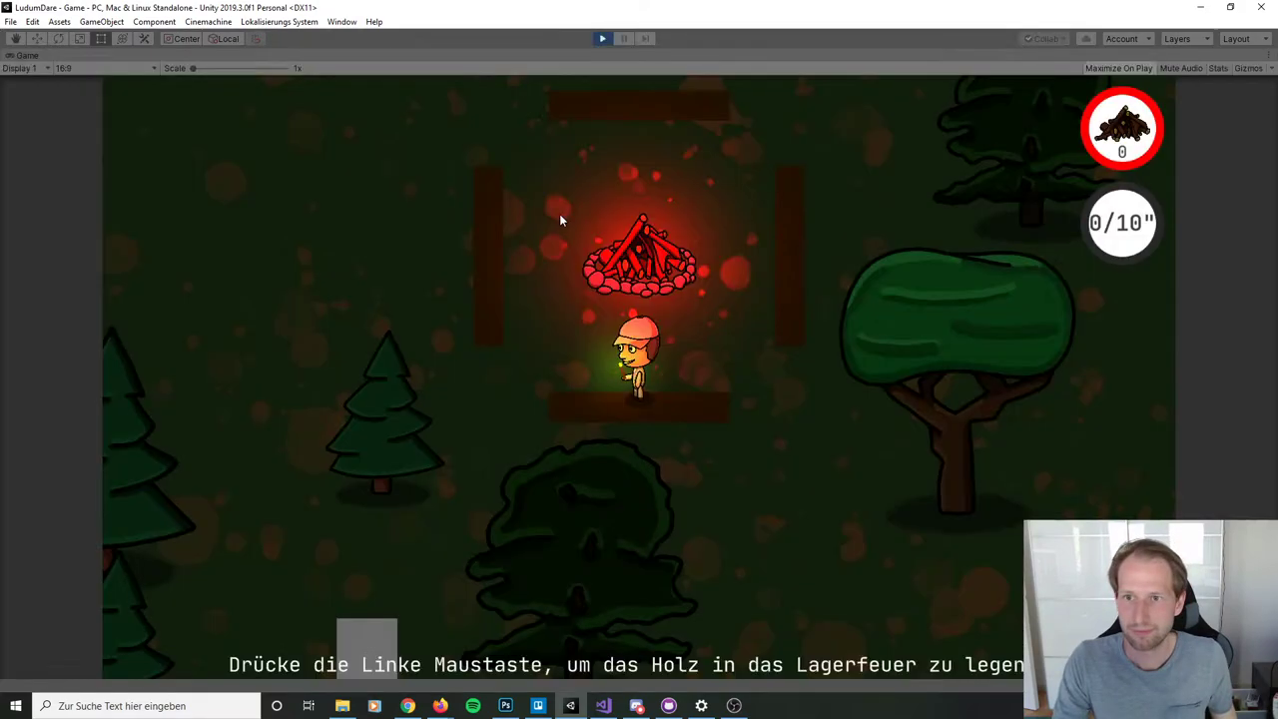
key("a")
key("a")
key("s")
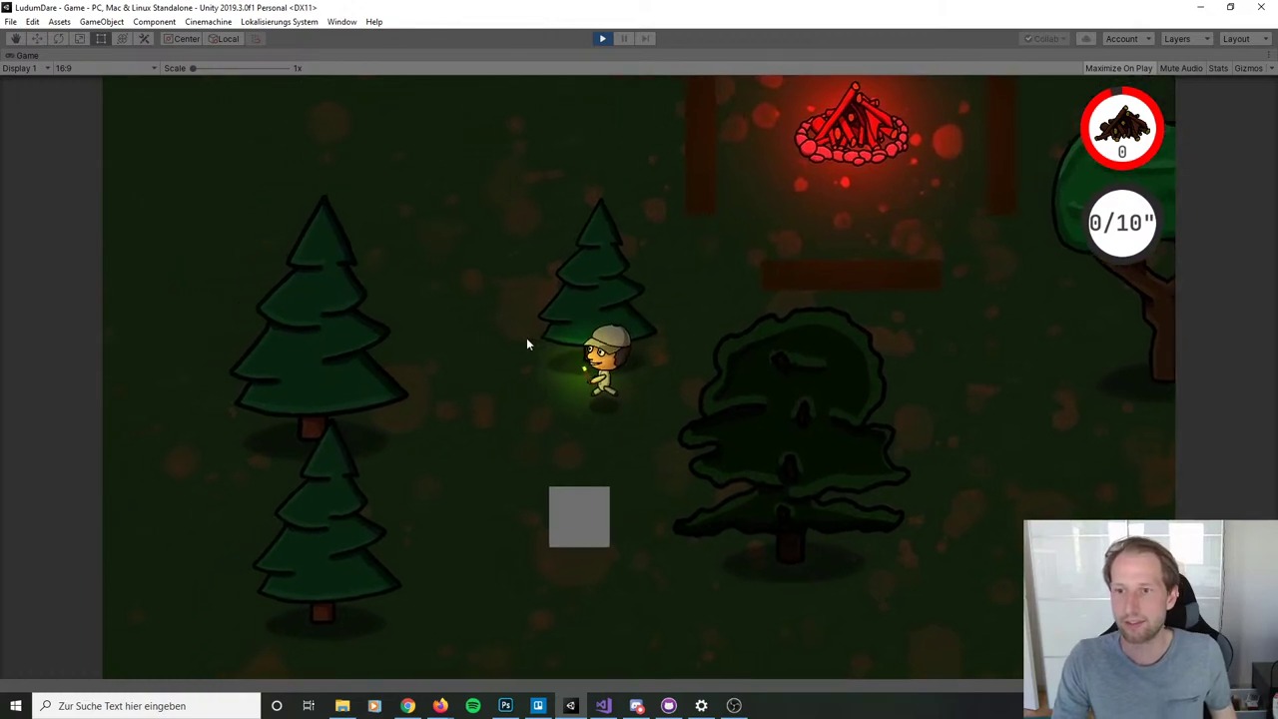
key("a")
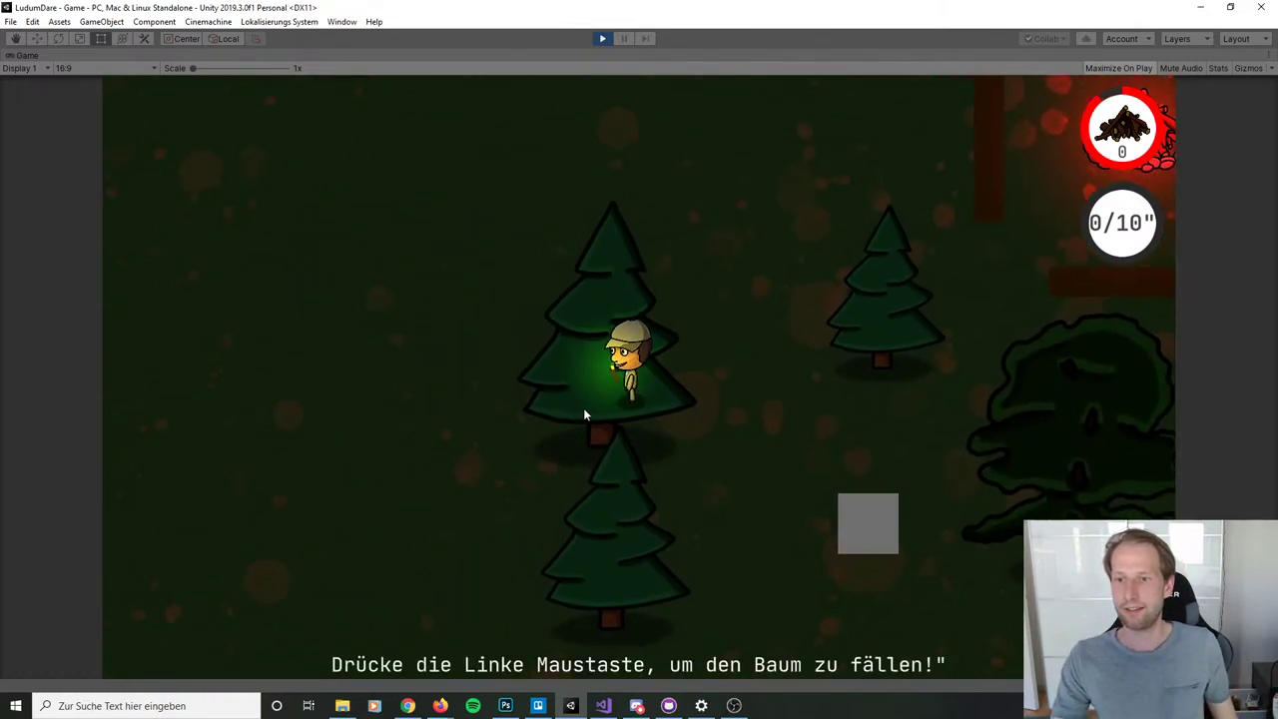
left_click(585, 407)
key("d")
key("d")
key("w")
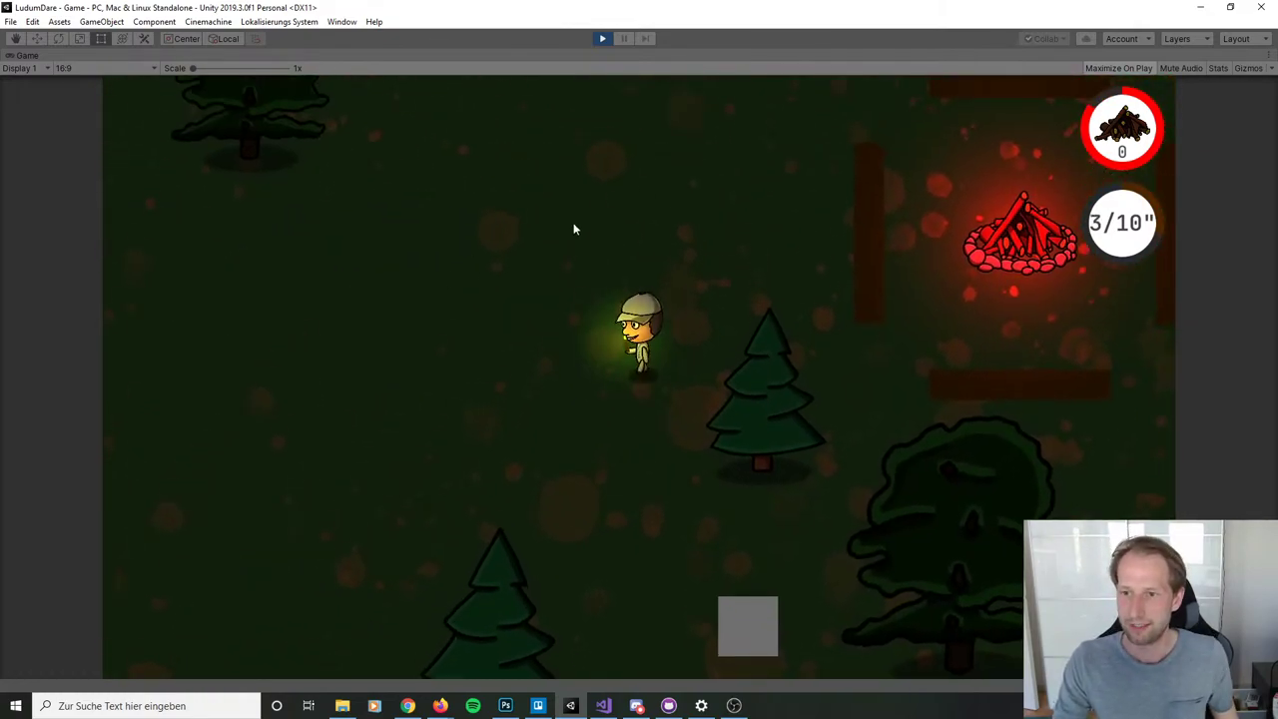
Step: Walk the character up past the dark fir to the broadleaf tree, fell it, and collect its logs
key("w")
key("a")
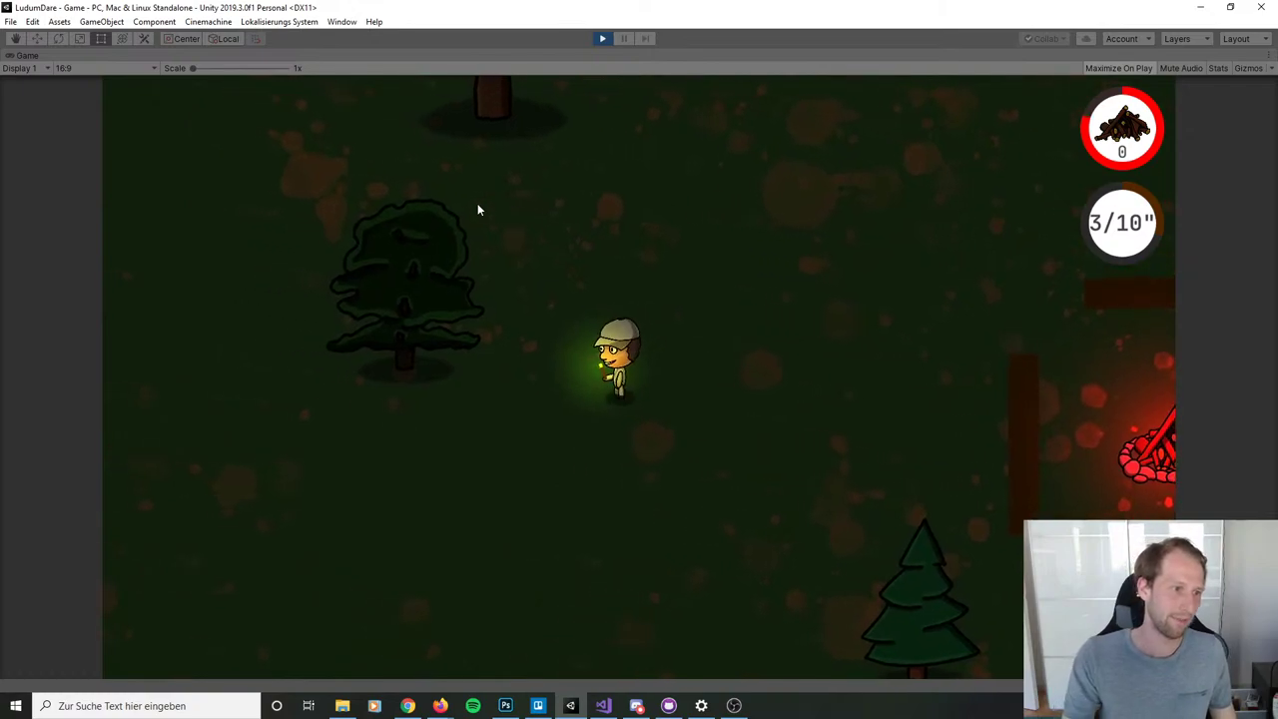
key("w")
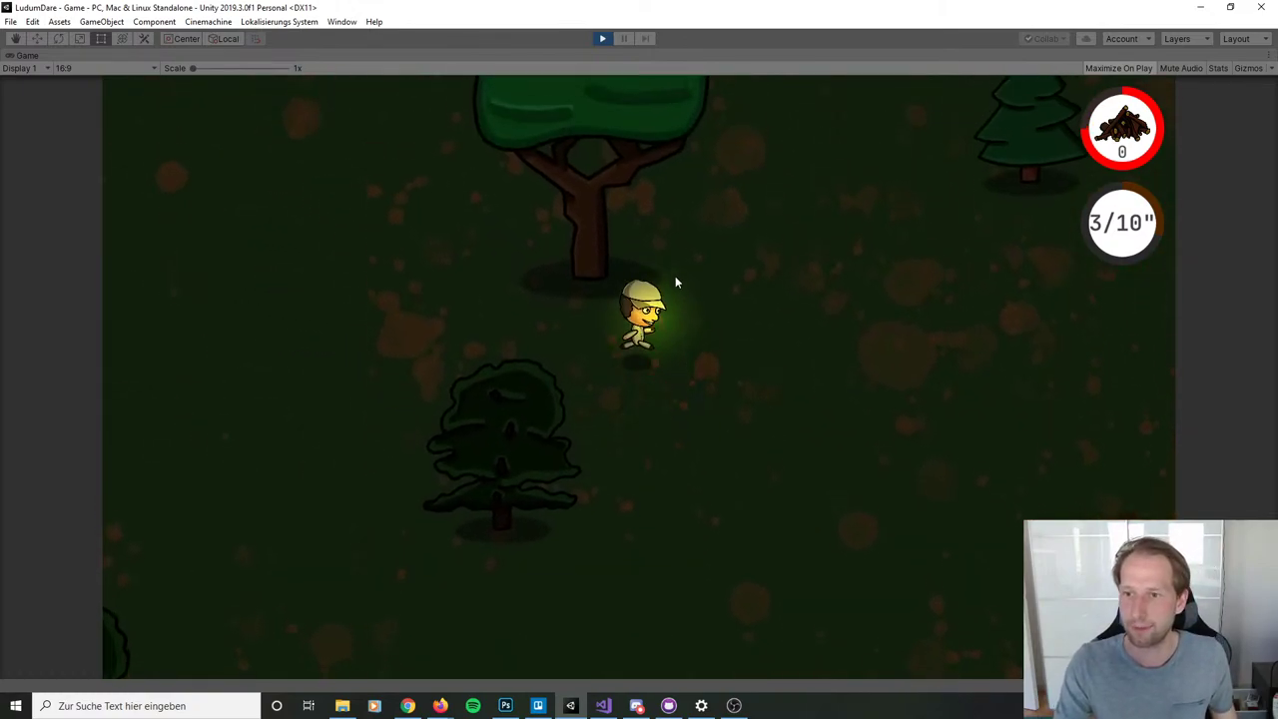
key("w")
key("space")
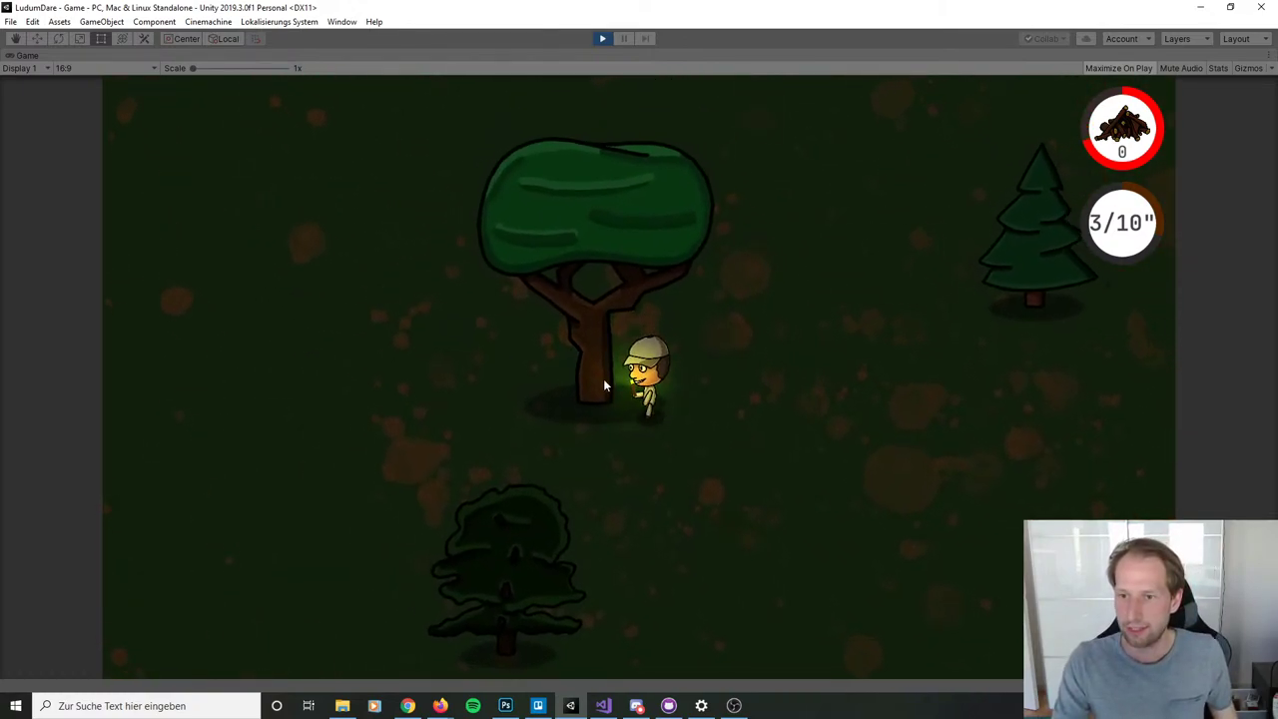
key("w")
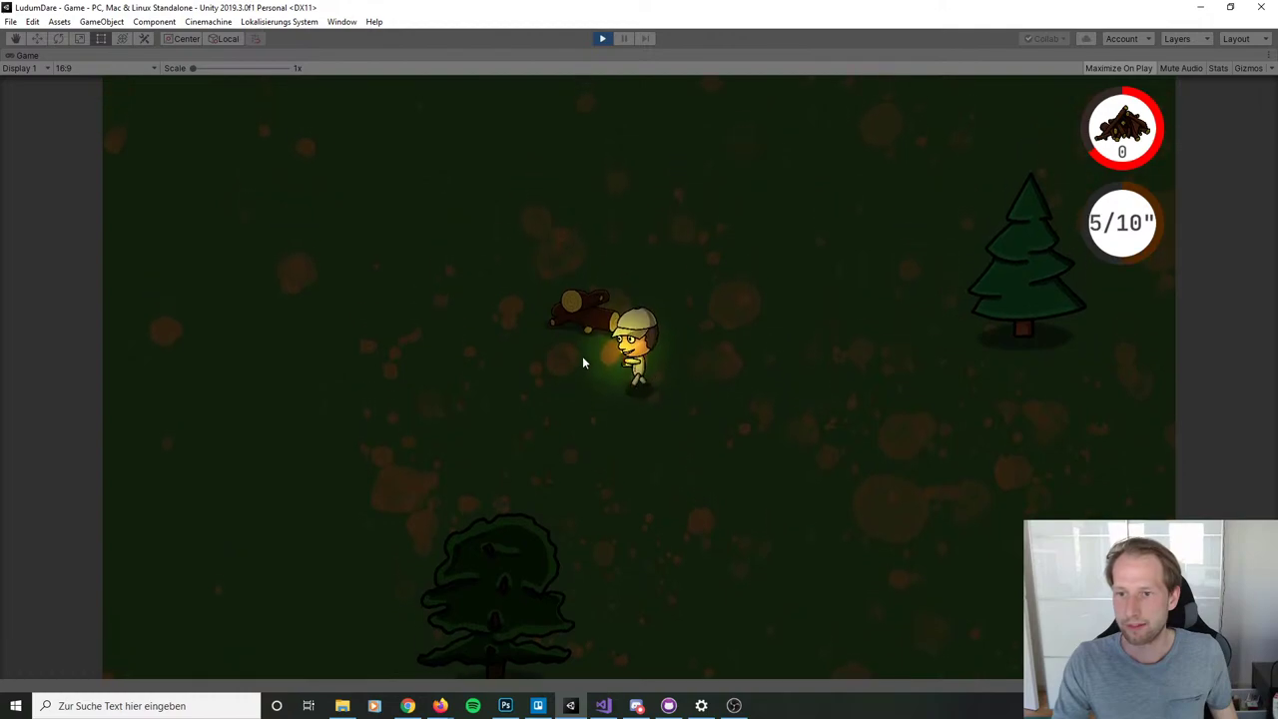
Step: Carry the collected wood back to the campfire and feed it into the fire
key("s")
key("d")
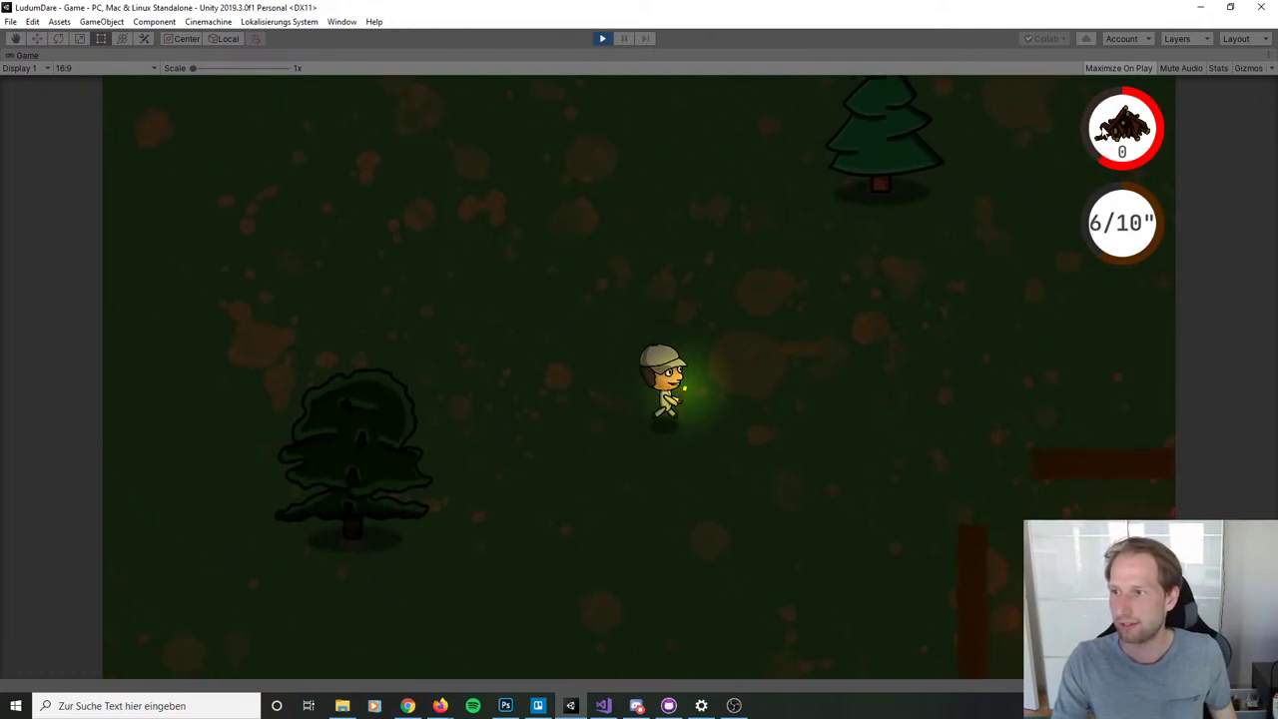
key("s")
key("d")
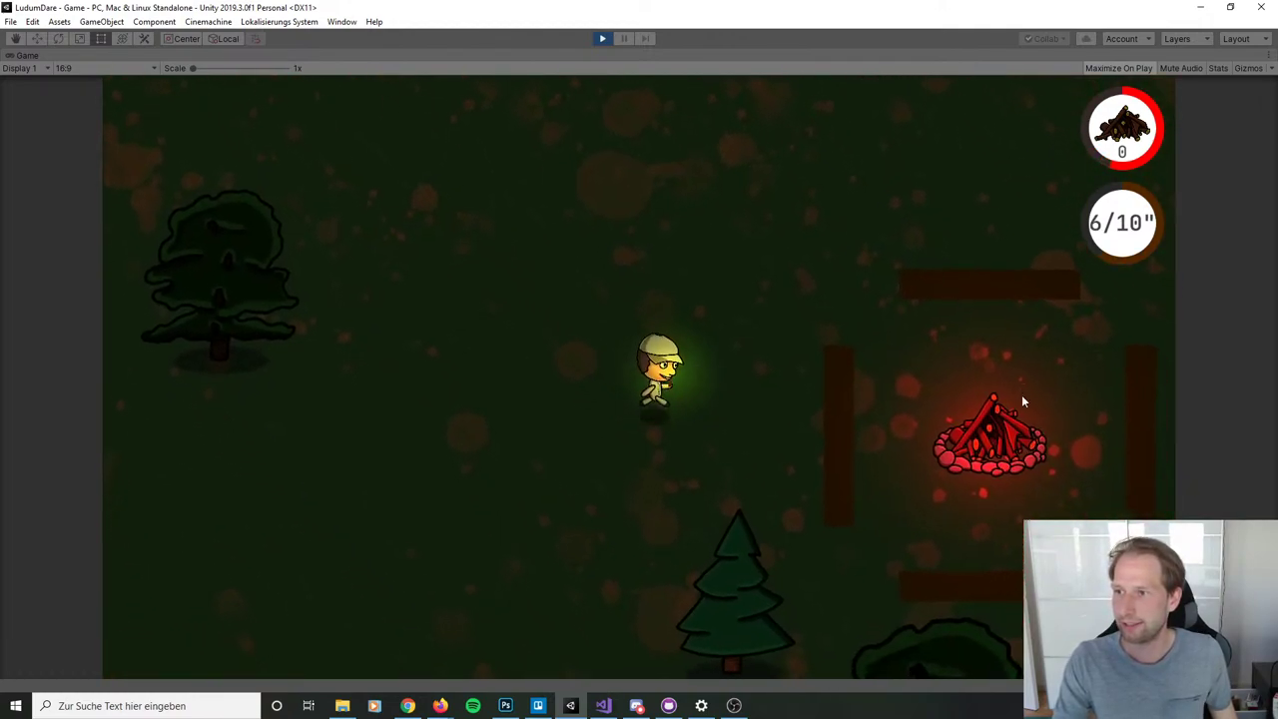
key("s")
key("d")
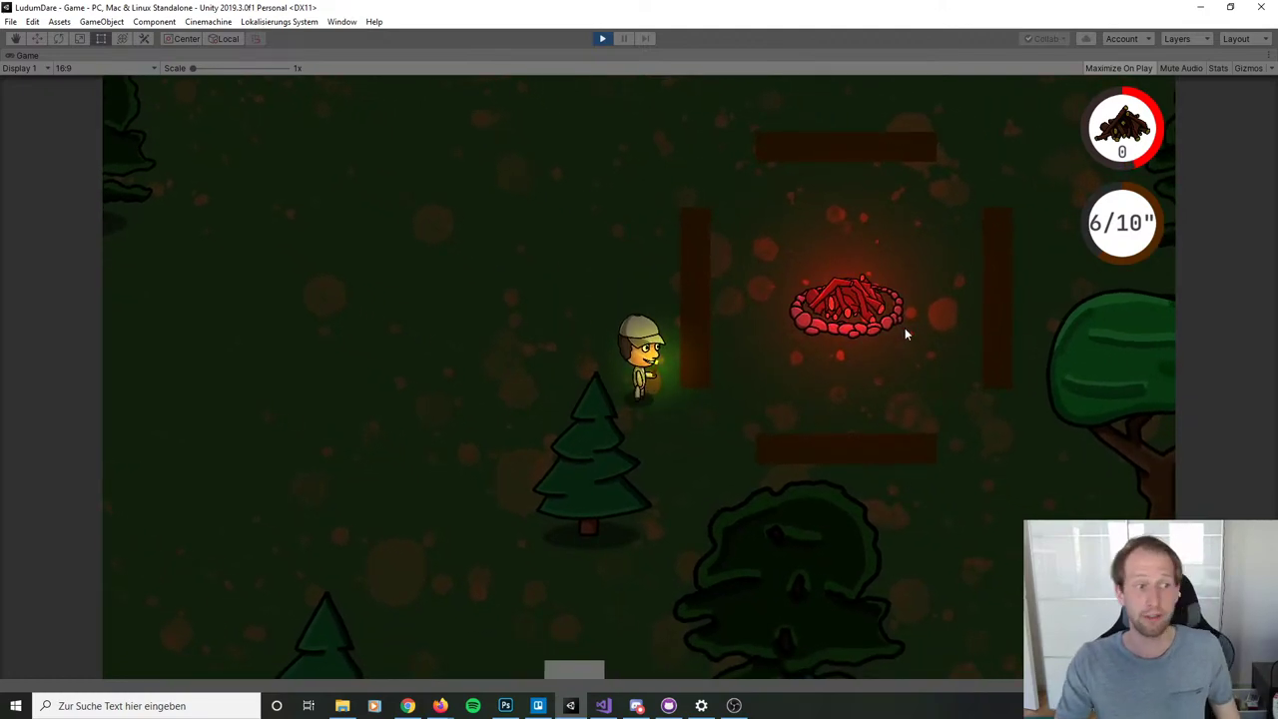
key("w")
key("d")
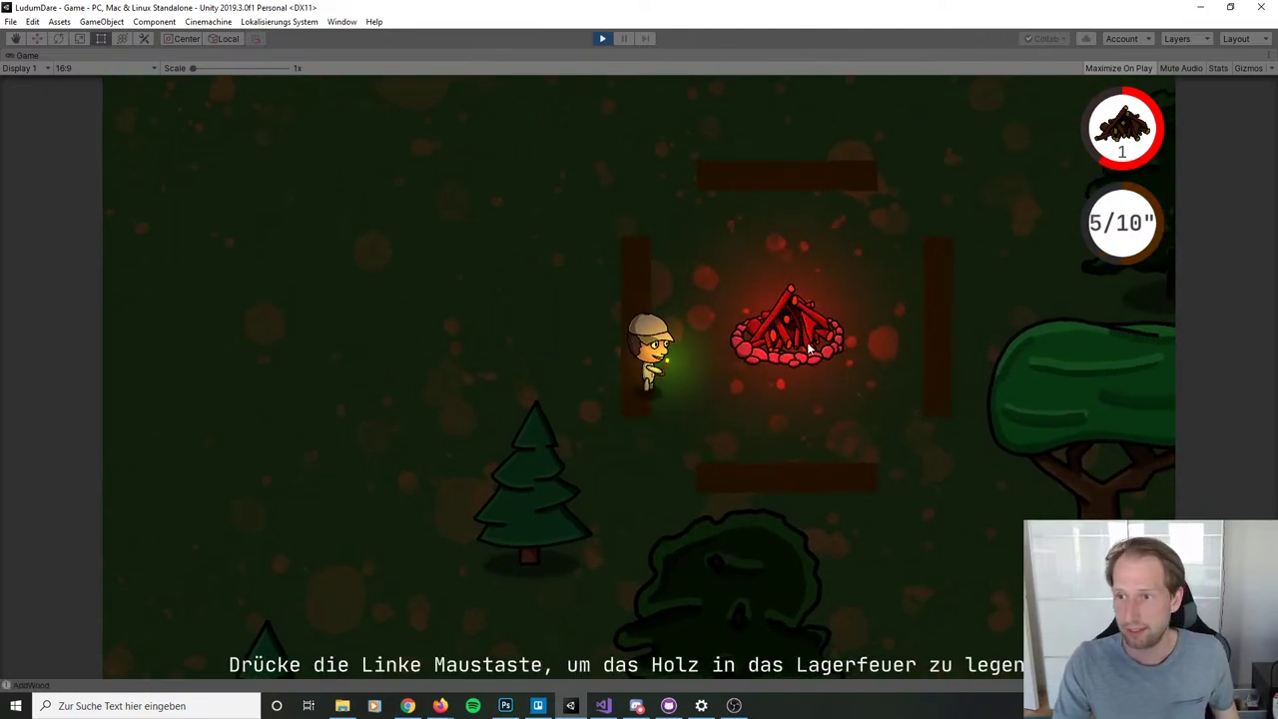
left_click(788, 364)
Step: Fell the small pine beside the campfire, add all carried wood to the fire, and stop the game
key("s")
key("a")
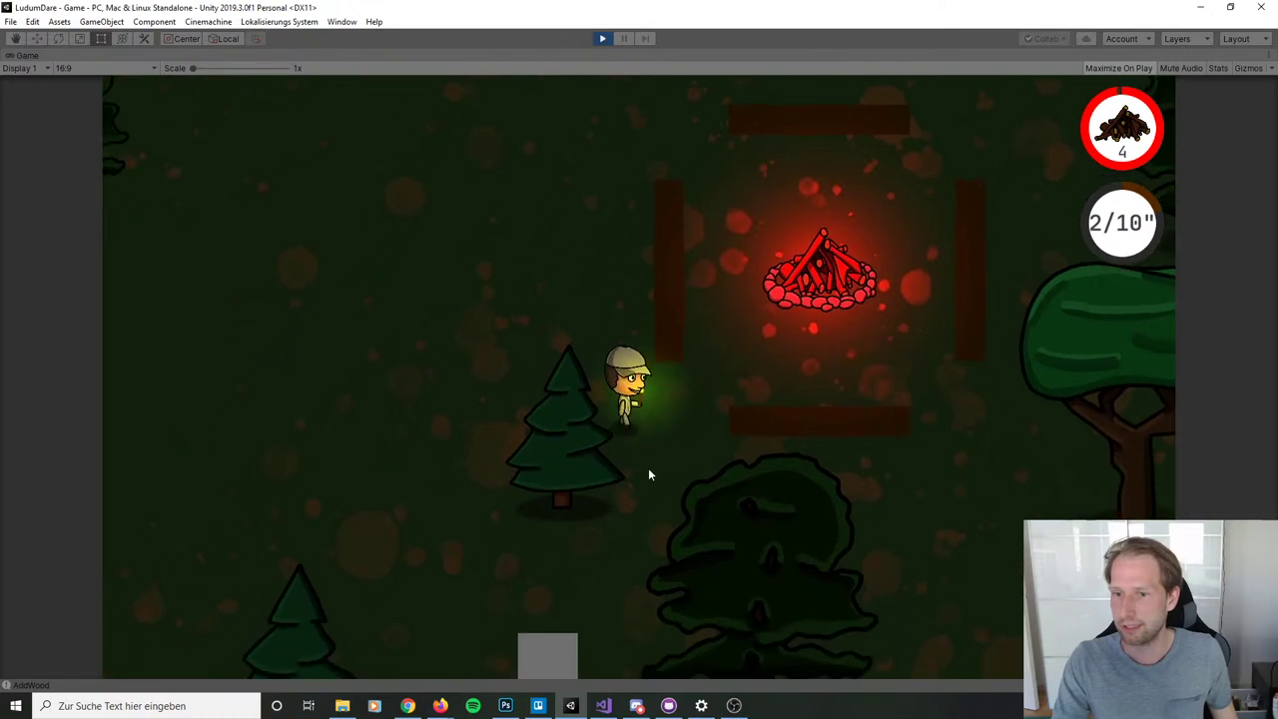
left_click(603, 420)
key("w")
key("d")
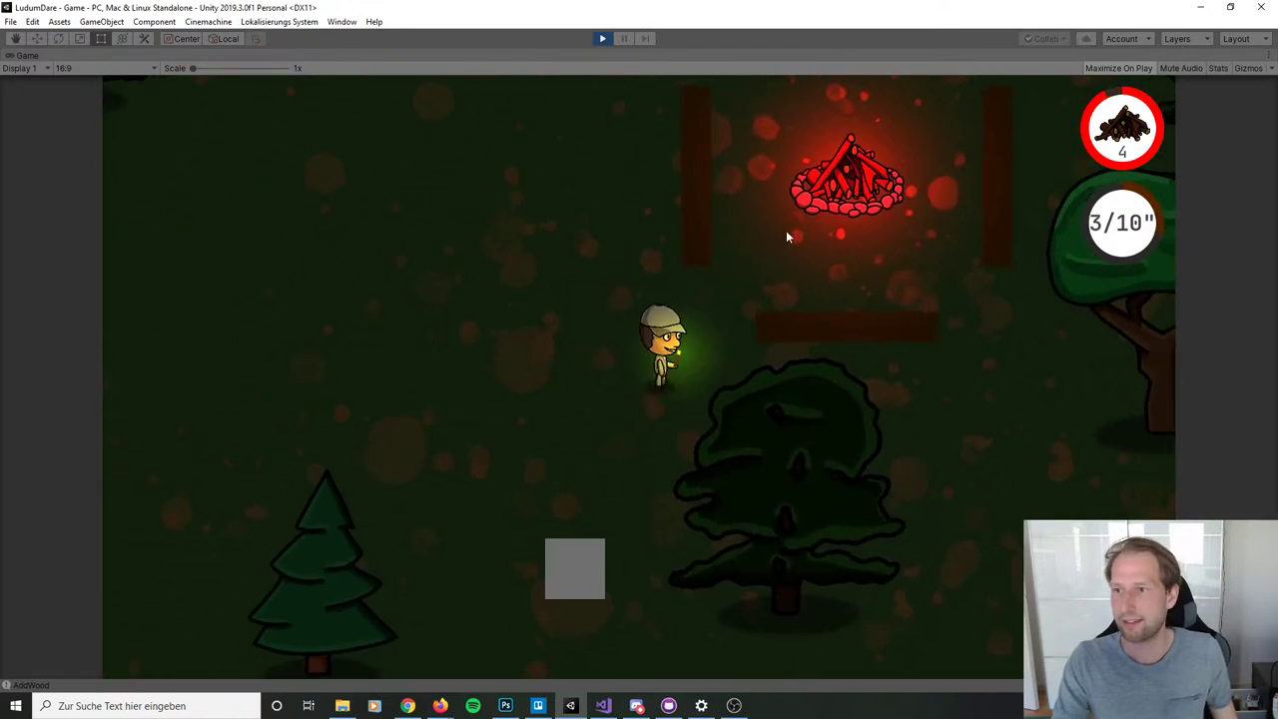
left_click(734, 296)
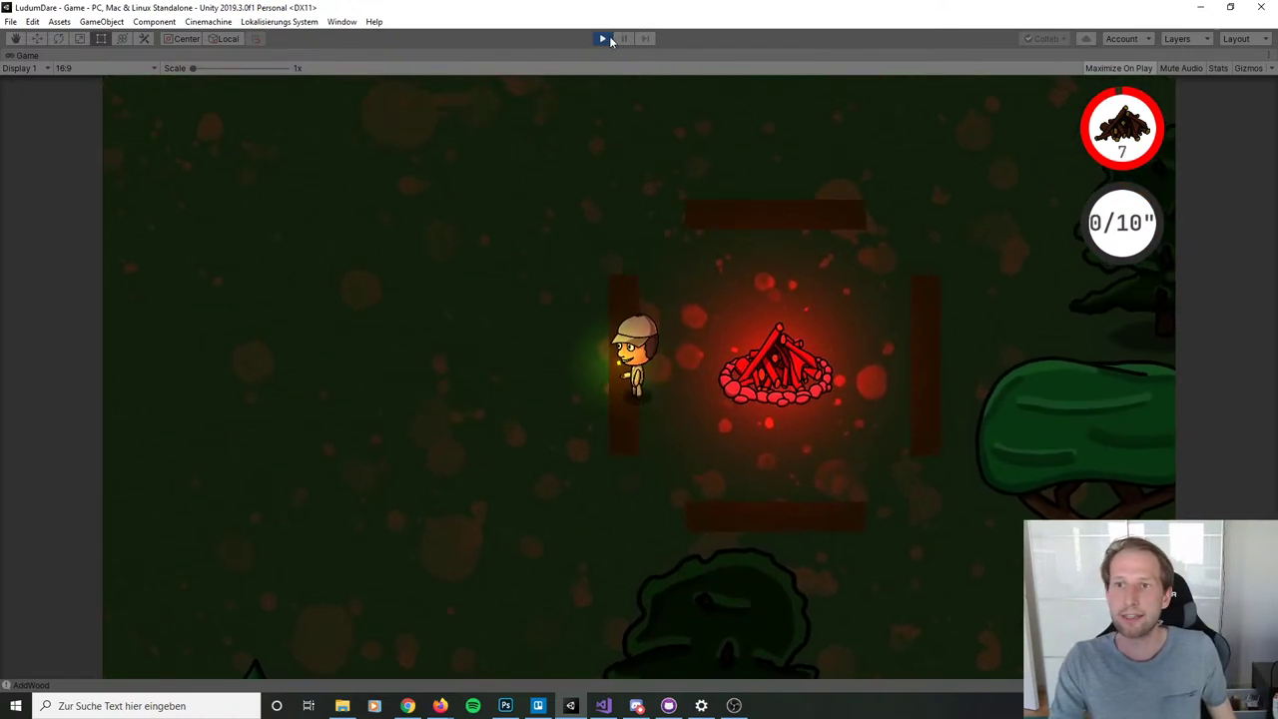
left_click(603, 38)
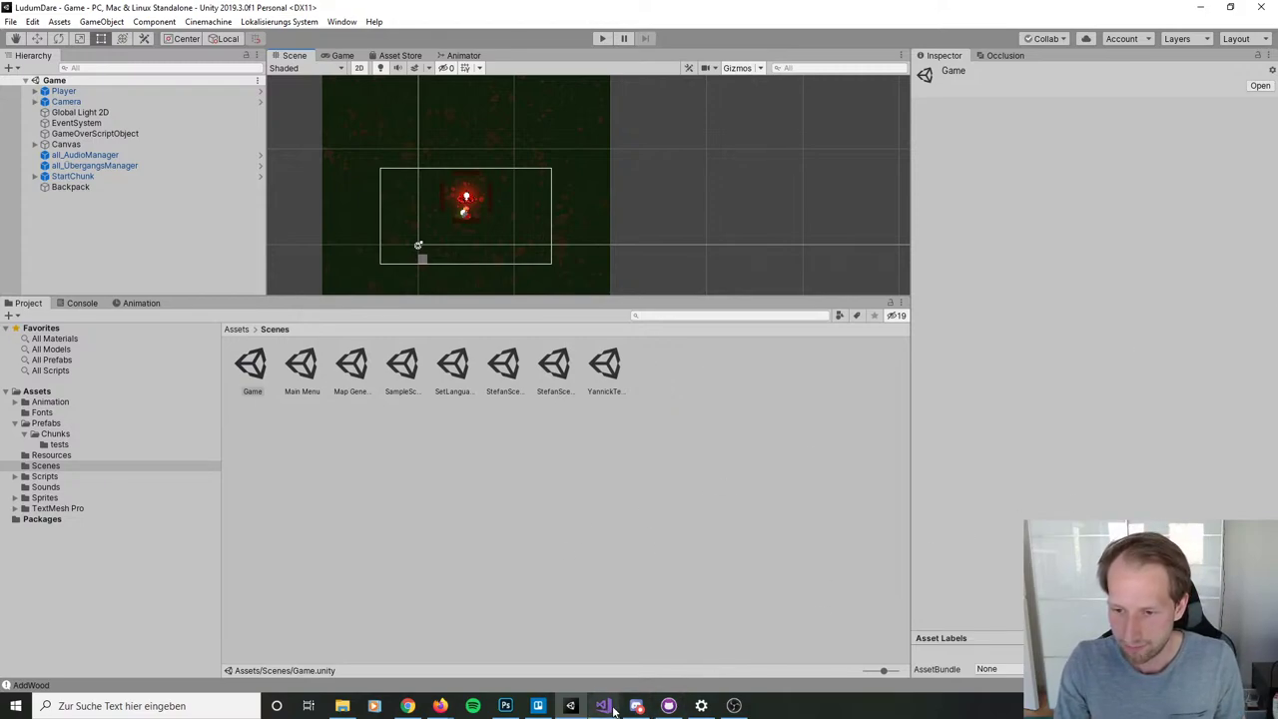
Step: Switch away from the Unity editor to the Visual Studio window with TreeScript.cs
left_click(732, 705)
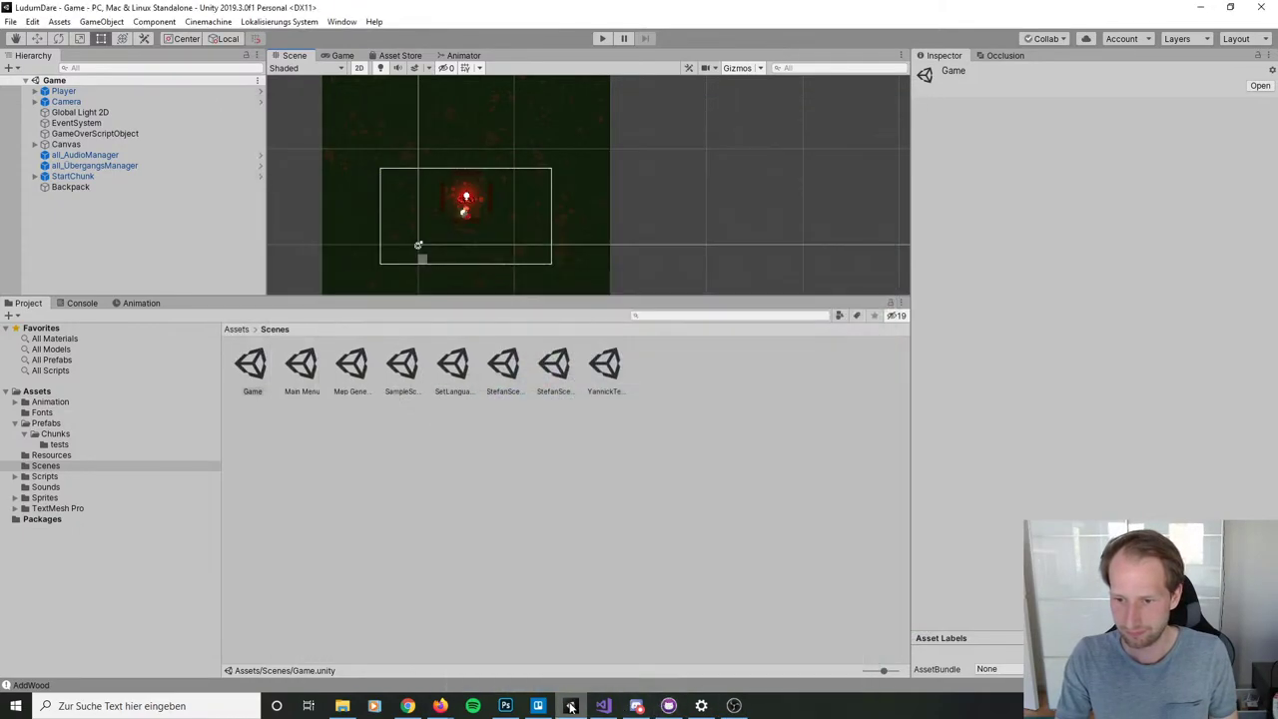
left_click(570, 705)
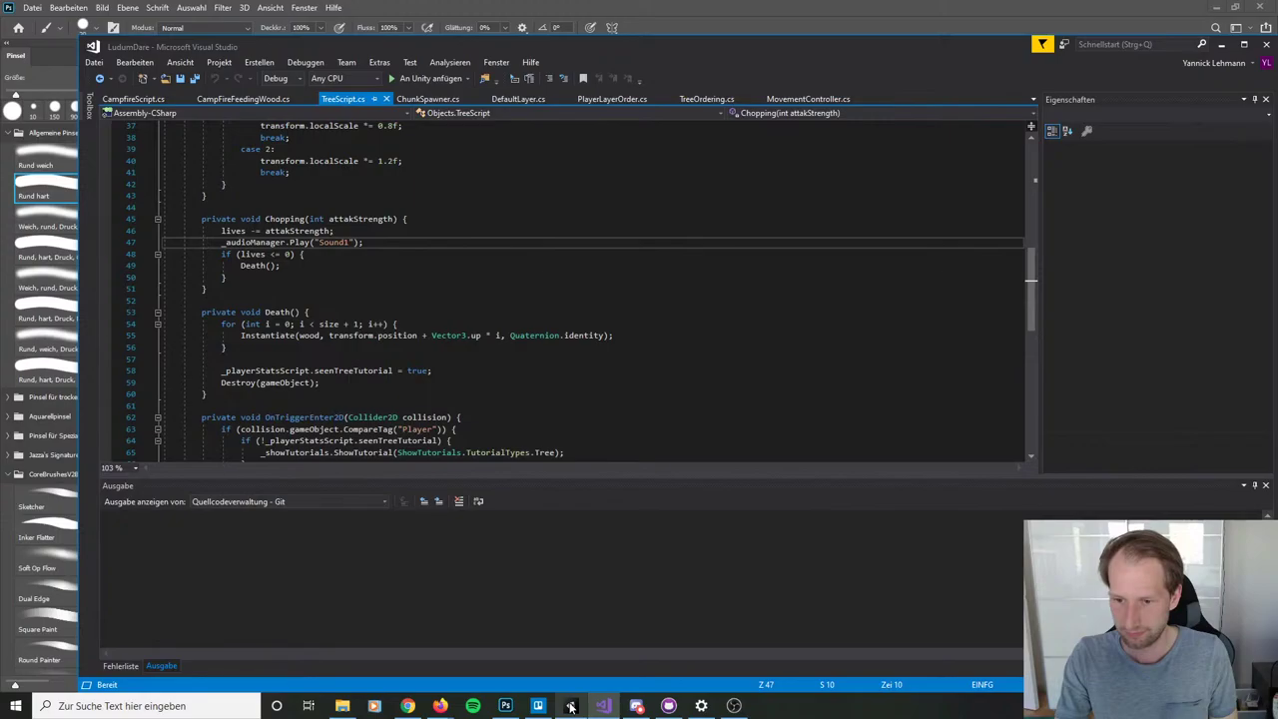
Step: Switch to Photoshop and show the complete binoculars drawing
left_click(570, 704)
left_click(506, 705)
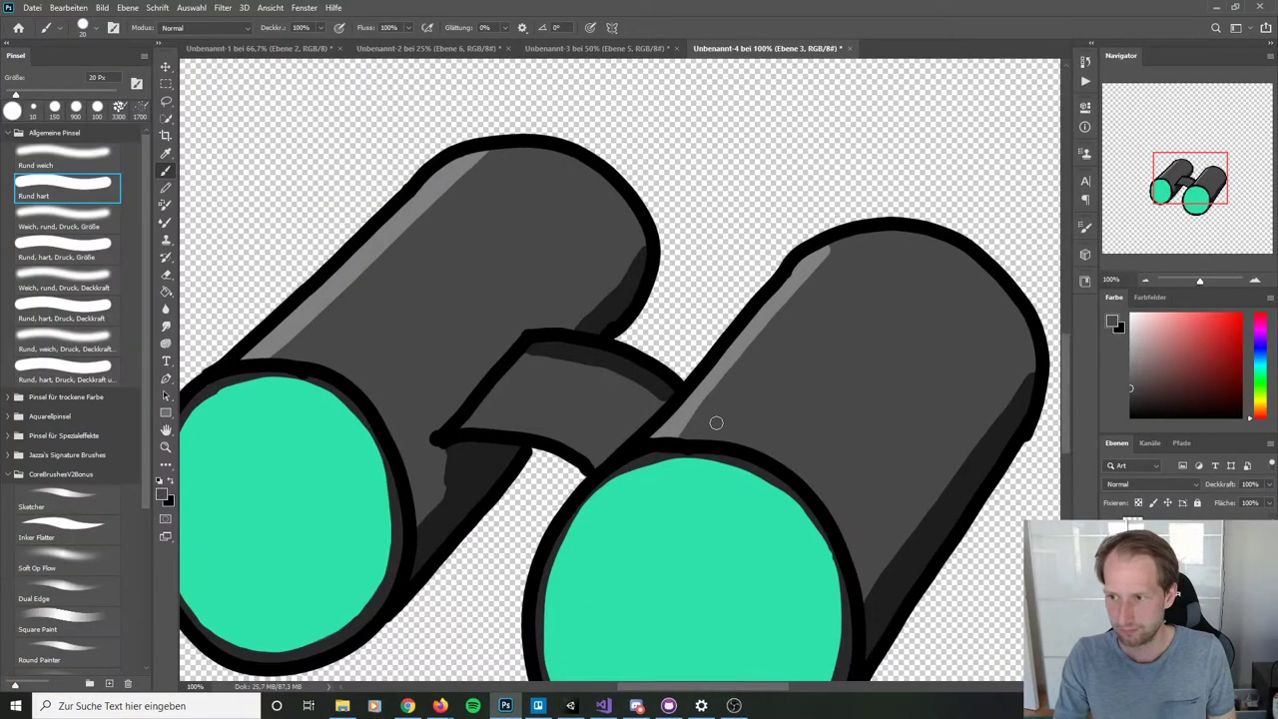
scroll(716, 422, "down", 4)
scroll(702, 399, "up", 1)
key("ctrl+minus")
key("ctrl+minus")
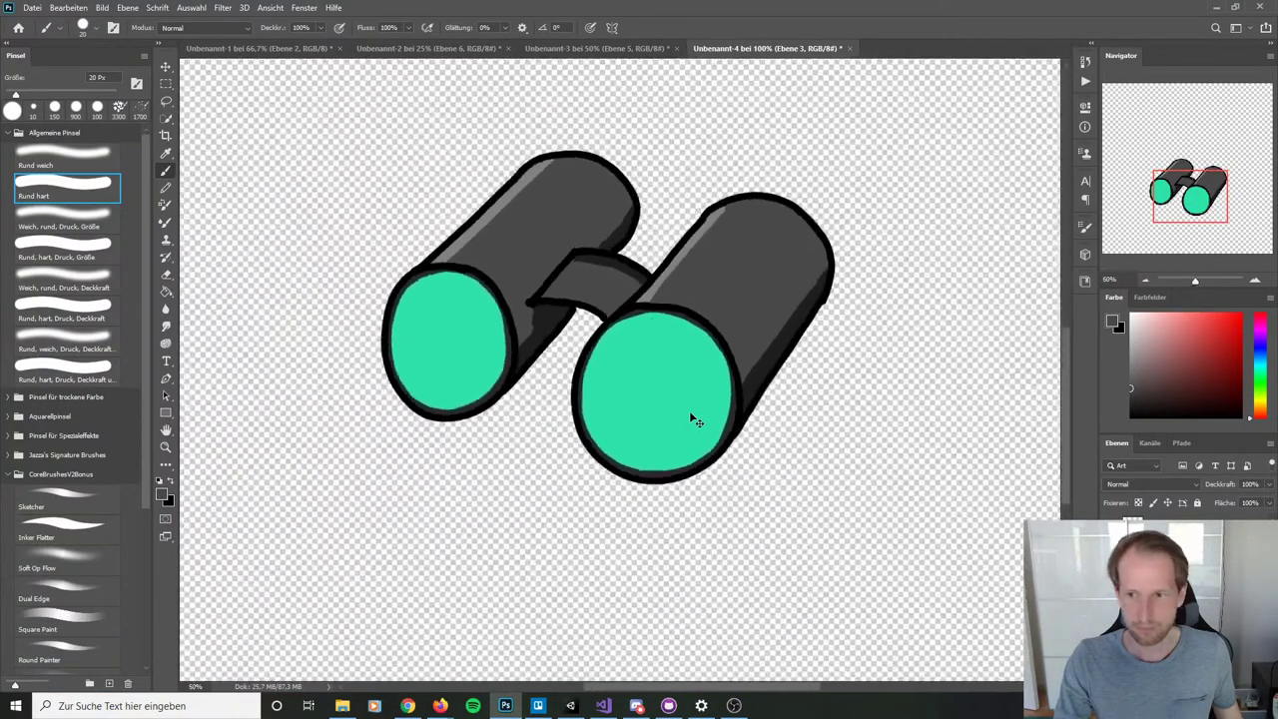
Step: Save the binoculars drawing as a PNG named googles in the Sprites folder, using the smallest file size option
left_click(36, 7)
left_click(41, 6)
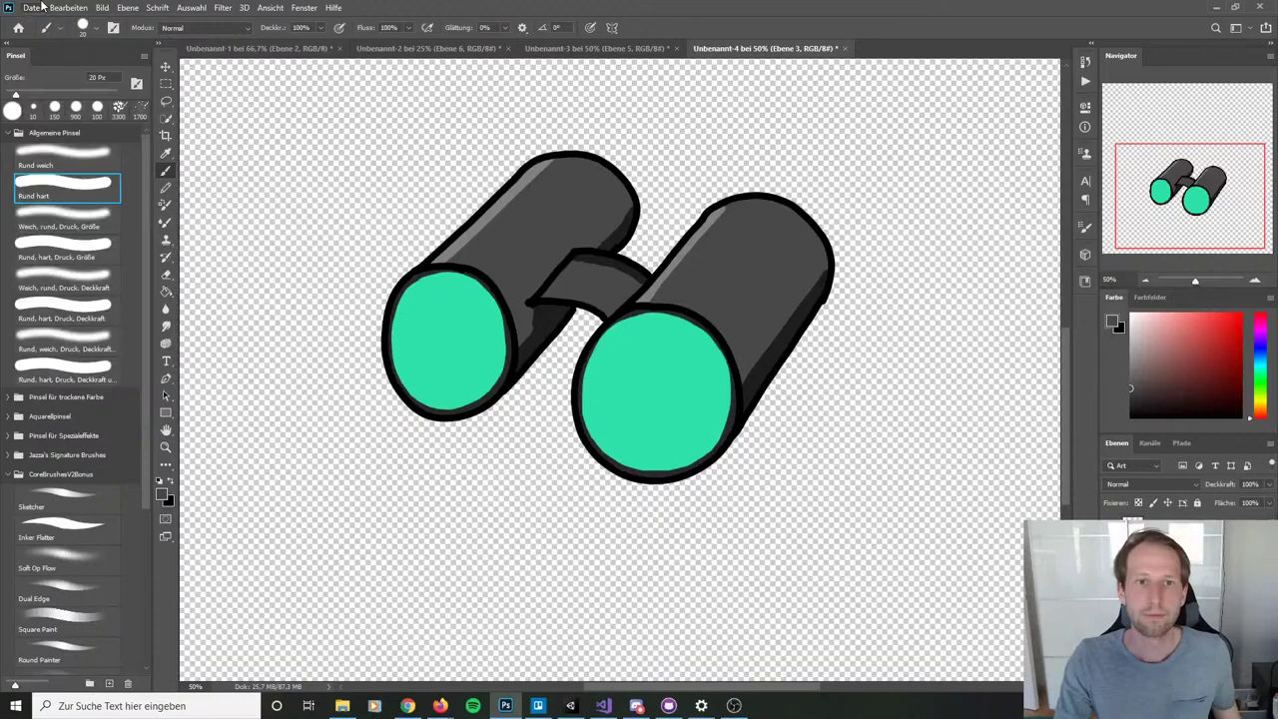
left_click(41, 6)
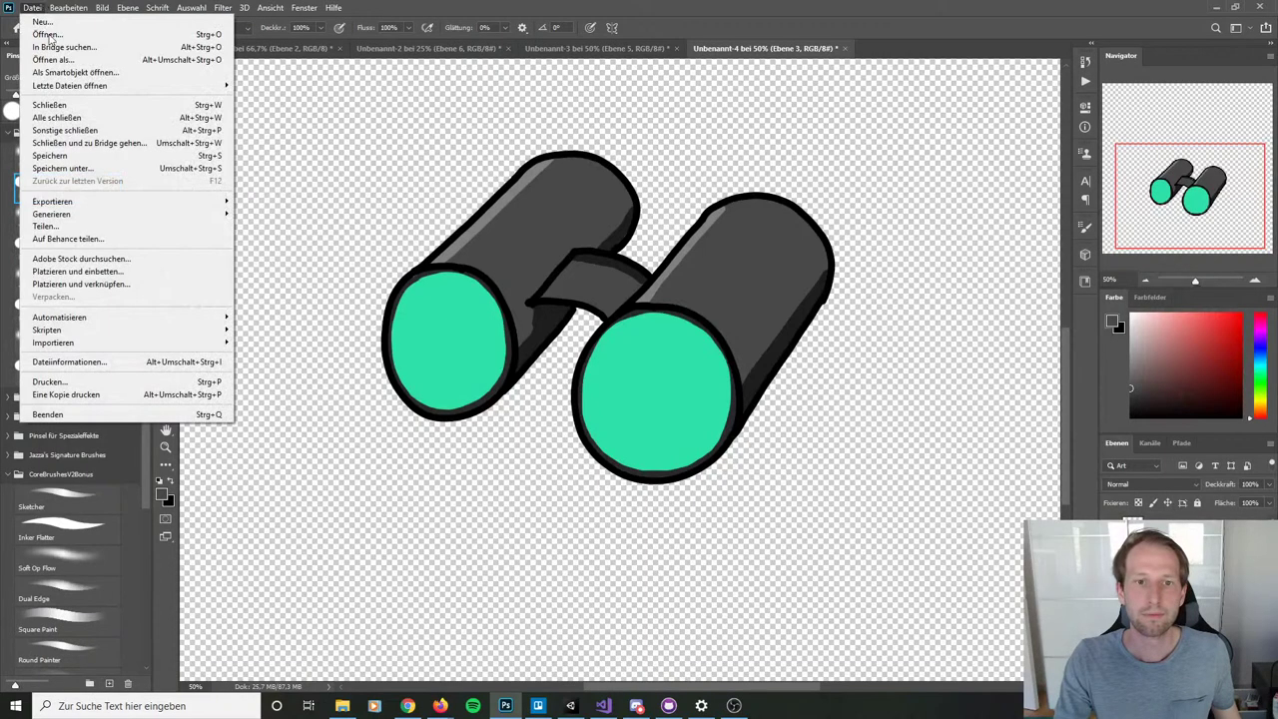
left_click(83, 169)
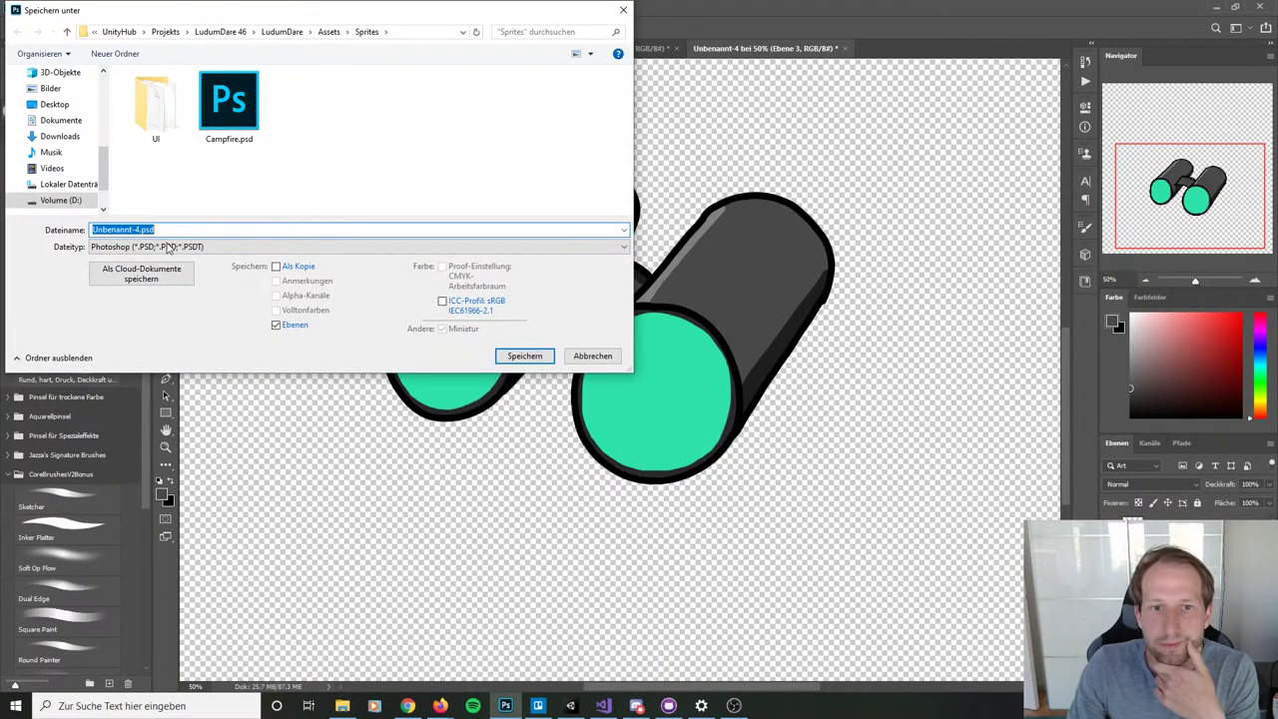
left_click(168, 247)
left_click(130, 429)
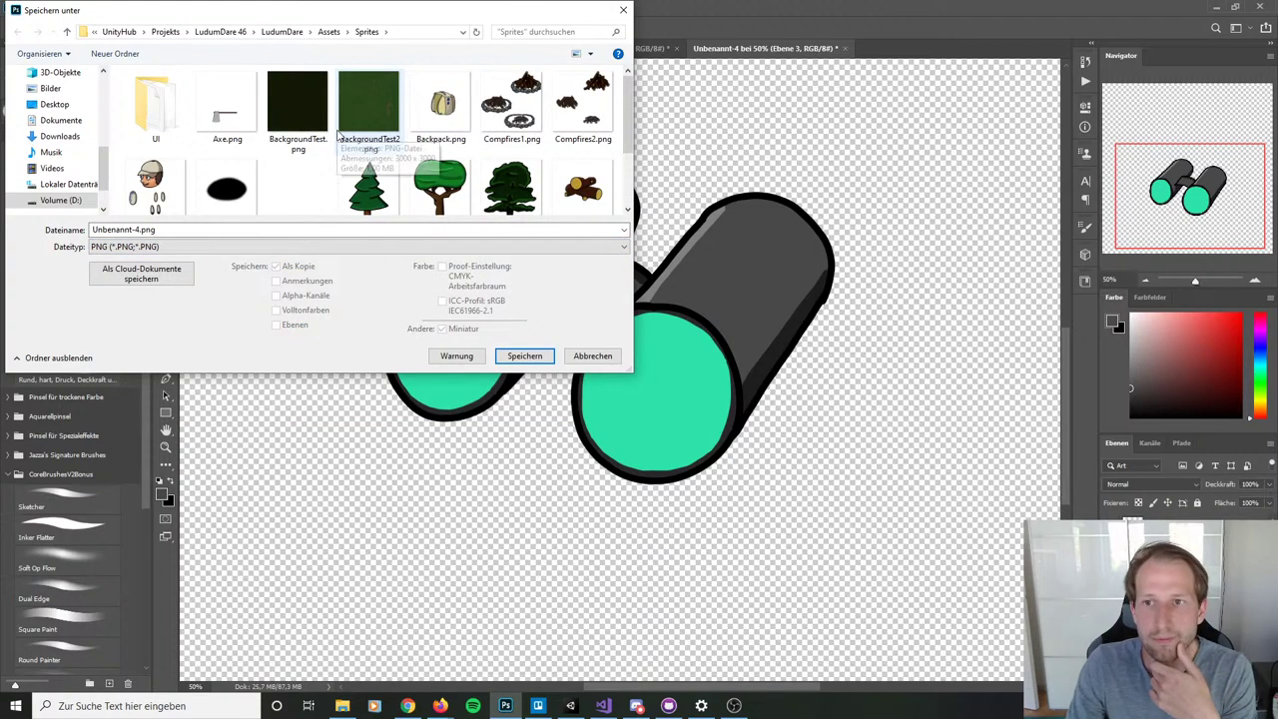
scroll(337, 135, "down", 2)
left_click(213, 231)
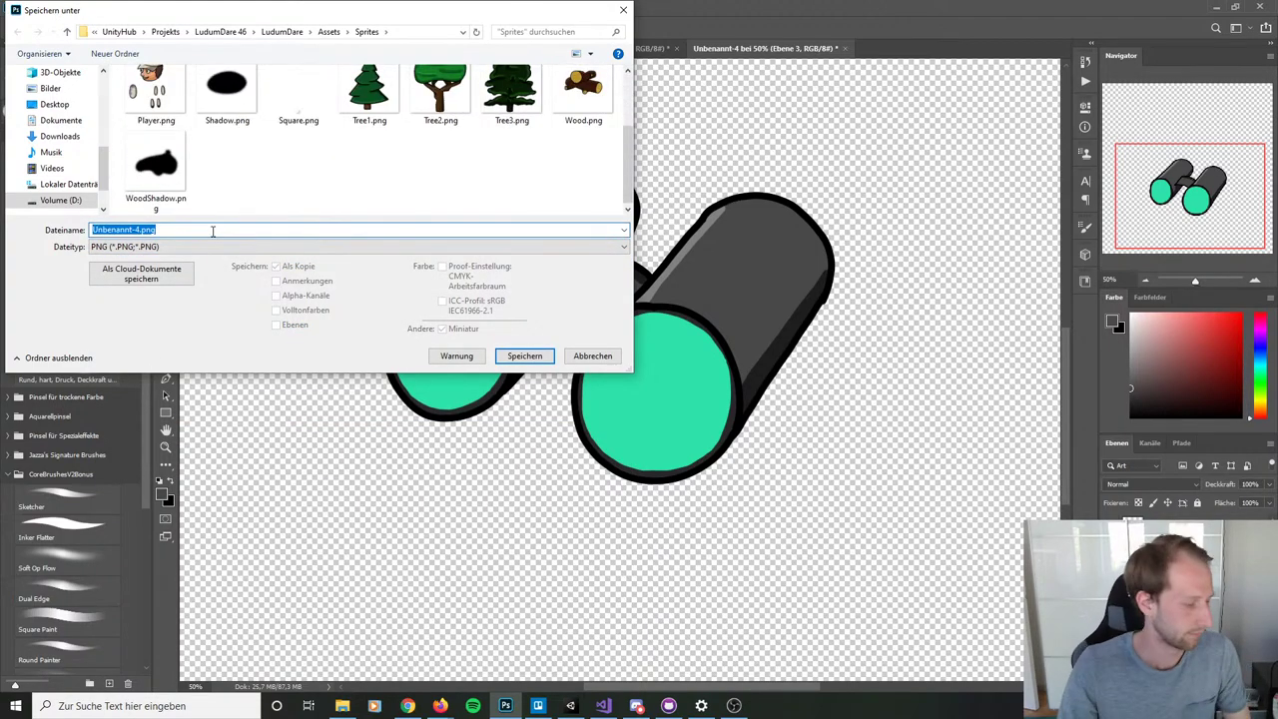
type("googles")
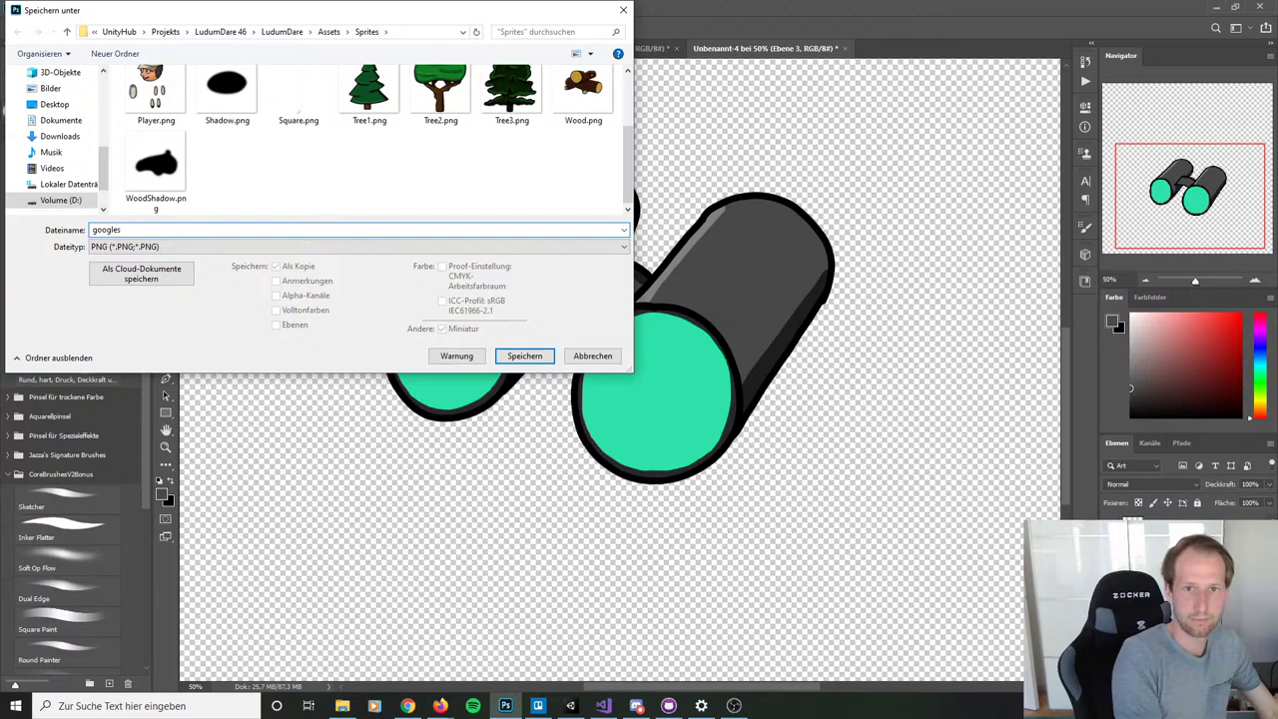
key("Return")
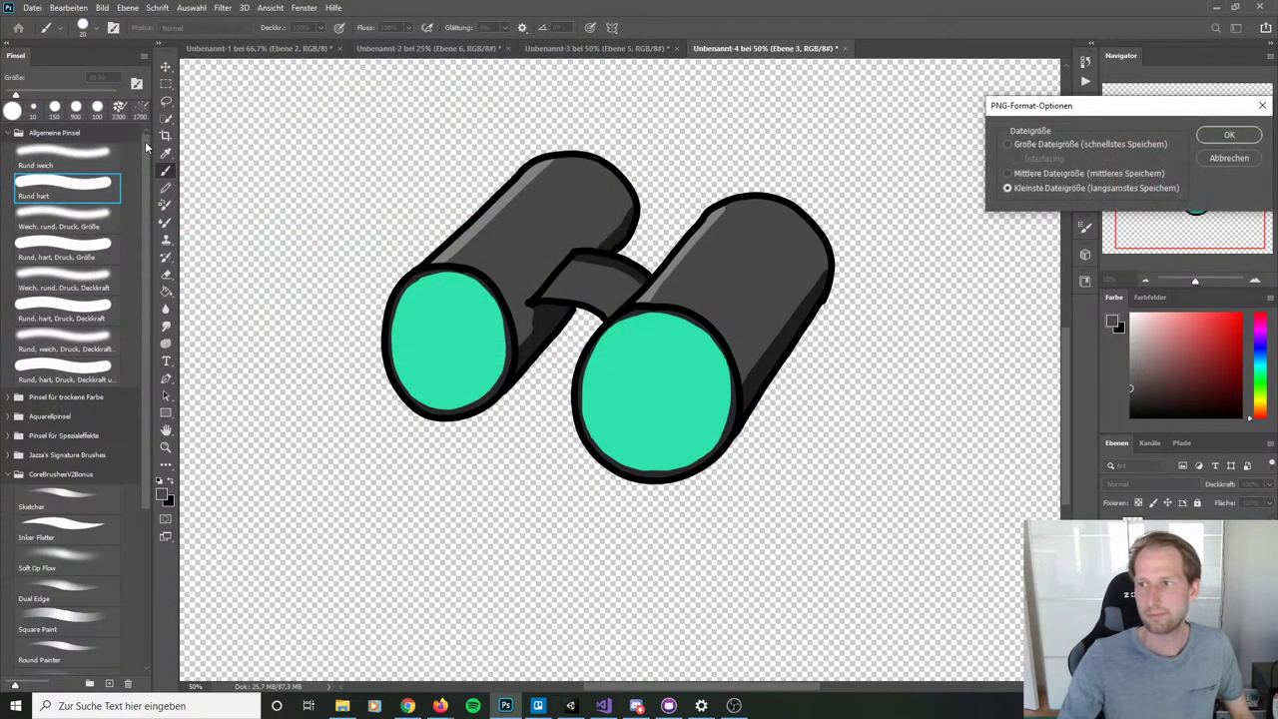
left_click(1236, 137)
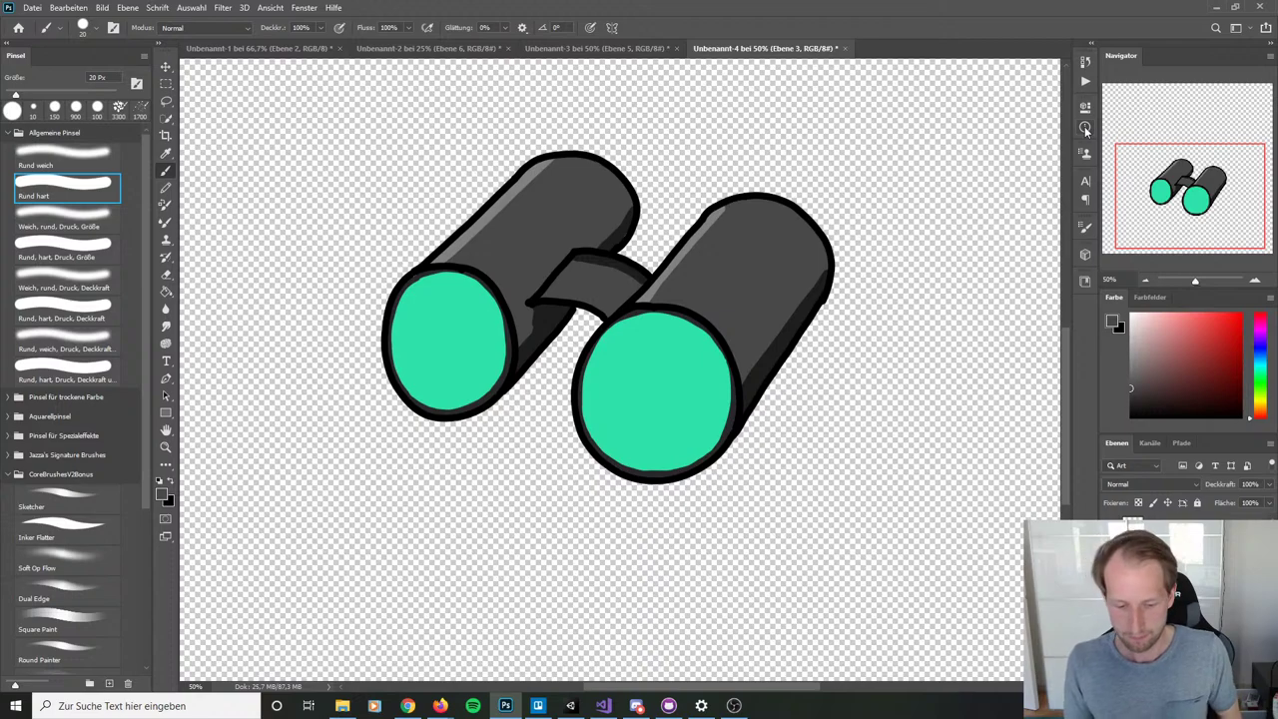
Step: Create a 3000 x 3000 px document at 600 ppi with a white background and add an empty layer, Ebene 1
left_click(66, 8)
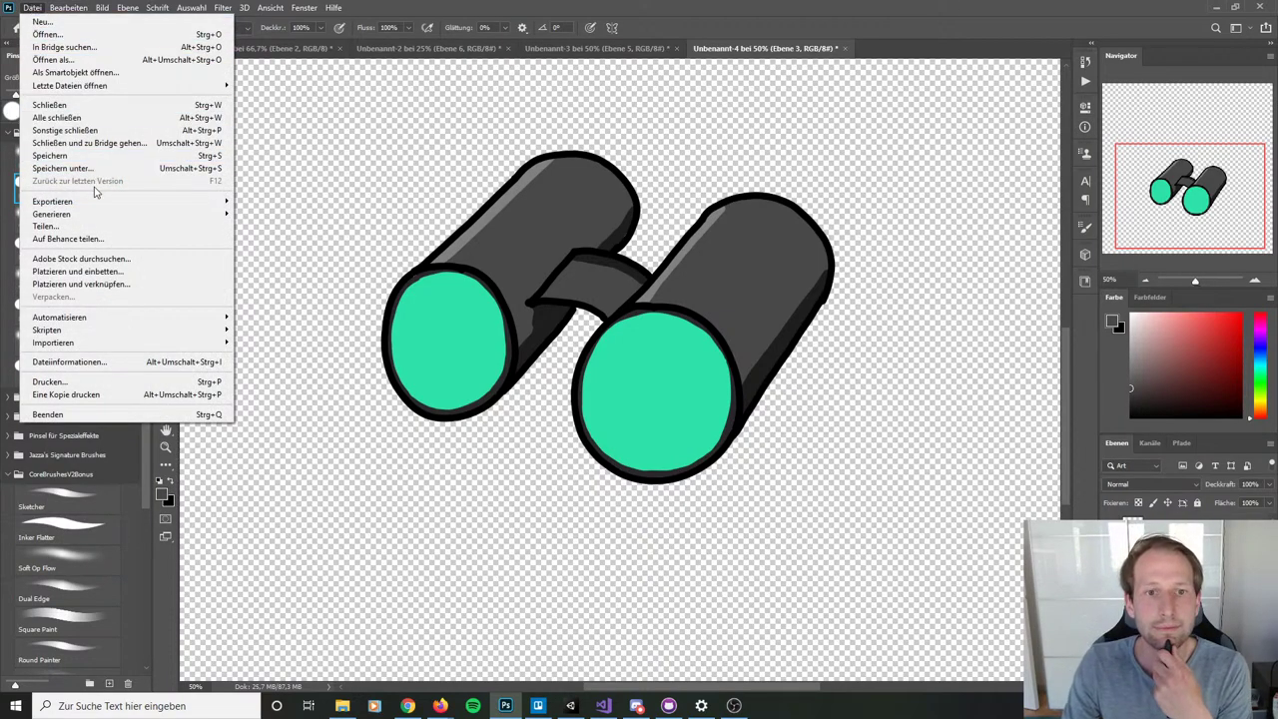
left_click(80, 22)
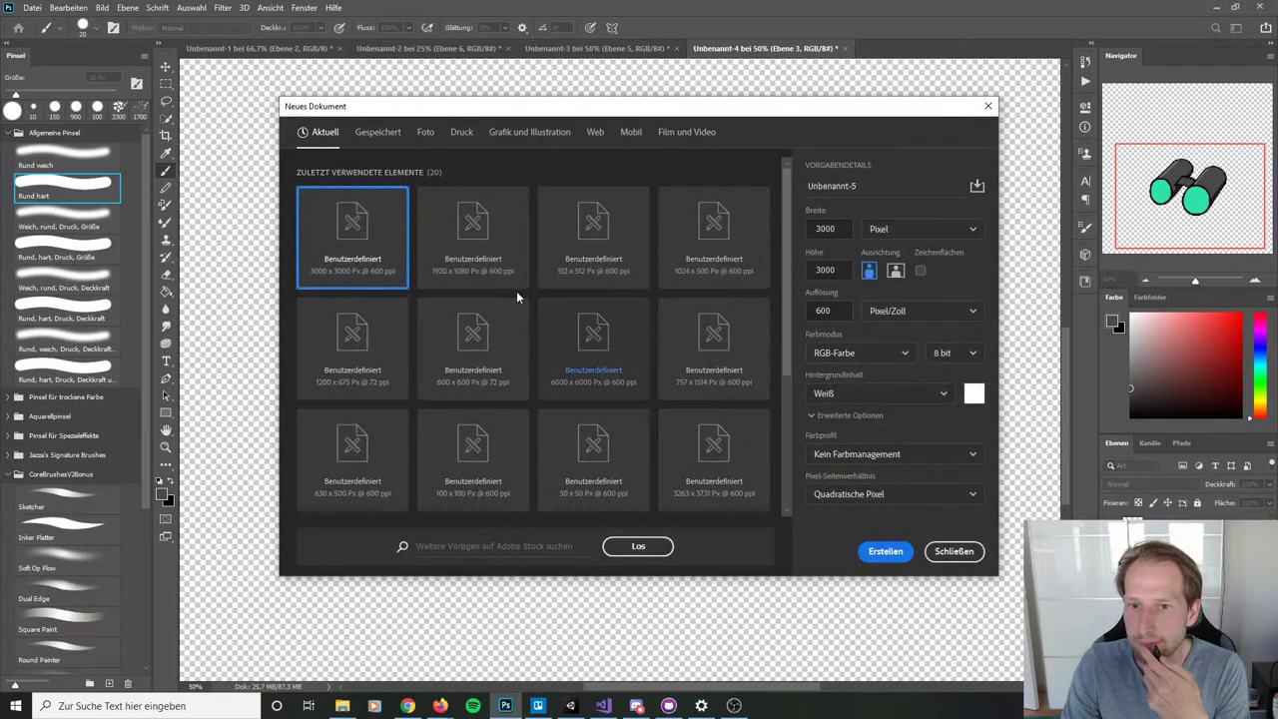
left_click(885, 554)
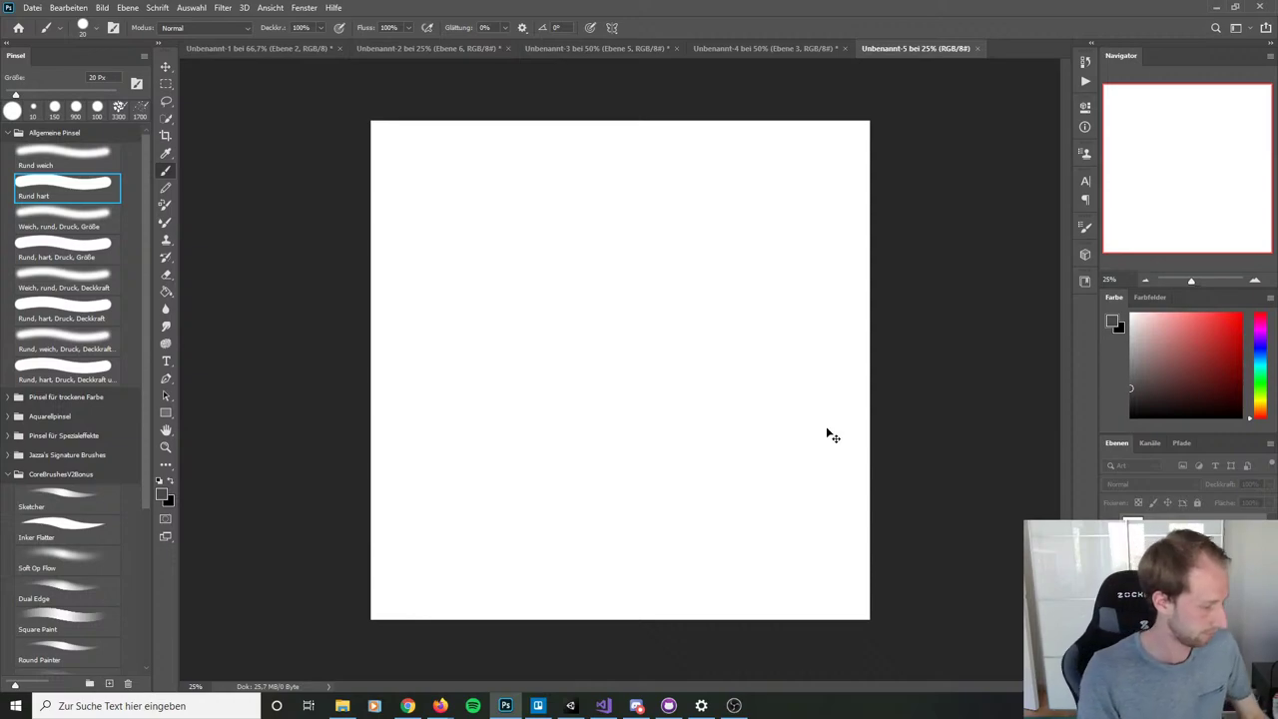
key("ctrl+shift+n")
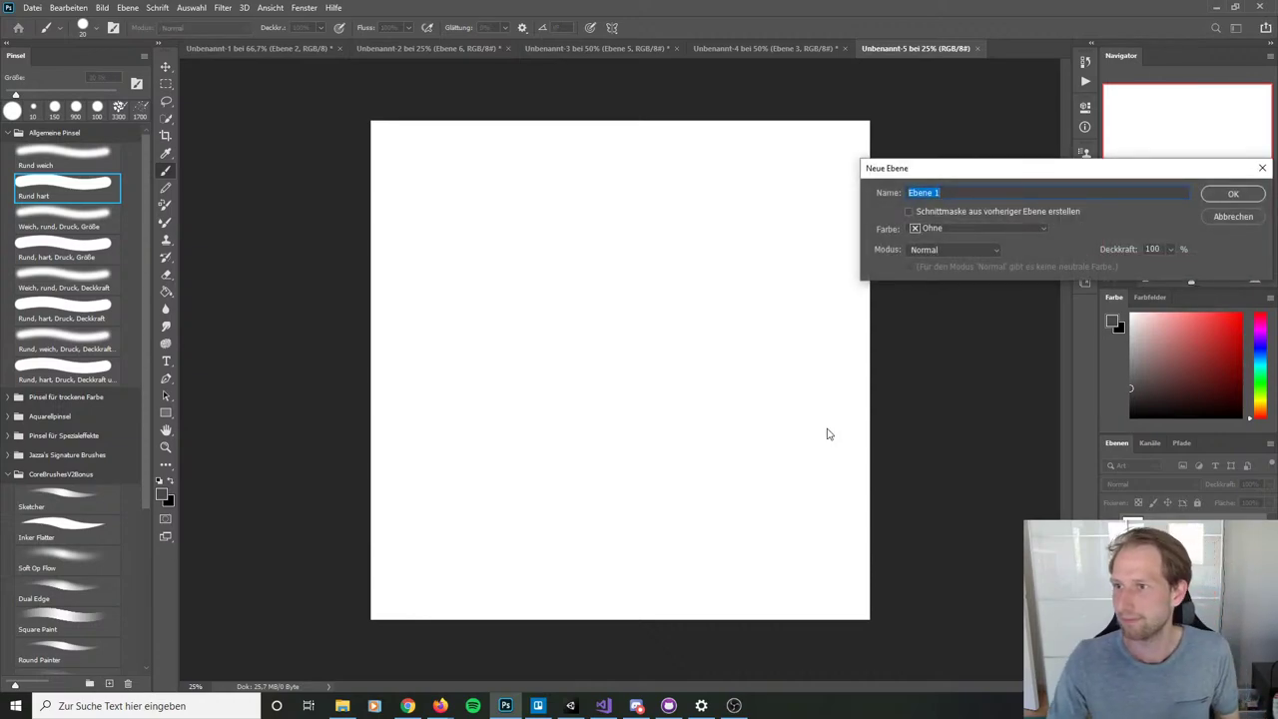
left_click(1232, 199)
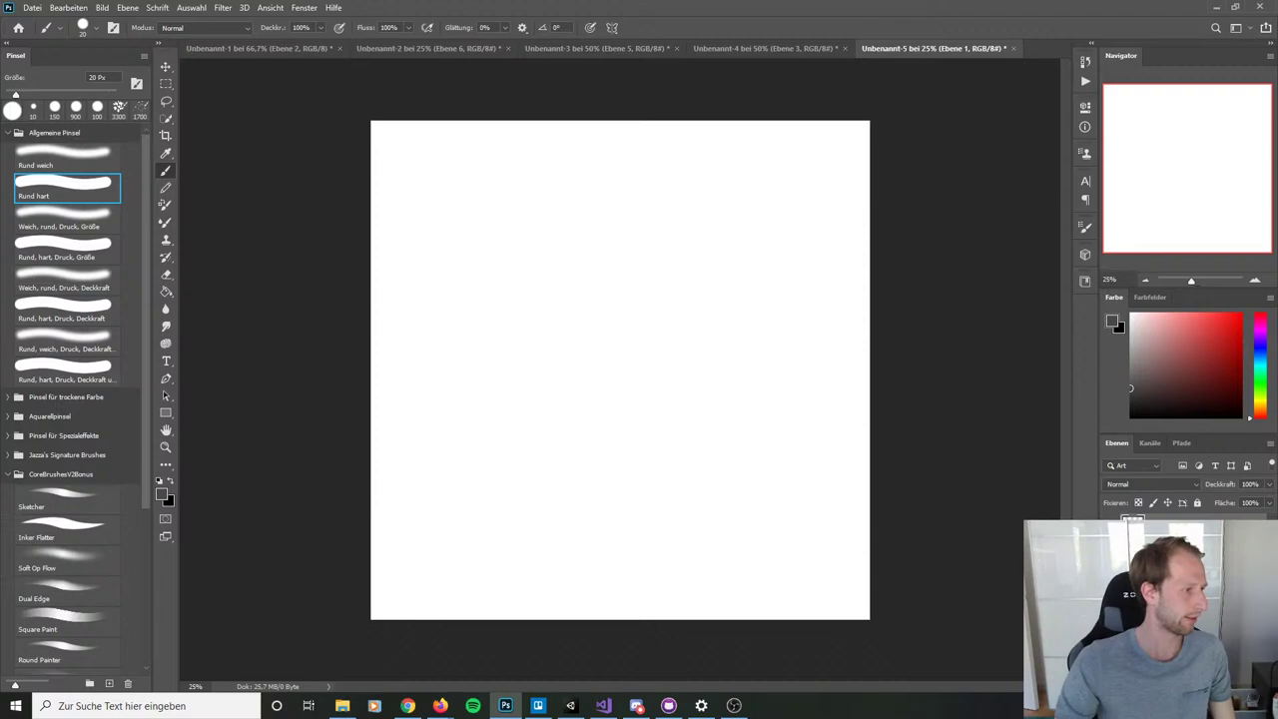
key("alt+Tab")
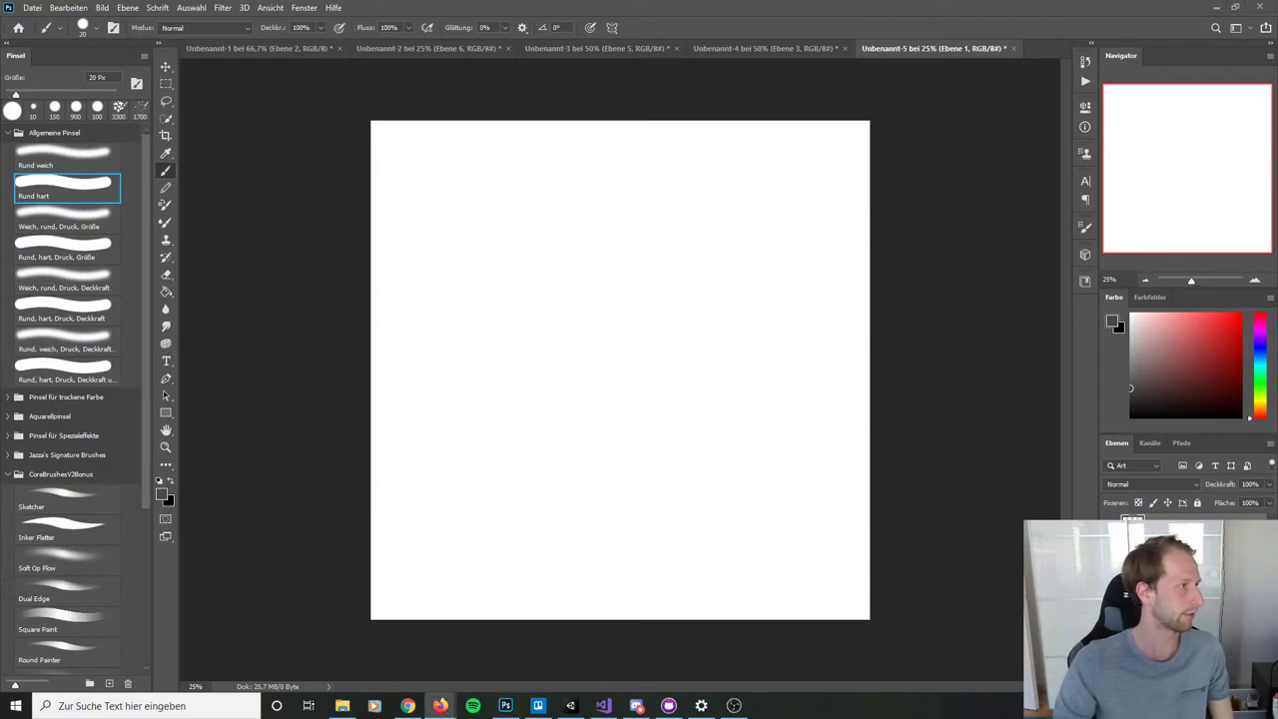
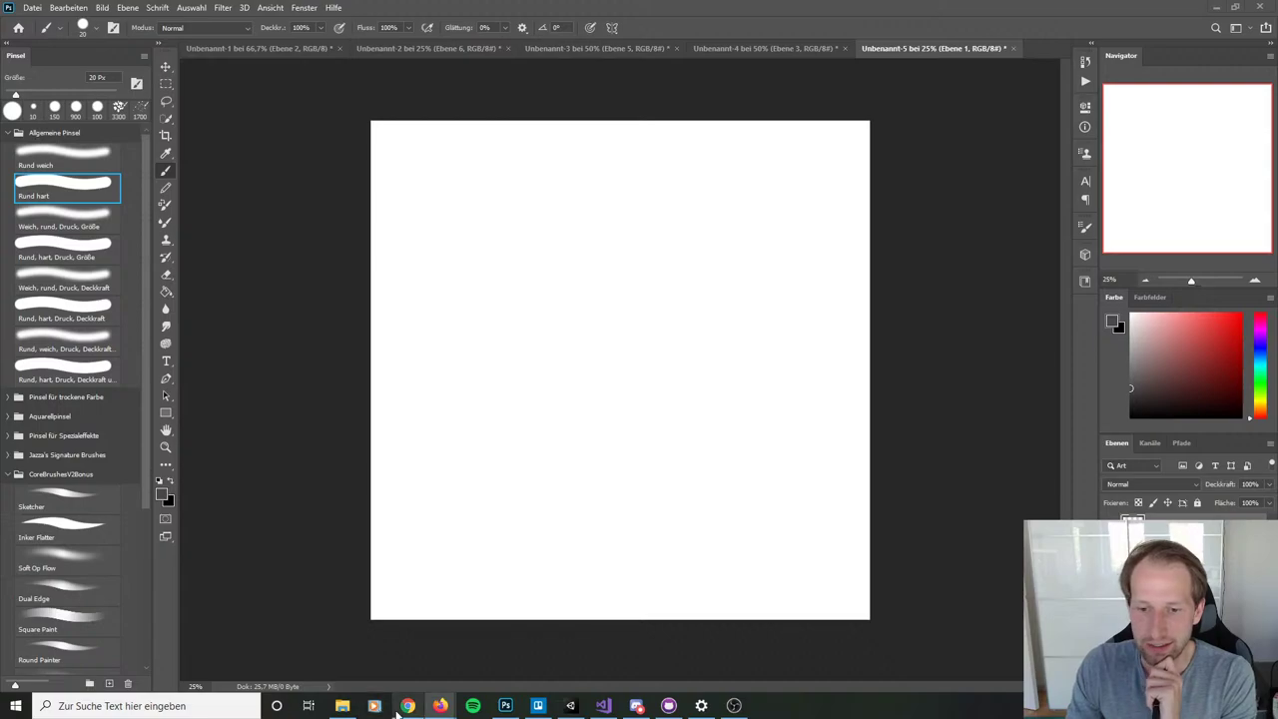
mouse_move(407, 706)
mouse_move(341, 706)
mouse_move(358, 648)
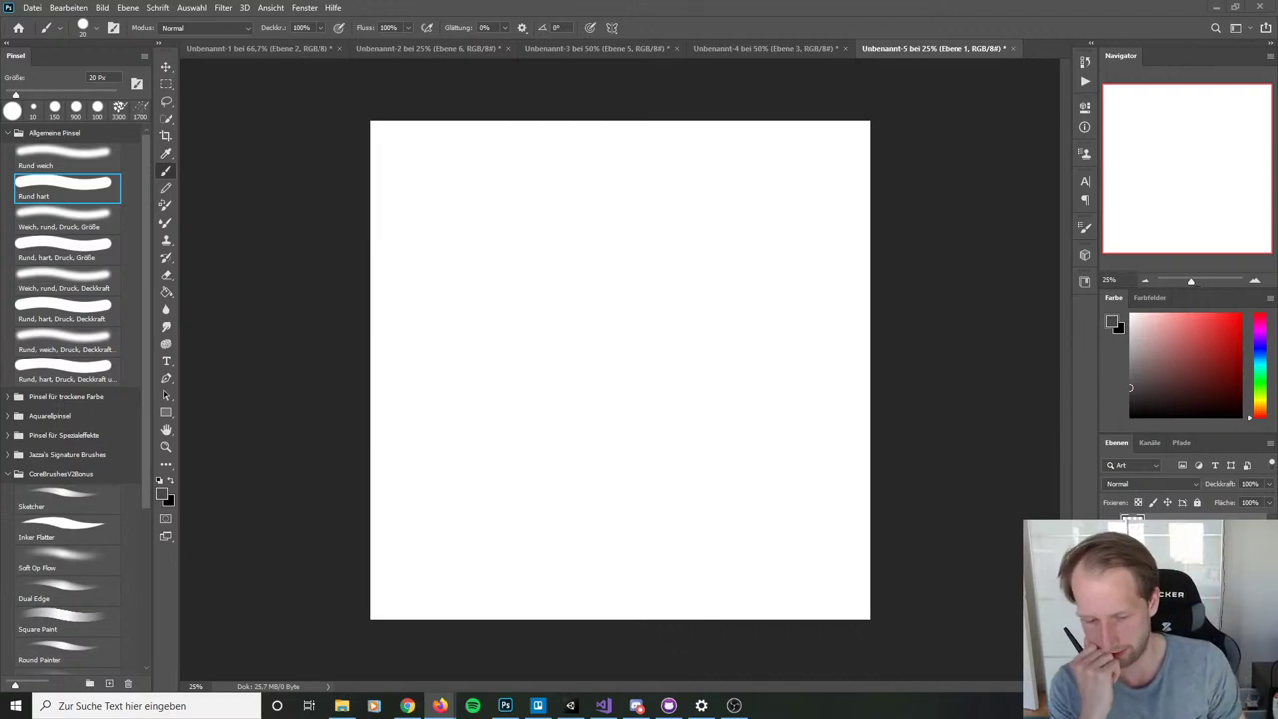
Step: Select the Sketcher brush at 10 px, and undo the extra layer added above Ebene 1
left_click(75, 512)
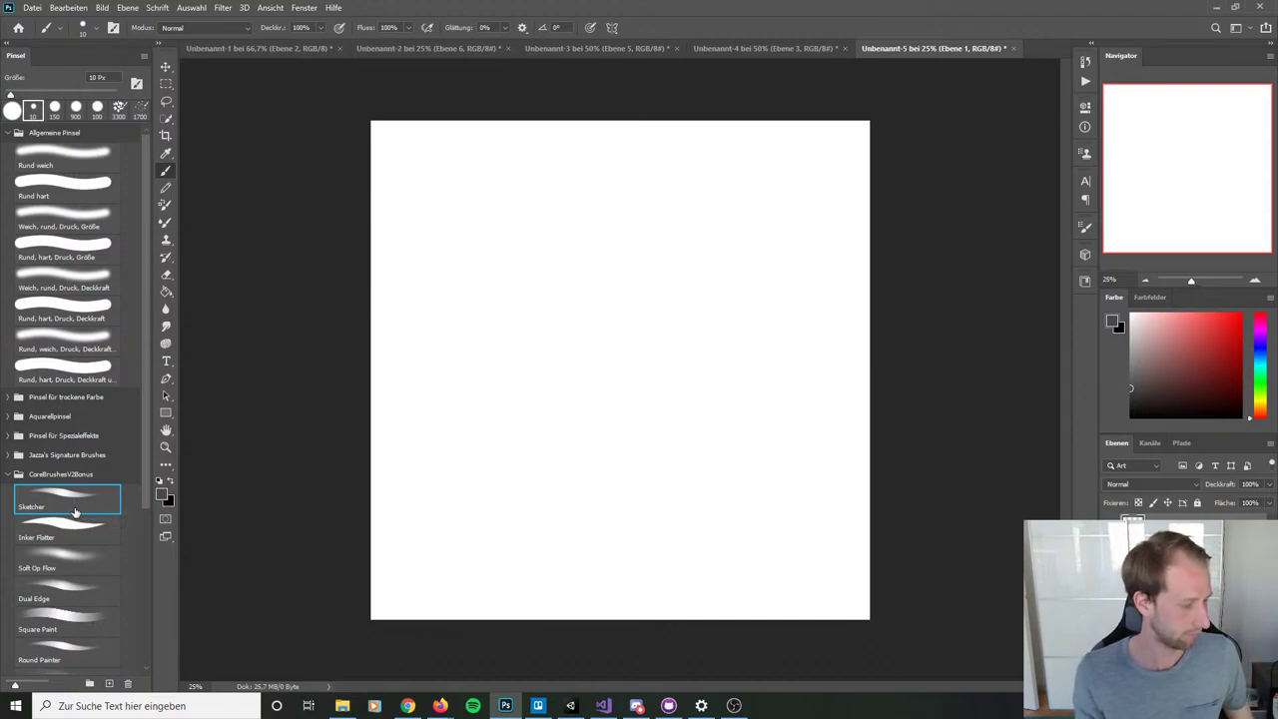
key("ctrl+shift+n")
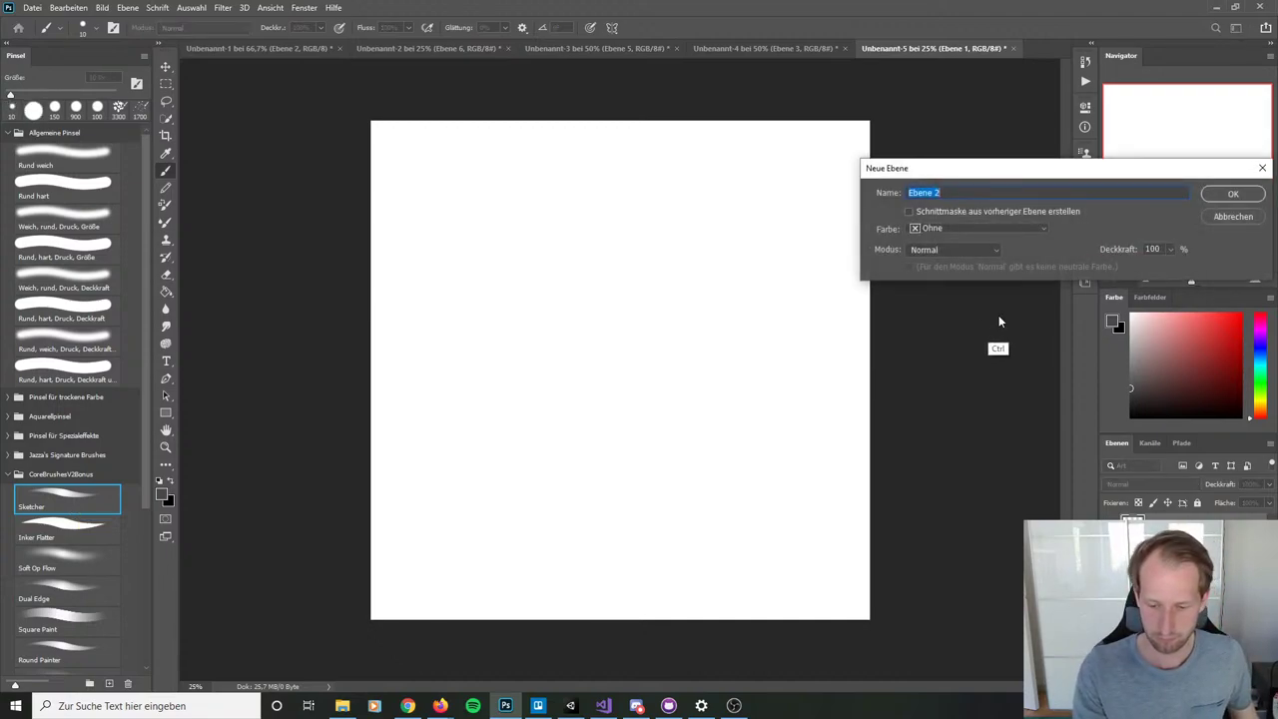
left_click(1233, 194)
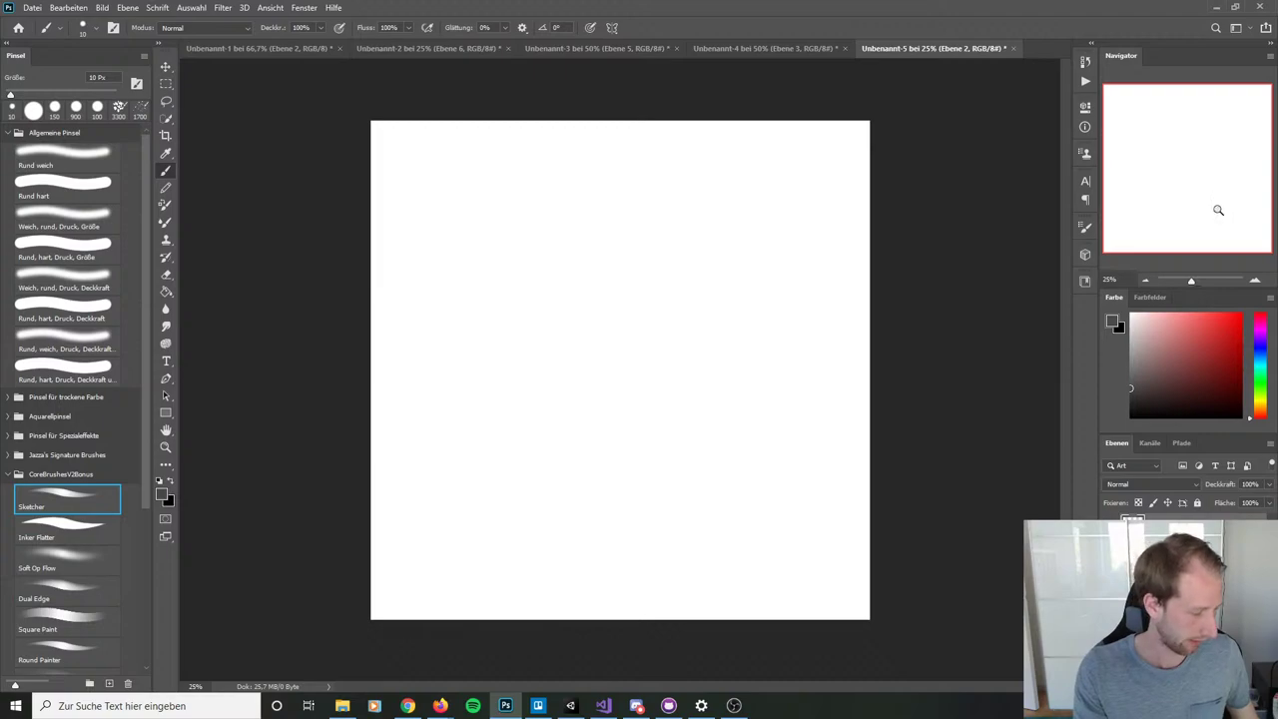
key("ctrl+plus")
key("ctrl+z")
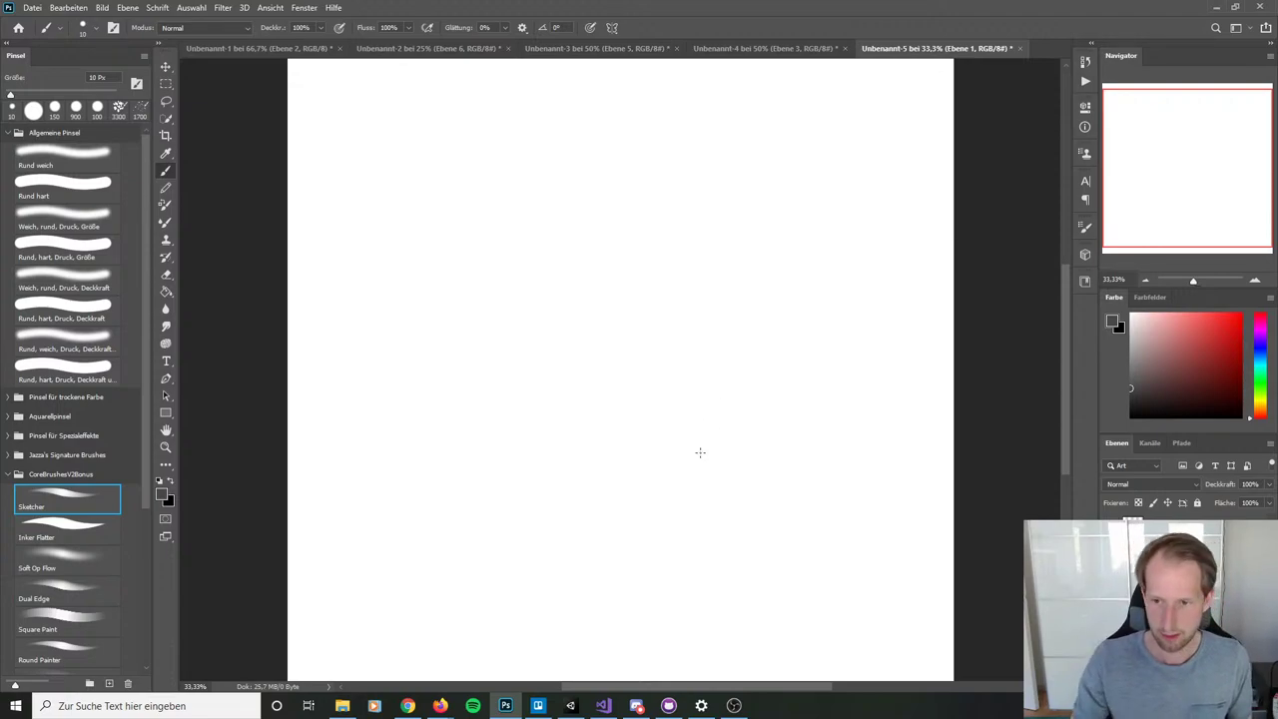
Step: Switch to GitHub Desktop, fetch origin for the LudumDare repository, and try to pull the remote commit
left_click(669, 705)
left_click(593, 146)
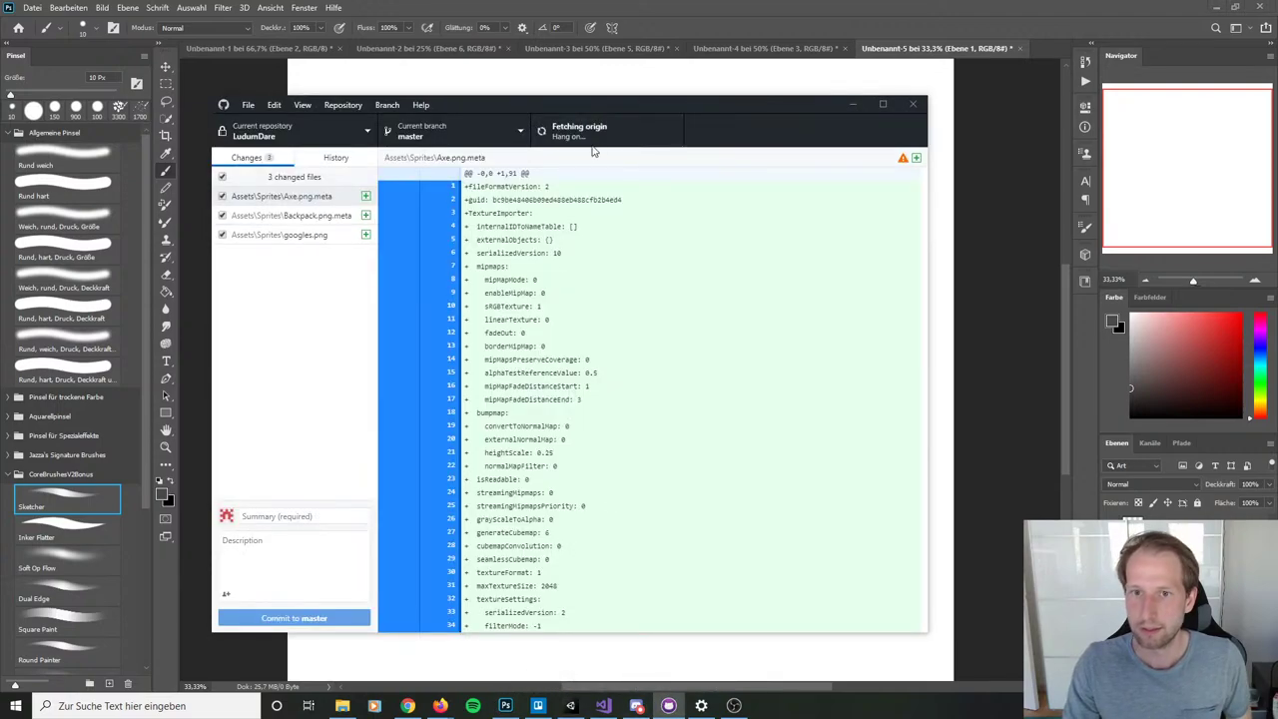
left_click(305, 517)
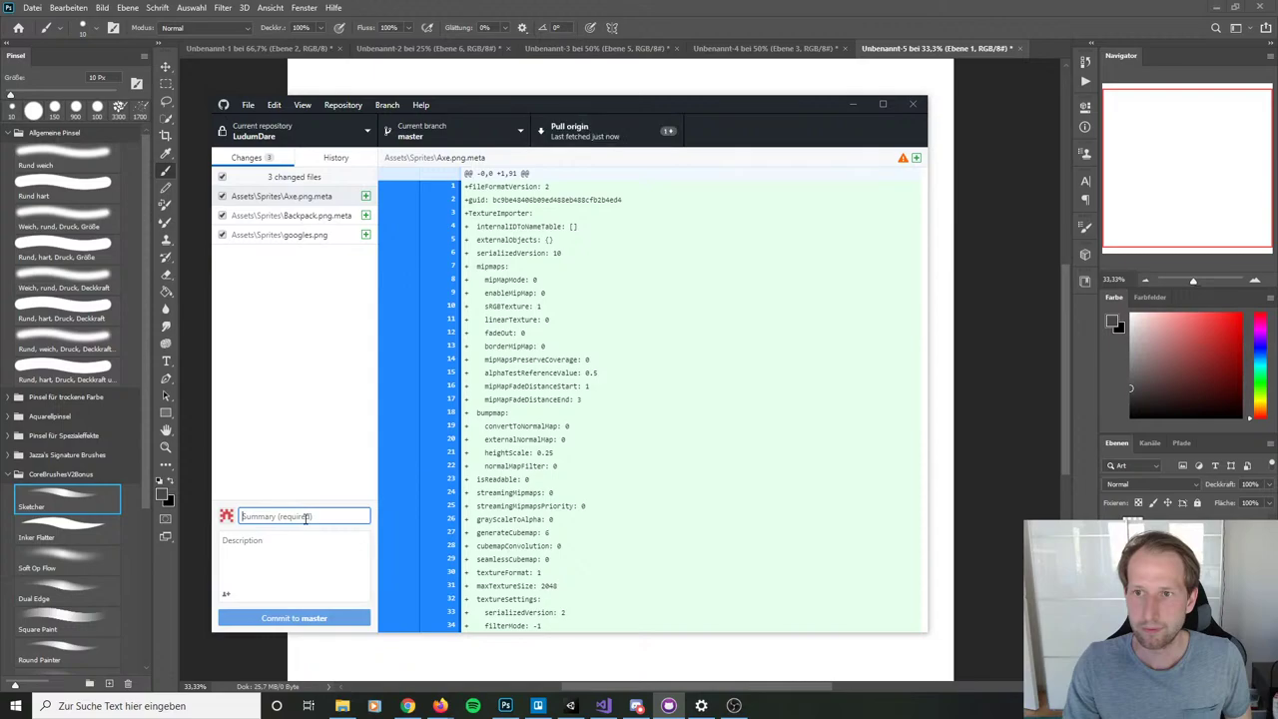
left_click(597, 130)
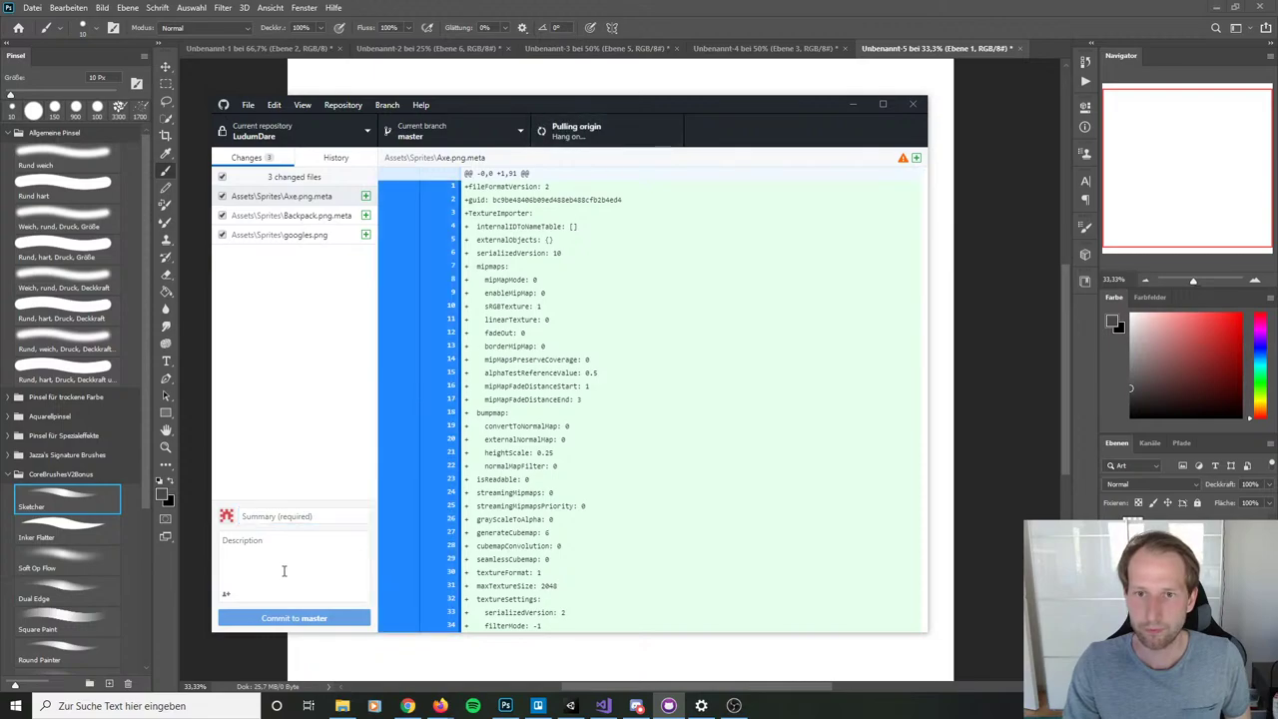
left_click(289, 517)
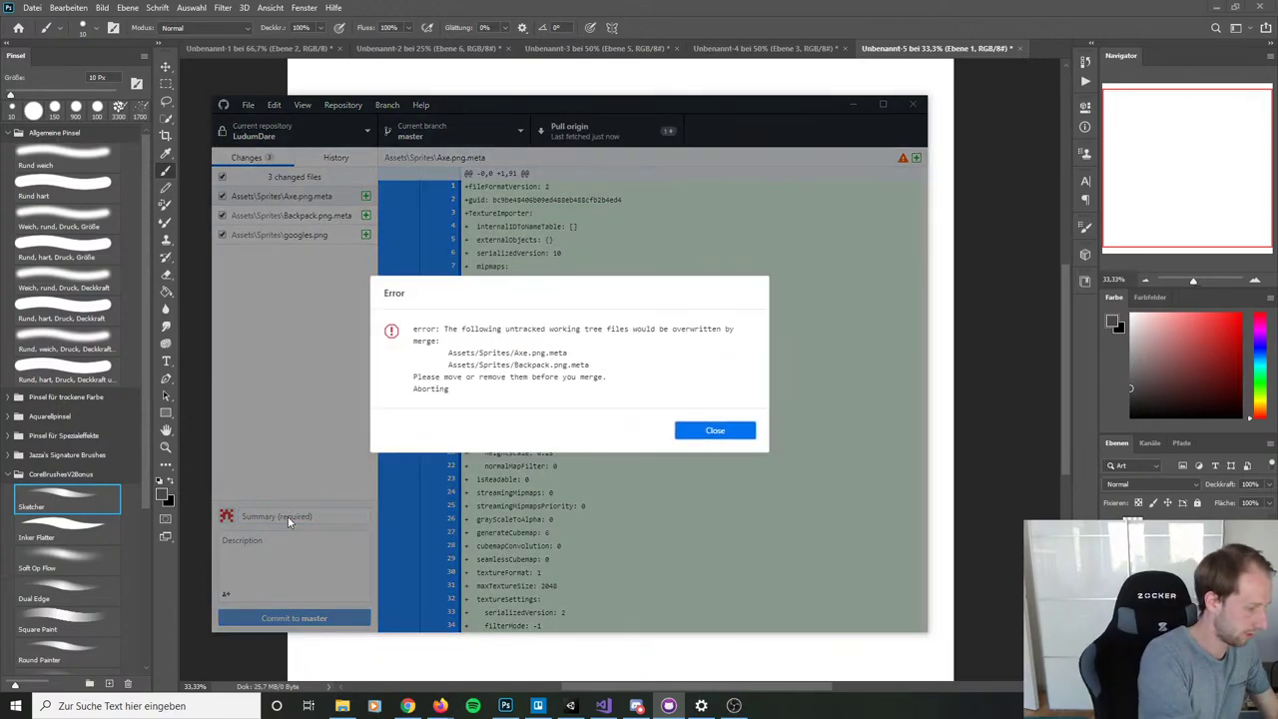
left_click(715, 430)
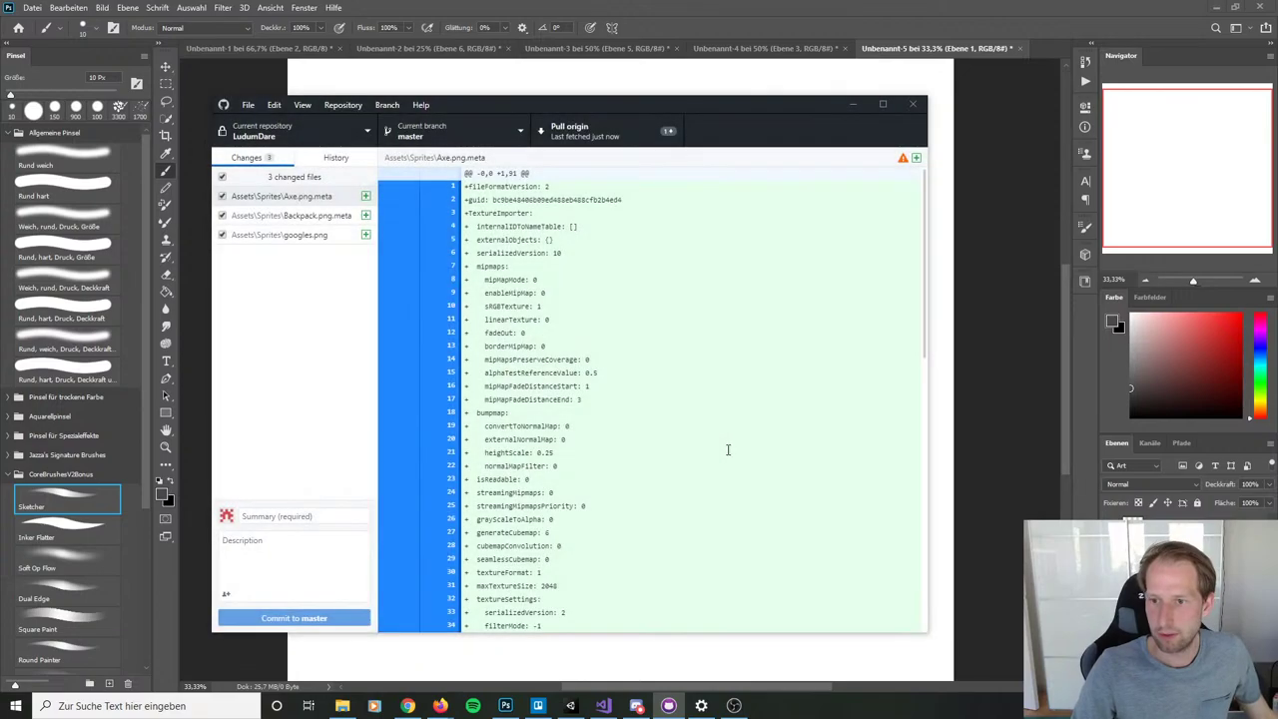
left_click(606, 133)
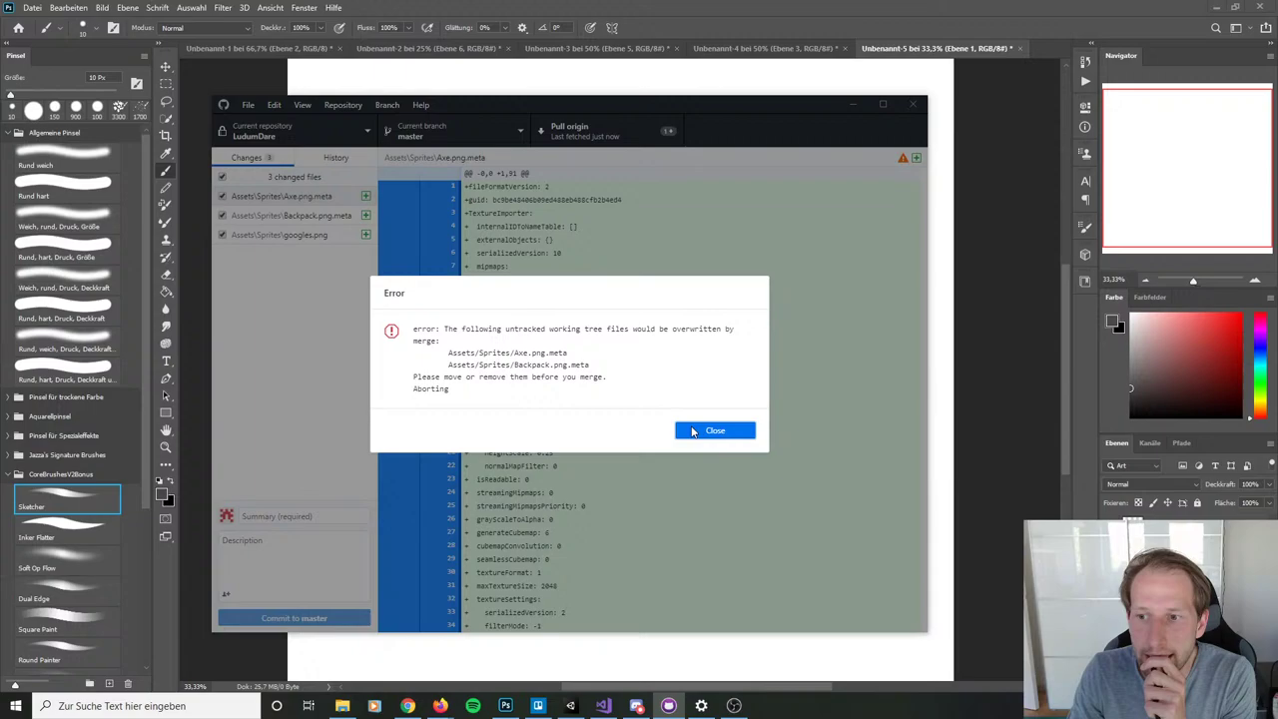
left_click(699, 431)
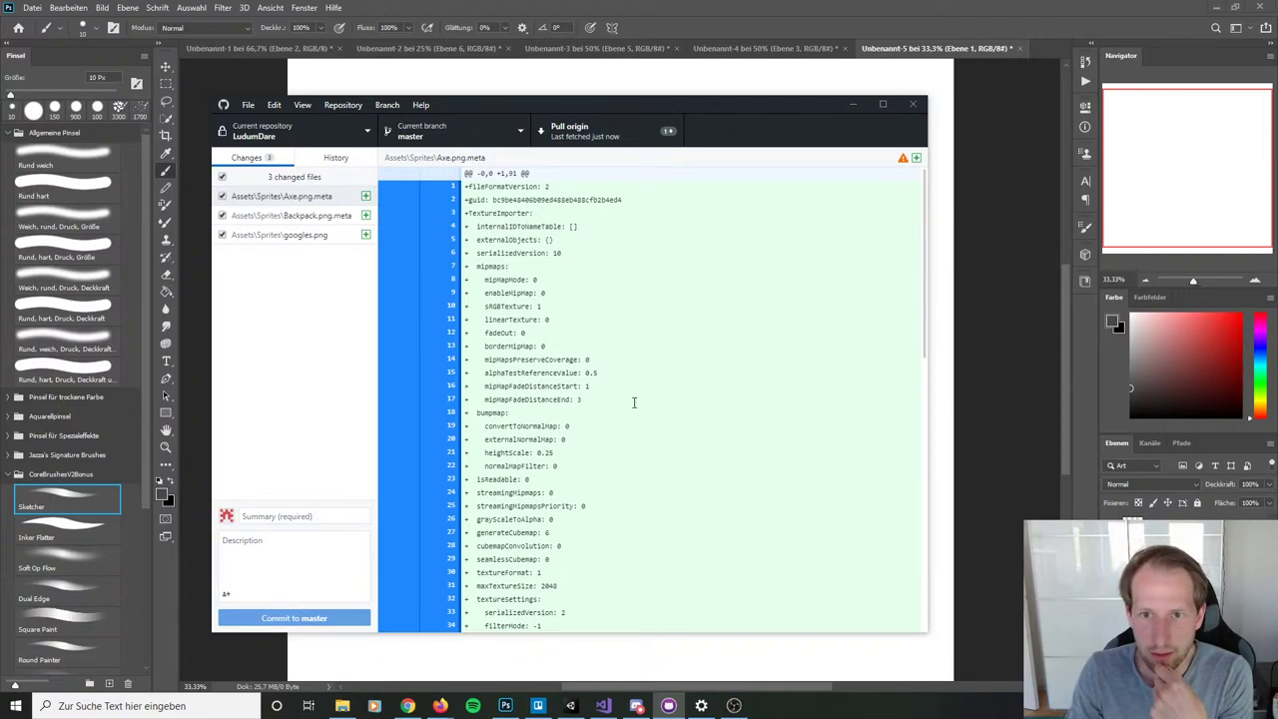
Step: Add Axe.png.meta and Backpack.png.meta to .gitignore as ignored files and pull origin
right_click(285, 196)
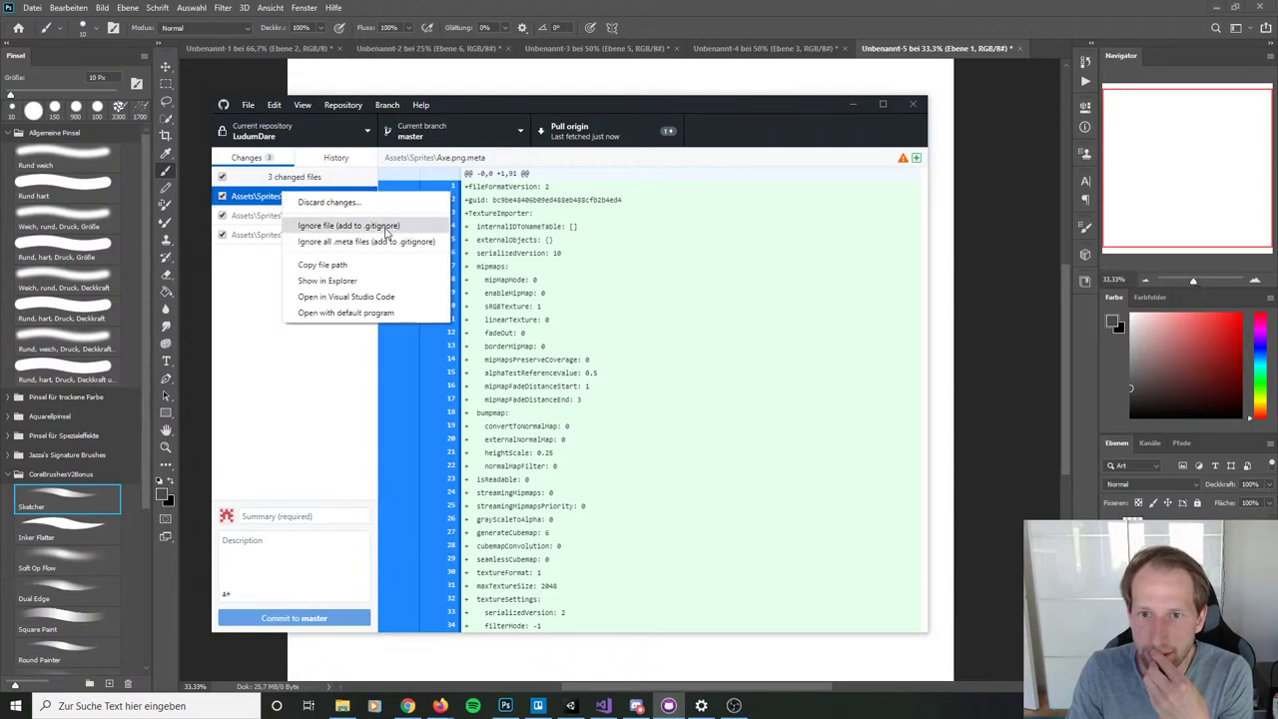
left_click(385, 228)
right_click(317, 217)
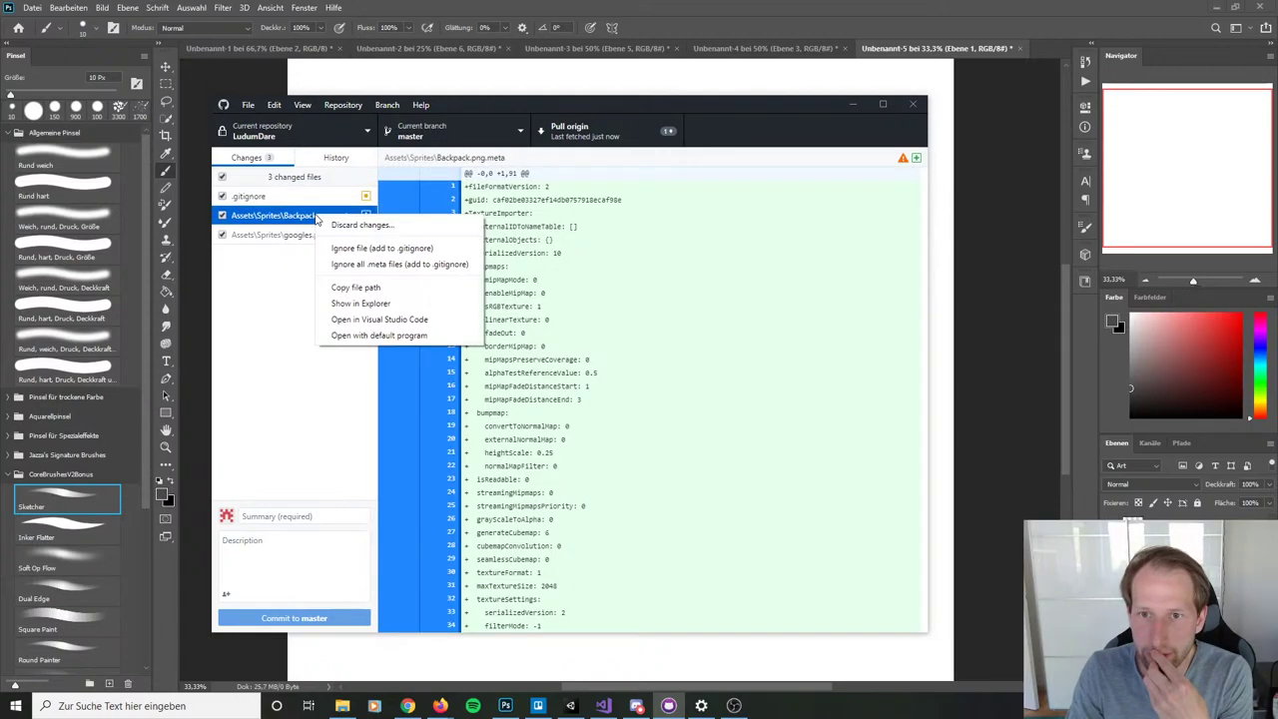
left_click(362, 249)
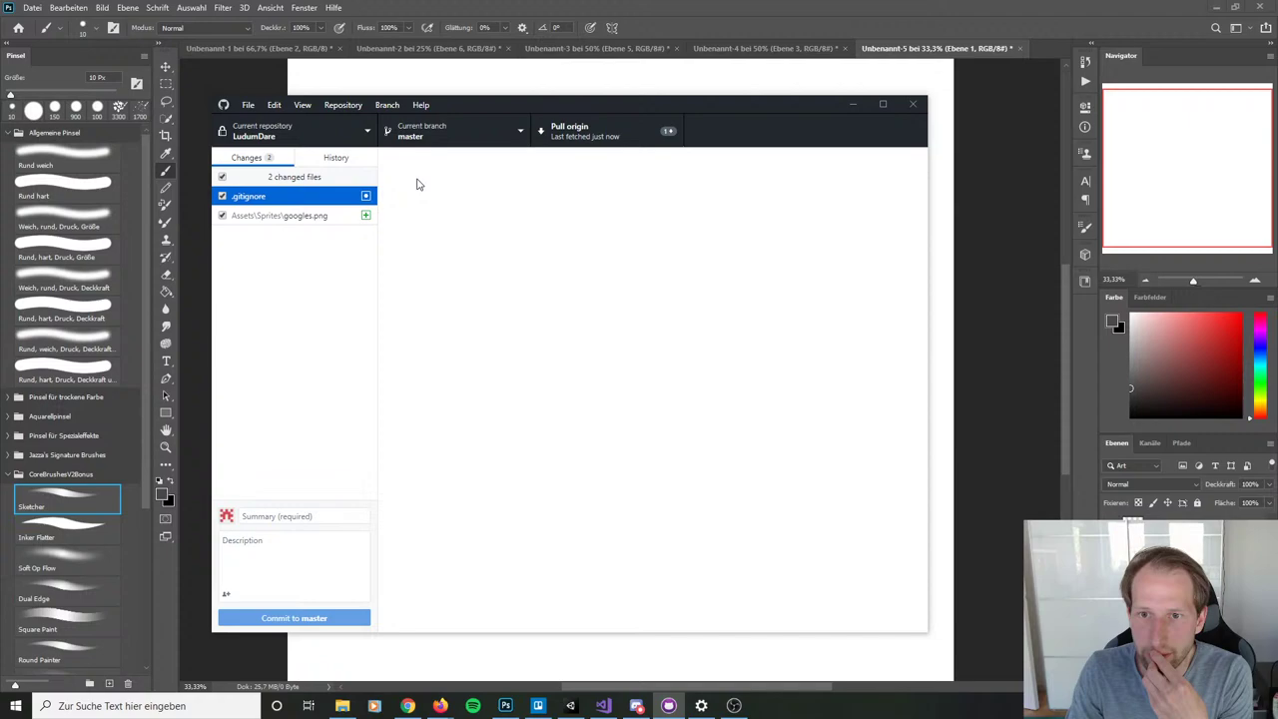
left_click(619, 135)
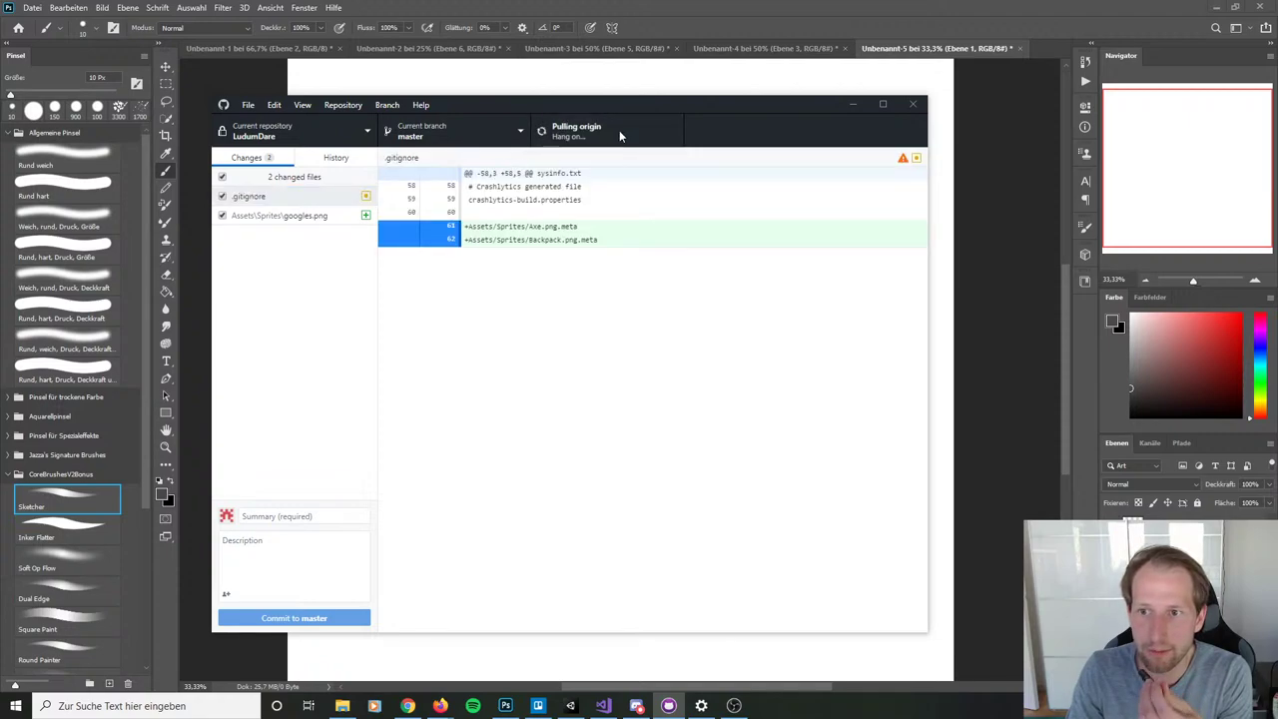
Step: Commit the .gitignore and googles.png changes to master with the summary "googles"
left_click(297, 515)
type("googles")
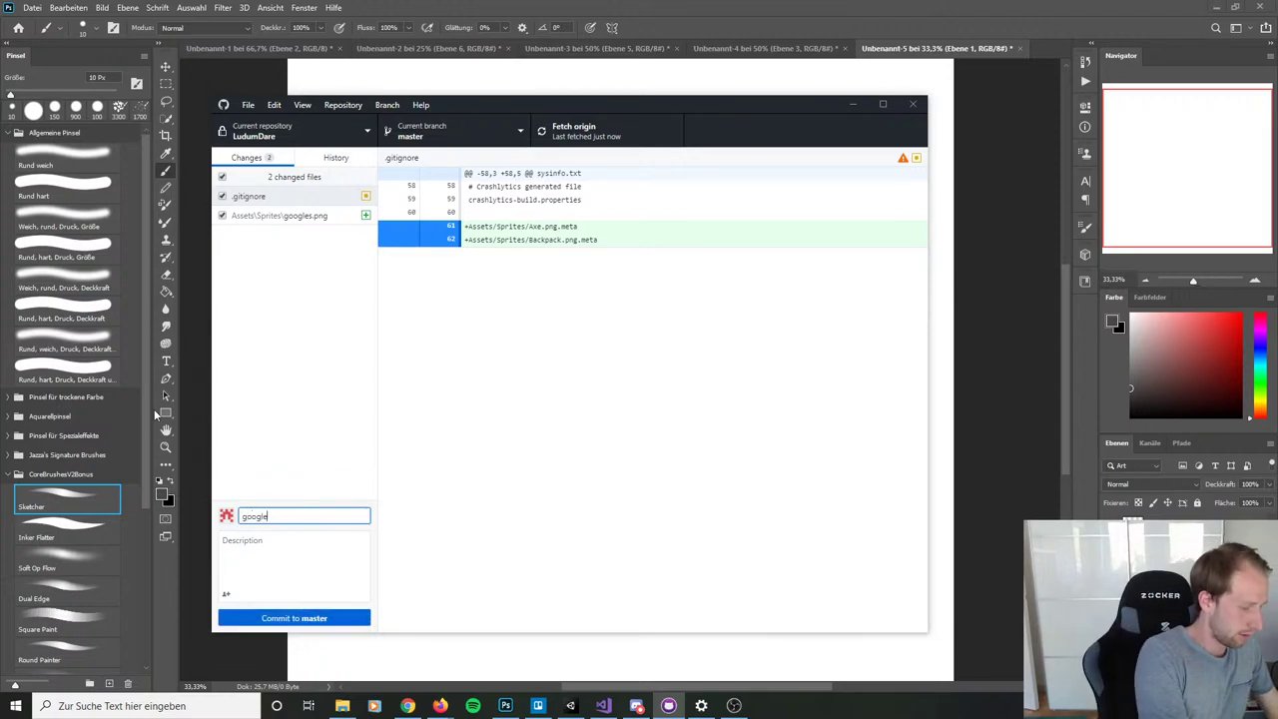
left_click(287, 617)
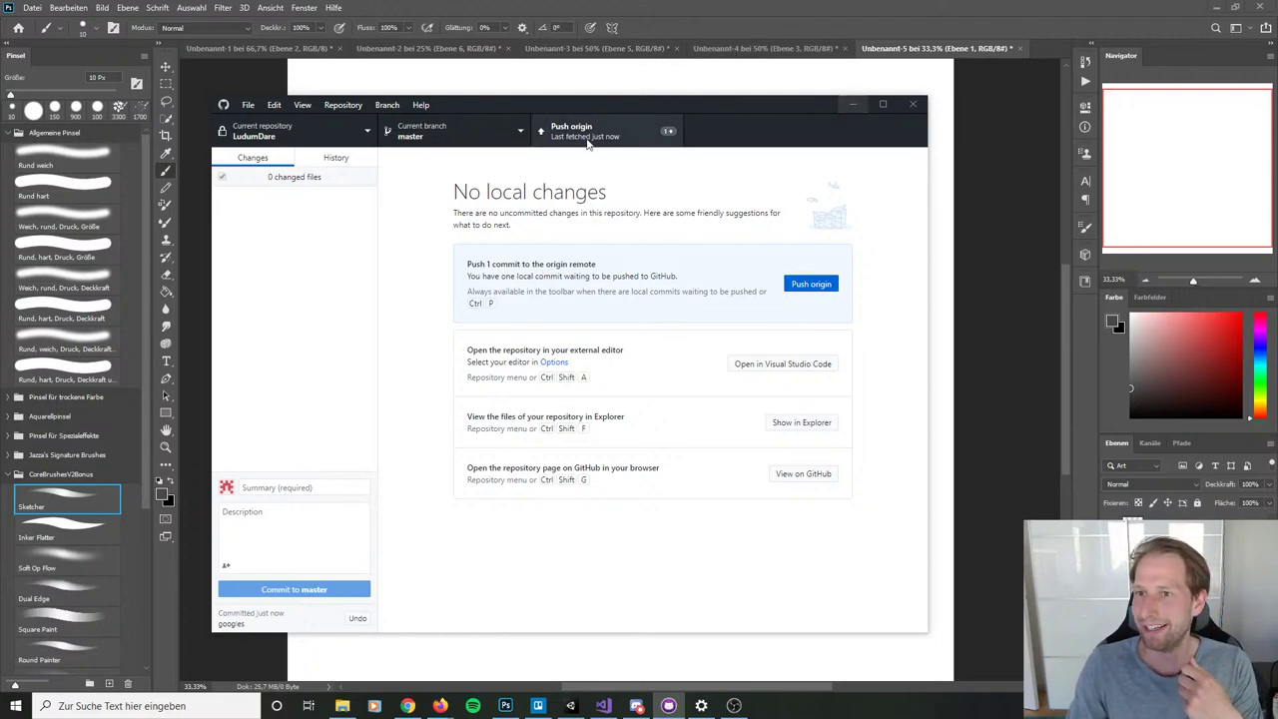
Step: Push the committed changes to origin and return to the blank Photoshop canvas
left_click(627, 130)
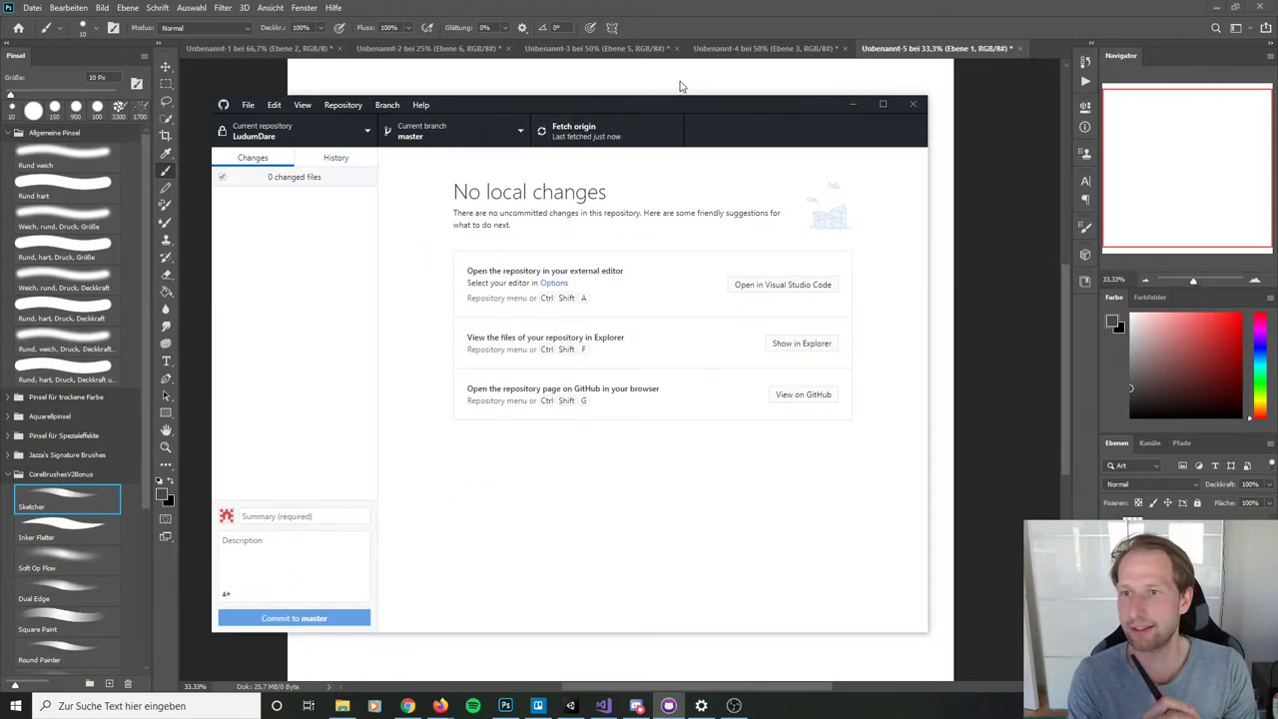
left_click(856, 104)
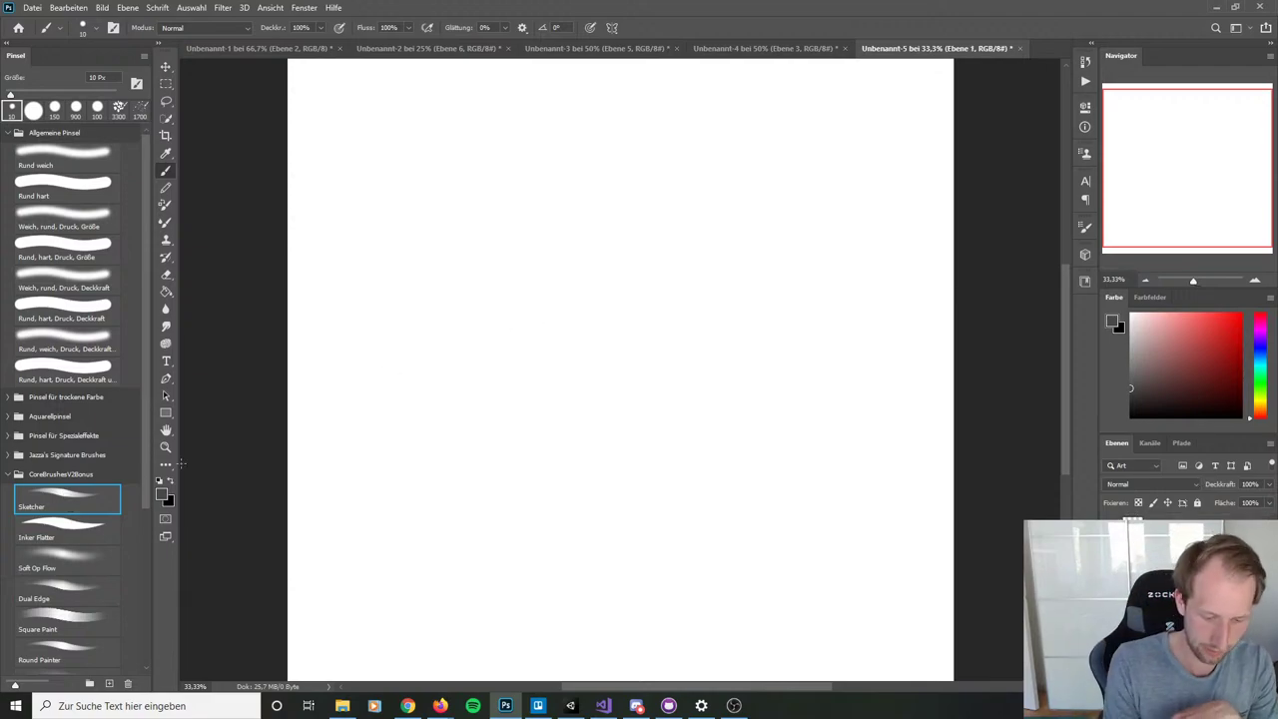
Step: Sketch a curved sack rim across the canvas with a heap of angular coal lumps piled above it
mouse_move(499, 324)
left_mouse_down()
mouse_move(576, 399)
mouse_move(734, 374)
left_mouse_up()
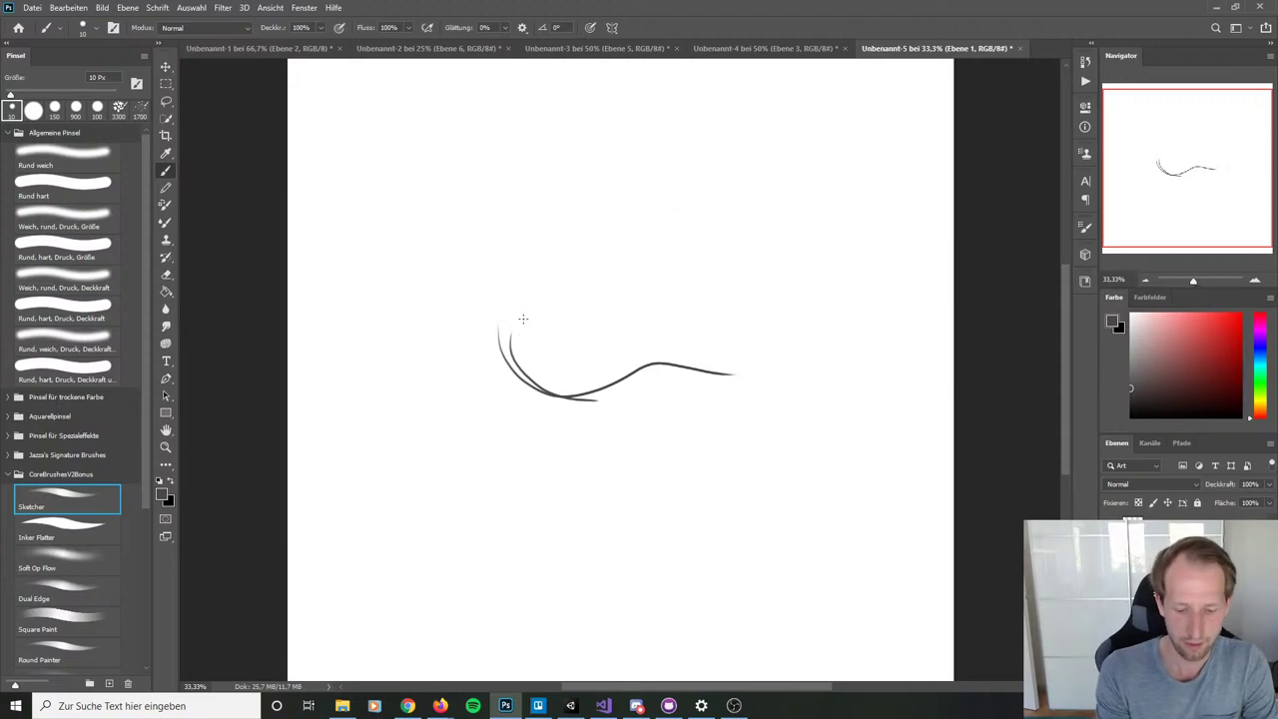
mouse_move(515, 336)
left_mouse_down()
mouse_move(552, 325)
mouse_move(579, 337)
mouse_move(541, 368)
mouse_move(583, 311)
mouse_move(617, 311)
mouse_move(636, 344)
mouse_move(584, 389)
left_mouse_up()
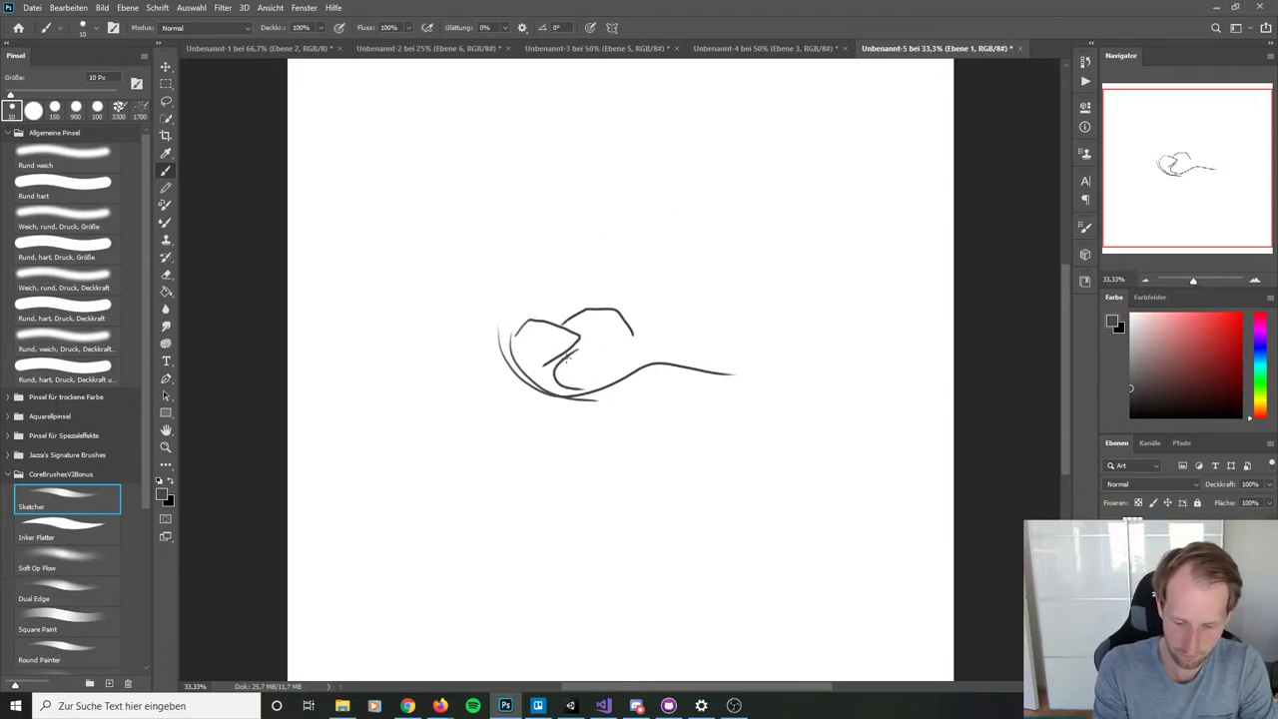
mouse_move(583, 342)
left_mouse_down()
mouse_move(598, 384)
mouse_move(531, 379)
left_mouse_up()
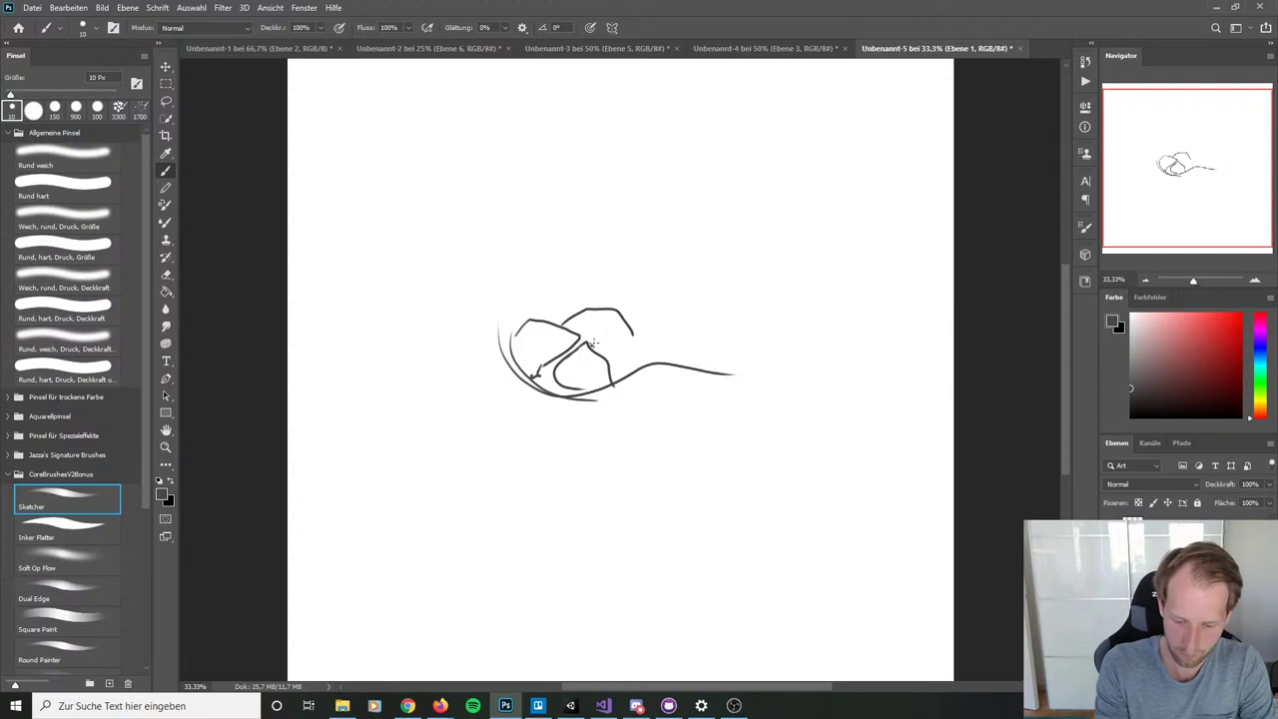
mouse_move(593, 342)
left_mouse_down()
mouse_move(649, 344)
mouse_move(612, 382)
left_mouse_up()
left_click_drag(675, 333, 655, 353)
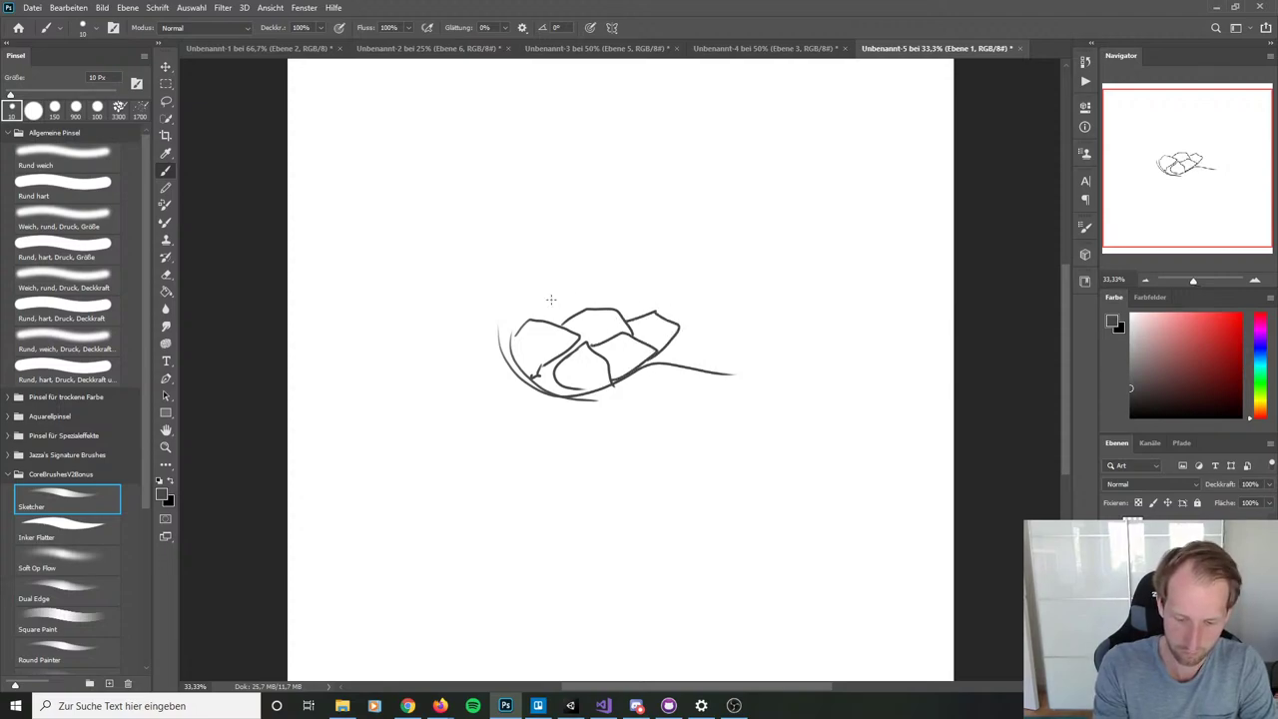
mouse_move(539, 317)
left_mouse_down()
mouse_move(561, 308)
mouse_move(608, 324)
left_mouse_up()
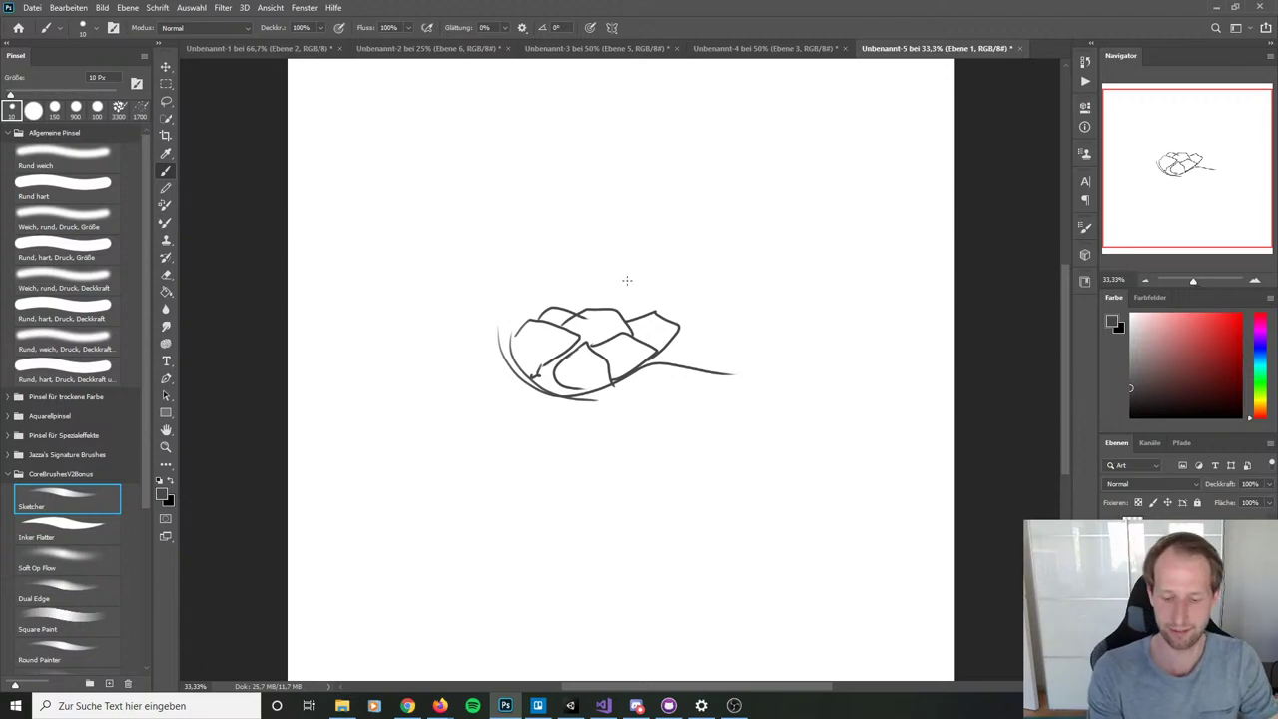
mouse_move(621, 306)
left_mouse_down()
mouse_move(703, 315)
mouse_move(714, 333)
mouse_move(677, 352)
left_mouse_up()
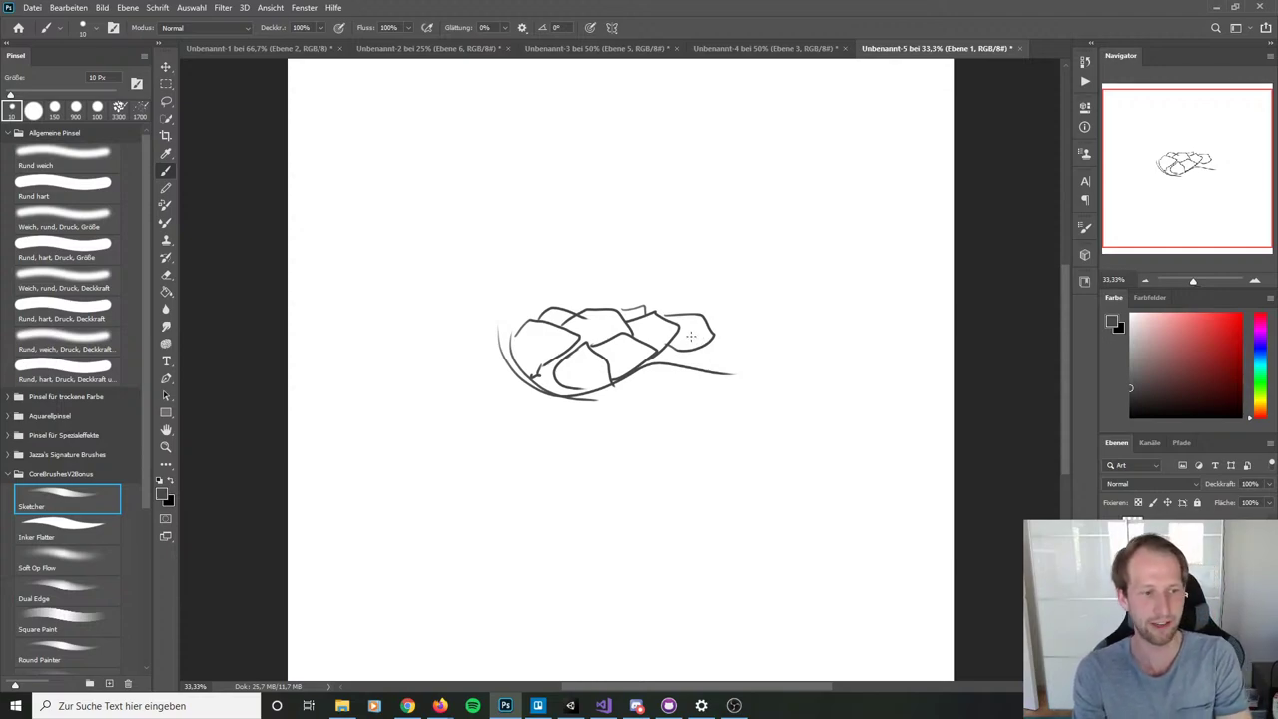
mouse_move(665, 349)
left_mouse_down()
mouse_move(689, 343)
mouse_move(710, 371)
mouse_move(732, 372)
left_mouse_up()
mouse_move(717, 321)
left_mouse_down()
mouse_move(735, 347)
mouse_move(721, 320)
mouse_move(724, 355)
left_mouse_up()
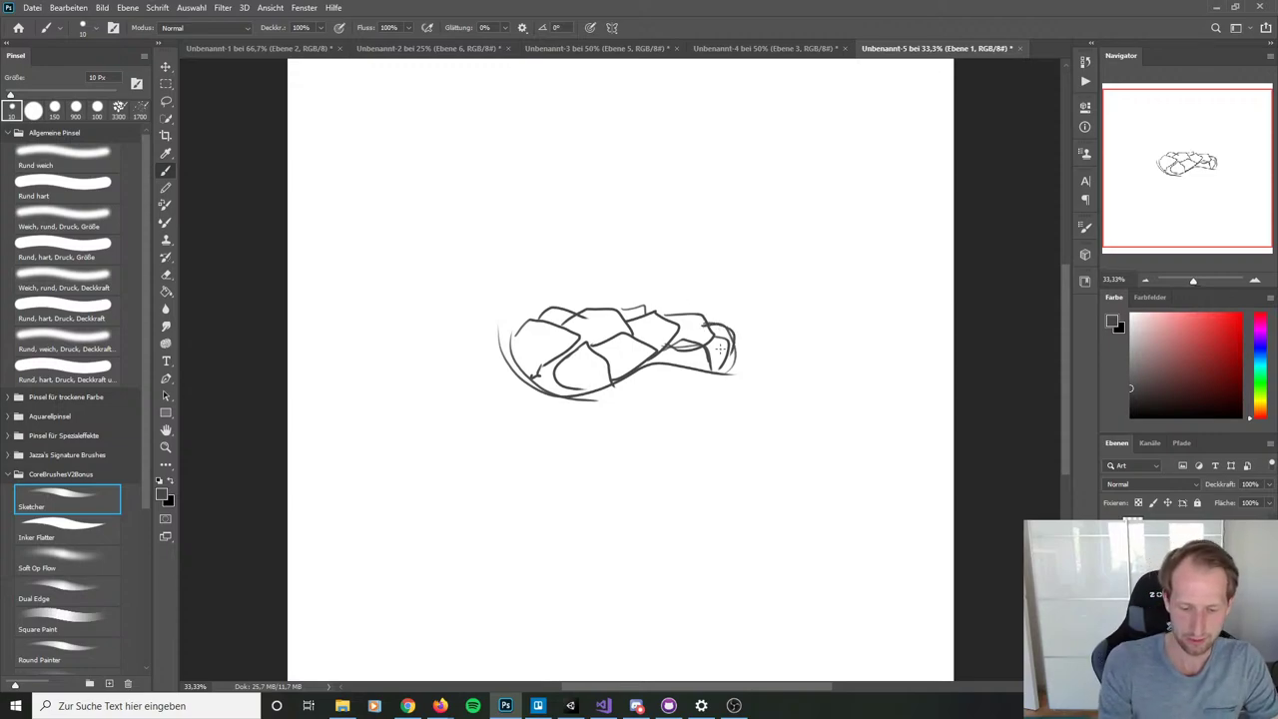
Step: Sketch the sack's sides and wavy lower edge beneath the coal, and letter COAL on its front
left_click_drag(511, 357, 540, 562)
mouse_move(502, 384)
left_mouse_down()
mouse_move(556, 599)
mouse_move(685, 565)
mouse_move(724, 589)
left_mouse_up()
mouse_move(722, 369)
left_mouse_down()
mouse_move(756, 443)
mouse_move(719, 591)
left_mouse_up()
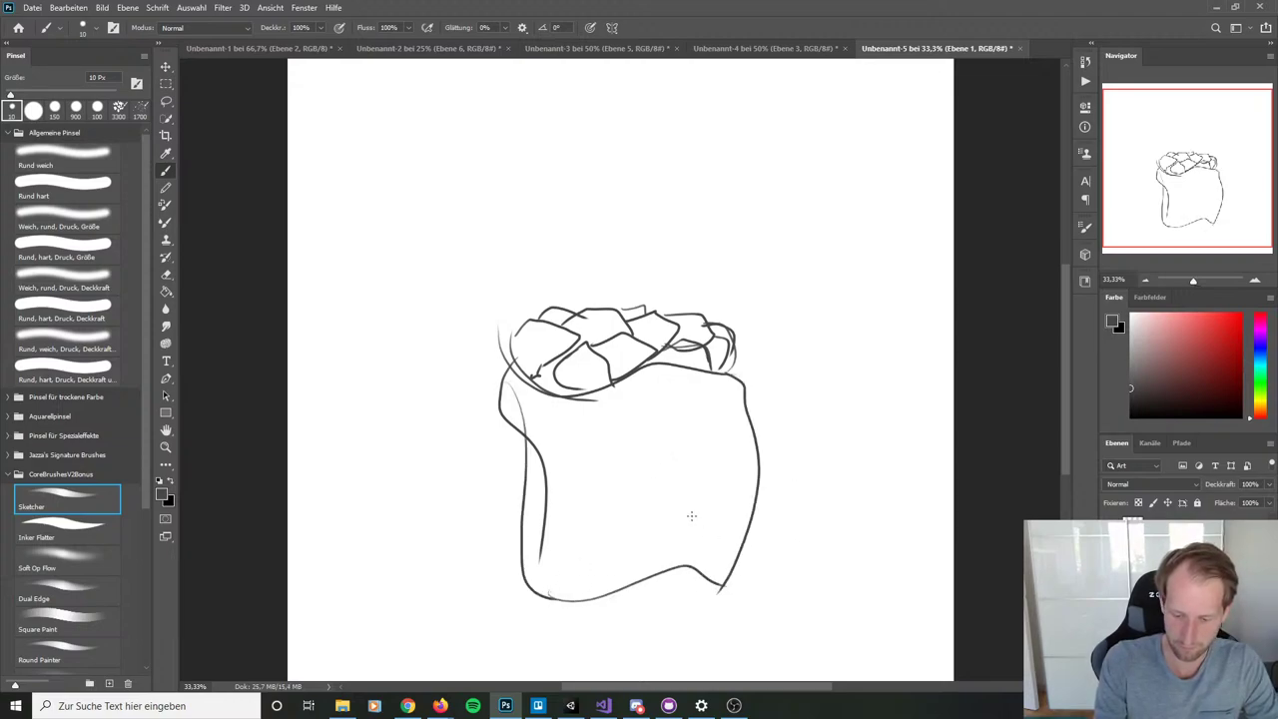
left_click_drag(587, 439, 605, 502)
mouse_move(643, 445)
left_mouse_down()
mouse_move(678, 435)
mouse_move(686, 469)
left_mouse_up()
left_click_drag(698, 431, 729, 496)
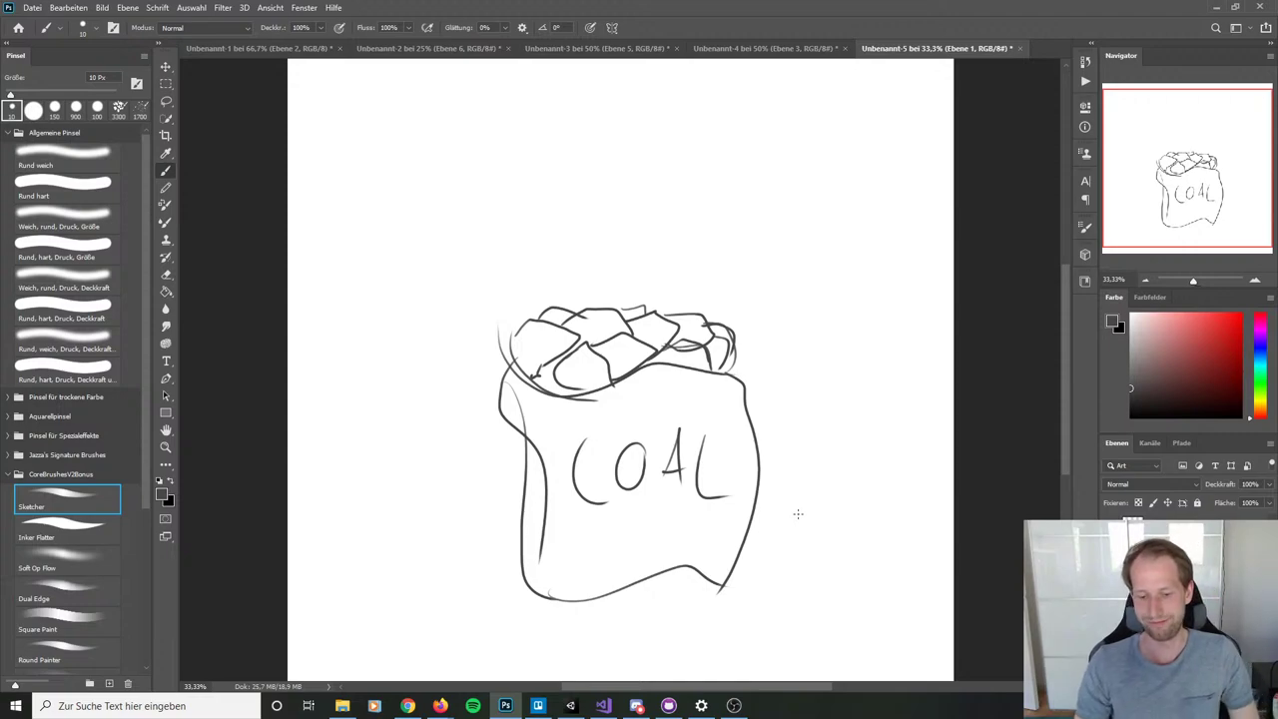
Step: Sketch over the sack's sides and rim corners, adding a rounder, bulging lower edge
mouse_move(519, 567)
left_mouse_down()
mouse_move(677, 613)
mouse_move(734, 564)
mouse_move(589, 599)
mouse_move(677, 615)
mouse_move(750, 569)
mouse_move(744, 378)
mouse_move(669, 359)
left_mouse_up()
mouse_move(740, 382)
left_mouse_down()
mouse_move(731, 349)
mouse_move(698, 323)
mouse_move(737, 381)
left_mouse_up()
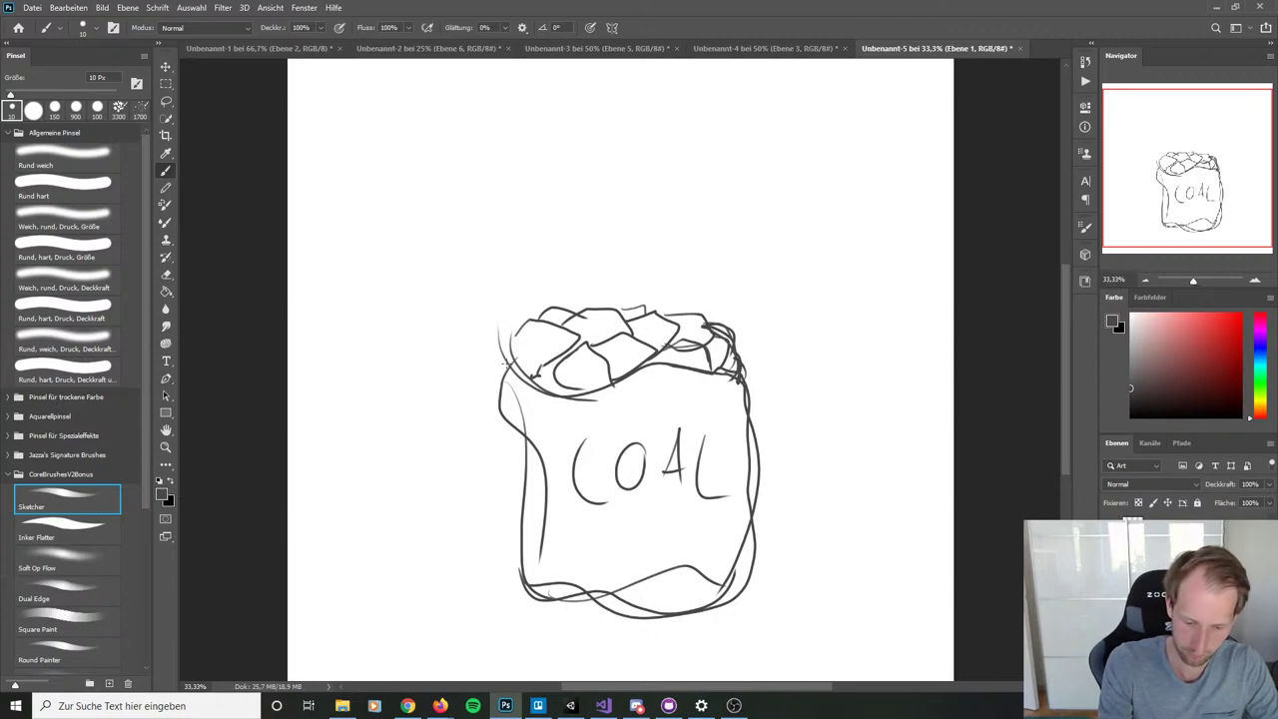
mouse_move(511, 351)
left_mouse_down()
mouse_move(509, 388)
mouse_move(555, 399)
mouse_move(507, 403)
left_mouse_up()
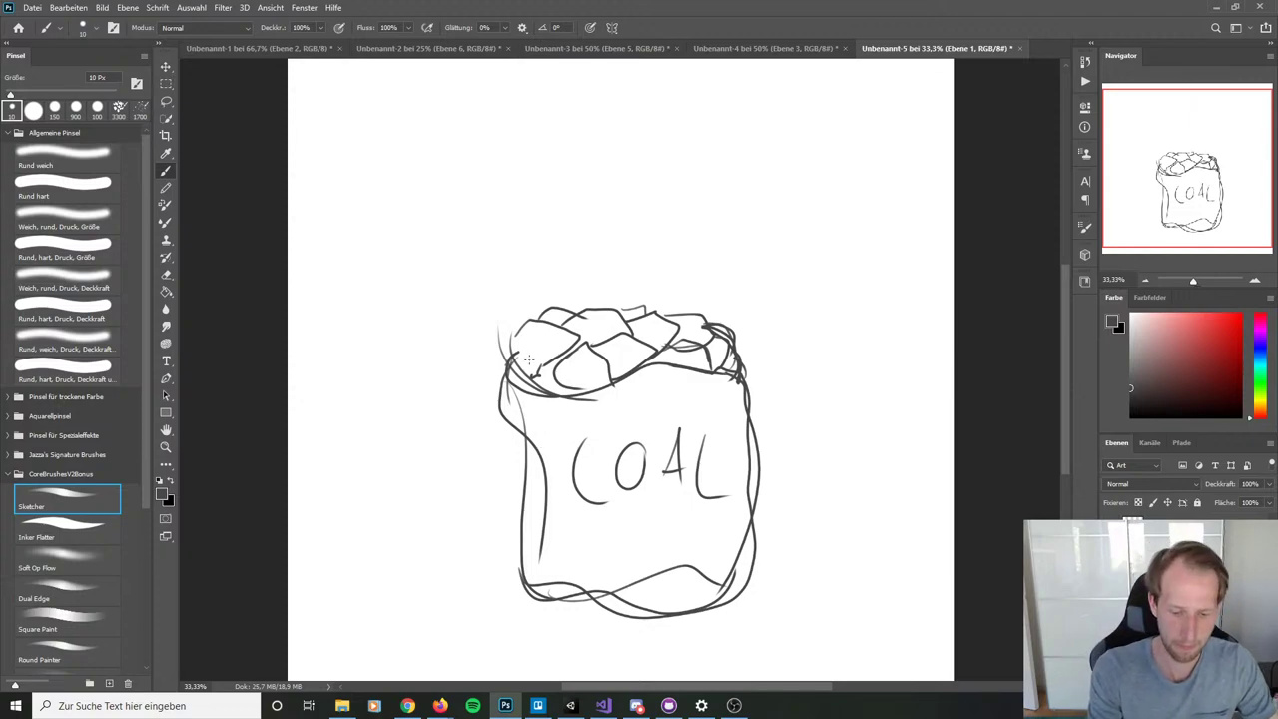
mouse_move(505, 365)
left_mouse_down()
mouse_move(531, 461)
mouse_move(517, 493)
mouse_move(519, 589)
mouse_move(575, 605)
left_mouse_up()
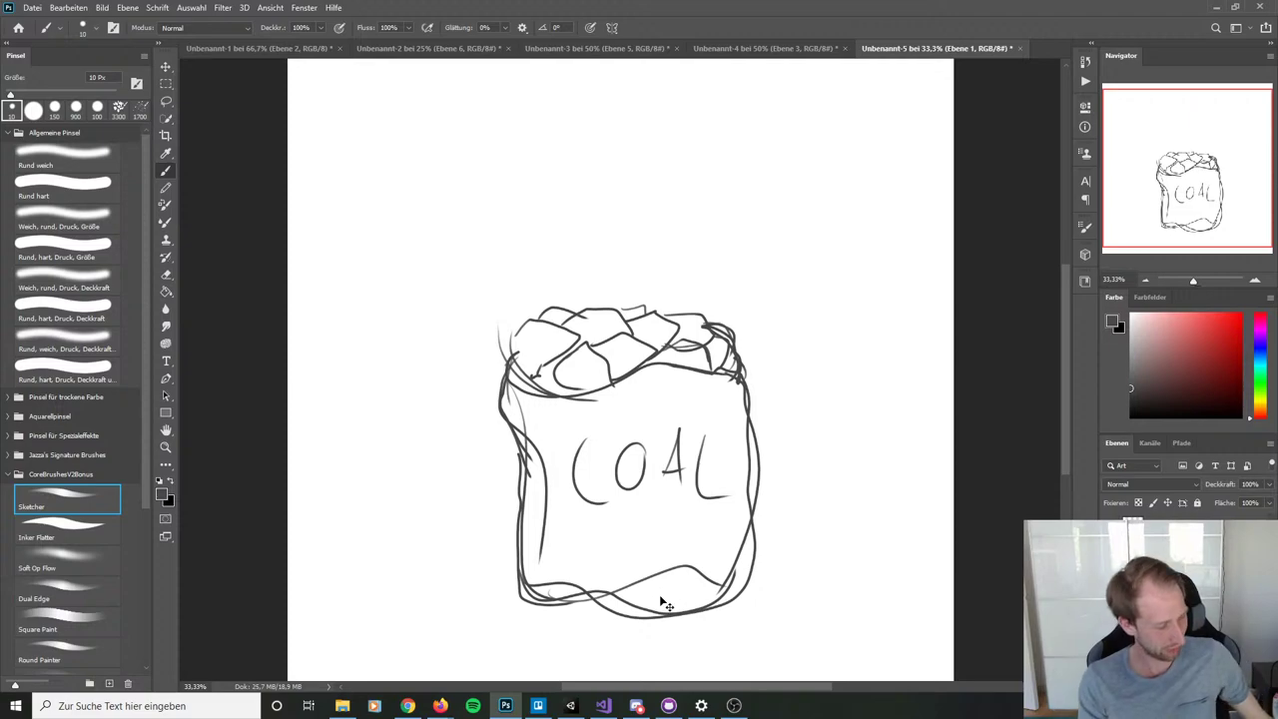
Step: Move the whole coal sack sketch upward to the middle of the canvas with Free Transform and resume the Brush tool
key("ctrl+minus")
key("ctrl+plus")
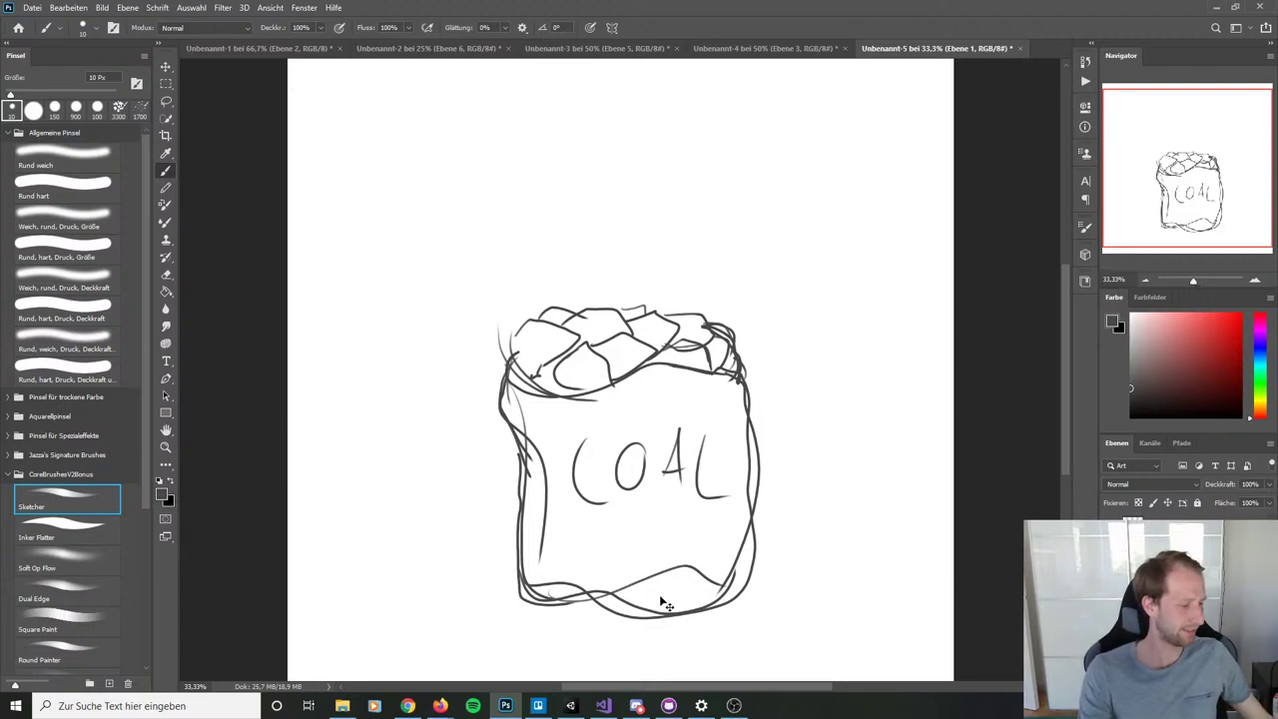
key("ctrl+t")
left_click_drag(649, 450, 649, 351)
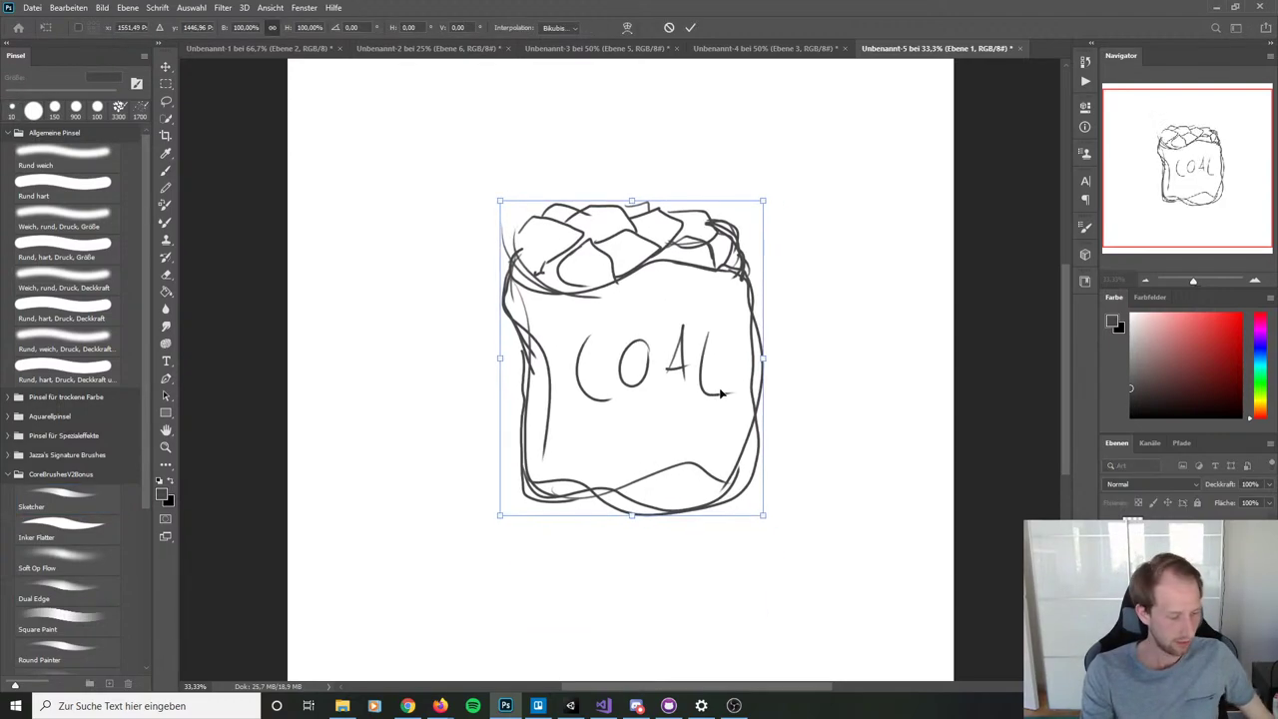
key("Return")
key("b")
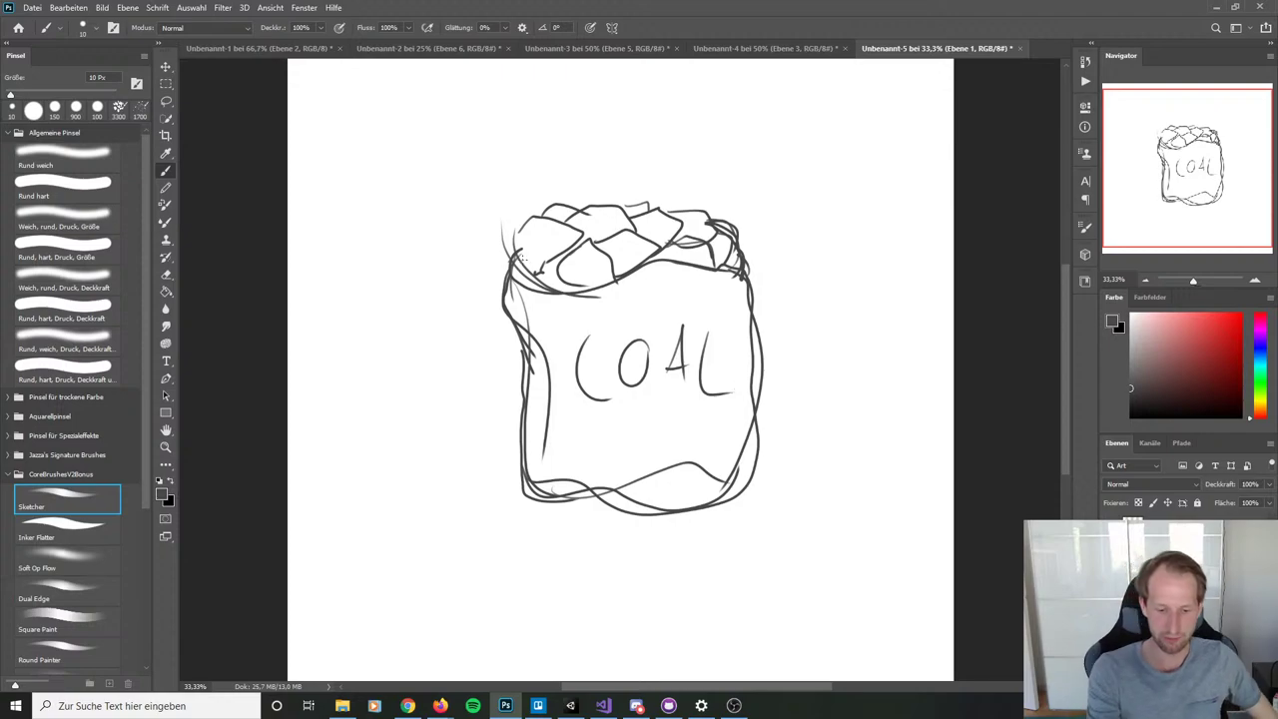
Step: Refine the sketch with extra strokes on the outer coal lump, along the sack's rim and down its folded side
mouse_move(511, 240)
left_mouse_down()
mouse_move(520, 272)
mouse_move(543, 274)
mouse_move(526, 229)
mouse_move(575, 224)
left_mouse_up()
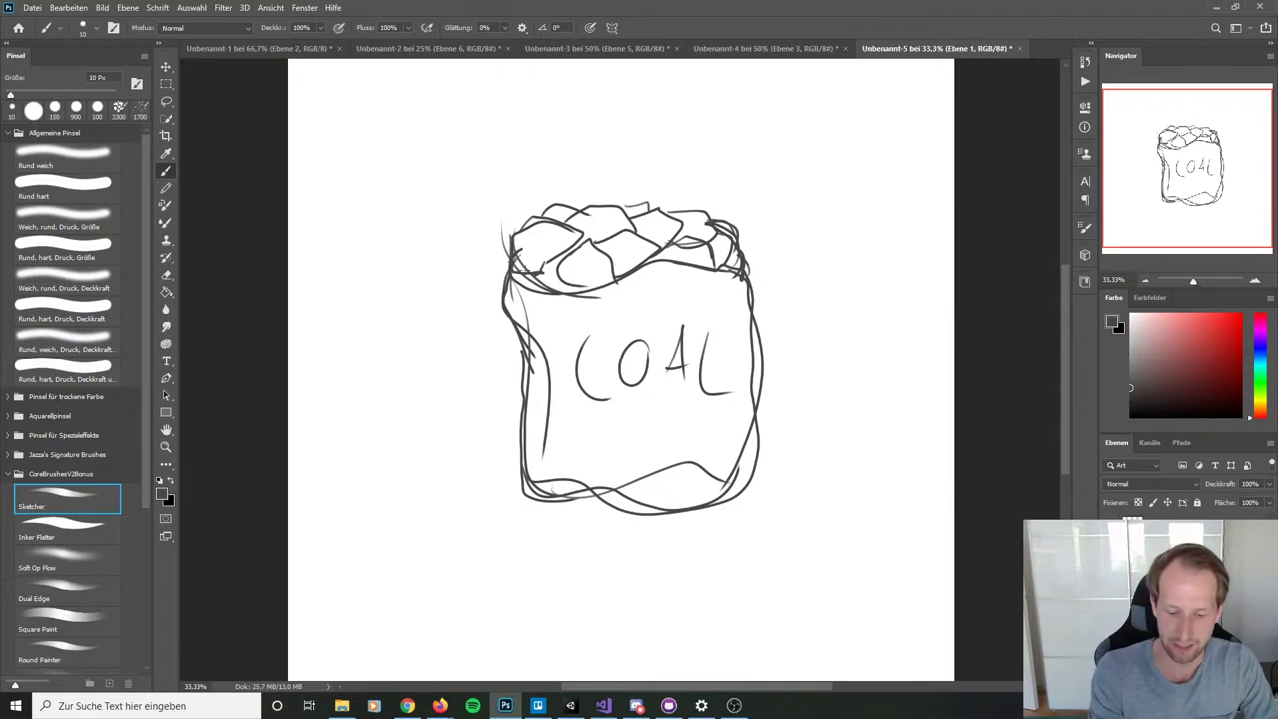
left_click_drag(519, 291, 732, 276)
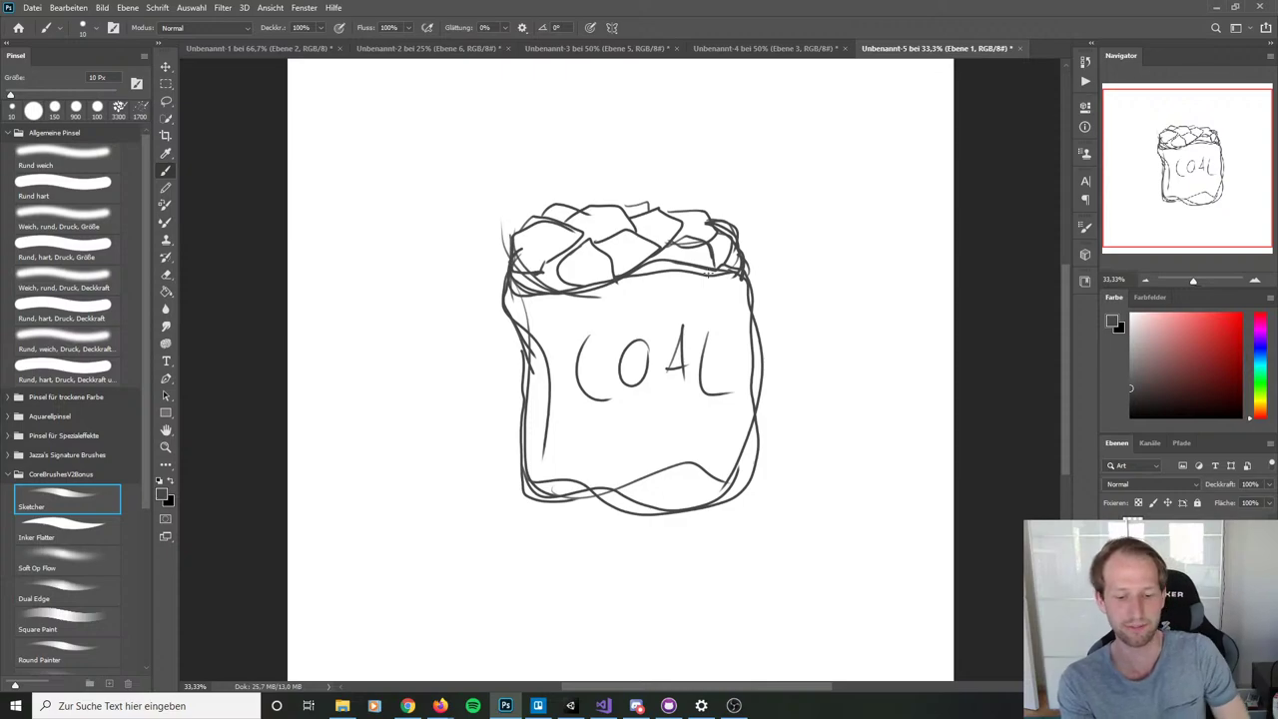
mouse_move(504, 301)
left_mouse_down()
mouse_move(526, 353)
mouse_move(529, 445)
left_mouse_up()
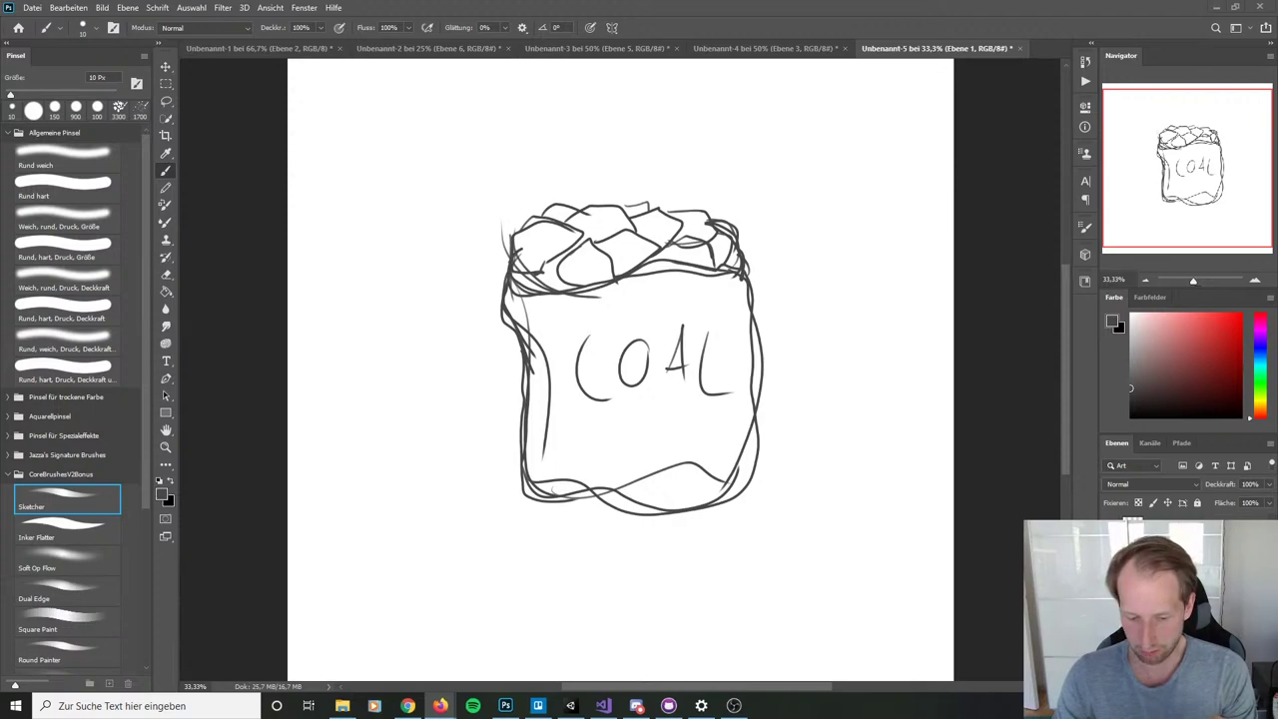
Step: Add a new layer above the sketch, fade the sketch layer to 33% opacity, and select the Rund hart brush
key("ctrl+shift+alt+n")
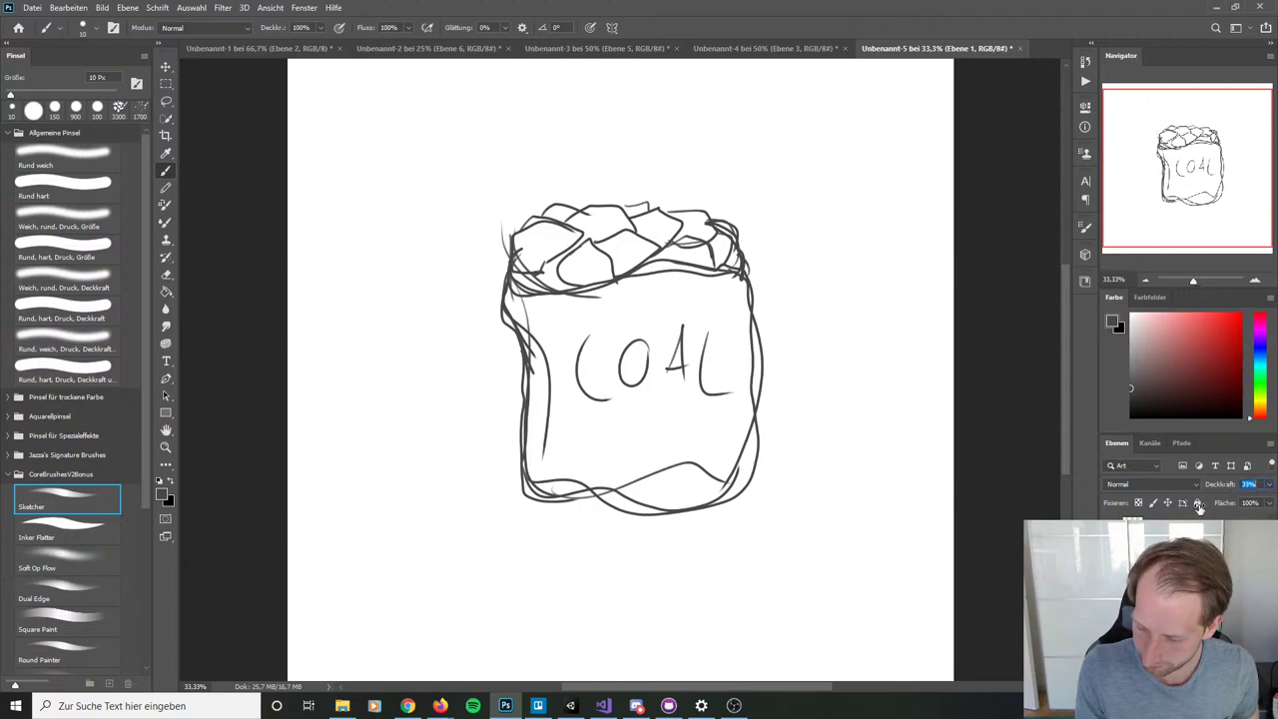
key("3")
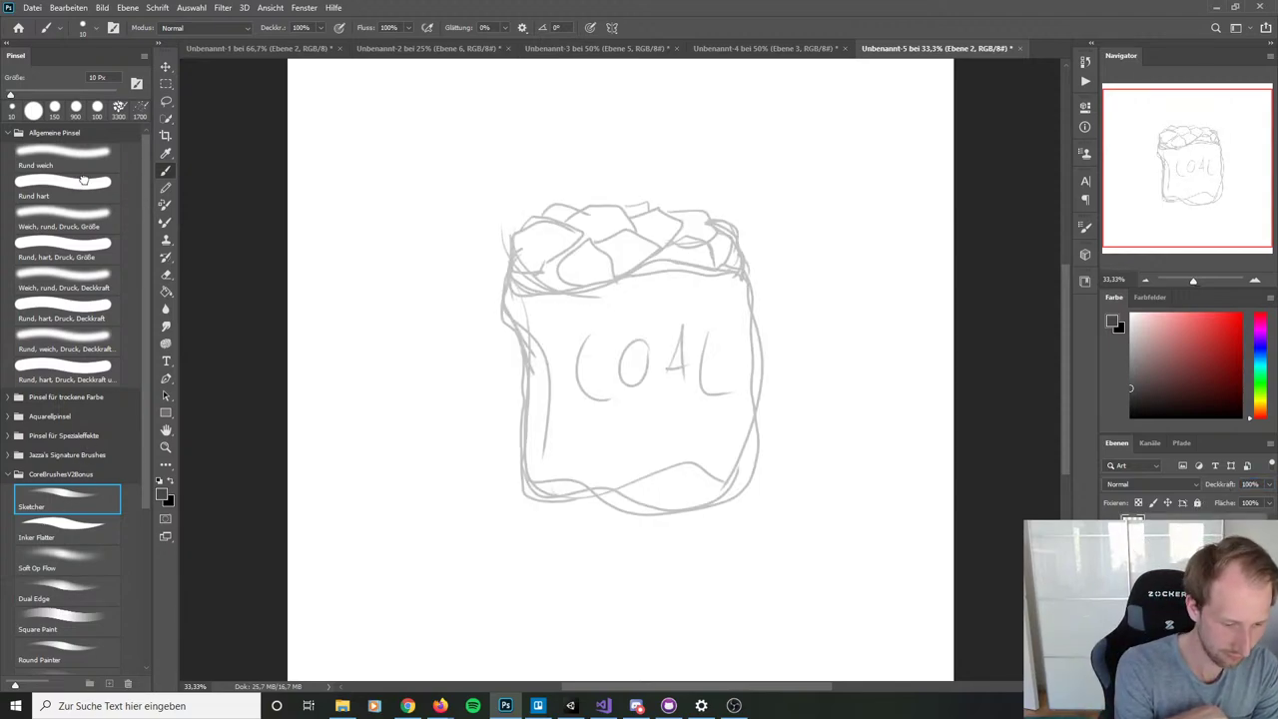
left_click(85, 184)
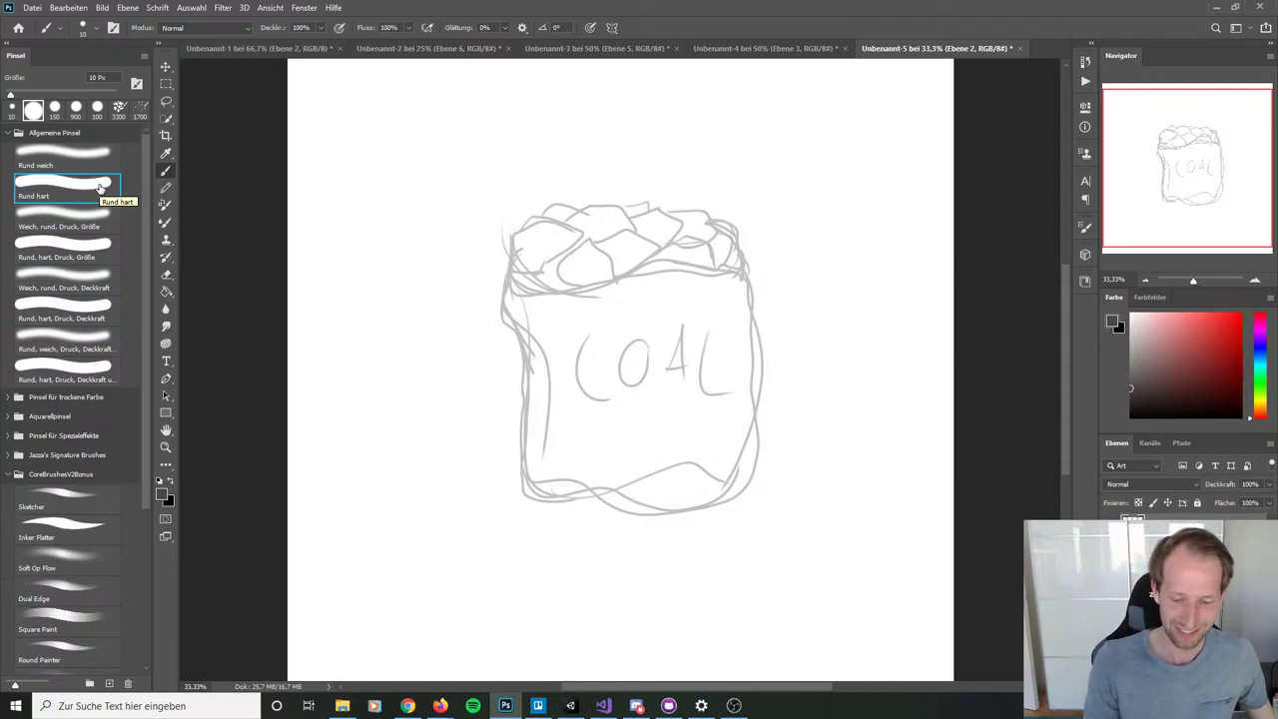
Step: Try a rim stroke over the faded sketch, undo the test marks, and set the foreground colour to black
key("ctrl+plus")
left_click_drag(750, 288, 777, 405)
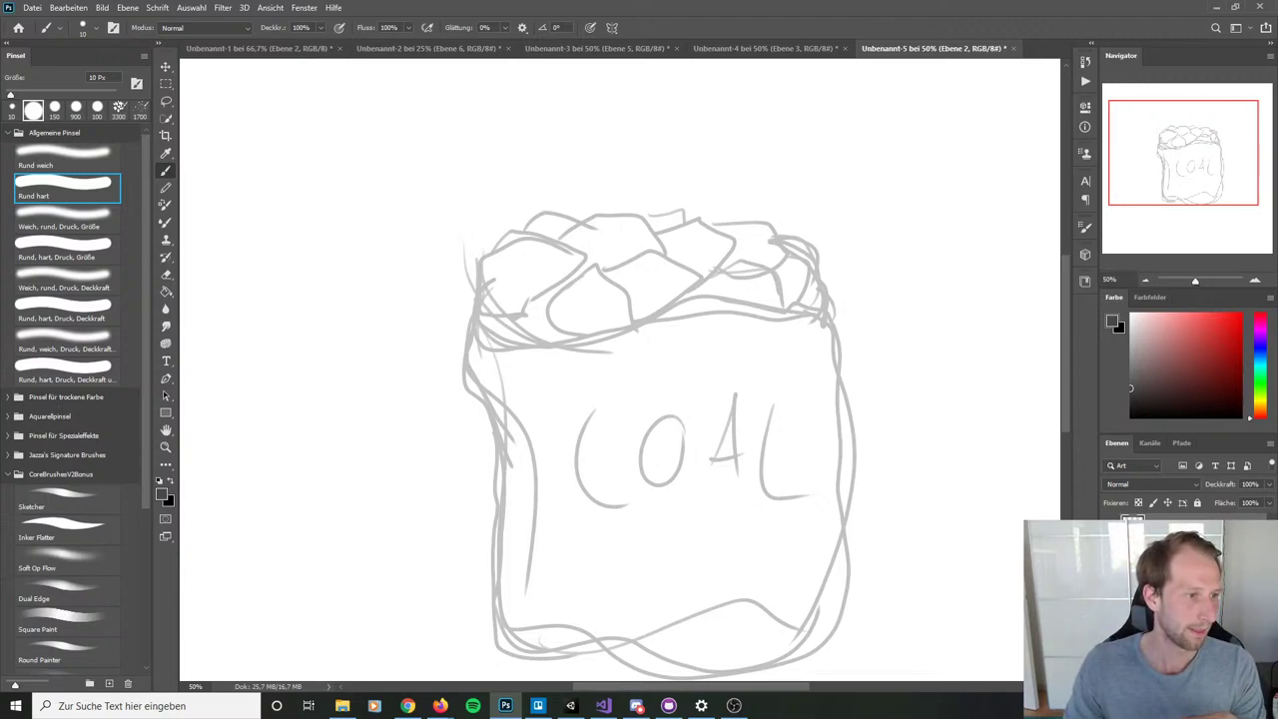
key("alt+Tab")
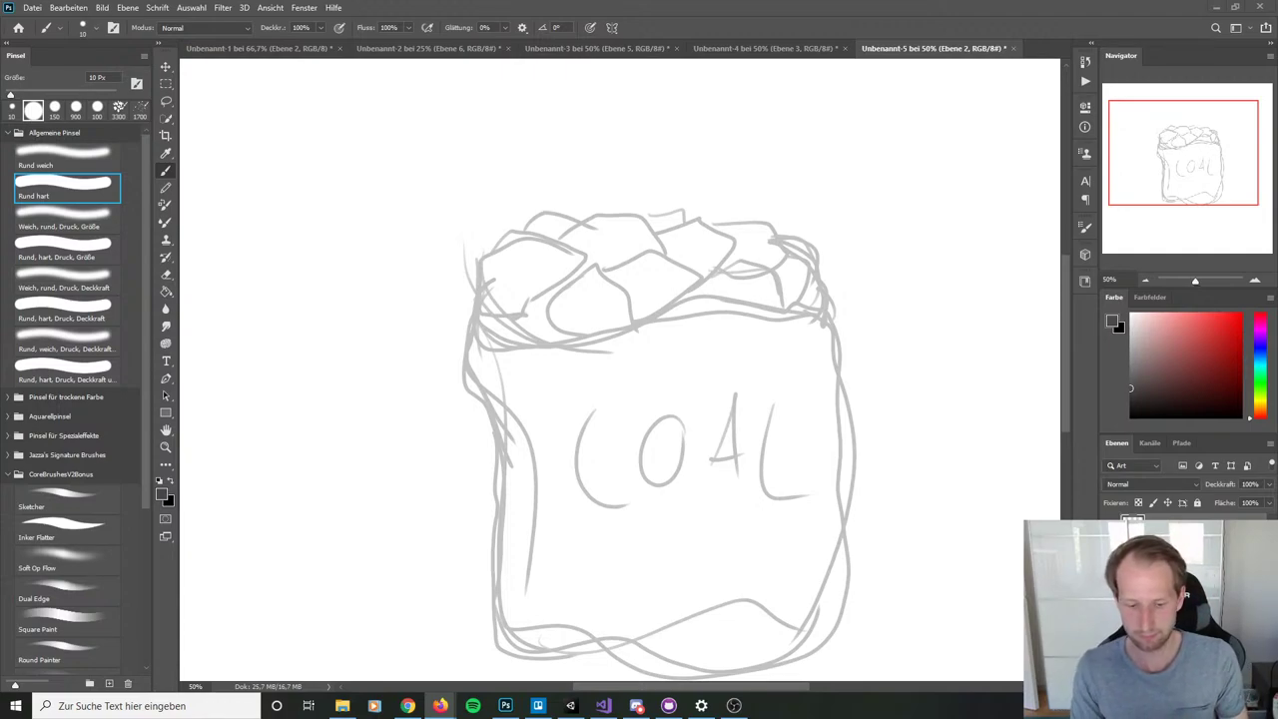
left_click(983, 254)
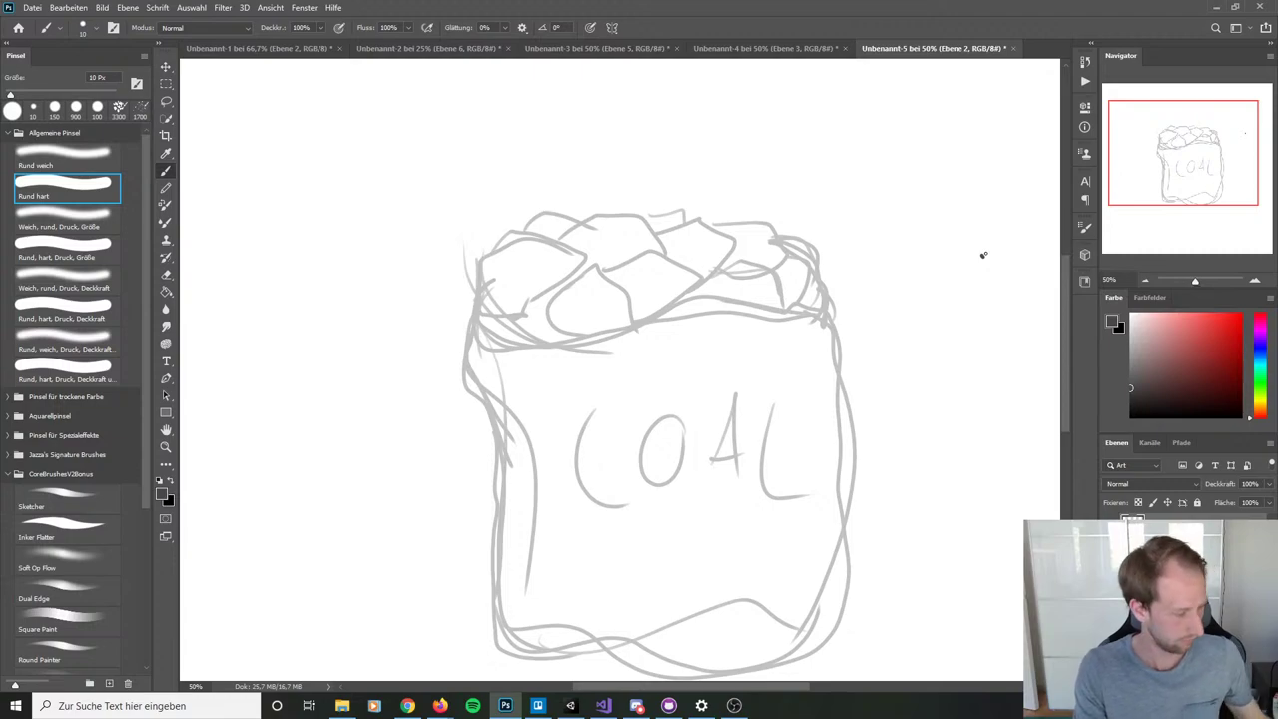
mouse_move(486, 290)
left_mouse_down()
mouse_move(509, 353)
mouse_move(717, 320)
mouse_move(806, 326)
mouse_move(829, 286)
left_mouse_up()
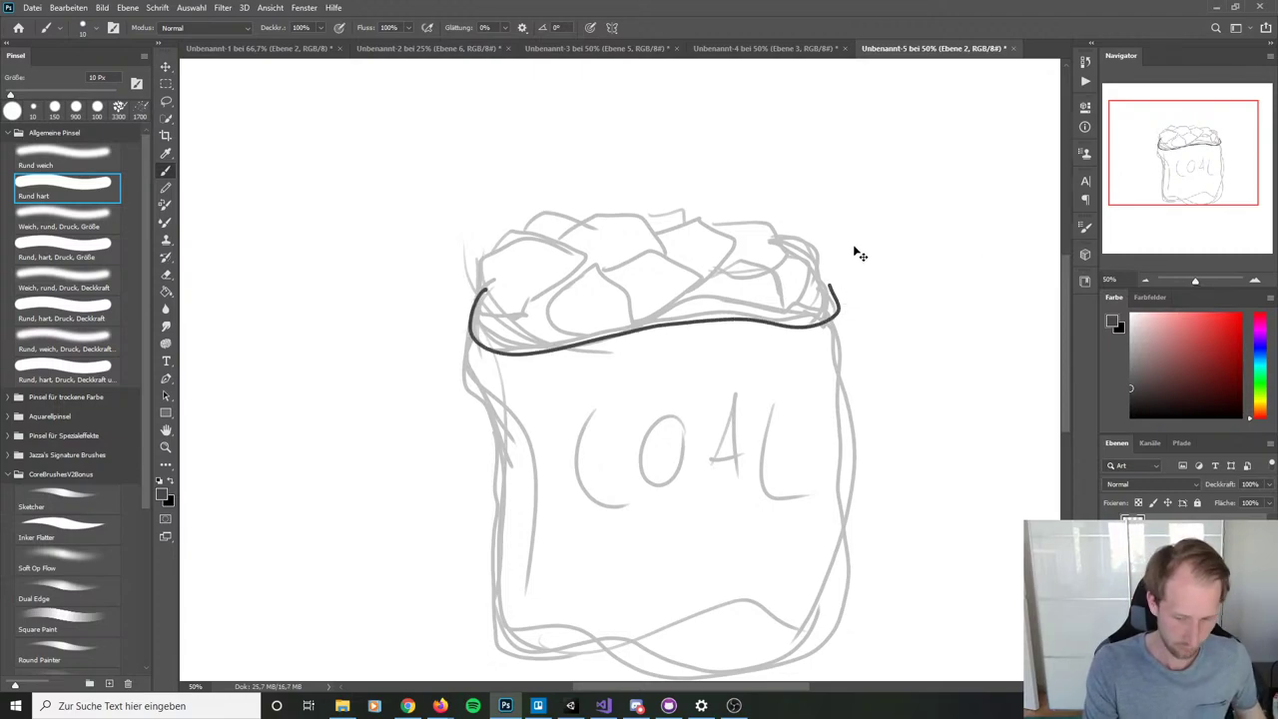
key("ctrl+z")
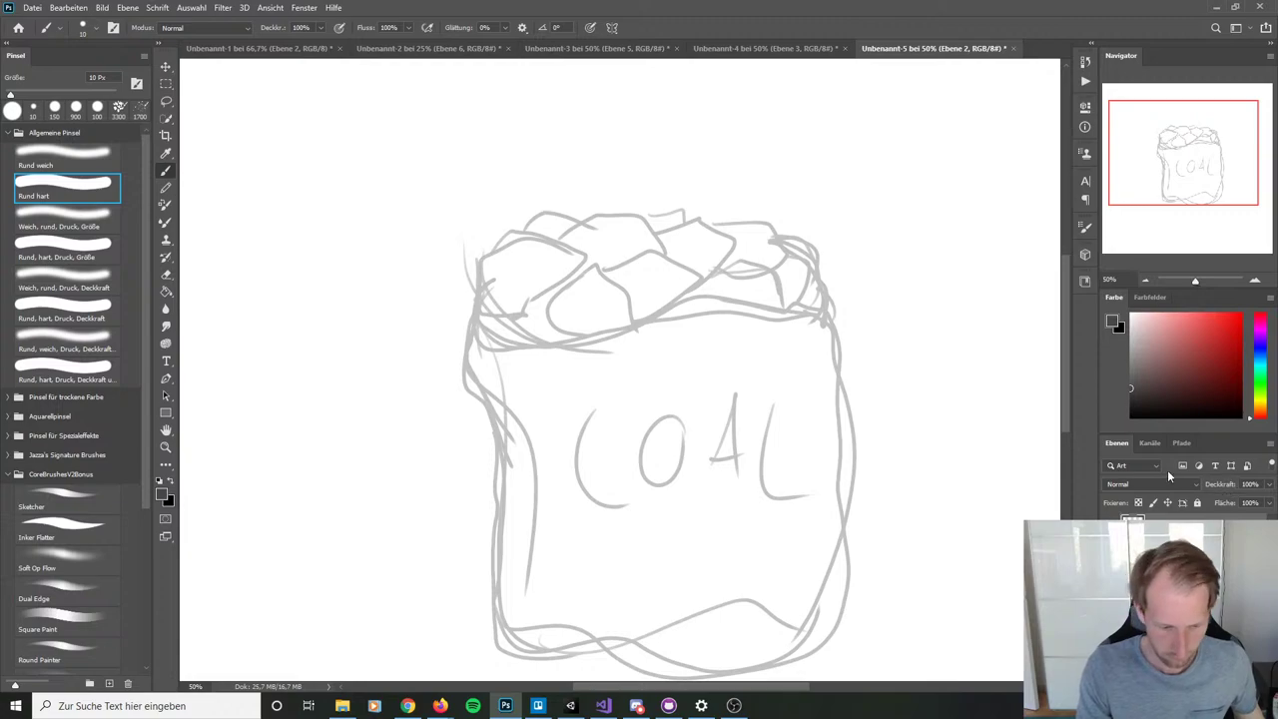
key("x")
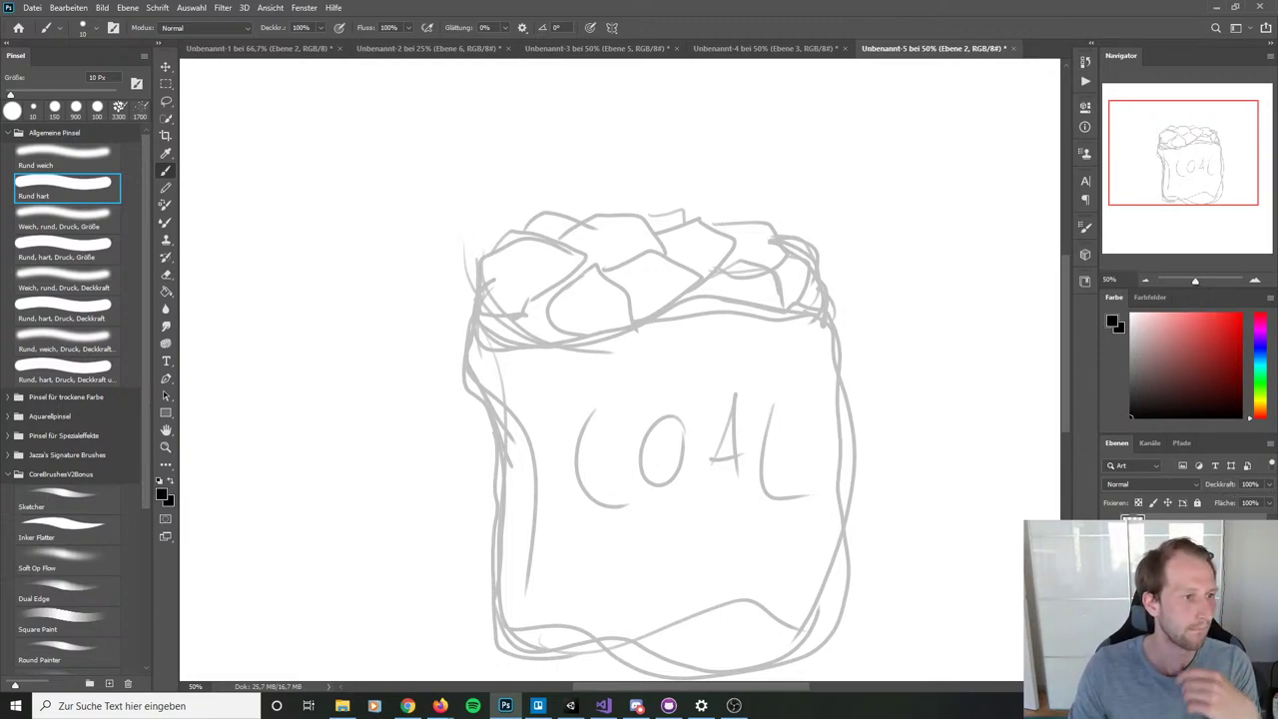
Step: Switch to Firefox and look through the Home, Videos, Channels and About sections of the open YouTube channel
key("alt+Tab")
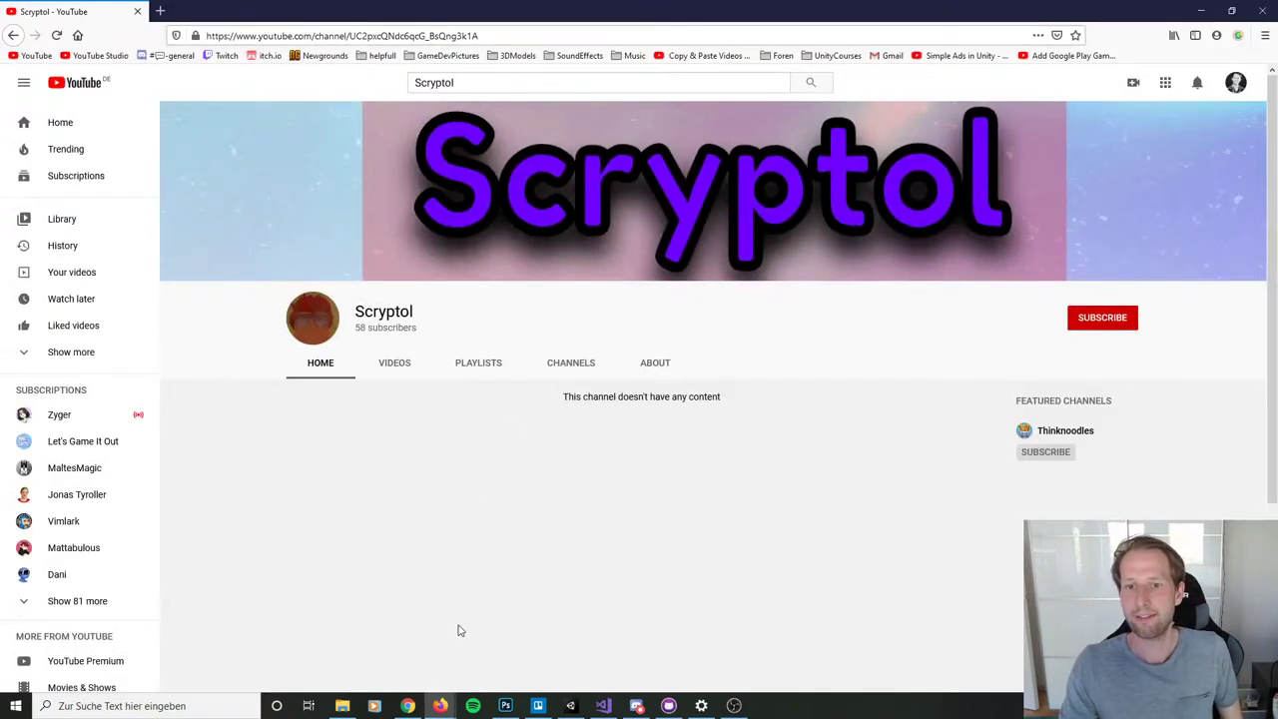
left_click(391, 361)
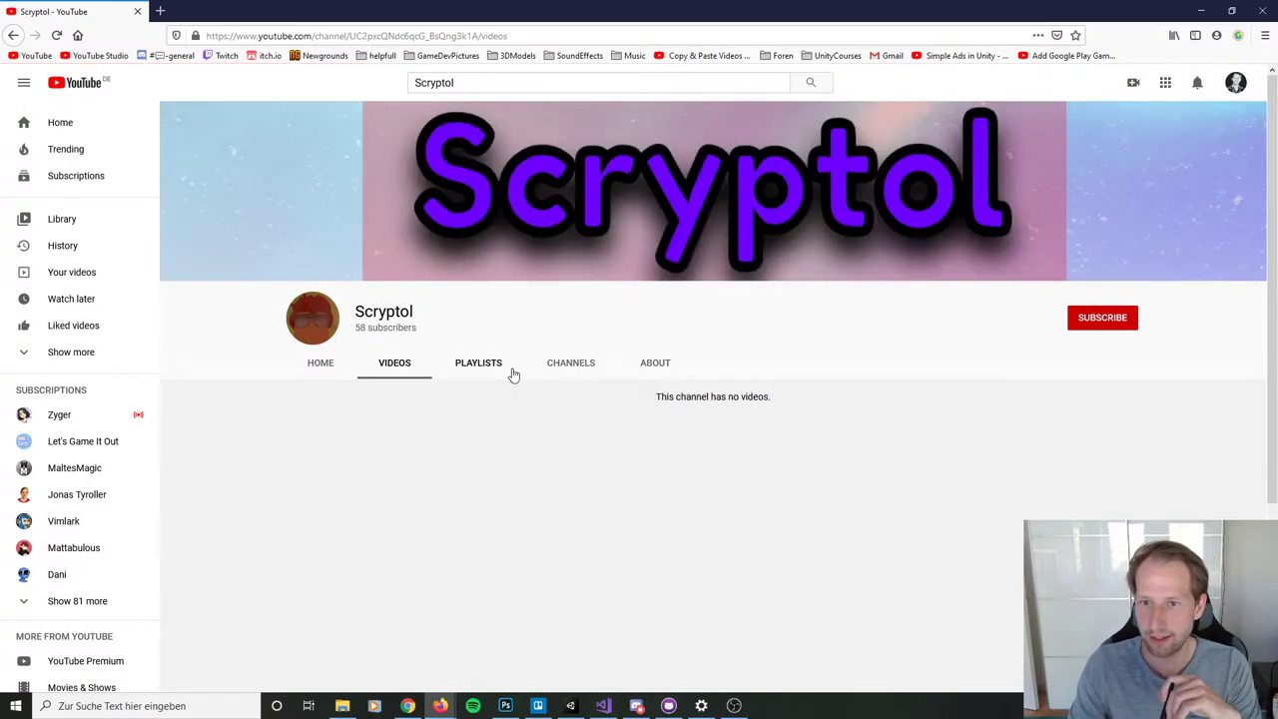
left_click(588, 365)
left_click(654, 363)
left_click(399, 362)
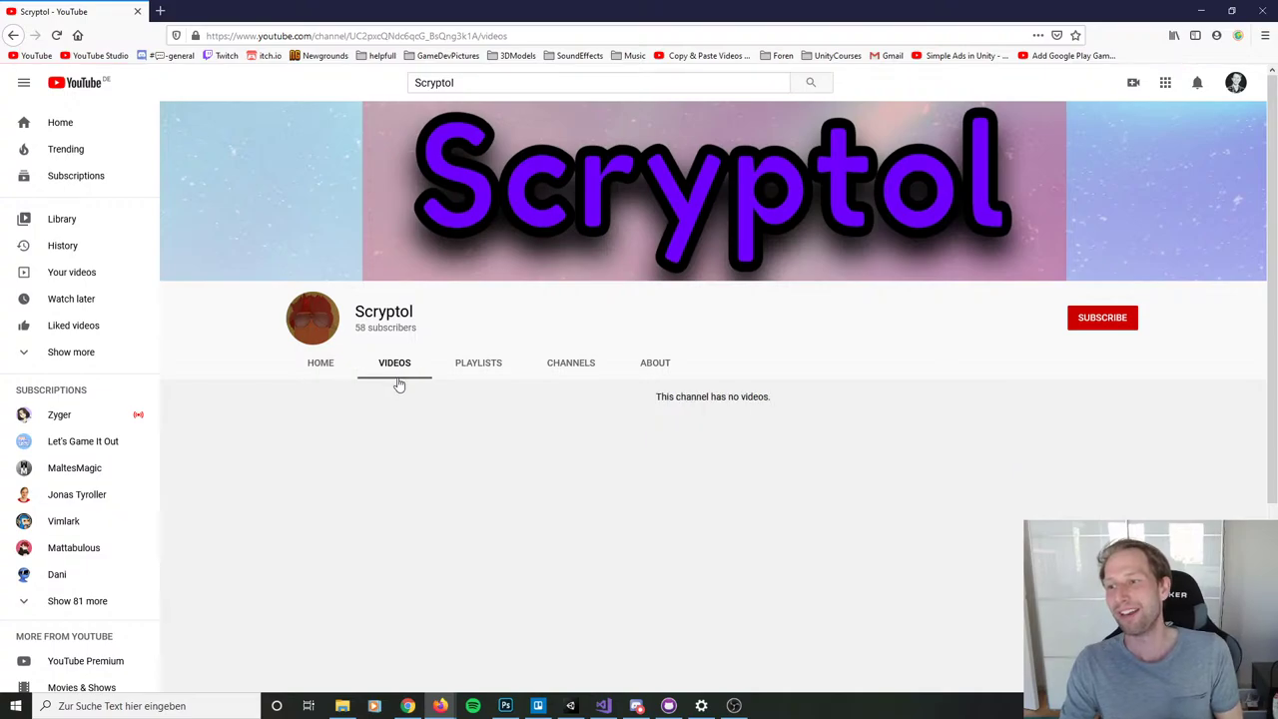
left_click(316, 371)
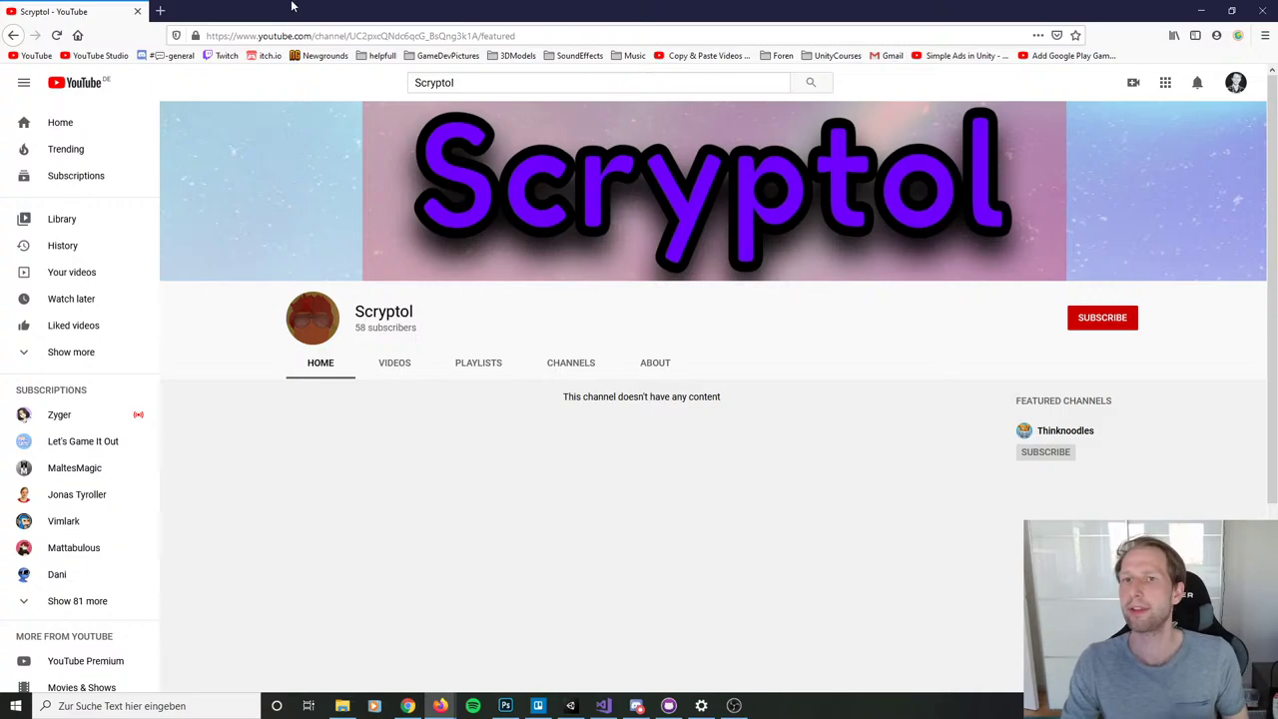
left_click(394, 366)
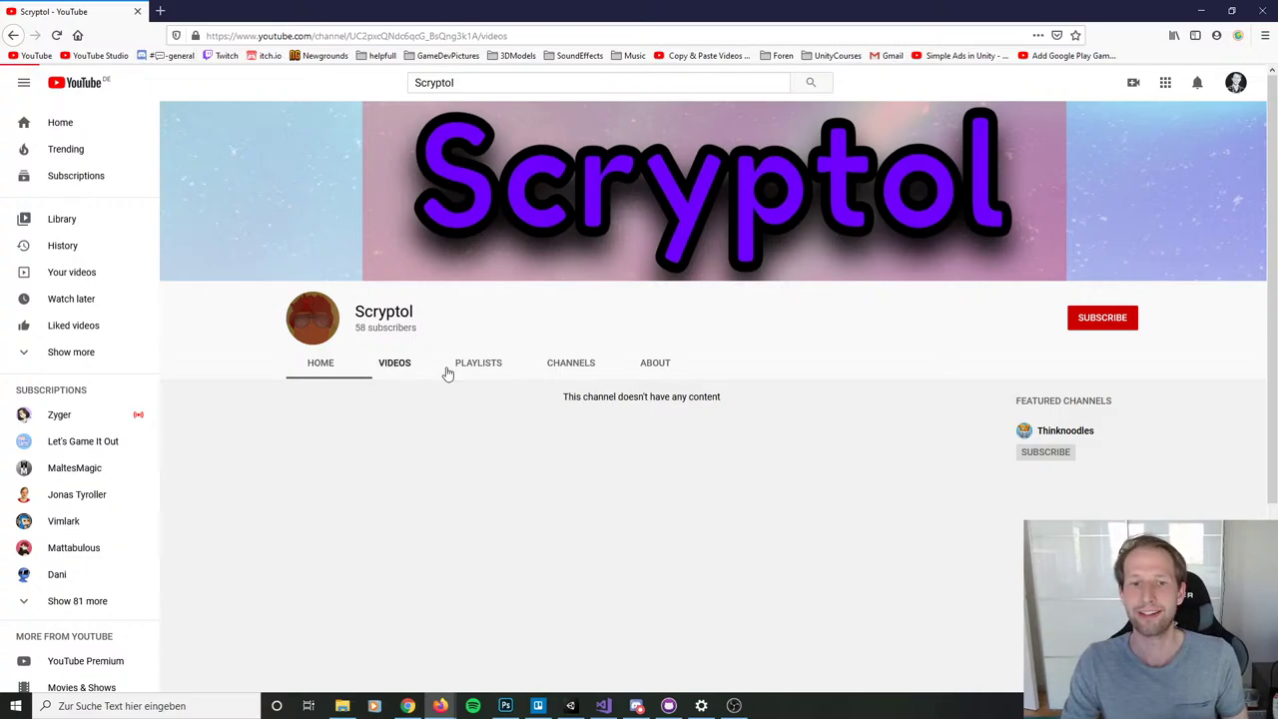
left_click(346, 359)
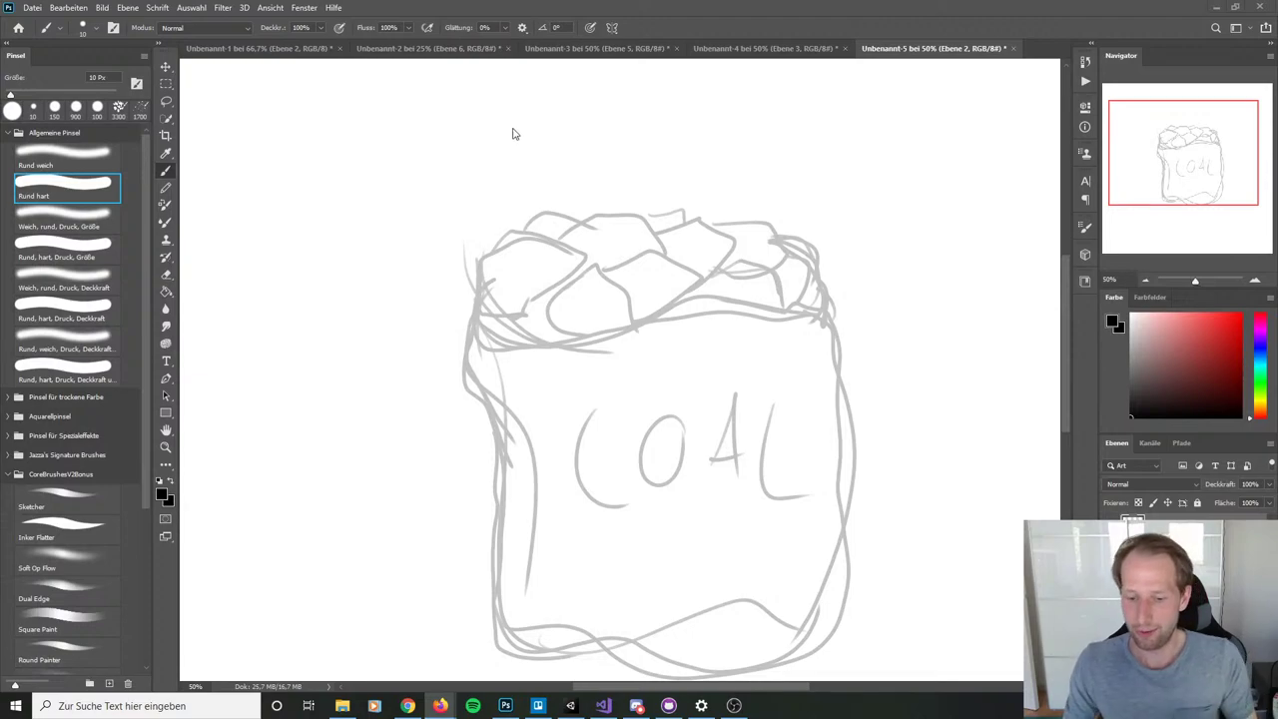
Step: Return to Photoshop and ink the sack's rim in black, plus the coal lumps at the opening's right end
left_click(955, 205)
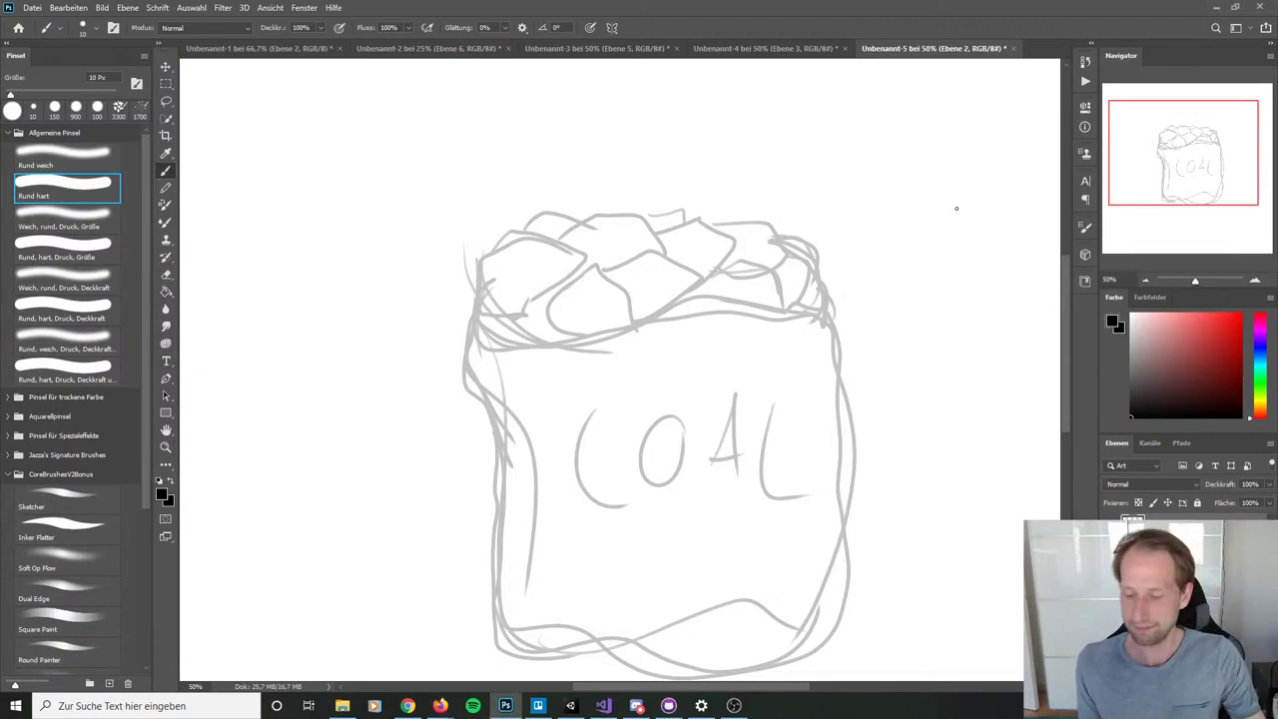
mouse_move(483, 291)
left_mouse_down()
mouse_move(477, 327)
mouse_move(558, 353)
mouse_move(667, 320)
mouse_move(806, 311)
mouse_move(802, 256)
left_mouse_up()
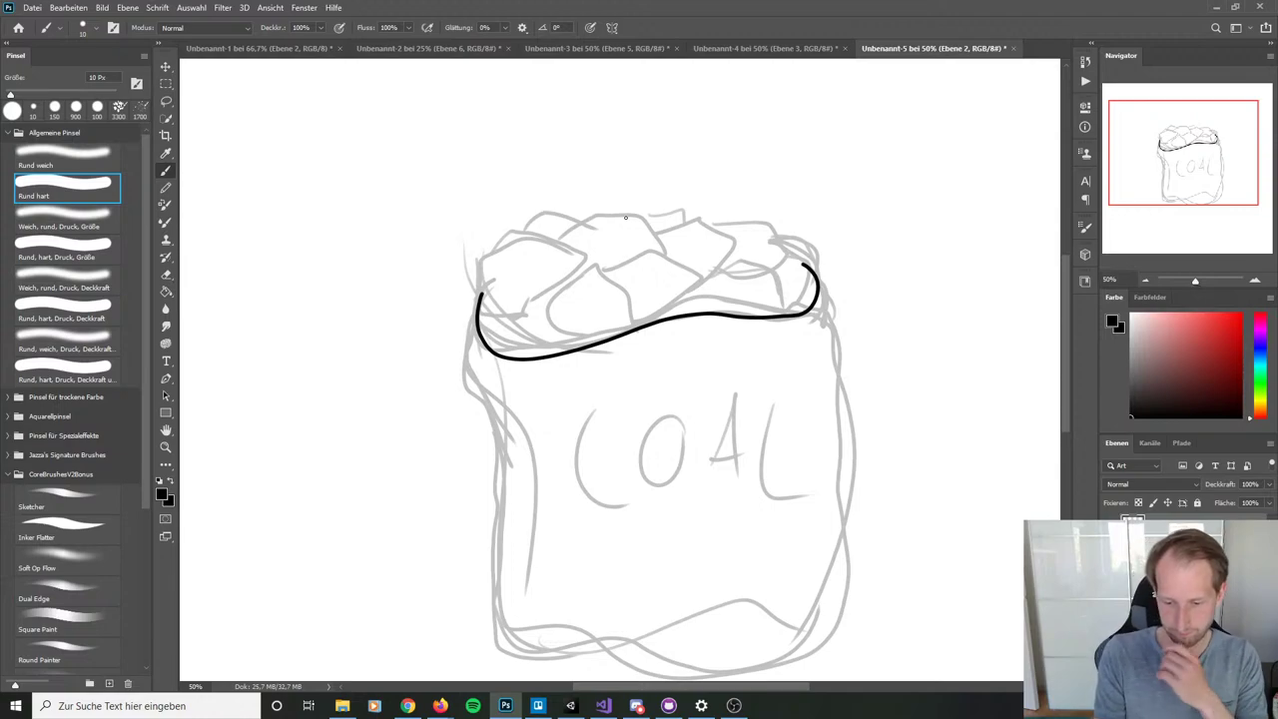
mouse_move(778, 259)
left_mouse_down()
mouse_move(805, 260)
mouse_move(804, 296)
mouse_move(776, 306)
left_mouse_up()
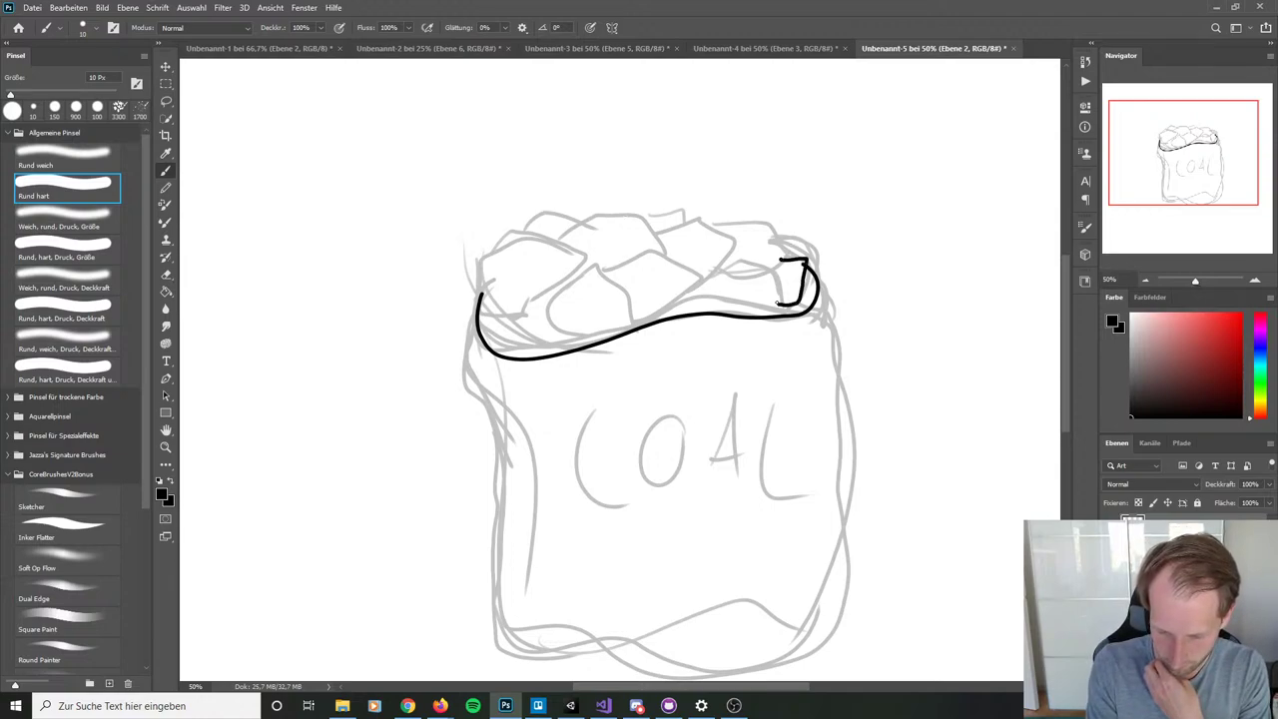
mouse_move(709, 283)
left_mouse_down()
mouse_move(776, 277)
mouse_move(778, 307)
left_mouse_up()
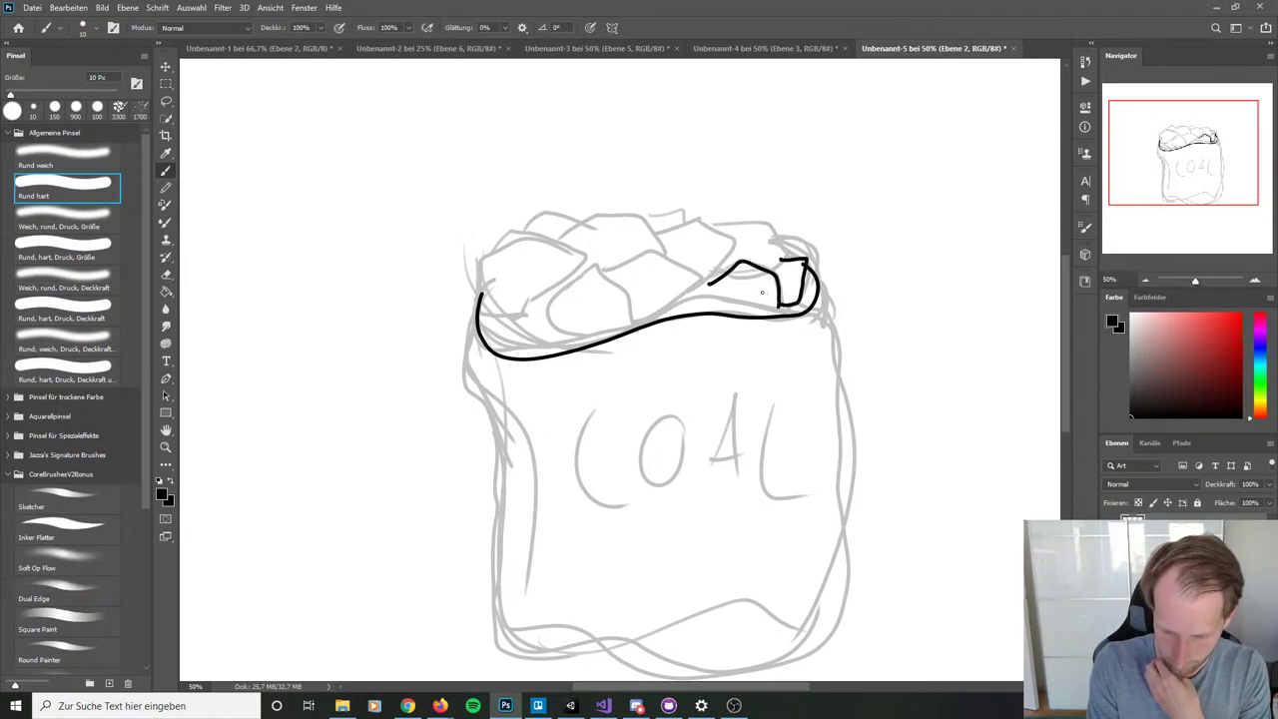
left_click_drag(709, 283, 786, 310)
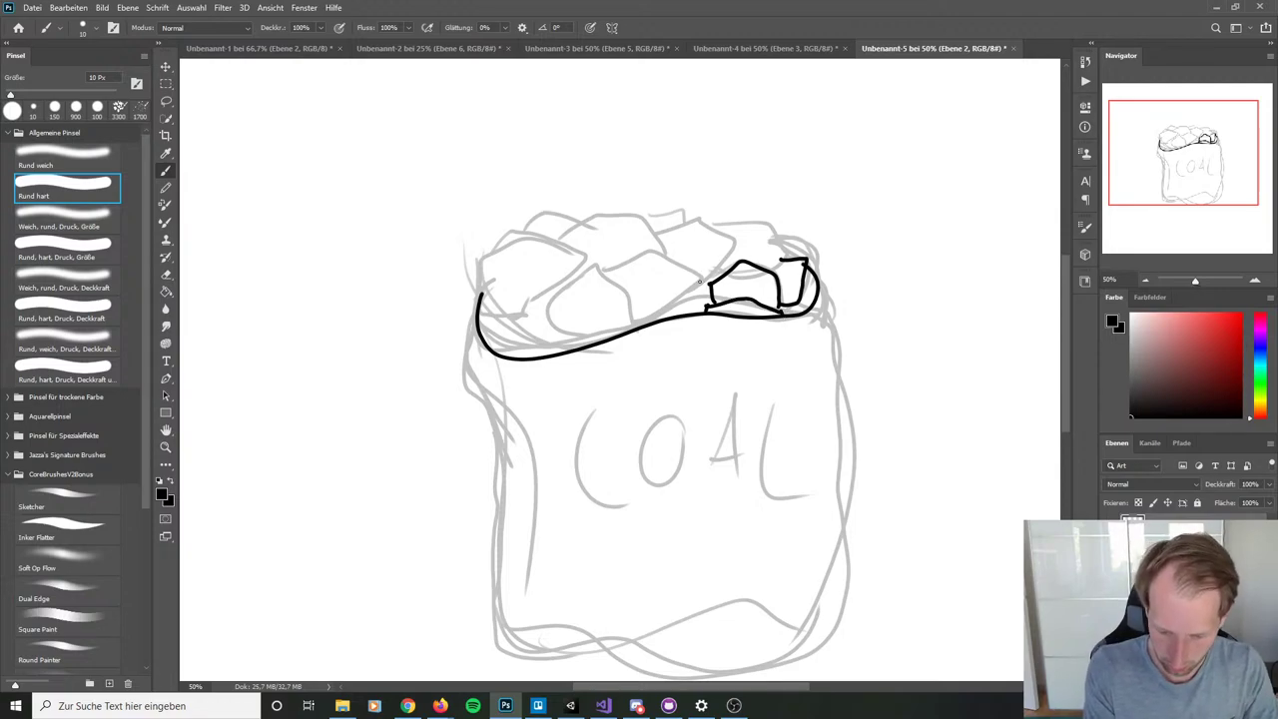
Step: Ink the front coal lumps at the middle and left of the opening, redrawing the far-left lump flatter
mouse_move(635, 317)
left_mouse_down()
mouse_move(690, 278)
mouse_move(658, 253)
mouse_move(594, 267)
mouse_move(633, 321)
left_mouse_up()
mouse_move(590, 257)
left_mouse_down()
mouse_move(568, 301)
mouse_move(541, 311)
mouse_move(539, 339)
mouse_move(574, 357)
mouse_move(597, 317)
mouse_move(511, 317)
mouse_move(489, 351)
left_mouse_up()
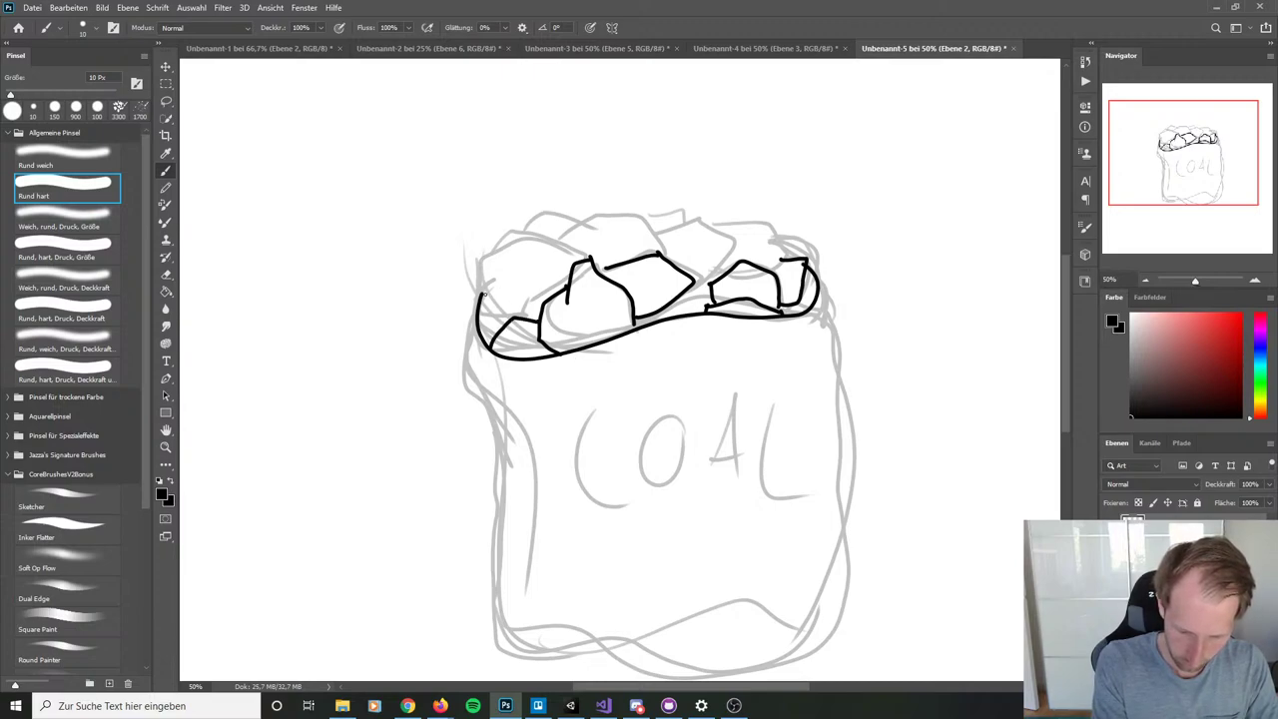
mouse_move(484, 294)
left_mouse_down()
mouse_move(517, 320)
mouse_move(480, 294)
mouse_move(475, 267)
mouse_move(505, 253)
mouse_move(539, 301)
left_mouse_up()
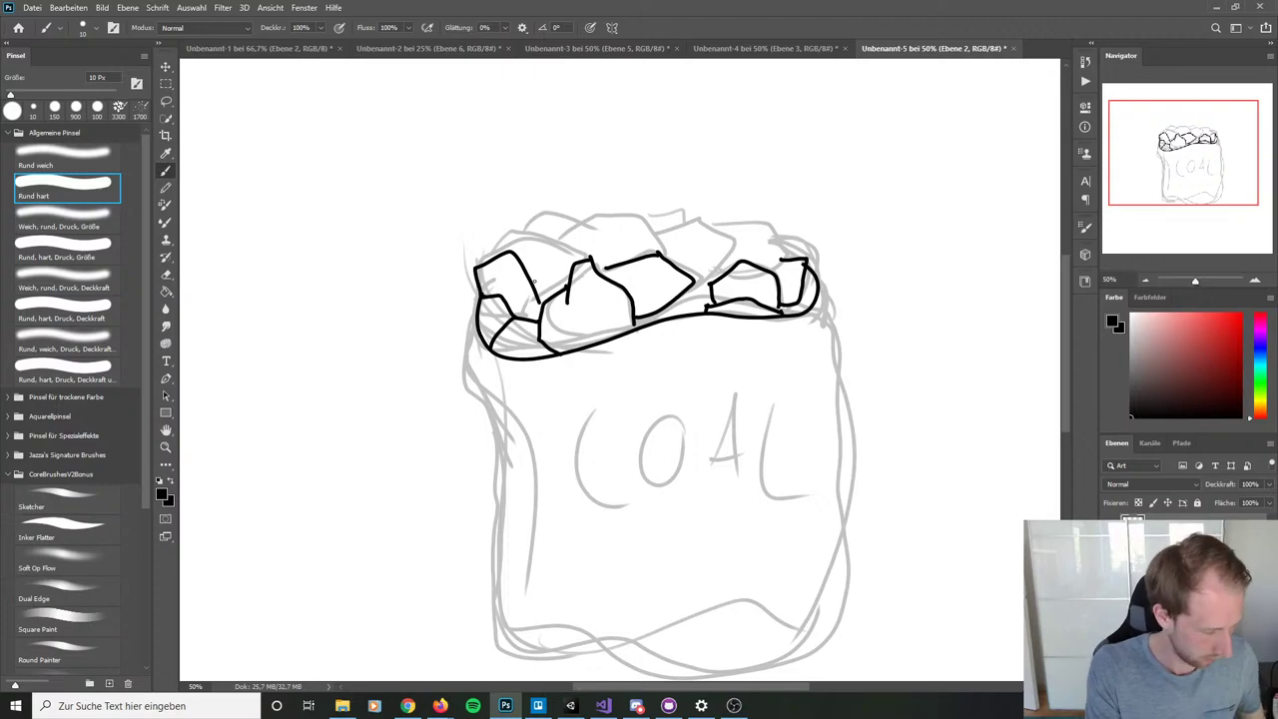
key("ctrl+z")
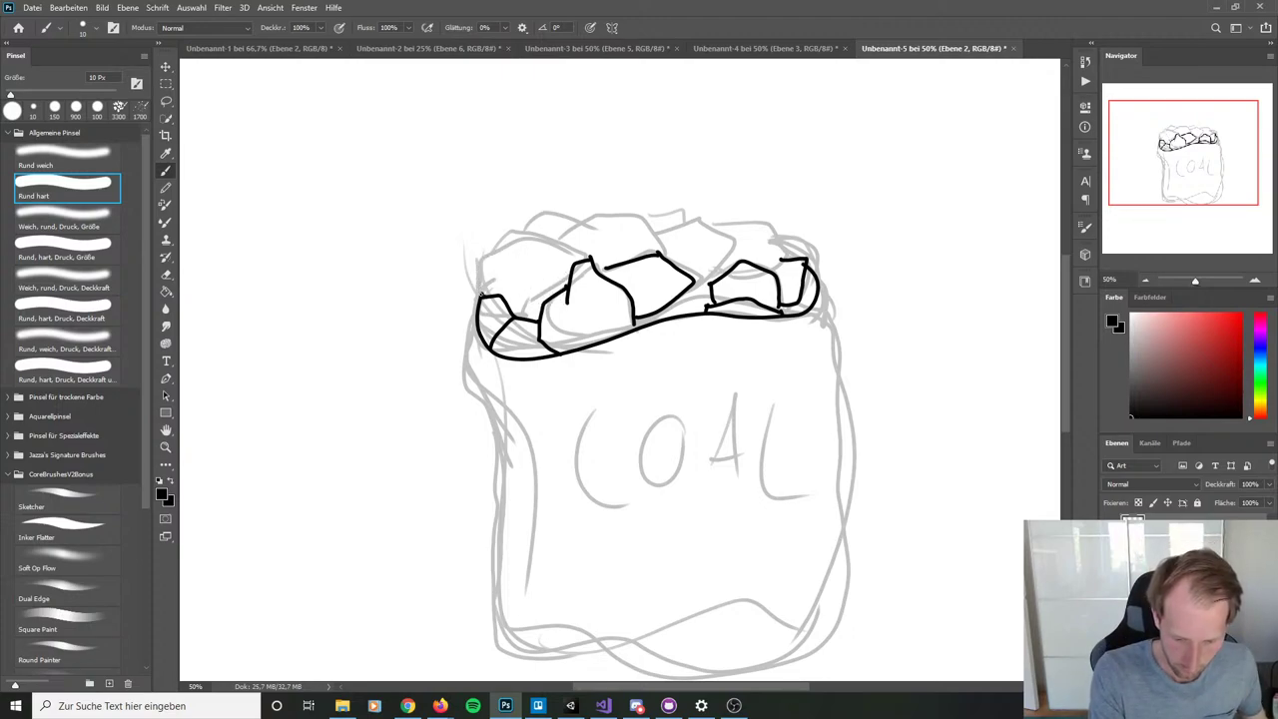
mouse_move(483, 296)
left_mouse_down()
mouse_move(480, 268)
mouse_move(529, 265)
mouse_move(509, 258)
mouse_move(545, 279)
mouse_move(521, 315)
mouse_move(555, 286)
mouse_move(570, 290)
left_mouse_up()
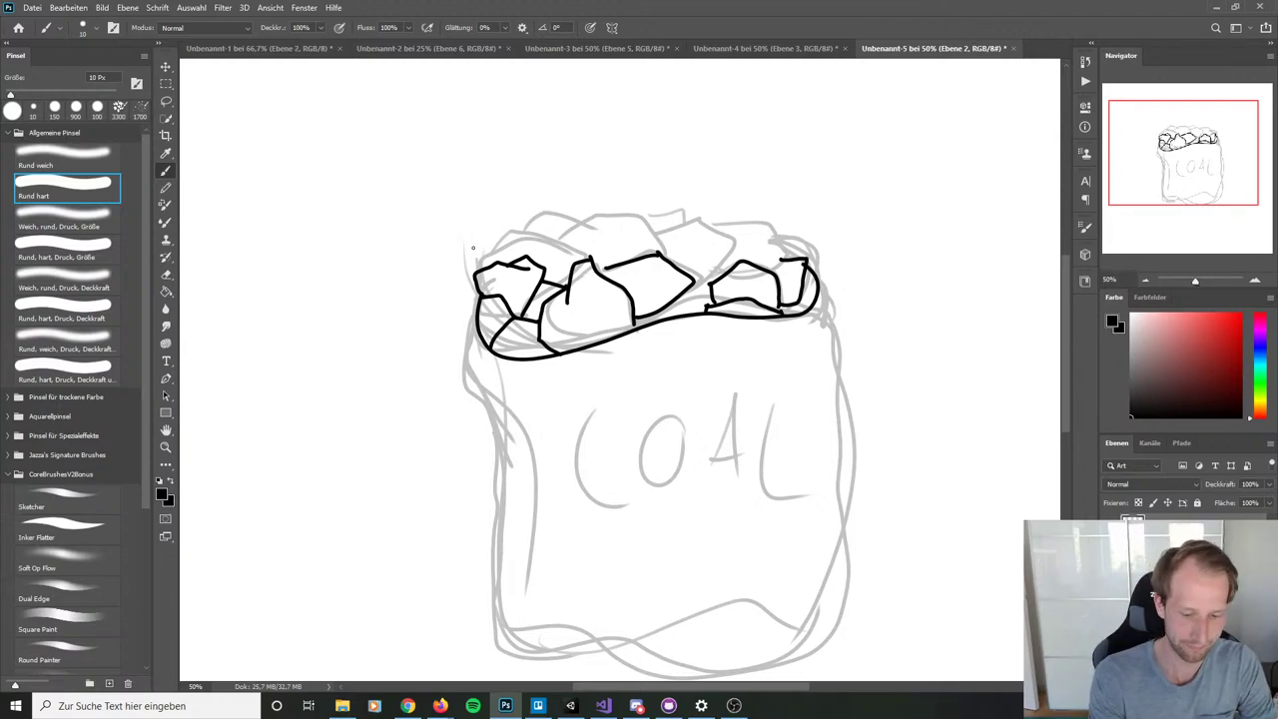
Step: Ink the back row of coal lumps across the sack's opening and close the gaps between neighbouring lumps
mouse_move(481, 269)
left_mouse_down()
mouse_move(540, 247)
mouse_move(541, 267)
mouse_move(571, 237)
left_mouse_up()
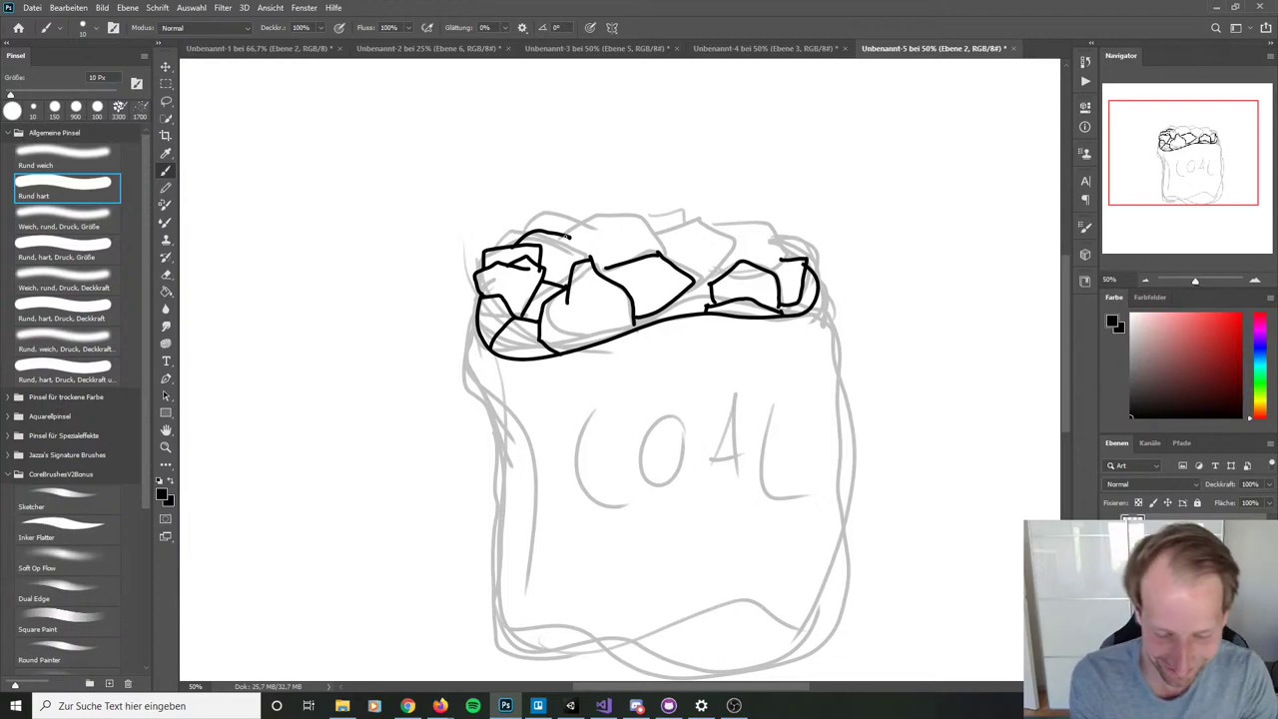
left_click_drag(568, 238, 578, 263)
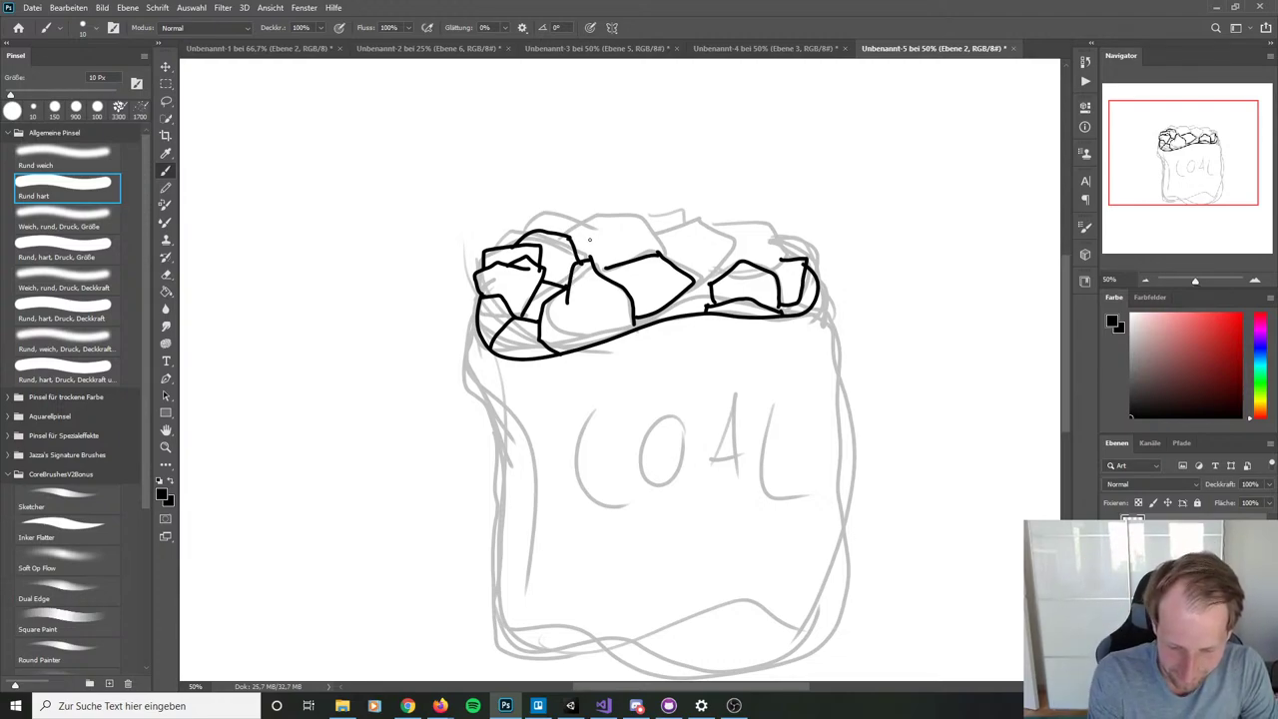
key("ctrl+z")
mouse_move(569, 236)
left_mouse_down()
mouse_move(584, 261)
mouse_move(634, 258)
left_mouse_up()
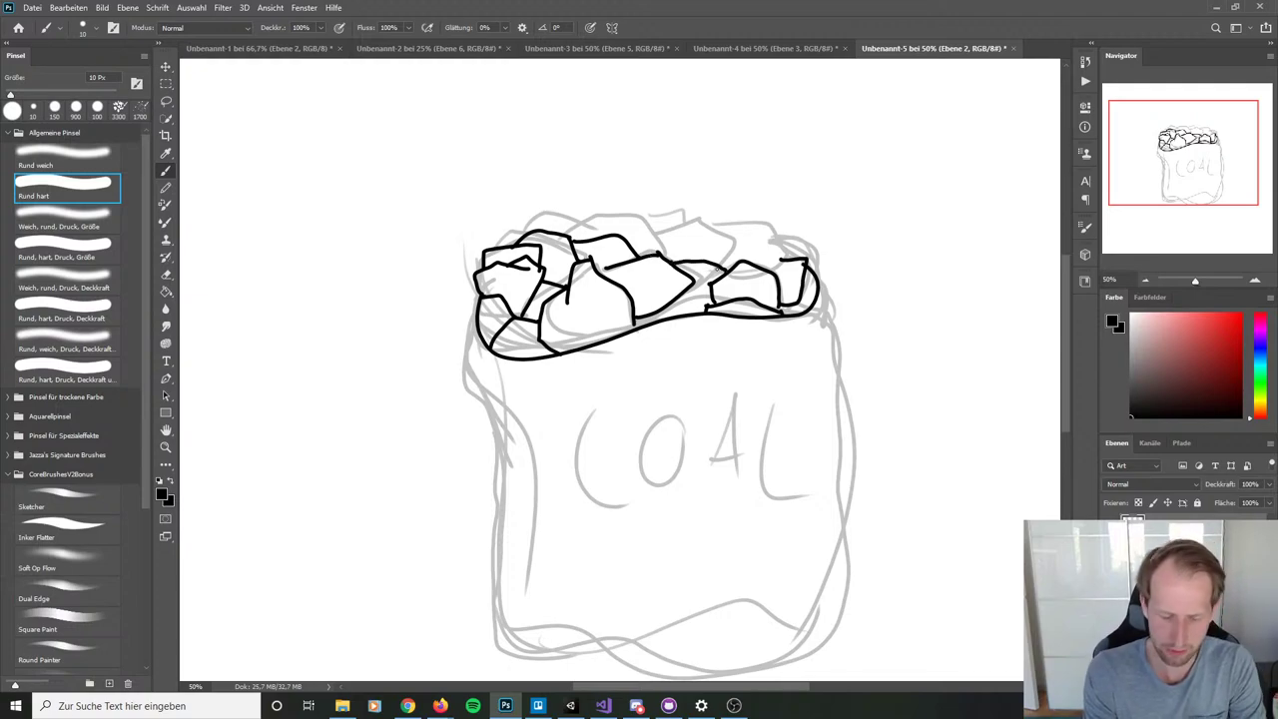
left_click_drag(675, 263, 735, 271)
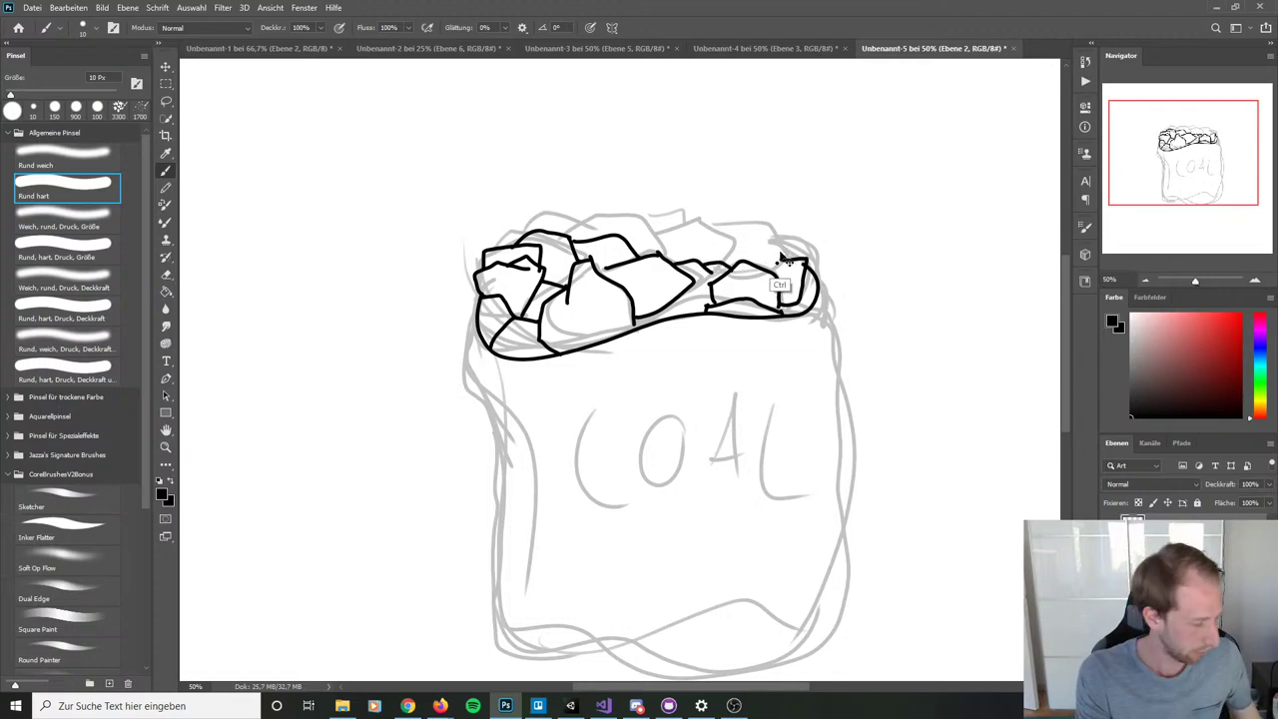
mouse_move(770, 266)
left_mouse_down()
mouse_move(795, 241)
mouse_move(765, 230)
mouse_move(732, 260)
mouse_move(708, 236)
mouse_move(671, 260)
left_mouse_up()
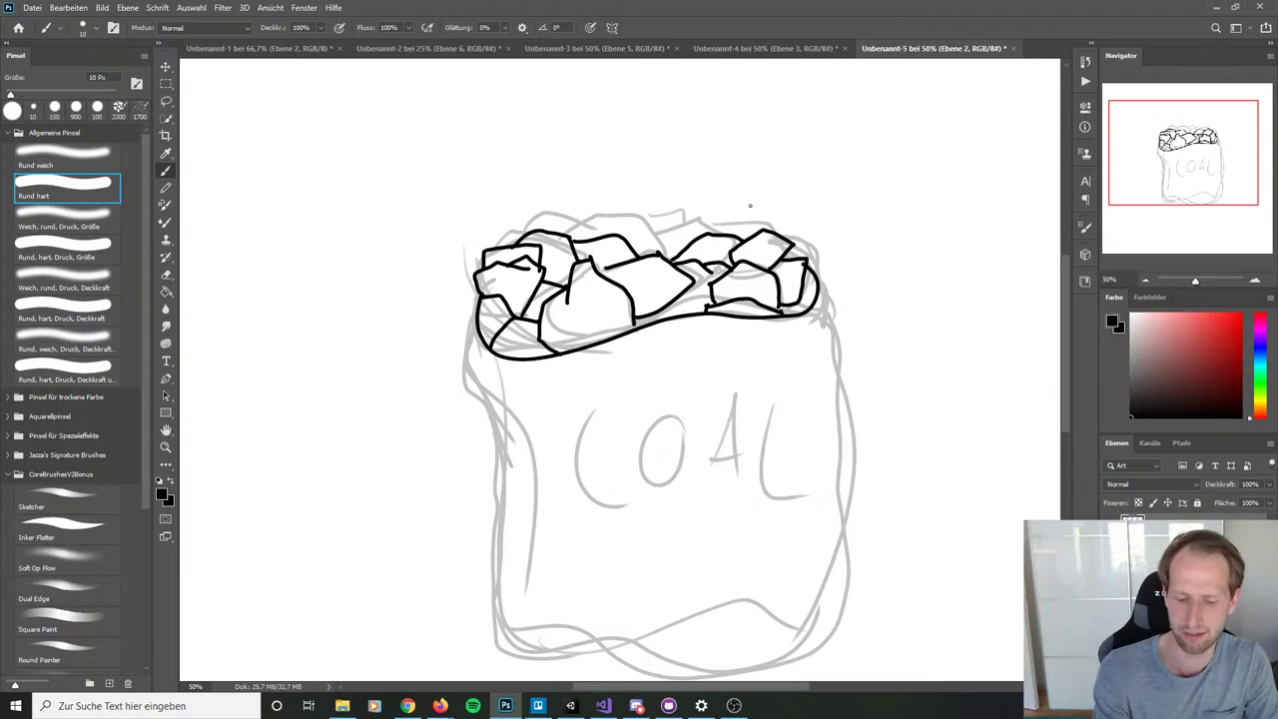
left_click_drag(629, 240, 691, 240)
key("ctrl+z")
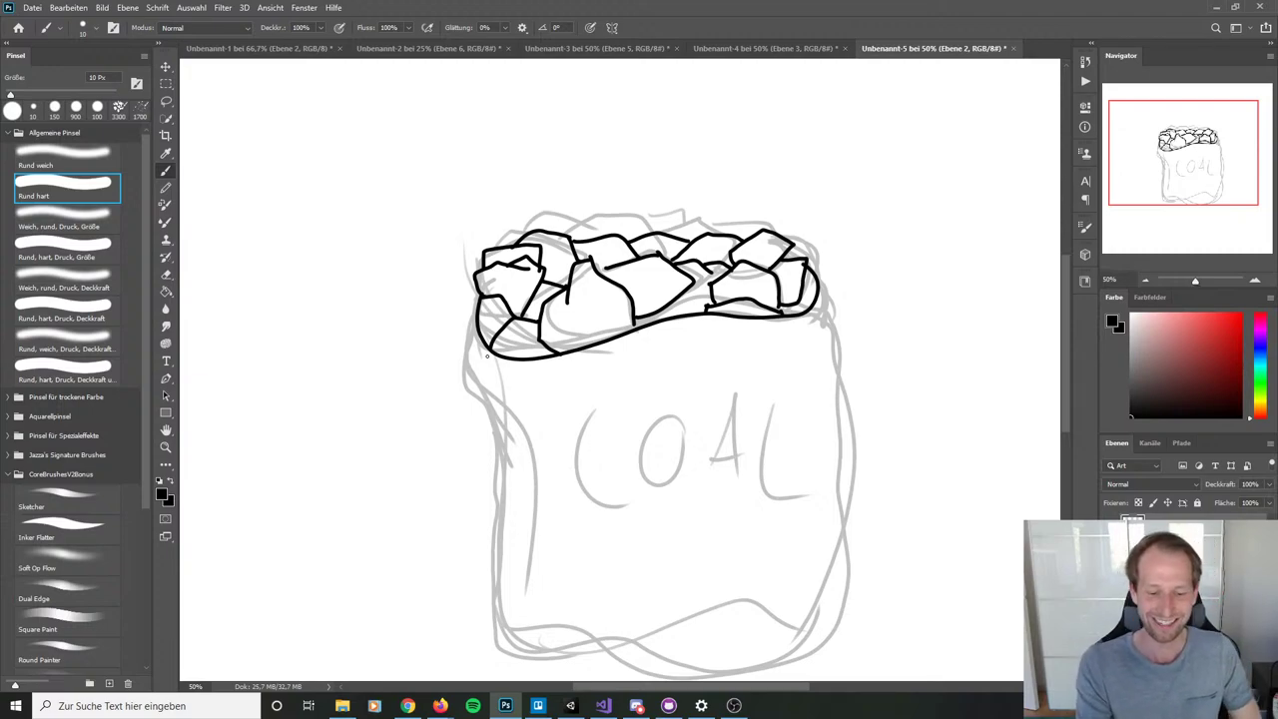
mouse_move(478, 338)
left_mouse_down()
mouse_move(542, 485)
mouse_move(532, 587)
left_mouse_up()
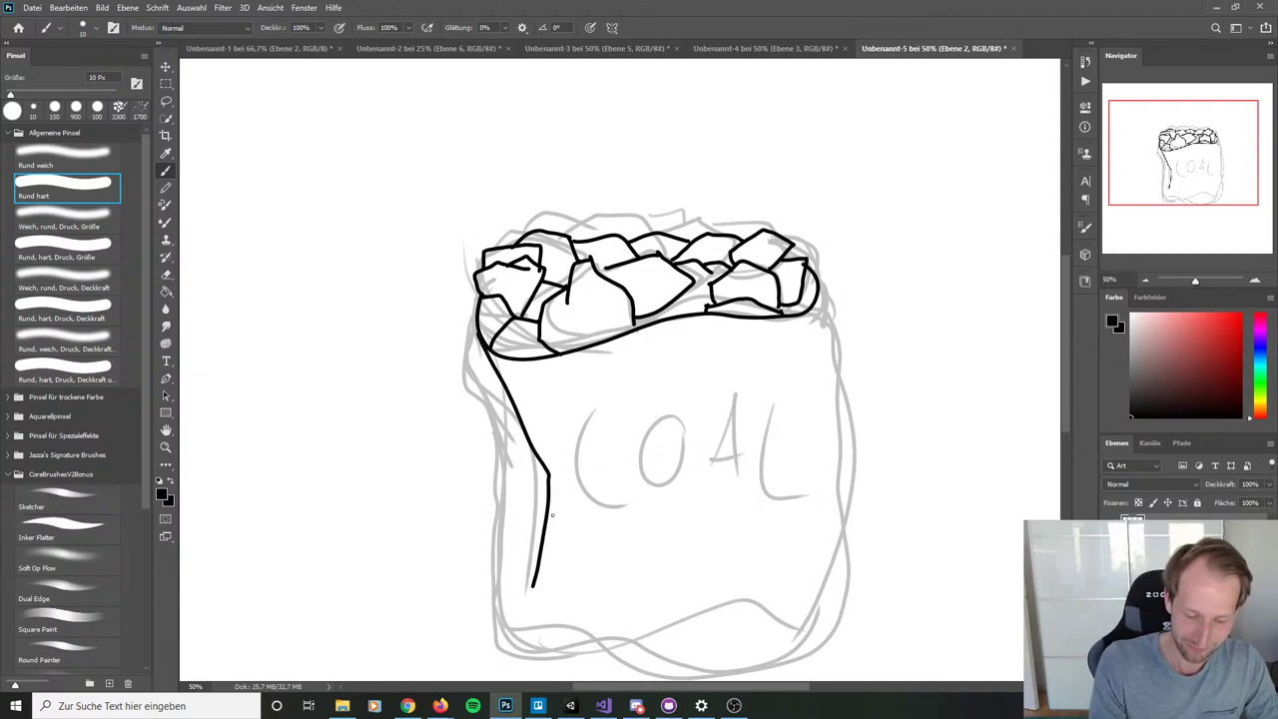
mouse_move(511, 403)
left_mouse_down()
mouse_move(487, 599)
mouse_move(551, 652)
left_mouse_up()
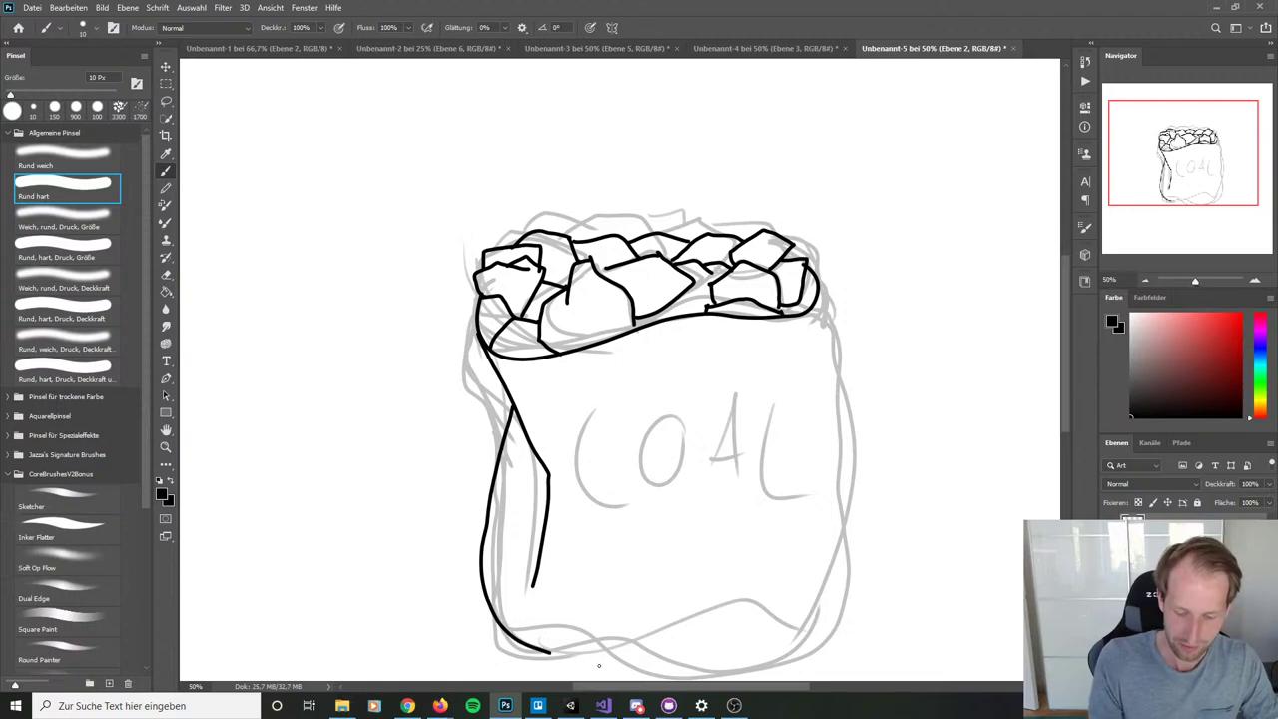
key("ctrl+z")
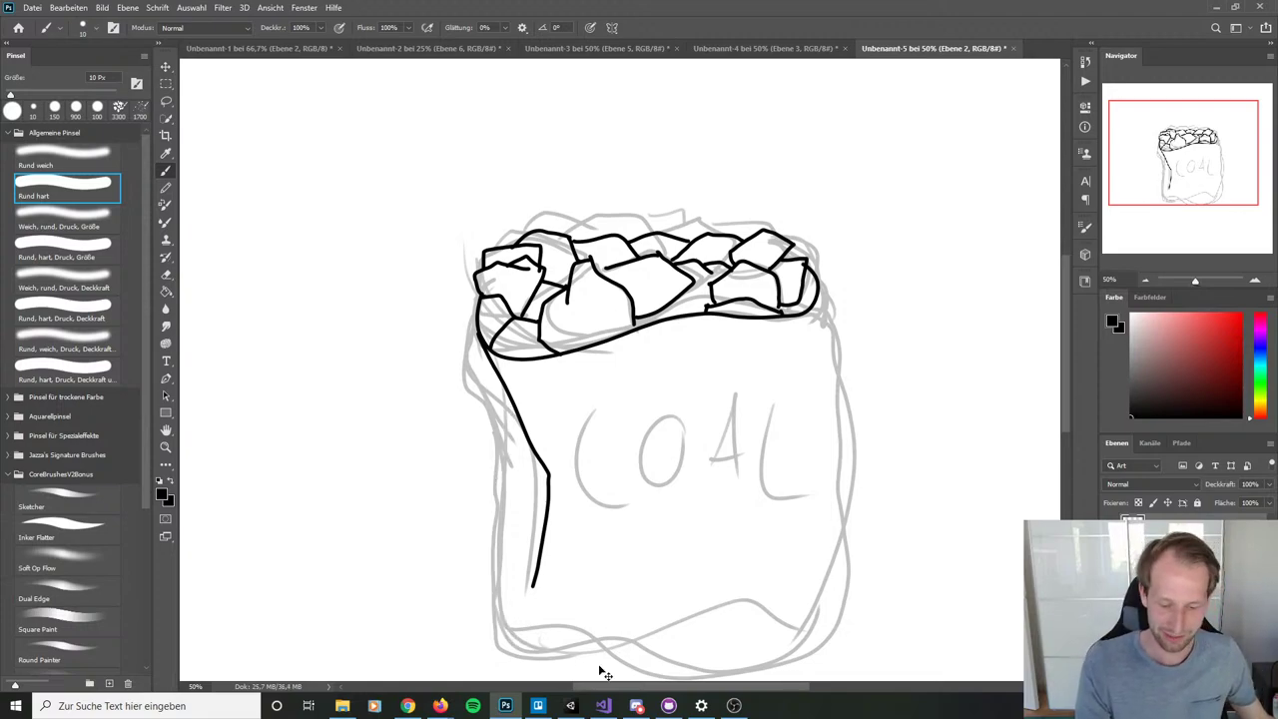
key("ctrl+z")
Step: Ink the angled fold line from the rim's left corner down the sack's left side
left_click_drag(676, 582, 682, 488)
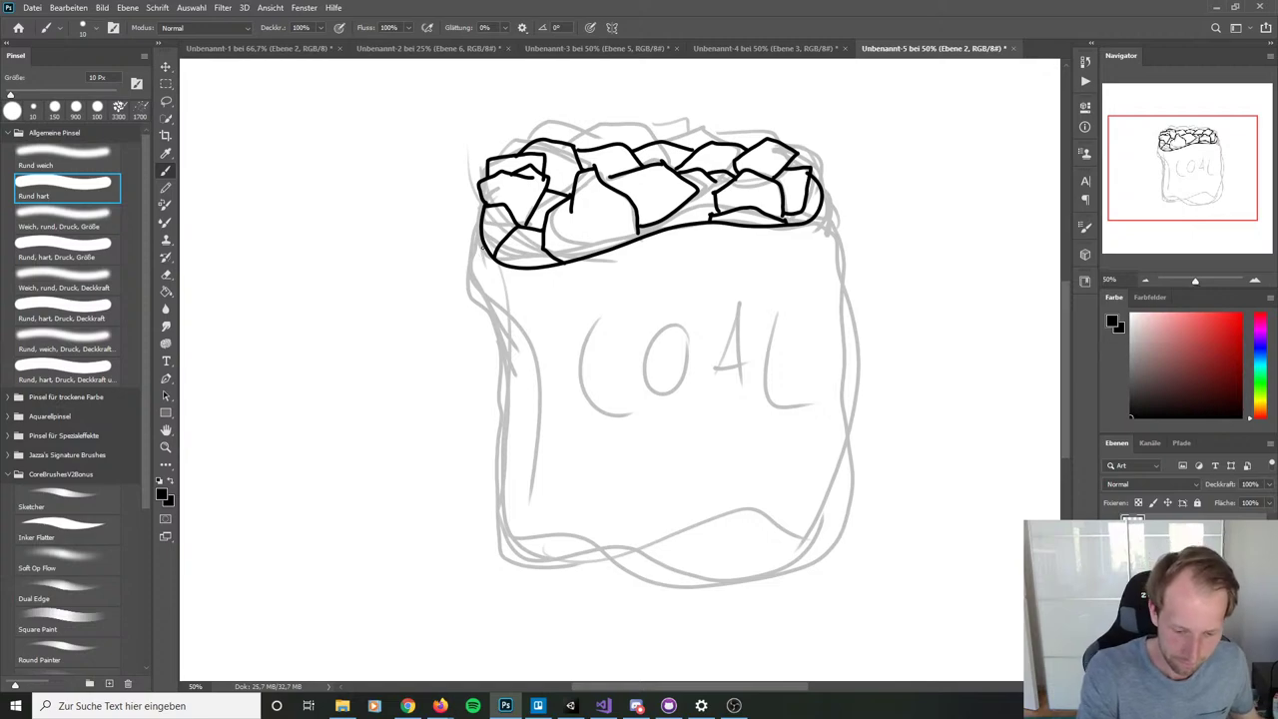
mouse_move(482, 245)
left_mouse_down()
mouse_move(534, 366)
mouse_move(537, 517)
left_mouse_up()
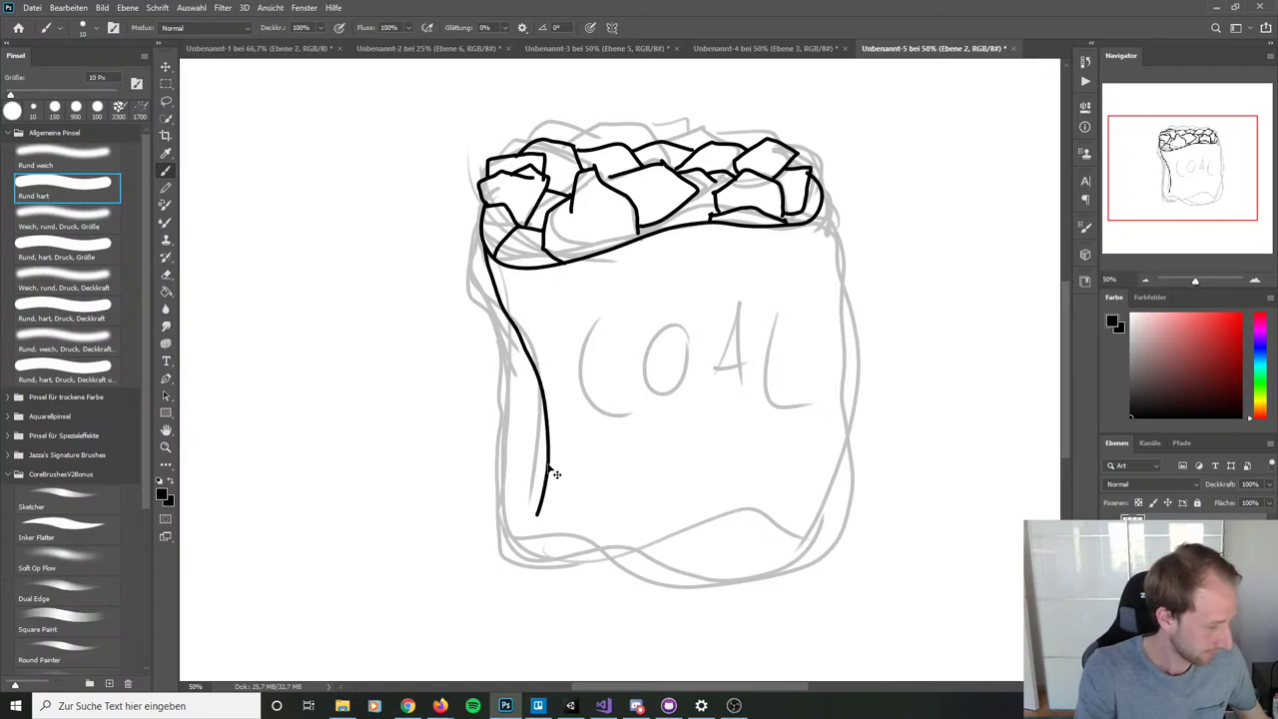
key("ctrl+z")
mouse_move(483, 244)
left_mouse_down()
mouse_move(541, 409)
mouse_move(536, 473)
left_mouse_up()
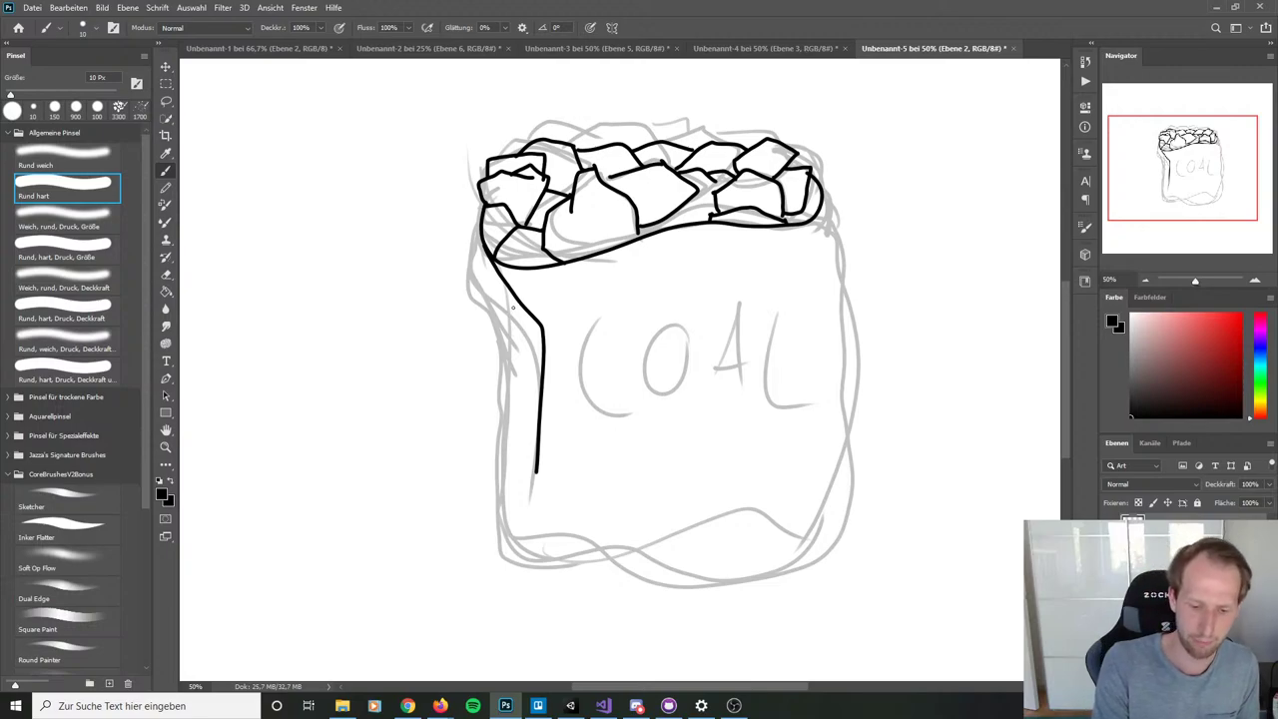
mouse_move(516, 298)
left_mouse_down()
mouse_move(486, 494)
mouse_move(589, 567)
left_mouse_up()
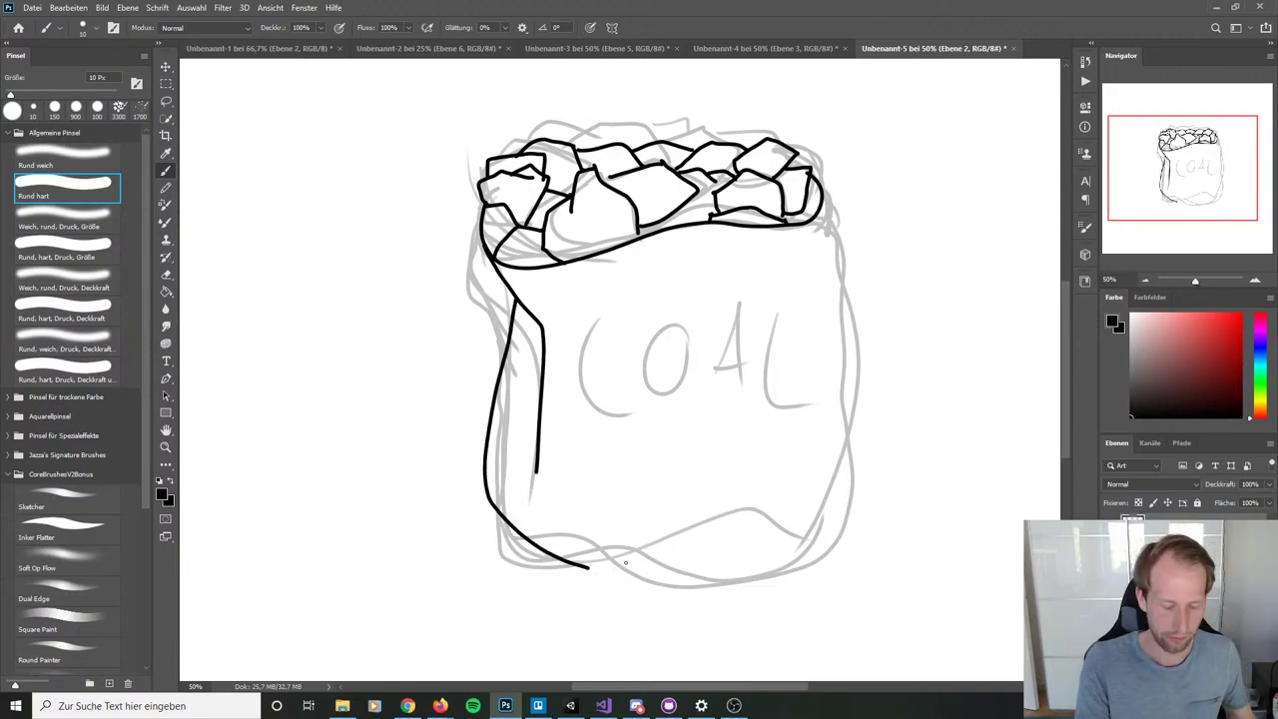
key("ctrl+z")
mouse_move(517, 298)
left_mouse_down()
mouse_move(503, 356)
mouse_move(551, 557)
mouse_move(605, 547)
left_mouse_up()
key("ctrl+z")
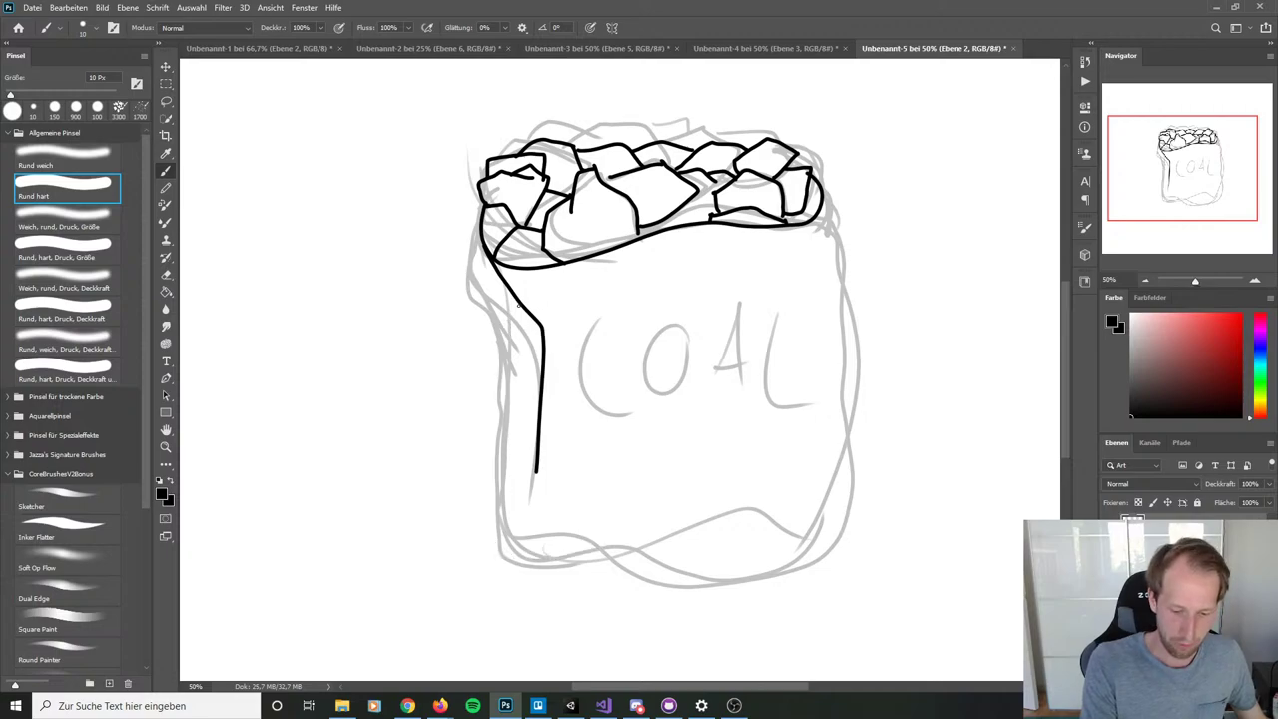
mouse_move(519, 305)
left_mouse_down()
mouse_move(496, 488)
mouse_move(507, 552)
mouse_move(575, 557)
mouse_move(652, 591)
mouse_move(768, 580)
left_mouse_up()
key("ctrl+z")
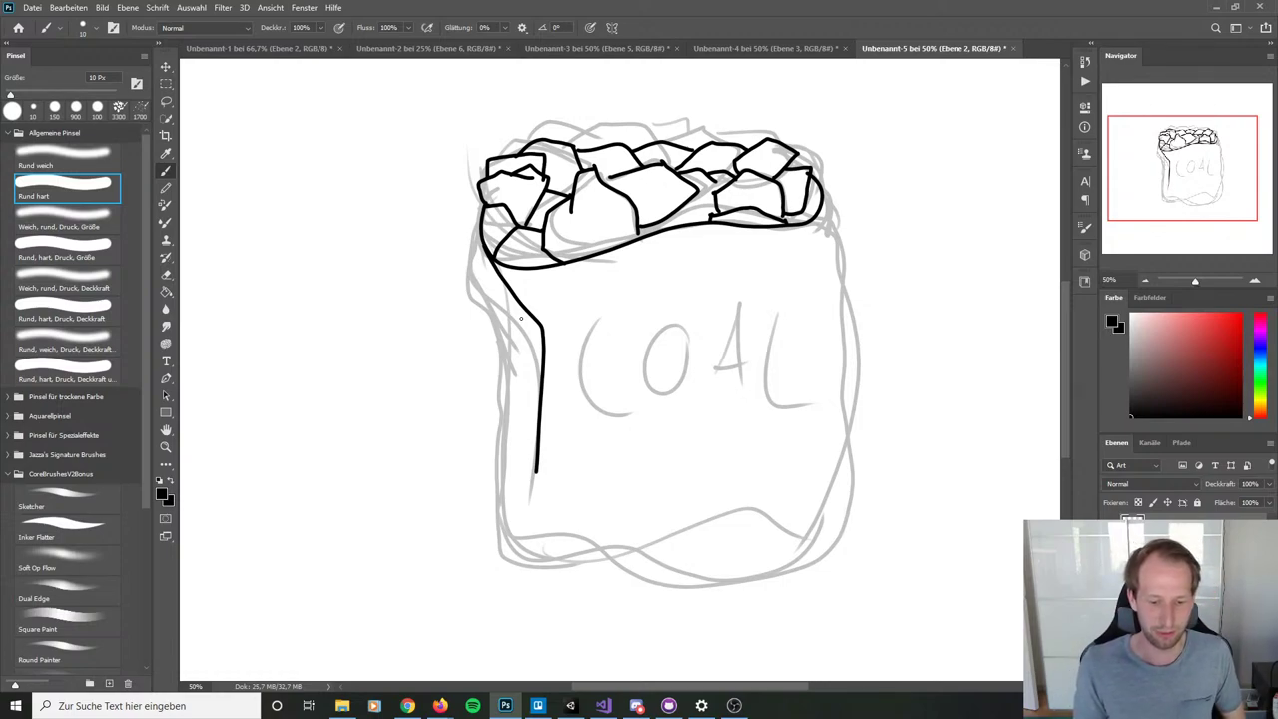
mouse_move(479, 232)
left_mouse_down()
mouse_move(476, 287)
mouse_move(504, 419)
left_mouse_up()
key("ctrl+z")
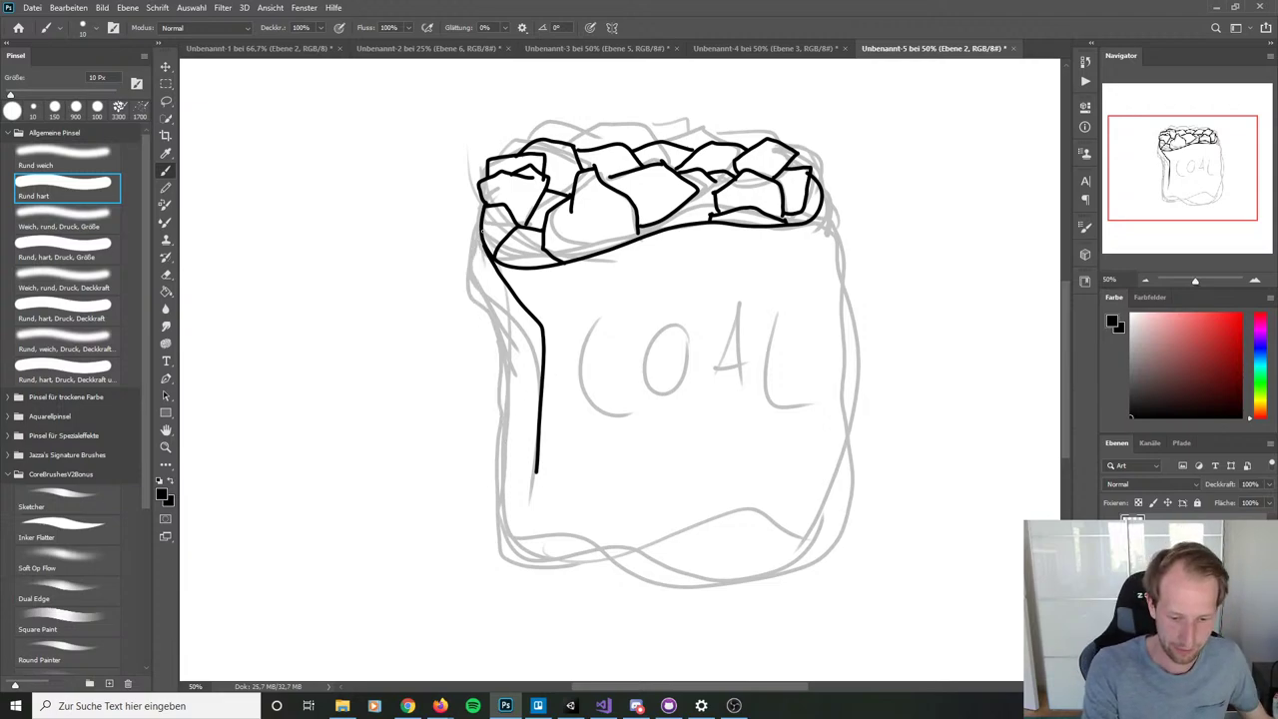
Step: Ink the sack's outer contour down the left side, along the base and up the right side, adding a right-hand crease
mouse_move(479, 232)
left_mouse_down()
mouse_move(501, 363)
mouse_move(488, 516)
mouse_move(509, 562)
mouse_move(648, 584)
mouse_move(819, 537)
left_mouse_up()
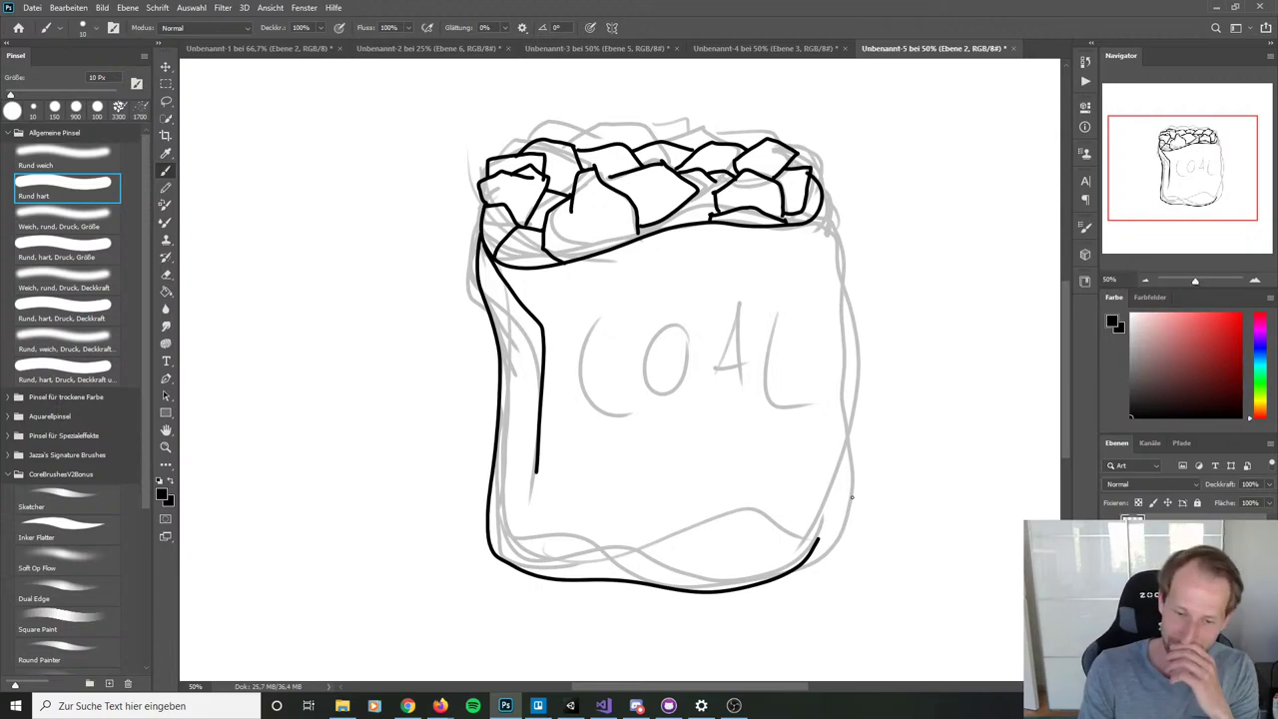
mouse_move(801, 567)
left_mouse_down()
mouse_move(858, 499)
mouse_move(863, 439)
mouse_move(836, 257)
left_mouse_up()
left_click_drag(820, 196, 840, 278)
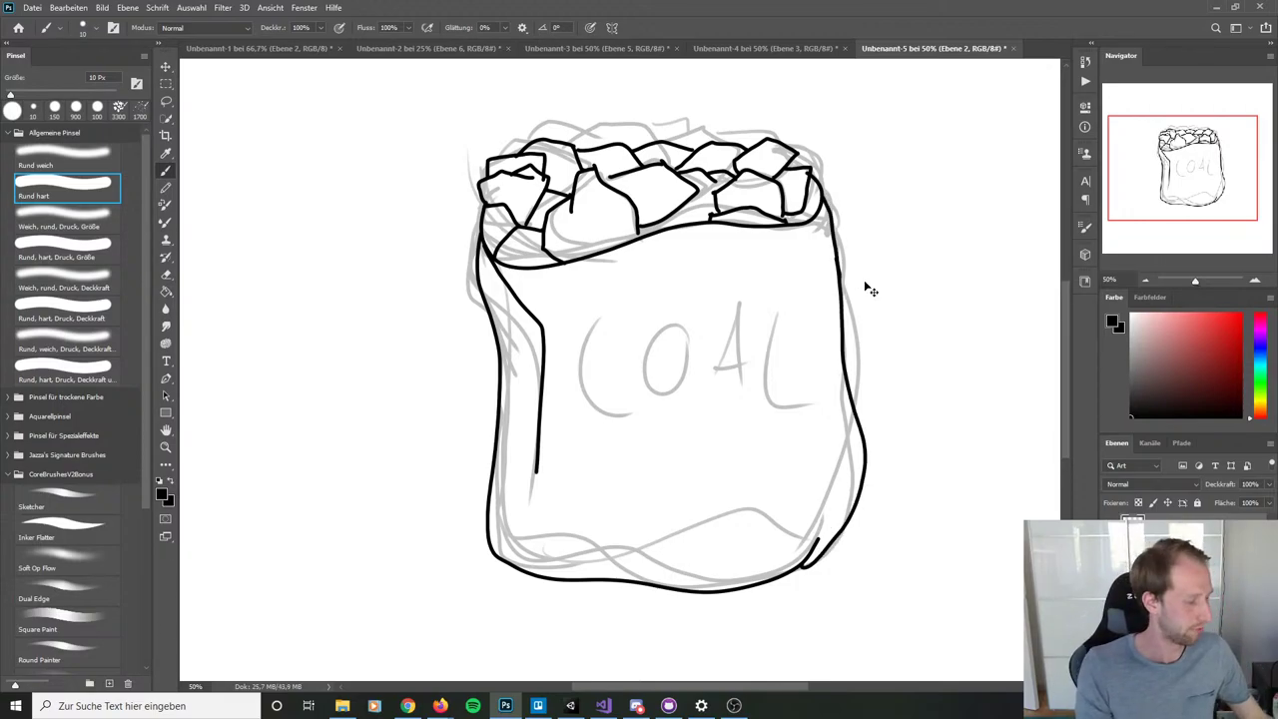
key("ctrl+z")
key("ctrl+z")
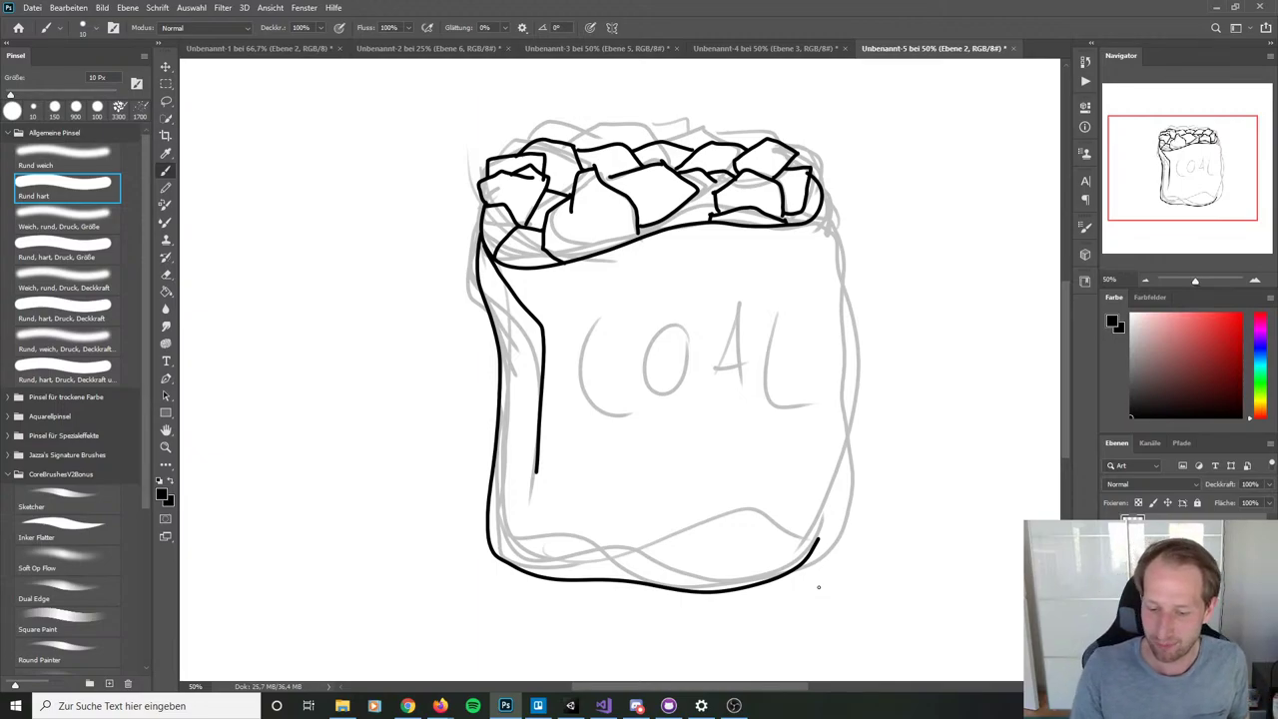
mouse_move(824, 191)
left_mouse_down()
mouse_move(846, 310)
mouse_move(809, 431)
left_mouse_up()
mouse_move(847, 315)
left_mouse_down()
mouse_move(859, 444)
mouse_move(833, 541)
mouse_move(797, 571)
left_mouse_up()
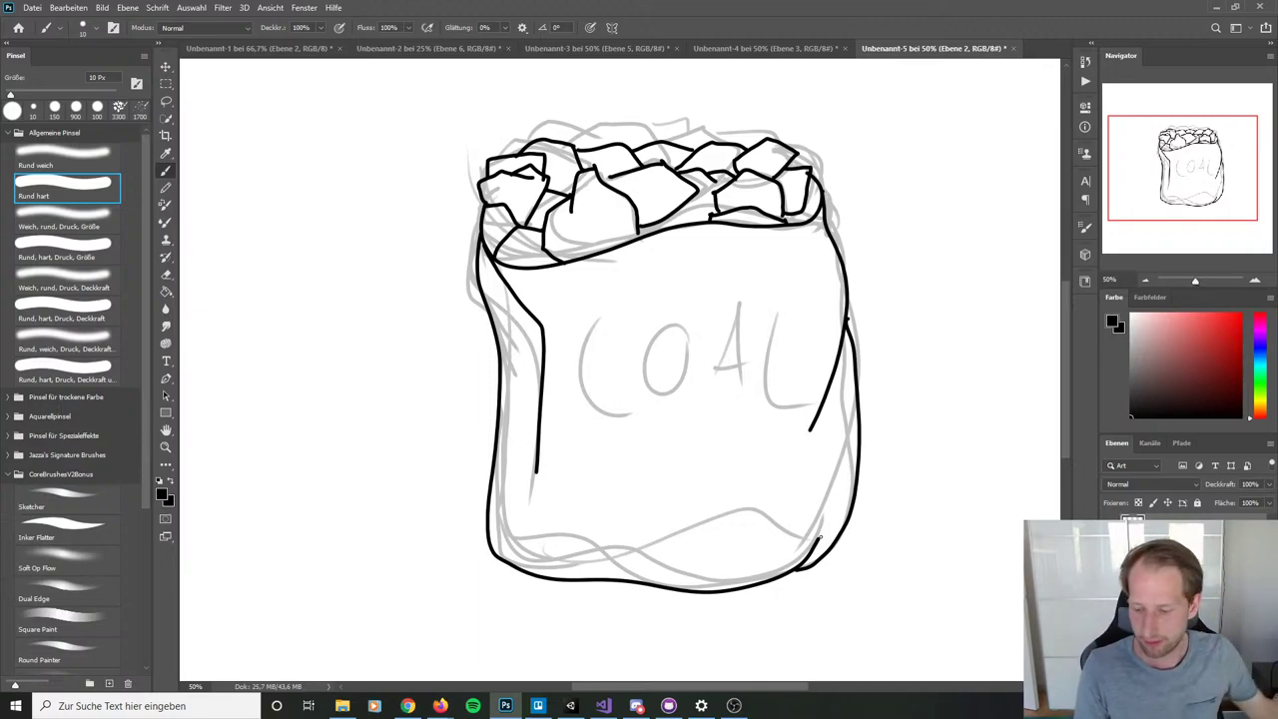
Step: Add a new layer named Ebene 3 above the line art and hide the grey sketch
key("ctrl+shift+n")
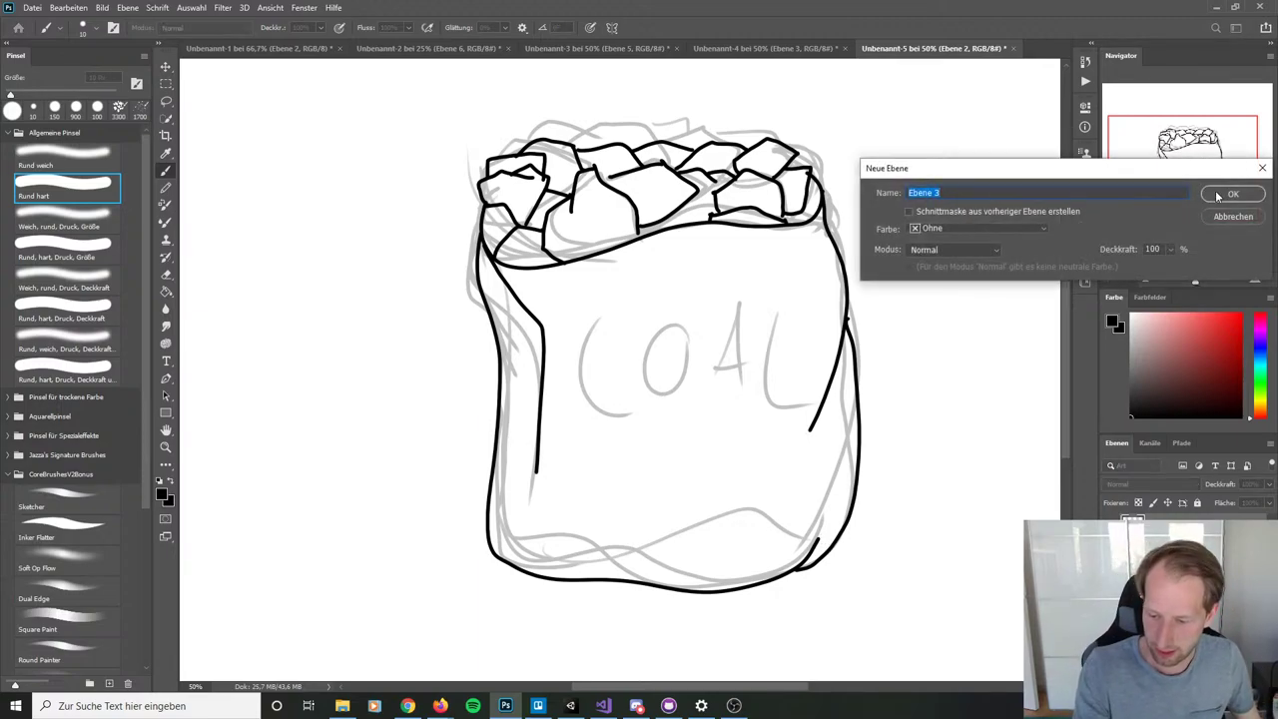
left_click(1219, 195)
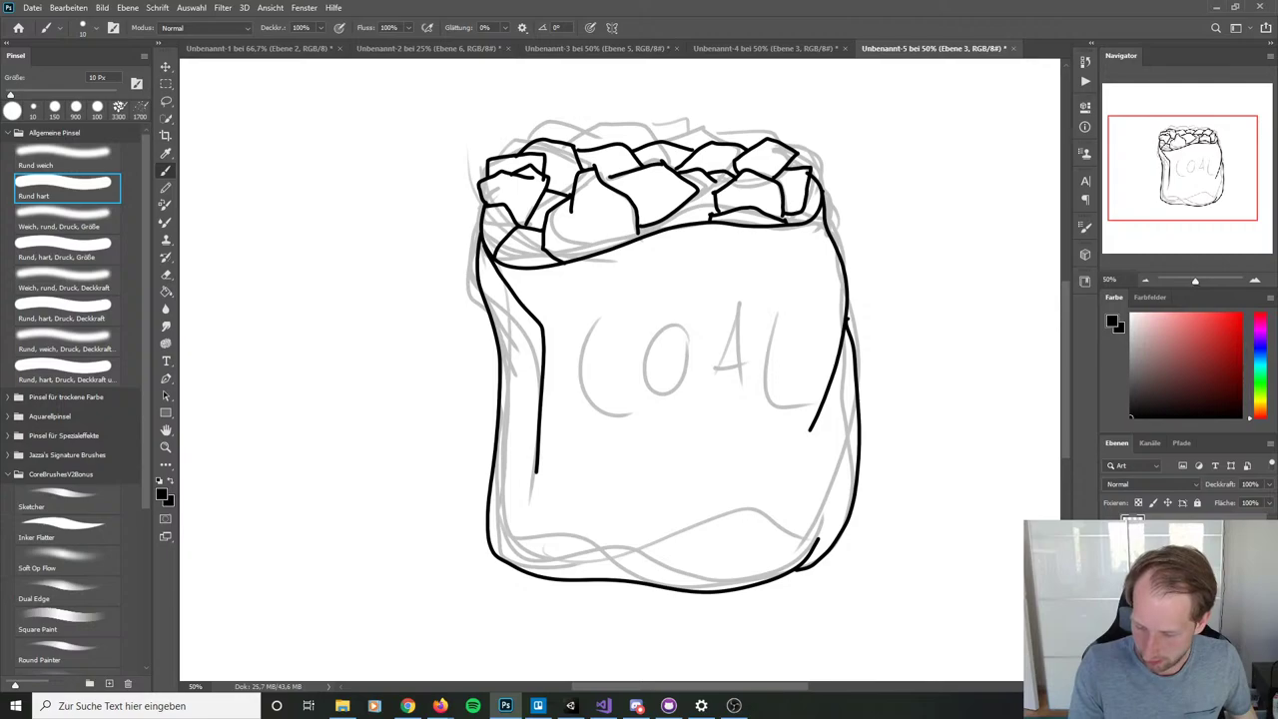
key("ctrl+comma")
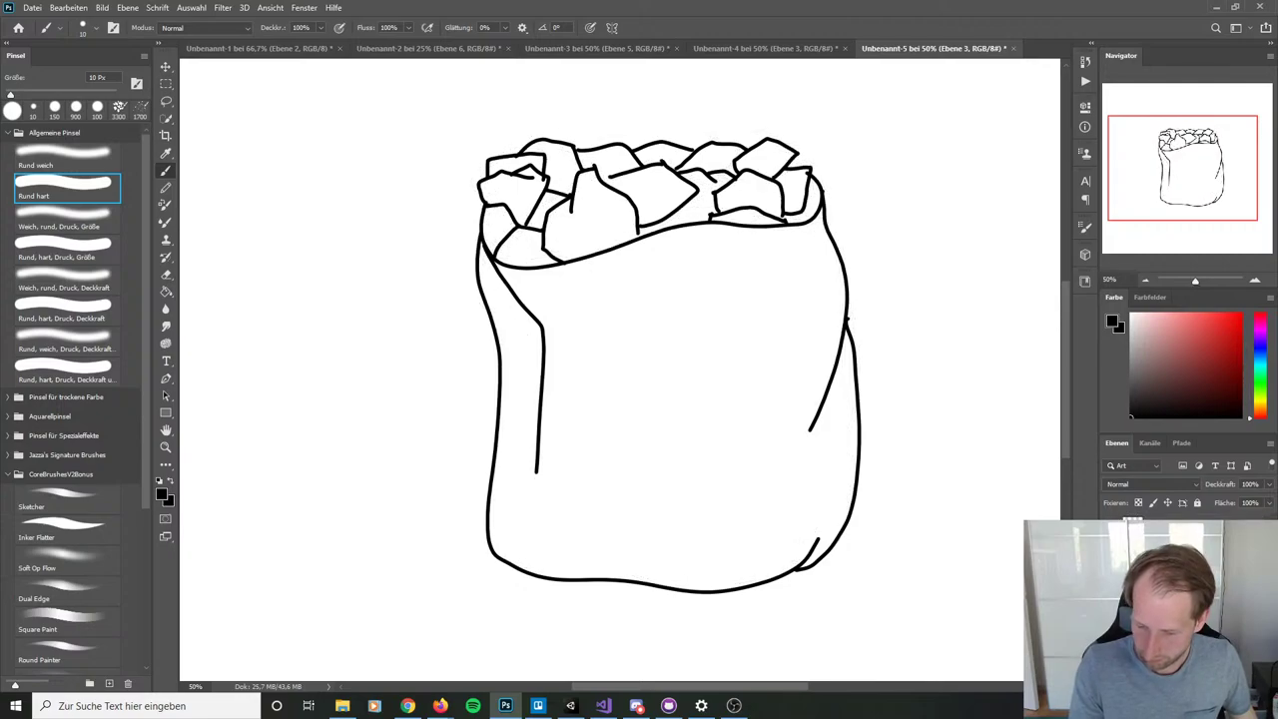
Step: Choose a dark brown foreground colour and enlarge the Rund hart brush to 25 px
mouse_move(1197, 363)
left_mouse_down()
mouse_move(1220, 407)
mouse_move(1233, 390)
mouse_move(1215, 392)
left_mouse_up()
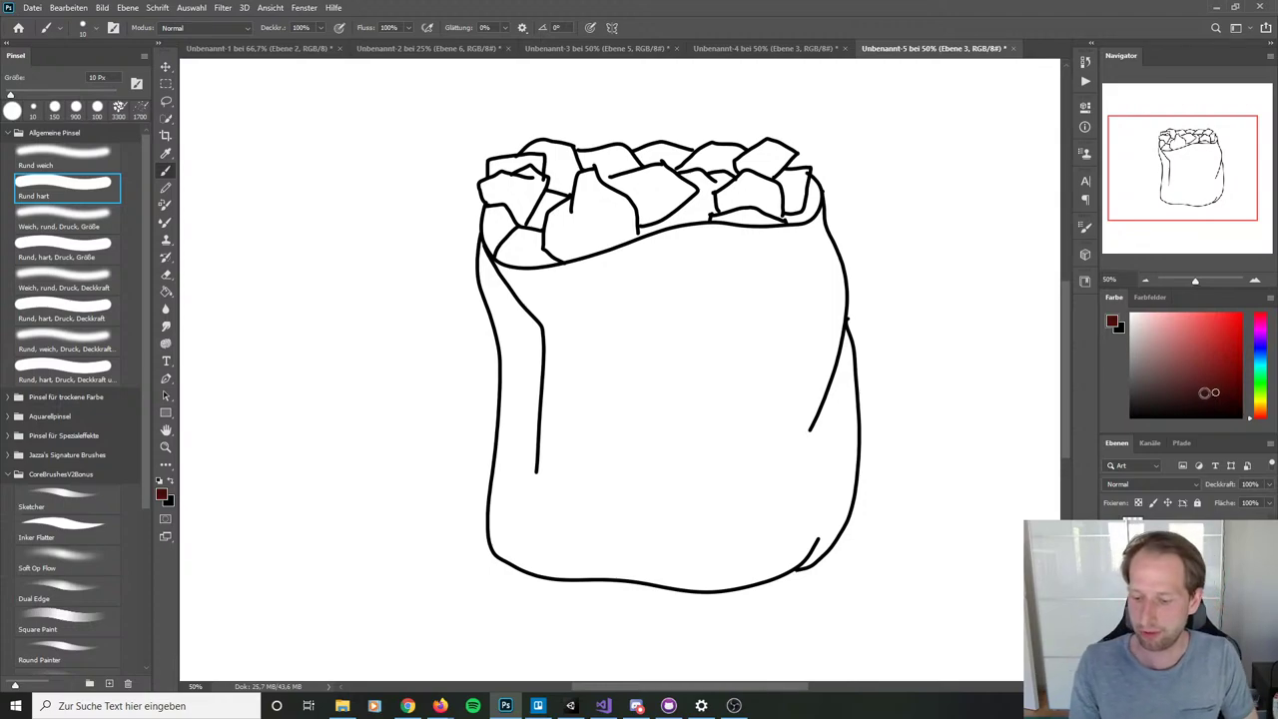
left_click(1260, 409)
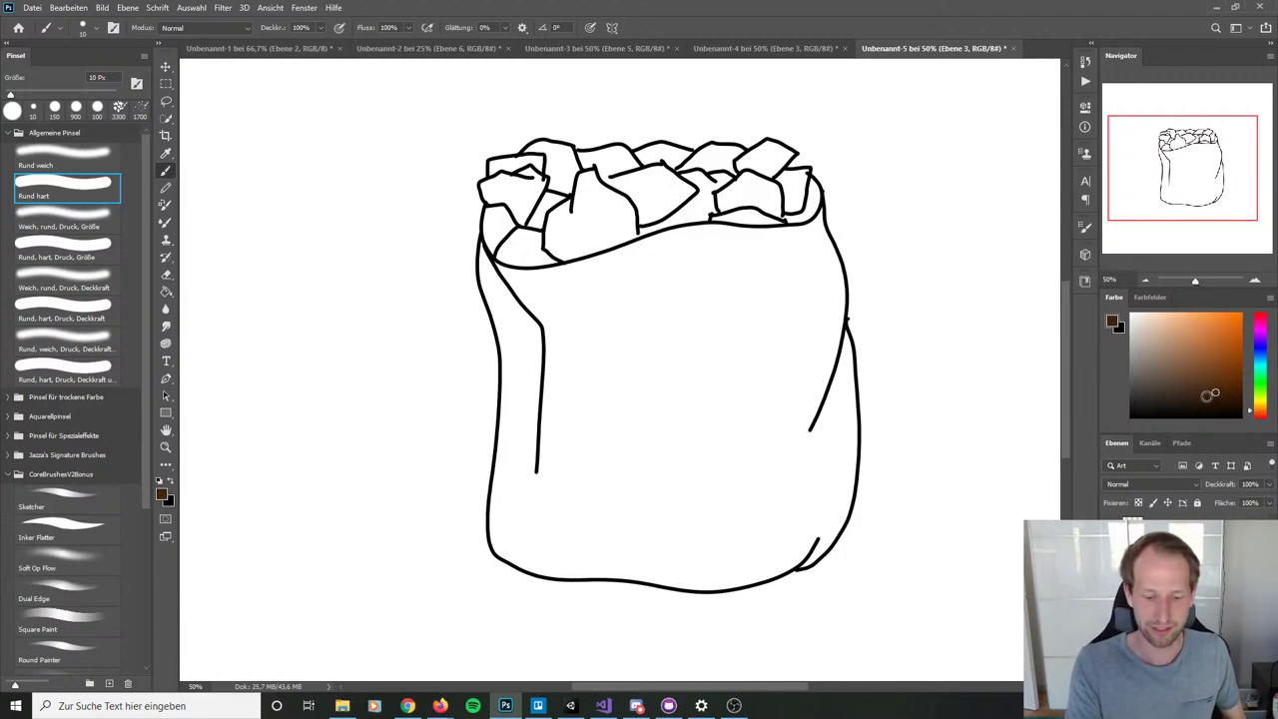
key("bracketright")
key("bracketright")
key("bracketright")
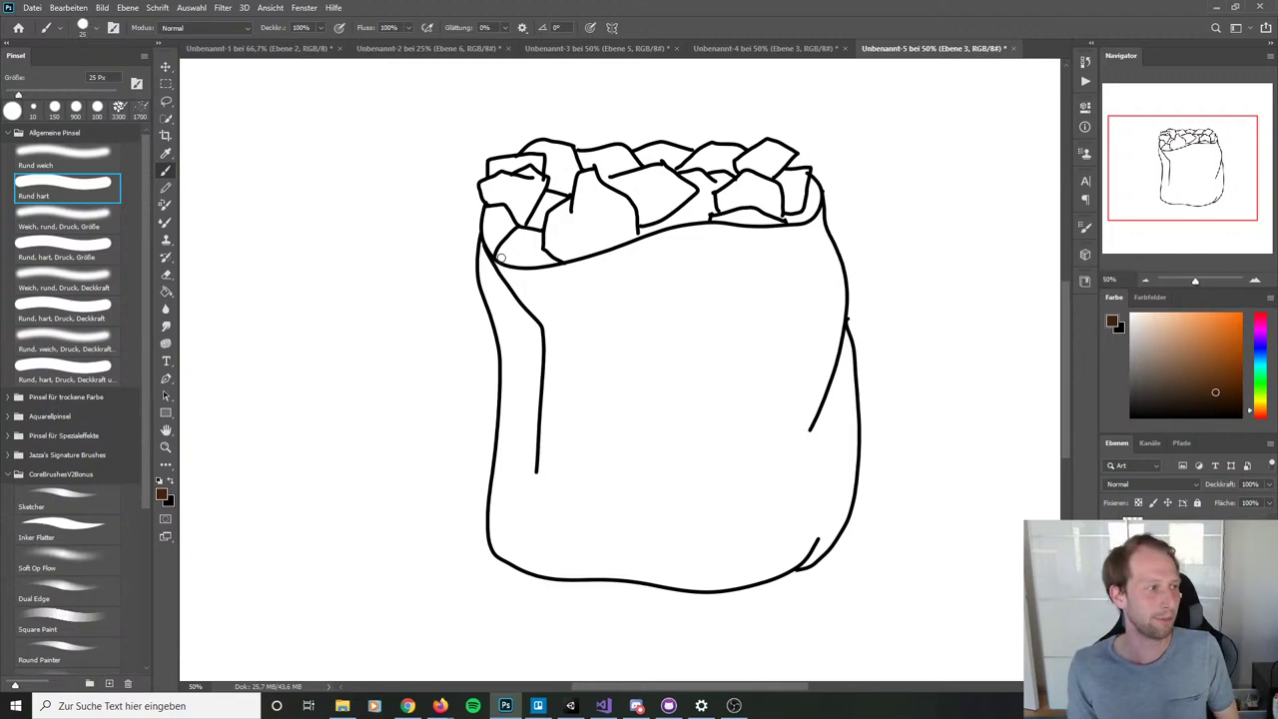
Step: Paint a dark brown edge along the inside of the sack's left contour, from the rim down to the lower corner
key("ctrl+plus")
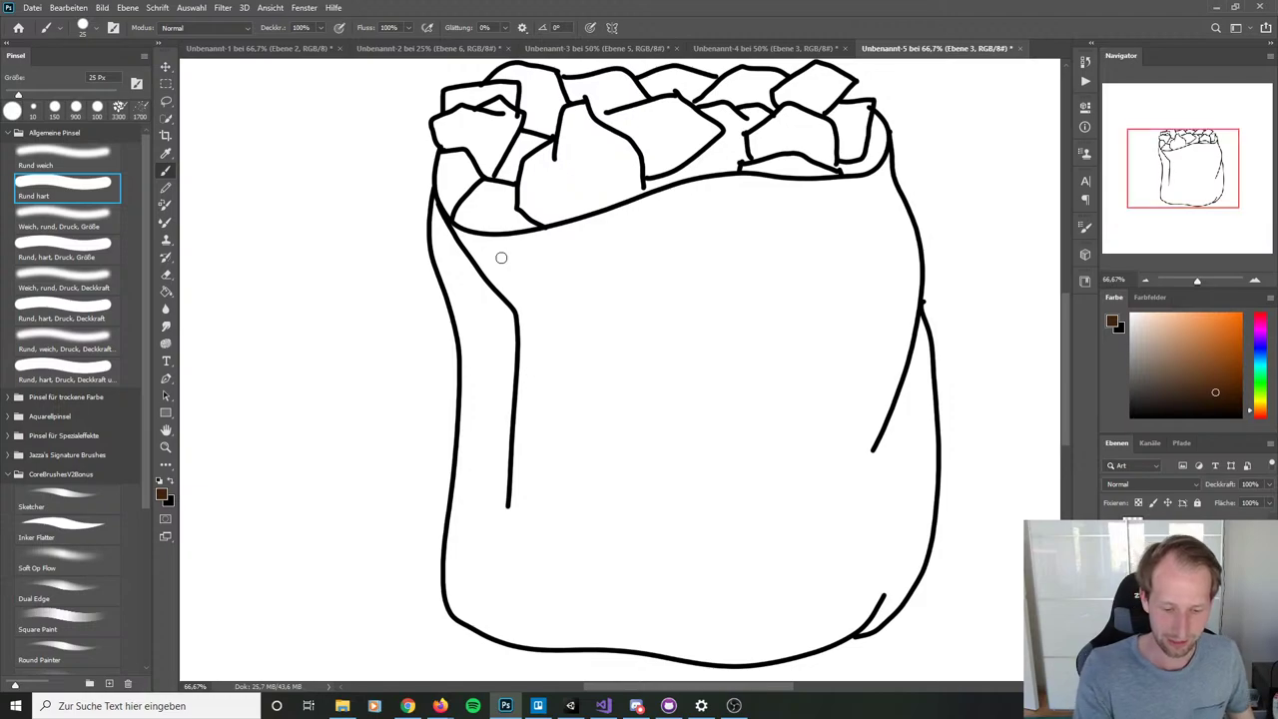
left_click_drag(432, 207, 438, 256)
key("ctrl+z")
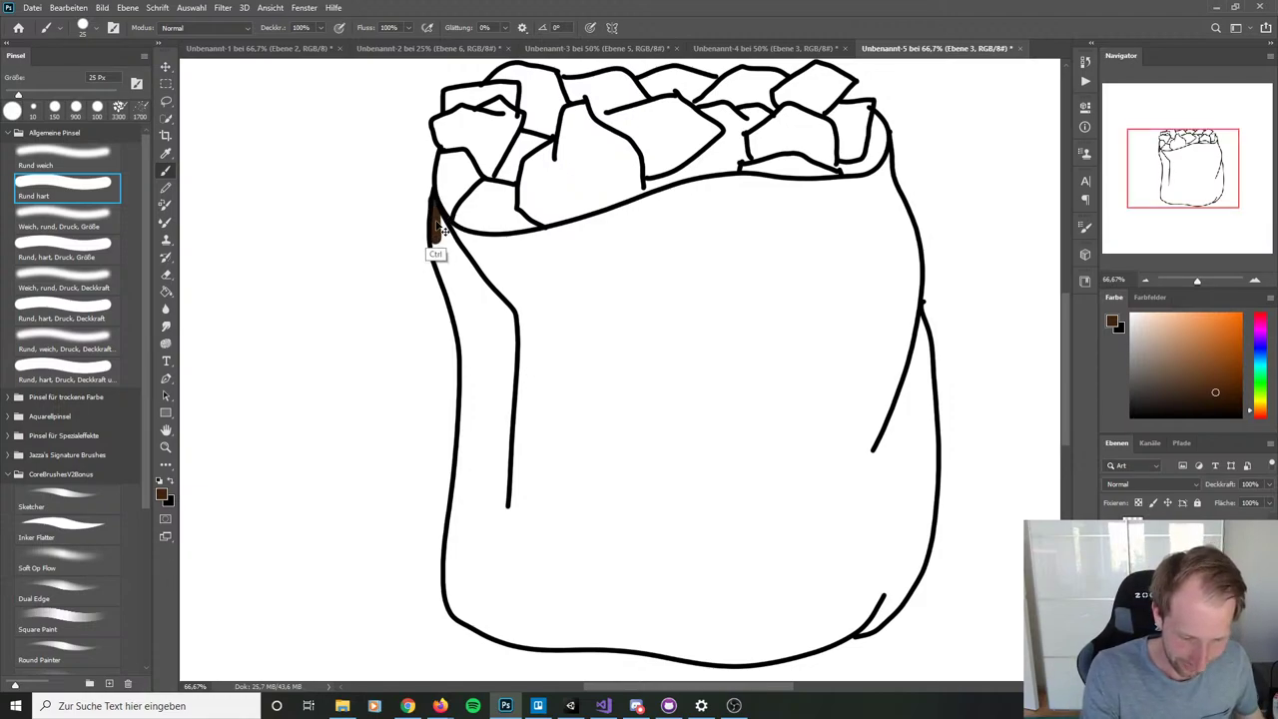
key("ctrl+z")
mouse_move(434, 204)
left_mouse_down()
mouse_move(464, 338)
mouse_move(450, 582)
mouse_move(471, 623)
left_mouse_up()
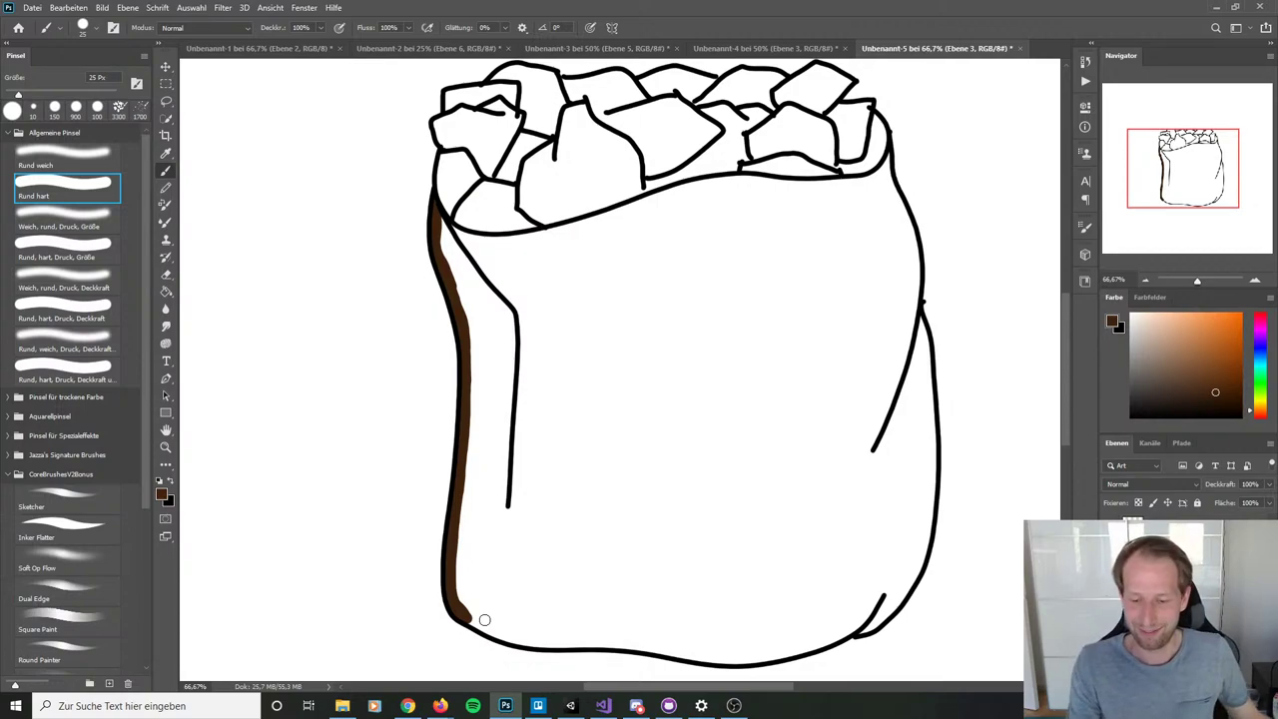
Step: Paint the dark brown edge inside the sack's right contour, from the rim corner past the crease to the bottom fold
left_click_drag(885, 158, 882, 179)
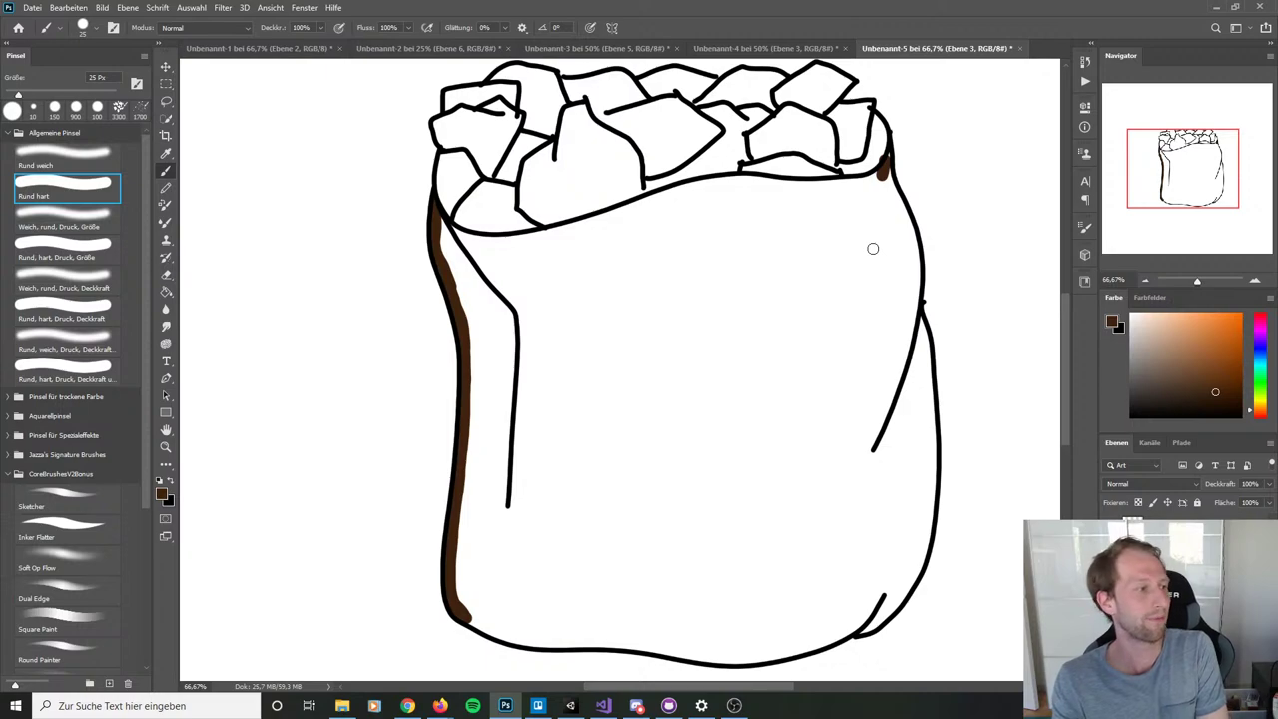
mouse_move(885, 155)
left_mouse_down()
mouse_move(883, 174)
mouse_move(885, 160)
left_mouse_up()
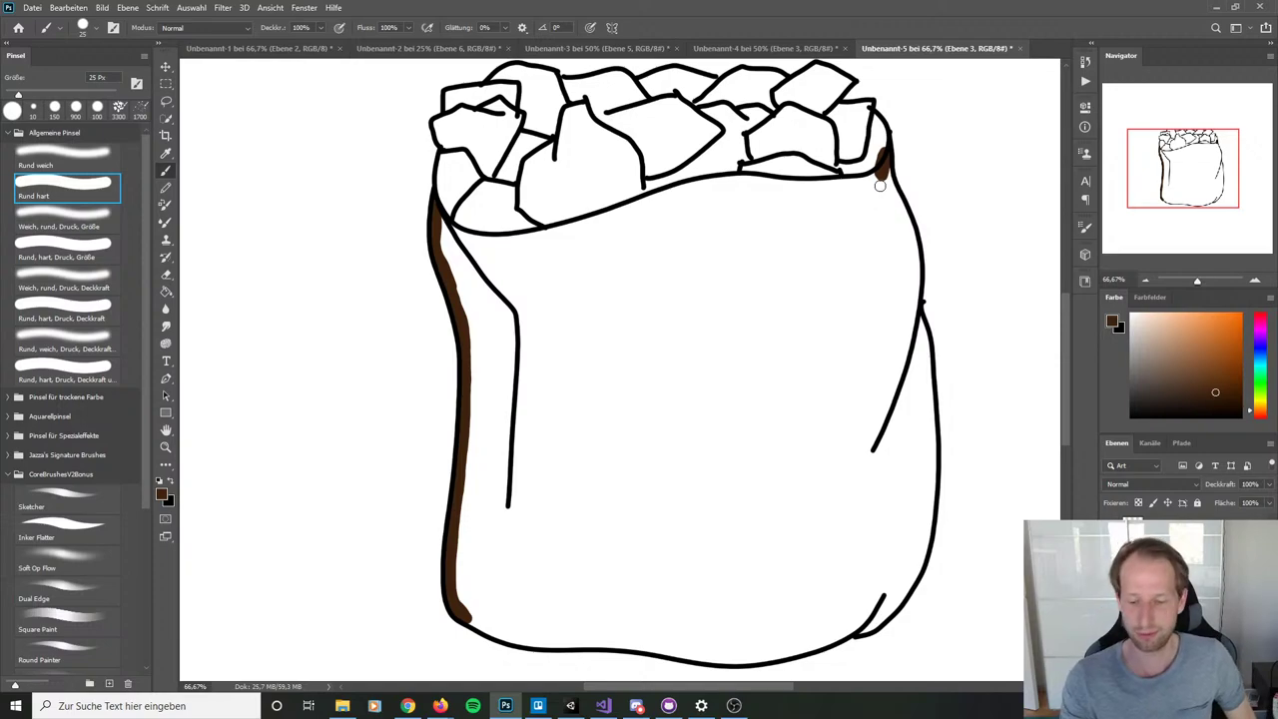
left_click_drag(885, 164, 902, 221)
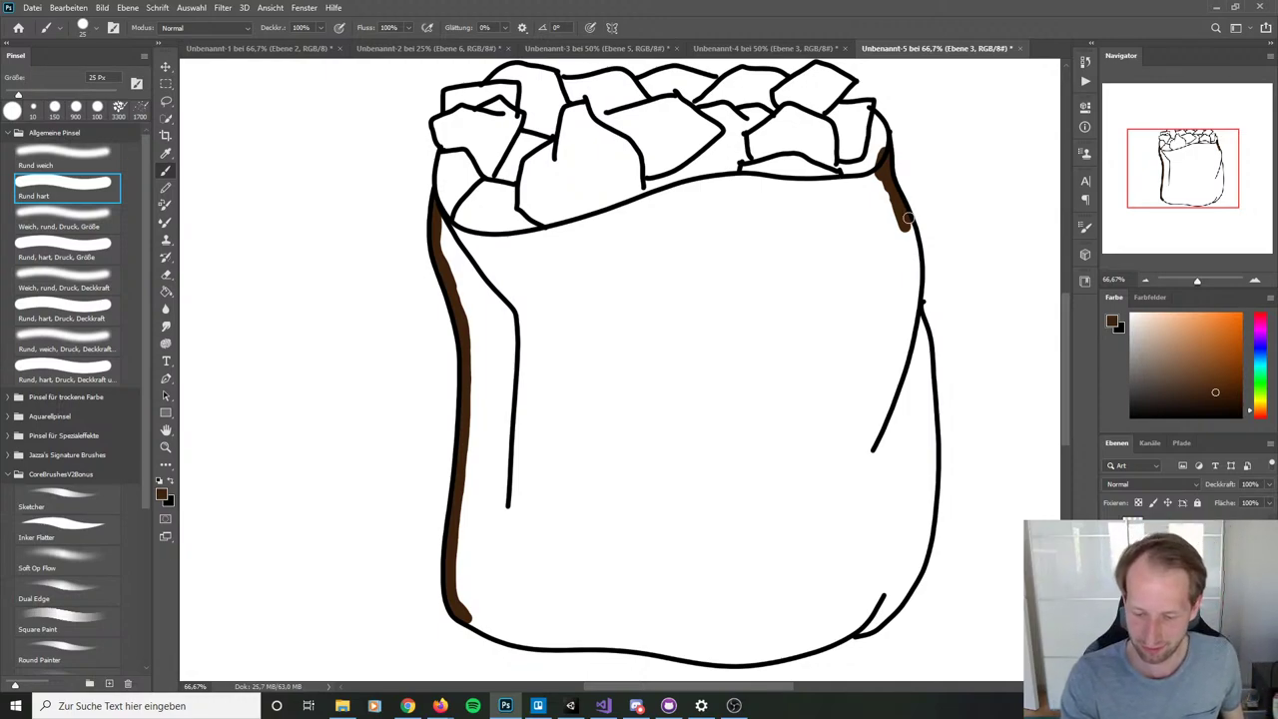
mouse_move(902, 209)
left_mouse_down()
mouse_move(915, 277)
mouse_move(902, 357)
left_mouse_up()
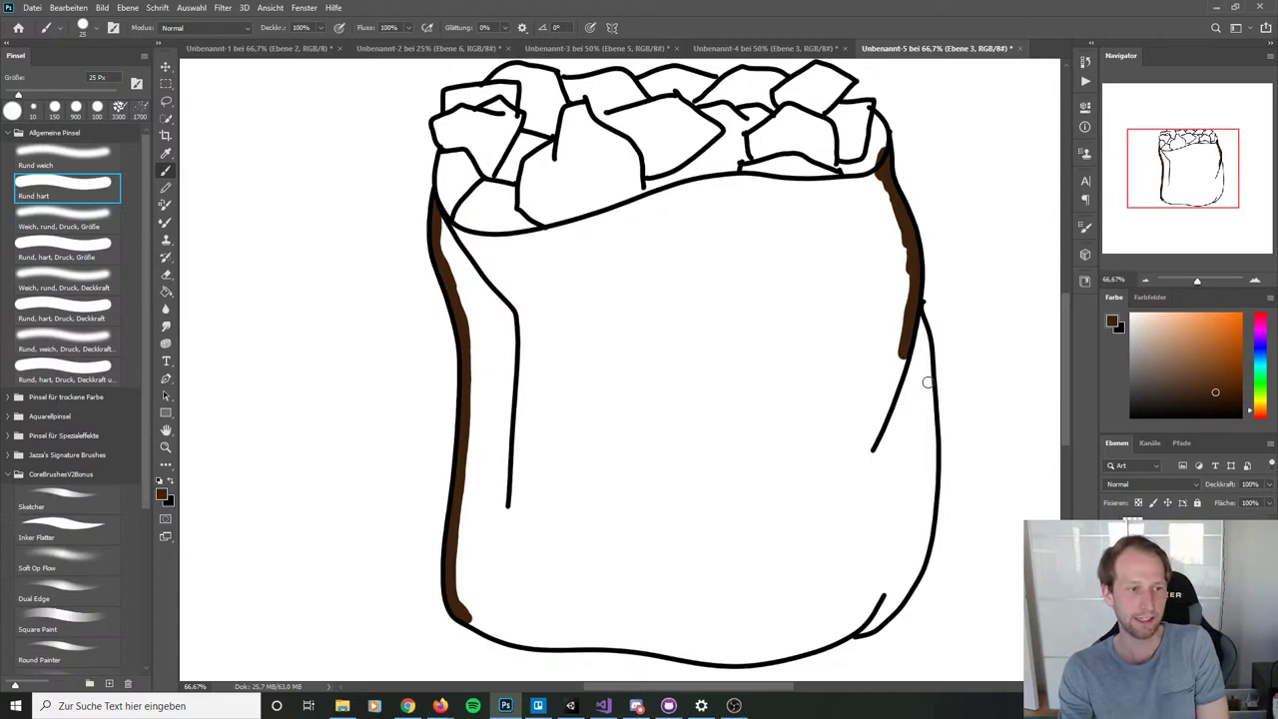
mouse_move(912, 308)
left_mouse_down()
mouse_move(931, 462)
mouse_move(925, 548)
mouse_move(857, 631)
left_mouse_up()
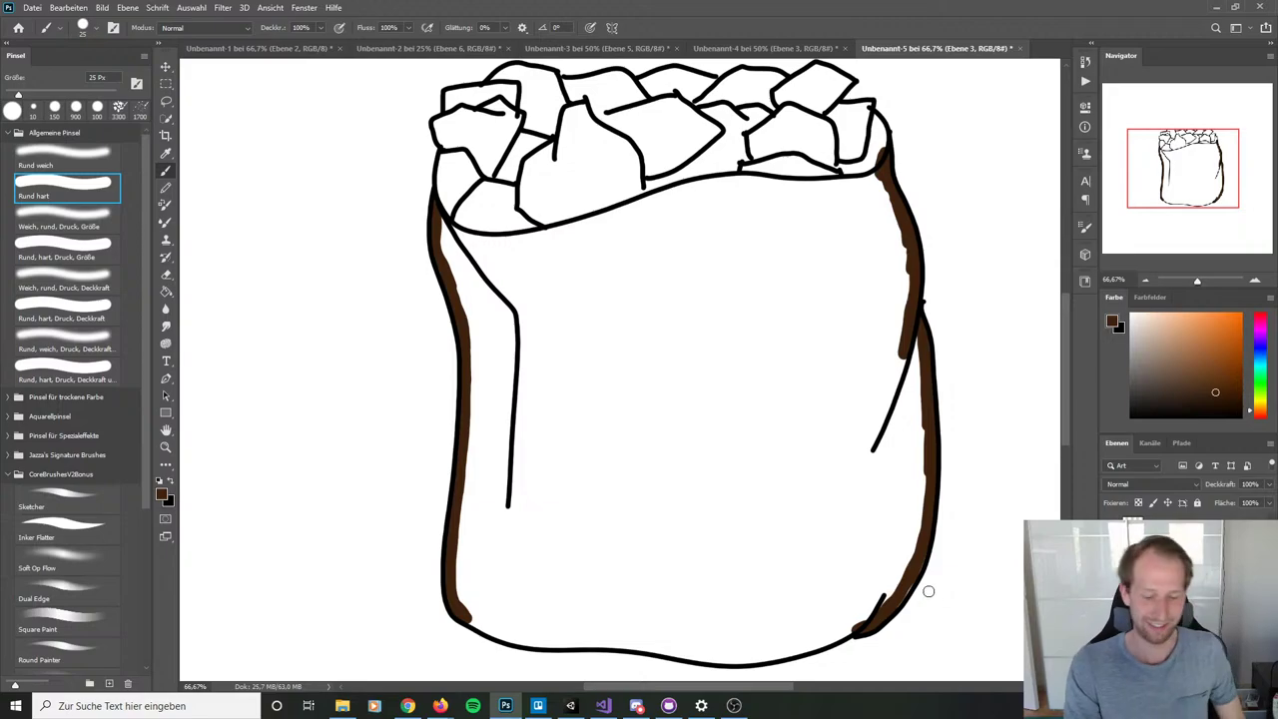
Step: Continue the dark brown edge along the inside of the sack's base, joining the left and right sides
scroll(619, 489, "down", 3)
mouse_move(476, 525)
left_mouse_down()
mouse_move(455, 519)
mouse_move(704, 561)
left_mouse_up()
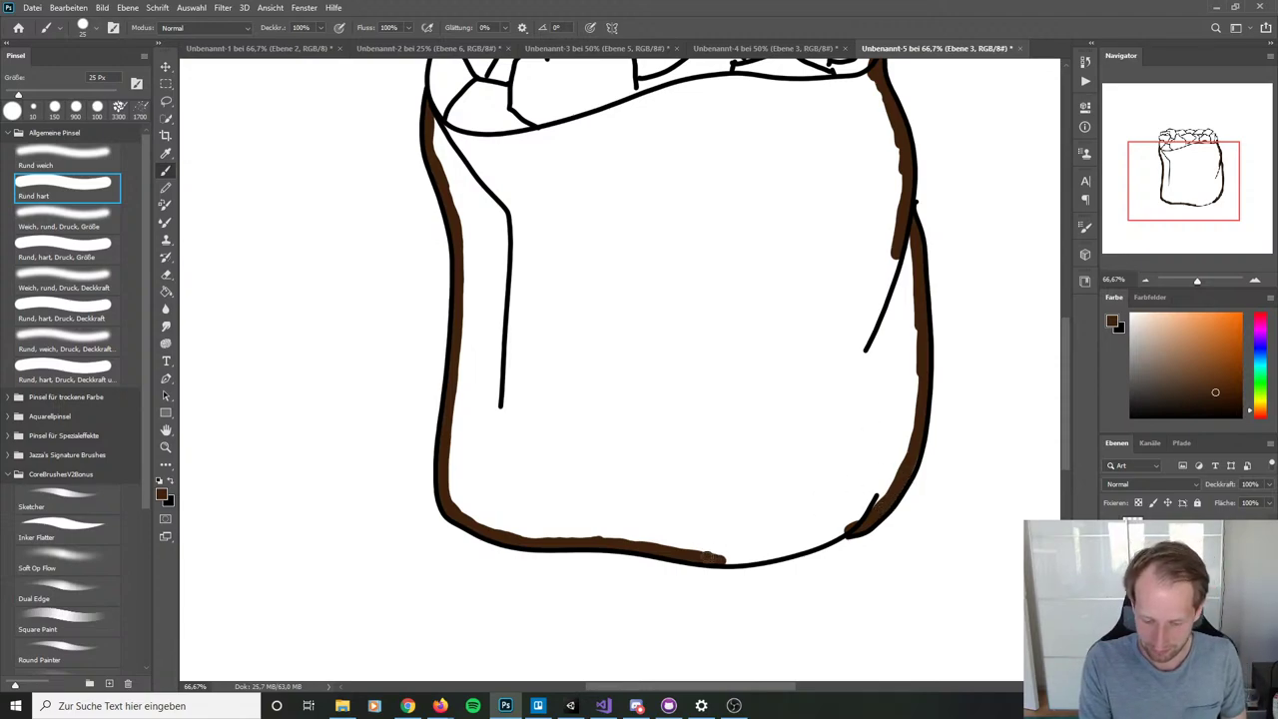
mouse_move(711, 557)
left_mouse_down()
mouse_move(852, 527)
mouse_move(776, 555)
left_mouse_up()
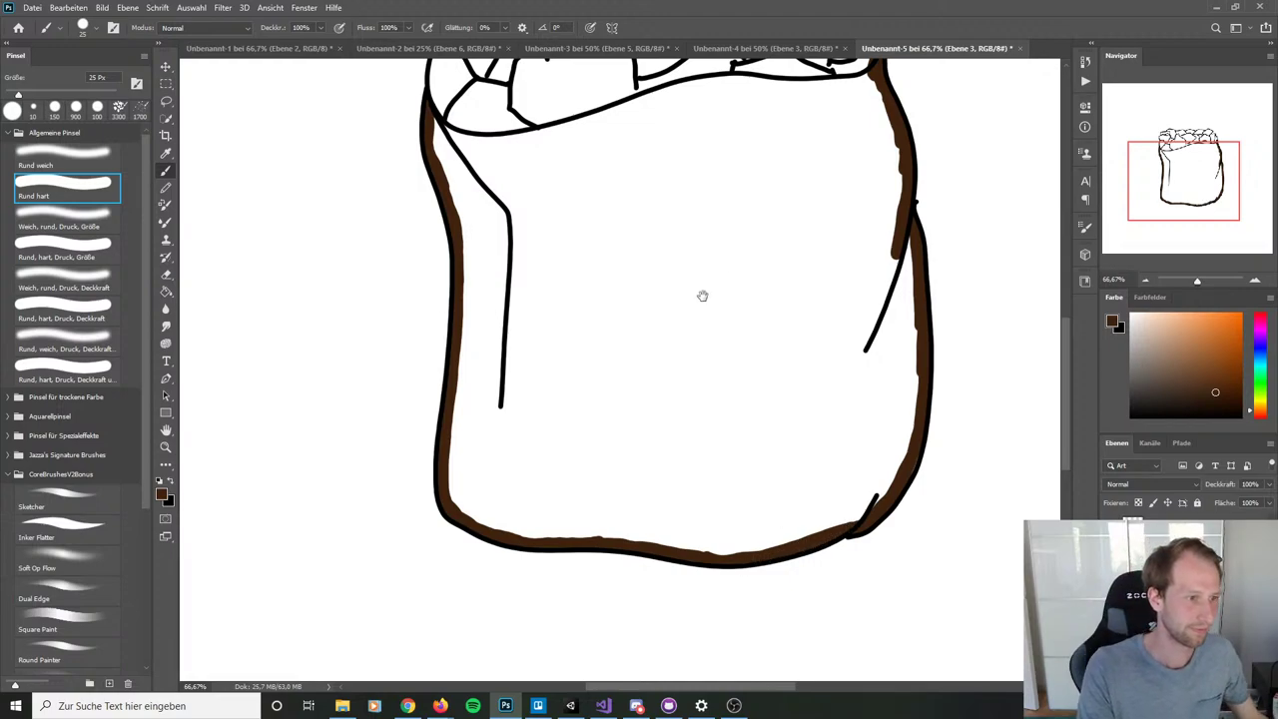
Step: Close the dark brown outline by painting just below the sack's front rim from the right corner to the left
scroll(702, 293, "up", 3)
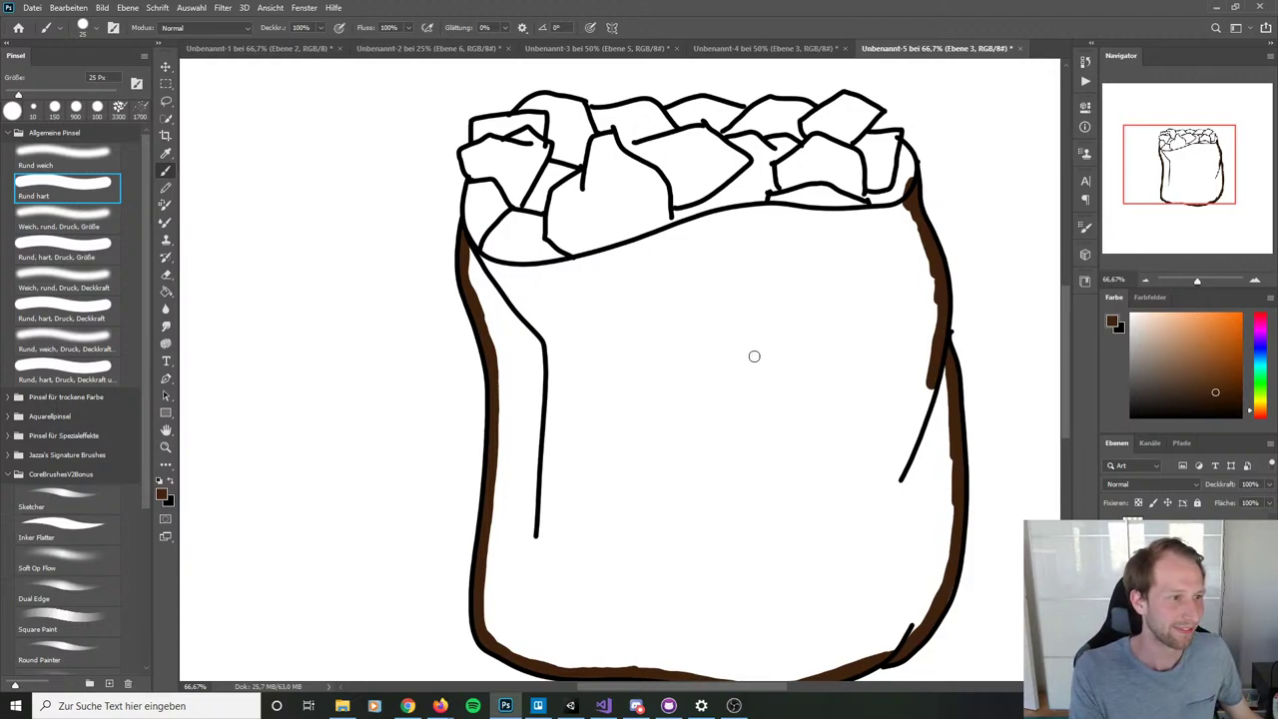
scroll(751, 353, "up", 1)
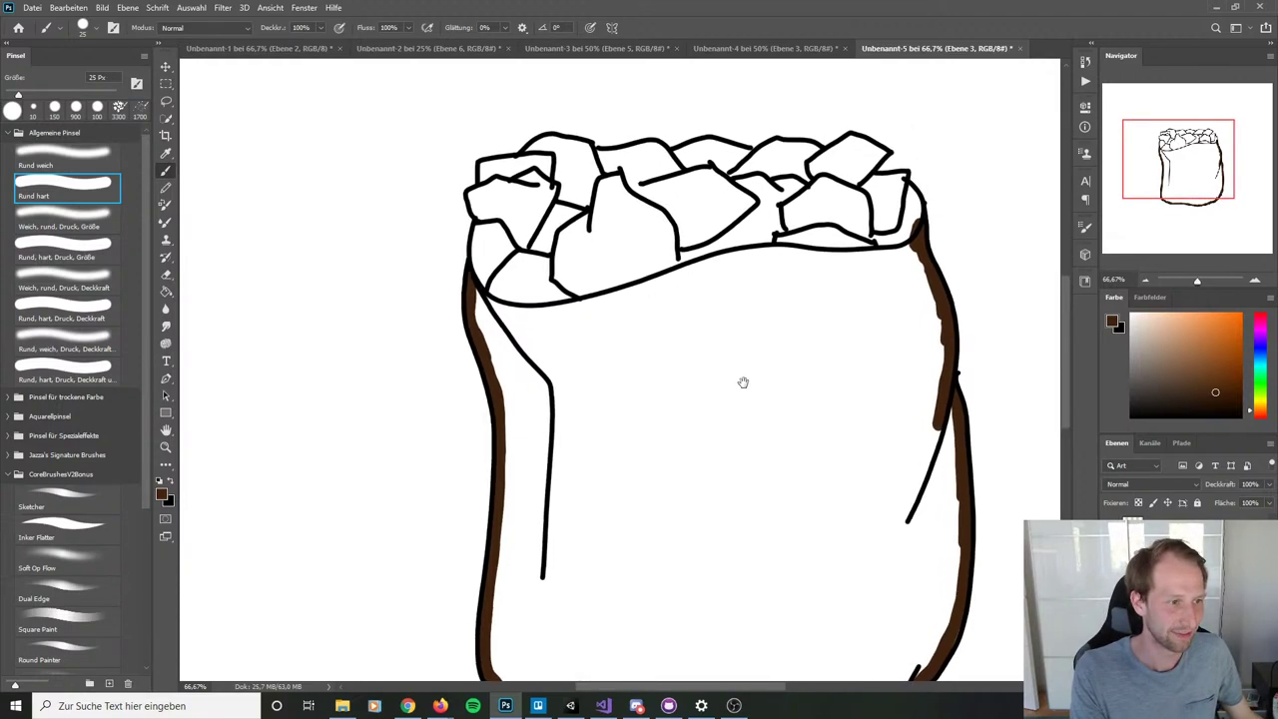
mouse_move(911, 244)
left_mouse_down()
mouse_move(736, 255)
mouse_move(532, 317)
mouse_move(477, 295)
mouse_move(545, 316)
left_mouse_up()
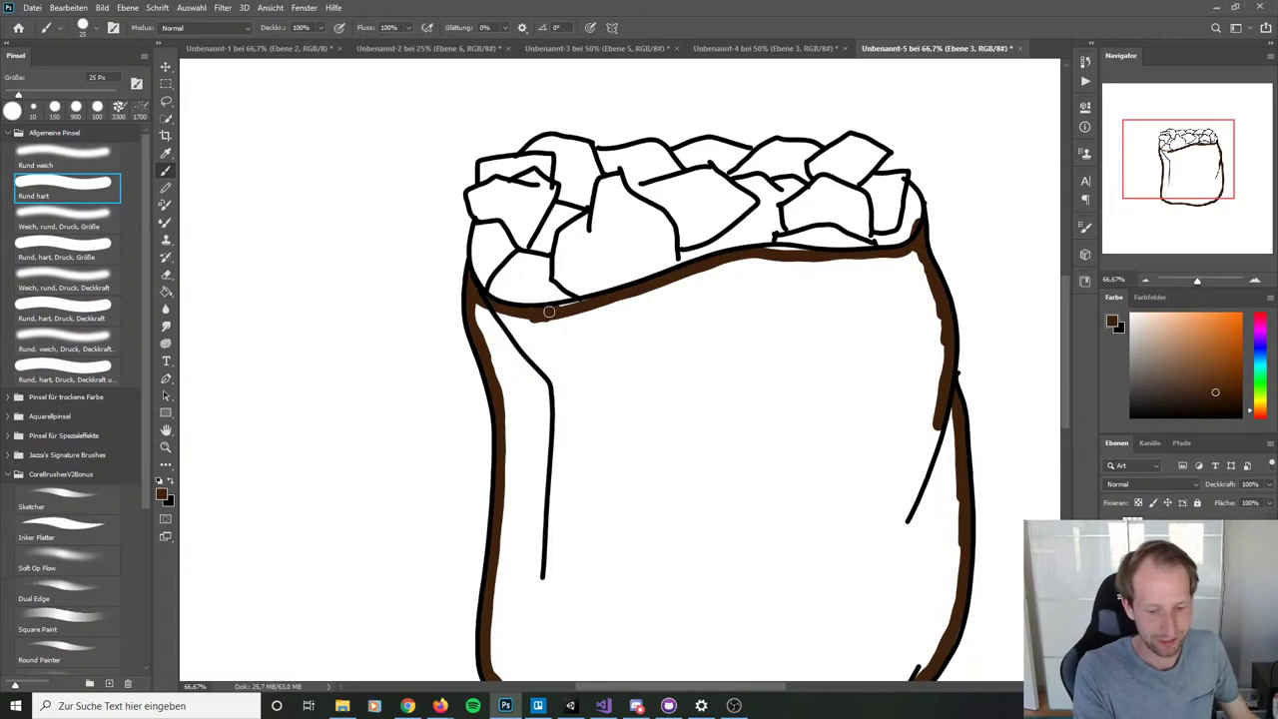
left_click_drag(472, 283, 487, 321)
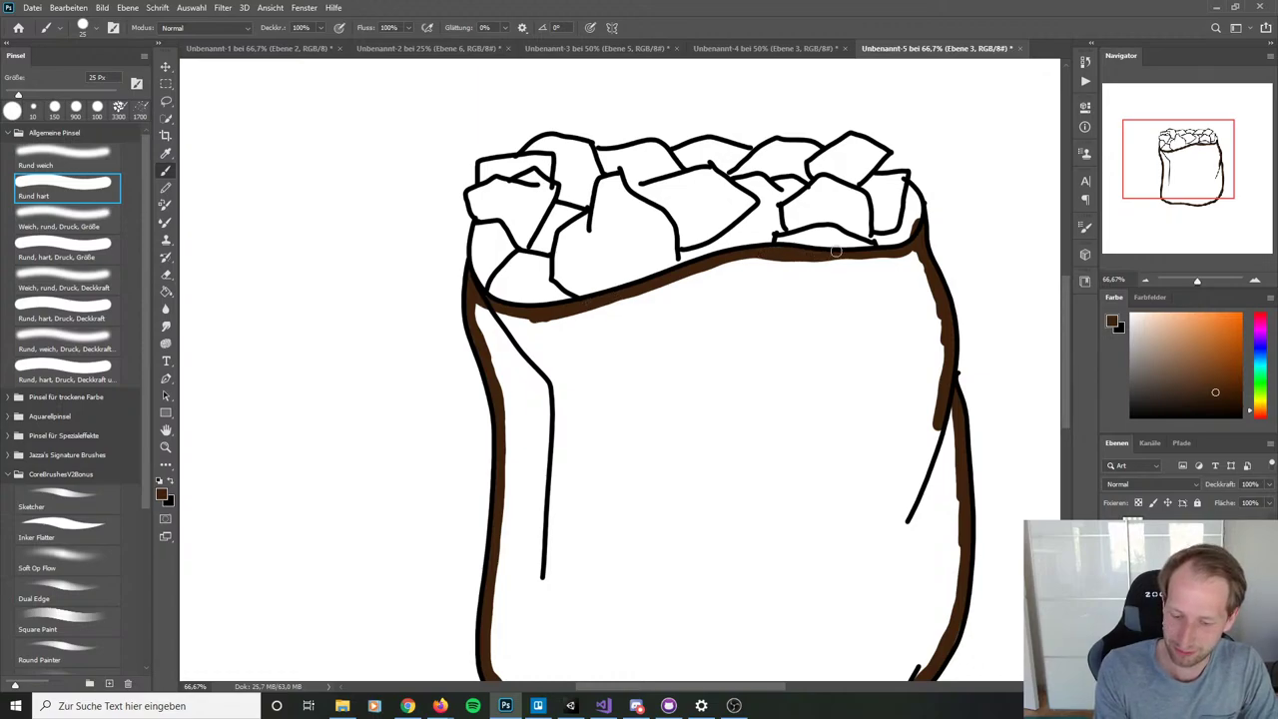
left_click_drag(922, 232, 916, 249)
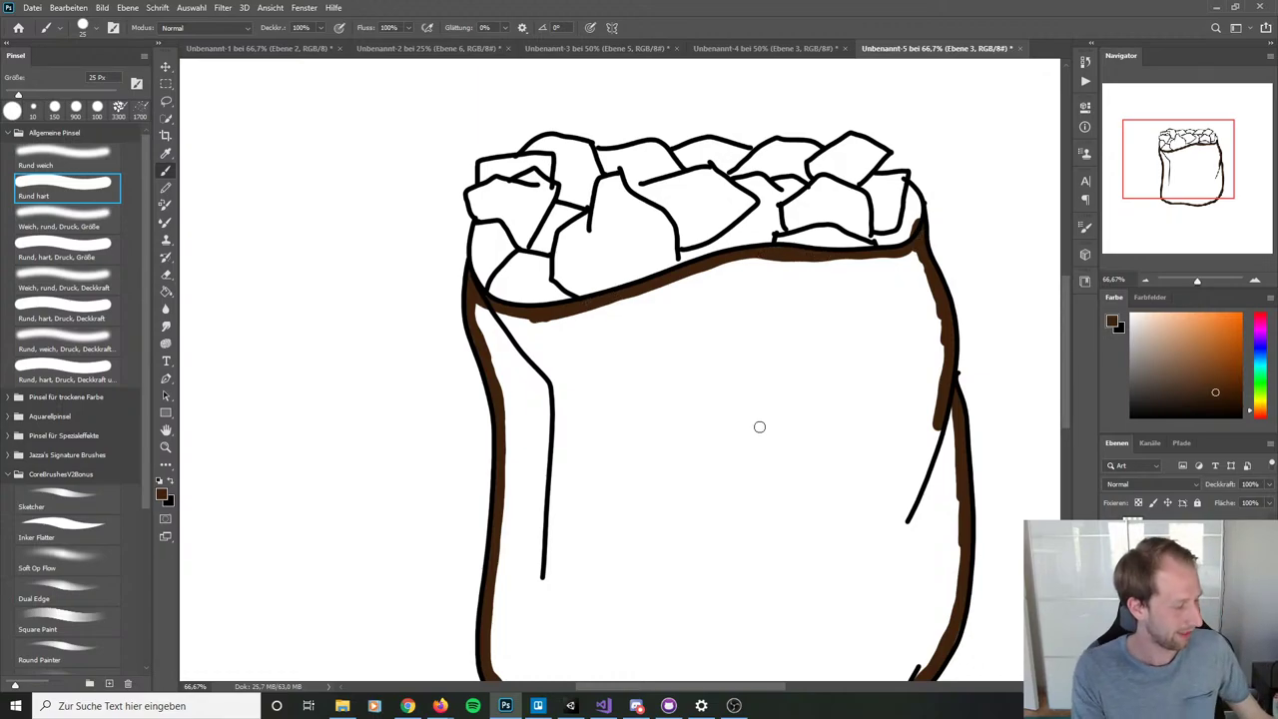
Step: Select the empty area enclosed by the brown edge and fill it with the dark brown foreground colour
key("w")
left_click(794, 430)
key("alt+BackSpace")
Step: Paint over the thin light seam between the brown fill and its edge all around the sack
key("b")
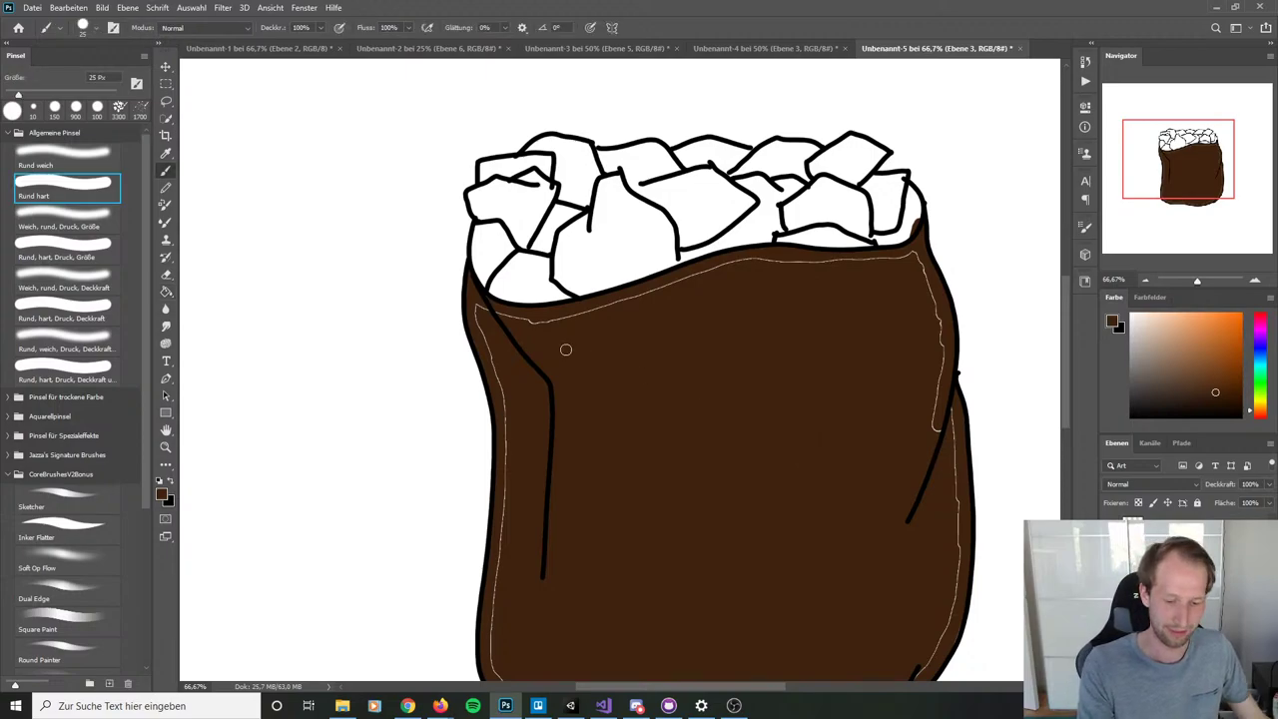
mouse_move(478, 305)
left_mouse_down()
mouse_move(500, 388)
mouse_move(495, 355)
mouse_move(506, 531)
left_mouse_up()
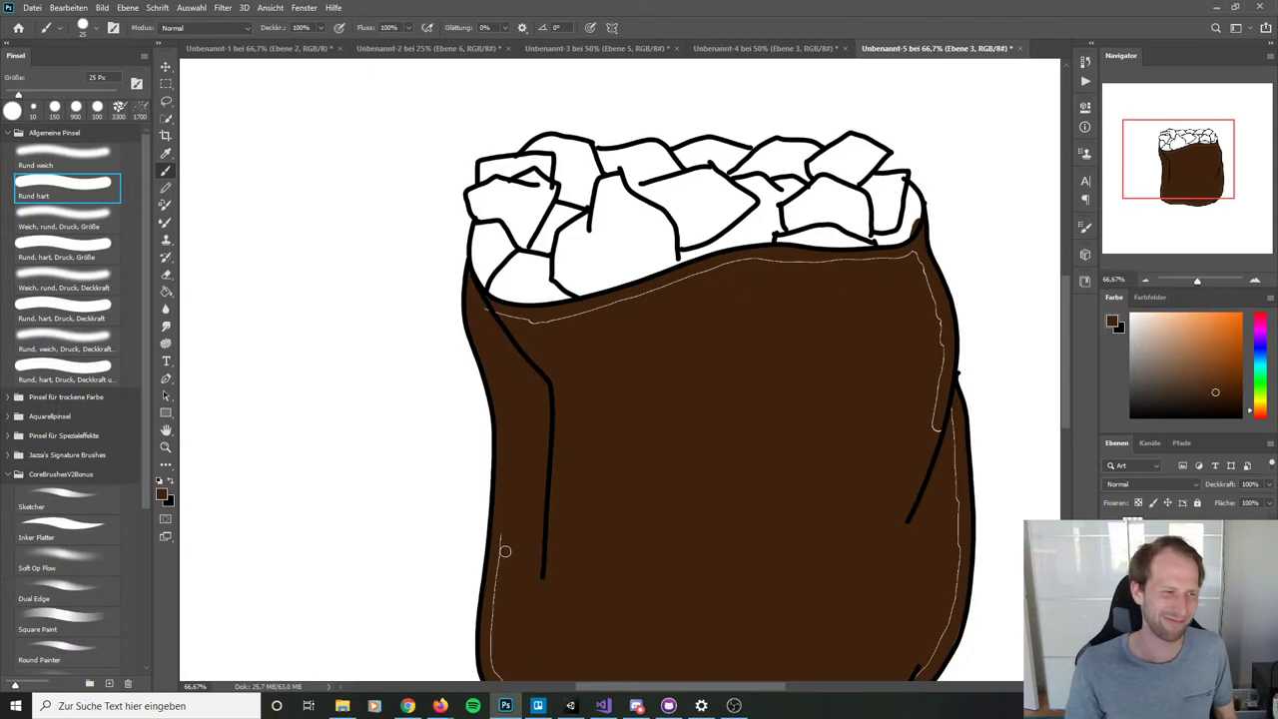
scroll(611, 372, "down", 3)
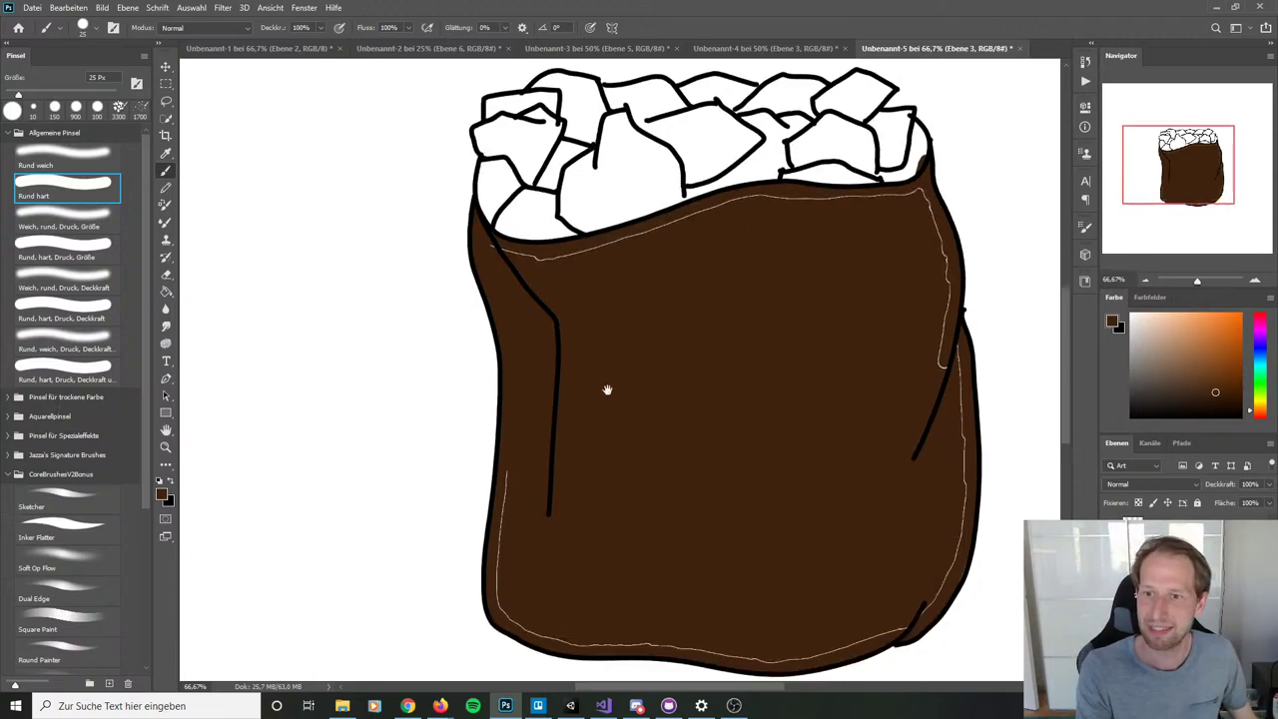
mouse_move(501, 441)
left_mouse_down()
mouse_move(492, 553)
mouse_move(540, 599)
left_mouse_up()
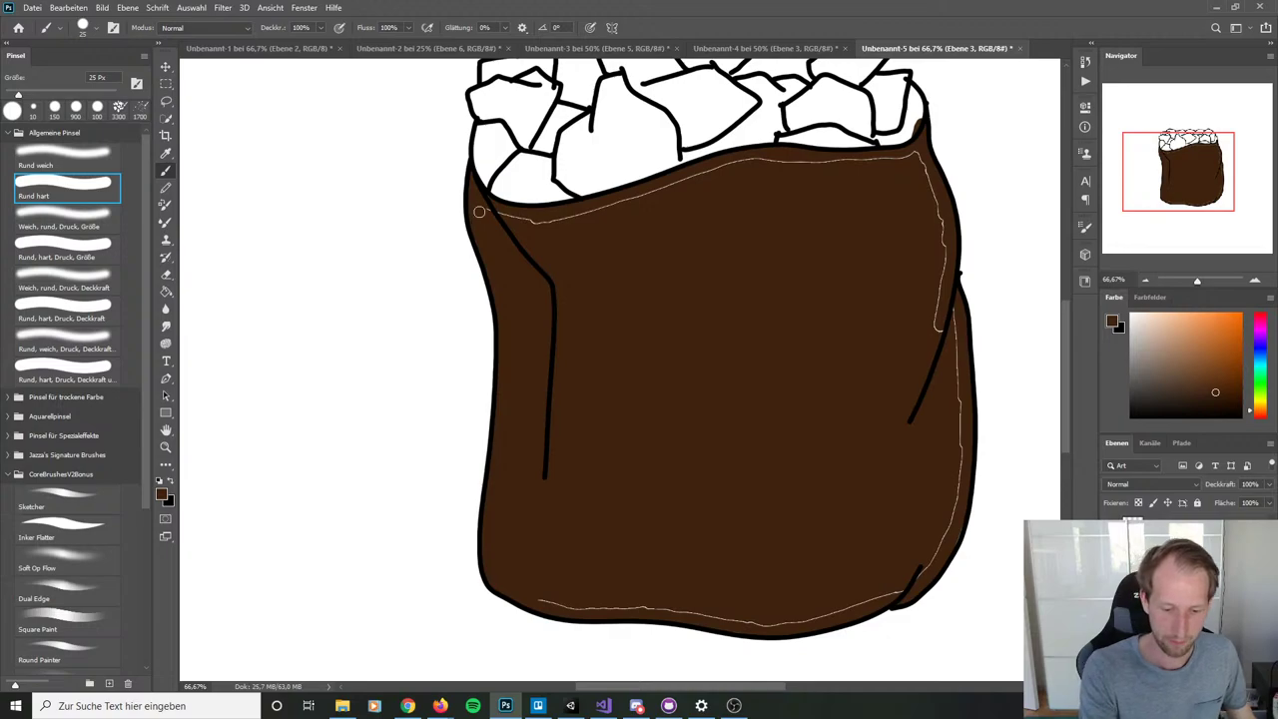
left_click_drag(479, 212, 599, 208)
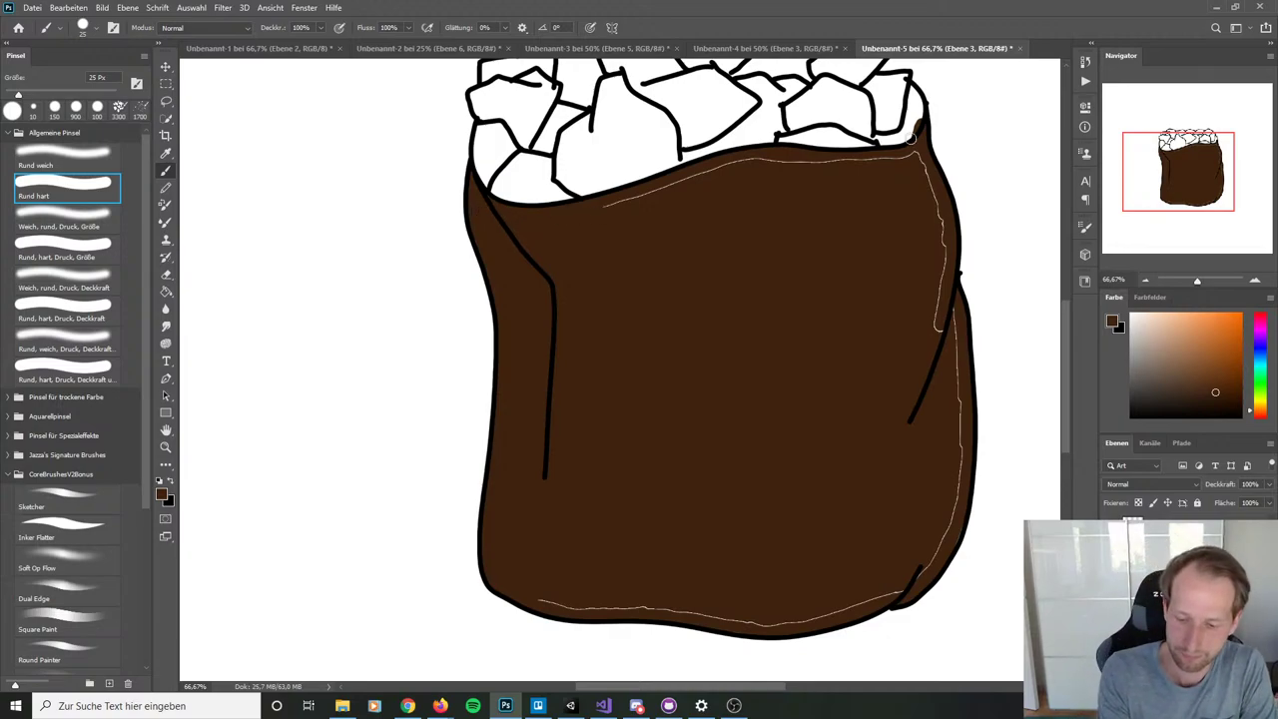
mouse_move(918, 150)
left_mouse_down()
mouse_move(733, 161)
mouse_move(590, 211)
left_mouse_up()
mouse_move(928, 148)
left_mouse_down()
mouse_move(945, 247)
mouse_move(935, 329)
mouse_move(943, 340)
mouse_move(952, 311)
mouse_move(953, 452)
left_mouse_up()
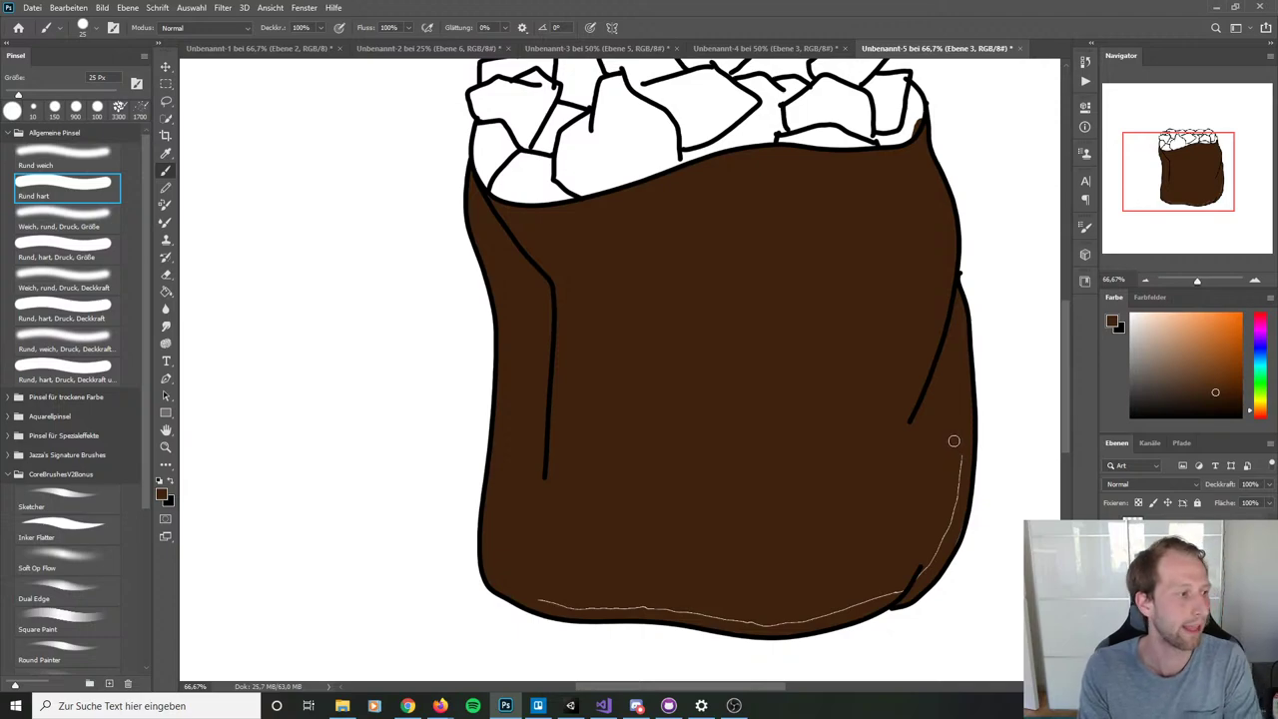
mouse_move(964, 423)
left_mouse_down()
mouse_move(949, 531)
mouse_move(914, 583)
left_mouse_up()
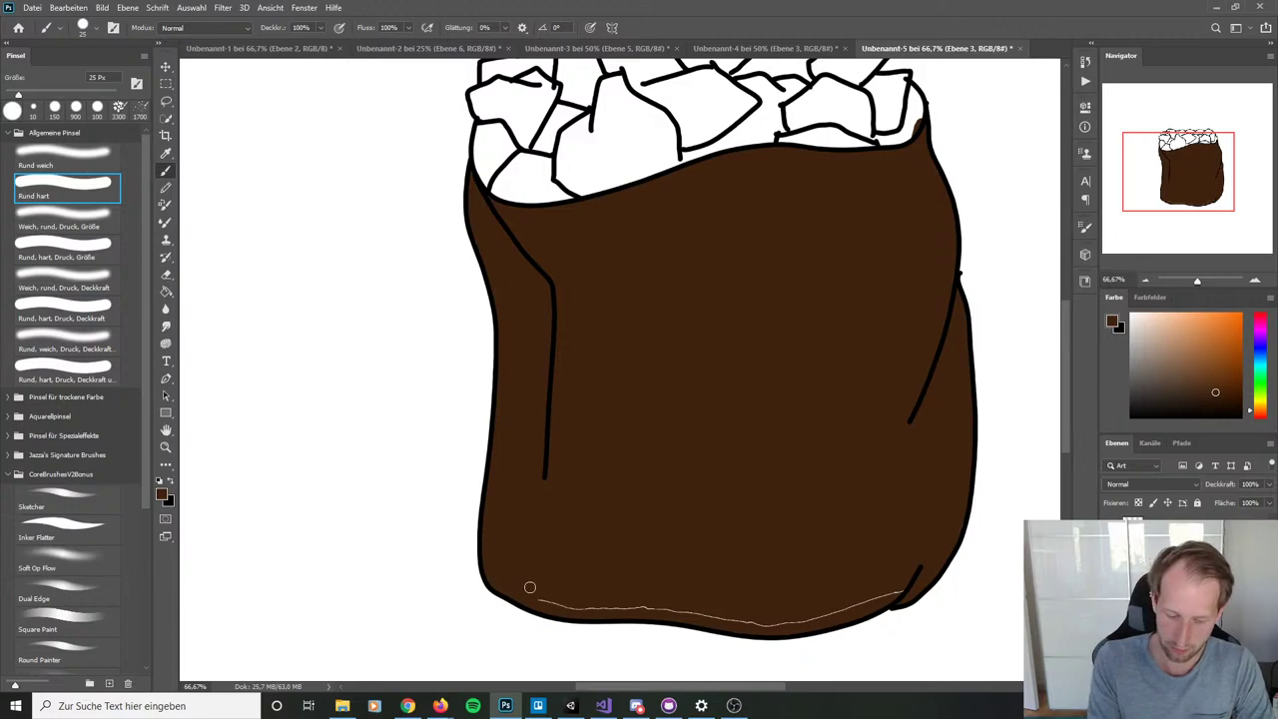
mouse_move(529, 587)
left_mouse_down()
mouse_move(599, 608)
mouse_move(765, 616)
mouse_move(863, 604)
mouse_move(917, 581)
left_mouse_up()
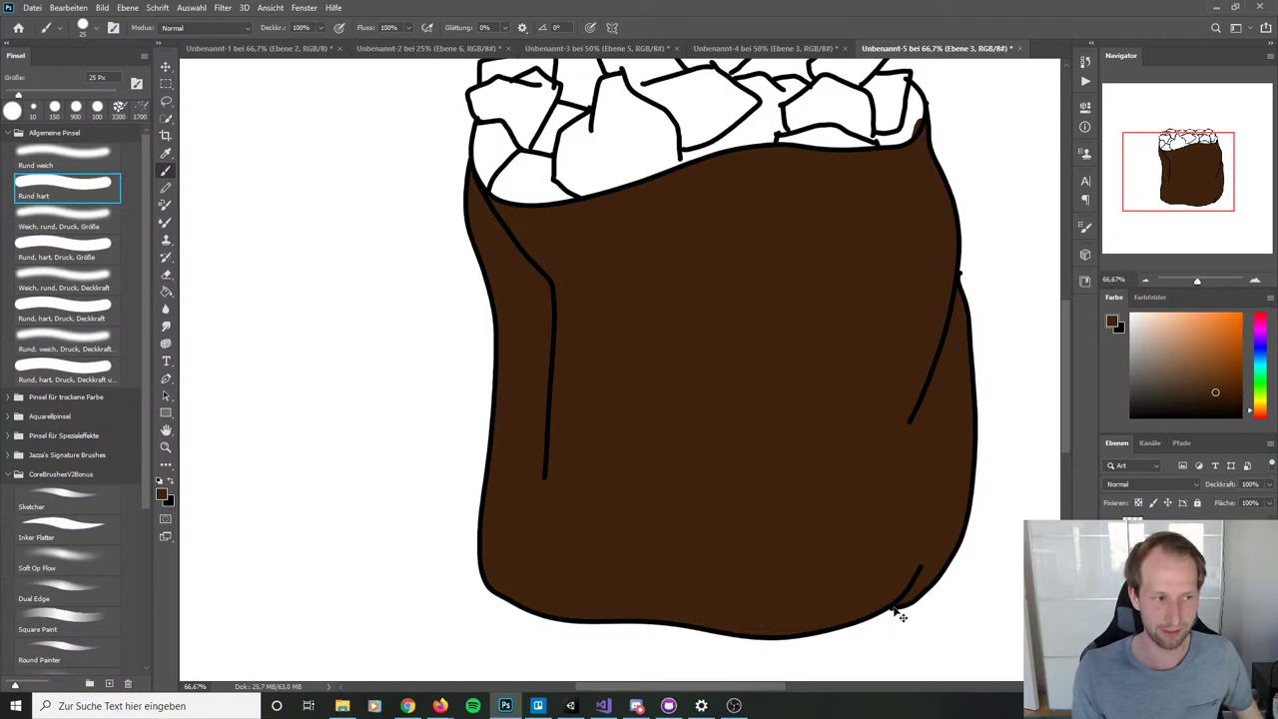
Step: Add a new layer named Ebene 4 and clip it to the sack's brown fill layer
key("ctrl+plus")
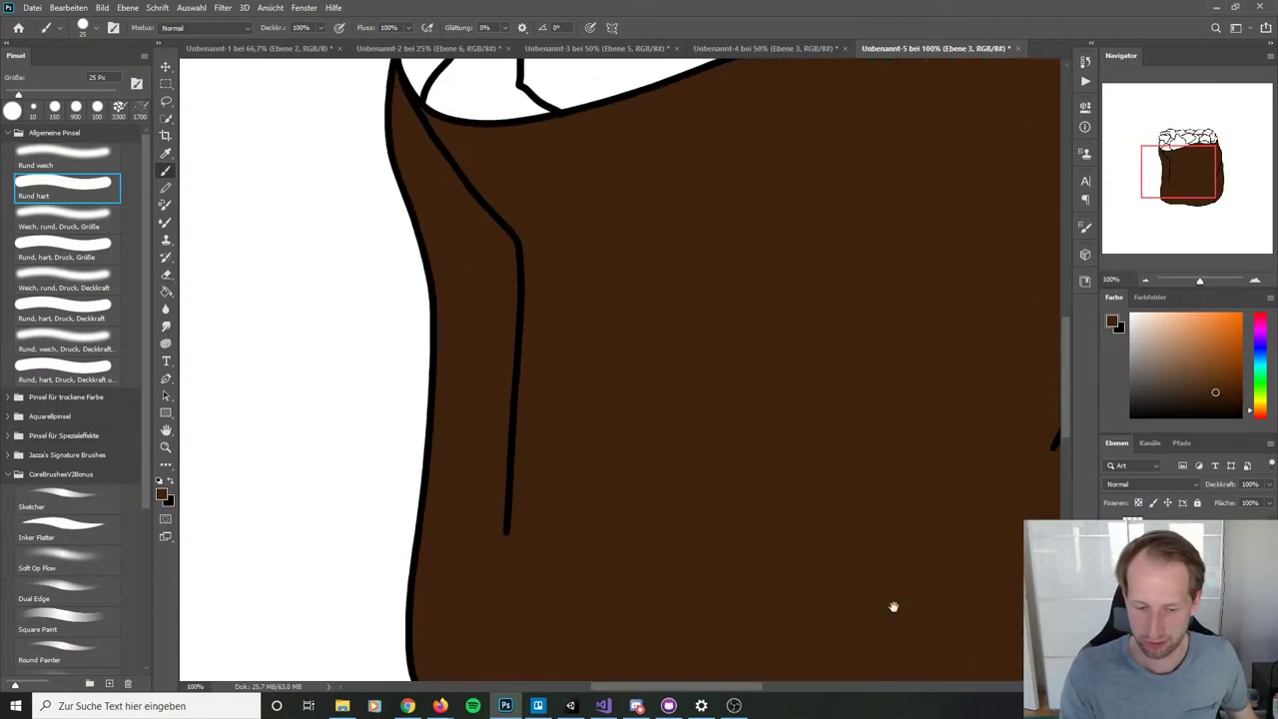
scroll(653, 388, "up", 4)
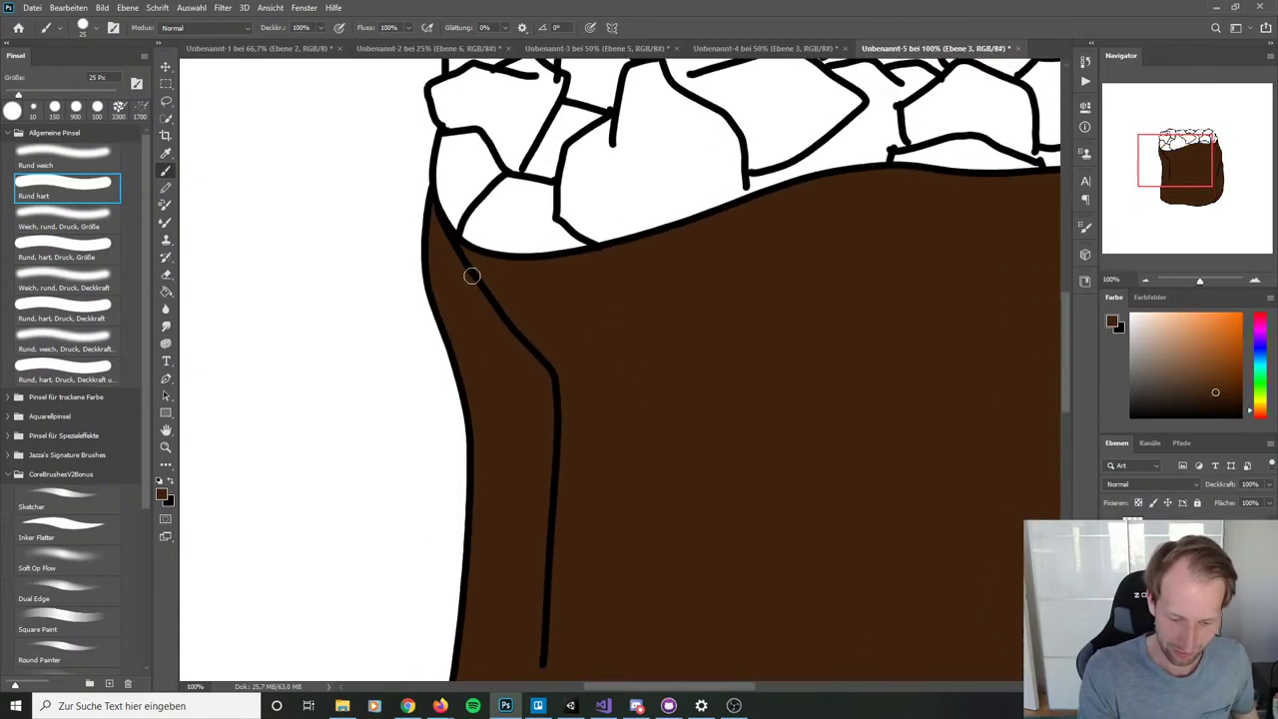
mouse_move(831, 508)
left_mouse_down()
mouse_move(714, 632)
mouse_move(670, 493)
mouse_move(689, 442)
mouse_move(747, 439)
left_mouse_up()
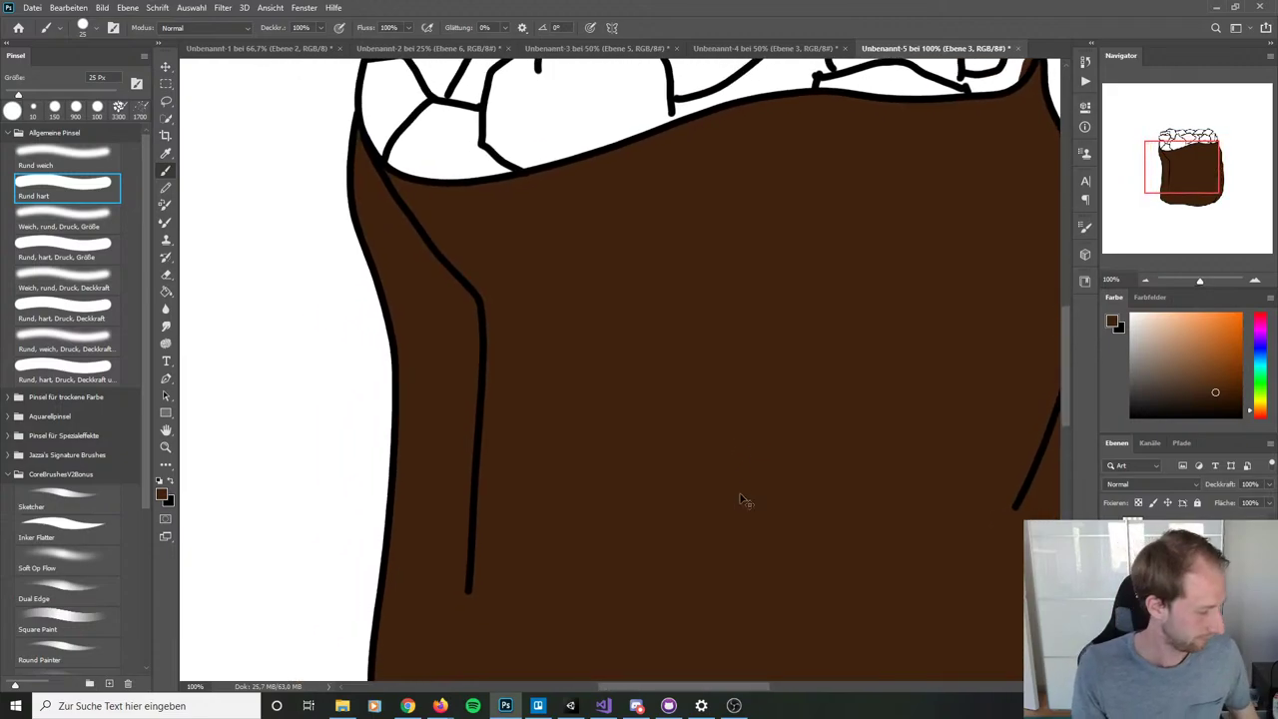
key("ctrl+shift+n")
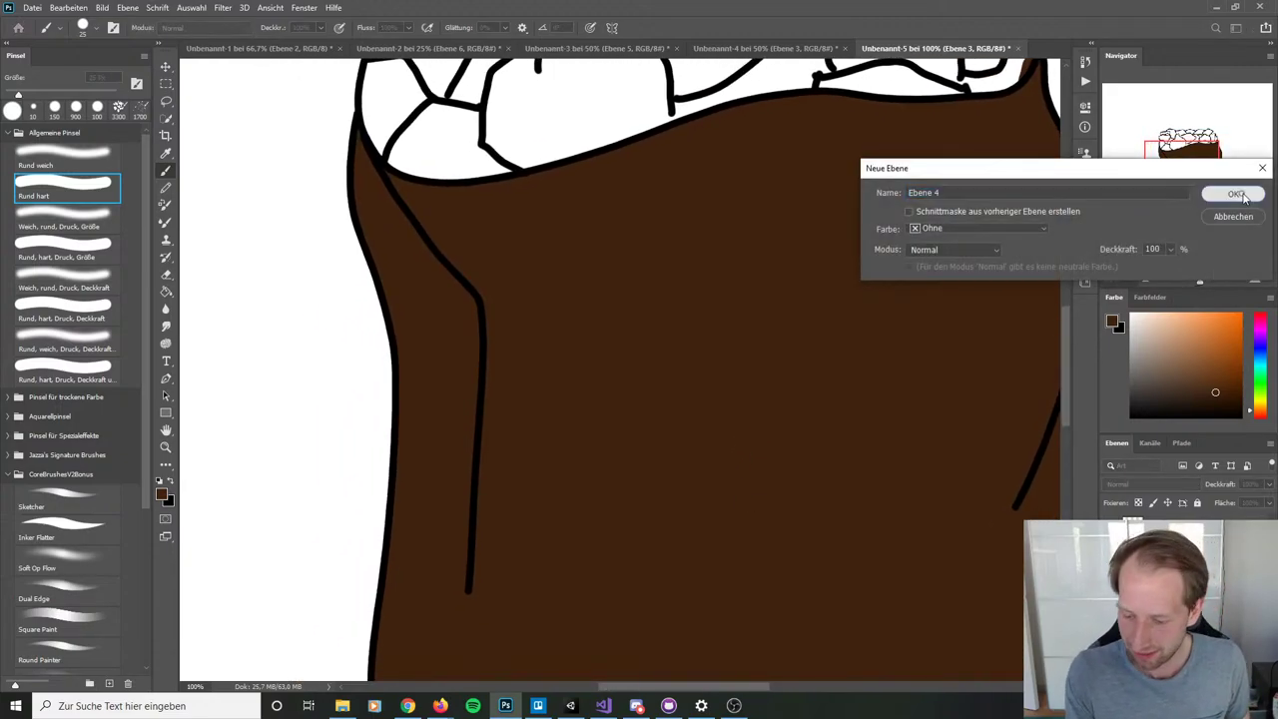
left_click(1233, 194)
right_click(1168, 521)
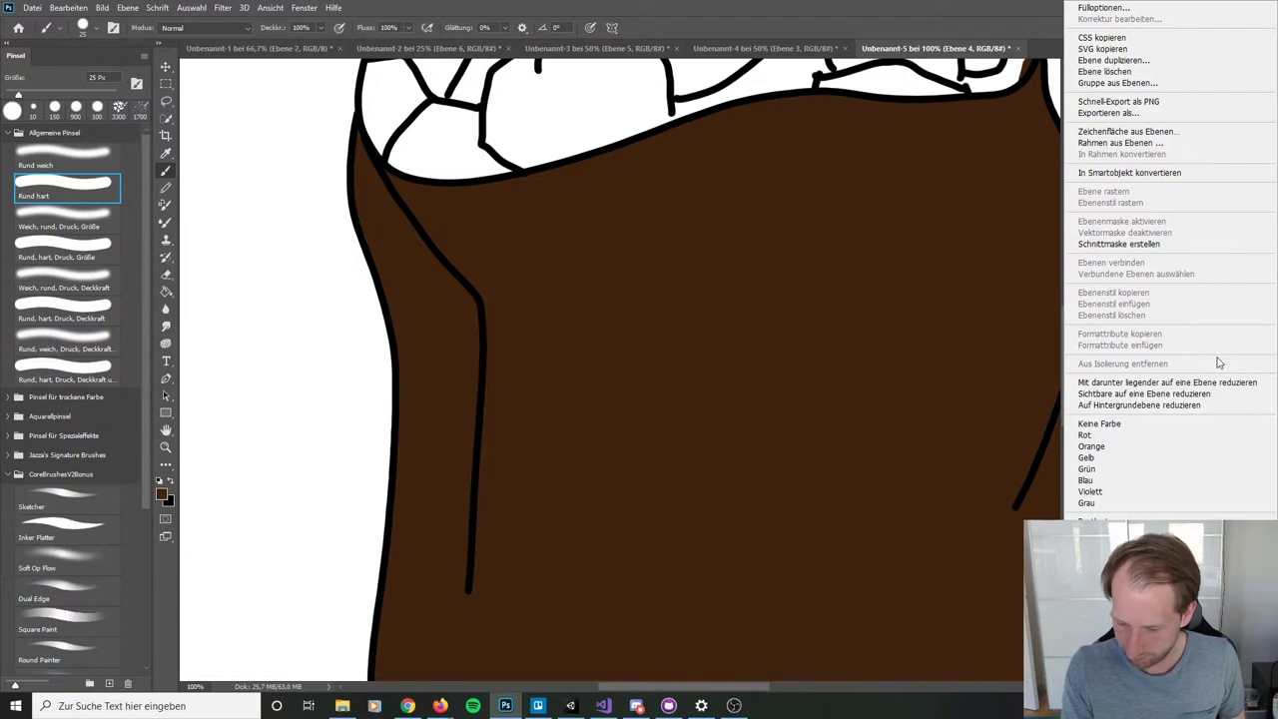
left_click(1184, 244)
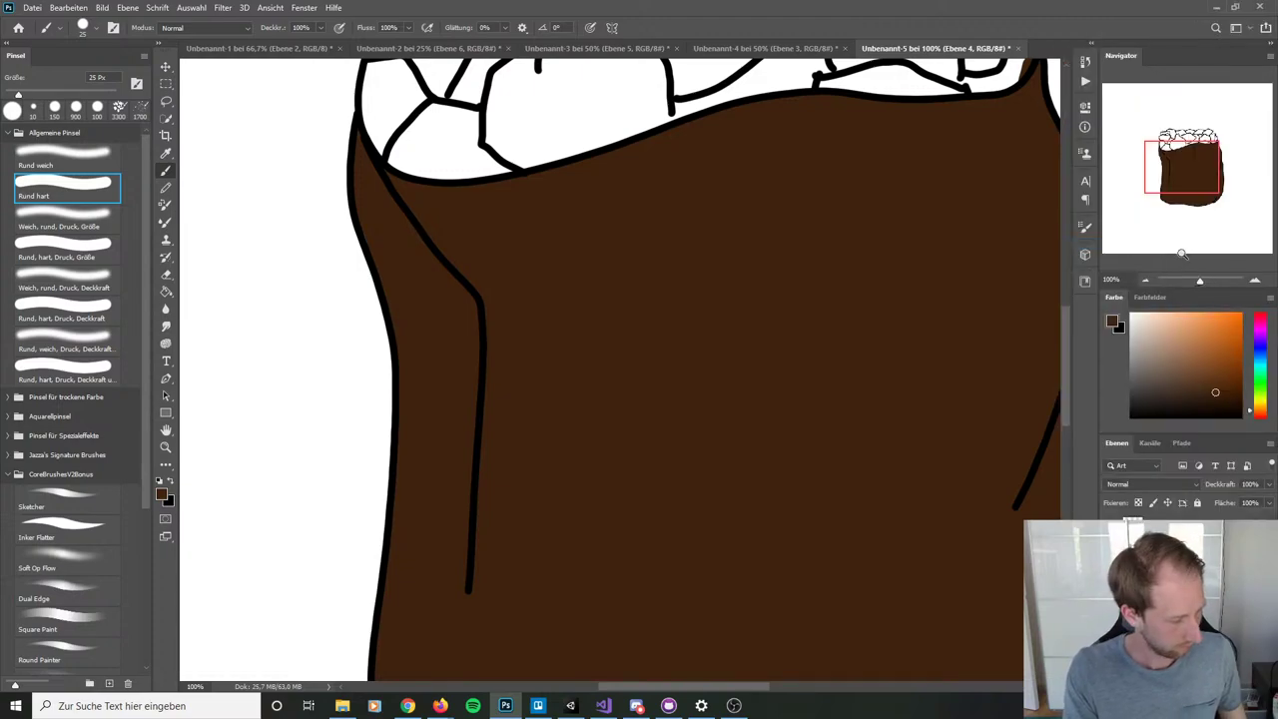
Step: Choose a darker brown foreground colour for shading the sack
key("ctrl+minus")
key("ctrl+minus")
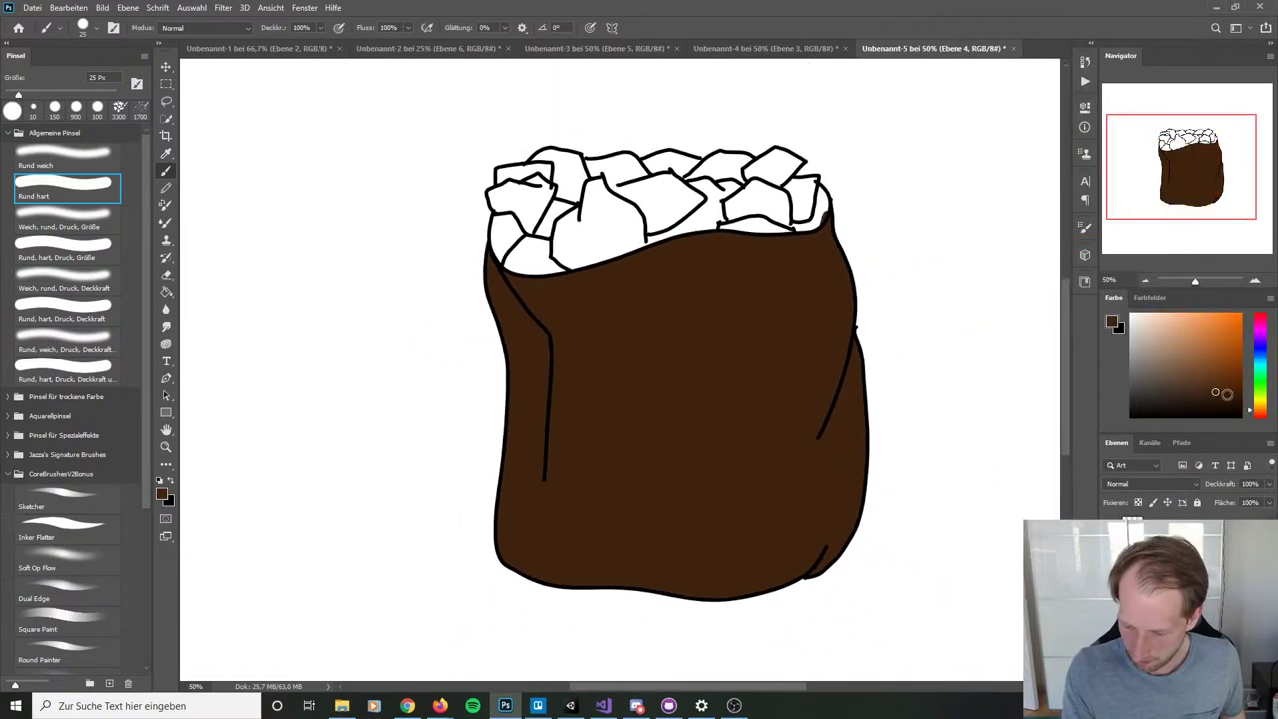
left_click_drag(1227, 395, 1207, 414)
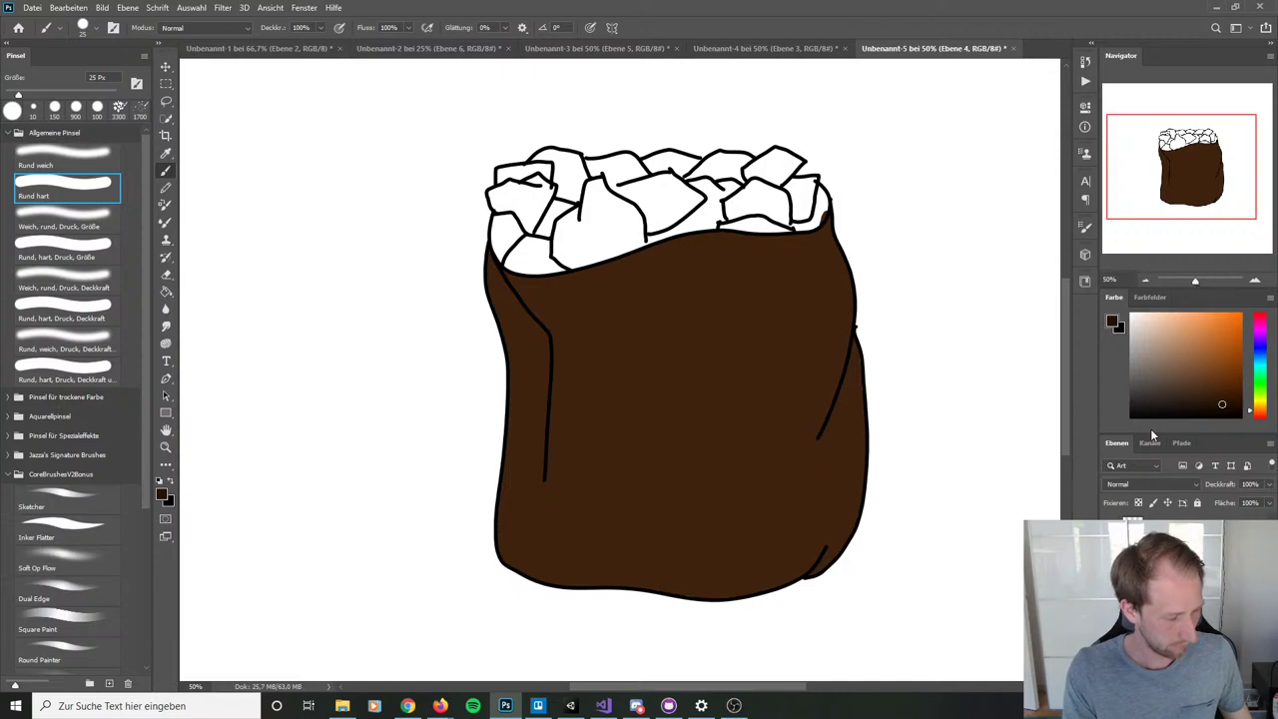
Step: Try painting a darker brown shadow along the sack's right-hand crease, and undo it
key("ctrl+plus")
key("ctrl+plus")
left_click_drag(927, 502, 656, 395)
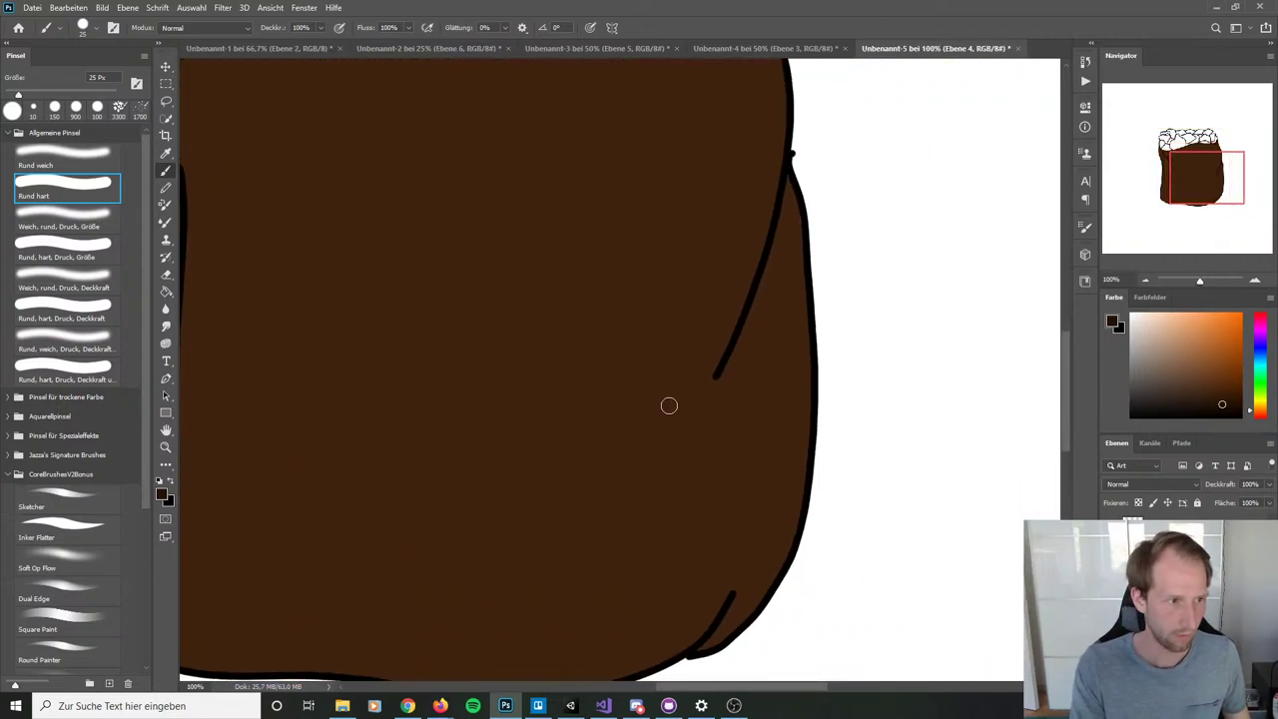
mouse_move(791, 160)
left_mouse_down()
mouse_move(745, 355)
mouse_move(734, 385)
mouse_move(739, 337)
mouse_move(713, 413)
mouse_move(726, 369)
mouse_move(711, 475)
left_mouse_up()
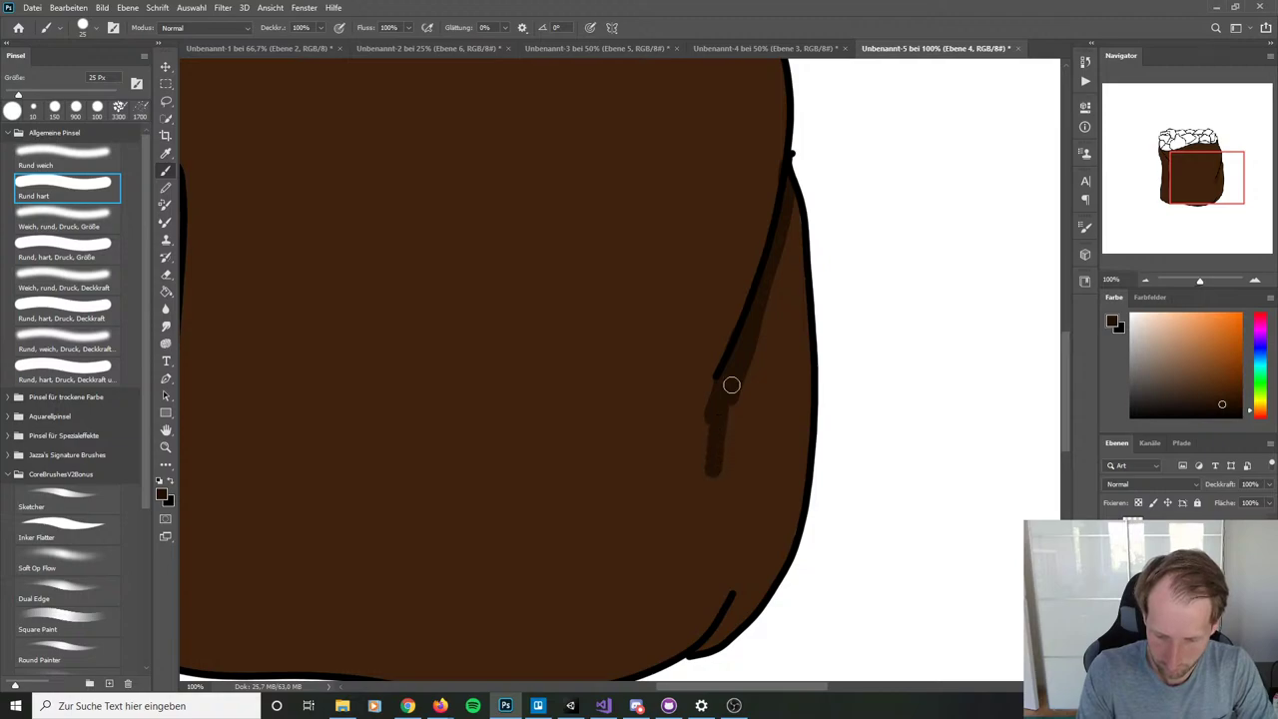
key("ctrl+z")
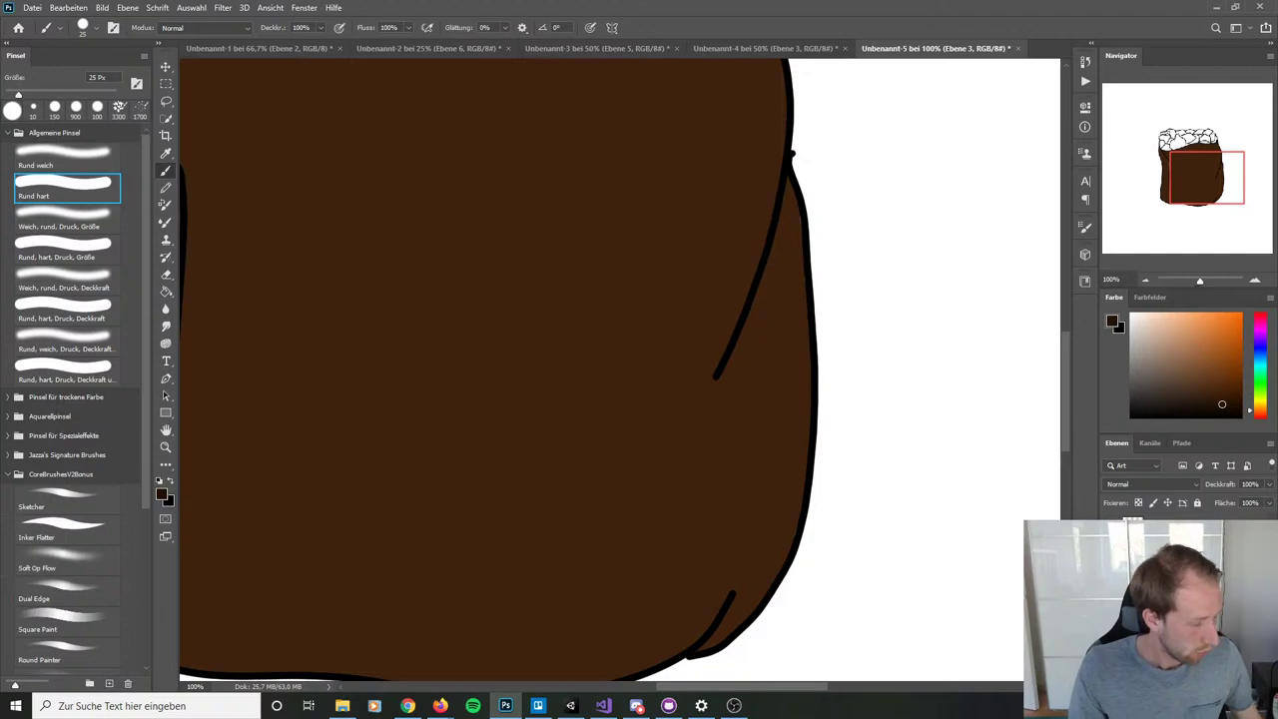
Step: Add a new layer named Ebene 4 above the sack's brown fill
key("ctrl+shift+n")
left_click(1227, 189)
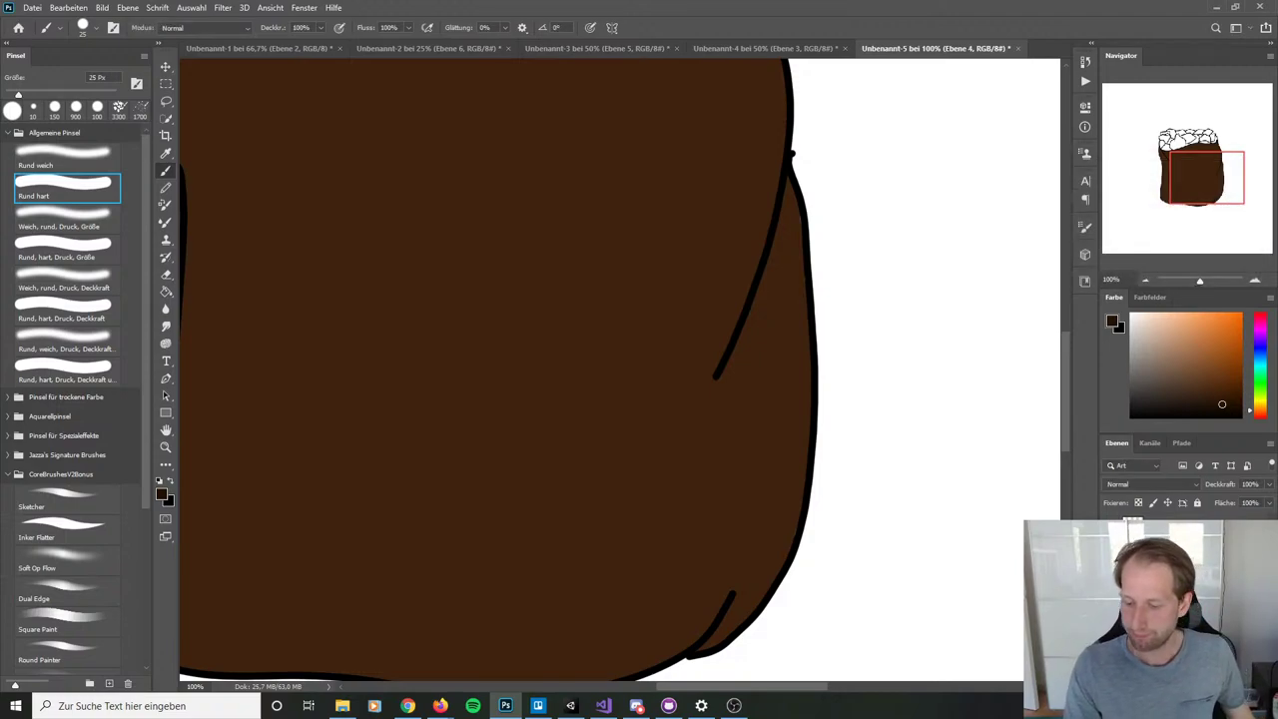
Step: Clip the empty Ebene 4 layer to the brown fill layer and choose a darker shade of the sack's brown
right_click(1158, 534)
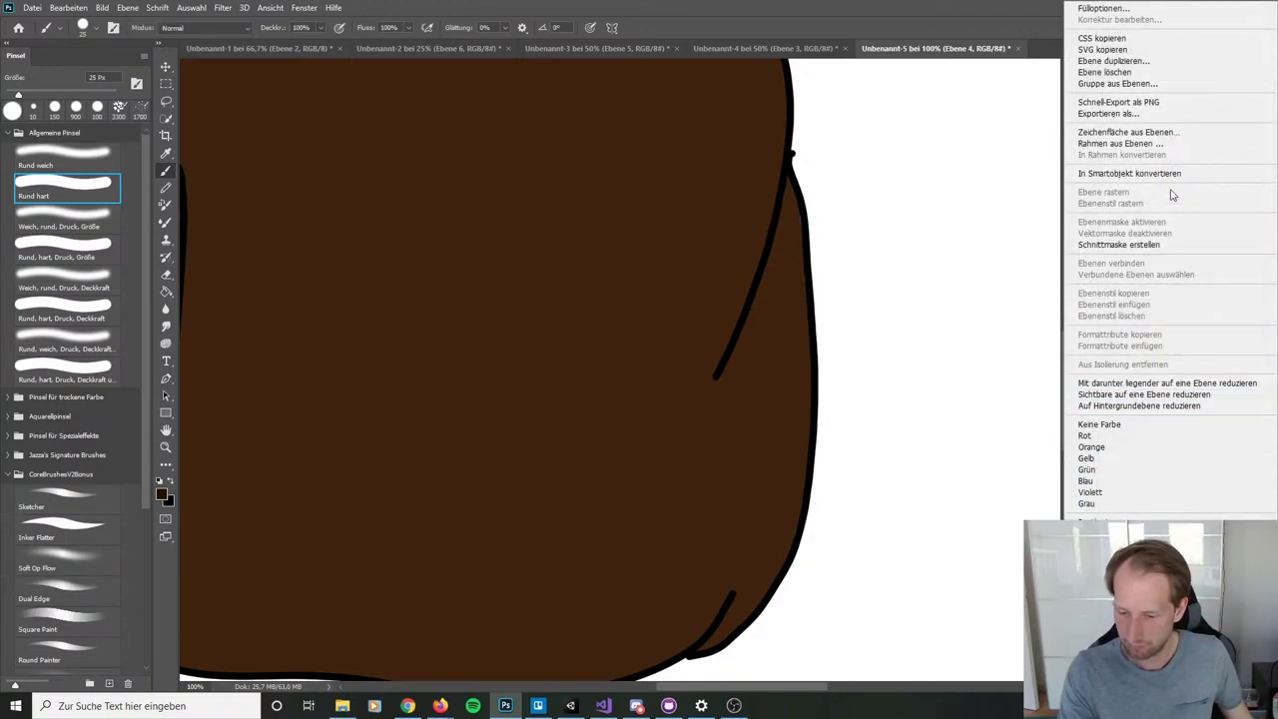
left_click(1148, 244)
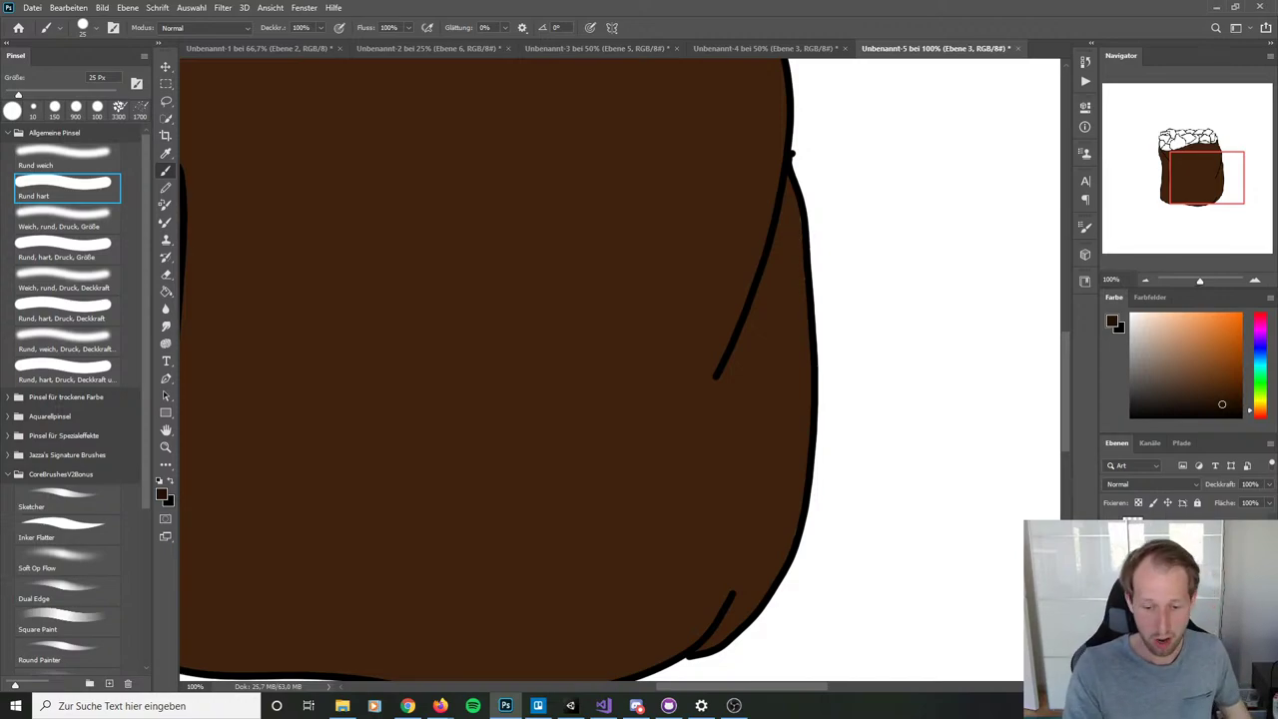
left_click(784, 266, "alt")
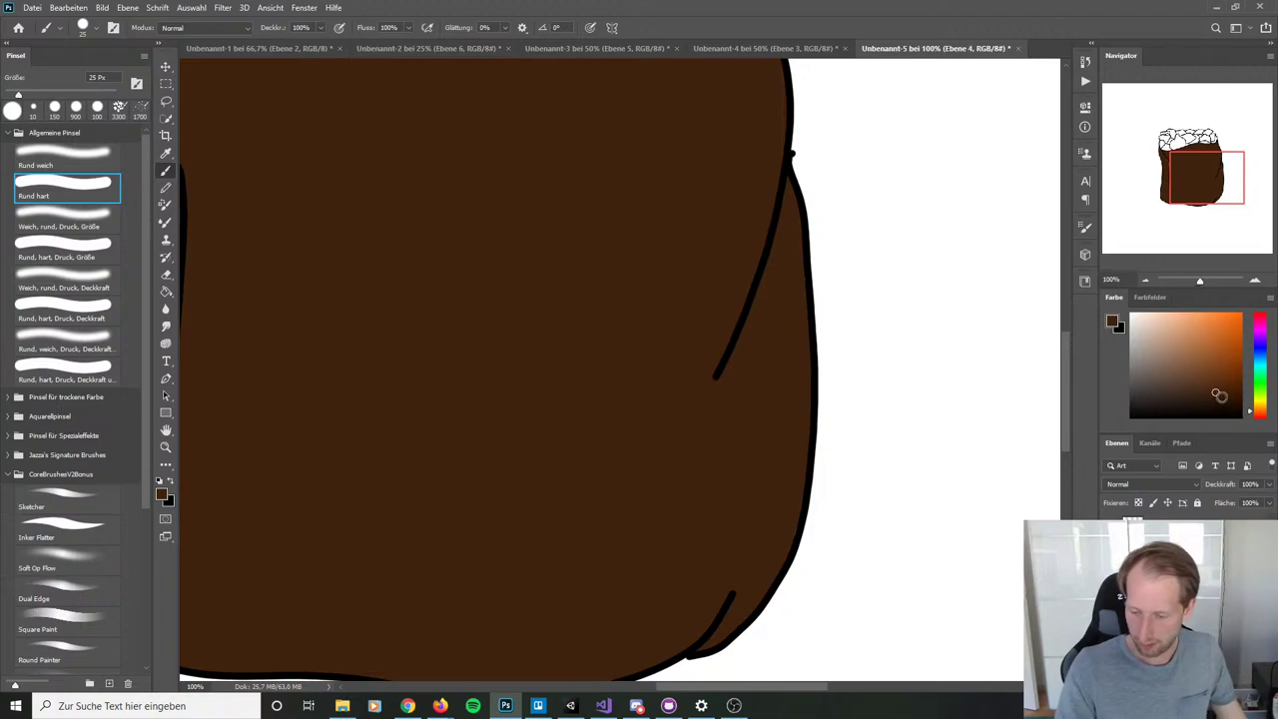
left_click_drag(1218, 395, 1234, 402)
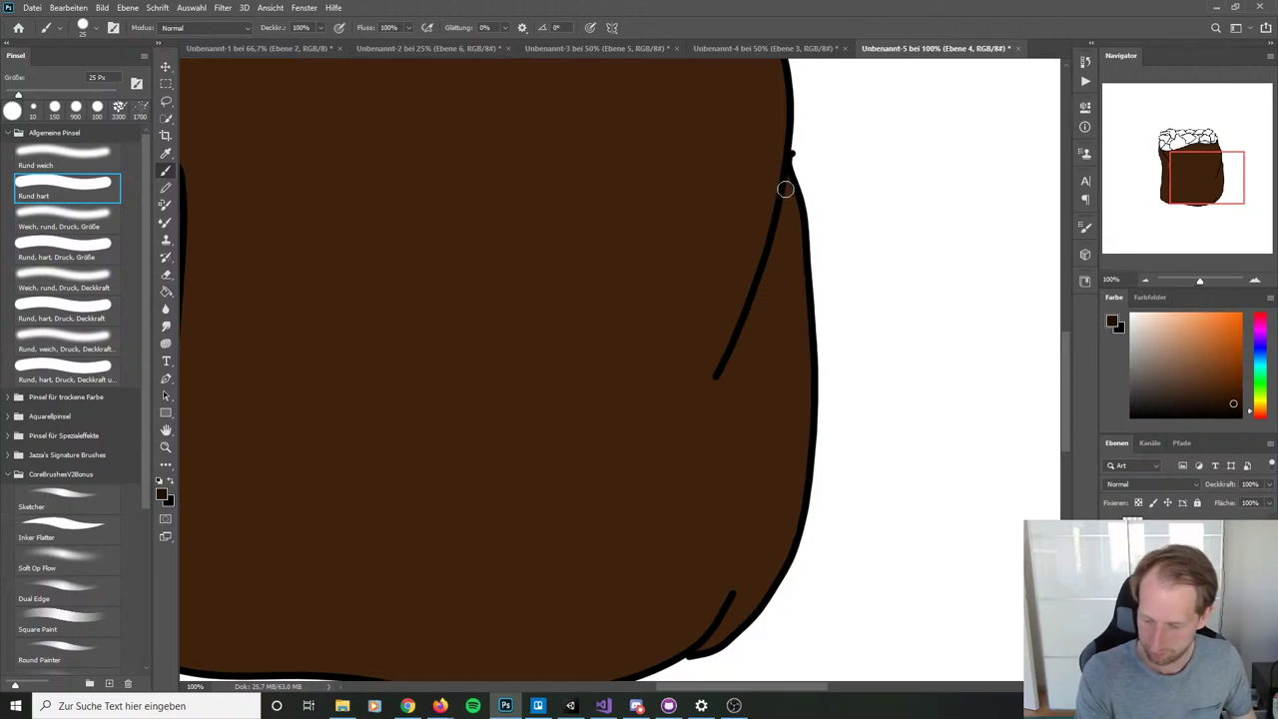
Step: Paint dark brown shadows on the sack's right-hand fold and beneath the slanted upper part of the left crease
mouse_move(789, 174)
left_mouse_down()
mouse_move(712, 428)
mouse_move(672, 630)
mouse_move(693, 620)
mouse_move(668, 641)
mouse_move(687, 645)
mouse_move(738, 596)
mouse_move(715, 647)
mouse_move(763, 581)
mouse_move(806, 447)
mouse_move(815, 260)
mouse_move(799, 185)
mouse_move(806, 313)
mouse_move(776, 568)
mouse_move(757, 619)
mouse_move(799, 372)
mouse_move(751, 533)
mouse_move(818, 257)
mouse_move(772, 455)
mouse_move(809, 237)
mouse_move(752, 387)
mouse_move(793, 193)
mouse_move(753, 413)
mouse_move(766, 358)
mouse_move(731, 412)
mouse_move(748, 380)
mouse_move(677, 637)
mouse_move(731, 552)
mouse_move(741, 578)
mouse_move(721, 618)
mouse_move(817, 257)
left_mouse_up()
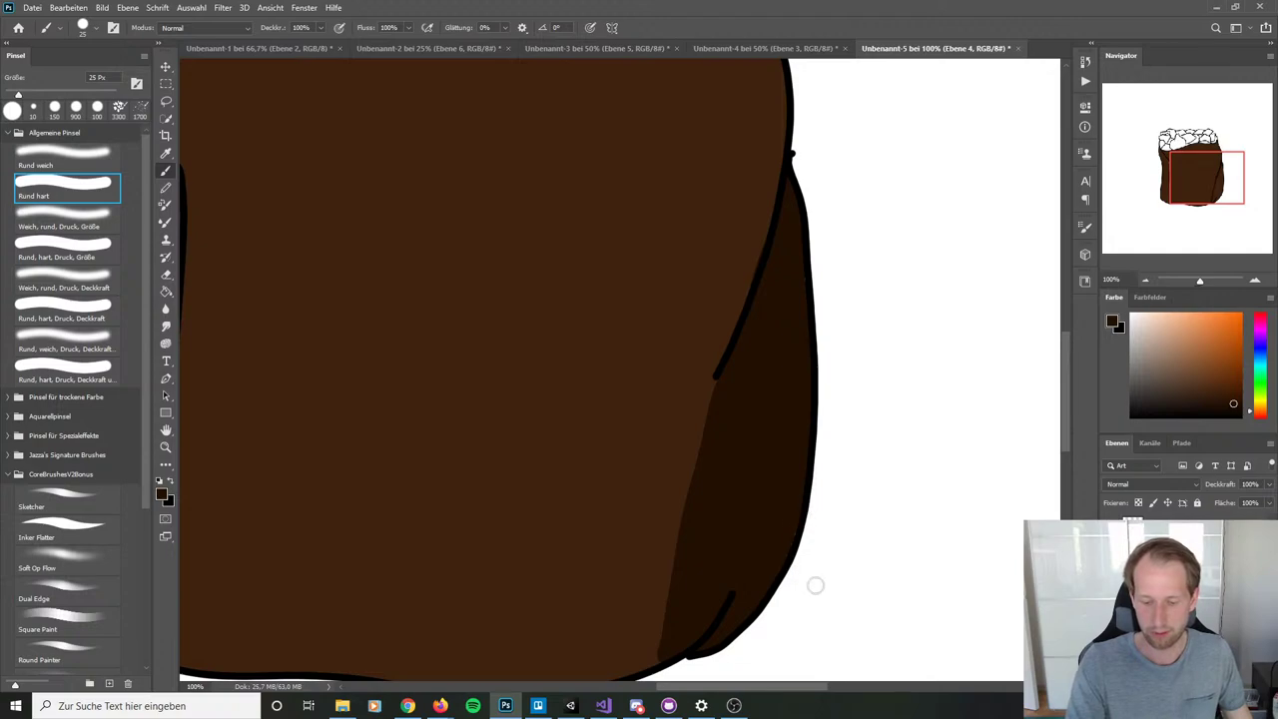
mouse_move(859, 519)
left_mouse_down()
mouse_move(1005, 399)
mouse_move(841, 602)
mouse_move(892, 528)
mouse_move(882, 537)
left_mouse_up()
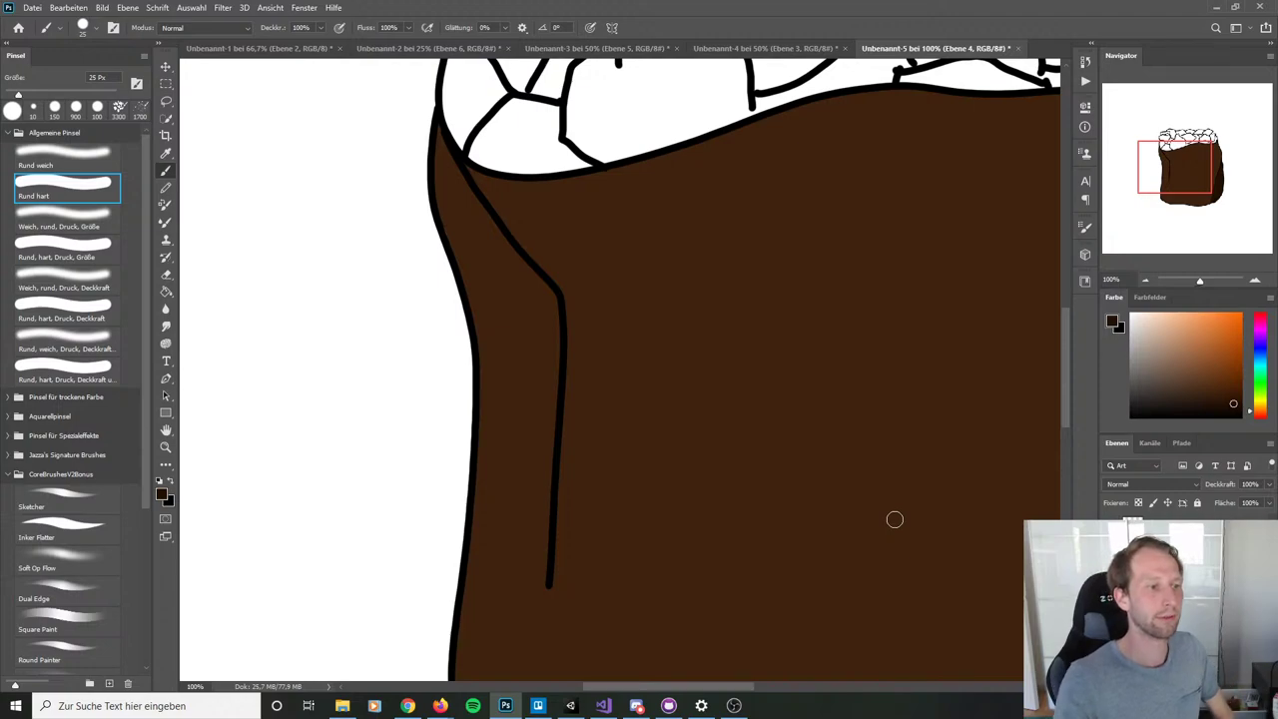
mouse_move(436, 128)
left_mouse_down()
mouse_move(443, 163)
mouse_move(480, 213)
mouse_move(440, 148)
mouse_move(448, 213)
mouse_move(451, 176)
mouse_move(450, 200)
mouse_move(512, 260)
mouse_move(478, 212)
mouse_move(550, 296)
mouse_move(444, 213)
mouse_move(535, 287)
left_mouse_up()
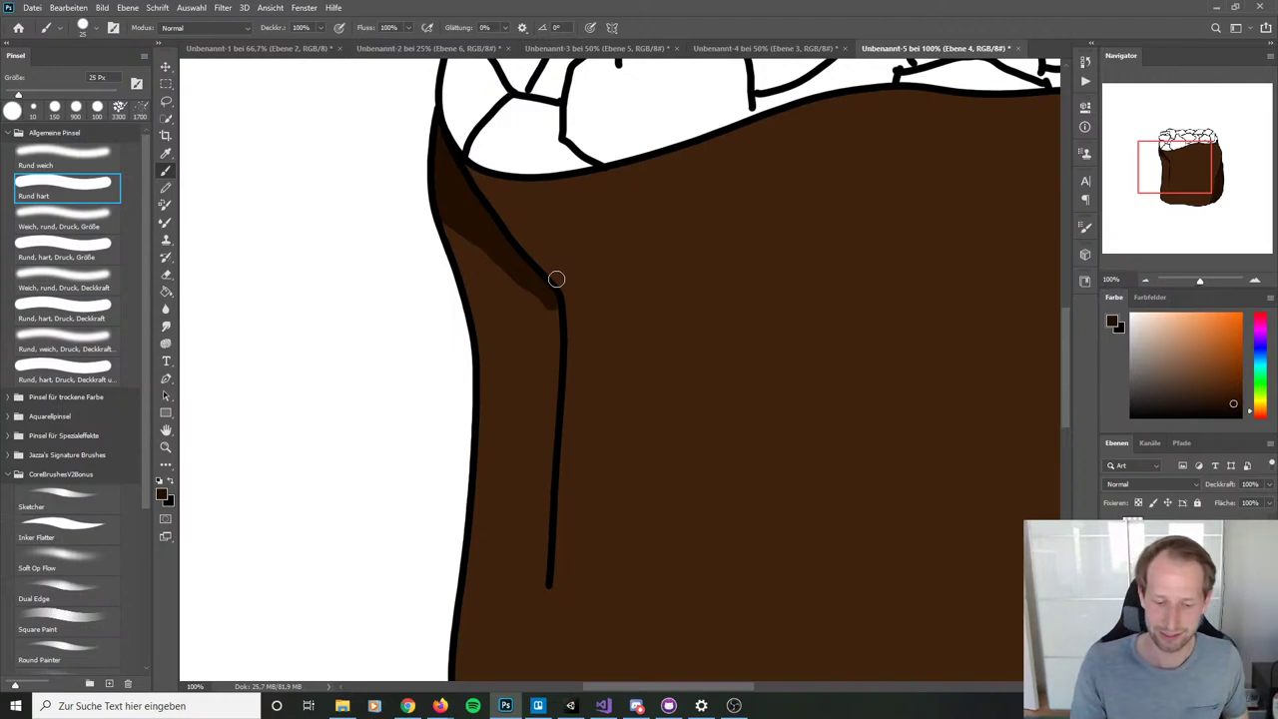
left_click_drag(556, 279, 562, 318)
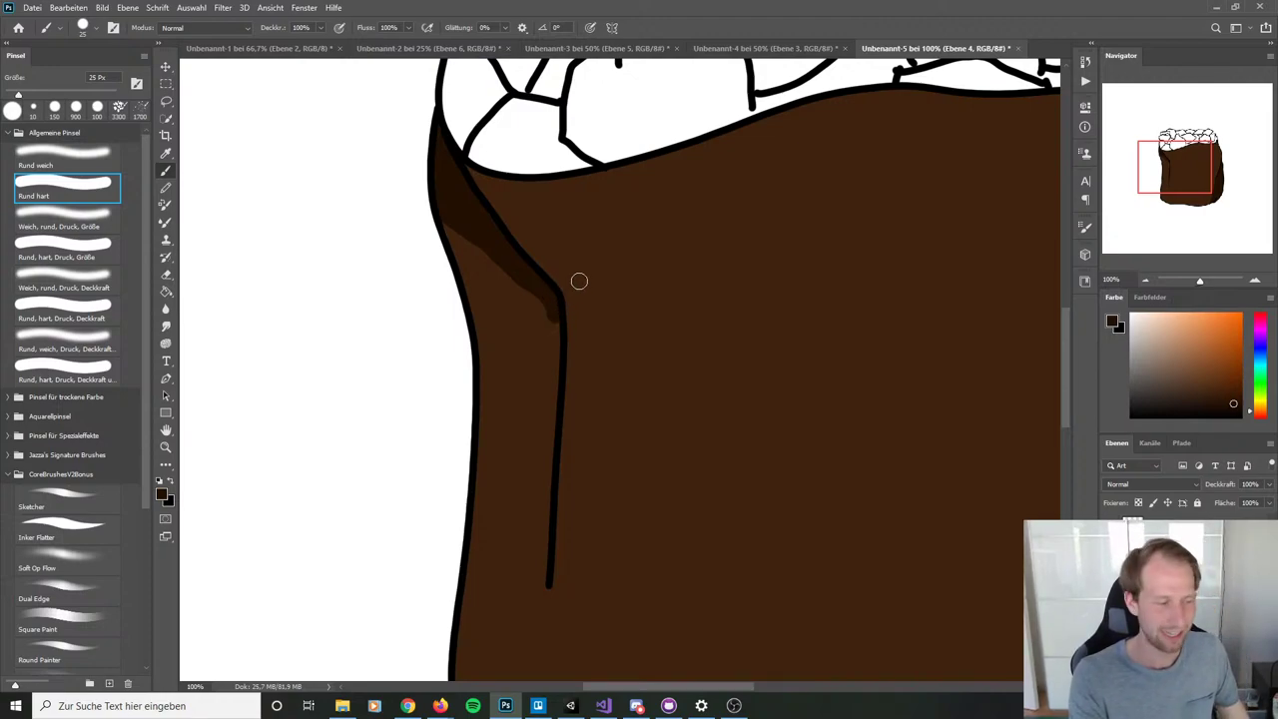
key("ctrl+z")
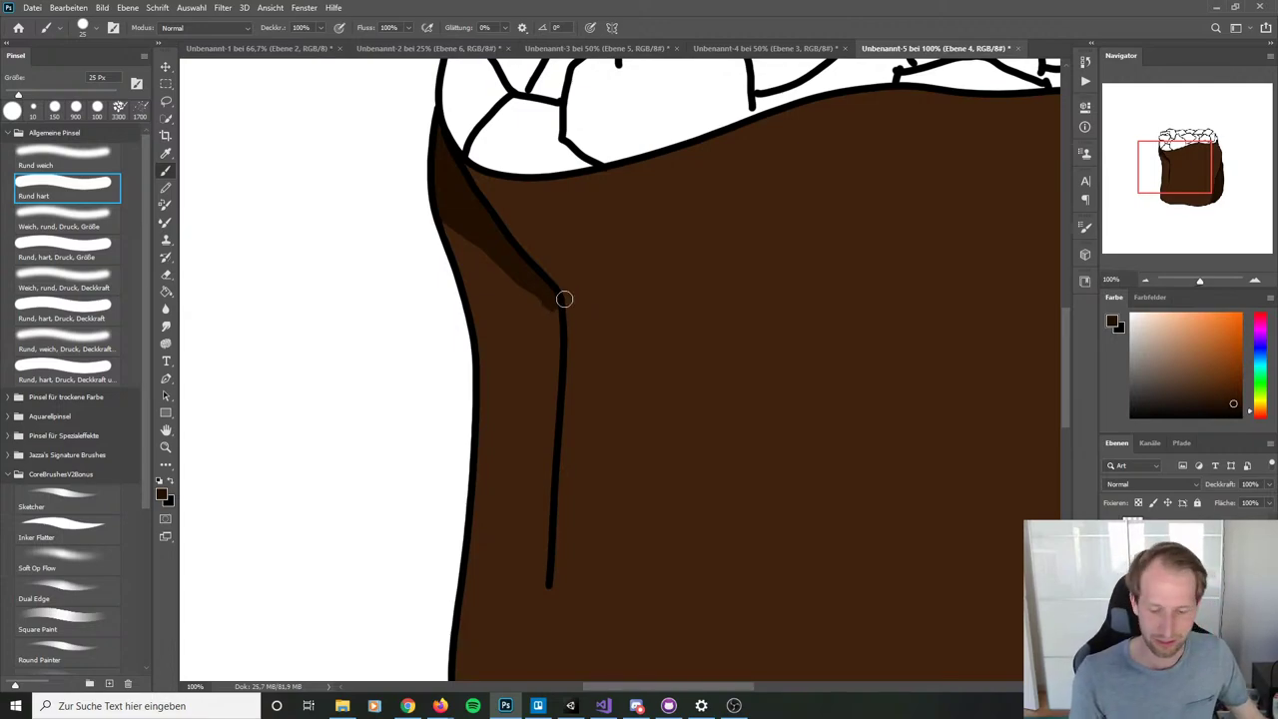
Step: Try painting dark brown shadow strokes diagonally across the sack's front from its upper right corner, and undo them
left_click_drag(587, 610, 474, 566)
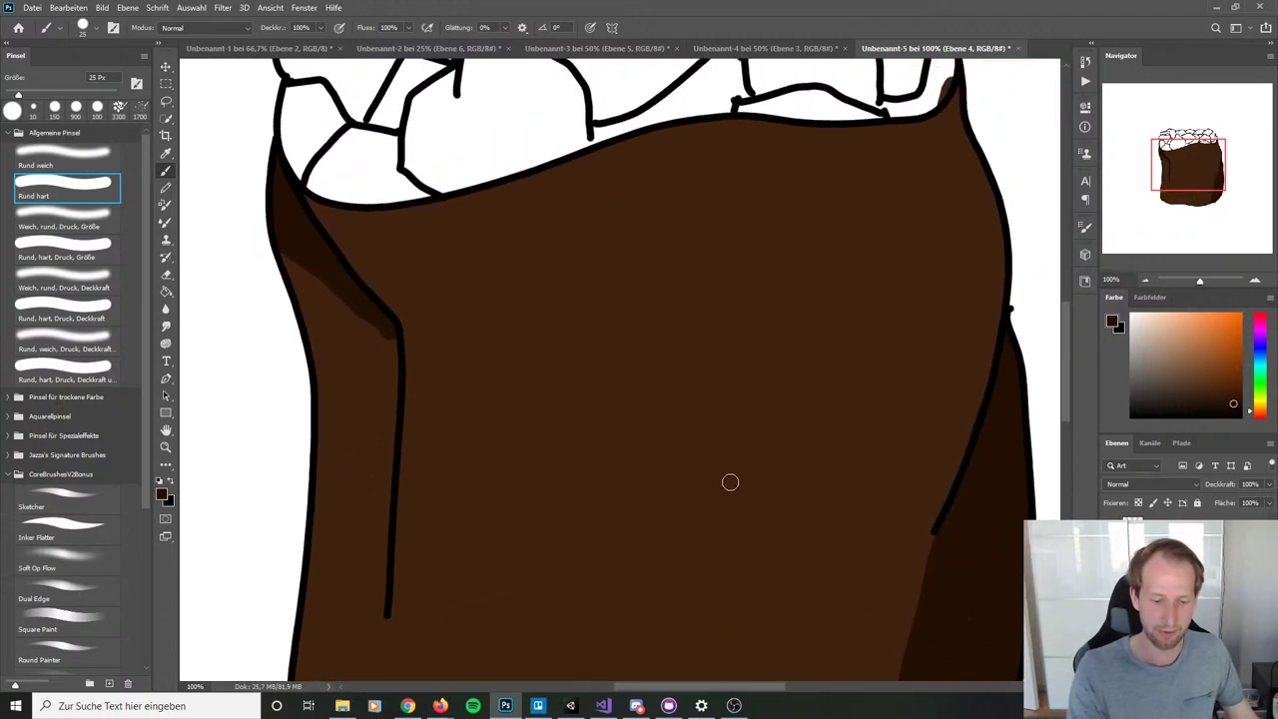
left_click_drag(692, 490, 685, 528)
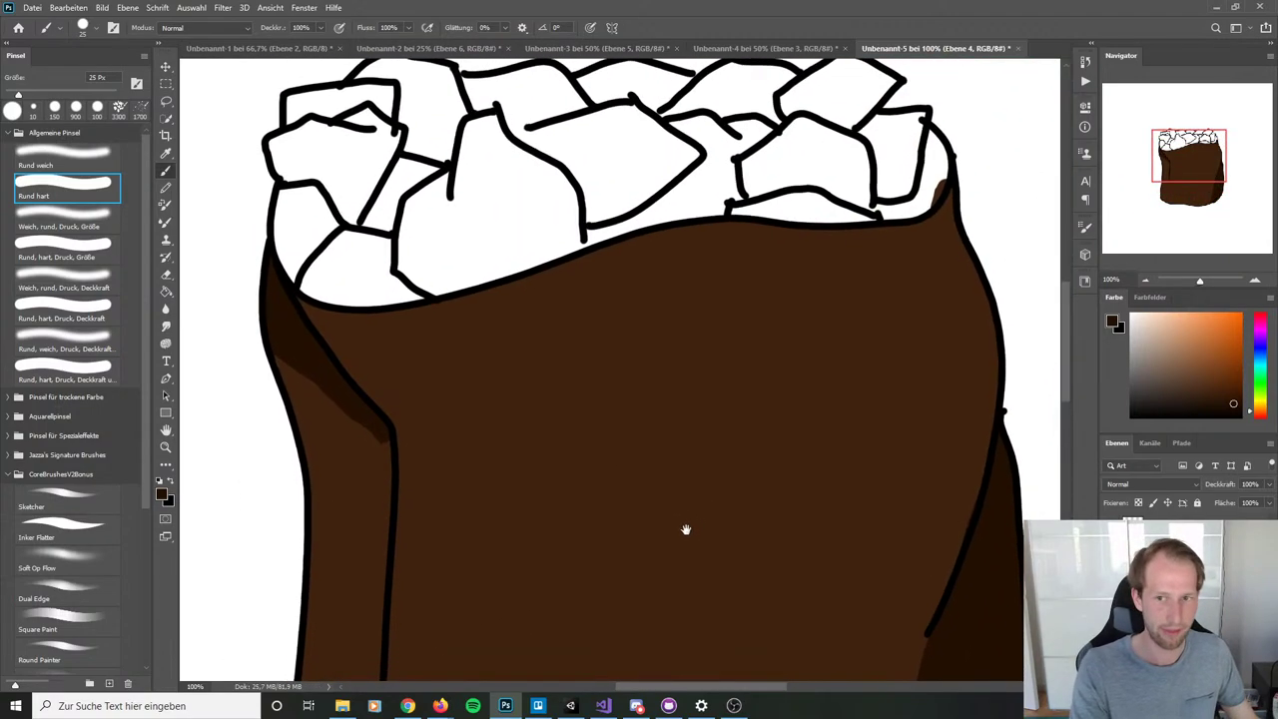
mouse_move(924, 295)
left_mouse_down()
mouse_move(872, 363)
mouse_move(576, 459)
left_mouse_up()
key("ctrl+z")
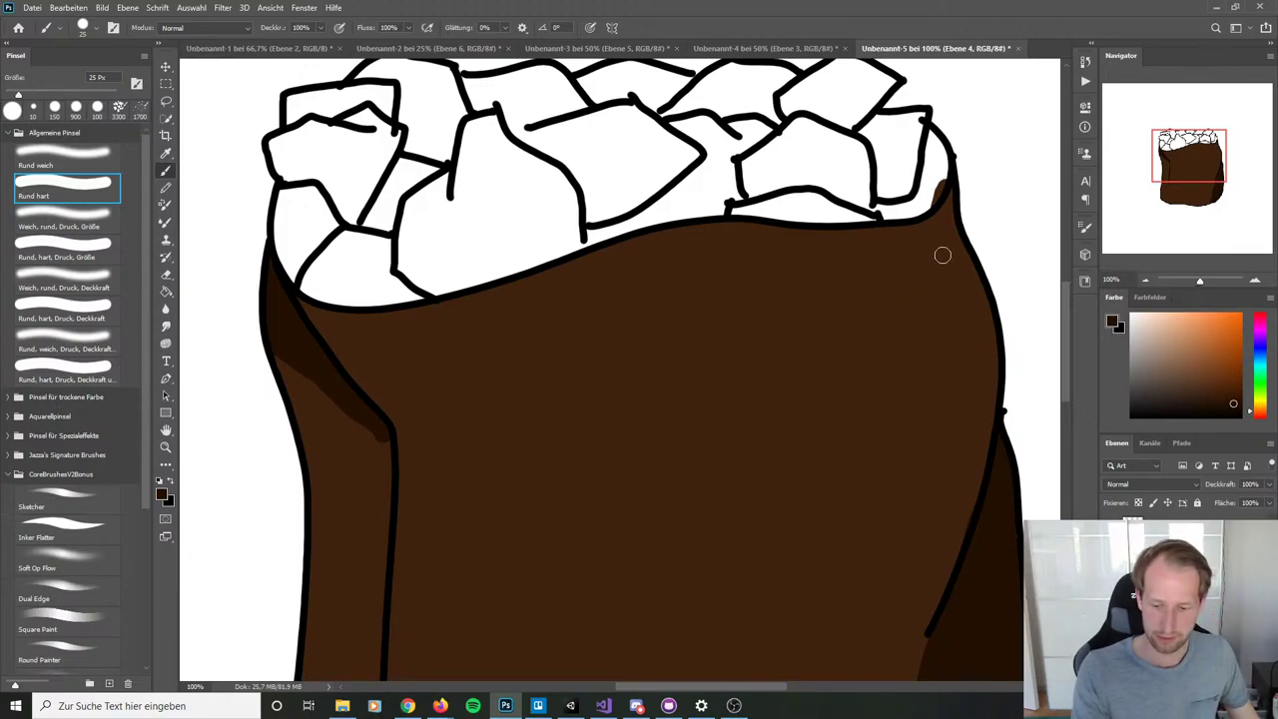
mouse_move(942, 257)
left_mouse_down()
mouse_move(748, 417)
mouse_move(664, 461)
left_mouse_up()
key("ctrl+z")
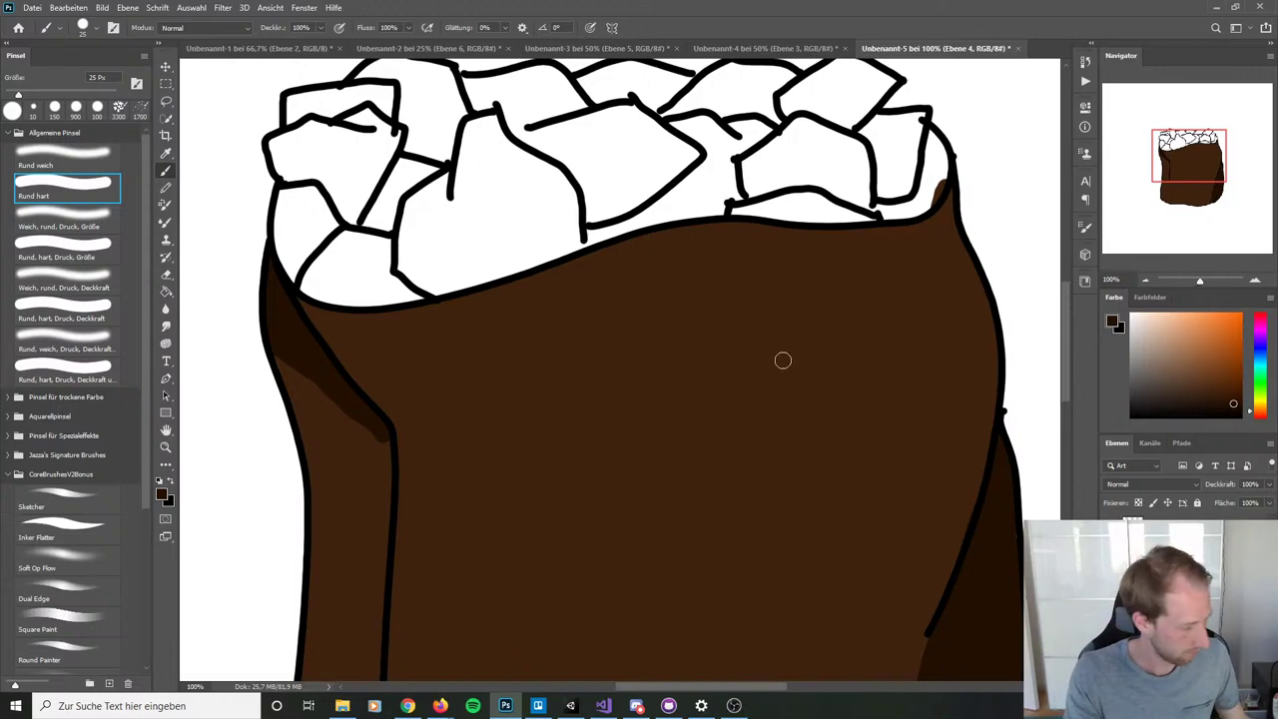
Step: Choose a lighter shade of the sack's brown and paint a highlight band along the sack's upper rim
left_click(798, 360, "alt")
left_click(1210, 380)
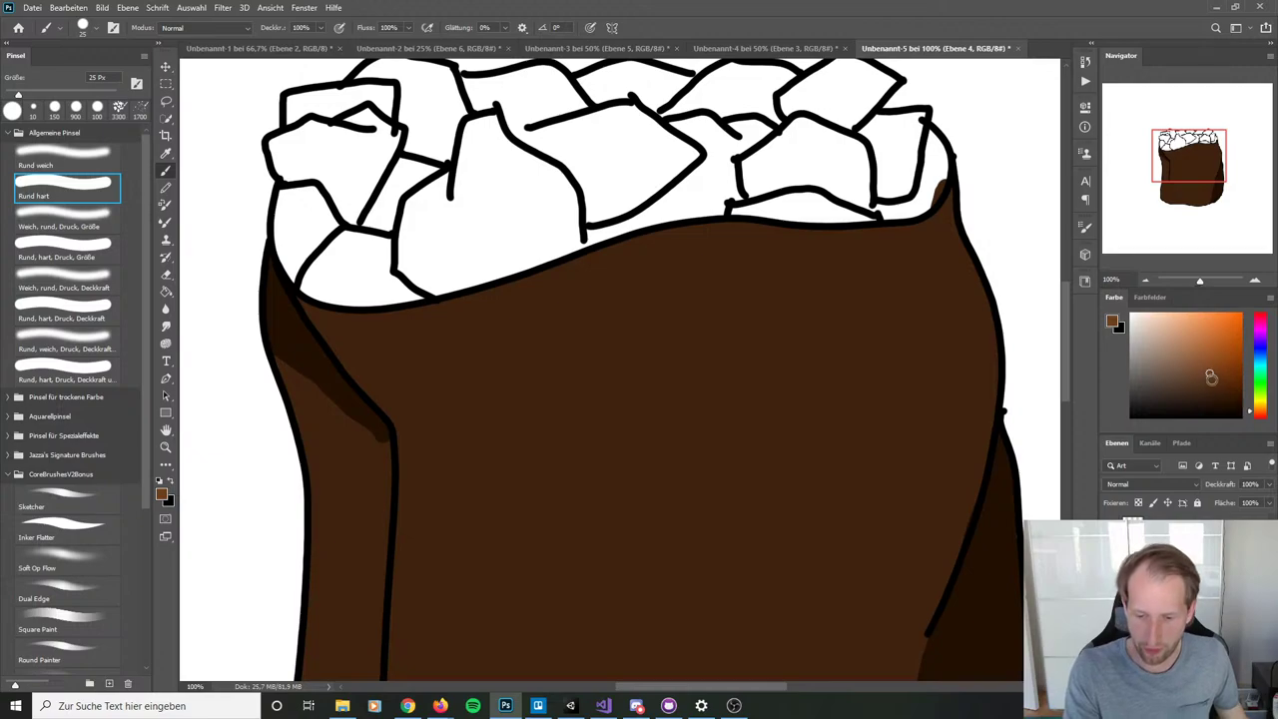
mouse_move(945, 183)
left_mouse_down()
mouse_move(901, 225)
mouse_move(694, 228)
mouse_move(419, 305)
mouse_move(307, 297)
mouse_move(373, 307)
mouse_move(510, 274)
mouse_move(361, 317)
mouse_move(445, 310)
mouse_move(601, 252)
mouse_move(927, 216)
left_mouse_up()
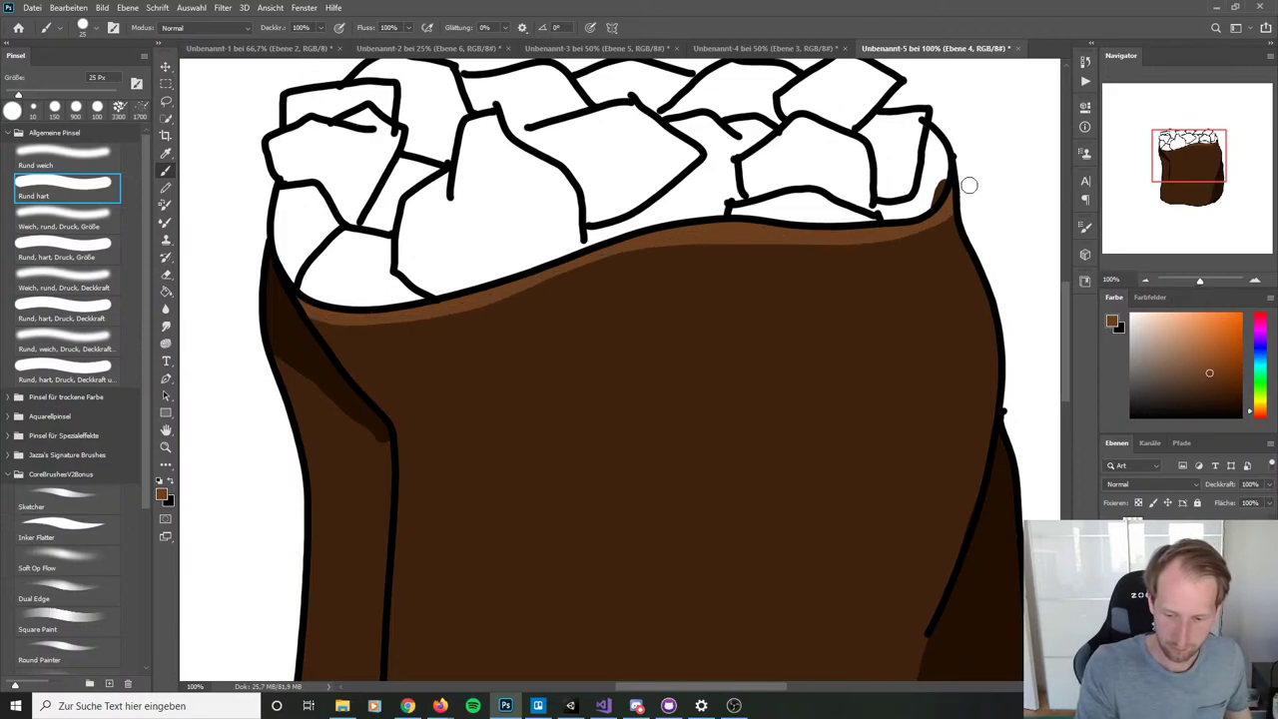
Step: Paint light brown highlights along the inner side of the left crease and down the front panel's right edge
mouse_move(782, 505)
left_mouse_down()
mouse_move(808, 410)
mouse_move(827, 405)
left_mouse_up()
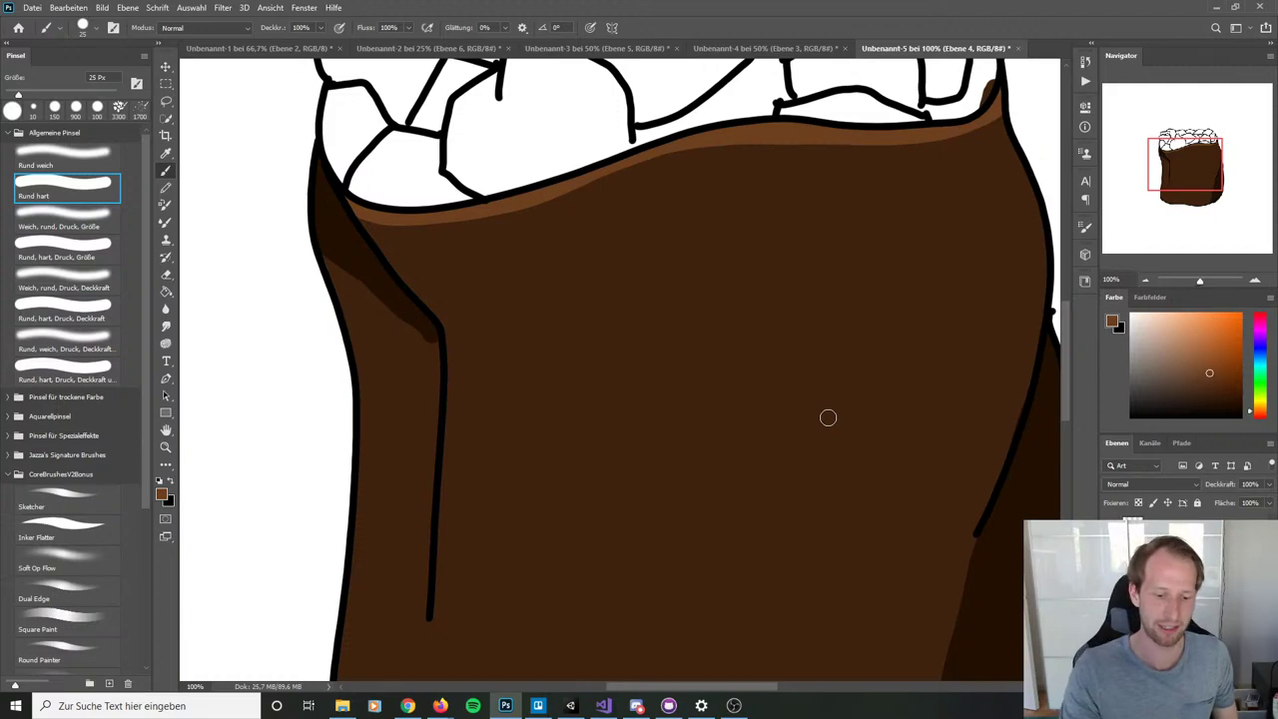
mouse_move(361, 224)
left_mouse_down()
mouse_move(444, 328)
mouse_move(460, 309)
mouse_move(443, 327)
mouse_move(453, 420)
mouse_move(440, 610)
left_mouse_up()
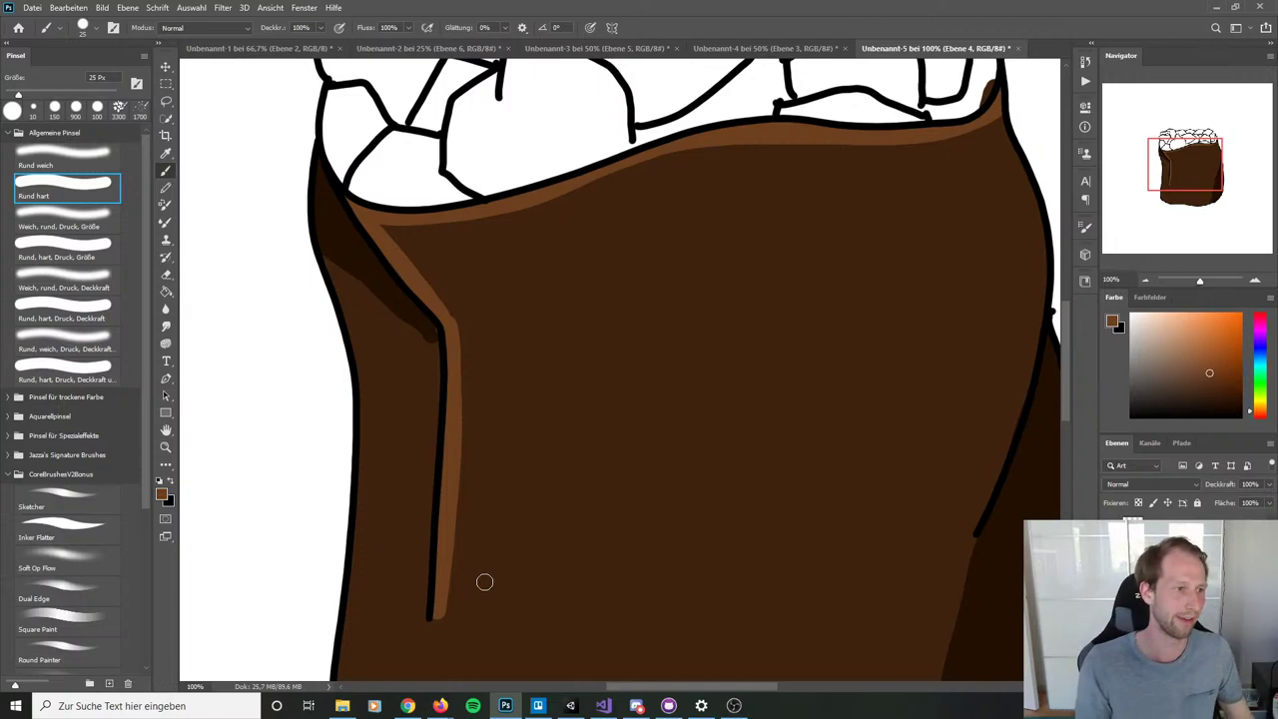
scroll(770, 465, "right", 3)
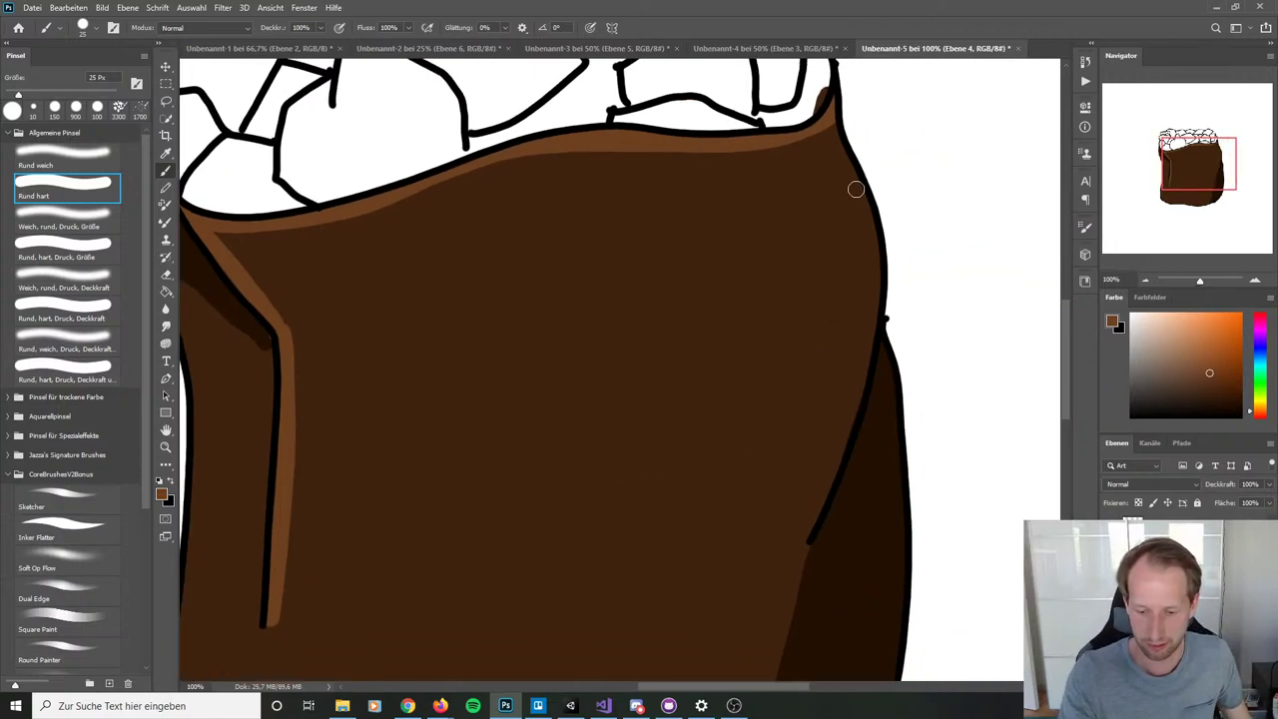
mouse_move(832, 118)
left_mouse_down()
mouse_move(867, 209)
mouse_move(876, 309)
mouse_move(806, 539)
left_mouse_up()
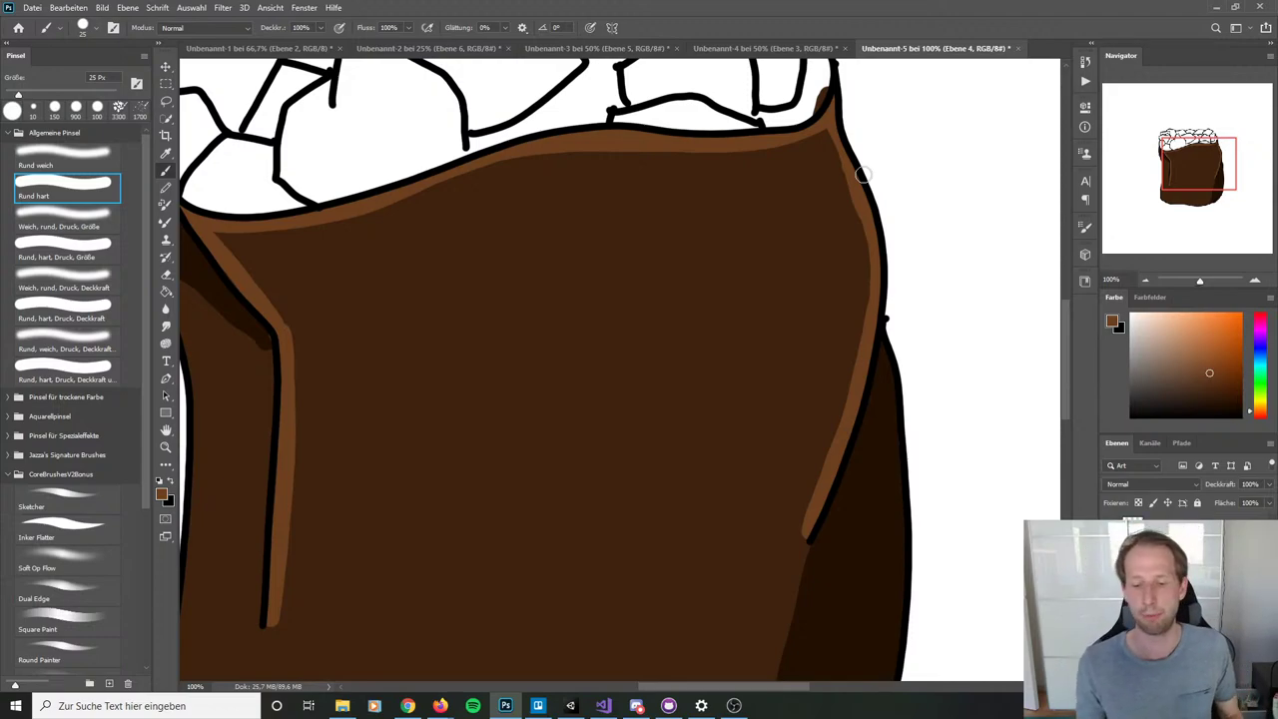
Step: Paint a thin light brown highlight down the sack's left outer edge and around its lower left corner
scroll(665, 240, "down", 5)
mouse_move(664, 240)
left_mouse_down()
mouse_move(688, 322)
mouse_move(684, 298)
left_mouse_up()
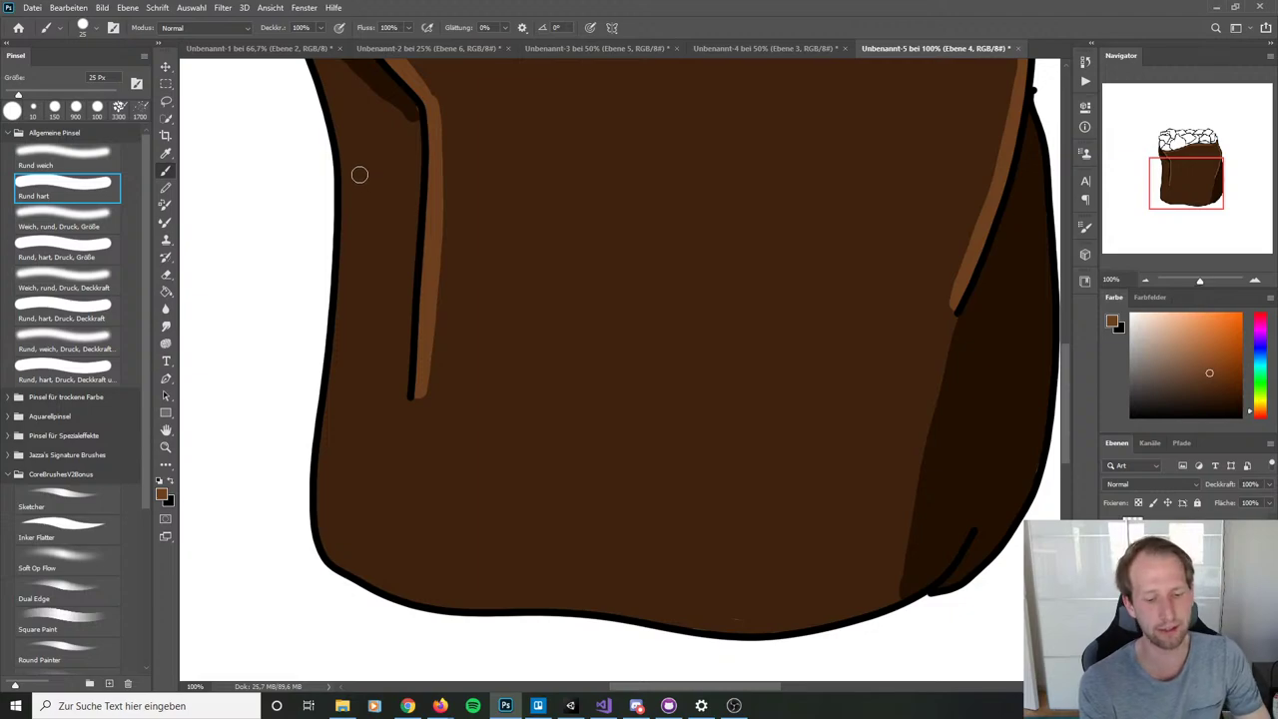
left_click_drag(347, 166, 315, 511)
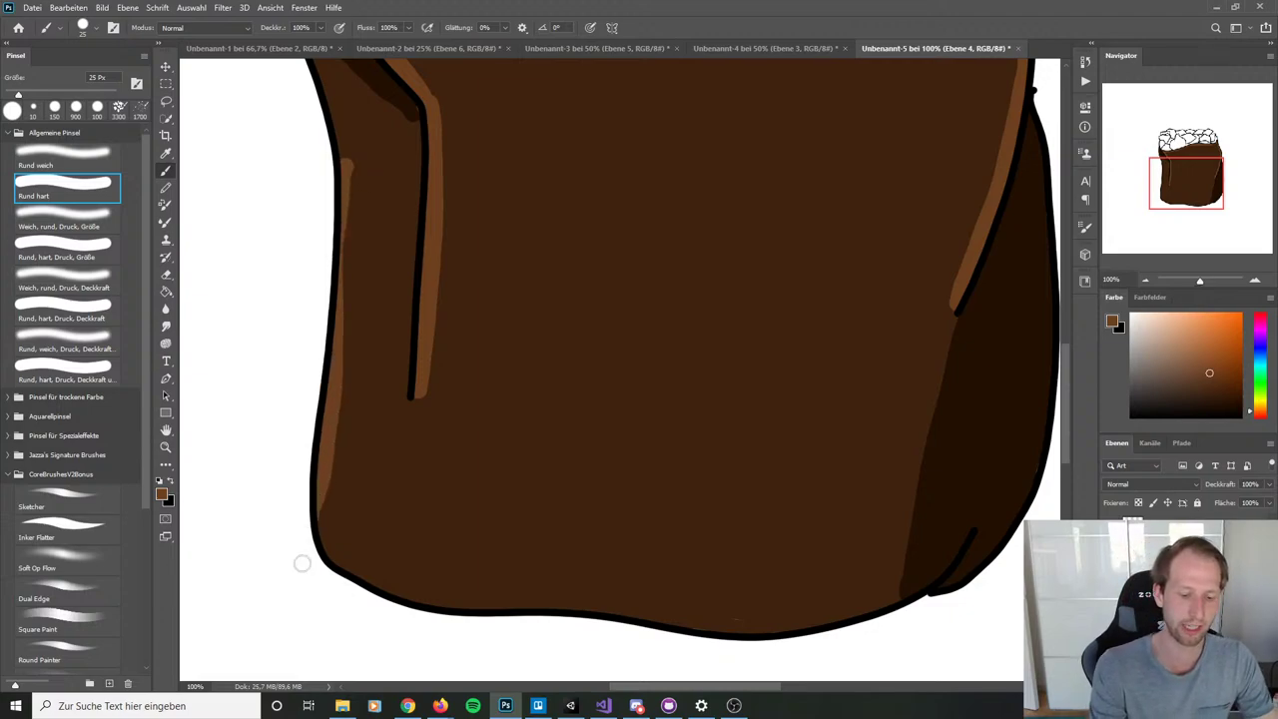
key("ctrl+z")
mouse_move(339, 155)
left_mouse_down()
mouse_move(315, 546)
mouse_move(331, 566)
mouse_move(317, 523)
mouse_move(363, 589)
mouse_move(320, 522)
mouse_move(342, 572)
mouse_move(419, 602)
left_mouse_up()
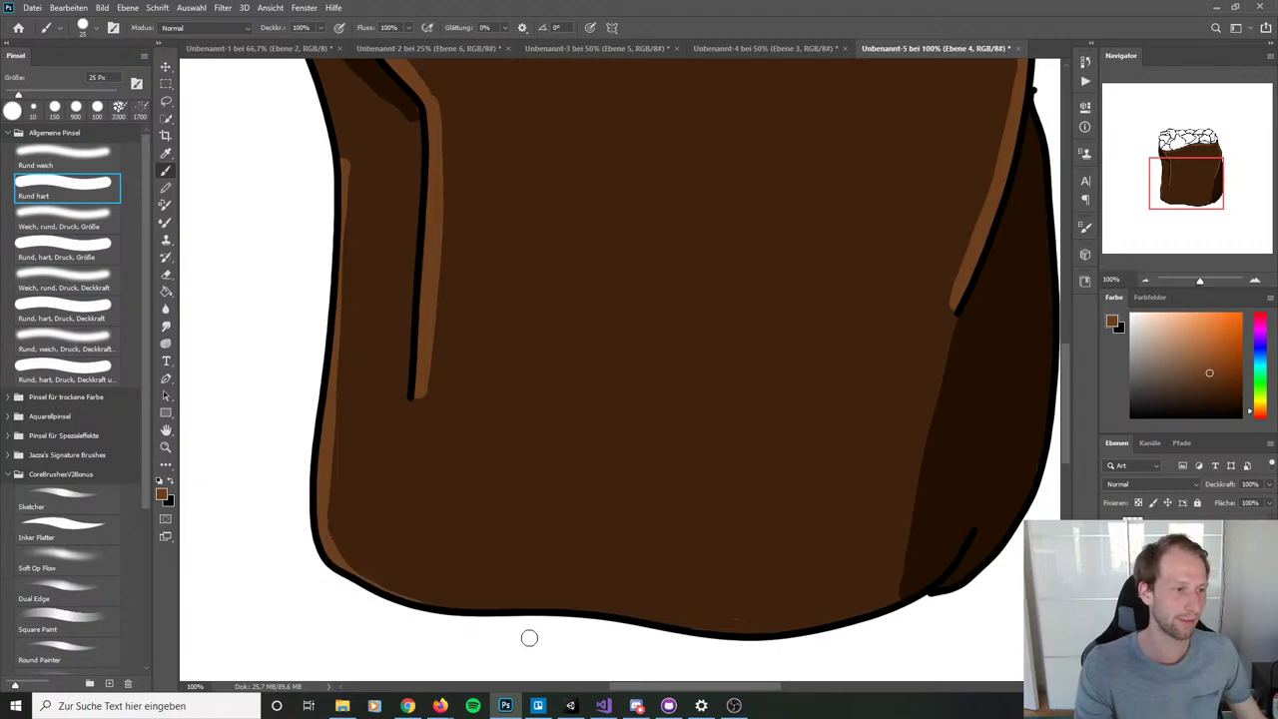
Step: Try out several very dark brown foreground colours in the colour field
left_click_drag(805, 530, 695, 612)
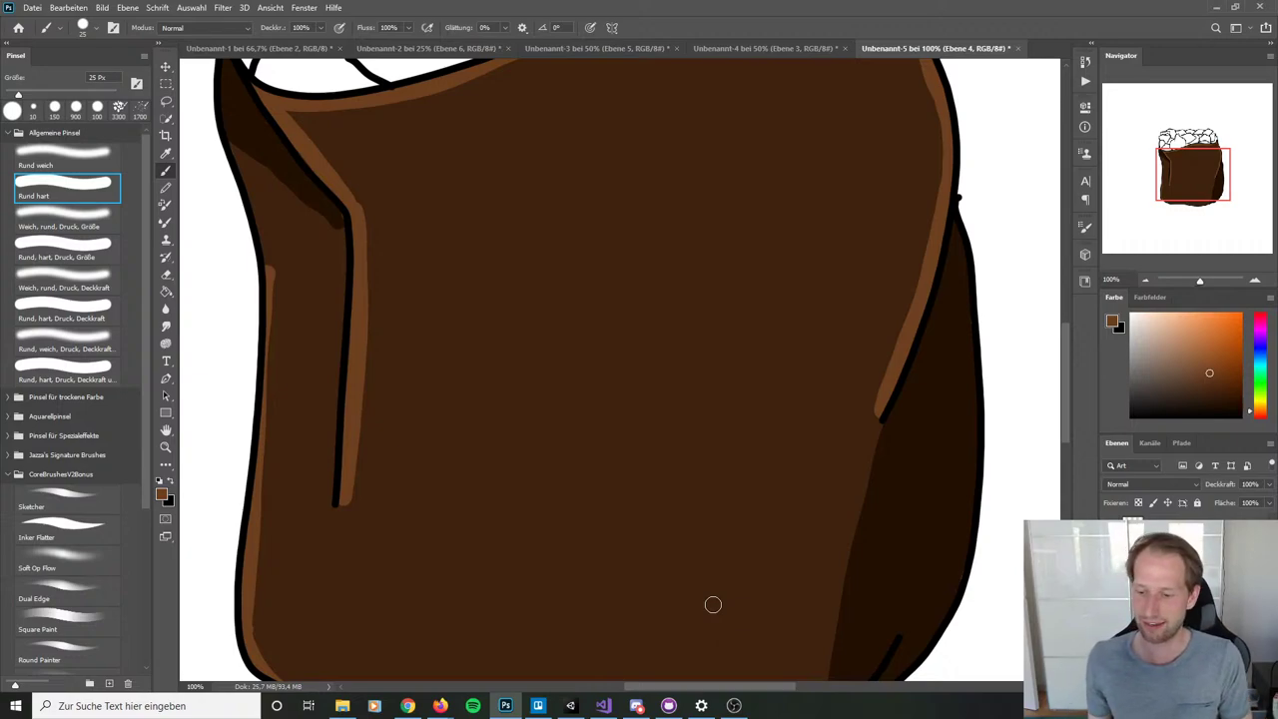
left_click_drag(1206, 386, 1200, 404)
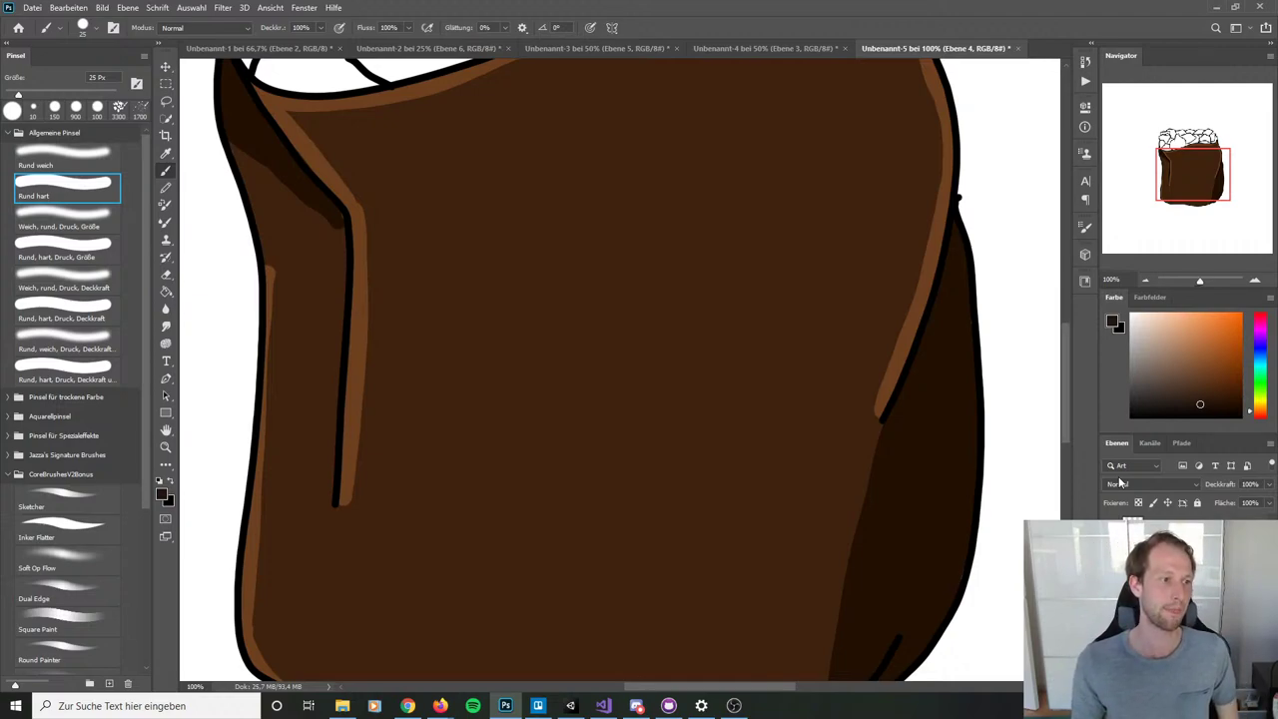
left_click(1214, 409)
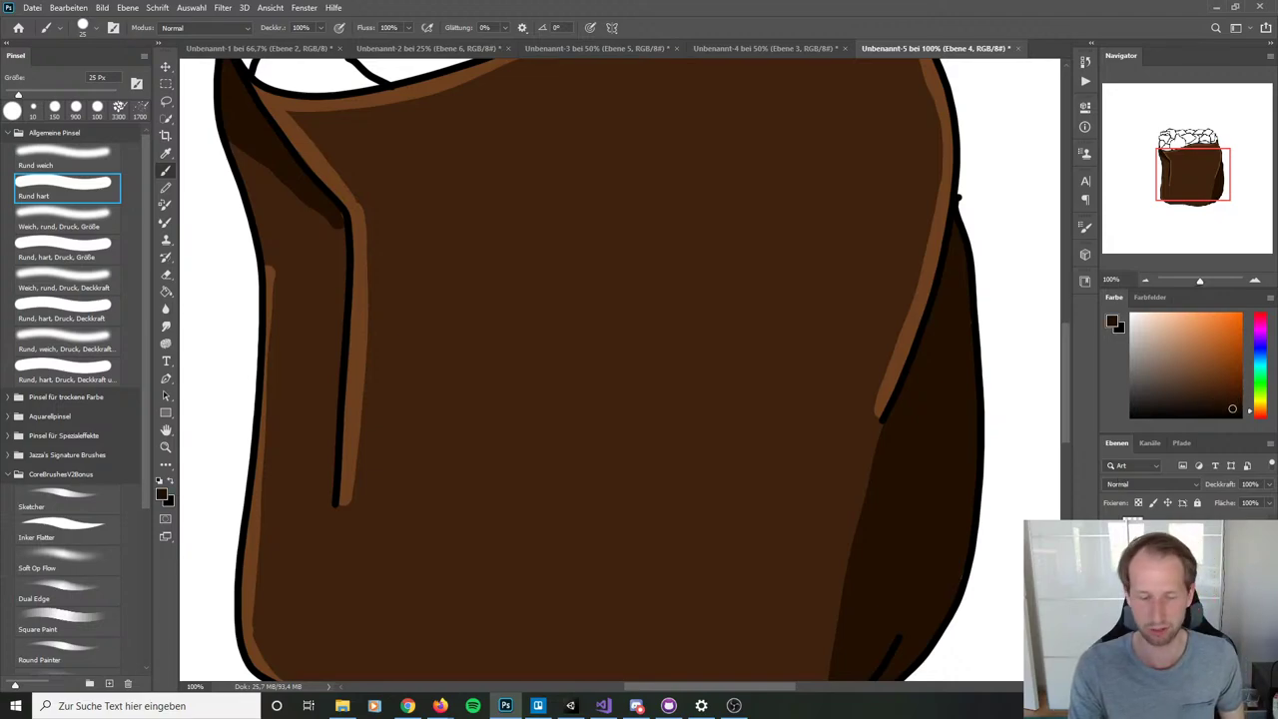
left_click_drag(1215, 403, 1210, 400)
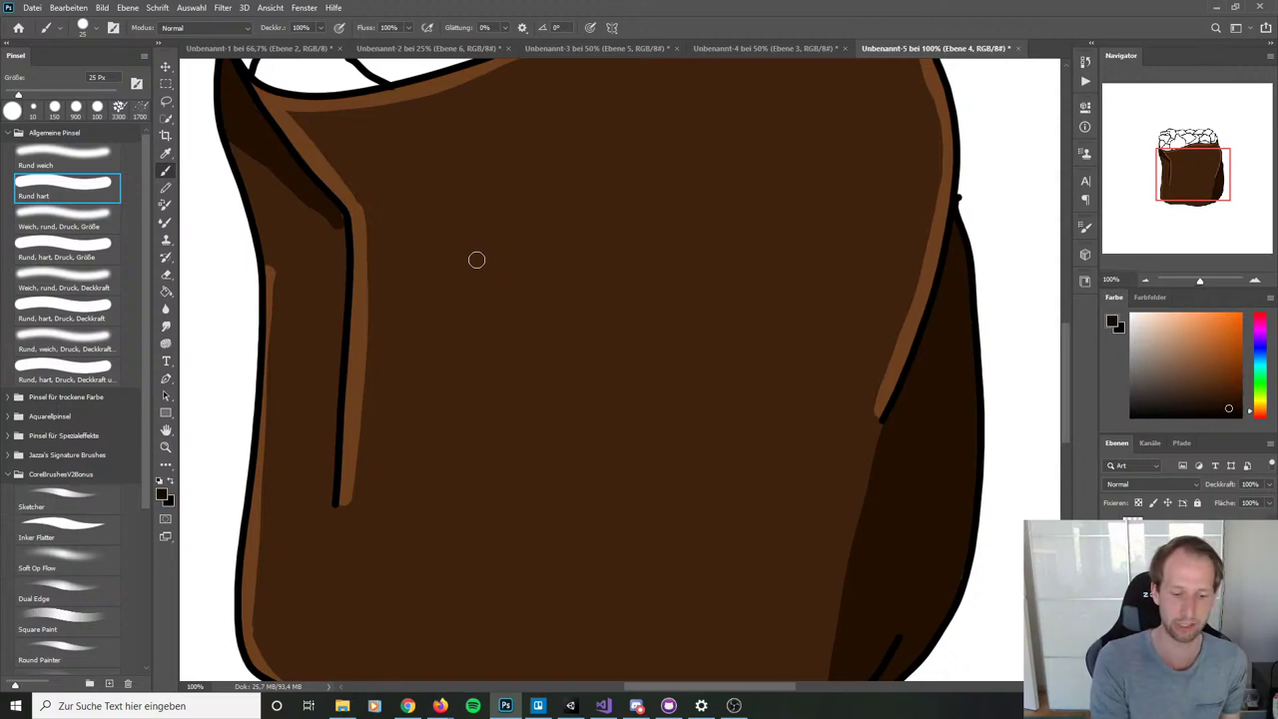
Step: Sample the dark brown shadow colour and hand-letter a large C on the left part of the sack's front
left_click(228, 109, "alt")
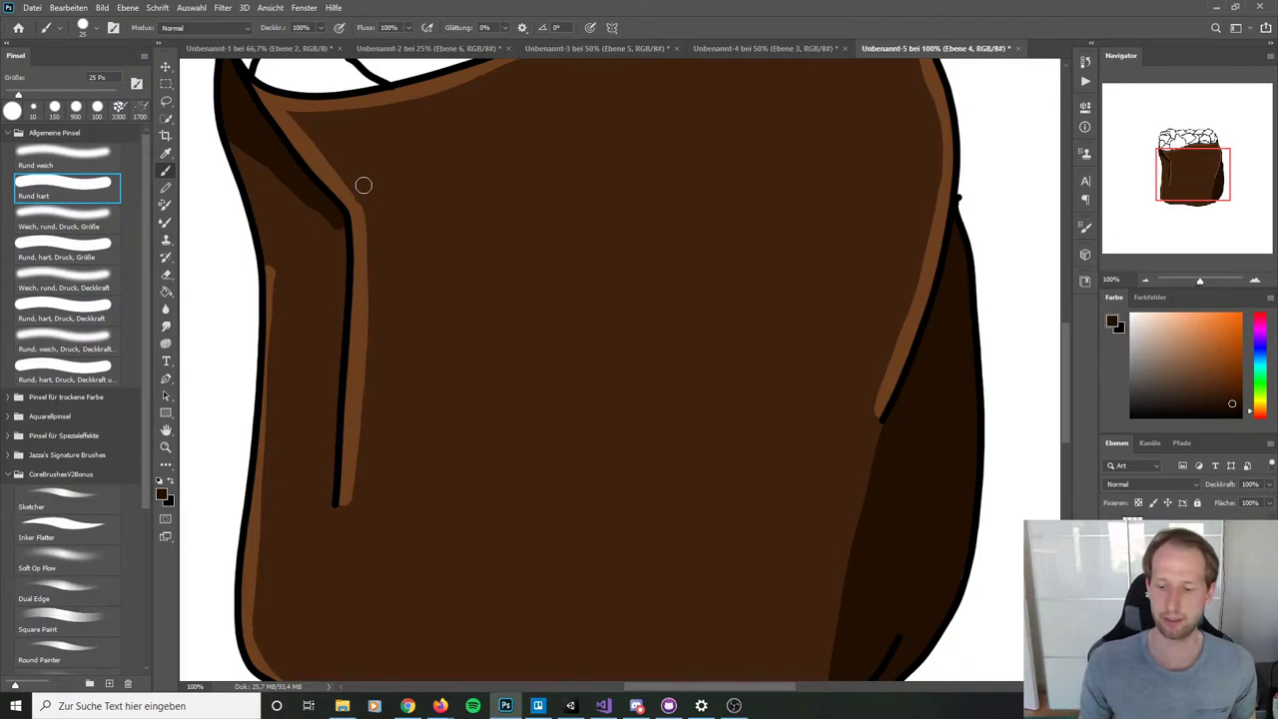
left_click(476, 261)
left_click_drag(477, 261, 507, 451)
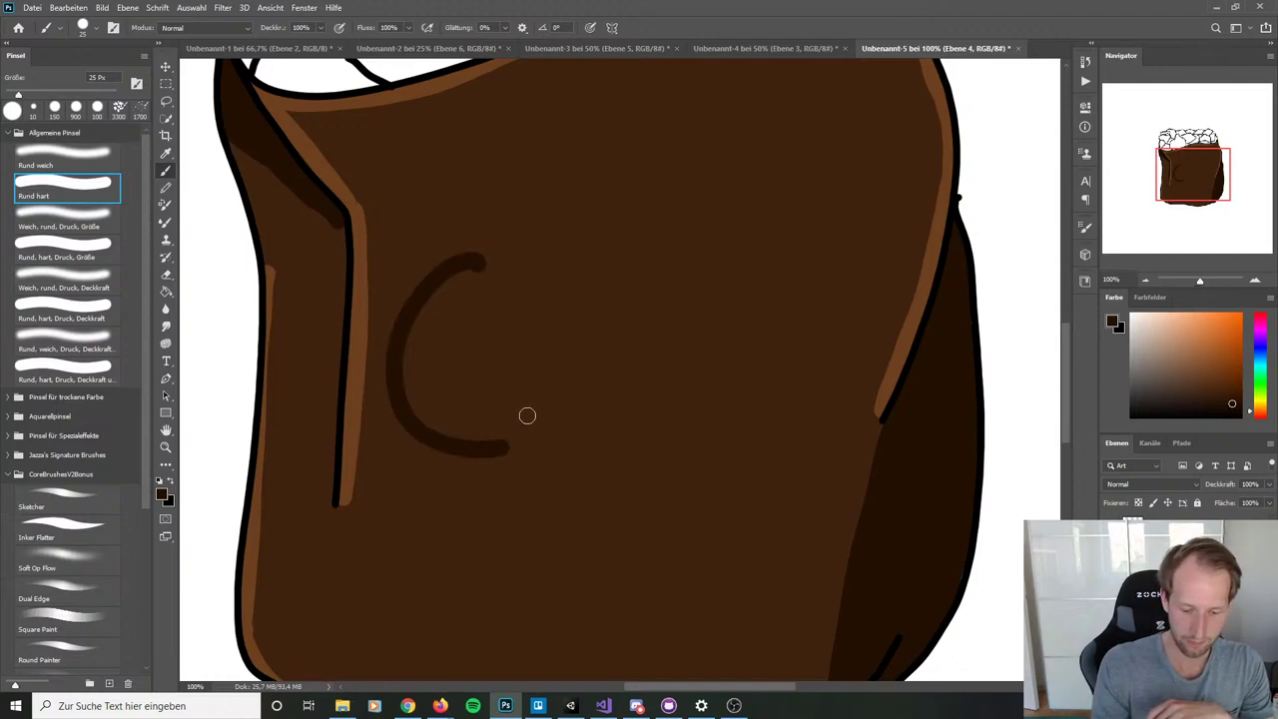
key("ctrl+z")
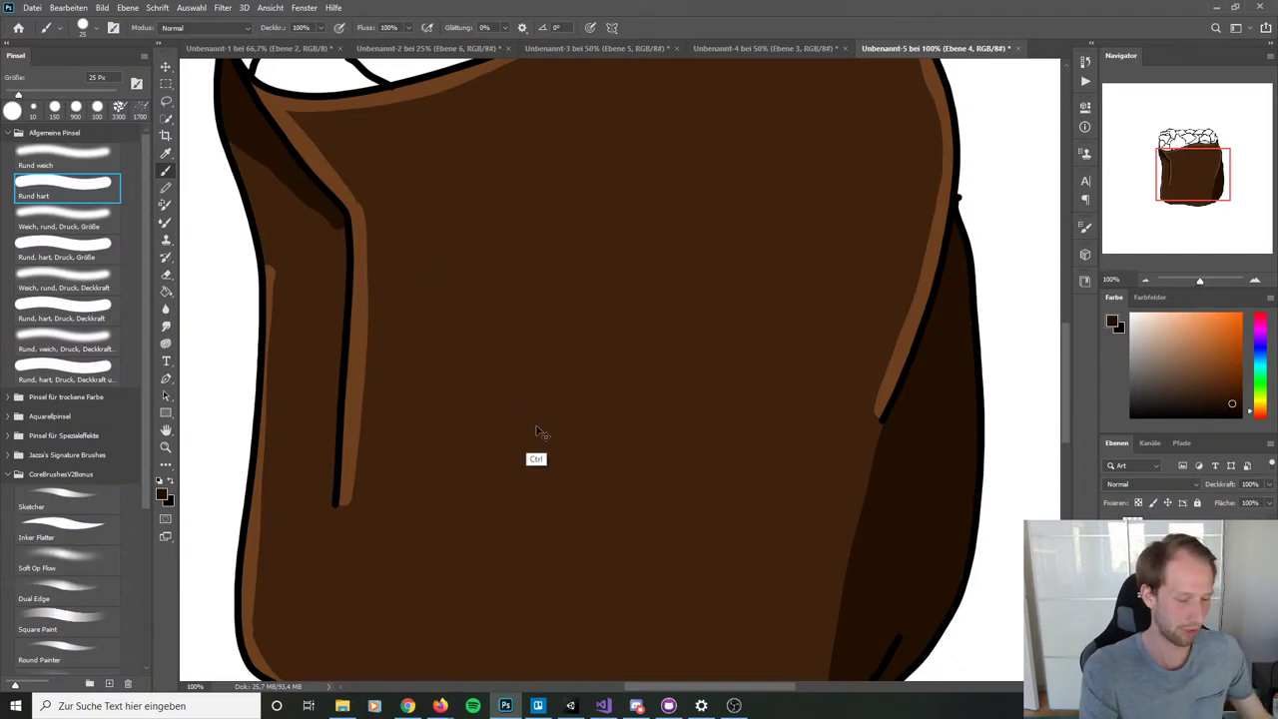
mouse_move(486, 250)
left_mouse_down()
mouse_move(406, 375)
mouse_move(518, 435)
left_mouse_up()
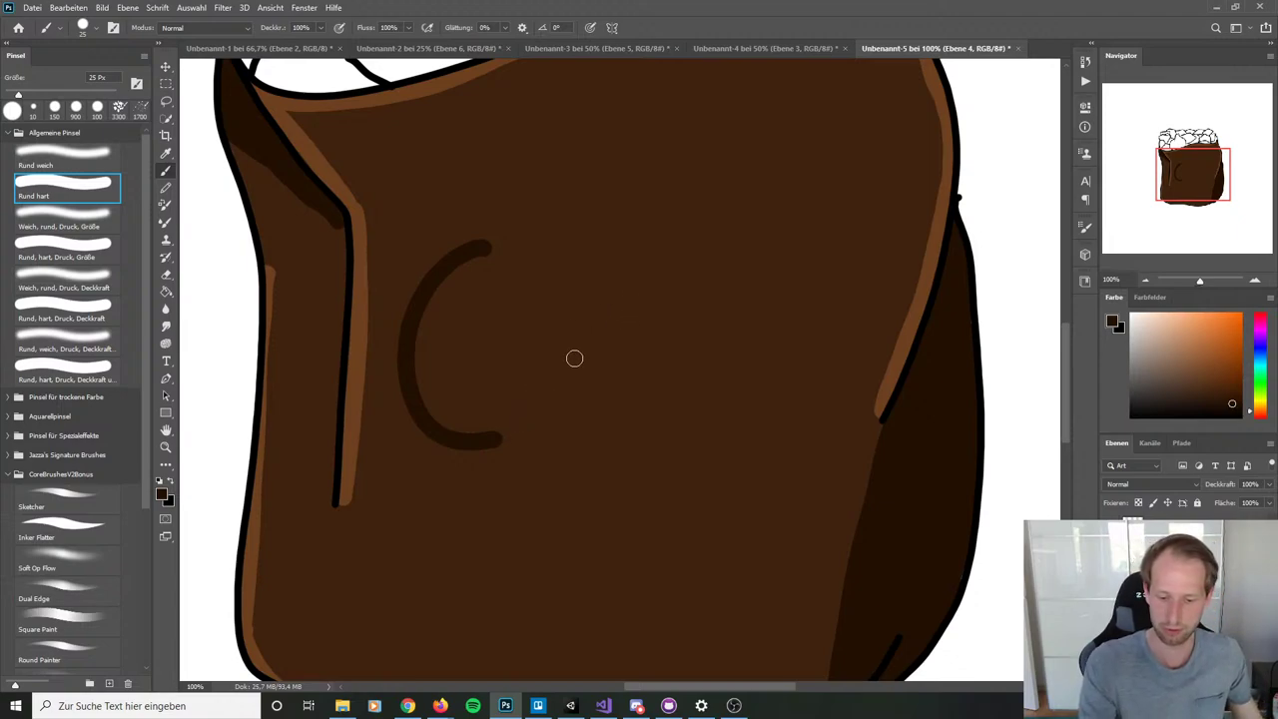
Step: Try lettering a large dark brown O beside the C, and undo it
mouse_move(589, 240)
left_mouse_down()
mouse_move(529, 271)
mouse_move(529, 433)
mouse_move(639, 387)
mouse_move(618, 233)
mouse_move(586, 221)
mouse_move(527, 351)
mouse_move(619, 449)
mouse_move(666, 300)
mouse_move(604, 234)
mouse_move(538, 356)
mouse_move(643, 415)
mouse_move(671, 284)
mouse_move(605, 240)
left_mouse_up()
key("ctrl+z")
key("ctrl+z")
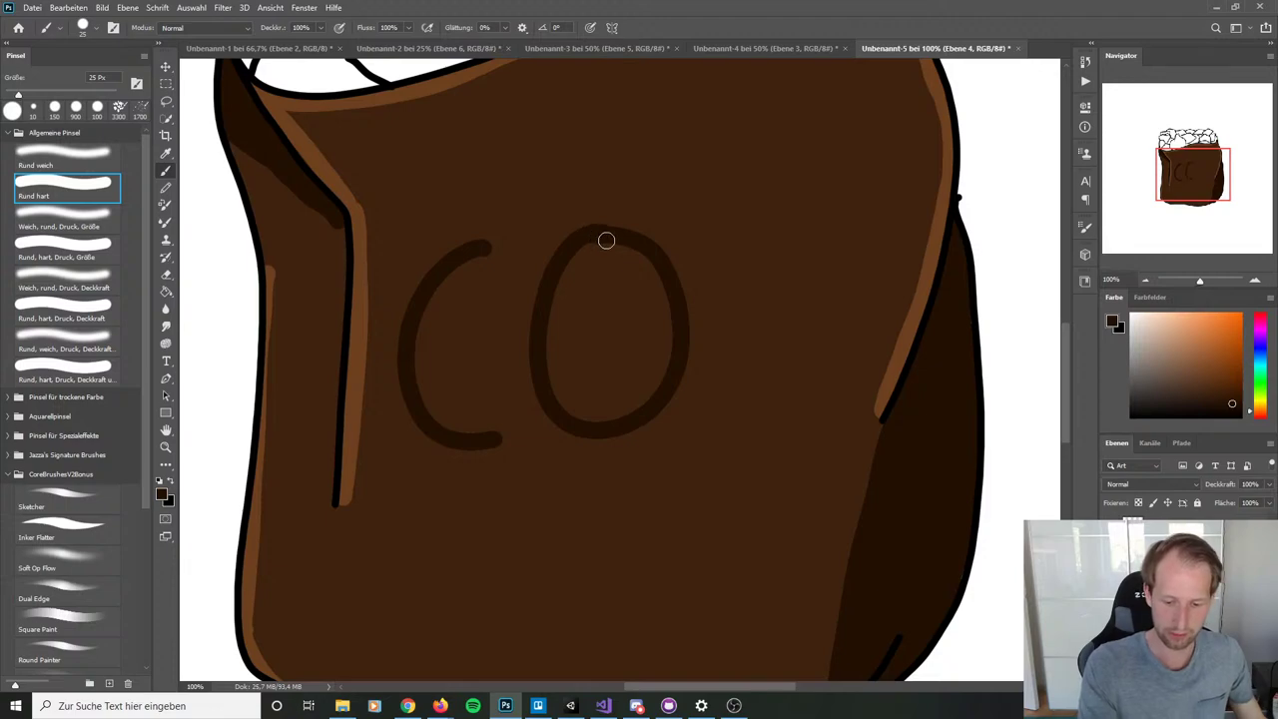
key("ctrl+z")
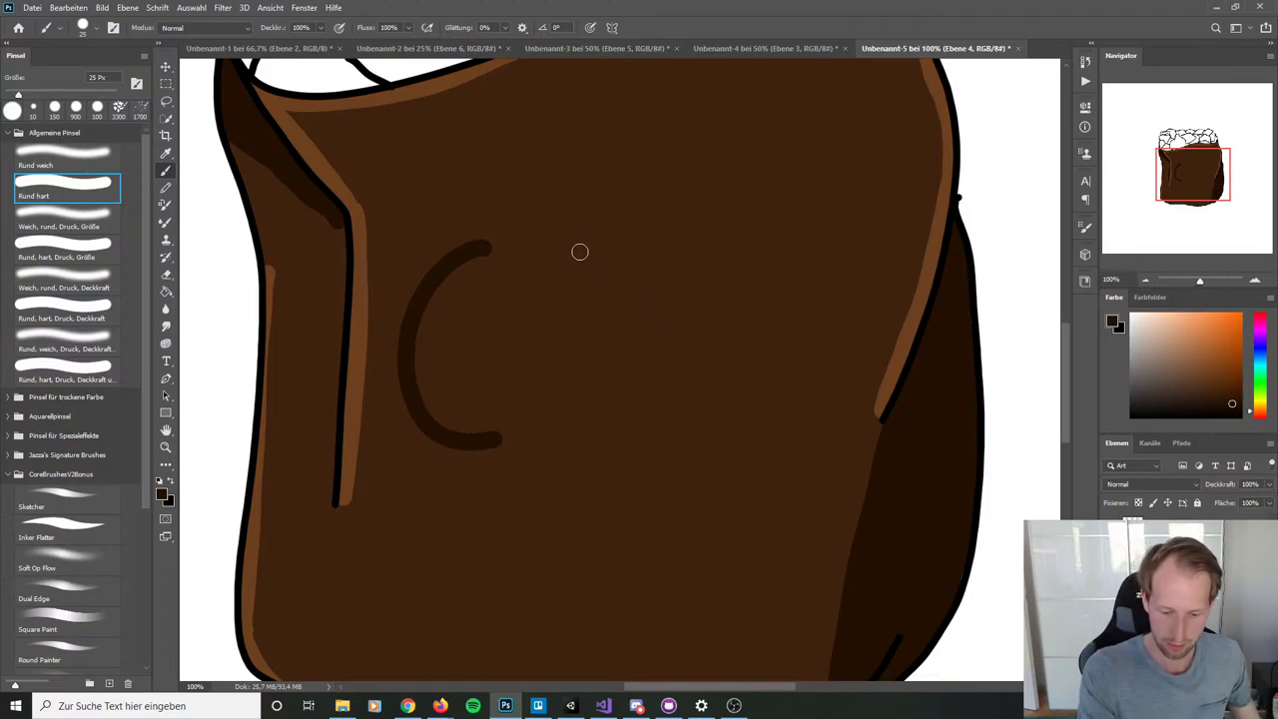
Step: Hand-letter O, A and L in dark brown after the C to complete the word COAL on the sack
mouse_move(577, 240)
left_mouse_down()
mouse_move(548, 254)
mouse_move(596, 423)
mouse_move(562, 230)
mouse_move(605, 242)
mouse_move(519, 388)
left_mouse_up()
key("ctrl+z")
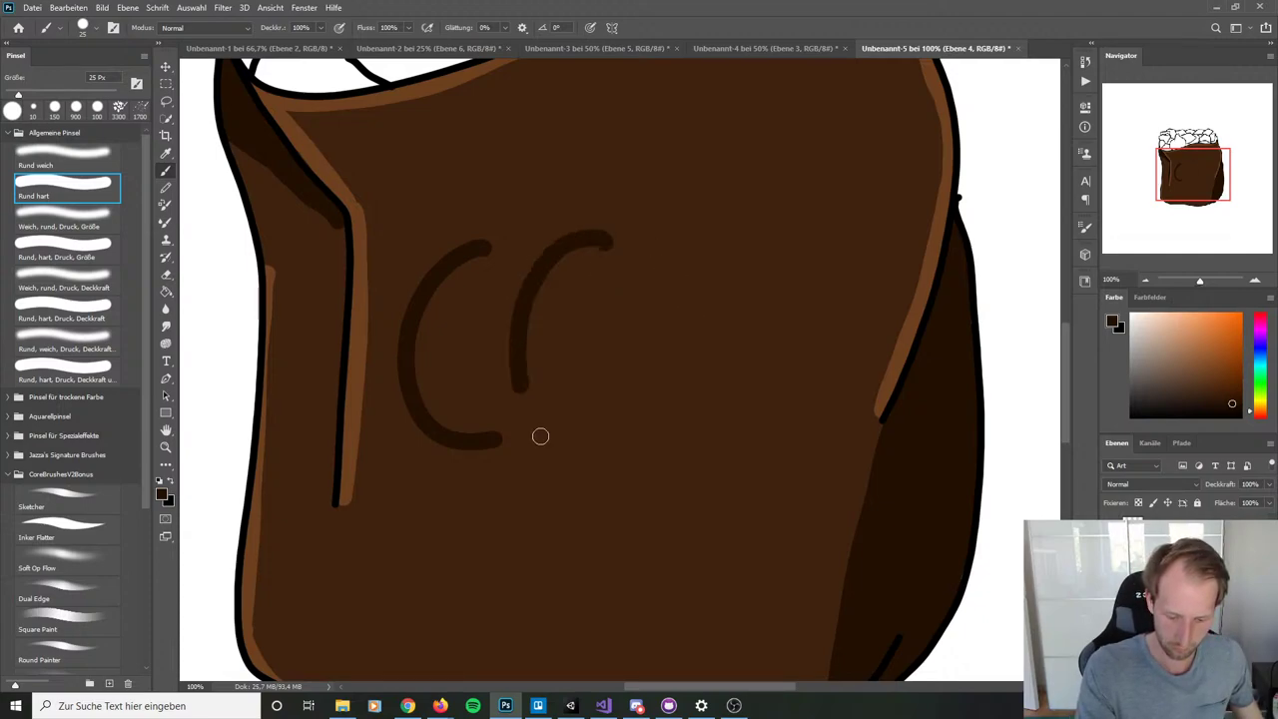
mouse_move(540, 436)
left_mouse_down()
mouse_move(652, 377)
mouse_move(605, 239)
left_mouse_up()
mouse_move(685, 451)
left_mouse_down()
mouse_move(740, 262)
mouse_move(762, 252)
mouse_move(789, 422)
left_mouse_up()
left_click_drag(722, 362, 766, 348)
mouse_move(842, 200)
left_mouse_down()
mouse_move(823, 401)
mouse_move(871, 382)
left_mouse_up()
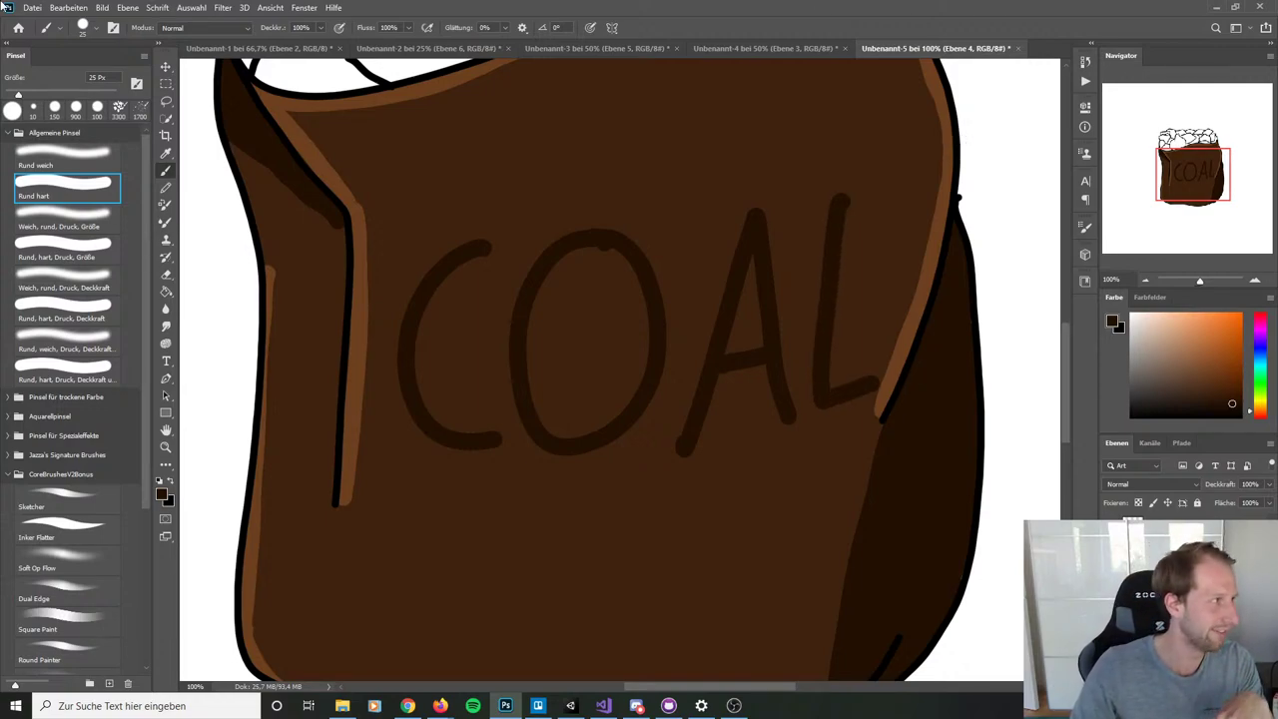
key("alt+Tab")
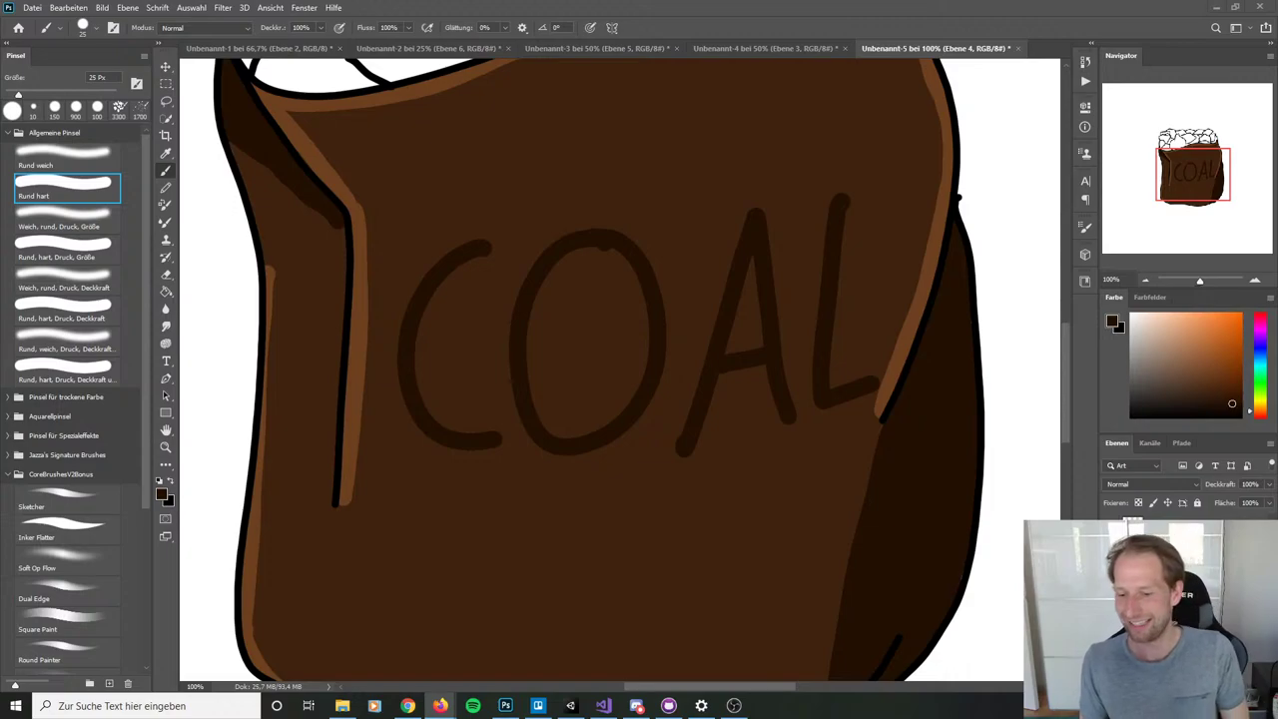
Step: Choose a medium grey foreground colour and add a new layer for colouring the coal
left_click_drag(717, 226, 773, 441)
key("ctrl+z")
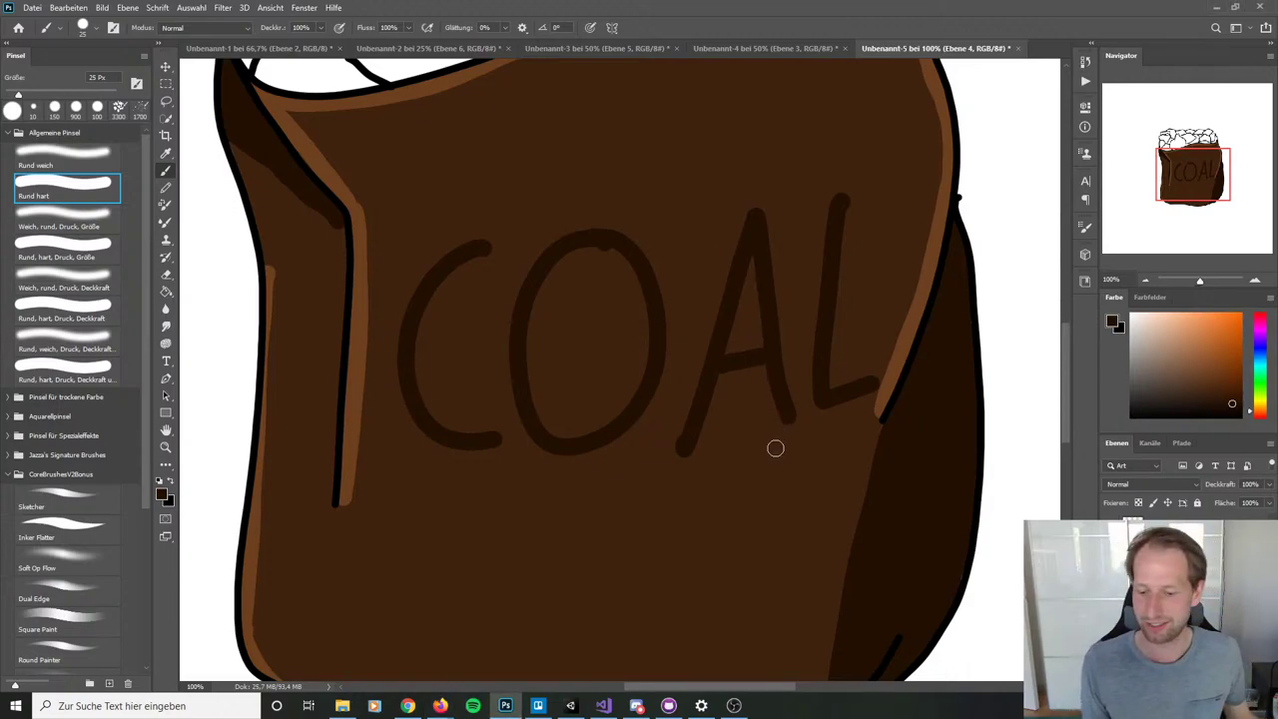
key("space")
left_click_drag(722, 214, 767, 488)
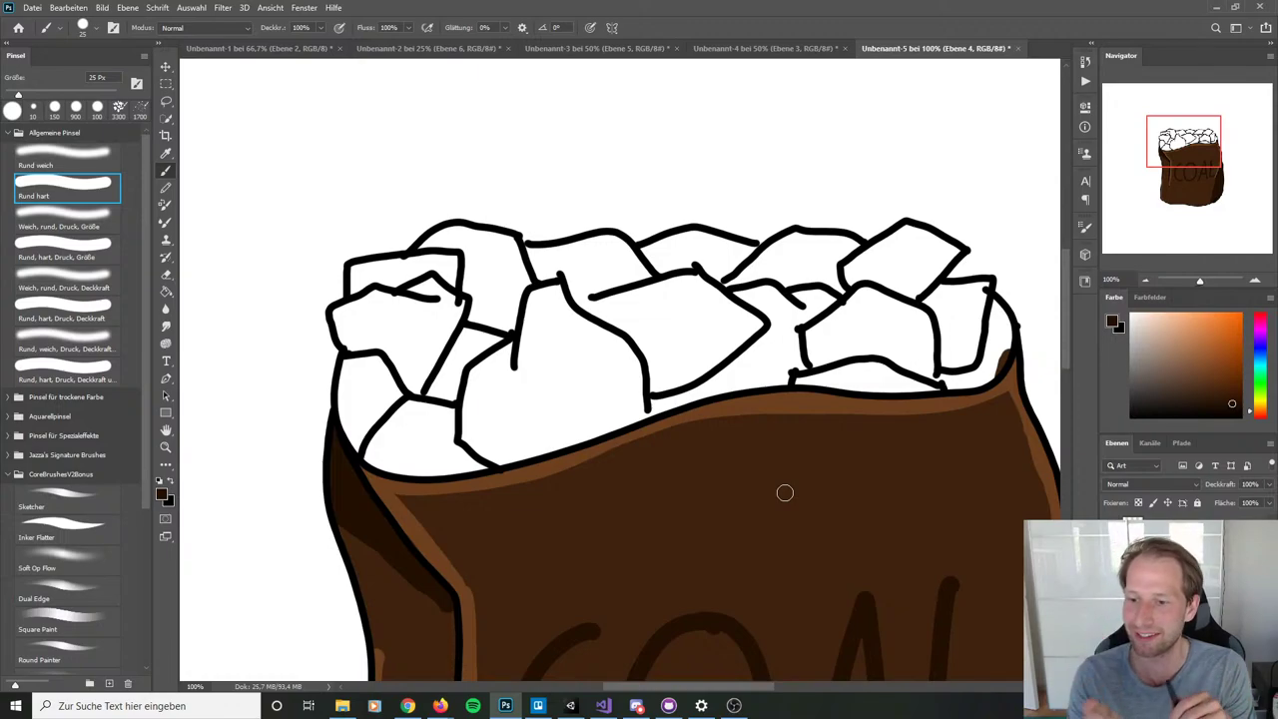
left_click(1124, 356)
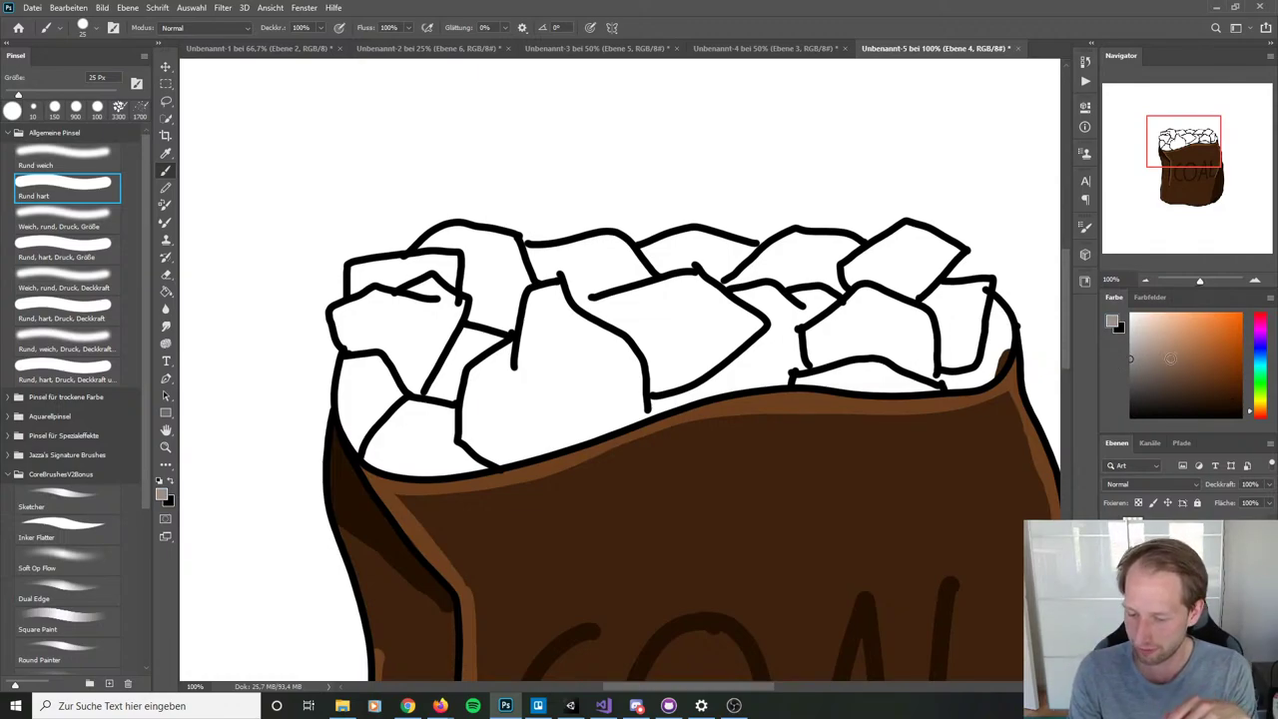
left_click_drag(1136, 354, 1128, 369)
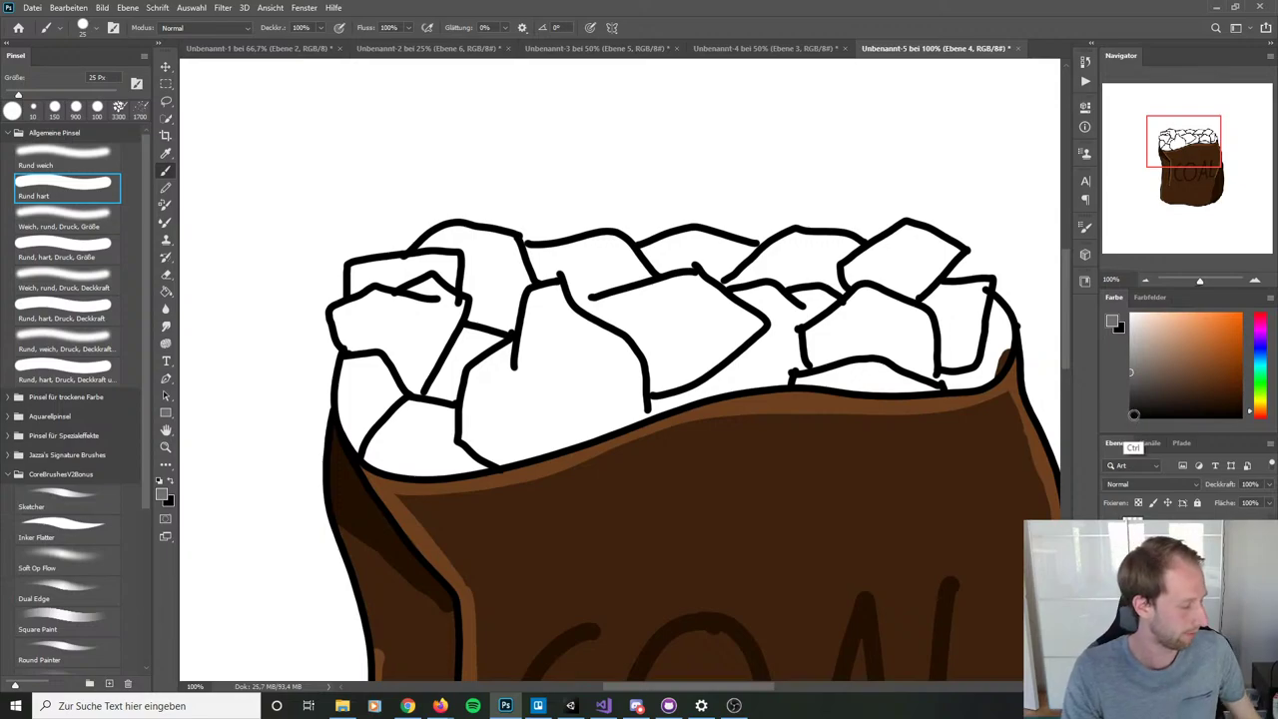
key("ctrl+shift+n")
left_click(1230, 195)
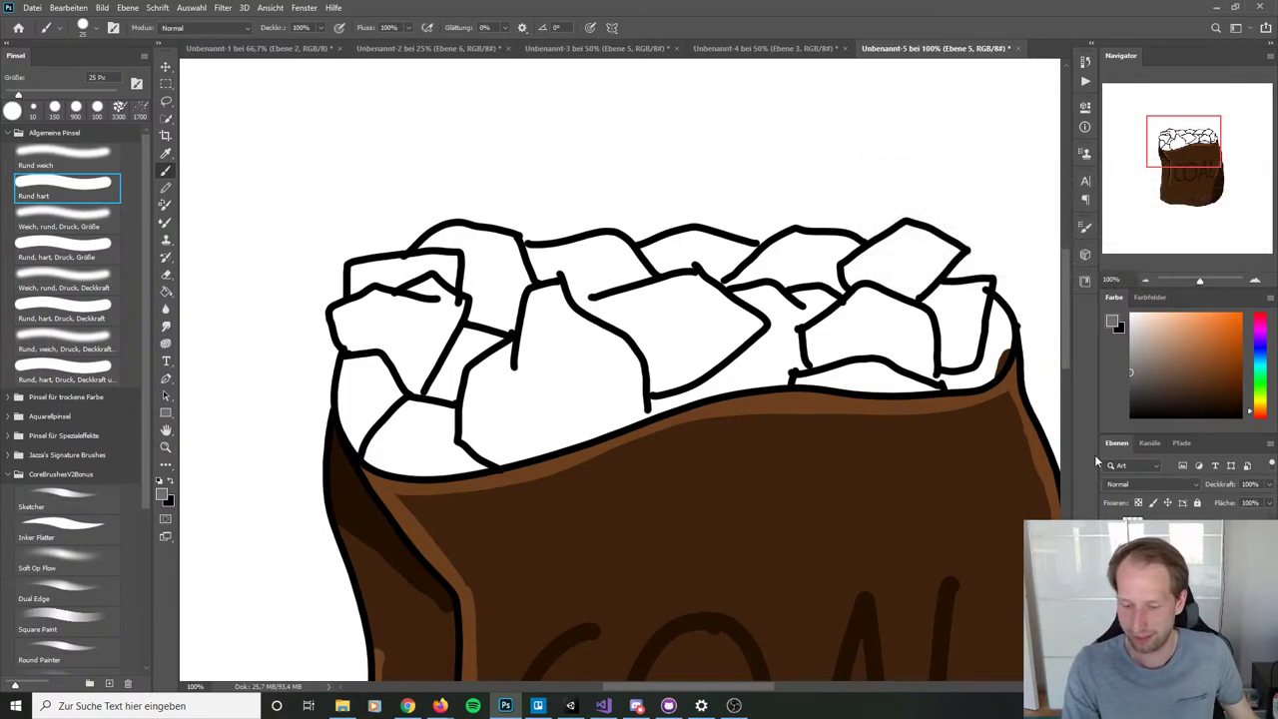
Step: Paint a grey border on the coal along the inside of the sack's right, left and front rim
mouse_move(984, 293)
left_mouse_down()
mouse_move(1002, 358)
mouse_move(988, 379)
mouse_move(932, 385)
left_mouse_up()
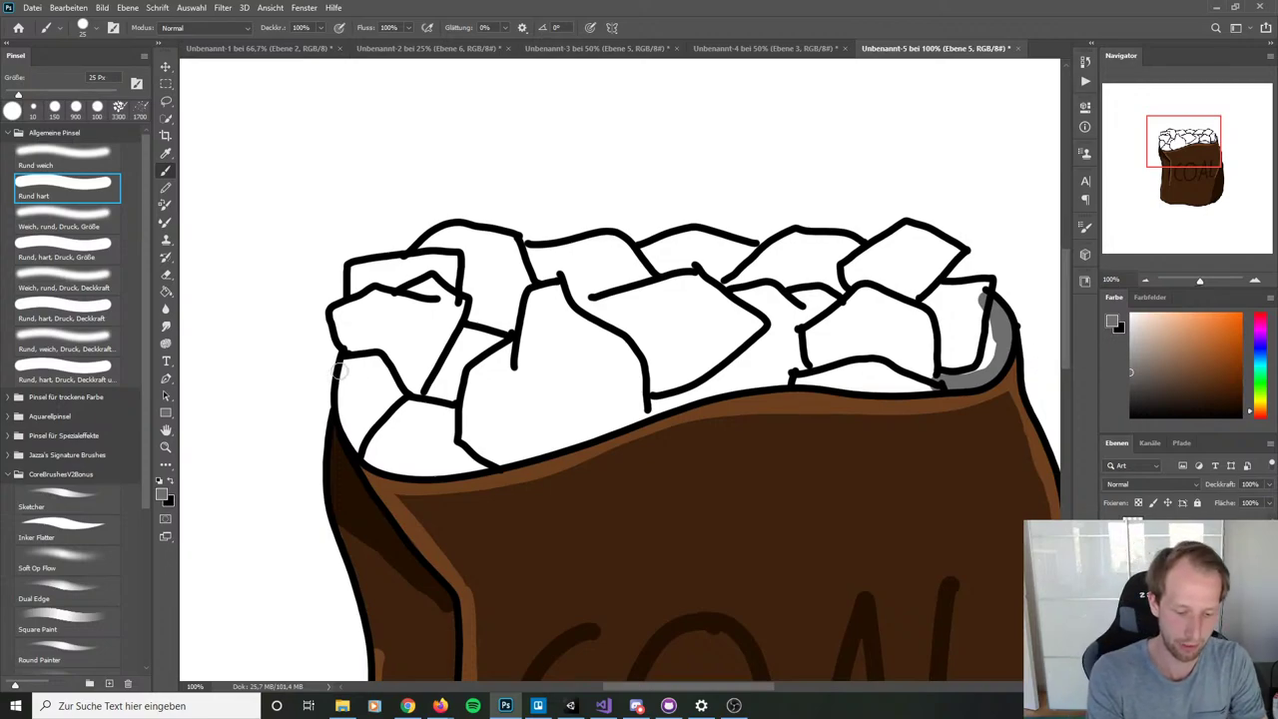
mouse_move(345, 352)
left_mouse_down()
mouse_move(347, 422)
mouse_move(359, 449)
mouse_move(395, 462)
left_mouse_up()
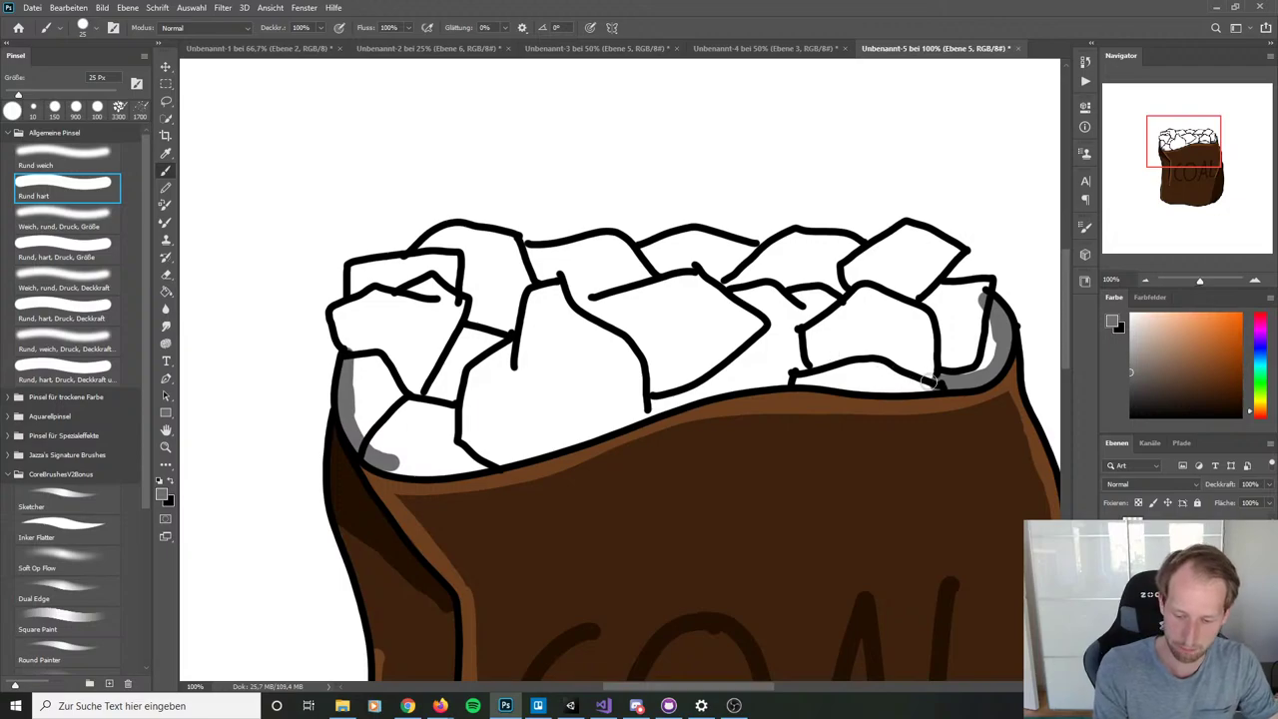
mouse_move(936, 380)
left_mouse_down()
mouse_move(784, 376)
mouse_move(810, 379)
left_mouse_up()
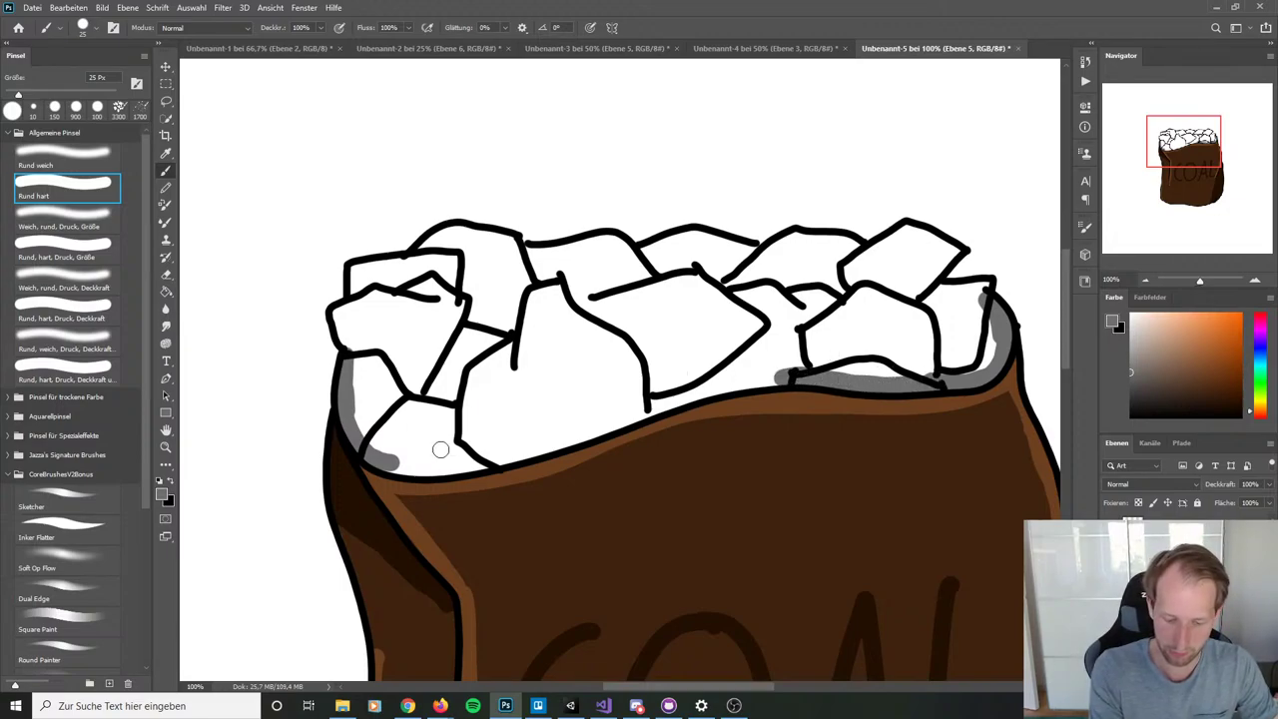
mouse_move(378, 460)
left_mouse_down()
mouse_move(476, 463)
mouse_move(607, 421)
left_mouse_up()
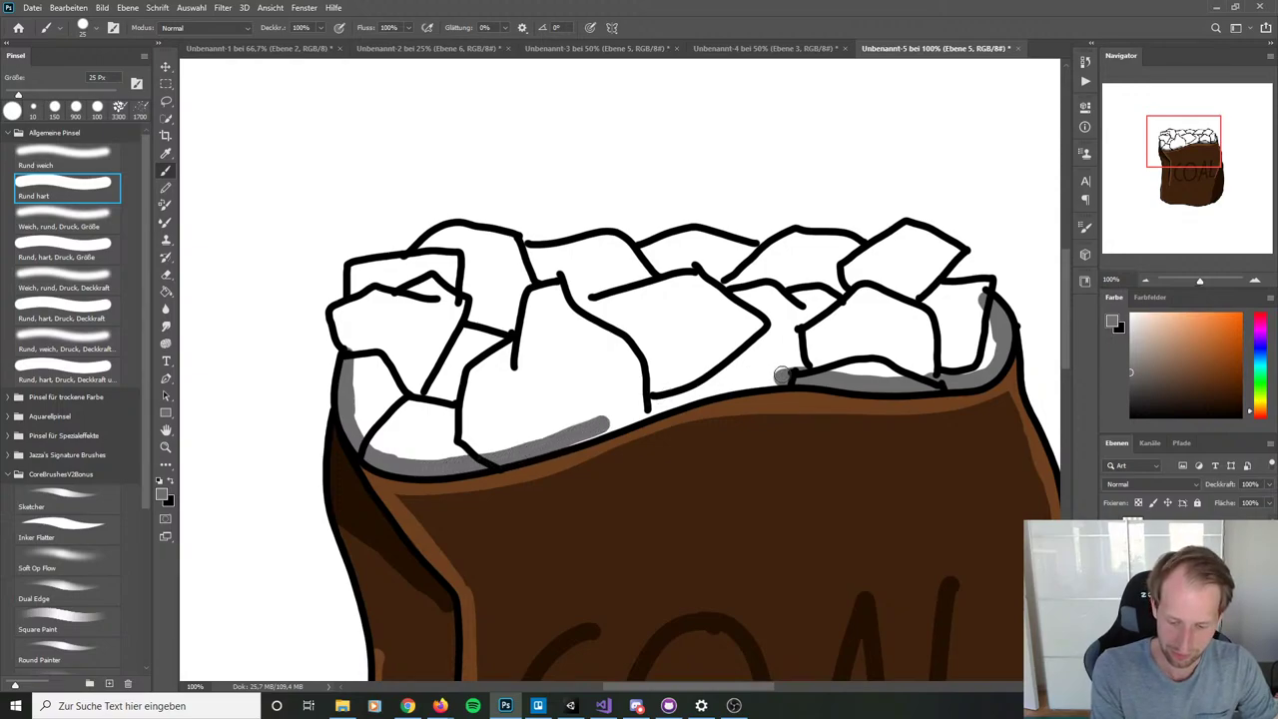
left_click_drag(788, 375, 559, 443)
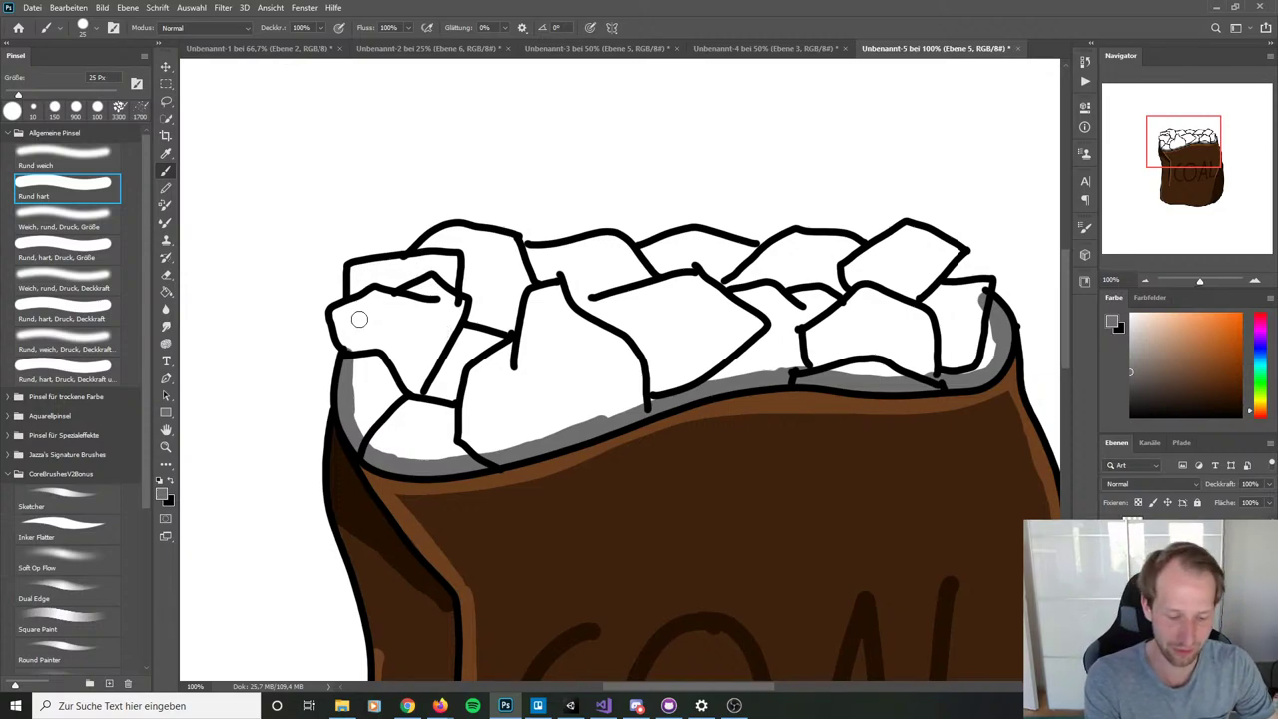
Step: Continue the grey border along the outer left and upper edges of the coal lumps to close the outline
mouse_move(347, 348)
left_mouse_down()
mouse_move(336, 317)
mouse_move(382, 263)
mouse_move(353, 271)
left_mouse_up()
mouse_move(397, 265)
left_mouse_down()
mouse_move(434, 261)
mouse_move(419, 252)
mouse_move(467, 236)
mouse_move(440, 230)
mouse_move(513, 230)
mouse_move(479, 237)
mouse_move(549, 253)
mouse_move(624, 236)
left_mouse_up()
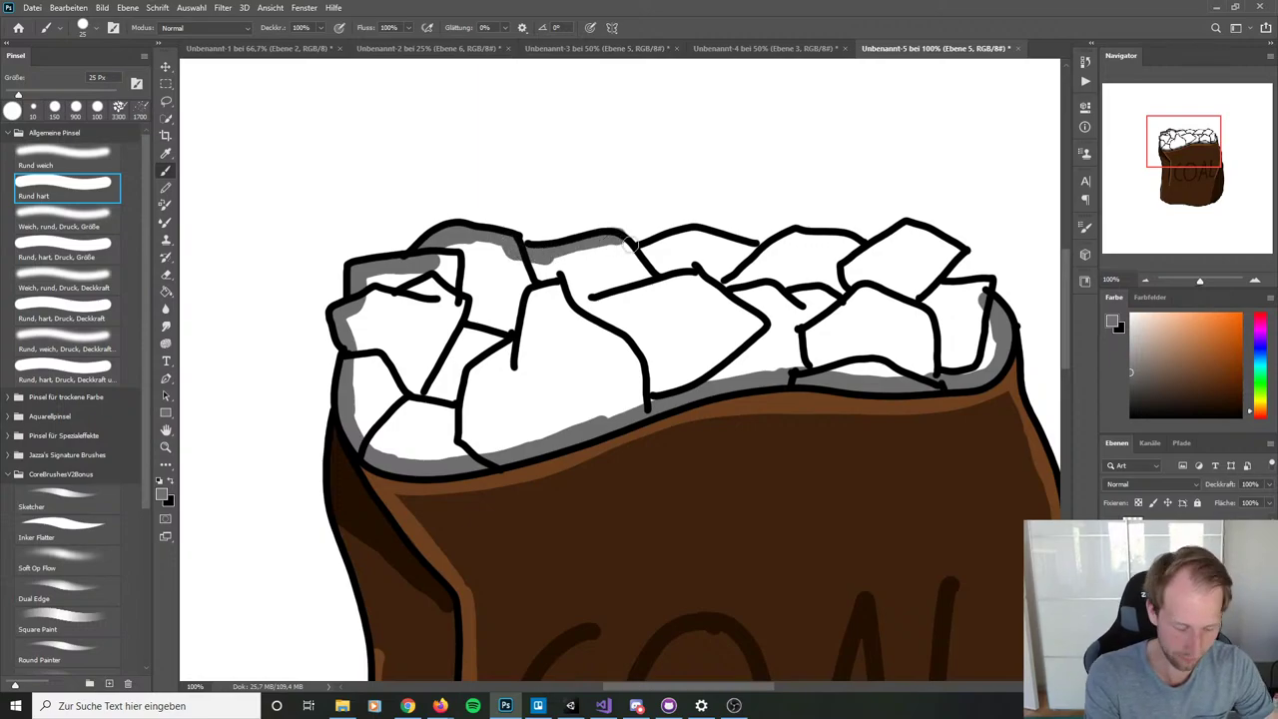
key("ctrl+z")
key("ctrl+z")
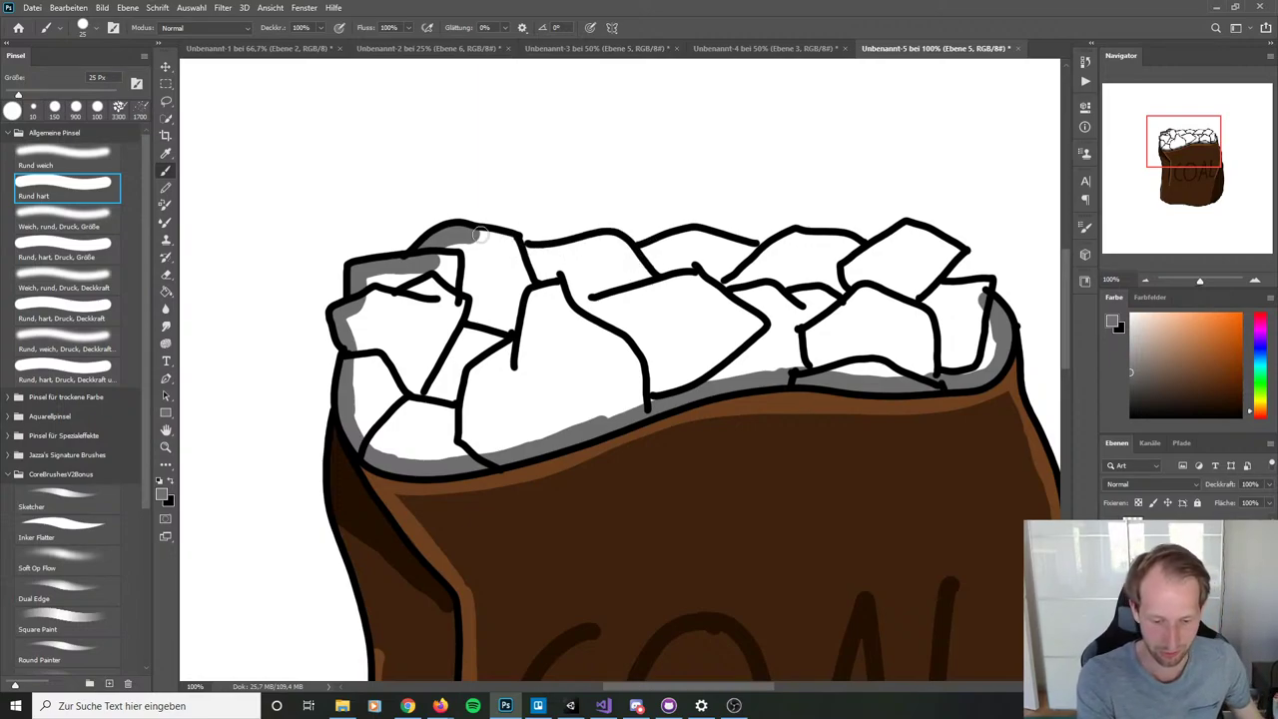
mouse_move(470, 235)
left_mouse_down()
mouse_move(562, 251)
mouse_move(604, 238)
mouse_move(636, 261)
left_mouse_up()
left_click_drag(739, 238, 631, 252)
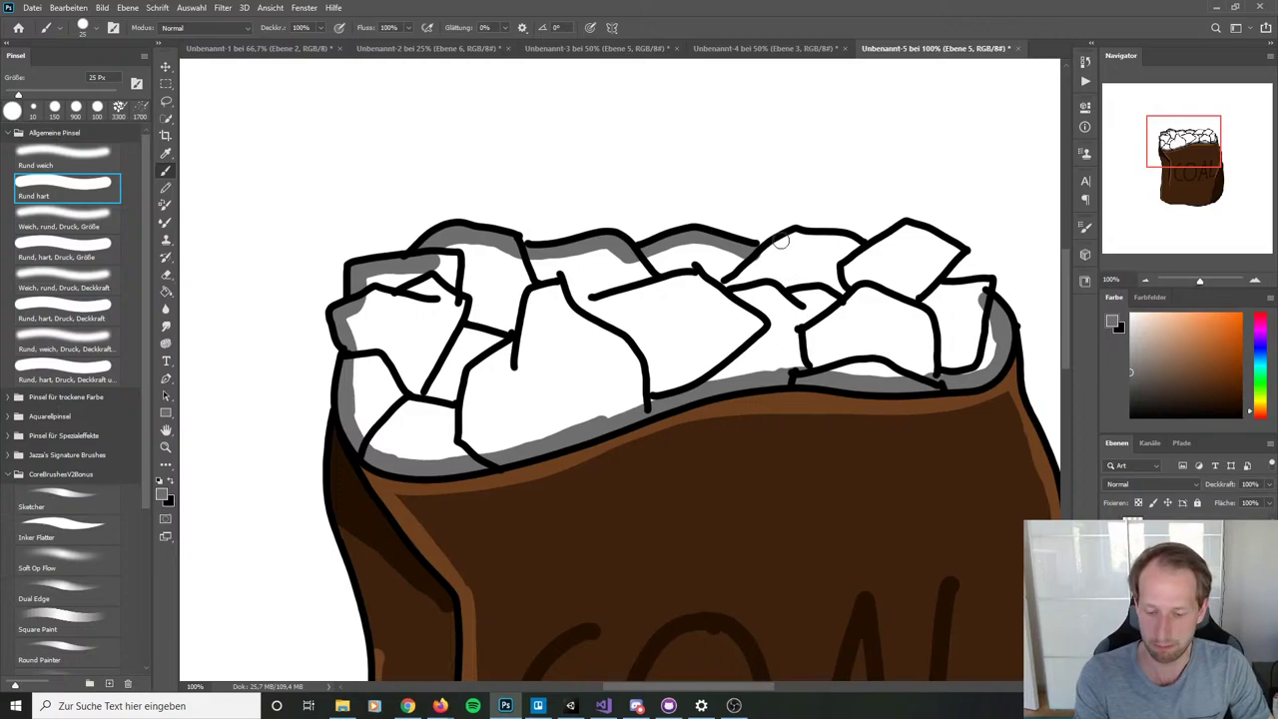
mouse_move(767, 249)
left_mouse_down()
mouse_move(862, 251)
mouse_move(840, 241)
mouse_move(902, 237)
mouse_move(866, 249)
mouse_move(910, 230)
mouse_move(919, 237)
mouse_move(868, 257)
mouse_move(915, 231)
mouse_move(952, 251)
mouse_move(921, 285)
mouse_move(936, 275)
mouse_move(925, 287)
mouse_move(982, 314)
left_mouse_up()
key("ctrl+z")
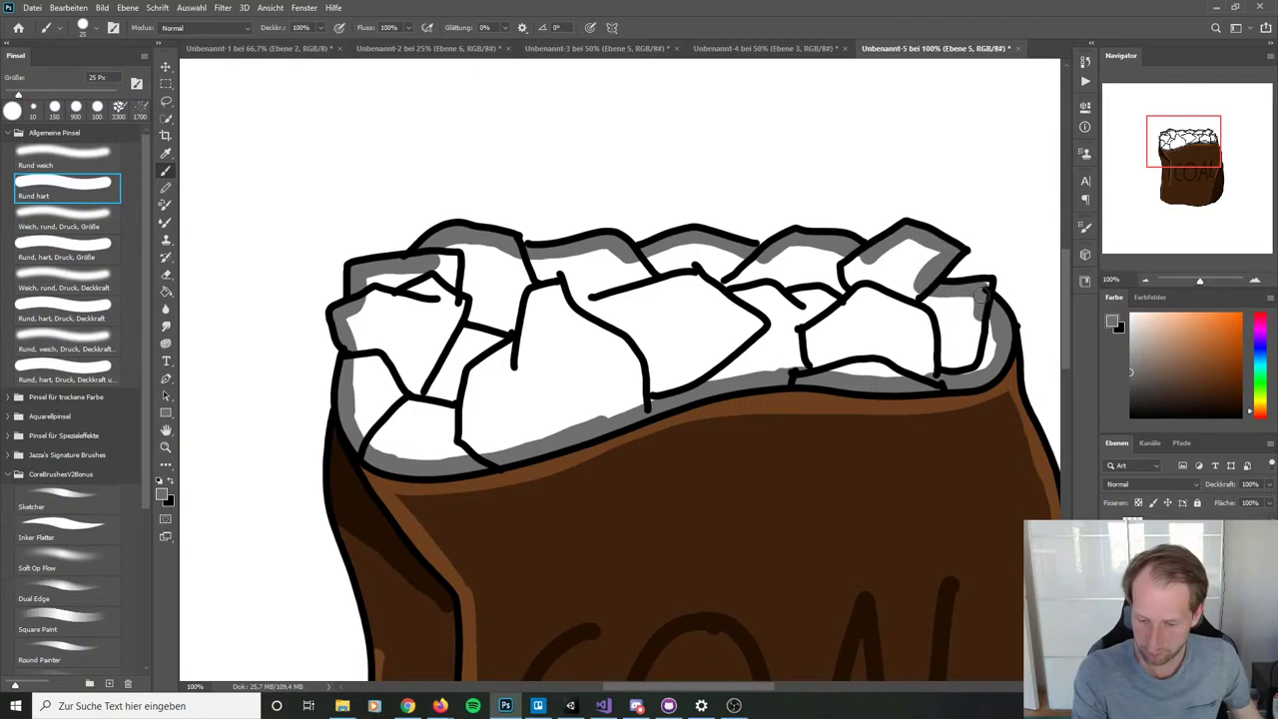
Step: Fill the enclosed coal area with grey and brush over the thin white gaps left along the border
key("g")
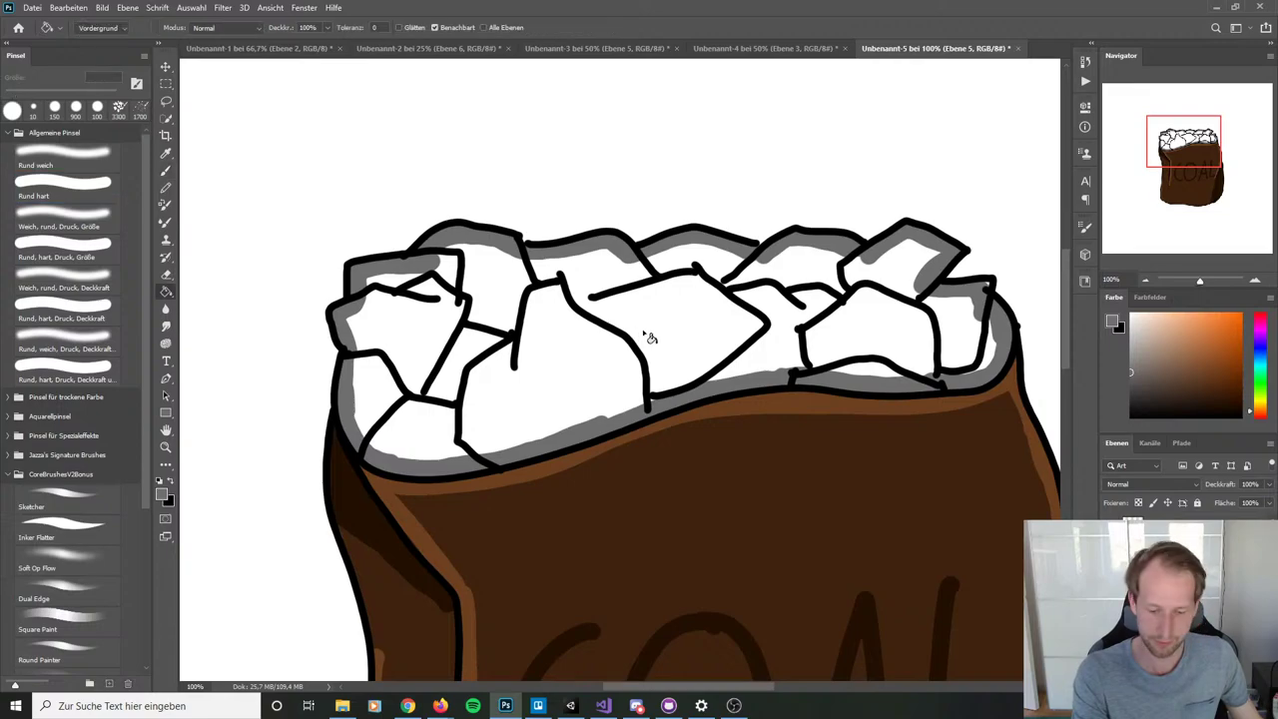
left_click(659, 343)
key("b")
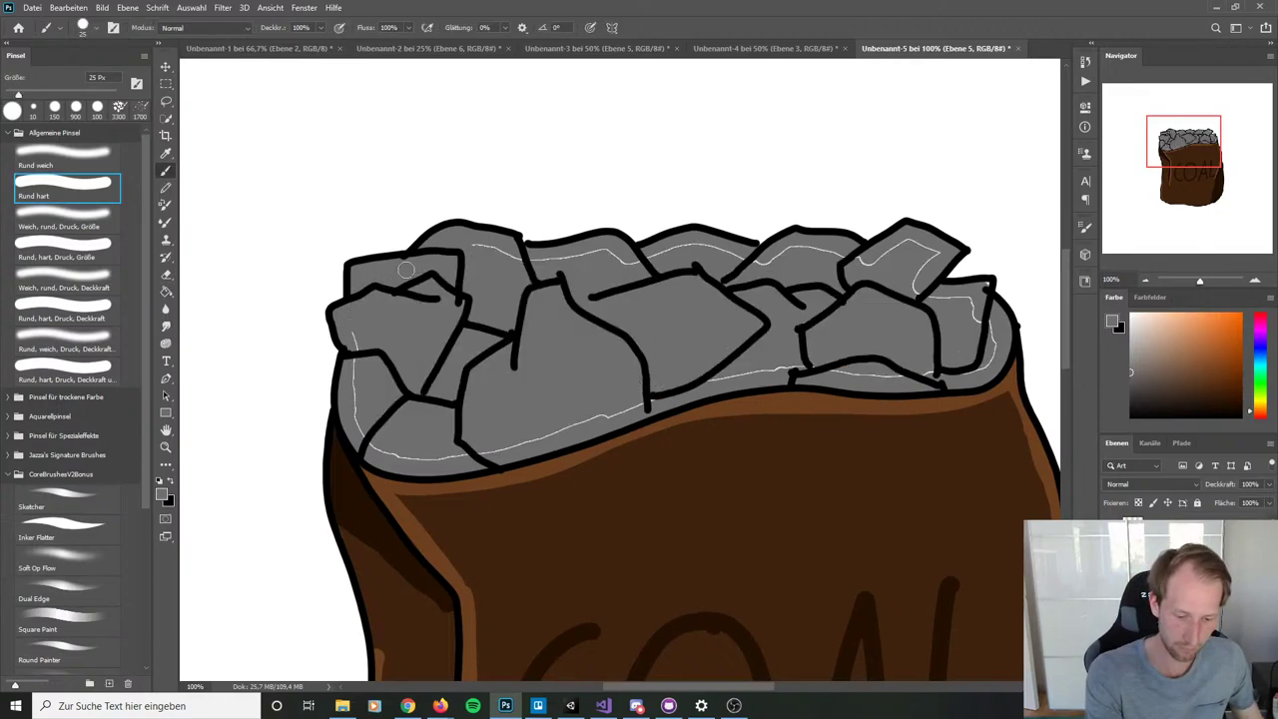
mouse_move(350, 332)
left_mouse_down()
mouse_move(368, 437)
mouse_move(359, 364)
mouse_move(379, 439)
mouse_move(421, 452)
mouse_move(368, 449)
mouse_move(483, 446)
mouse_move(443, 457)
mouse_move(469, 454)
mouse_move(734, 374)
mouse_move(856, 365)
mouse_move(905, 370)
mouse_move(854, 381)
mouse_move(926, 379)
mouse_move(921, 263)
mouse_move(907, 291)
mouse_move(928, 255)
mouse_move(871, 262)
left_mouse_up()
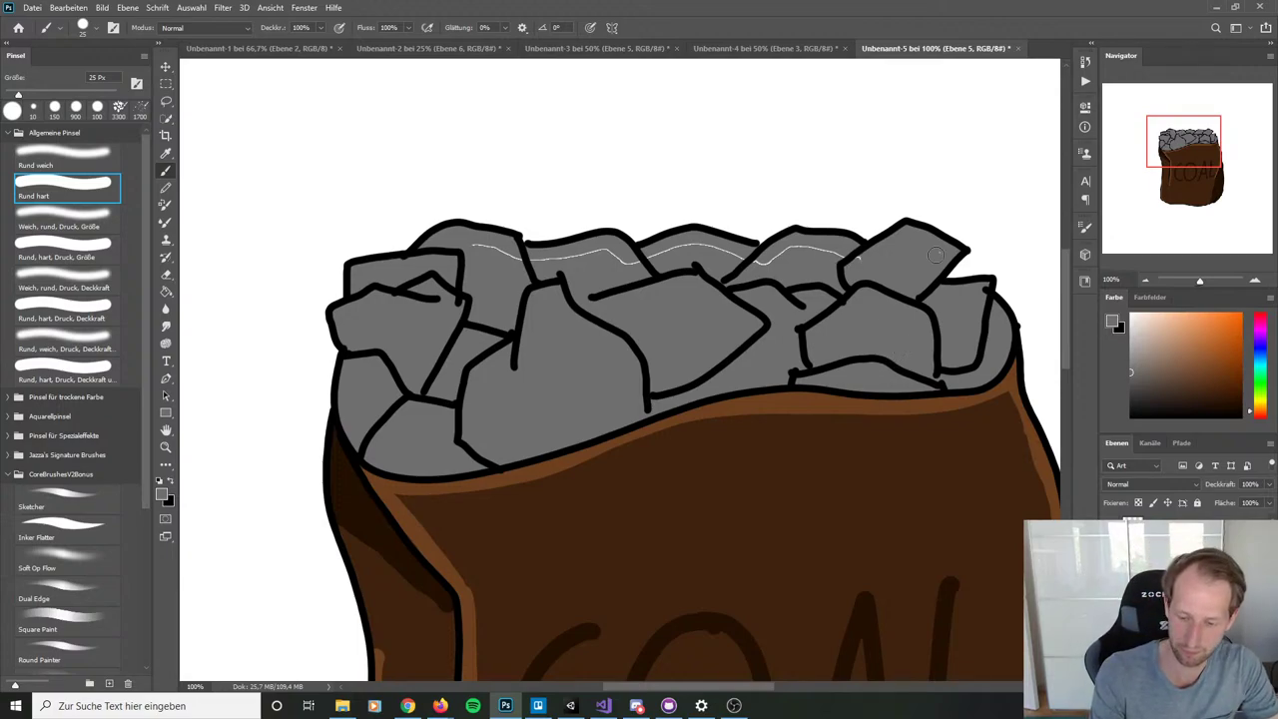
left_click_drag(868, 258, 768, 259)
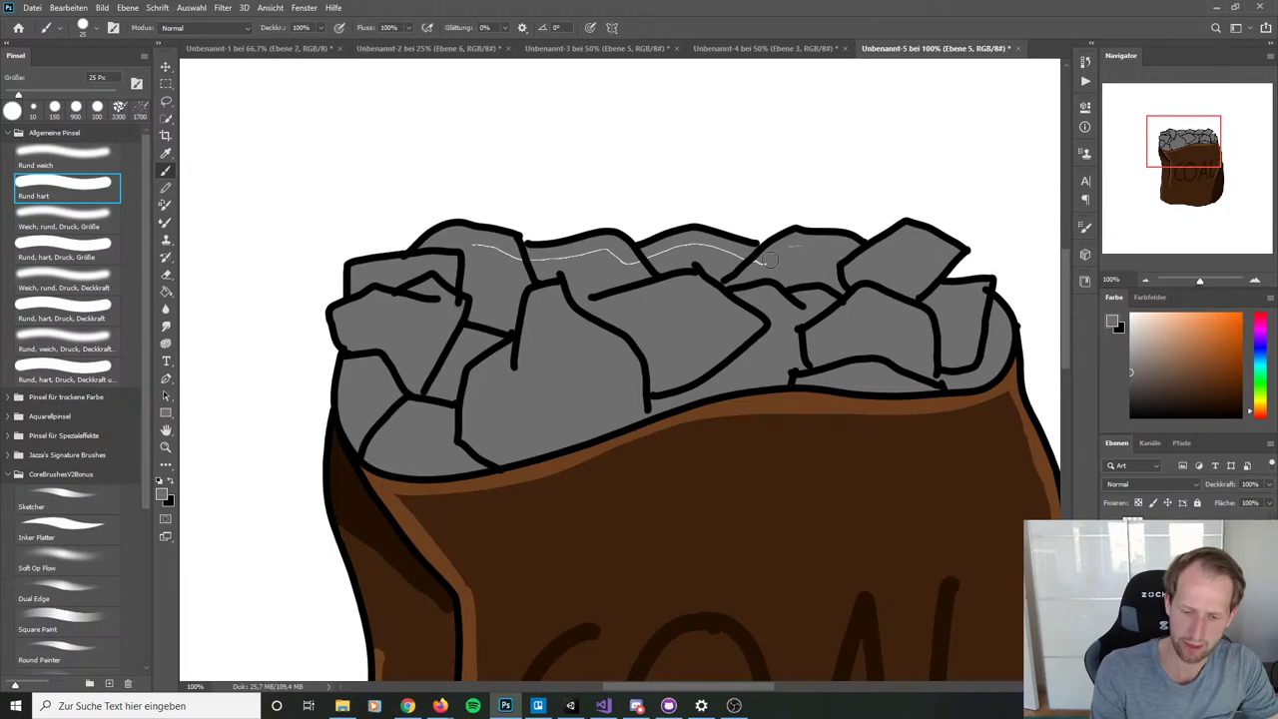
mouse_move(696, 245)
left_mouse_down()
mouse_move(618, 266)
mouse_move(549, 256)
left_mouse_up()
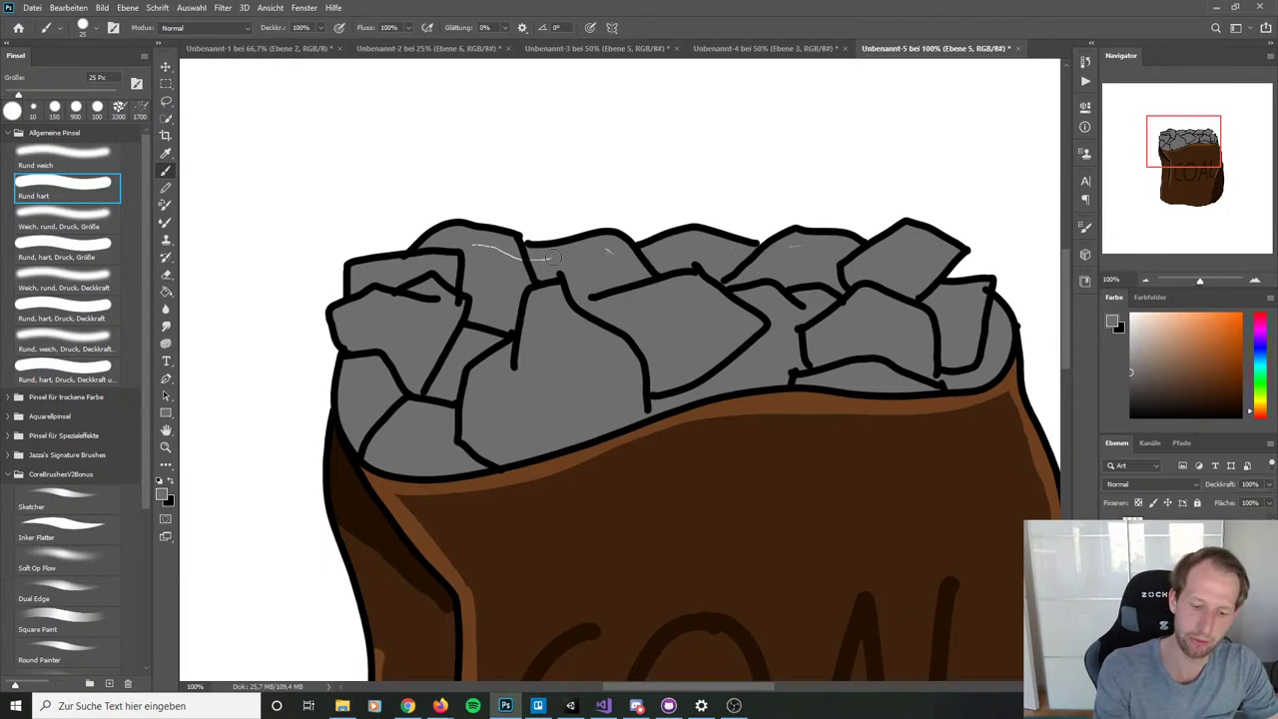
left_click_drag(467, 248, 512, 261)
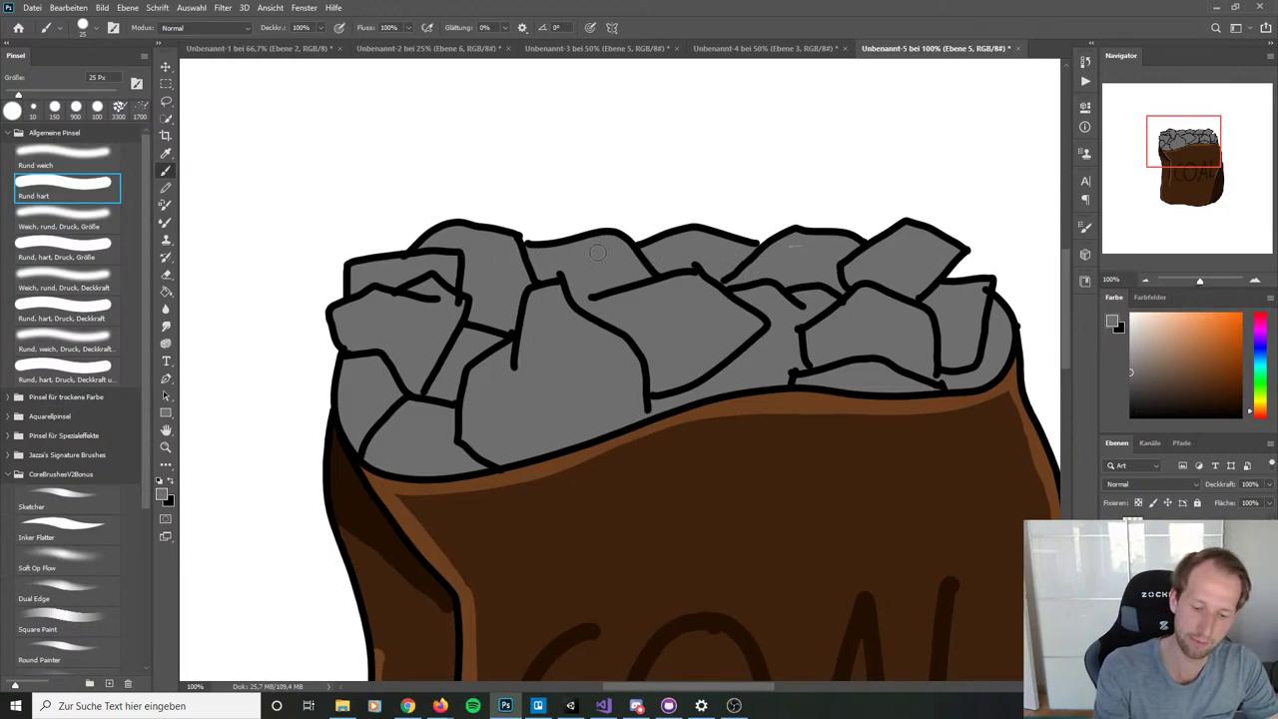
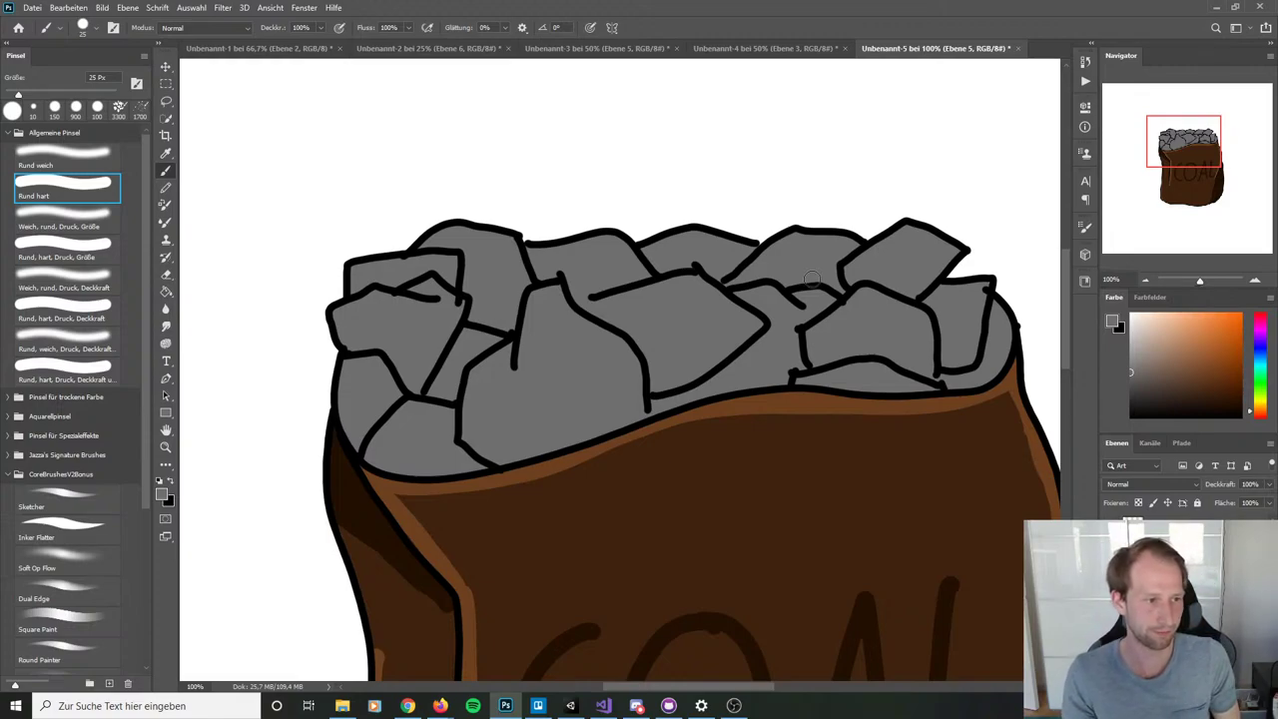
Step: Pick a dark brownish grey and paint the sack's inner right gap and the small recess between the left lumps
left_click(1142, 383)
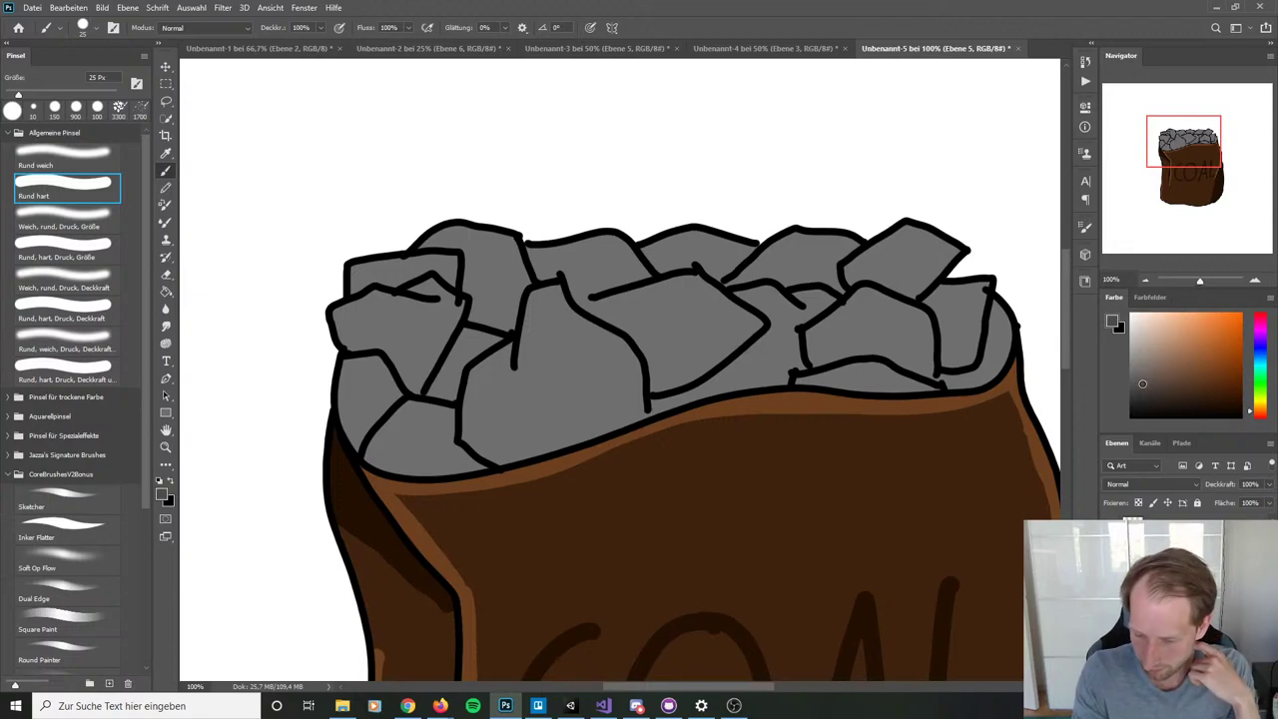
left_click(1146, 390)
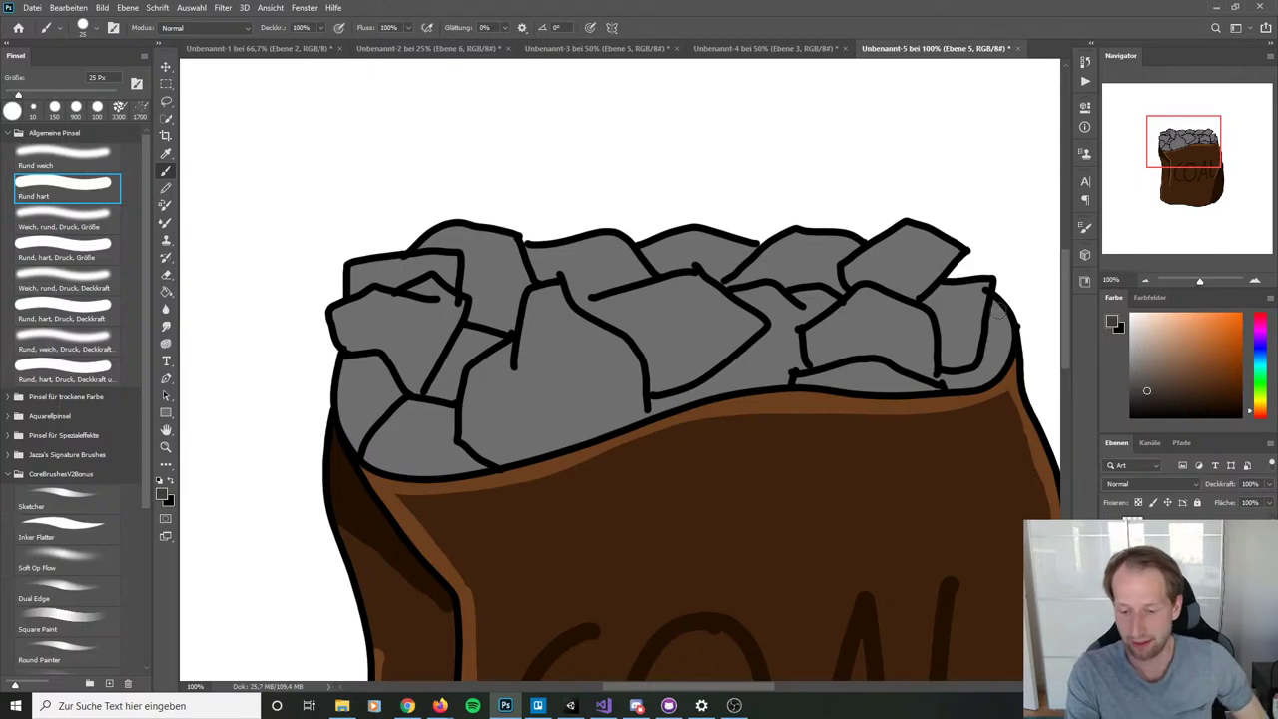
mouse_move(992, 305)
left_mouse_down()
mouse_move(995, 358)
mouse_move(948, 377)
mouse_move(979, 377)
mouse_move(1004, 334)
mouse_move(992, 371)
mouse_move(950, 380)
mouse_move(993, 373)
mouse_move(1009, 329)
mouse_move(1010, 372)
left_mouse_up()
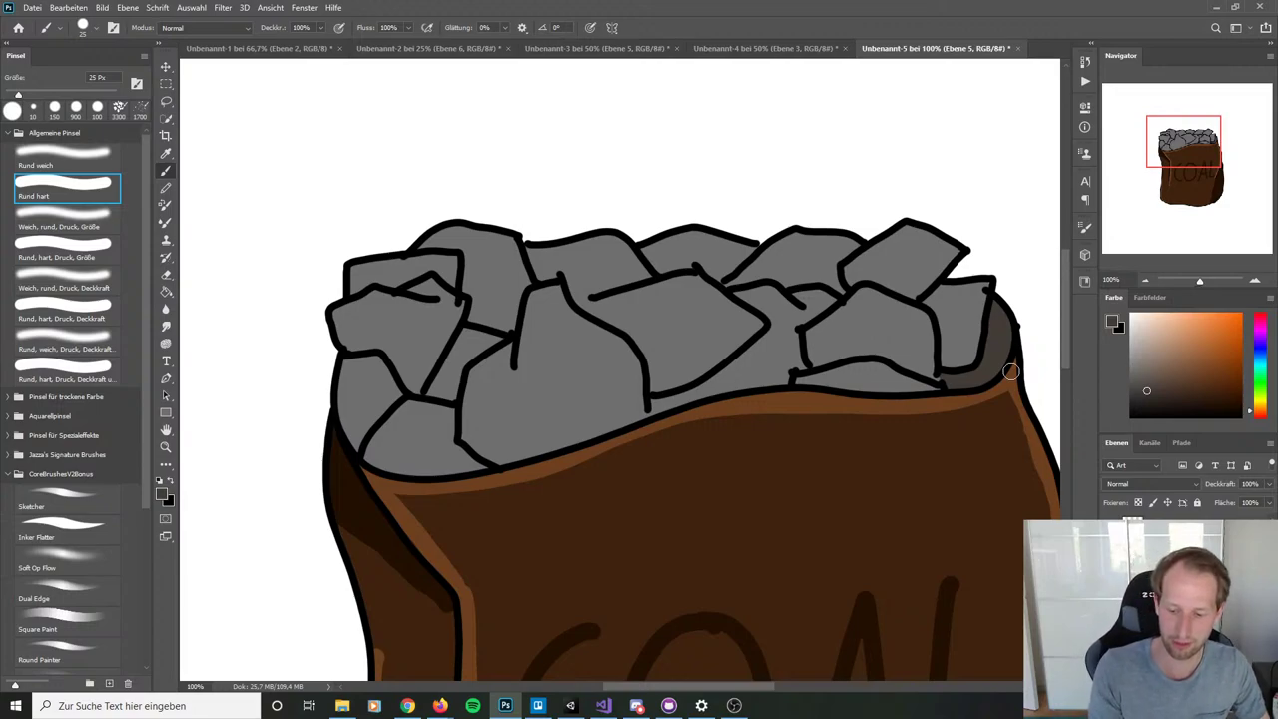
mouse_move(457, 331)
left_mouse_down()
mouse_move(496, 338)
mouse_move(465, 347)
mouse_move(437, 382)
mouse_move(451, 389)
mouse_move(430, 393)
mouse_move(451, 393)
mouse_move(487, 355)
left_mouse_up()
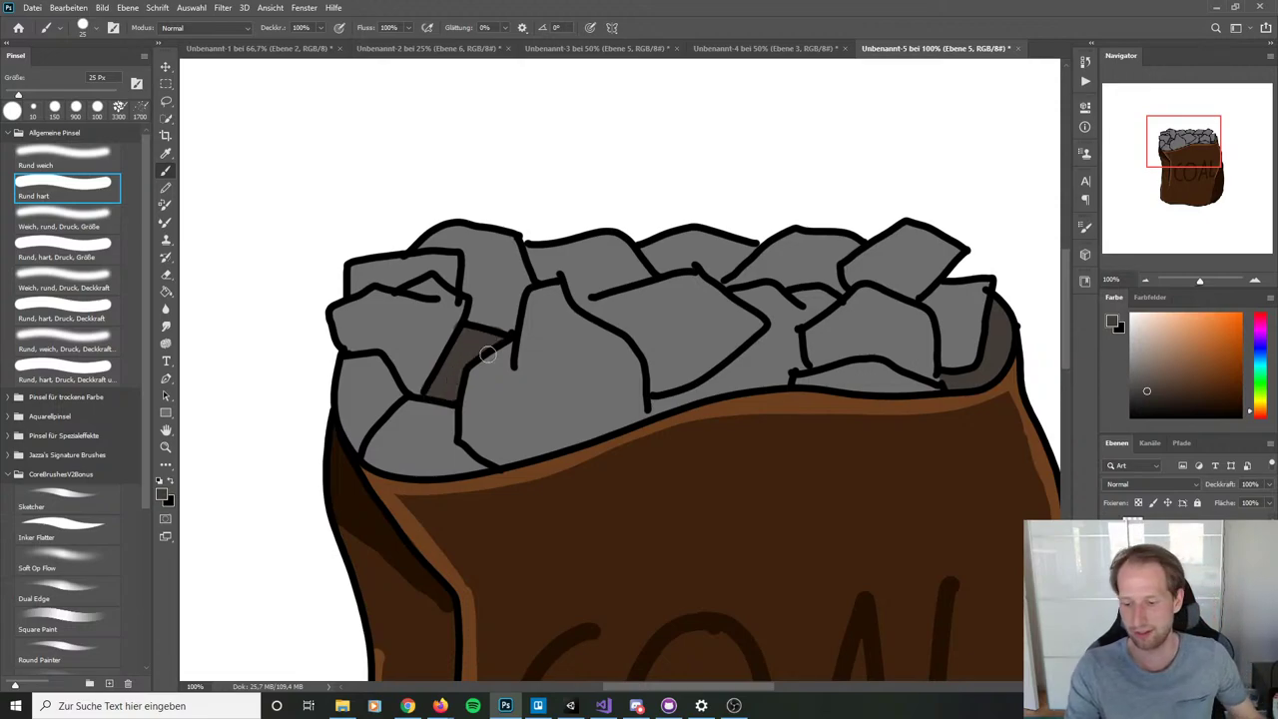
Step: Pick a light warm grey and paint the small facet behind the front-left lump, undoing a trial highlight on the back-left lump
left_click_drag(1144, 367, 1135, 348)
mouse_move(394, 286)
left_mouse_down()
mouse_move(461, 299)
mouse_move(422, 283)
mouse_move(449, 296)
left_mouse_up()
key("ctrl+z")
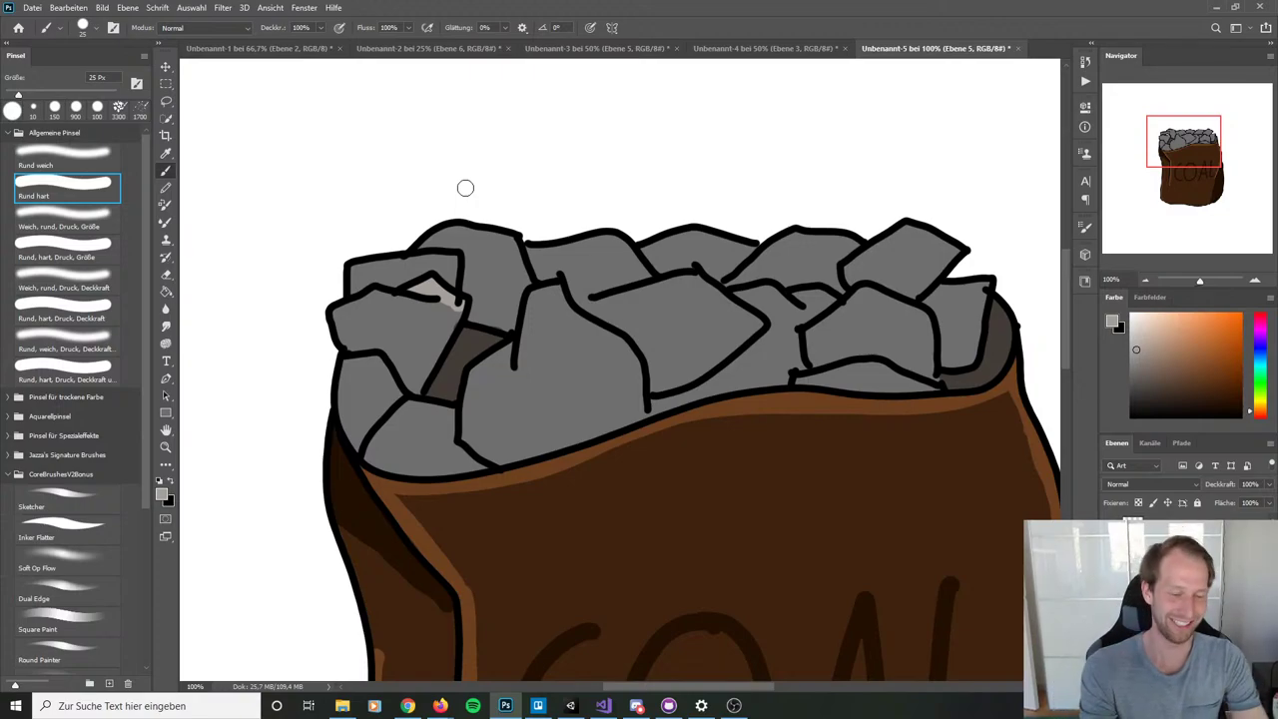
left_click_drag(426, 238, 452, 231)
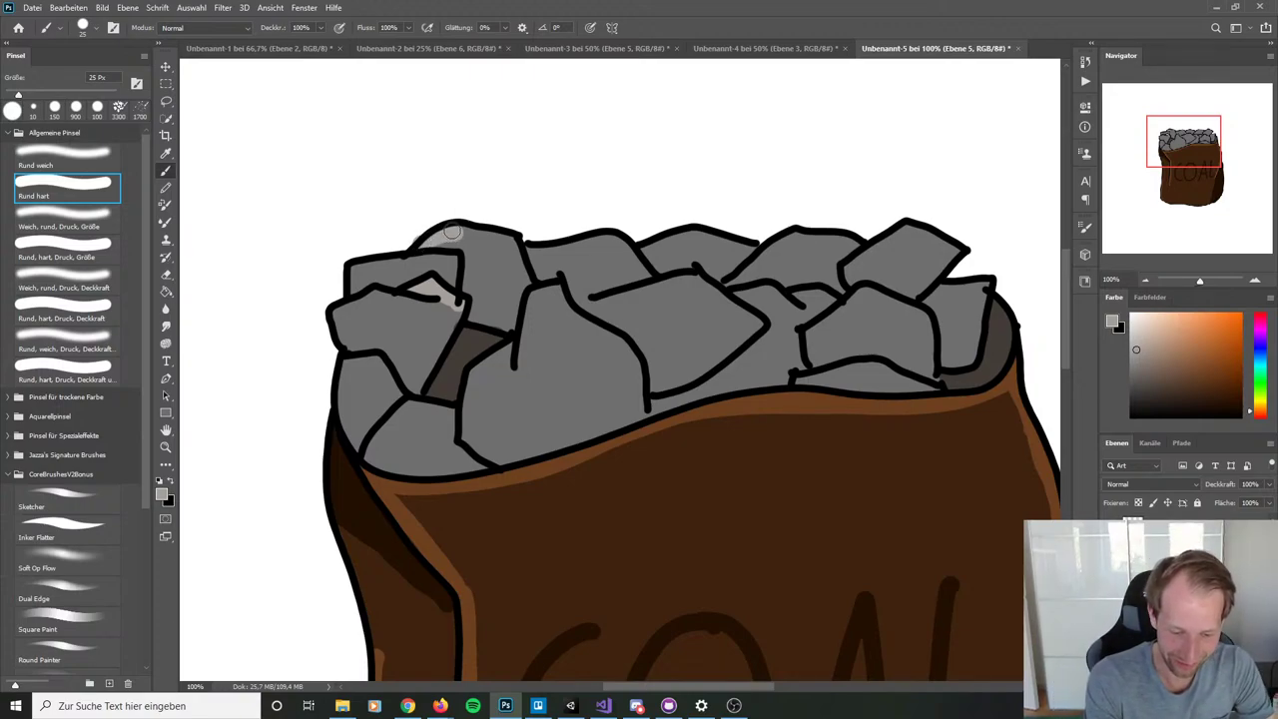
key("ctrl+z")
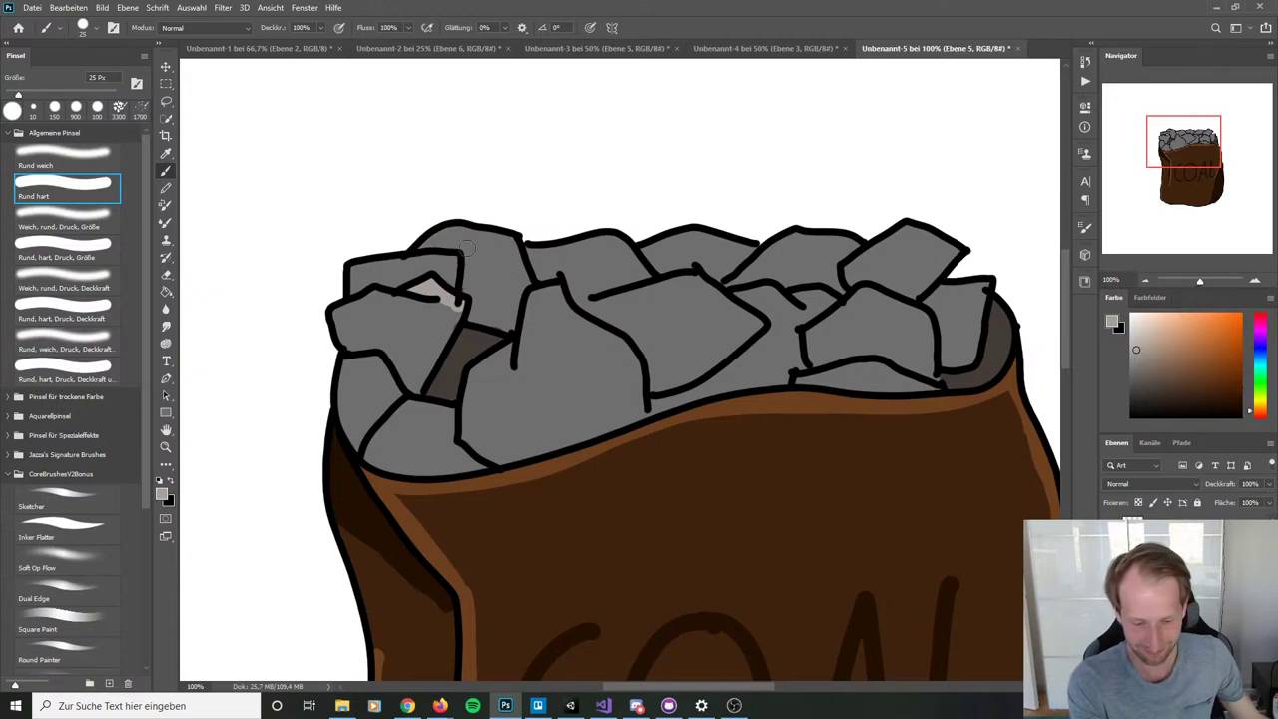
Step: Add a new layer for the coal highlights and make it a clipping mask on the grey coal layer
key("ctrl+shift+n")
left_click(1230, 214)
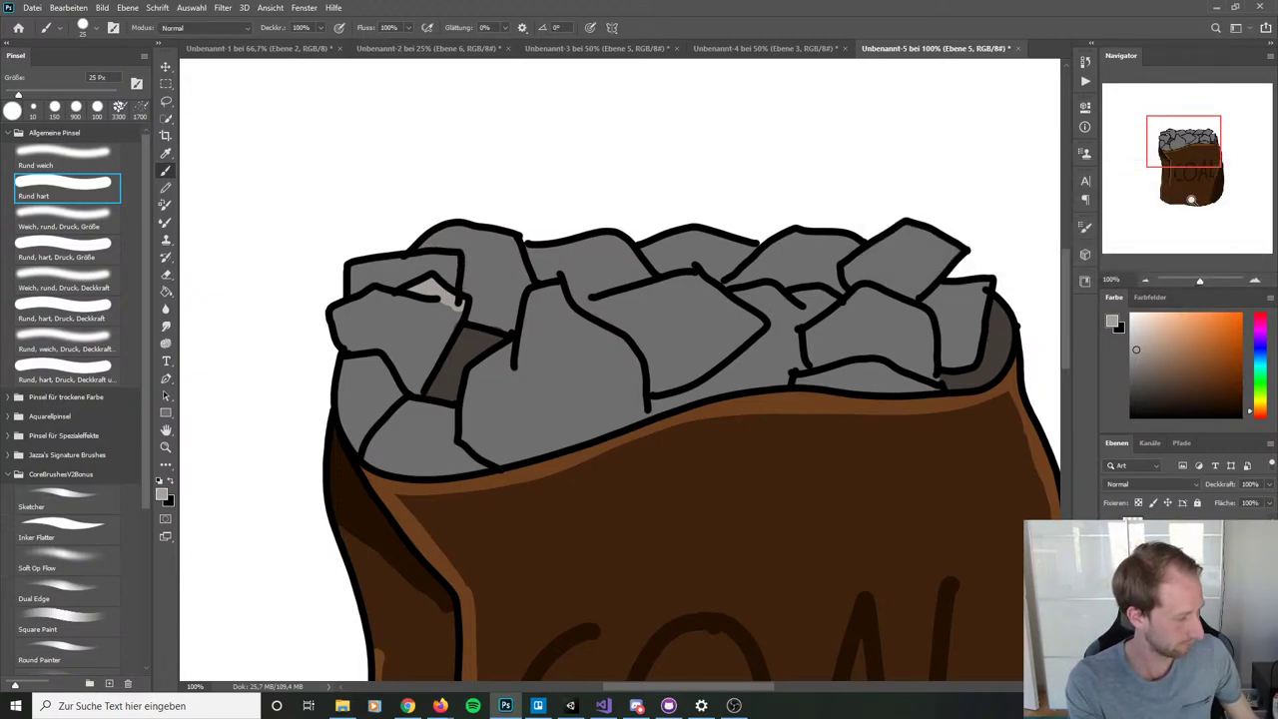
key("ctrl+shift+n")
left_click(1224, 191)
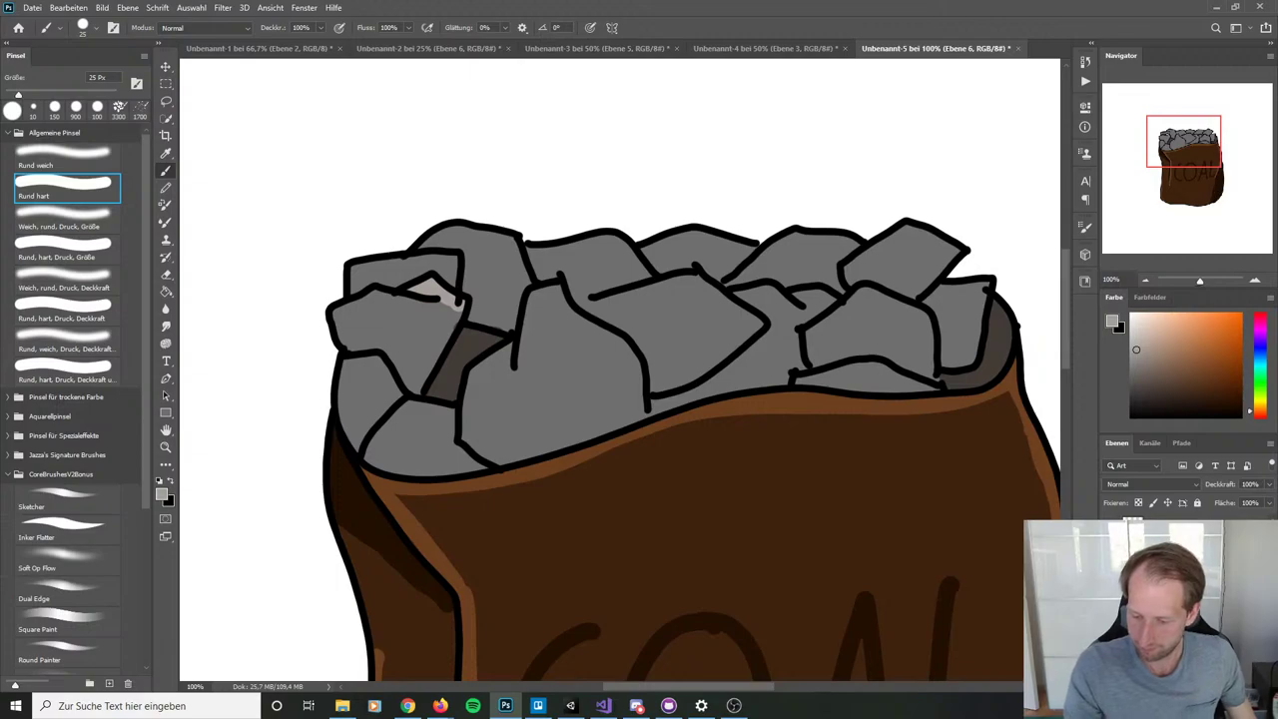
right_click(1158, 524)
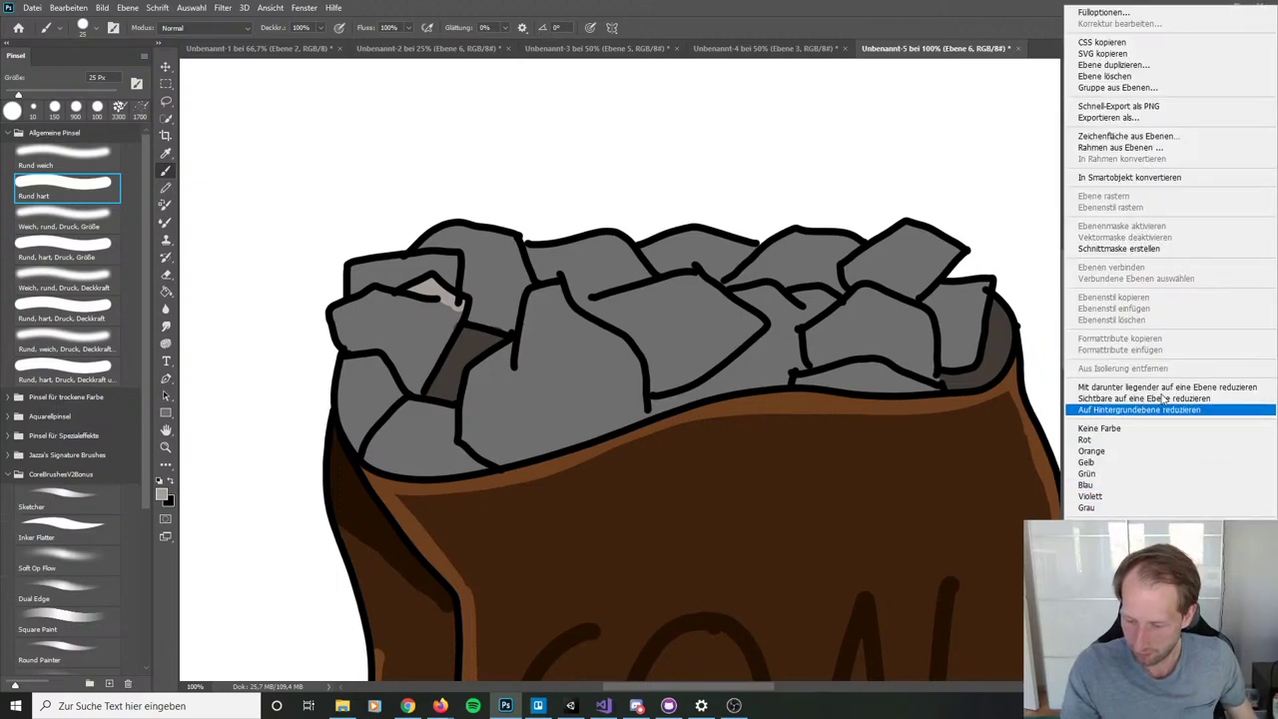
left_click(1140, 247)
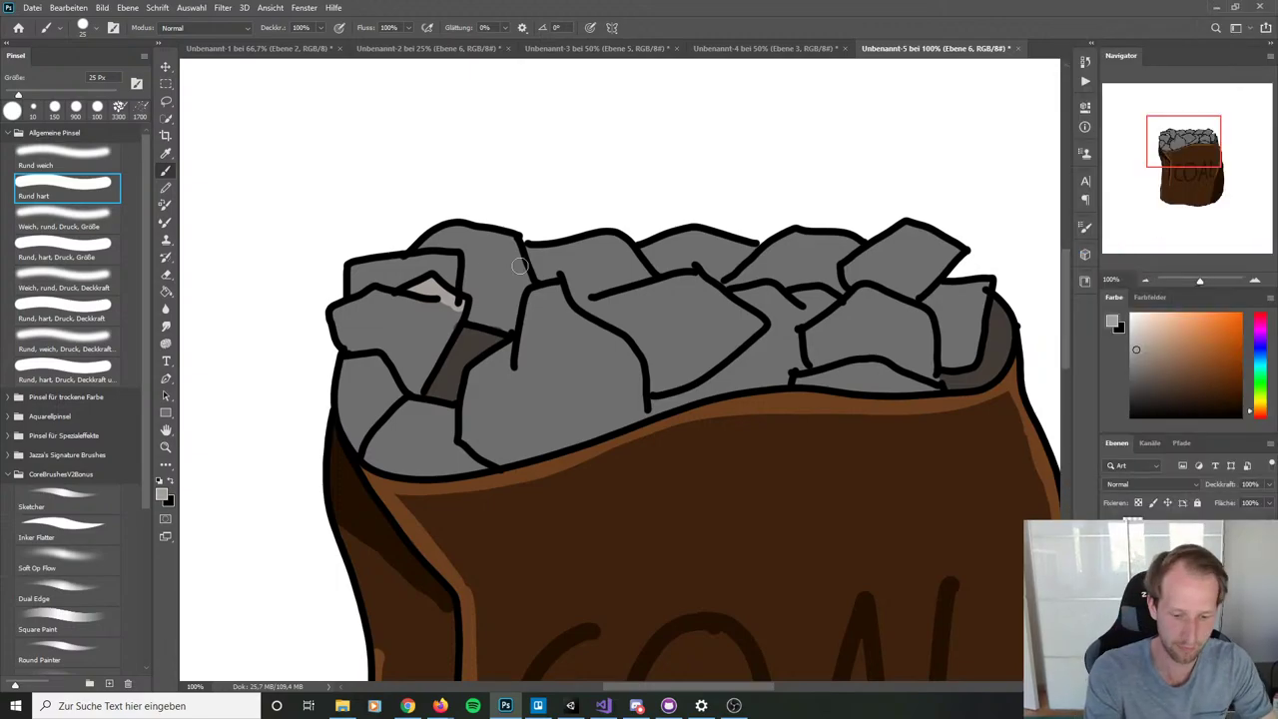
Step: Paint light grey highlights along the upper edges of the three rear lumps from the left, redoing unsatisfactory strokes
mouse_move(412, 245)
left_mouse_down()
mouse_move(451, 230)
mouse_move(593, 244)
mouse_move(639, 252)
mouse_move(654, 275)
mouse_move(655, 239)
mouse_move(716, 242)
left_mouse_up()
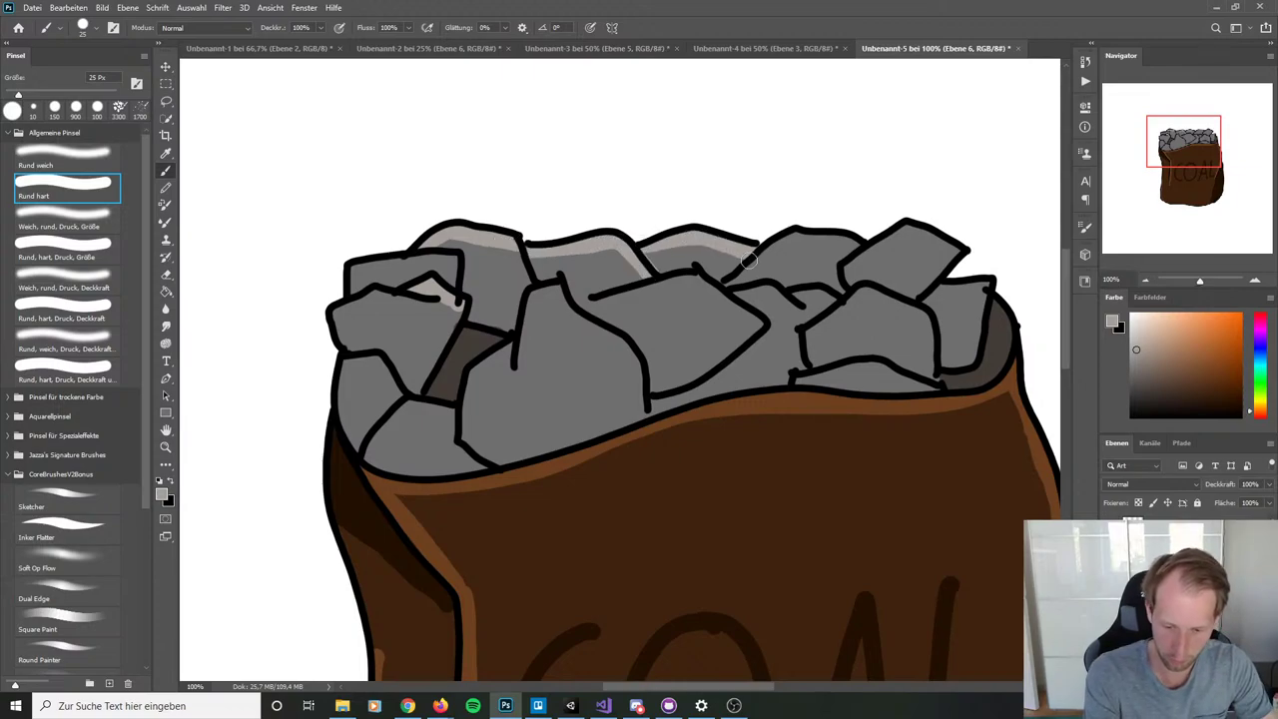
key("ctrl+z")
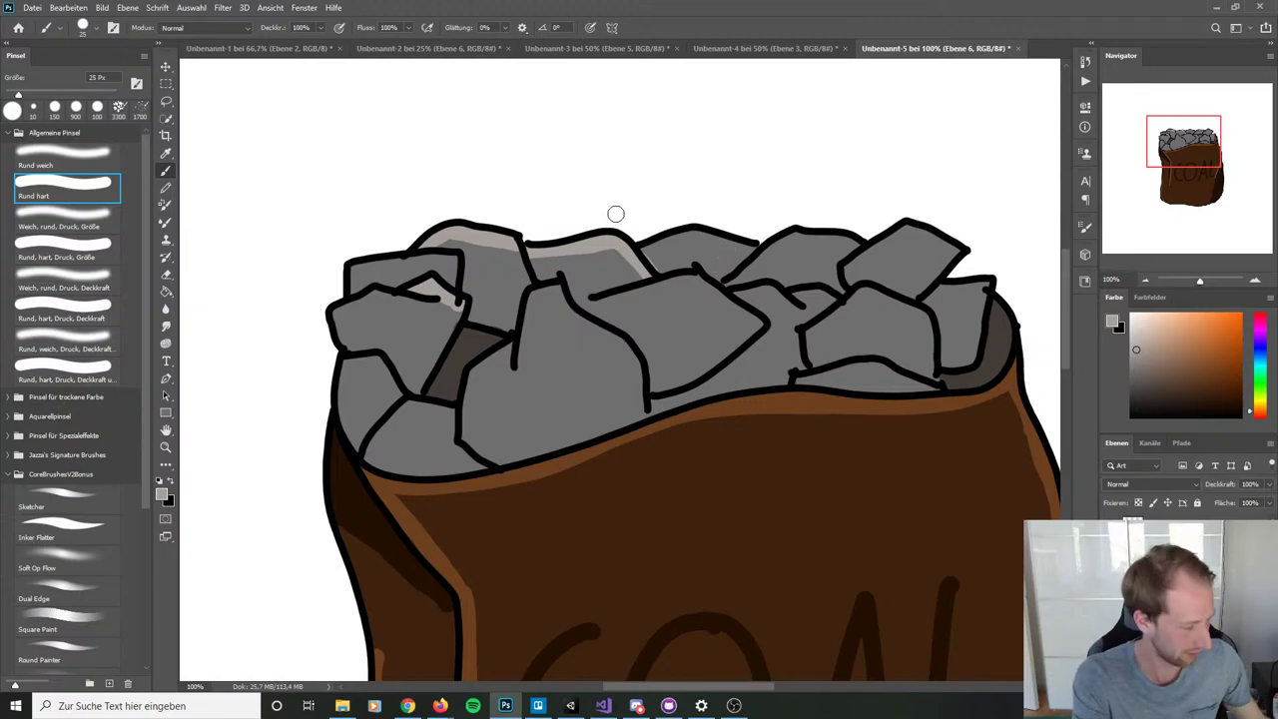
key("ctrl+z")
mouse_move(551, 248)
left_mouse_down()
mouse_move(625, 244)
mouse_move(651, 278)
mouse_move(696, 235)
mouse_move(754, 244)
mouse_move(735, 261)
left_mouse_up()
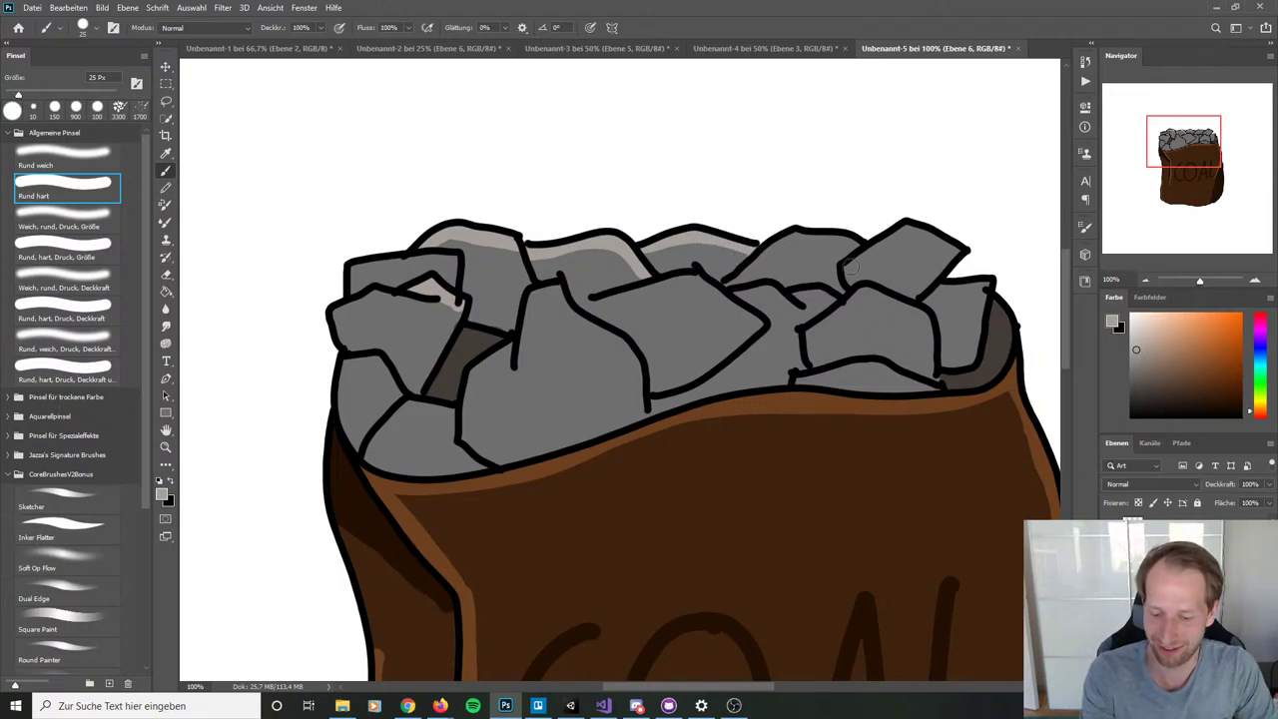
Step: Paint light grey highlights along the upper edges of the two far-right rear lumps and the large middle lump
mouse_move(849, 265)
left_mouse_down()
mouse_move(889, 228)
mouse_move(928, 230)
mouse_move(954, 264)
mouse_move(942, 288)
mouse_move(994, 284)
left_mouse_up()
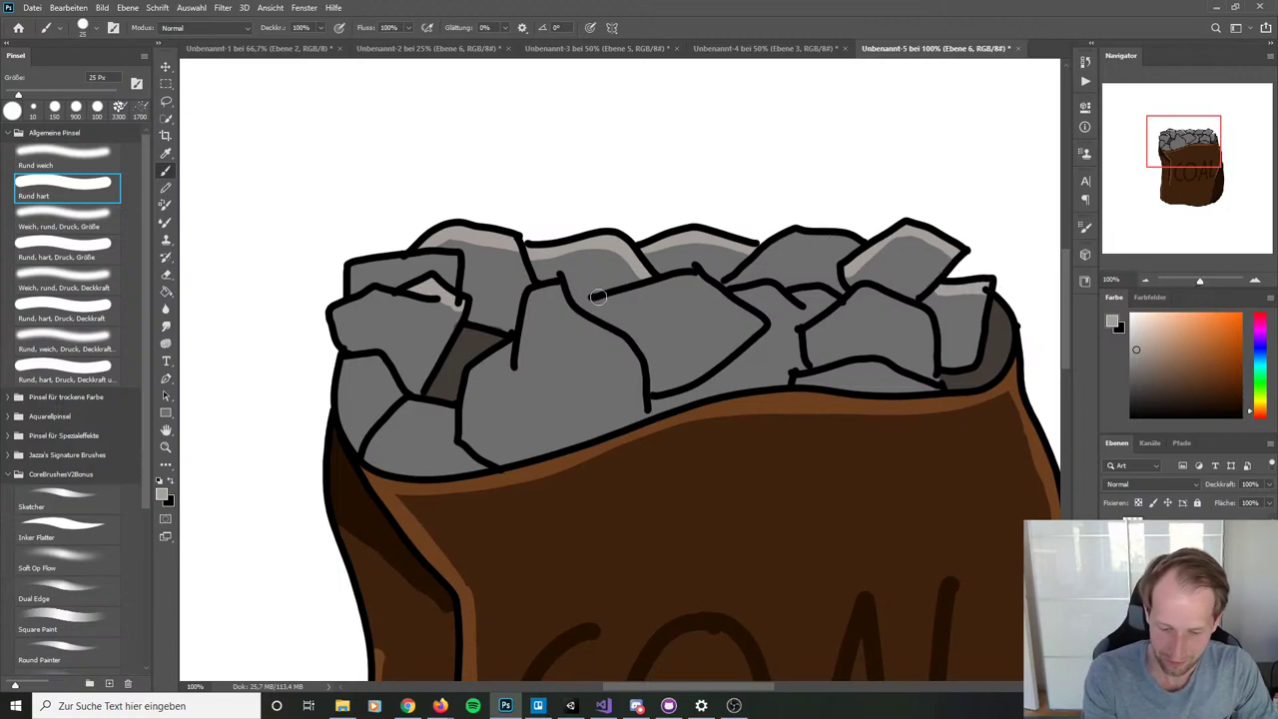
mouse_move(596, 297)
left_mouse_down()
mouse_move(694, 282)
mouse_move(760, 319)
left_mouse_up()
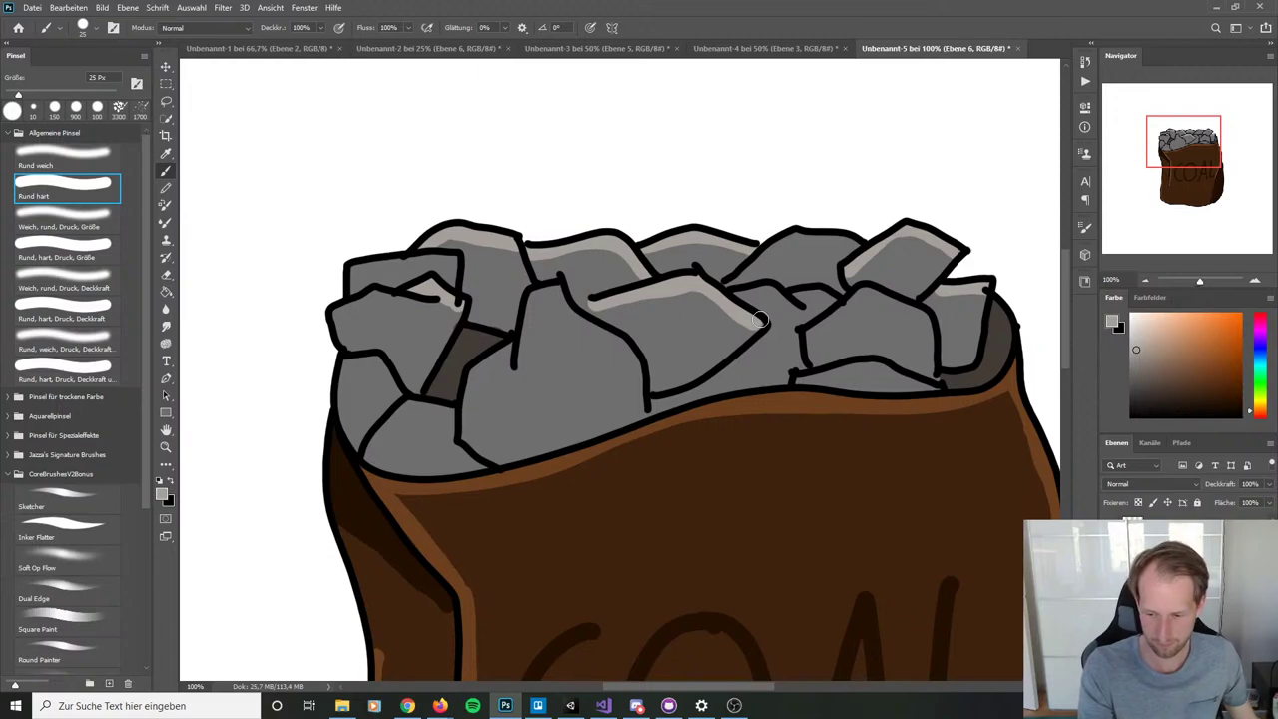
Step: Refill the base coal layer with a near-black grey, after trying a slightly lighter dark grey
key("ctrl+minus")
key("ctrl+minus")
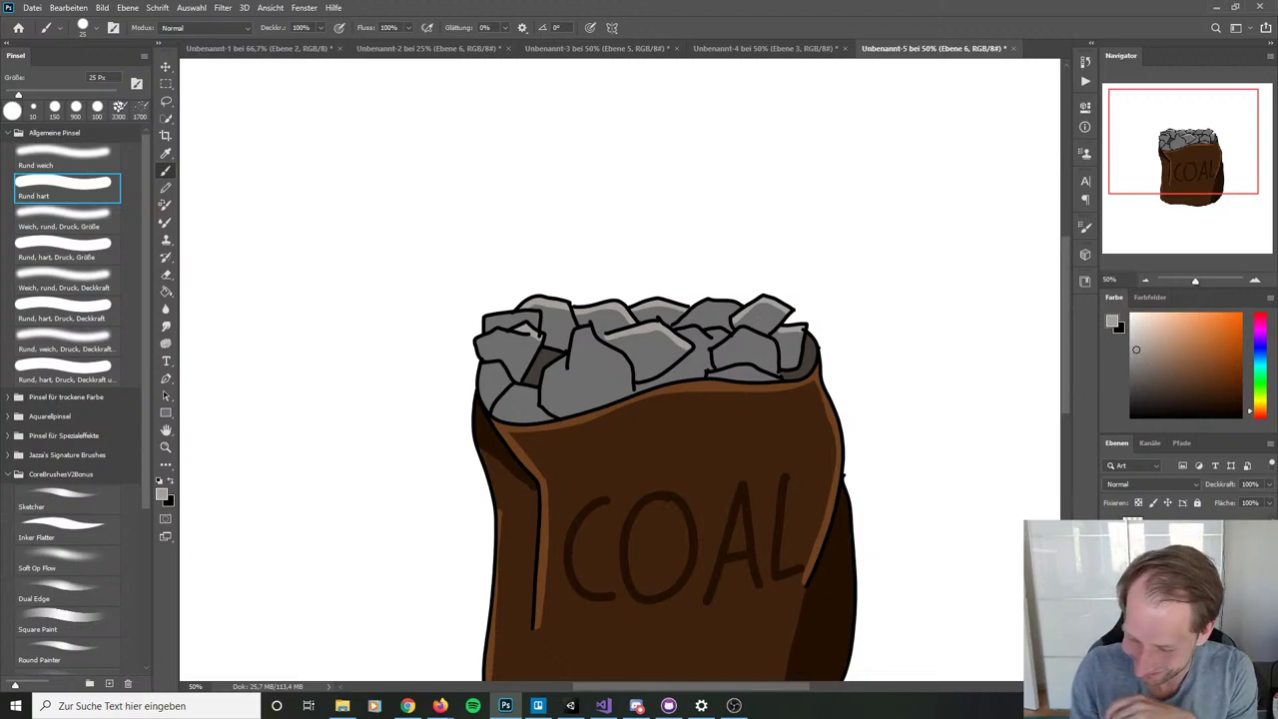
key("alt+bracketleft")
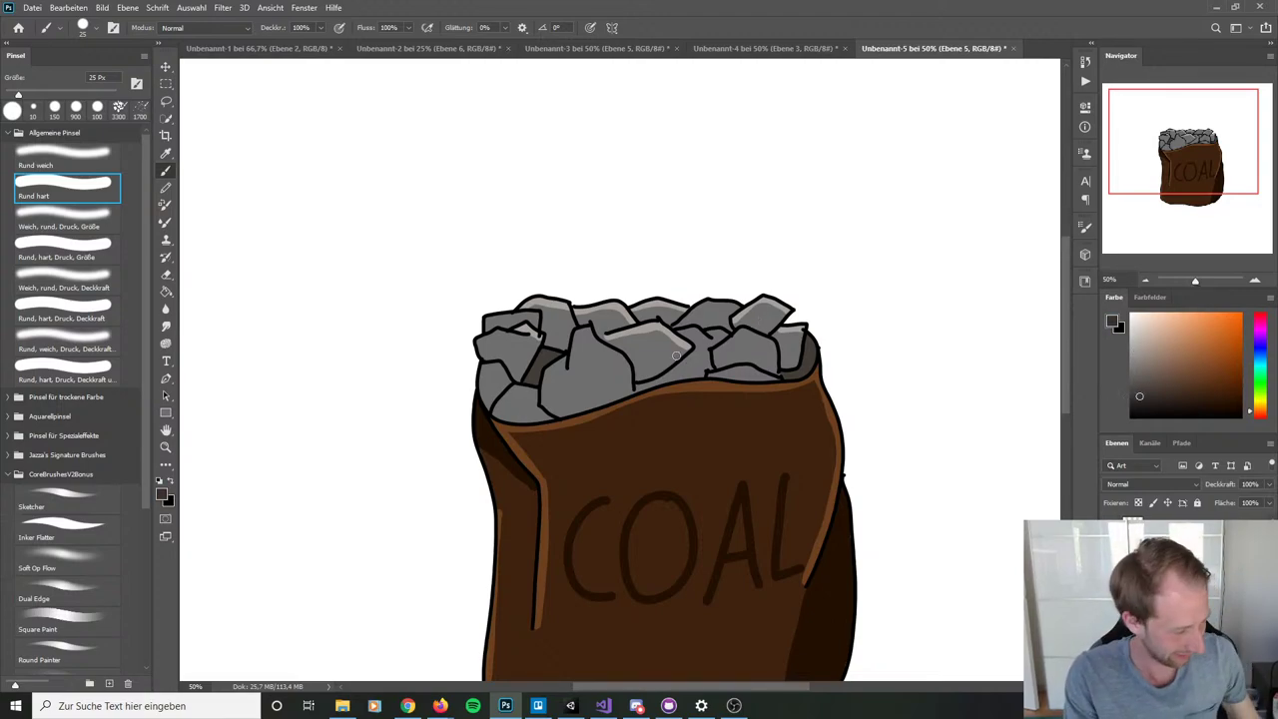
key("g")
left_click(708, 356)
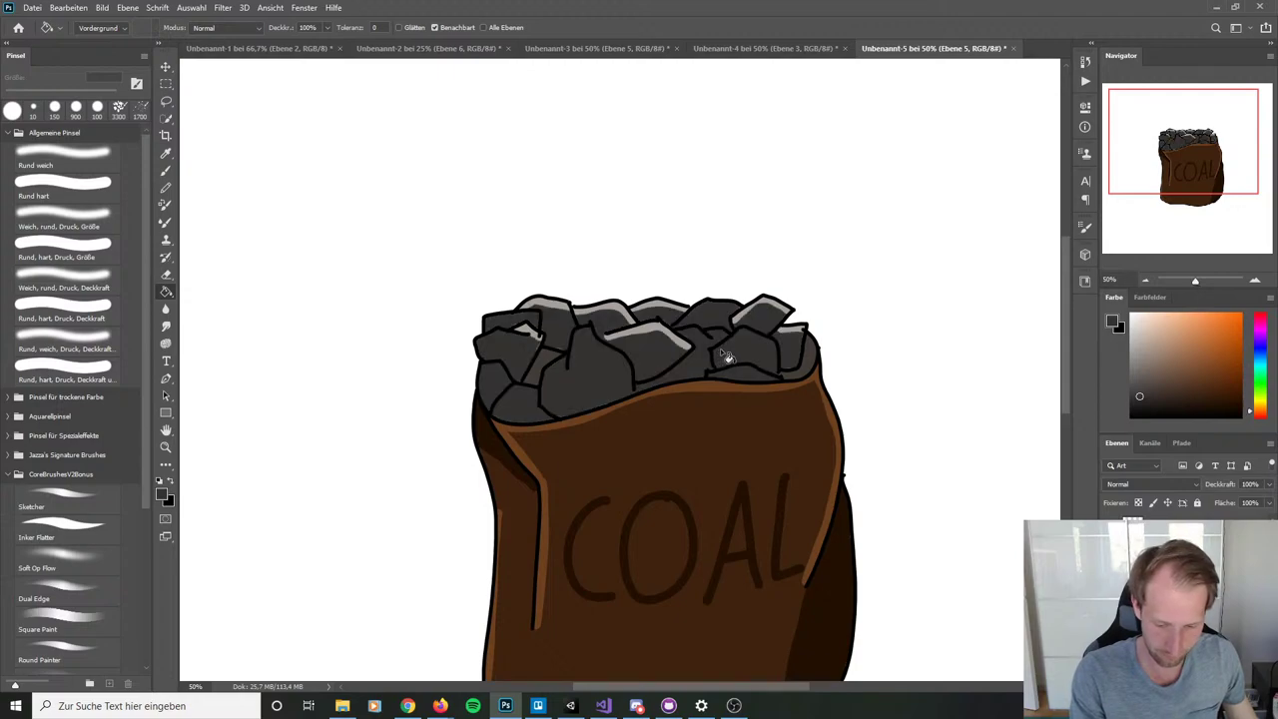
left_click(1131, 406)
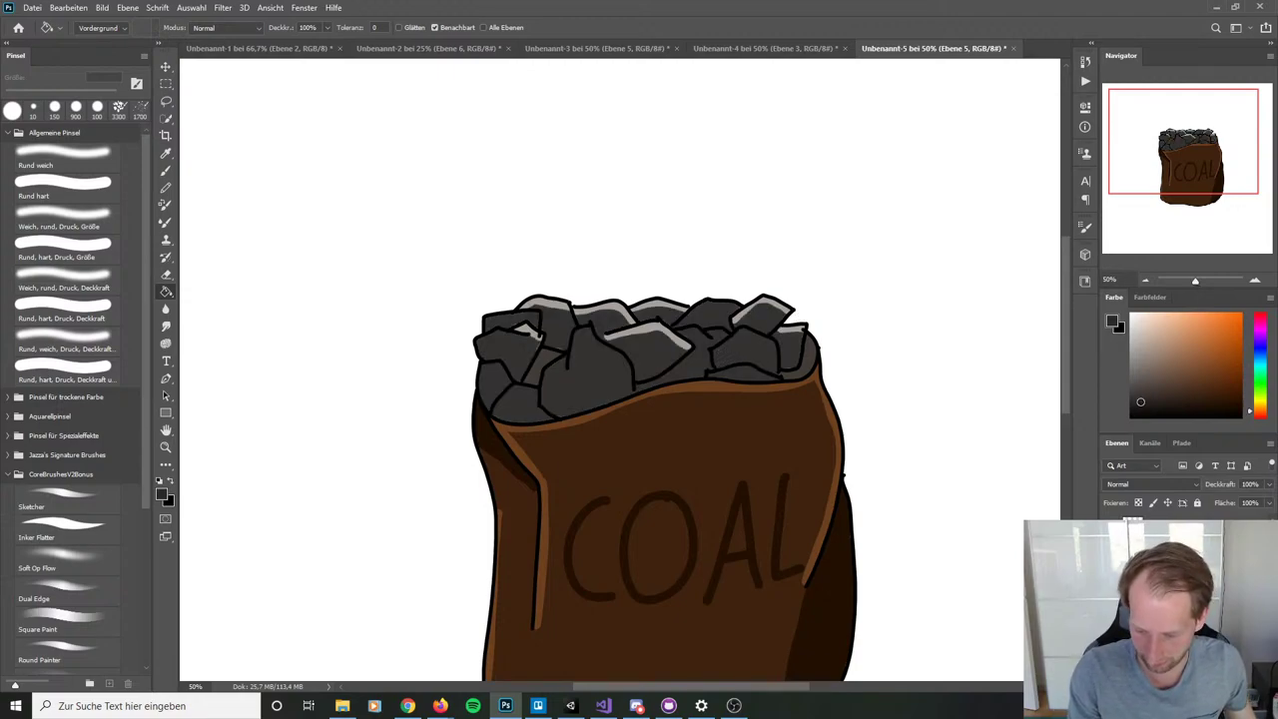
left_click(704, 357)
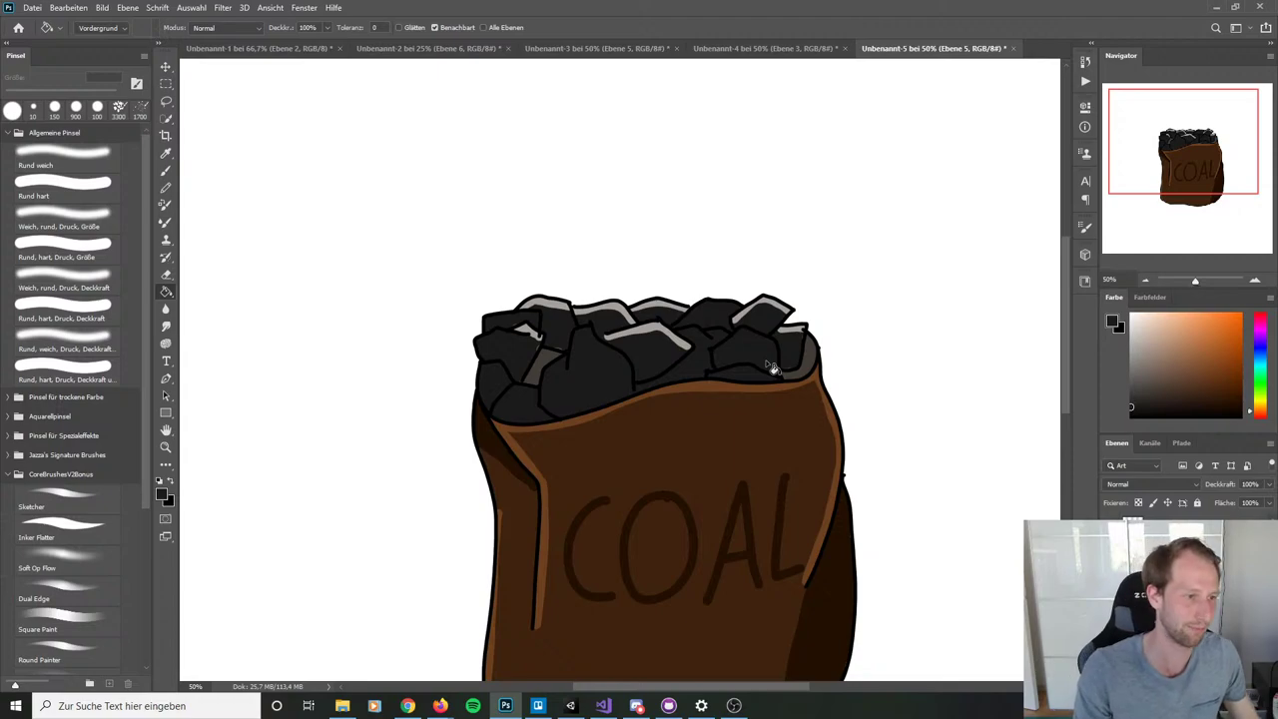
Step: Erase all the light grey highlight strokes from the clipped highlight layer above the coal
key("ctrl+plus")
key("ctrl+plus")
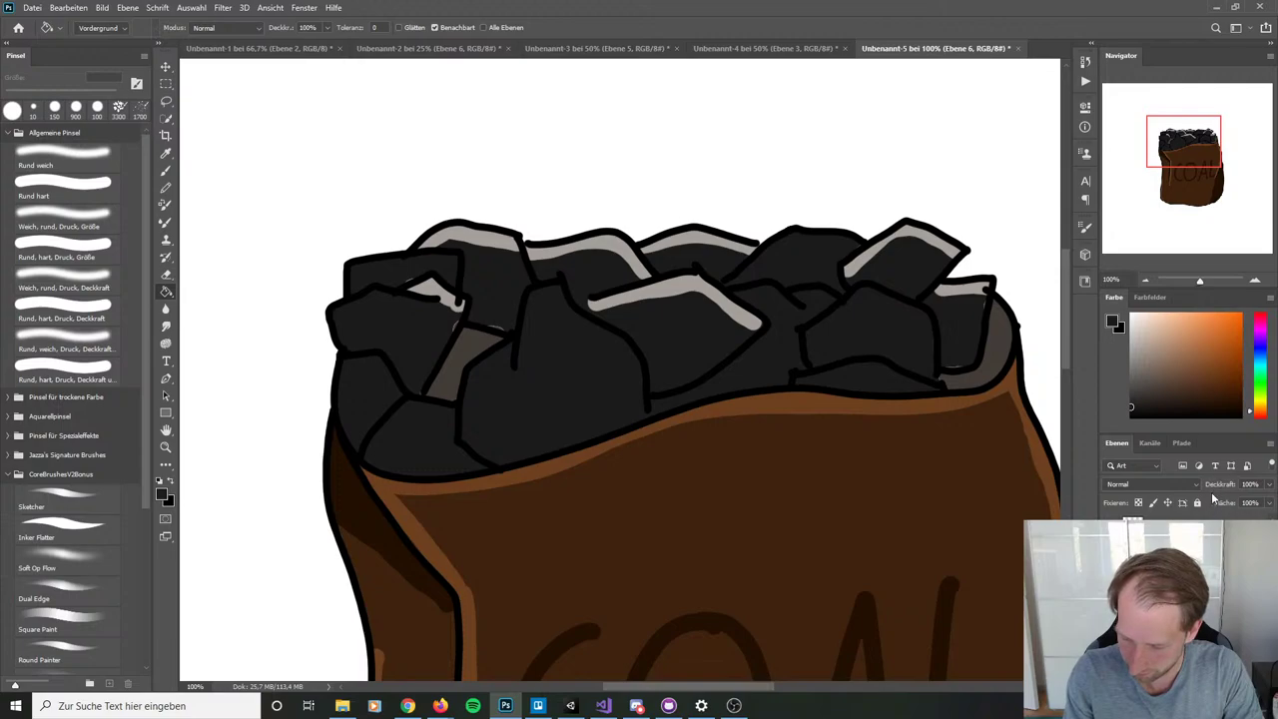
key("e")
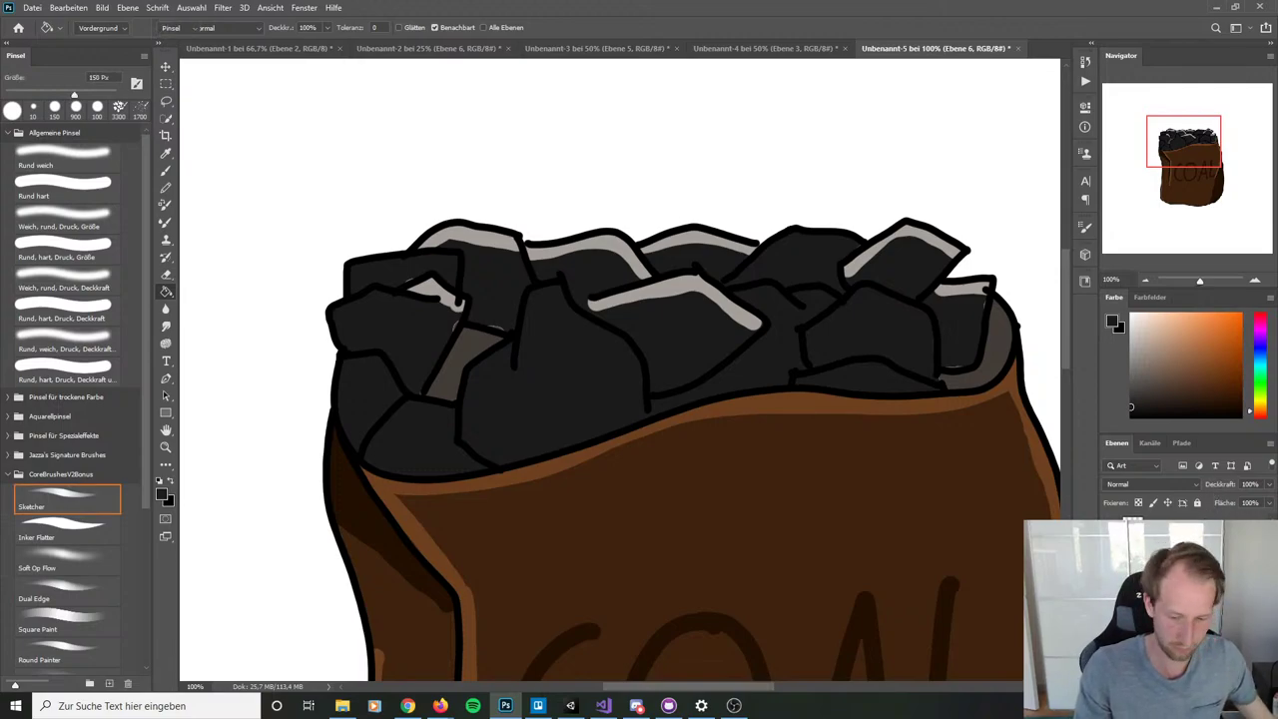
left_click_drag(948, 285, 864, 254)
mouse_move(906, 277)
left_mouse_down()
mouse_move(704, 304)
mouse_move(709, 253)
mouse_move(676, 239)
mouse_move(489, 216)
mouse_move(450, 288)
mouse_move(444, 366)
mouse_move(459, 339)
mouse_move(409, 316)
mouse_move(877, 254)
mouse_move(956, 267)
mouse_move(966, 288)
mouse_move(998, 284)
left_mouse_up()
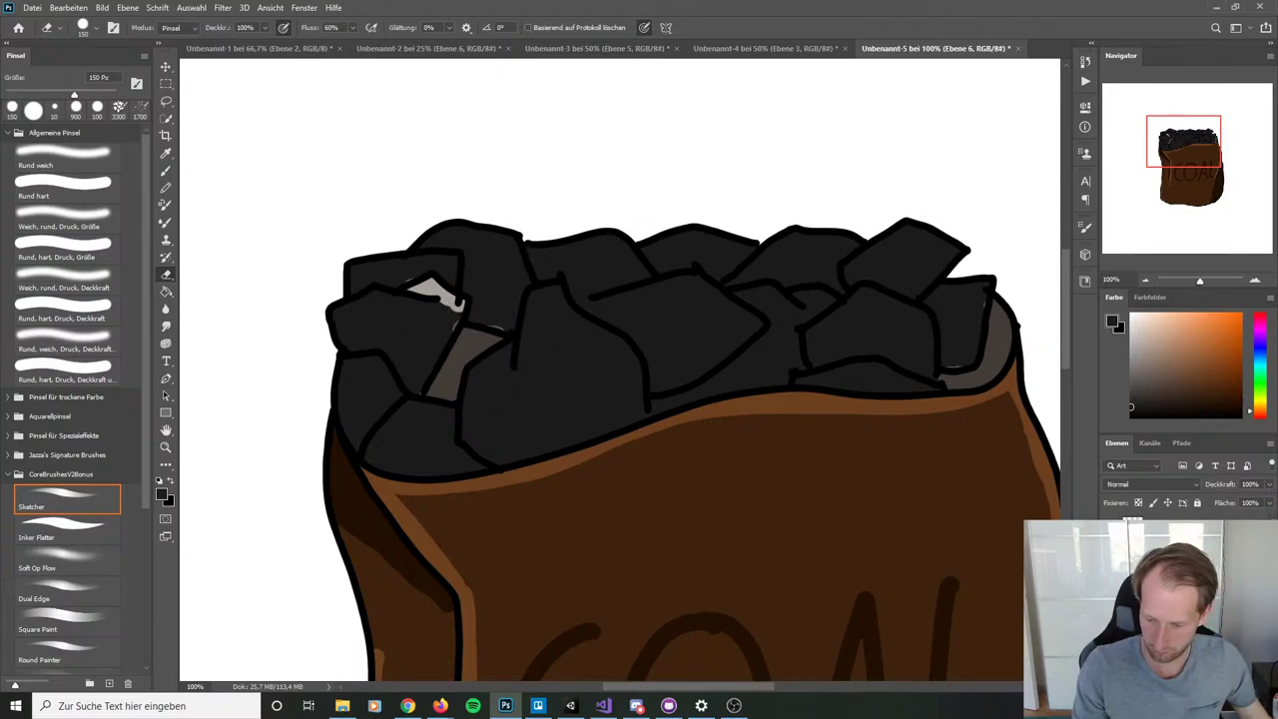
Step: Fill the right gap, left recess and small left facet with the near-black grey, and paint over the leftover light edge pixels
key("g")
left_click(996, 355)
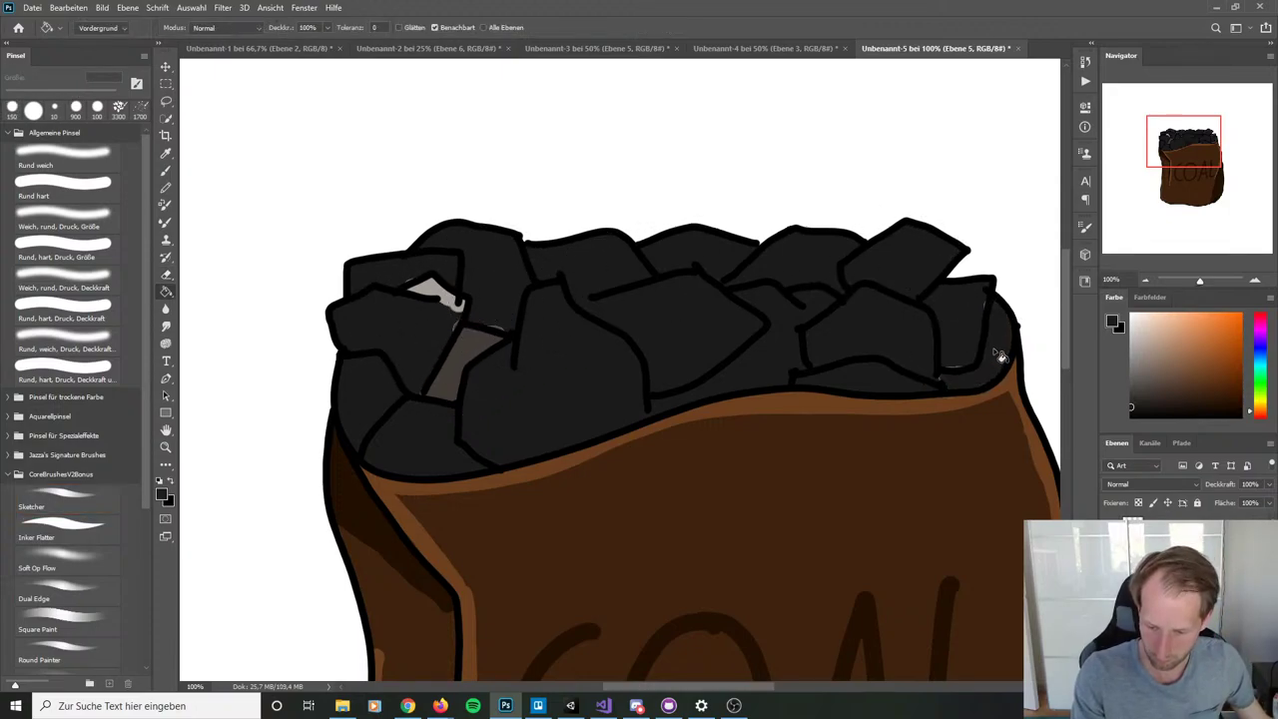
left_click(468, 346)
left_click(452, 304)
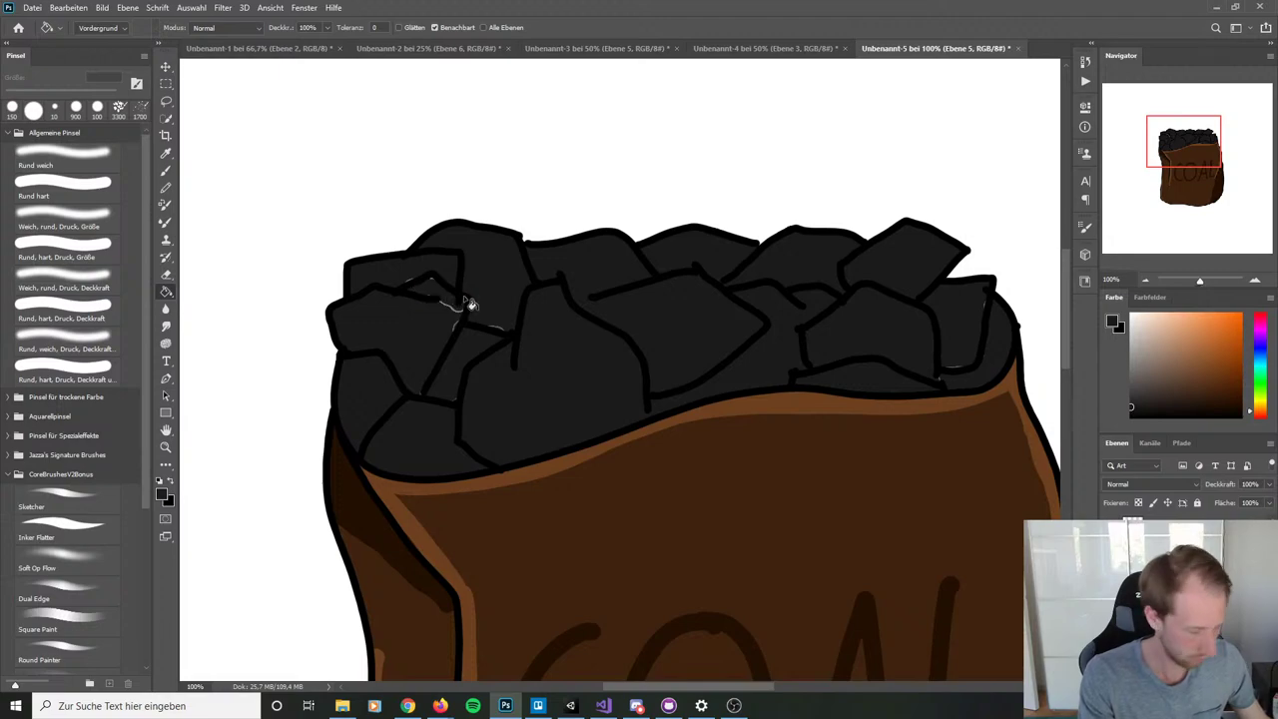
key("b")
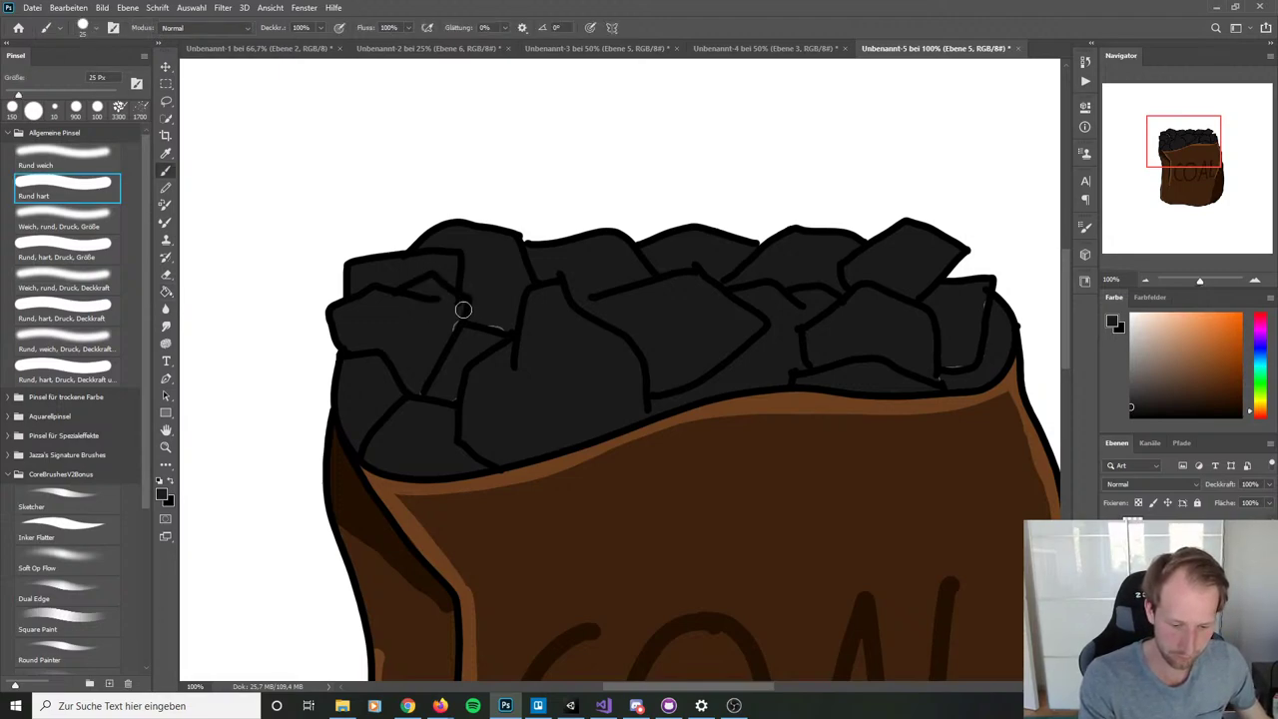
left_click_drag(522, 333, 465, 366)
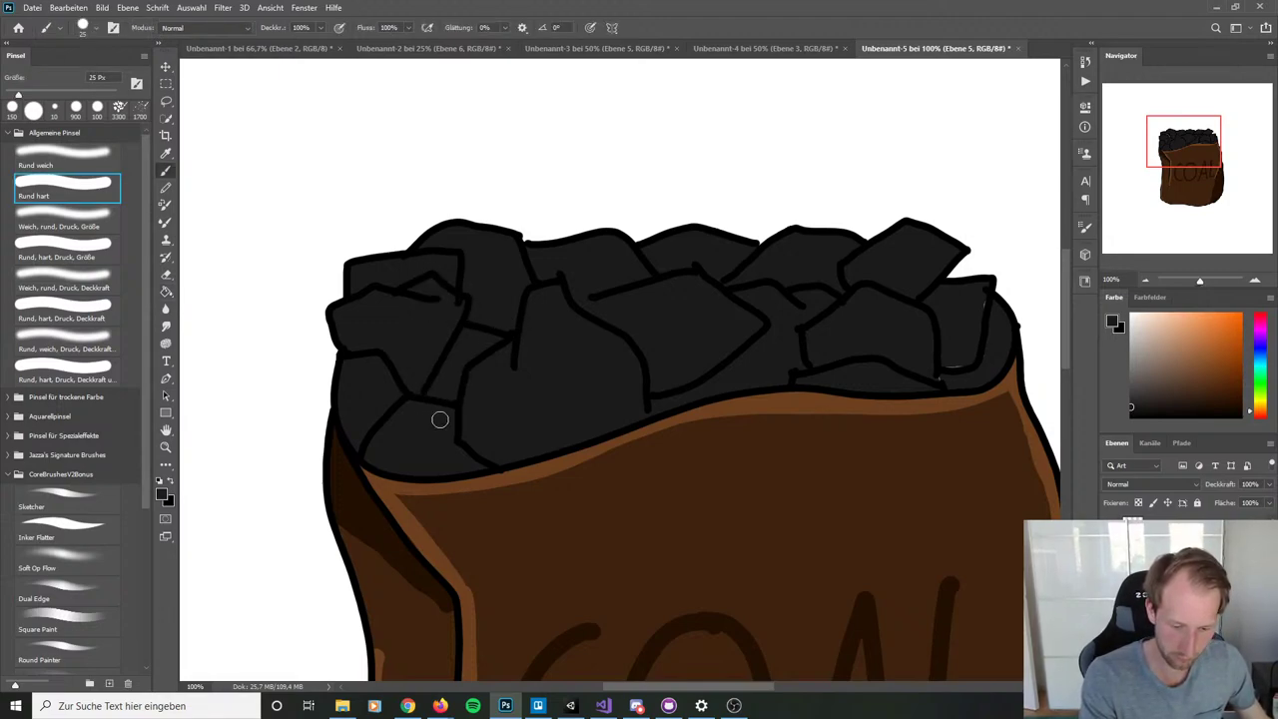
mouse_move(938, 370)
left_mouse_down()
mouse_move(972, 351)
mouse_move(983, 307)
left_mouse_up()
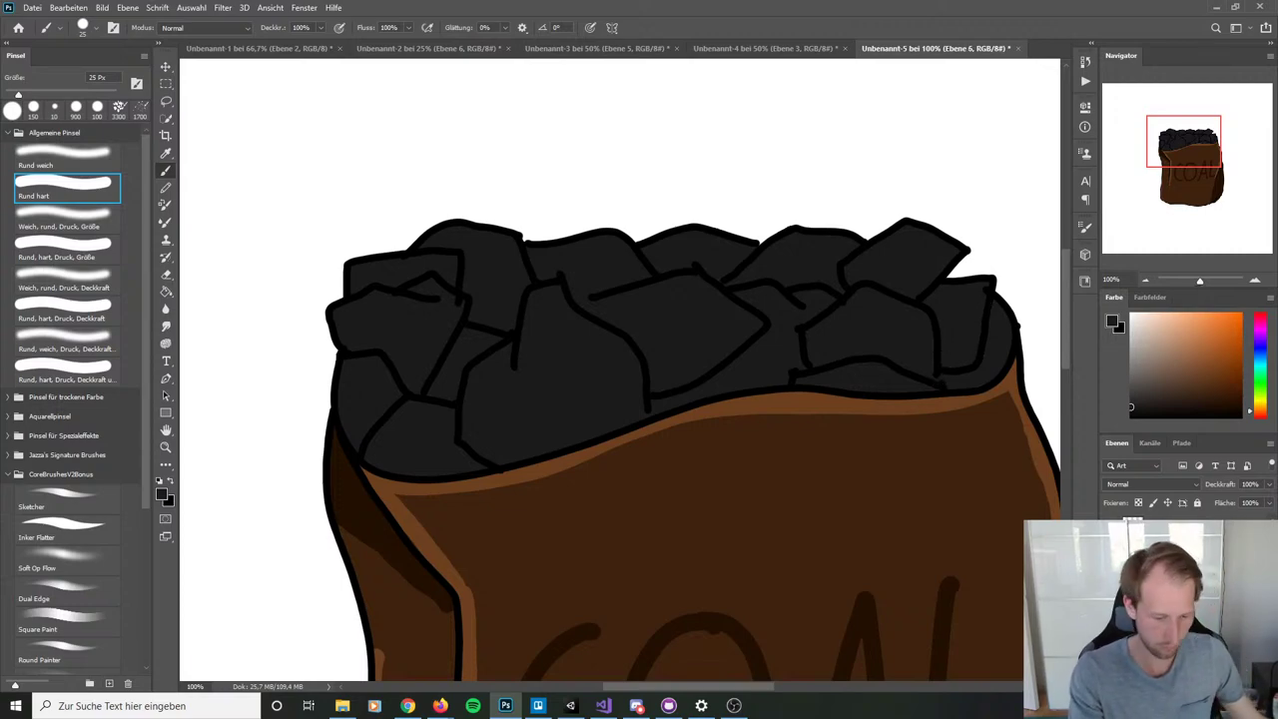
Step: Sample the black of the outlines and paint the sack's inner right gap and the recess between the left lumps on the clipped layer
left_click(622, 351, "alt")
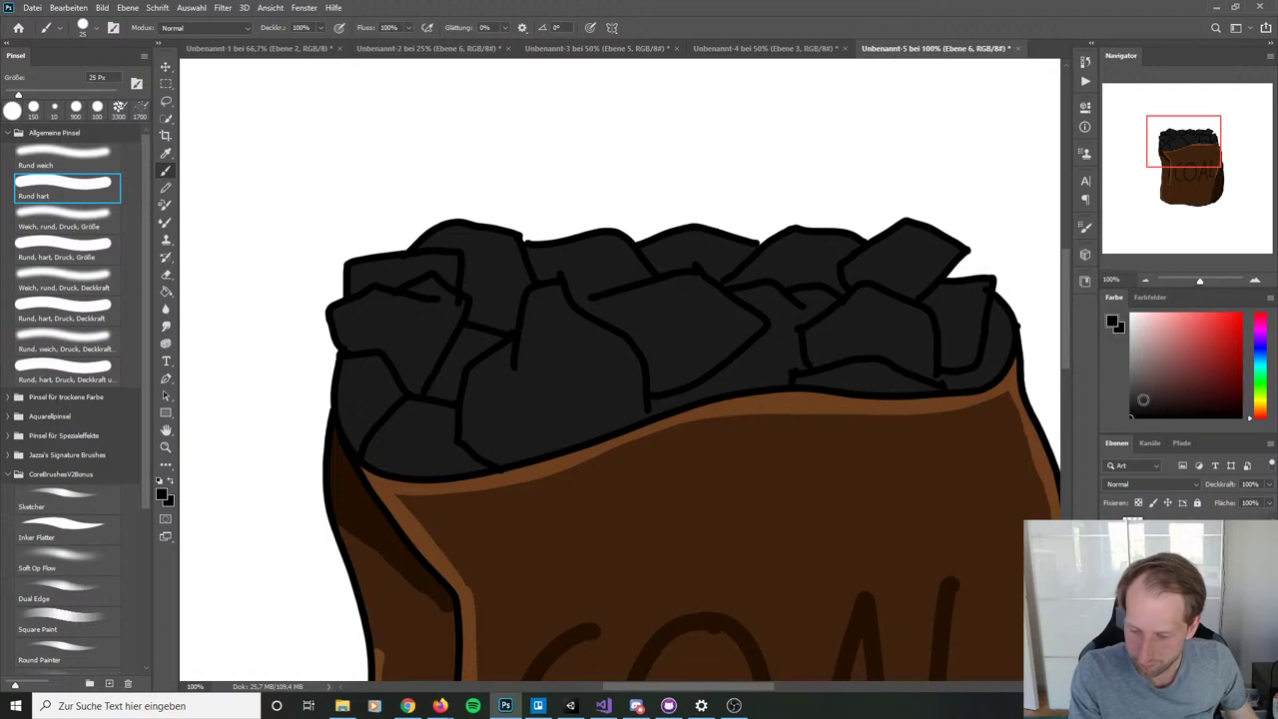
mouse_move(997, 329)
left_mouse_down()
mouse_move(987, 342)
mouse_move(1001, 345)
mouse_move(948, 376)
mouse_move(1003, 350)
left_mouse_up()
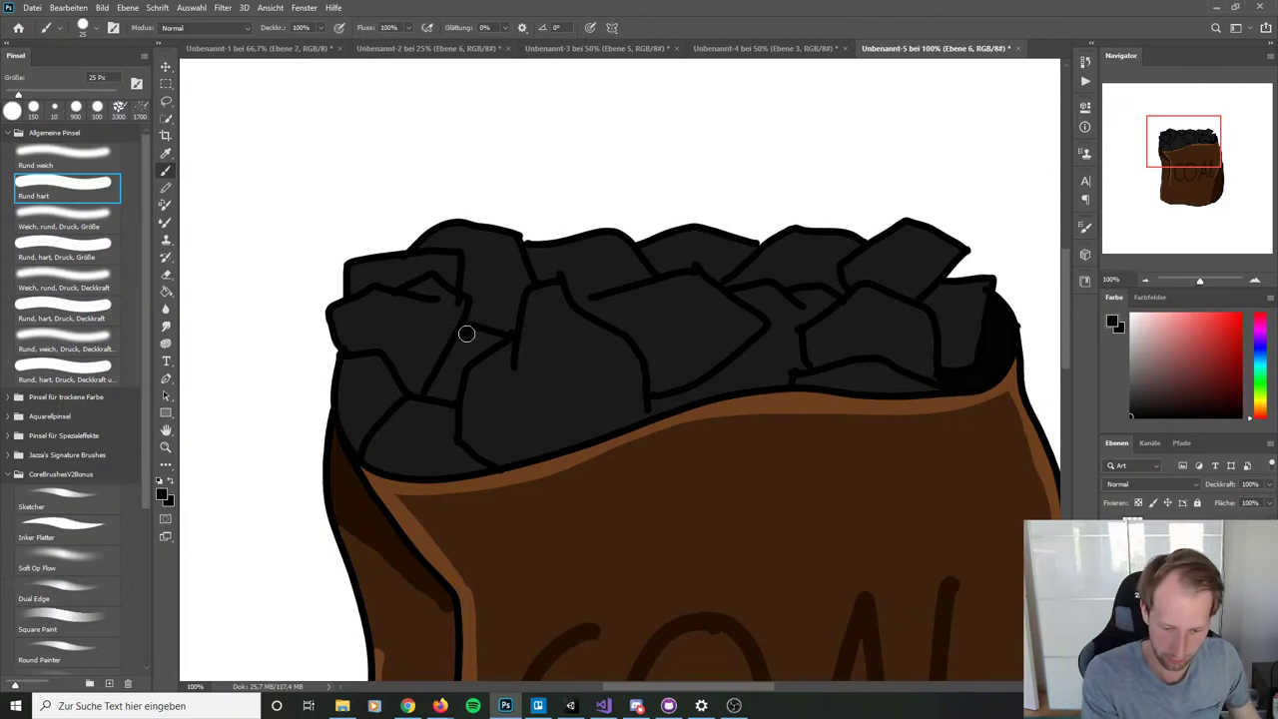
mouse_move(466, 334)
left_mouse_down()
mouse_move(490, 339)
mouse_move(440, 359)
left_mouse_up()
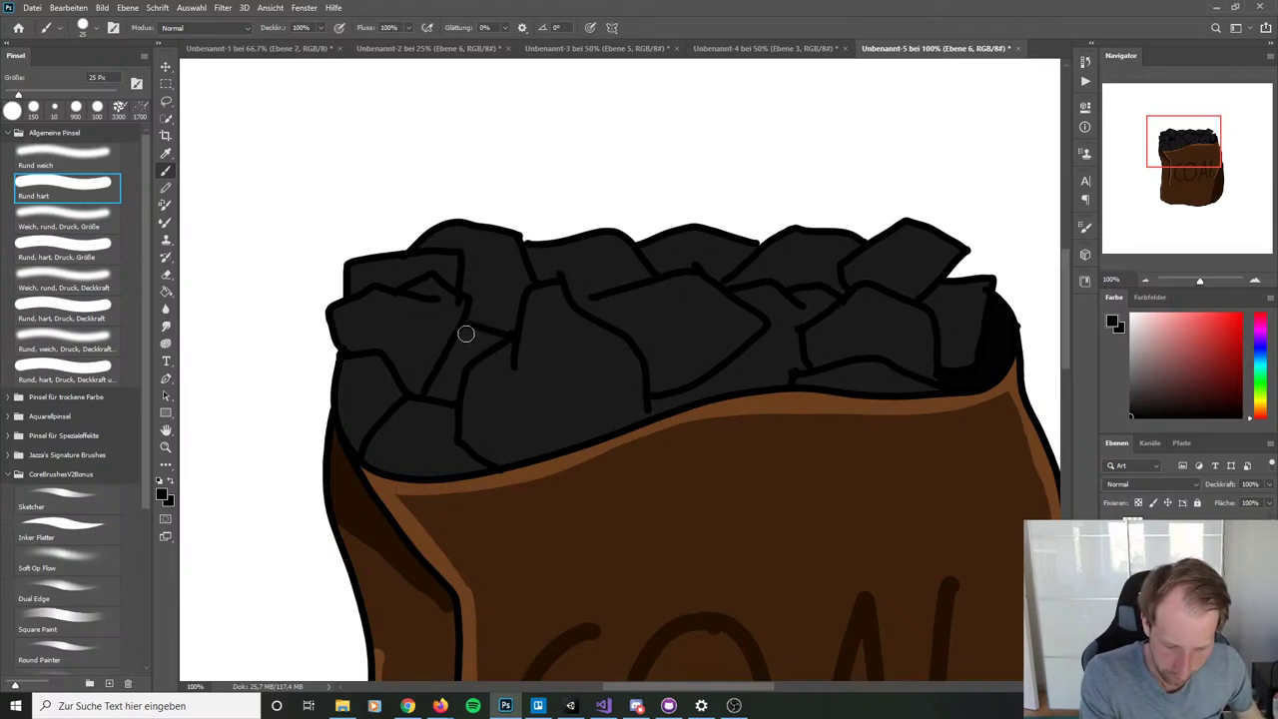
mouse_move(466, 334)
left_mouse_down()
mouse_move(435, 393)
mouse_move(448, 394)
mouse_move(488, 340)
left_mouse_up()
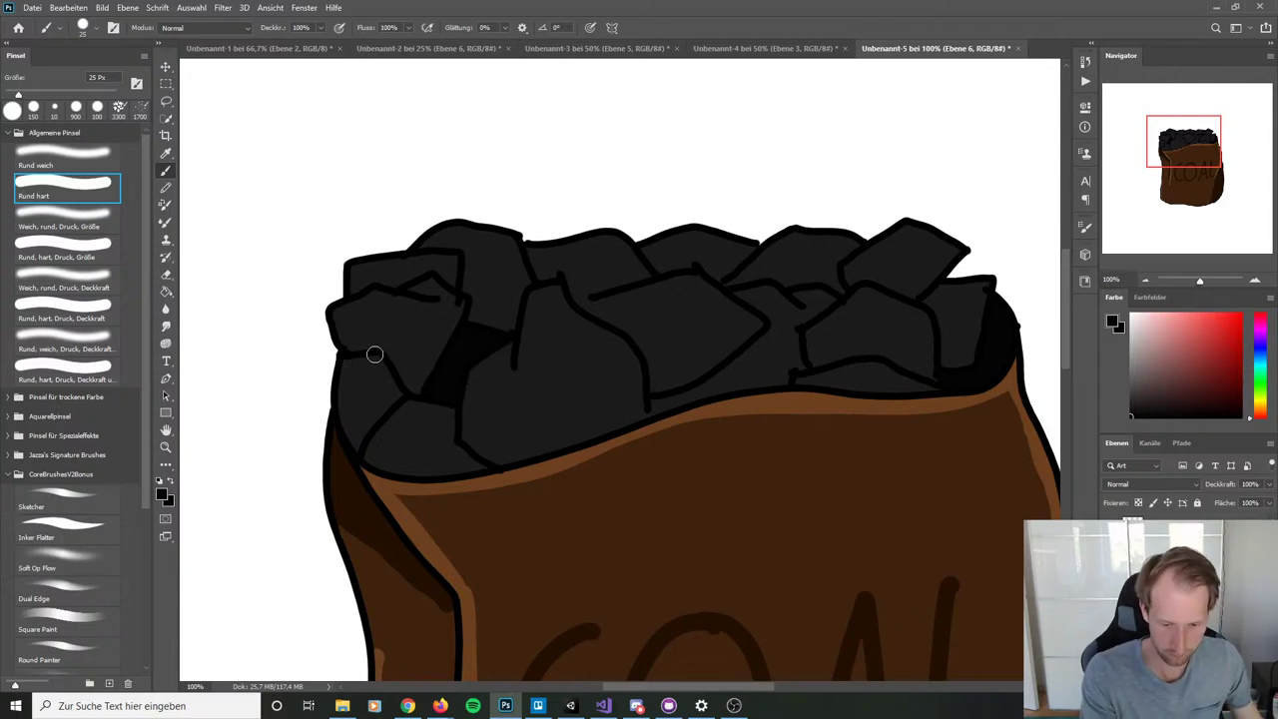
left_click(1138, 400)
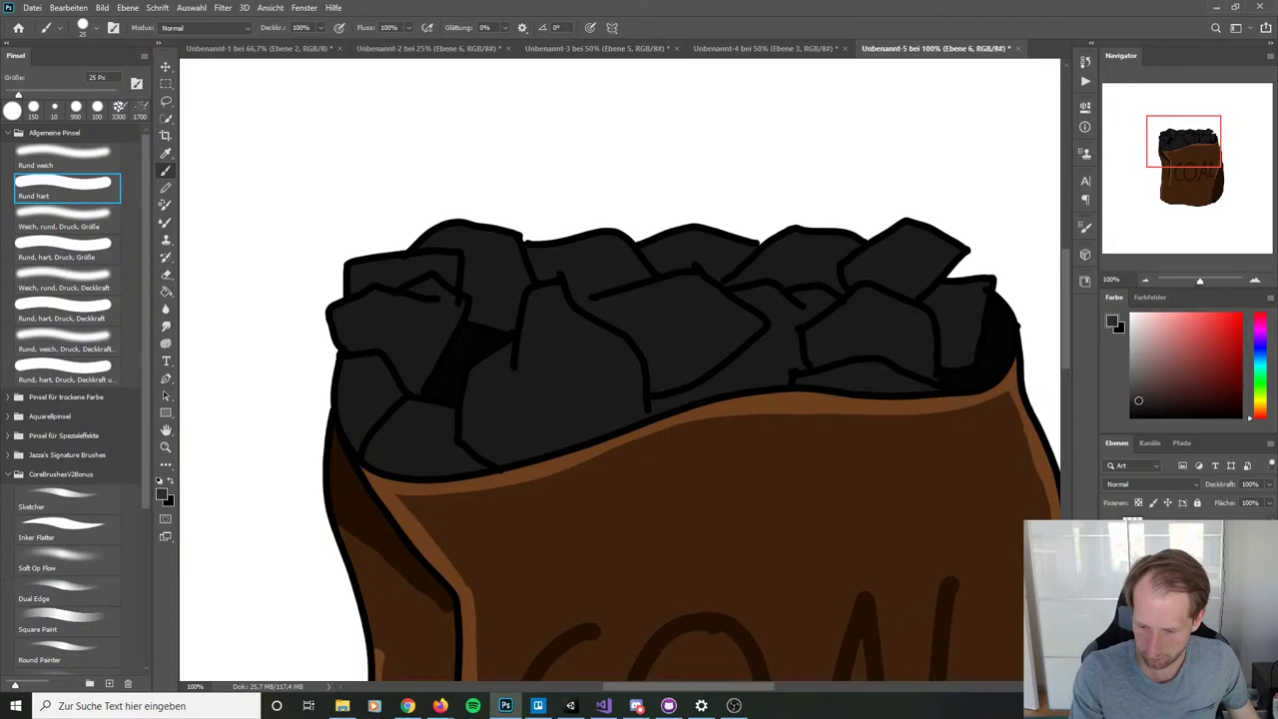
left_click(1128, 390)
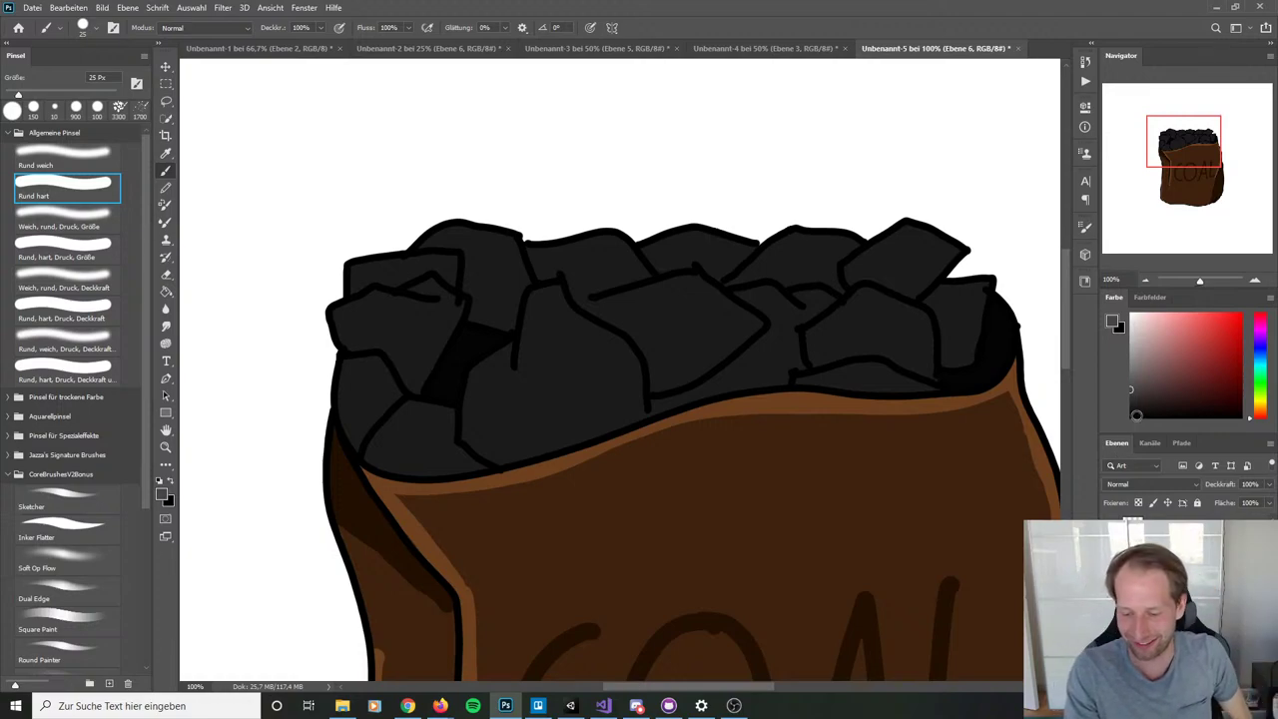
left_click_drag(735, 289, 802, 303)
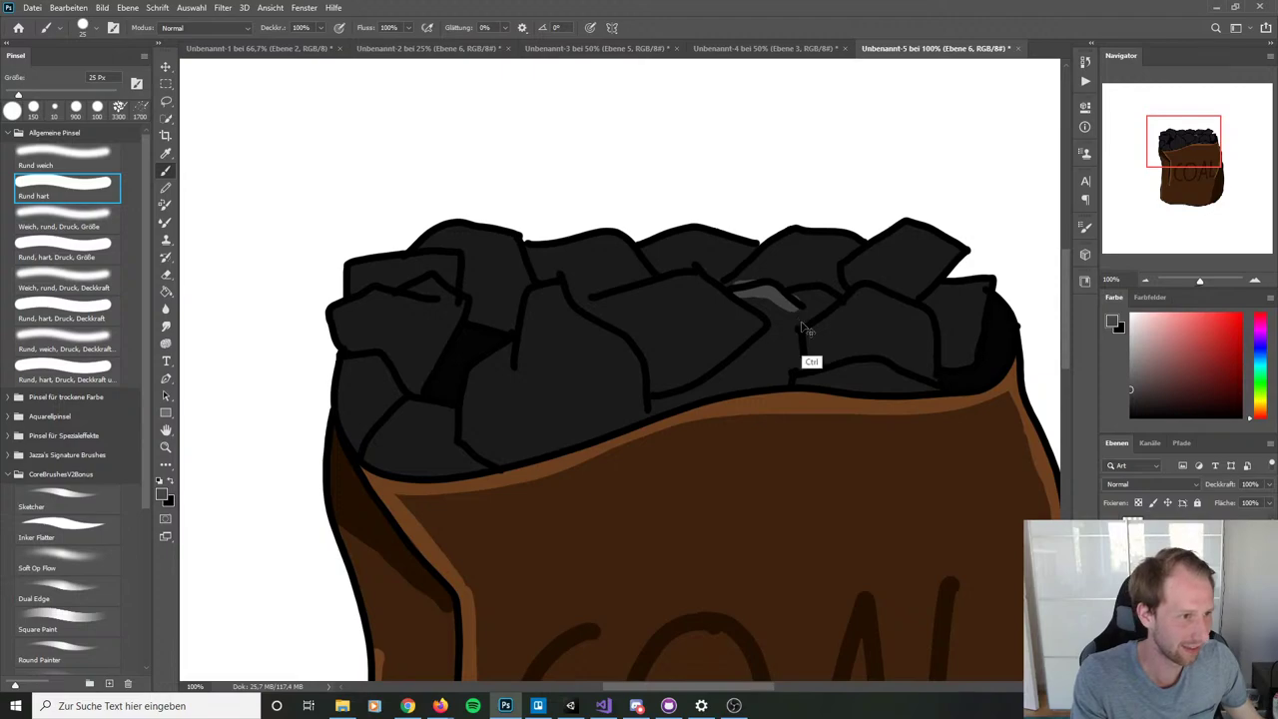
key("ctrl+z")
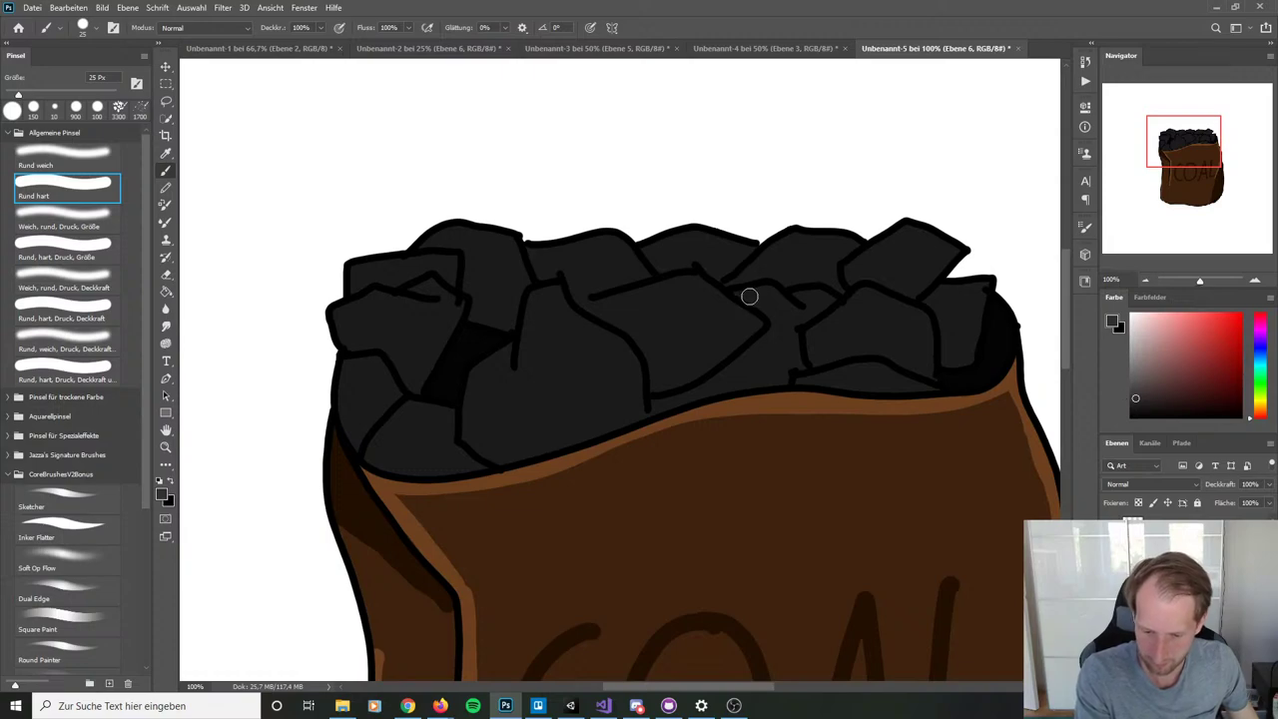
Step: Pick a subtle dark grey and paint highlights along the upper edges of the small centre-right lumps and the right rear lumps, redoing one stroke
mouse_move(740, 291)
left_mouse_down()
mouse_move(800, 310)
mouse_move(811, 293)
mouse_move(797, 293)
mouse_move(839, 299)
mouse_move(850, 270)
mouse_move(907, 230)
mouse_move(958, 259)
left_mouse_up()
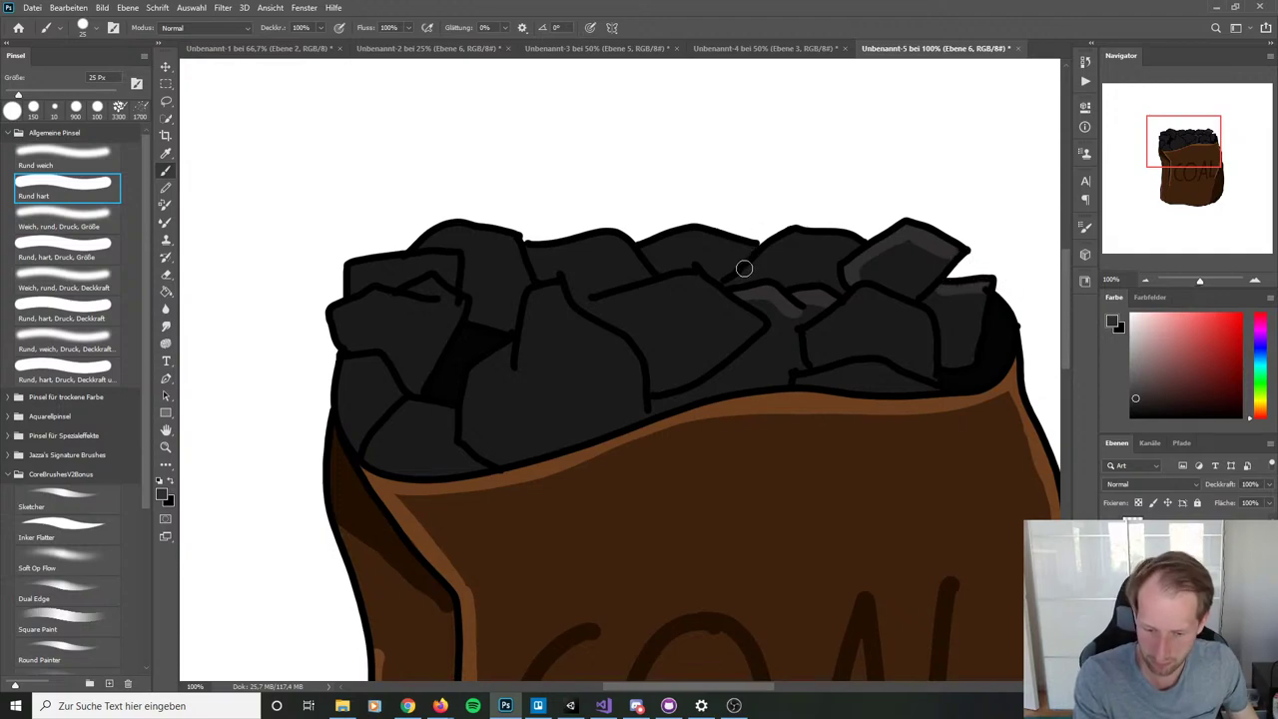
left_click_drag(742, 265, 805, 234)
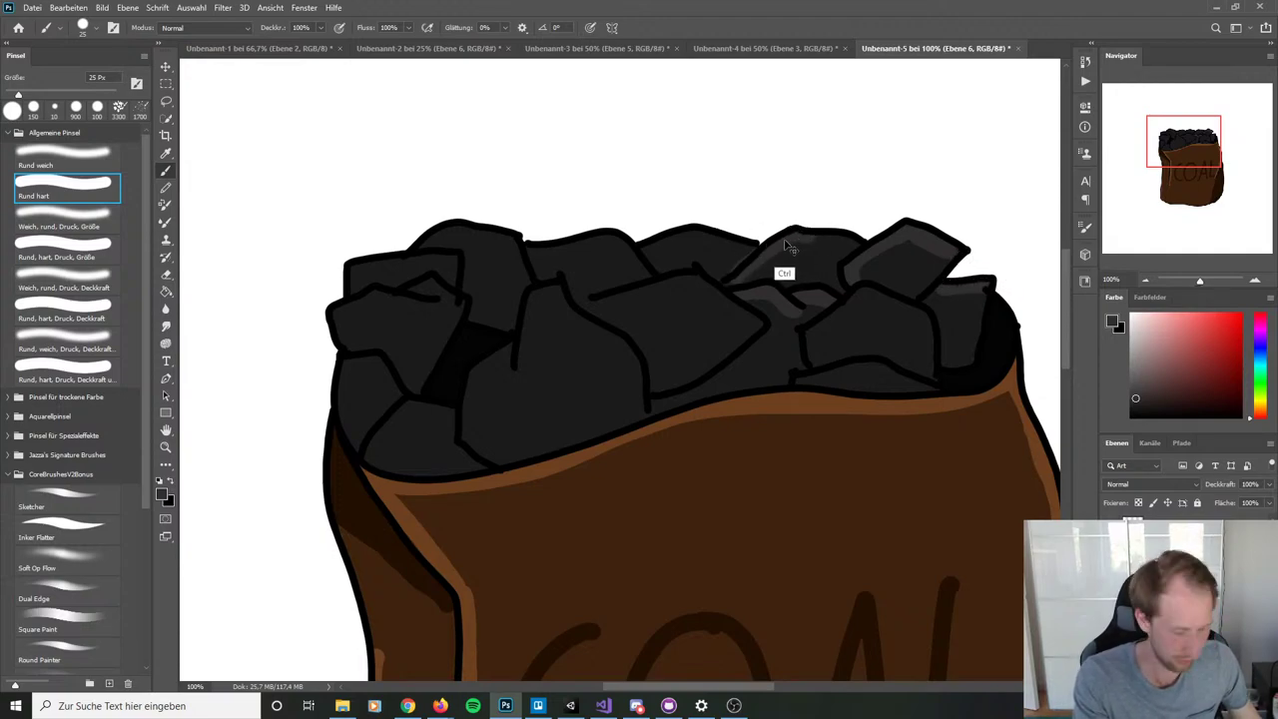
key("ctrl+z")
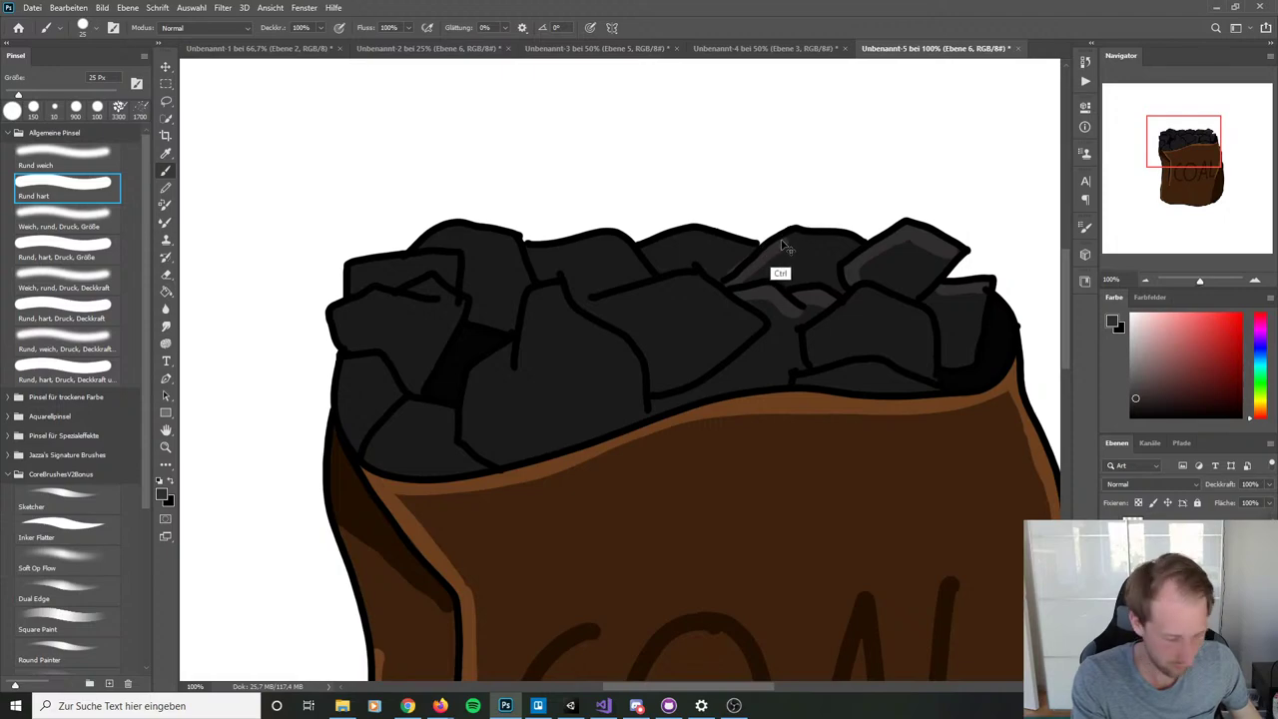
left_click_drag(723, 283, 789, 236)
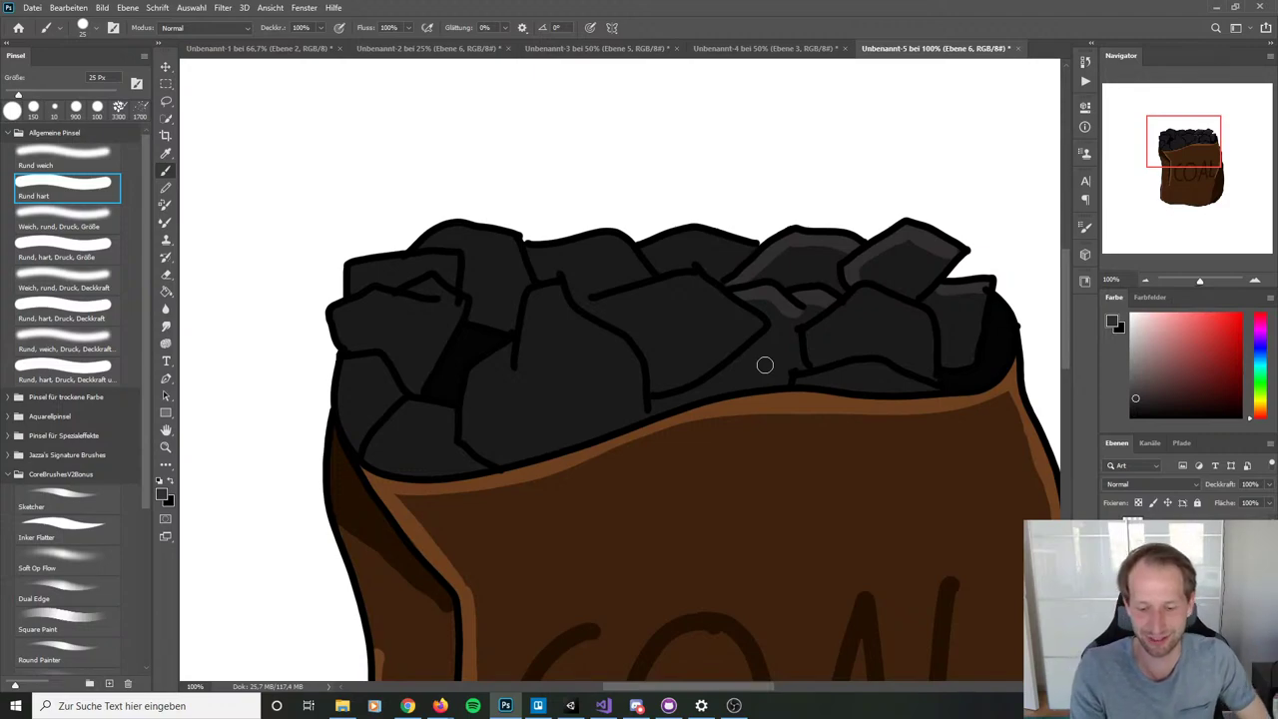
Step: Paint dark grey highlights along the upper edges of the middle and left rear lumps, redoing one unsatisfactory stroke
left_click_drag(649, 237, 757, 237)
mouse_move(533, 246)
left_mouse_down()
mouse_move(596, 239)
mouse_move(643, 273)
left_mouse_up()
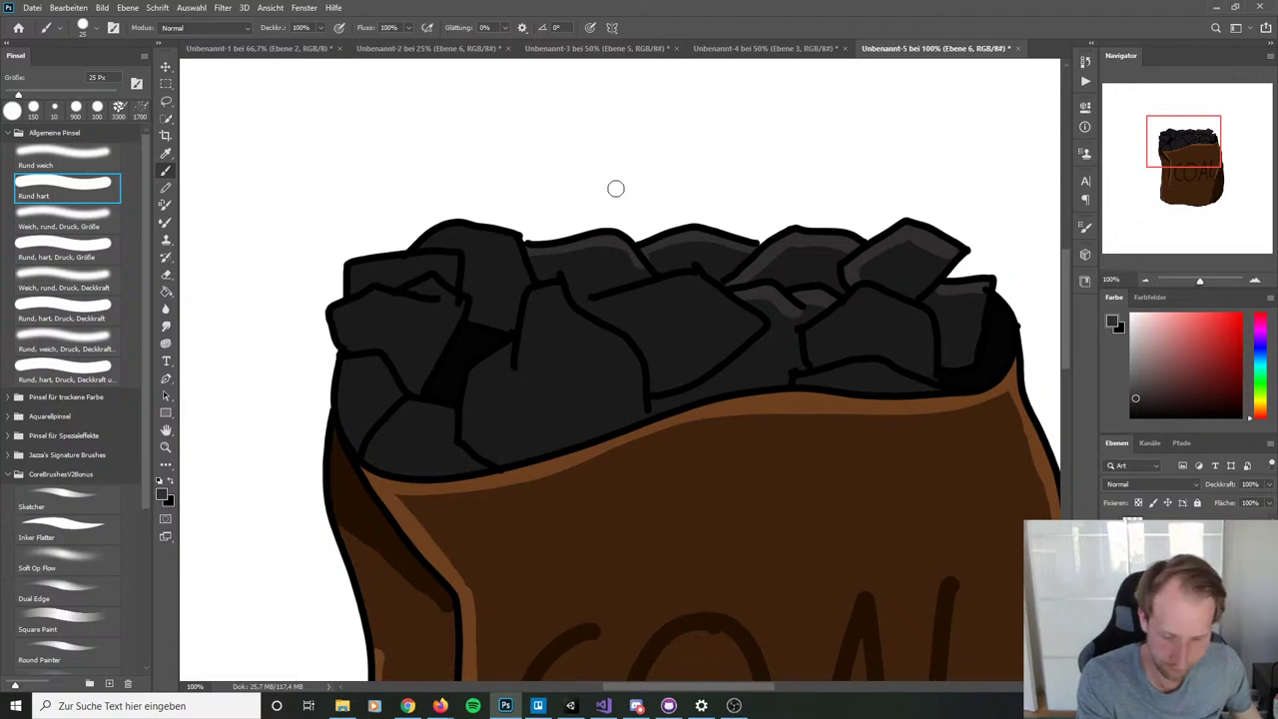
key("ctrl+z")
mouse_move(522, 249)
left_mouse_down()
mouse_move(600, 240)
mouse_move(648, 286)
left_mouse_up()
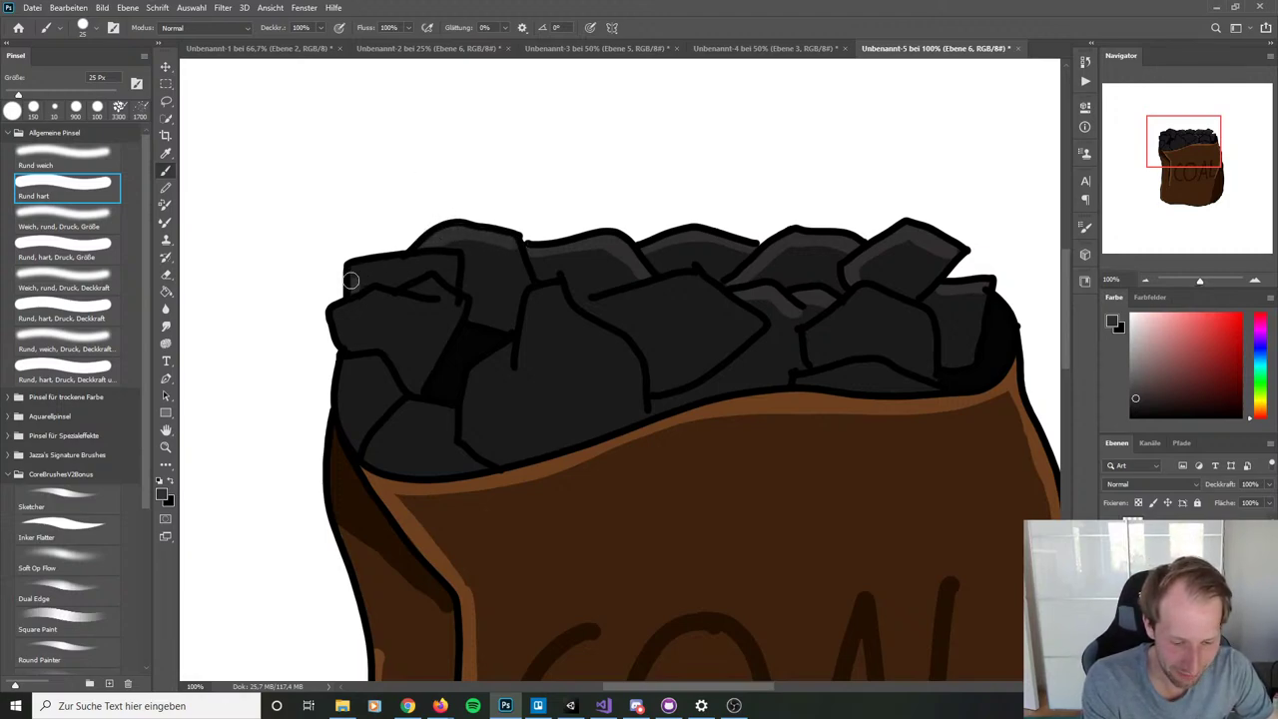
Step: Paint dark grey highlights along the top edges of the far-left lump, its small facet, and the centre and right front lumps
mouse_move(350, 270)
left_mouse_down()
mouse_move(451, 258)
mouse_move(403, 288)
mouse_move(451, 296)
mouse_move(449, 286)
mouse_move(523, 319)
mouse_move(545, 289)
left_mouse_up()
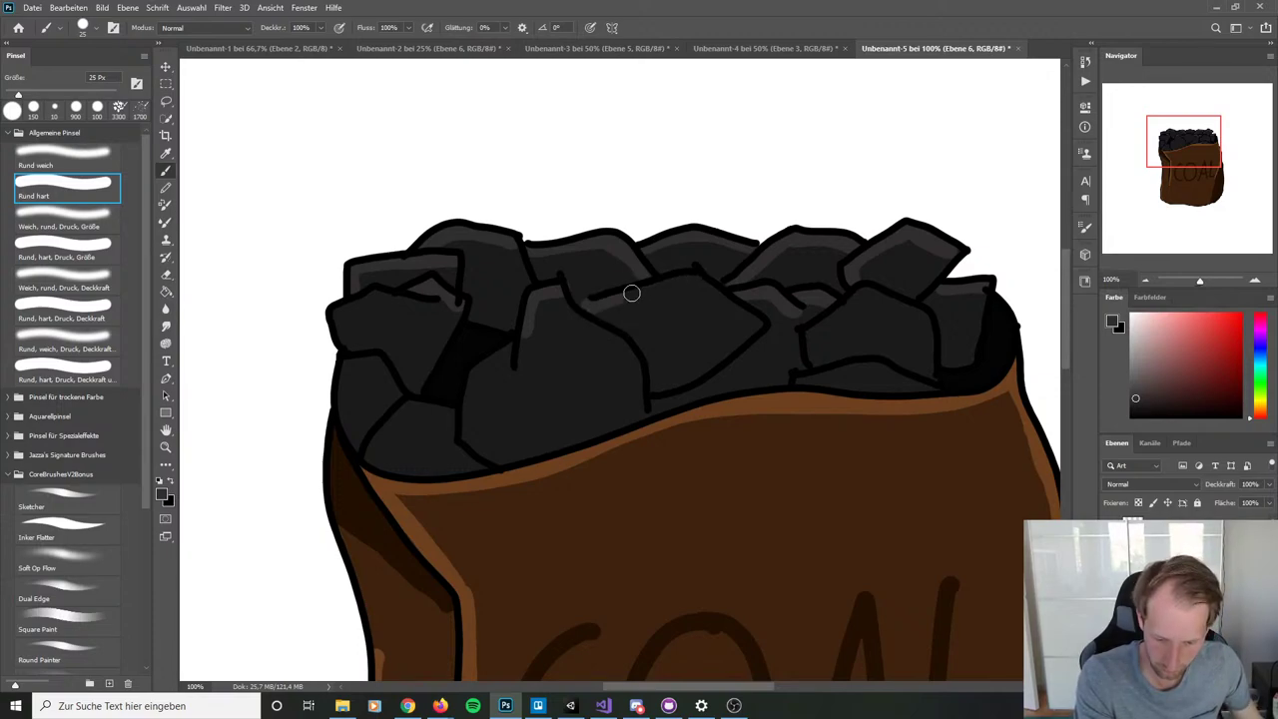
mouse_move(714, 296)
left_mouse_down()
mouse_move(764, 322)
mouse_move(777, 304)
mouse_move(823, 318)
mouse_move(807, 331)
mouse_move(867, 292)
mouse_move(925, 318)
left_mouse_up()
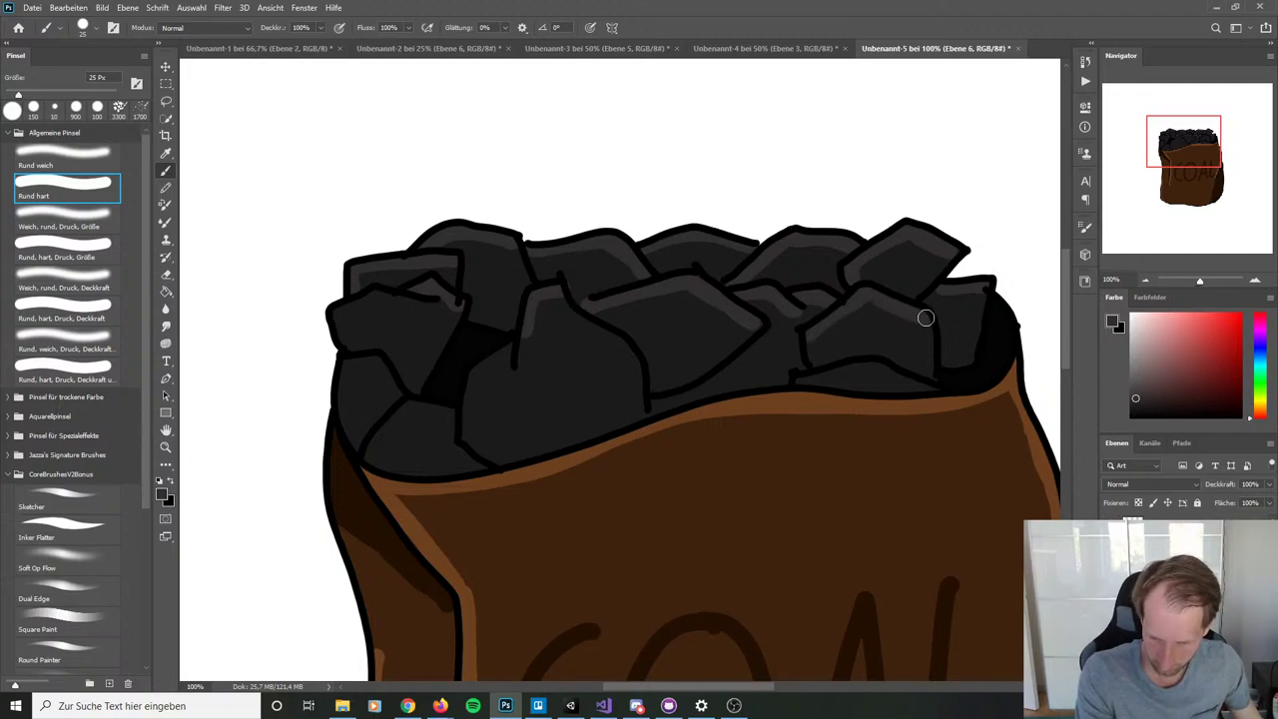
mouse_move(792, 371)
left_mouse_down()
mouse_move(867, 367)
mouse_move(967, 380)
left_mouse_up()
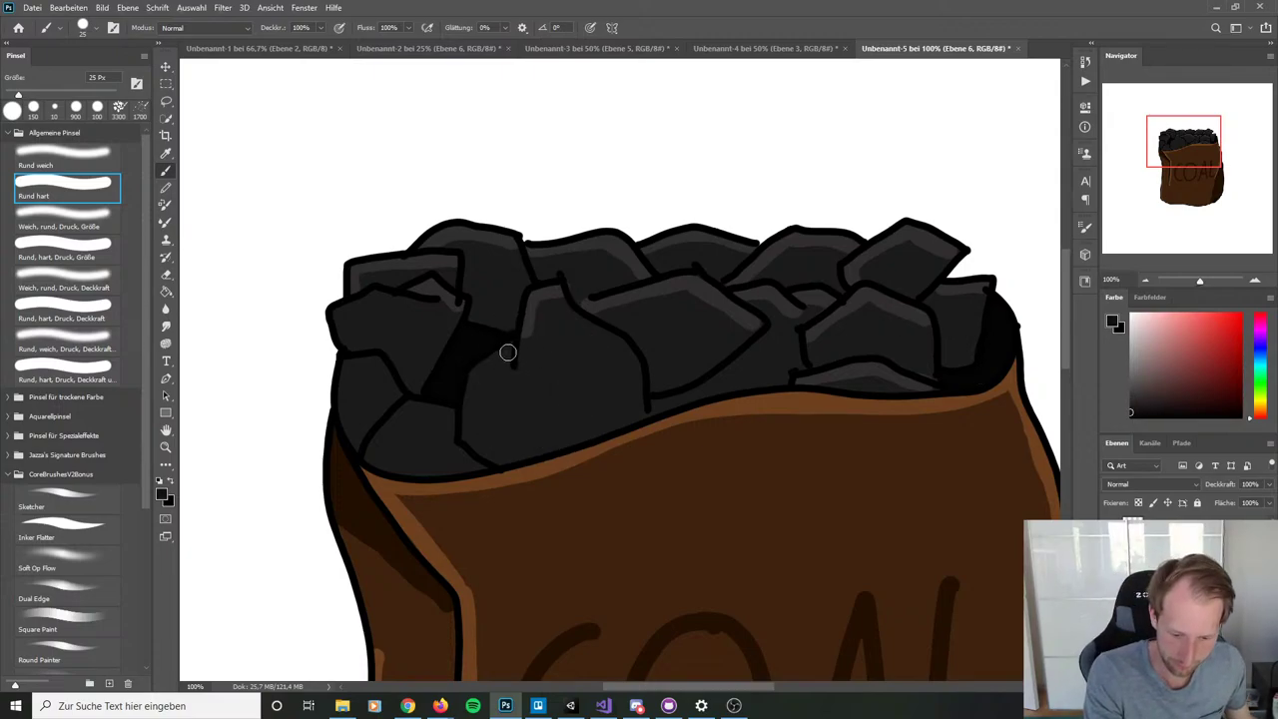
Step: Paint black shading in the large front lump's crease, along its lower edge, and along the edges of the neighbouring centre lump
mouse_move(507, 351)
left_mouse_down()
mouse_move(513, 367)
mouse_move(520, 346)
mouse_move(537, 372)
left_mouse_up()
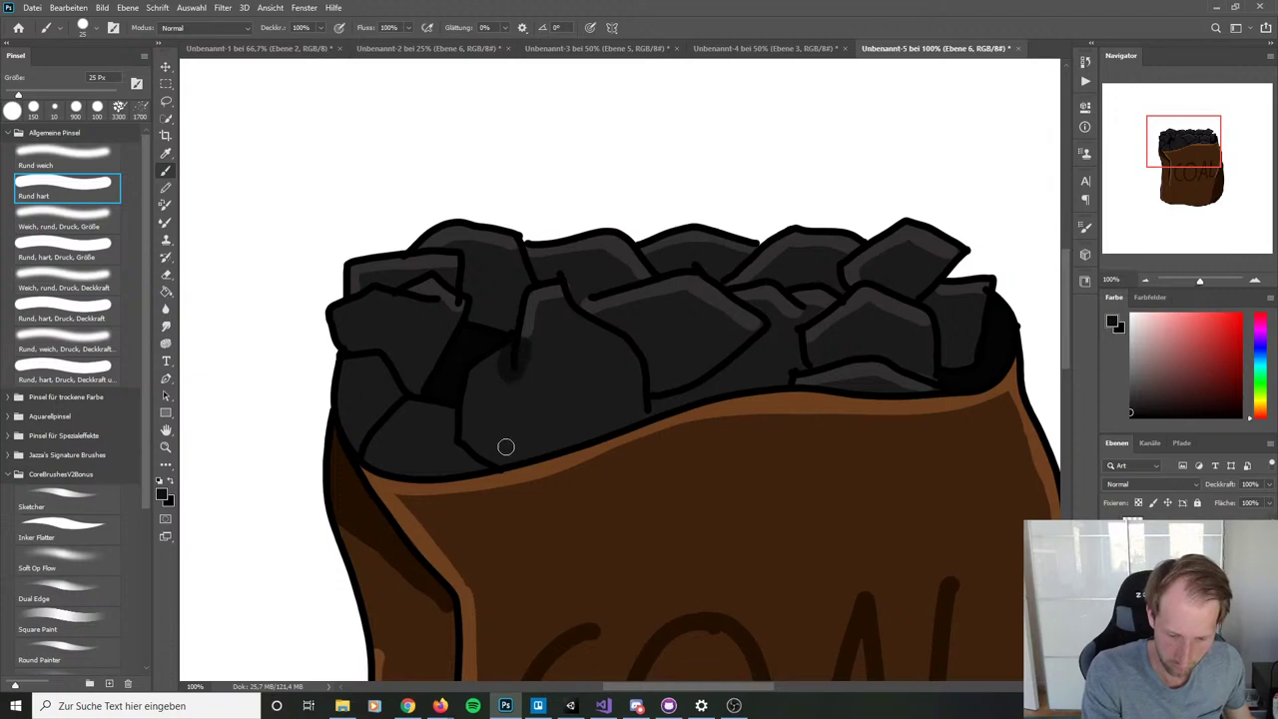
mouse_move(465, 433)
left_mouse_down()
mouse_move(516, 454)
mouse_move(569, 442)
left_mouse_up()
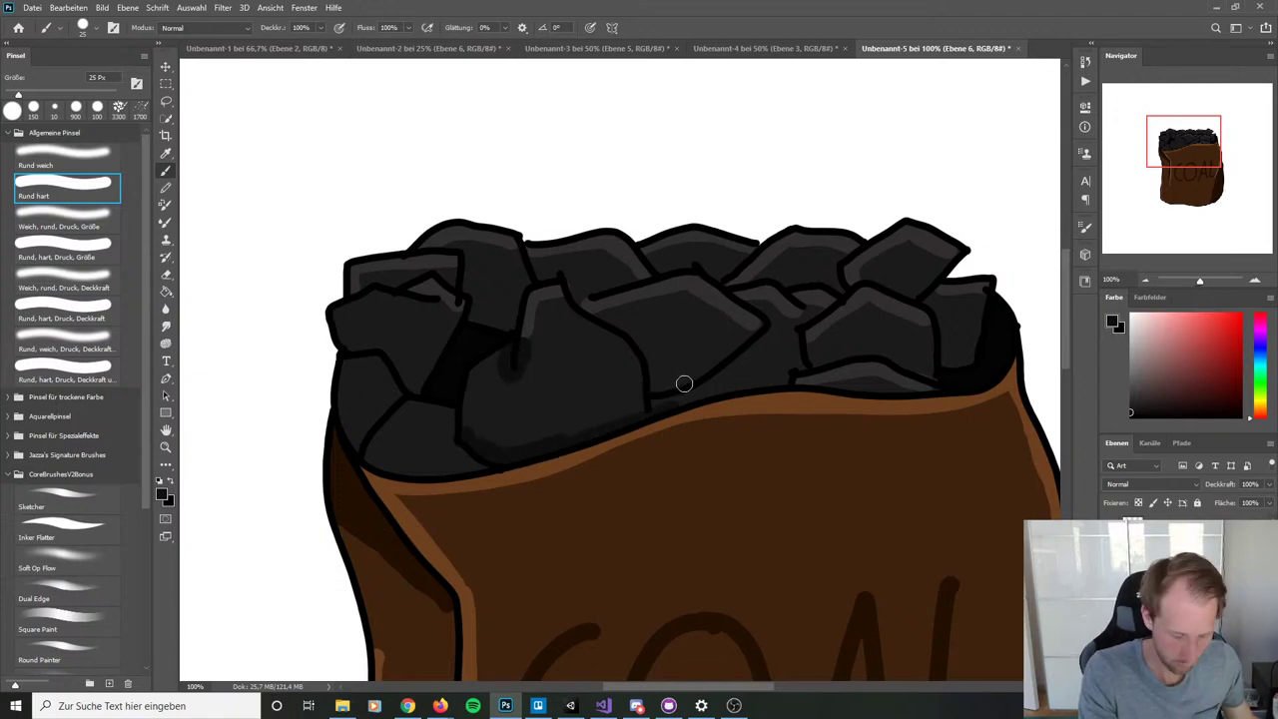
mouse_move(693, 400)
left_mouse_down()
mouse_move(557, 445)
mouse_move(651, 415)
mouse_move(689, 372)
mouse_move(663, 388)
mouse_move(658, 401)
mouse_move(713, 379)
mouse_move(767, 328)
mouse_move(678, 347)
mouse_move(649, 373)
mouse_move(655, 385)
mouse_move(648, 355)
mouse_move(607, 303)
left_mouse_up()
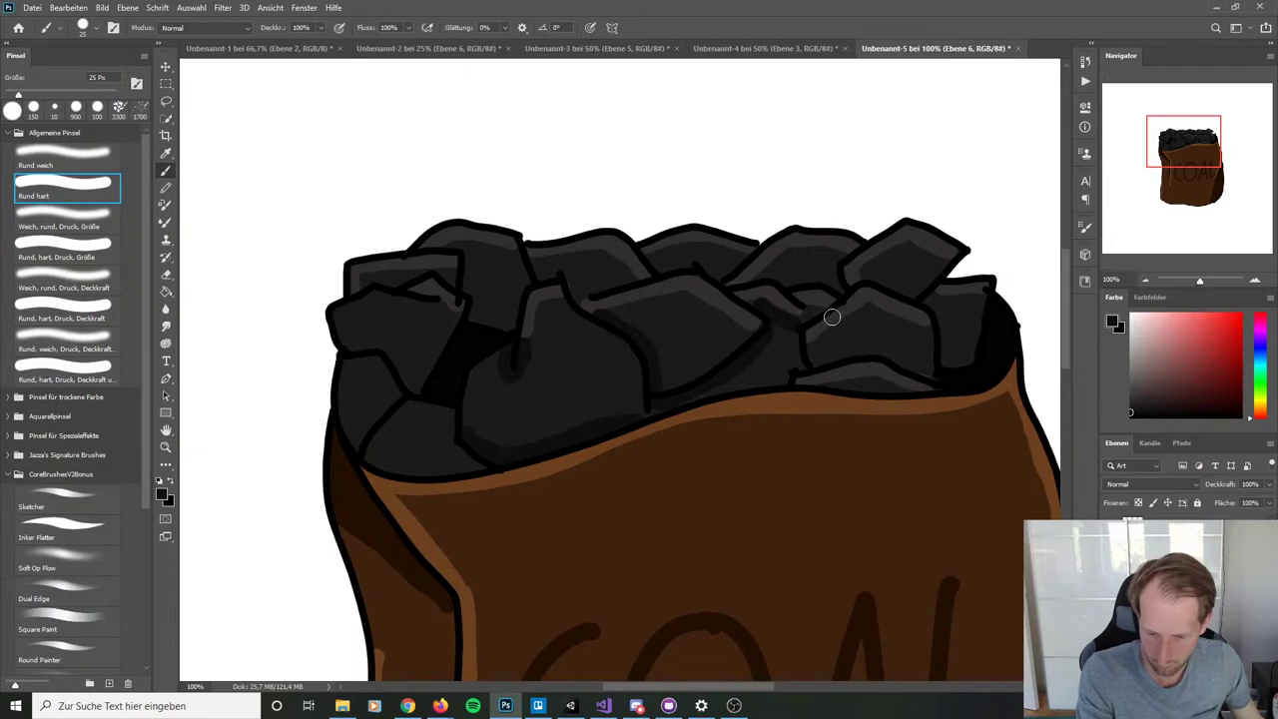
Step: Paint black shading along the lower edges of the remaining right, rear and left coal lumps
key("ctrl")
mouse_move(848, 352)
left_mouse_down()
mouse_move(816, 357)
mouse_move(885, 351)
mouse_move(939, 361)
mouse_move(924, 360)
mouse_move(929, 372)
mouse_move(953, 364)
mouse_move(975, 332)
mouse_move(975, 354)
mouse_move(868, 278)
mouse_move(903, 288)
mouse_move(953, 267)
mouse_move(929, 280)
mouse_move(763, 279)
mouse_move(843, 289)
mouse_move(757, 265)
mouse_move(663, 265)
mouse_move(721, 272)
mouse_move(744, 257)
mouse_move(610, 258)
mouse_move(577, 295)
mouse_move(631, 280)
mouse_move(627, 265)
mouse_move(545, 276)
mouse_move(575, 276)
mouse_move(560, 266)
mouse_move(574, 294)
mouse_move(589, 276)
mouse_move(488, 296)
mouse_move(473, 313)
mouse_move(513, 319)
mouse_move(525, 279)
mouse_move(508, 320)
mouse_move(421, 298)
mouse_move(345, 343)
mouse_move(380, 343)
mouse_move(413, 390)
mouse_move(366, 360)
mouse_move(350, 364)
mouse_move(383, 370)
mouse_move(394, 396)
mouse_move(348, 419)
mouse_move(354, 370)
mouse_move(363, 396)
mouse_move(428, 375)
left_mouse_up()
mouse_move(368, 456)
left_mouse_down()
mouse_move(440, 469)
mouse_move(496, 451)
left_mouse_up()
key("ctrl+minus")
key("ctrl+minus")
key("ctrl+minus")
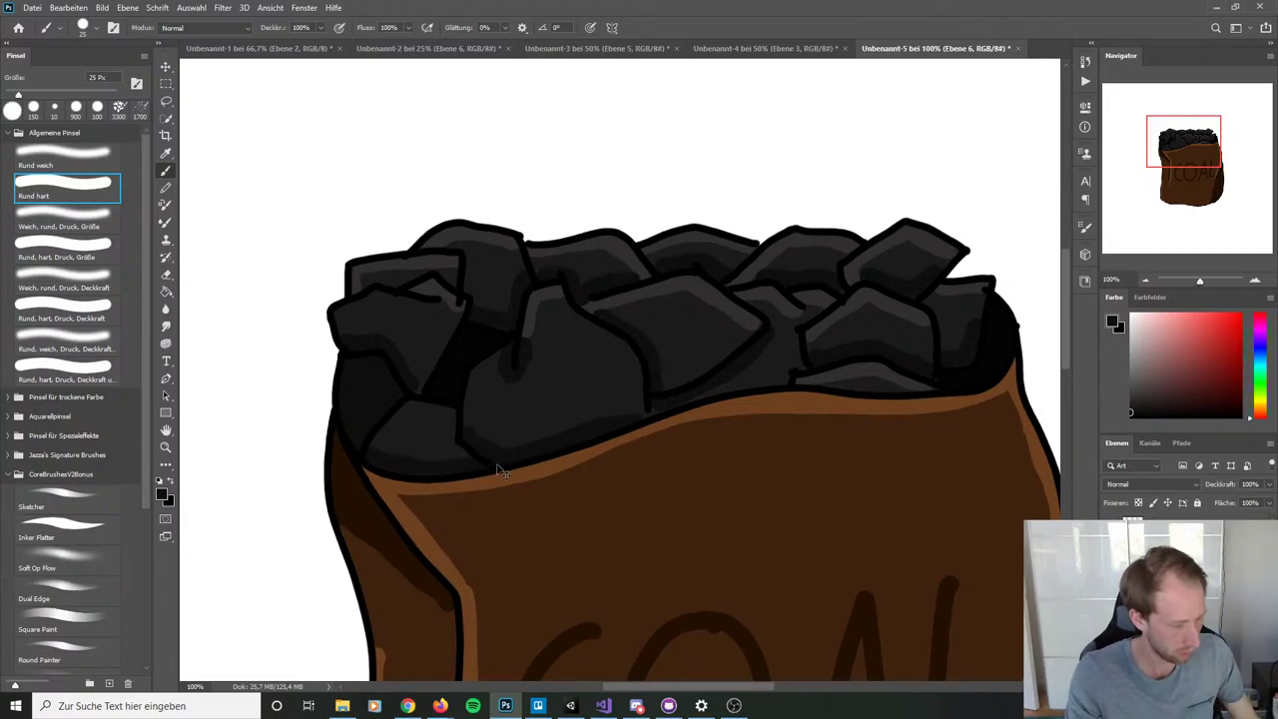
key("ctrl+minus")
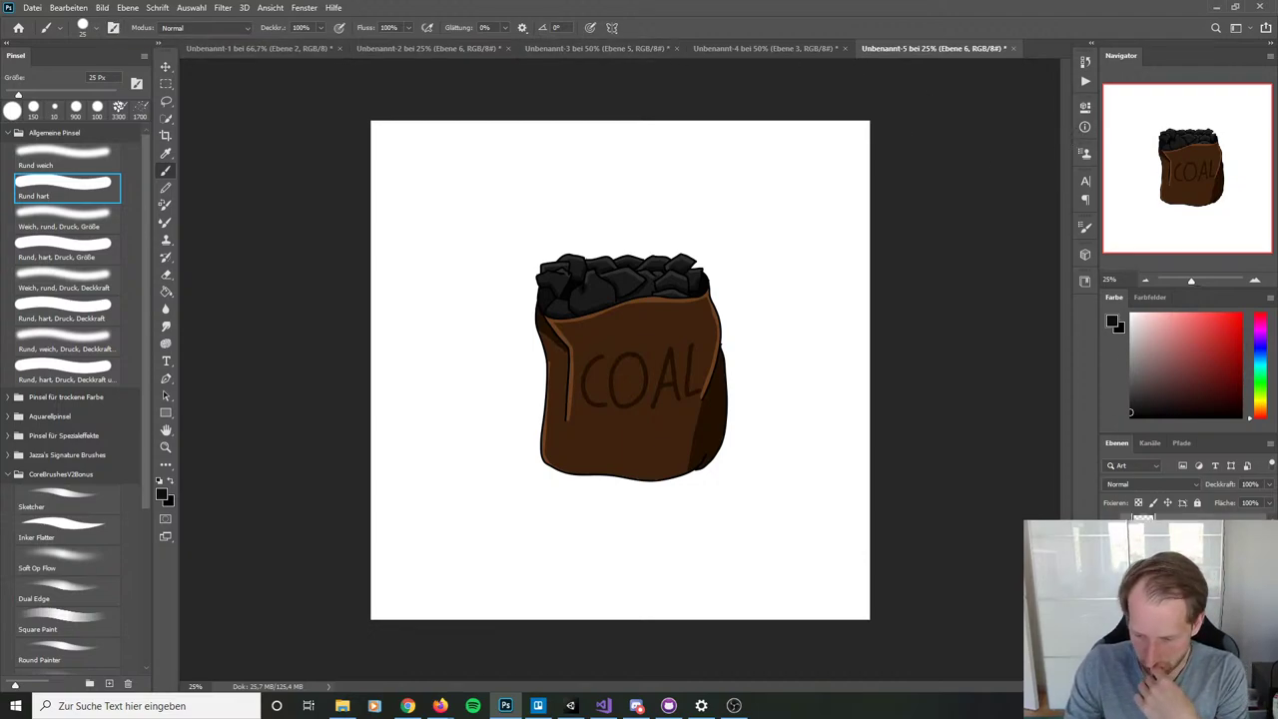
Step: Hide the white background layer and set up saving the sack drawing as a PNG in the Sprites folder
left_click(1111, 599)
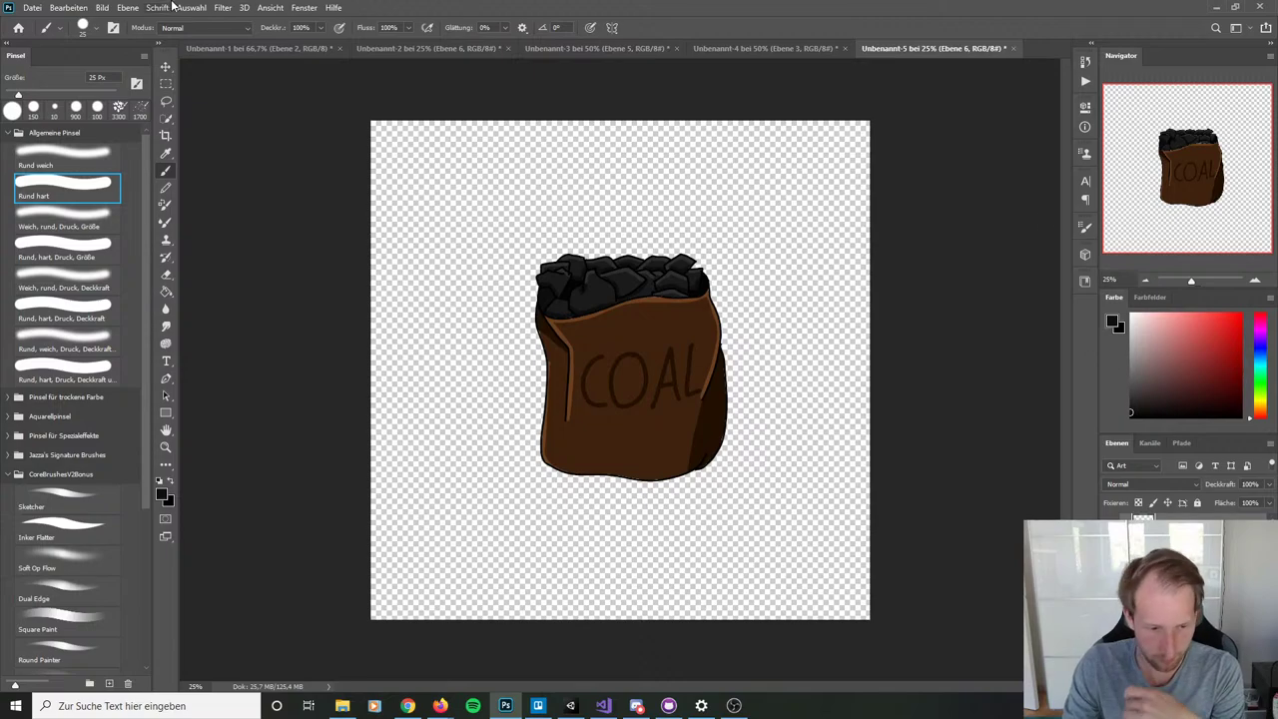
left_click(68, 7)
mouse_move(32, 7)
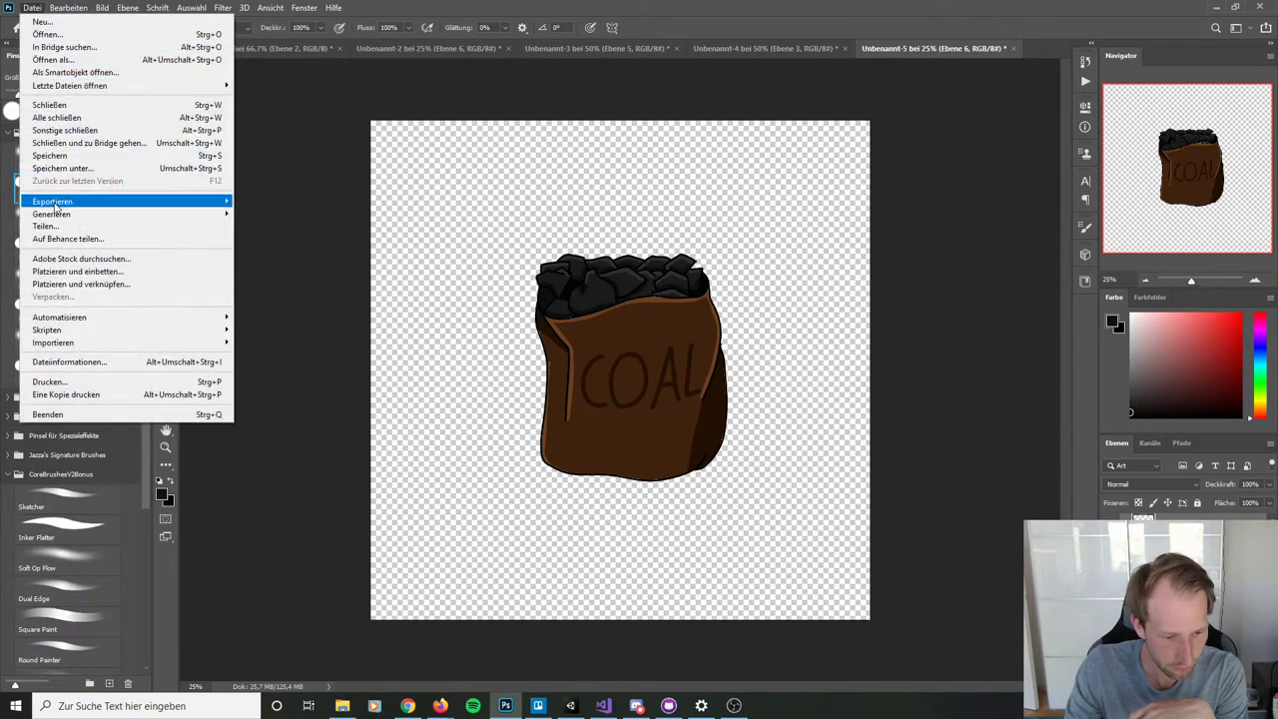
left_click(77, 168)
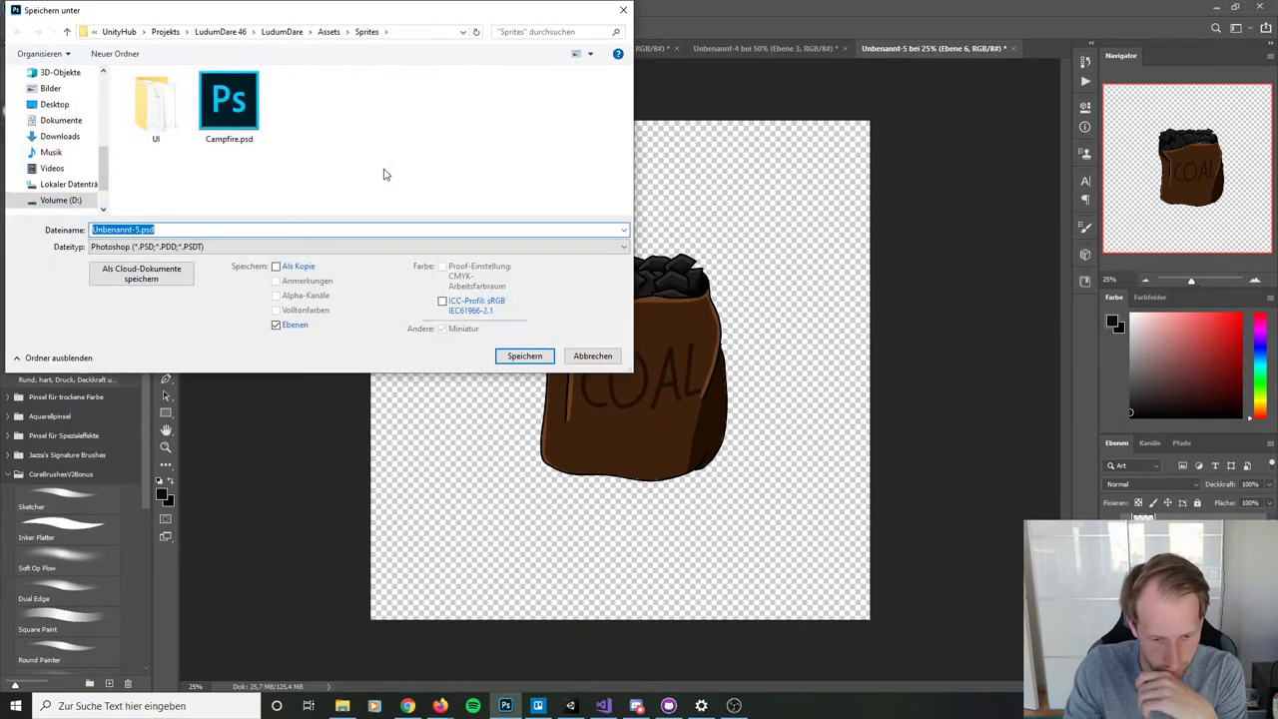
left_click(236, 245)
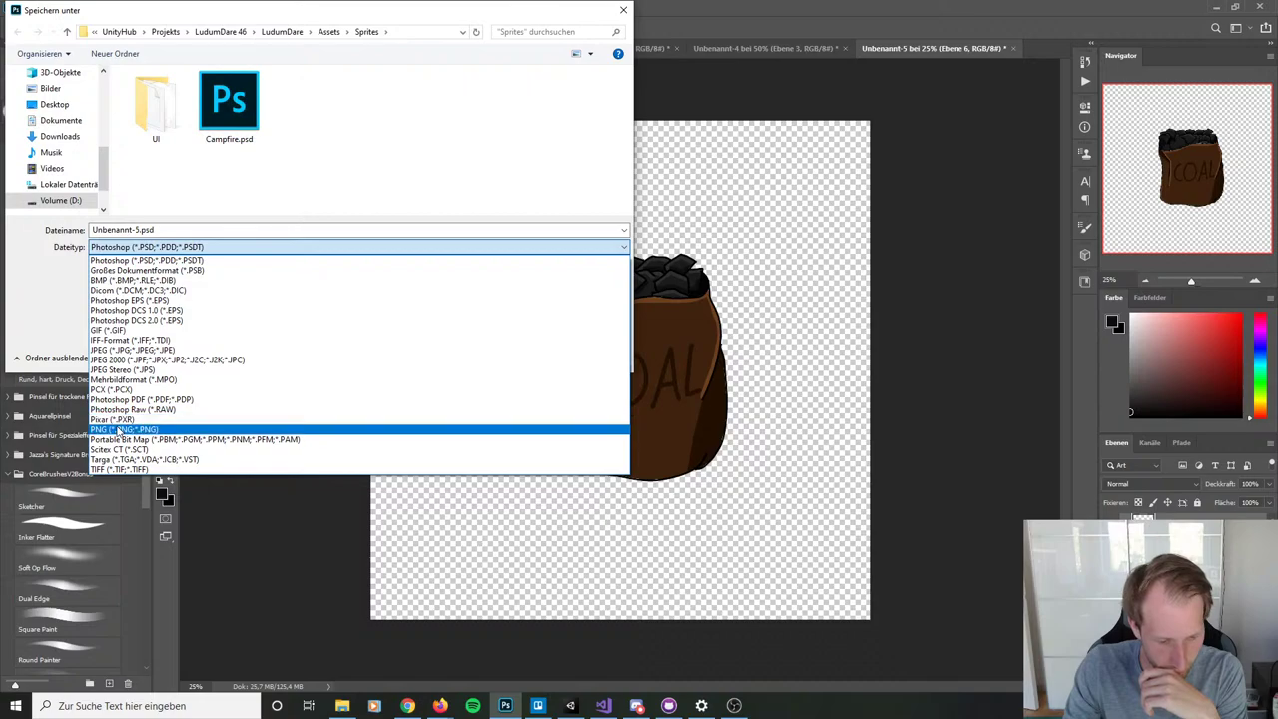
left_click(119, 429)
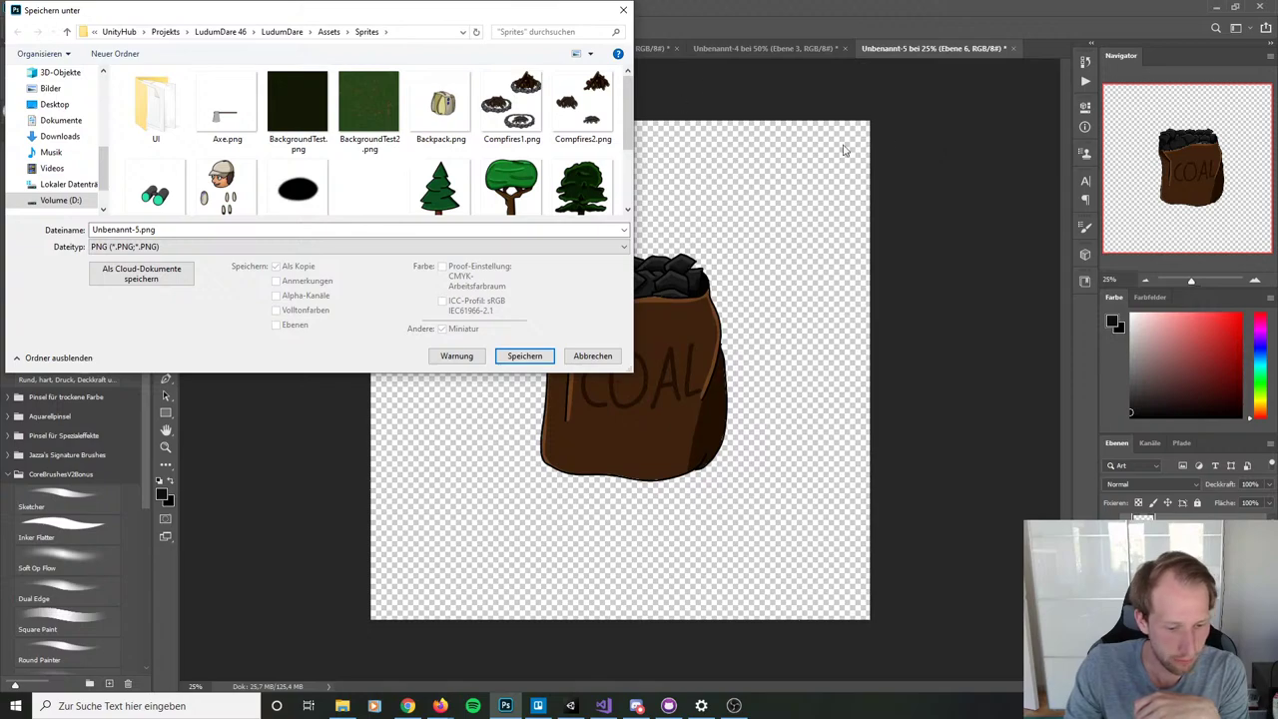
left_click(384, 215)
scroll(406, 183, "down", 2)
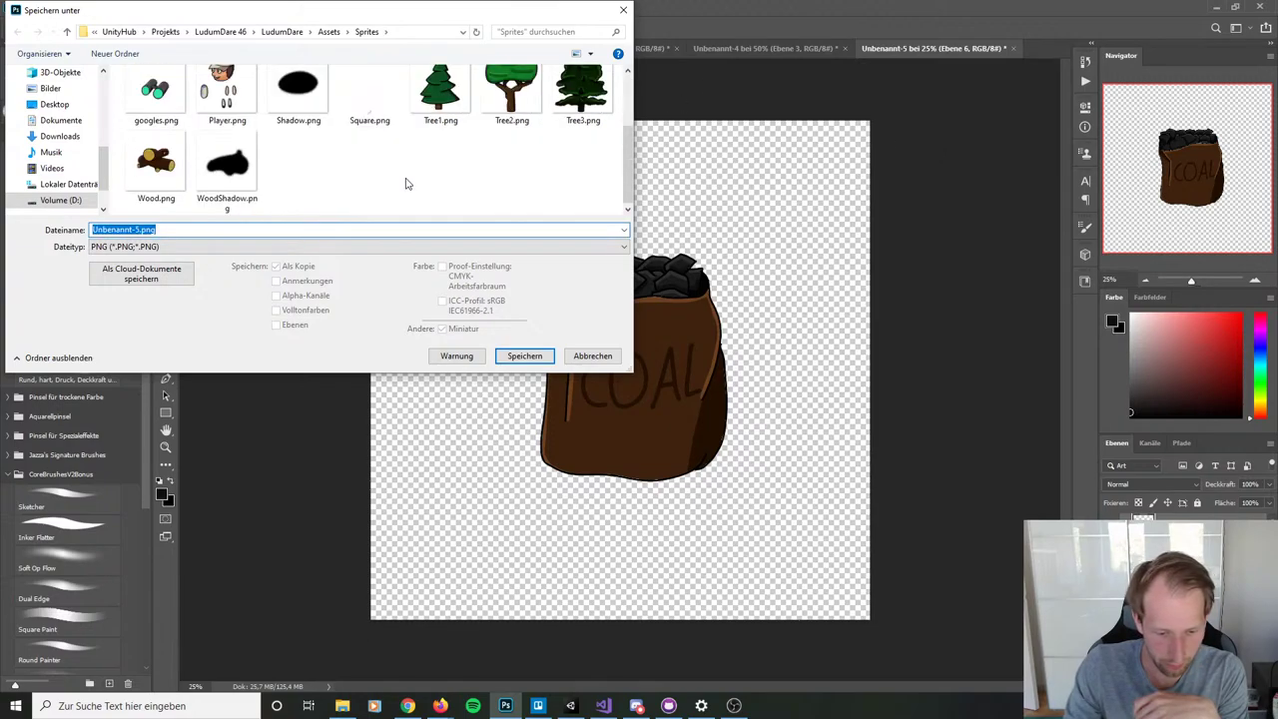
Step: Name the file CoalBag and save the PNG with the smallest file size option
type("C")
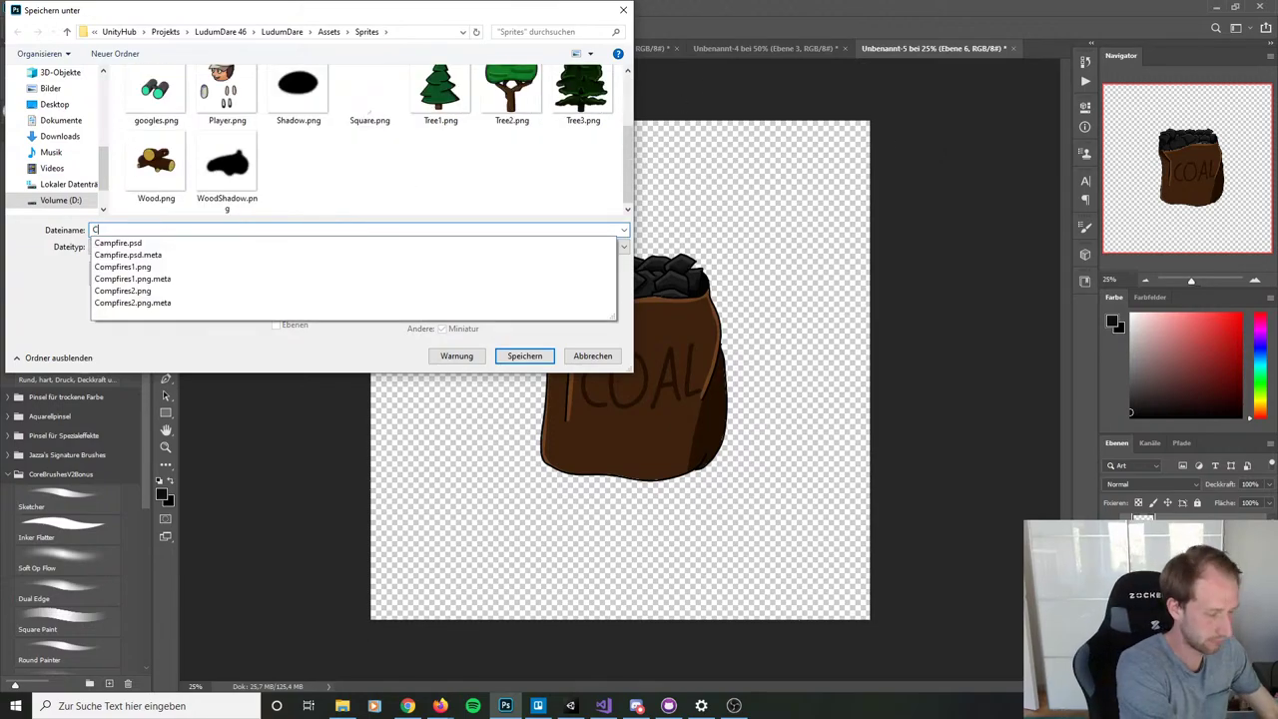
type("oalBack")
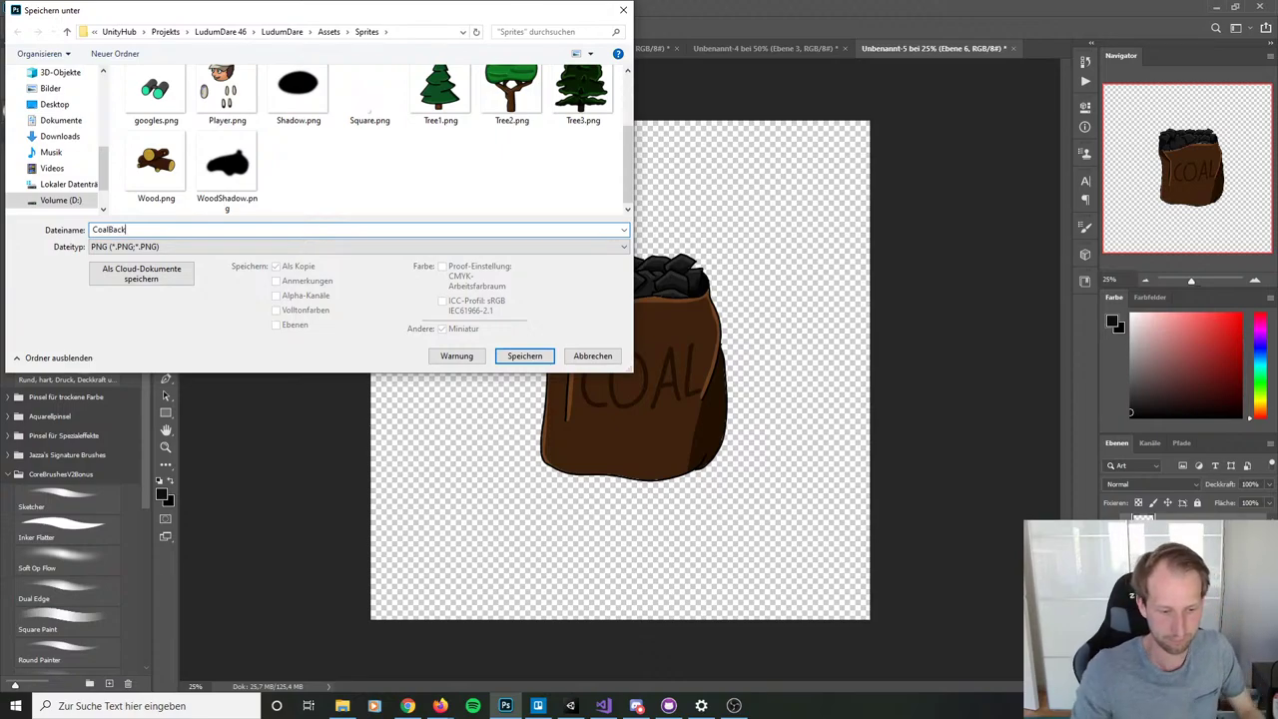
key("BackSpace")
key("BackSpace")
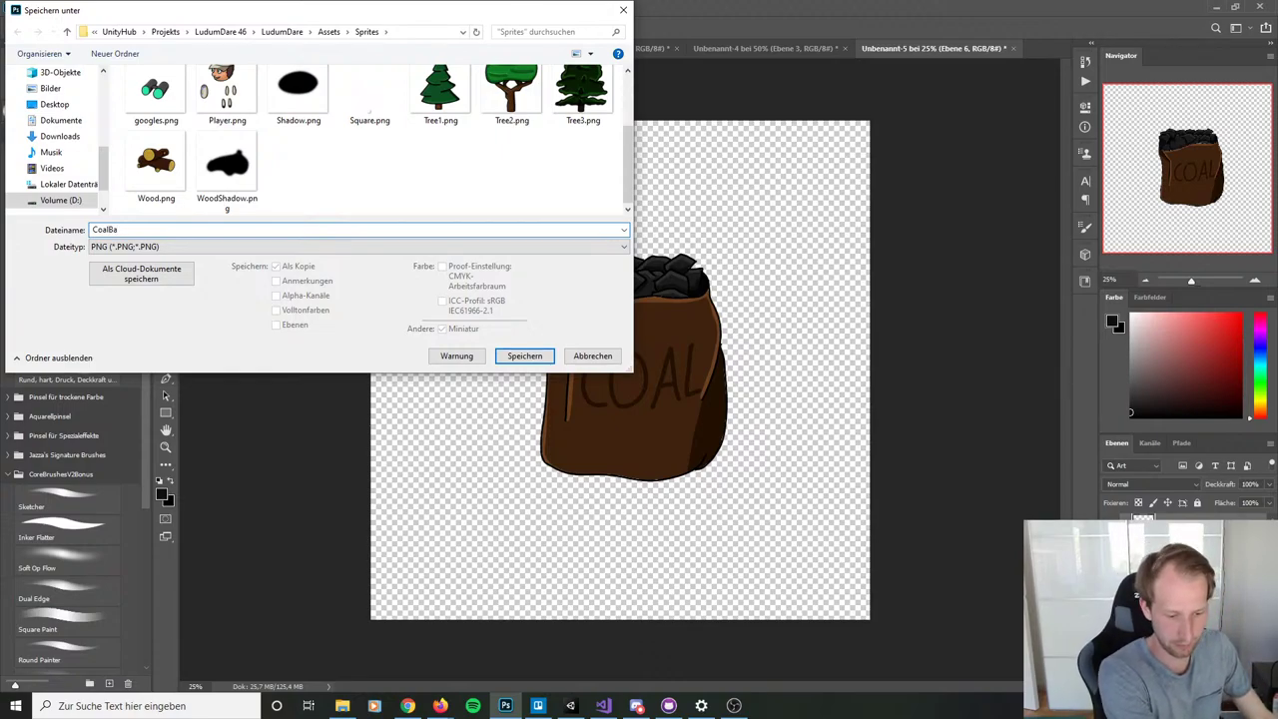
type("g")
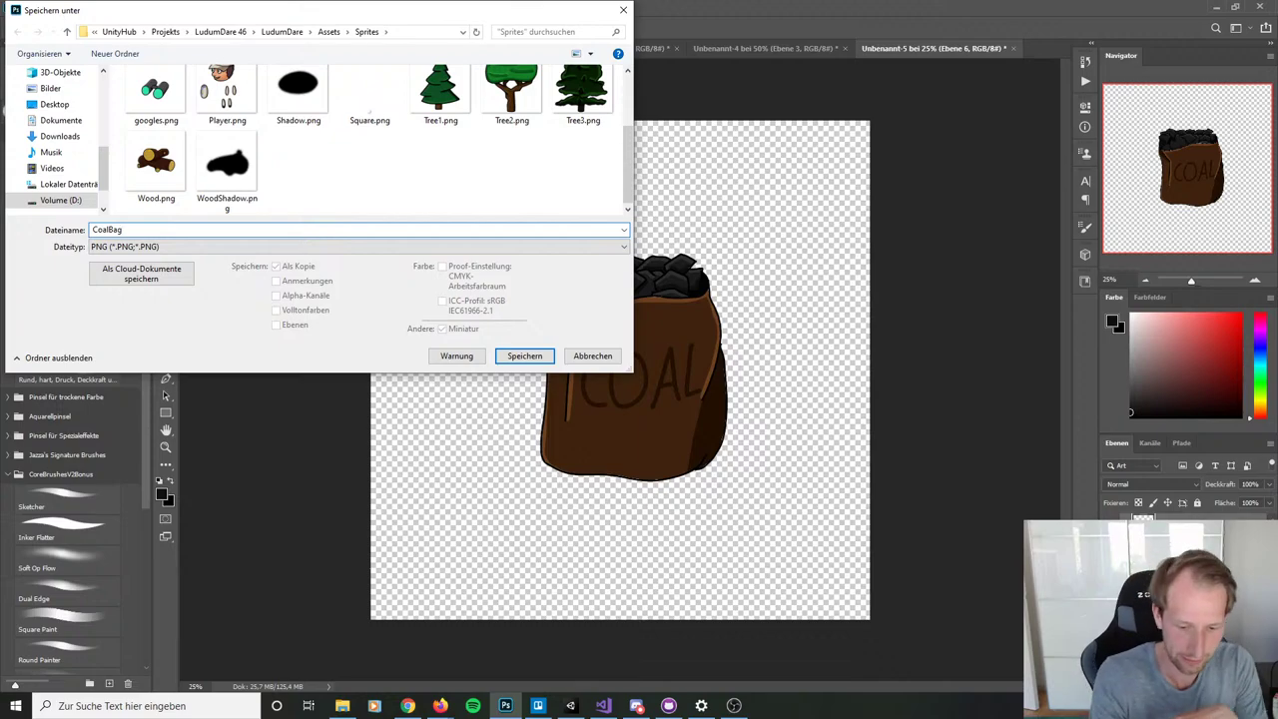
left_click(526, 355)
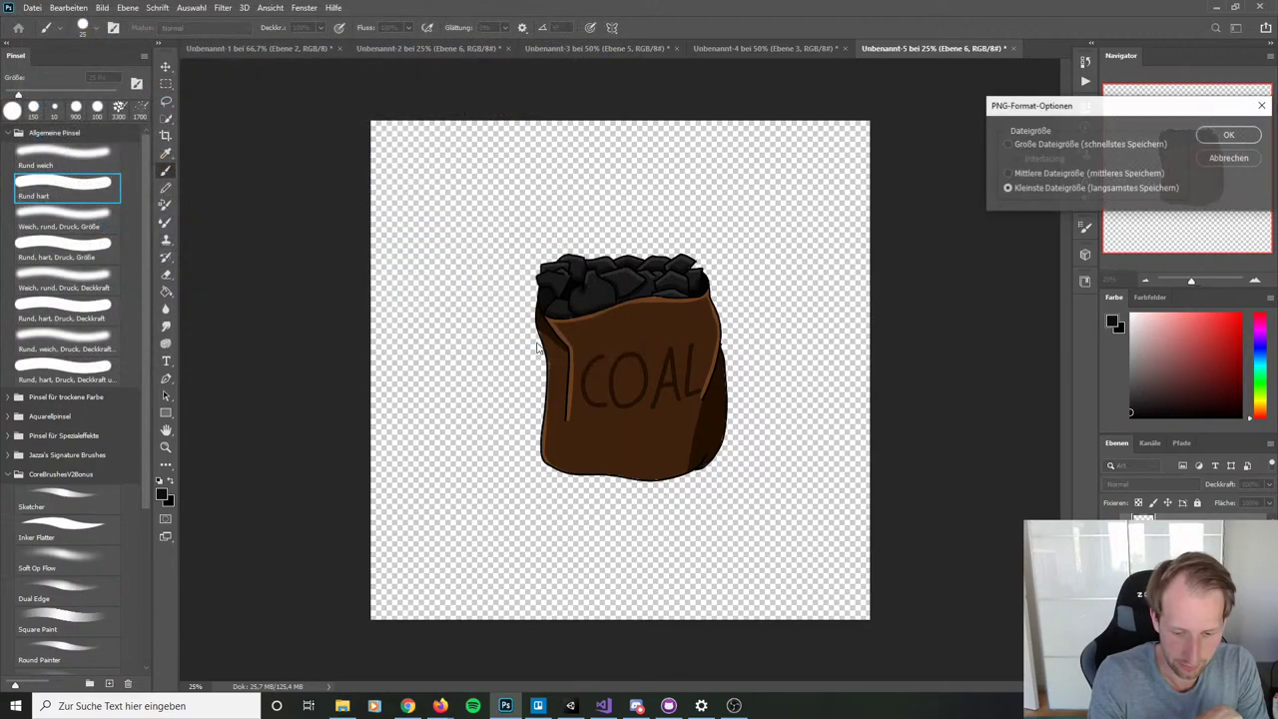
left_click(1229, 135)
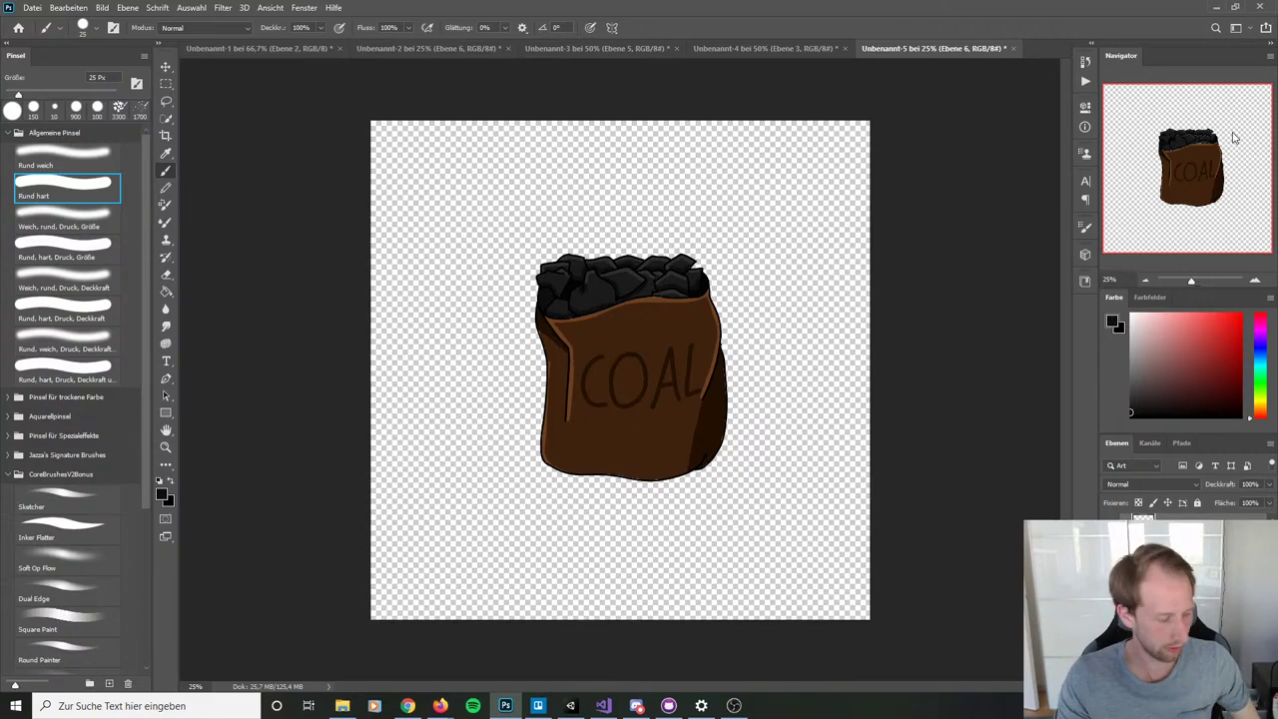
Step: On layer Ebene 3, sample the dark shadow brown and fill the small unpainted gaps along the sack's right outline
scroll(881, 450, "up", 3)
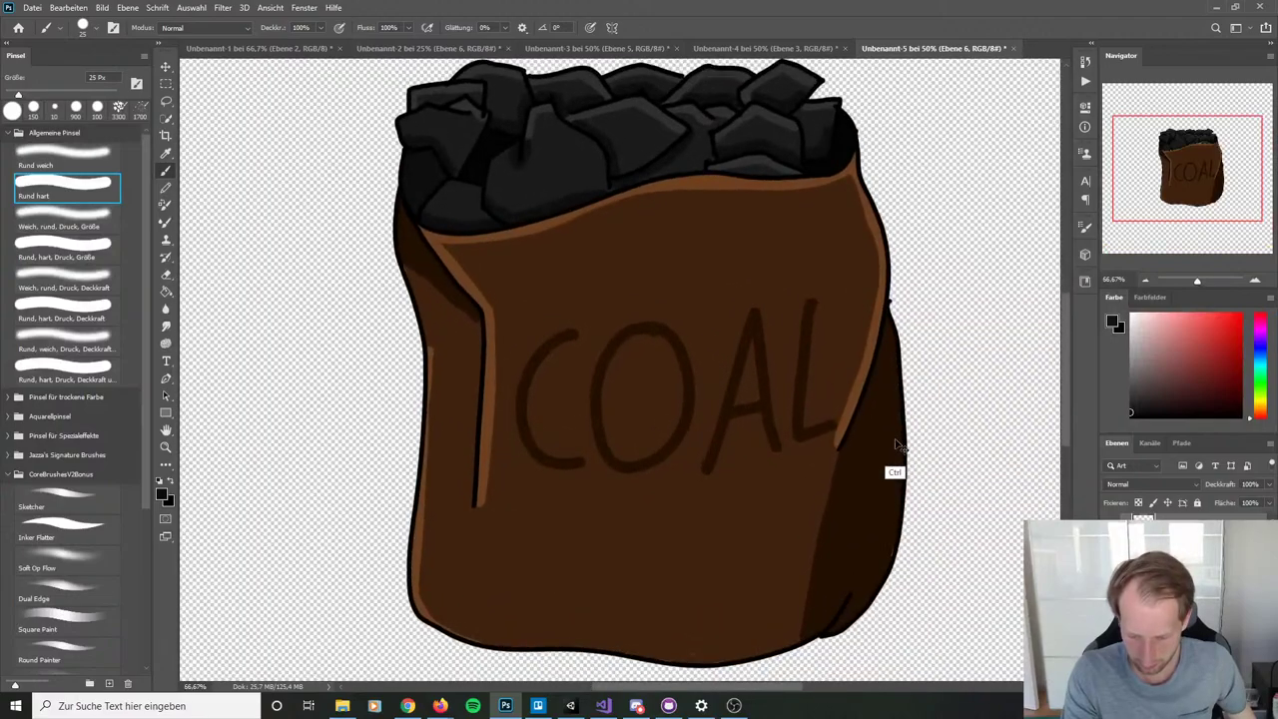
scroll(913, 443, "up", 1)
scroll(799, 422, "down", 2)
scroll(799, 423, "right", 2)
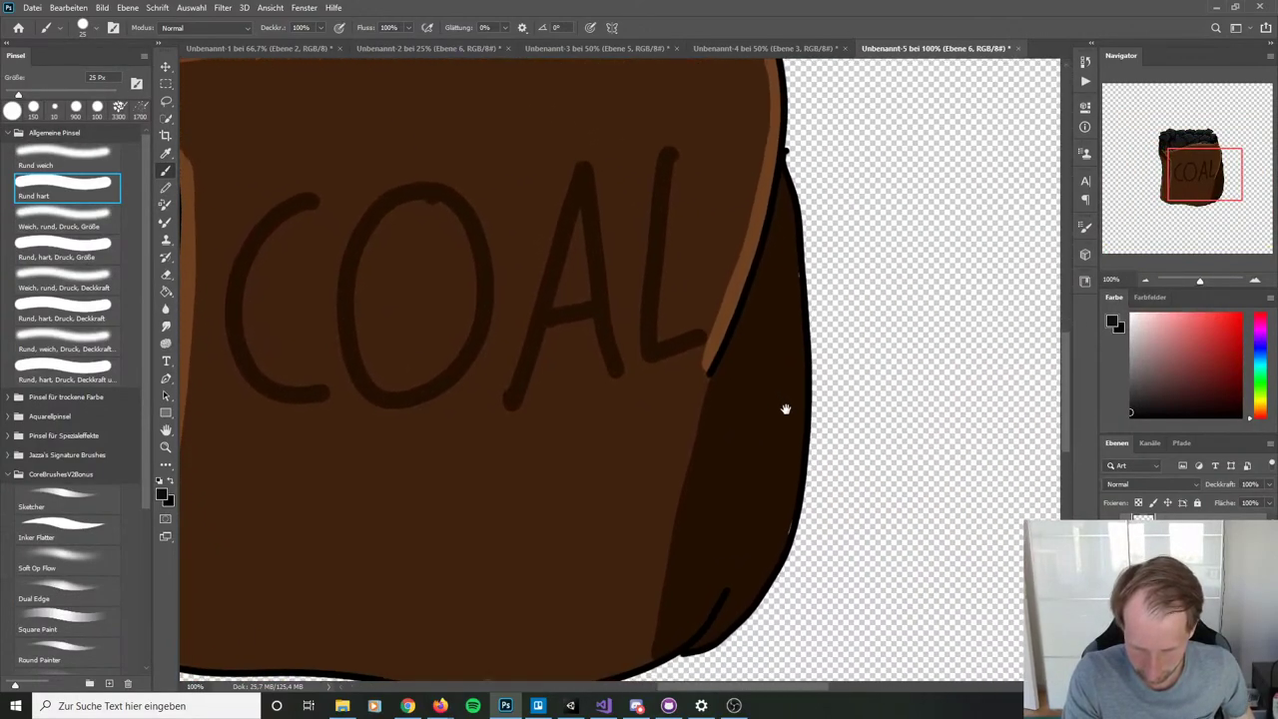
key("alt+[")
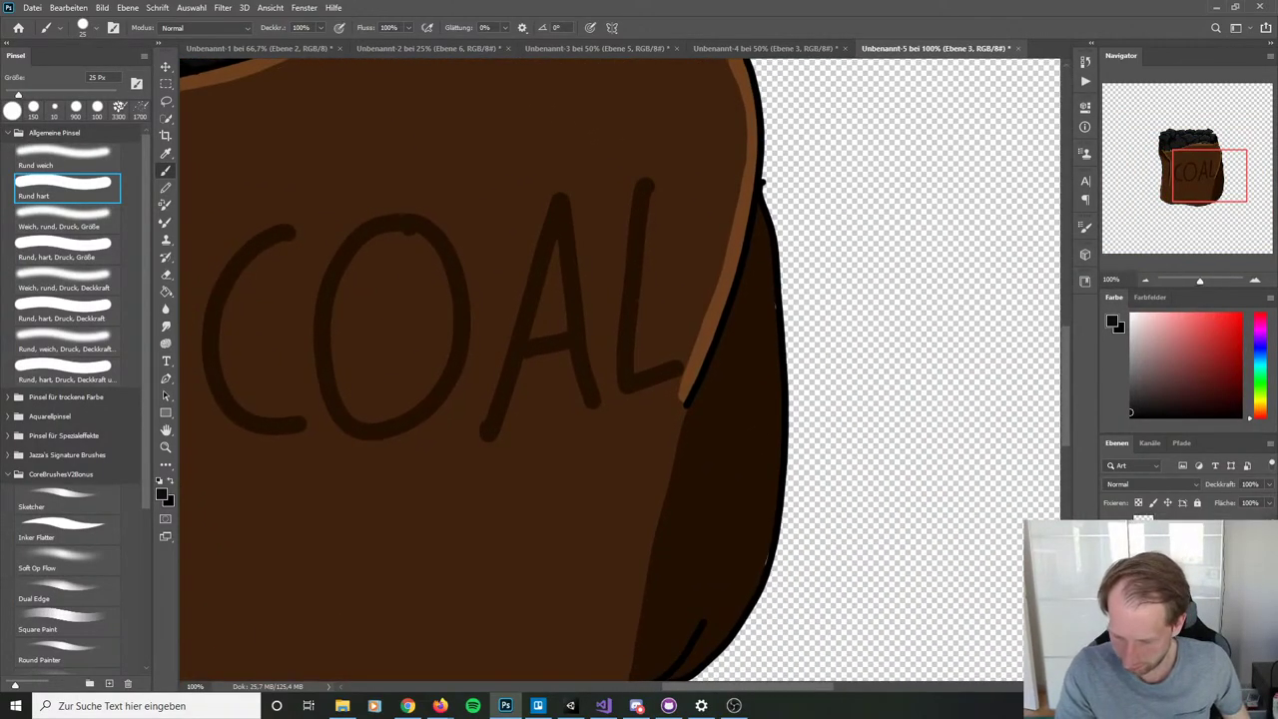
left_click(772, 409, "alt")
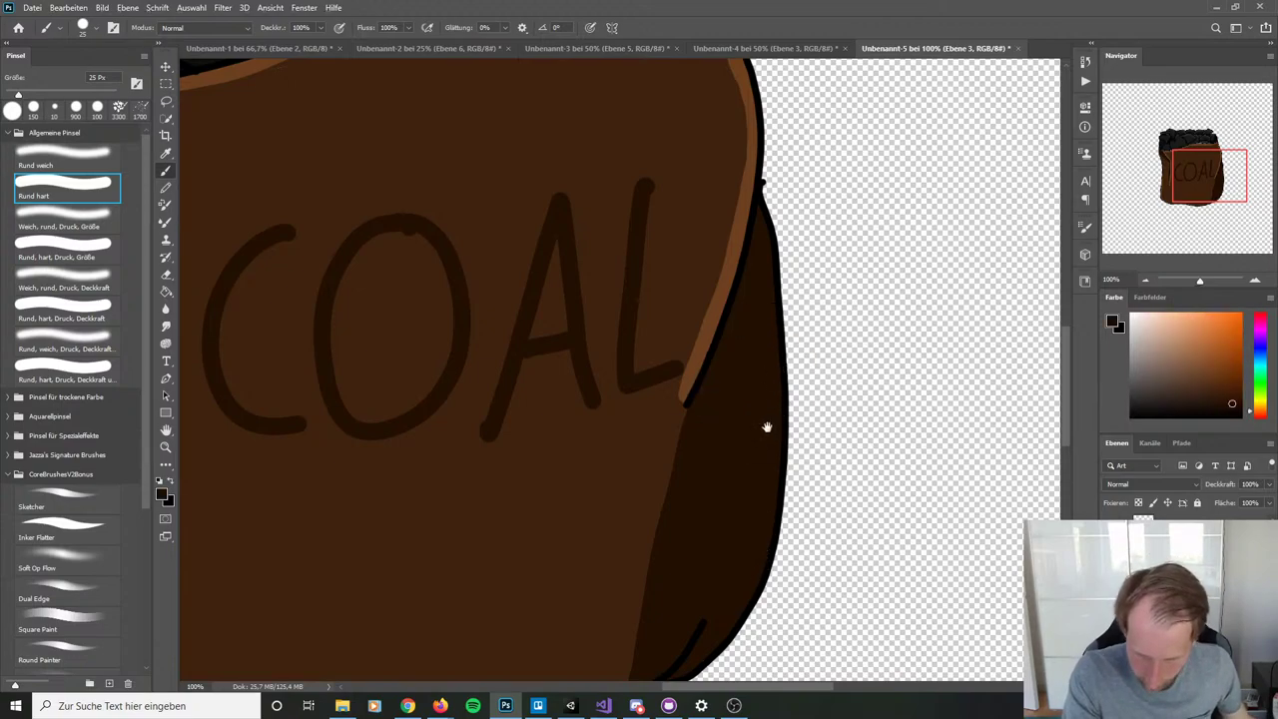
mouse_move(765, 205)
left_mouse_down()
mouse_move(776, 536)
mouse_move(816, 436)
mouse_move(848, 519)
mouse_move(809, 494)
left_mouse_up()
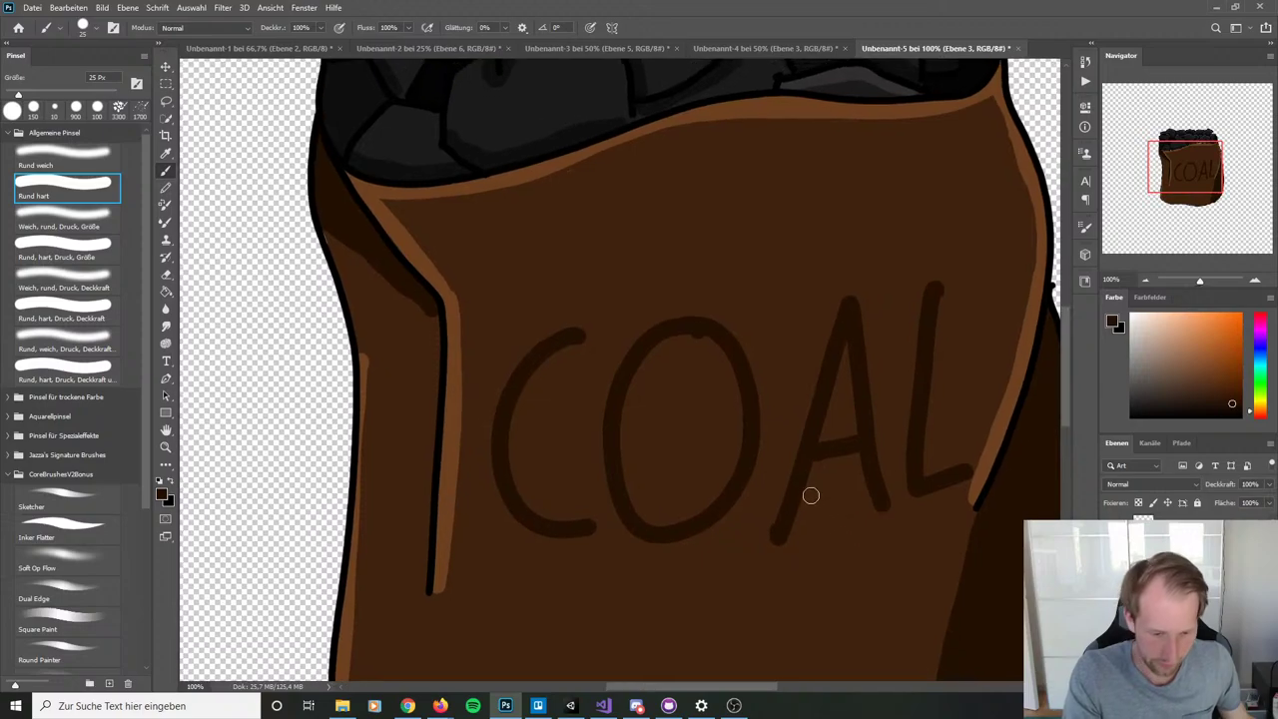
Step: Sample the sack's mid brown, reduce the brush to 10 px and touch up the left edge below the fold shadow
left_click(361, 284, "alt")
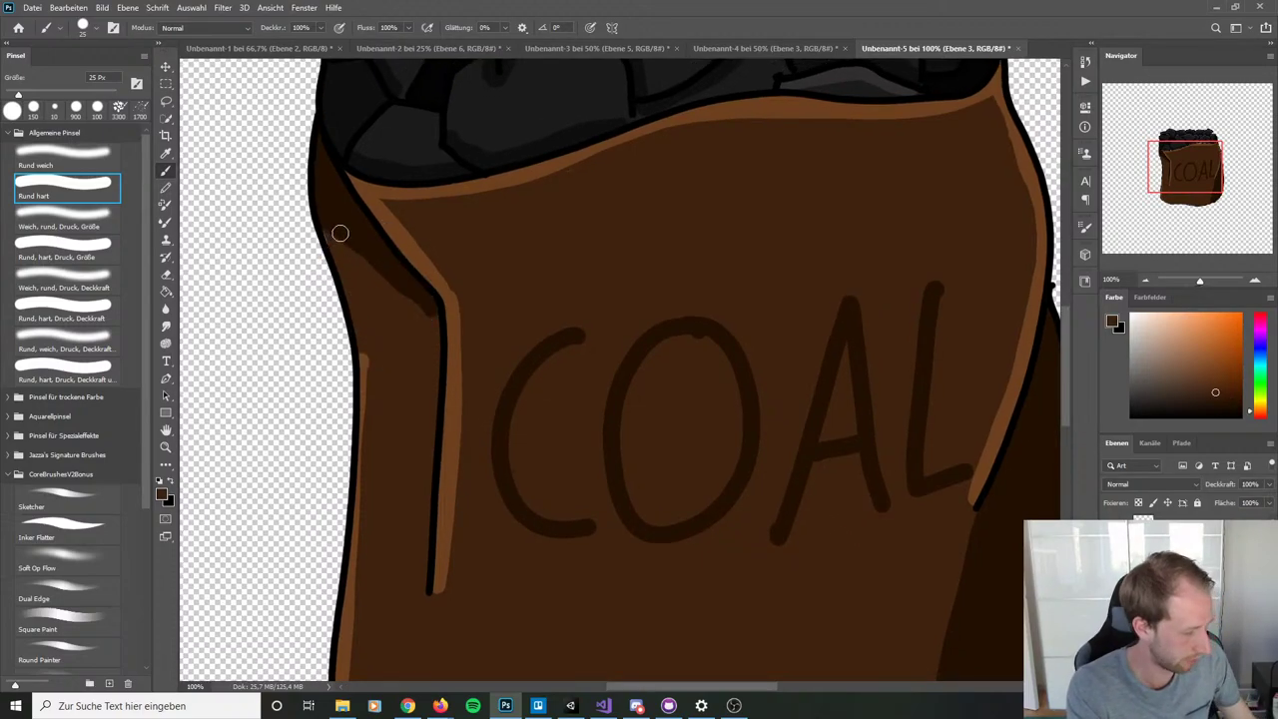
key("ctrl+plus")
left_click_drag(341, 219, 649, 317)
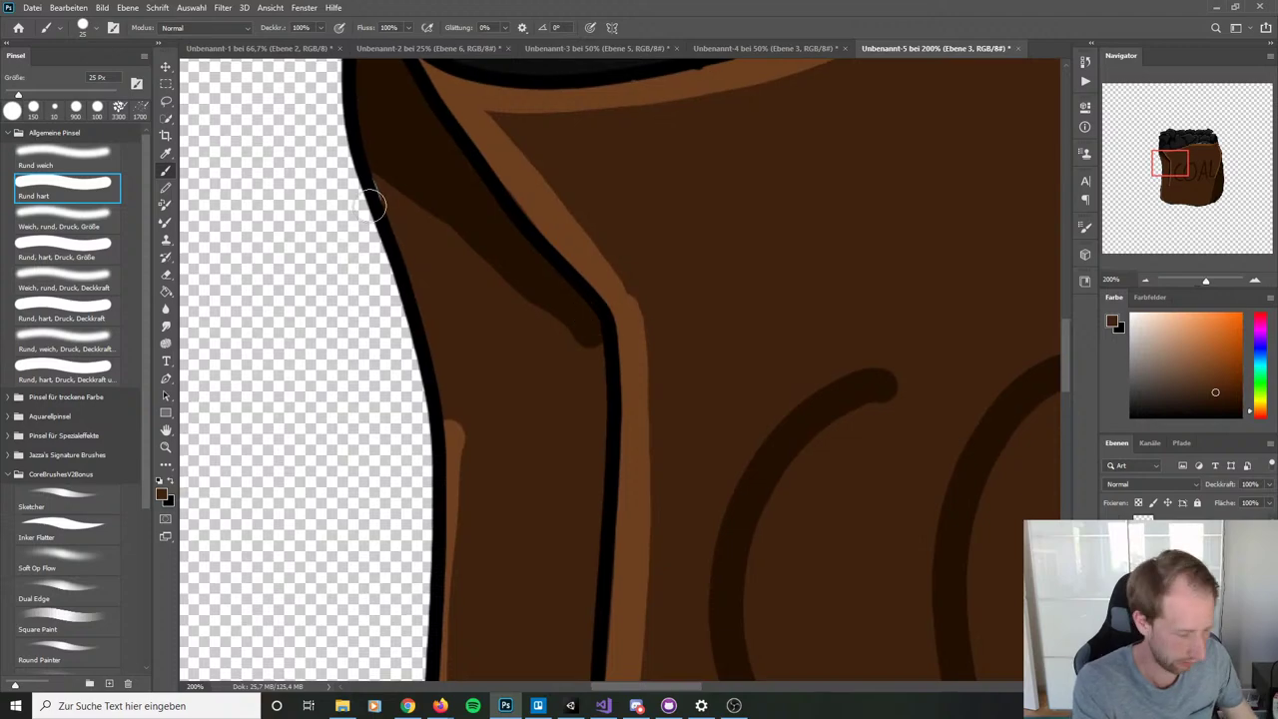
key("bracketleft")
key("bracketleft")
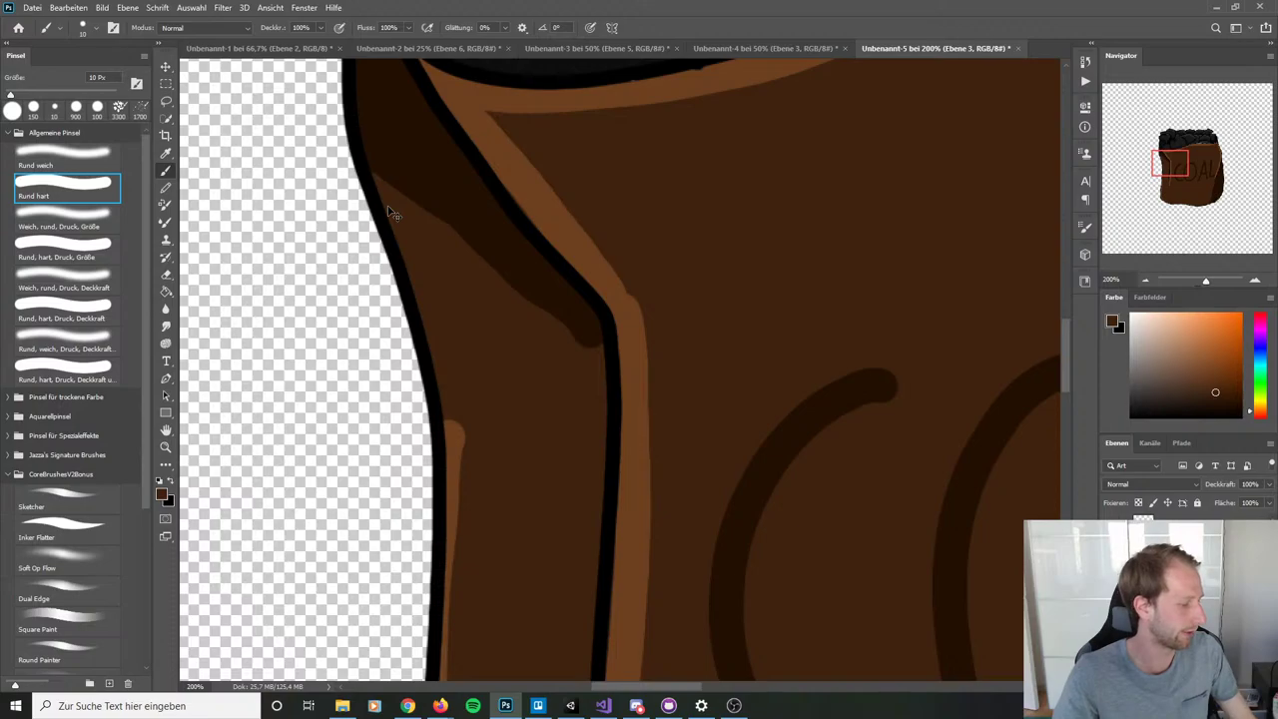
Step: Fill the small unpainted gaps between the brown fill and the outline along the sack's bottom edge
key("ctrl+minus")
key("ctrl+minus")
key("ctrl+minus")
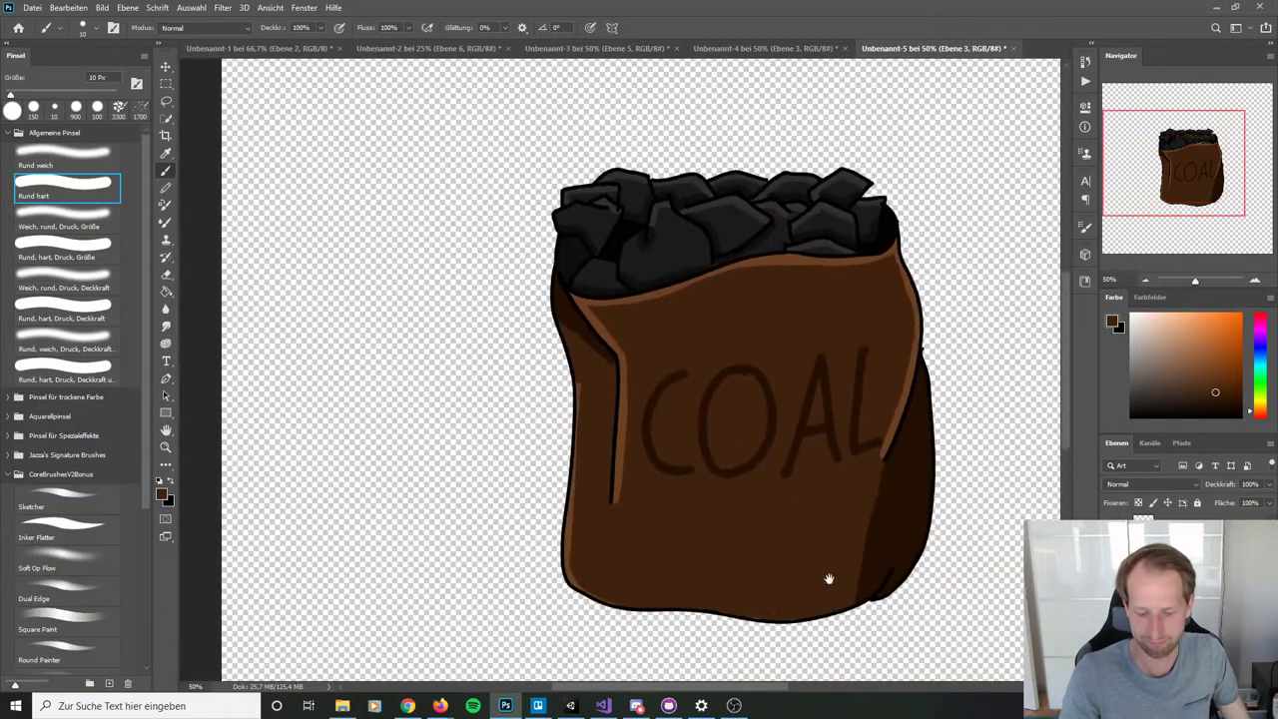
mouse_move(827, 579)
left_mouse_down()
mouse_move(881, 499)
mouse_move(870, 489)
left_mouse_up()
key("ctrl+plus")
key("ctrl+plus")
key("ctrl+plus")
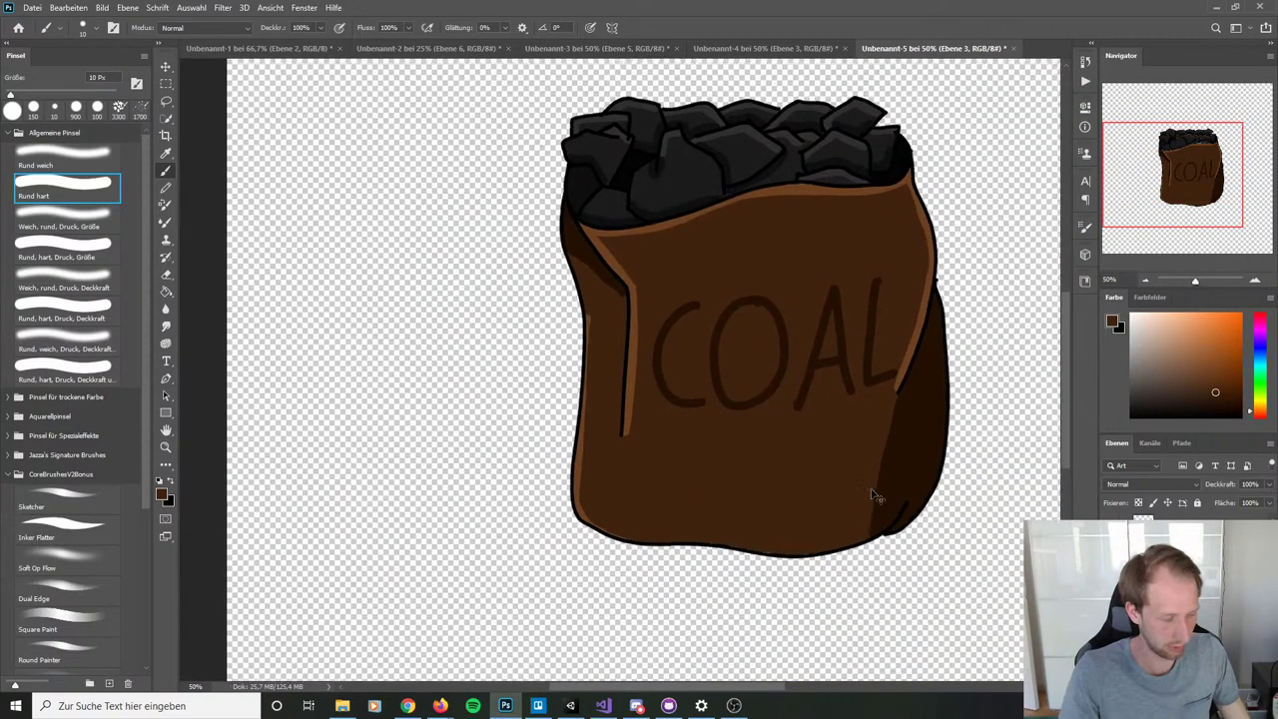
scroll(847, 422, "down", 3)
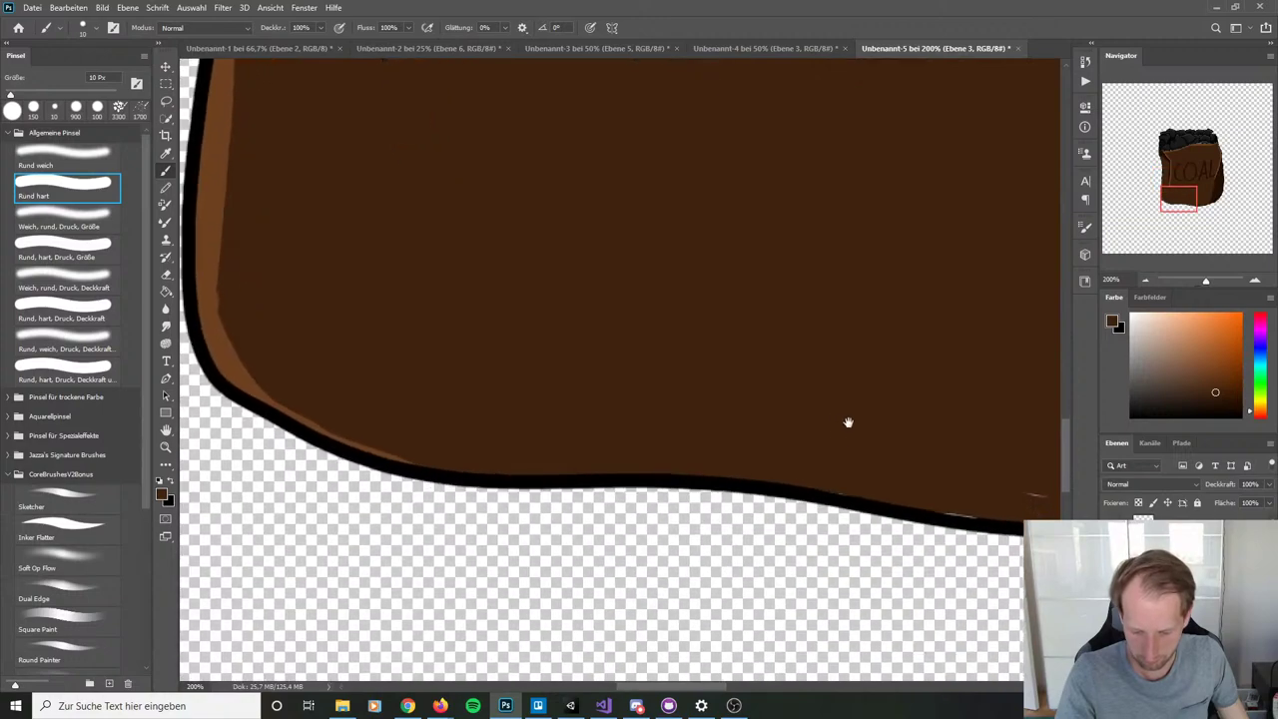
scroll(829, 490, "right", 3)
mouse_move(649, 482)
left_mouse_down()
mouse_move(835, 516)
mouse_move(949, 513)
mouse_move(865, 486)
left_mouse_up()
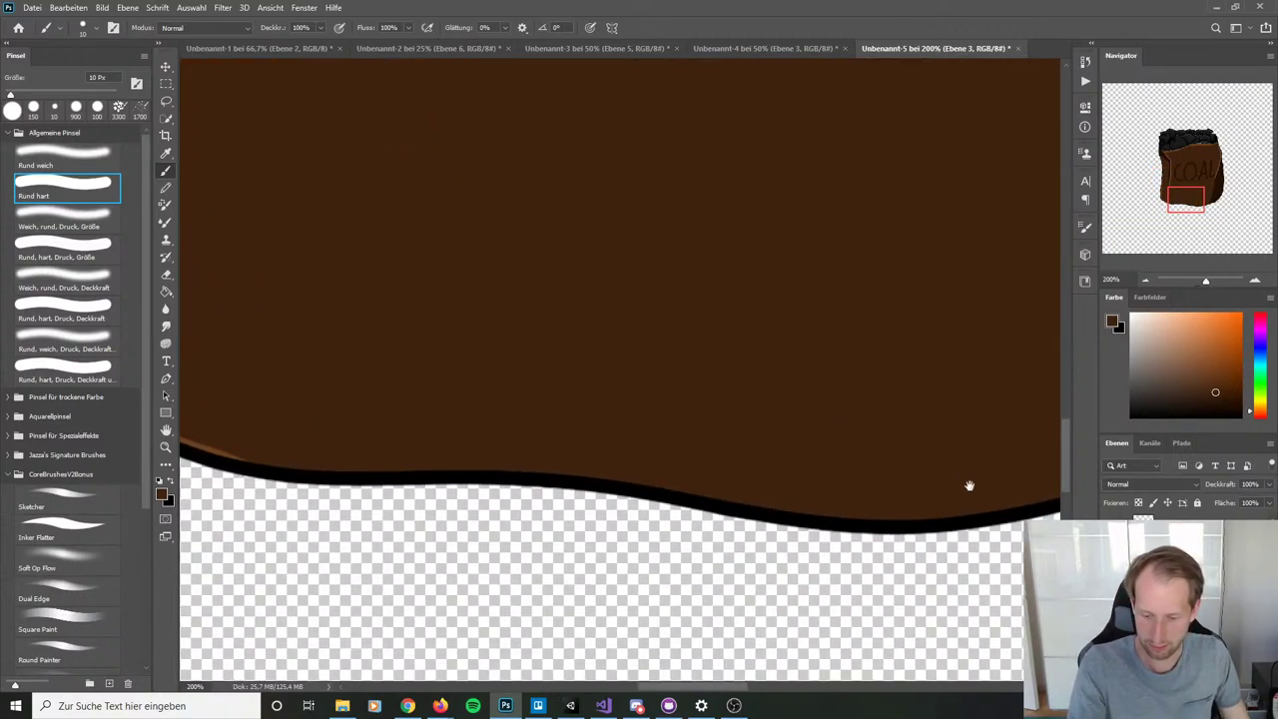
scroll(967, 485, "right", 3)
scroll(668, 539, "up", 2)
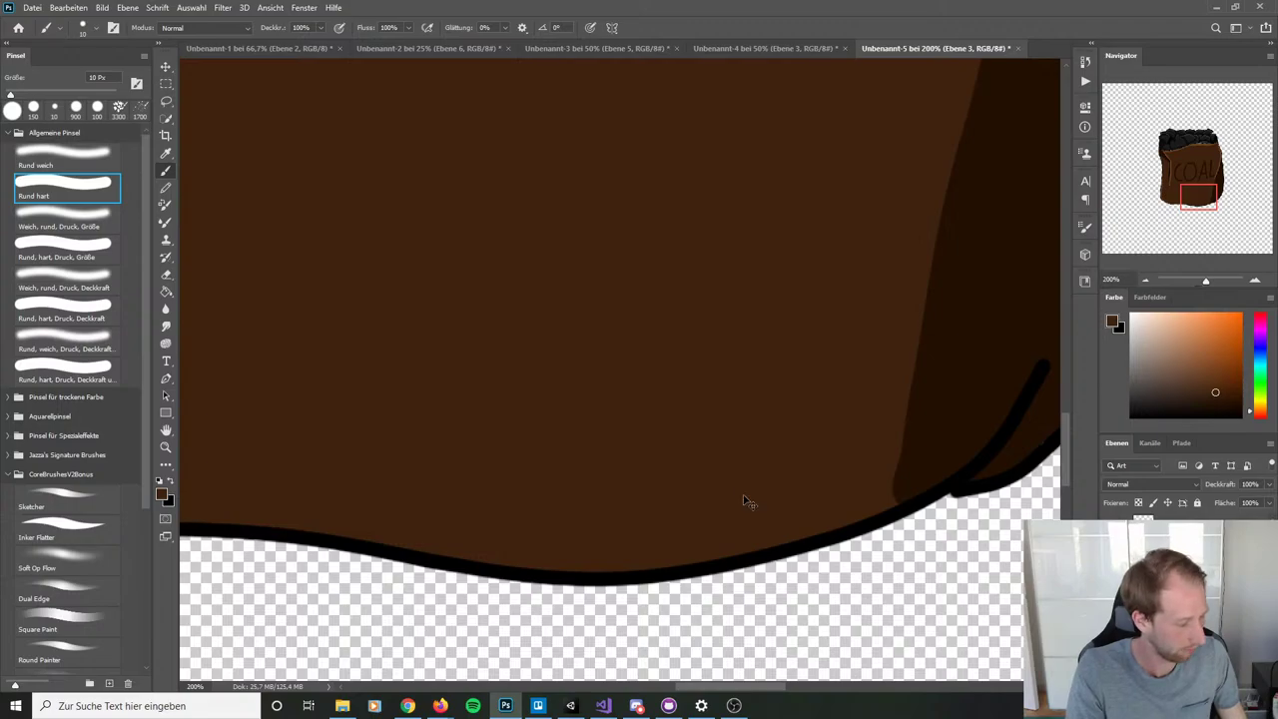
Step: On layer Ebene 2, erase the small black bump on the sack's right outline with a 30 px eraser
scroll(745, 499, "down", 5)
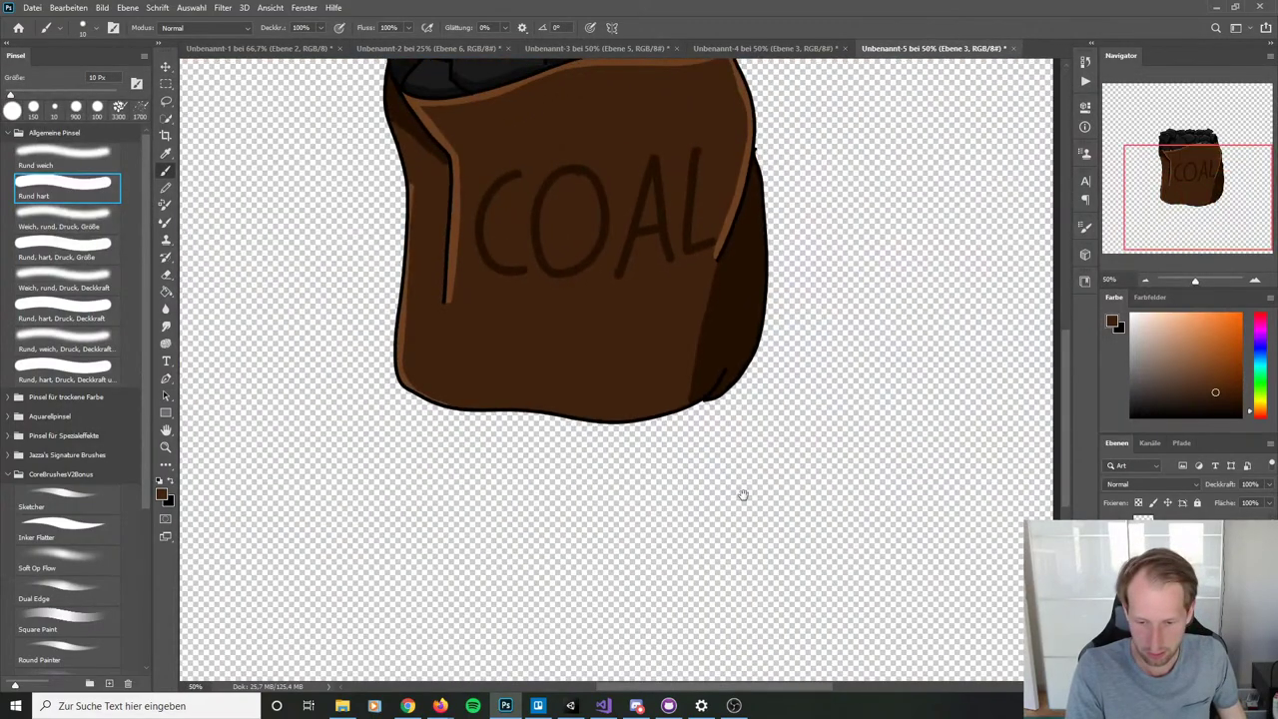
left_click_drag(884, 481, 879, 576)
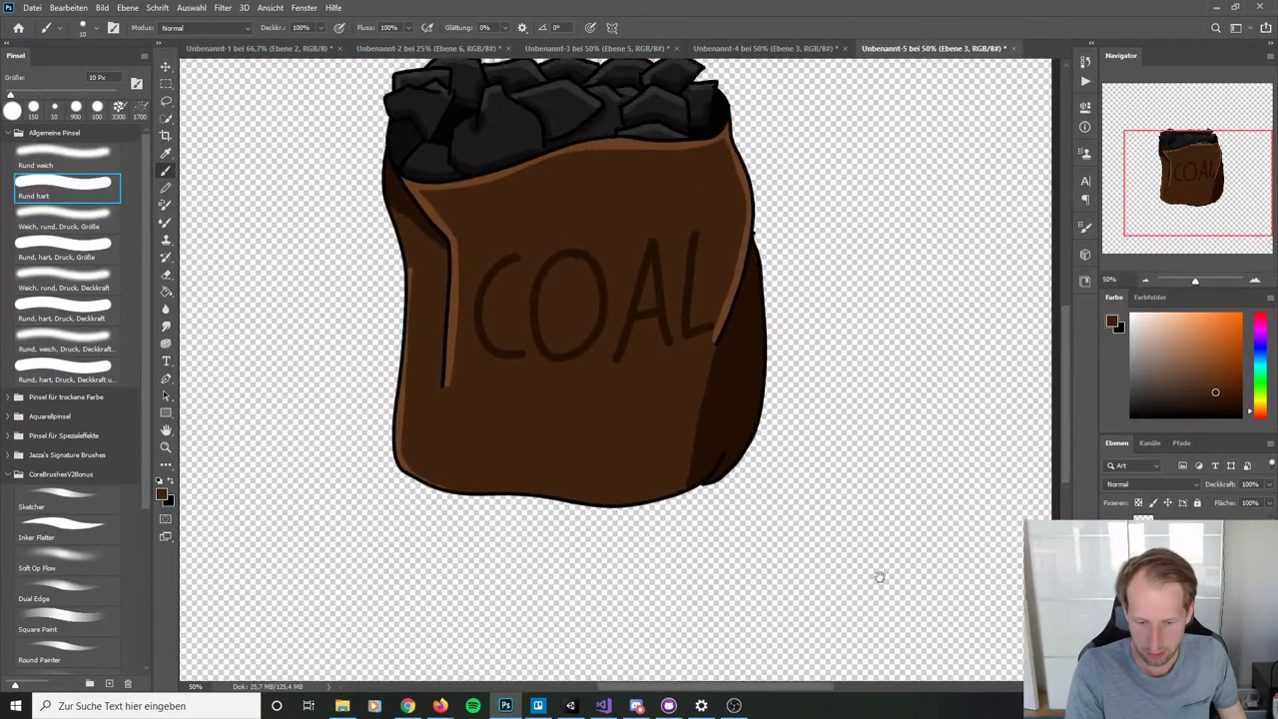
scroll(878, 576, "up", 4)
scroll(888, 576, "up", 1)
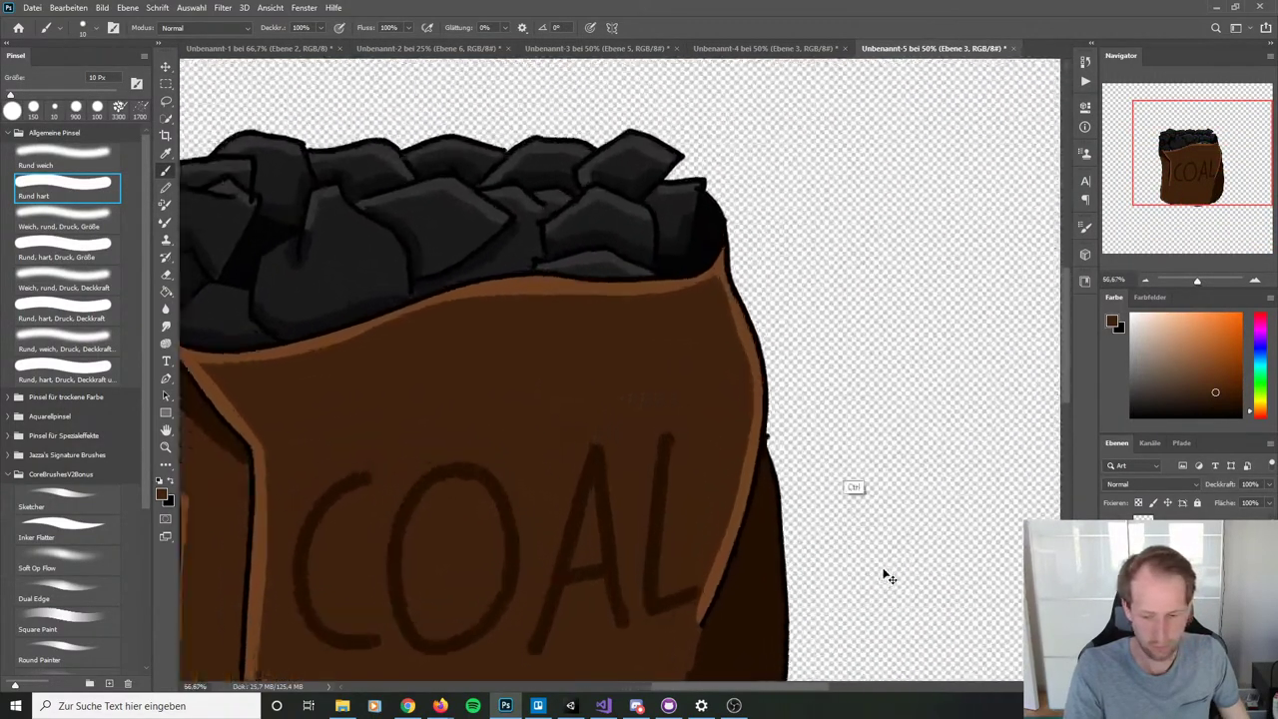
scroll(888, 576, "up", 3)
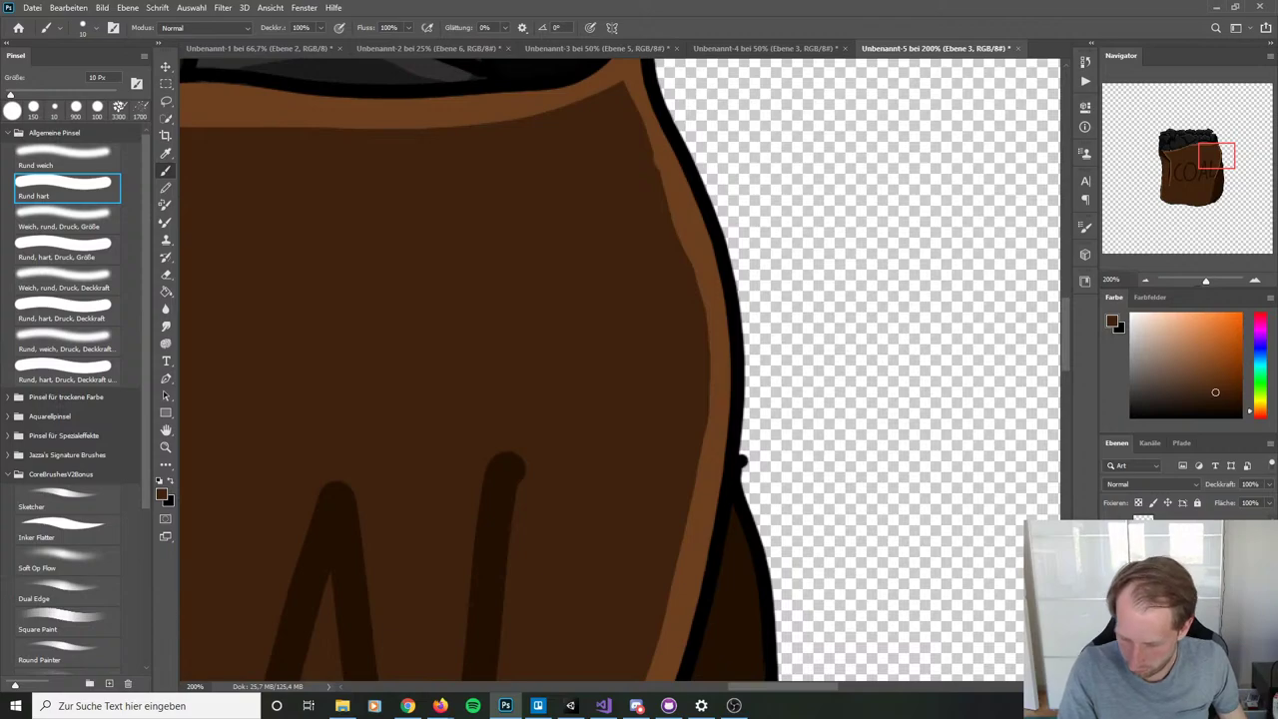
key("alt+bracketleft")
key("alt+bracketleft")
key("alt+bracketright")
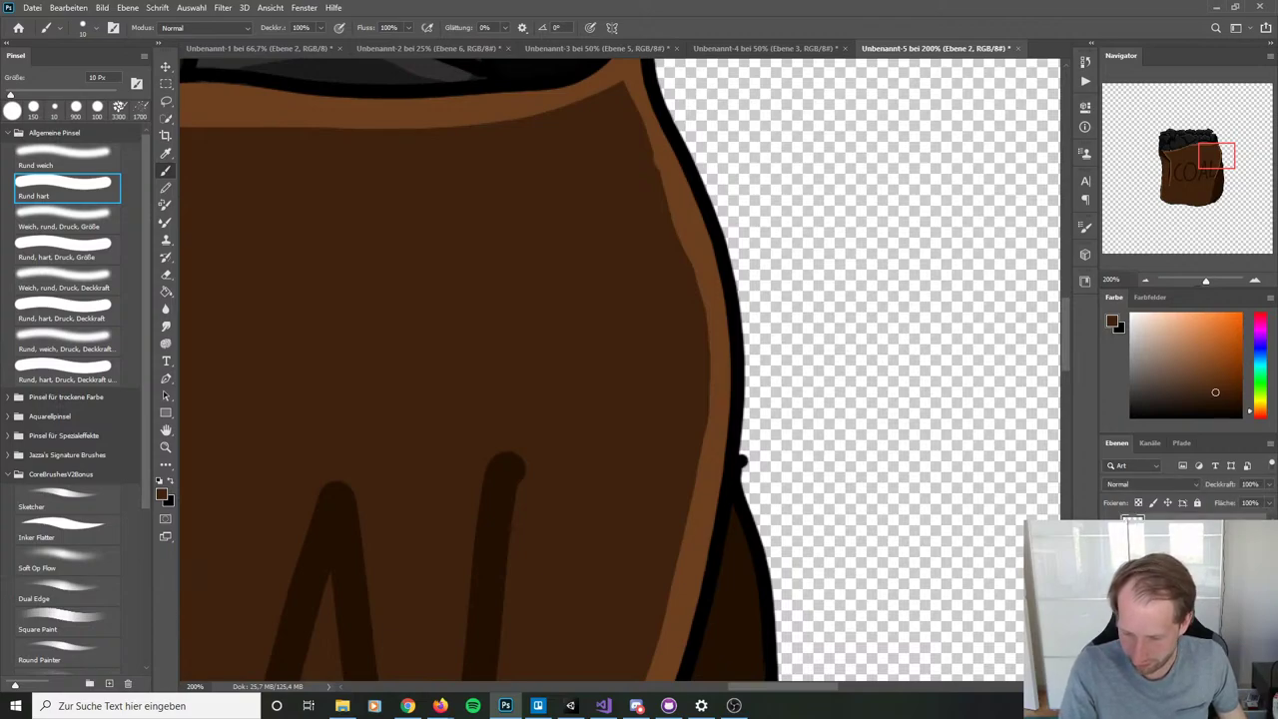
key("e")
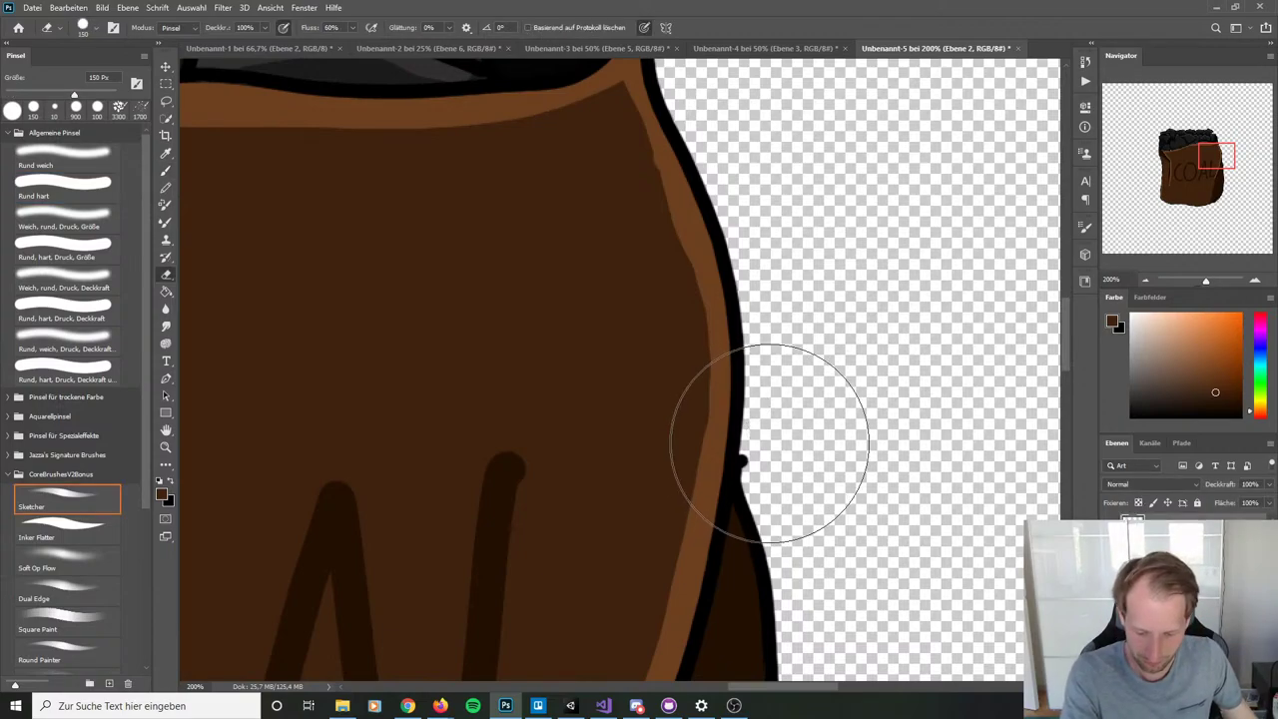
key("bracketleft")
key("bracketleft")
key("bracketleft")
key("bracketleft")
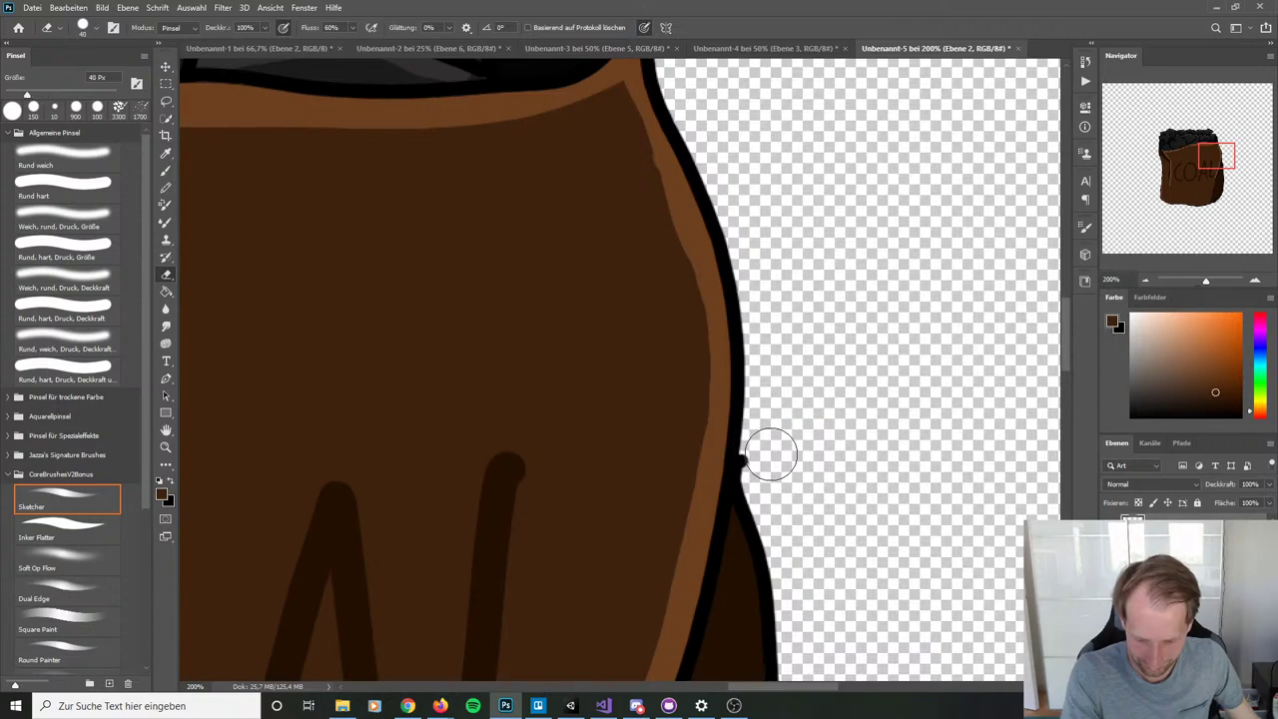
mouse_move(759, 470)
left_mouse_down()
mouse_move(770, 457)
mouse_move(759, 474)
left_mouse_up()
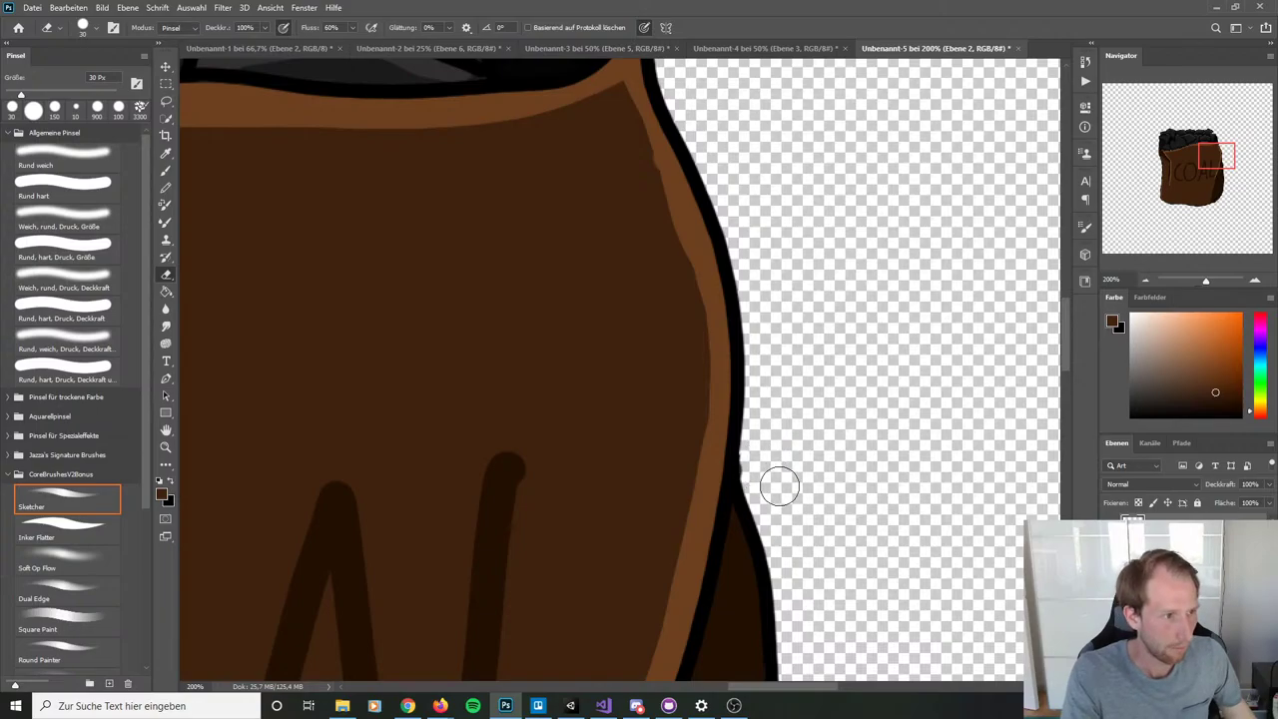
Step: Save the image in PNG format over the existing CoalBag.png in the Sprites folder, using the smallest file size option
key("ctrl")
key("ctrl+minus")
key("ctrl+minus")
key("ctrl+minus")
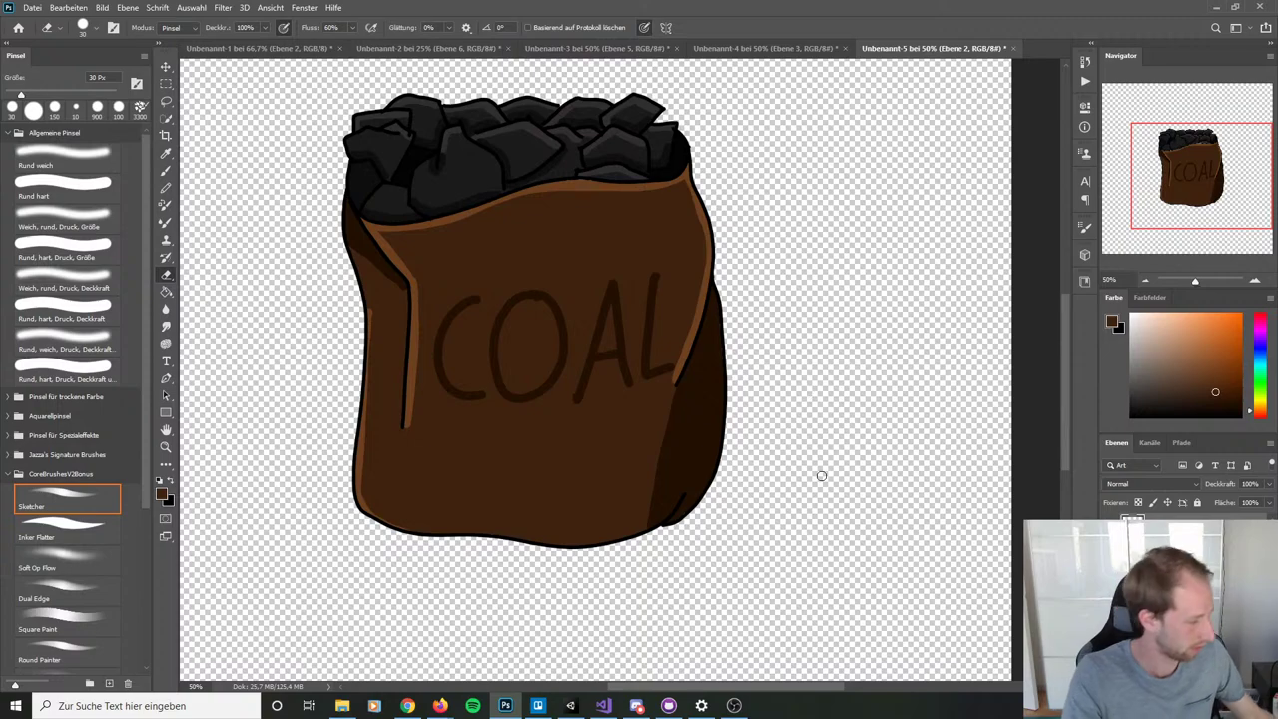
key("ctrl+shift+s")
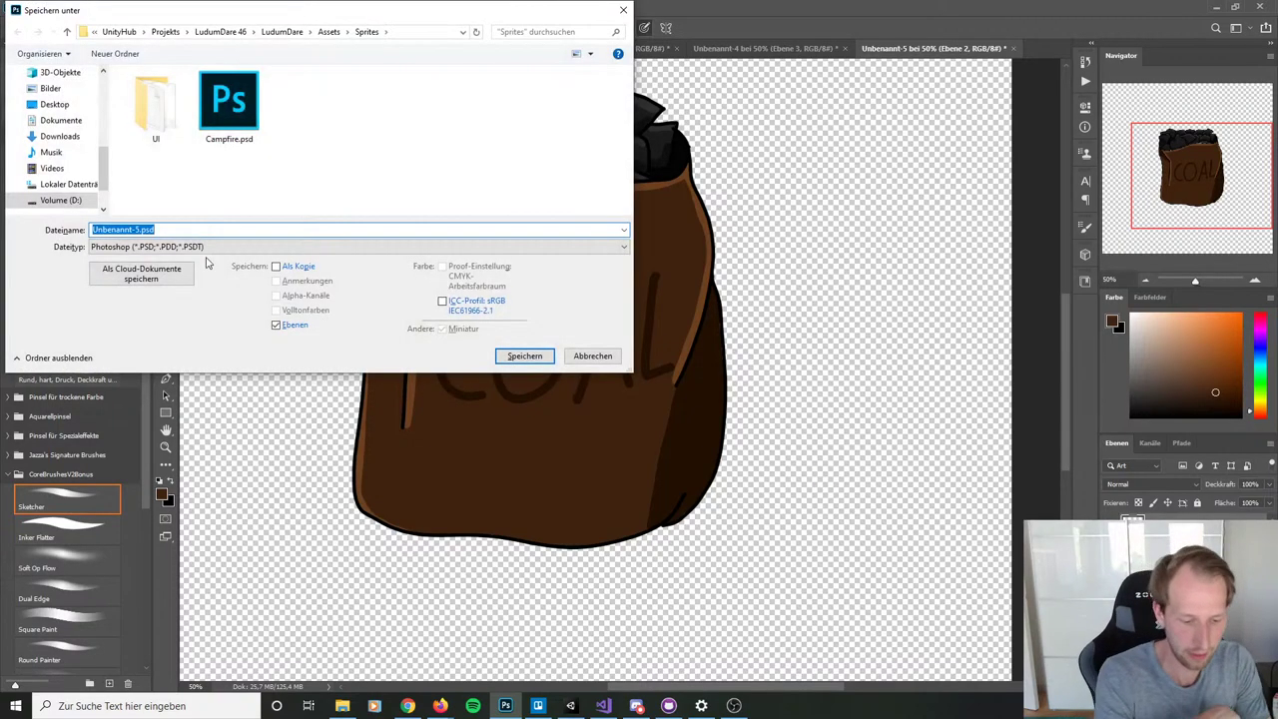
left_click(205, 248)
left_click(124, 429)
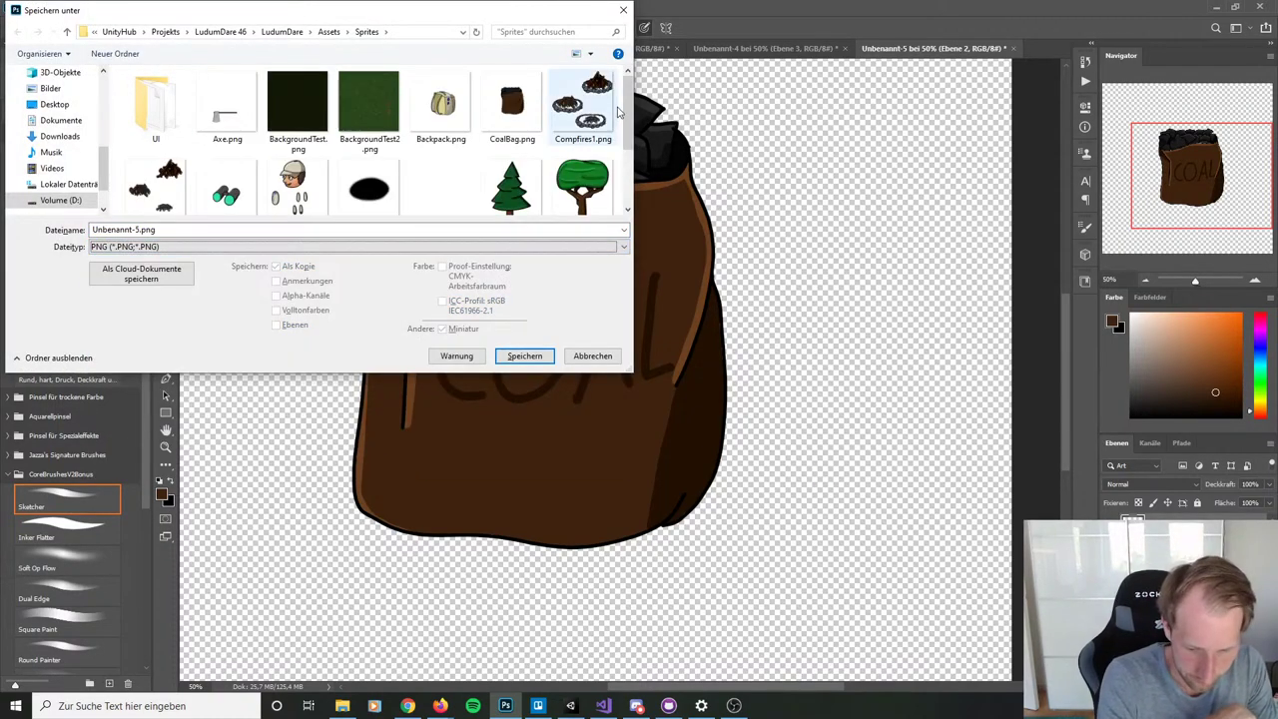
scroll(630, 113, "down", 2)
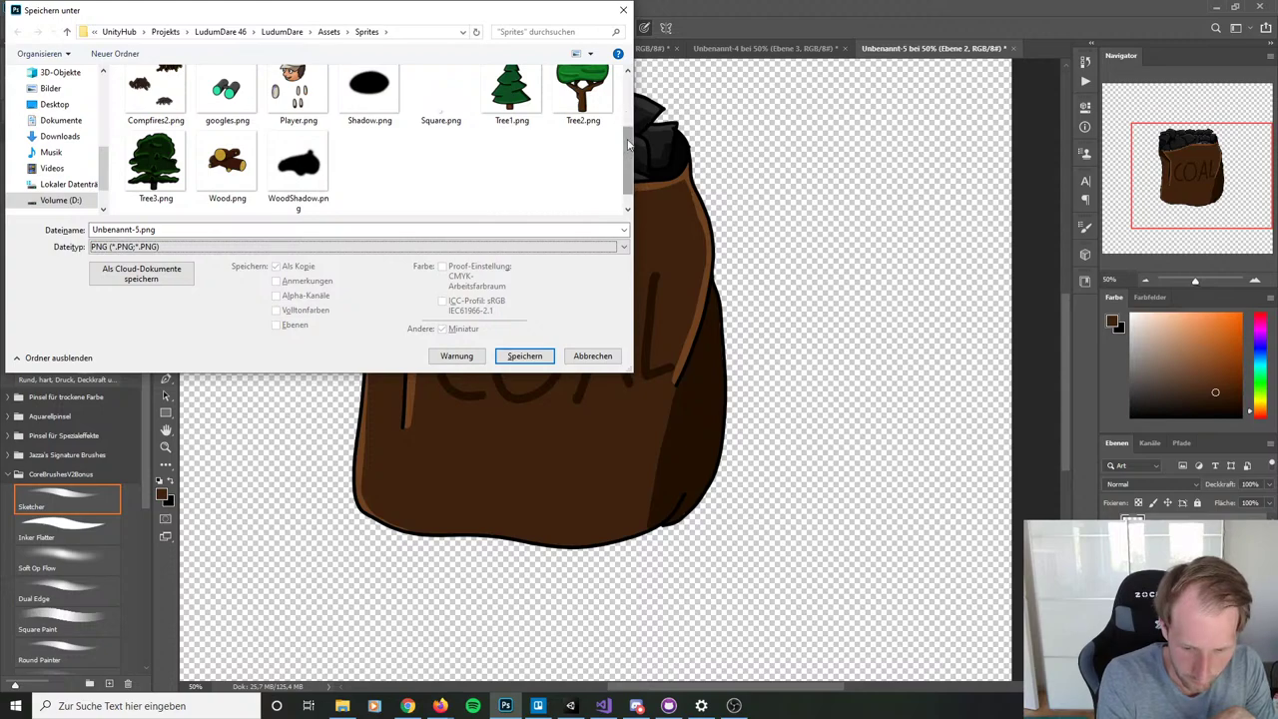
scroll(630, 113, "up", 2)
left_click(526, 101)
left_click(524, 355)
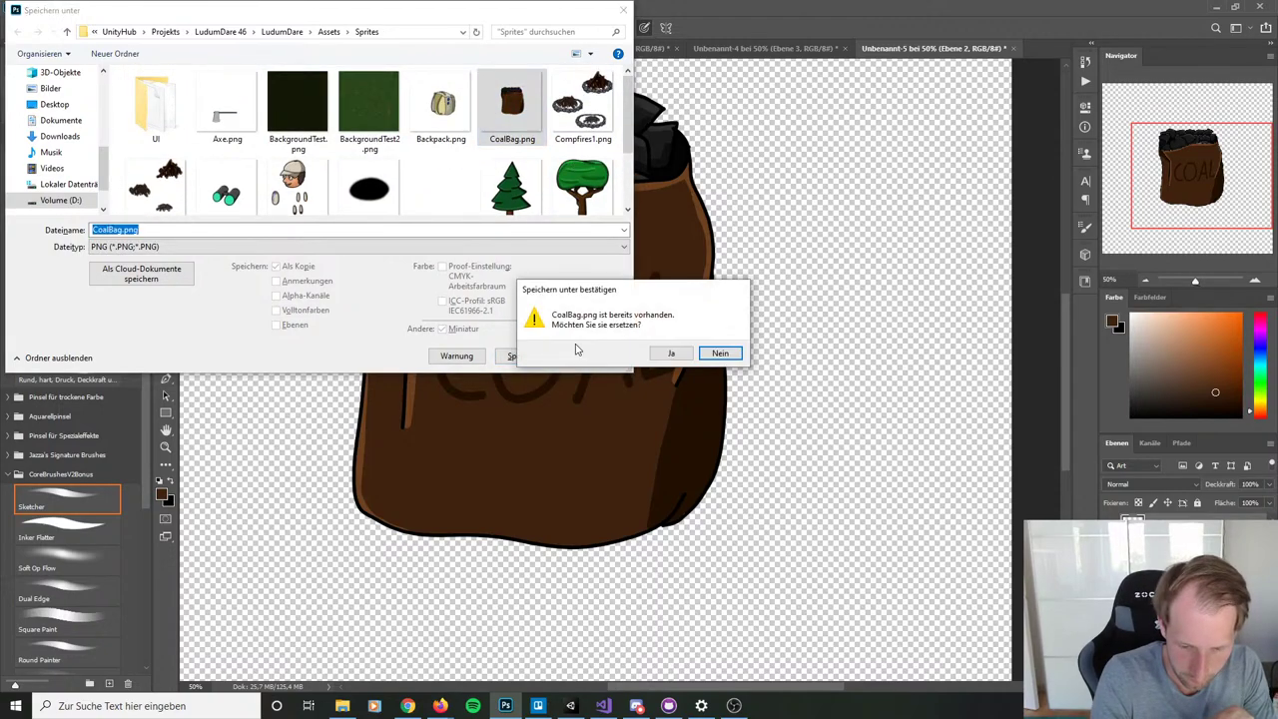
left_click(674, 356)
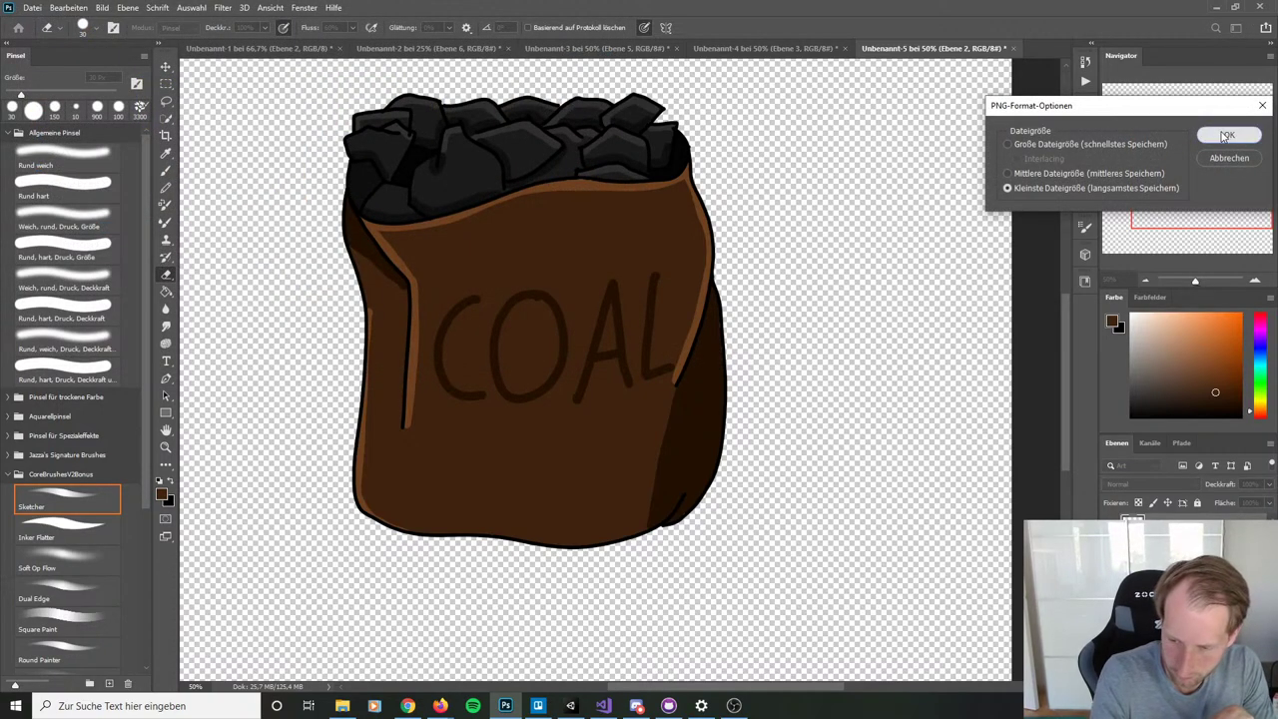
left_click(1225, 135)
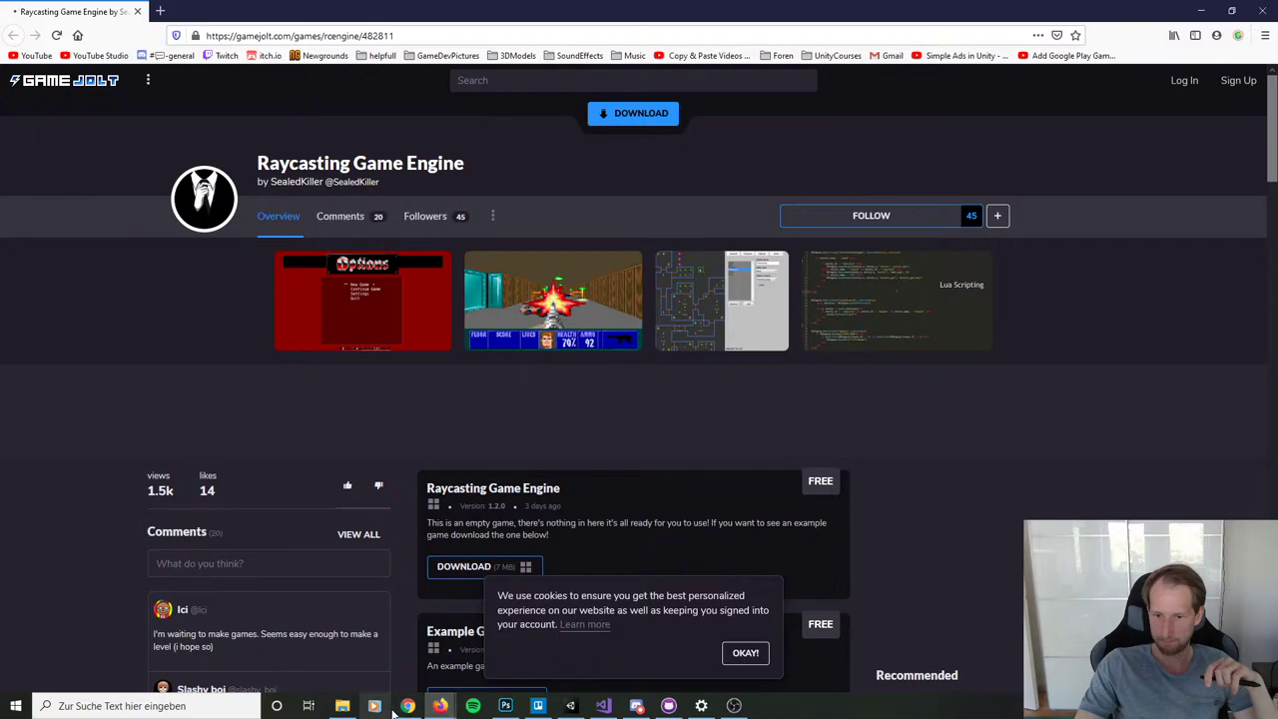
Step: In Firefox, accept the cookie notice on the Game Jolt page of Raycasting Game Engine and examine its downloads and description
left_click(429, 706)
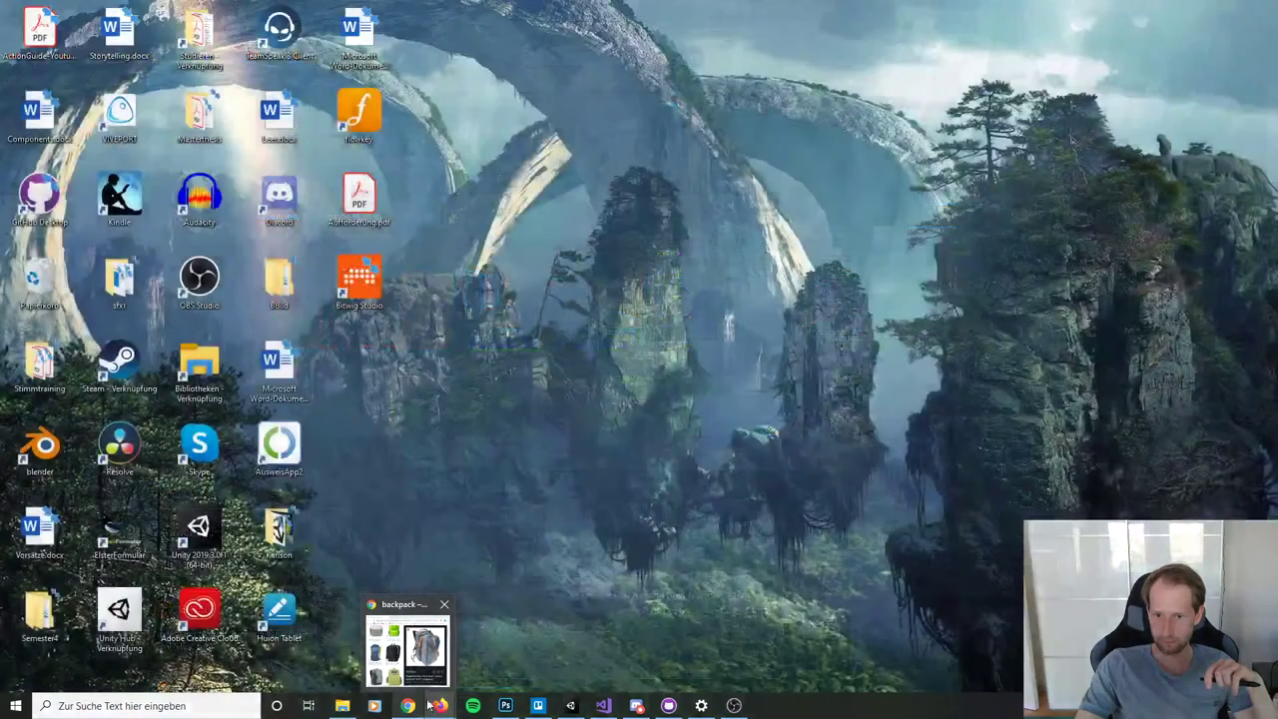
left_click(431, 706)
mouse_move(427, 614)
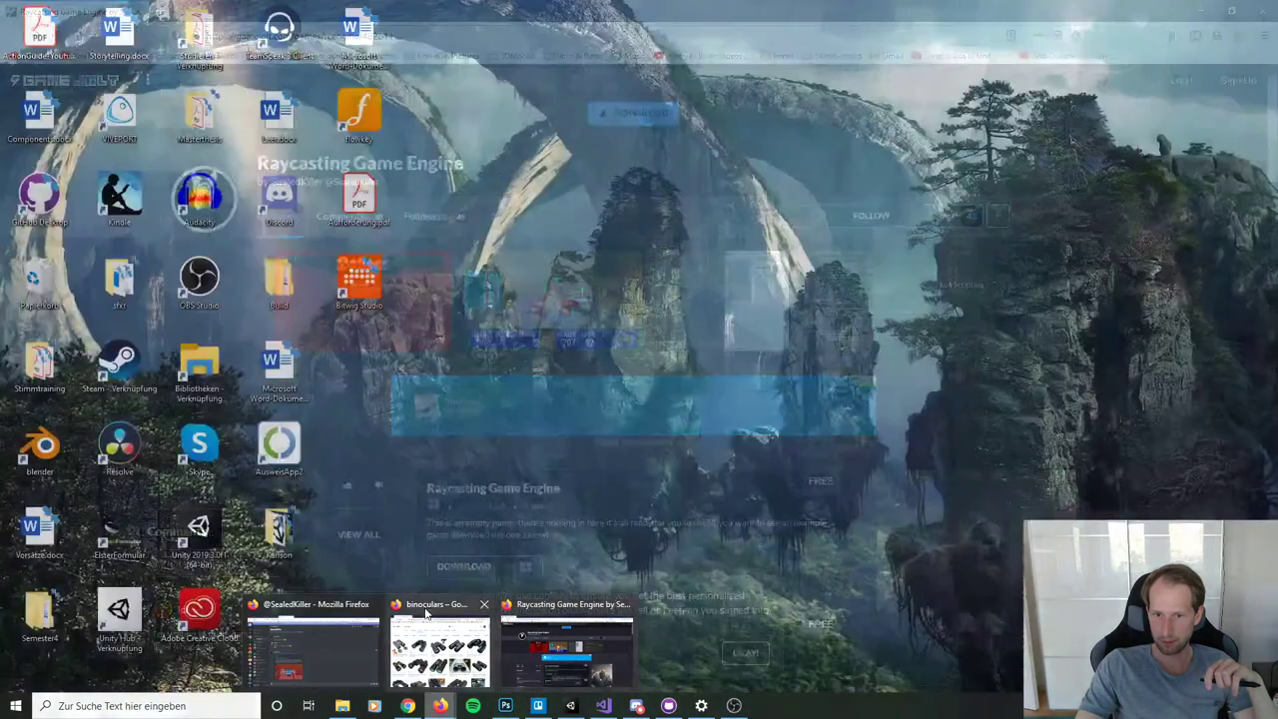
left_click(317, 611)
left_click(318, 610)
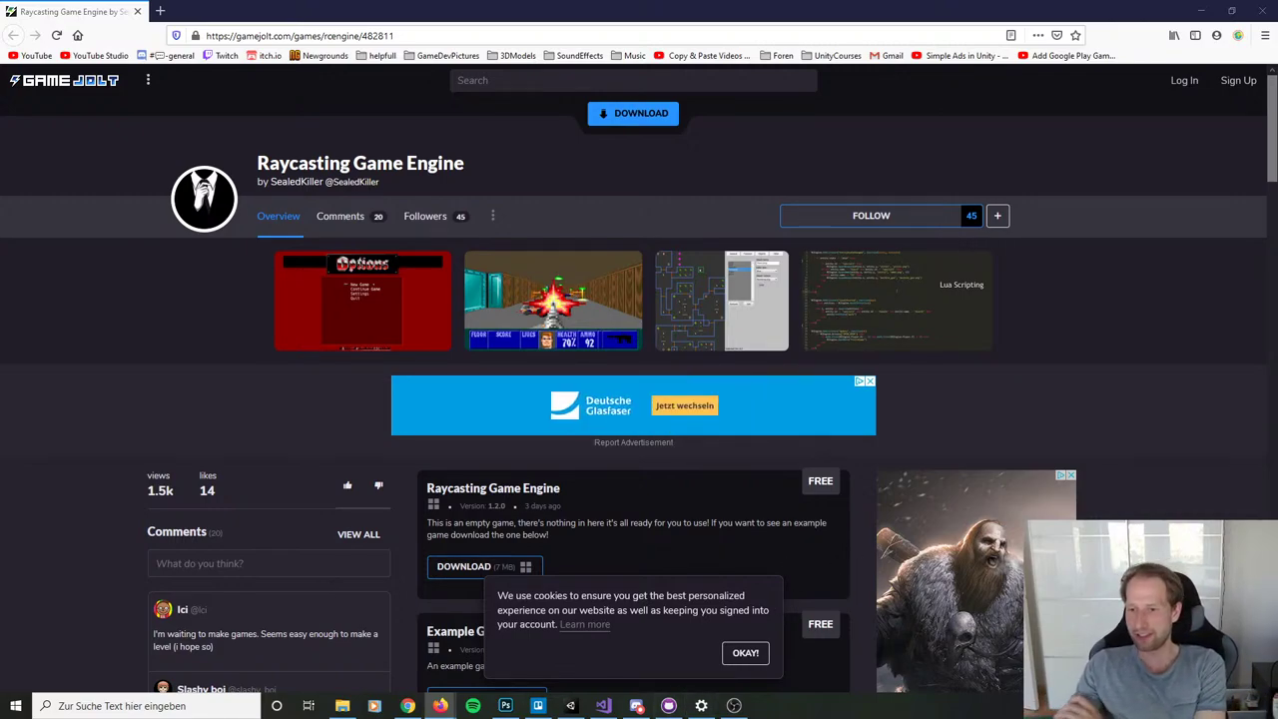
left_click(746, 653)
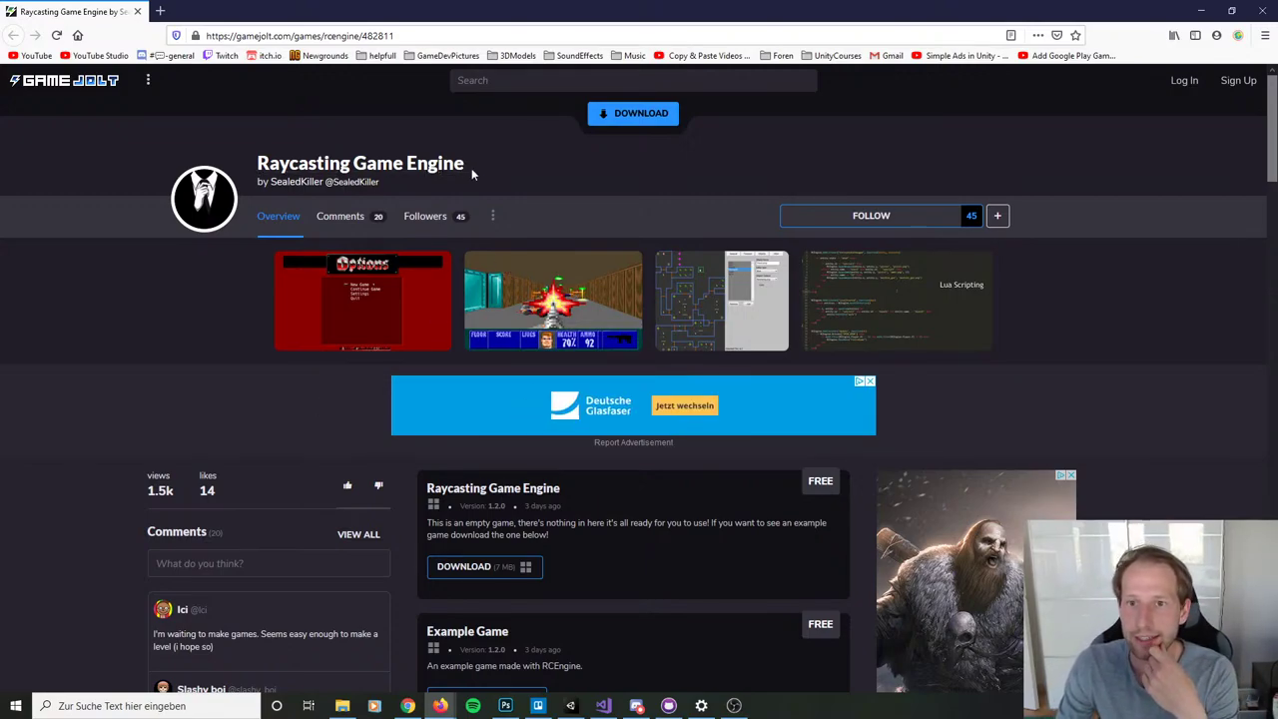
scroll(670, 286, "down", 3)
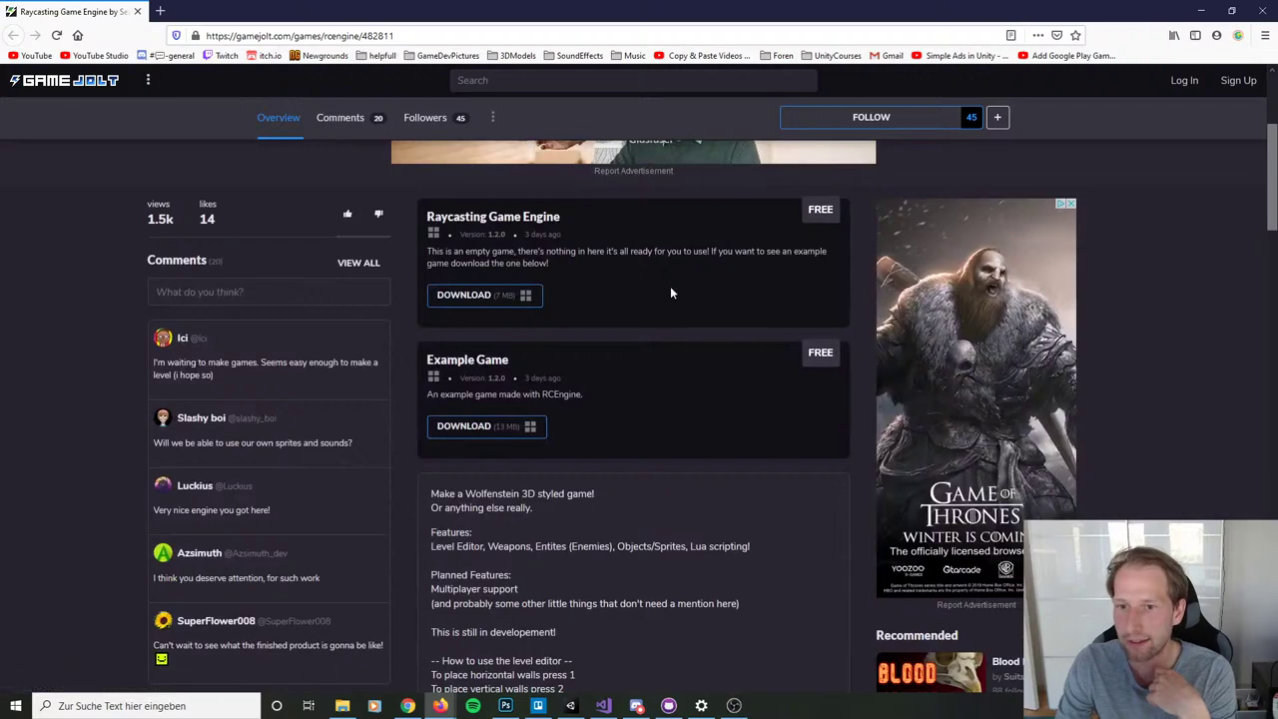
scroll(670, 286, "up", 3)
scroll(641, 325, "down", 1)
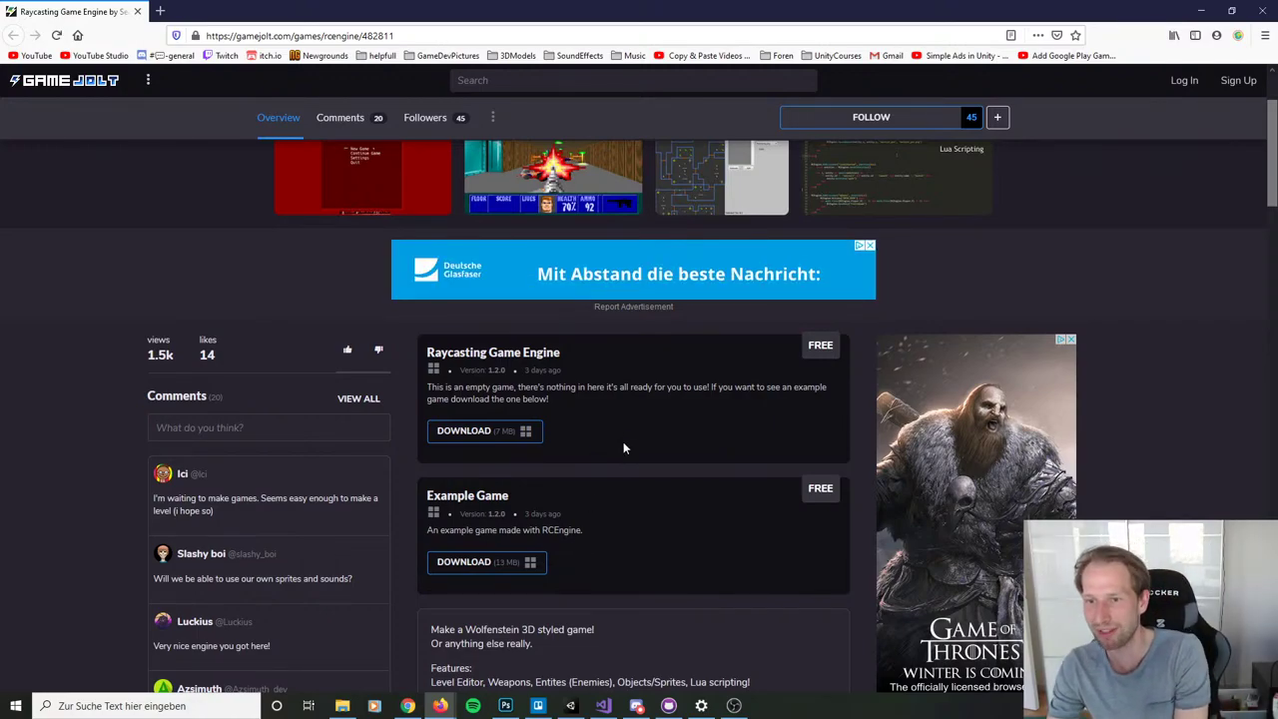
scroll(623, 468, "up", 2)
scroll(623, 468, "down", 2)
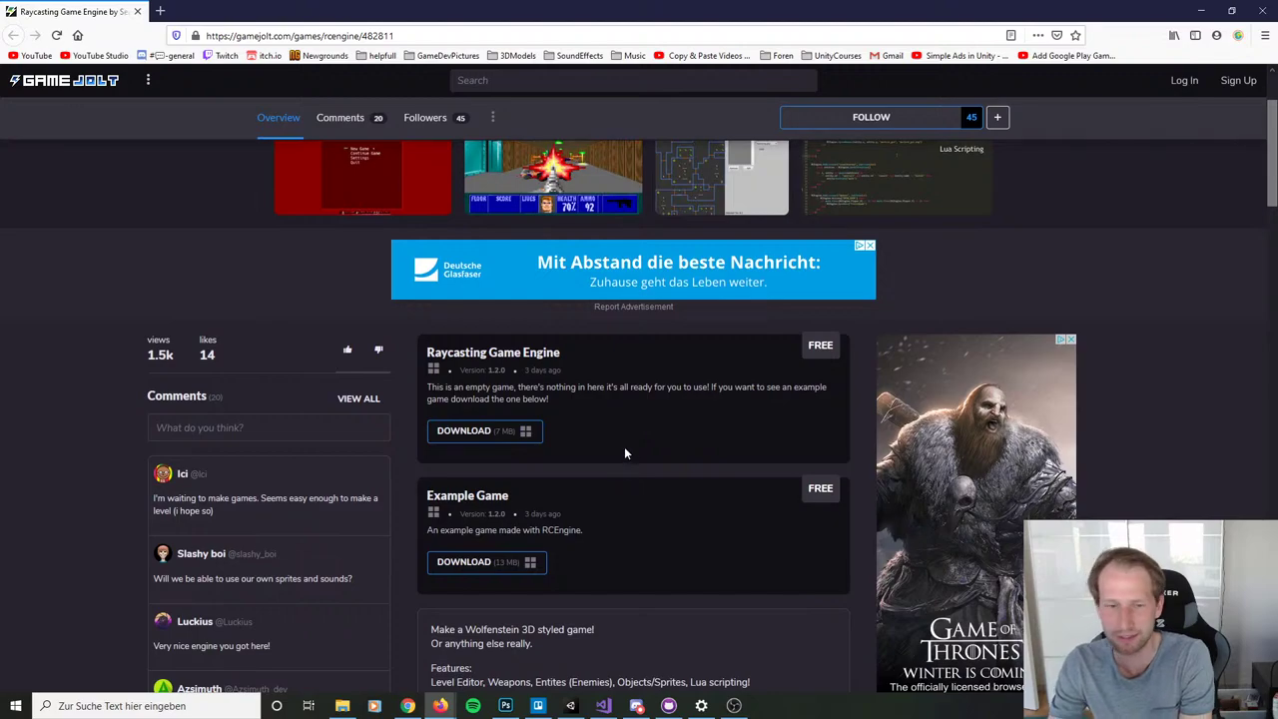